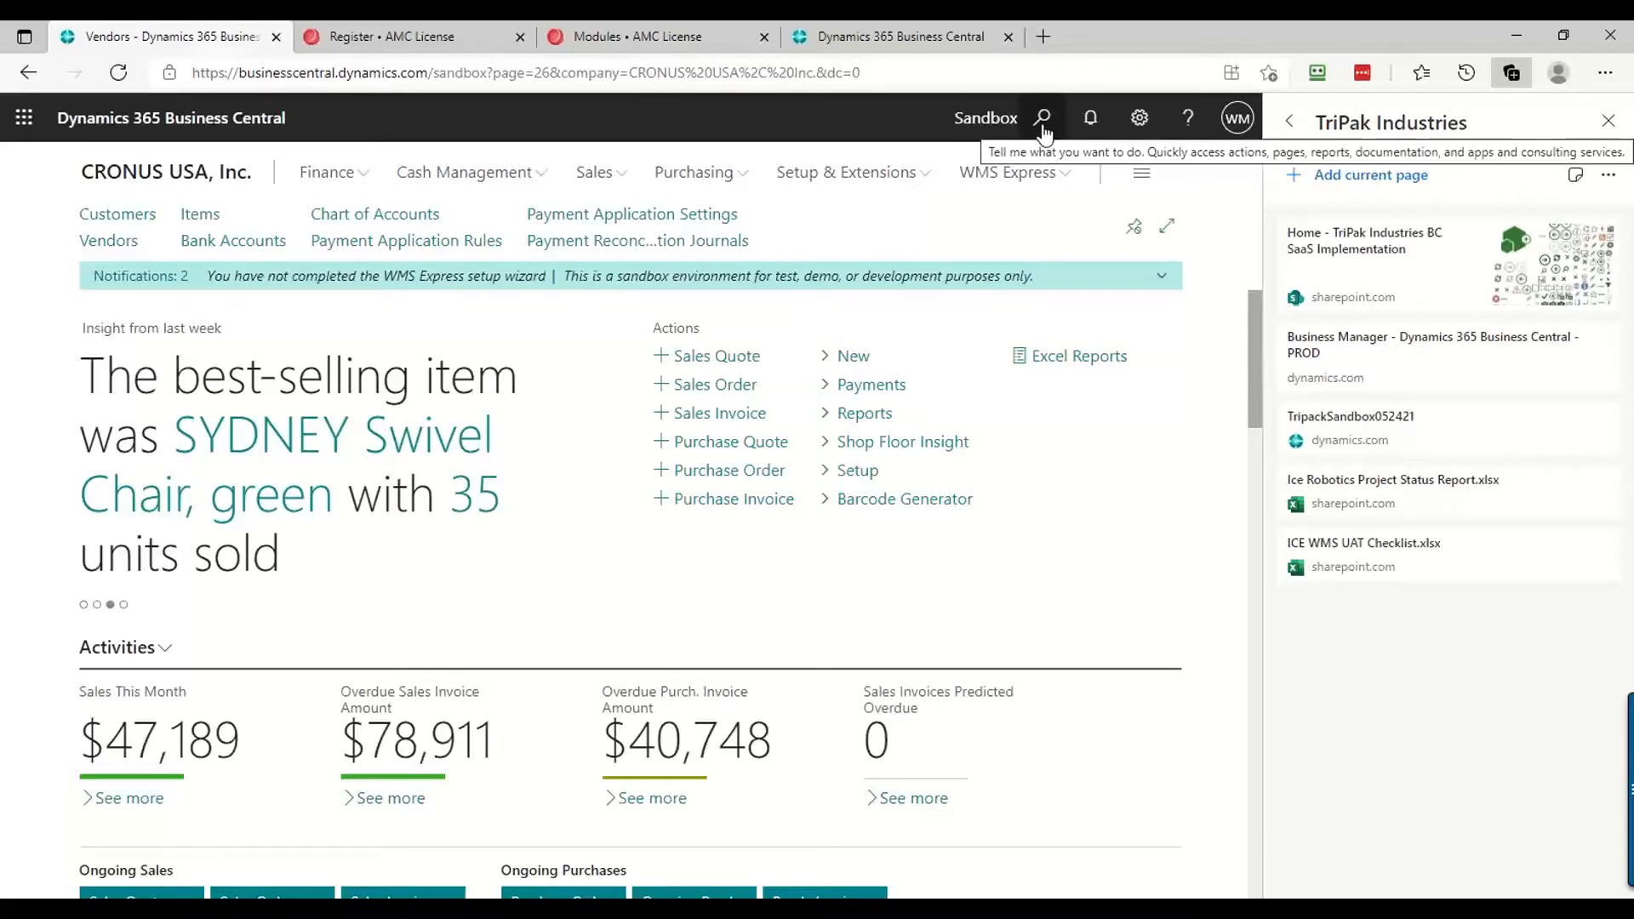
Search for "register pay", open the Register Customer Payments page, and sort its lines by customer name in ascending order
{"action": "left_click", "coordinate": [1043, 119]}
{"action": "type", "text": "re"}
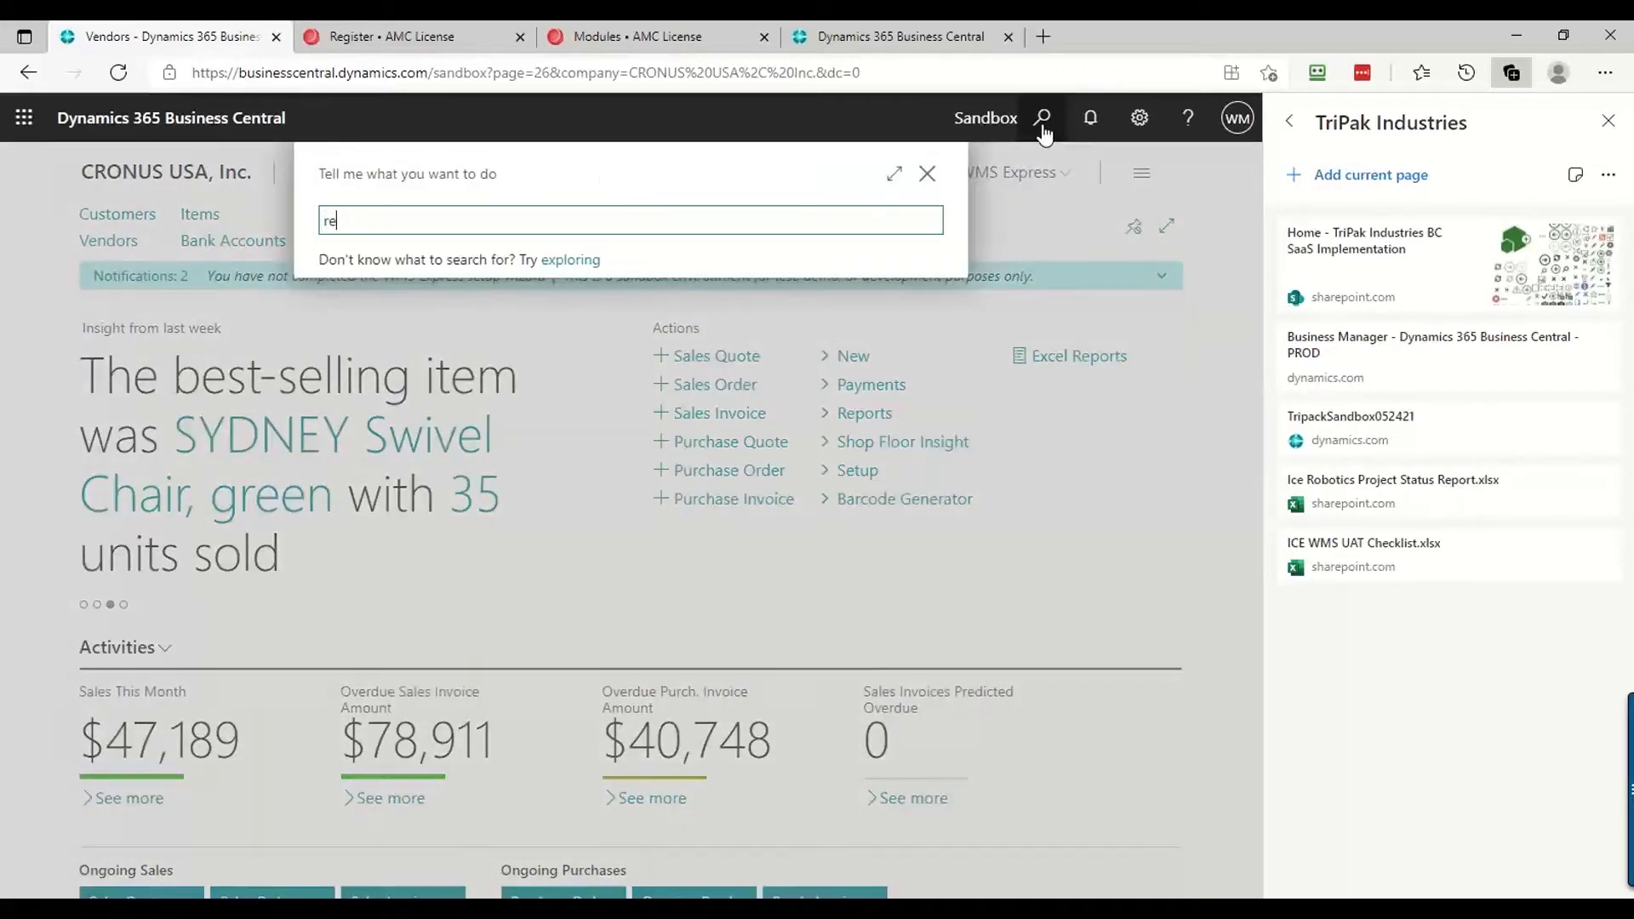
{"action": "type", "text": "gister"}
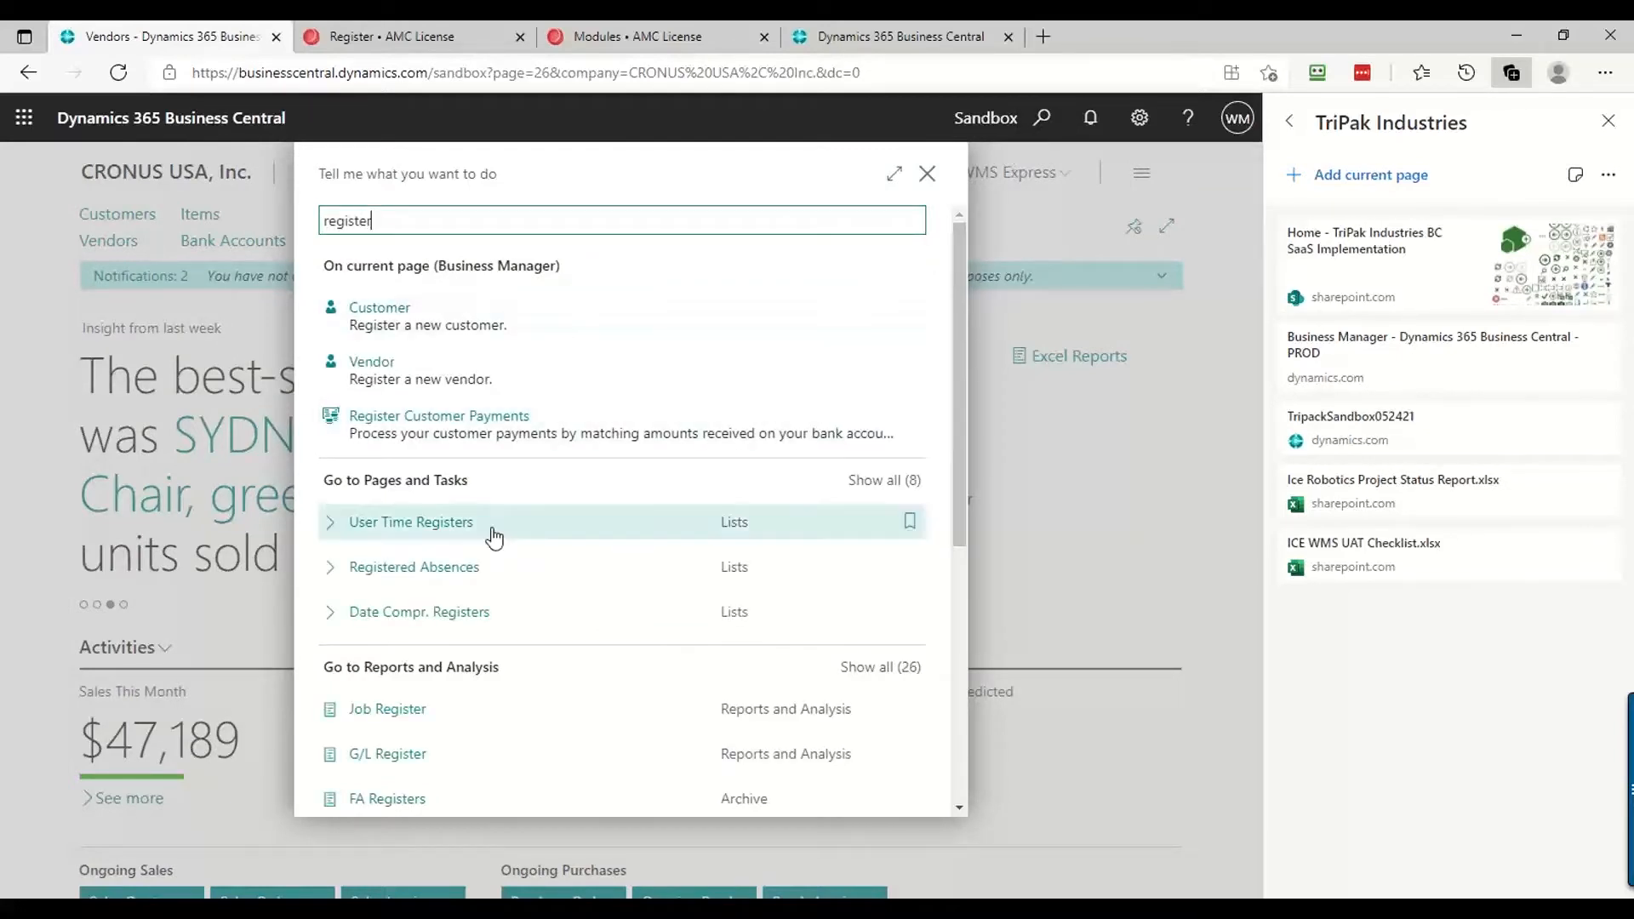
{"action": "type", "text": " pay"}
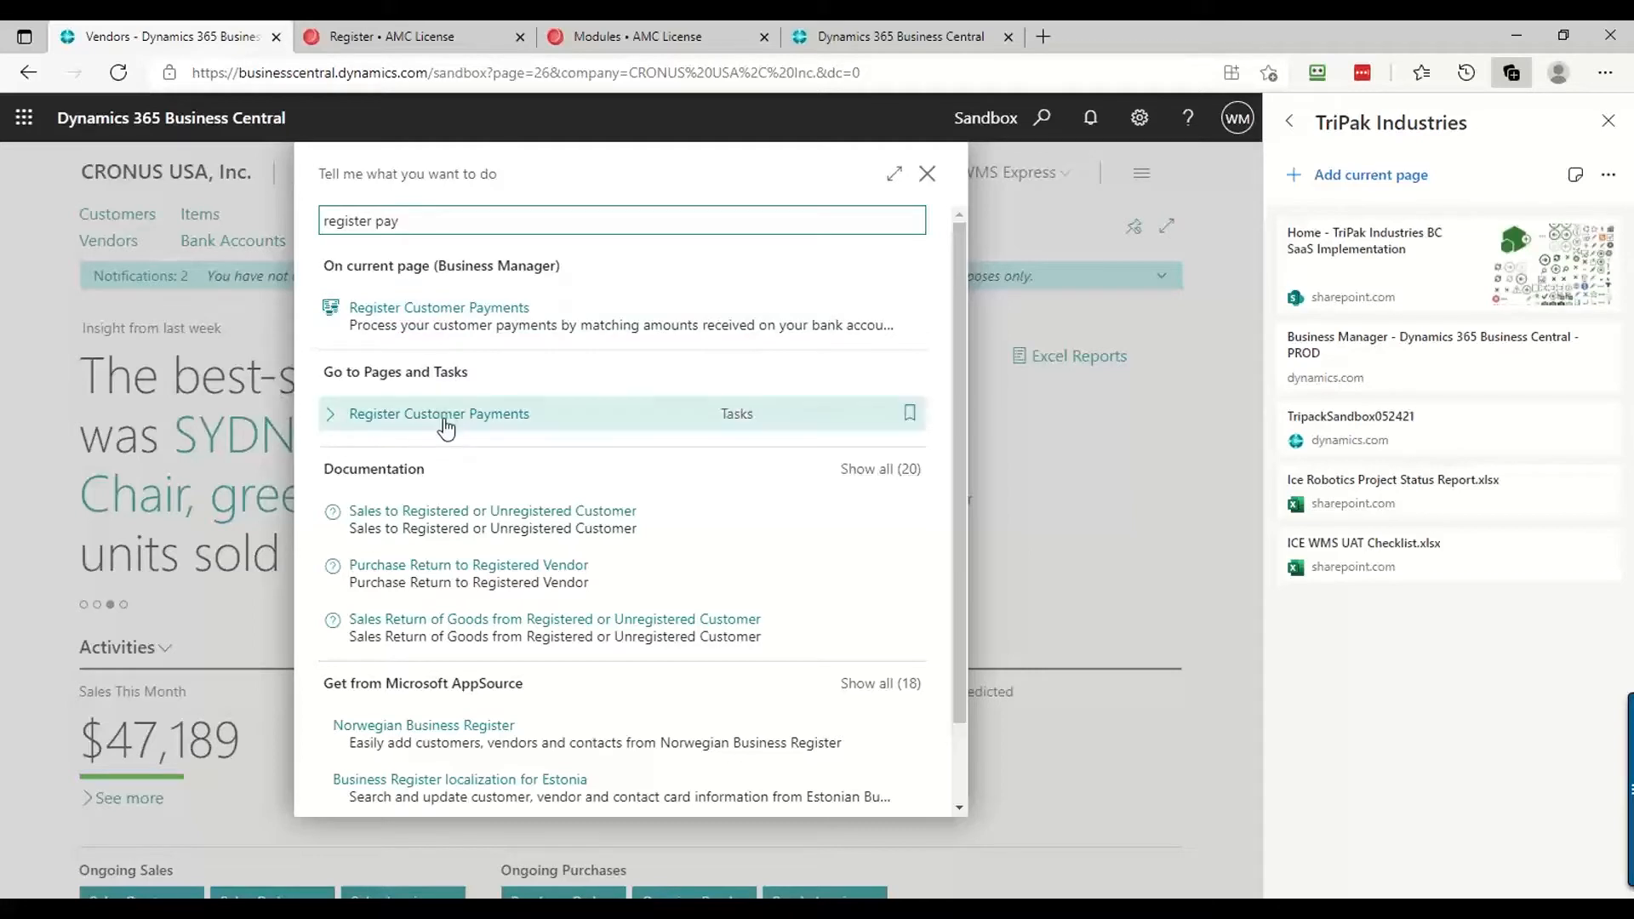
{"action": "left_click", "coordinate": [445, 415]}
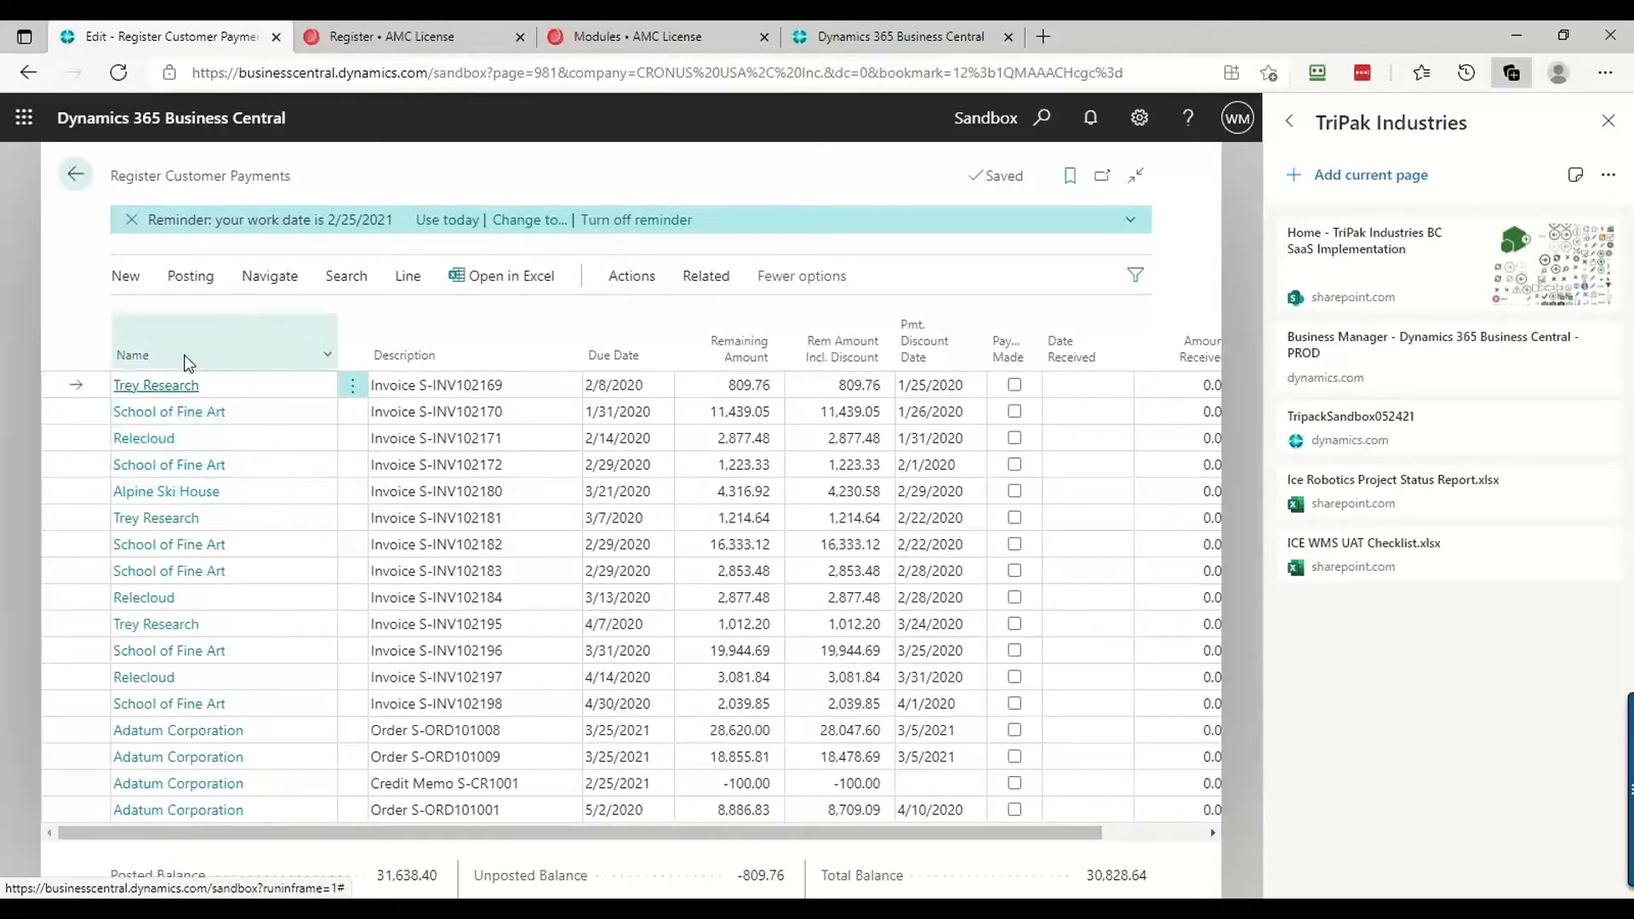
{"action": "left_click", "coordinate": [150, 350]}
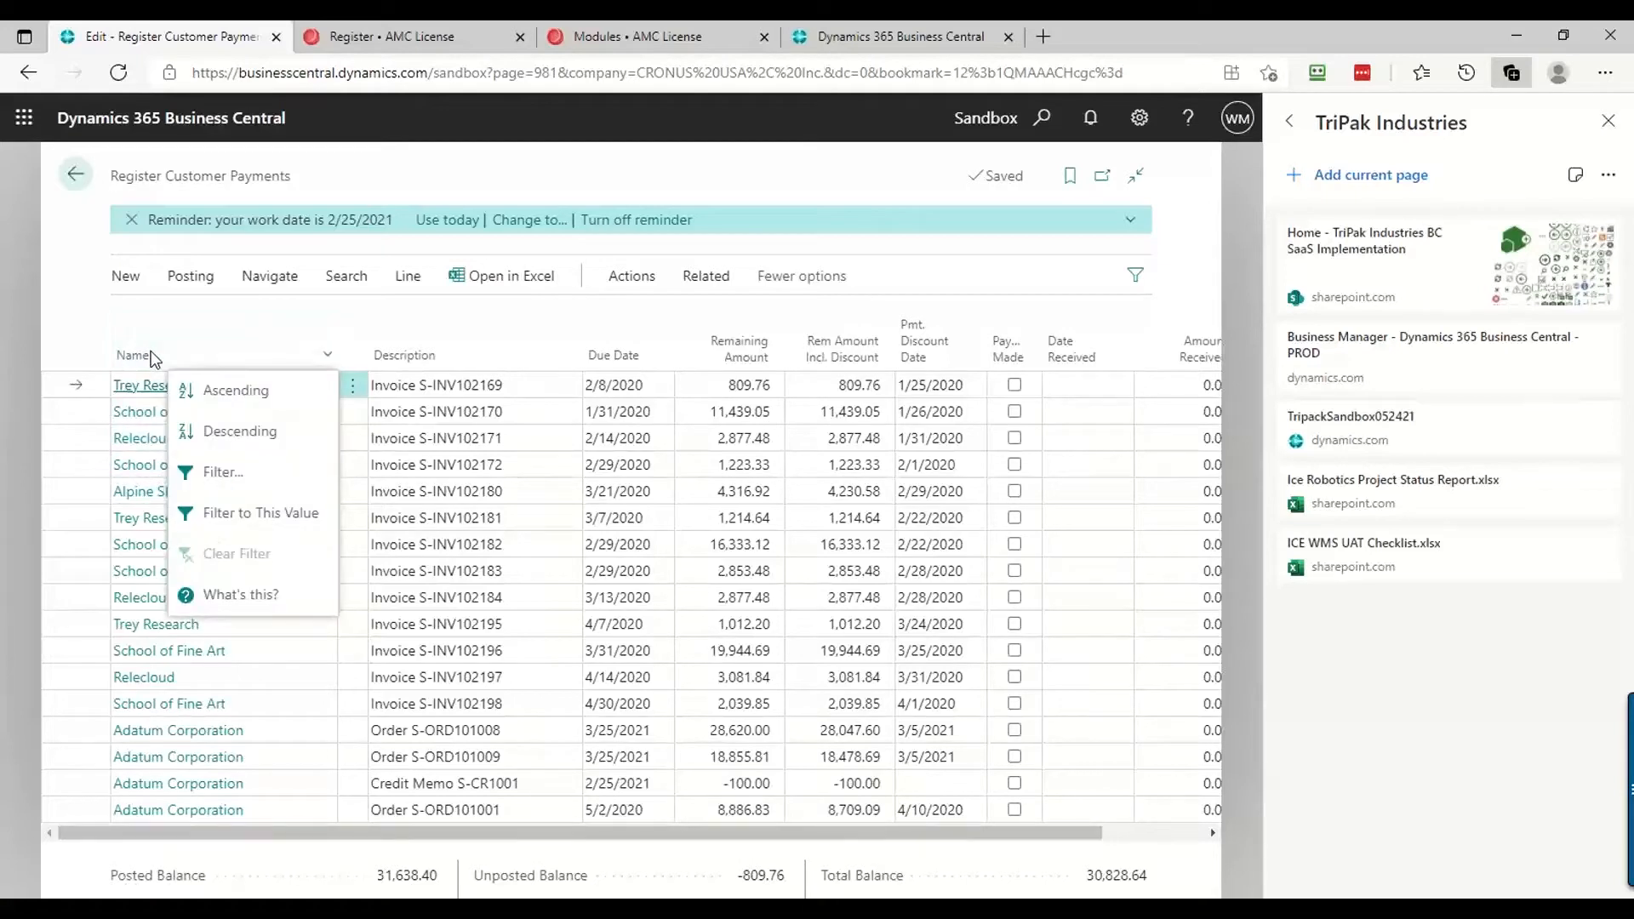
{"action": "left_click", "coordinate": [238, 402]}
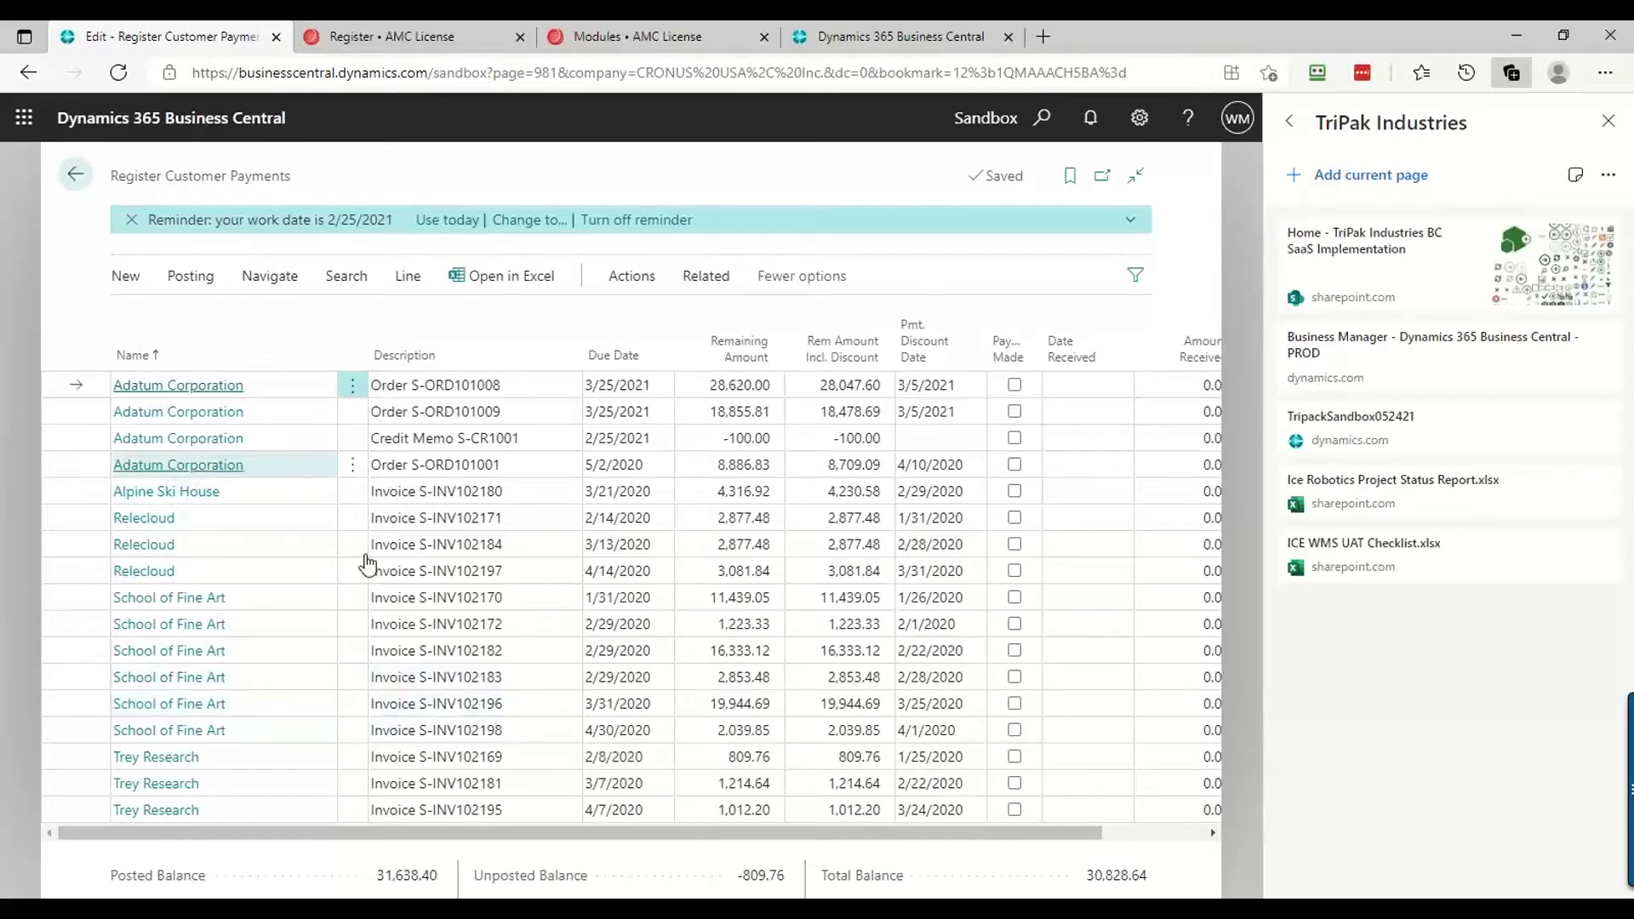
Go to the Customers list, dismiss the browser's collections pane, and open Register Customer Payments for Adatum Corporation
{"action": "left_click", "coordinate": [76, 180]}
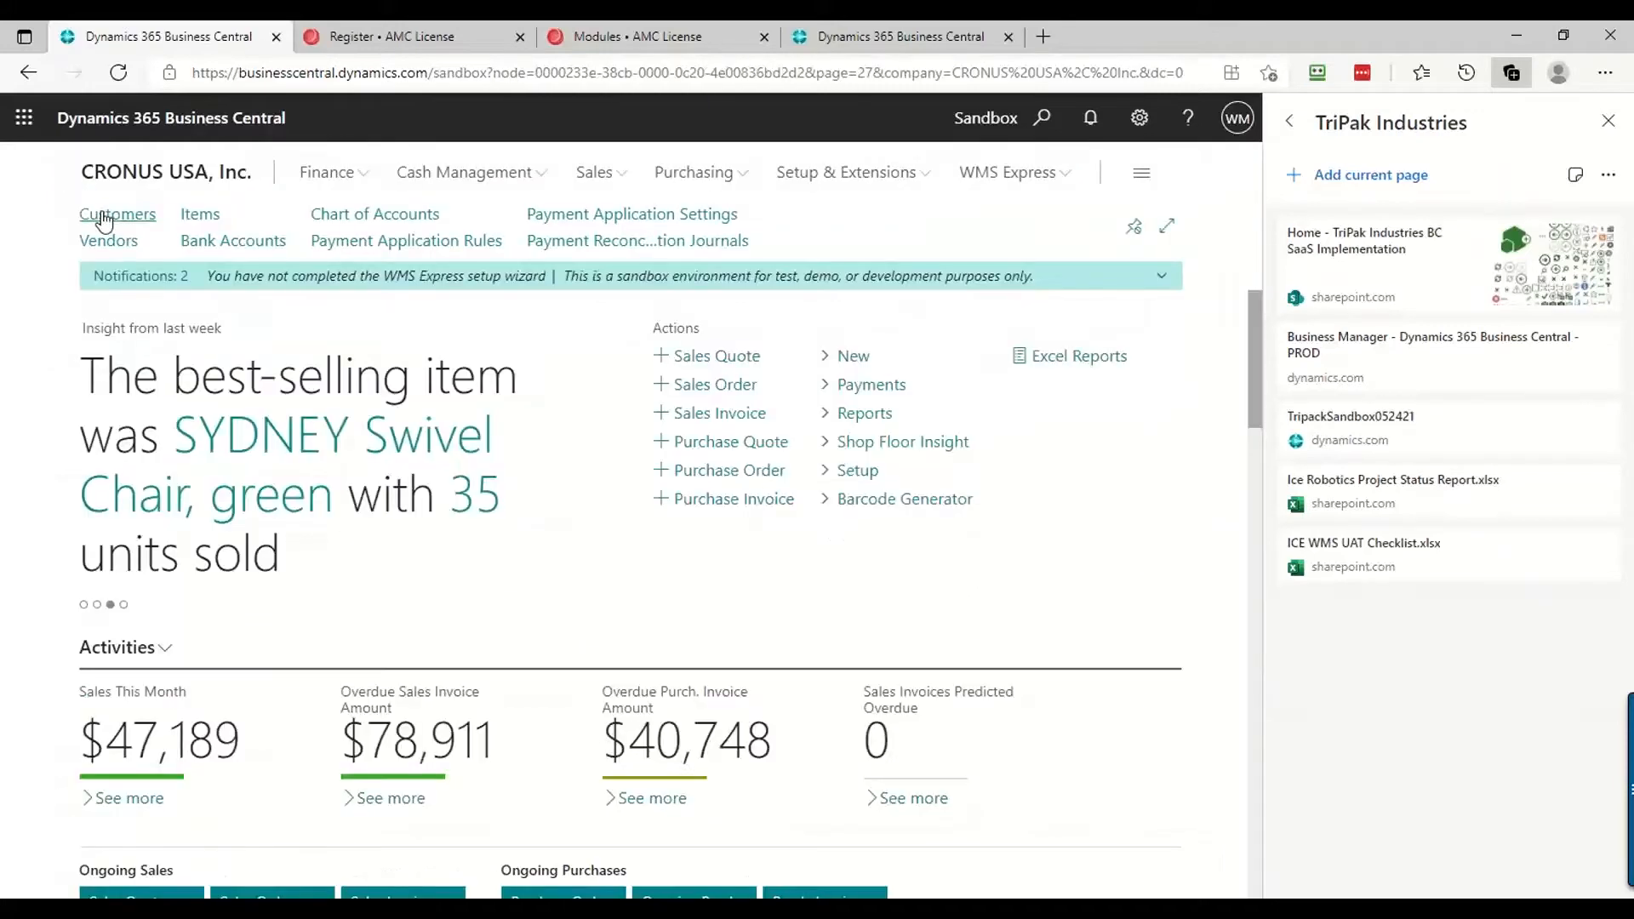
{"action": "left_click", "coordinate": [105, 218]}
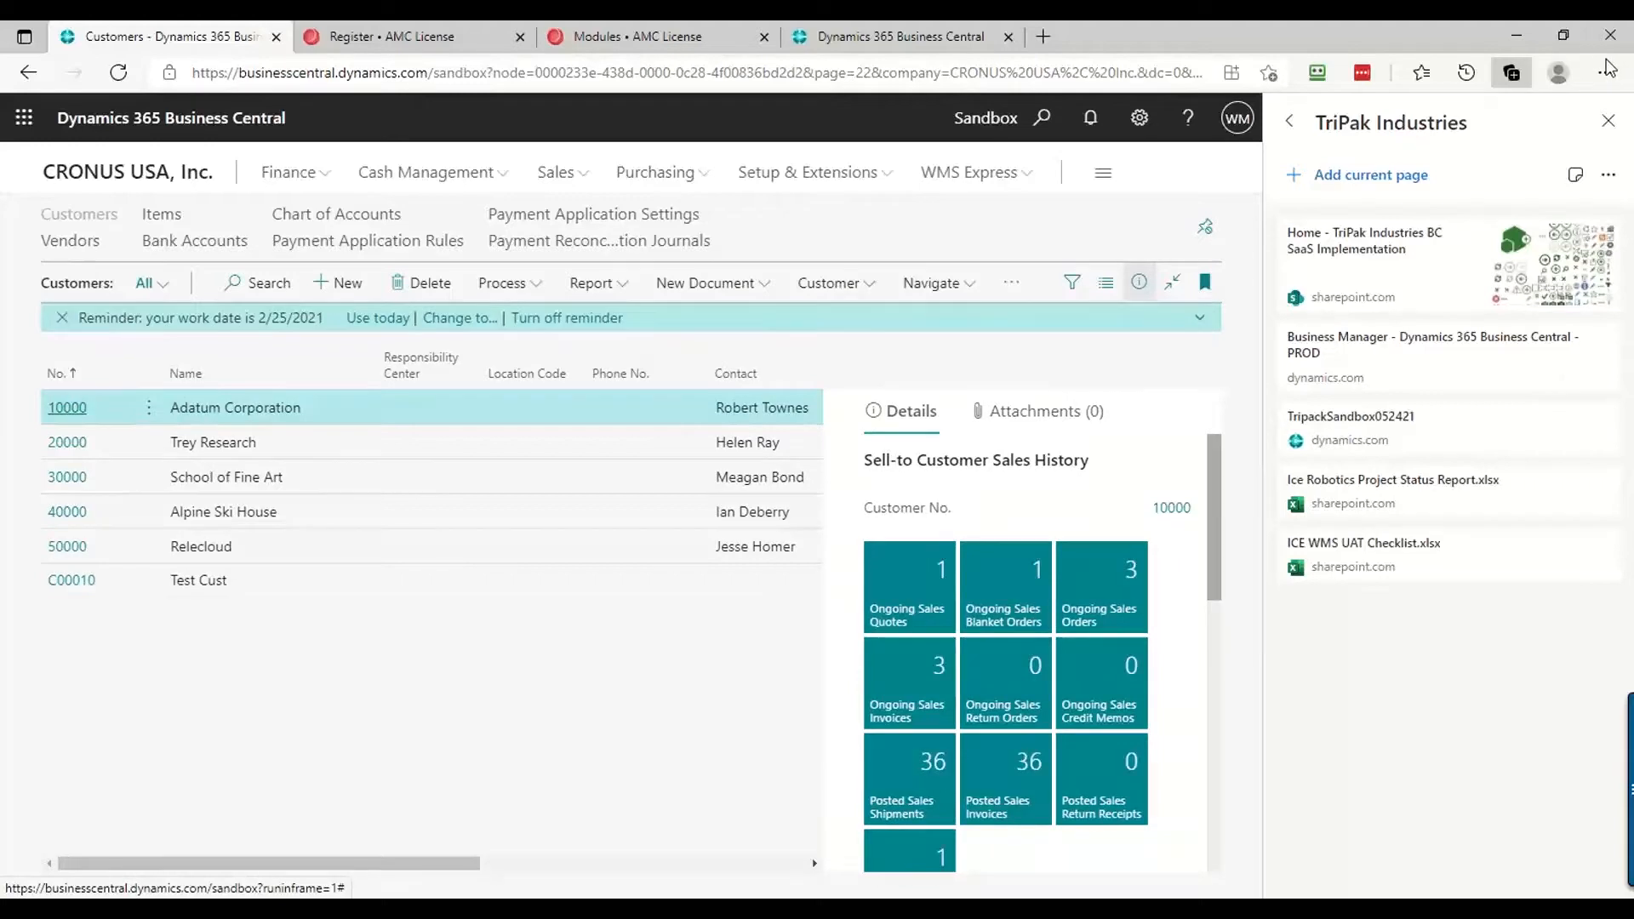
{"action": "left_click", "coordinate": [1609, 122]}
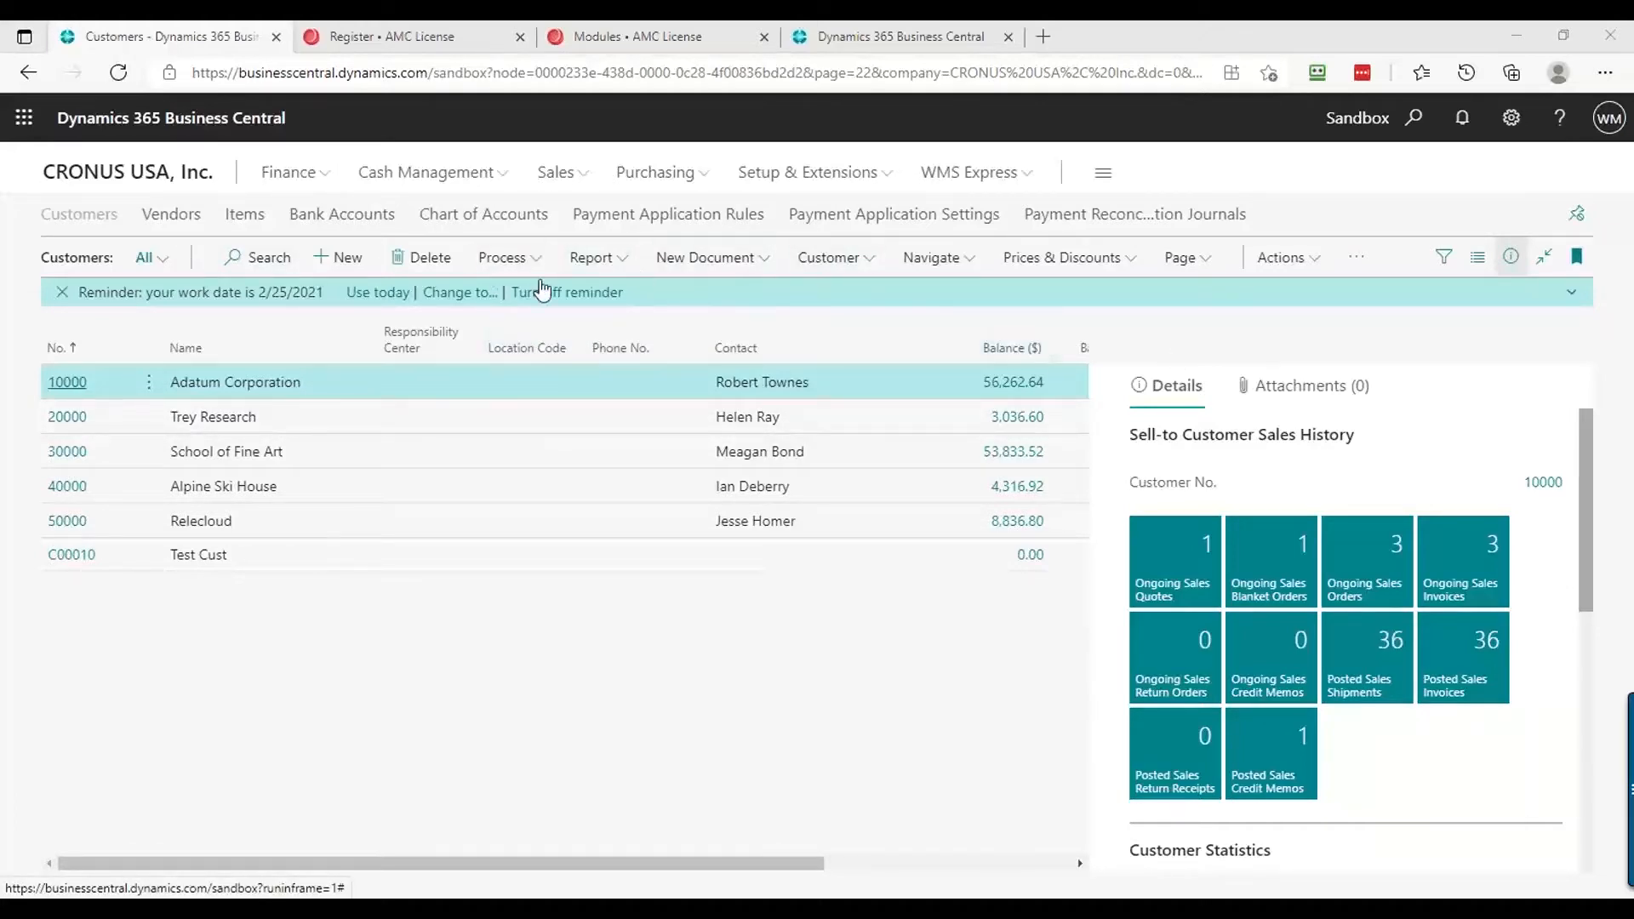
{"action": "left_click", "coordinate": [517, 264]}
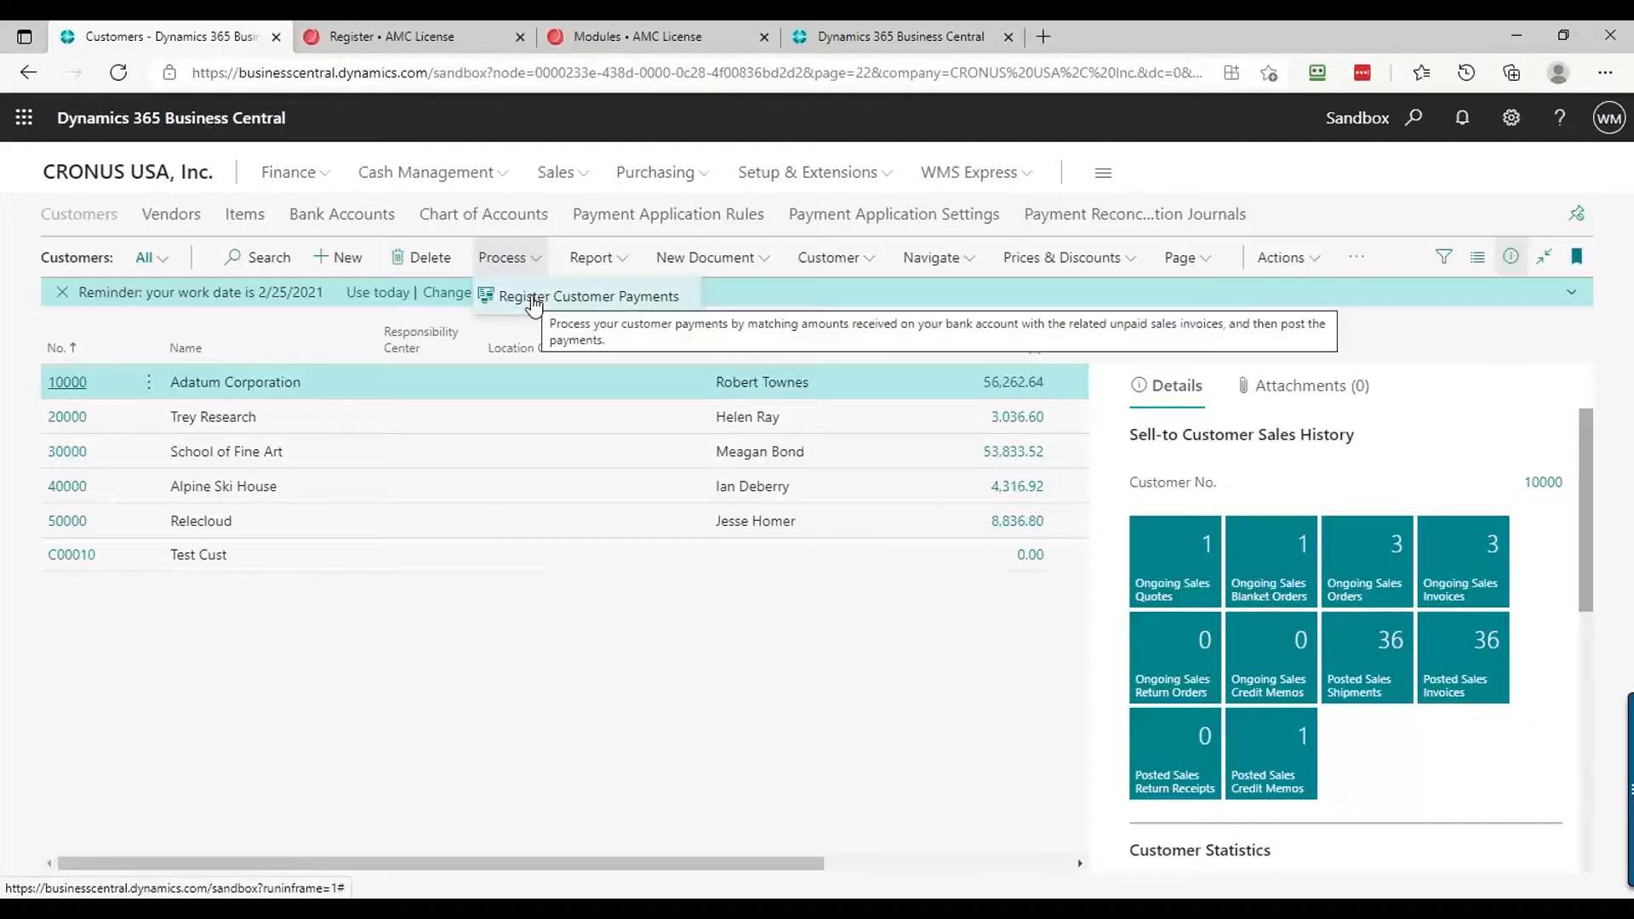
{"action": "left_click", "coordinate": [535, 300]}
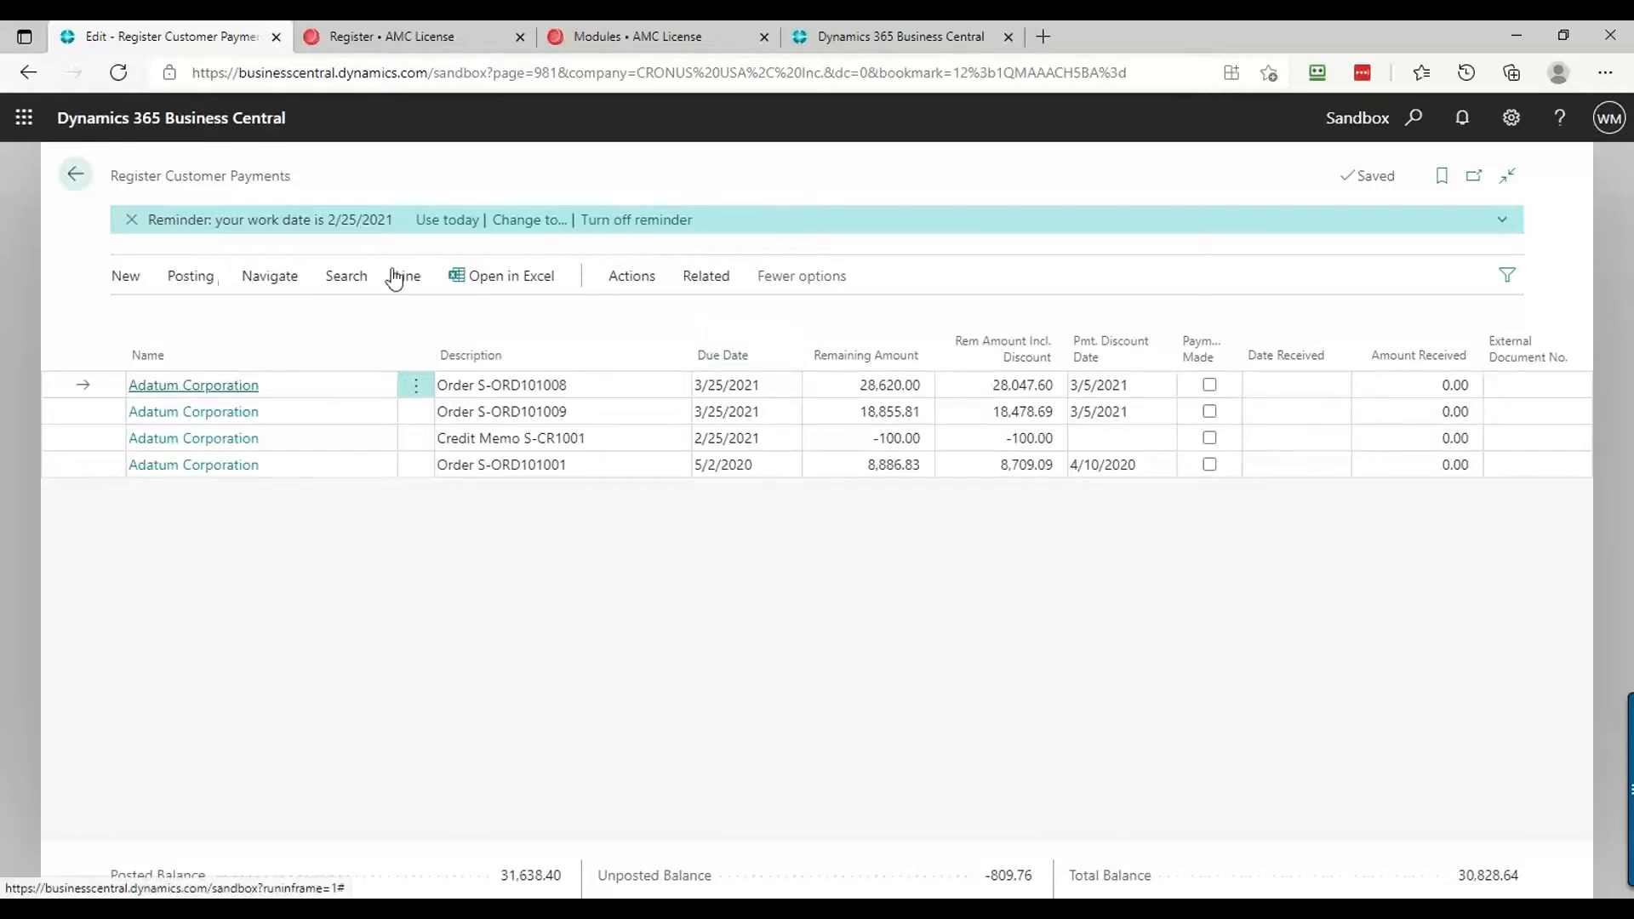
{"action": "left_click", "coordinate": [718, 294]}
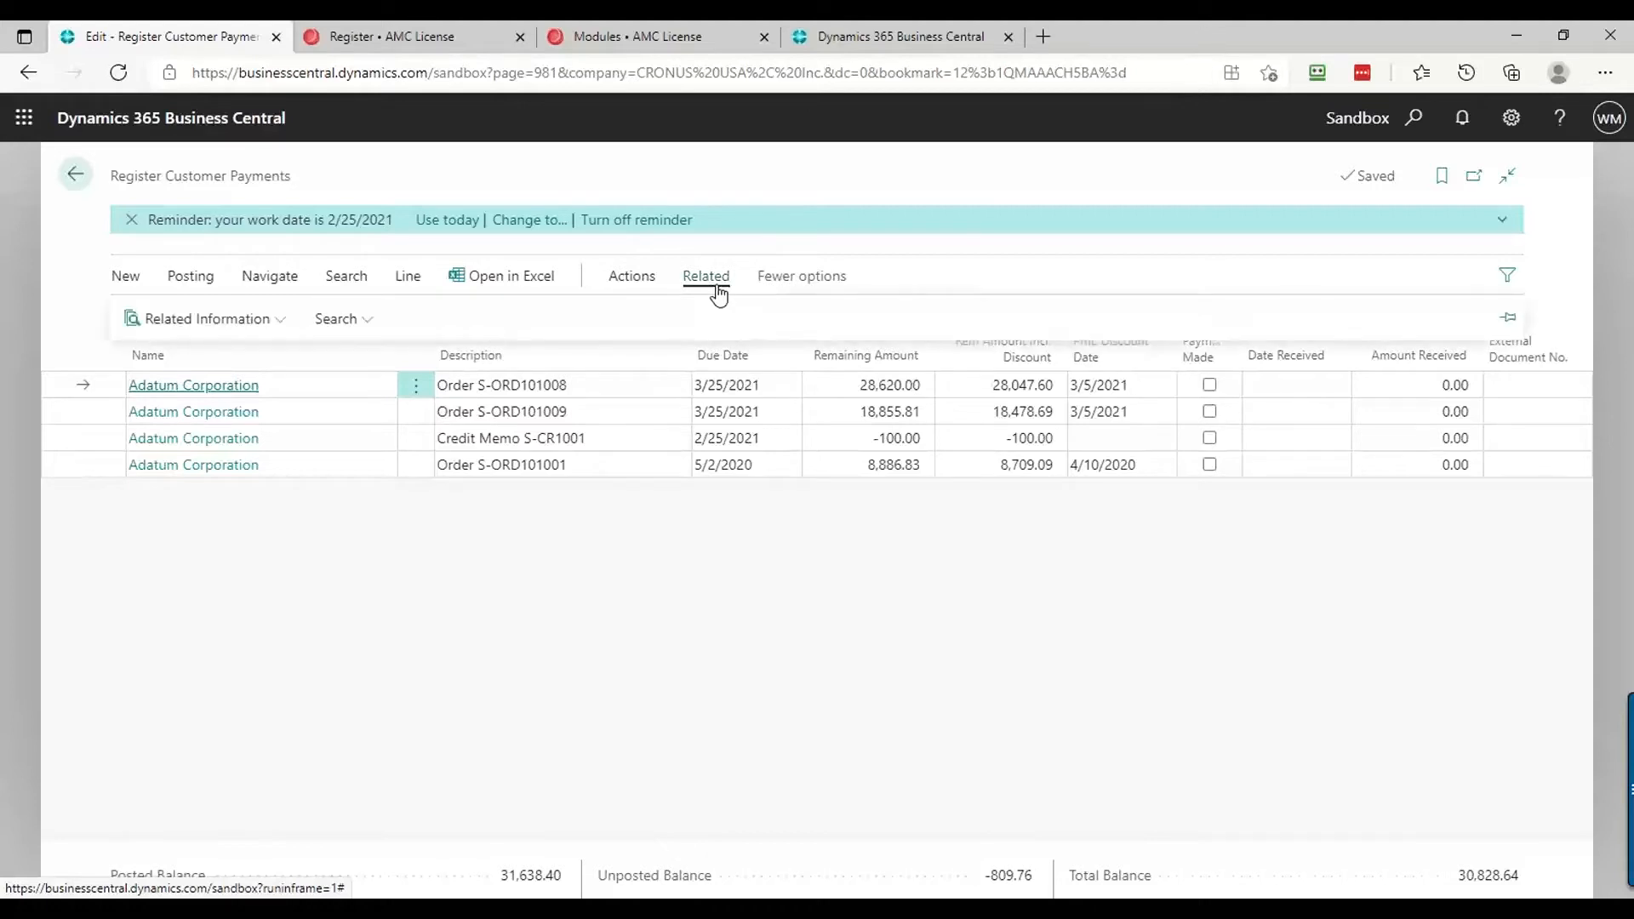
{"action": "left_click", "coordinate": [255, 330]}
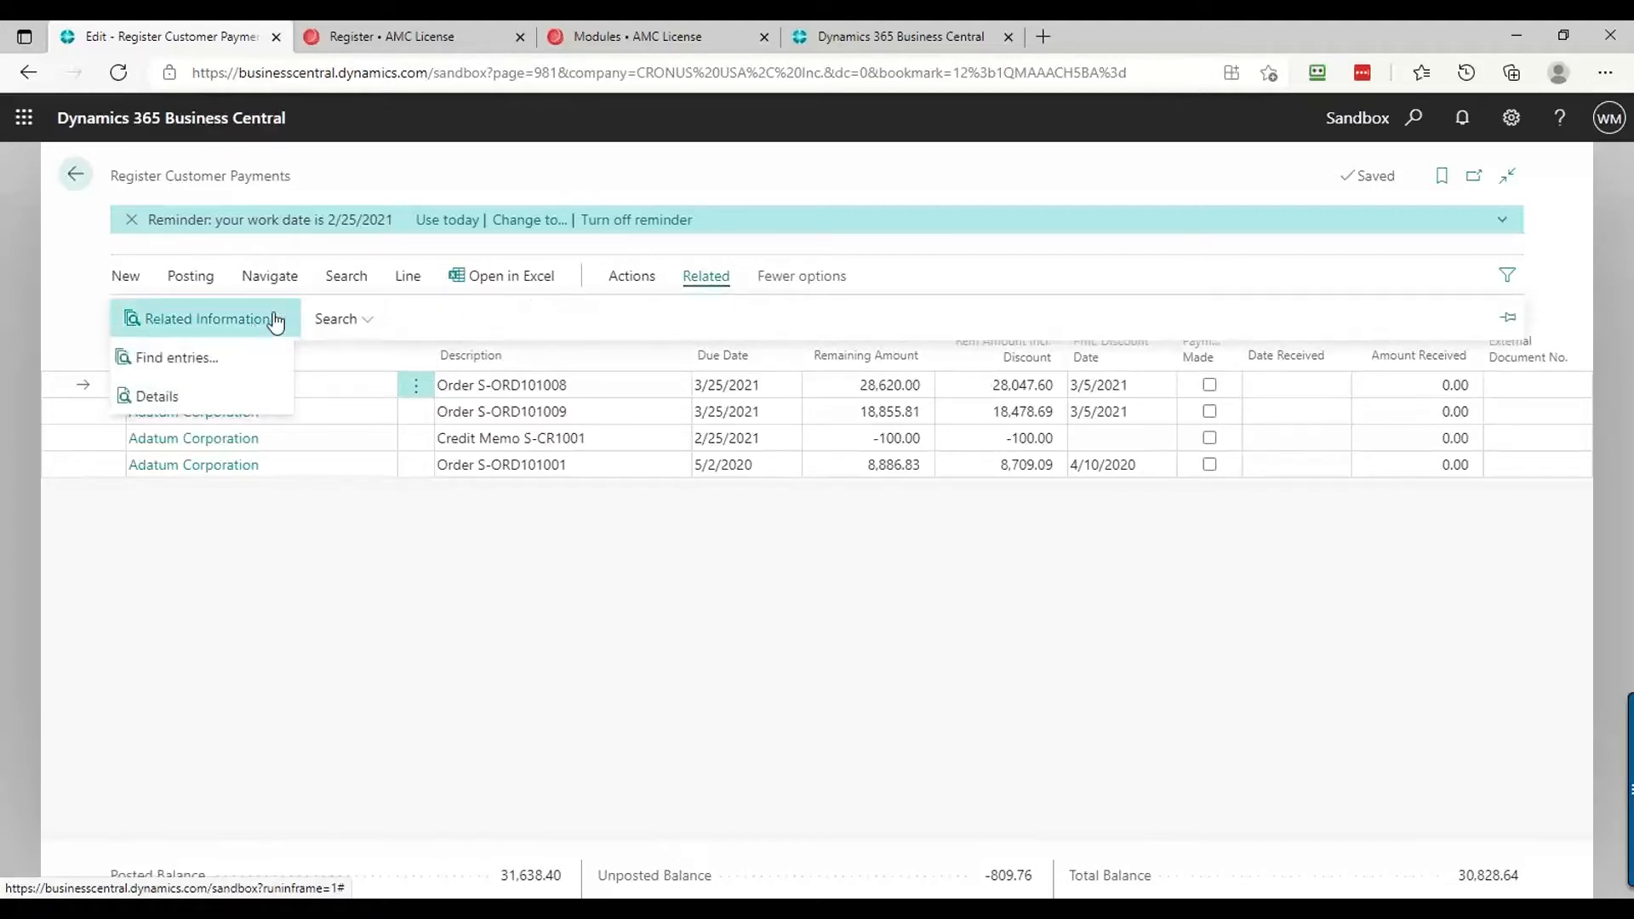
{"action": "left_click", "coordinate": [270, 281]}
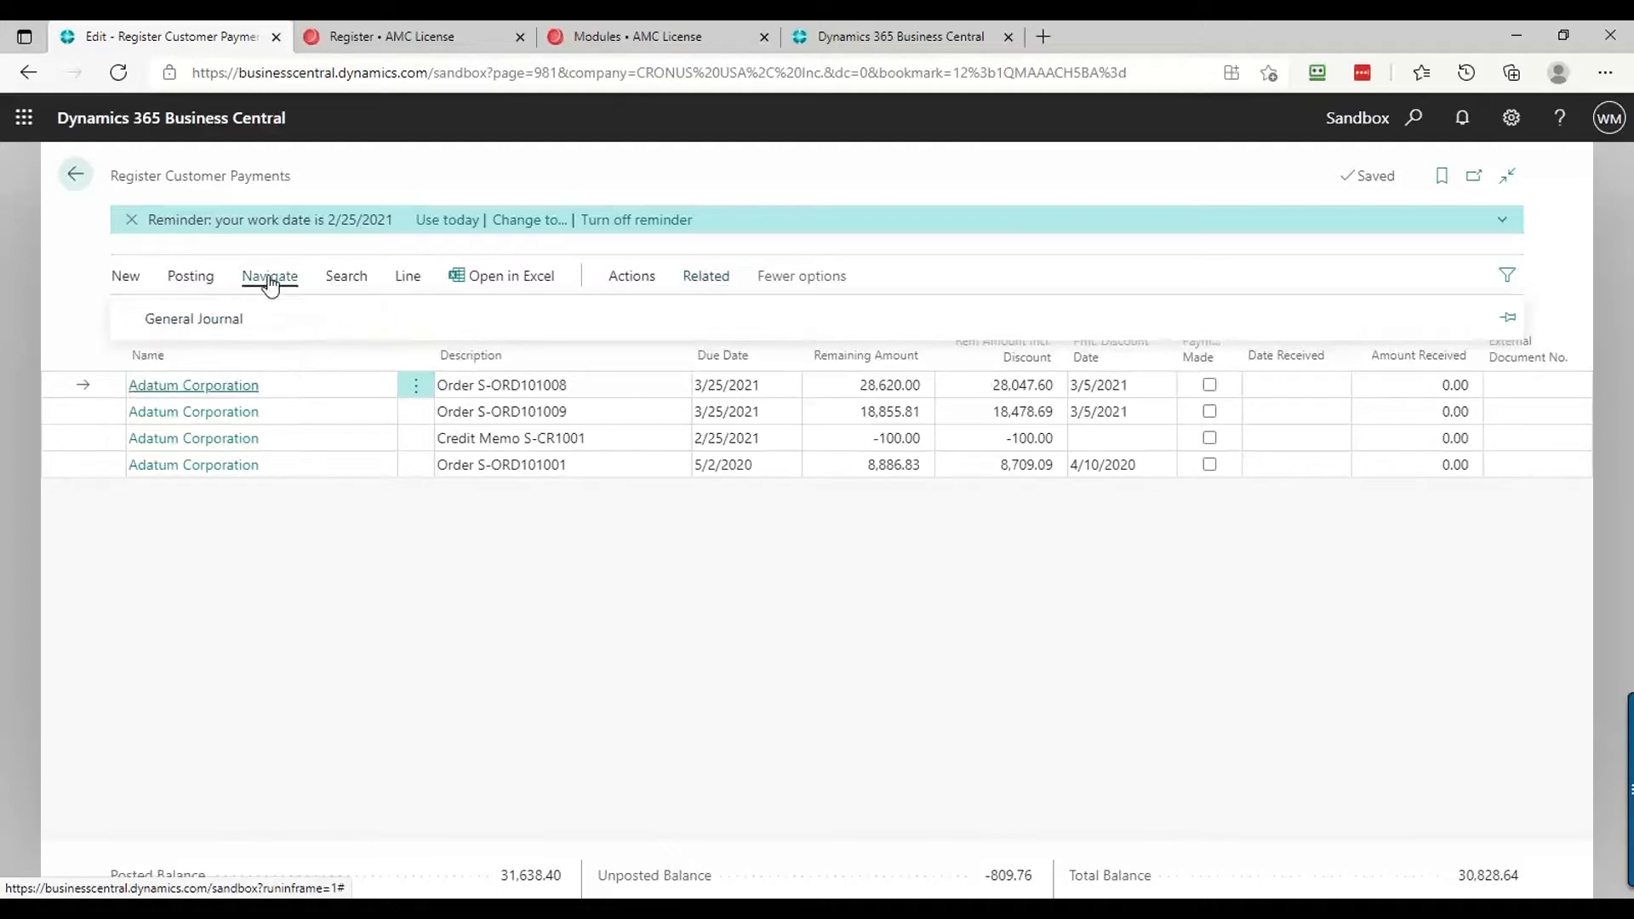
{"action": "left_click", "coordinate": [407, 278]}
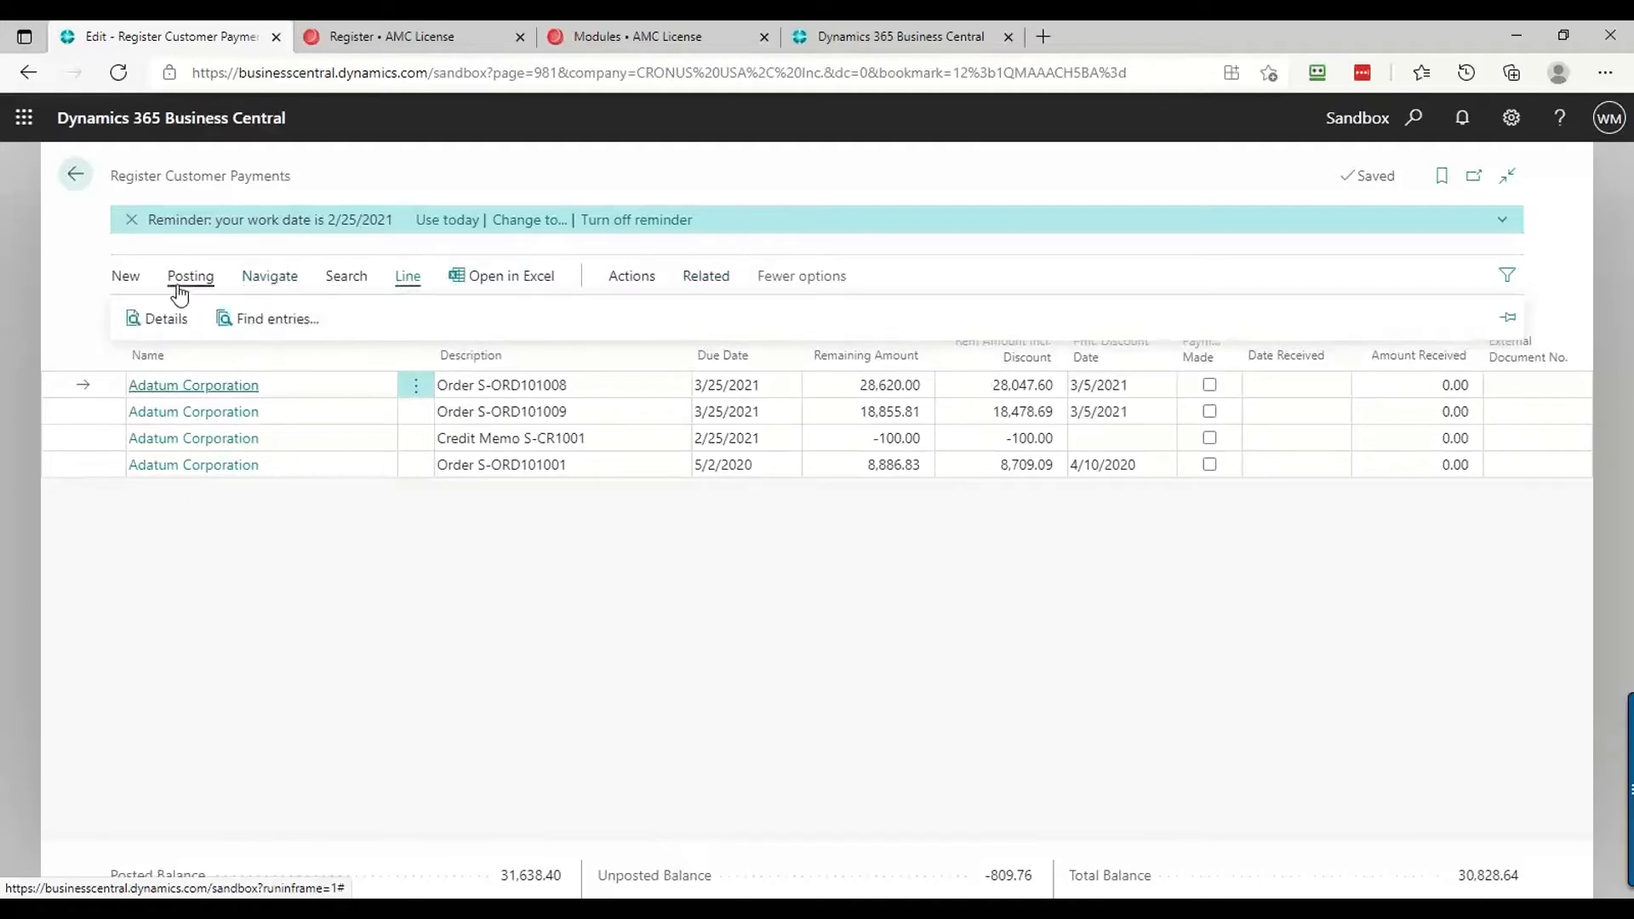
Open the Payment Registration Setup and review the available journal templates and batches, keeping PAYMENT and PMT REG selected
{"action": "left_click", "coordinate": [637, 281]}
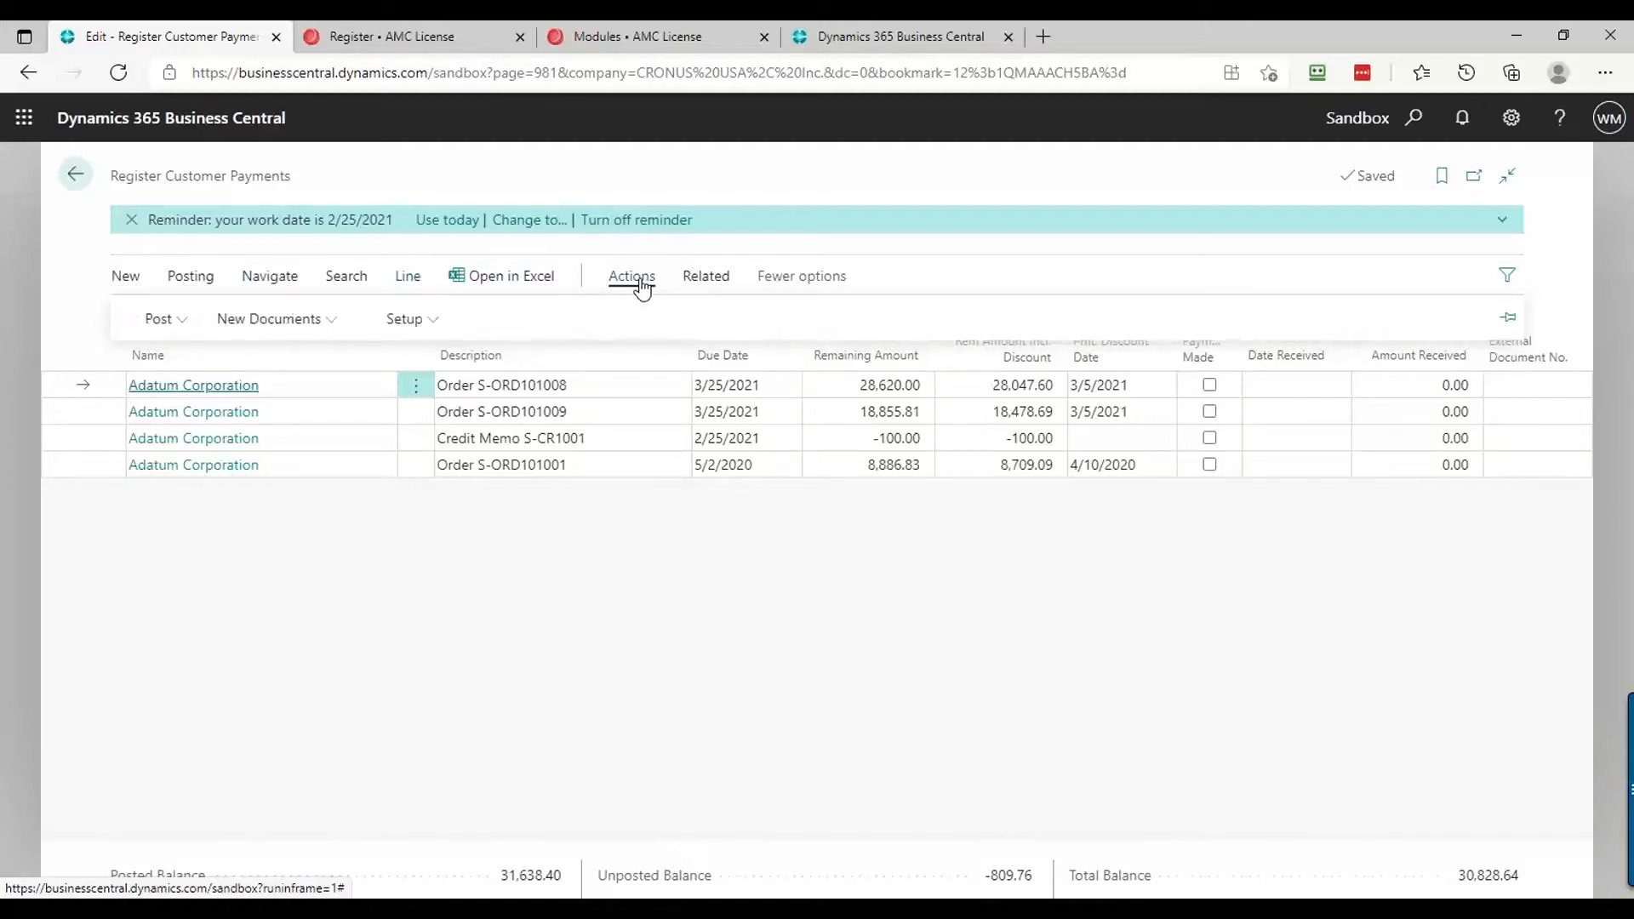
{"action": "left_click", "coordinate": [412, 330]}
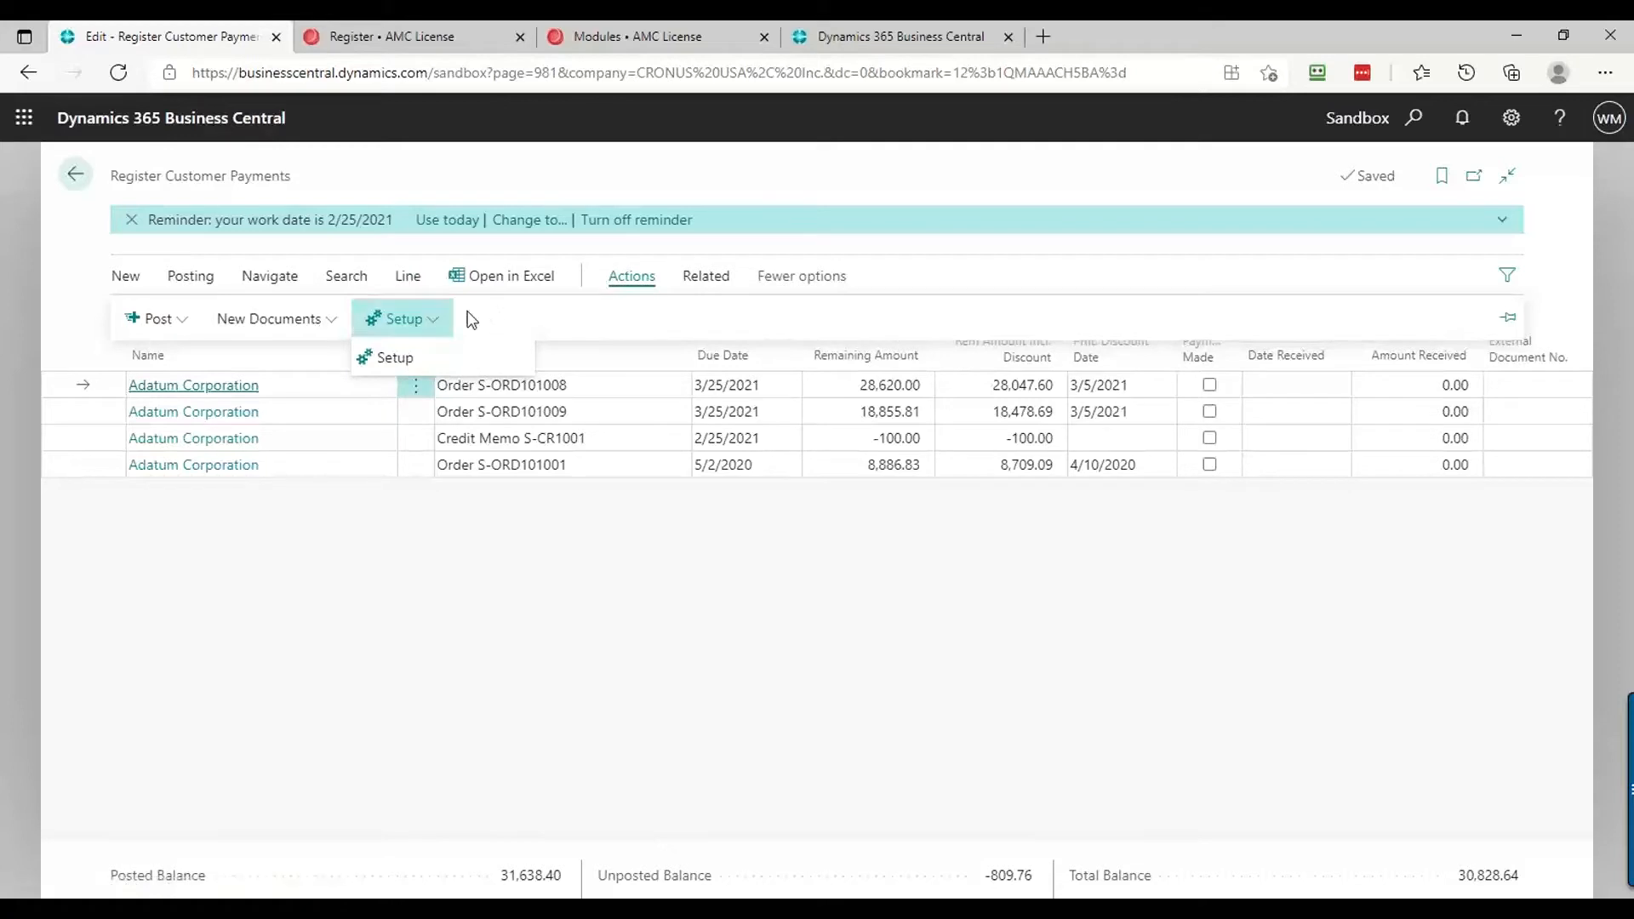
{"action": "left_click", "coordinate": [403, 362]}
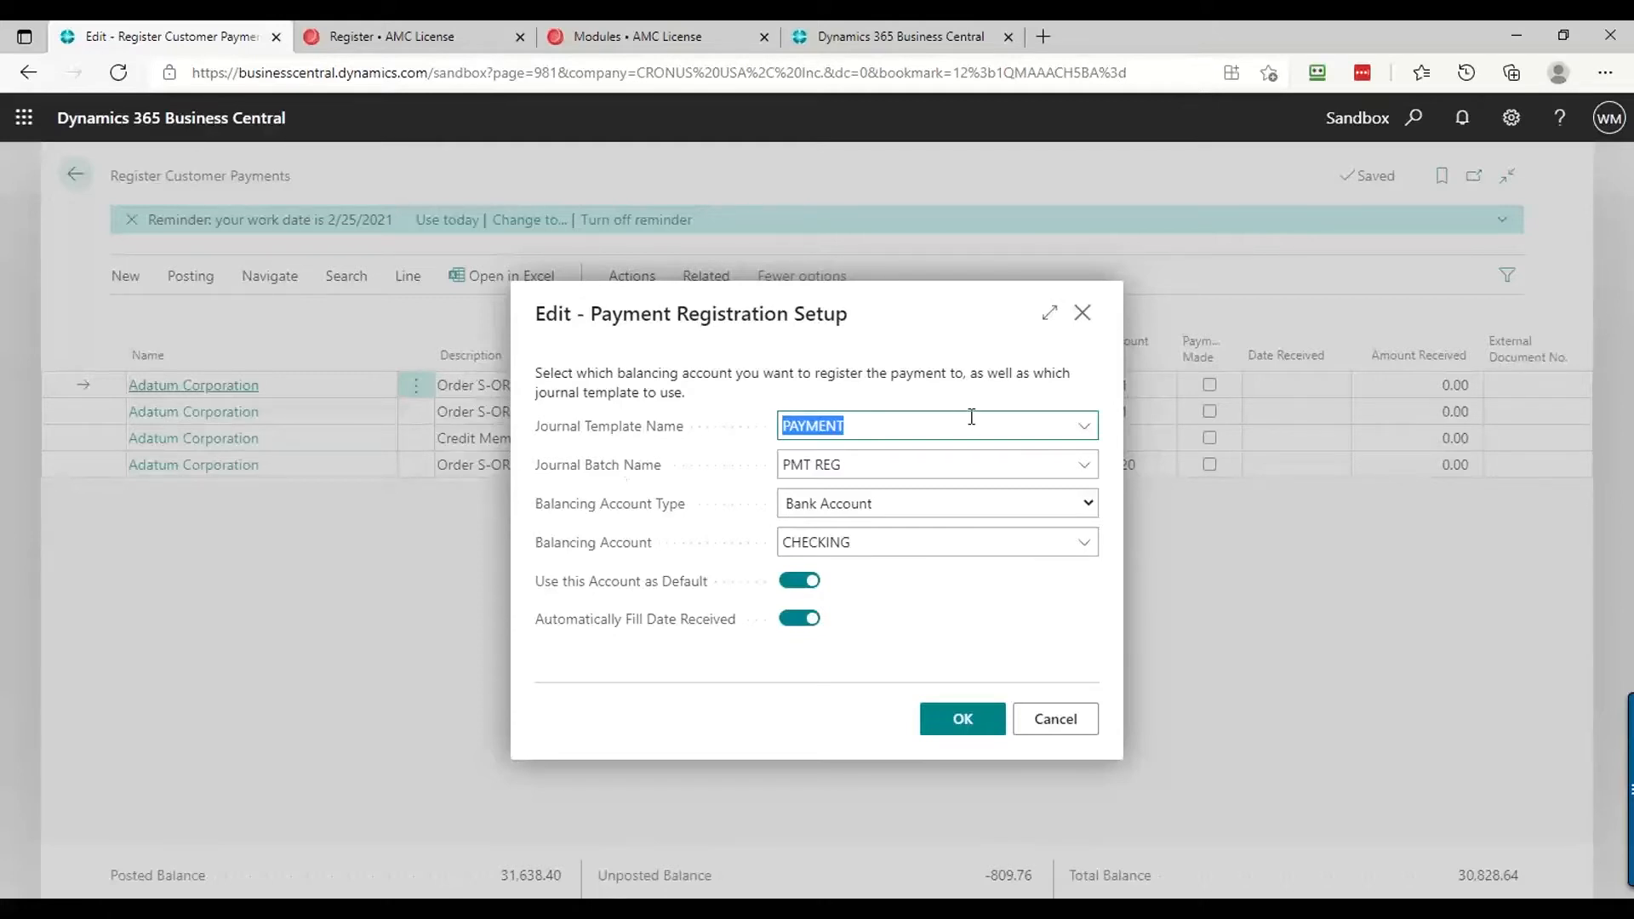
{"action": "left_click", "coordinate": [1085, 428]}
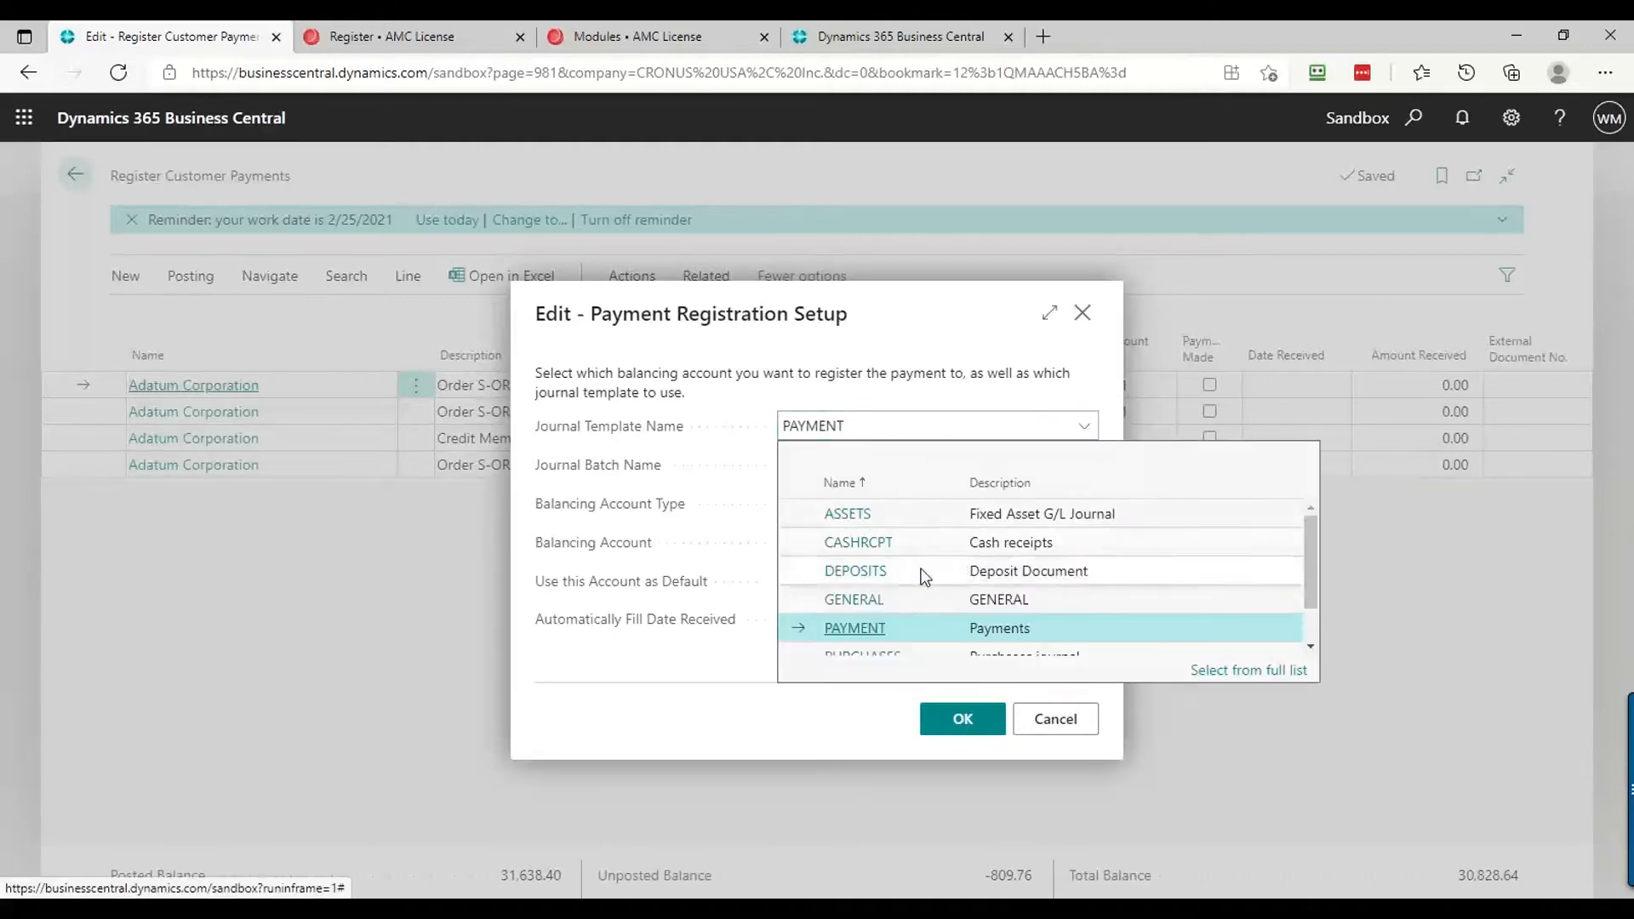
{"action": "left_click", "coordinate": [881, 627]}
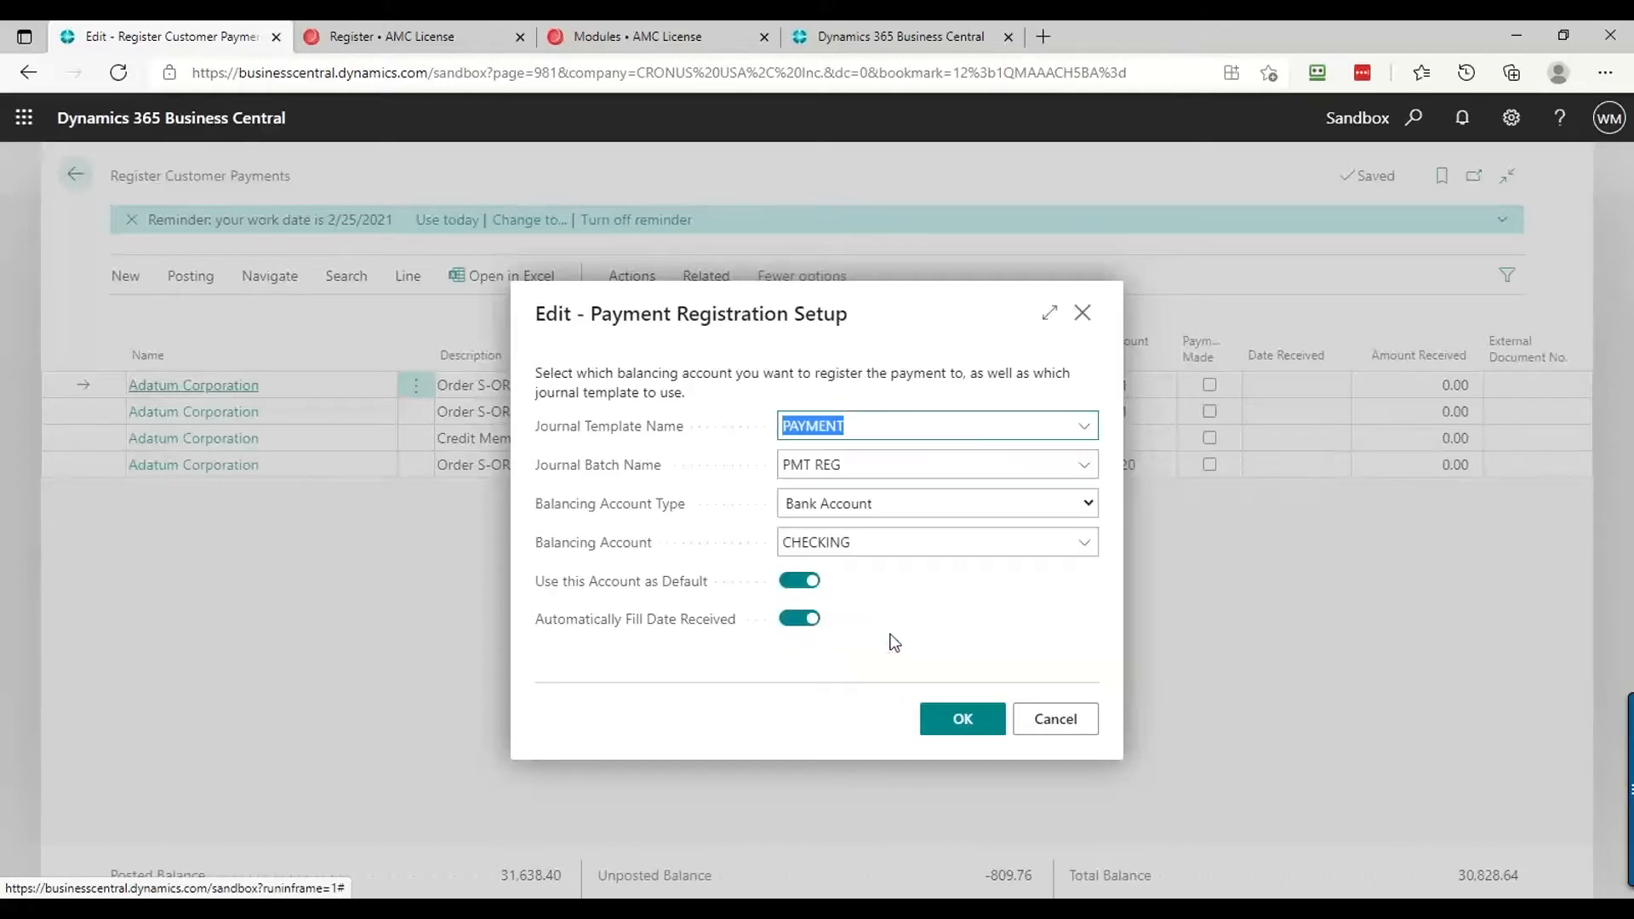
{"action": "left_click", "coordinate": [1083, 465]}
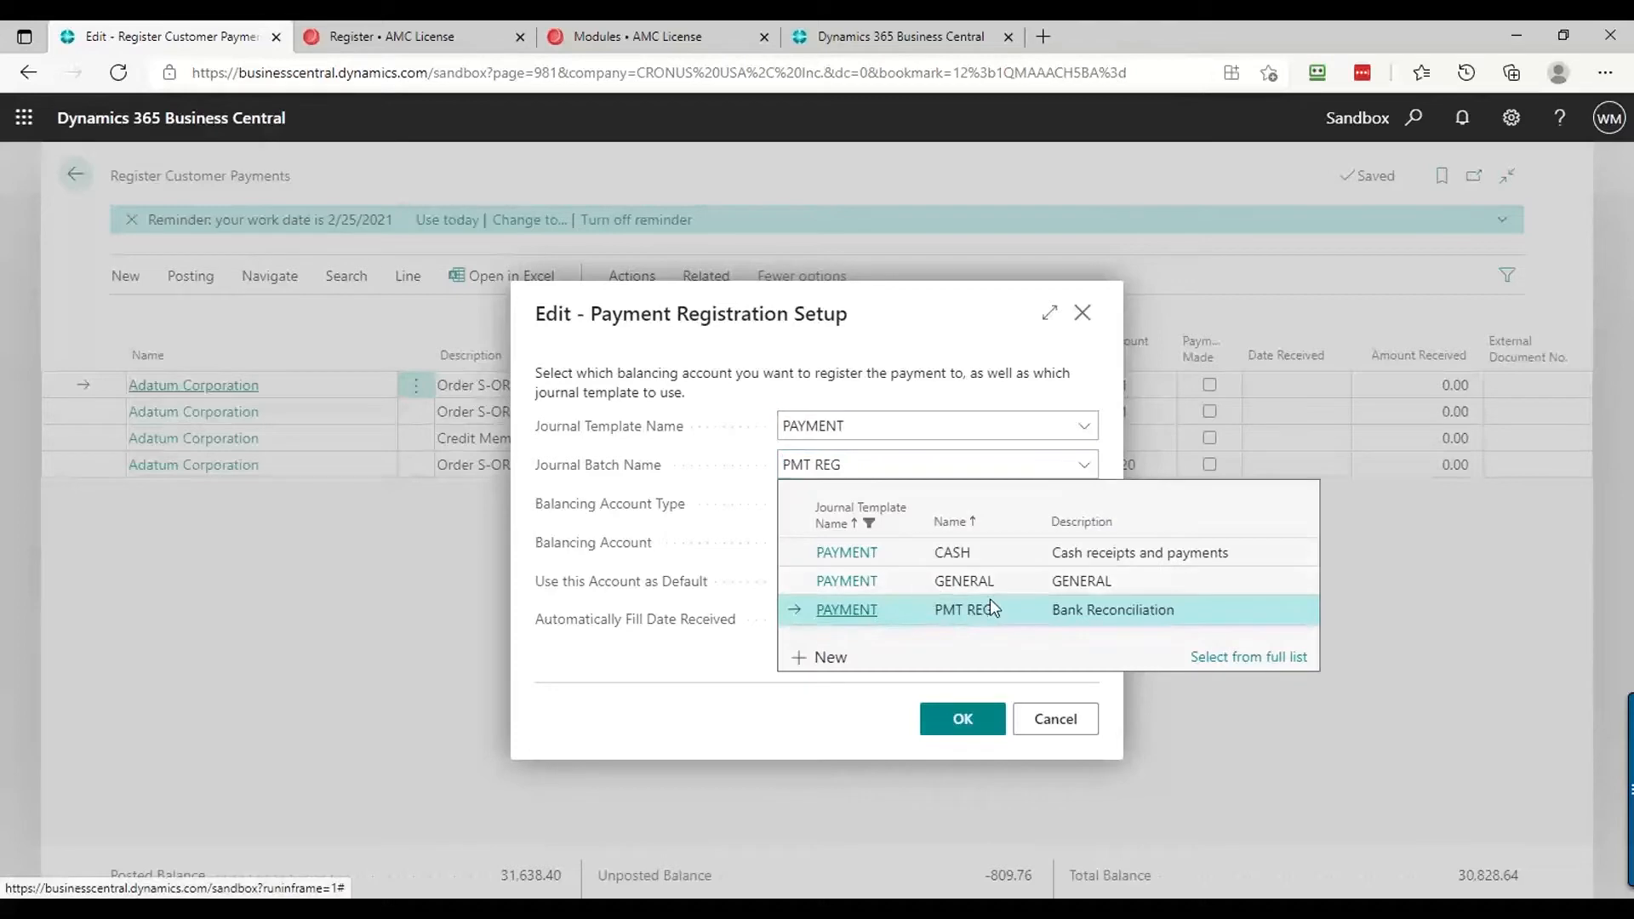
{"action": "left_click", "coordinate": [1045, 606]}
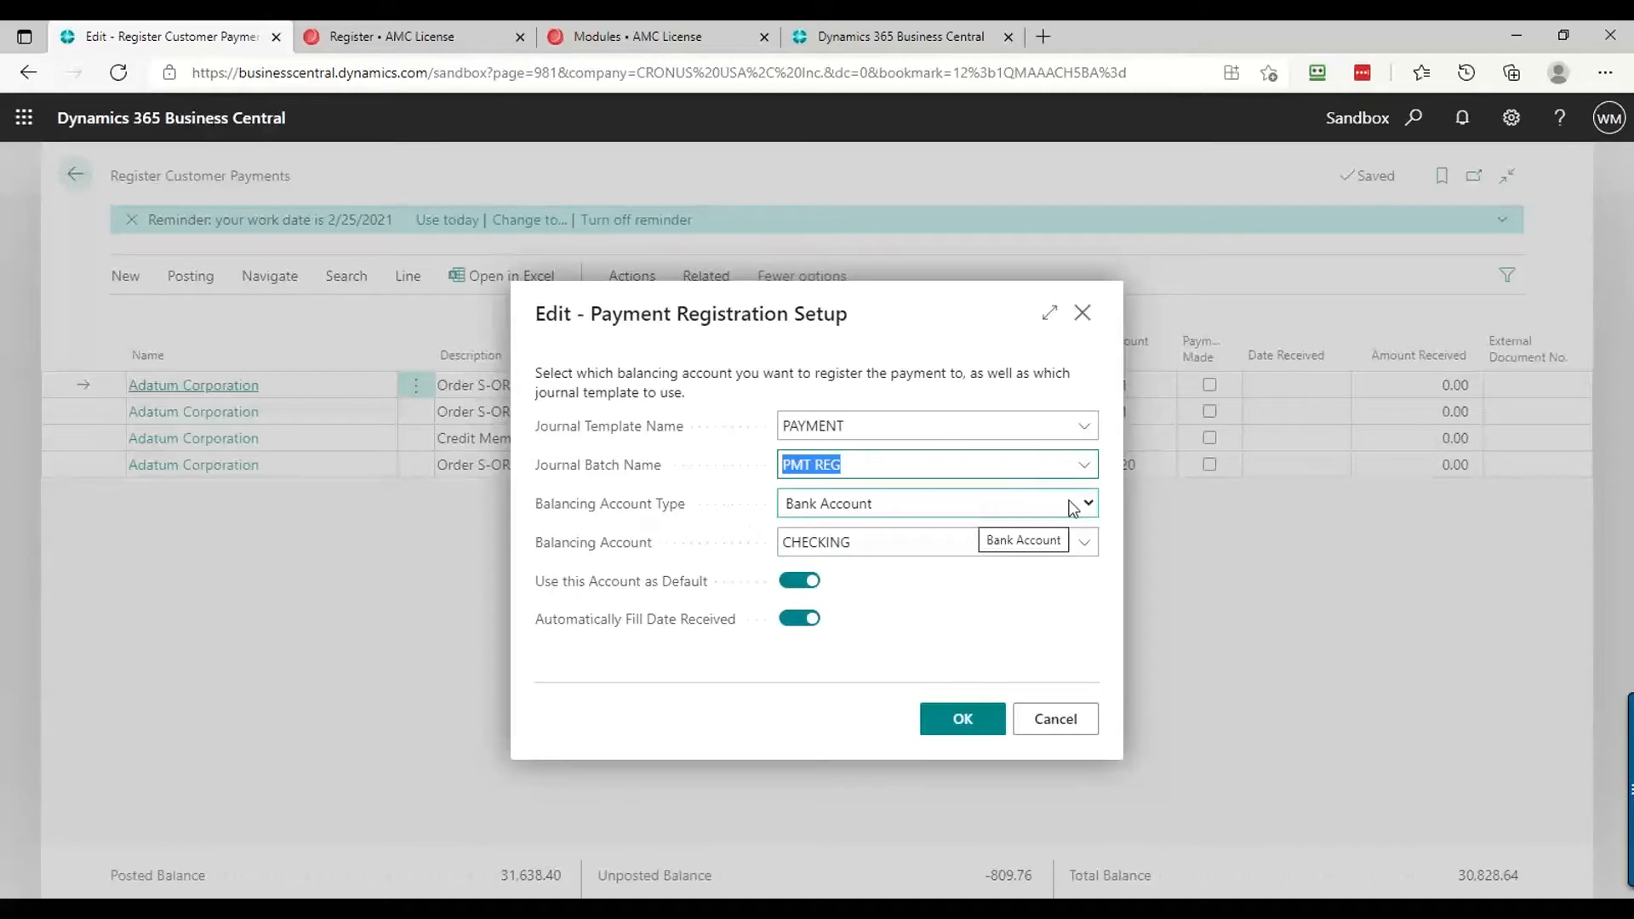
Review the balancing account type and balancing account choices, and close the Payment Registration Setup without saving
{"action": "left_click", "coordinate": [1095, 510]}
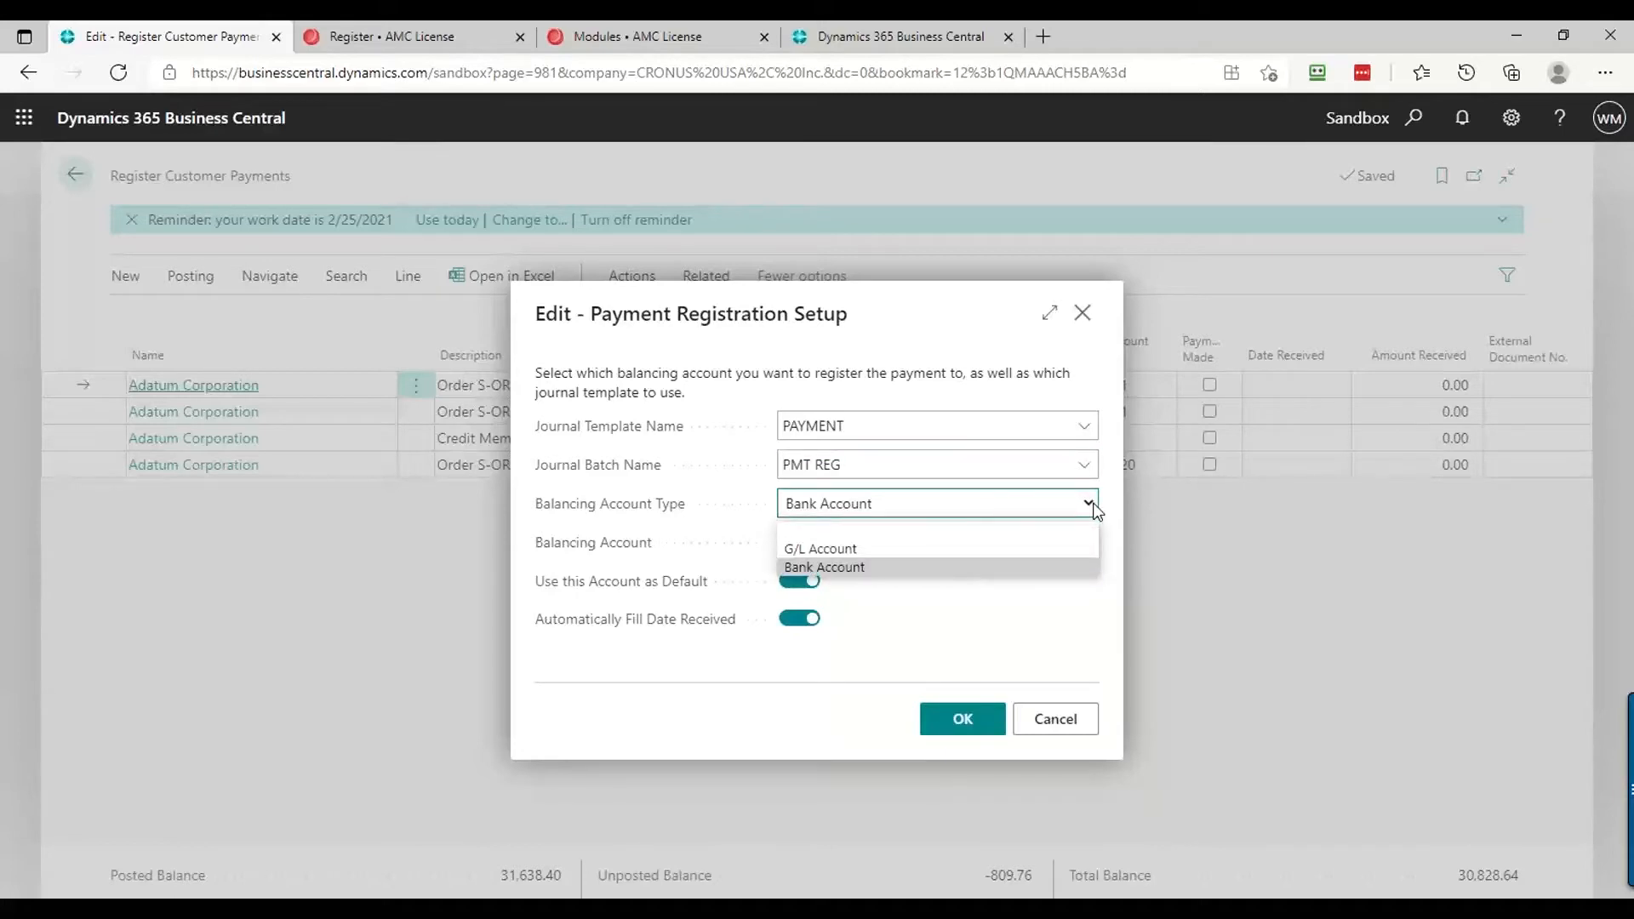
{"action": "left_click", "coordinate": [1095, 510]}
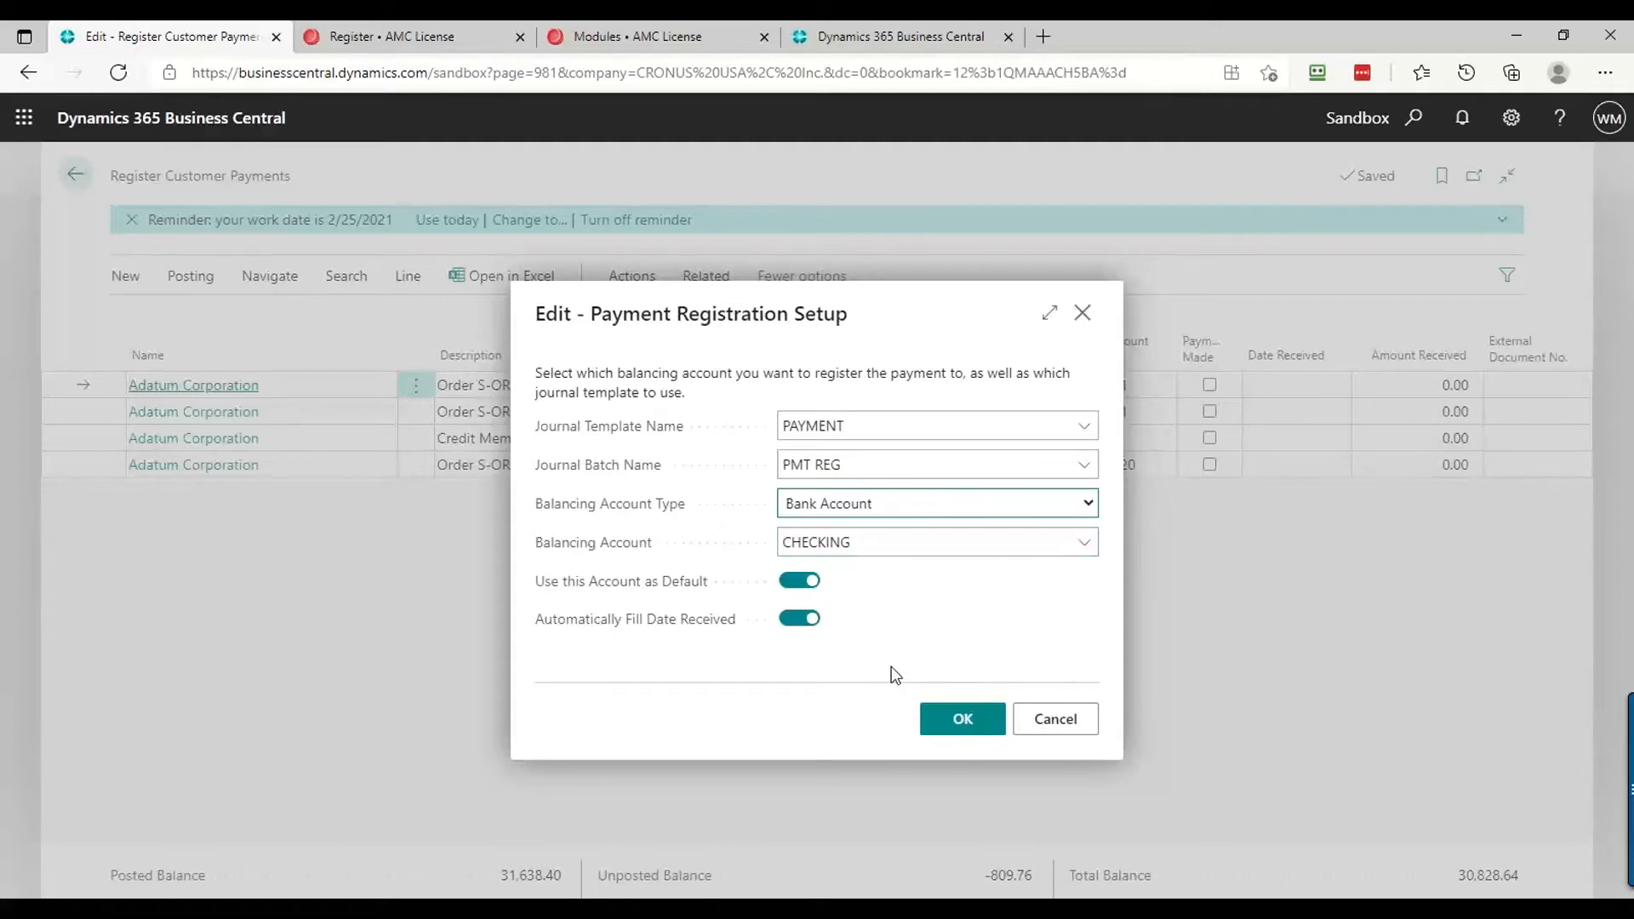
{"action": "left_click", "coordinate": [1087, 544]}
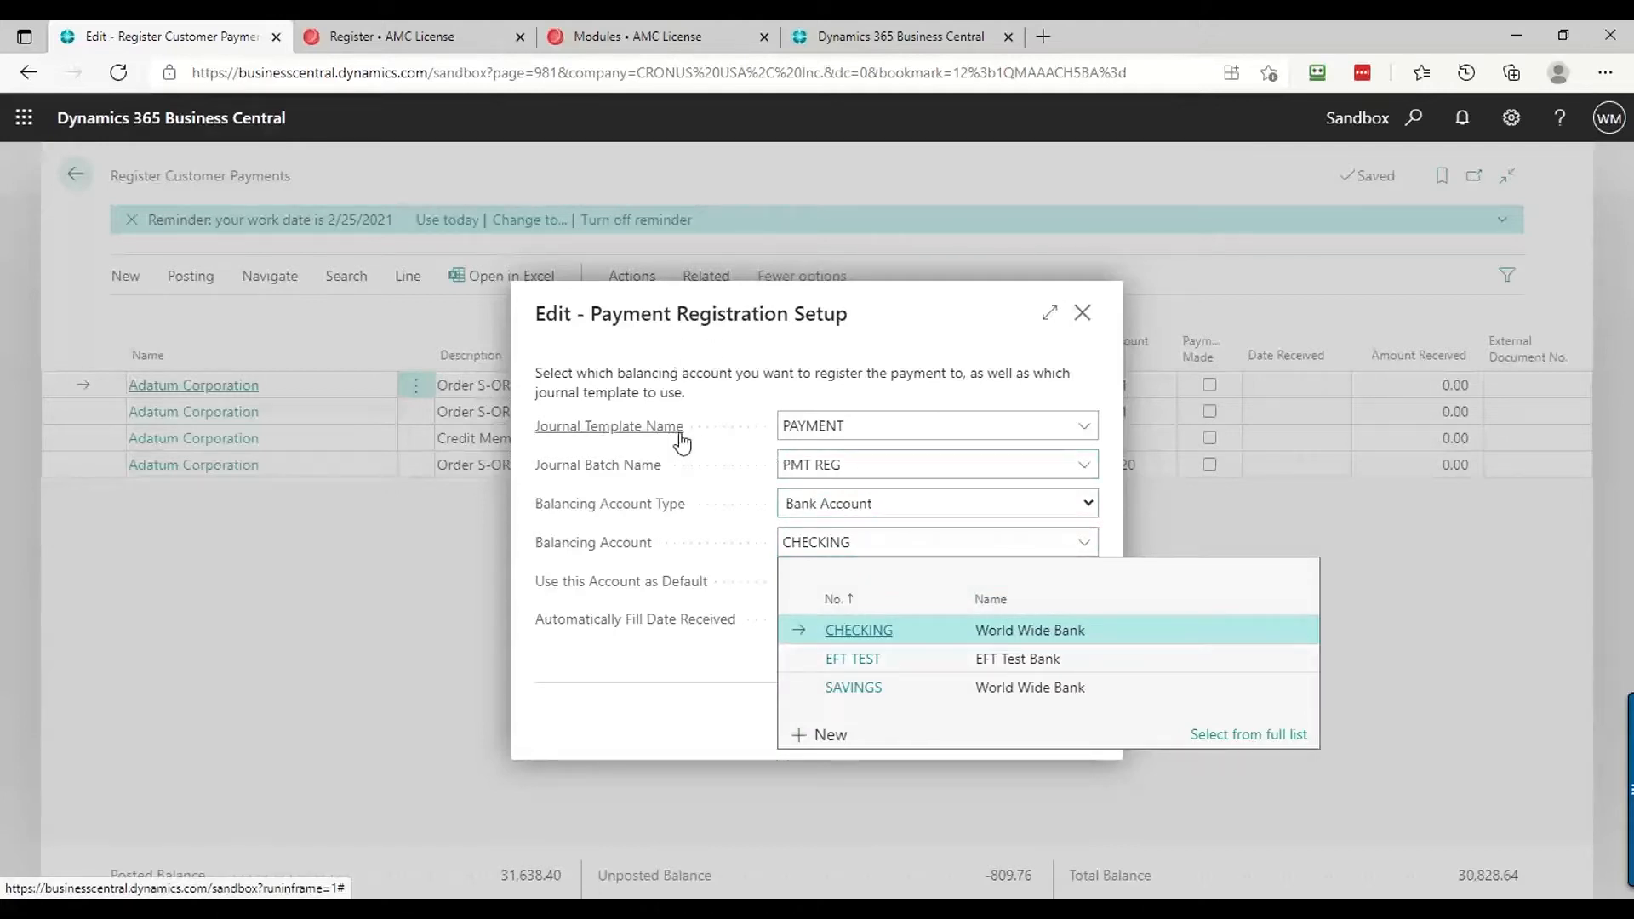
{"action": "left_click", "coordinate": [825, 358]}
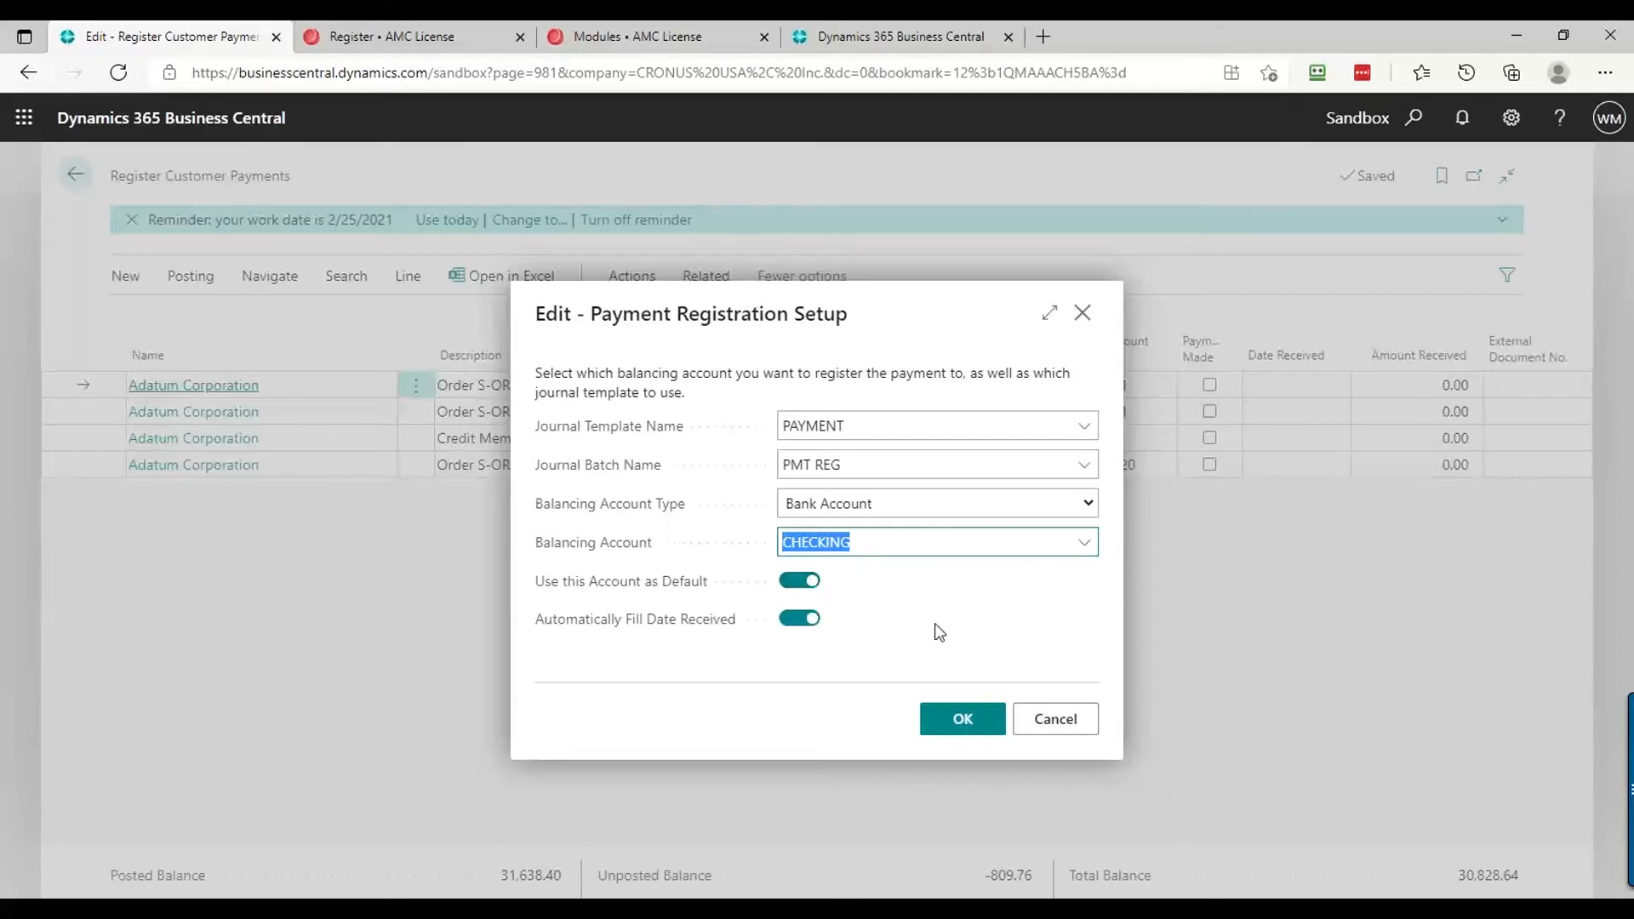
{"action": "left_click", "coordinate": [1049, 724]}
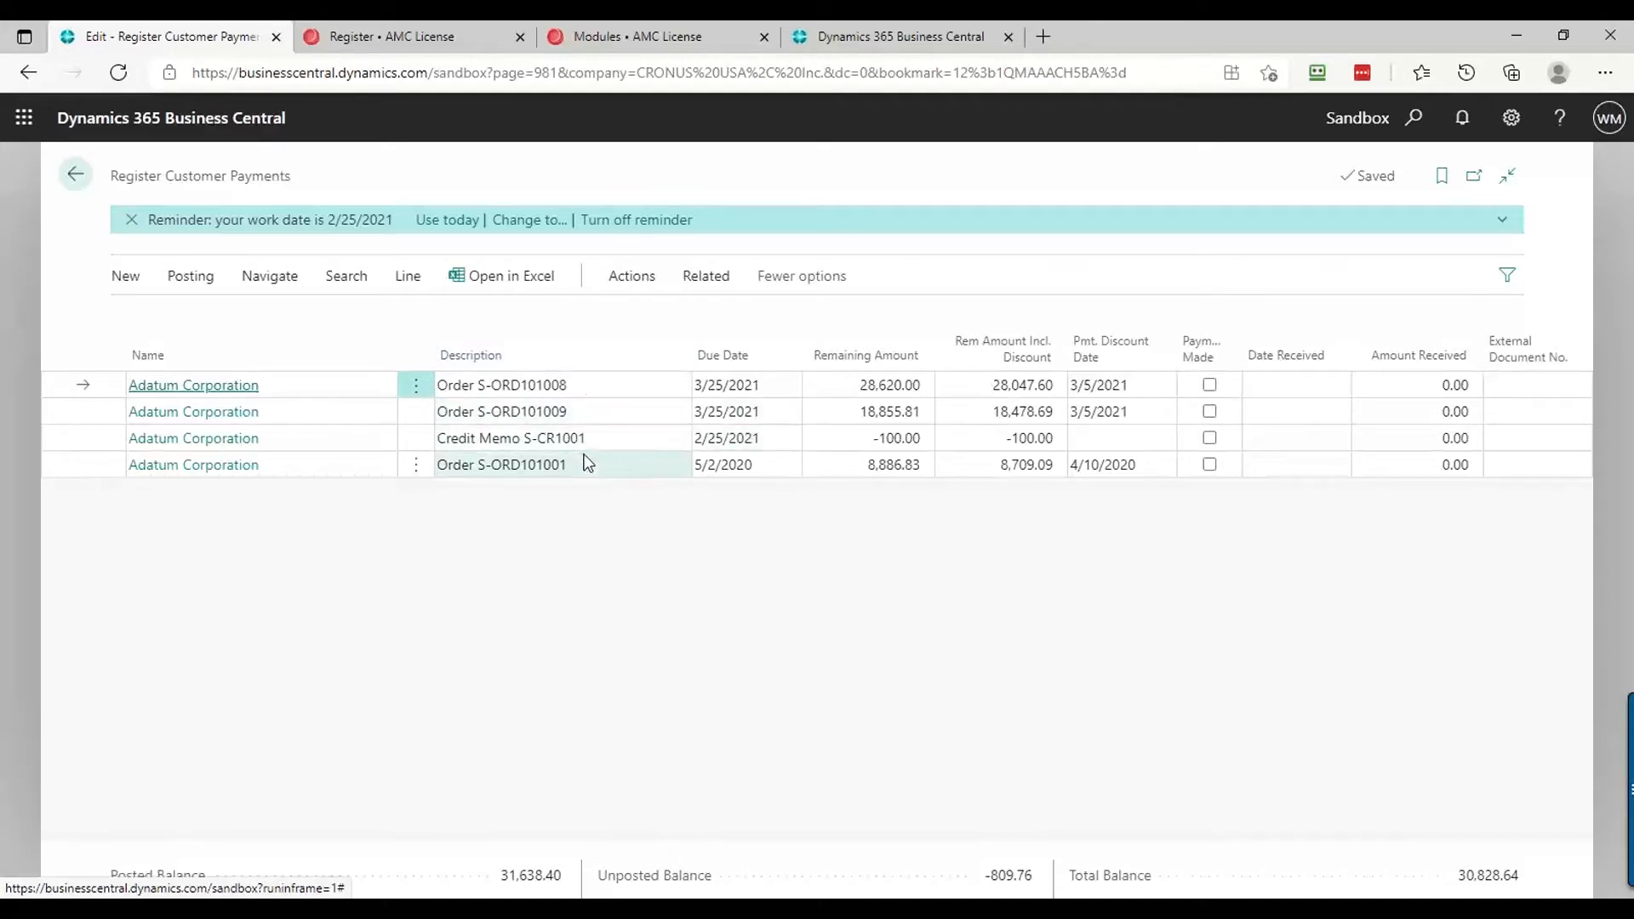
Go through the fields of the first Adatum Corporation order line and mark its payment as made
{"action": "left_click", "coordinate": [660, 390]}
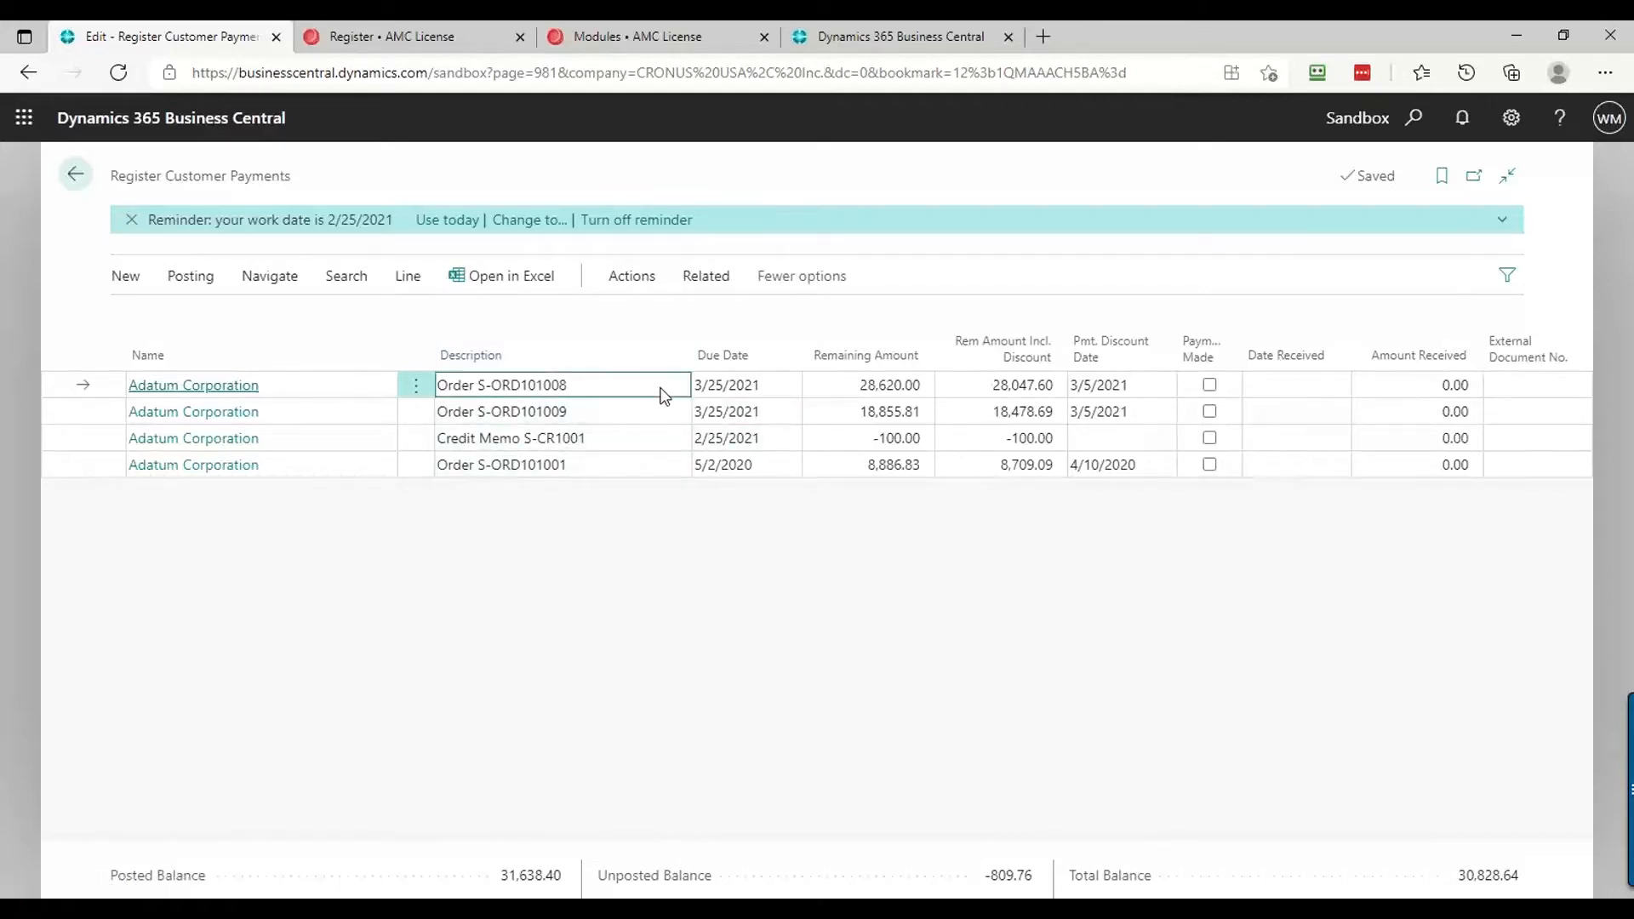
{"action": "key", "text": "Tab"}
{"action": "key", "text": "Tab"}
{"action": "key", "text": "Tab"}
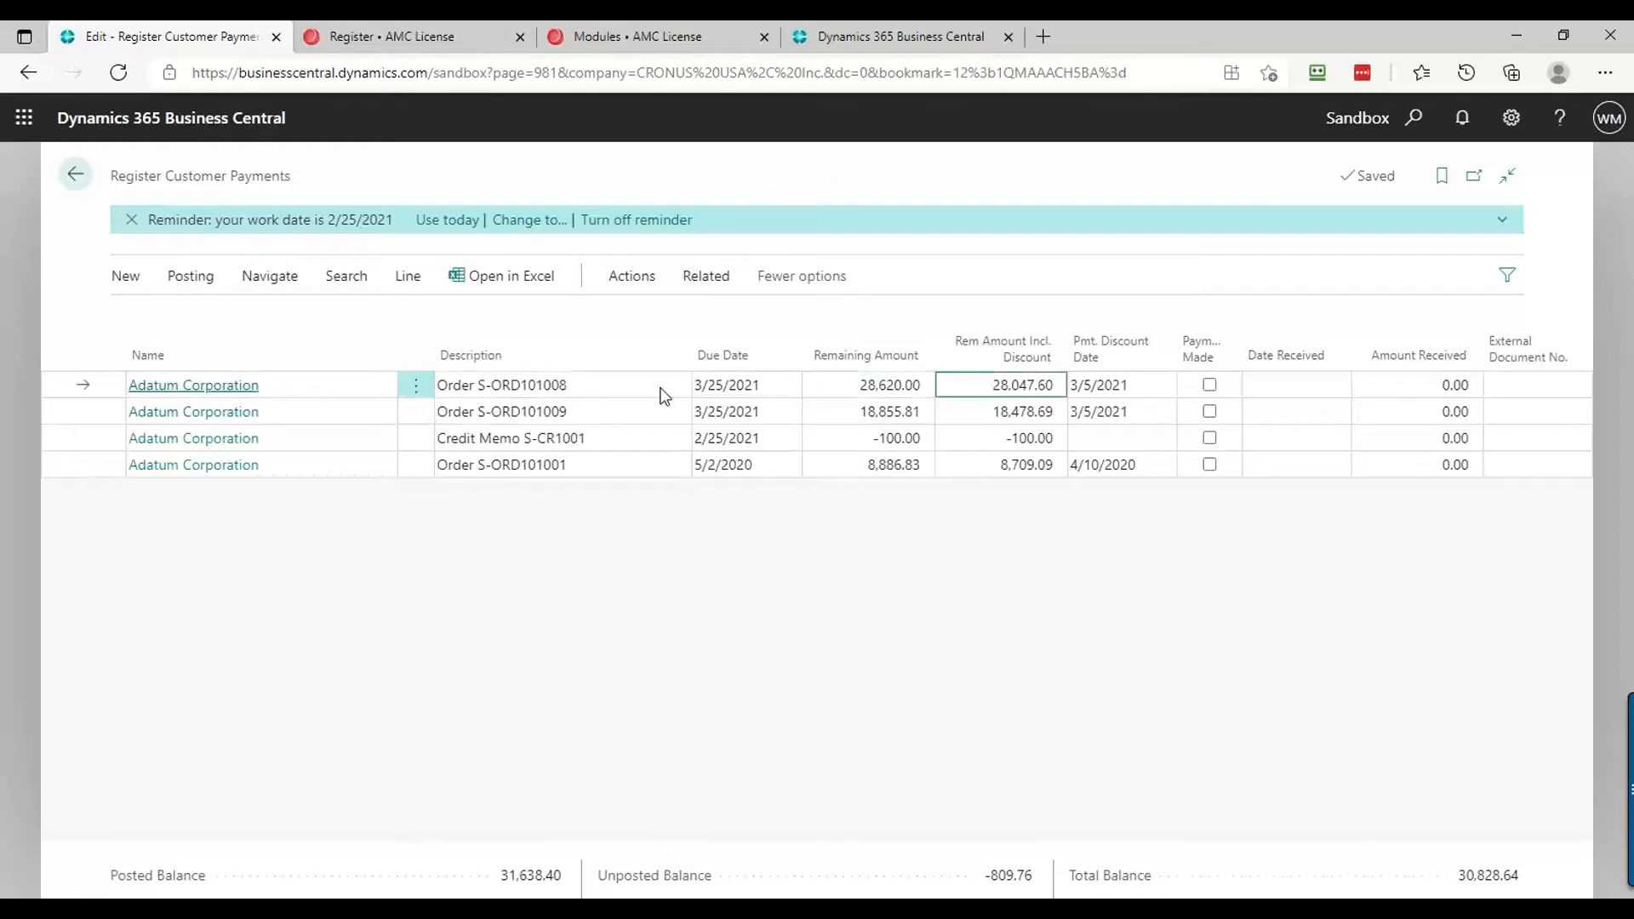
{"action": "key", "text": "Tab"}
{"action": "key", "text": "Tab"}
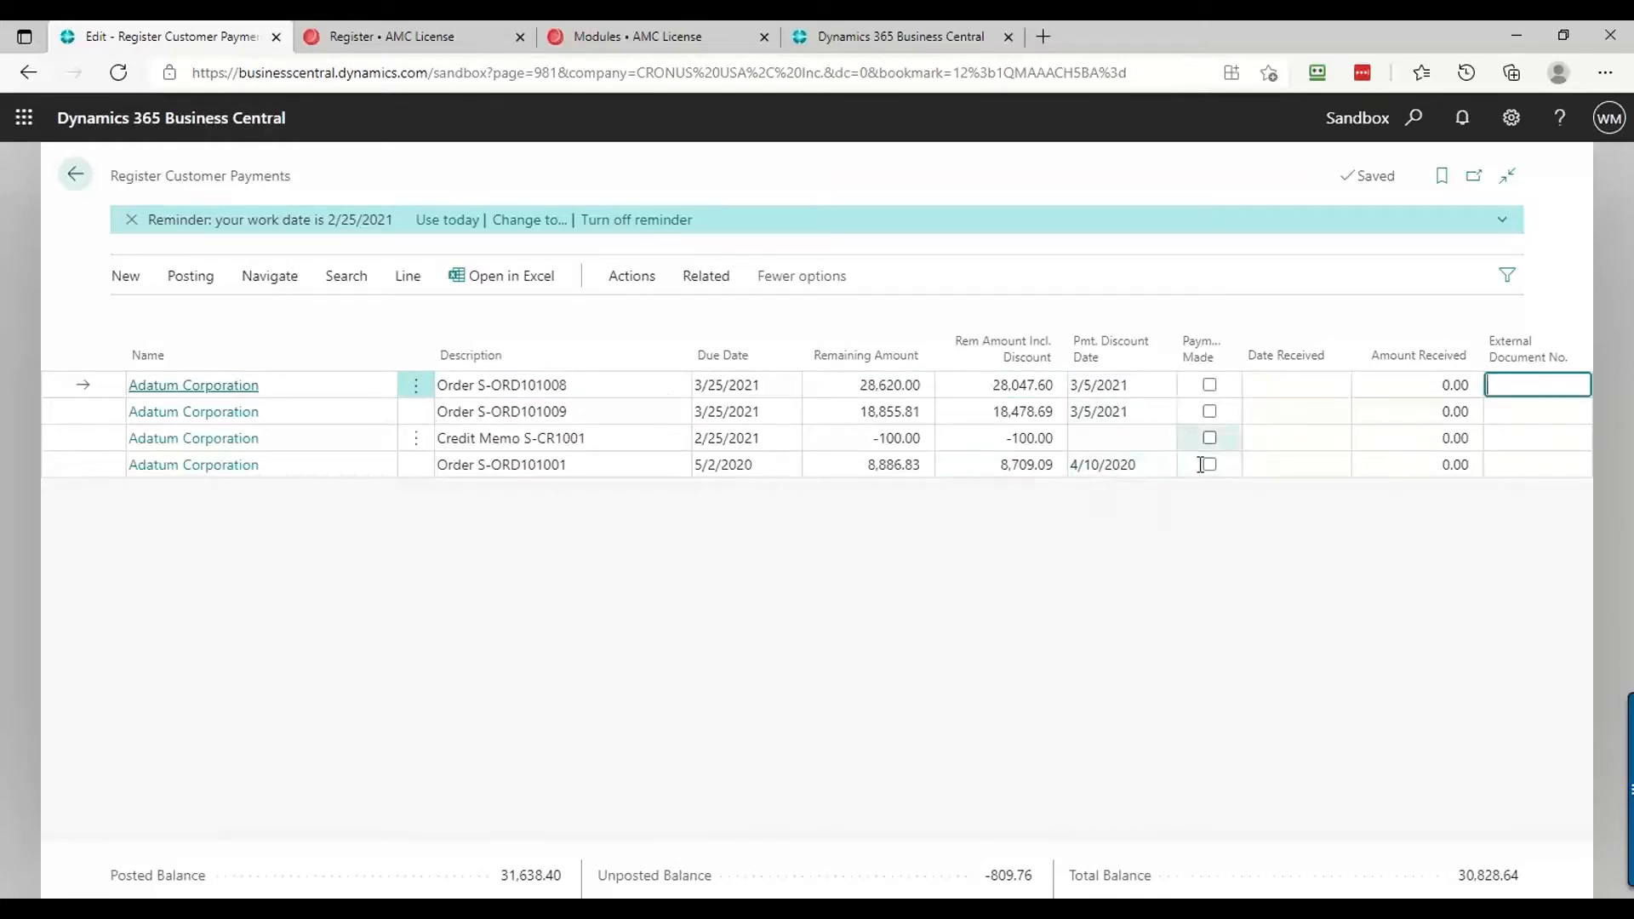
{"action": "left_click", "coordinate": [637, 388]}
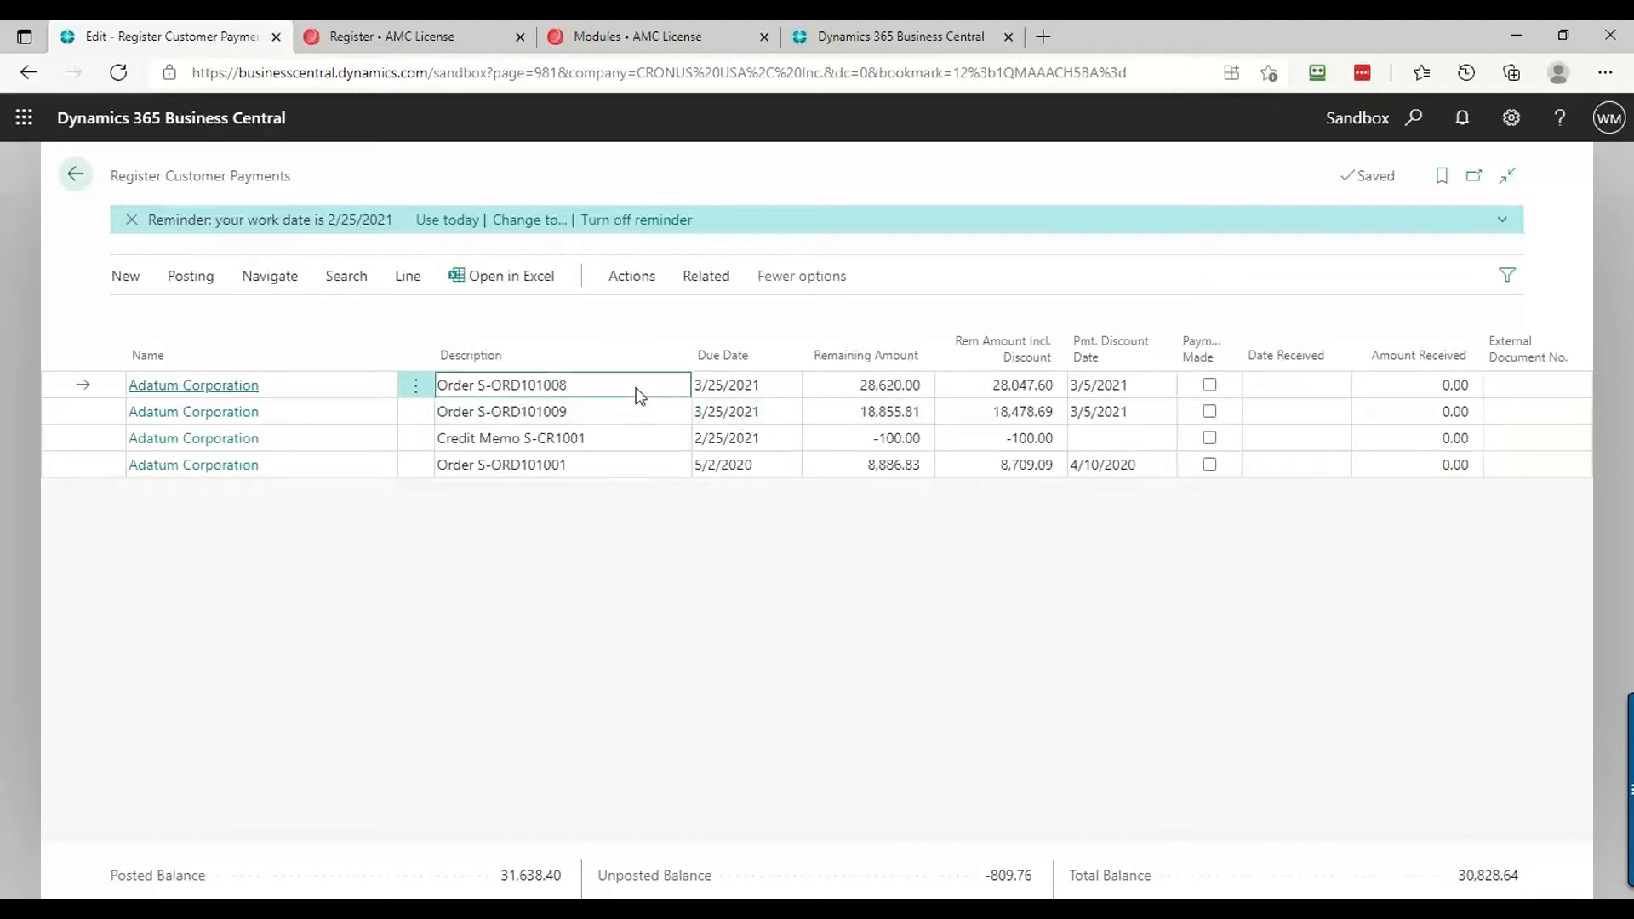
{"action": "key", "text": "Tab"}
{"action": "key", "text": "Tab"}
{"action": "key", "text": "Tab"}
{"action": "key", "text": "Tab"}
{"action": "left_click", "coordinate": [1210, 387]}
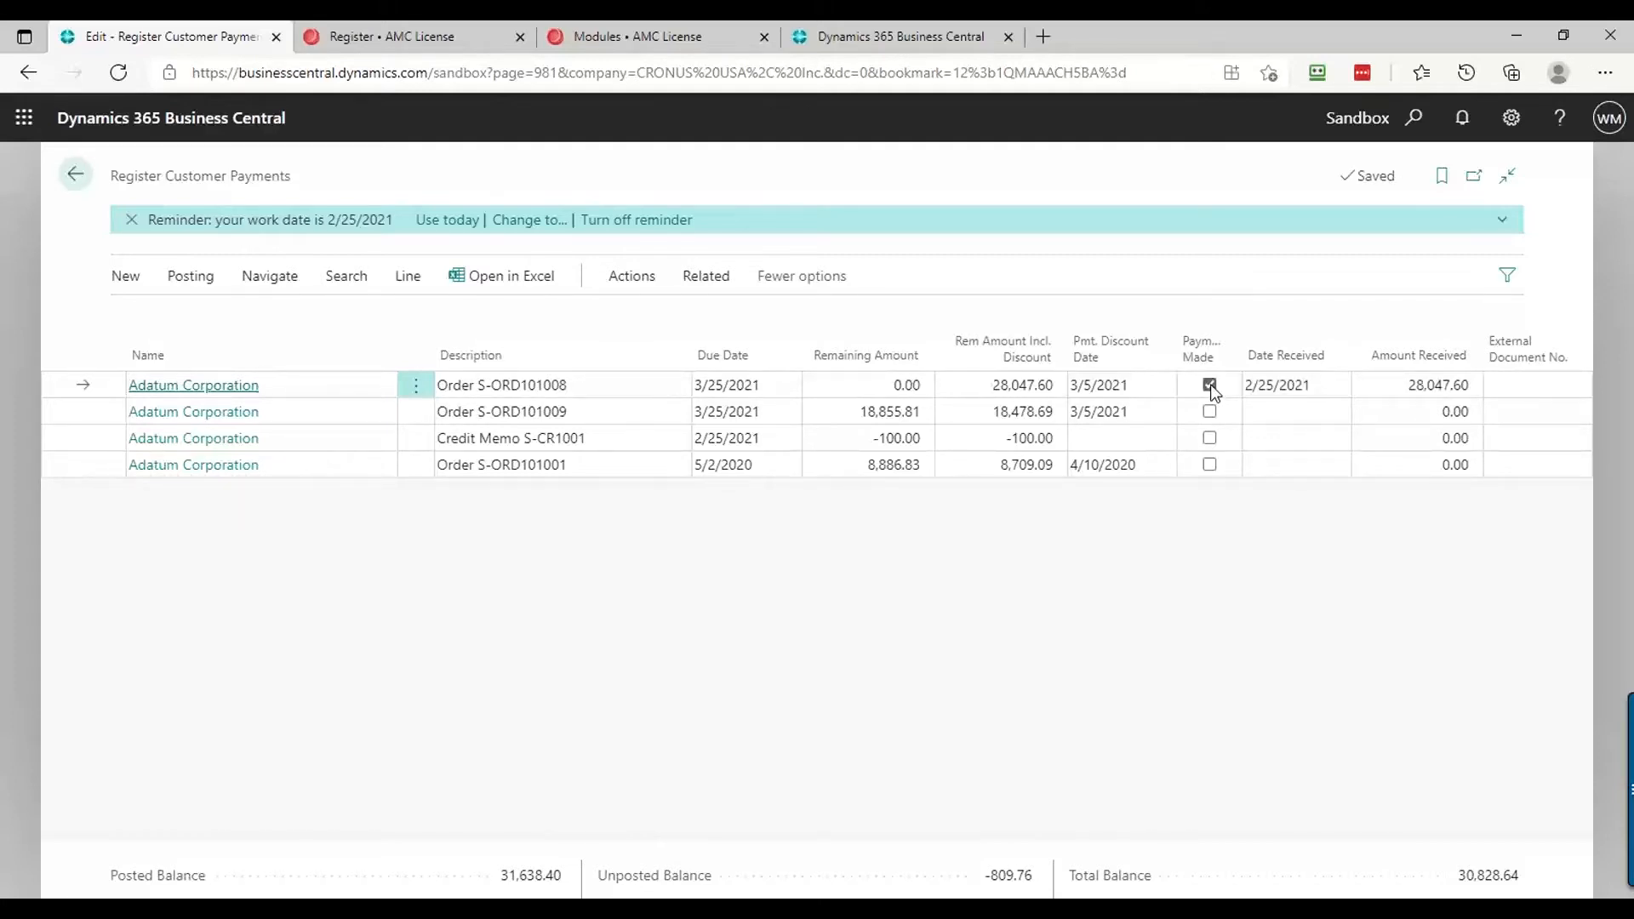
Review the date received, amount received and external document number fields on the first Adatum Corporation order line
{"action": "left_click", "coordinate": [876, 392]}
{"action": "key", "text": "Tab"}
{"action": "key", "text": "Tab"}
{"action": "key", "text": "Tab"}
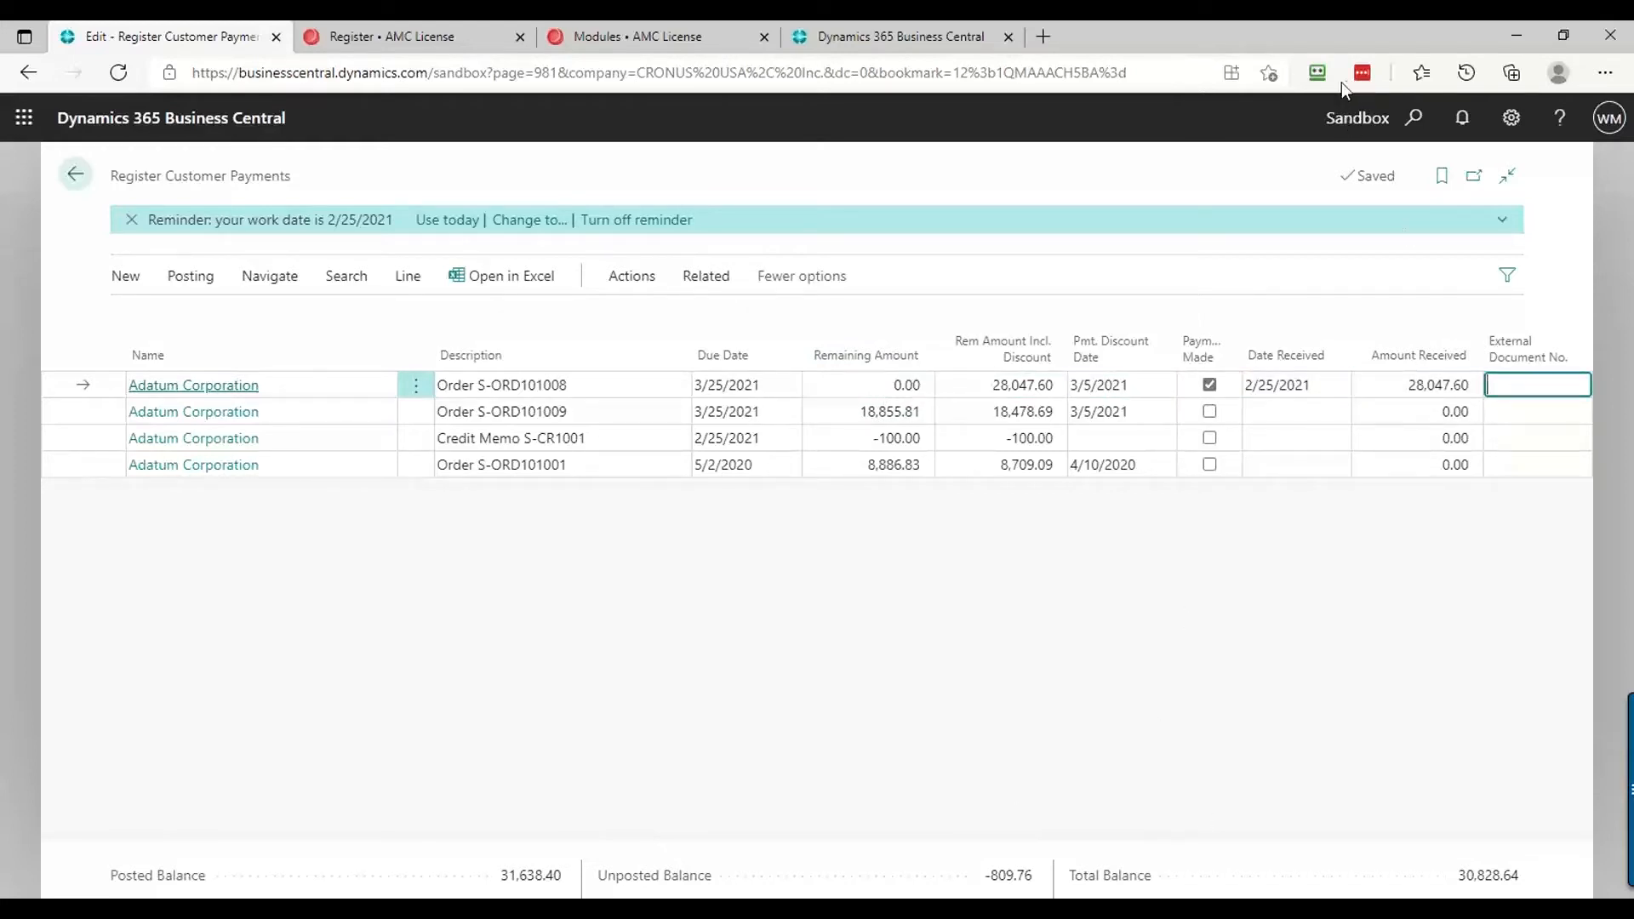
{"action": "left_click", "coordinate": [1606, 55]}
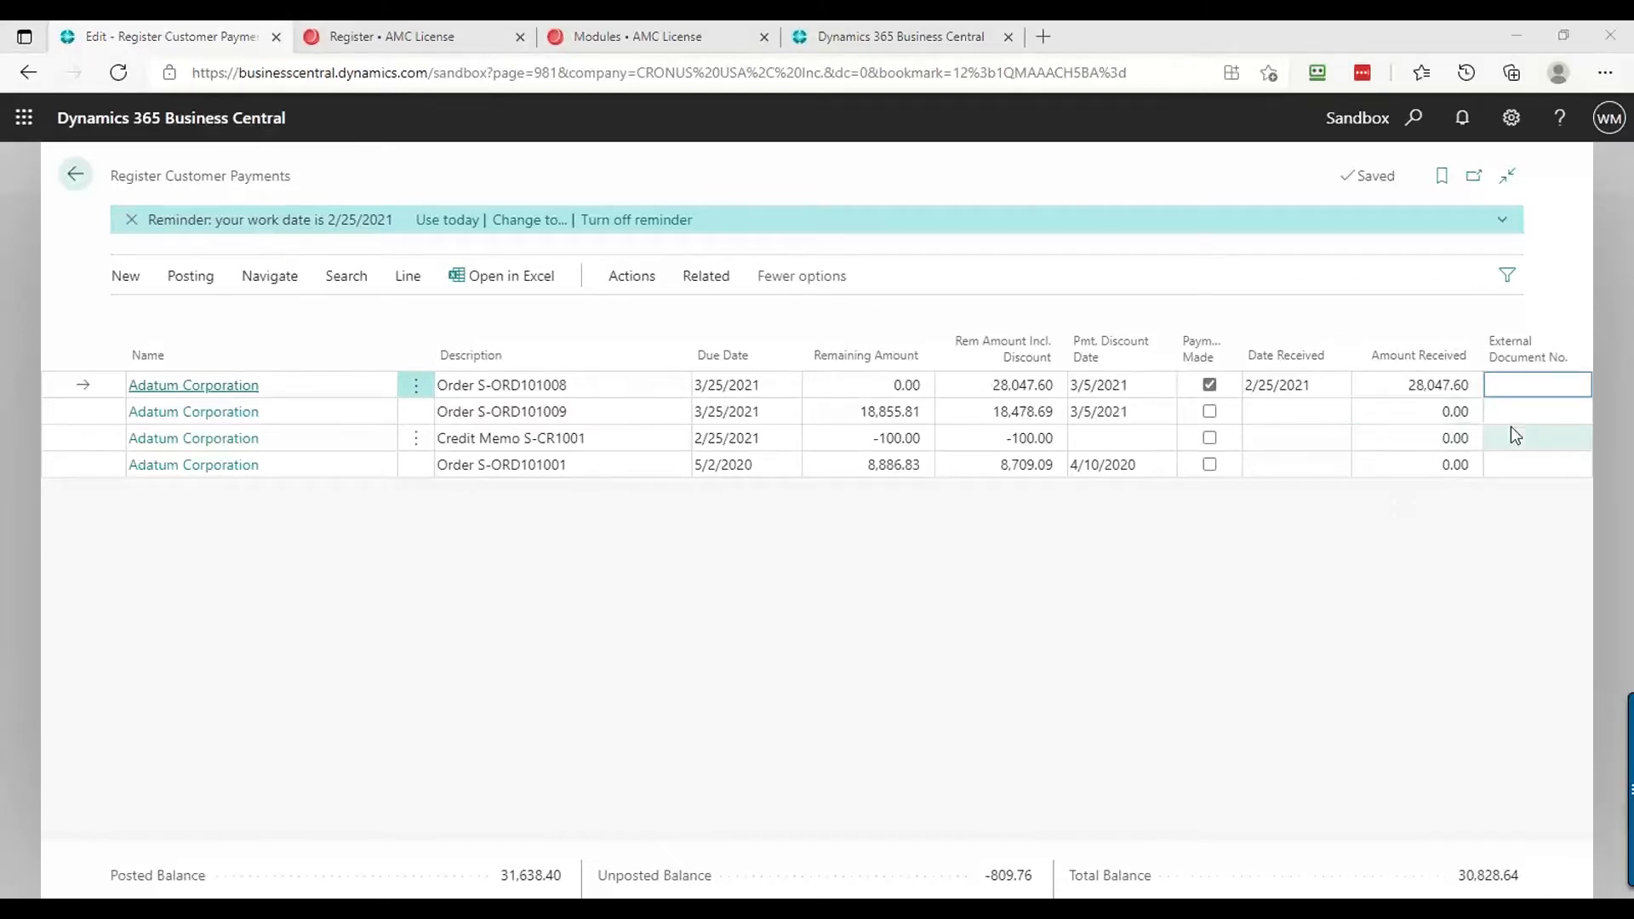
{"action": "left_click", "coordinate": [1399, 390]}
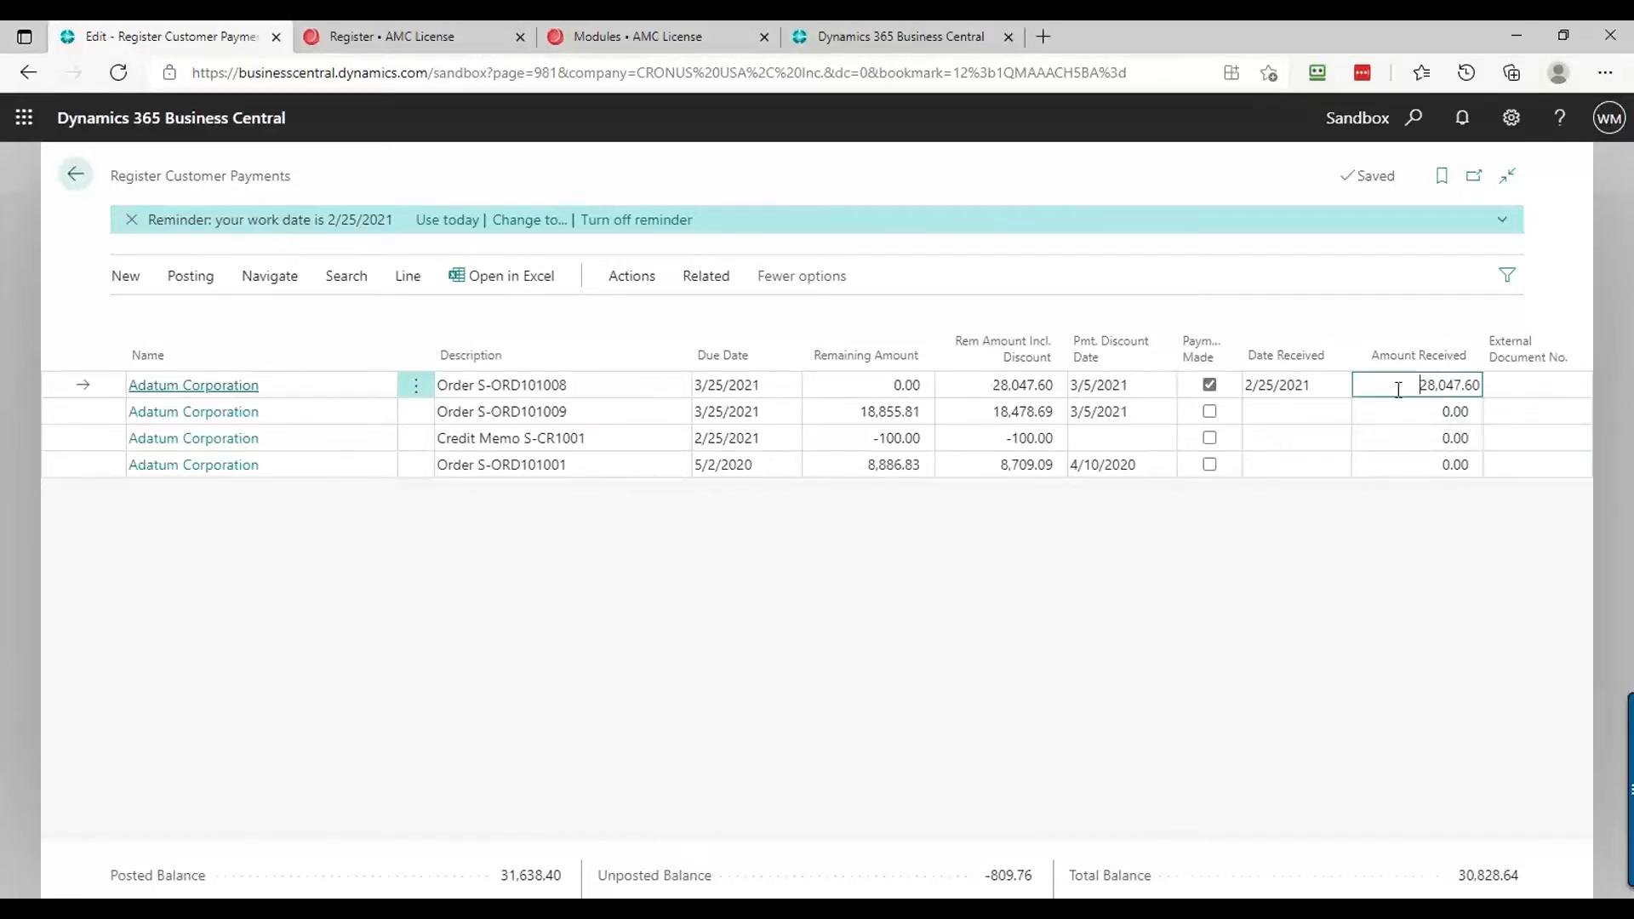
{"action": "double_click", "coordinate": [1399, 390]}
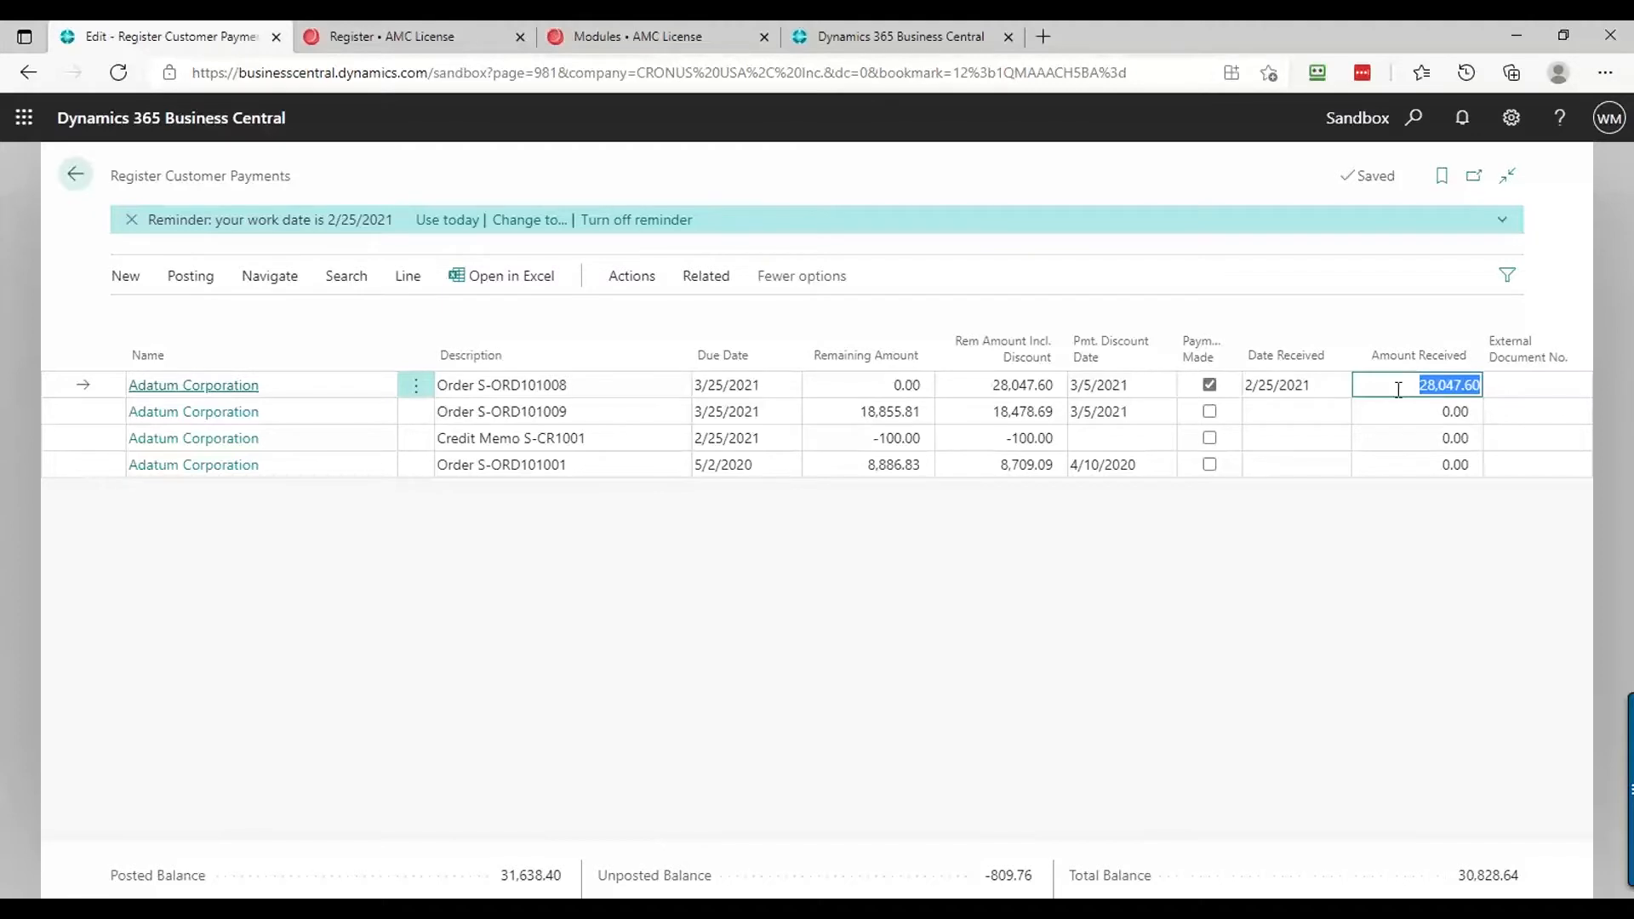
Mark the second order line's payment as made and set the amount received to 10,000 on each of the first two order lines
{"action": "left_click", "coordinate": [1214, 414]}
{"action": "left_click", "coordinate": [1213, 413]}
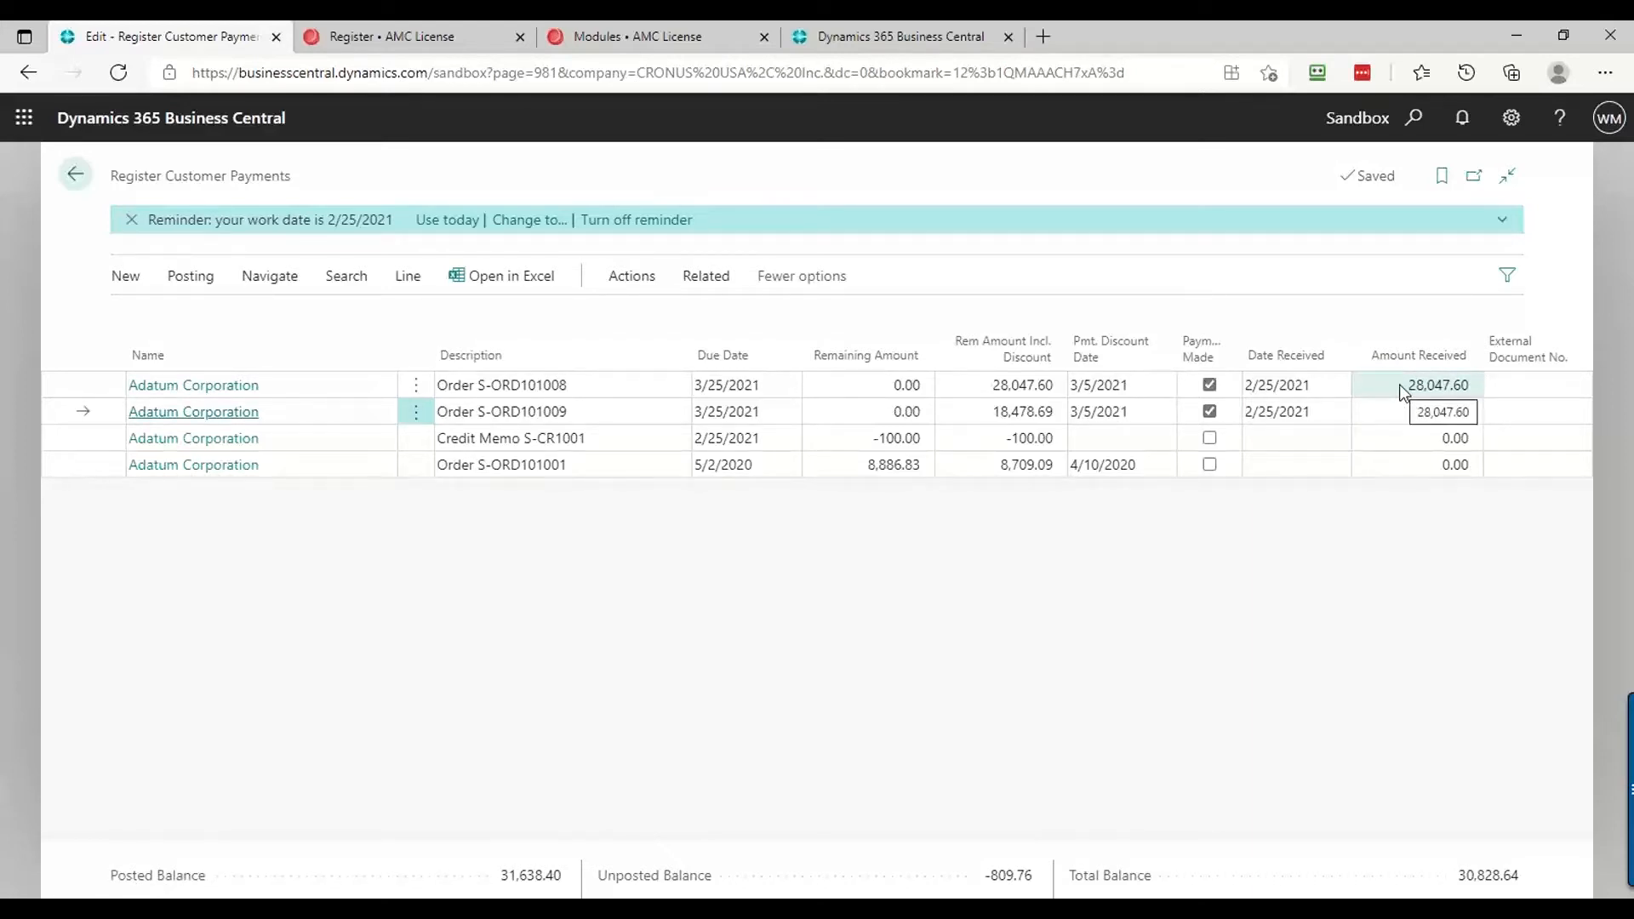
{"action": "left_click", "coordinate": [1401, 385]}
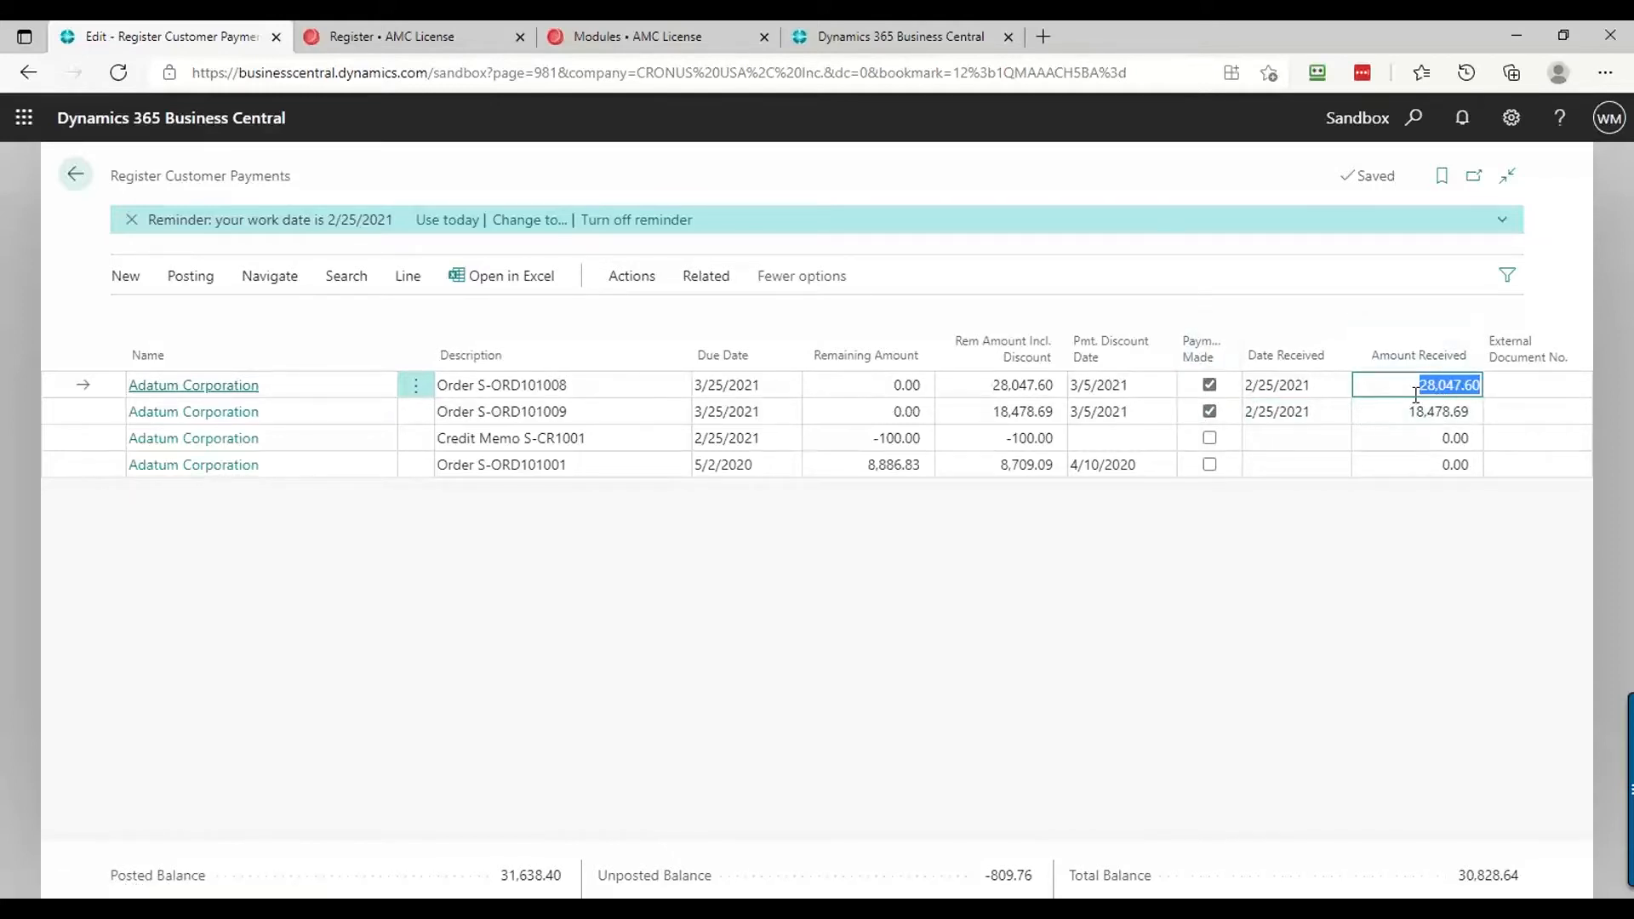
{"action": "type", "text": "10000"}
{"action": "key", "text": "Tab"}
{"action": "left_click", "coordinate": [1405, 415]}
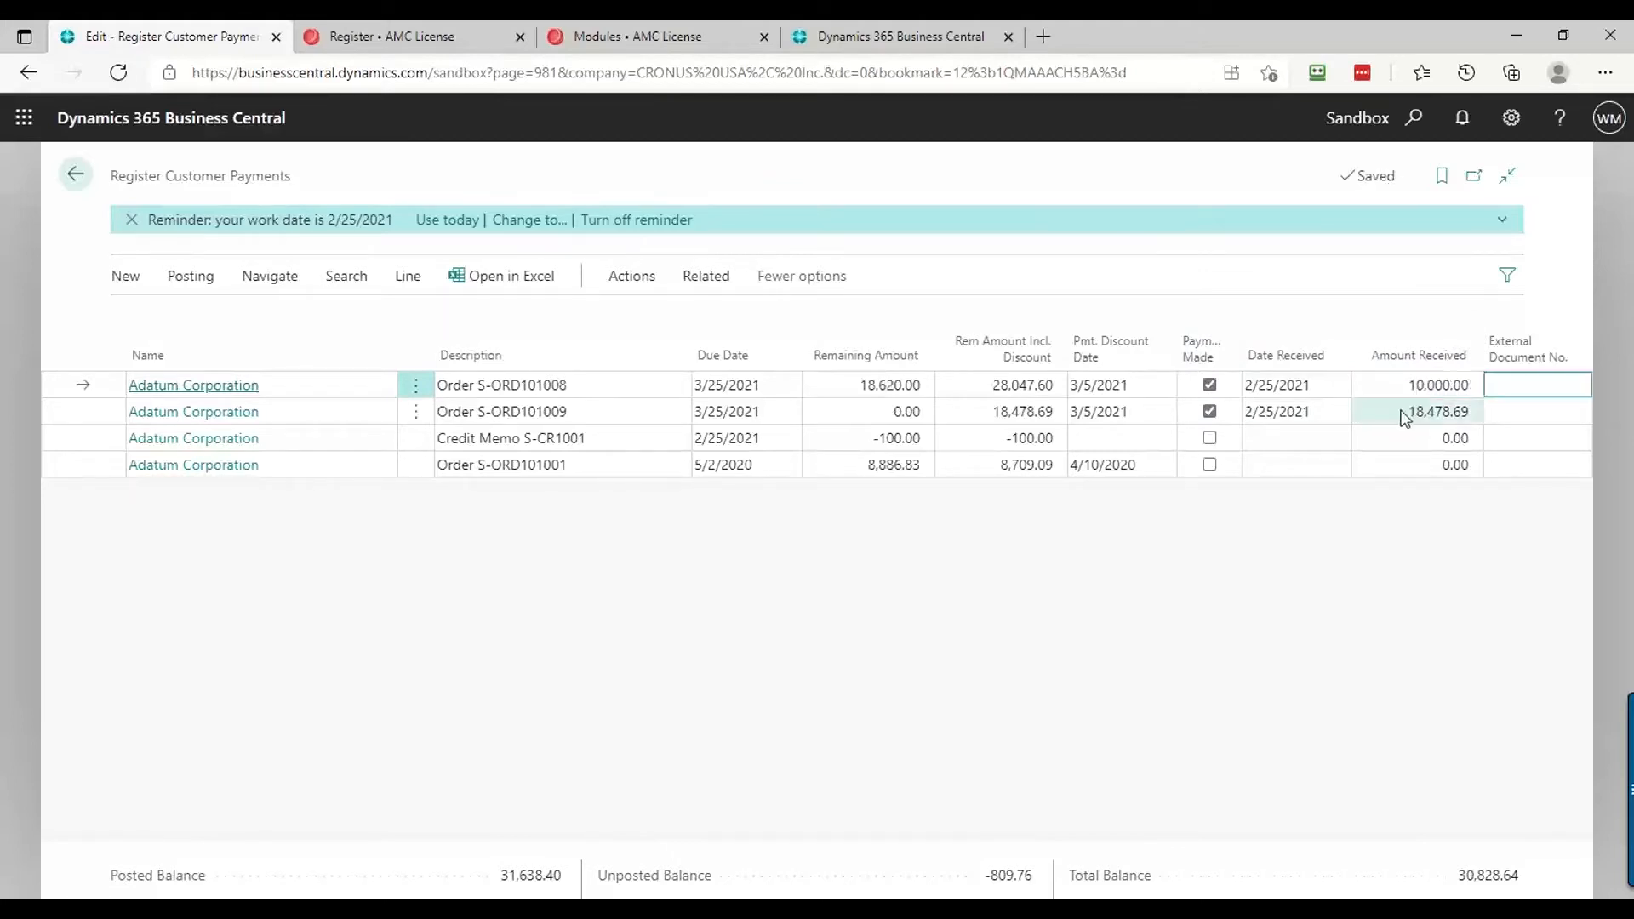
{"action": "type", "text": "10,00"}
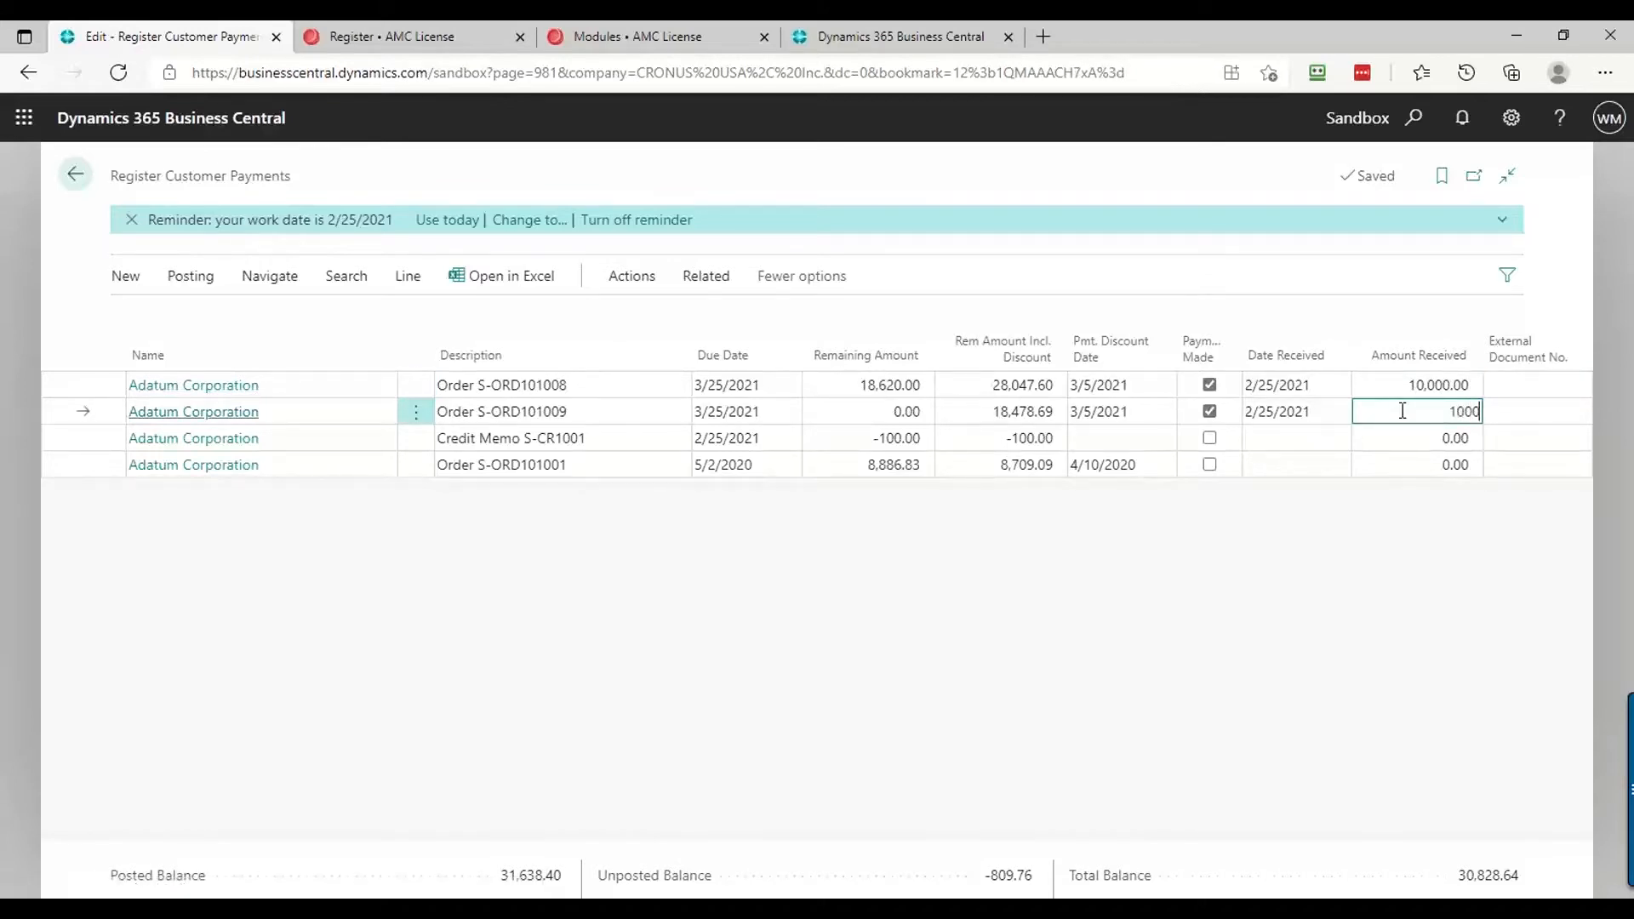
{"action": "type", "text": "0"}
{"action": "key", "text": "Tab"}
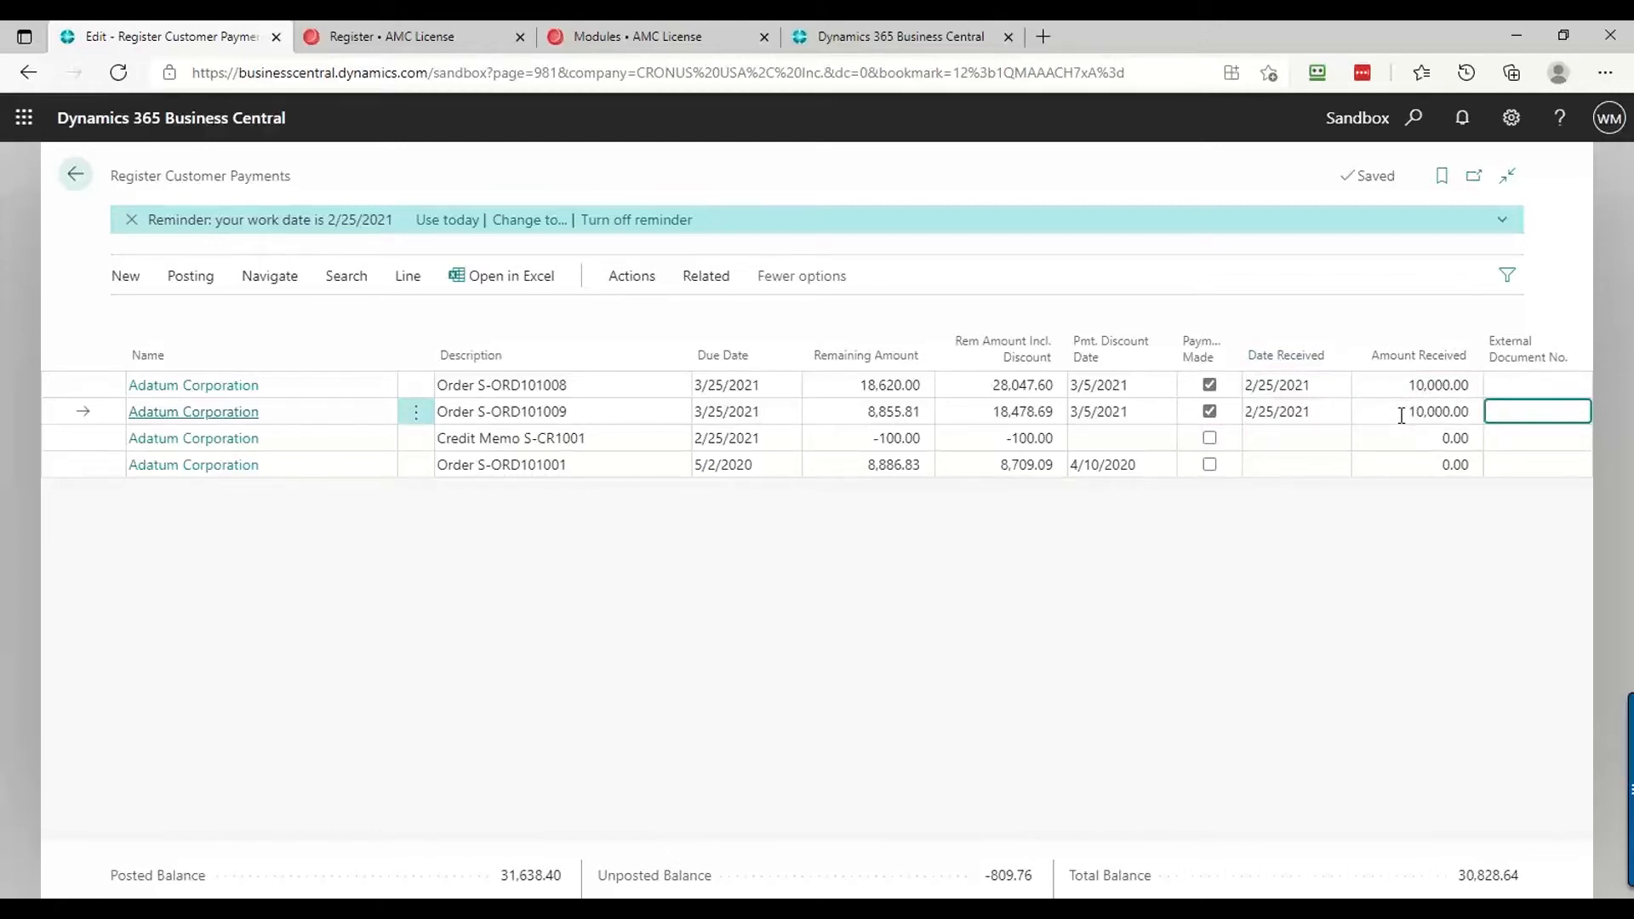
Enter TR1234 as the external document number on both order lines marked as paid
{"action": "left_click", "coordinate": [1397, 387]}
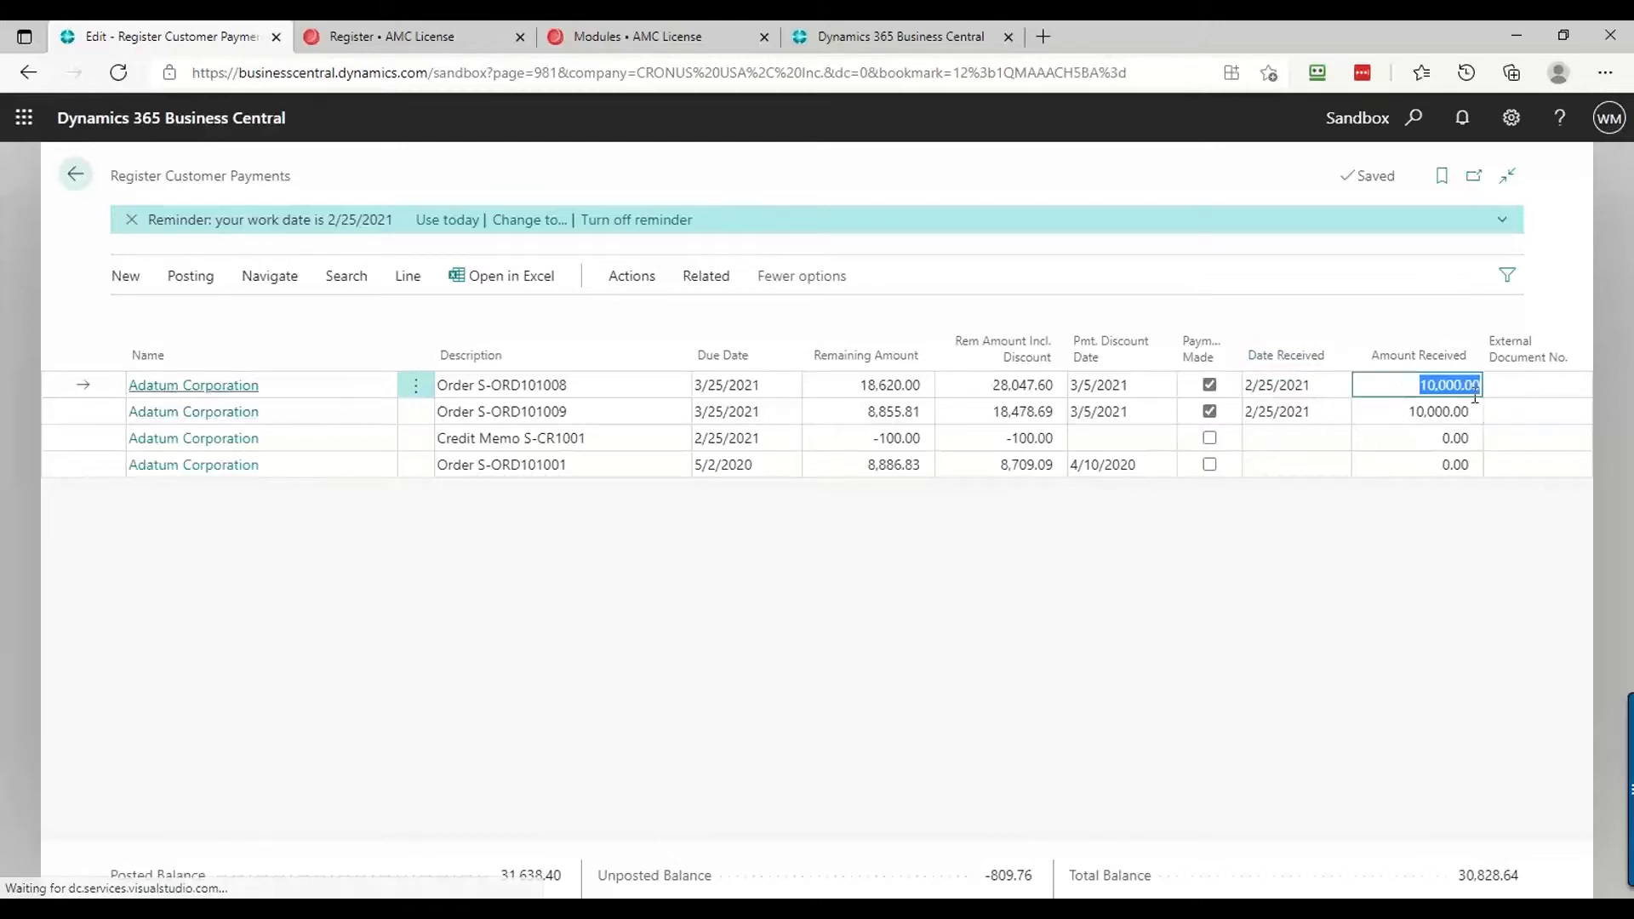
{"action": "left_click", "coordinate": [1526, 384]}
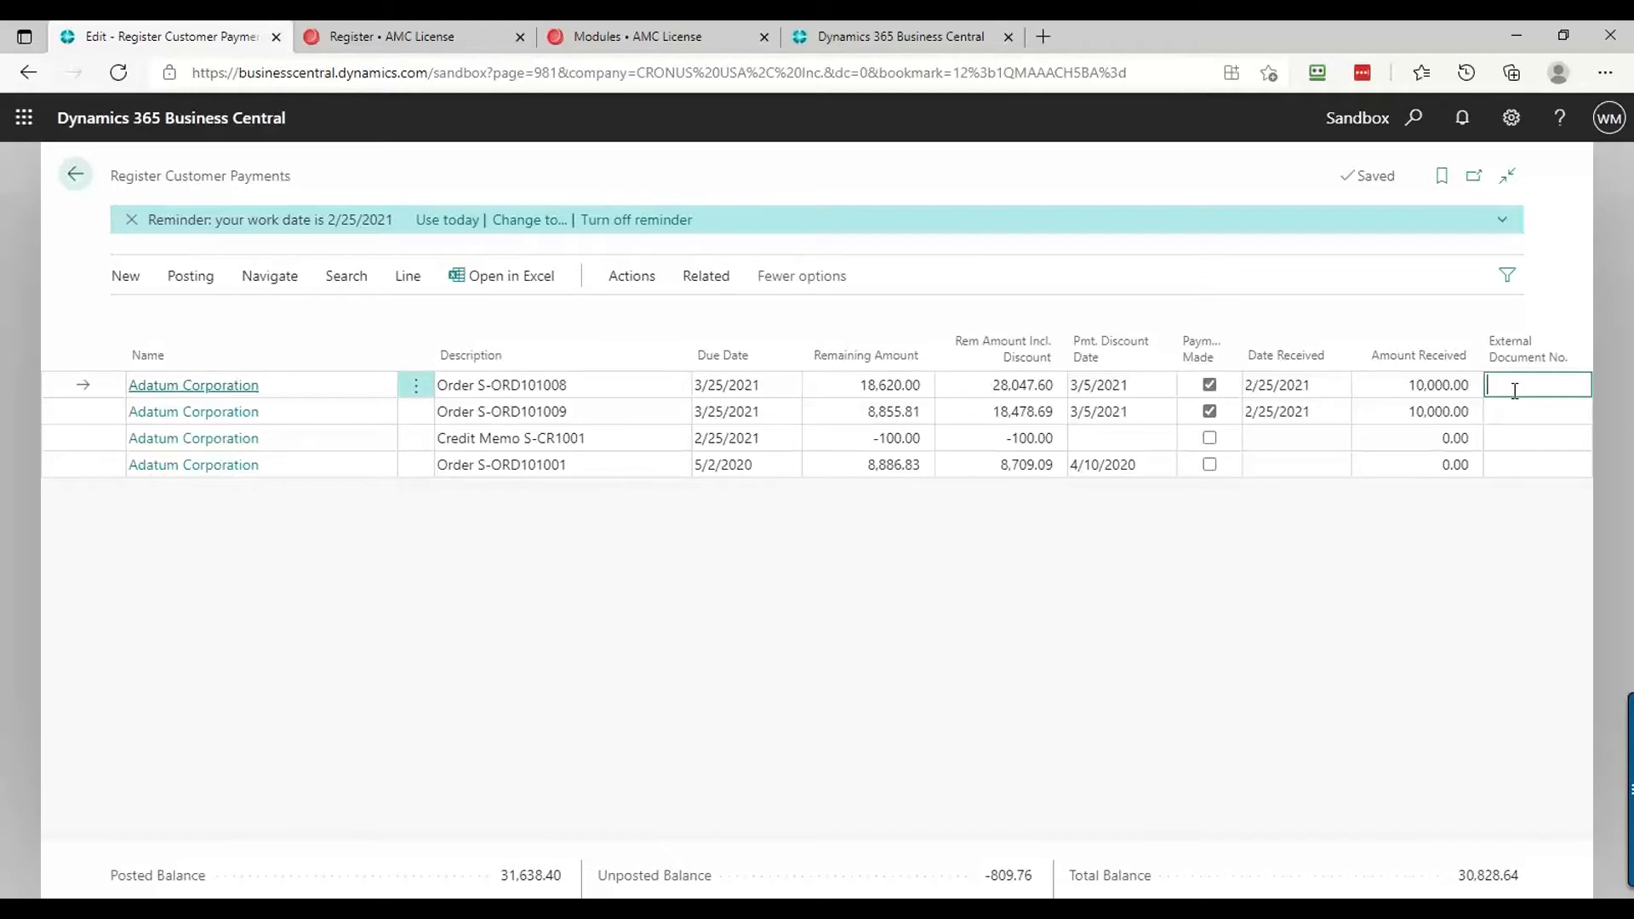
{"action": "type", "text": "tr1234"}
{"action": "key", "text": "Return"}
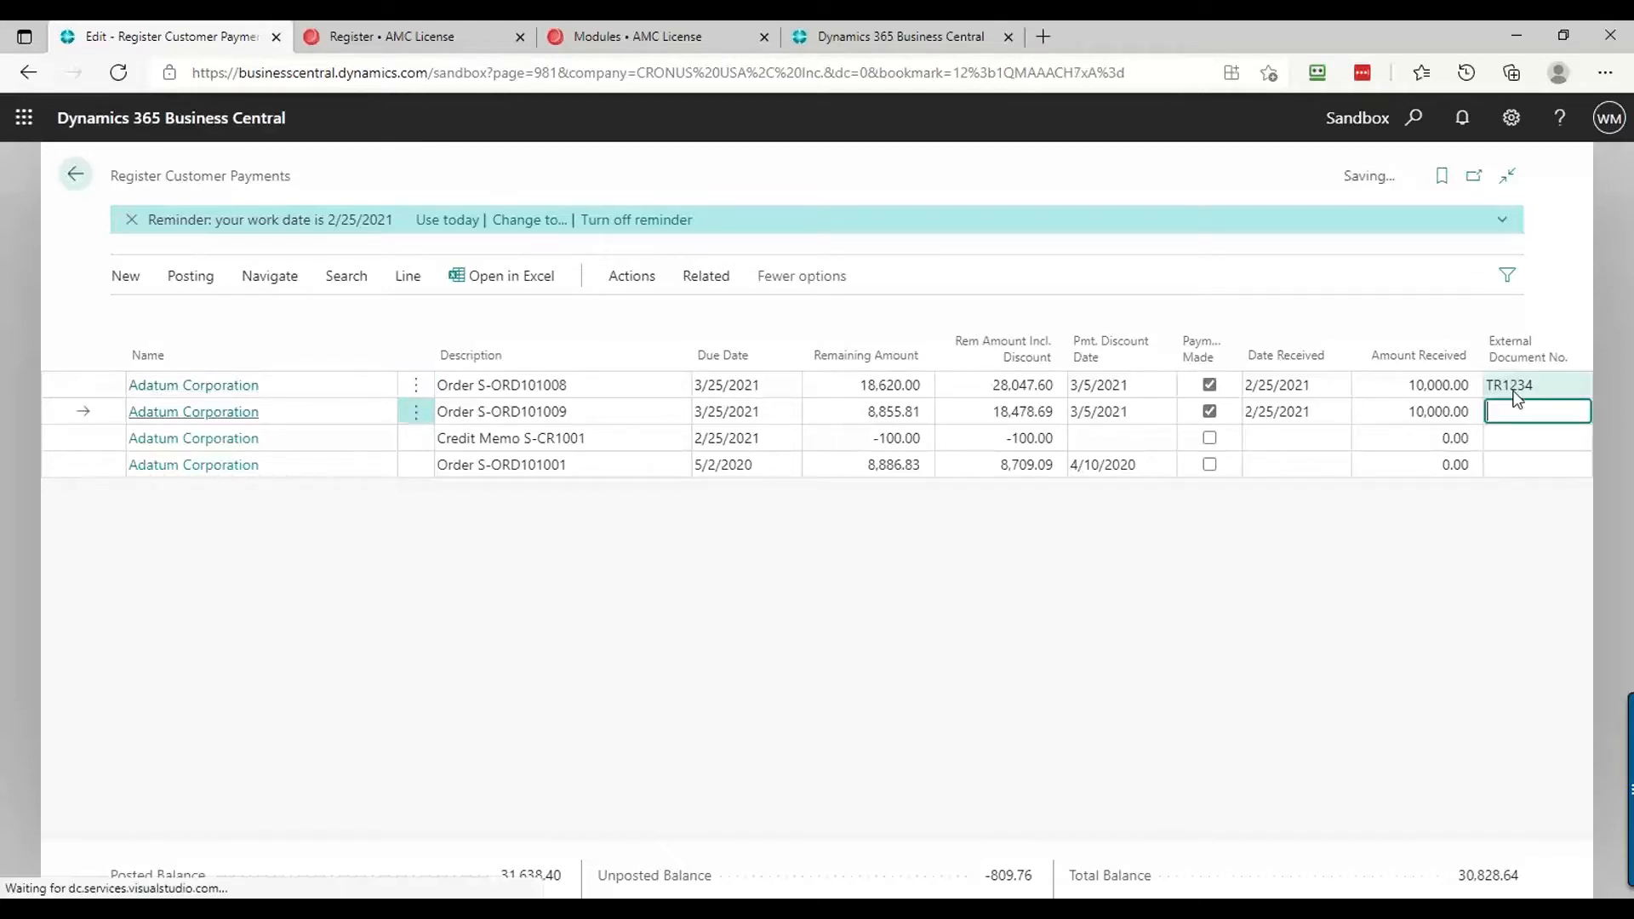
{"action": "type", "text": "tr1234"}
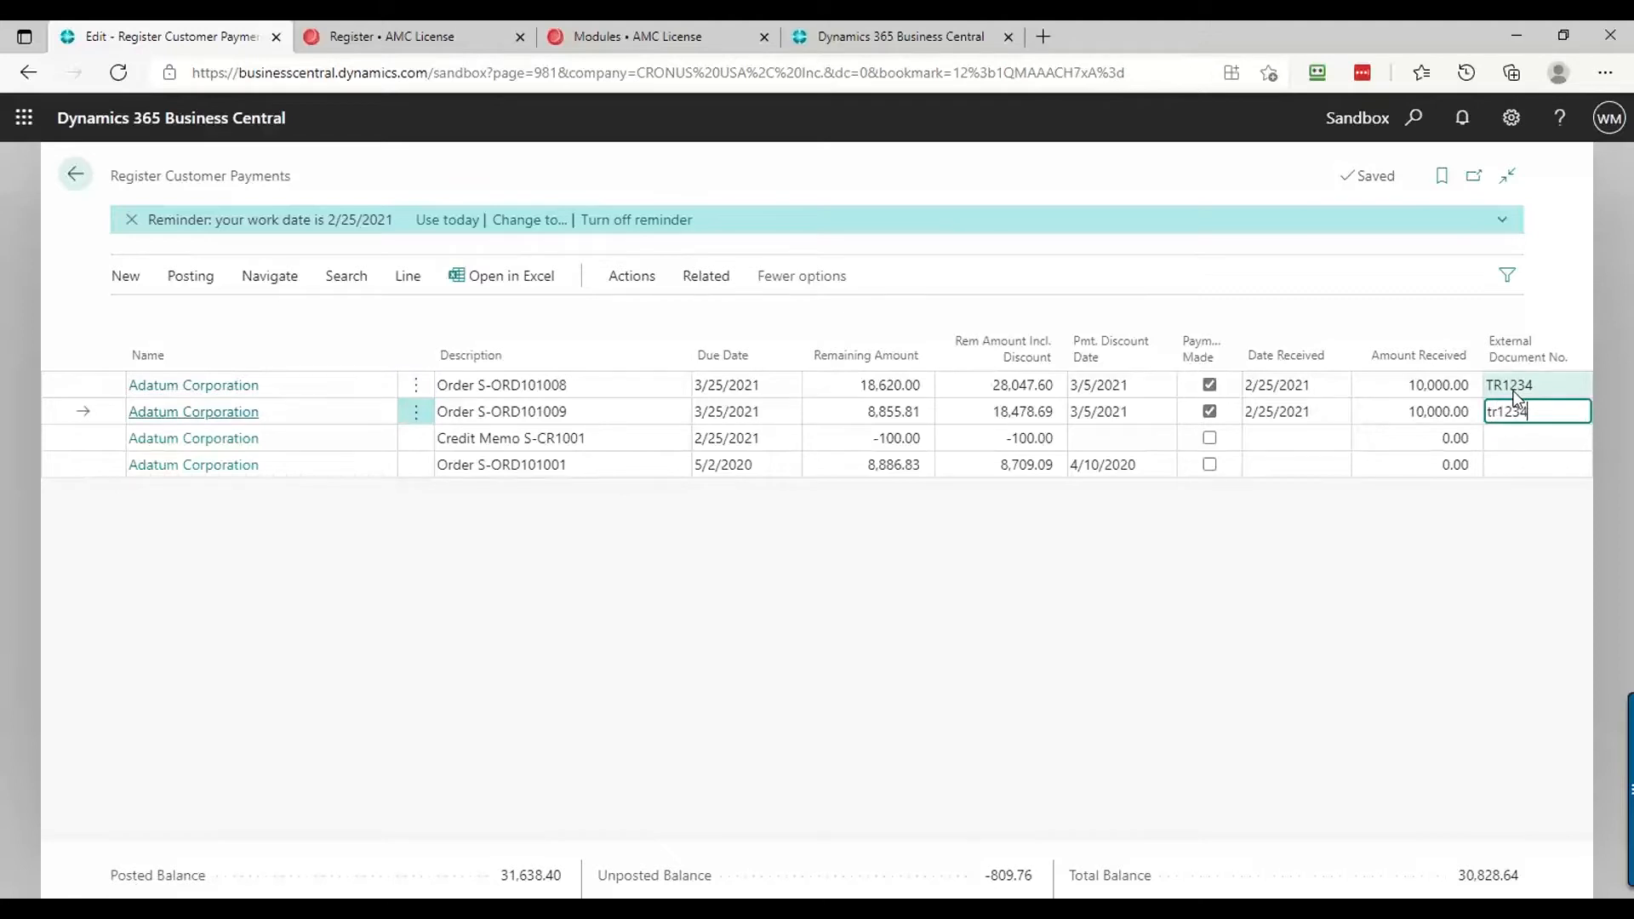
{"action": "left_click", "coordinate": [1516, 387]}
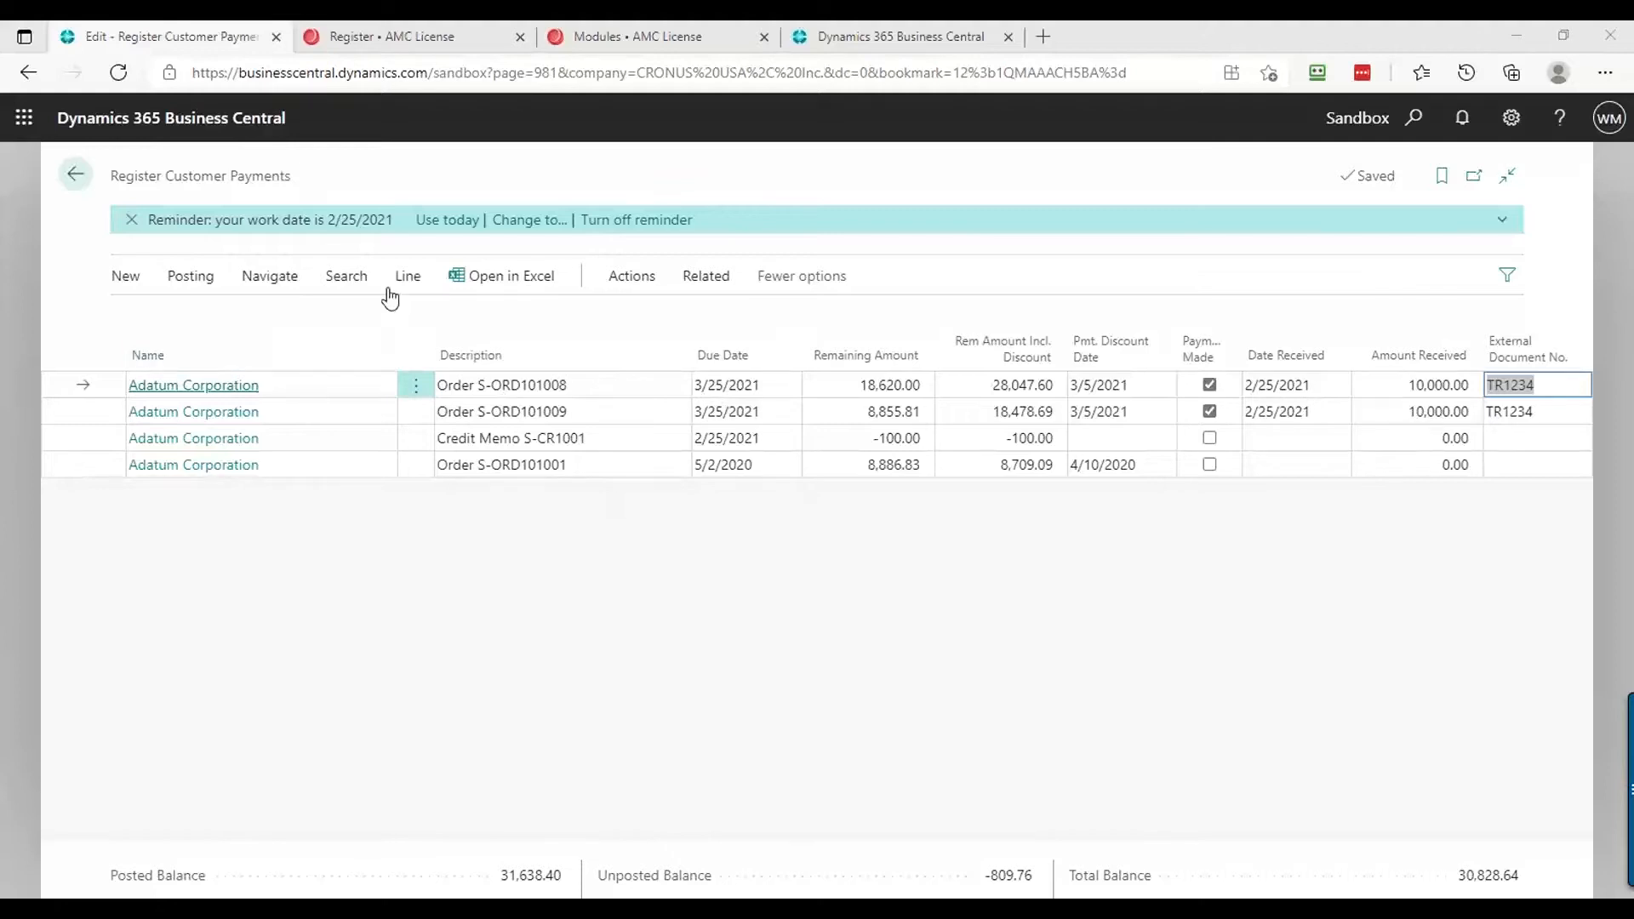
Preview posting the payments as a lump and examine the accounts and amounts of the G/L entries
{"action": "left_click", "coordinate": [194, 284]}
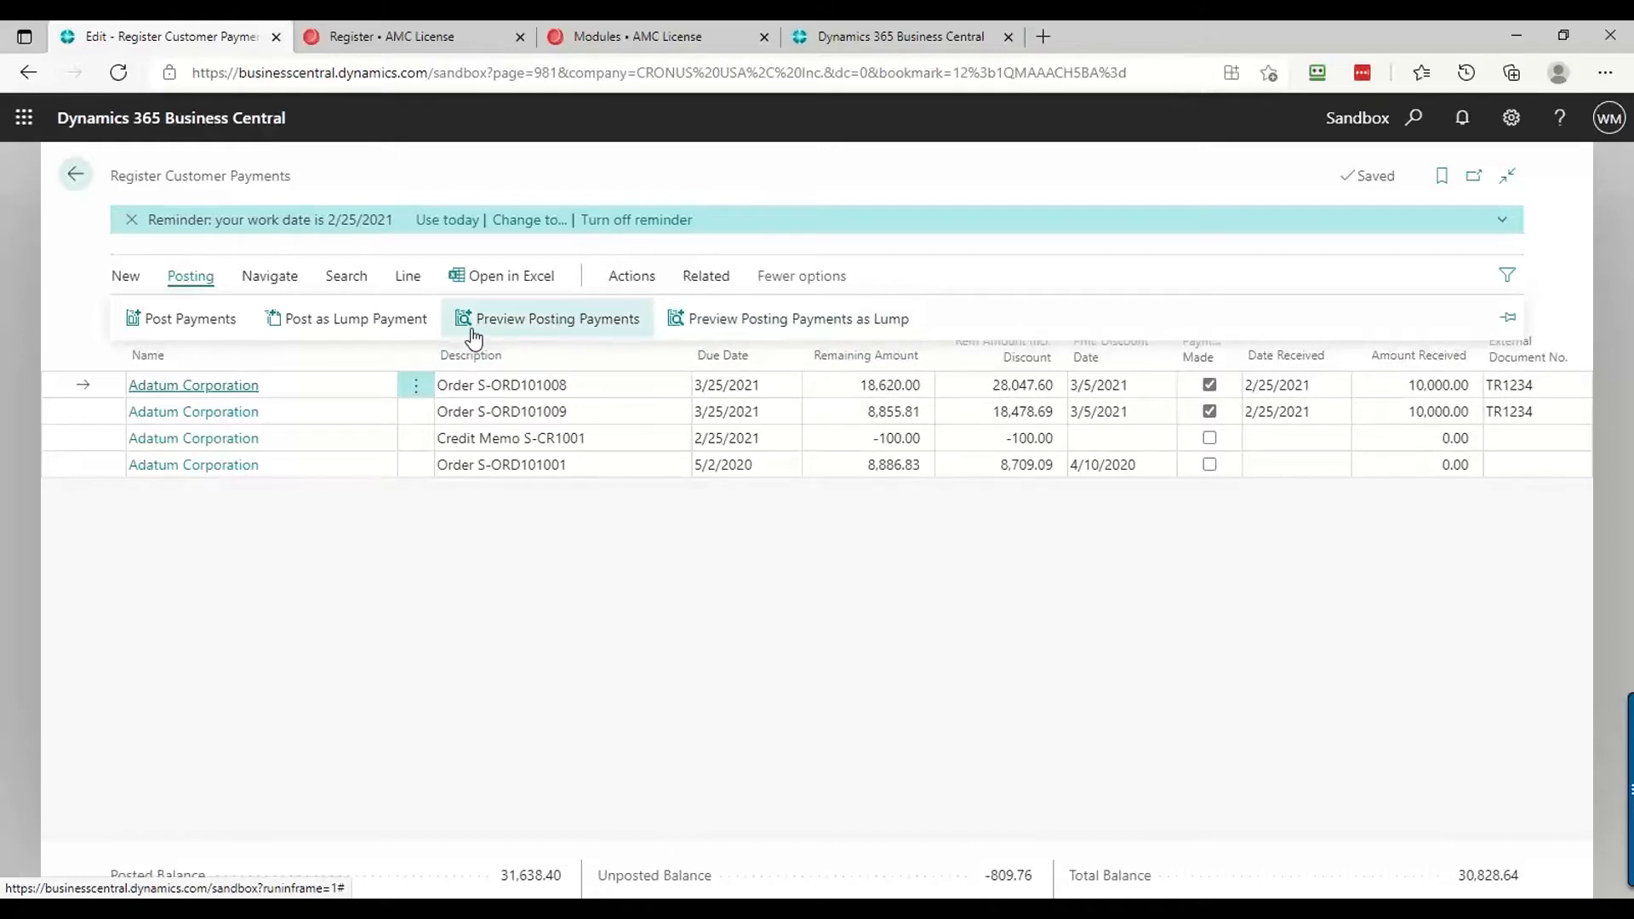
{"action": "left_click", "coordinate": [788, 320]}
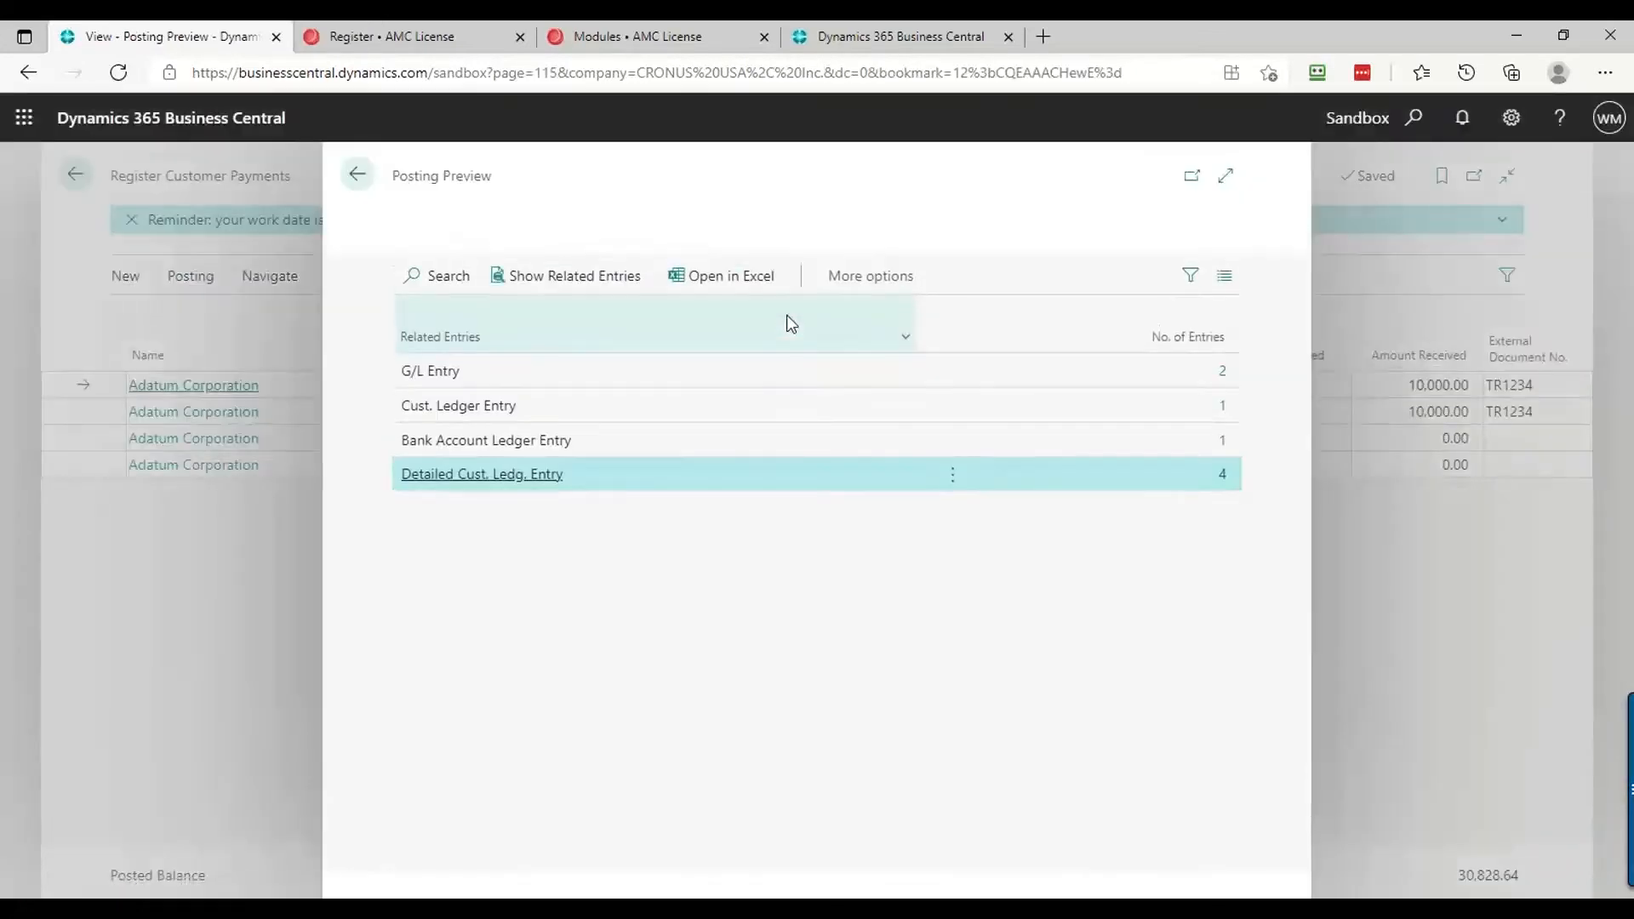
{"action": "left_click", "coordinate": [1226, 381]}
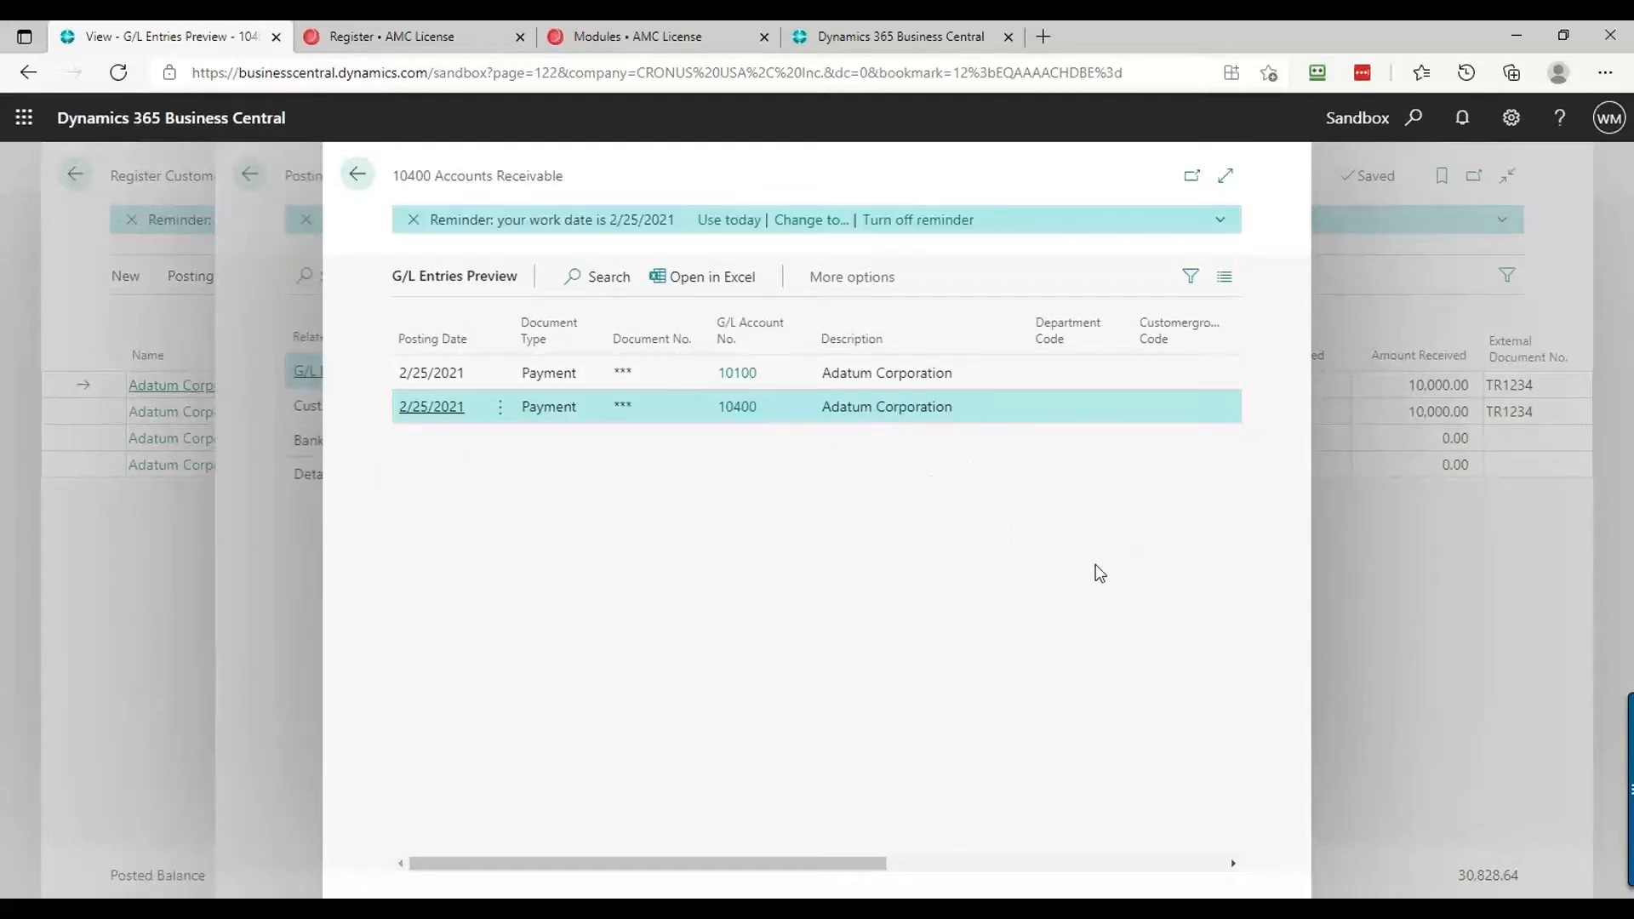
{"action": "left_click_drag", "start_coordinate": [868, 866], "coordinate": [1175, 865]}
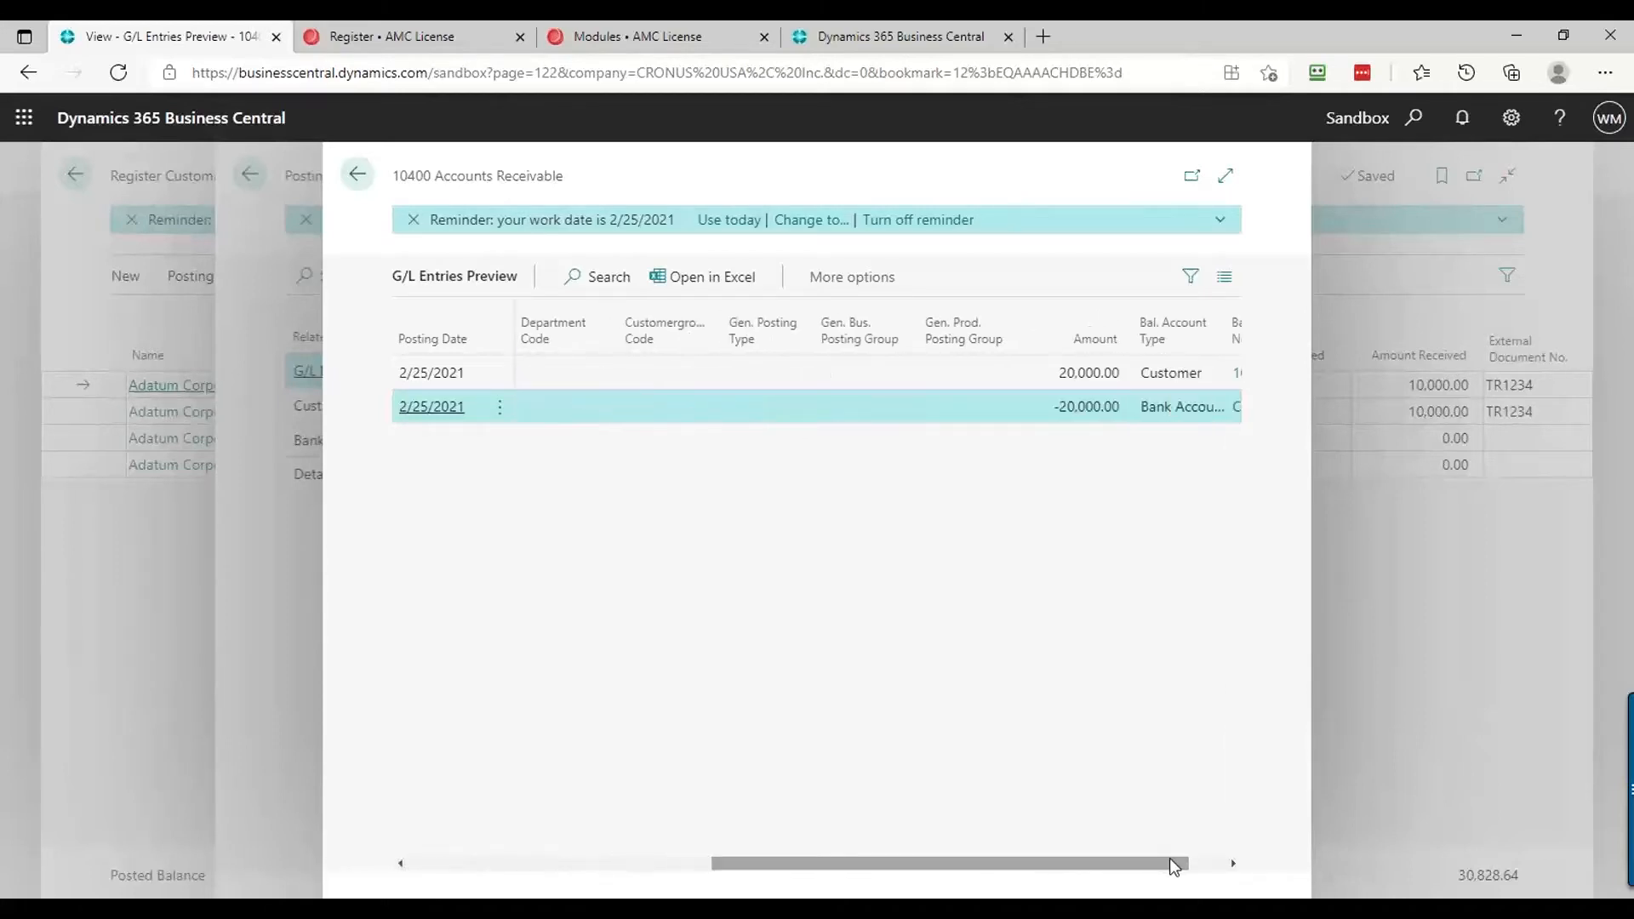
{"action": "key", "text": "Escape"}
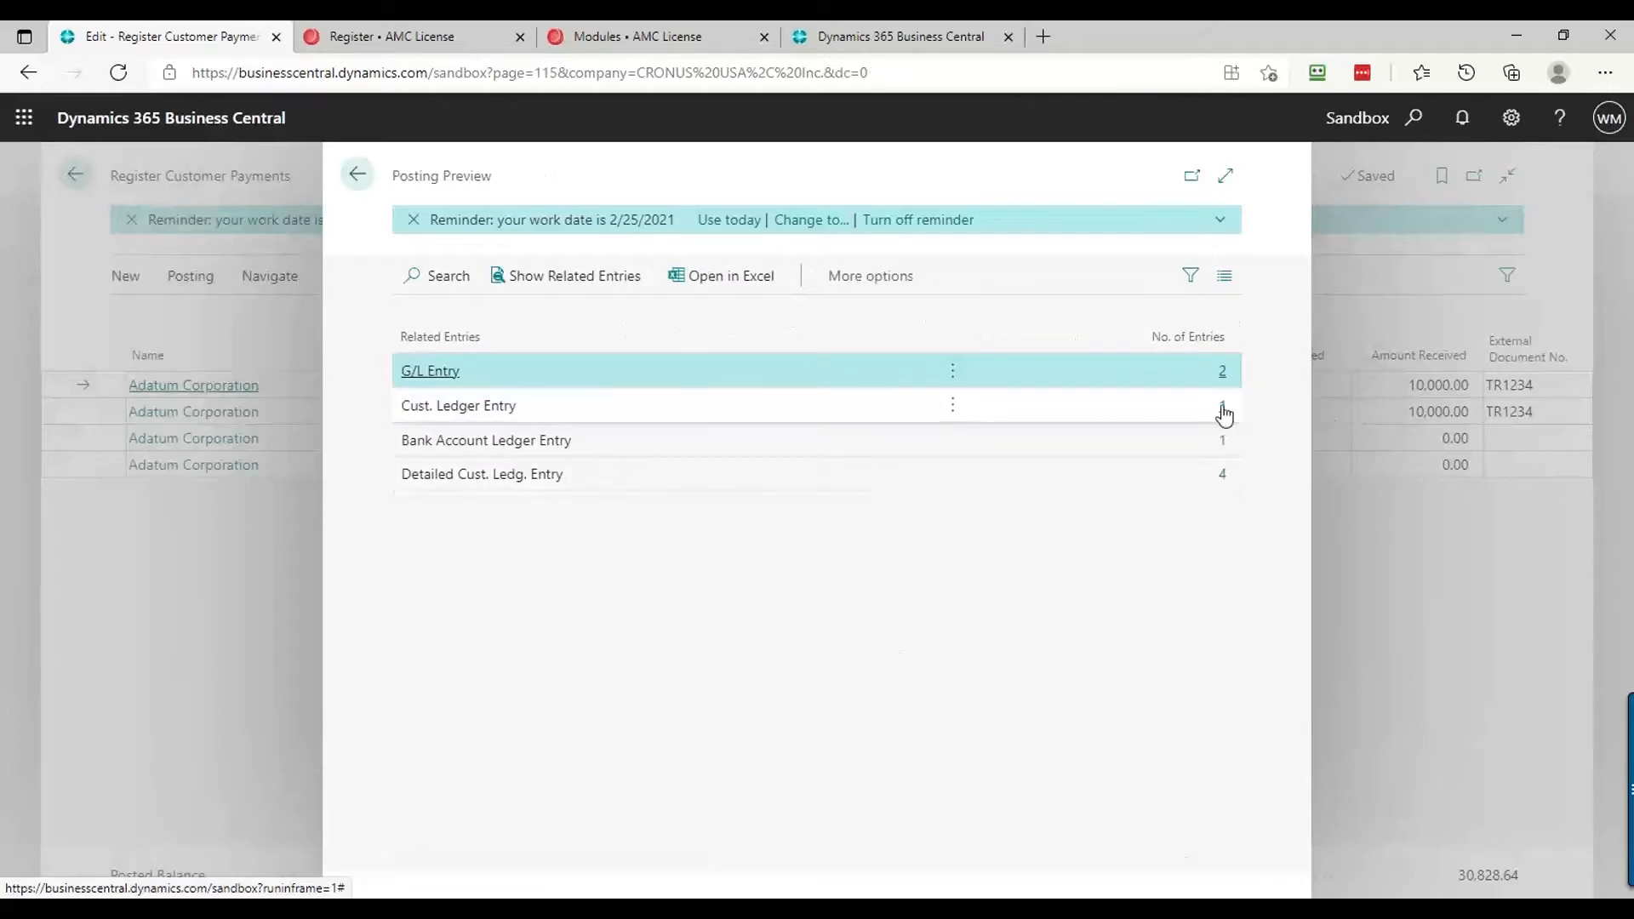
Examine the amounts of the customer ledger entry and the bank account ledger entry in the posting preview
{"action": "left_click", "coordinate": [1222, 407]}
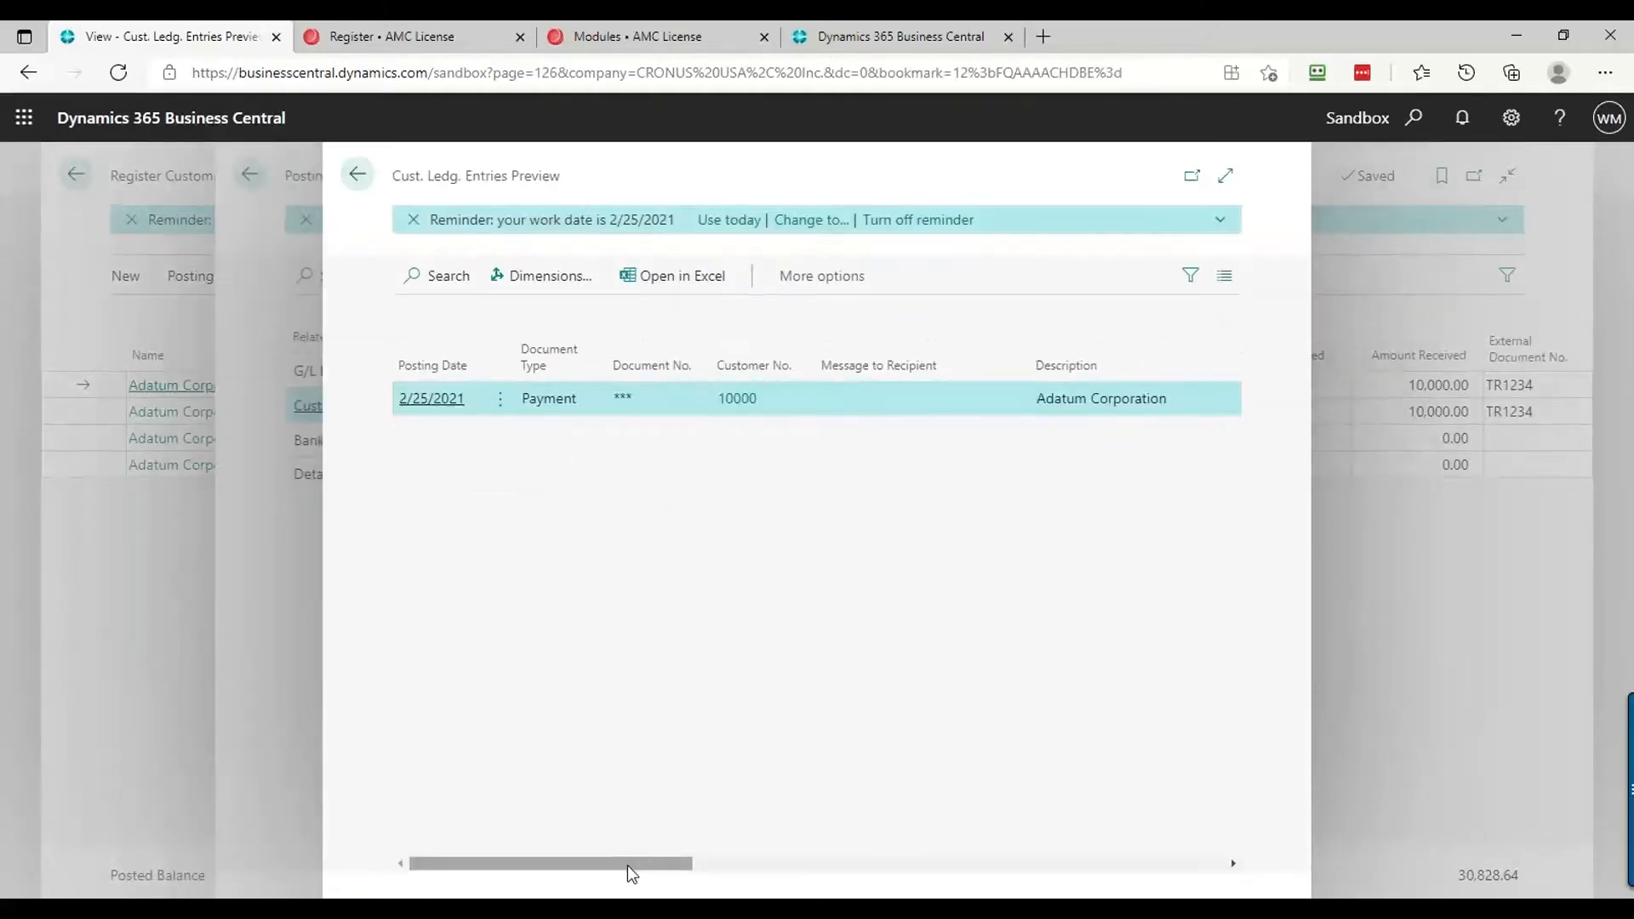
{"action": "left_click_drag", "start_coordinate": [631, 873], "coordinate": [832, 853]}
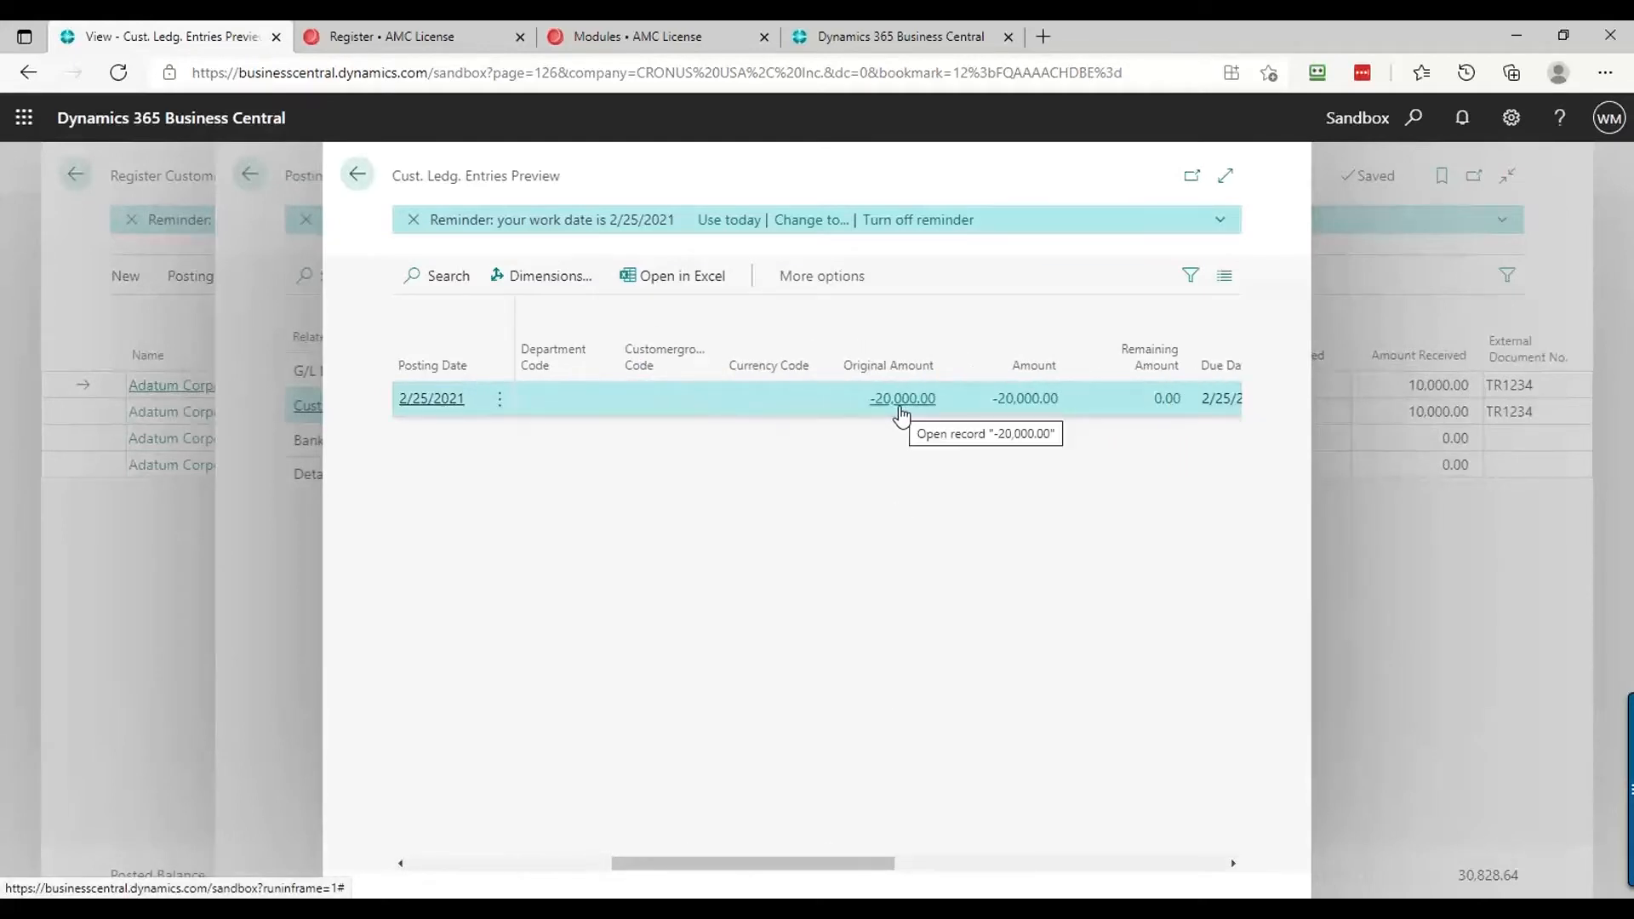
{"action": "key", "text": "Escape"}
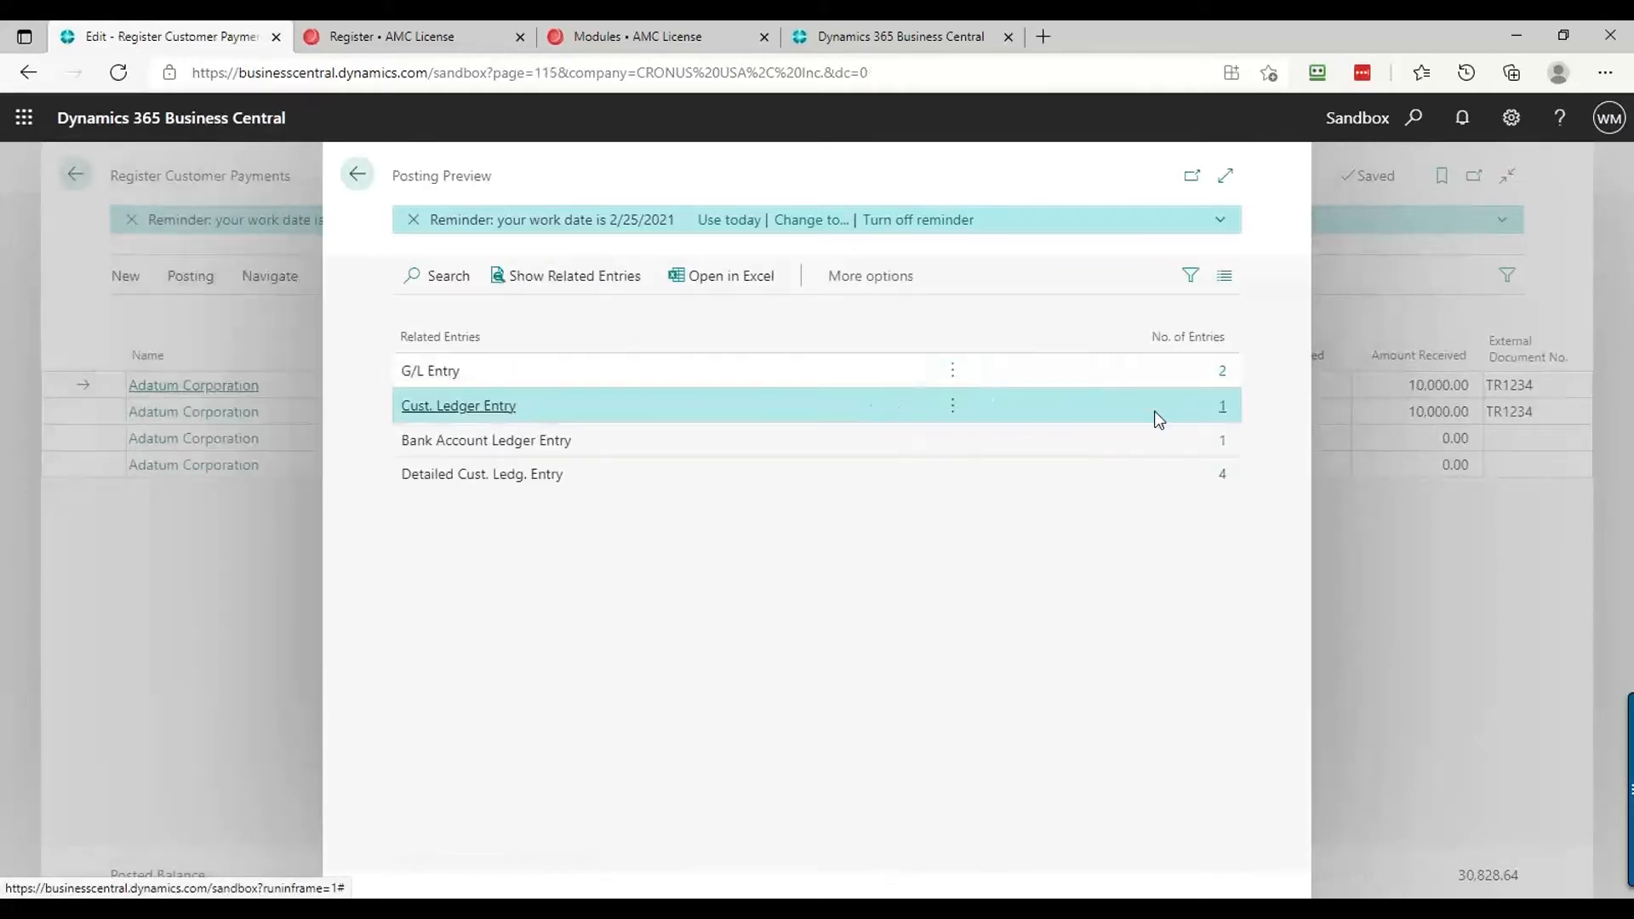
{"action": "left_click", "coordinate": [1222, 444]}
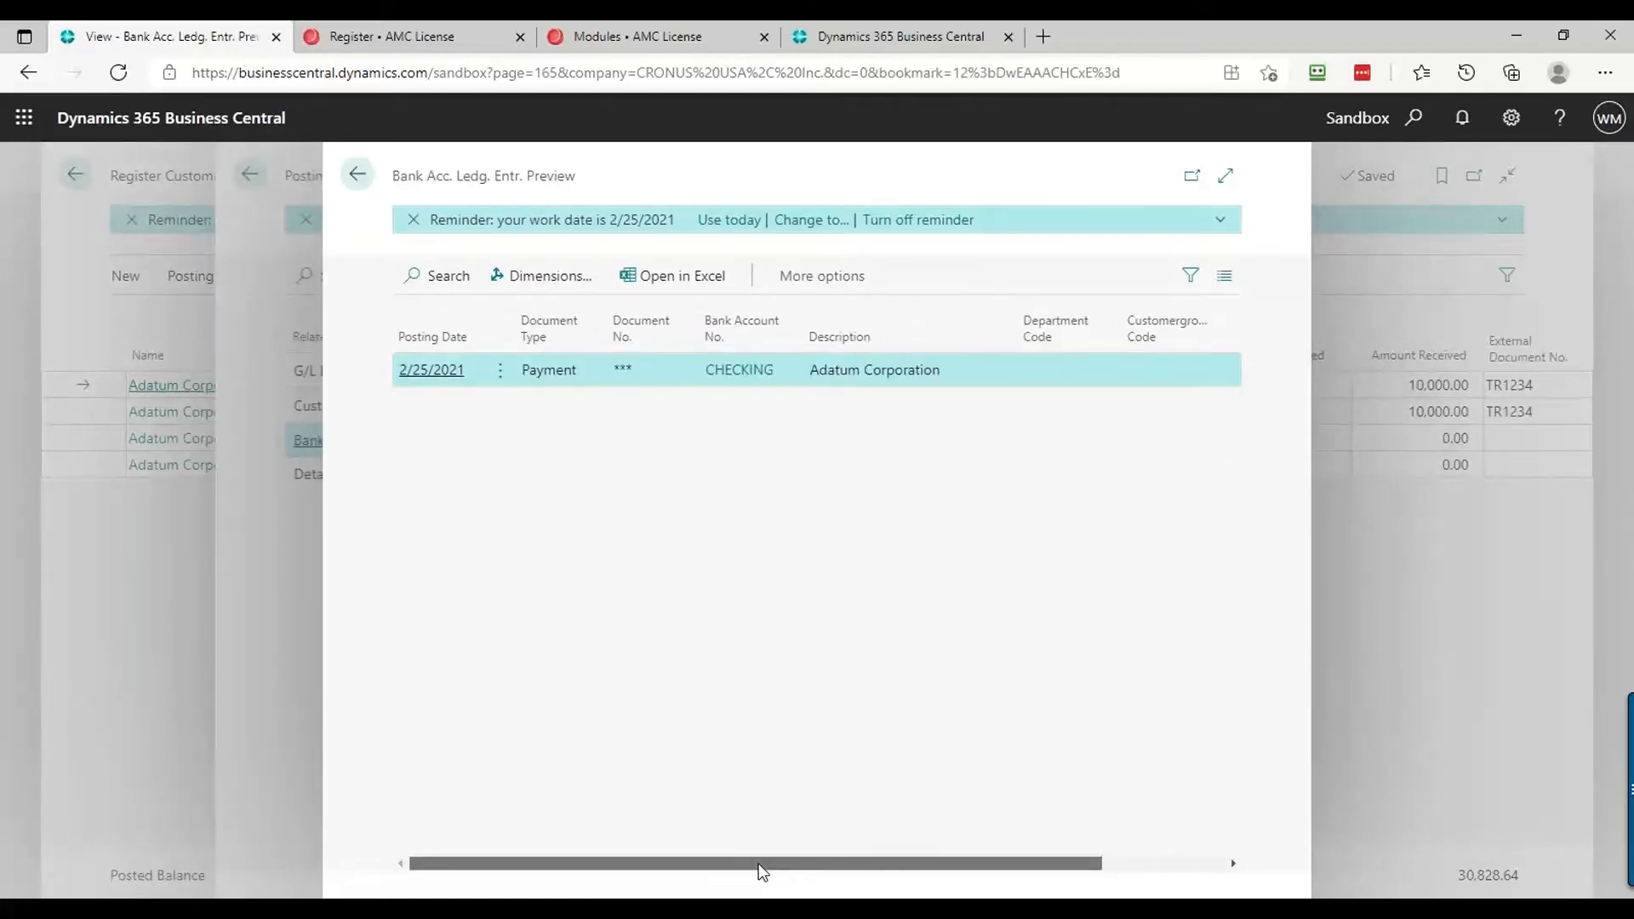
{"action": "left_click_drag", "start_coordinate": [759, 864], "coordinate": [937, 876]}
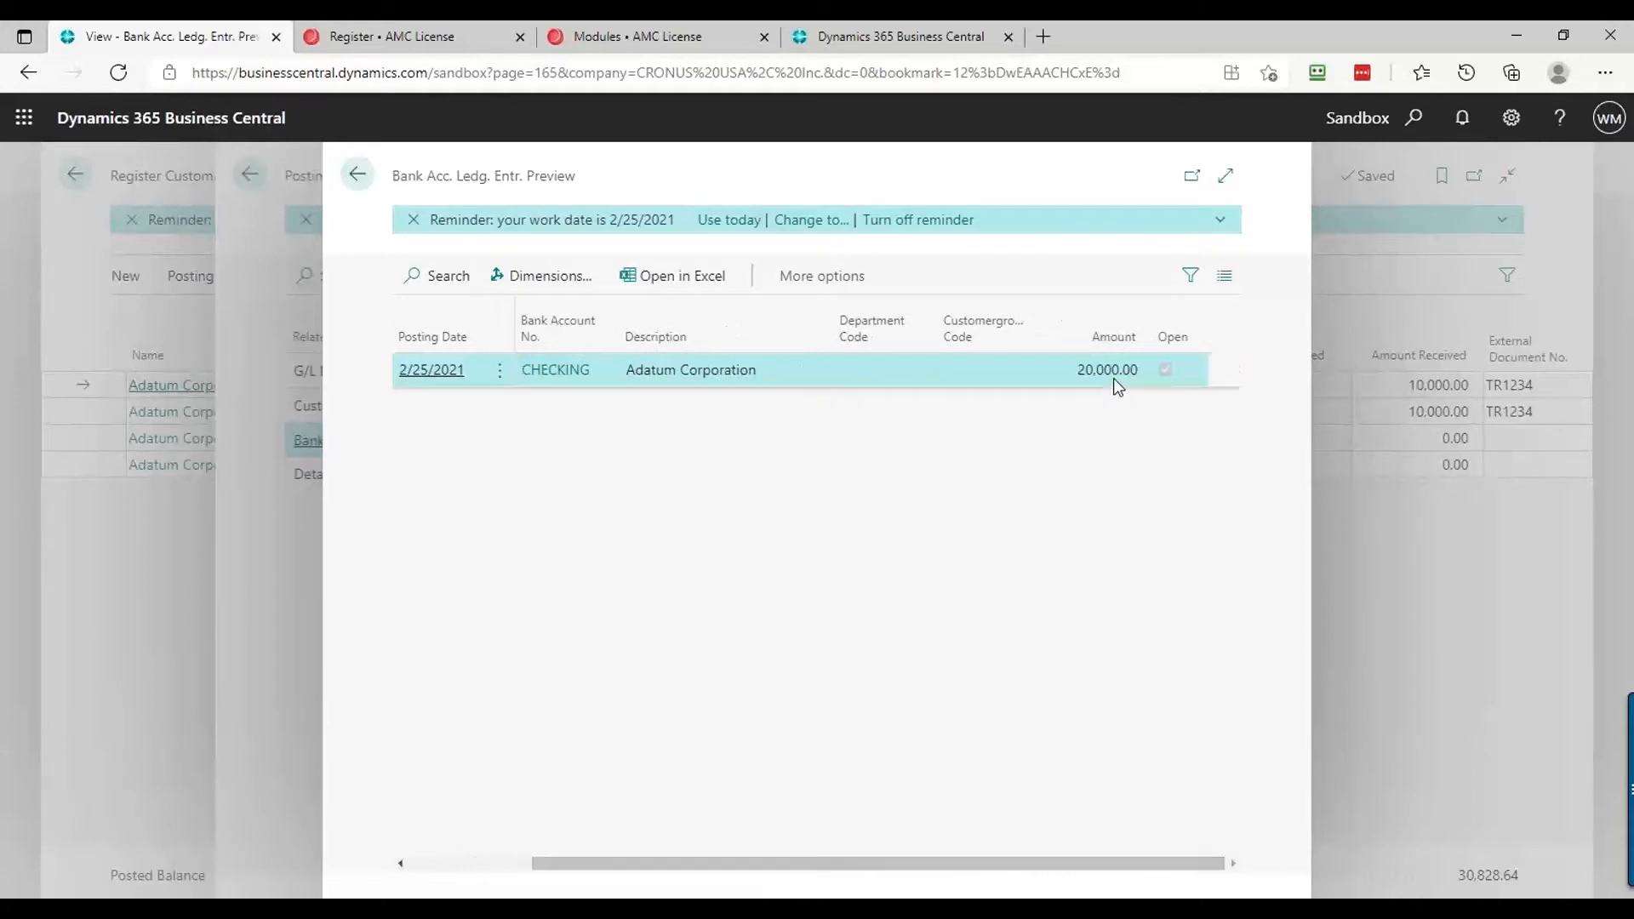
{"action": "key", "text": "Escape"}
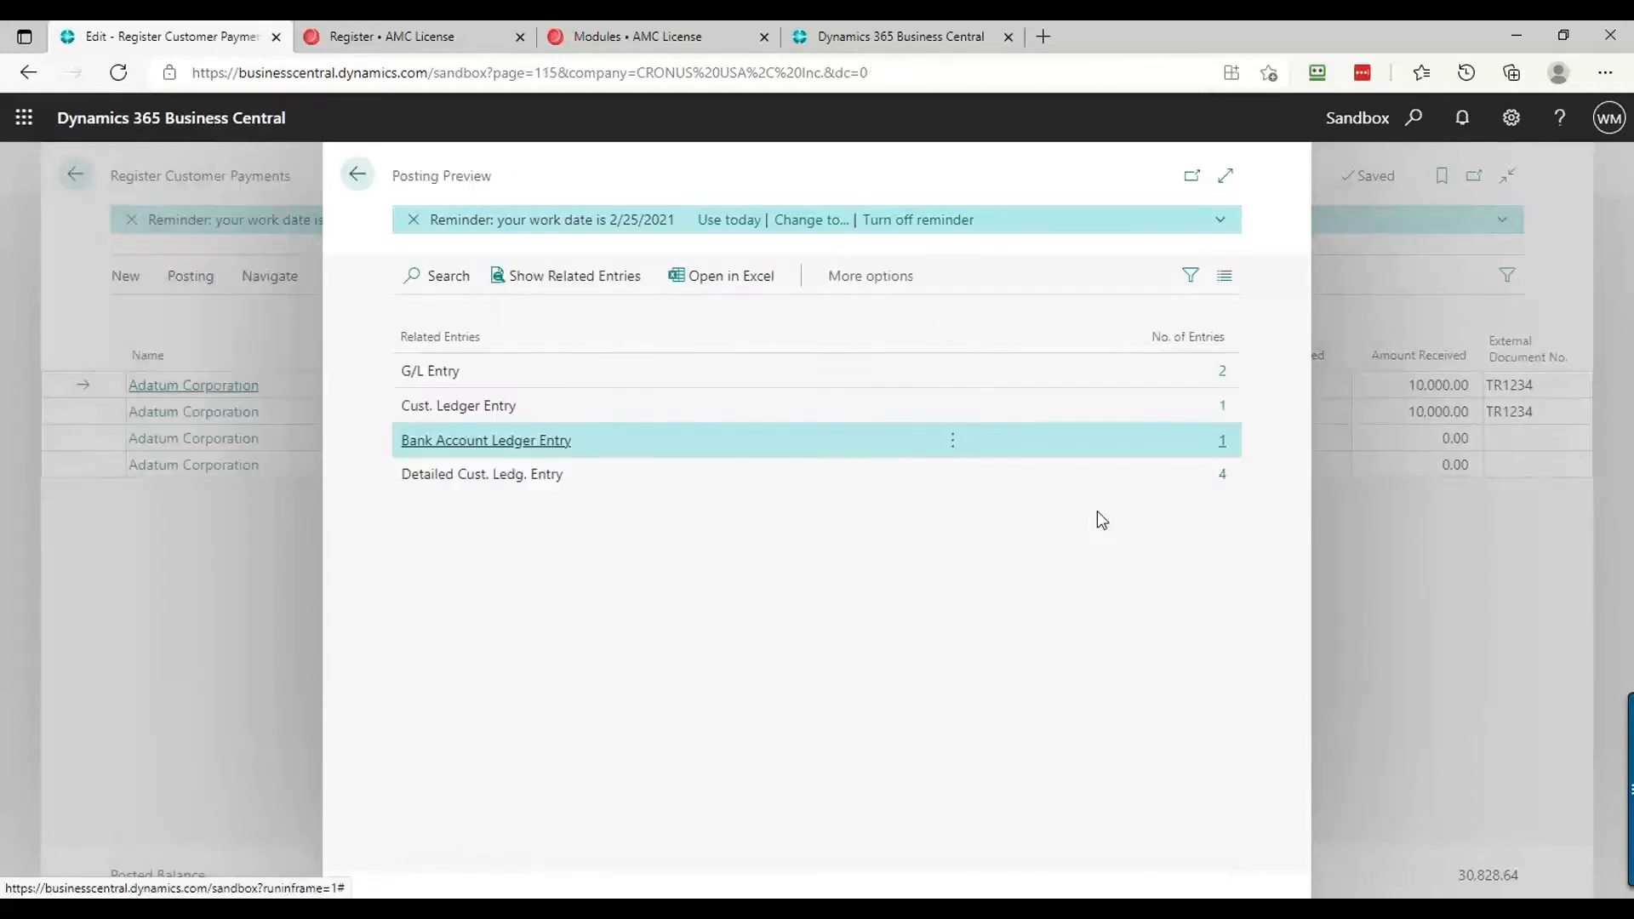
Examine the detailed customer ledger entries and close the posting preview
{"action": "left_click", "coordinate": [1225, 478]}
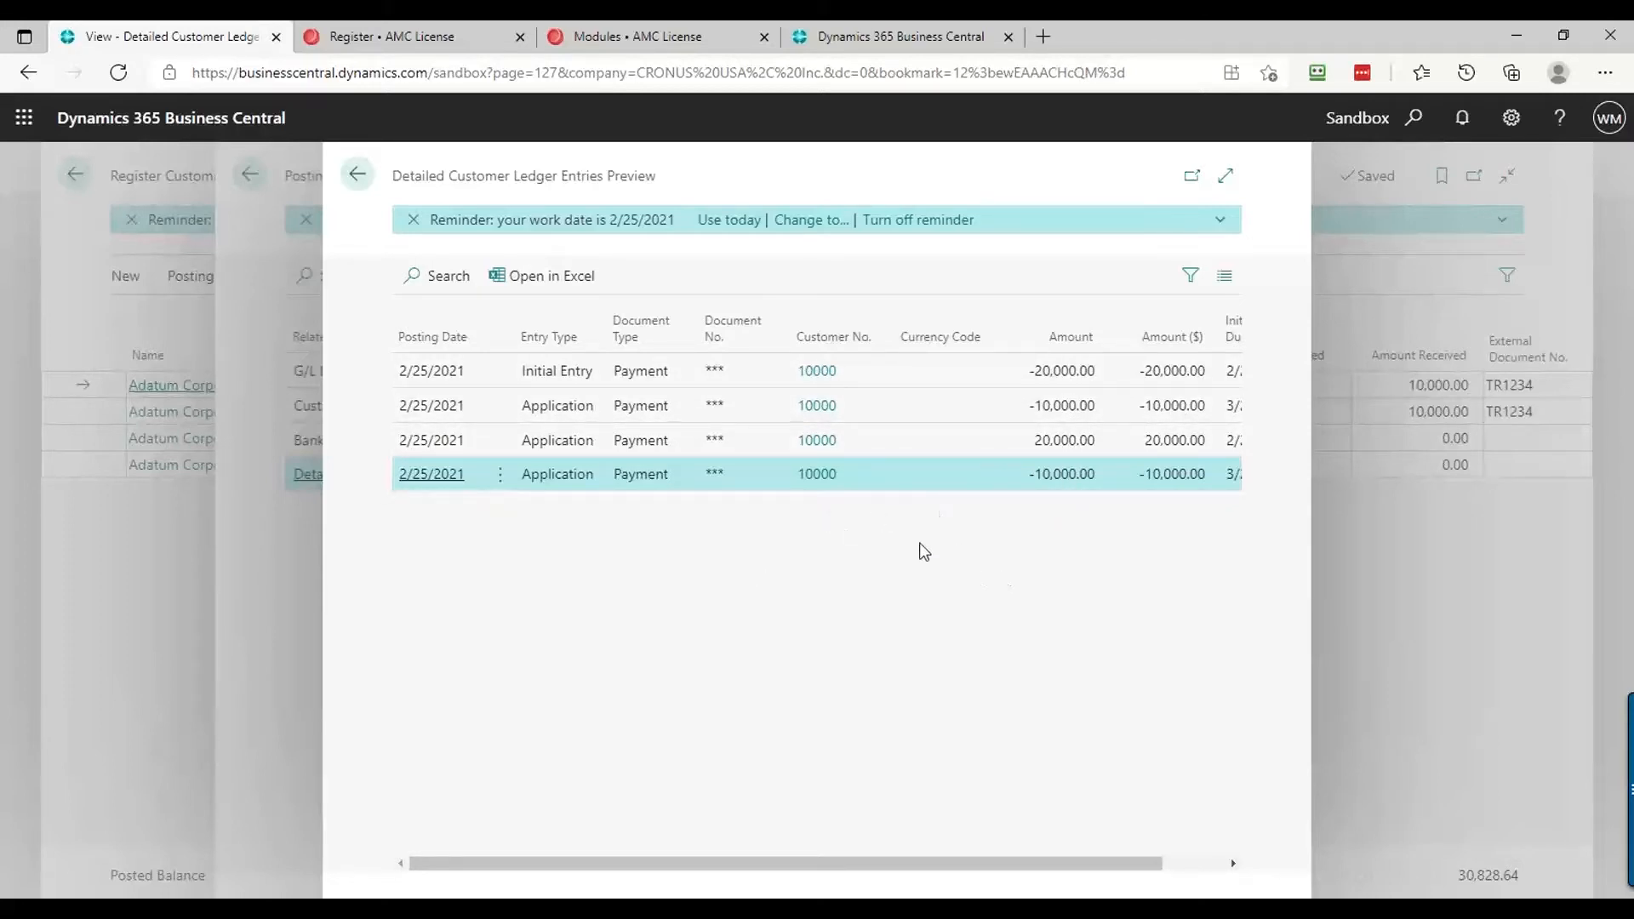
{"action": "key", "text": "Escape"}
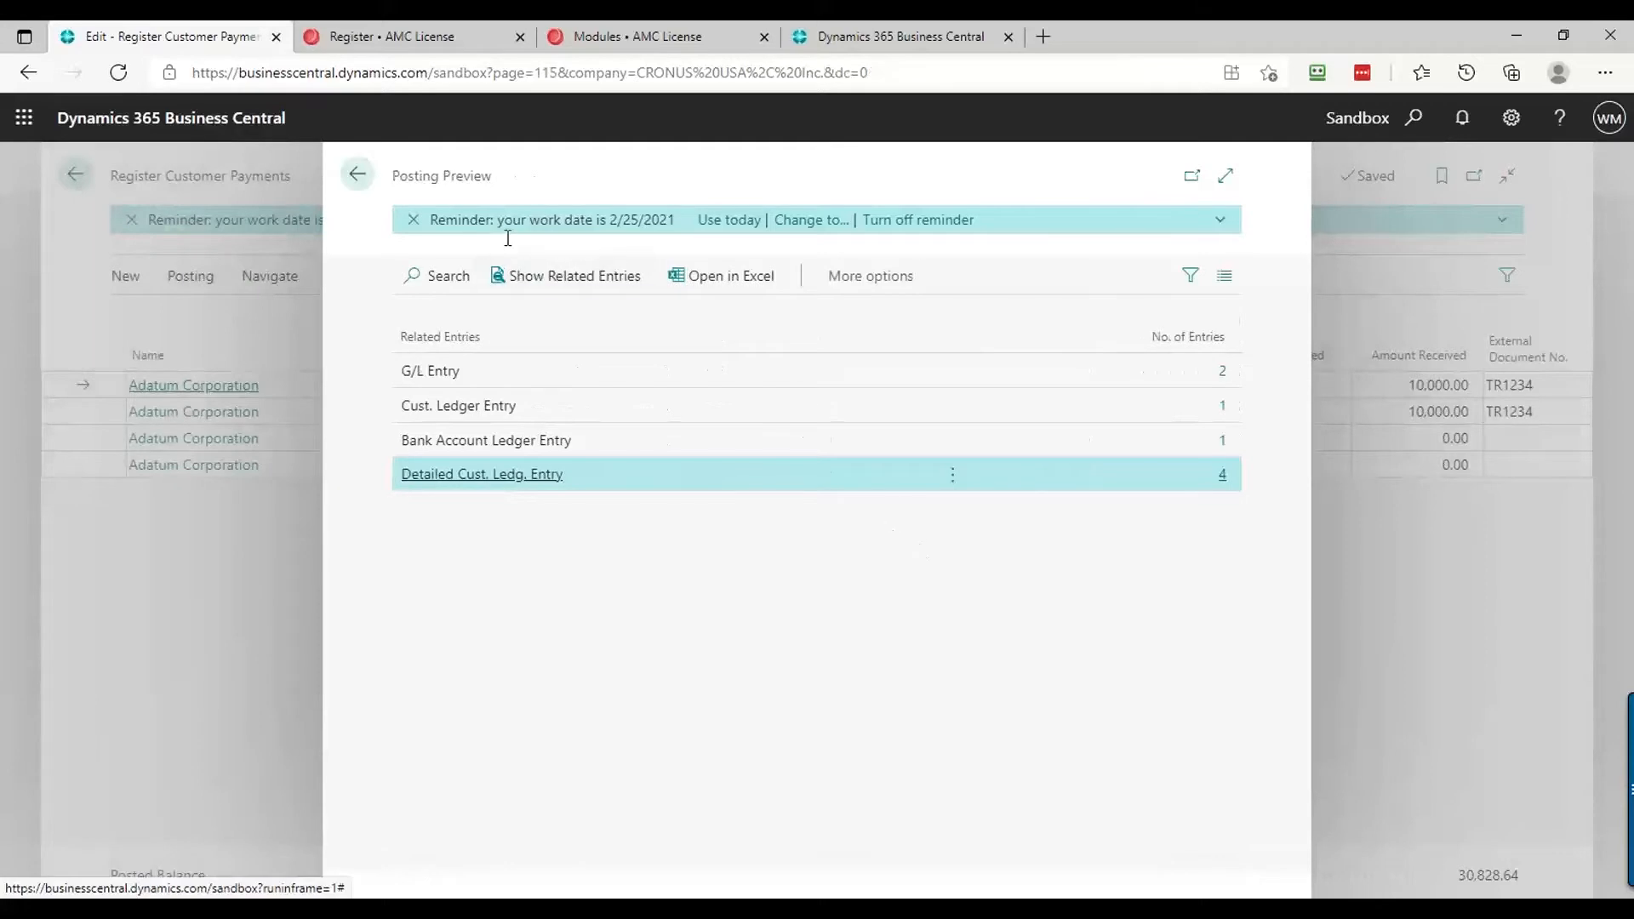
{"action": "left_click", "coordinate": [358, 178]}
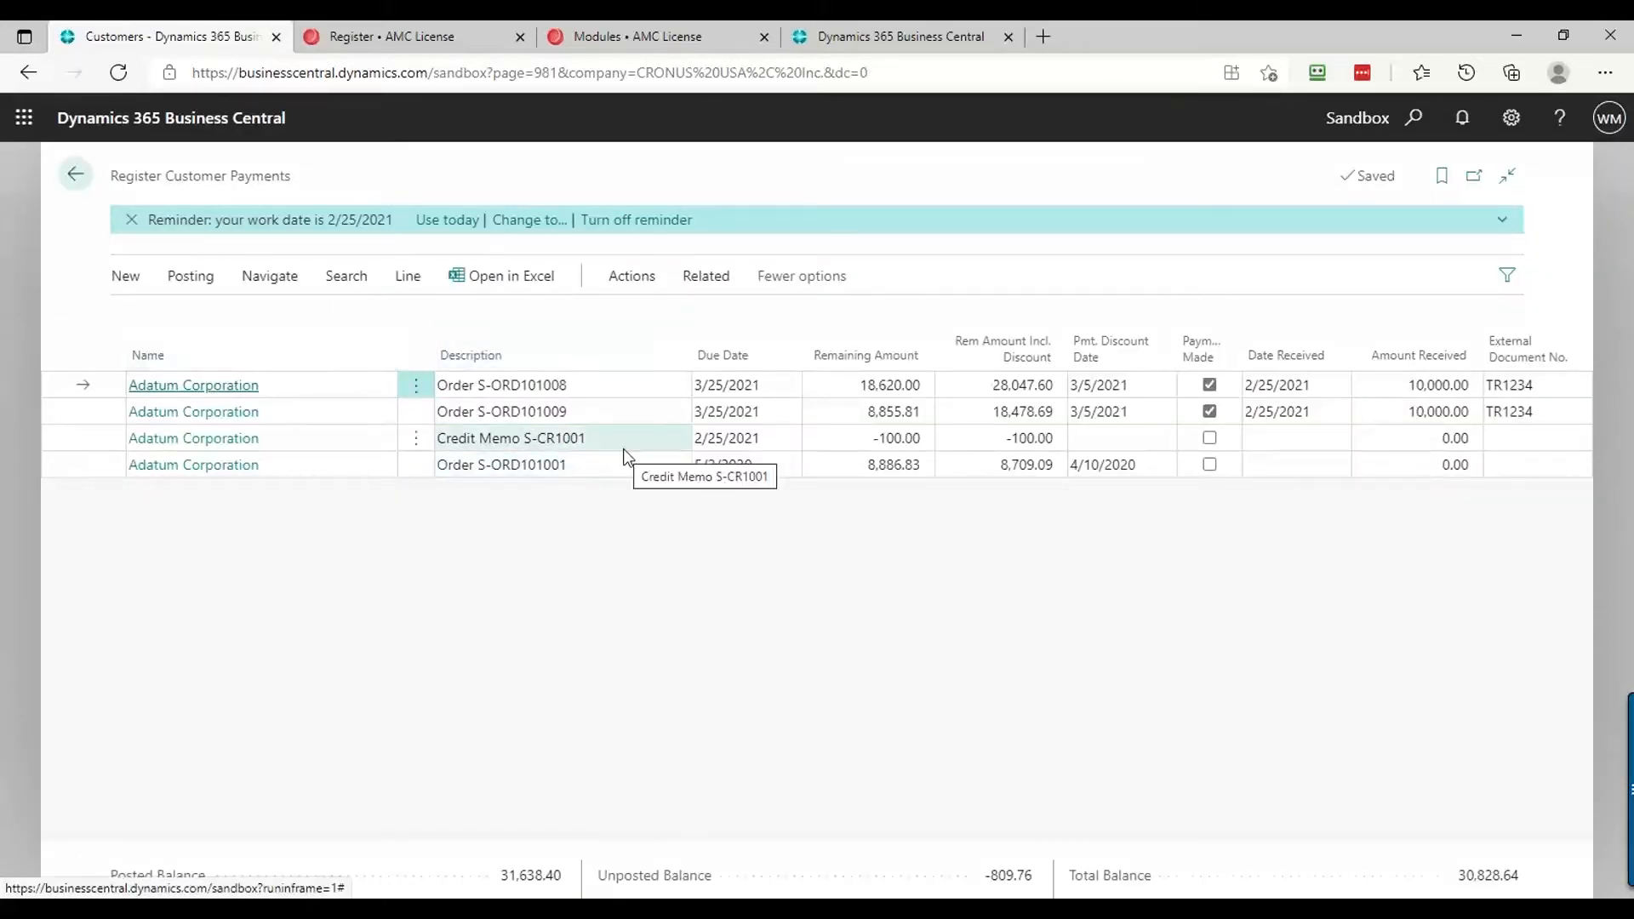
Post the two marked payments as a lump payment of 20,000.00 and check the first order line's amount received
{"action": "left_click", "coordinate": [190, 276]}
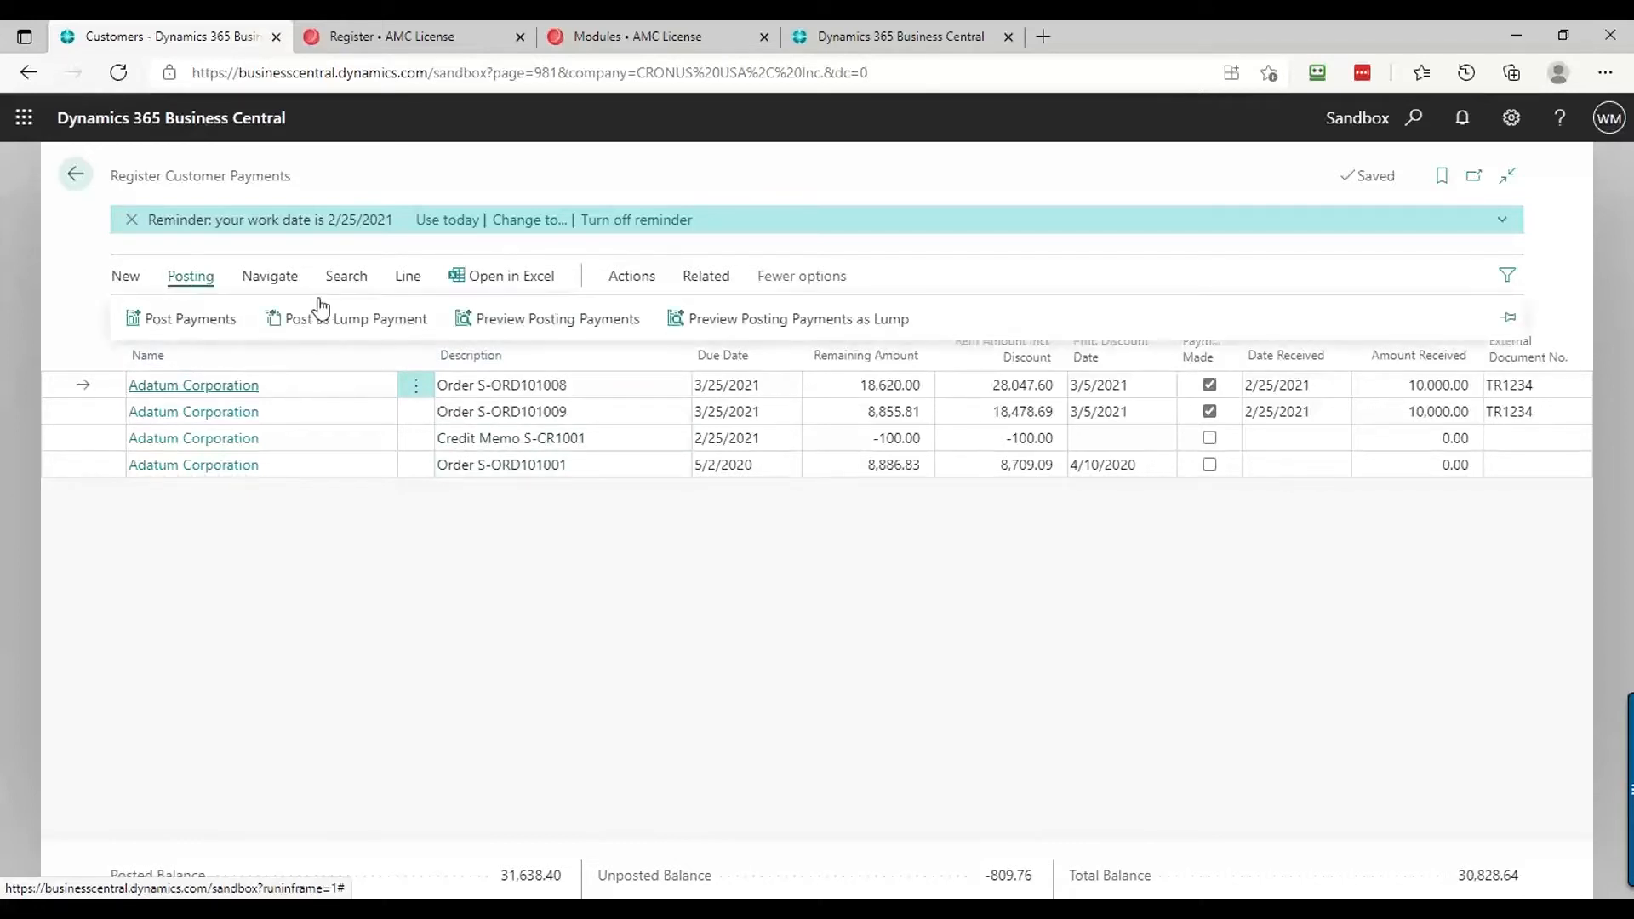
{"action": "left_click", "coordinate": [323, 317]}
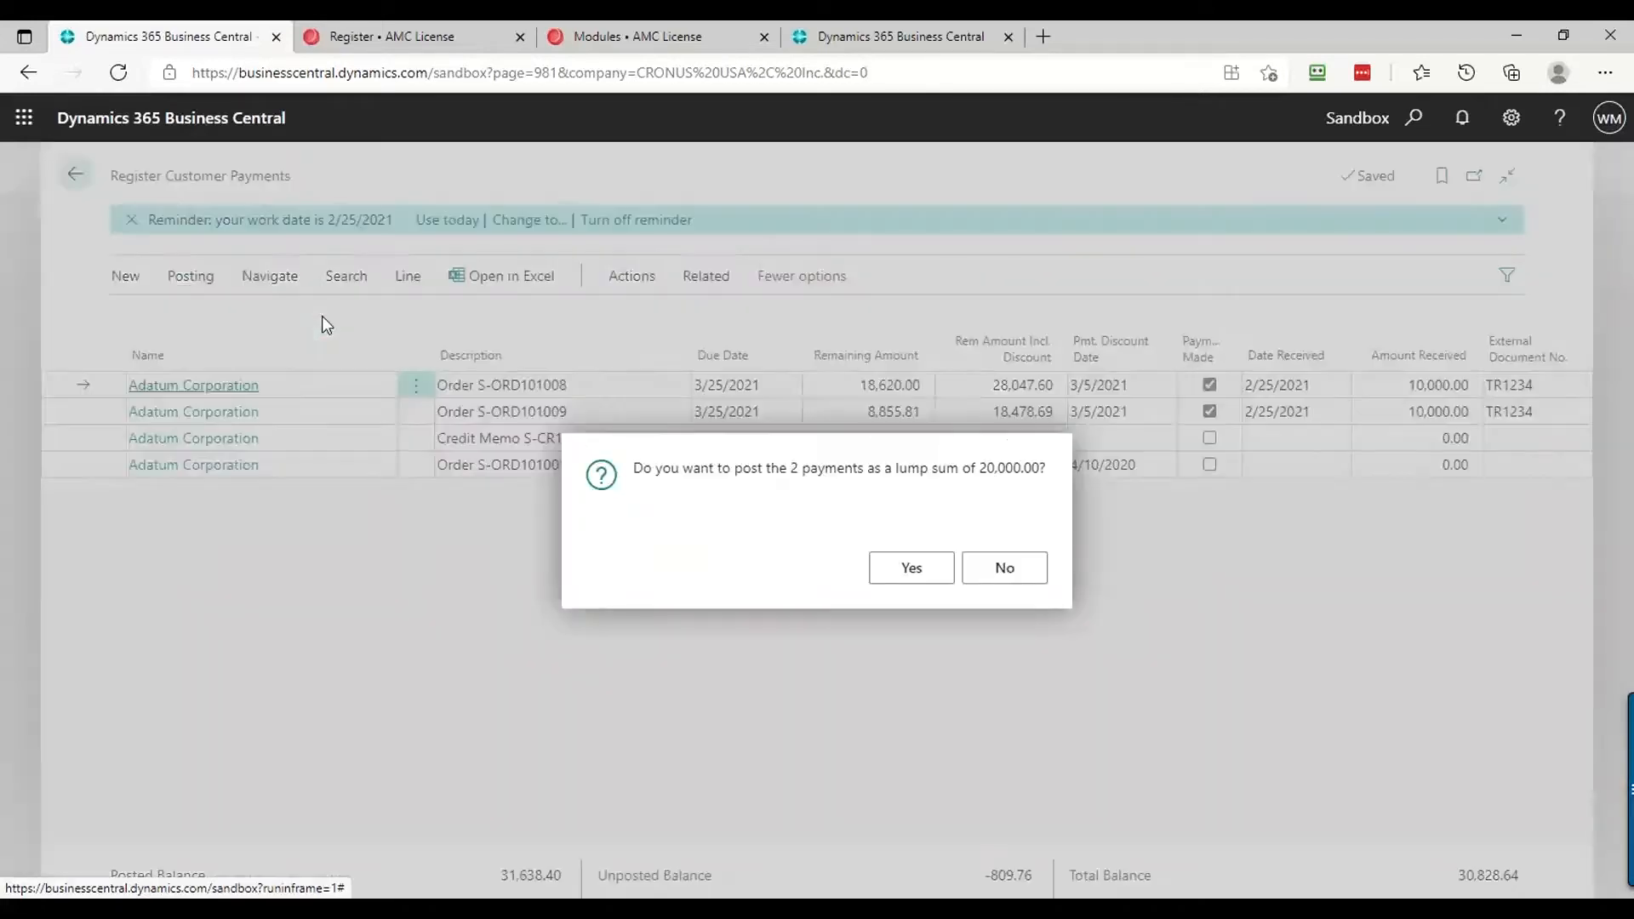
{"action": "left_click", "coordinate": [898, 578]}
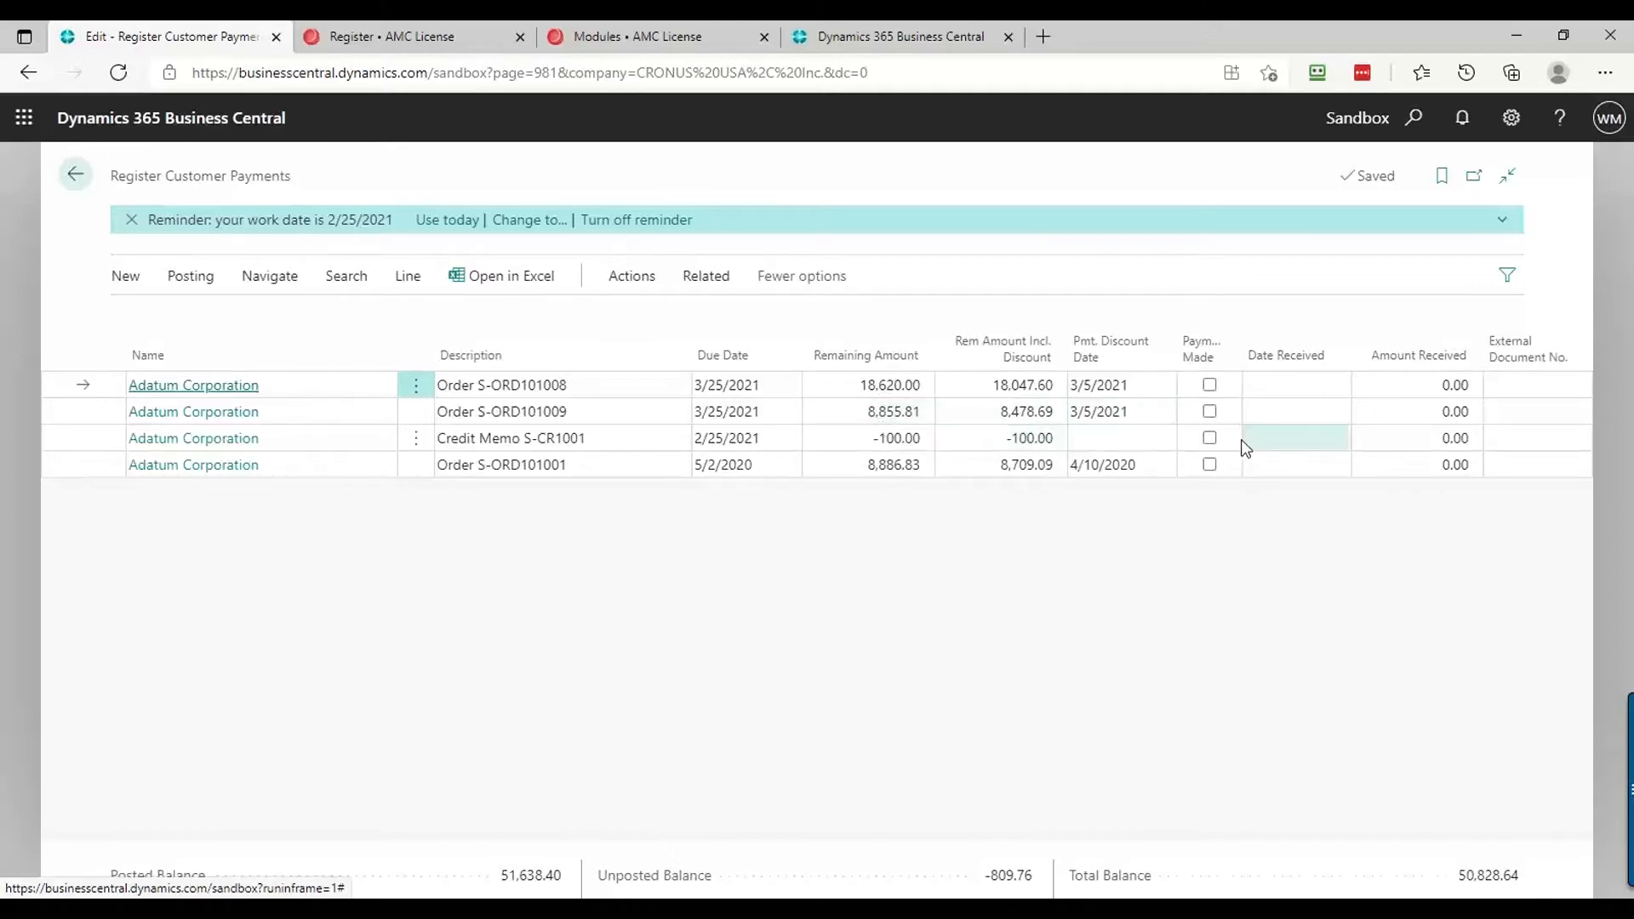
{"action": "left_click", "coordinate": [1438, 392]}
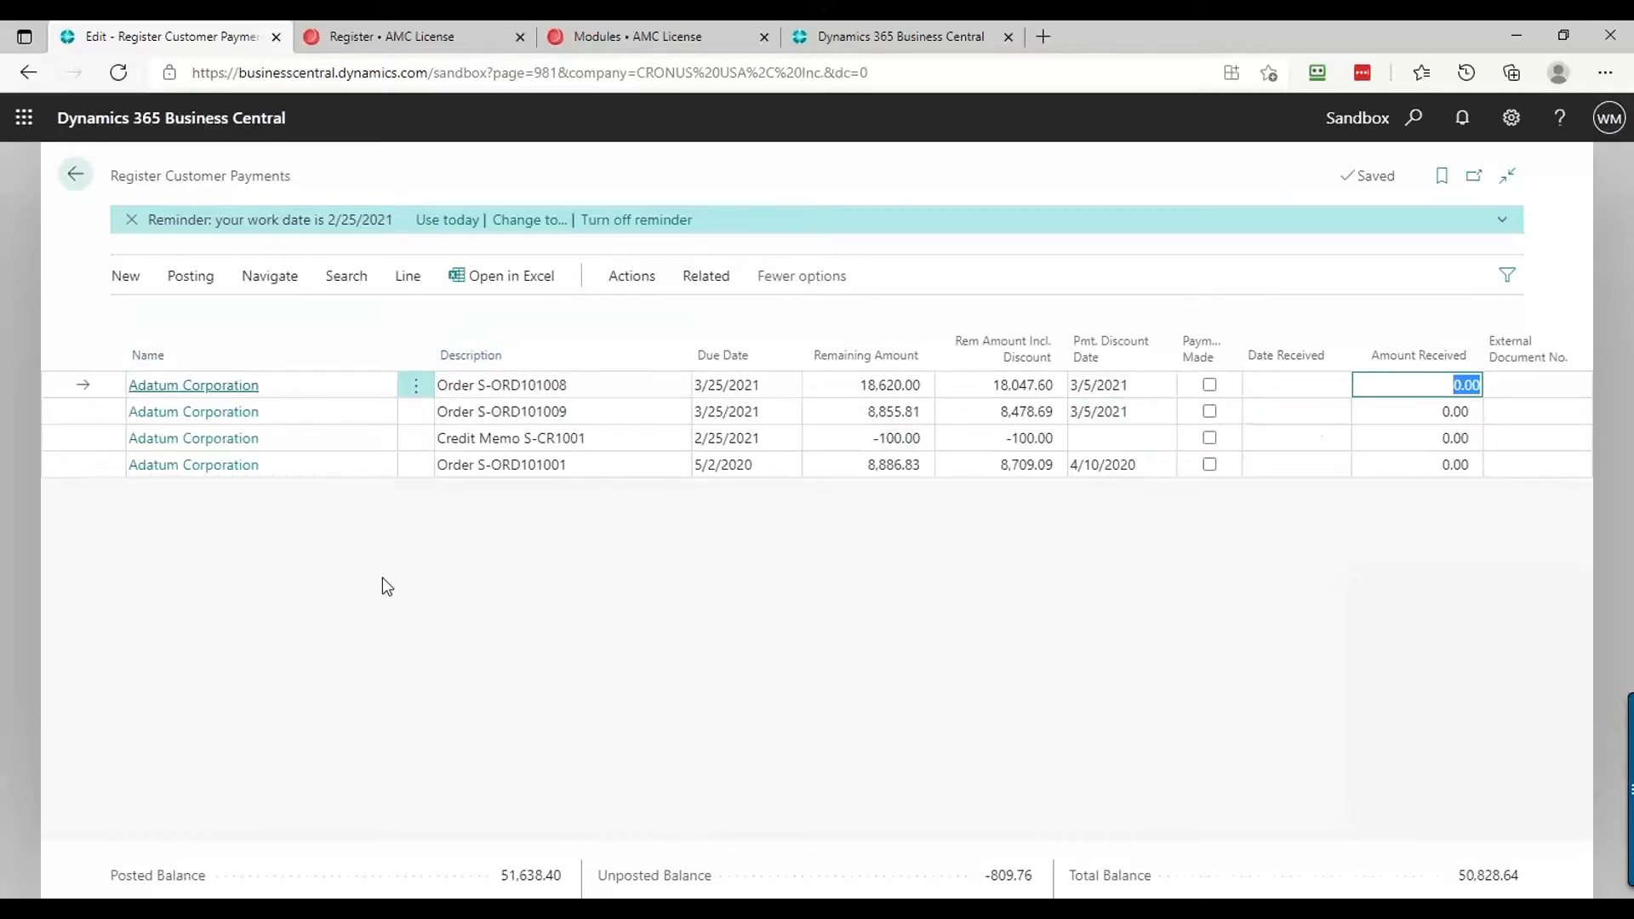
Return to the Customers list and open Adatum Corporation's customer ledger entries to examine the posted lump payment
{"action": "left_click", "coordinate": [74, 177]}
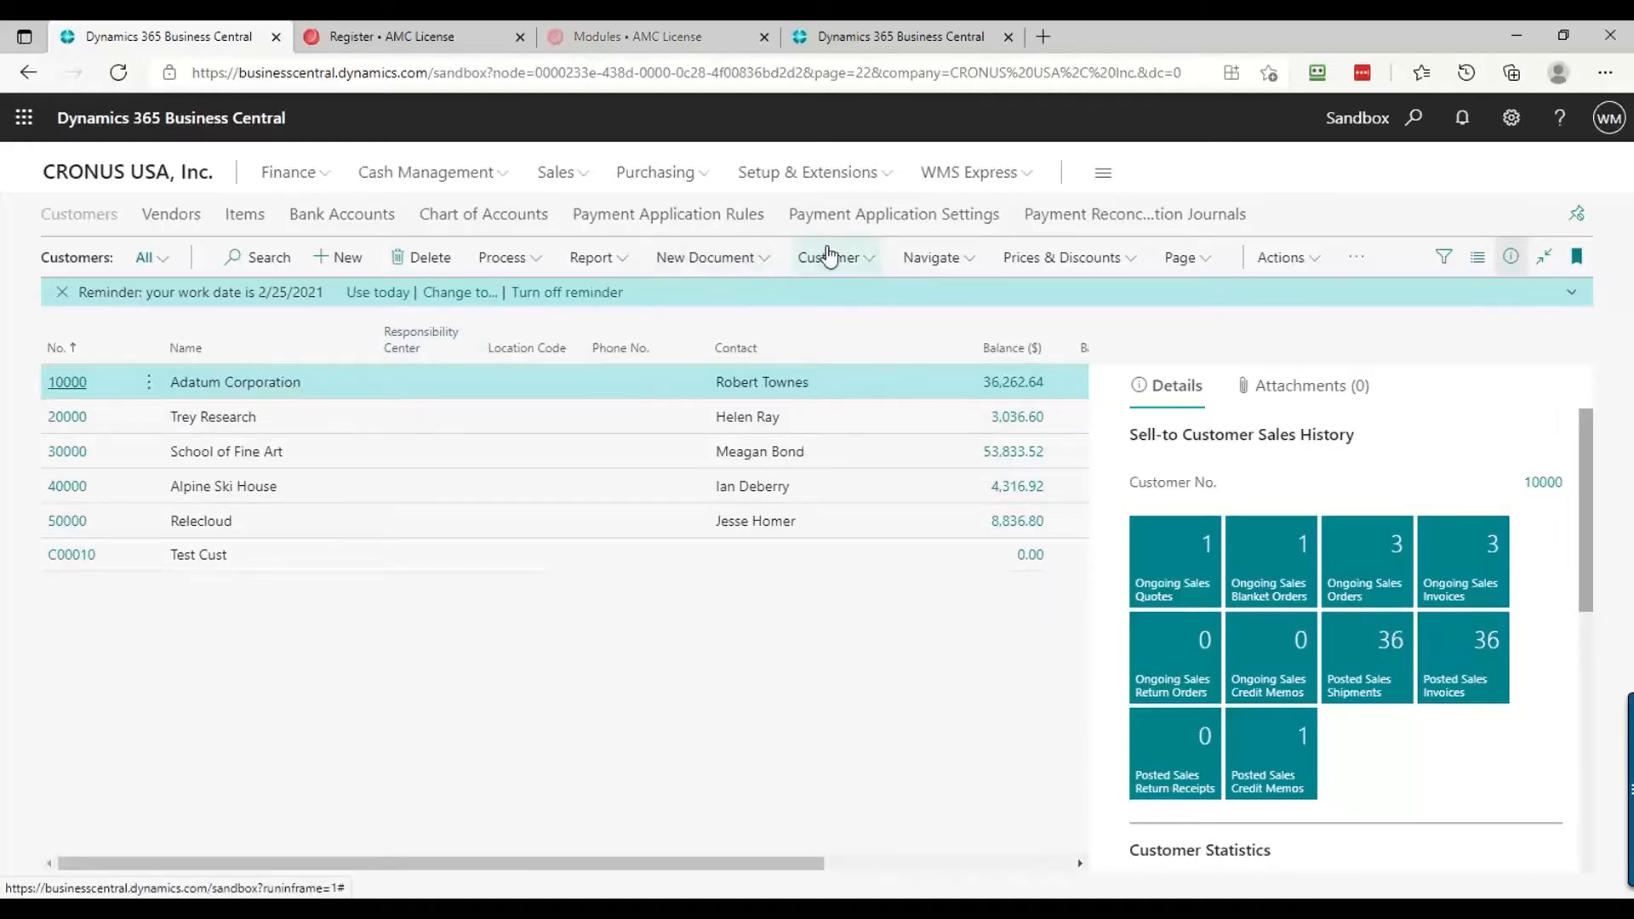
{"action": "left_click", "coordinate": [833, 257]}
{"action": "left_click", "coordinate": [809, 305]}
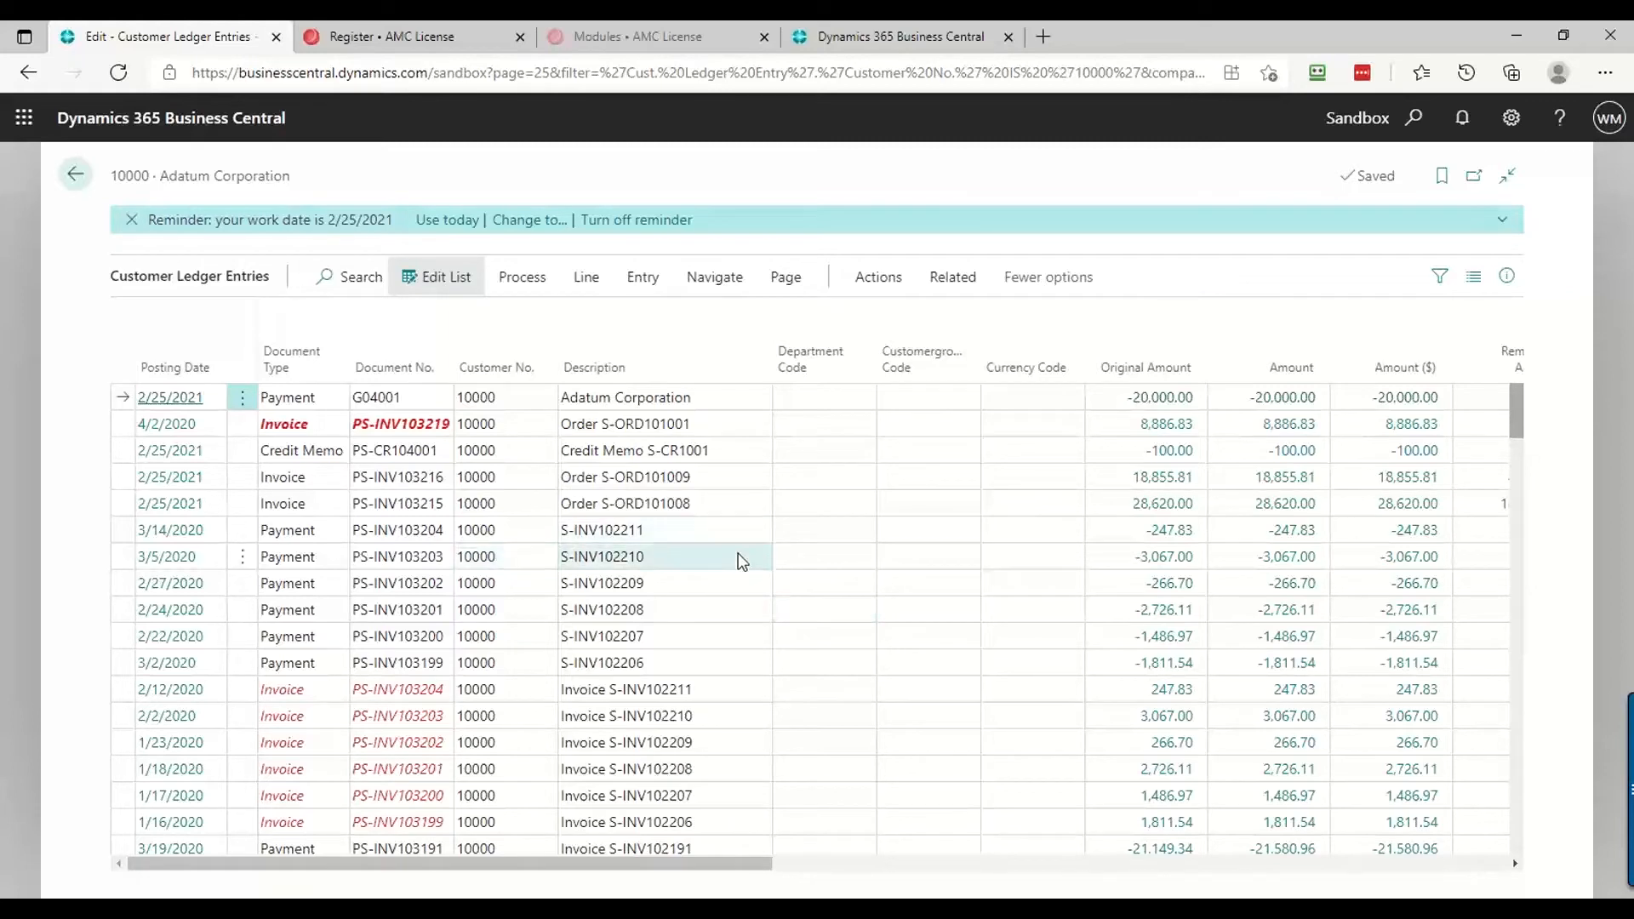
{"action": "scroll", "coordinate": [738, 558], "scroll_direction": "down", "scroll_amount": 1}
{"action": "scroll", "coordinate": [742, 561], "scroll_direction": "up", "scroll_amount": 1}
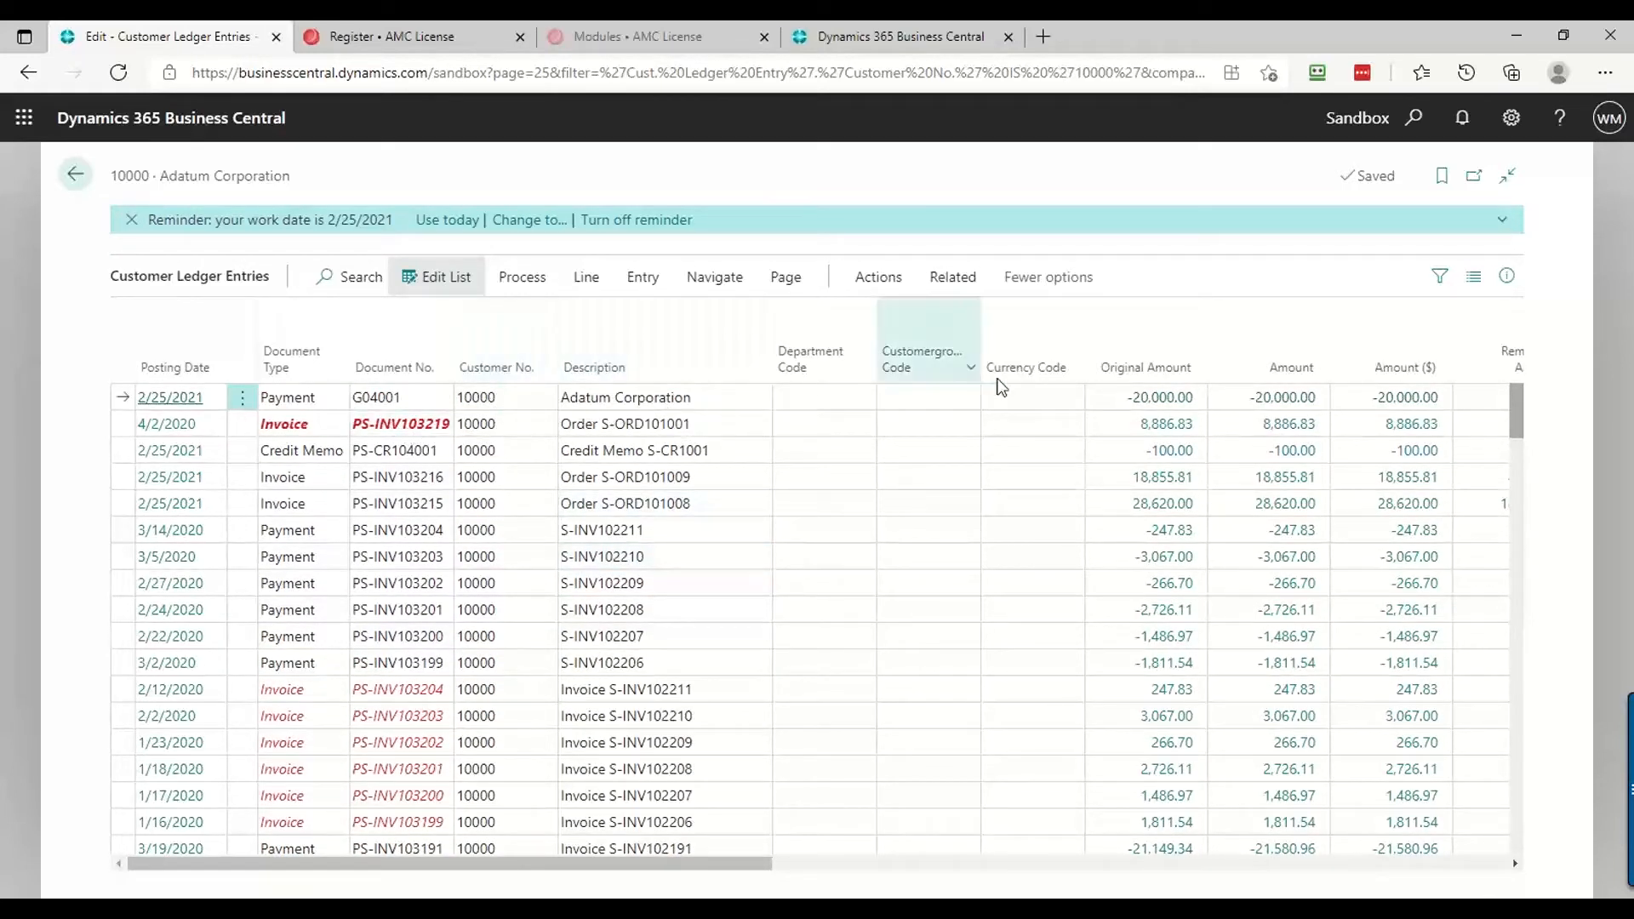
Examine the invoices applied to payment G04001, both from the ledger entry details and from the entry's own applied entries
{"action": "left_click", "coordinate": [735, 405]}
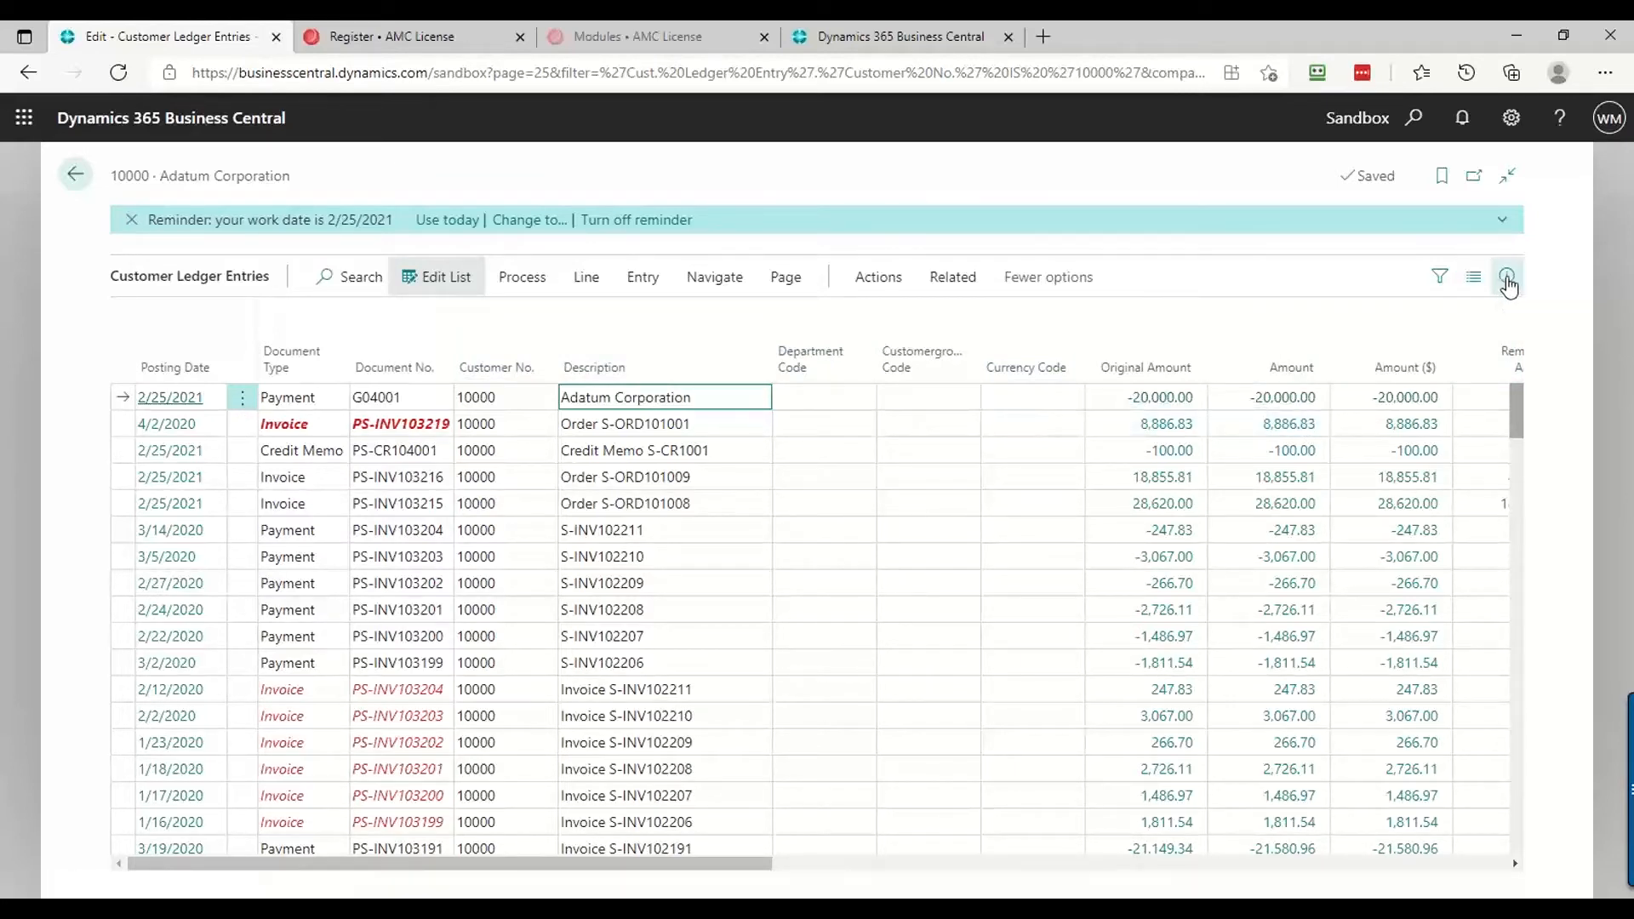
{"action": "left_click", "coordinate": [1508, 279]}
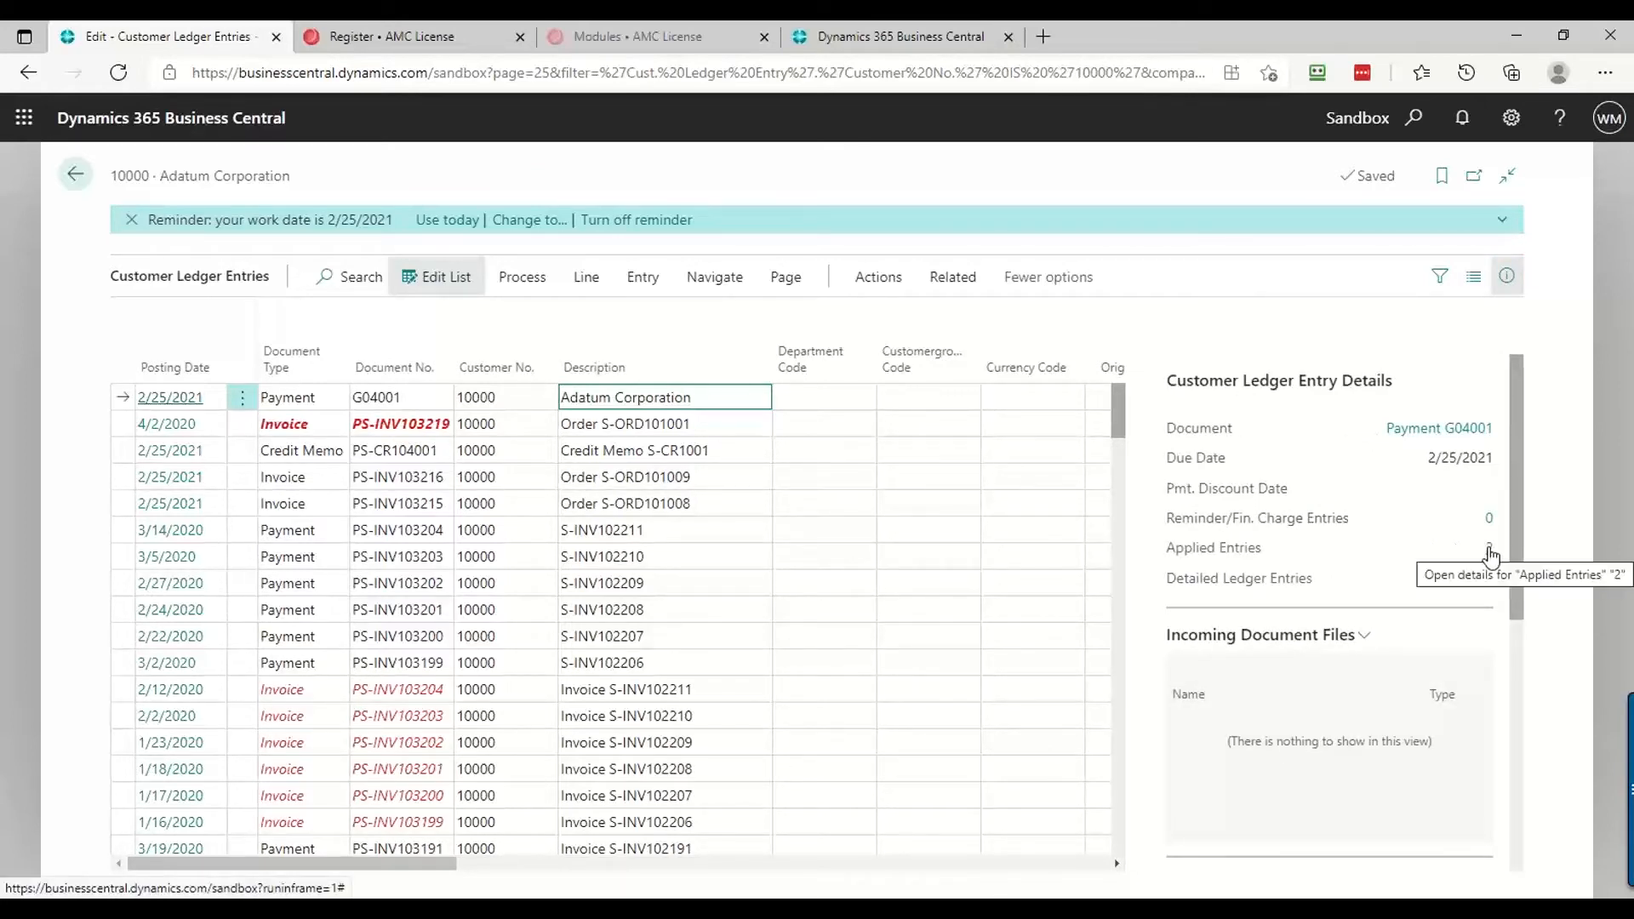
{"action": "left_click", "coordinate": [1490, 551]}
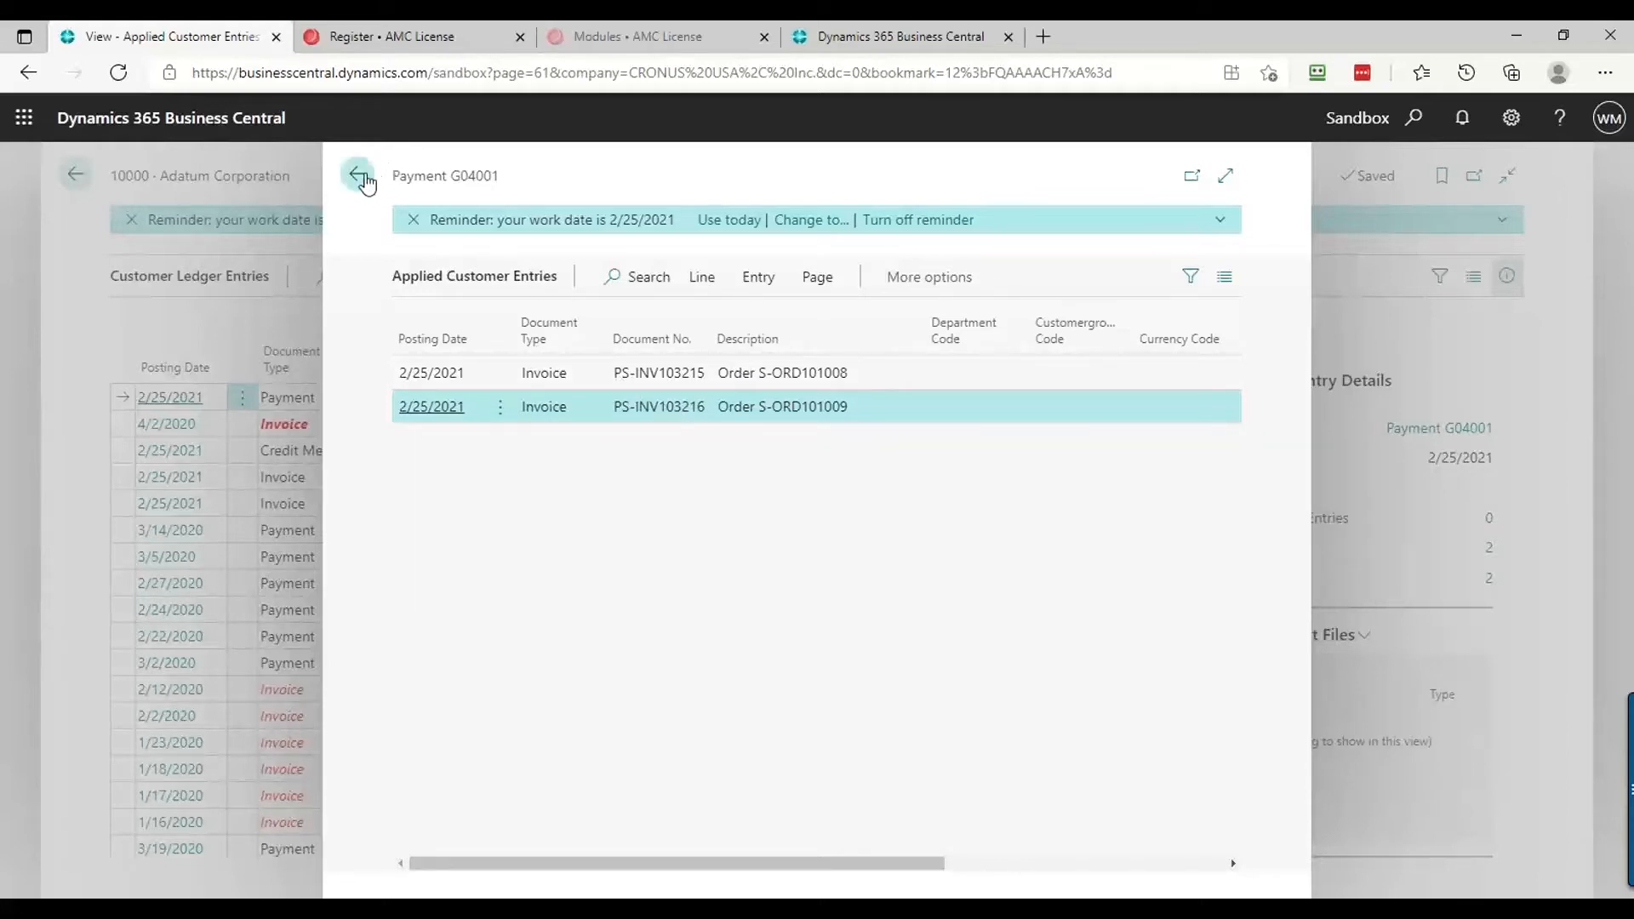
{"action": "left_click", "coordinate": [362, 177]}
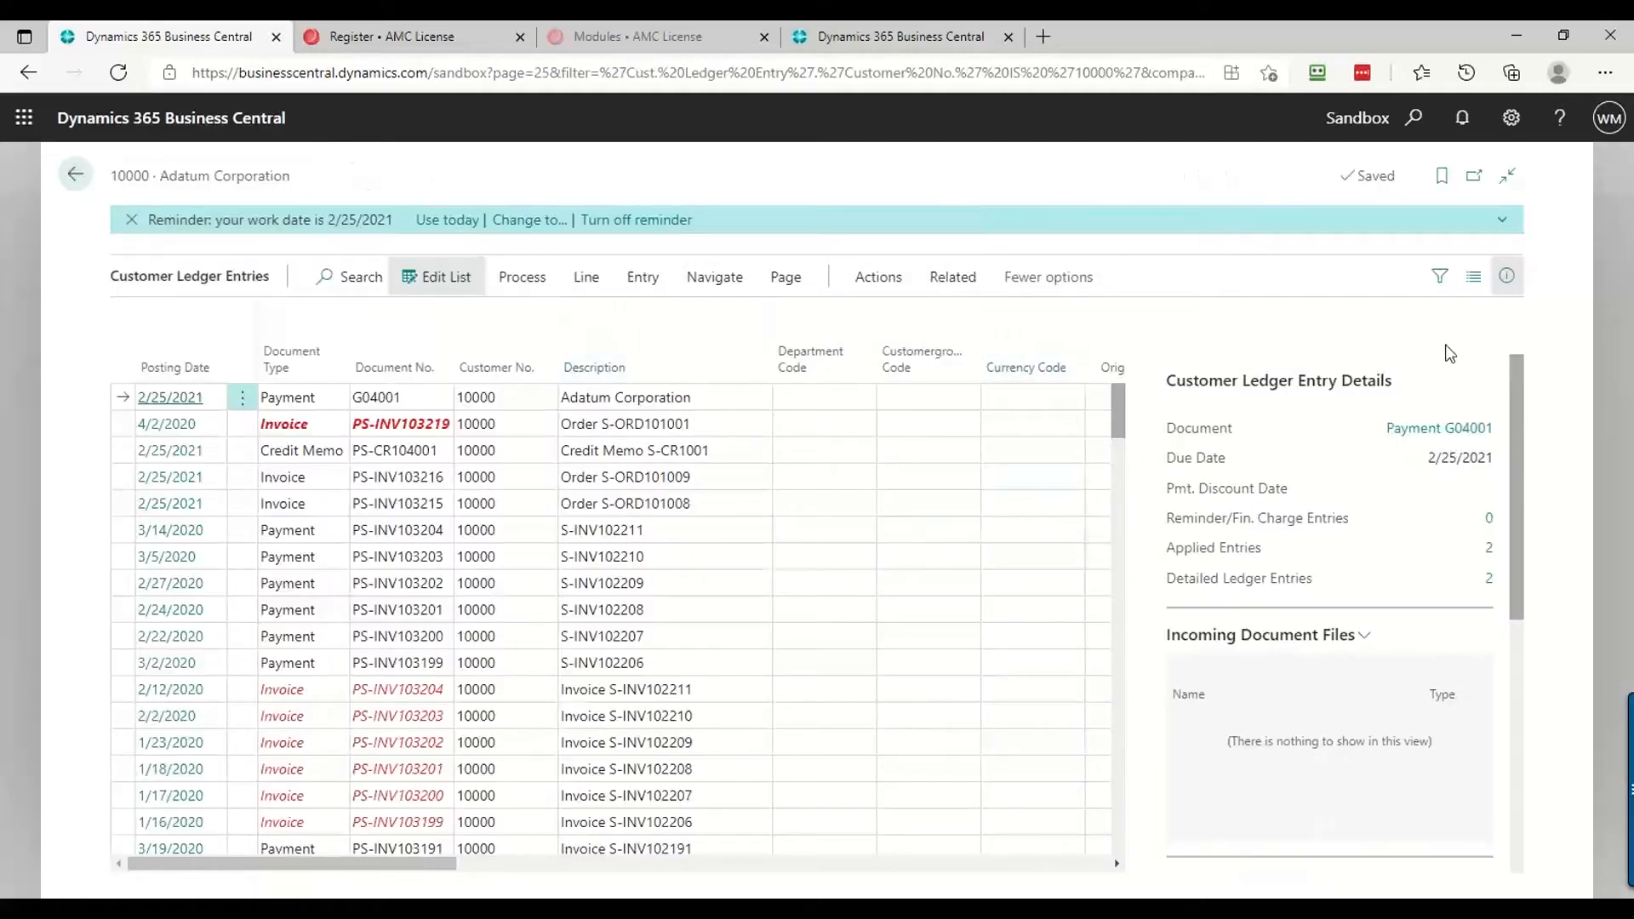
{"action": "left_click", "coordinate": [1507, 279]}
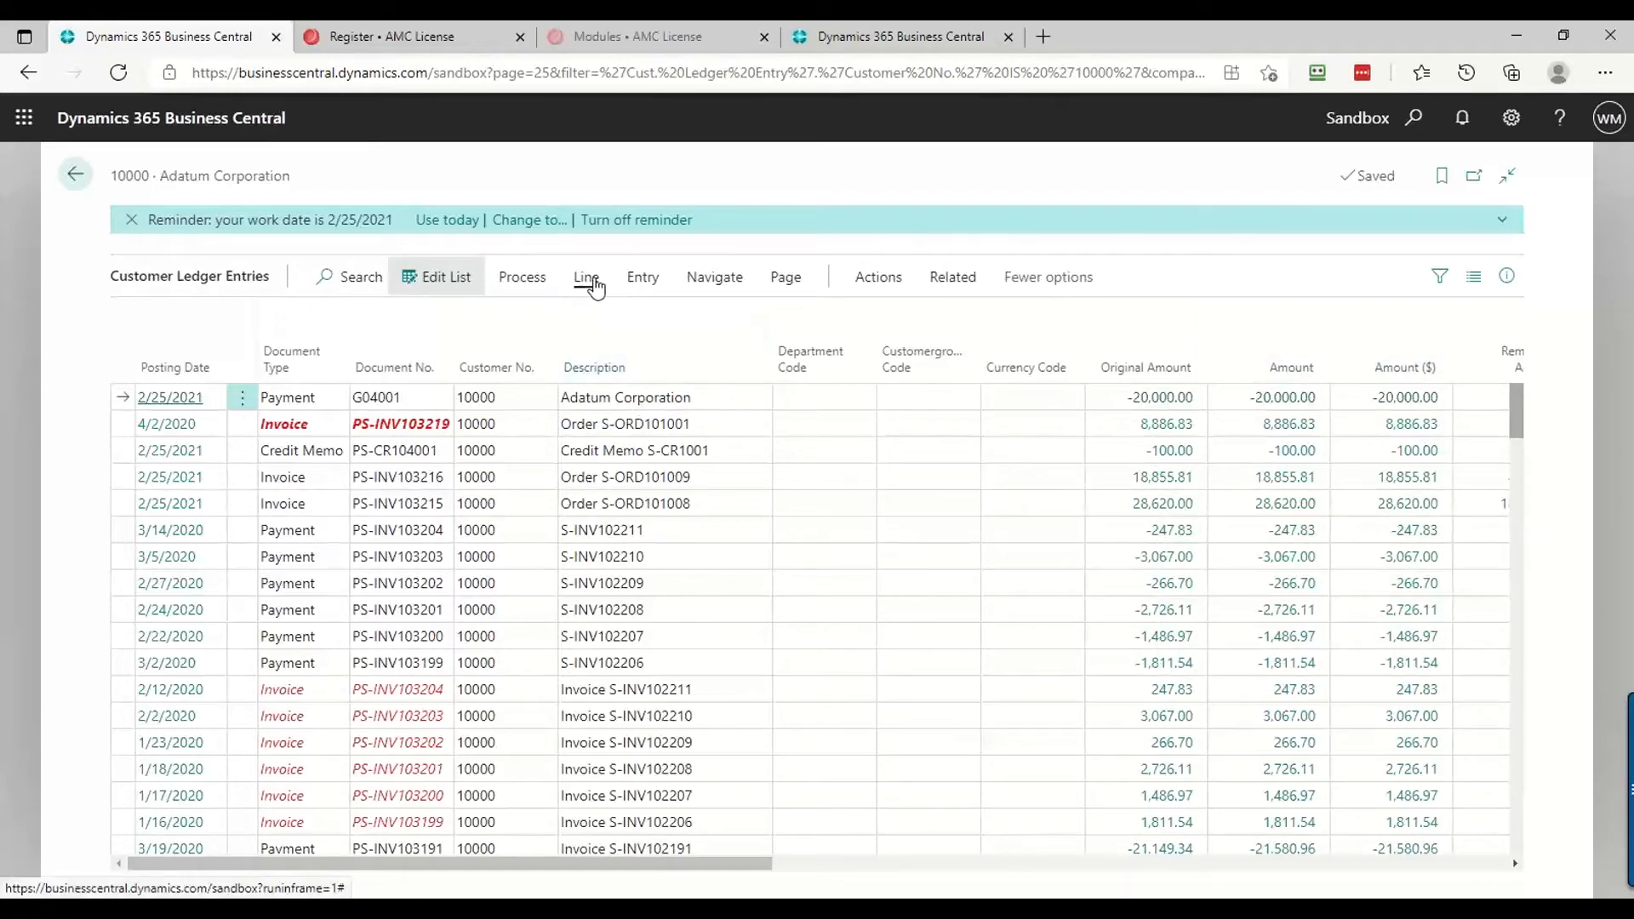
{"action": "left_click", "coordinate": [588, 281]}
{"action": "left_click", "coordinate": [643, 280]}
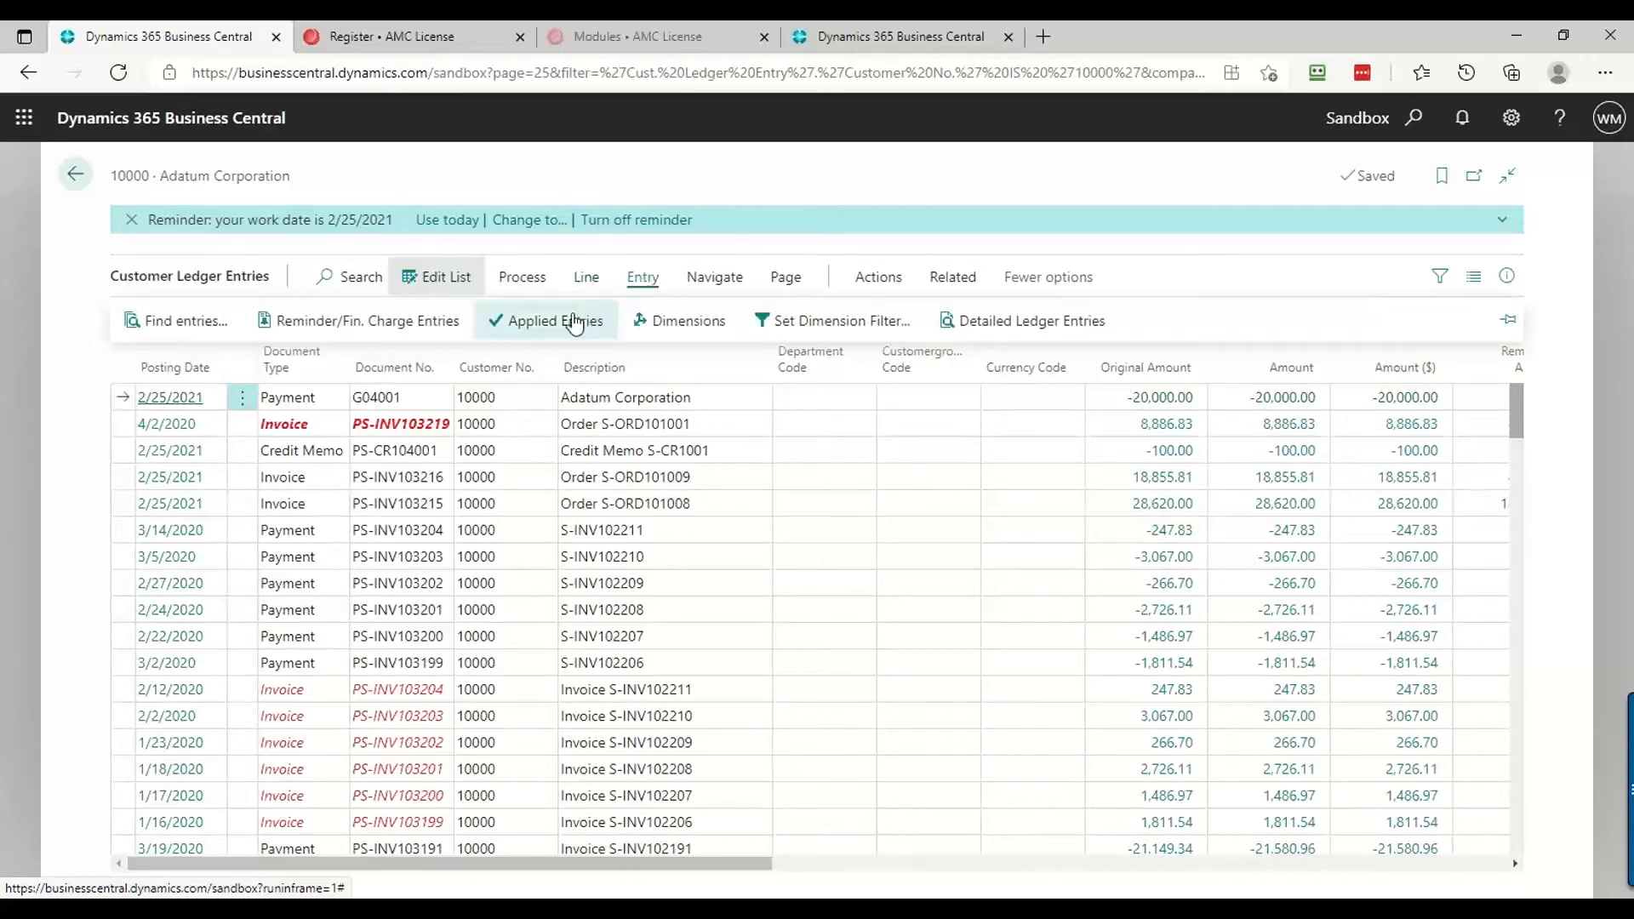
{"action": "left_click", "coordinate": [567, 320]}
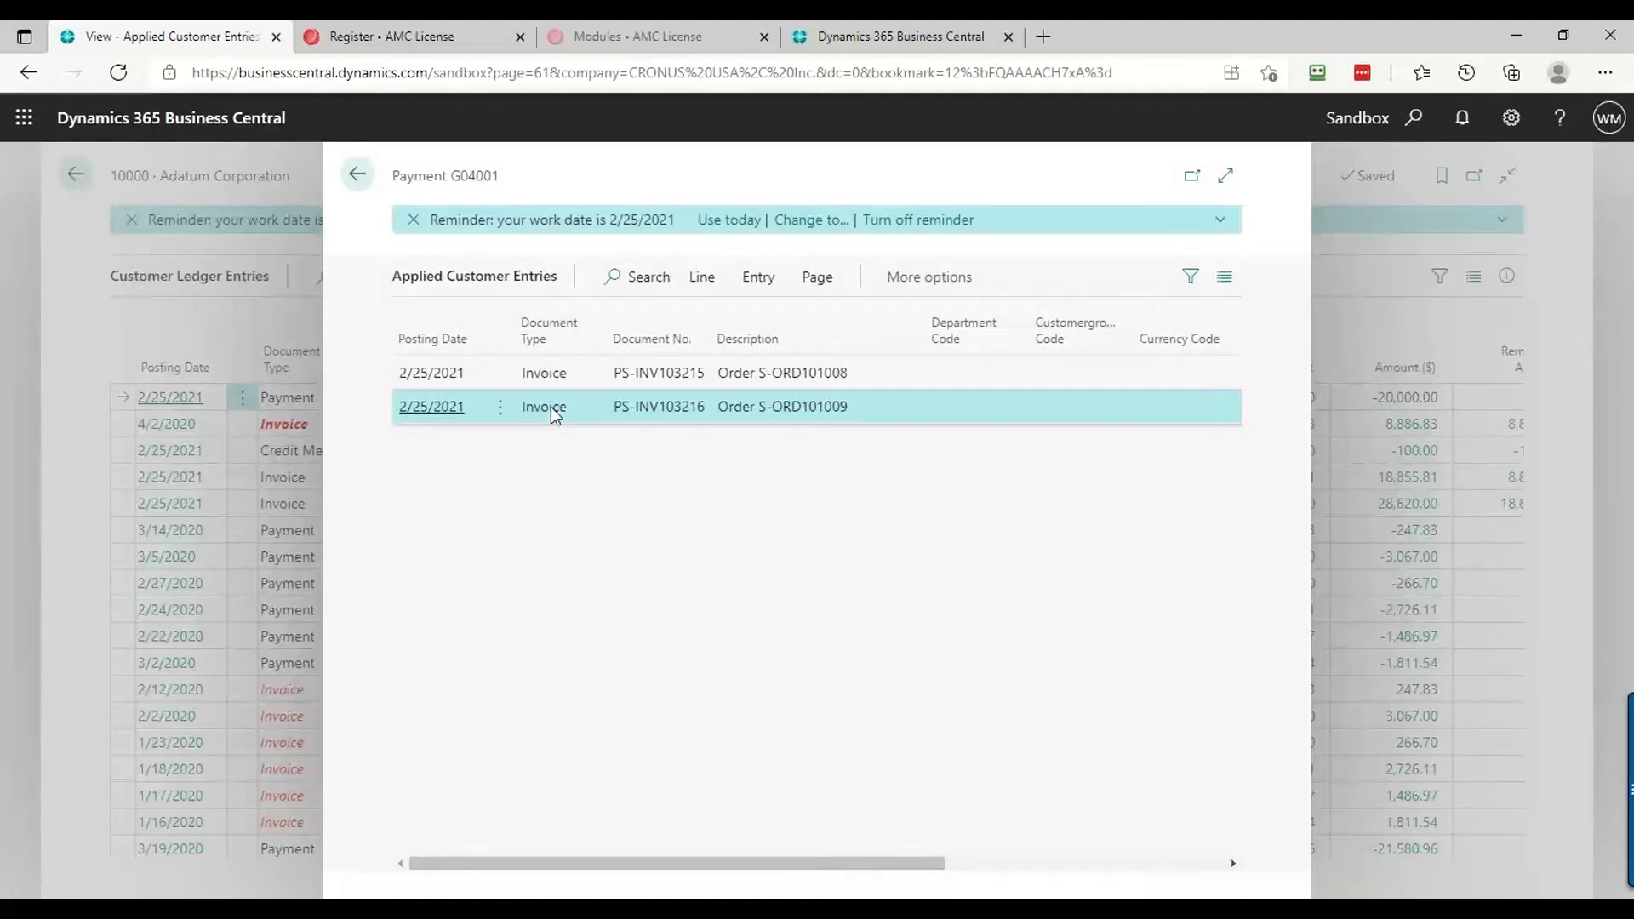
{"action": "left_click", "coordinate": [358, 179]}
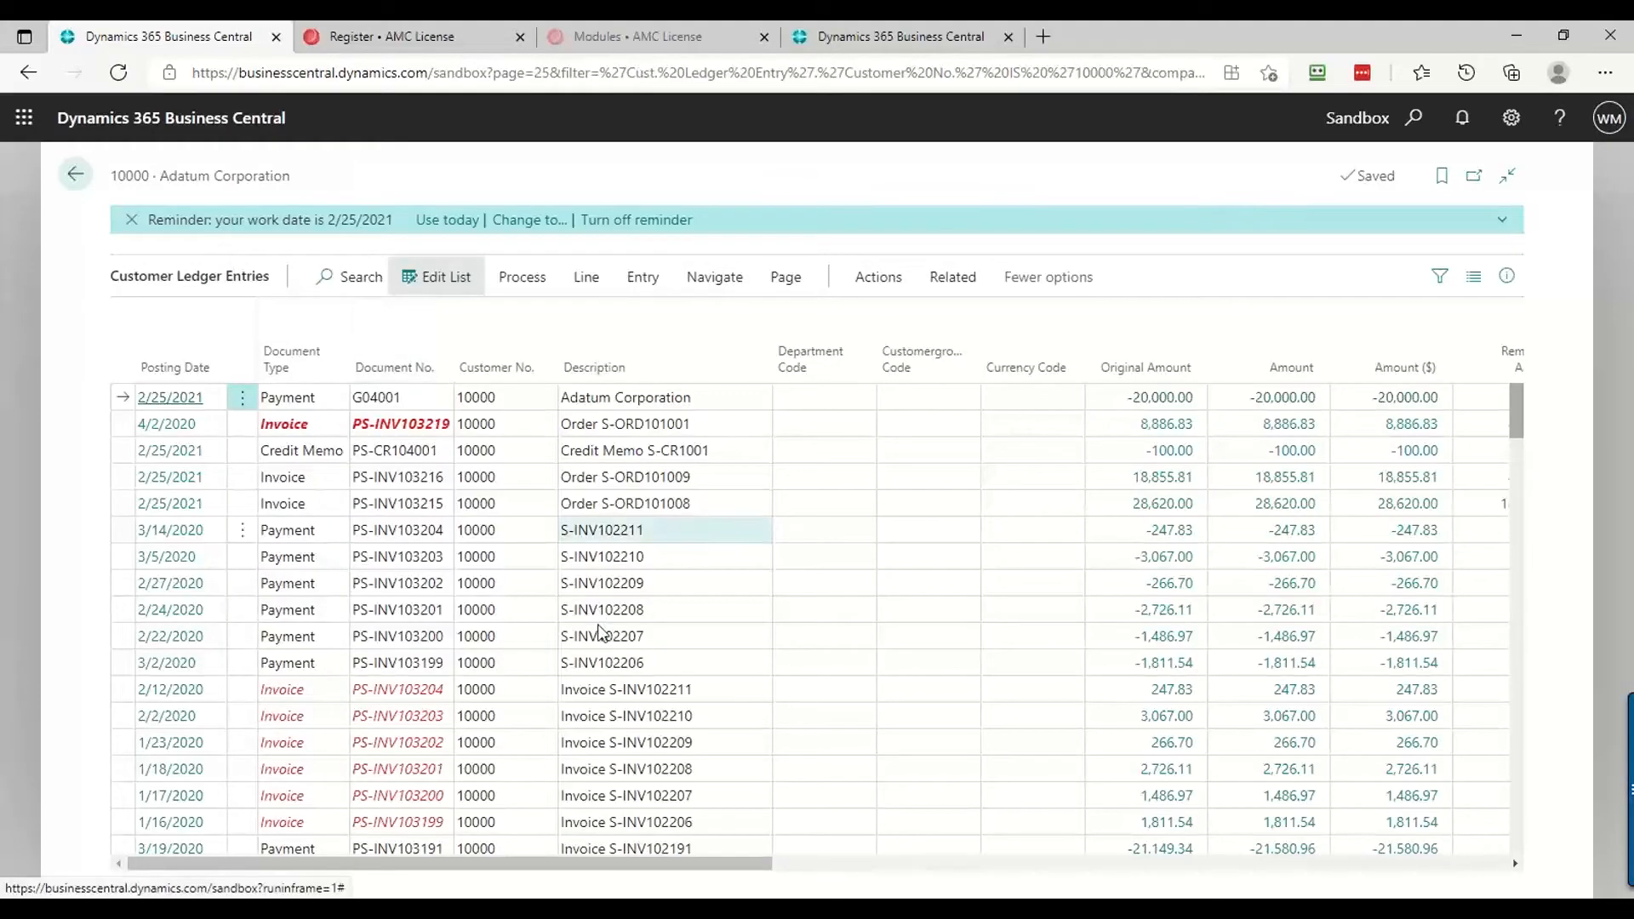
Examine the entries applied to invoice PS-INV103215 for order S-ORD101008 and return to the Customers list
{"action": "left_click", "coordinate": [674, 426]}
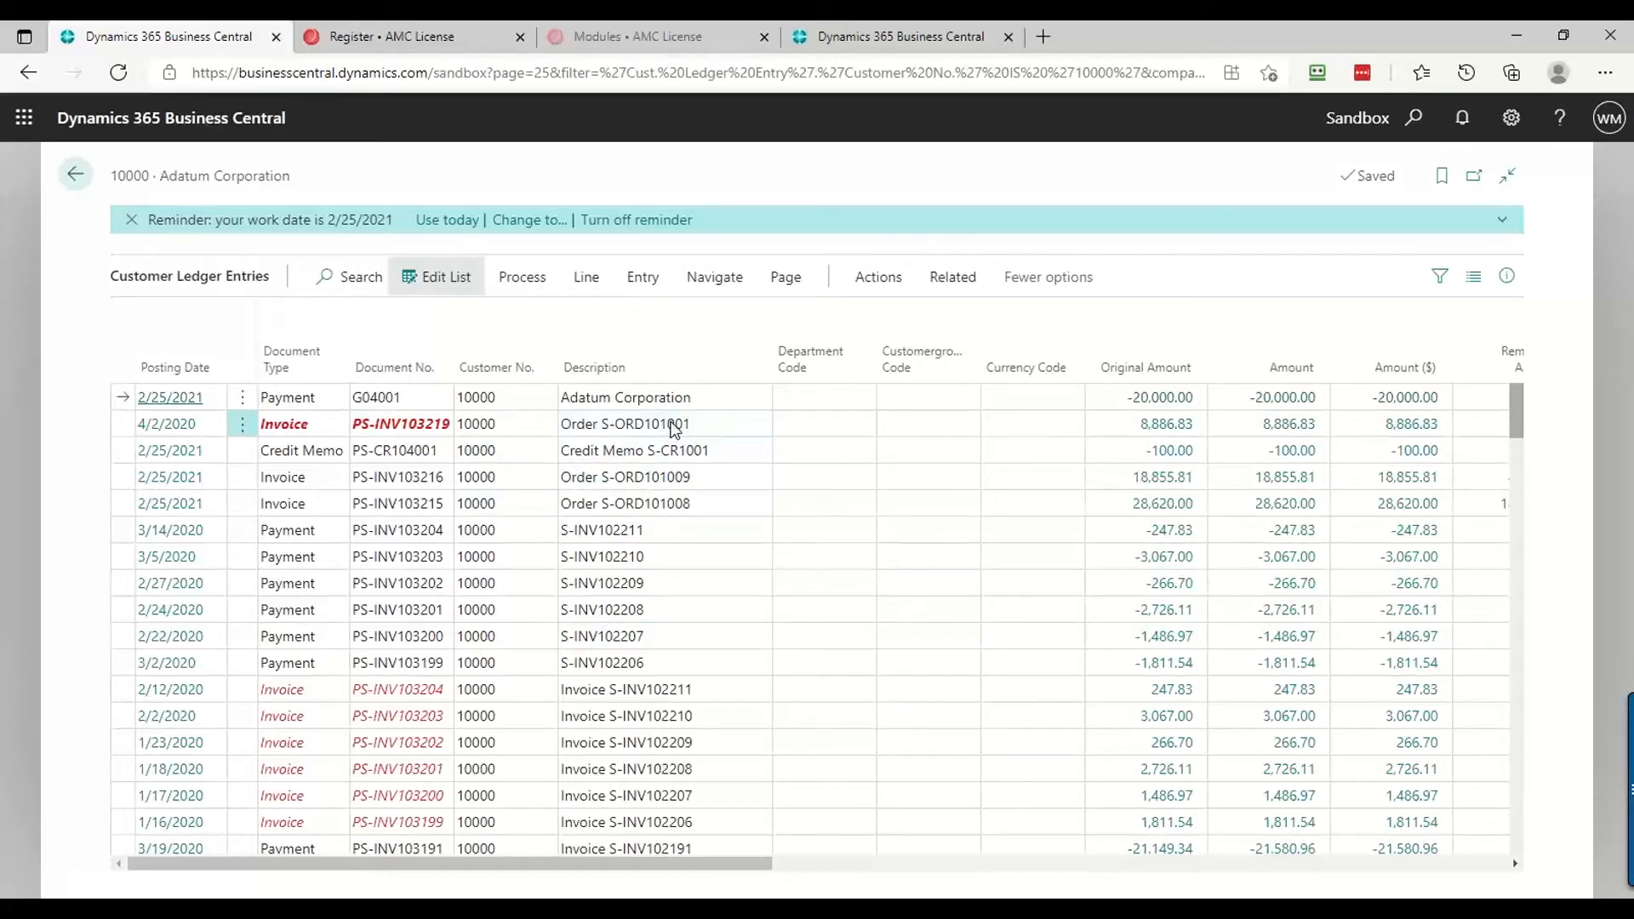
{"action": "left_click", "coordinate": [711, 481]}
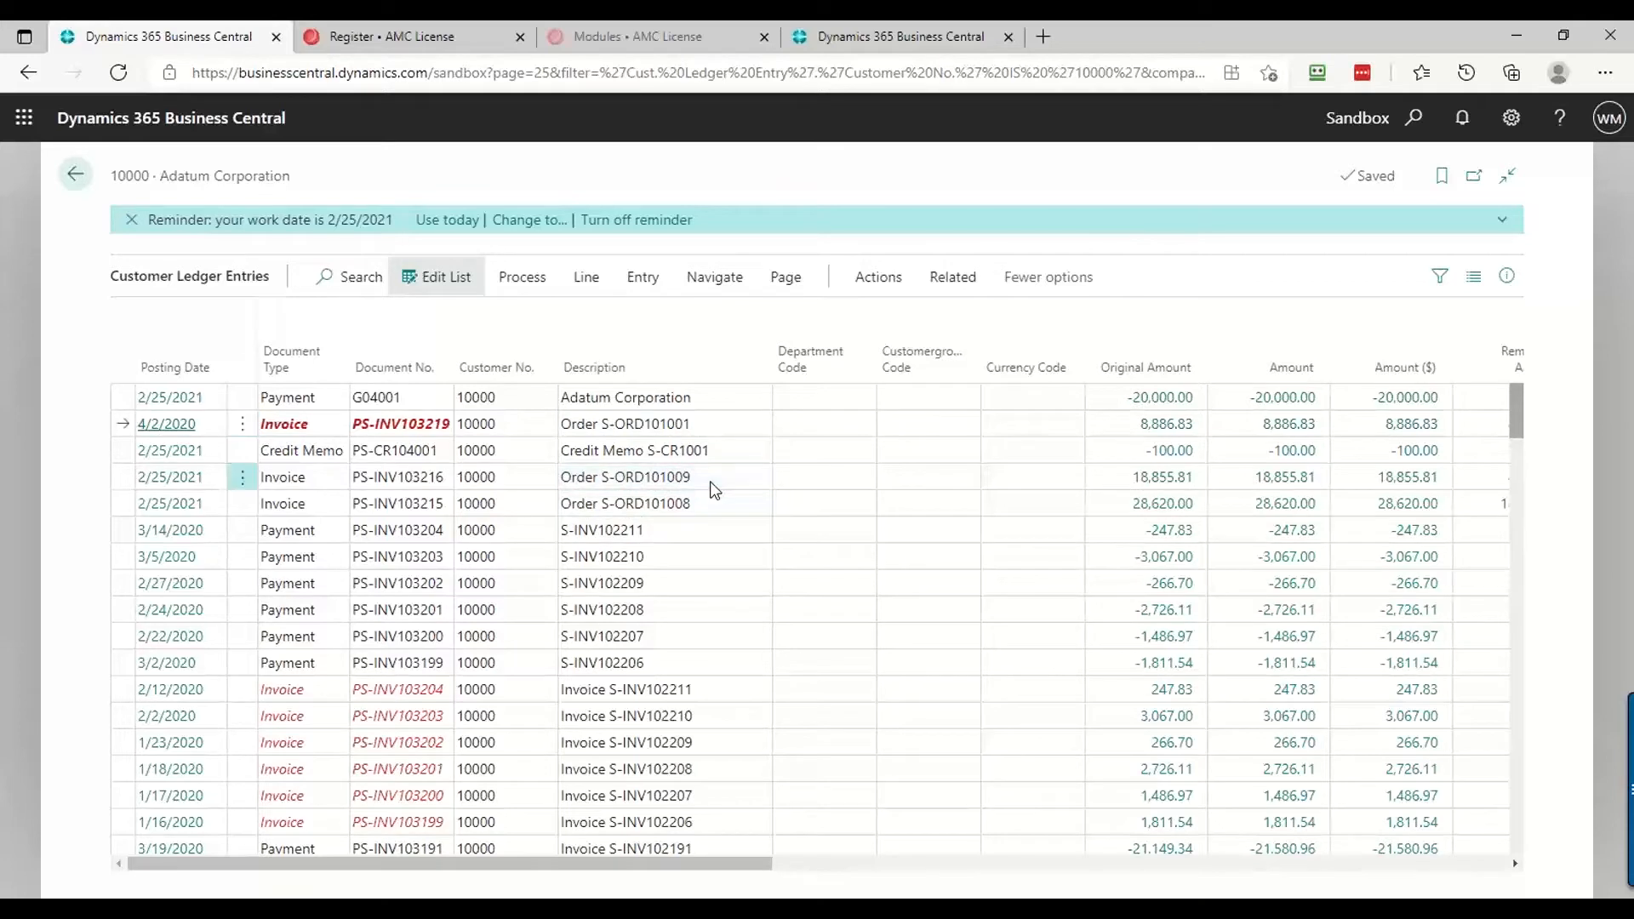
{"action": "left_click", "coordinate": [711, 503]}
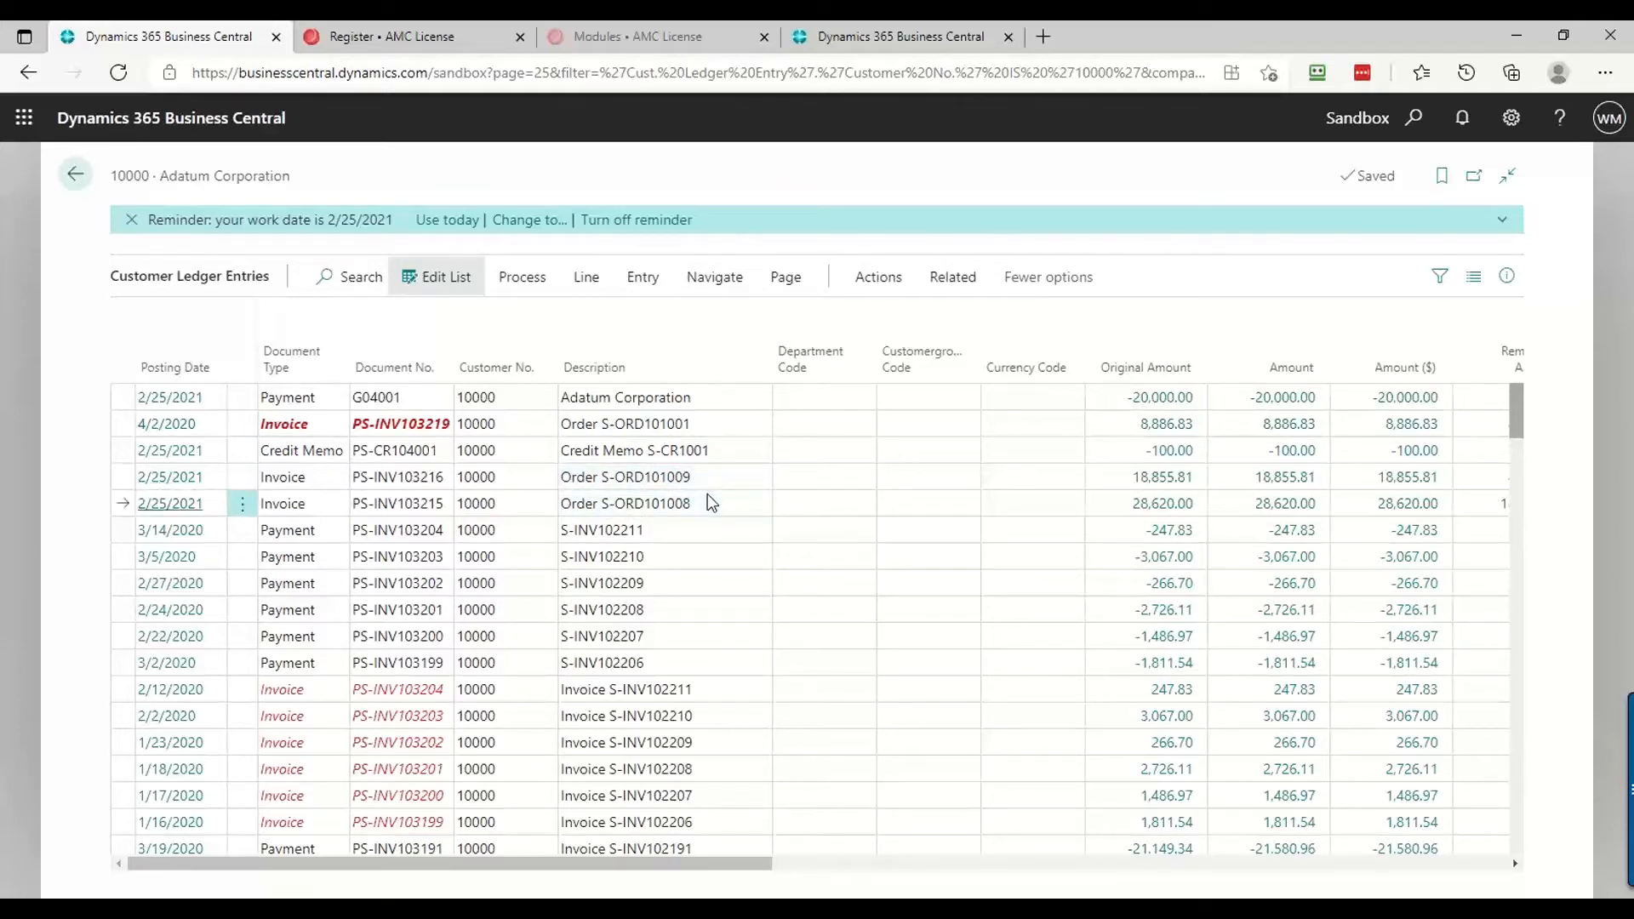
{"action": "left_click", "coordinate": [642, 281]}
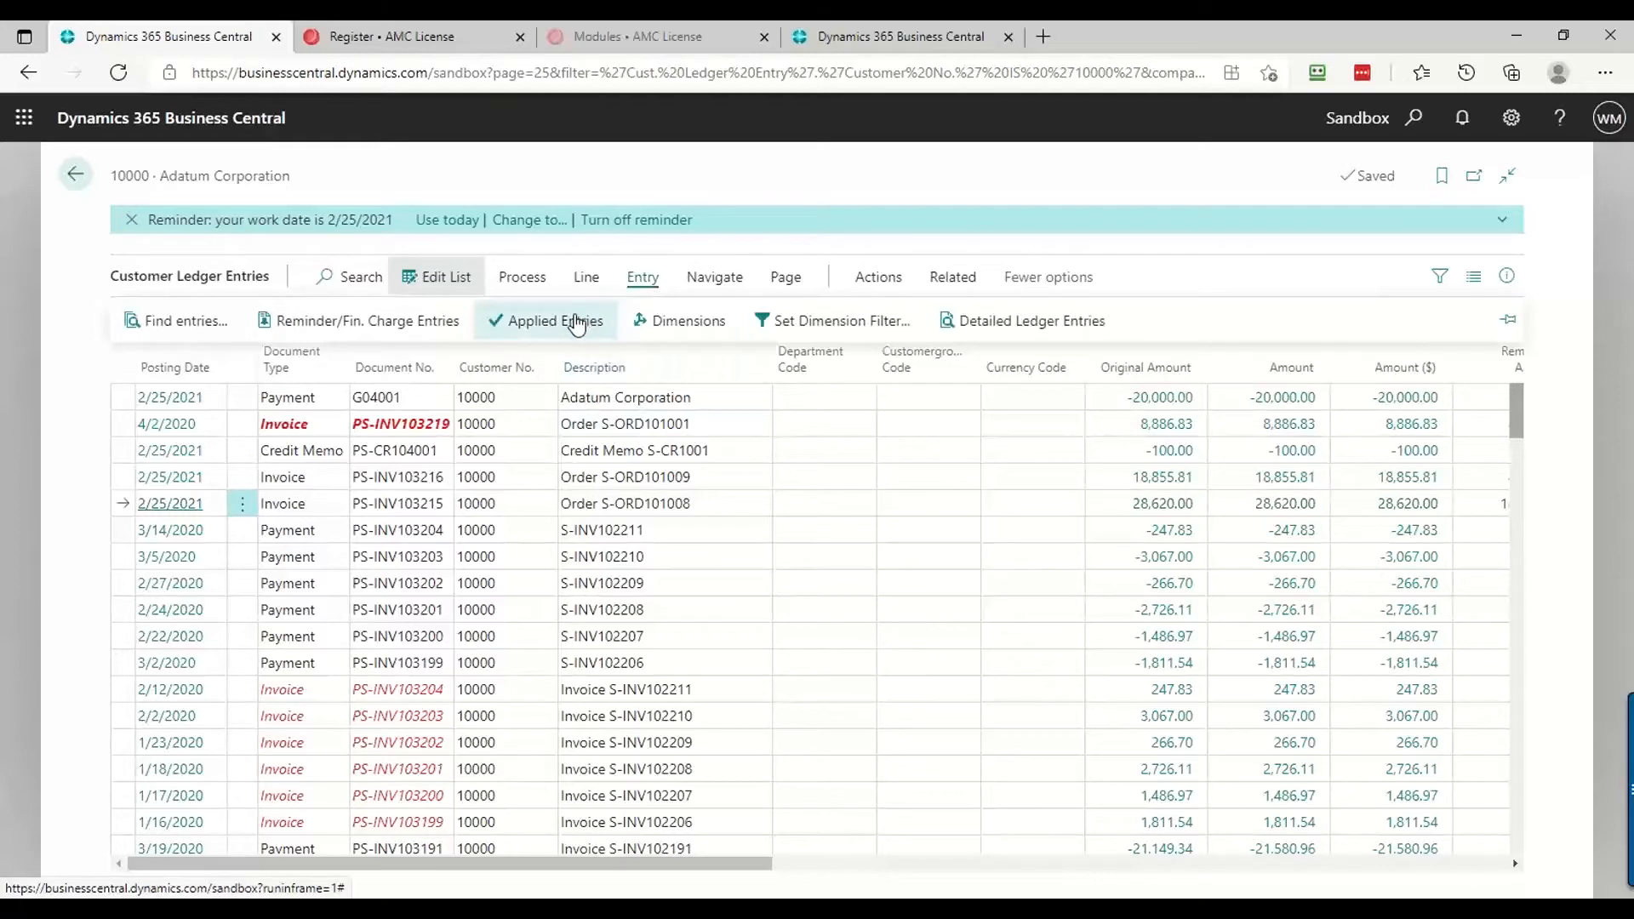
{"action": "left_click", "coordinate": [576, 322]}
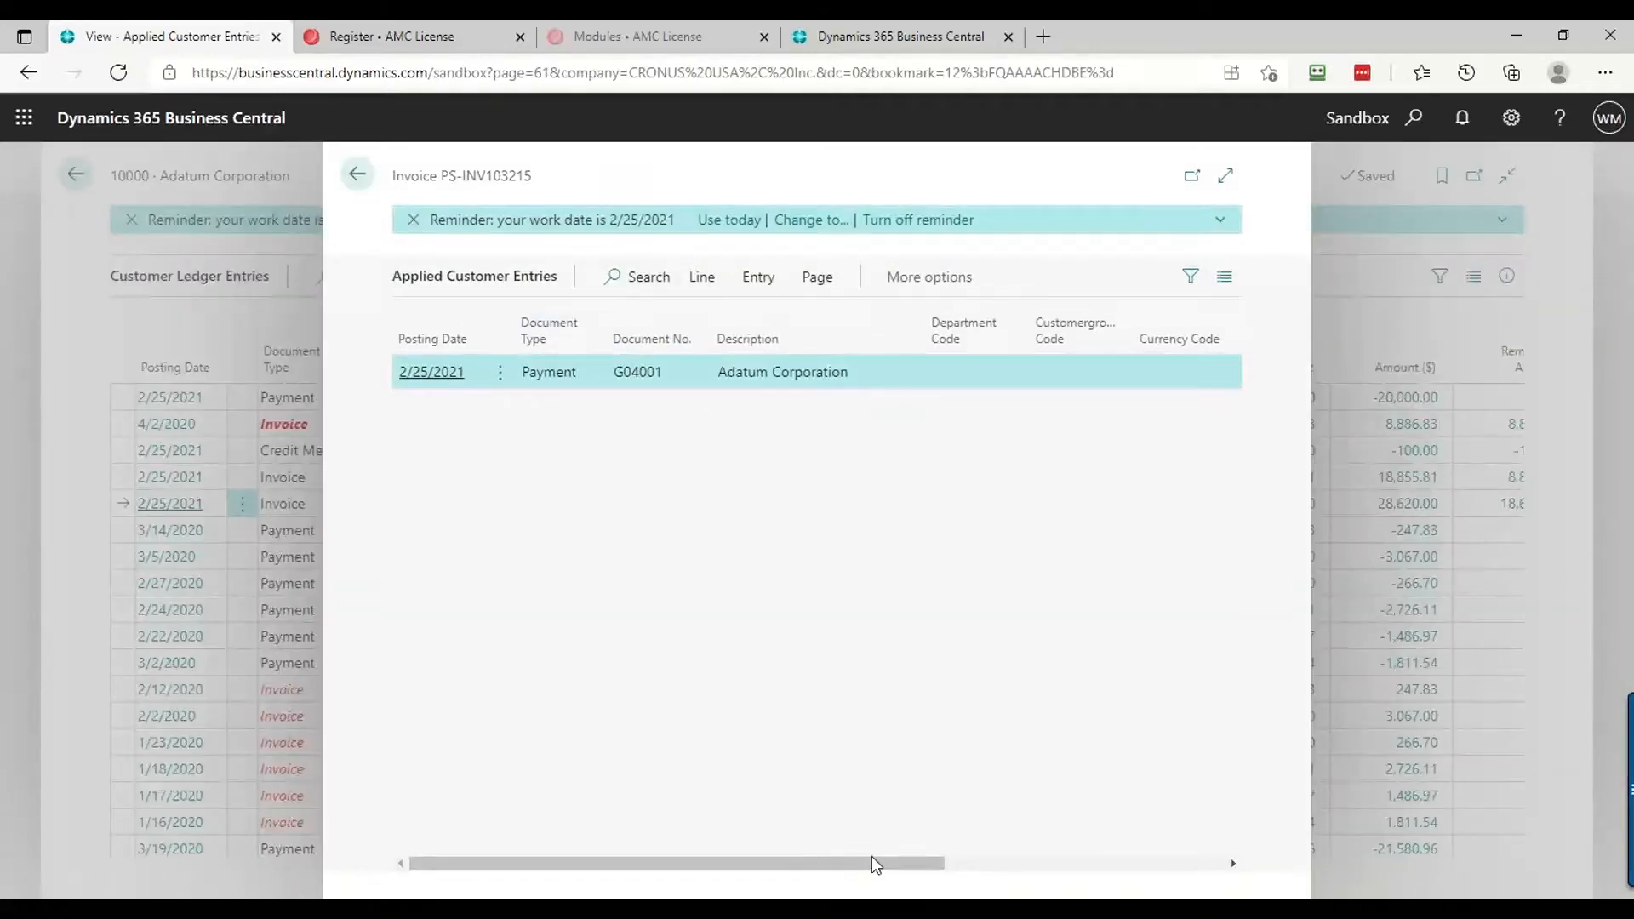
{"action": "left_click_drag", "start_coordinate": [876, 864], "coordinate": [725, 835]}
{"action": "key", "text": "Escape"}
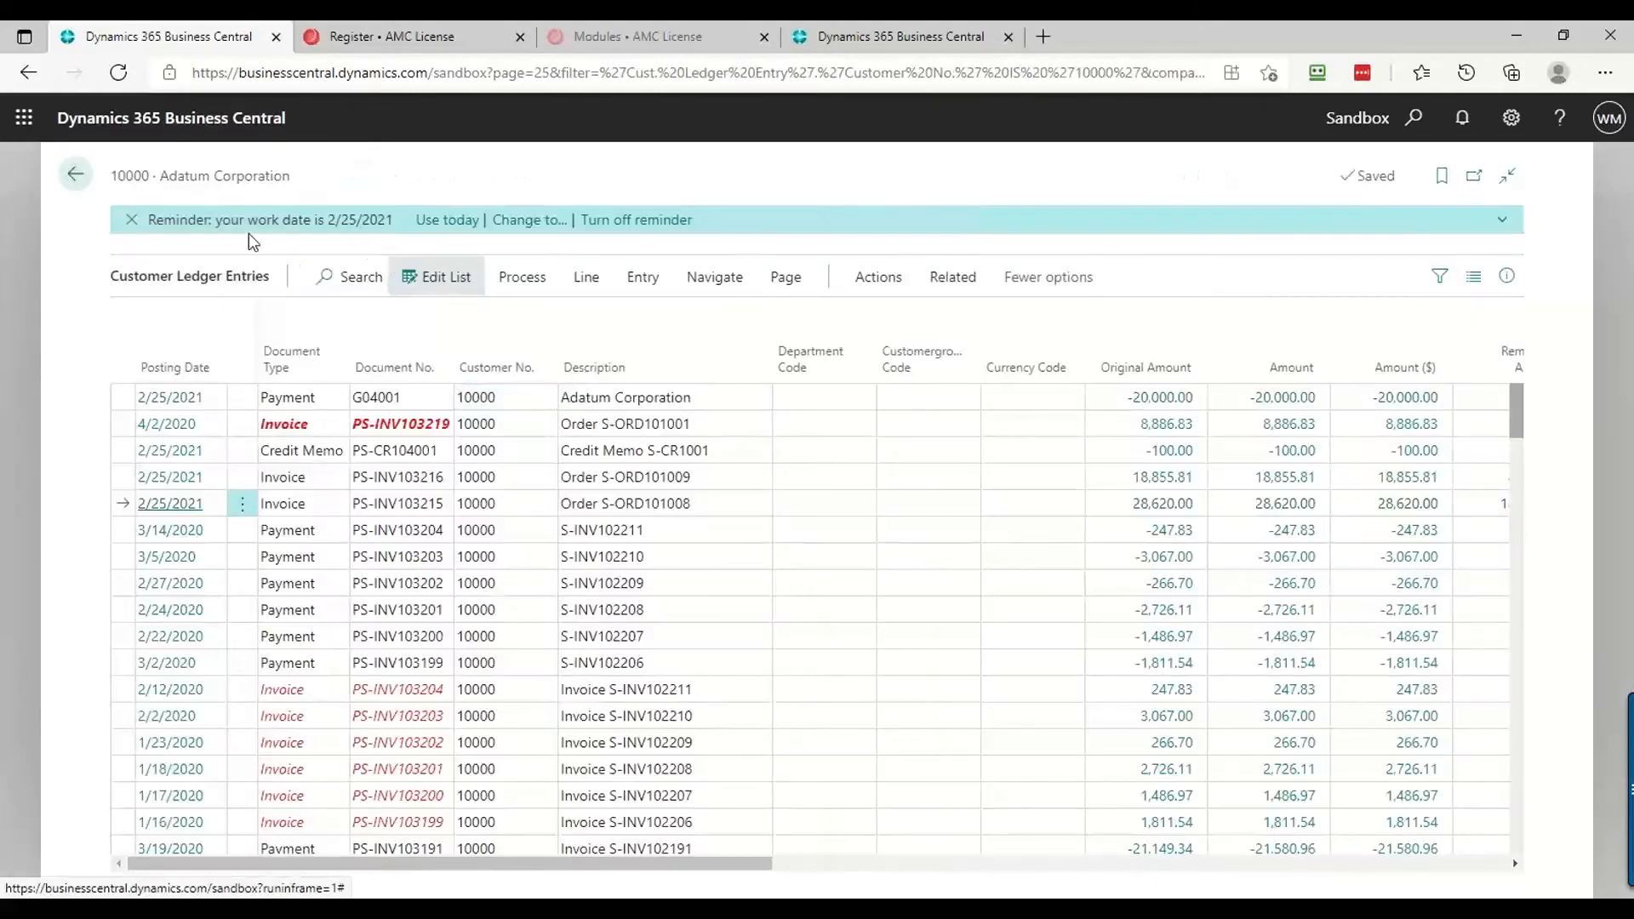
{"action": "left_click", "coordinate": [74, 177]}
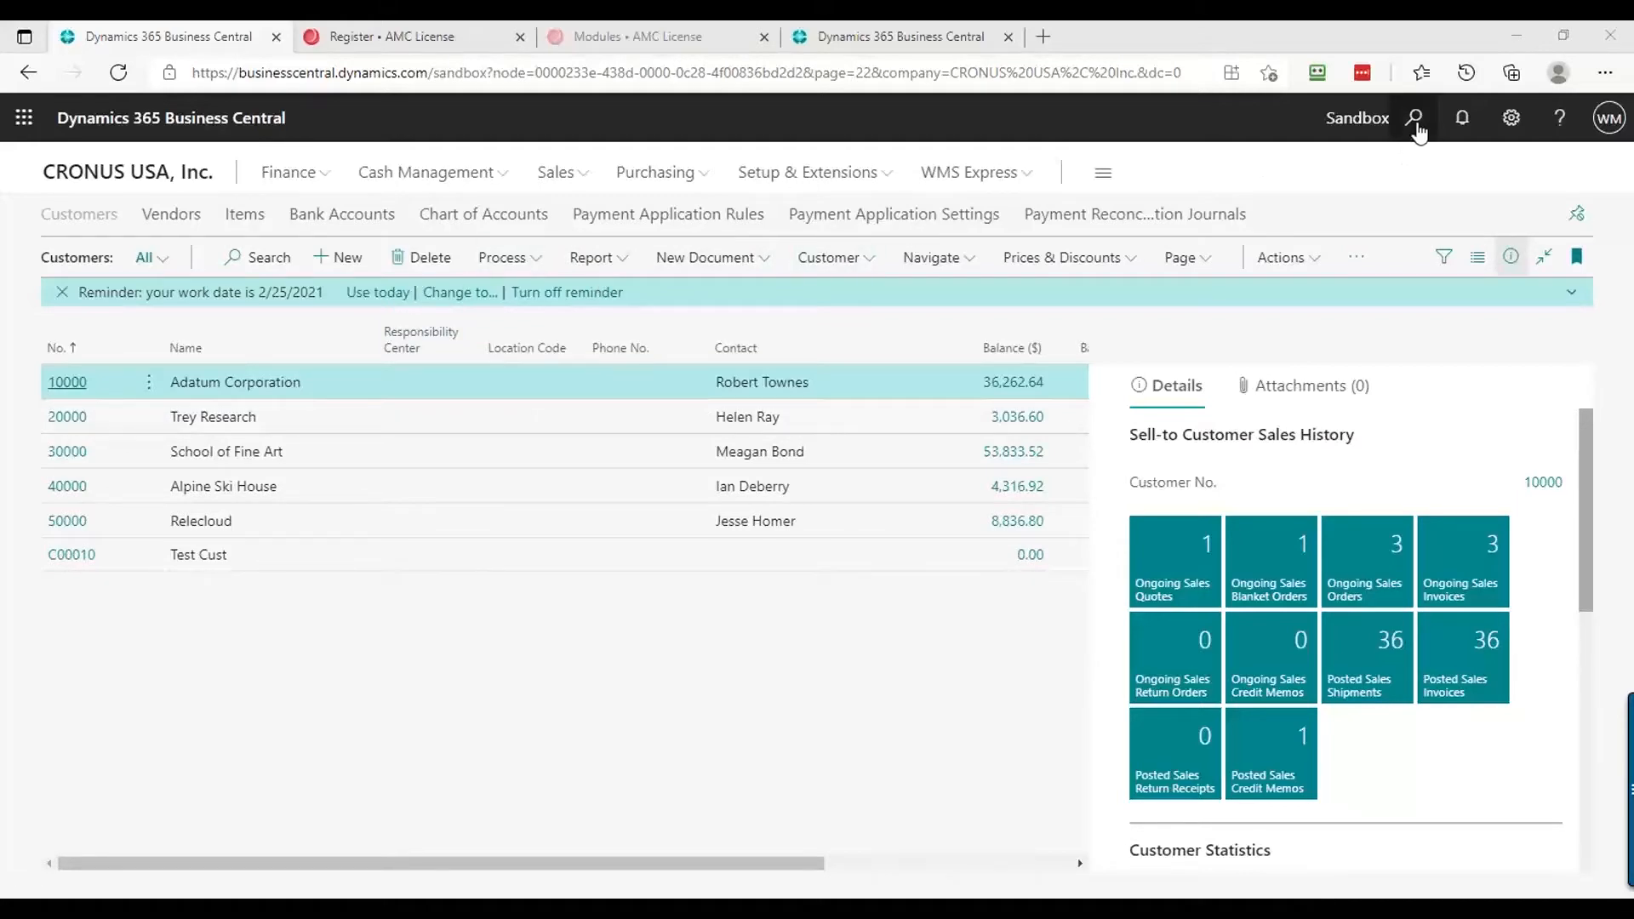
Search for the Register Customer Payments page, open it, and sort its lines by customer name
{"action": "left_click", "coordinate": [1416, 119]}
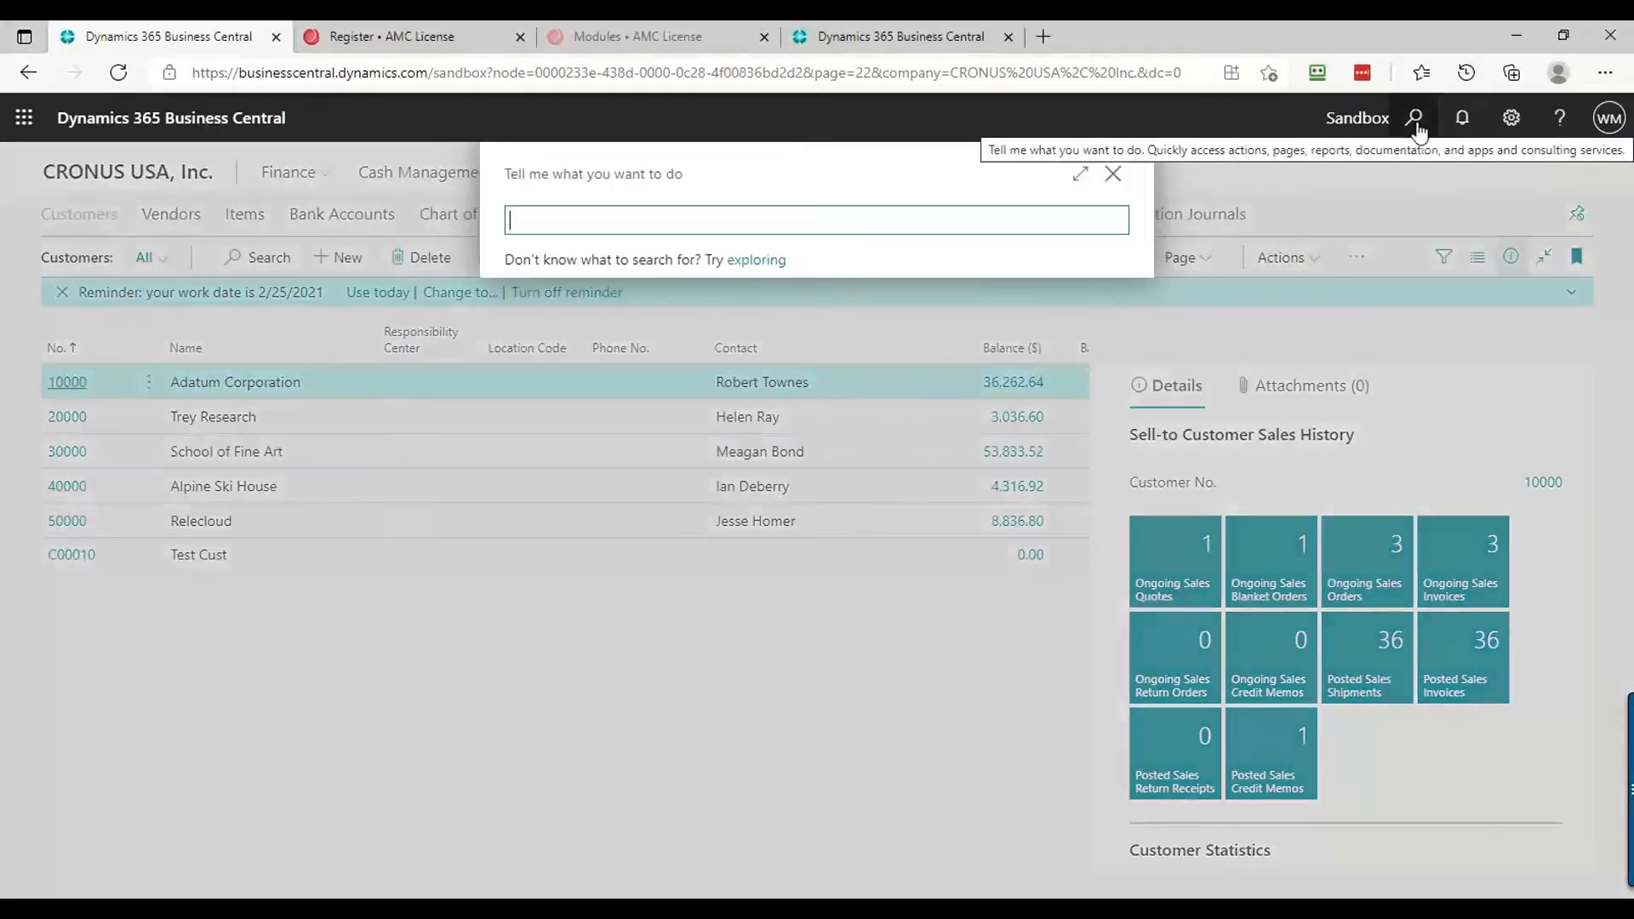
{"action": "type", "text": "register cust"}
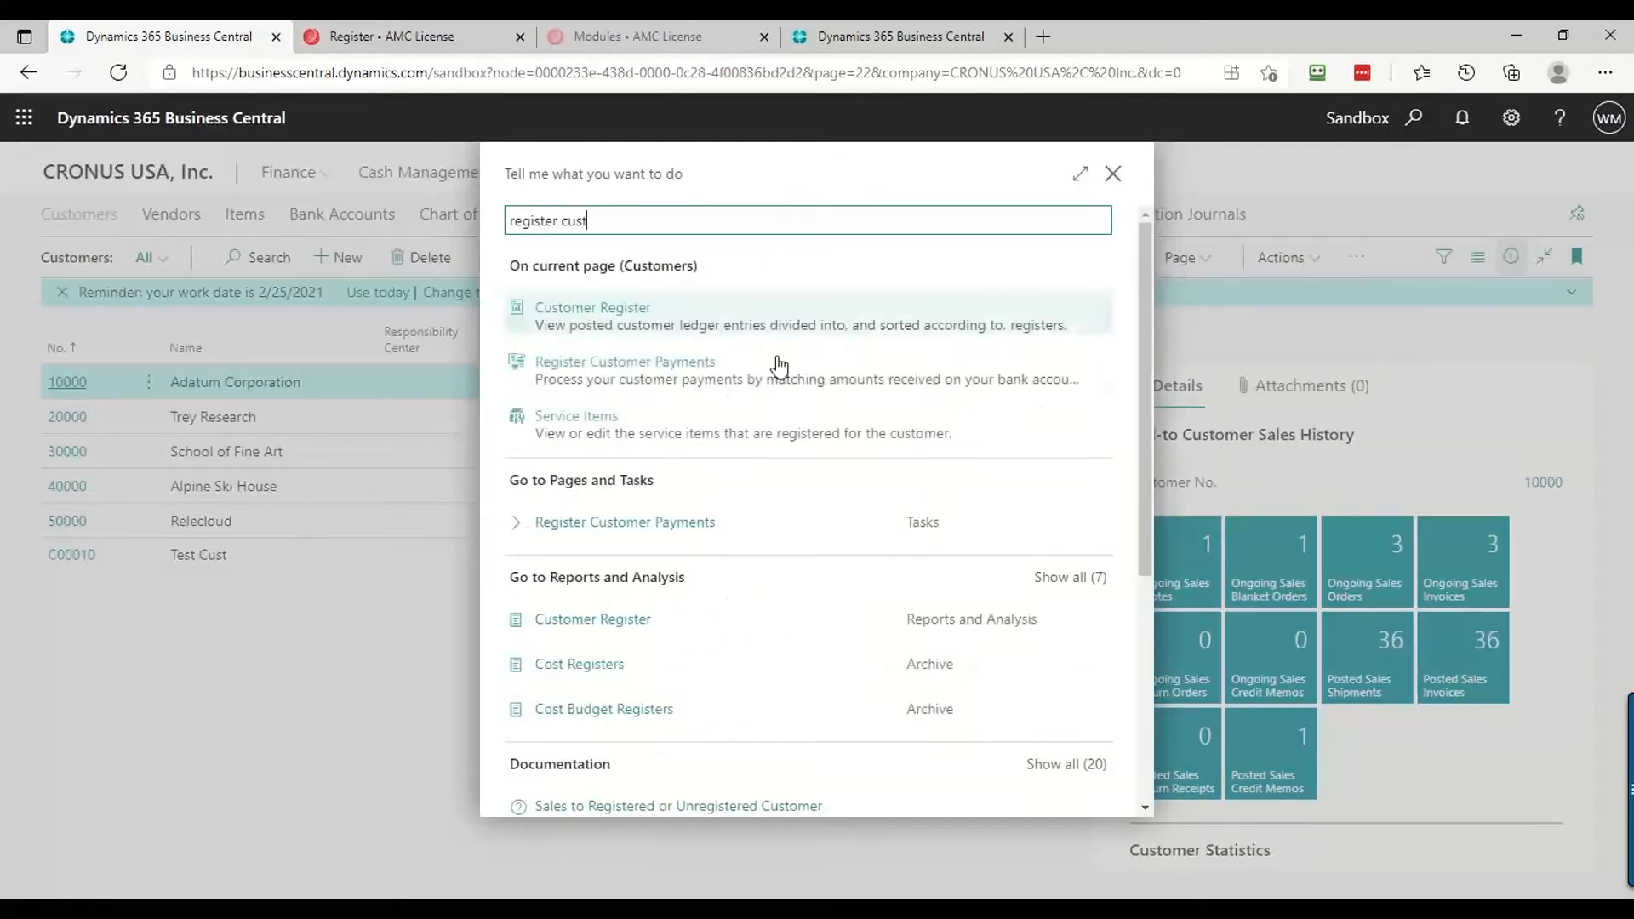
{"action": "left_click", "coordinate": [618, 527]}
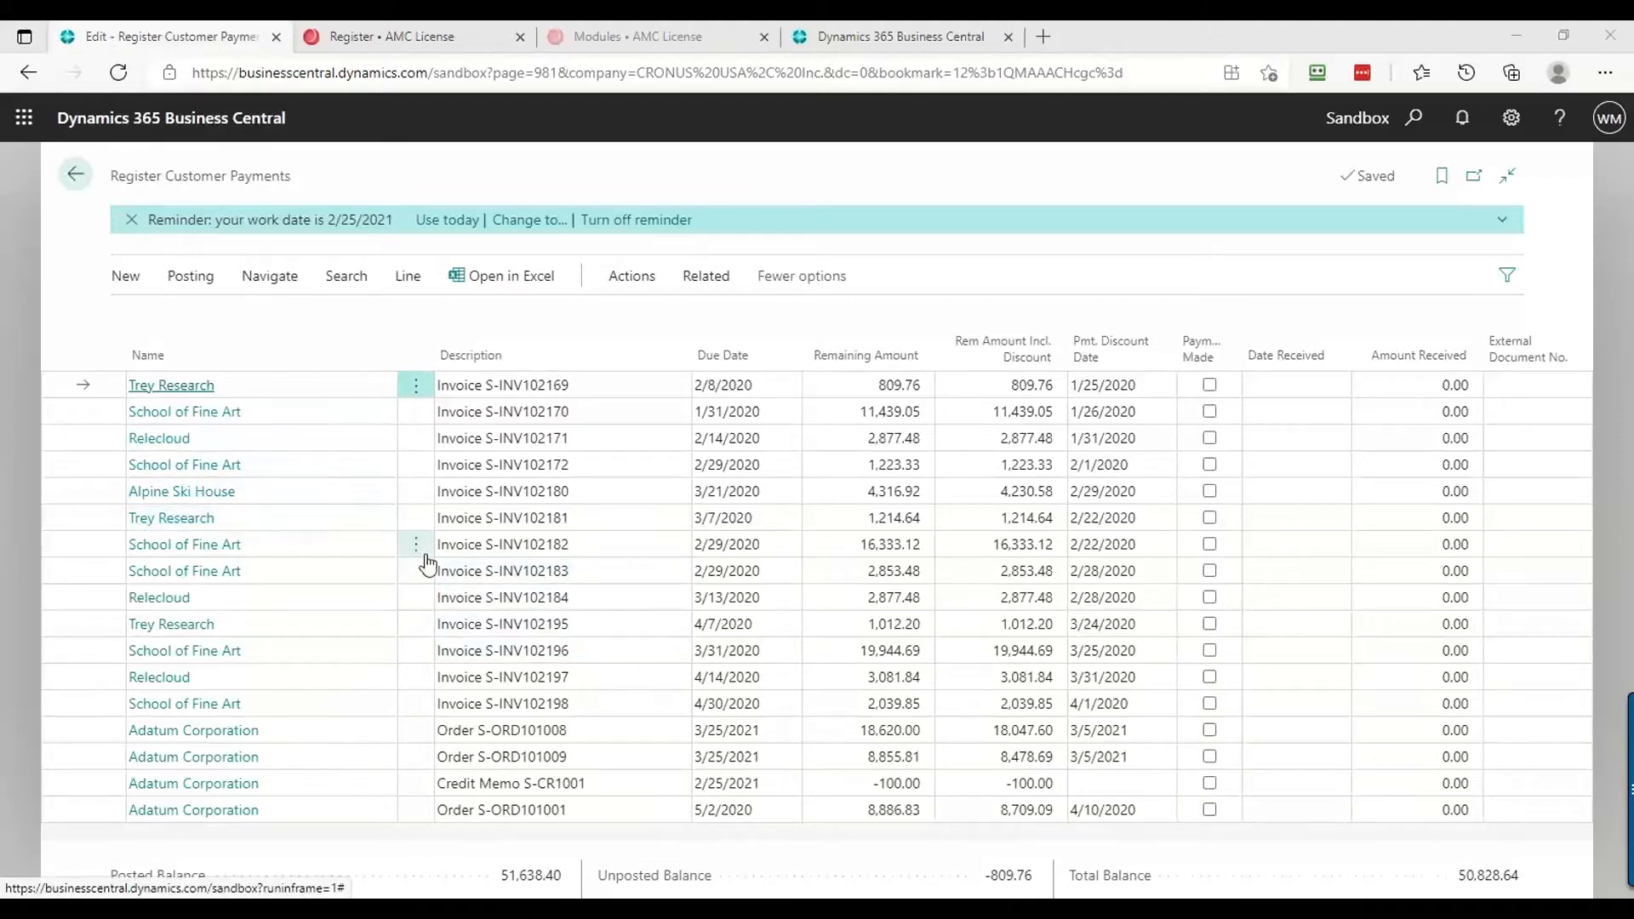
{"action": "left_click", "coordinate": [162, 355]}
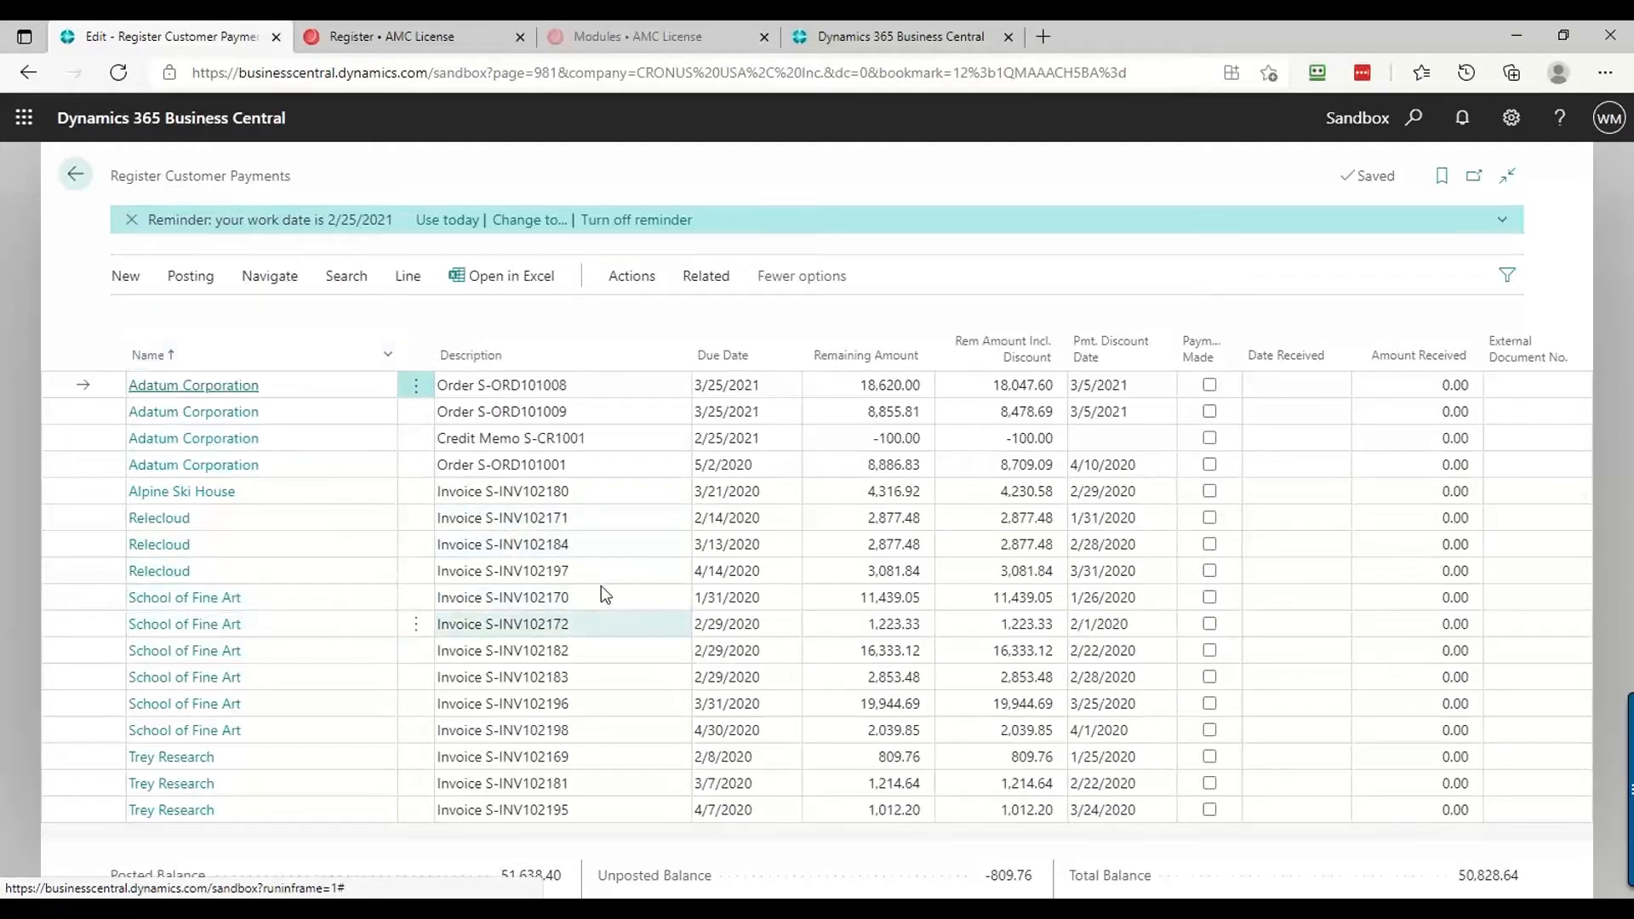
Mark payments as made for Relecloud invoices S-INV102171 and S-INV102184 and School of Fine Art invoices S-INV102170 and S-INV102172
{"action": "left_click", "coordinate": [577, 521]}
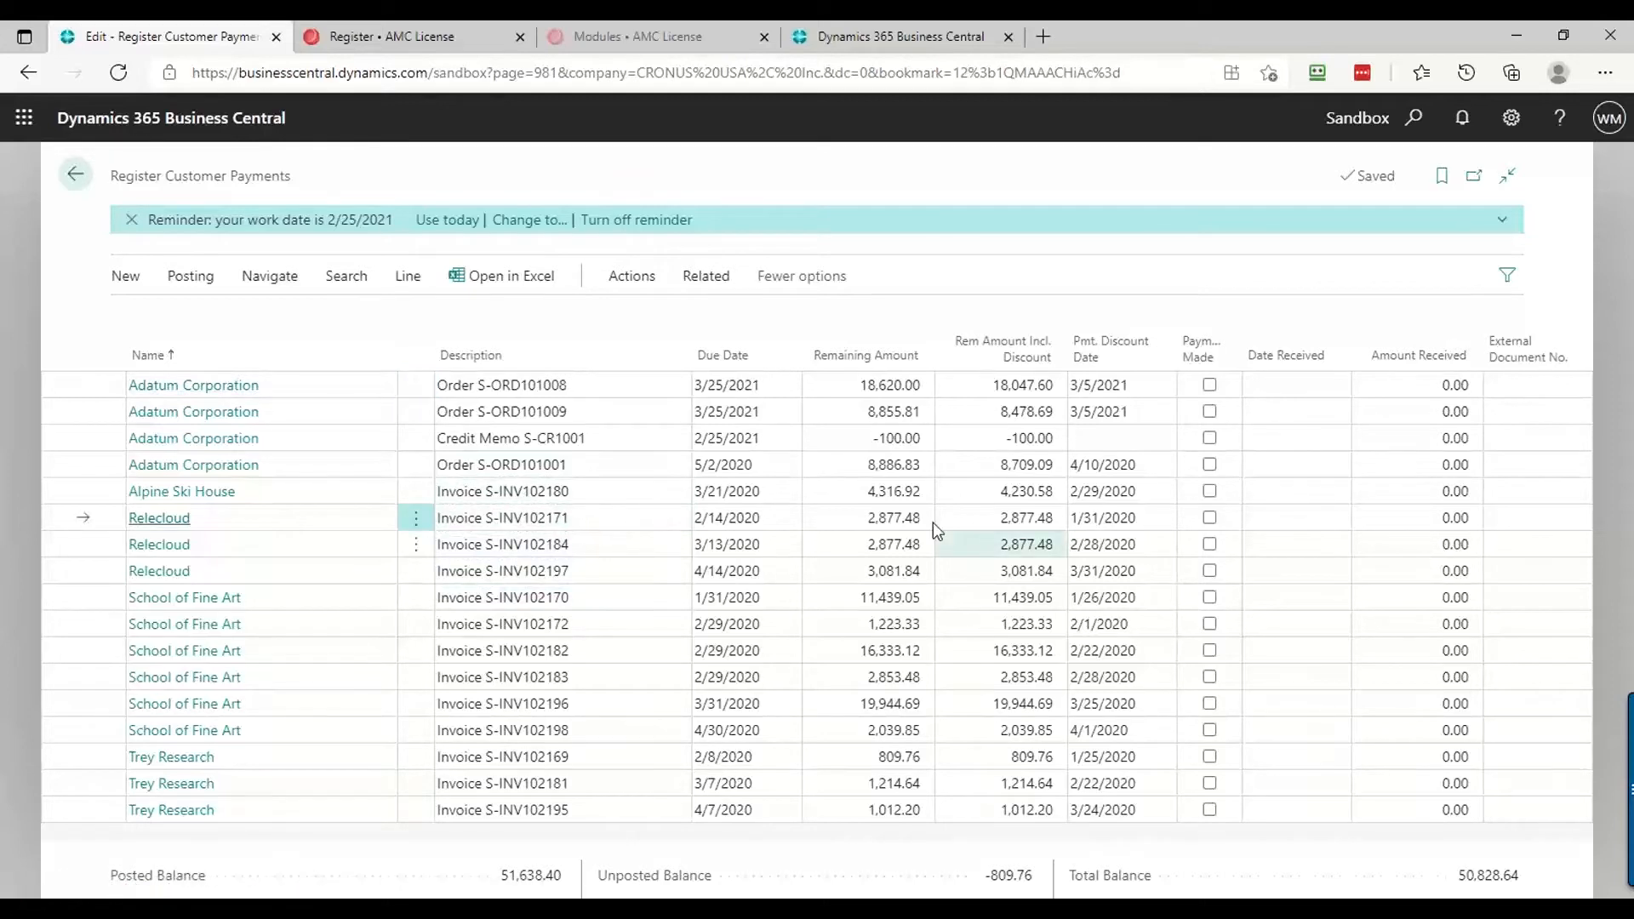
{"action": "left_click", "coordinate": [1210, 518]}
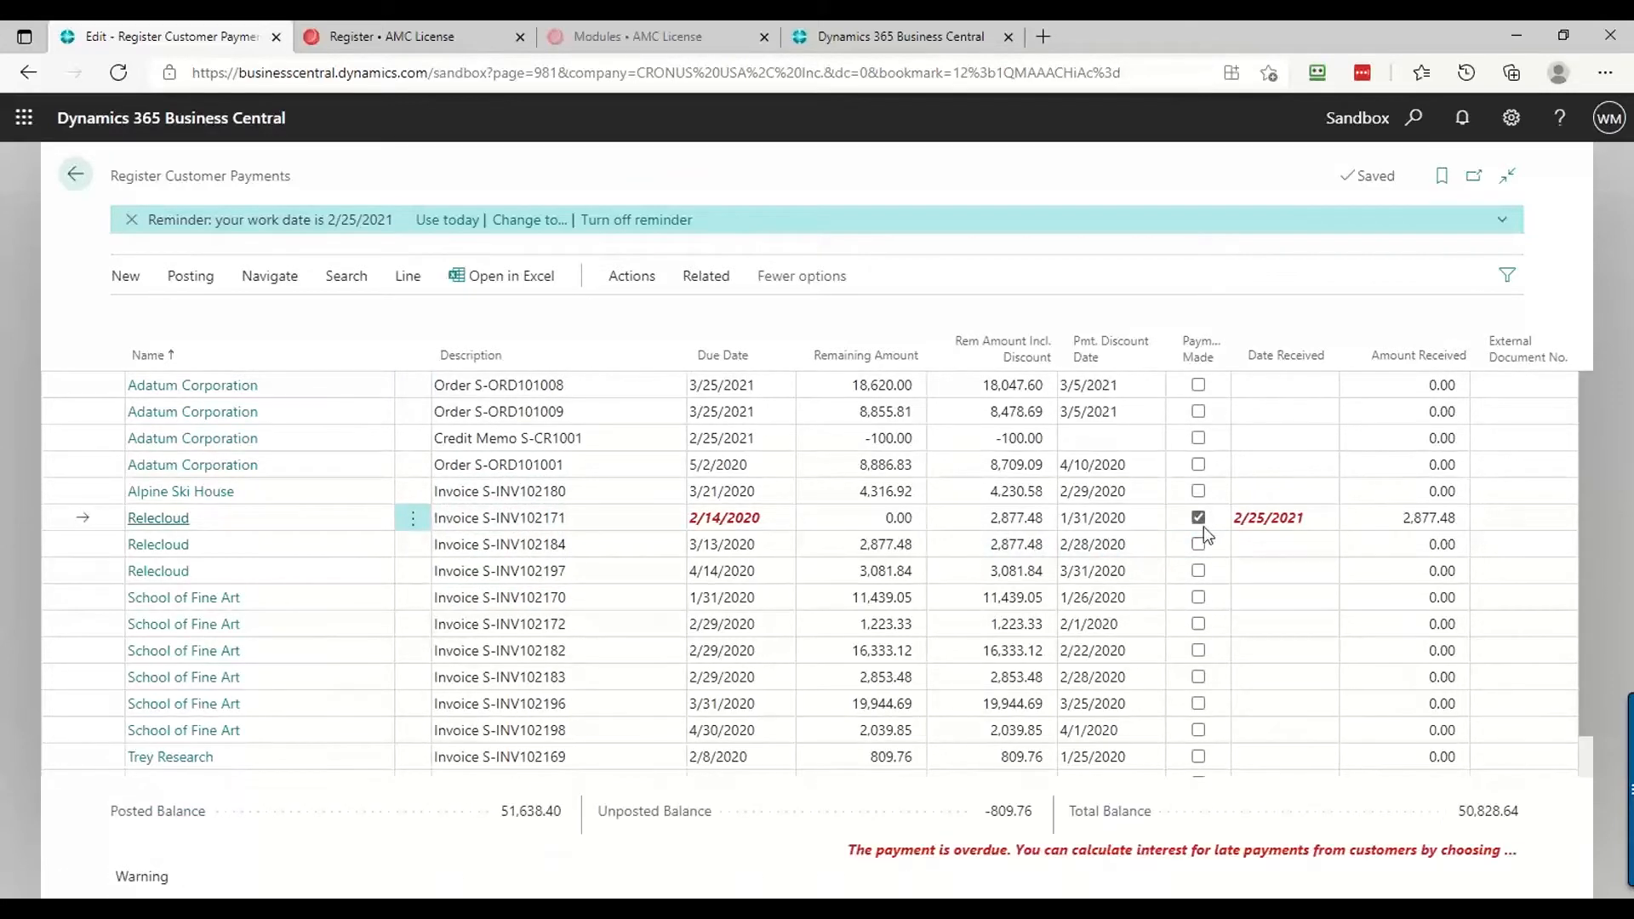
{"action": "left_click", "coordinate": [1199, 546]}
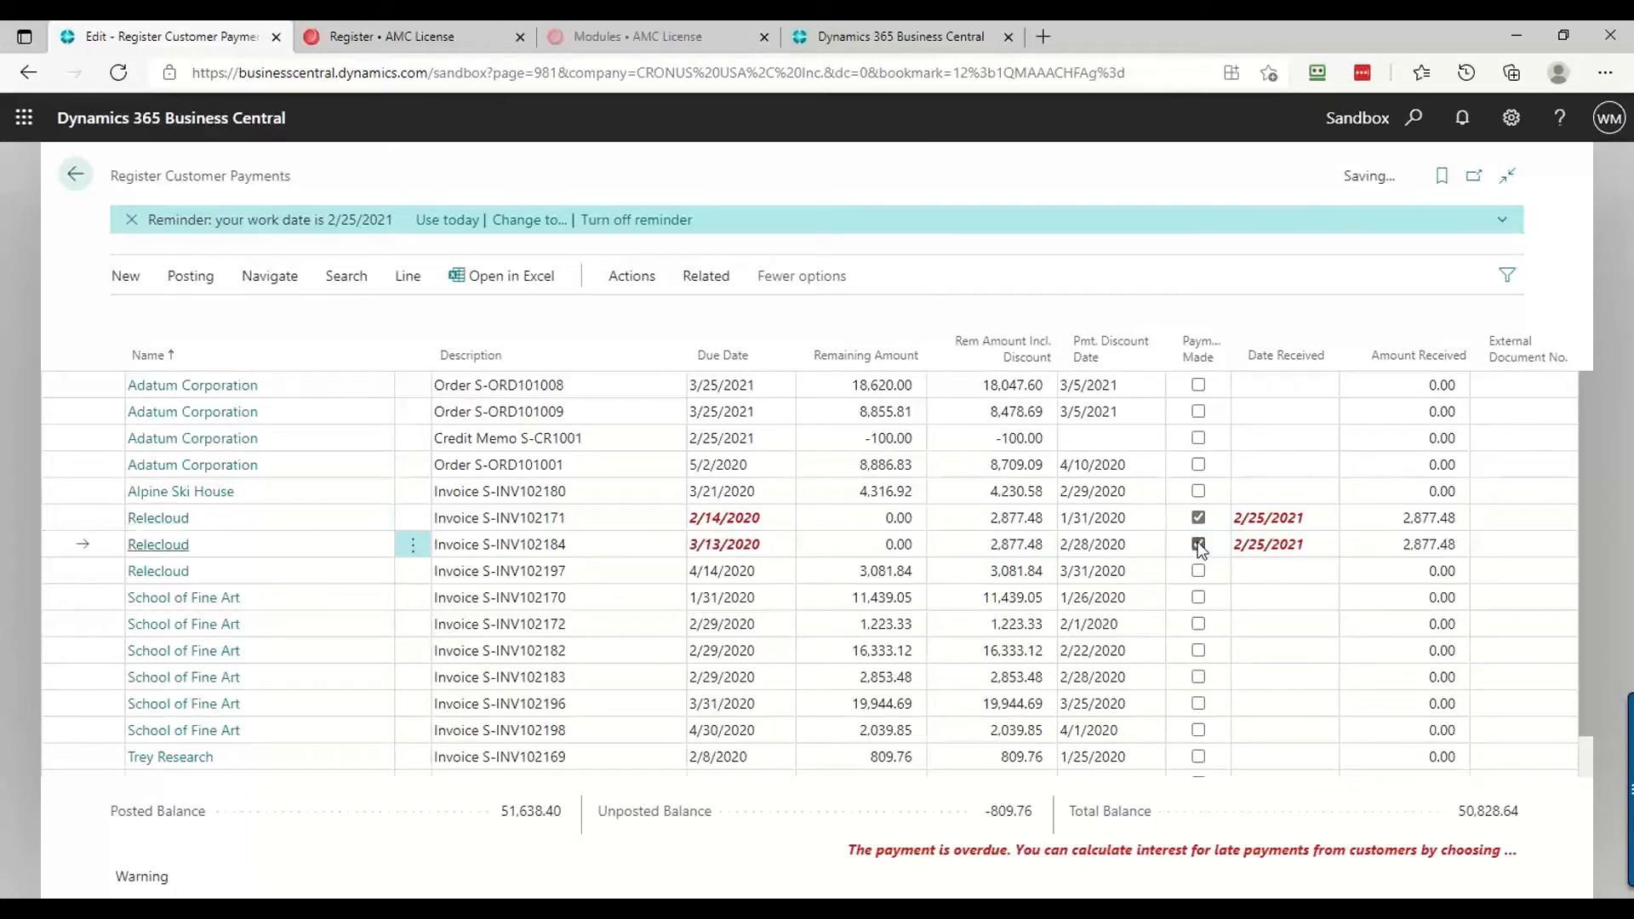
{"action": "left_click", "coordinate": [1199, 597]}
{"action": "left_click", "coordinate": [1198, 622]}
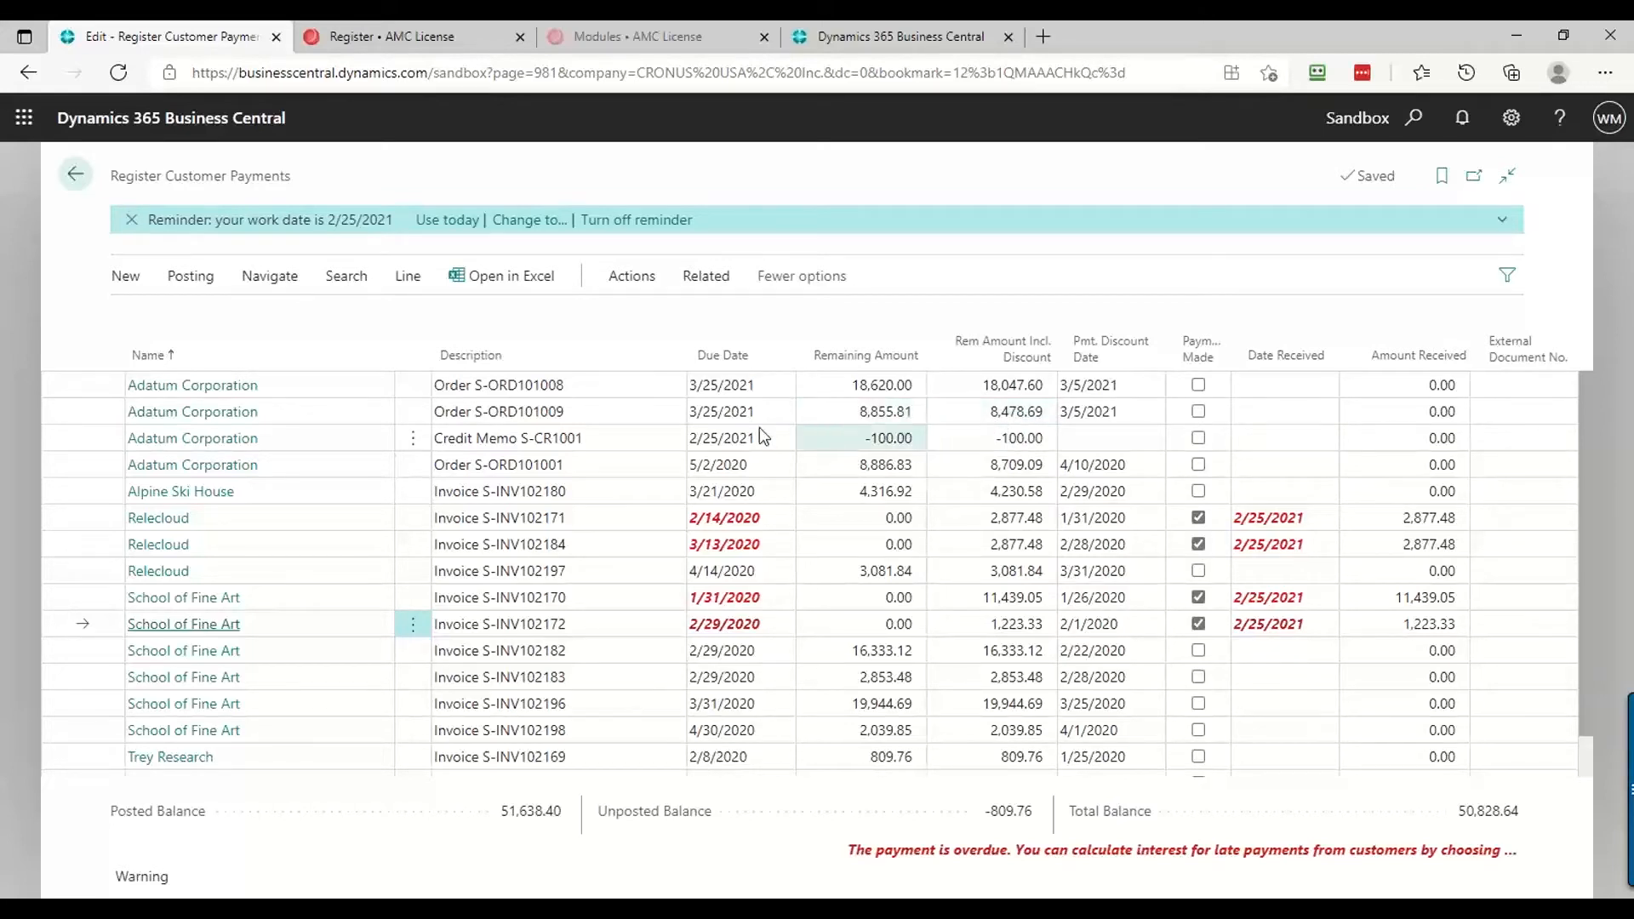
Try marking orders S-ORD101009 and S-ORD101001 as paid to compare how the payment discount is handled, clearing each mark
{"action": "left_click", "coordinate": [556, 418]}
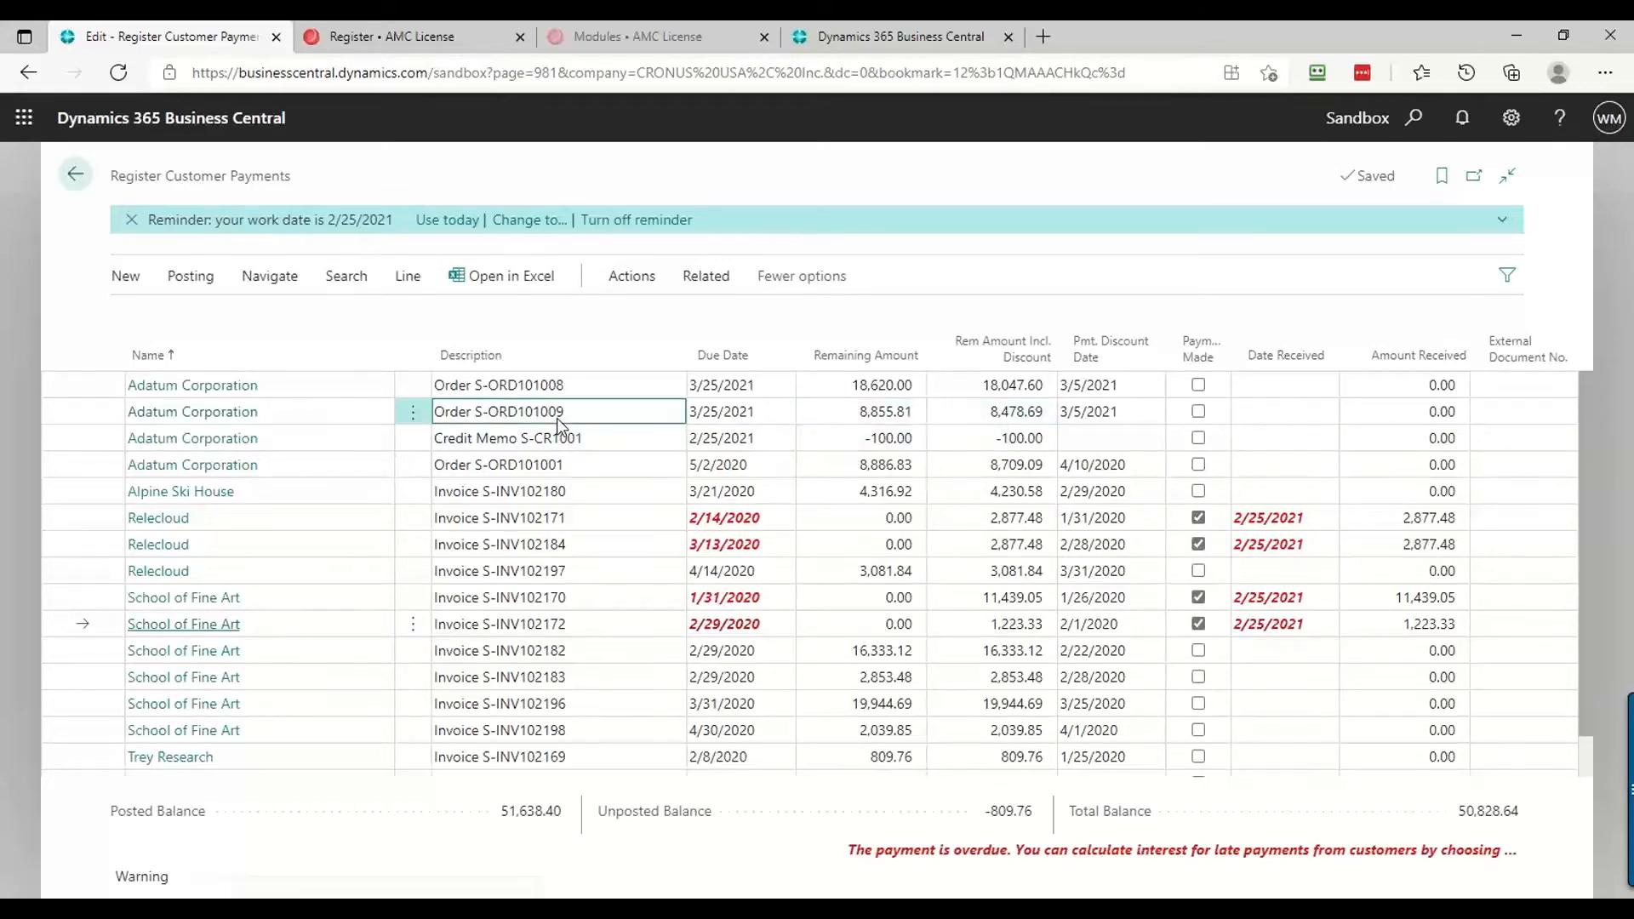
{"action": "left_click", "coordinate": [841, 415]}
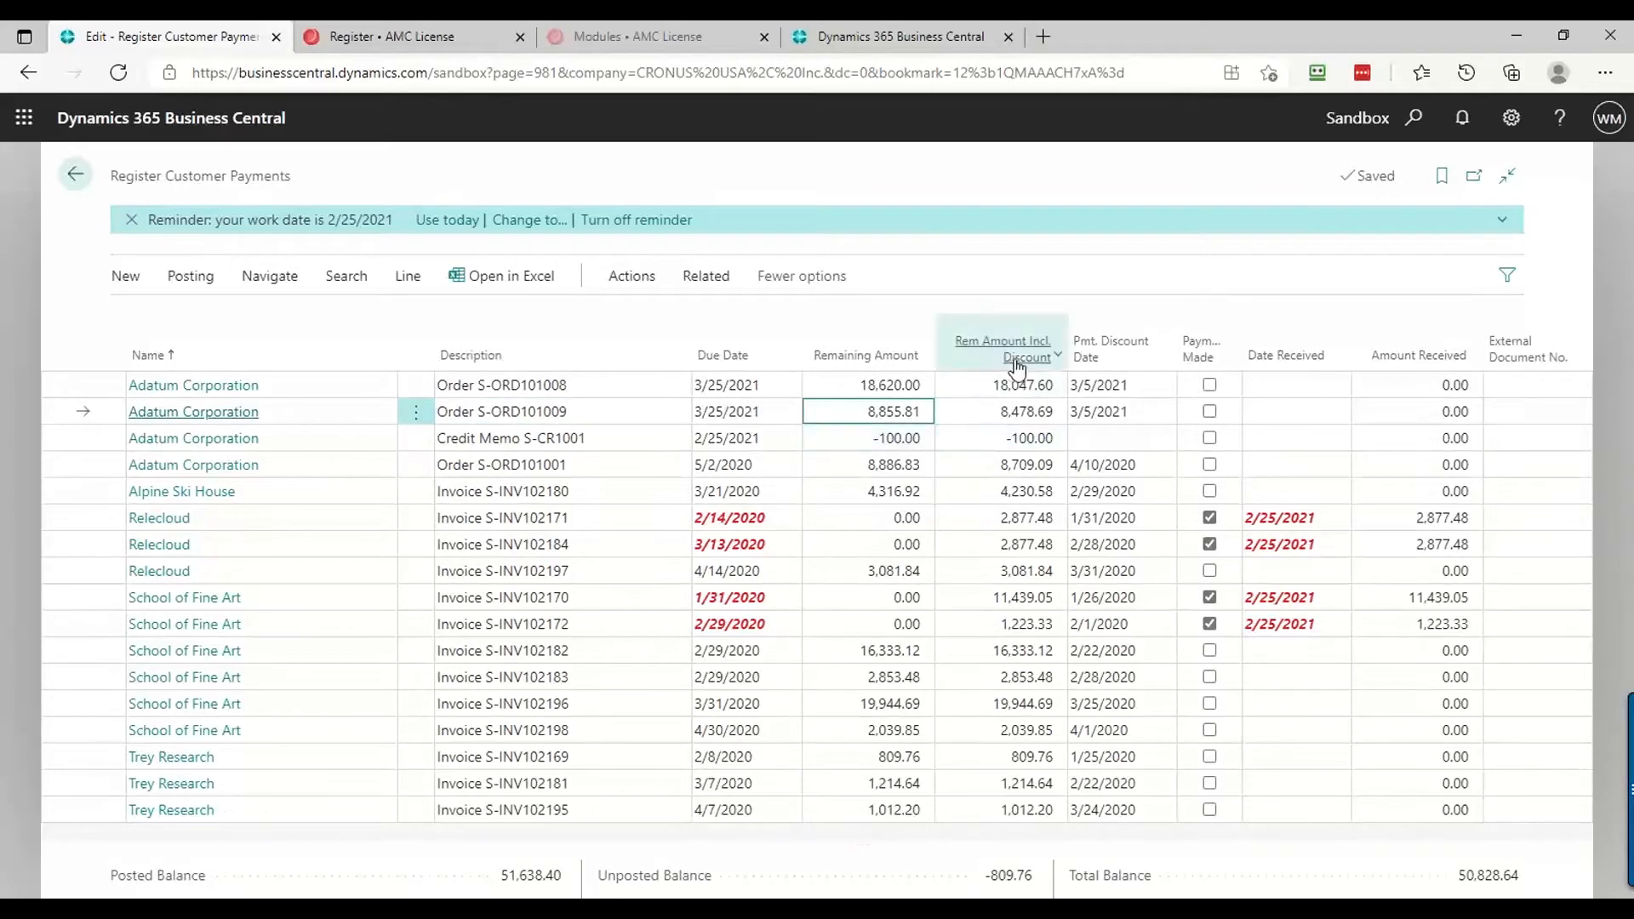
{"action": "left_click", "coordinate": [987, 415]}
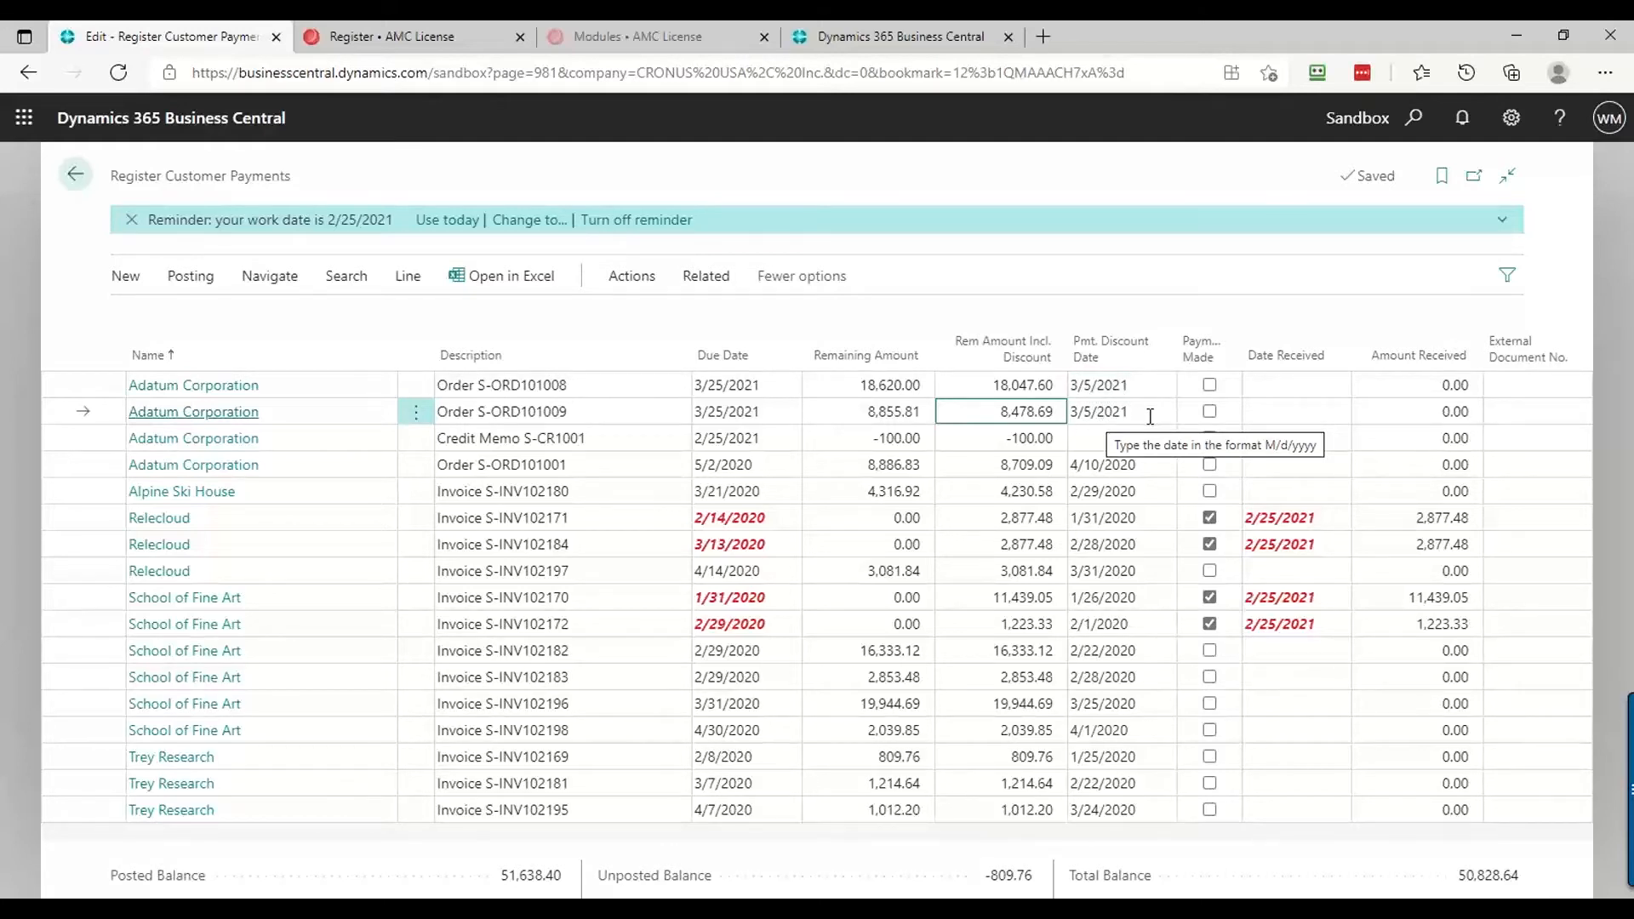
{"action": "left_click", "coordinate": [1209, 413]}
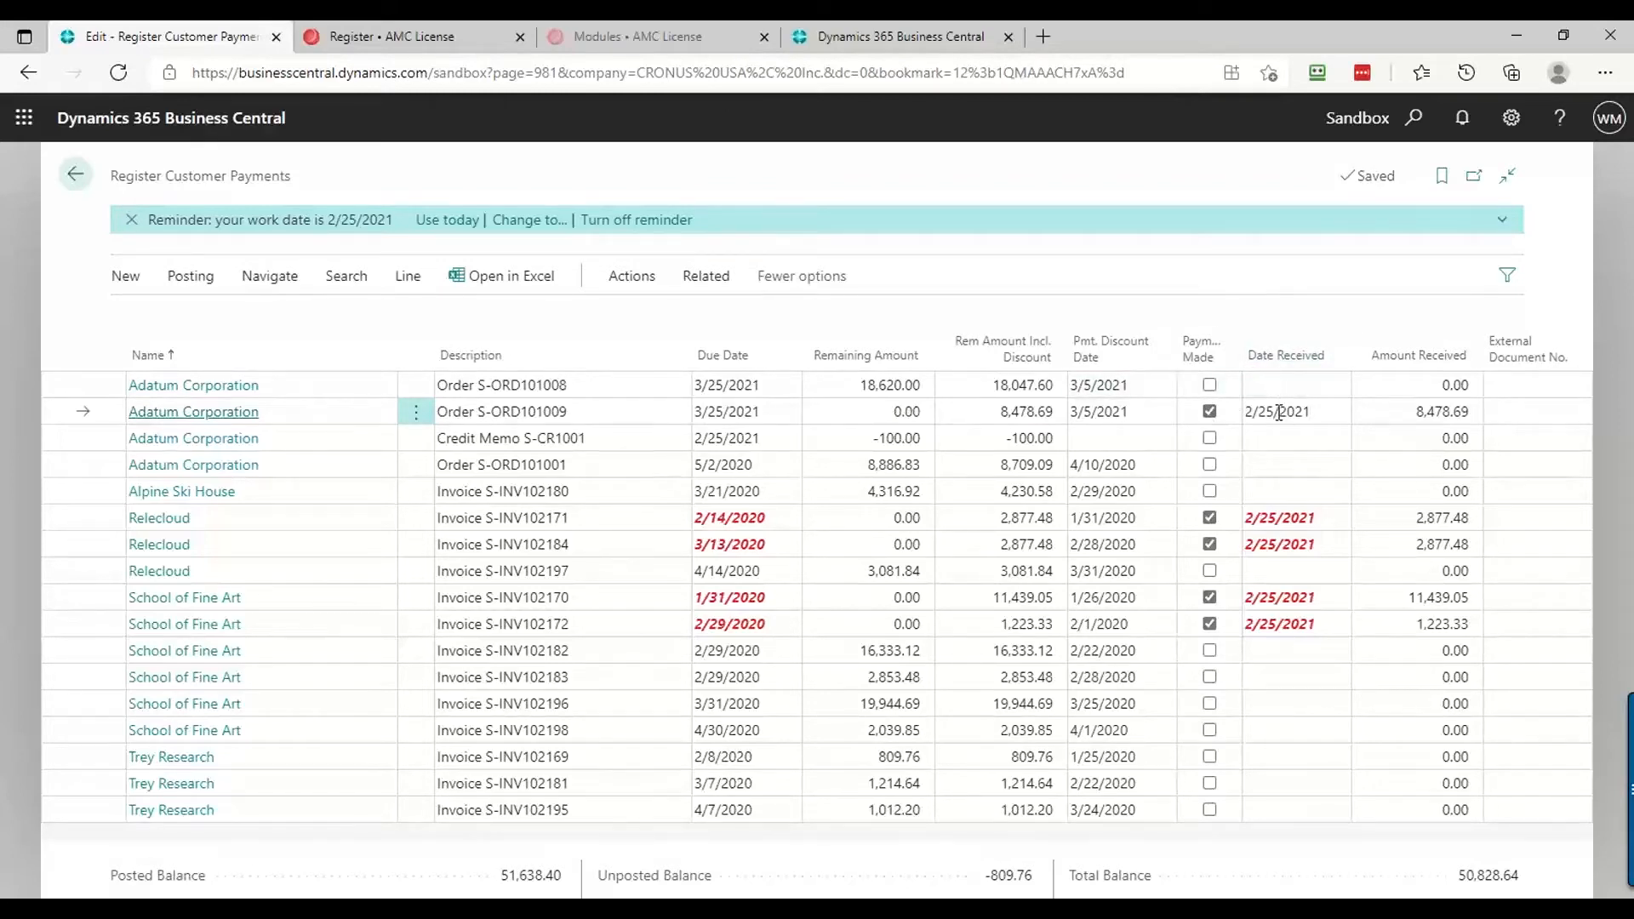
{"action": "left_click", "coordinate": [1209, 412]}
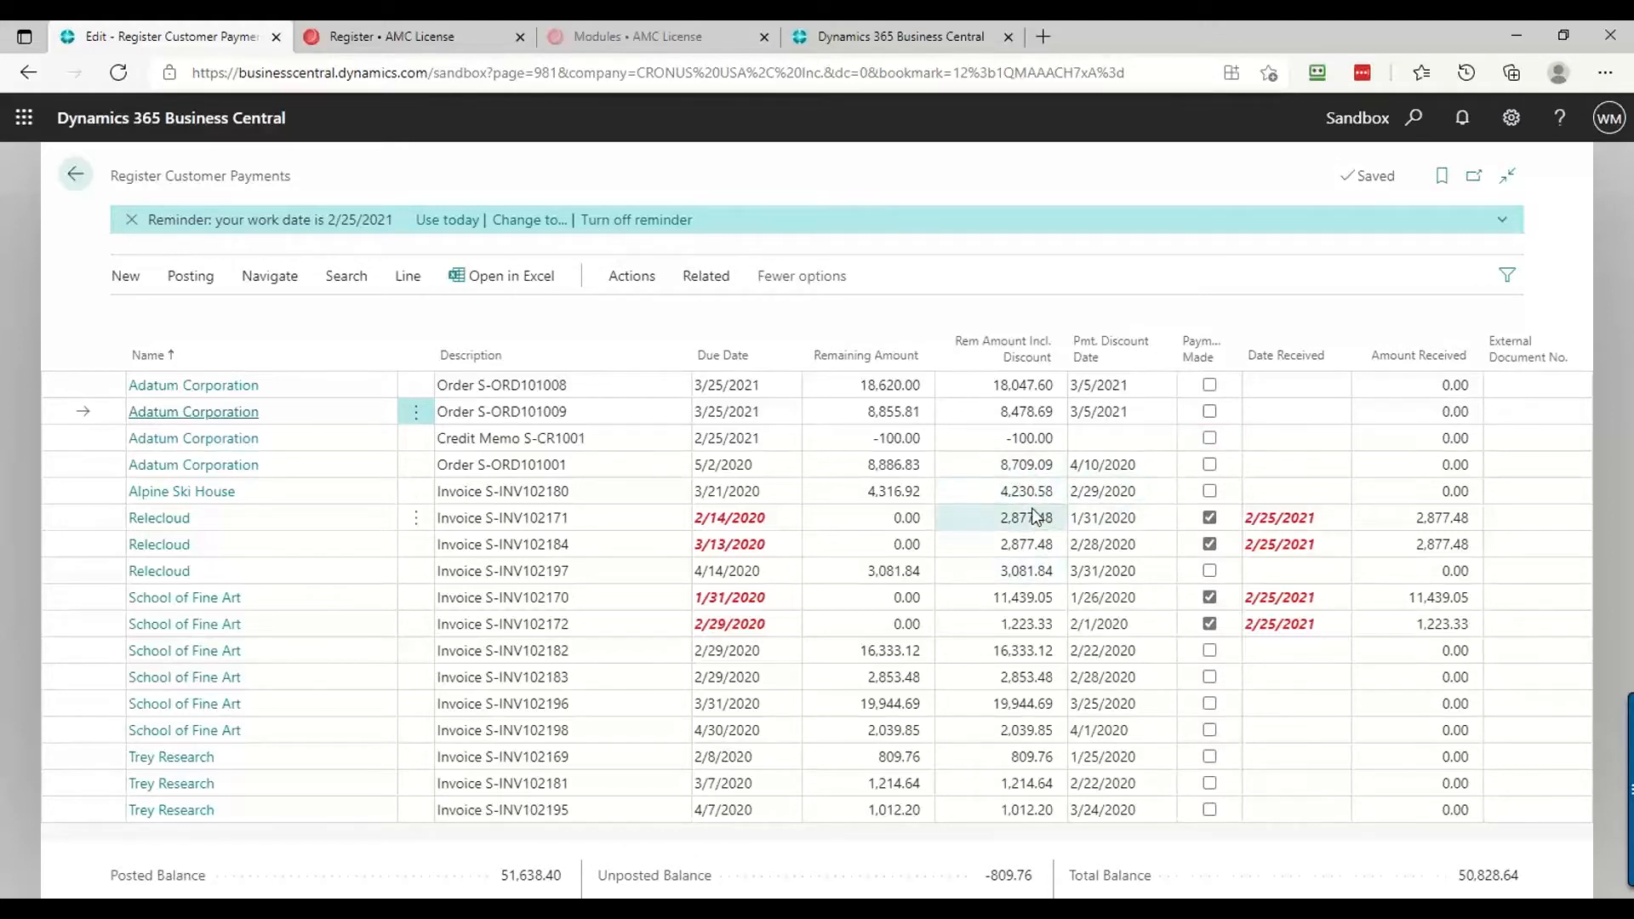
{"action": "left_click", "coordinate": [1211, 465]}
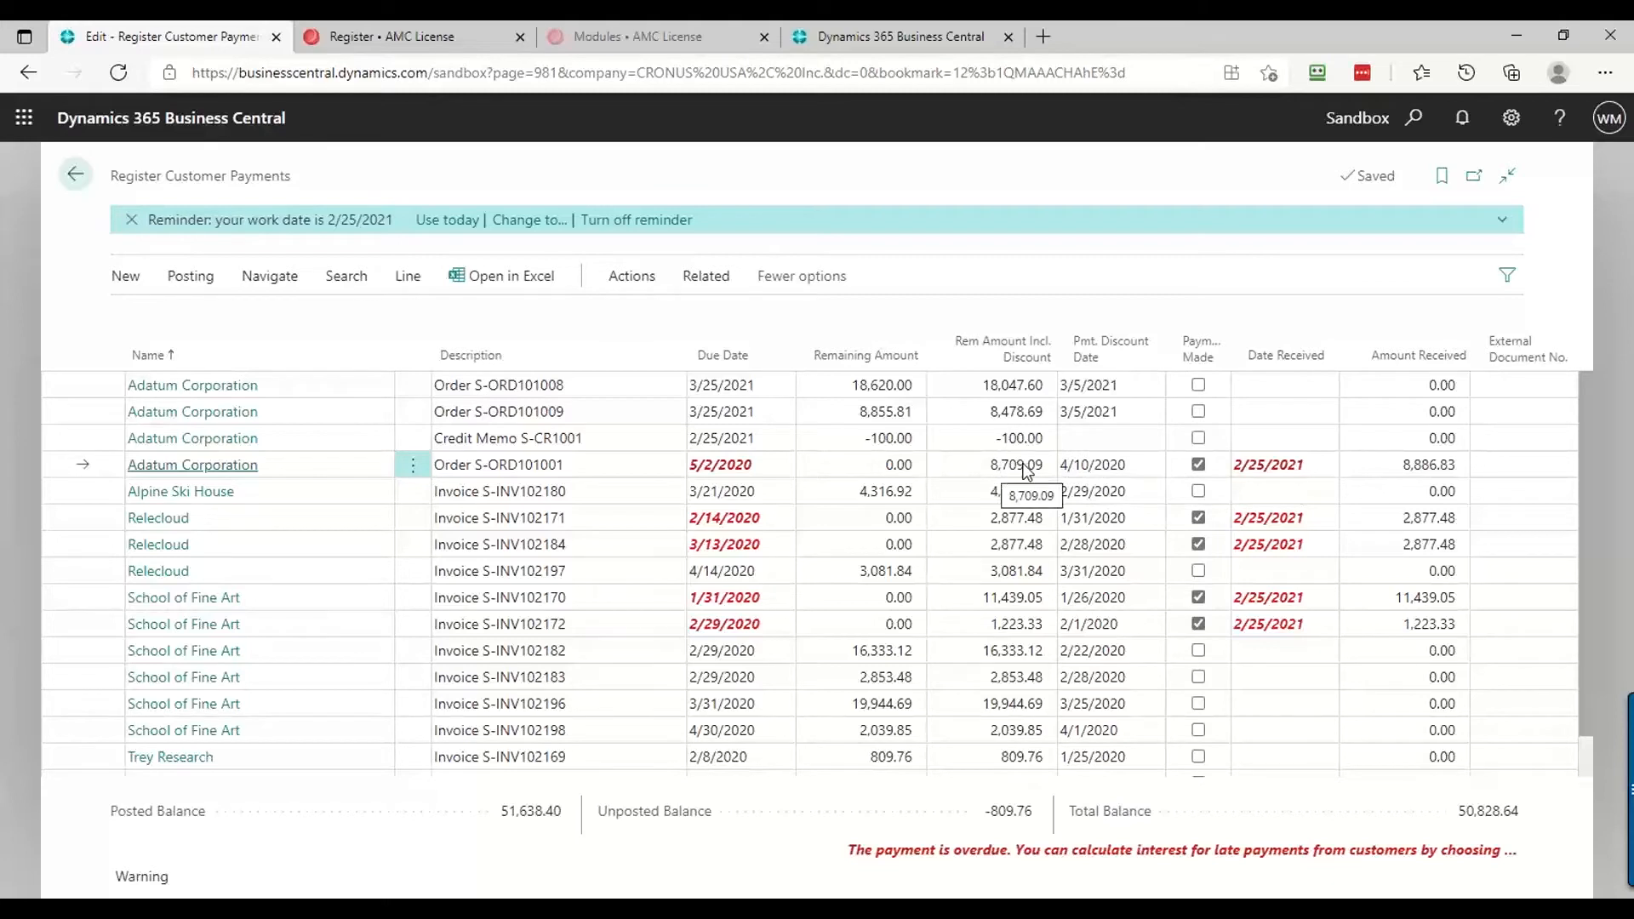
{"action": "left_click", "coordinate": [1200, 465]}
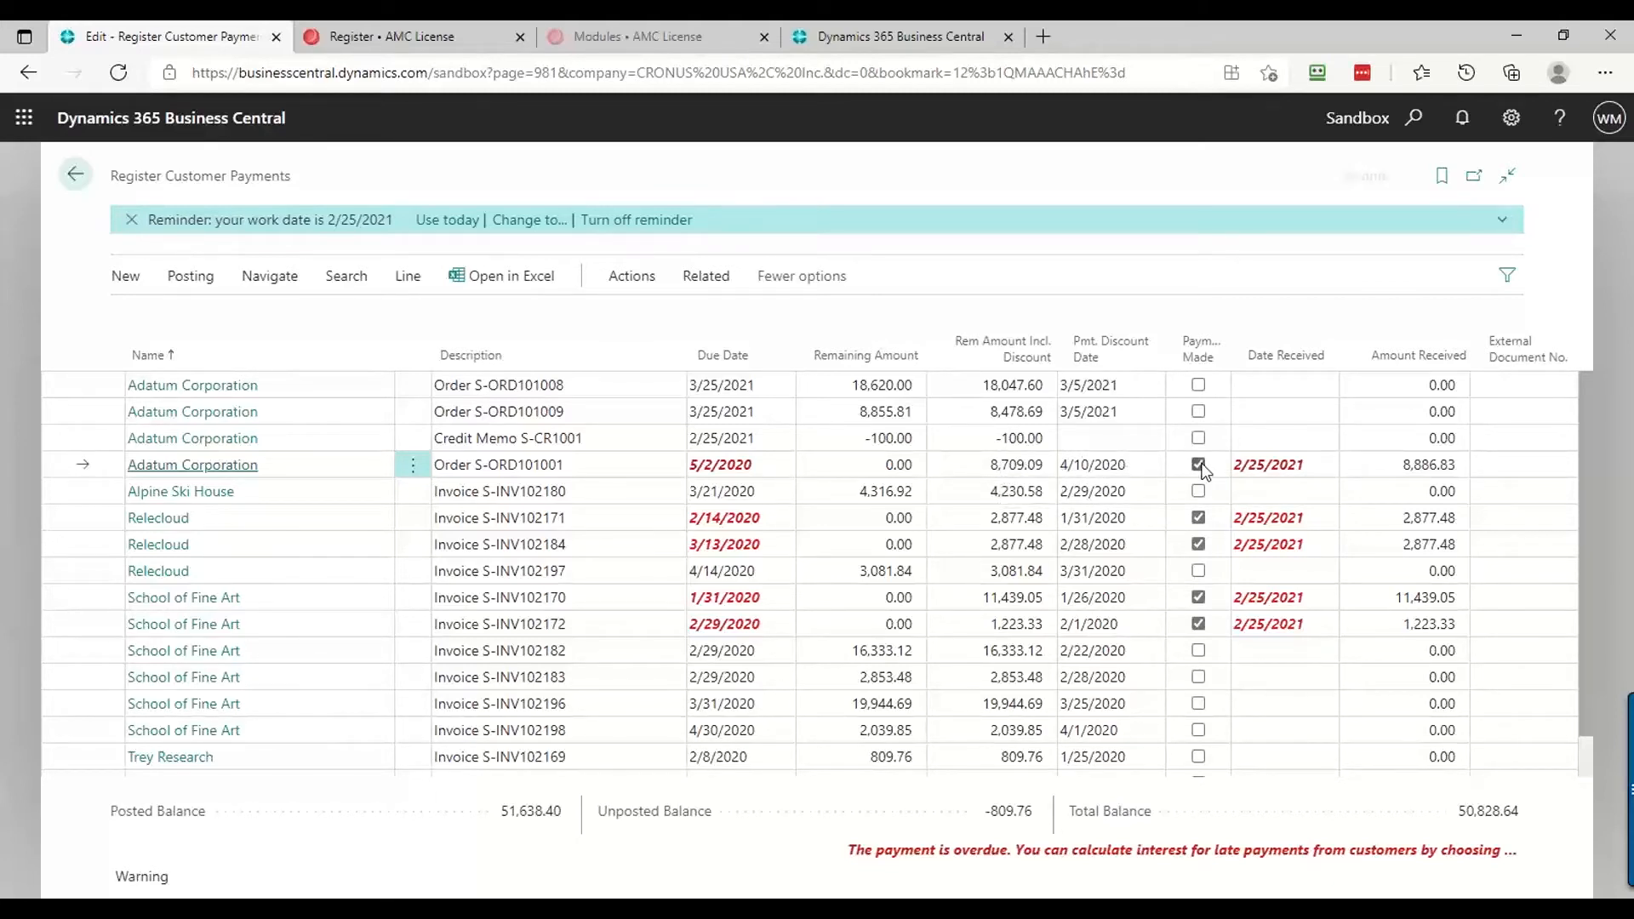
Set the payment discount date of Adatum Corporation's order S-ORD101001 to today's date and mark its payment as made
{"action": "left_click", "coordinate": [1155, 473]}
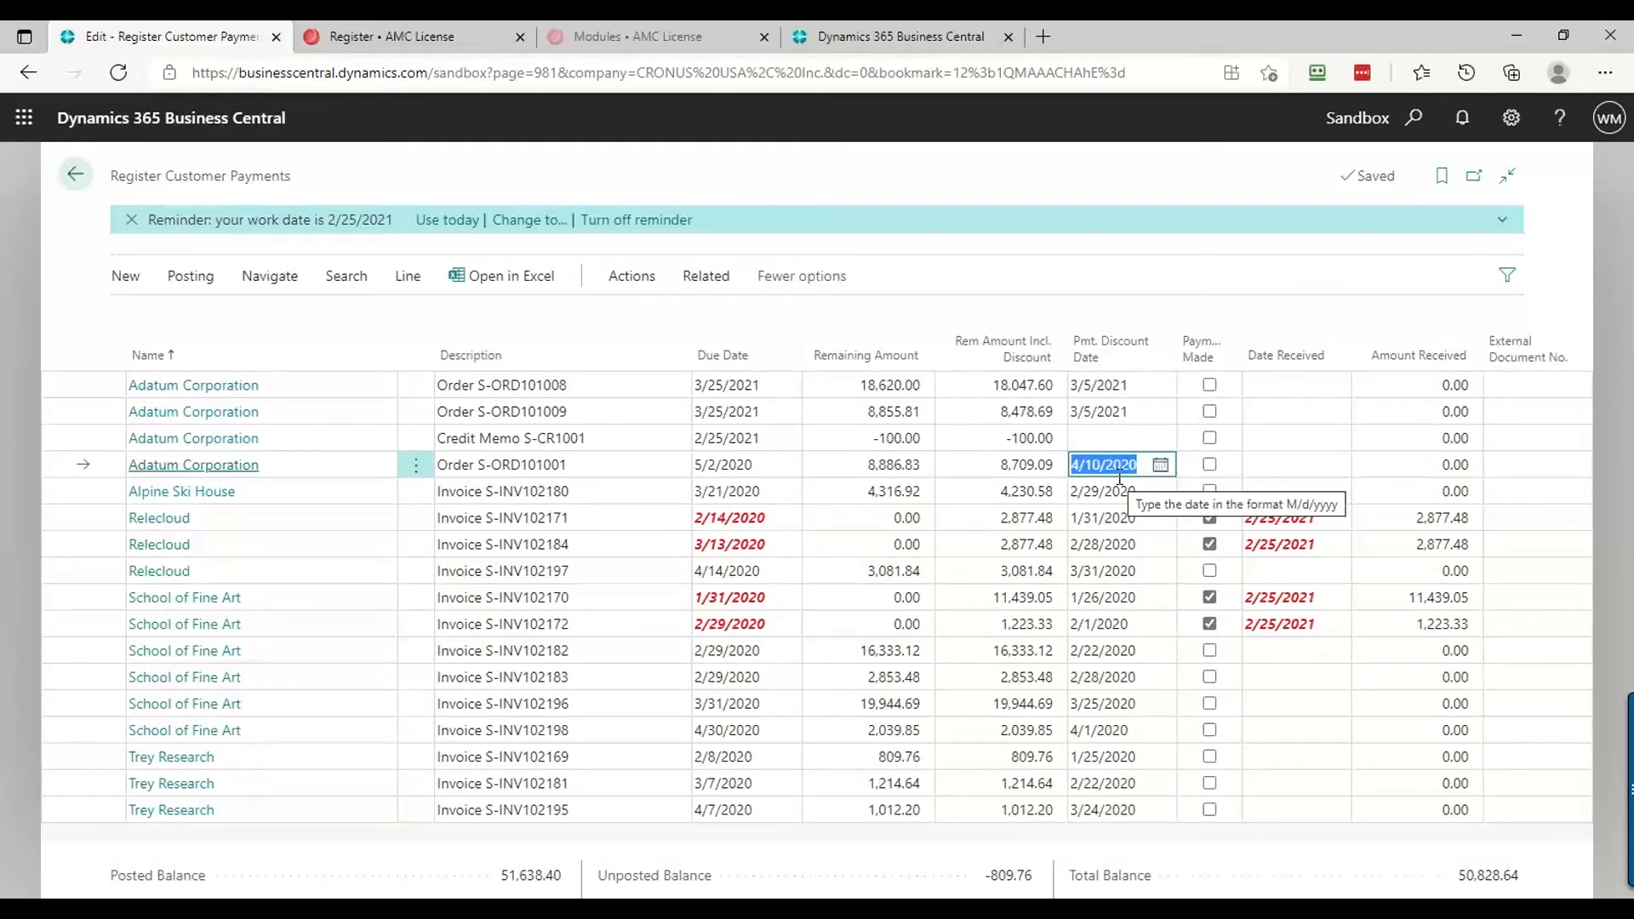
{"action": "type", "text": "t"}
{"action": "key", "text": "Tab"}
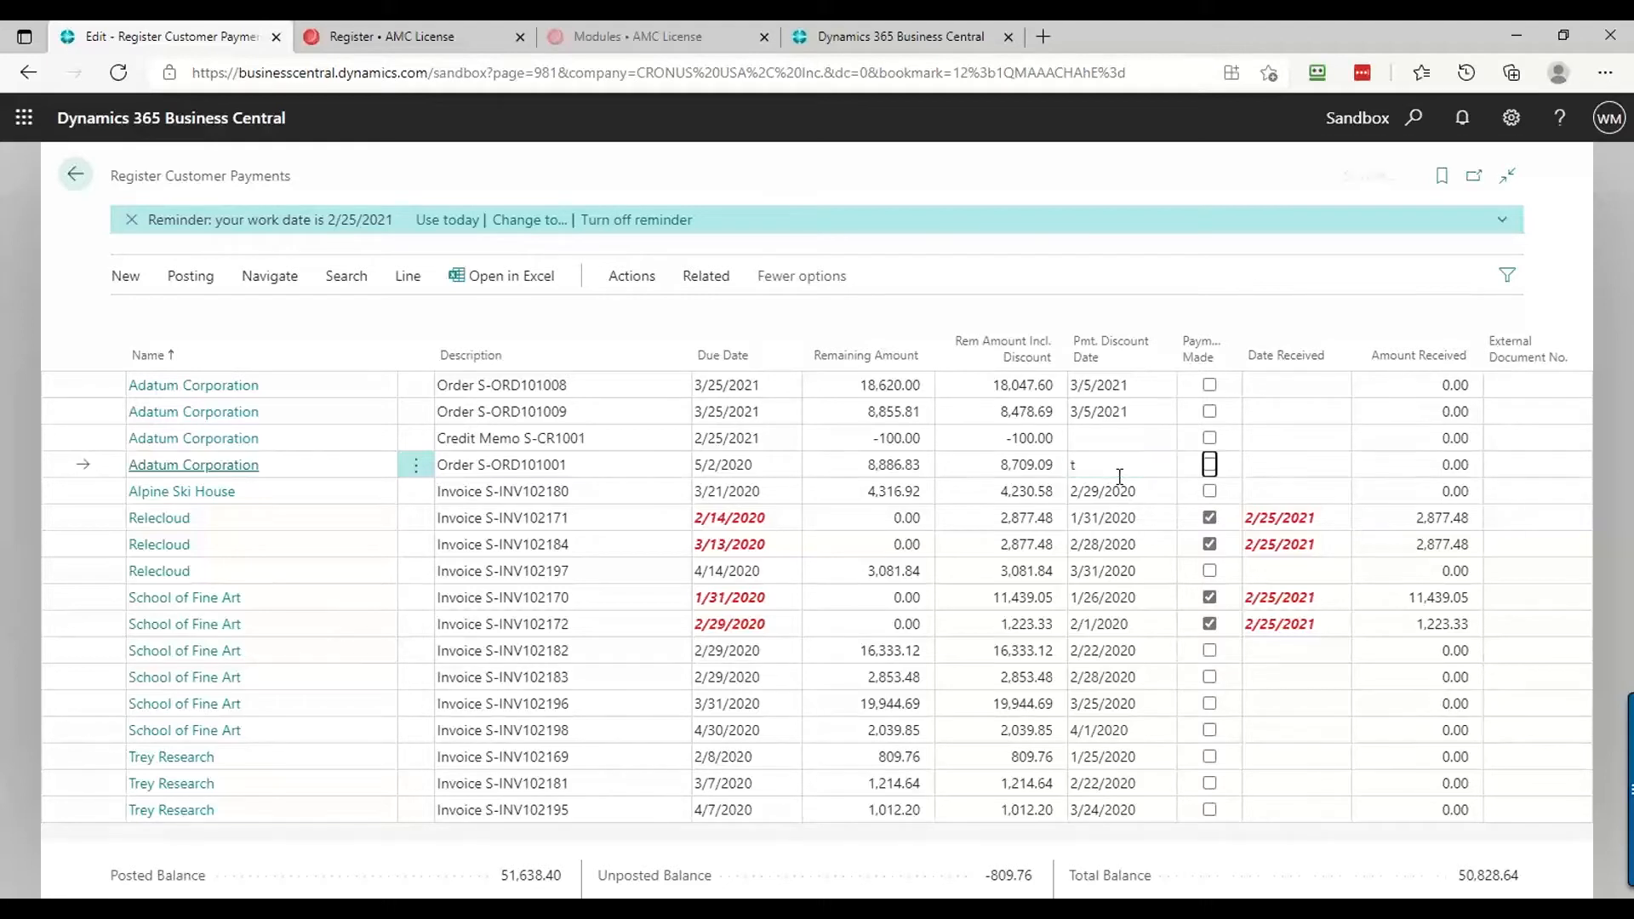
{"action": "key", "text": "space"}
Change the payment discount date of order S-ORD101001 to 2/25/2021
{"action": "left_click", "coordinate": [1120, 475]}
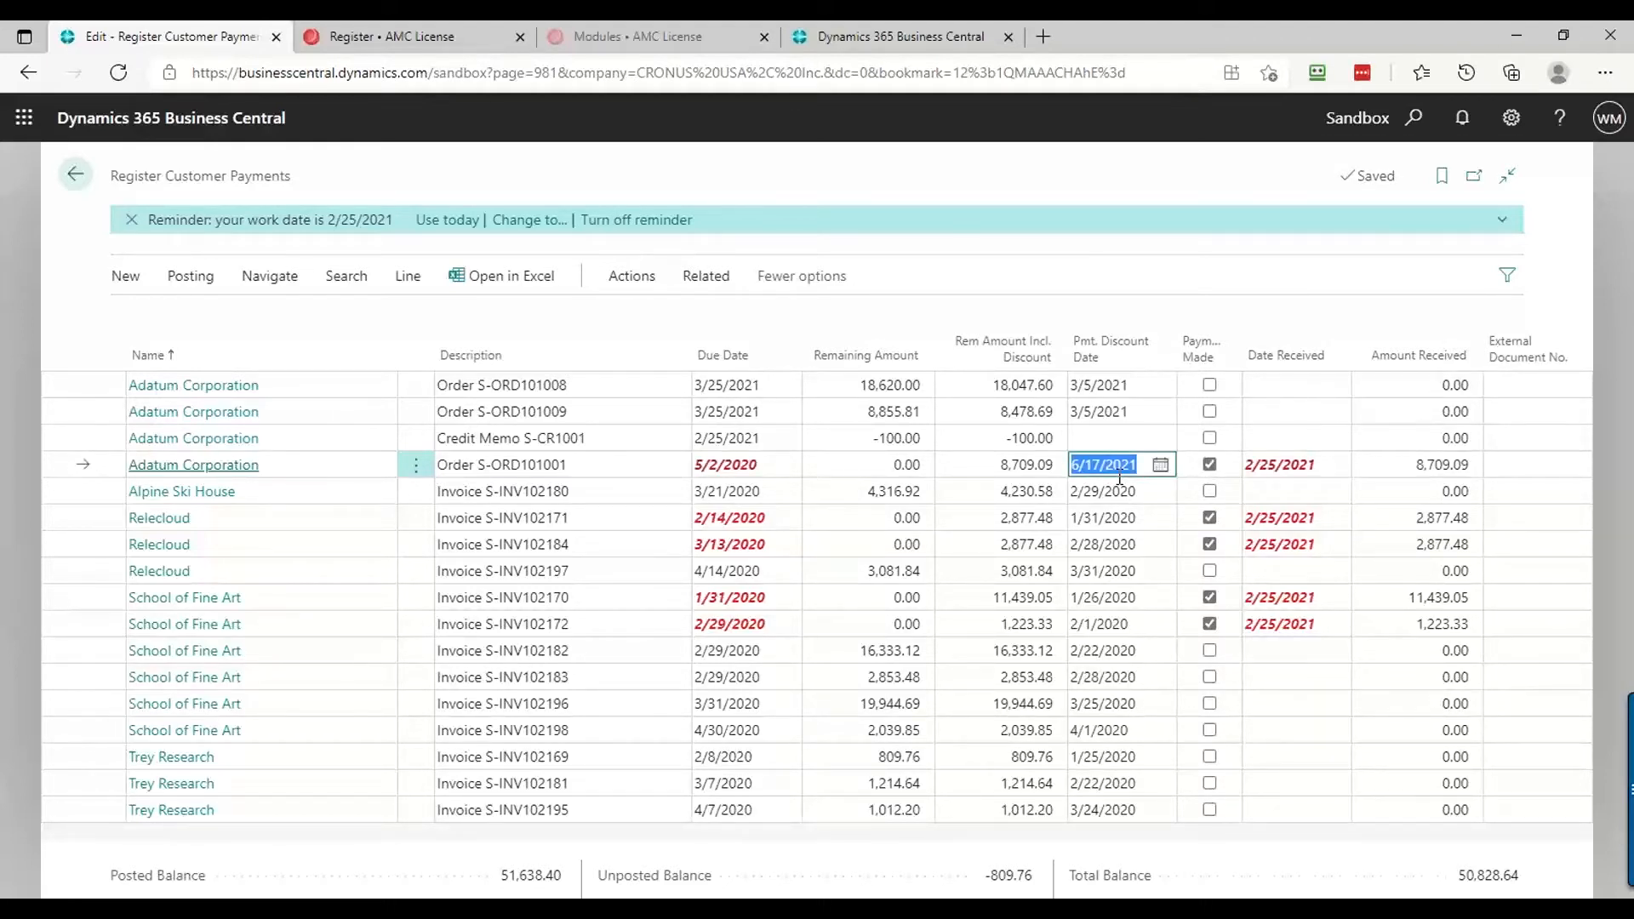
{"action": "type", "text": "022521"}
{"action": "key", "text": "Tab"}
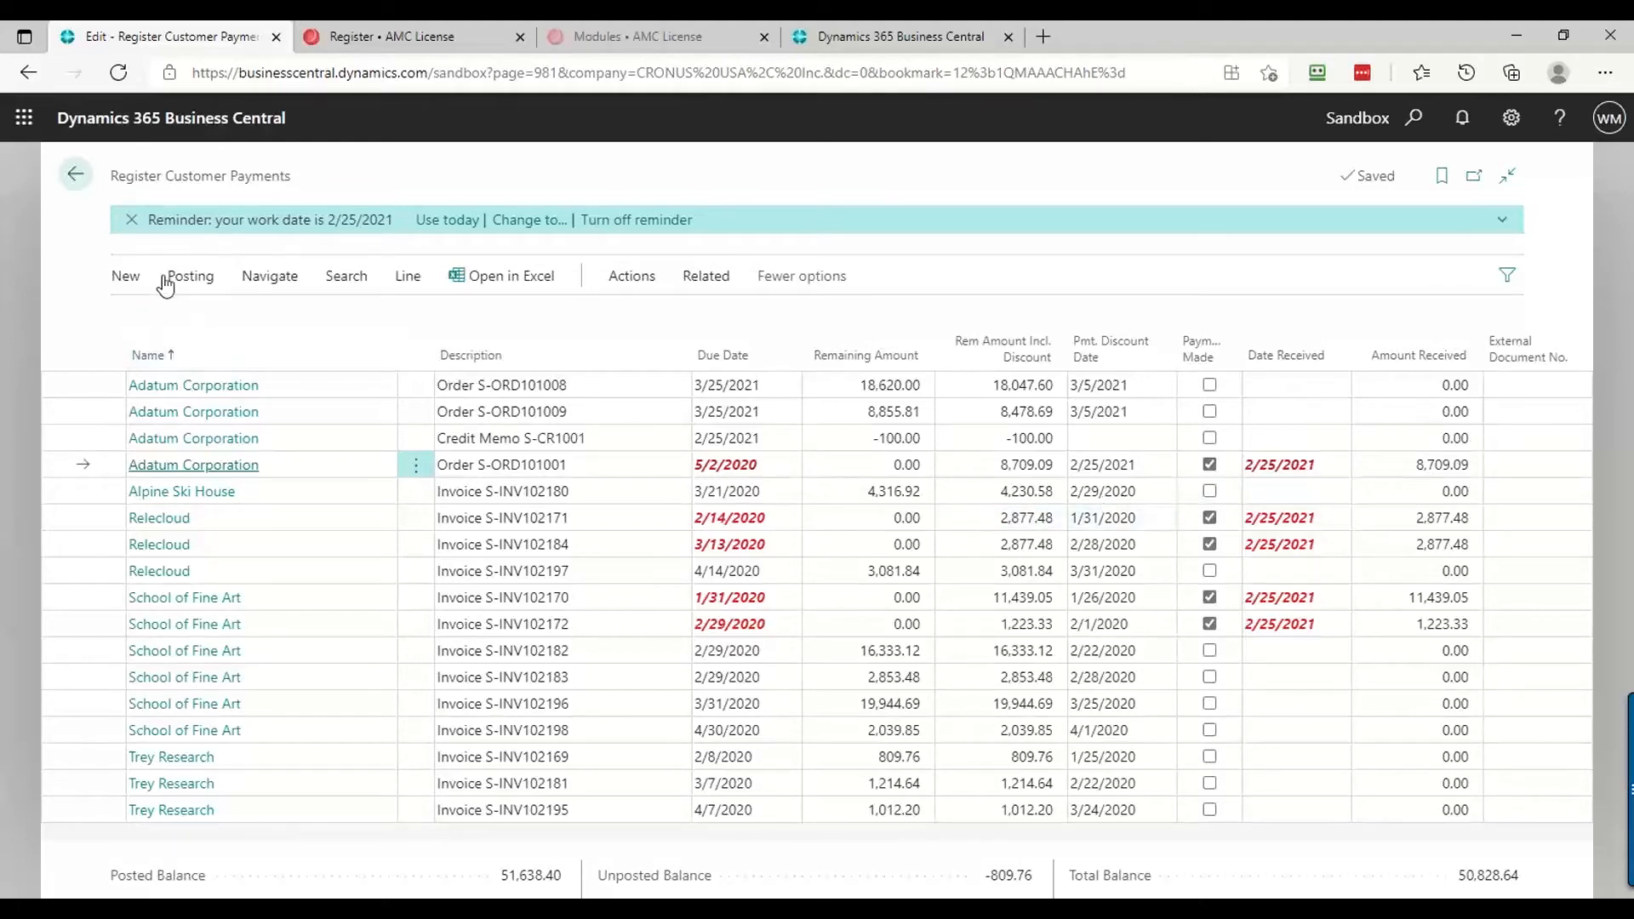
Enter external document number TR53535 for Adatum Corporation's paid order and TR63738 for Relecloud invoices S-INV102171 and S-INV102184
{"action": "left_click", "coordinate": [189, 287]}
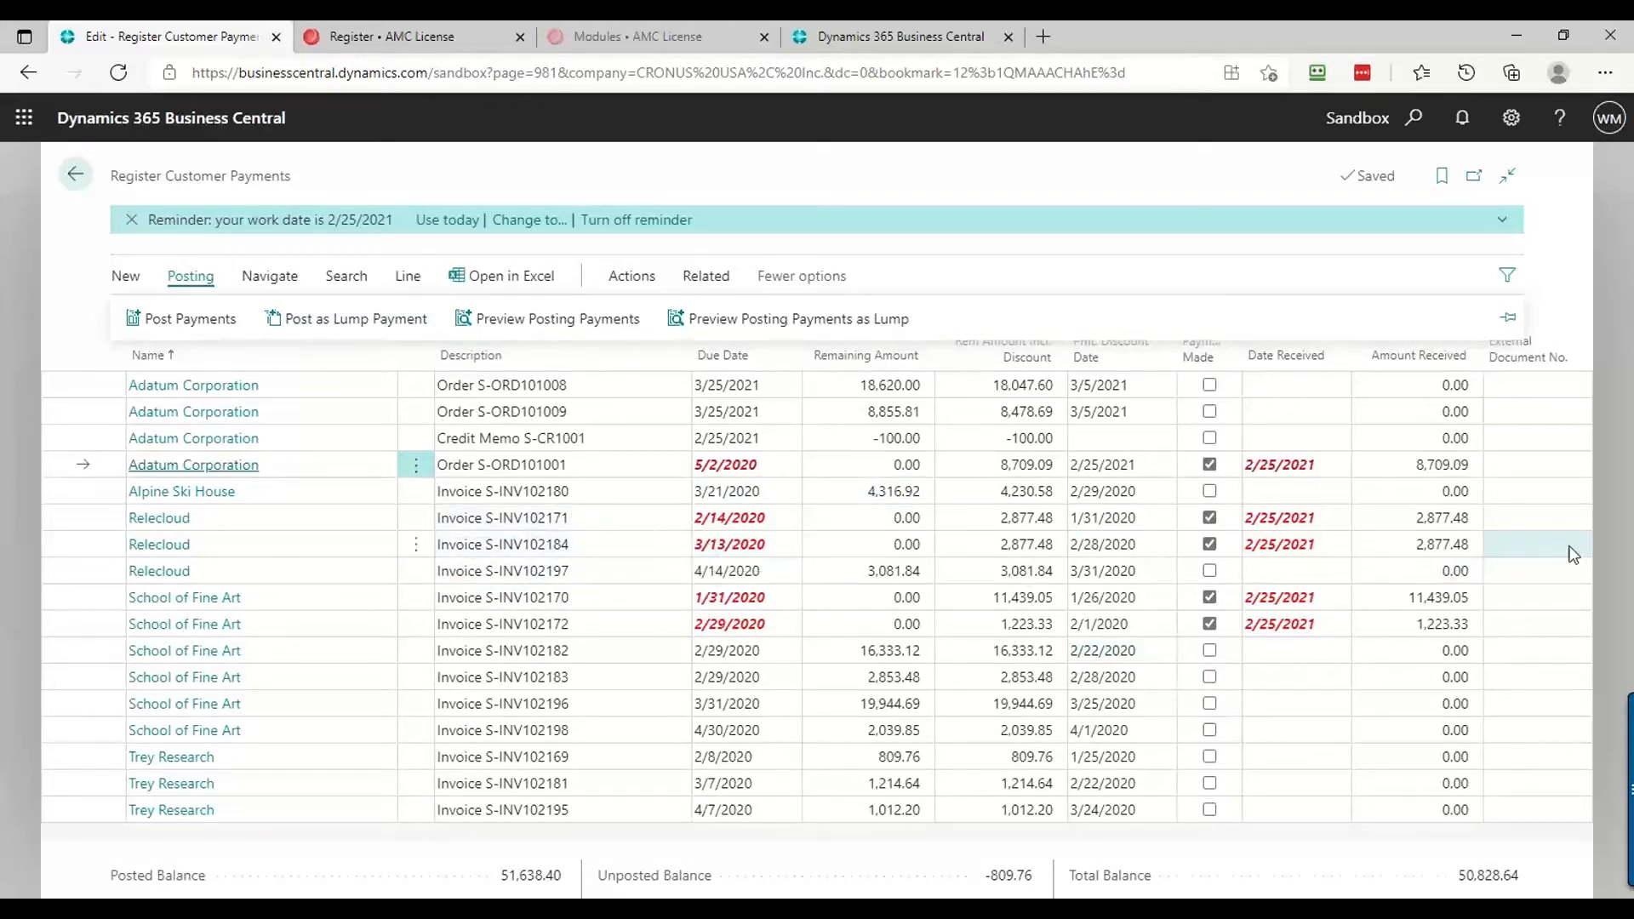
{"action": "left_click", "coordinate": [1553, 463]}
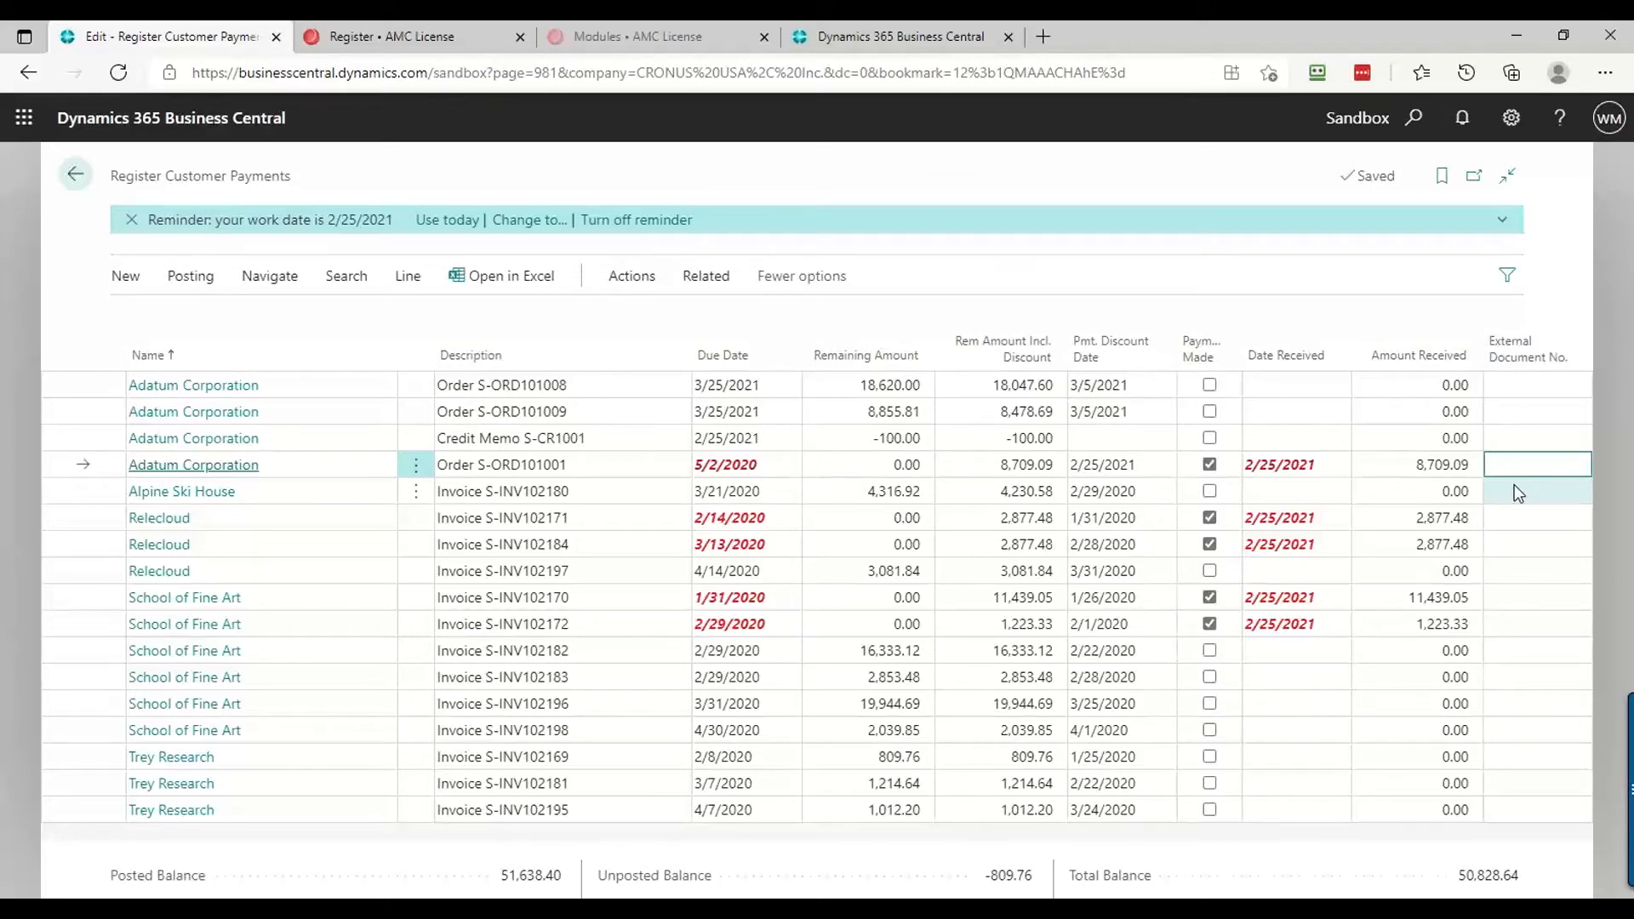
{"action": "type", "text": "tr53535"}
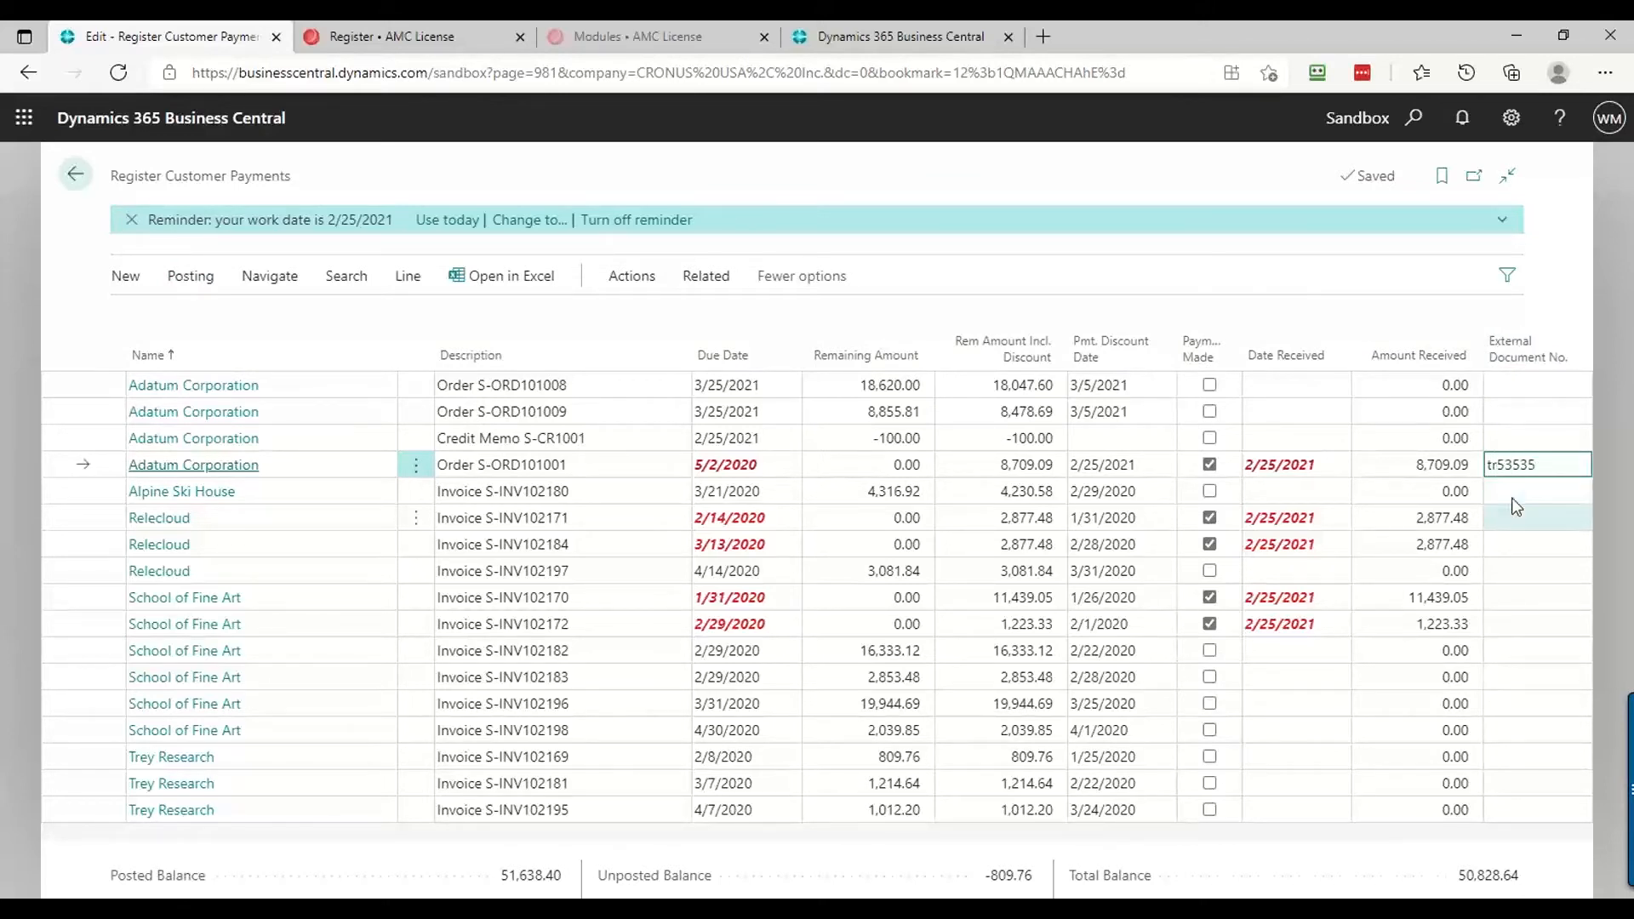
{"action": "left_click", "coordinate": [1505, 515]}
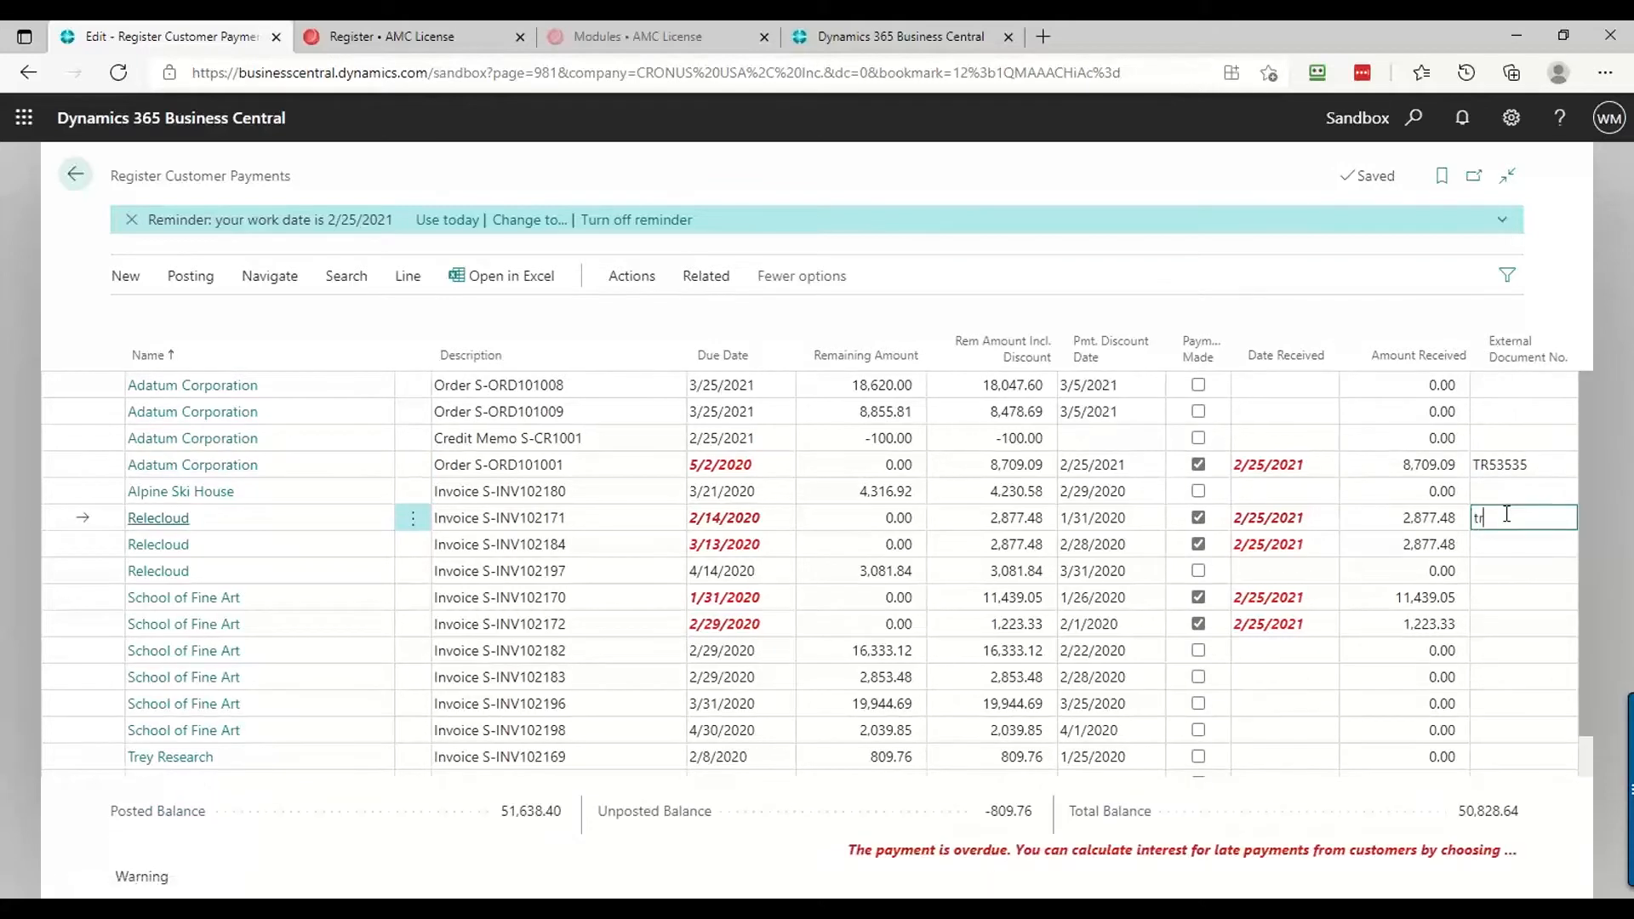
{"action": "left_click", "coordinate": [1486, 545]}
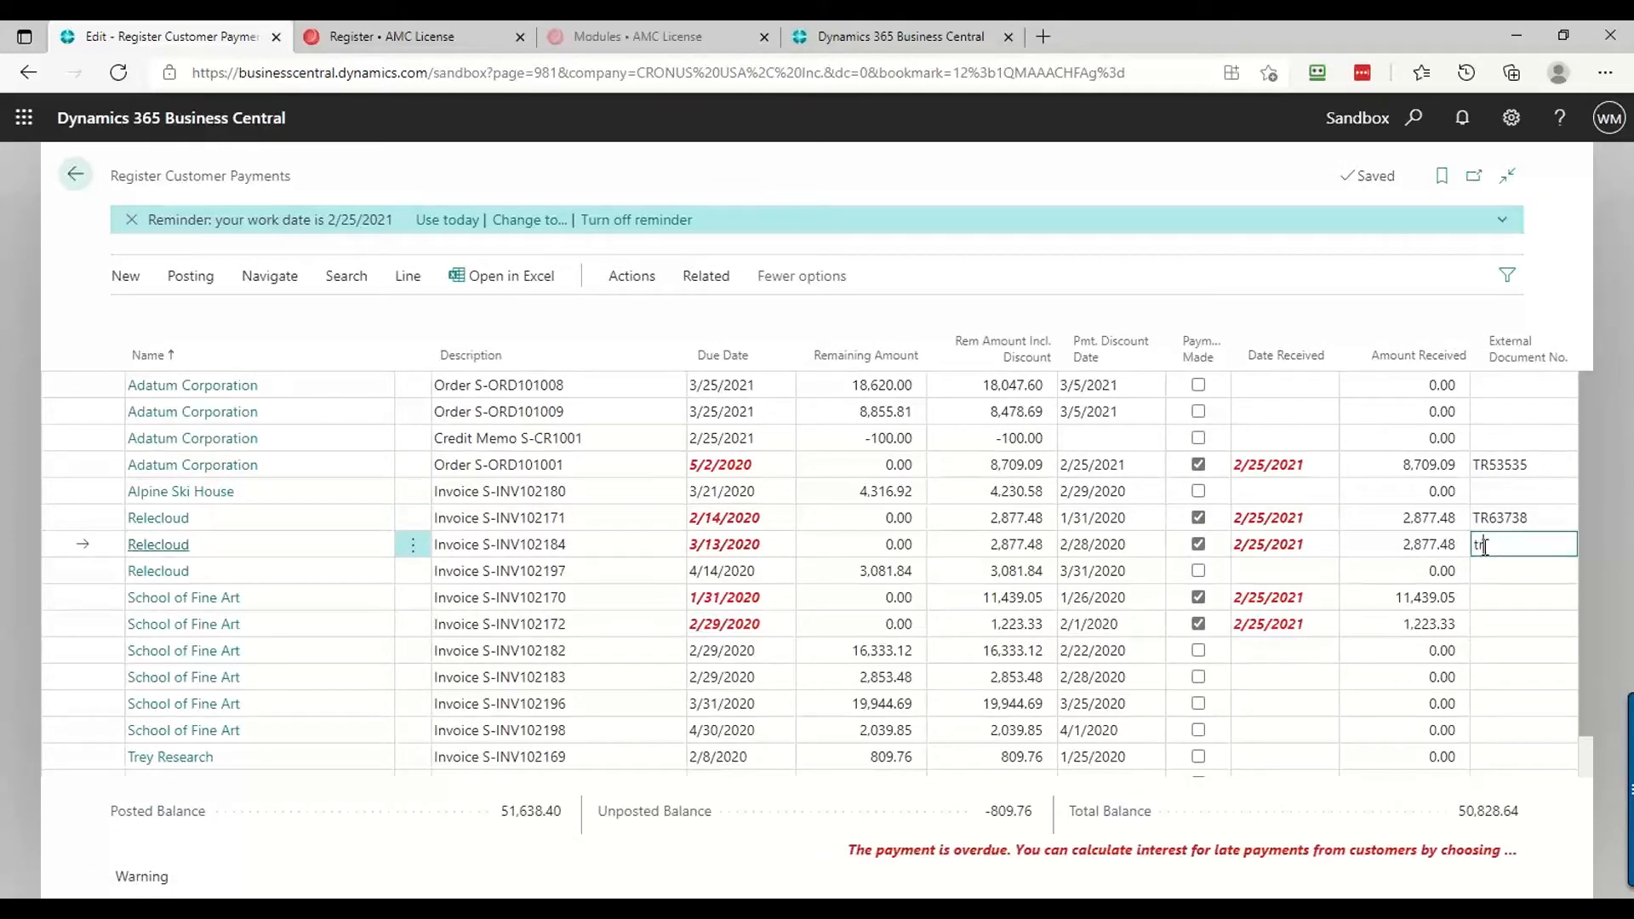
{"action": "type", "text": "tr"}
{"action": "key", "text": "F8"}
Enter external document number 654 for School of Fine Art invoices S-INV102170 and S-INV102172
{"action": "left_click", "coordinate": [1496, 598]}
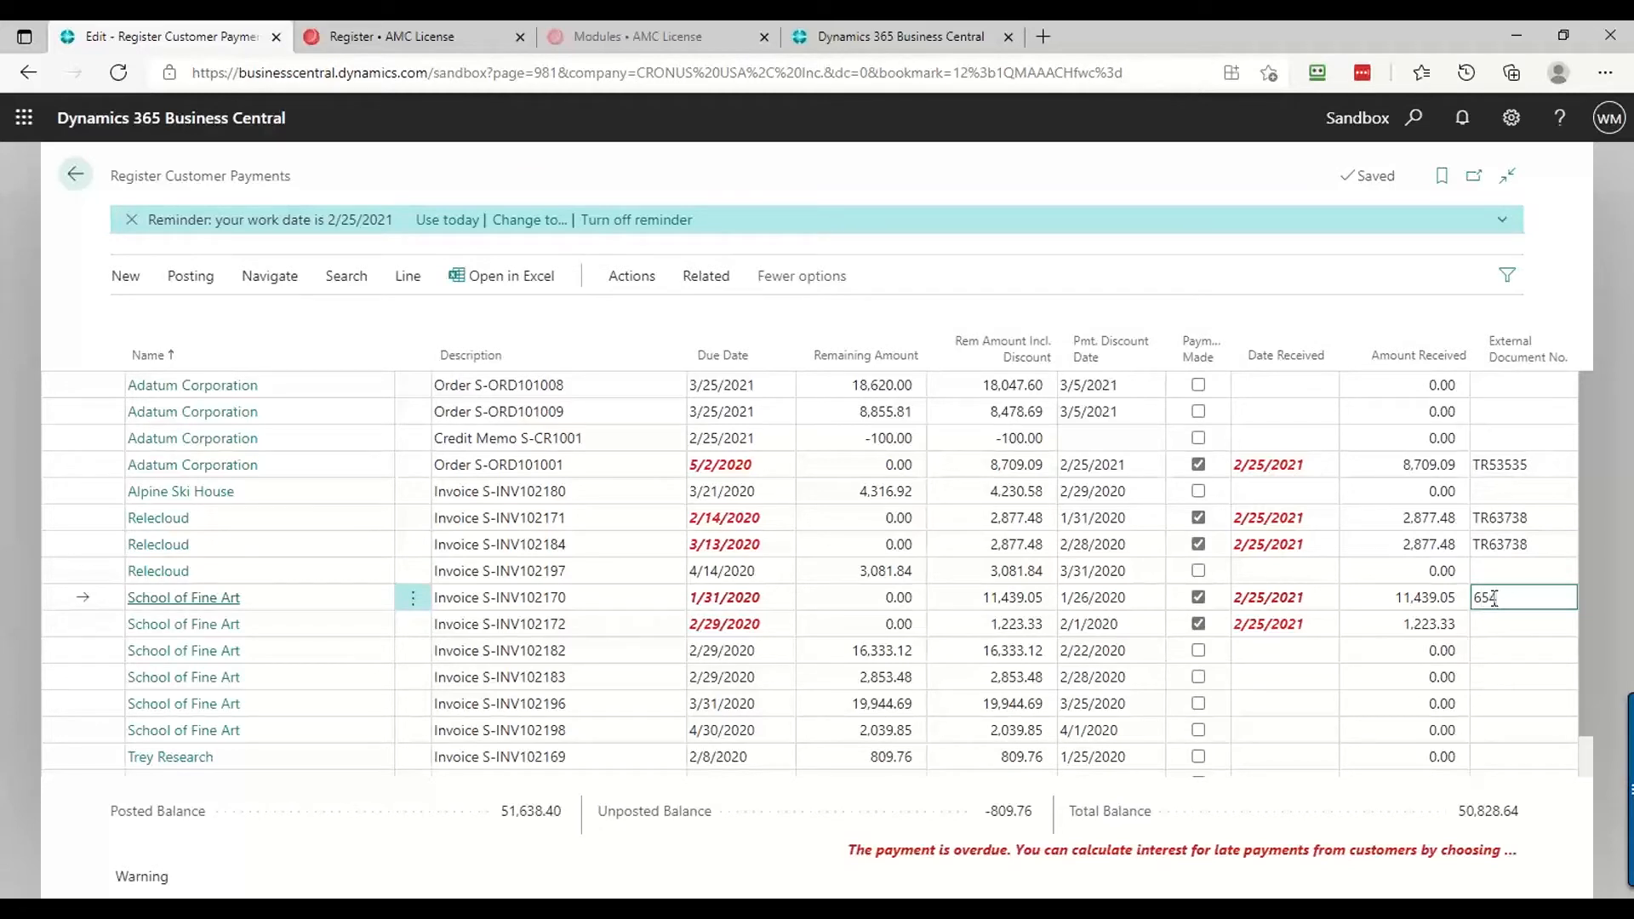
{"action": "type", "text": "654"}
{"action": "key", "text": "Return"}
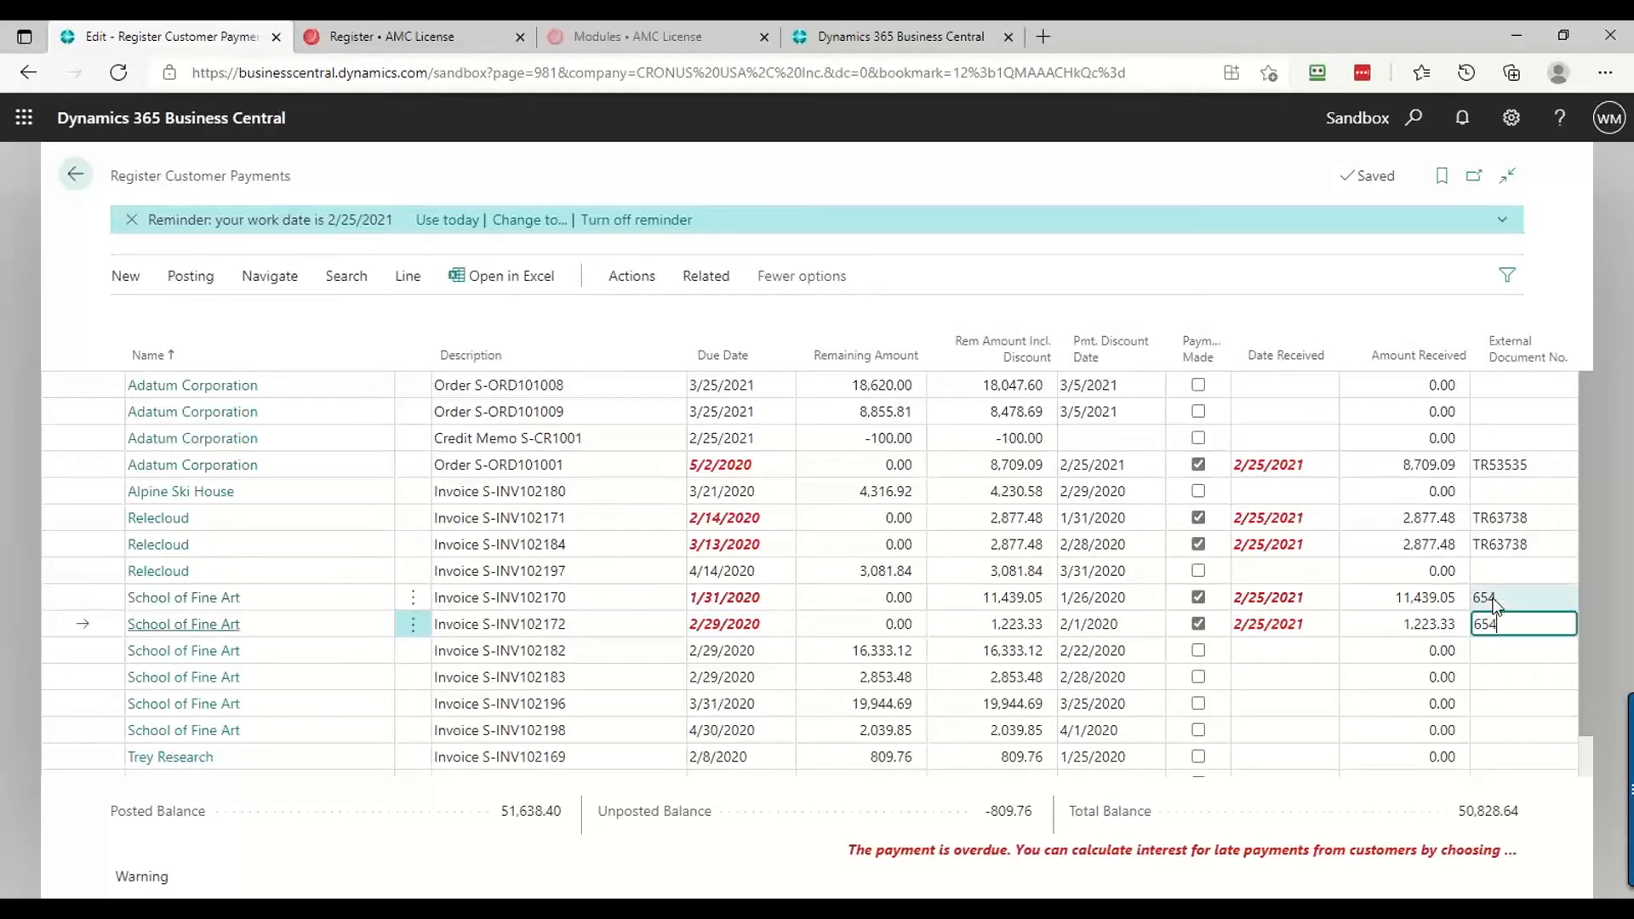
{"action": "left_click", "coordinate": [1496, 601]}
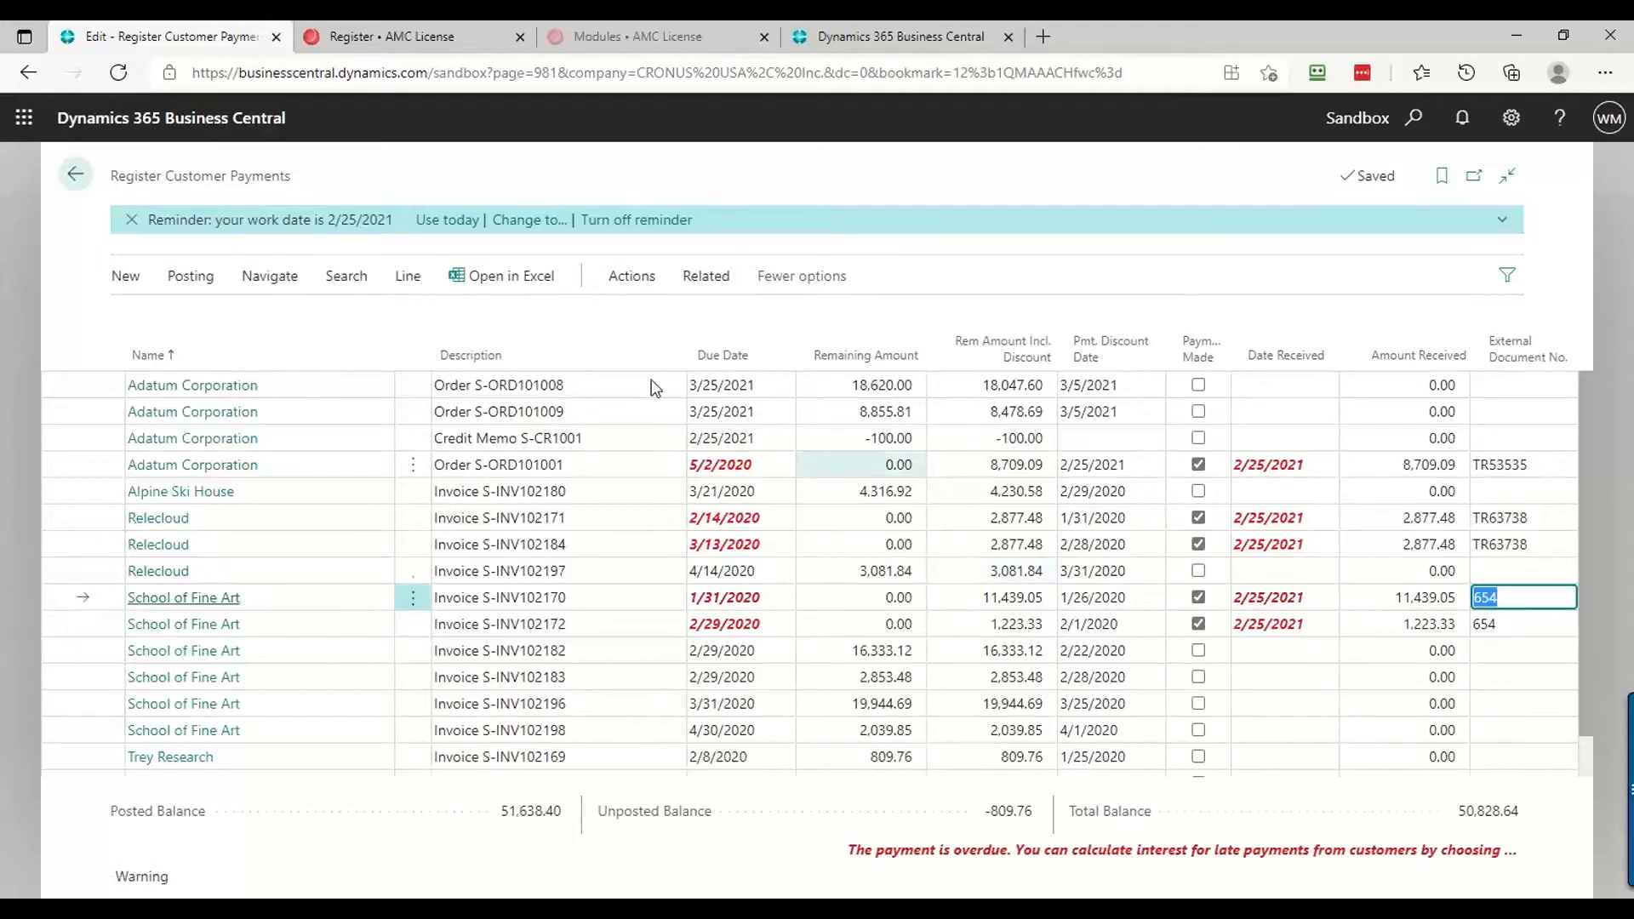
Try to post the marked payments of the different customers as one lump payment
{"action": "left_click", "coordinate": [192, 280]}
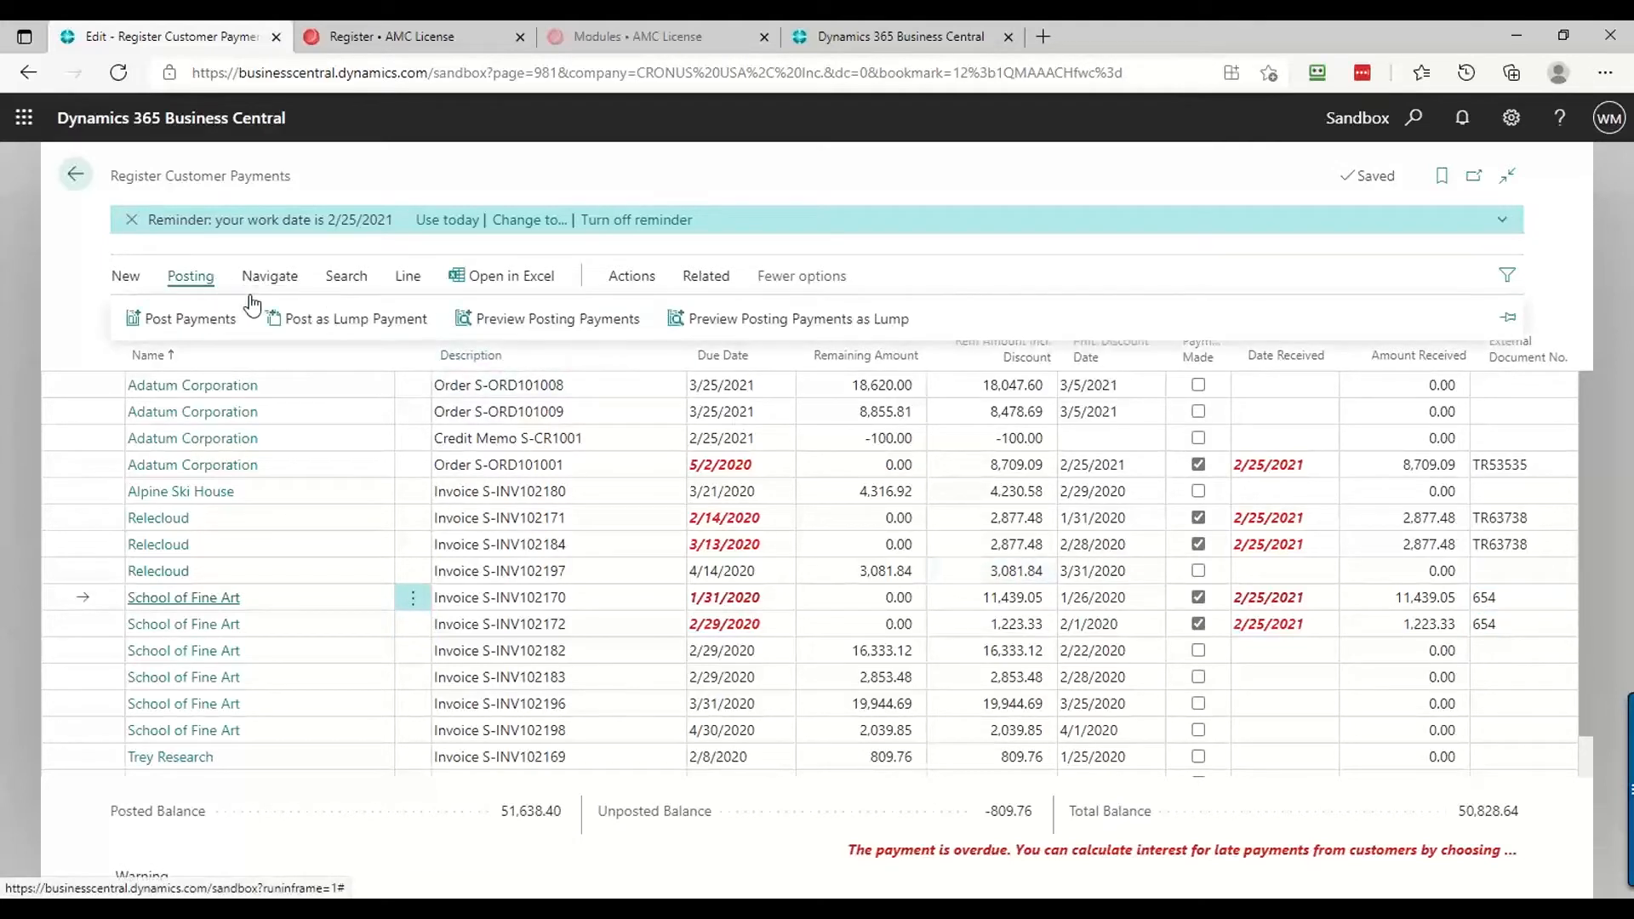
{"action": "left_click", "coordinate": [356, 320]}
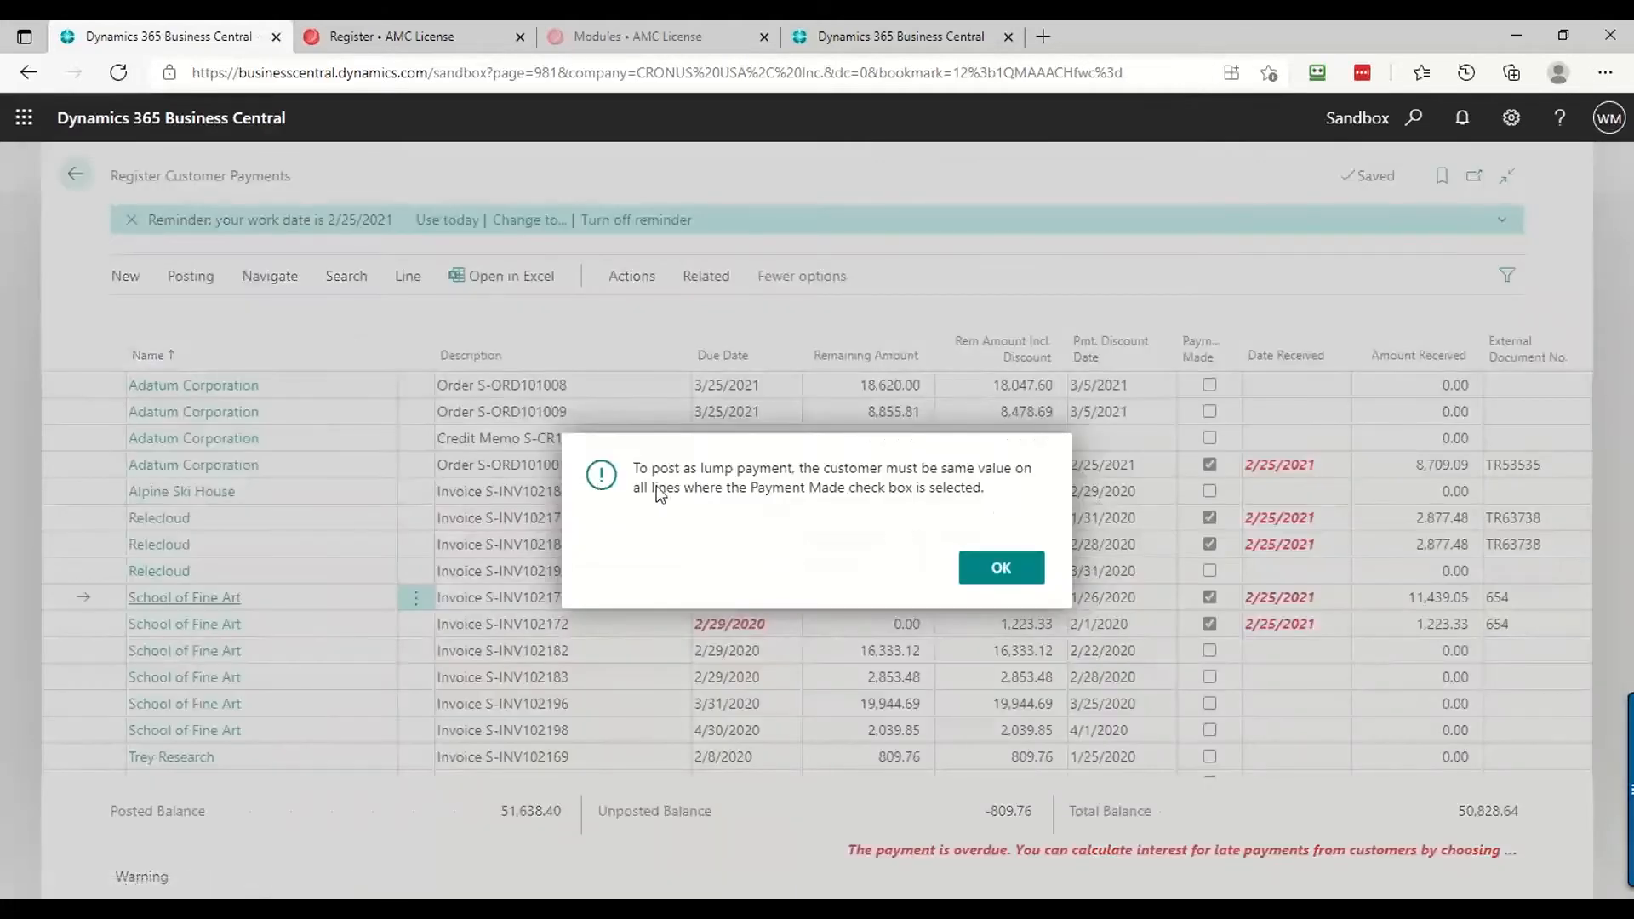
{"action": "left_click", "coordinate": [1003, 572]}
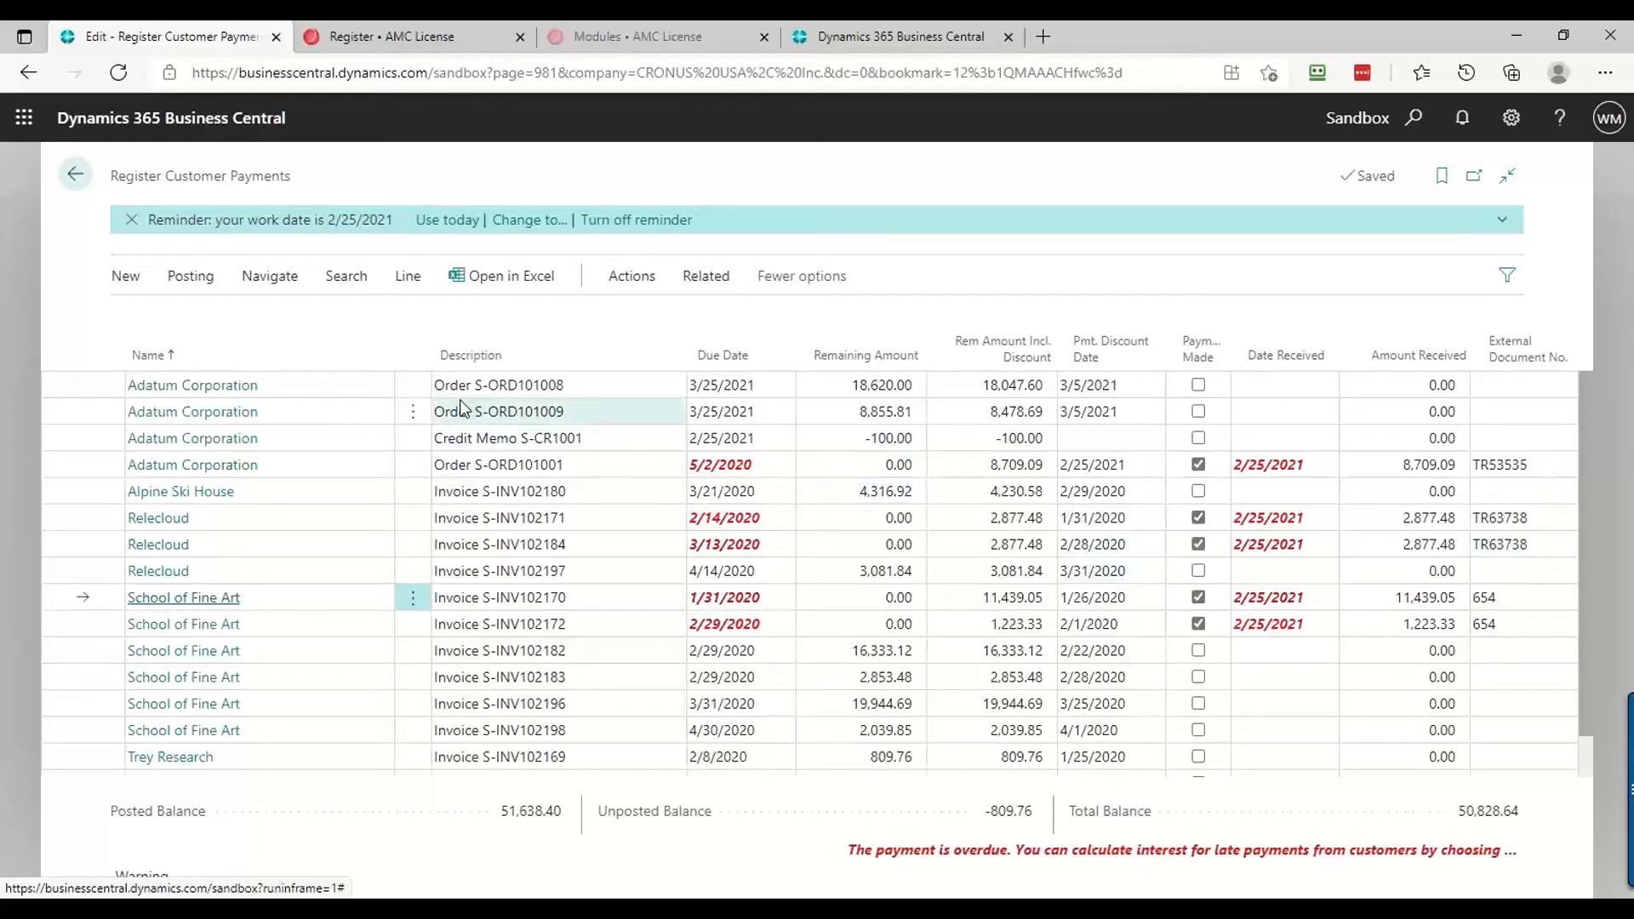
{"action": "left_click", "coordinate": [190, 276]}
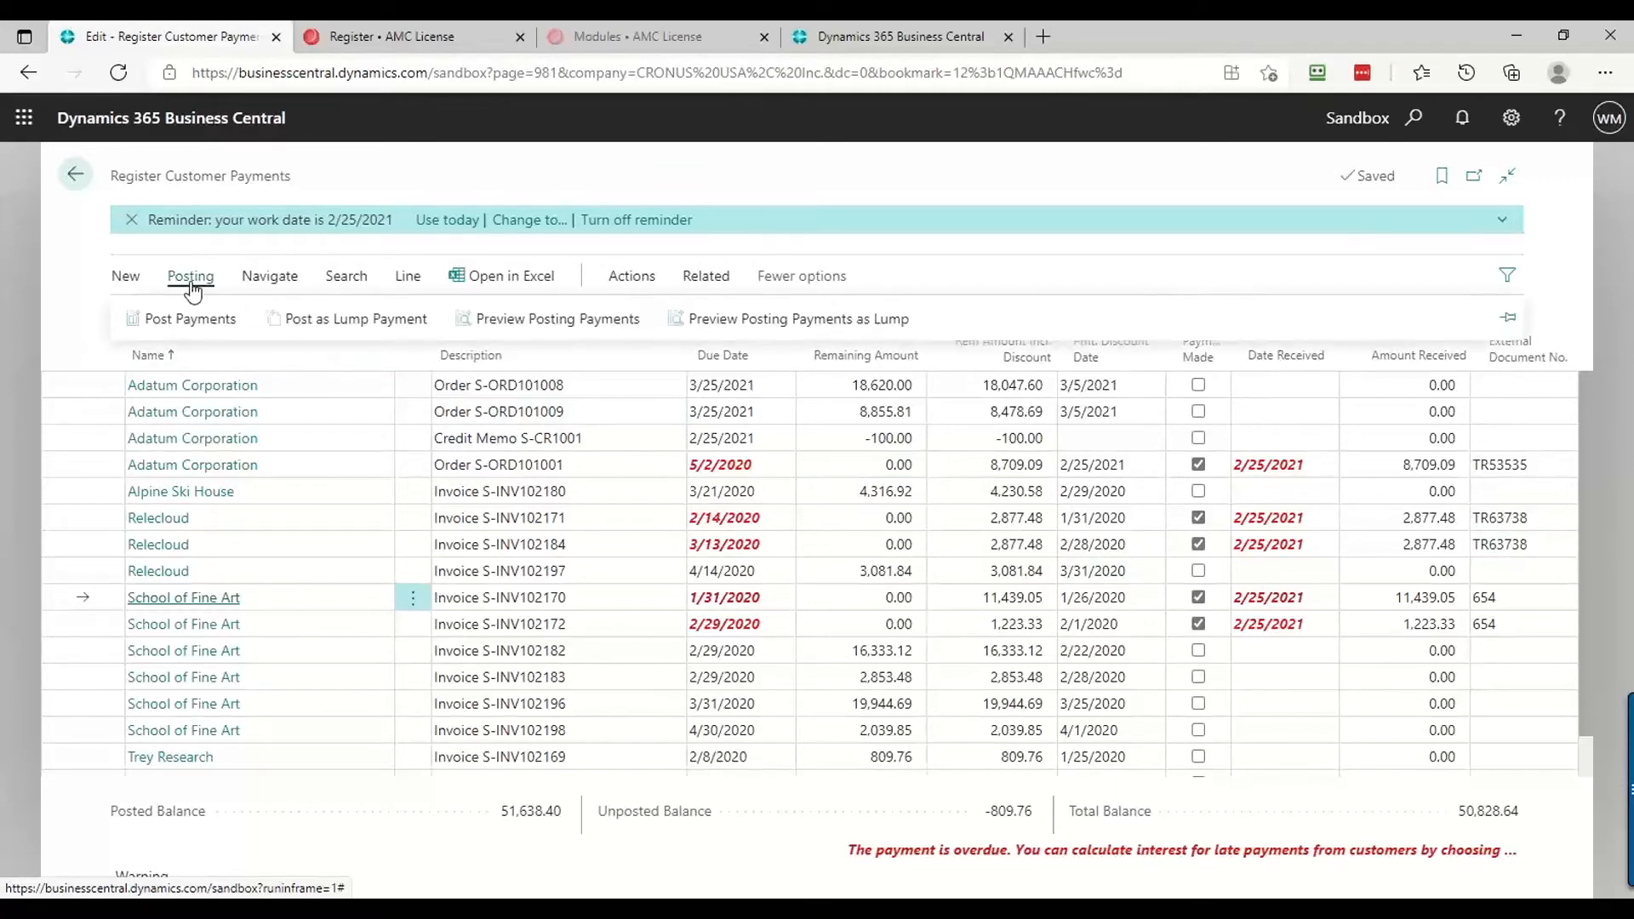
{"action": "left_click", "coordinate": [347, 323]}
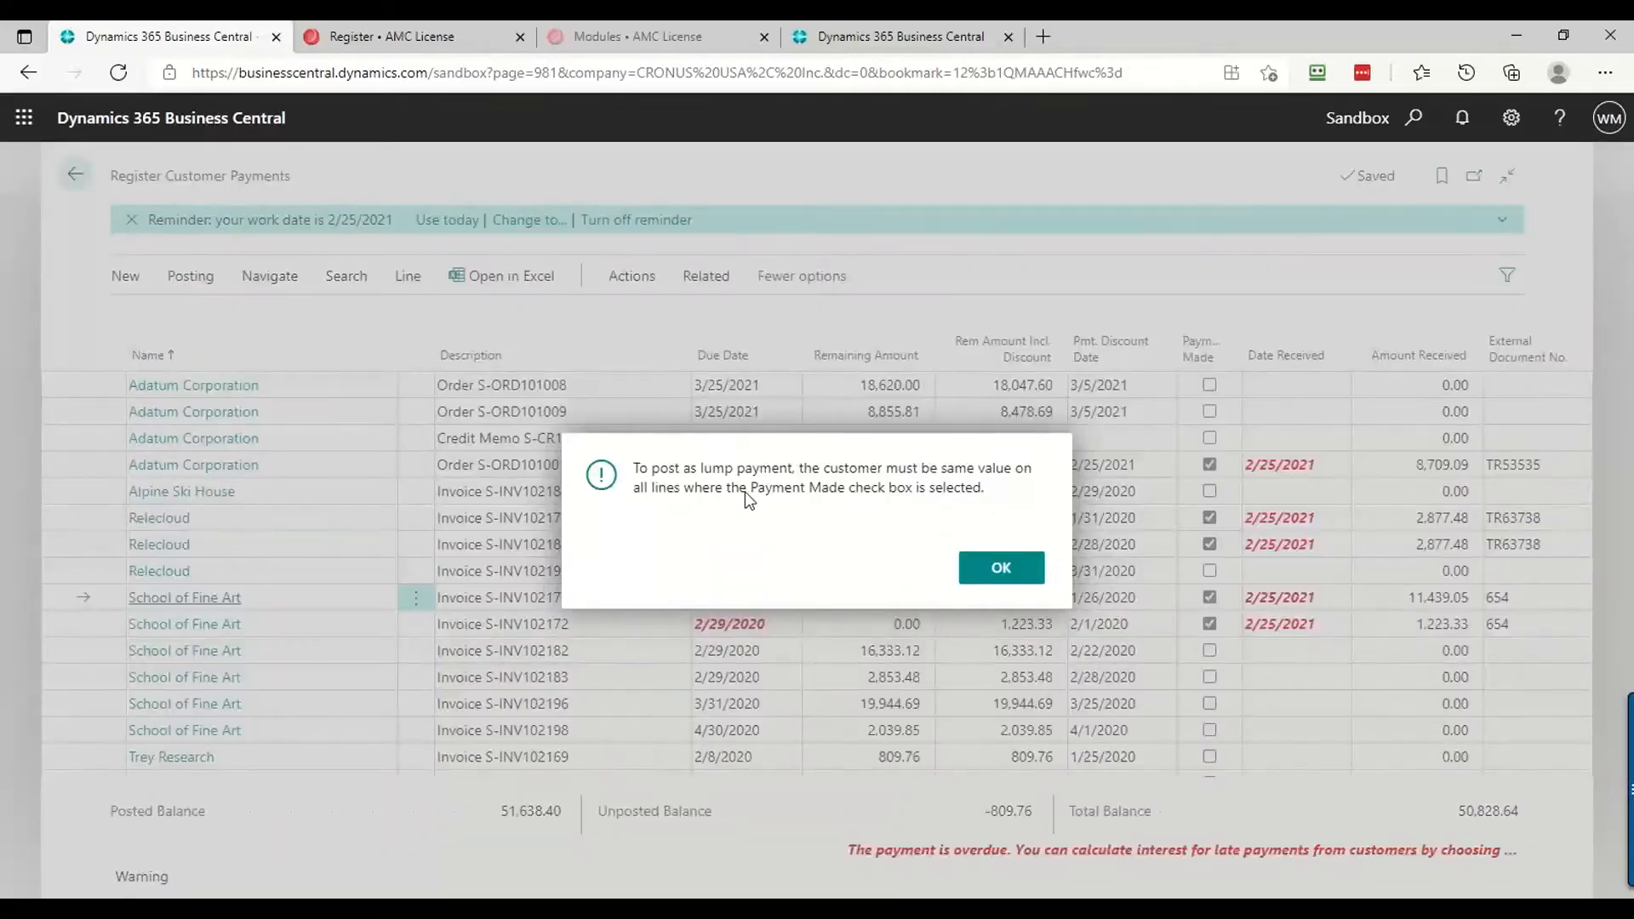
{"action": "left_click", "coordinate": [993, 575]}
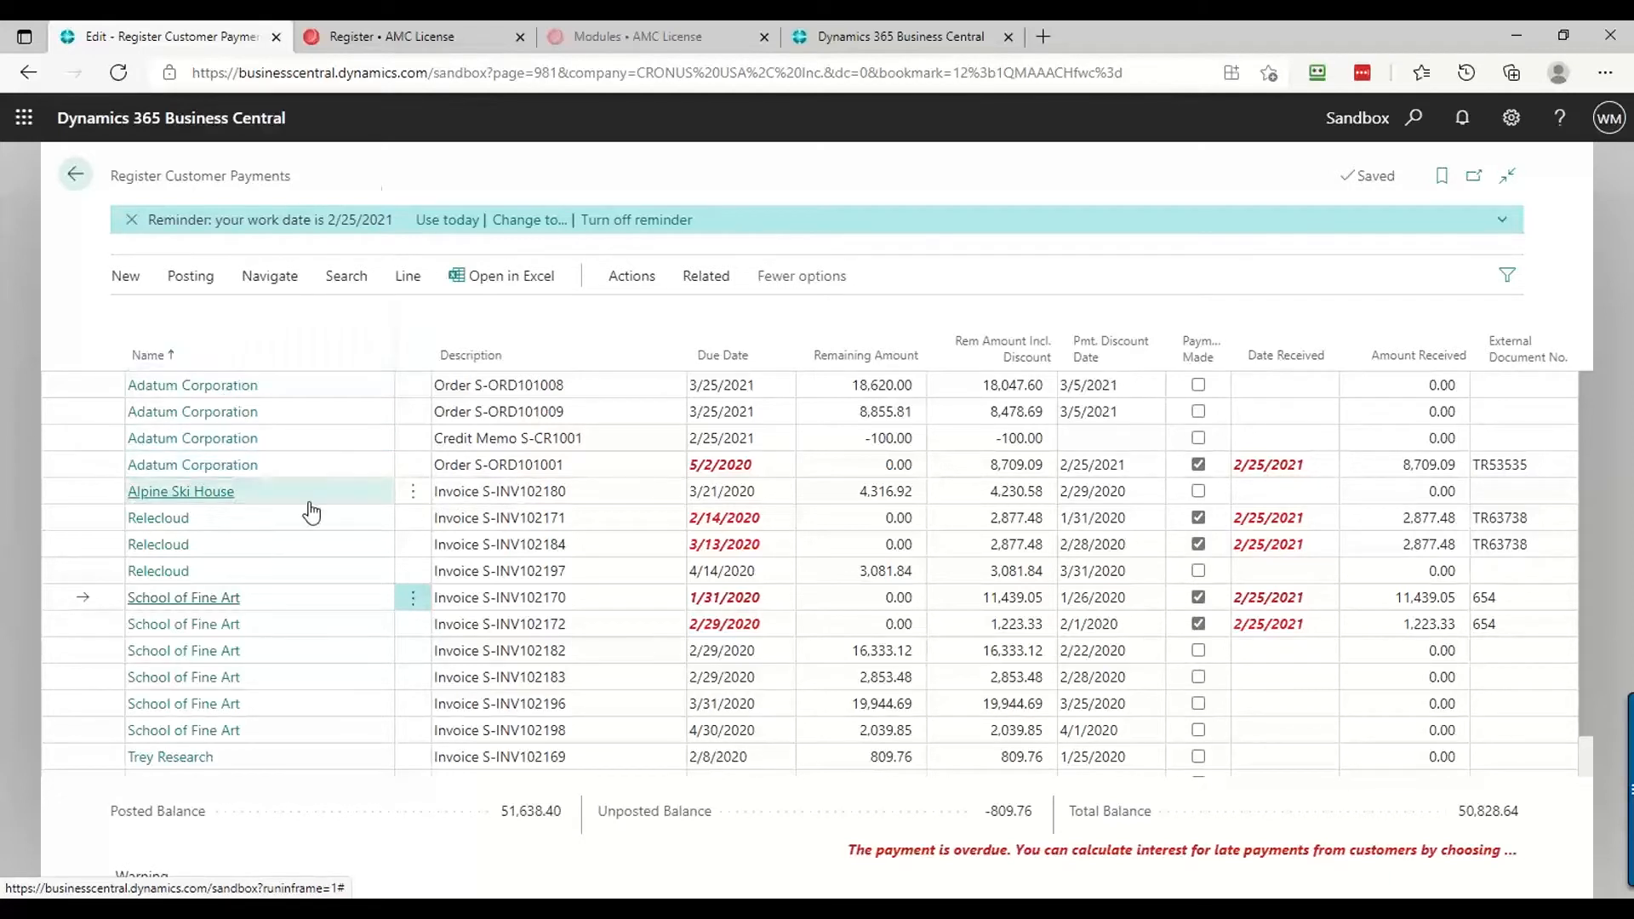
Filter the payment registration lines by name to show only Adatum Corporation
{"action": "left_click", "coordinate": [328, 466]}
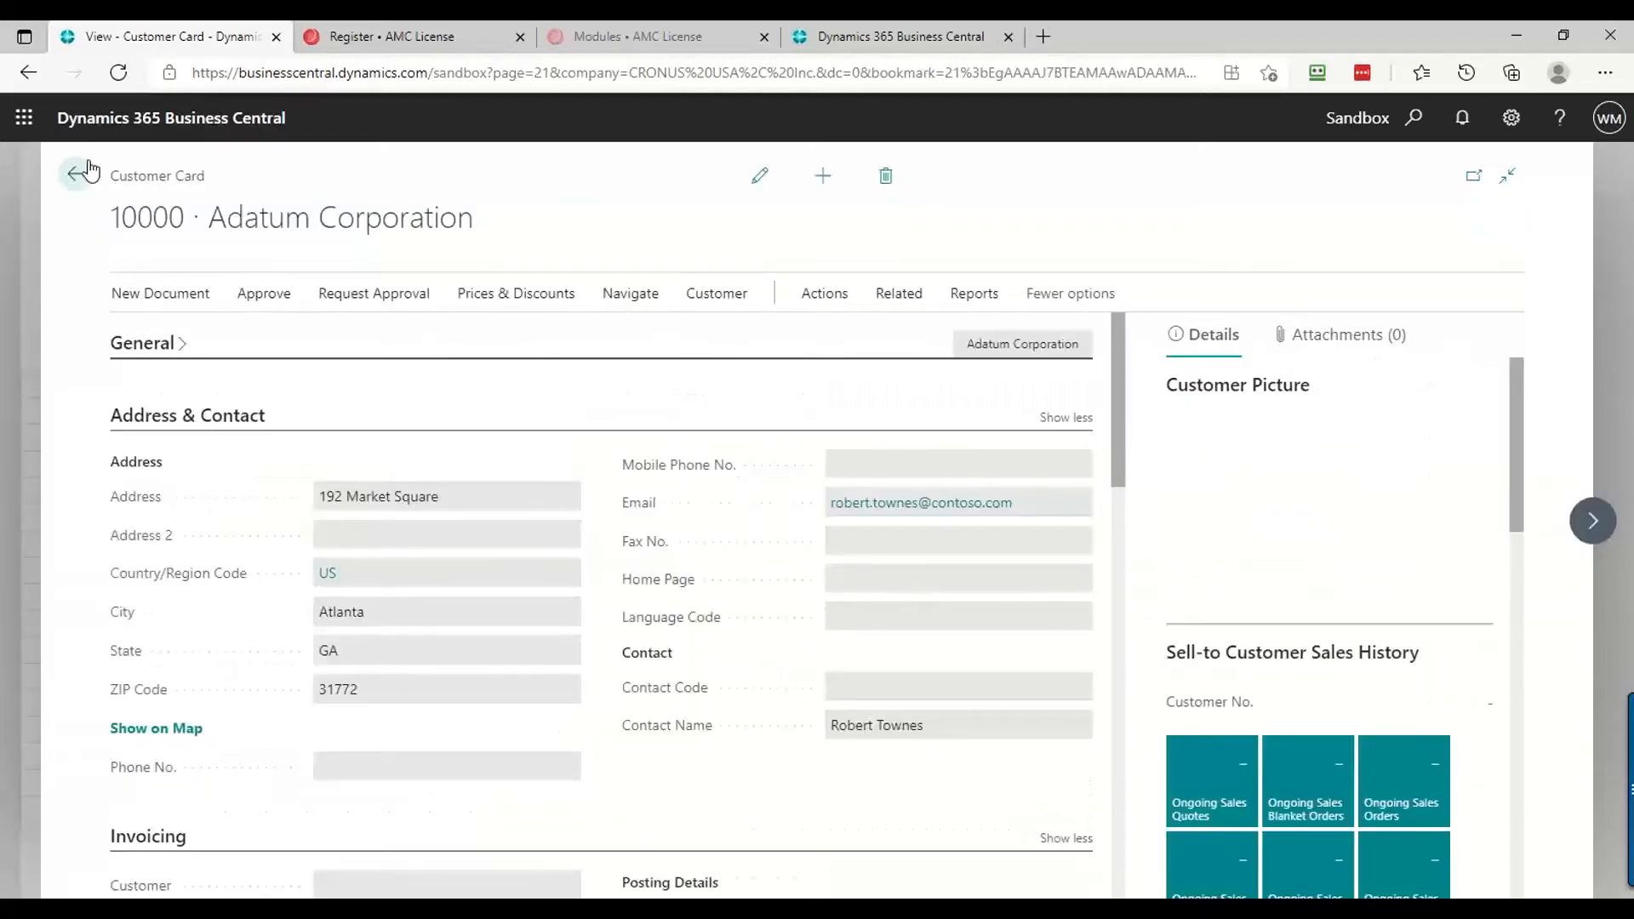
{"action": "left_click", "coordinate": [75, 175]}
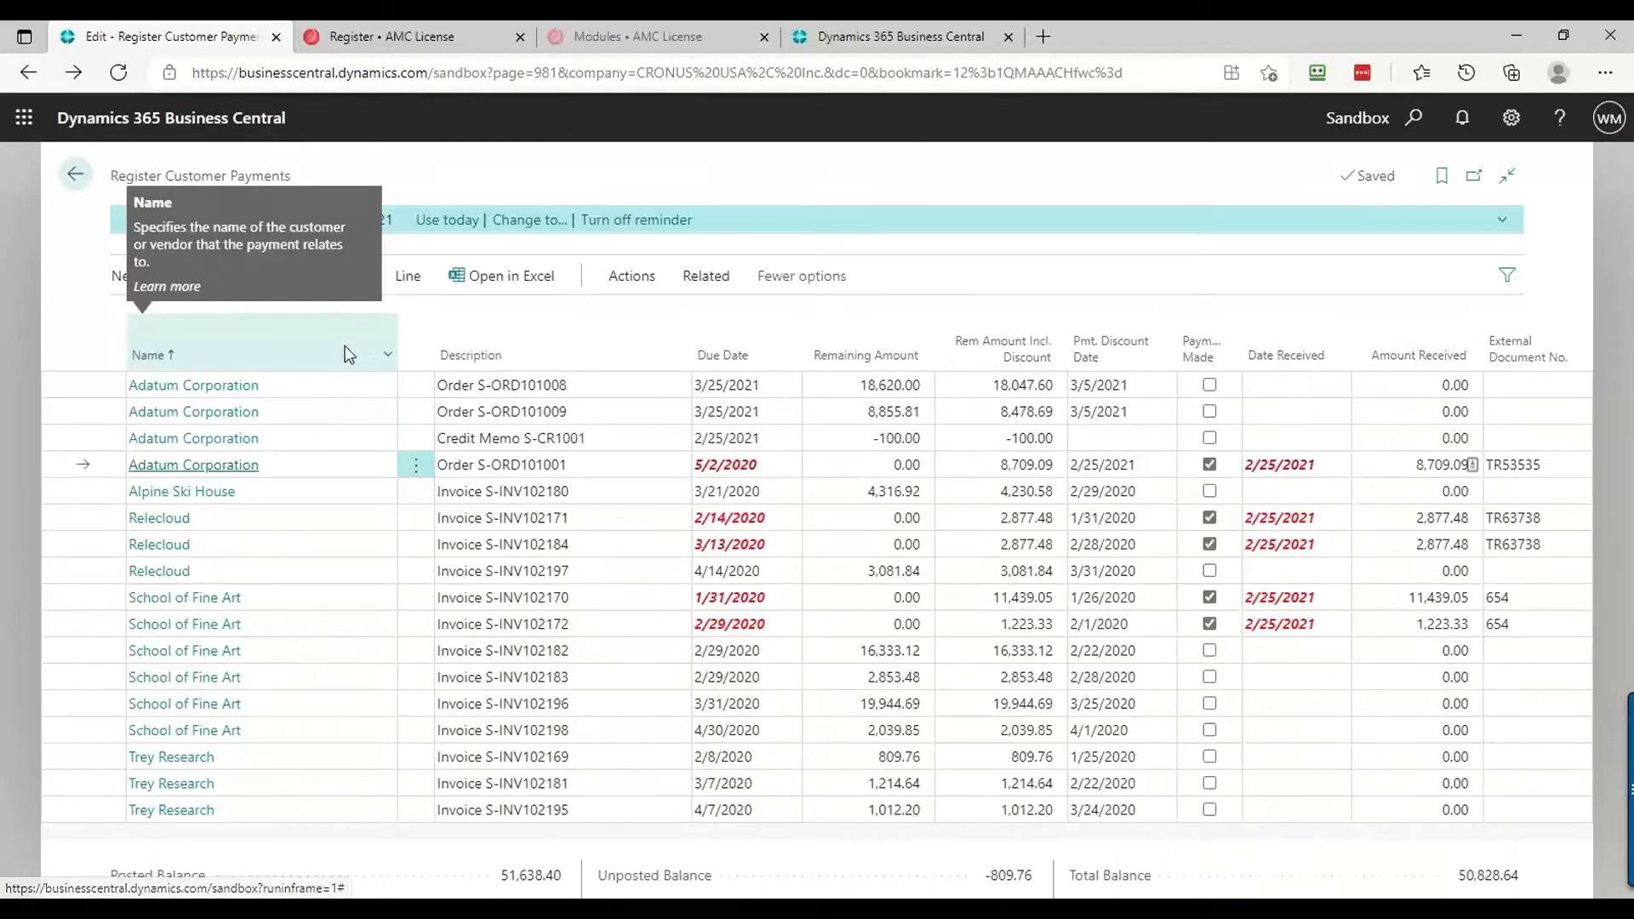
{"action": "left_click", "coordinate": [390, 355]}
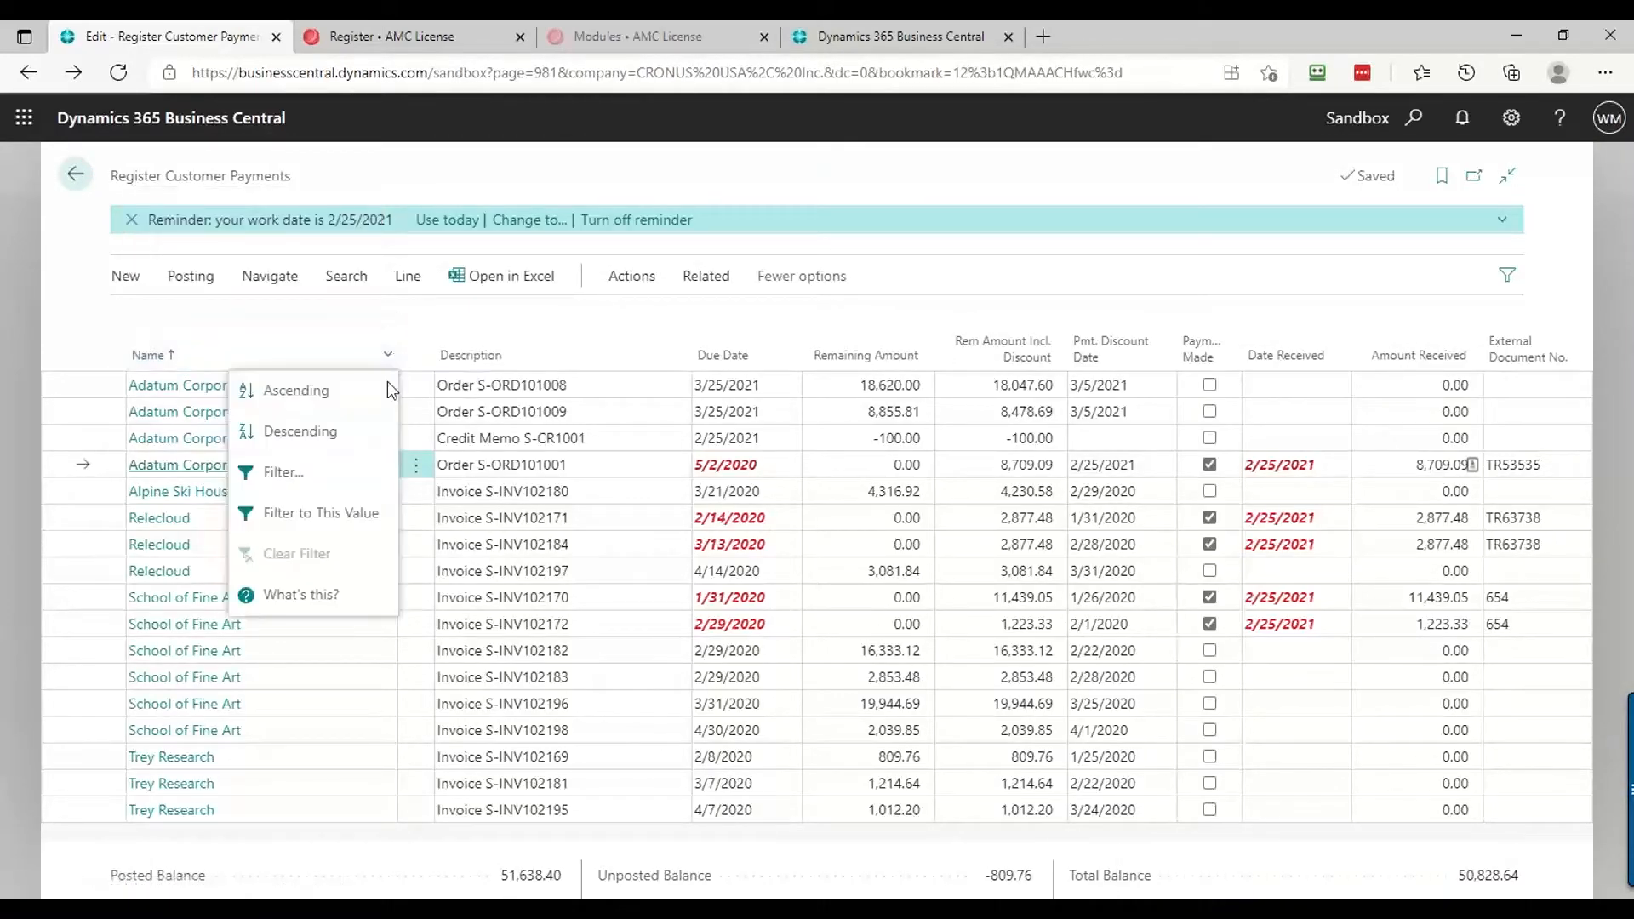
{"action": "left_click", "coordinate": [340, 514]}
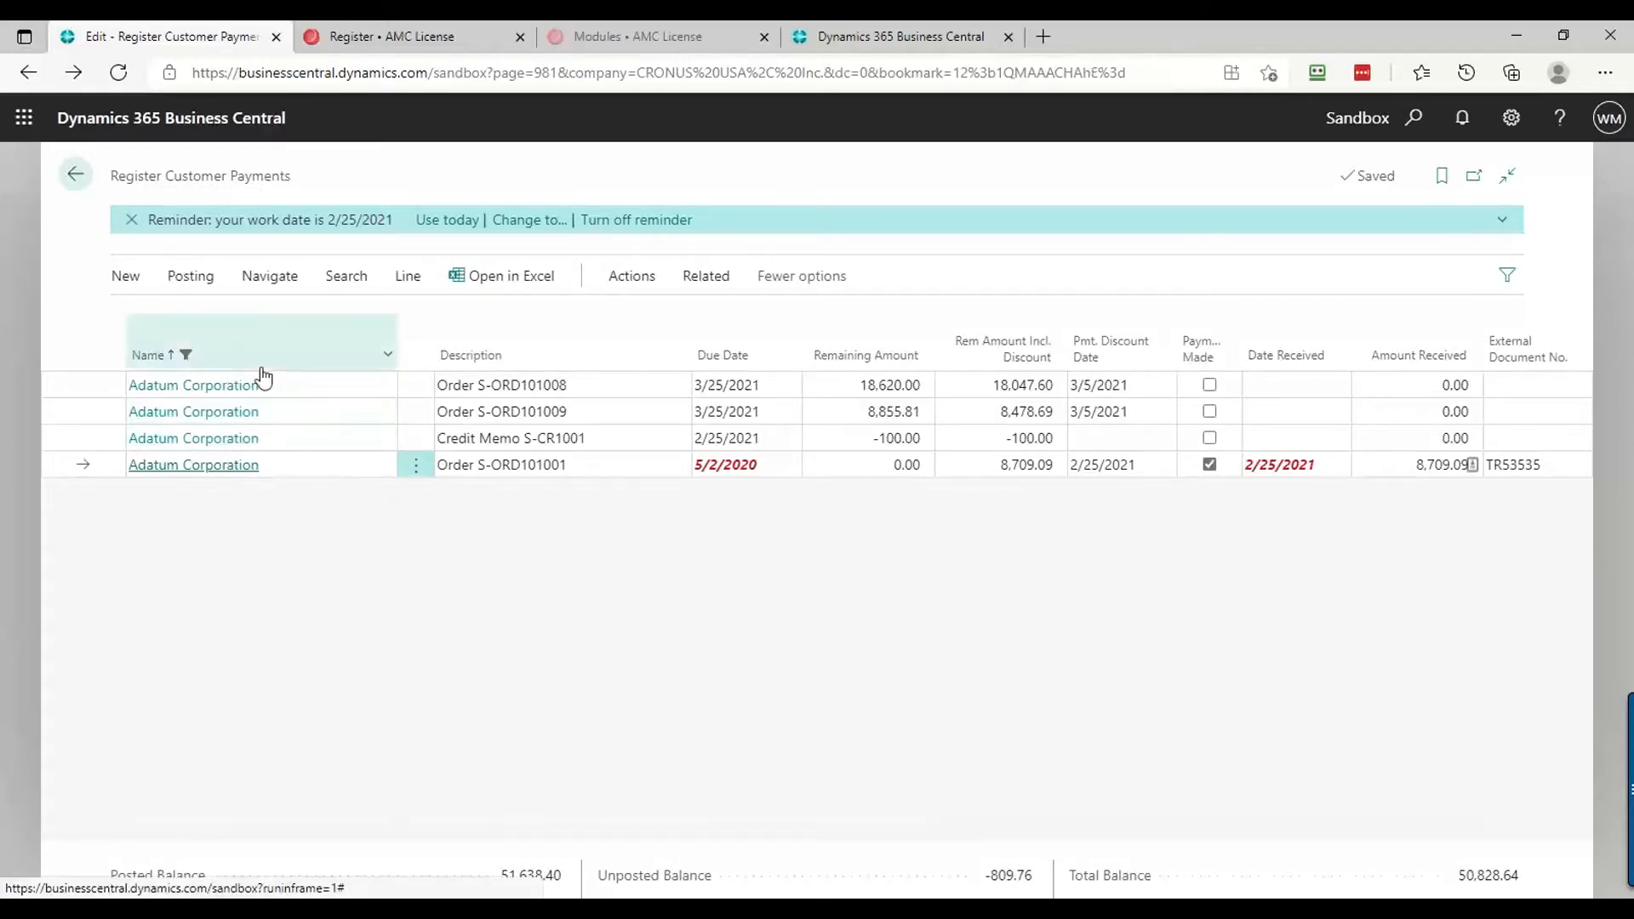
Post the marked customer payments as individual payments and confirm the posting
{"action": "left_click", "coordinate": [190, 275]}
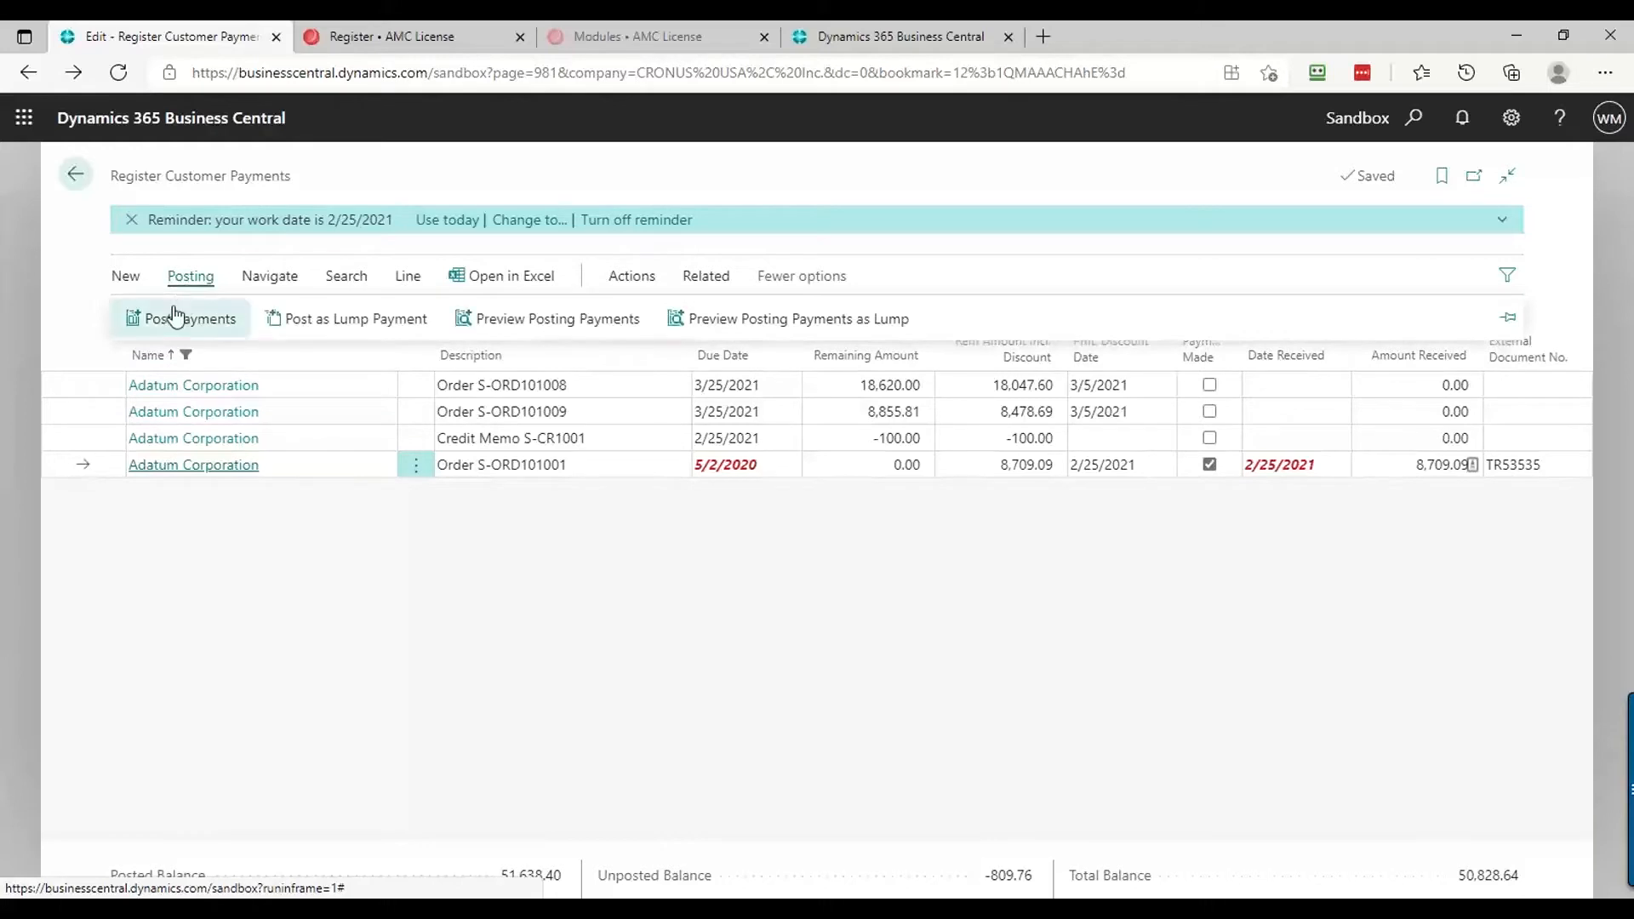
{"action": "left_click", "coordinate": [175, 316]}
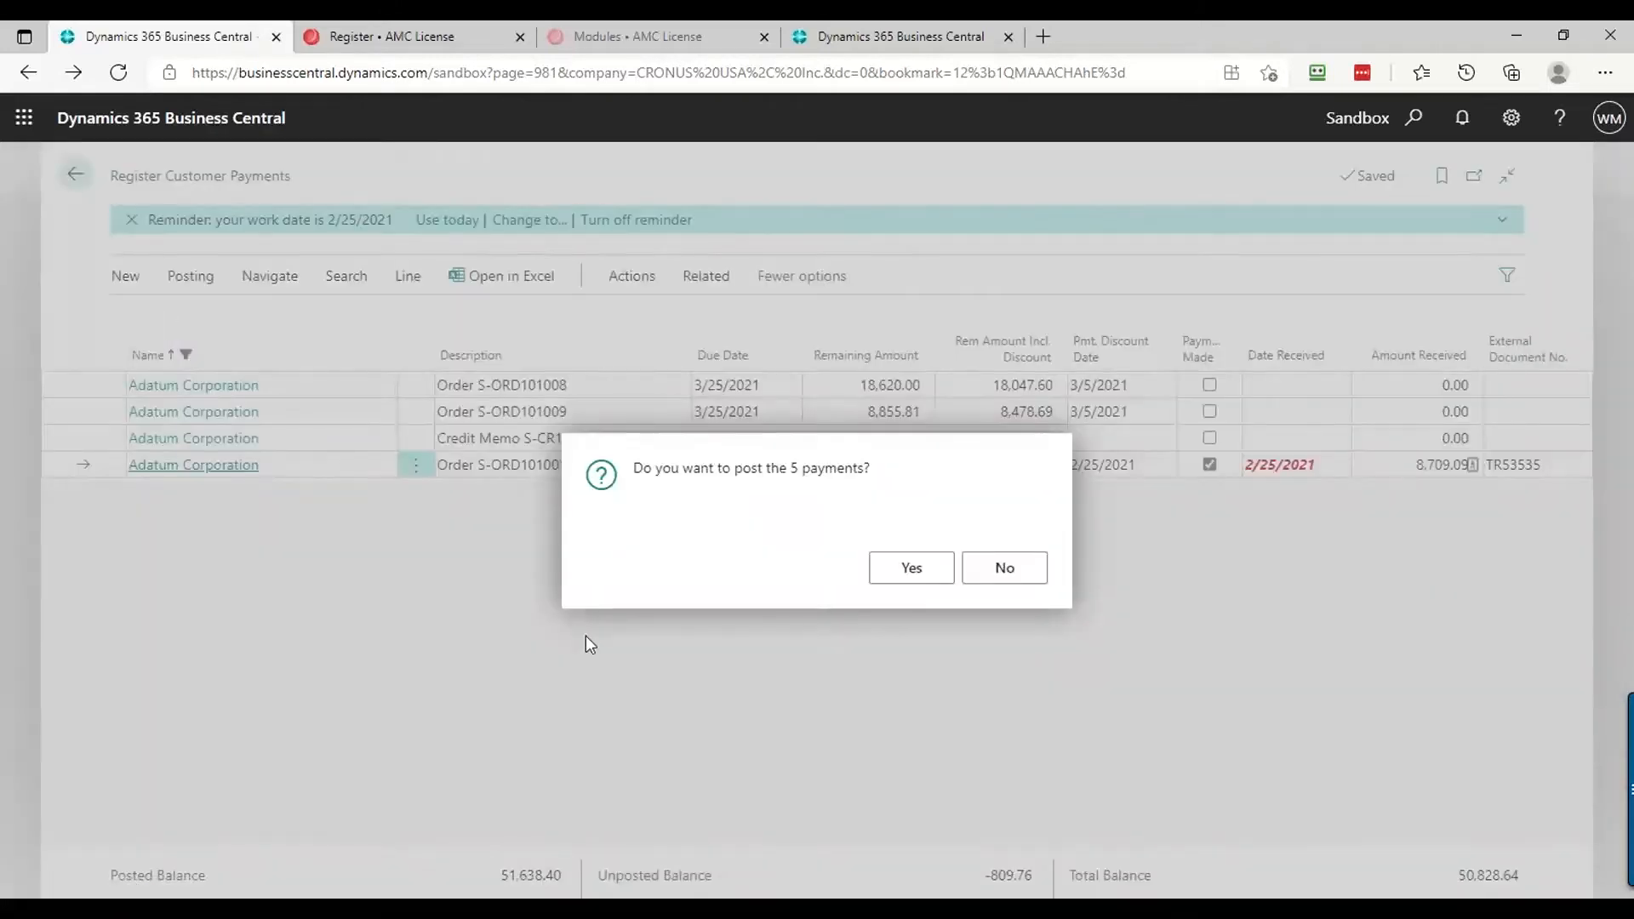
{"action": "left_click", "coordinate": [912, 565]}
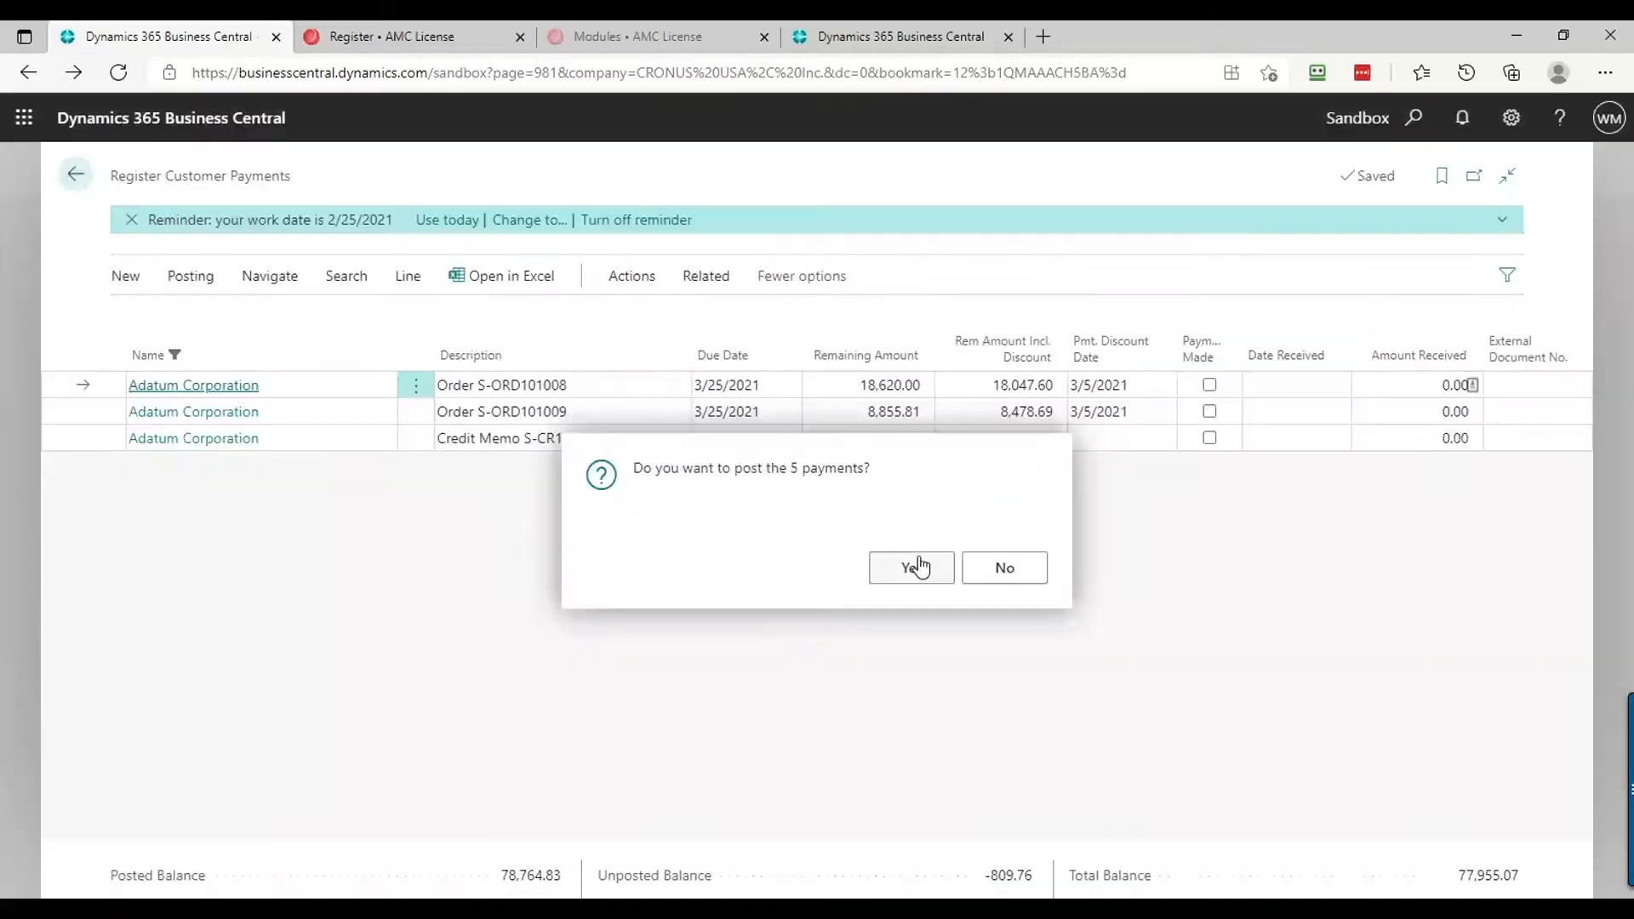
{"action": "left_click", "coordinate": [914, 567]}
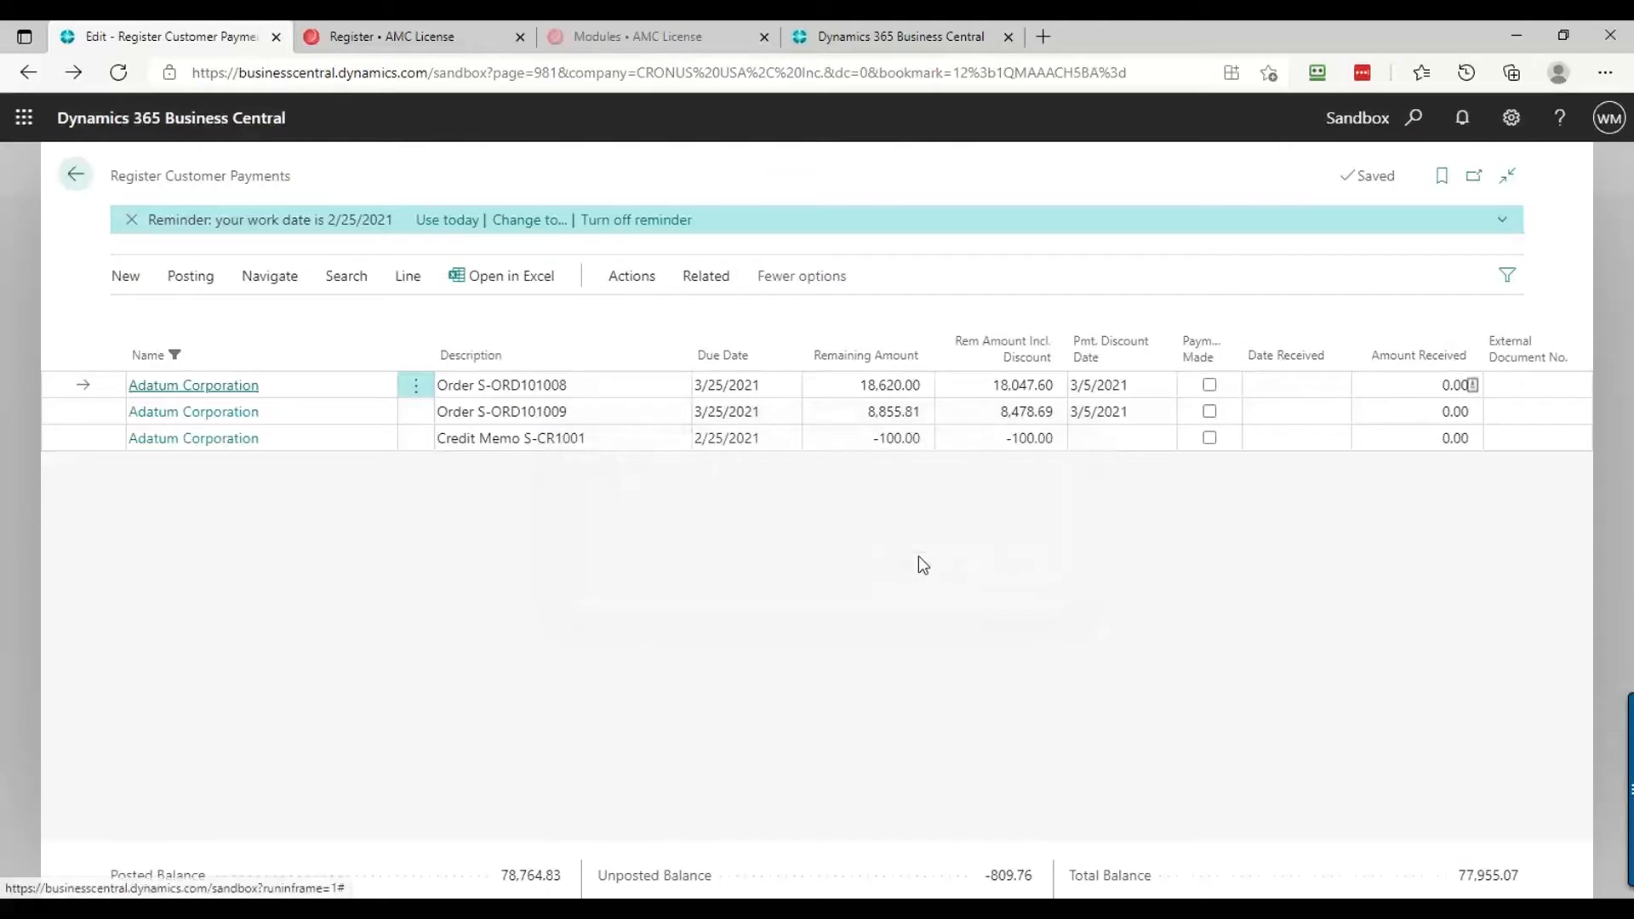
Clear the customer name filter and sort the remaining payment lines by name in ascending order
{"action": "left_click", "coordinate": [390, 357]}
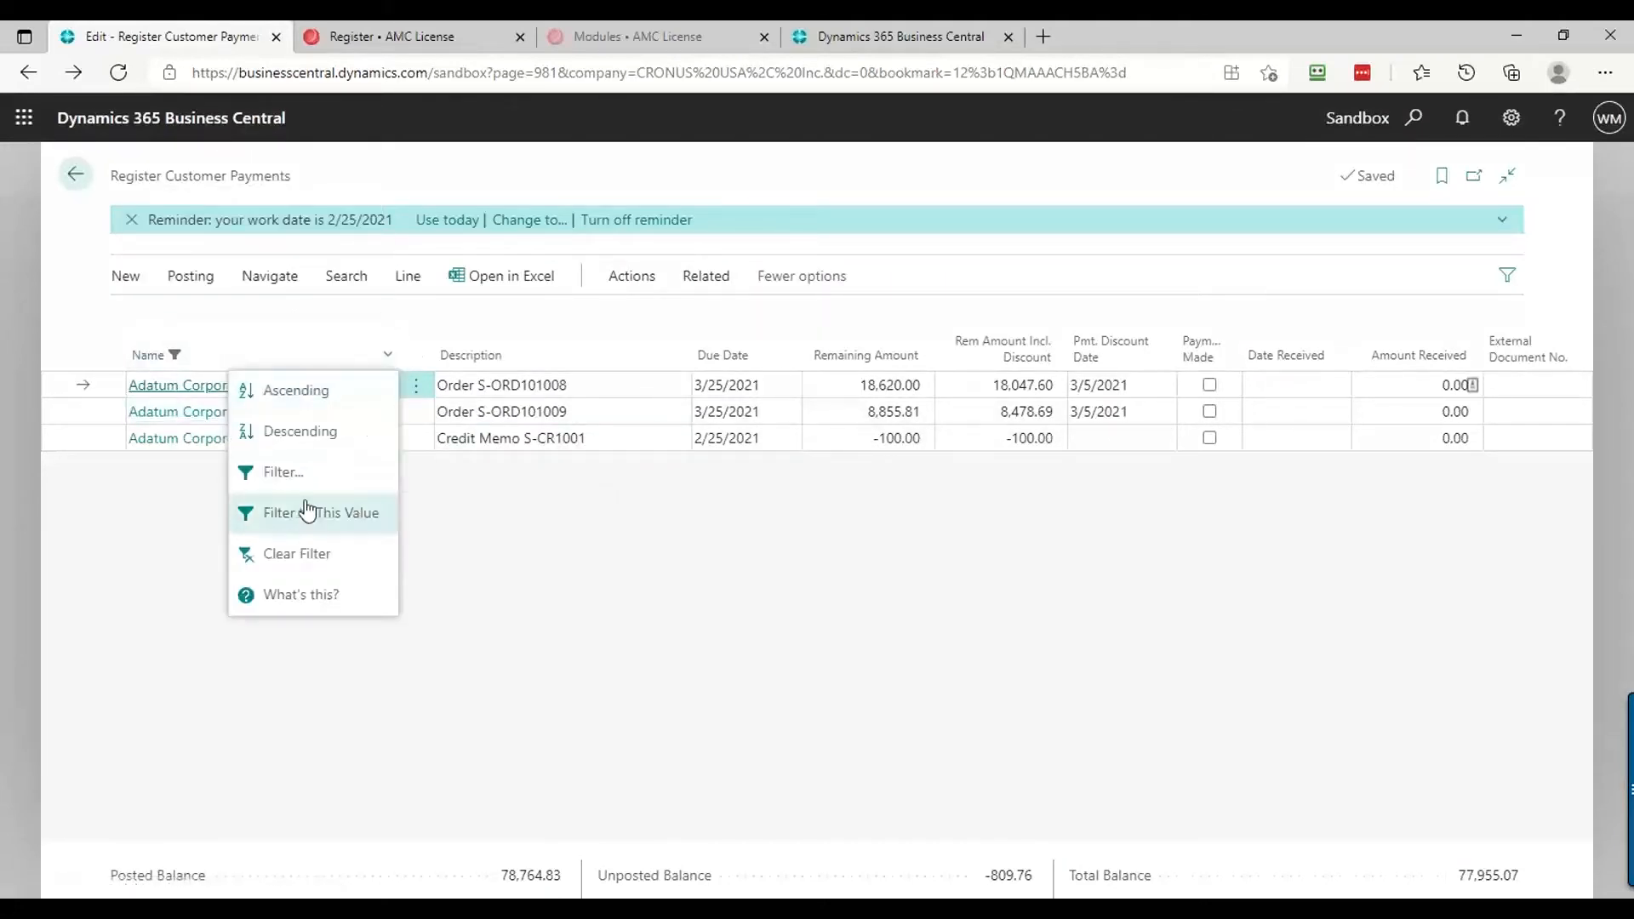
{"action": "left_click", "coordinate": [303, 554]}
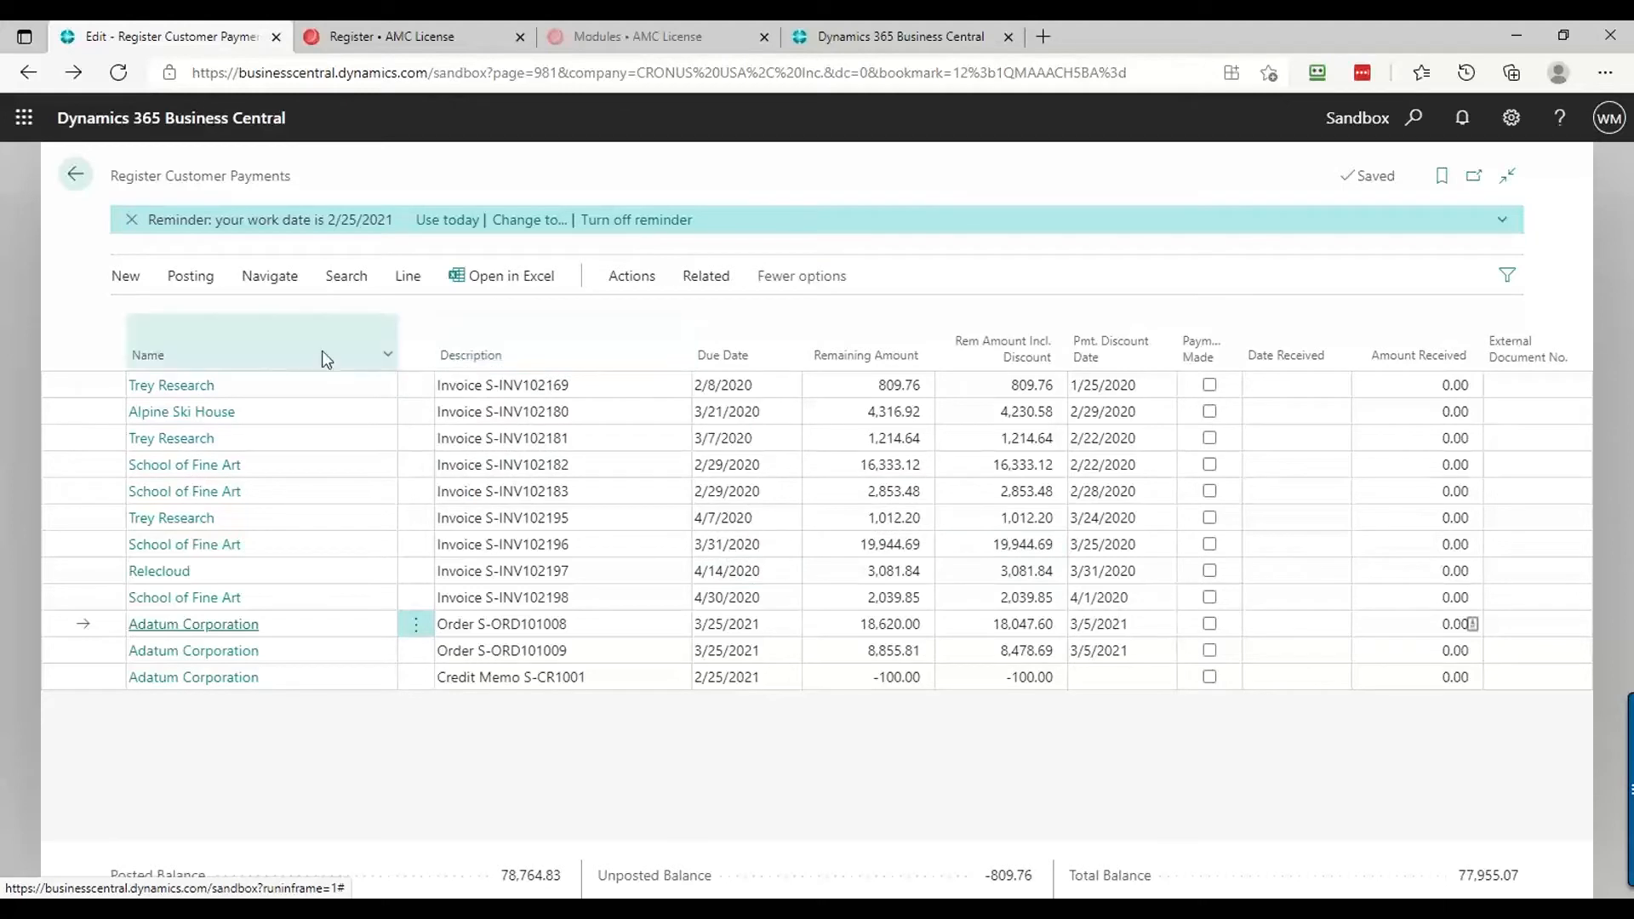
{"action": "left_click", "coordinate": [152, 359]}
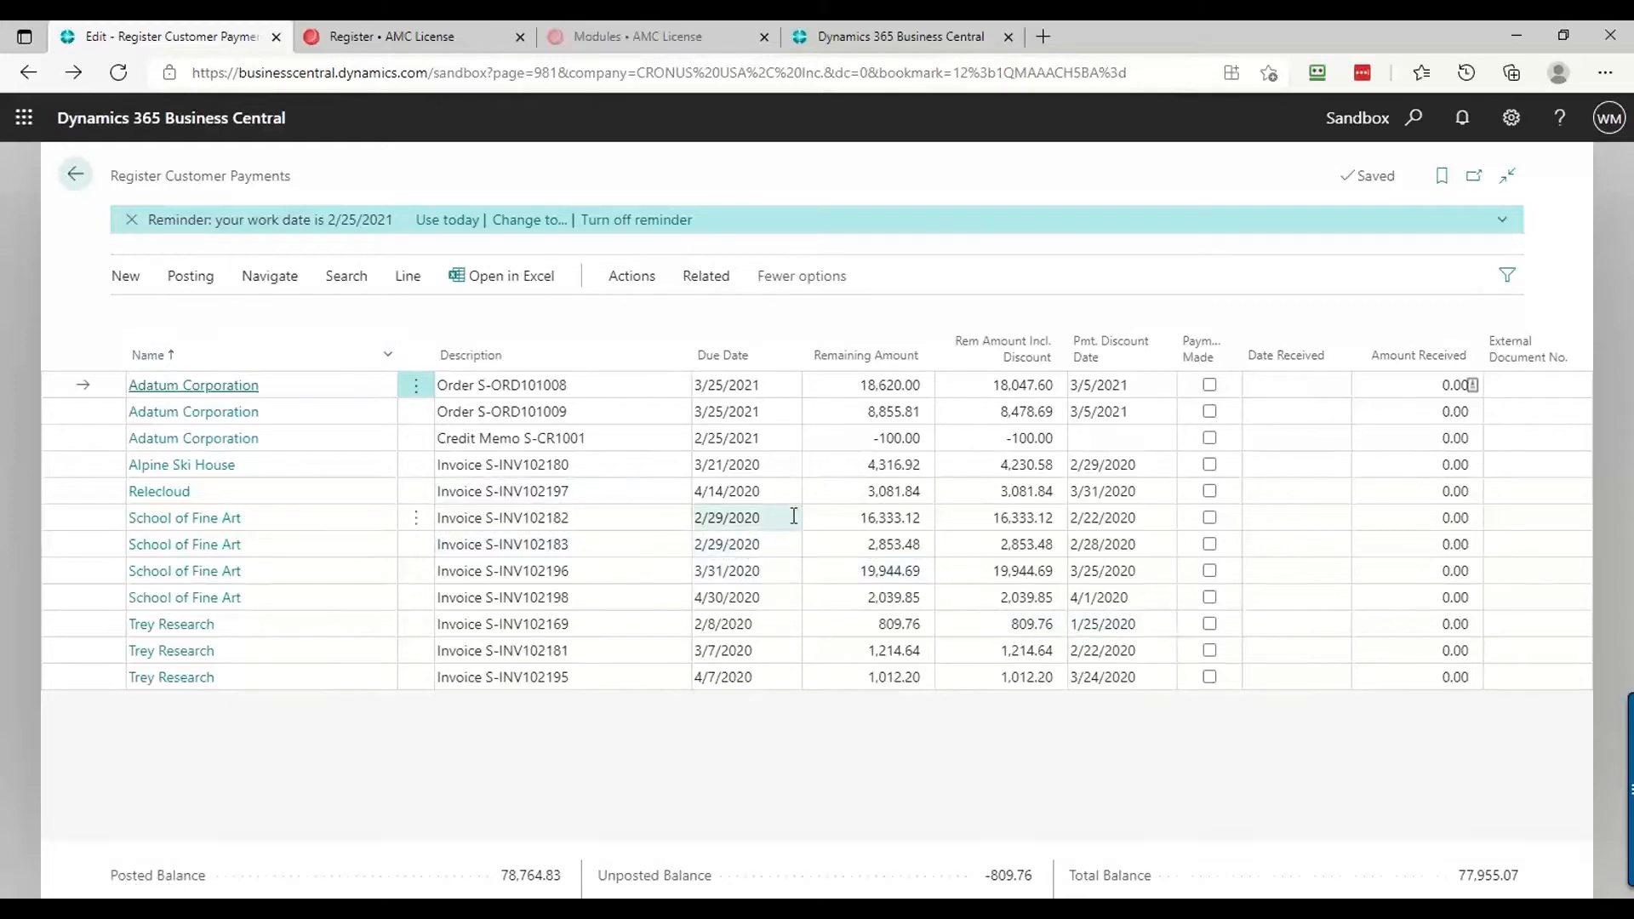
Mark payments as made for School of Fine Art invoices S-INV102182 and S-INV102183, giving both external document number TR1234
{"action": "left_click", "coordinate": [1210, 519]}
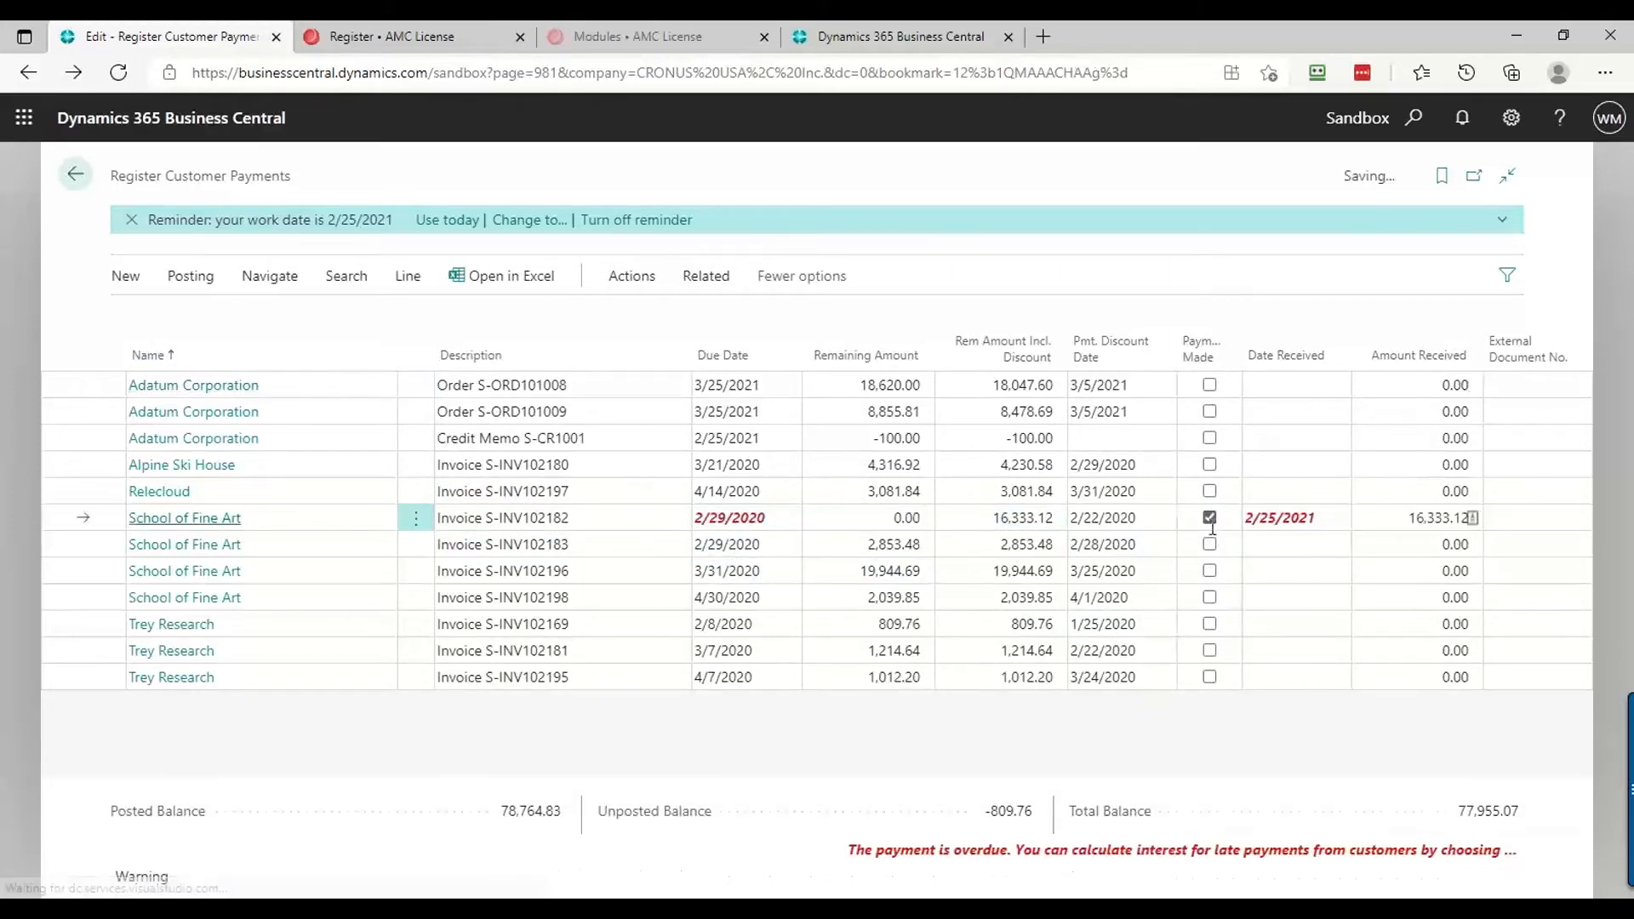
{"action": "left_click", "coordinate": [1210, 545]}
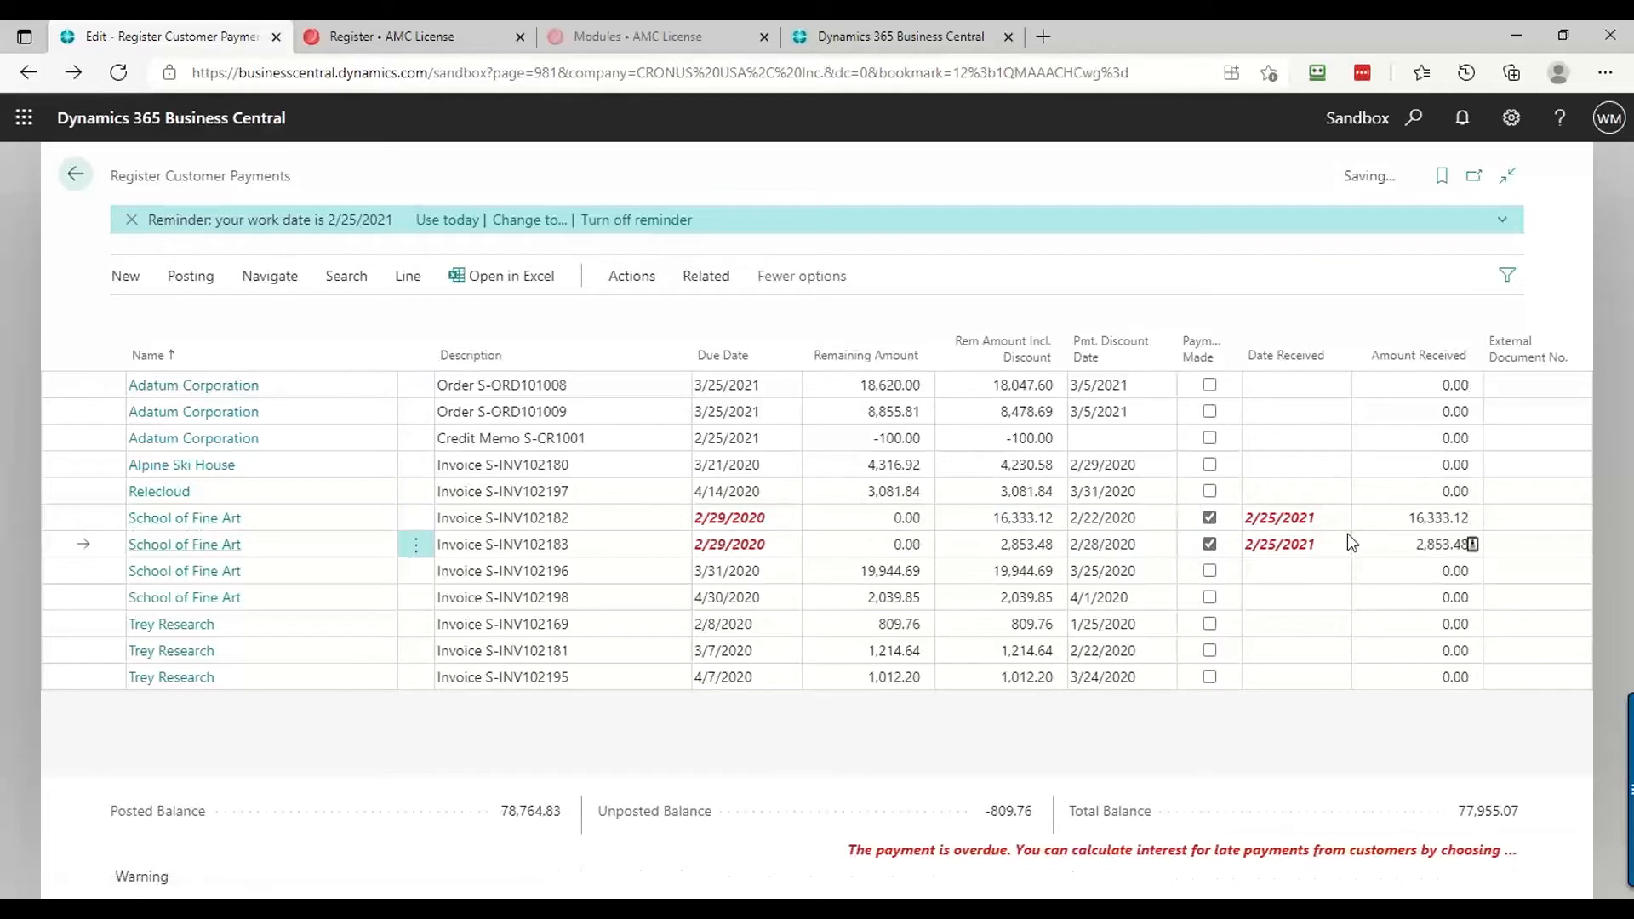
{"action": "left_click", "coordinate": [1537, 517]}
{"action": "type", "text": "tr"}
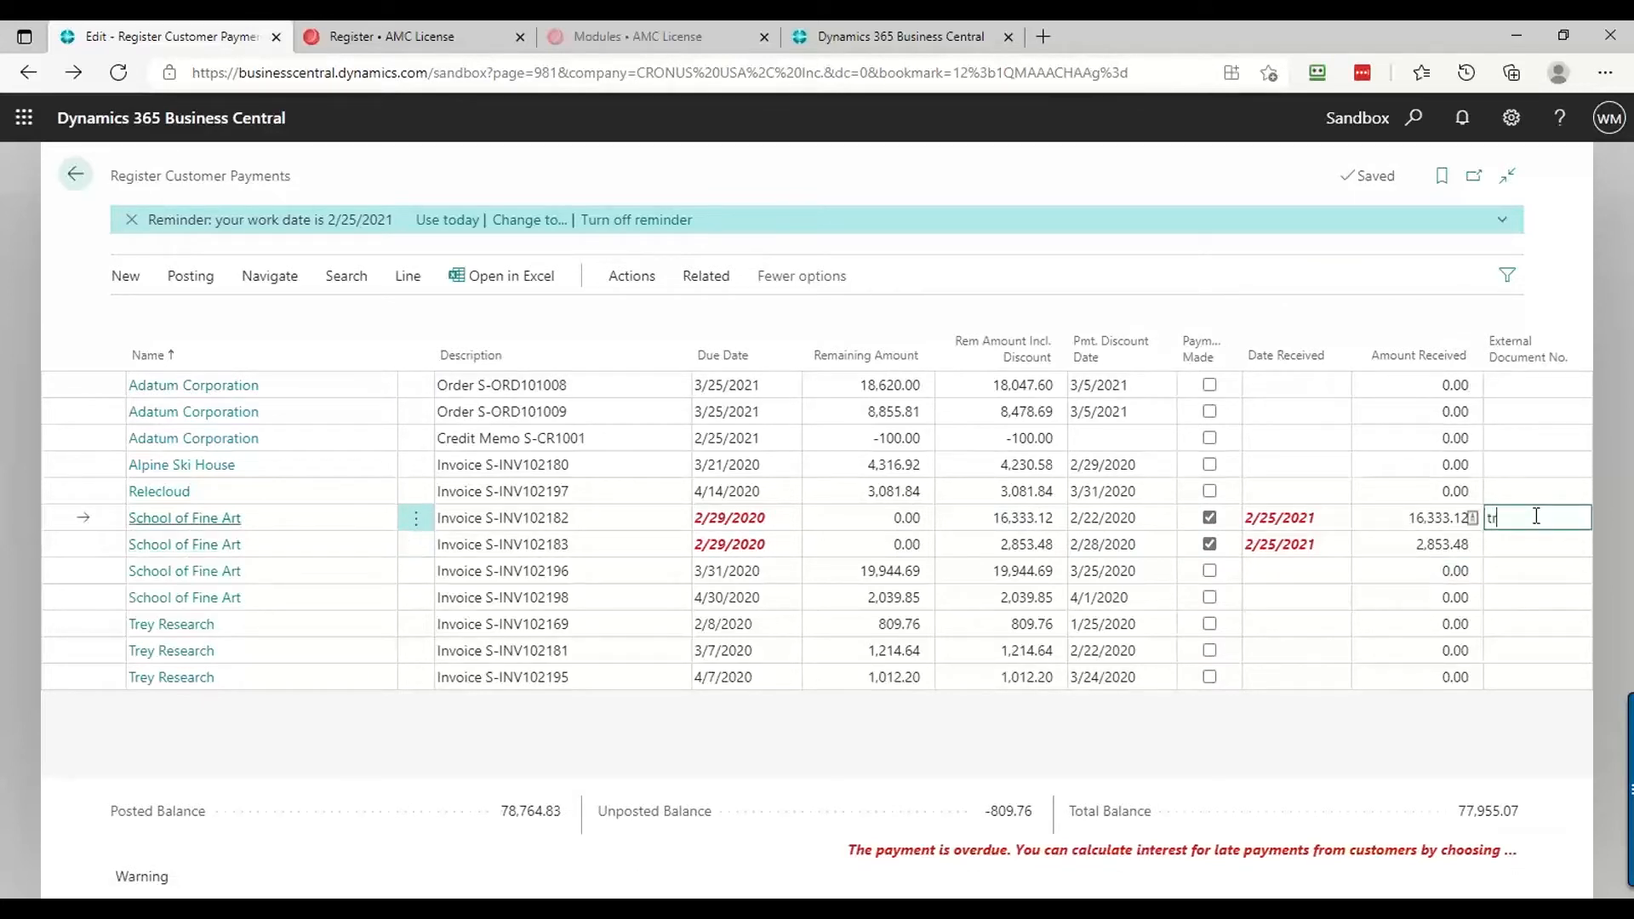
{"action": "type", "text": "1234"}
{"action": "left_click", "coordinate": [1512, 547]}
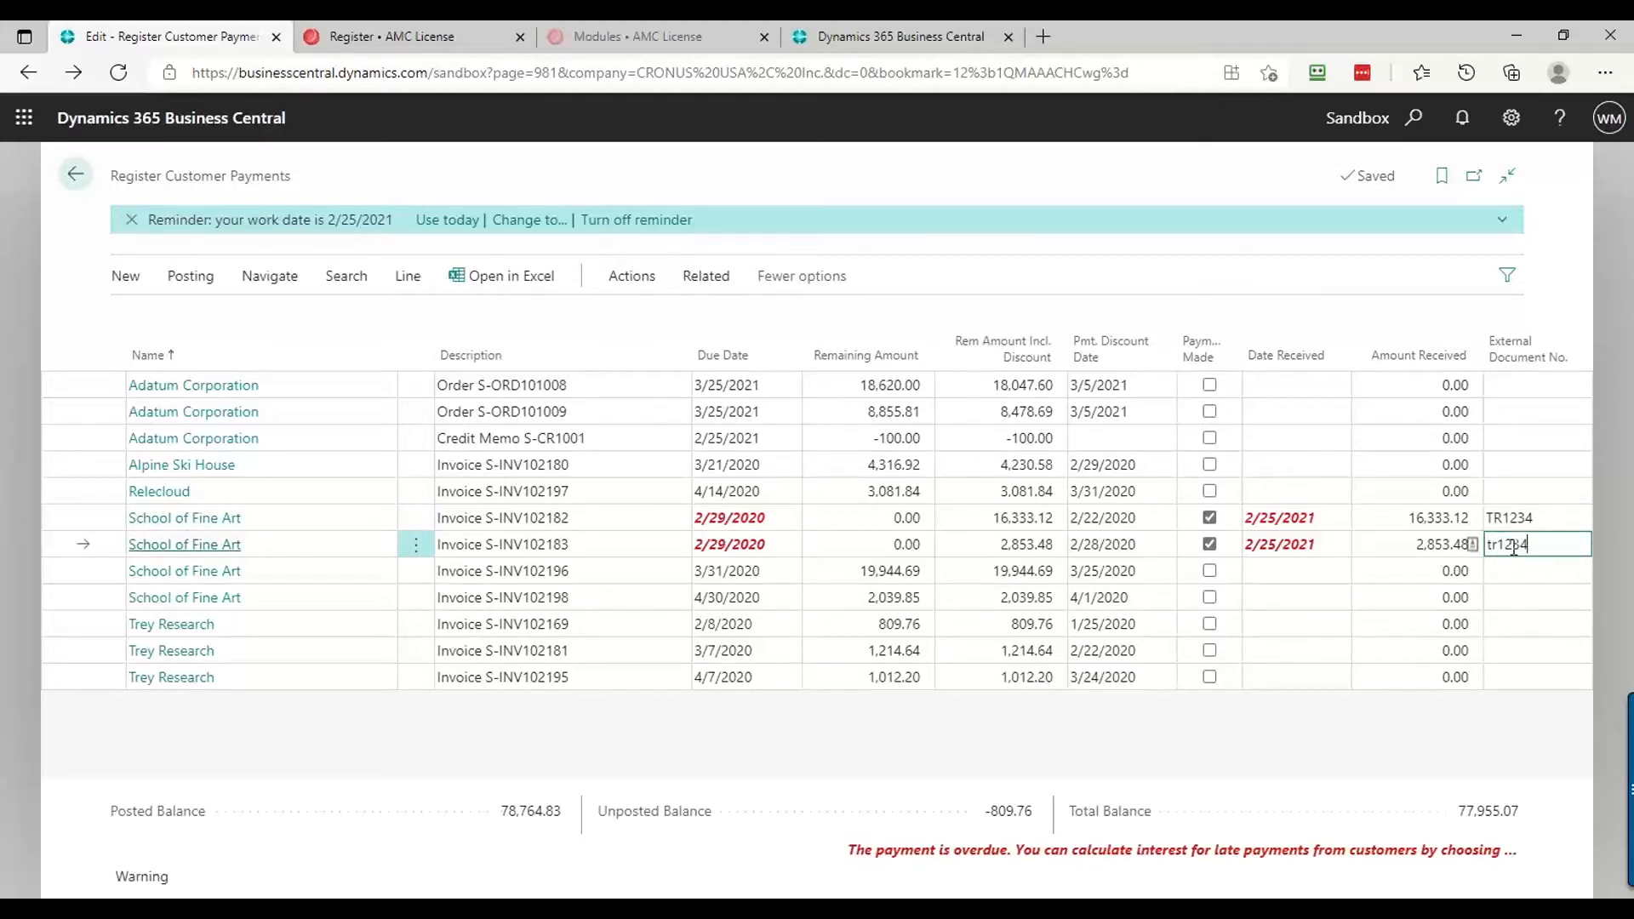
{"action": "type", "text": "tr1234"}
{"action": "key", "text": "Up"}
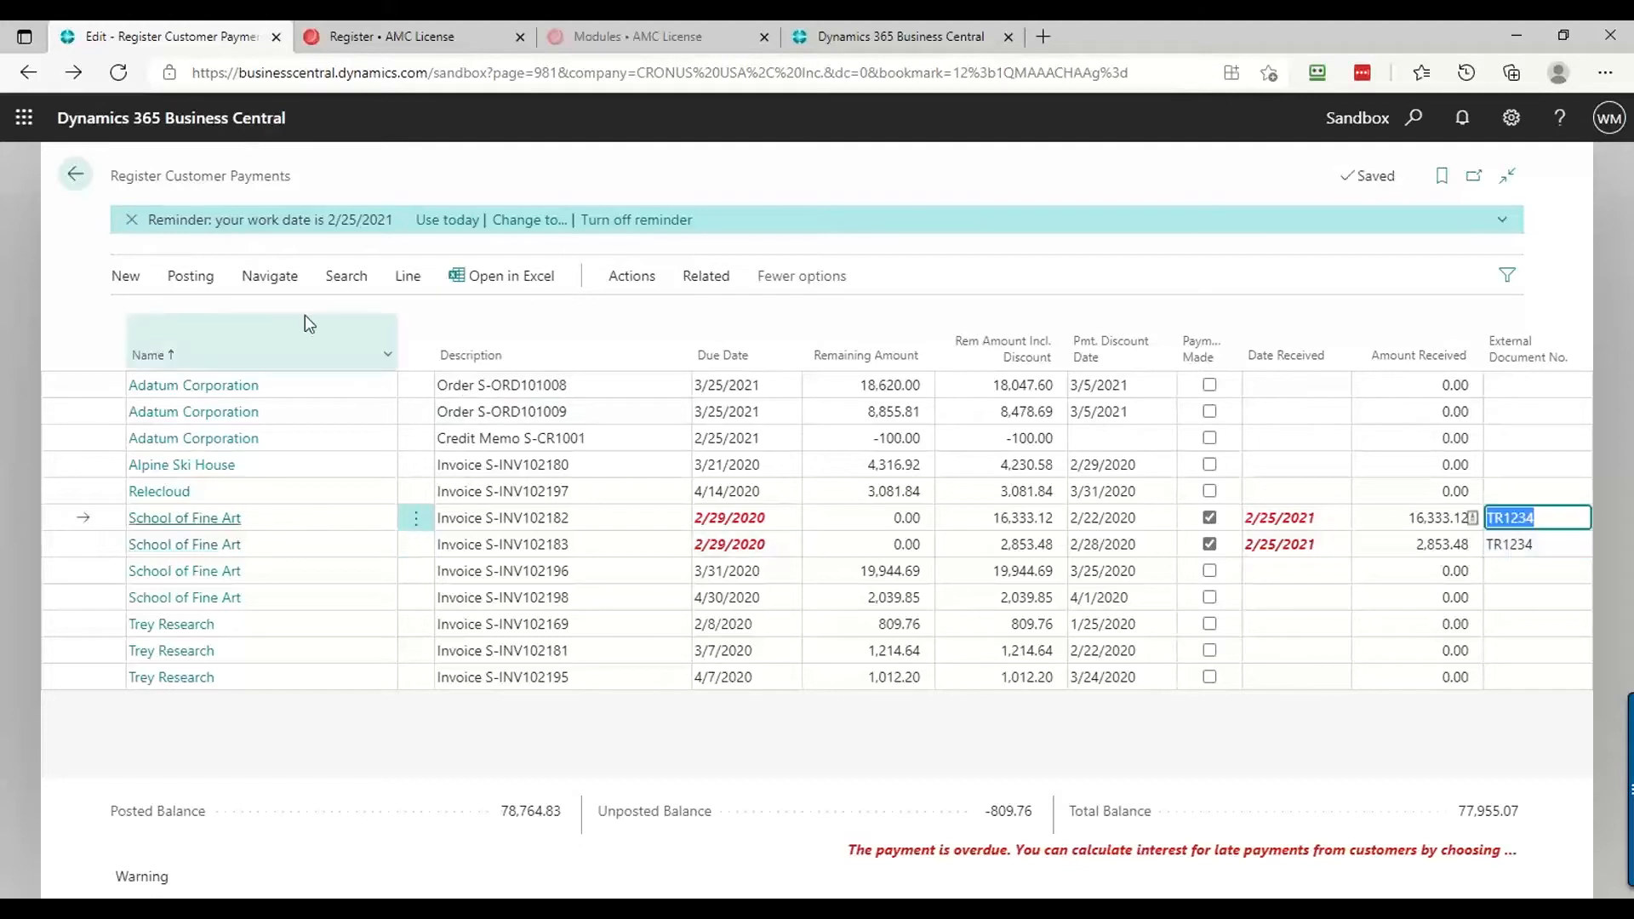
Post the two marked School of Fine Art payments as a lump payment and confirm the posting
{"action": "left_click", "coordinate": [199, 290]}
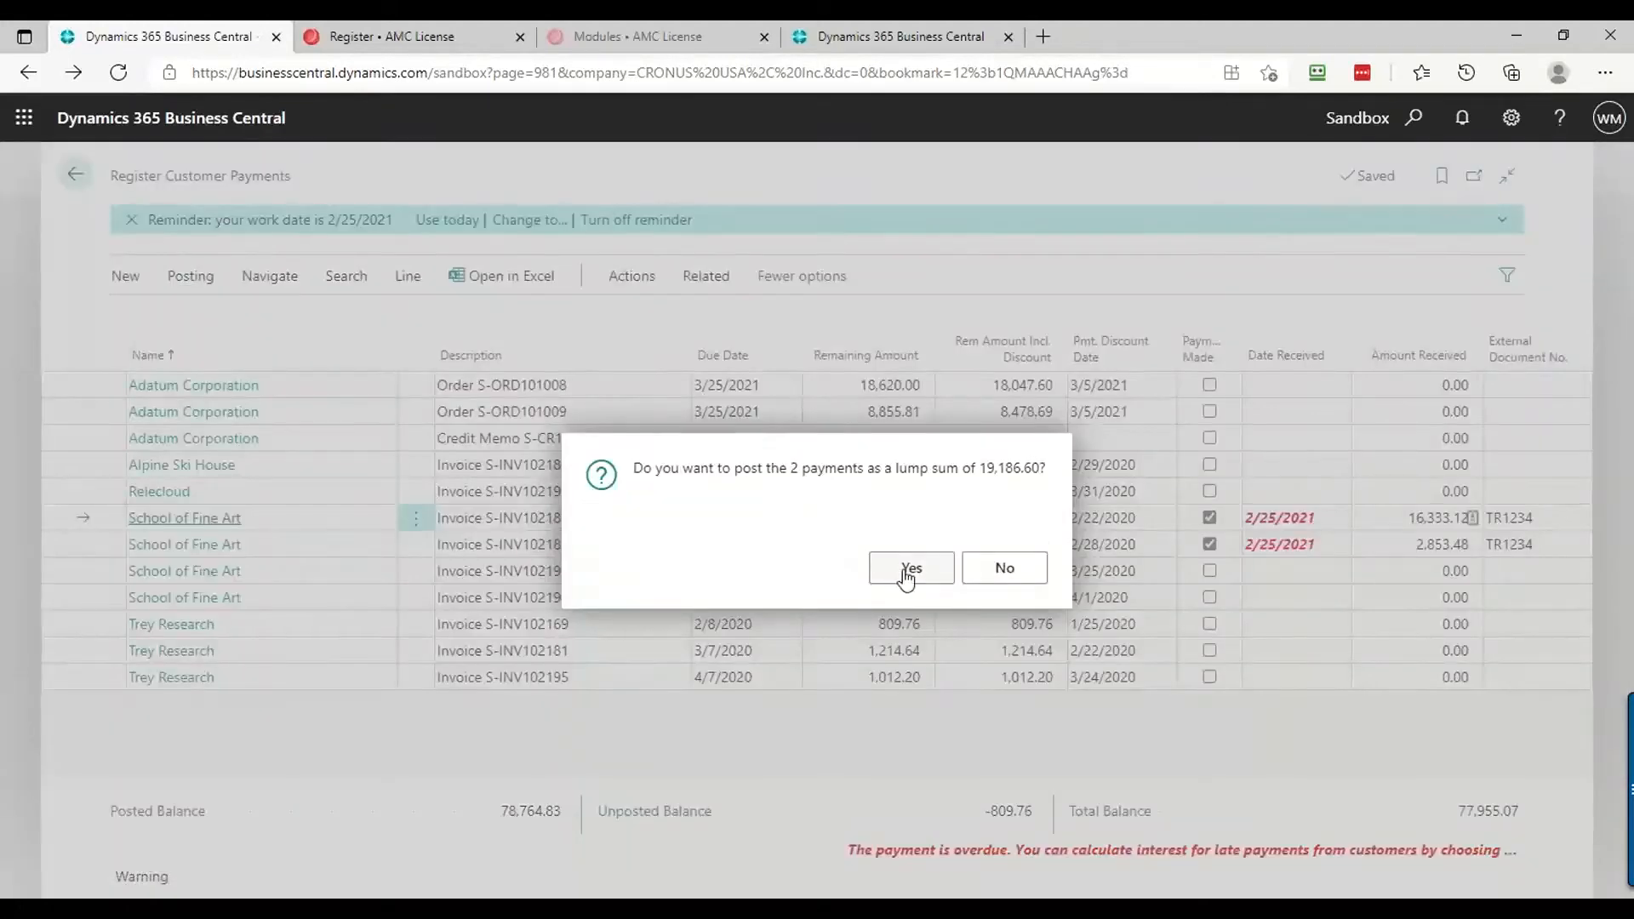
{"action": "left_click", "coordinate": [912, 571]}
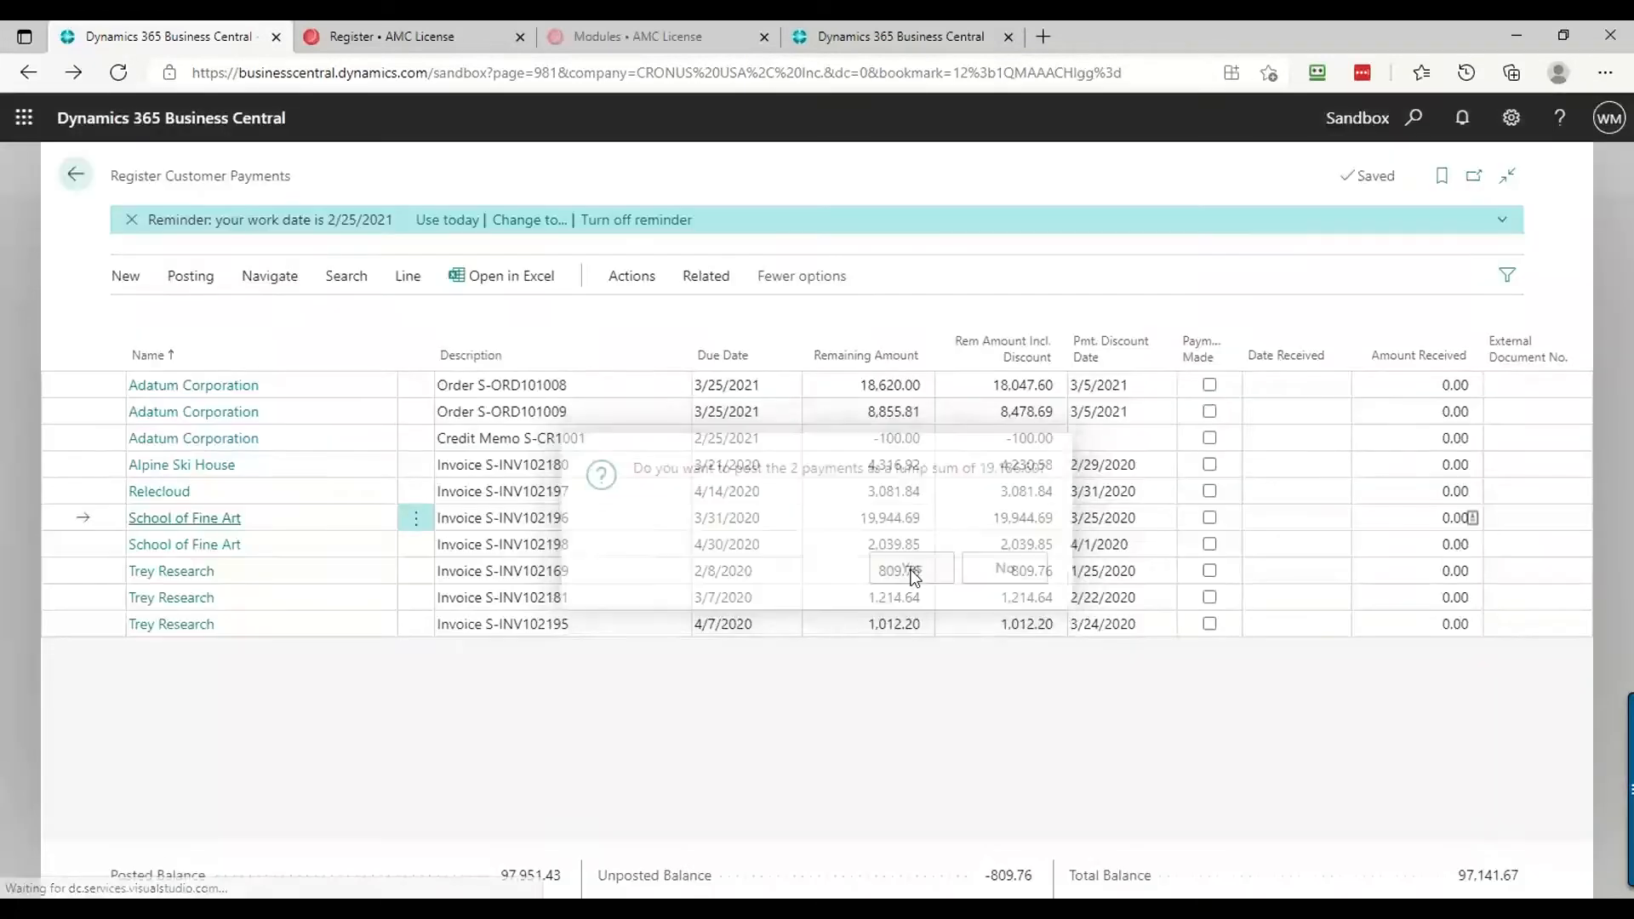
Leave the payment registration, return to the customer list and open the ledger entries for School of Fine Art
{"action": "left_click", "coordinate": [74, 177]}
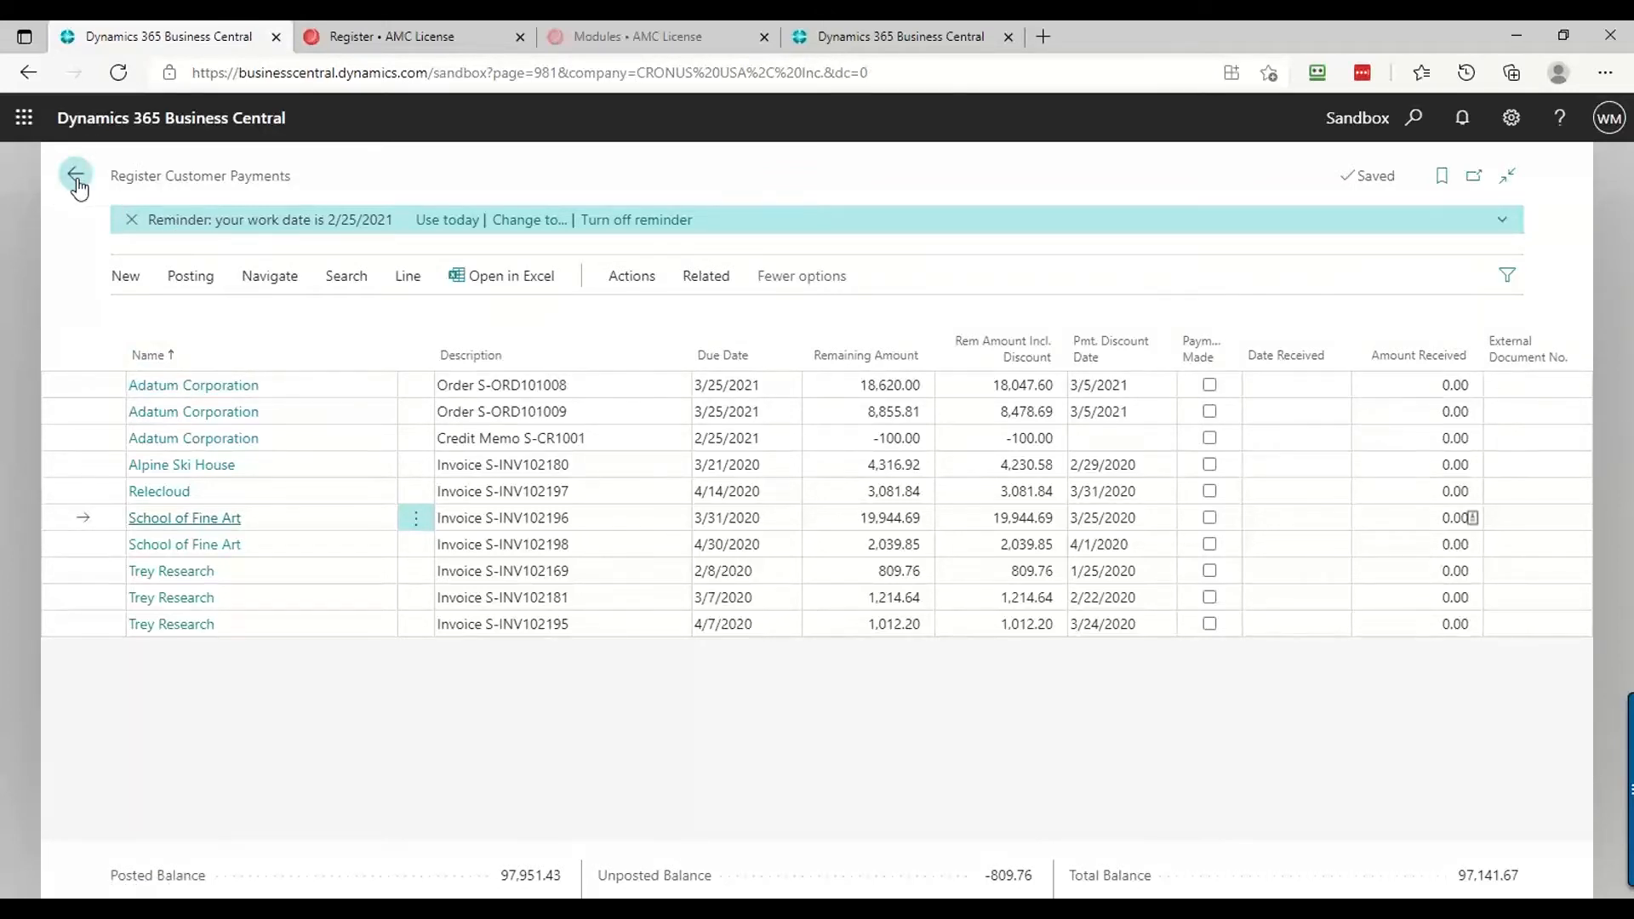
{"action": "left_click", "coordinate": [76, 177]}
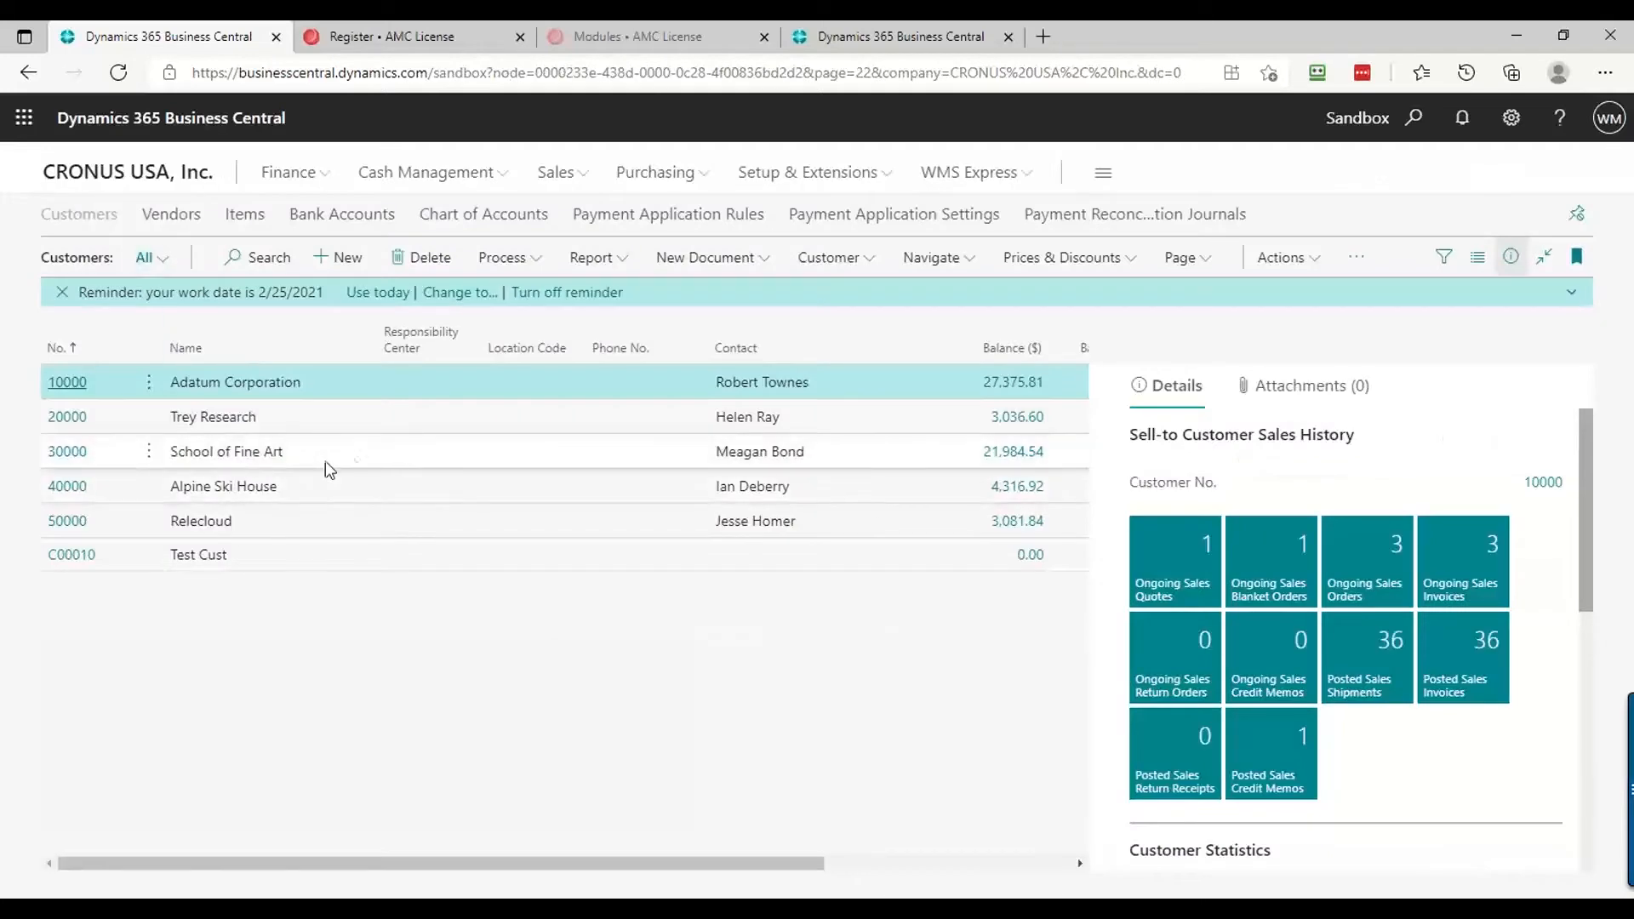
{"action": "left_click", "coordinate": [355, 465]}
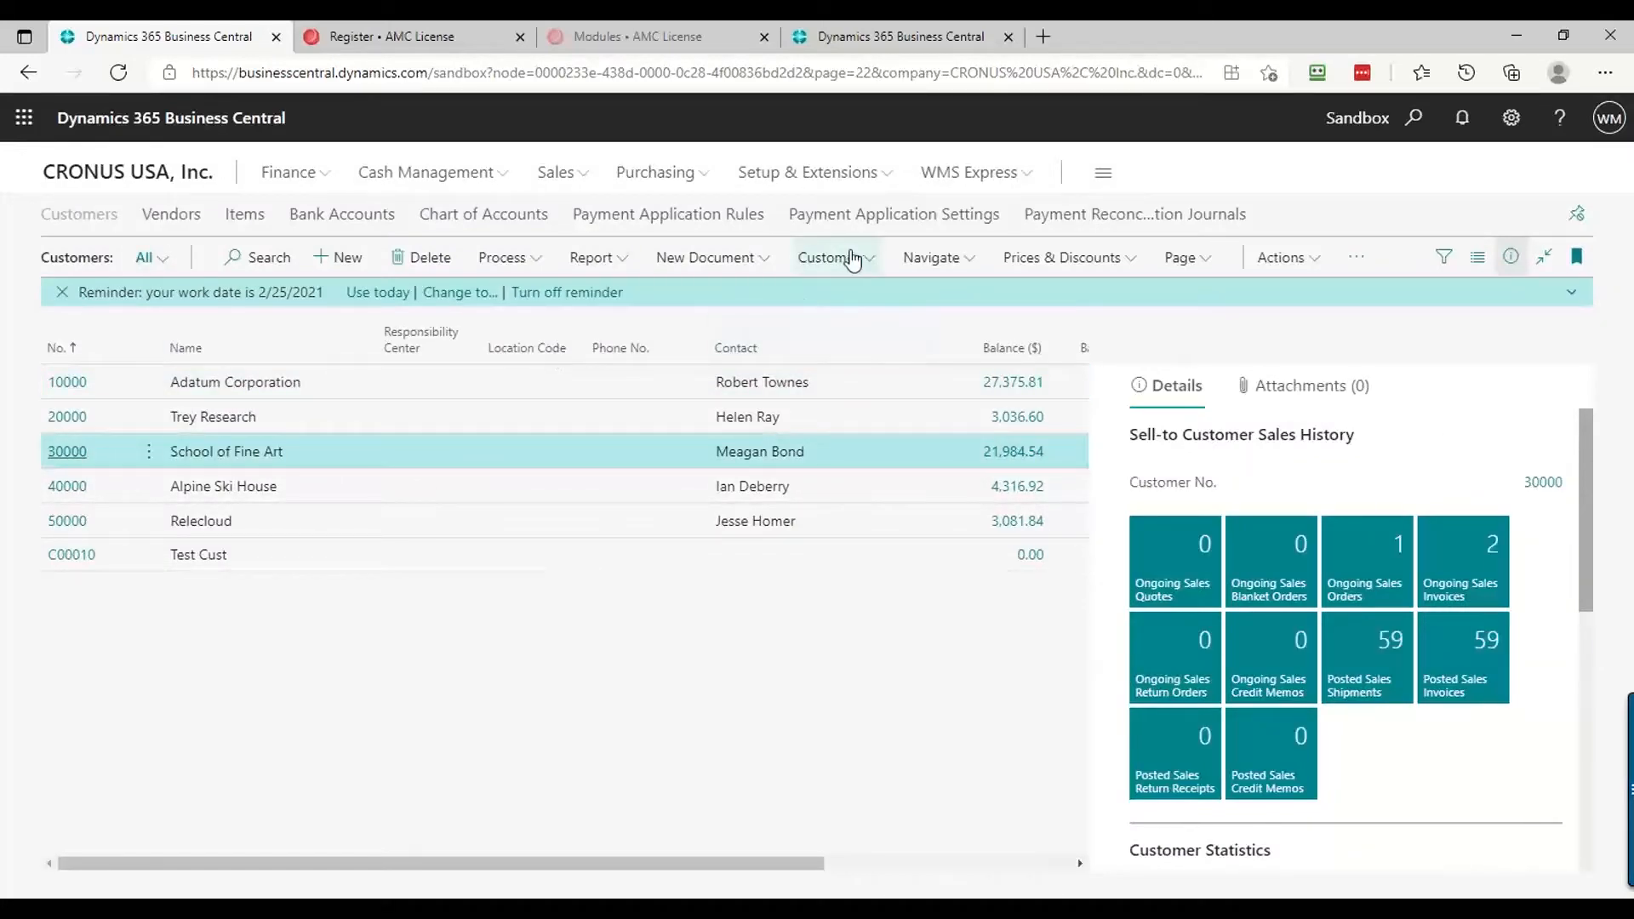
{"action": "left_click", "coordinate": [854, 260]}
{"action": "left_click", "coordinate": [808, 295]}
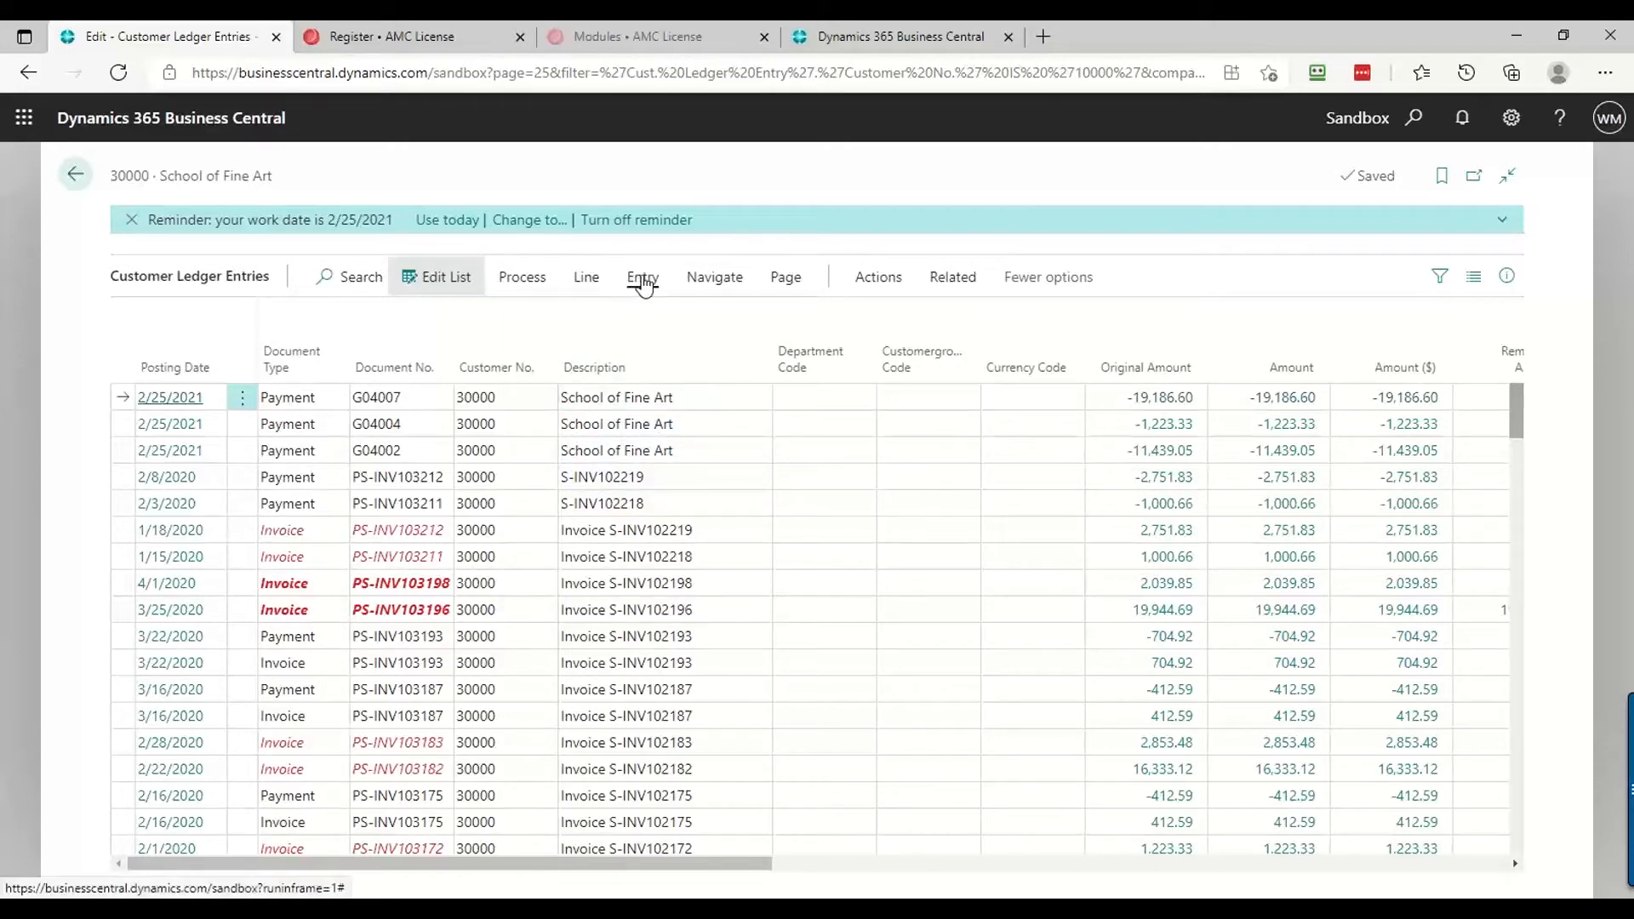
View the invoices applied to School of Fine Art's payment G04007, then return to the customer list
{"action": "left_click", "coordinate": [643, 284]}
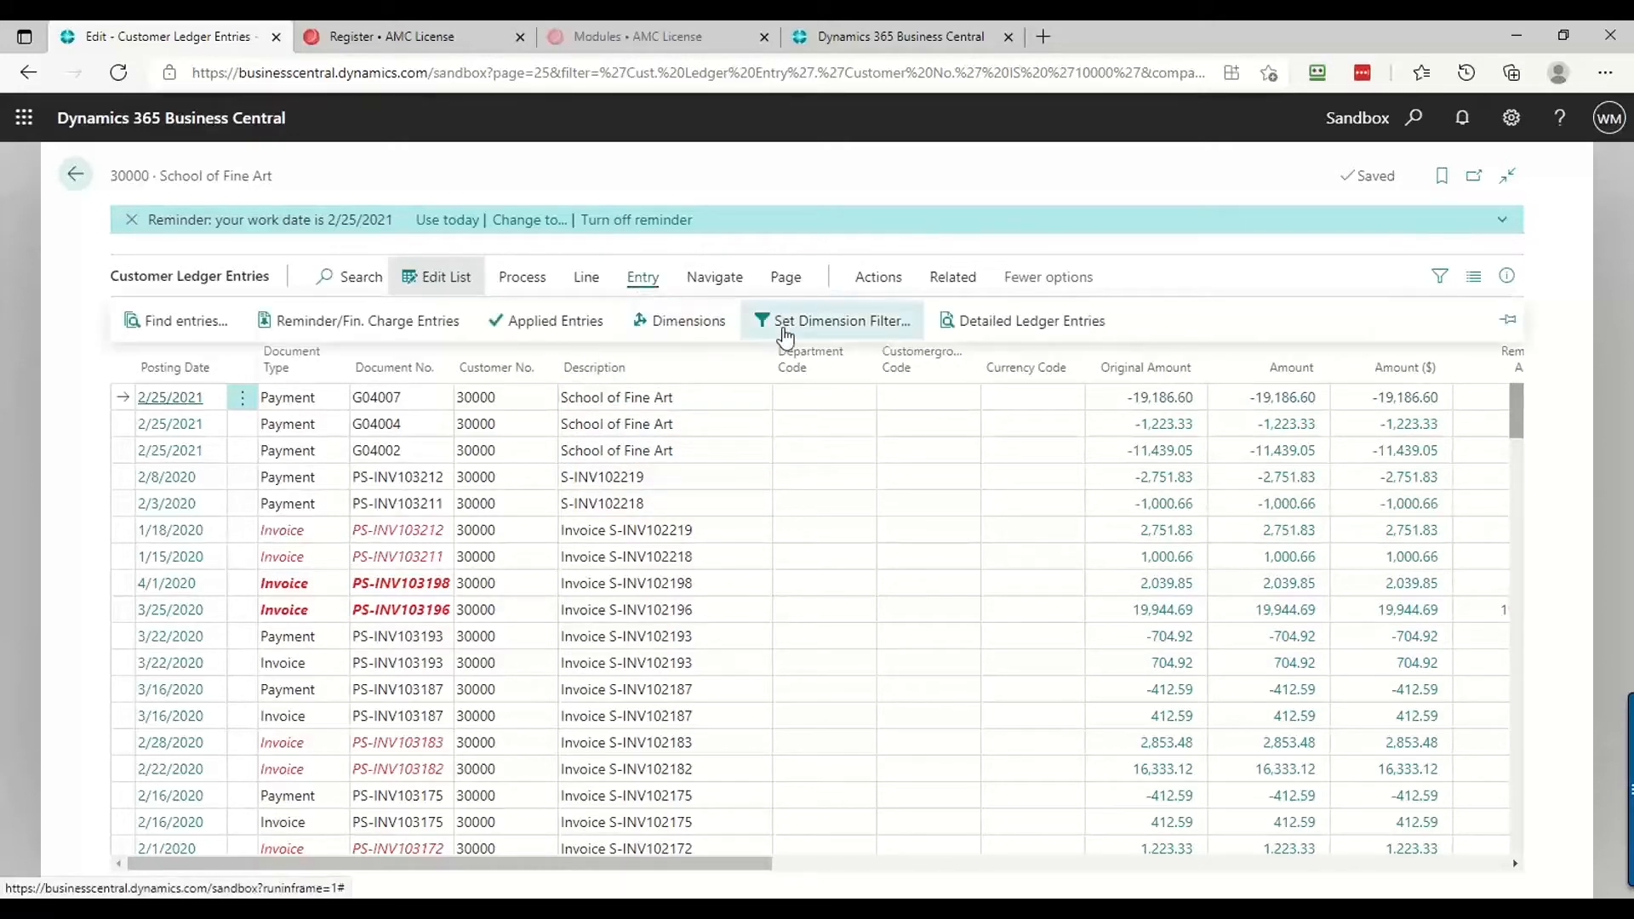
{"action": "left_click", "coordinate": [574, 324]}
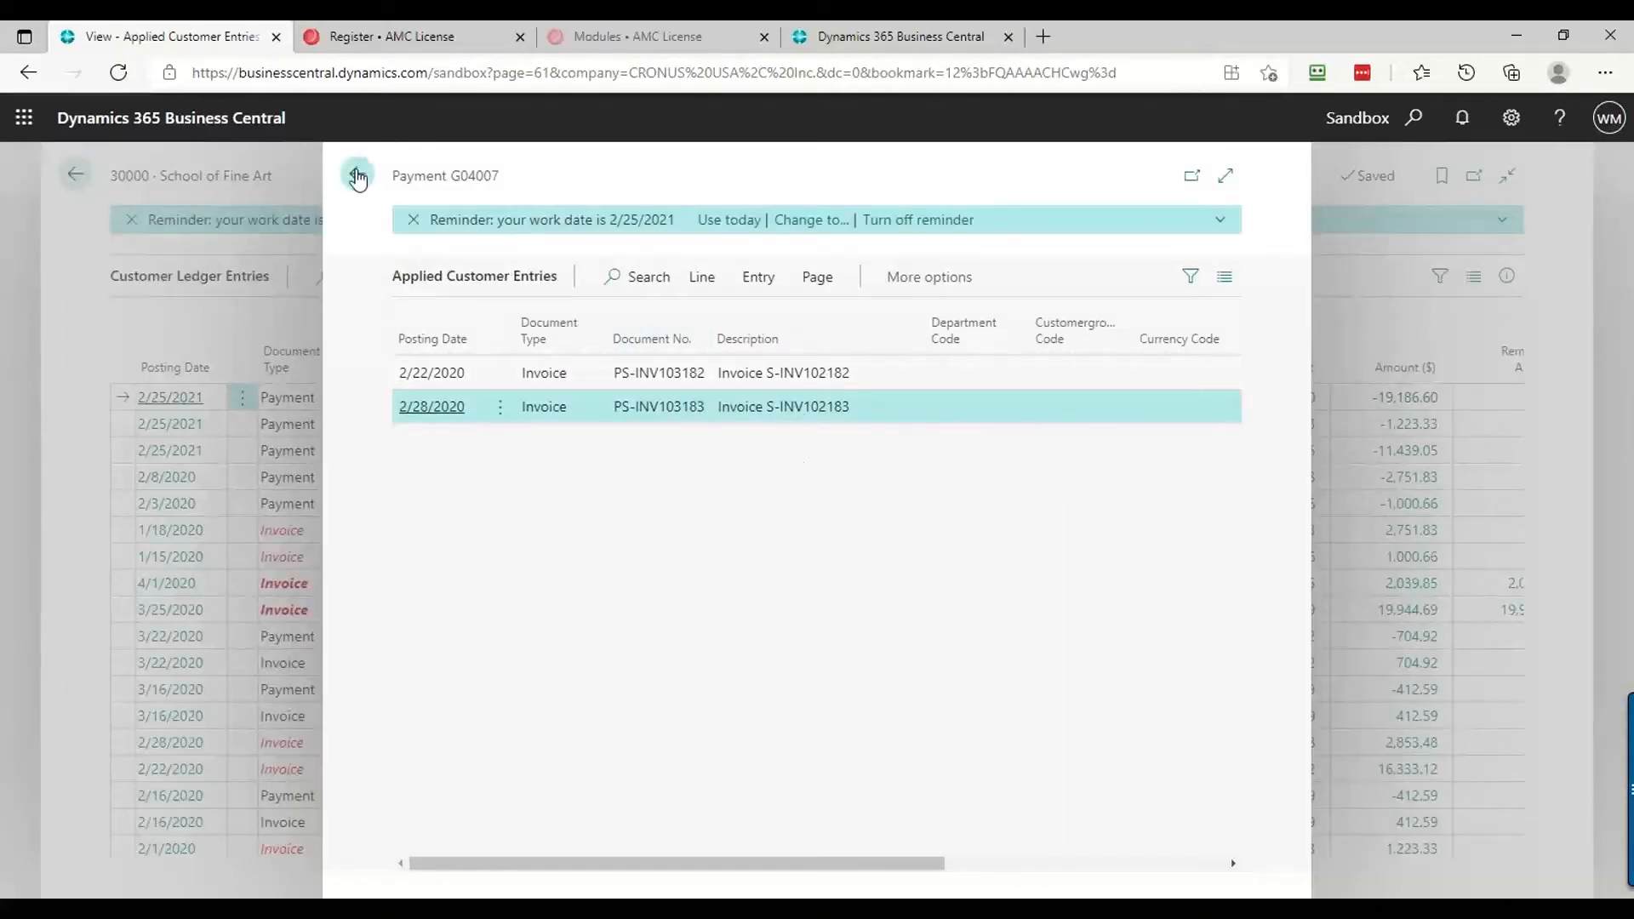
{"action": "left_click", "coordinate": [357, 176]}
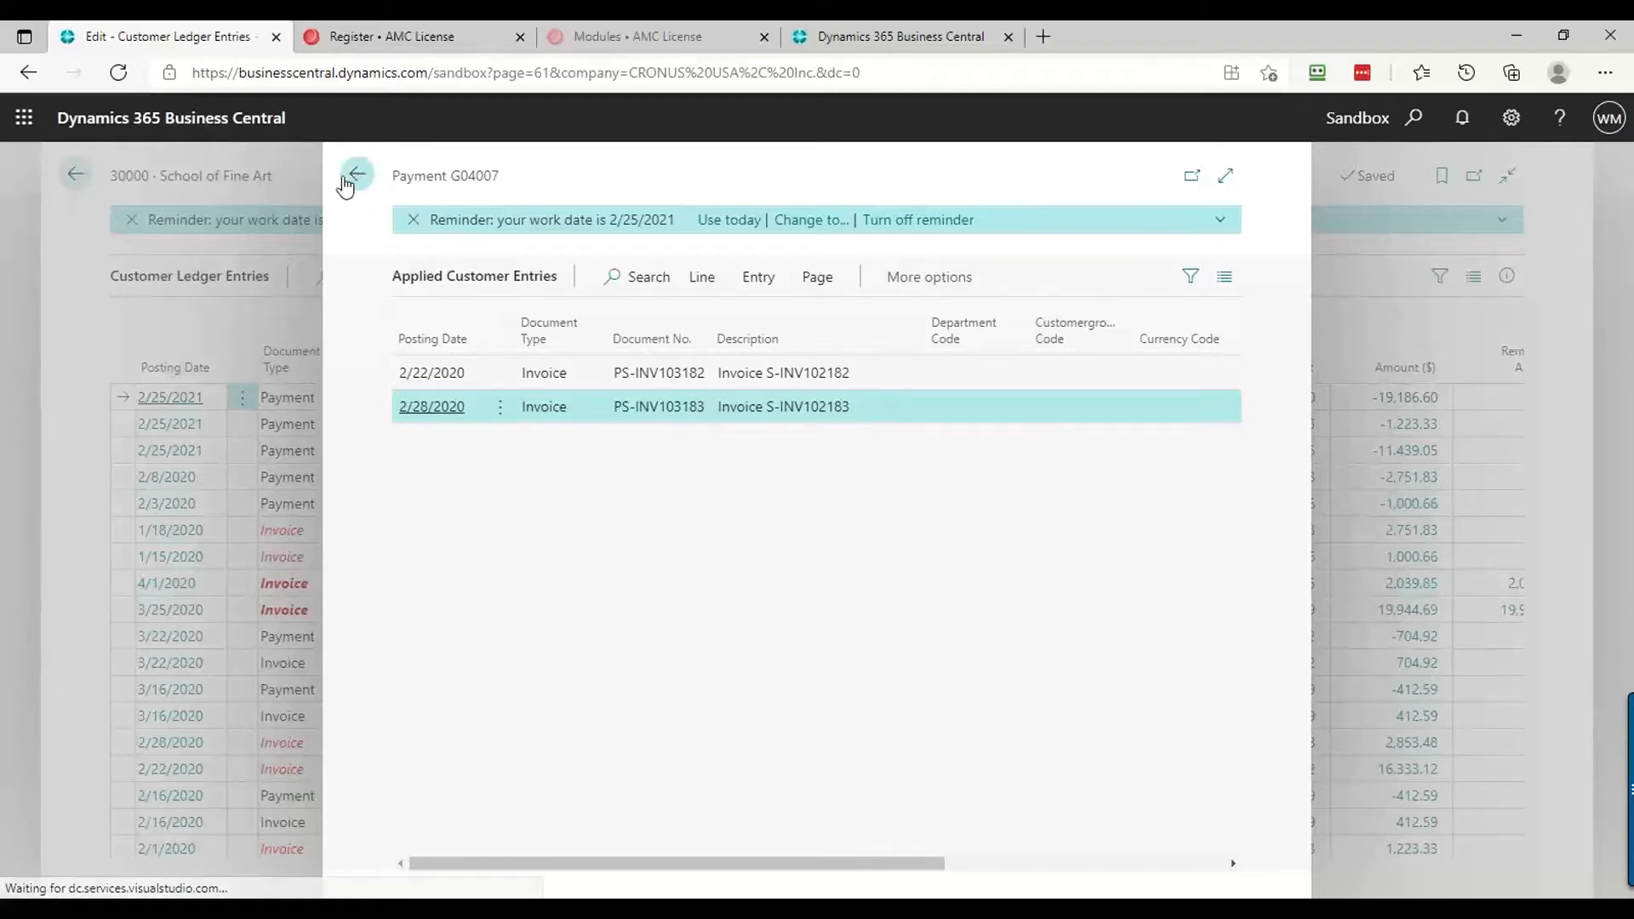
{"action": "left_click", "coordinate": [76, 178]}
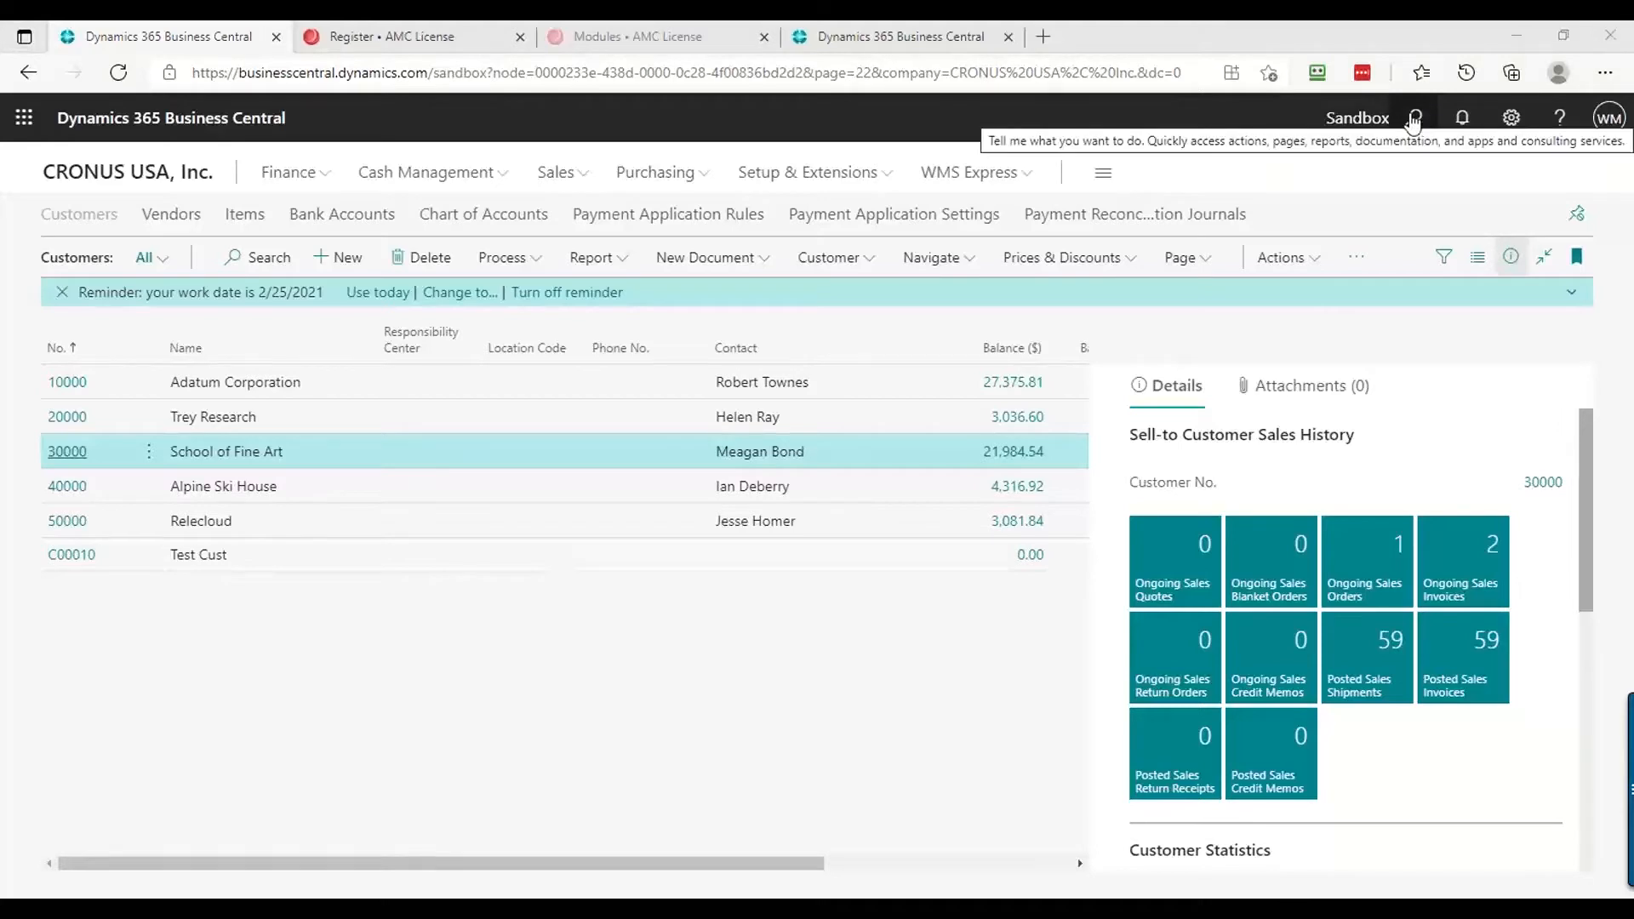
{"action": "left_click", "coordinate": [1413, 124]}
{"action": "left_click", "coordinate": [1413, 126]}
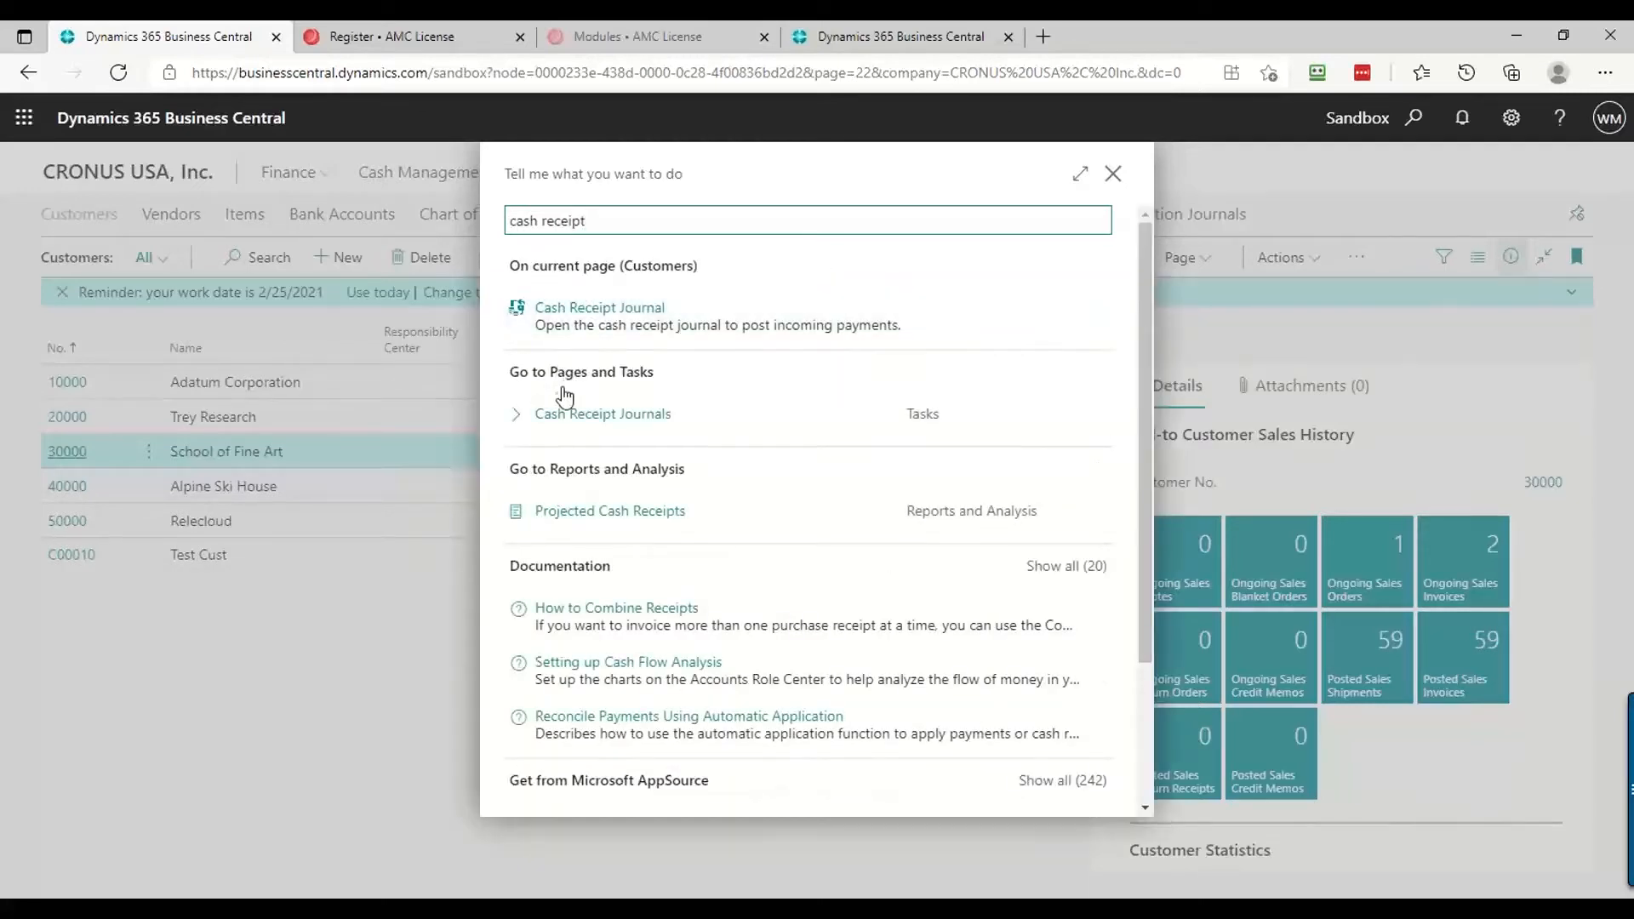
{"action": "key", "text": "Escape"}
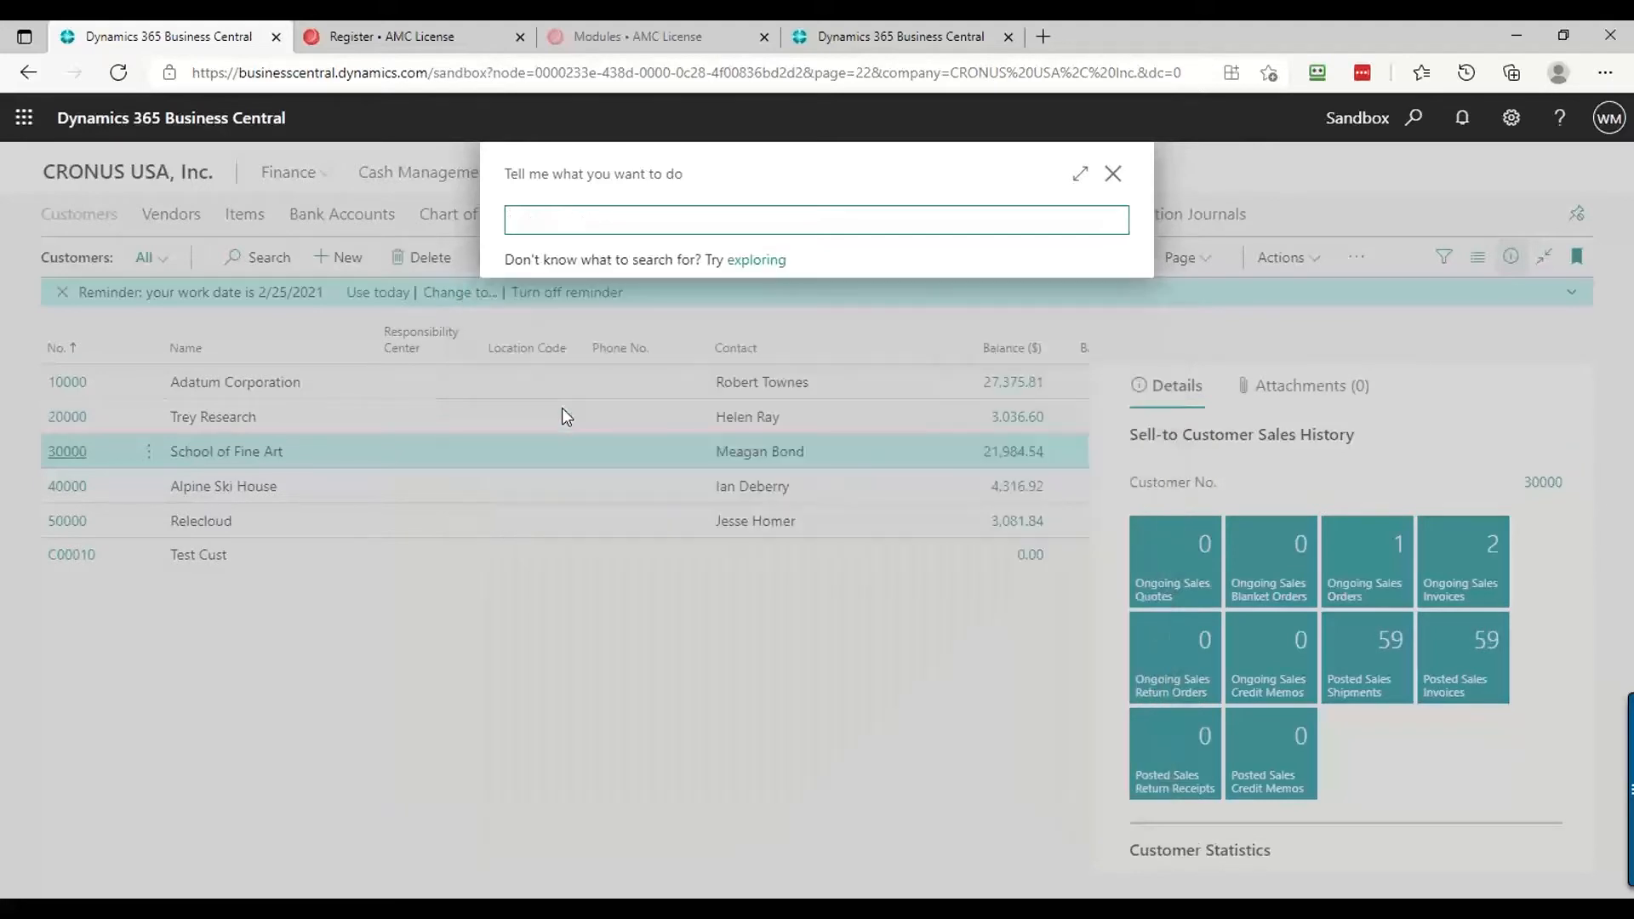
{"action": "key", "text": "Escape"}
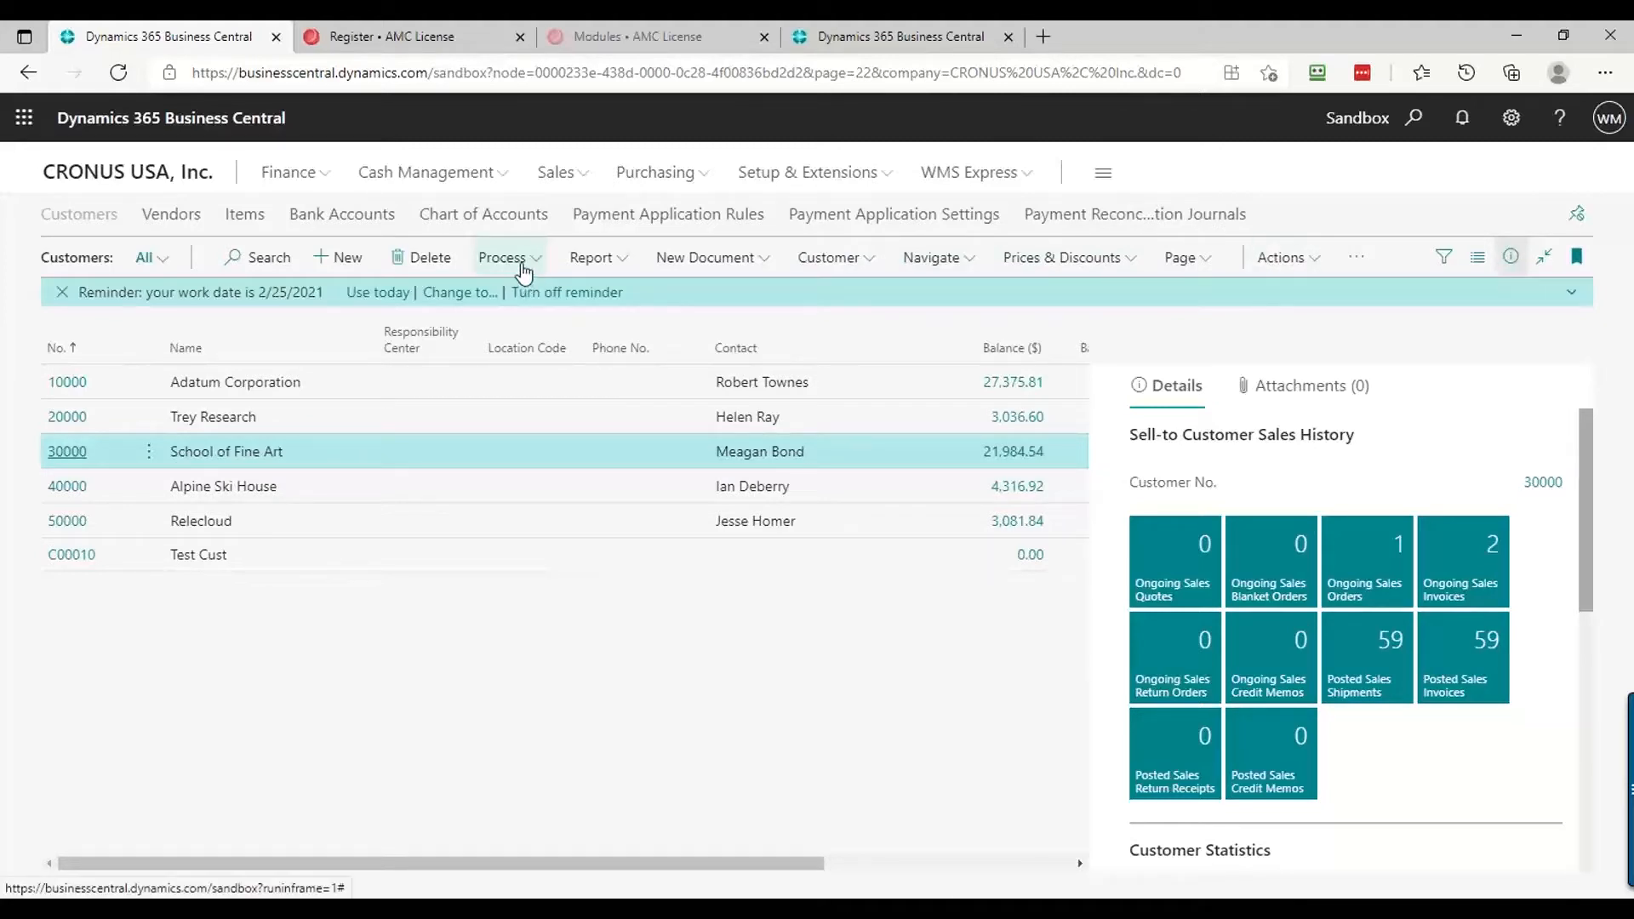
Reopen School of Fine Art's ledger entries, examine the available entry functions and related options, and return to the customer list
{"action": "left_click", "coordinate": [522, 269]}
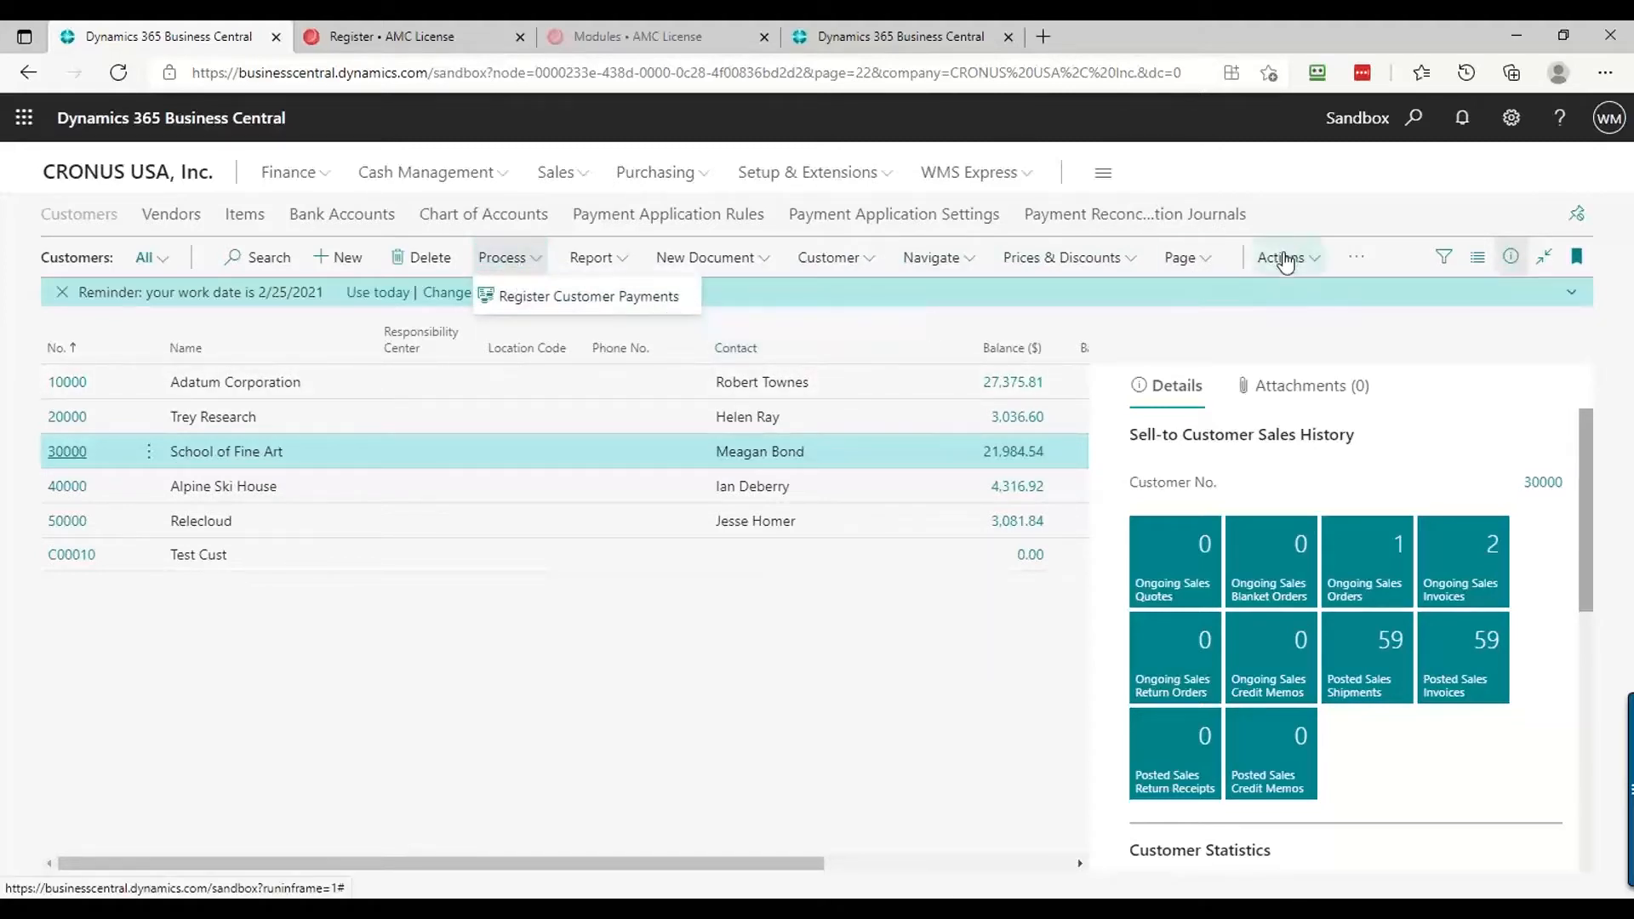
{"action": "left_click", "coordinate": [1285, 262]}
{"action": "left_click", "coordinate": [842, 260]}
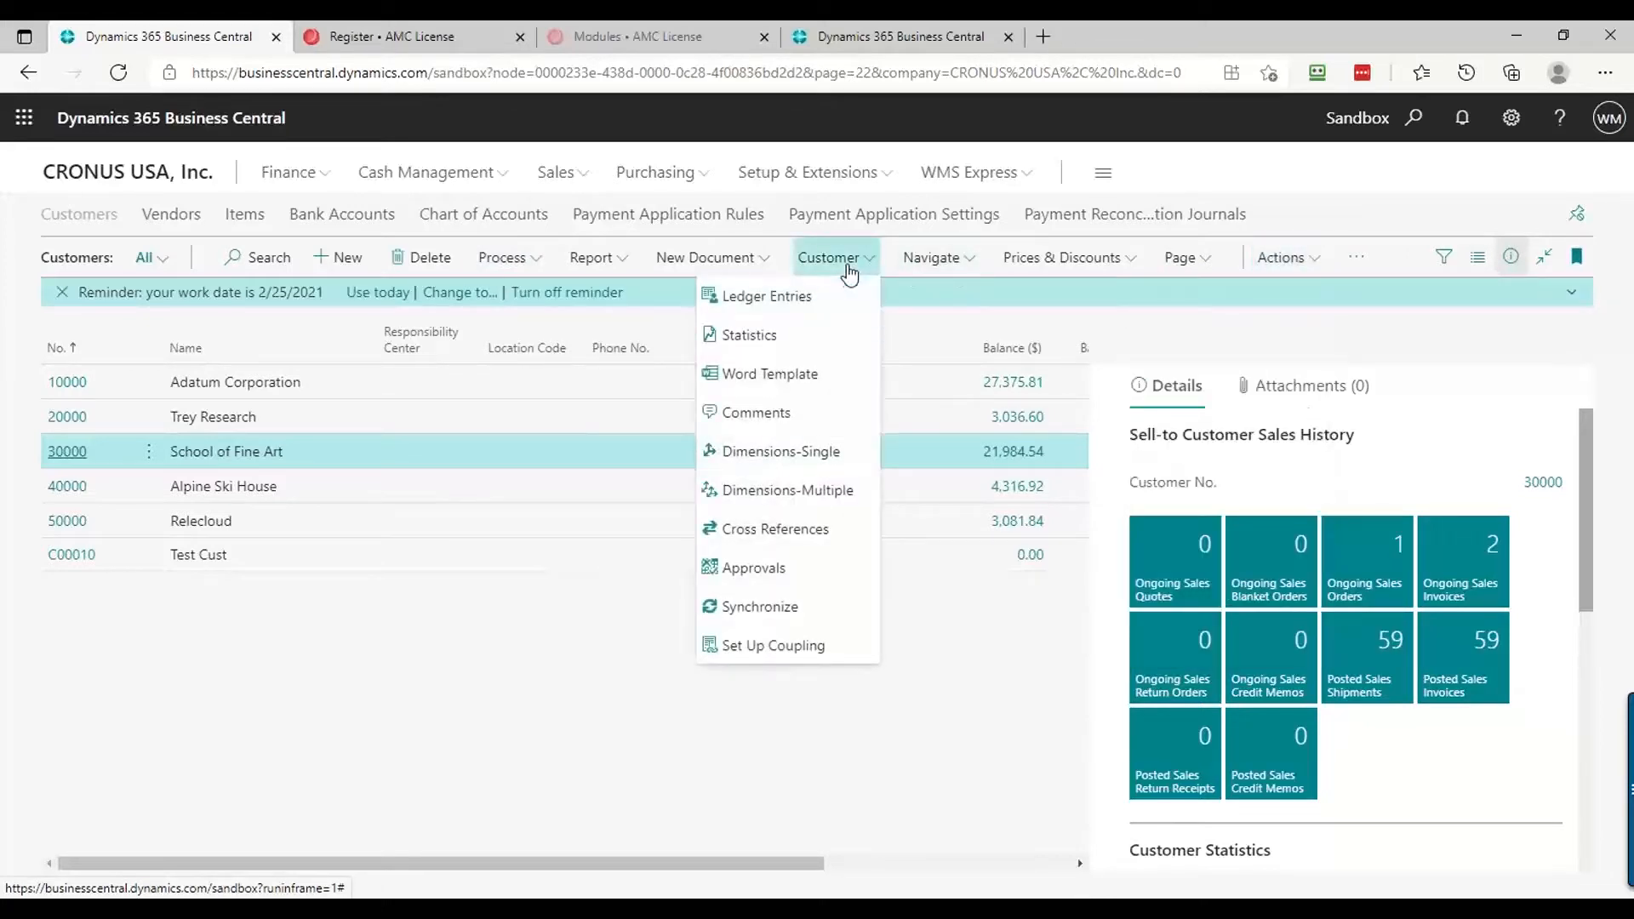
{"action": "left_click", "coordinate": [781, 304]}
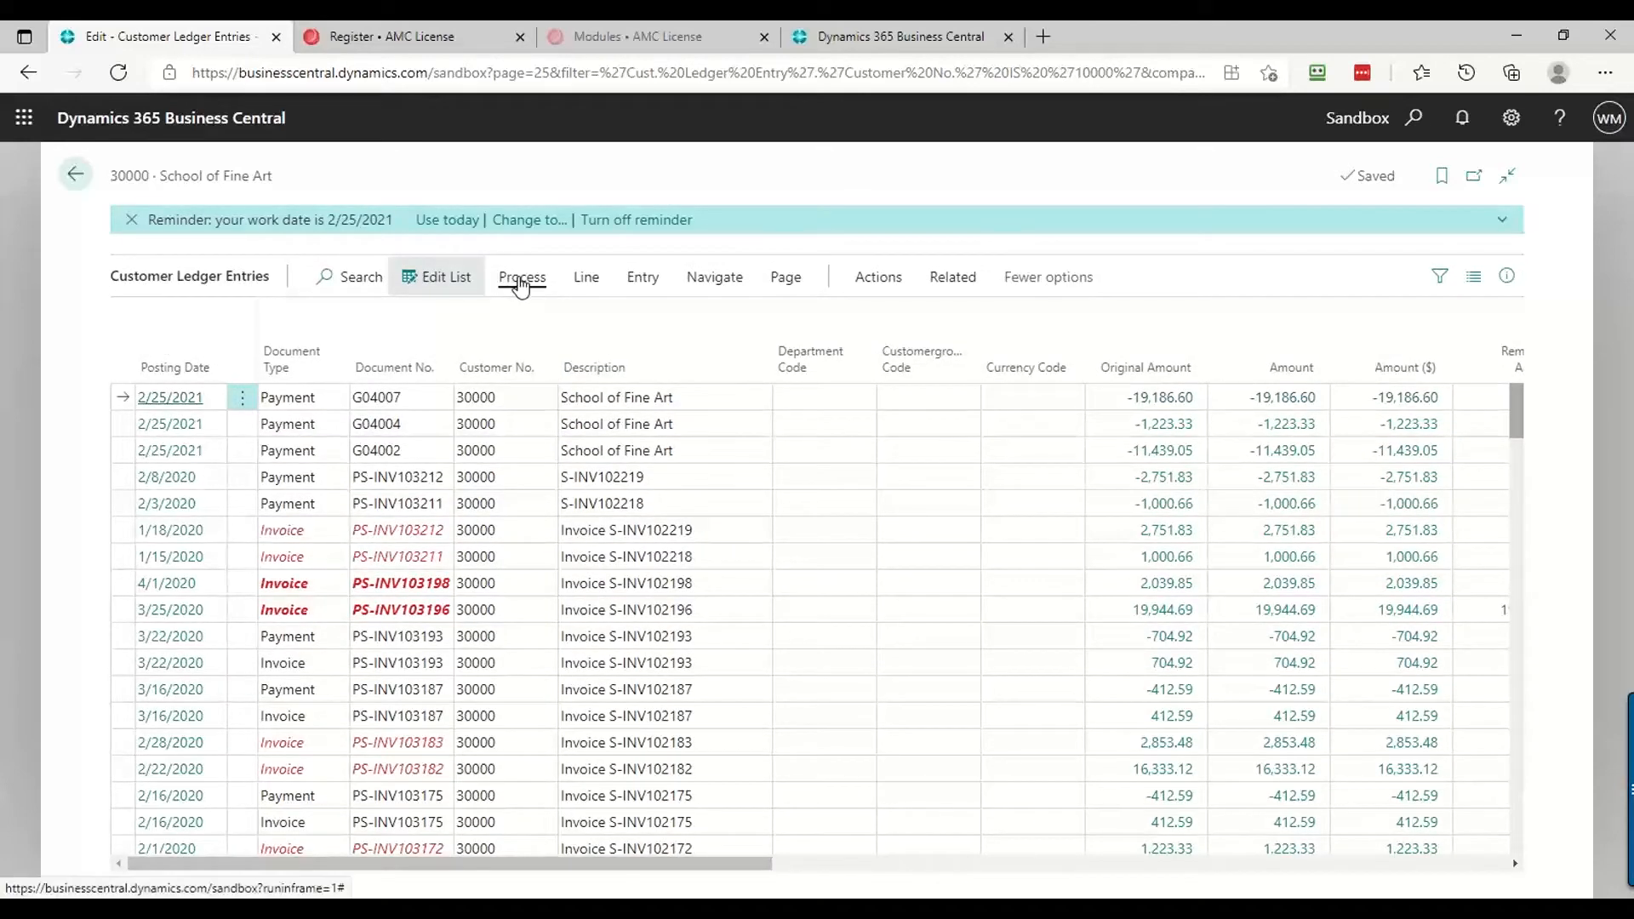
{"action": "left_click", "coordinate": [521, 285]}
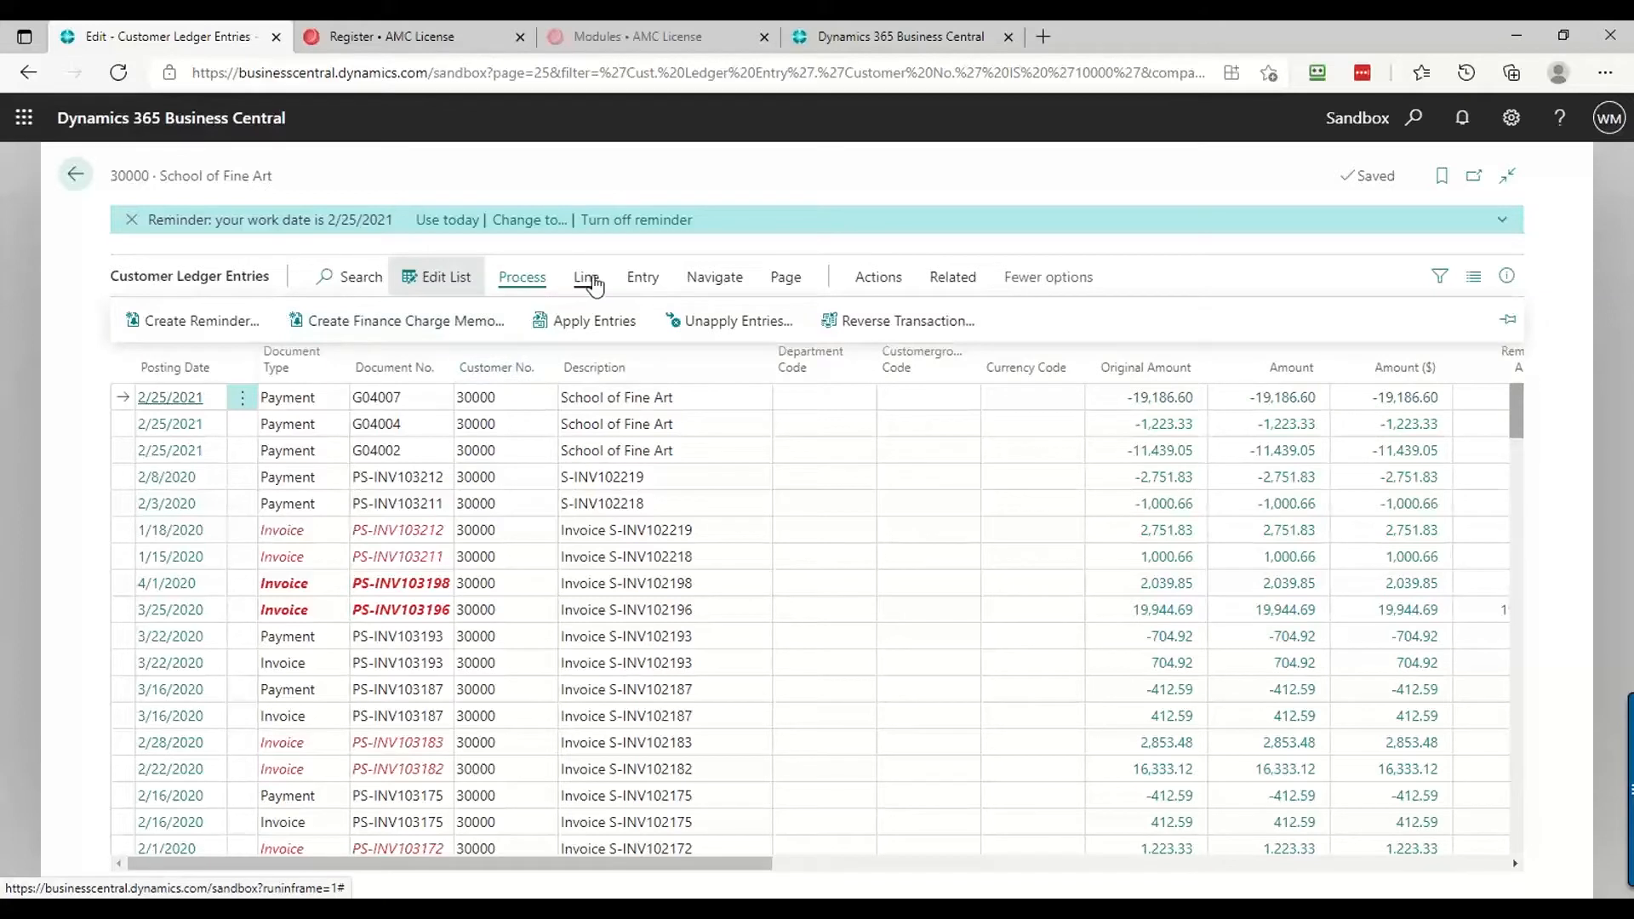
{"action": "left_click", "coordinate": [587, 281]}
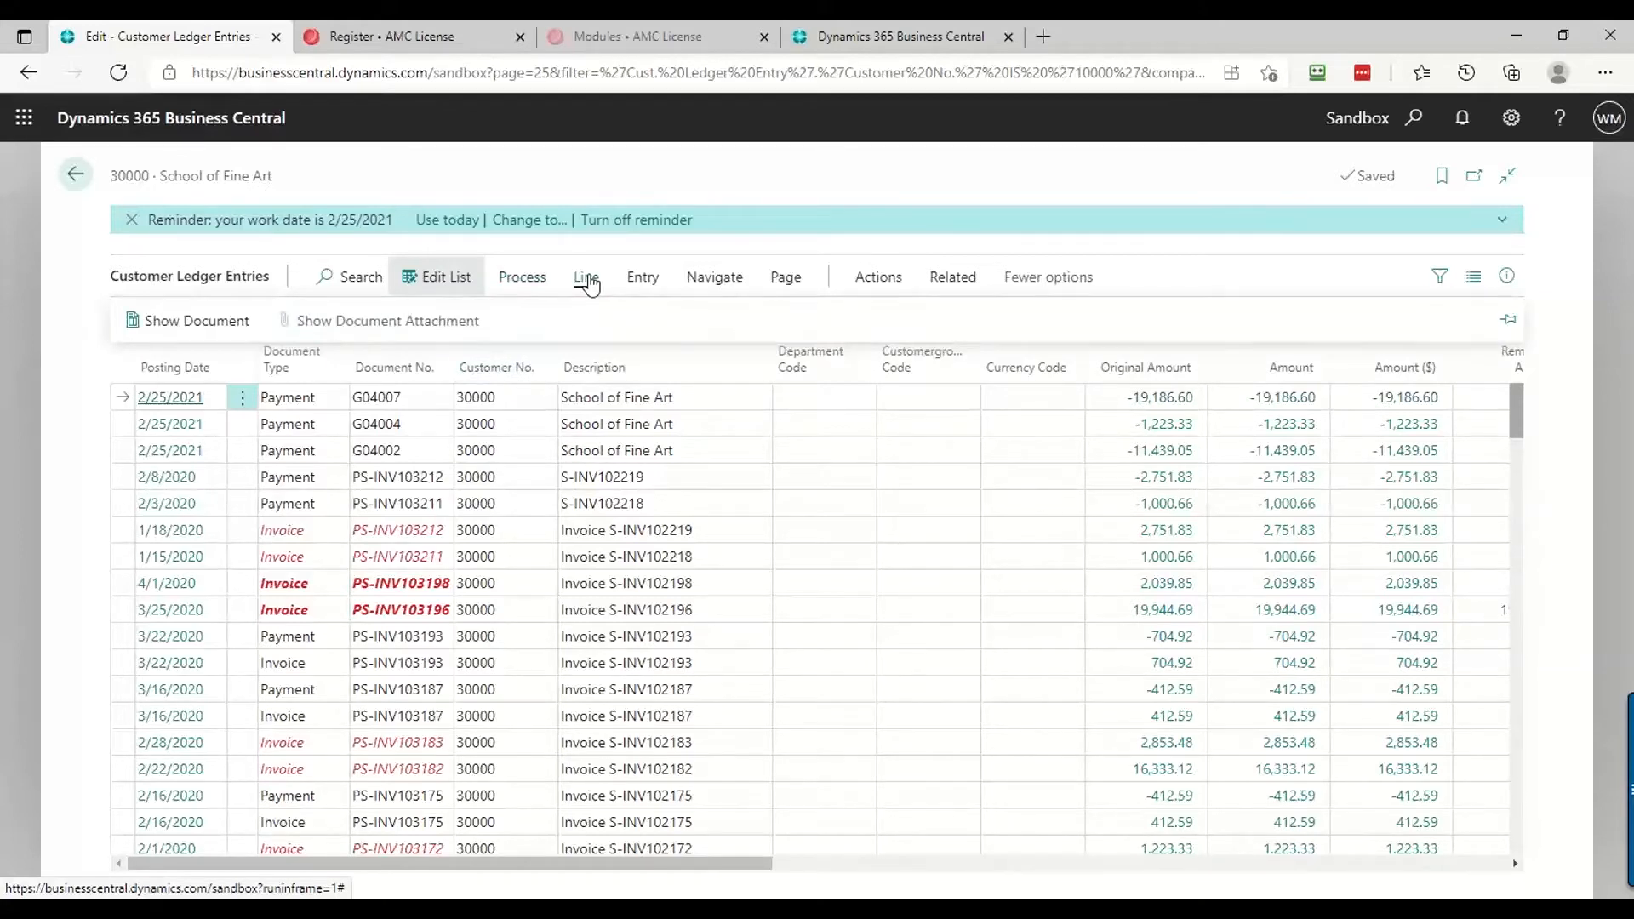
{"action": "left_click", "coordinate": [876, 281]}
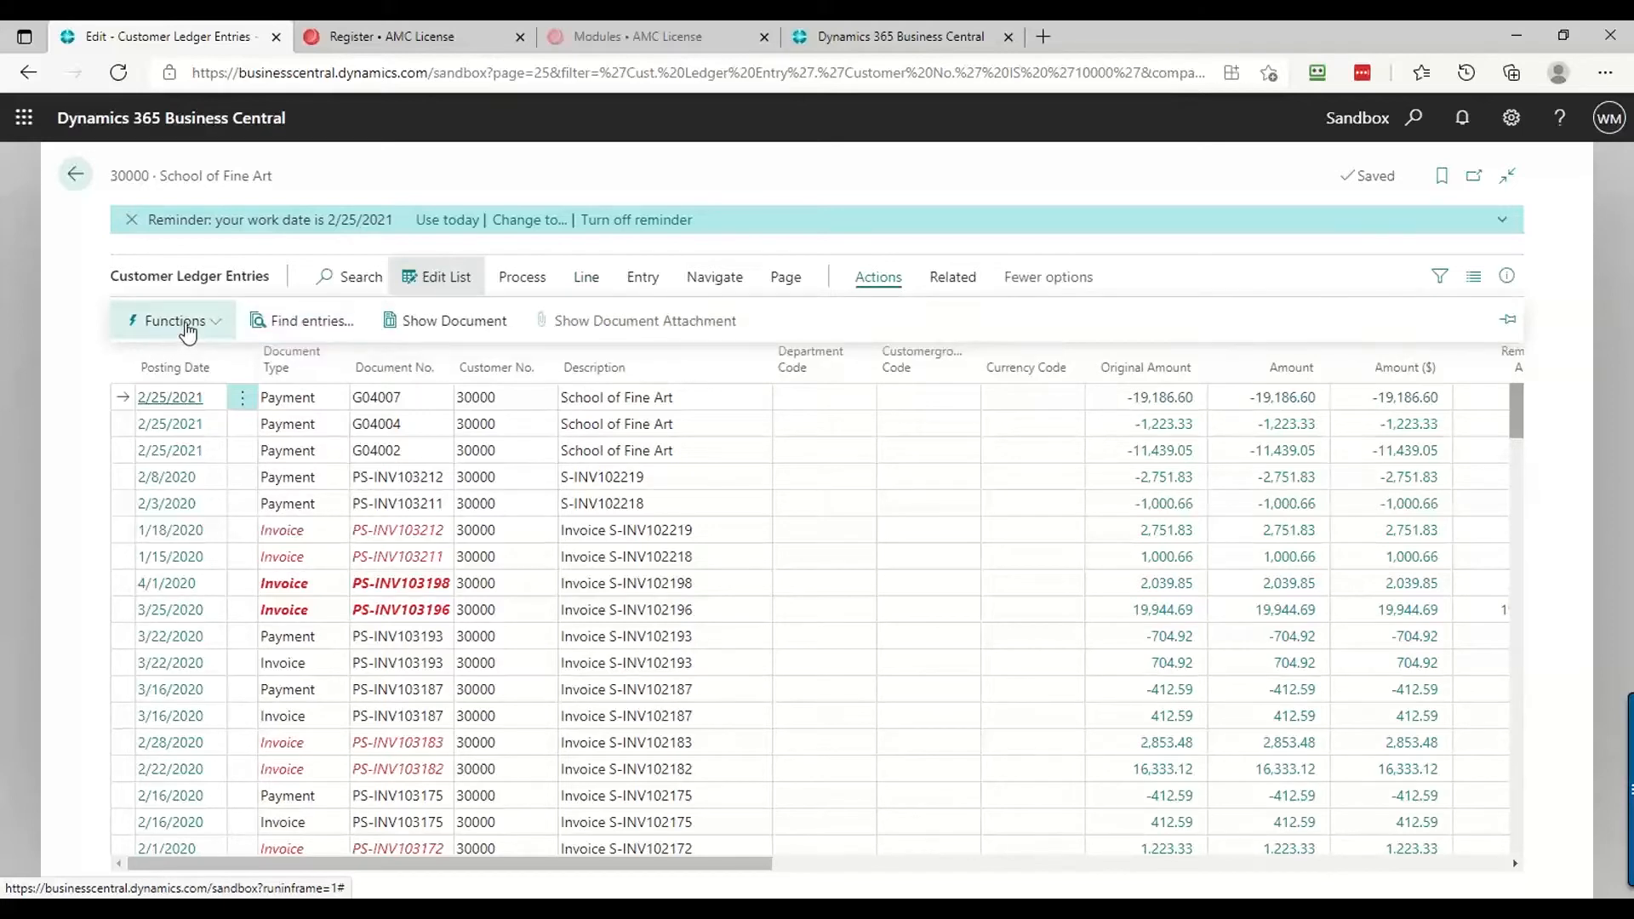
{"action": "left_click", "coordinate": [186, 328]}
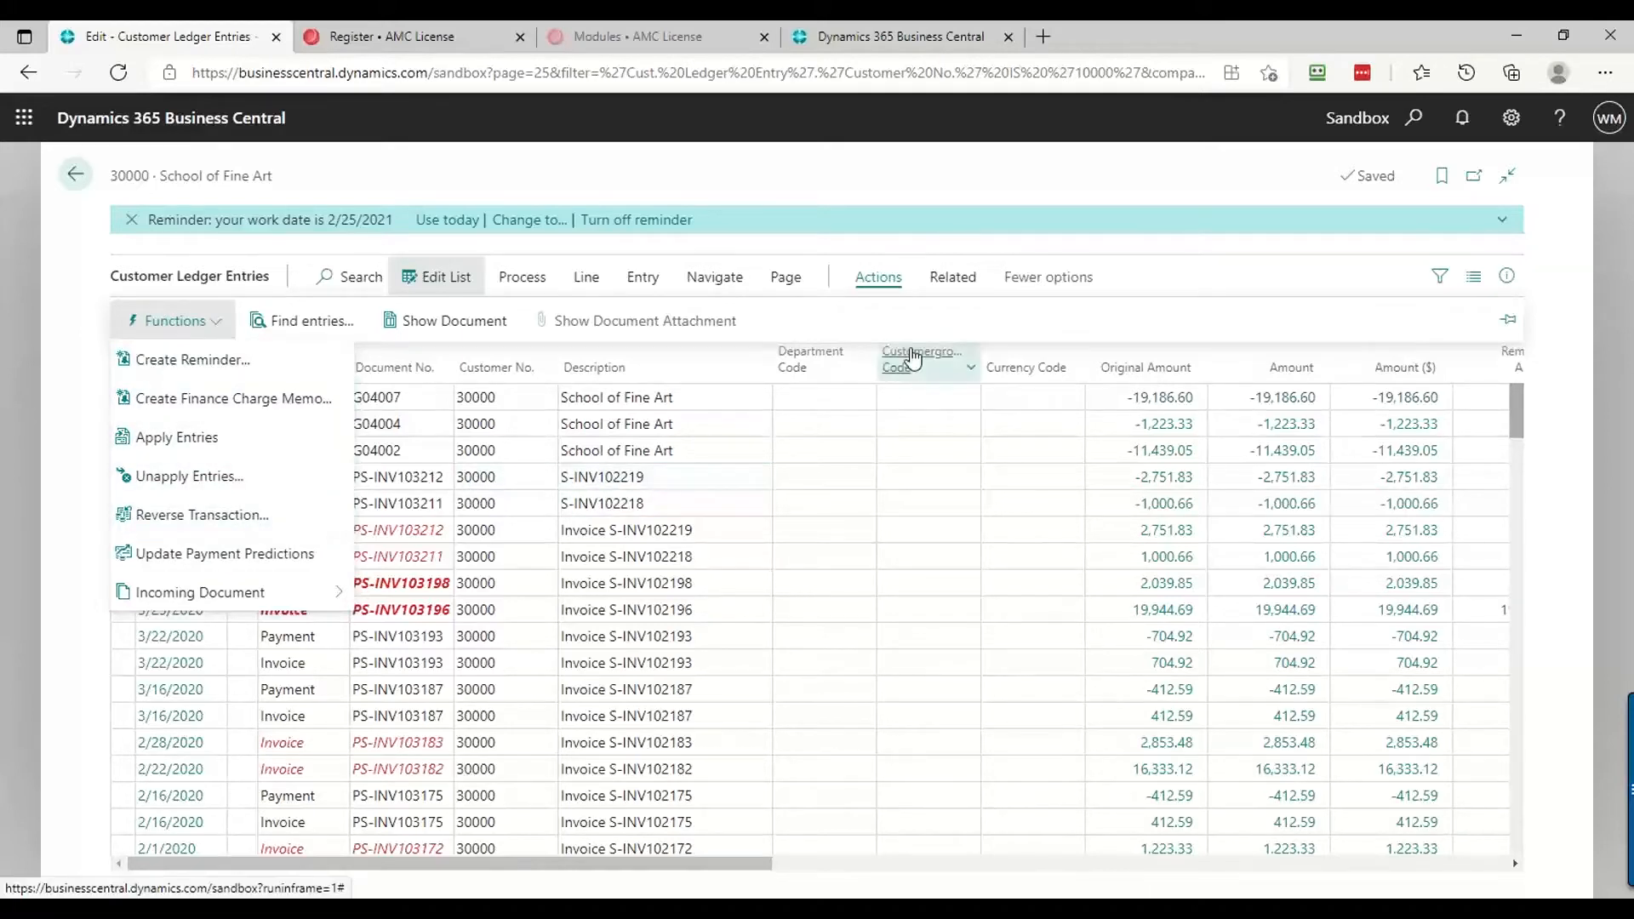
{"action": "left_click", "coordinate": [953, 285]}
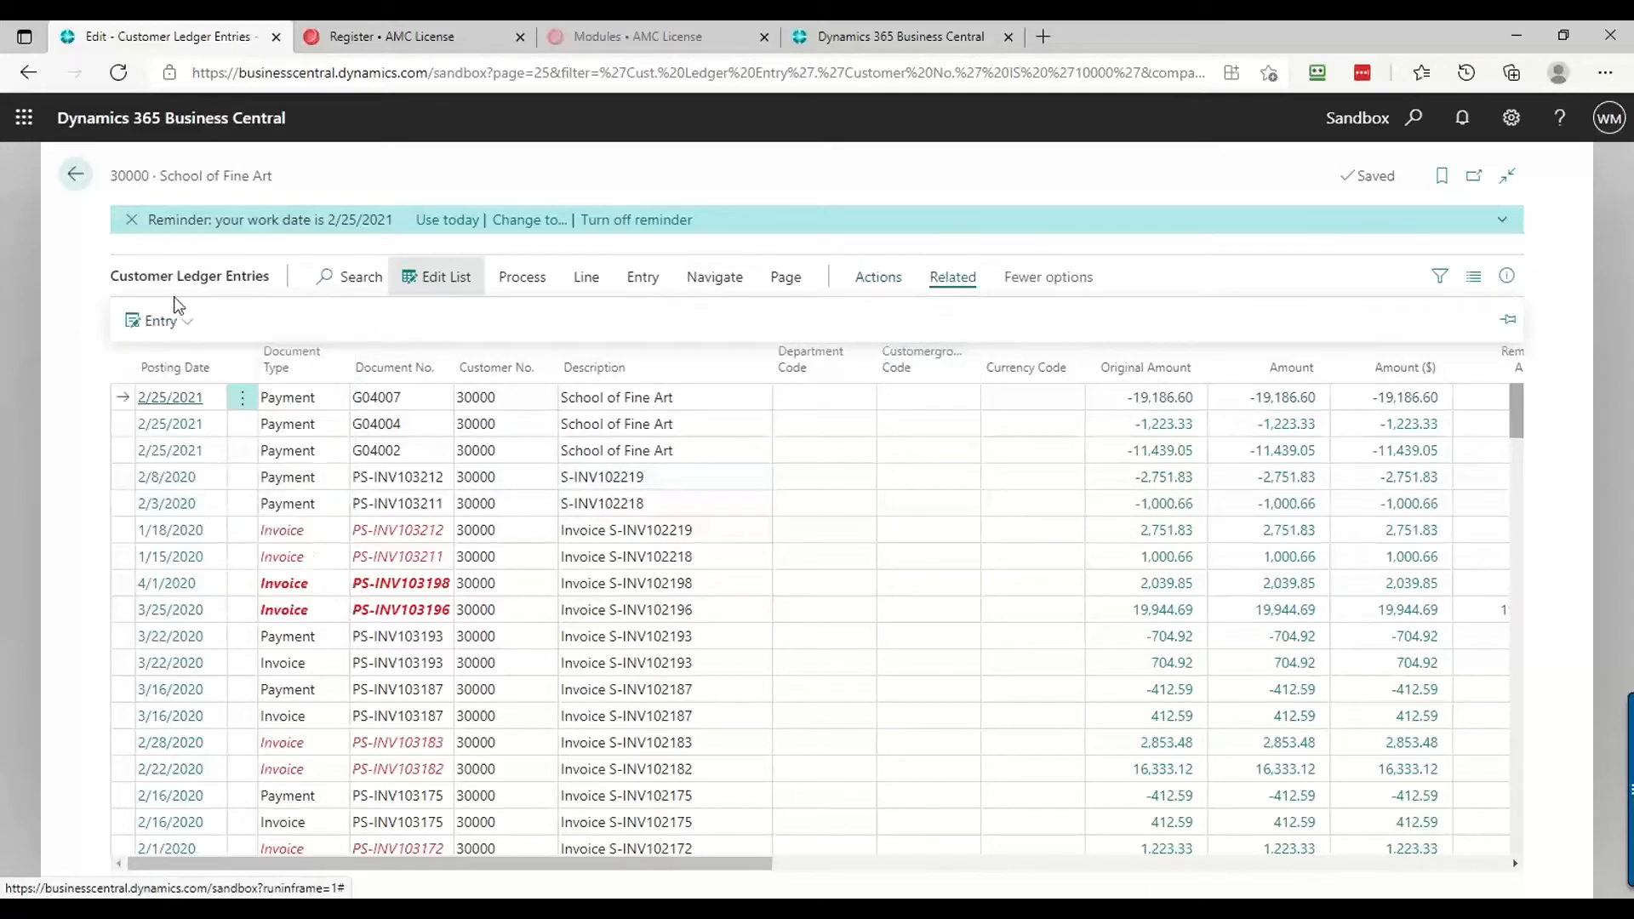
{"action": "left_click", "coordinate": [75, 174]}
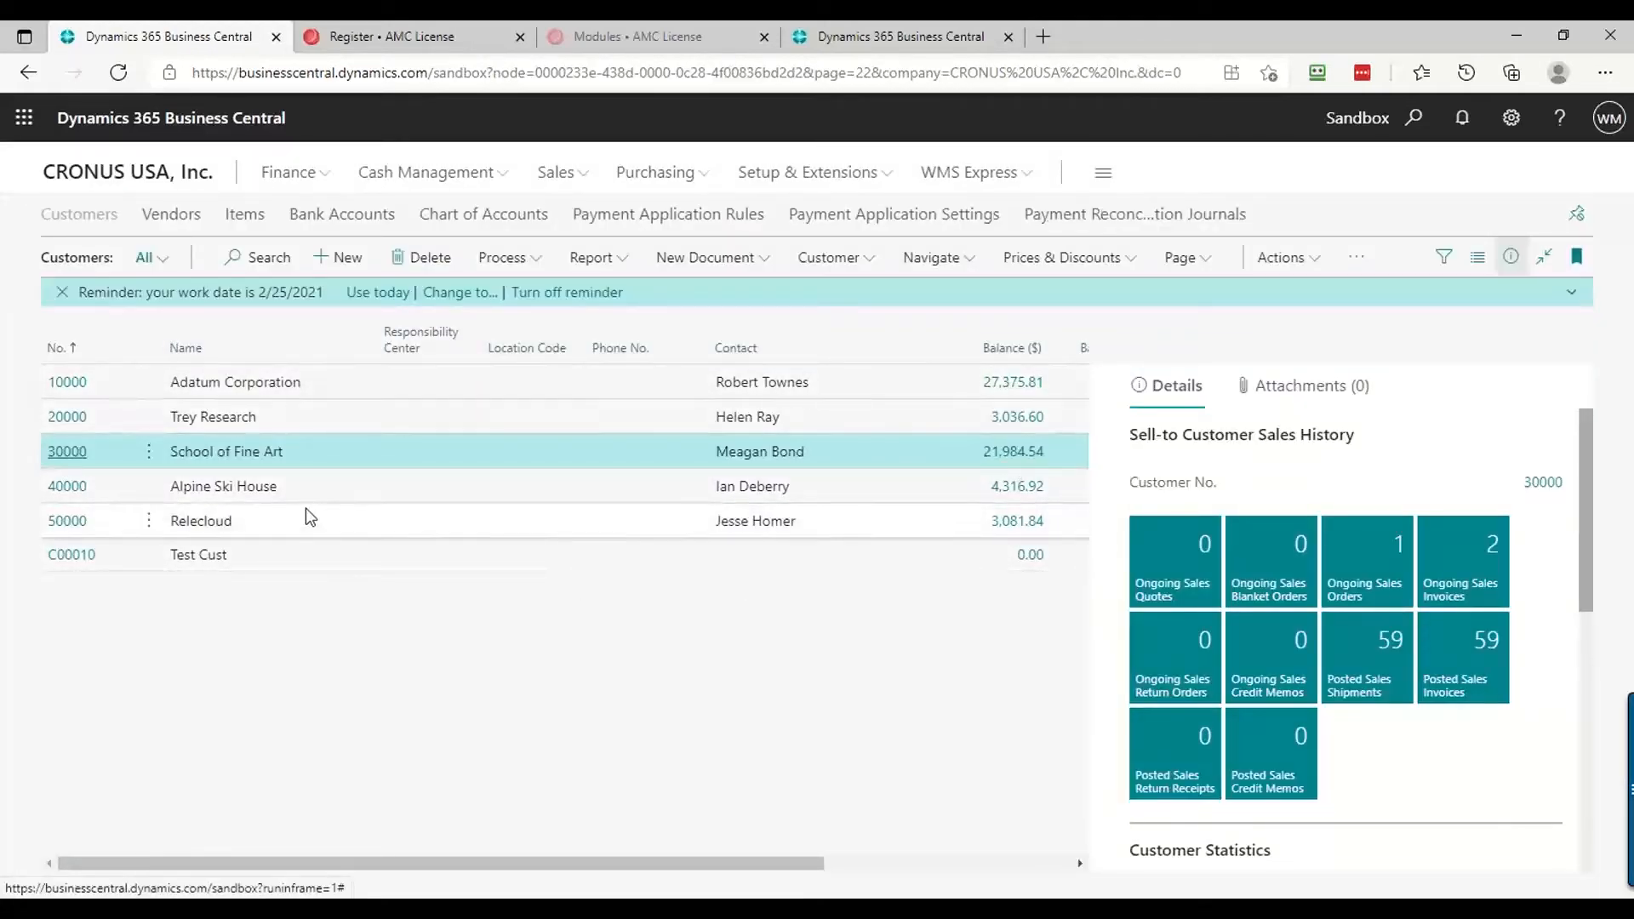
Return to the home page, search for "cash receipt" and open Cash Receipt Journals
{"action": "left_click", "coordinate": [128, 172]}
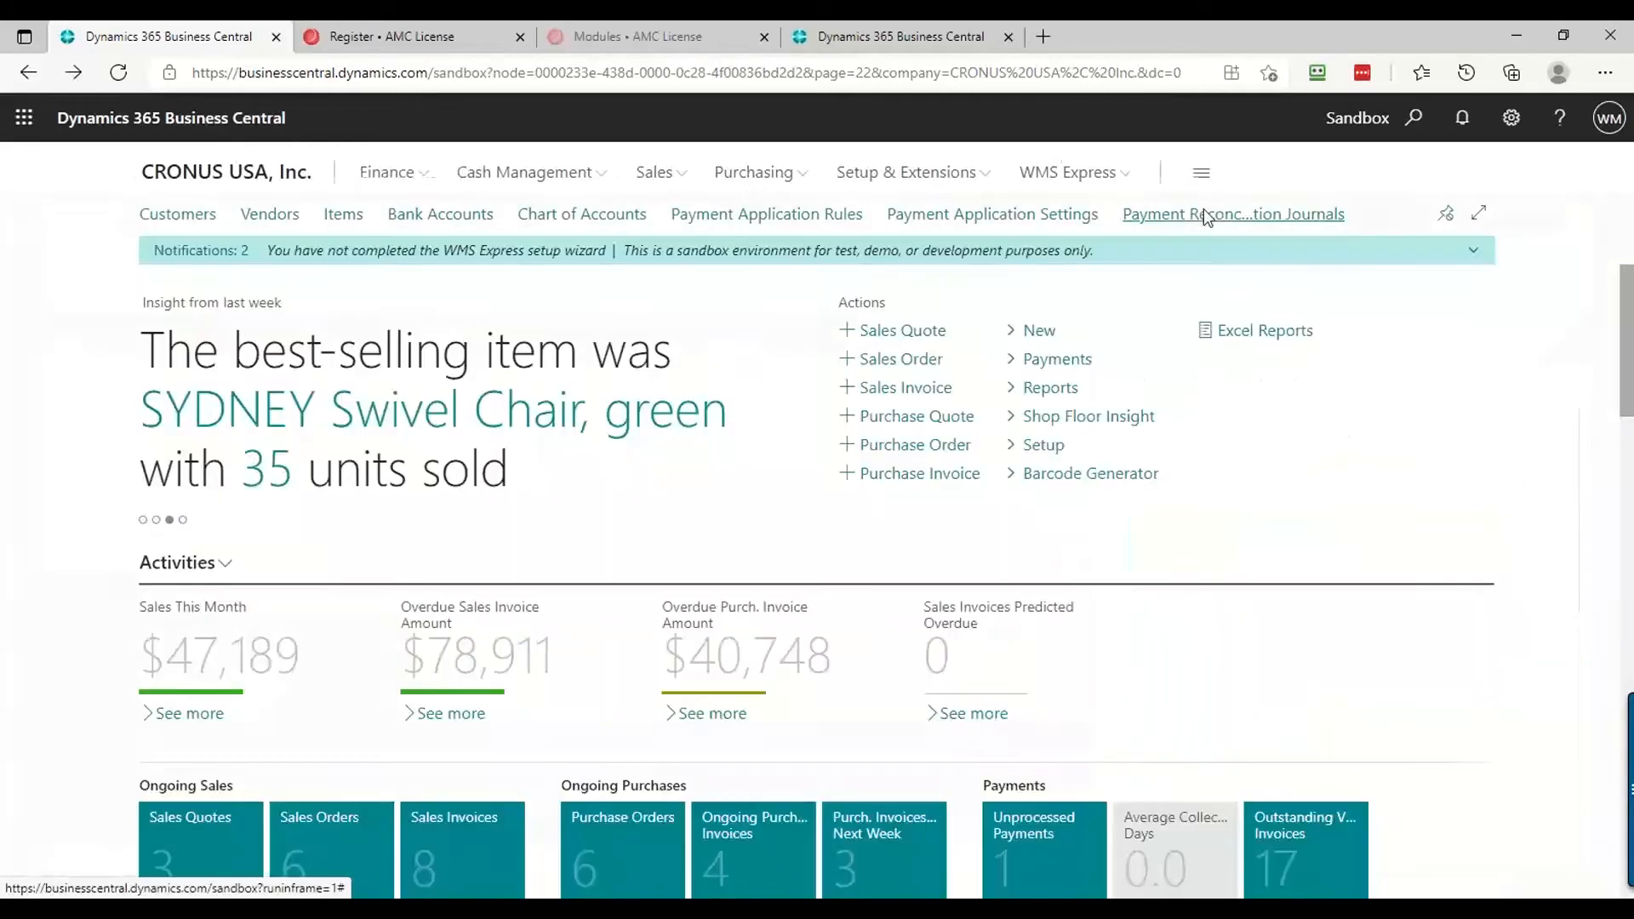
{"action": "left_click", "coordinate": [1417, 120]}
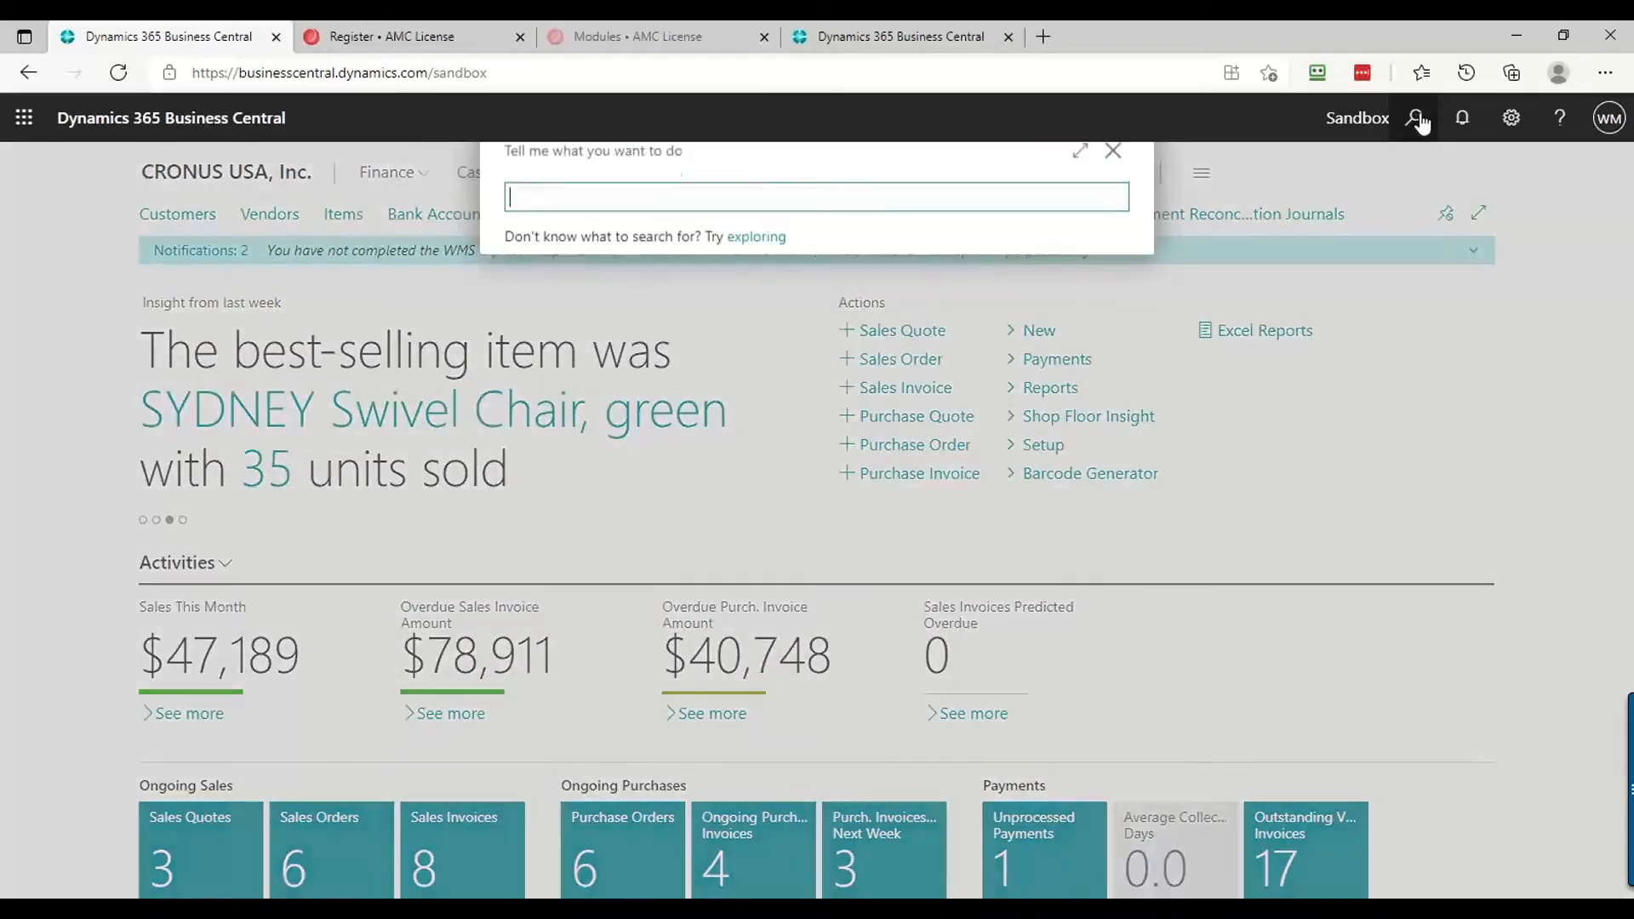
{"action": "type", "text": "cash receipt"}
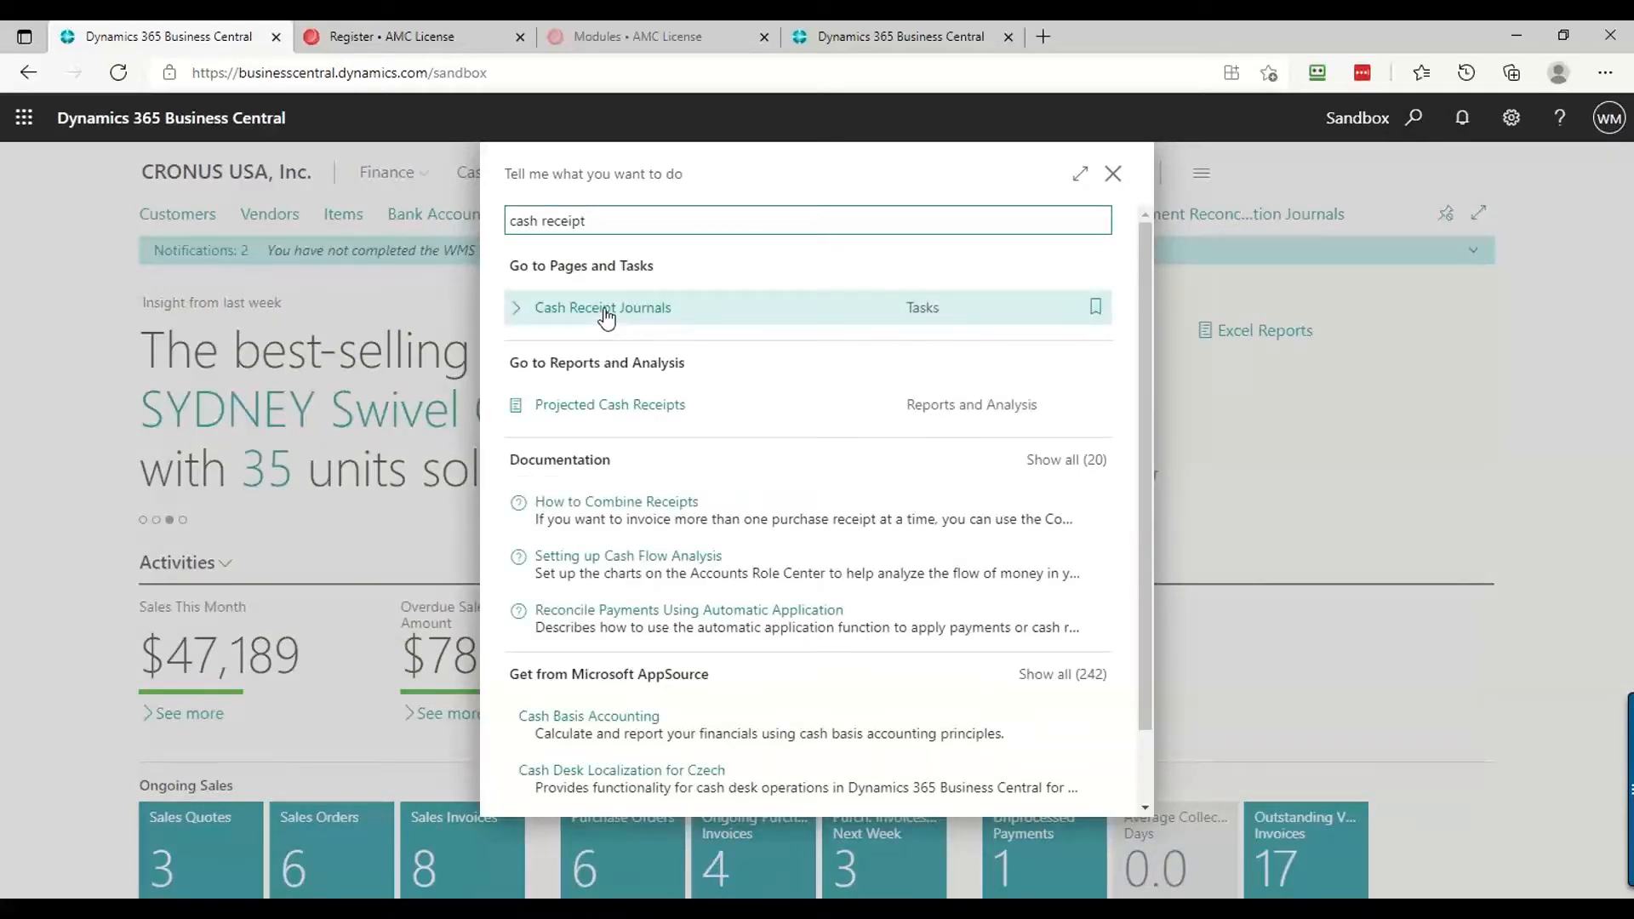
{"action": "left_click", "coordinate": [607, 315]}
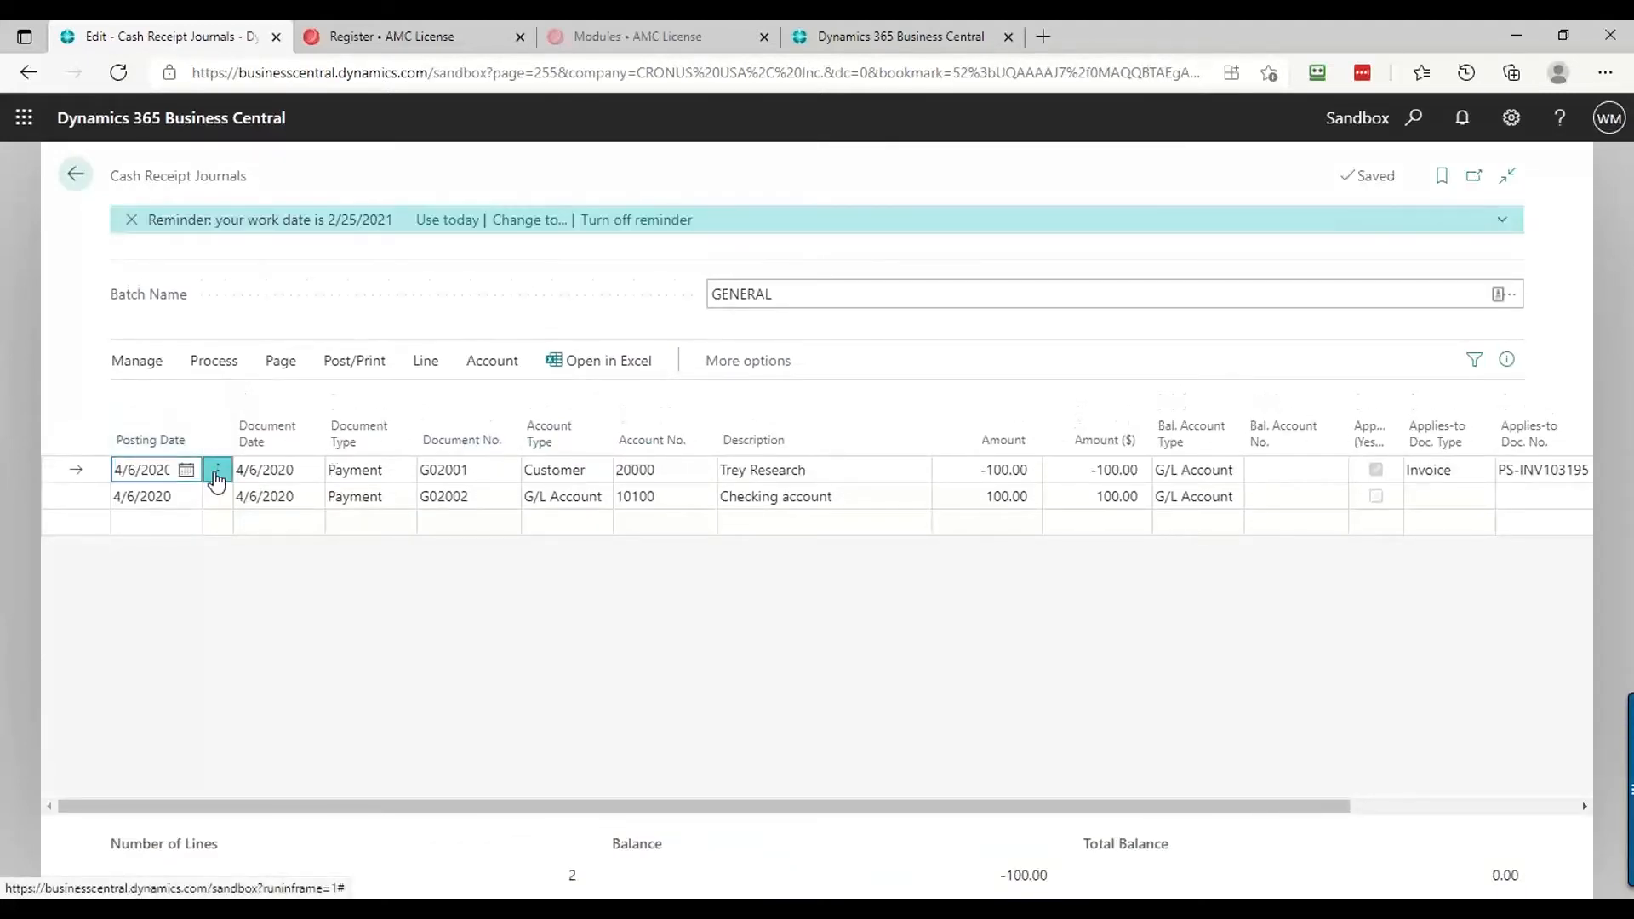
Select all lines in the GENERAL cash receipt batch and delete them, confirming the deletion
{"action": "left_click", "coordinate": [217, 475]}
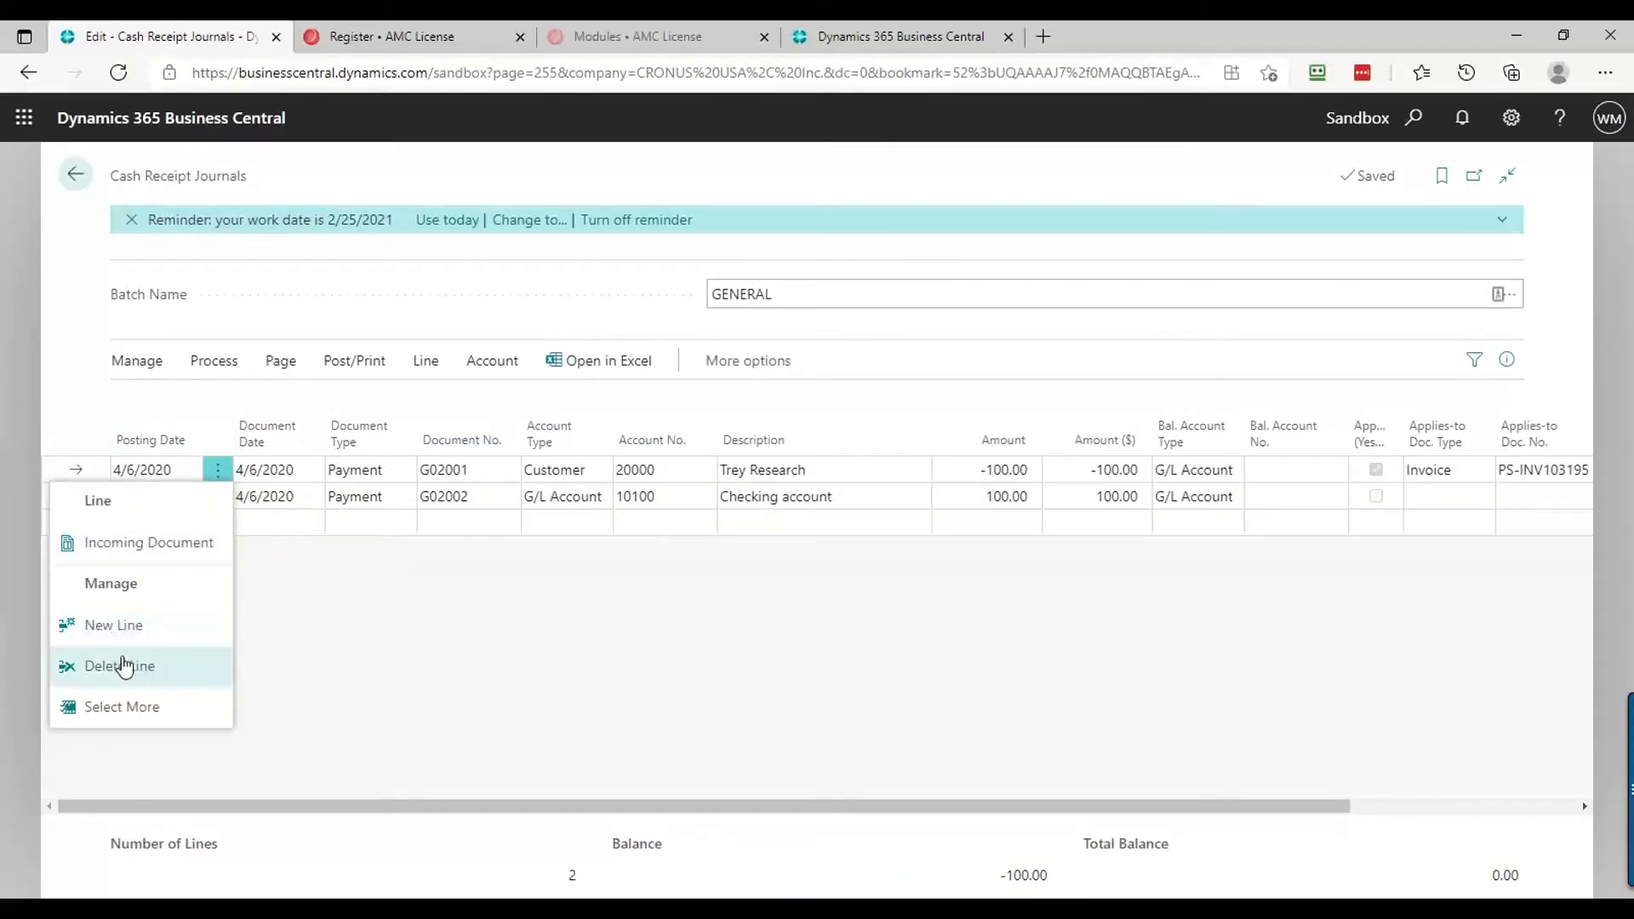
{"action": "left_click", "coordinate": [100, 710]}
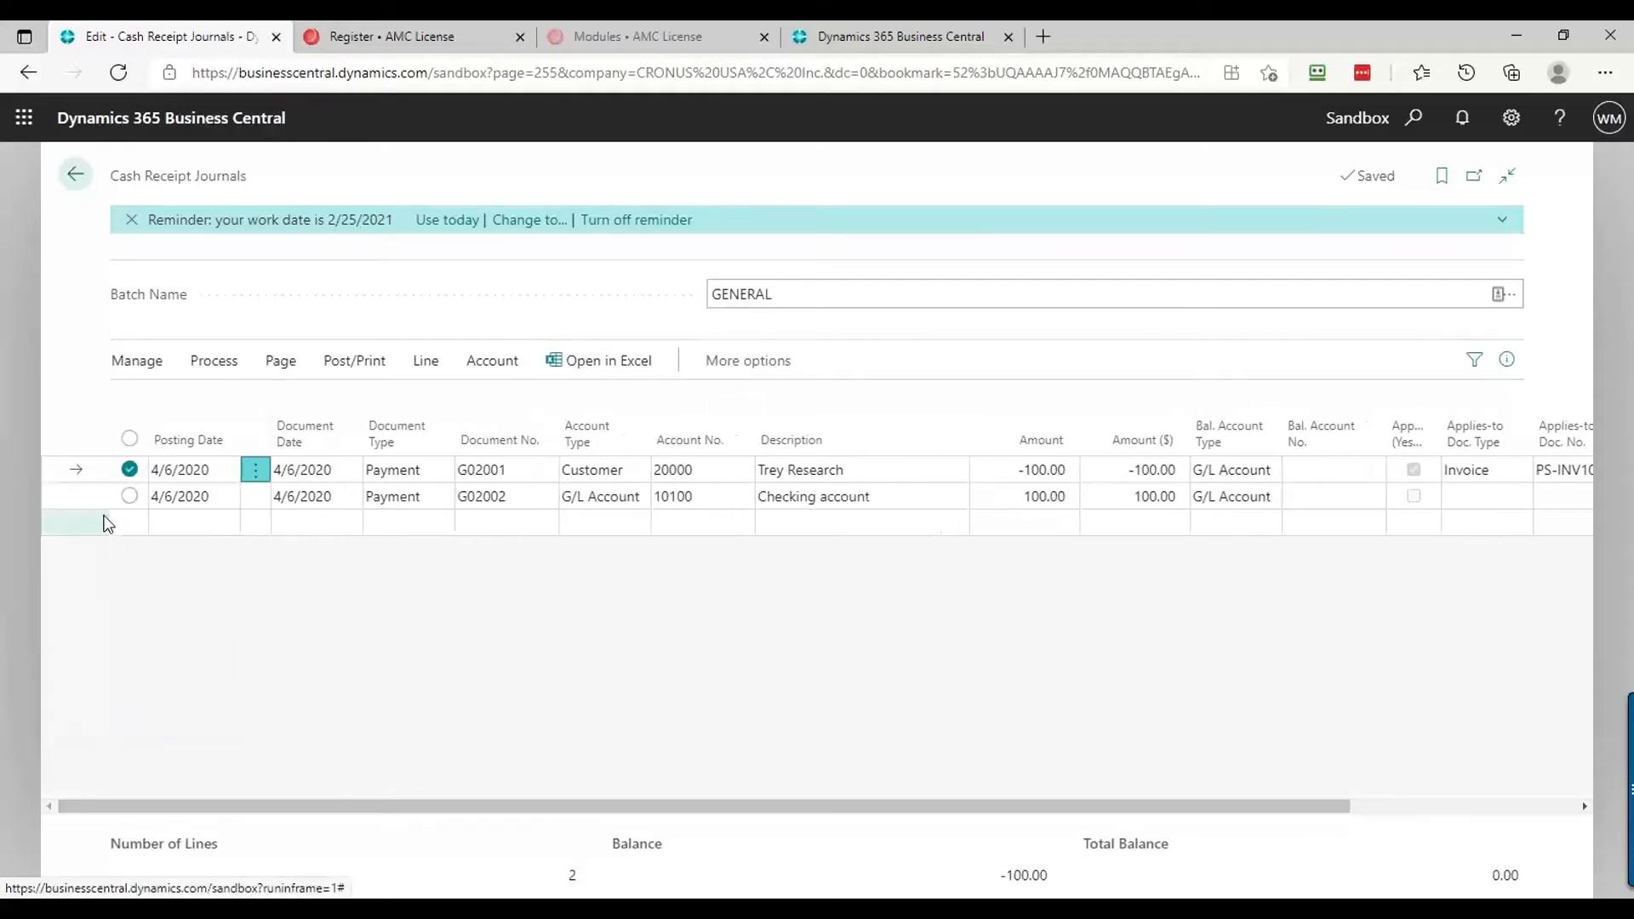
{"action": "left_click", "coordinate": [129, 439]}
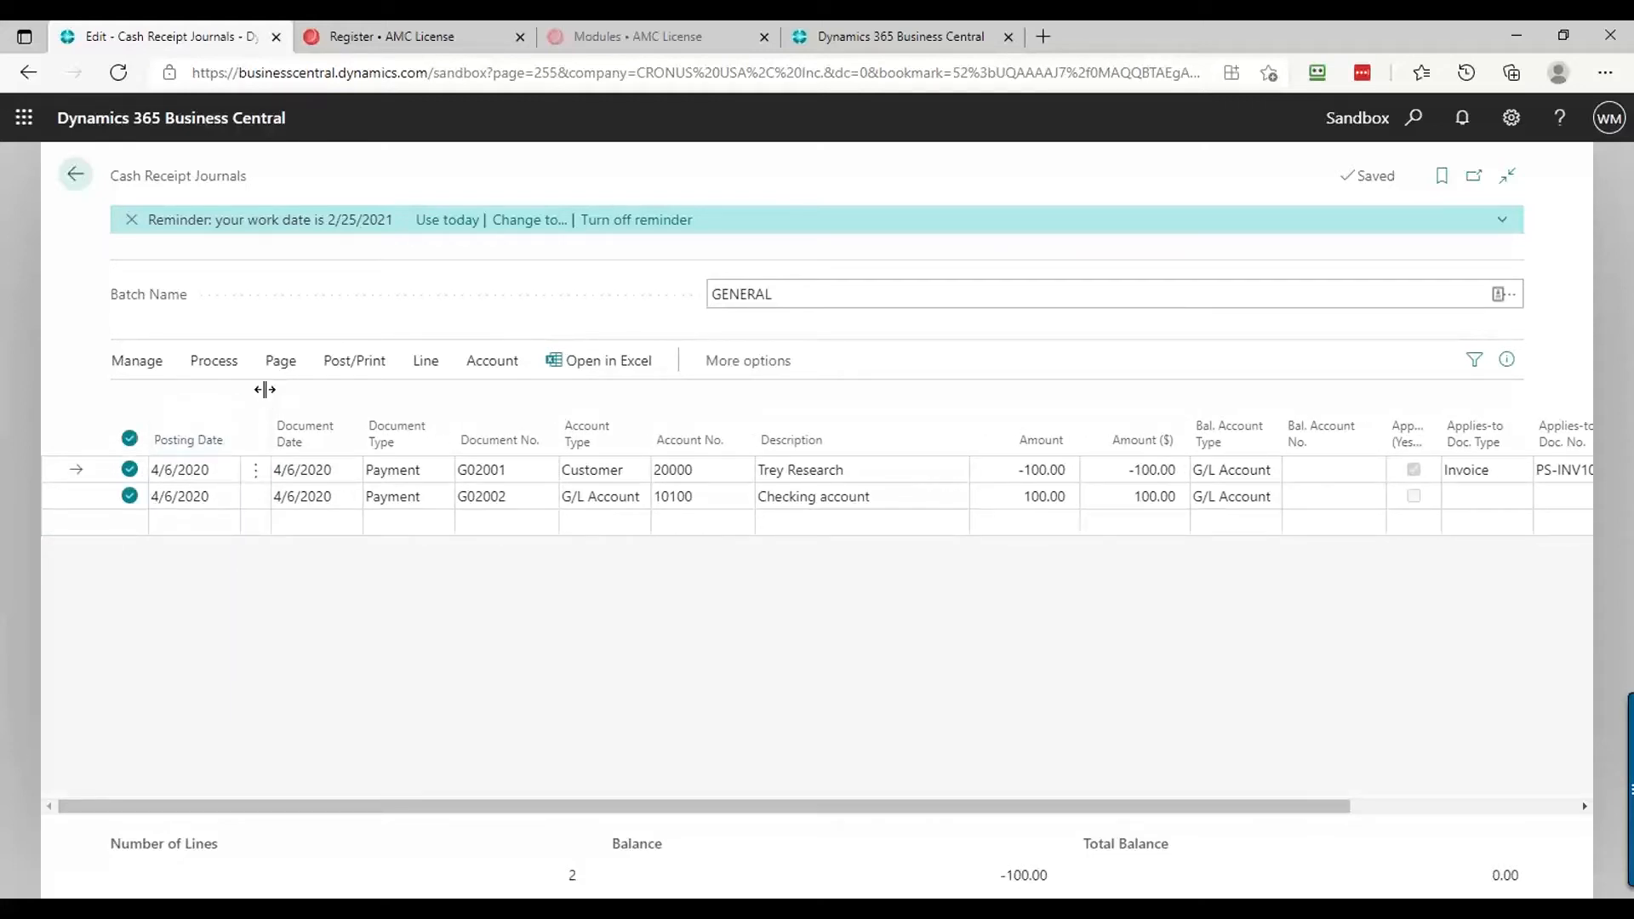
{"action": "key", "text": "ctrl+Delete"}
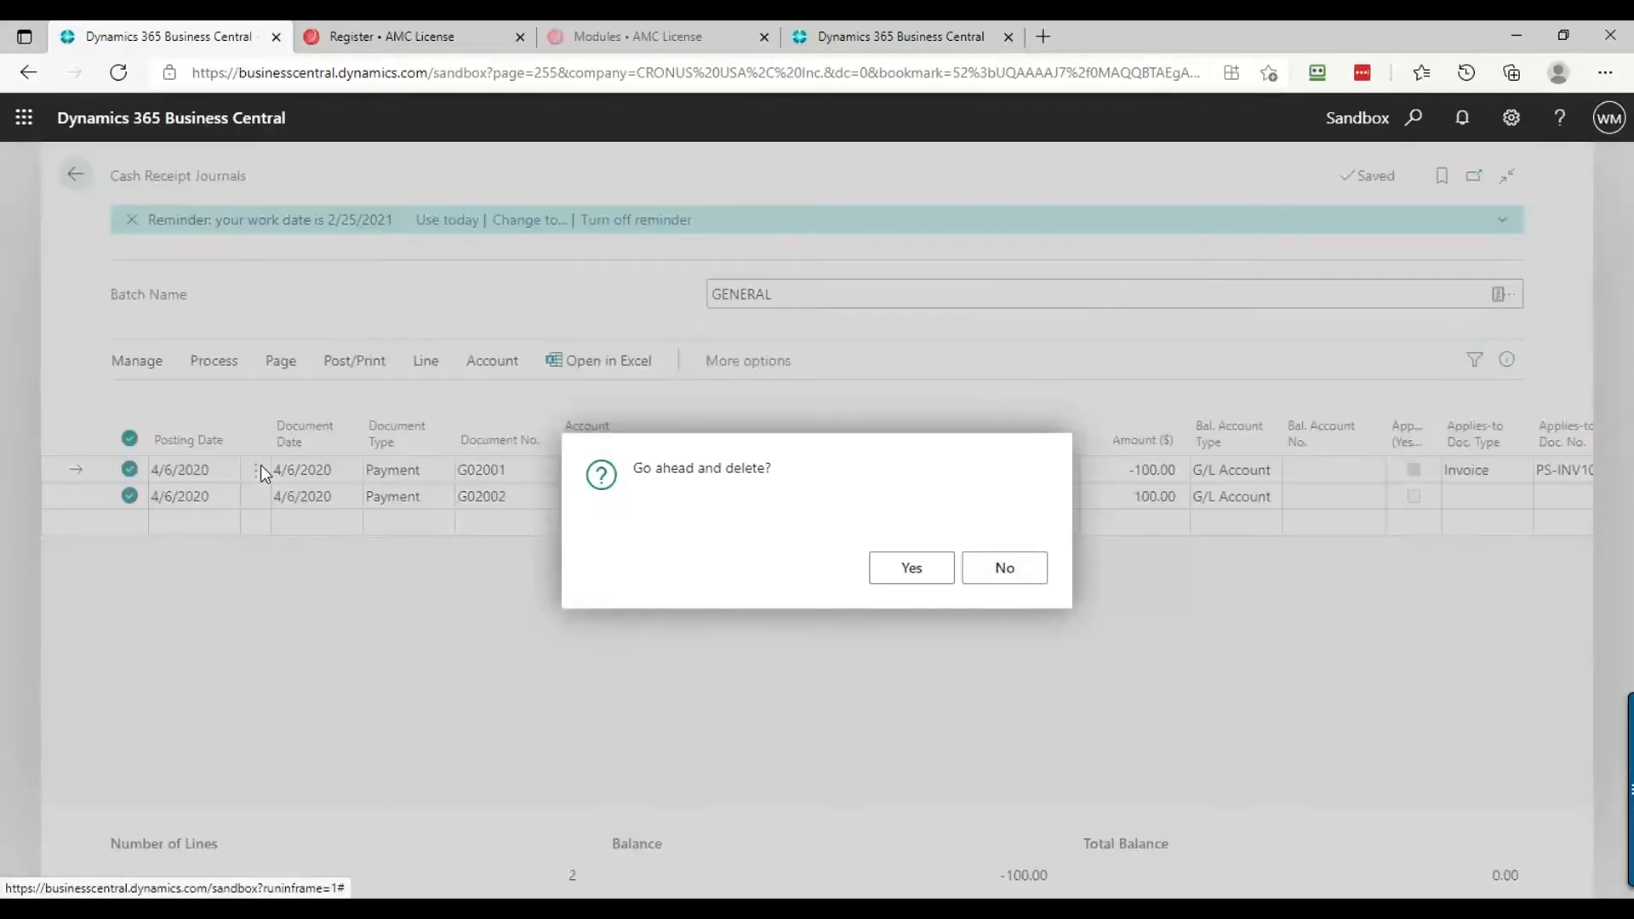
{"action": "key", "text": "Return"}
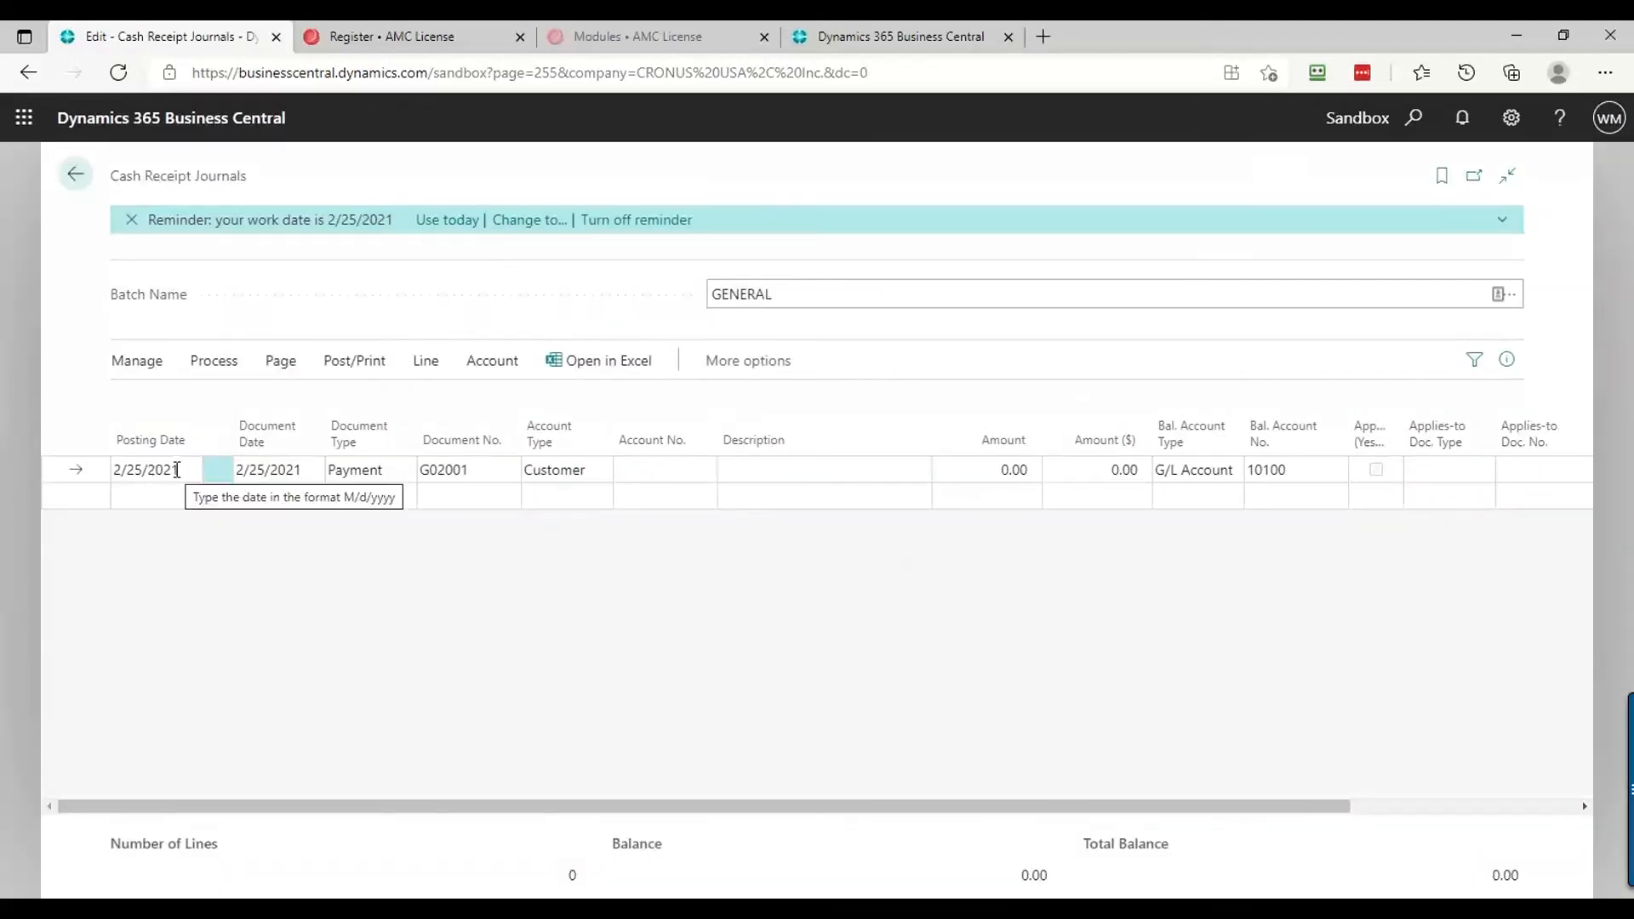
Examine the posting date, document date and document type fields on the new cash receipt journal line
{"action": "left_click", "coordinate": [177, 477]}
{"action": "key", "text": "Tab"}
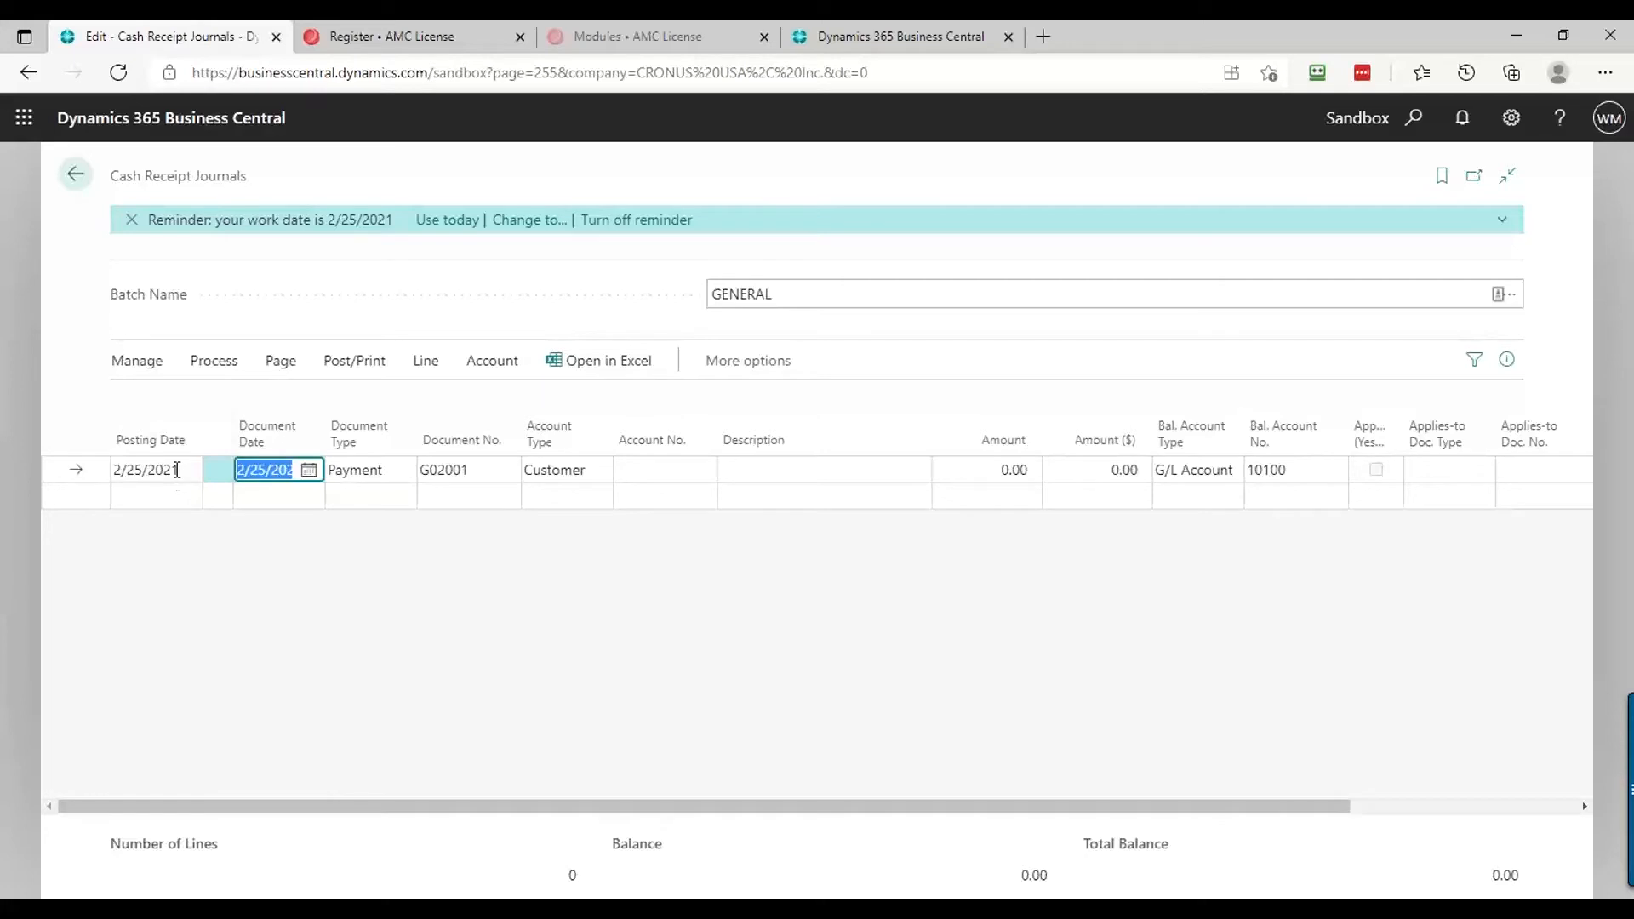
{"action": "key", "text": "Tab"}
{"action": "key", "text": "shift+Tab"}
{"action": "key", "text": "shift+Tab"}
{"action": "key", "text": "Tab"}
{"action": "key", "text": "Tab"}
{"action": "key", "text": "shift+Tab"}
{"action": "key", "text": "Tab"}
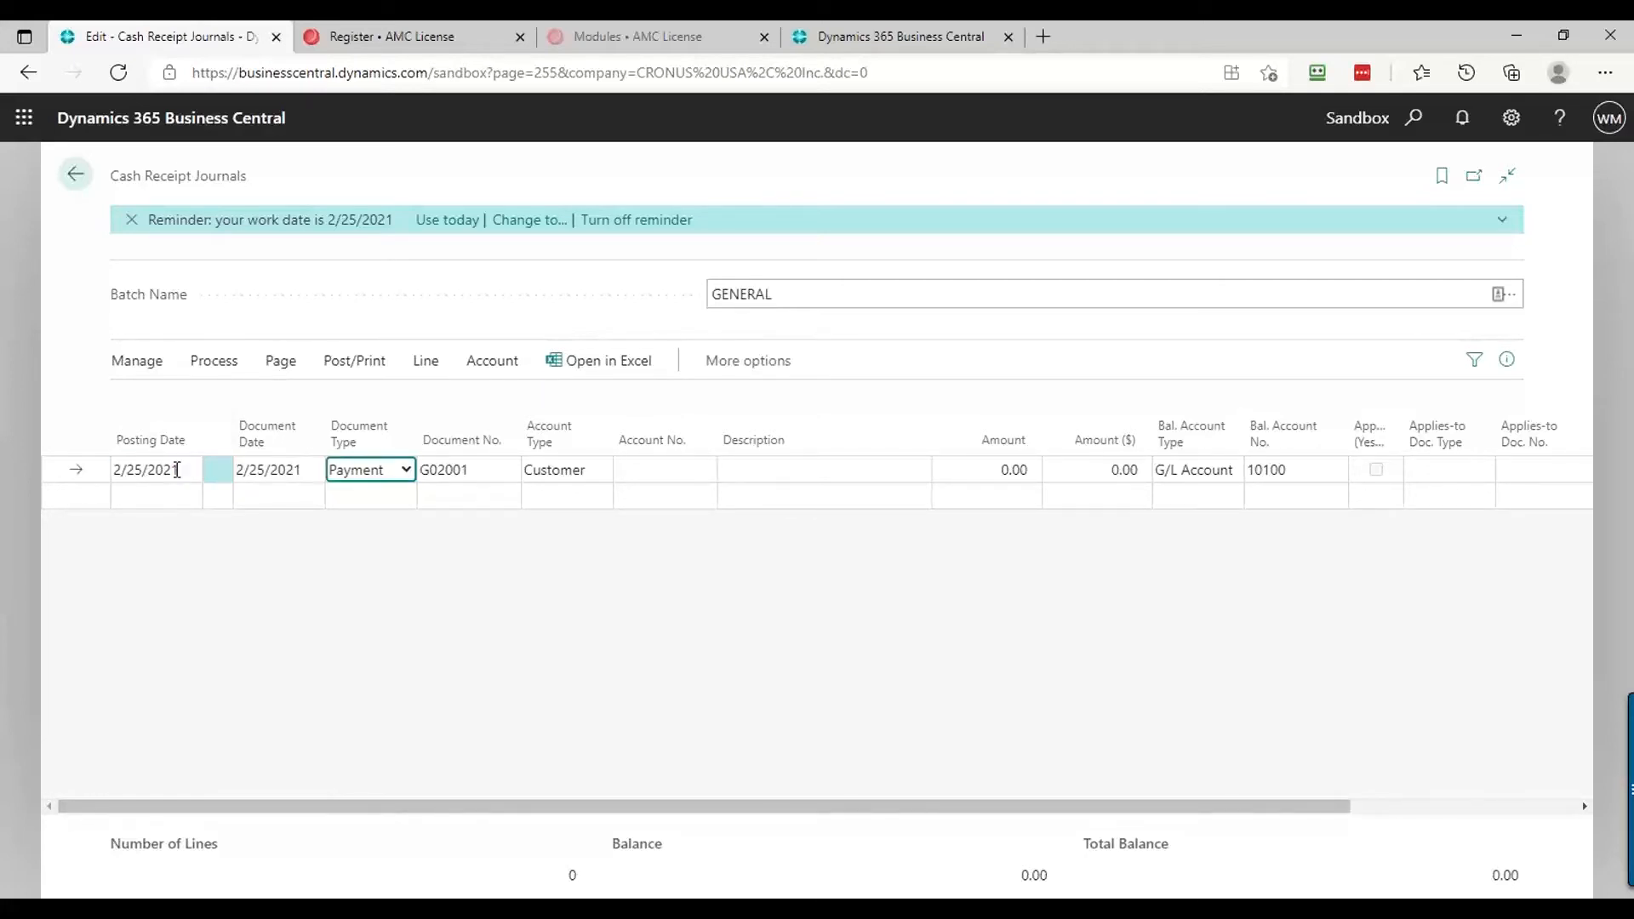
{"action": "key", "text": "shift+Tab"}
{"action": "key", "text": "shift+Tab"}
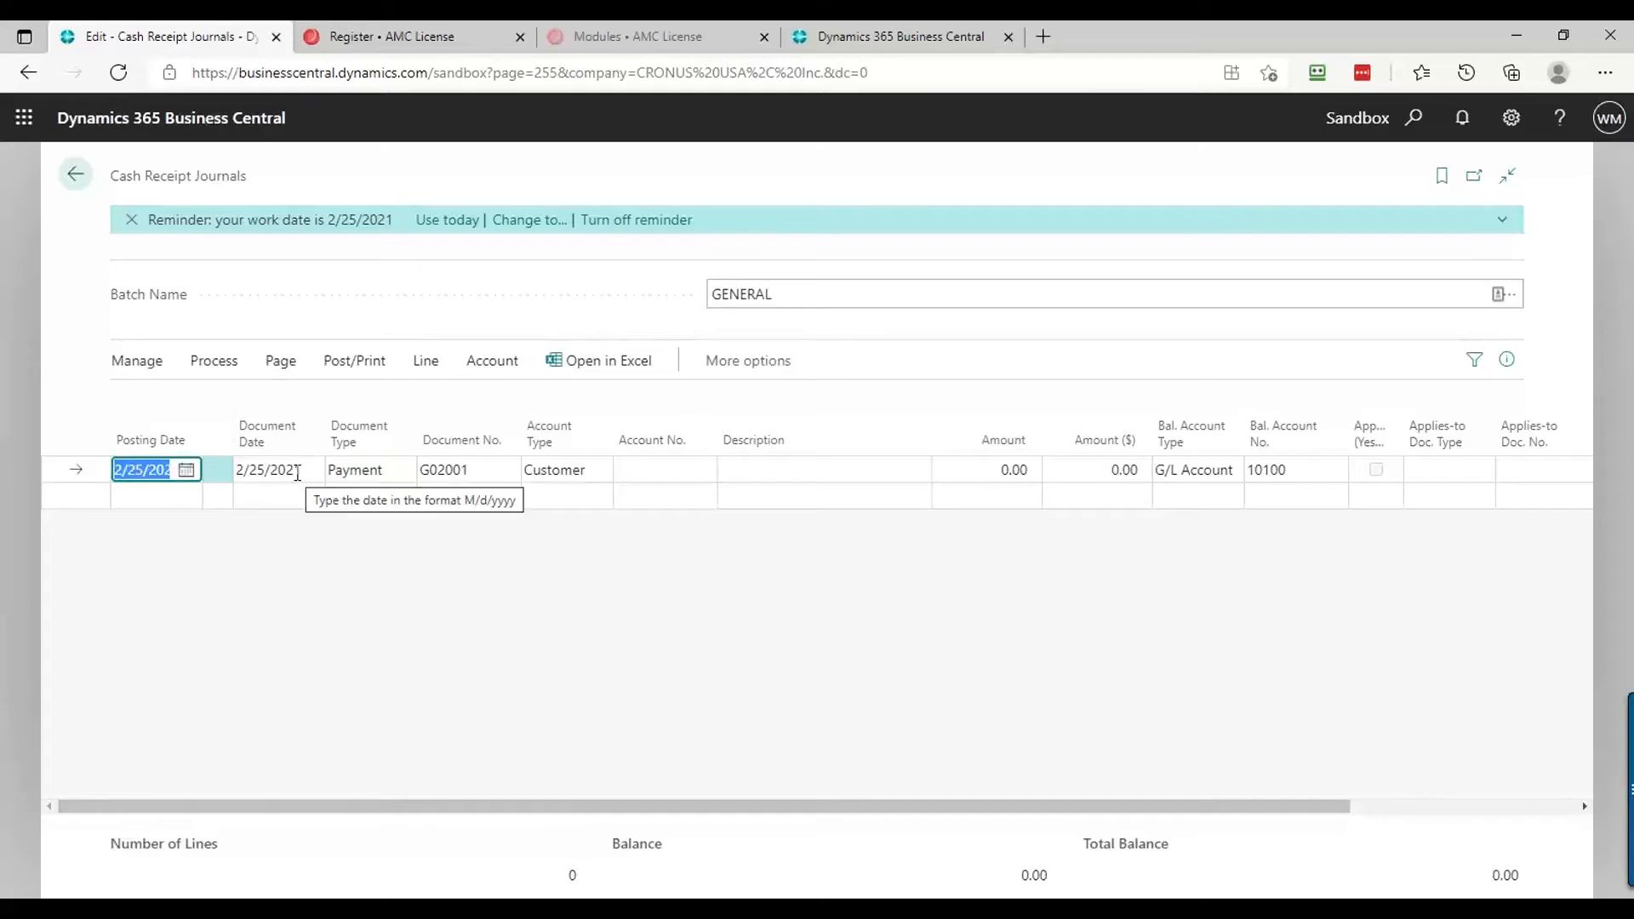
{"action": "left_click", "coordinate": [298, 473]}
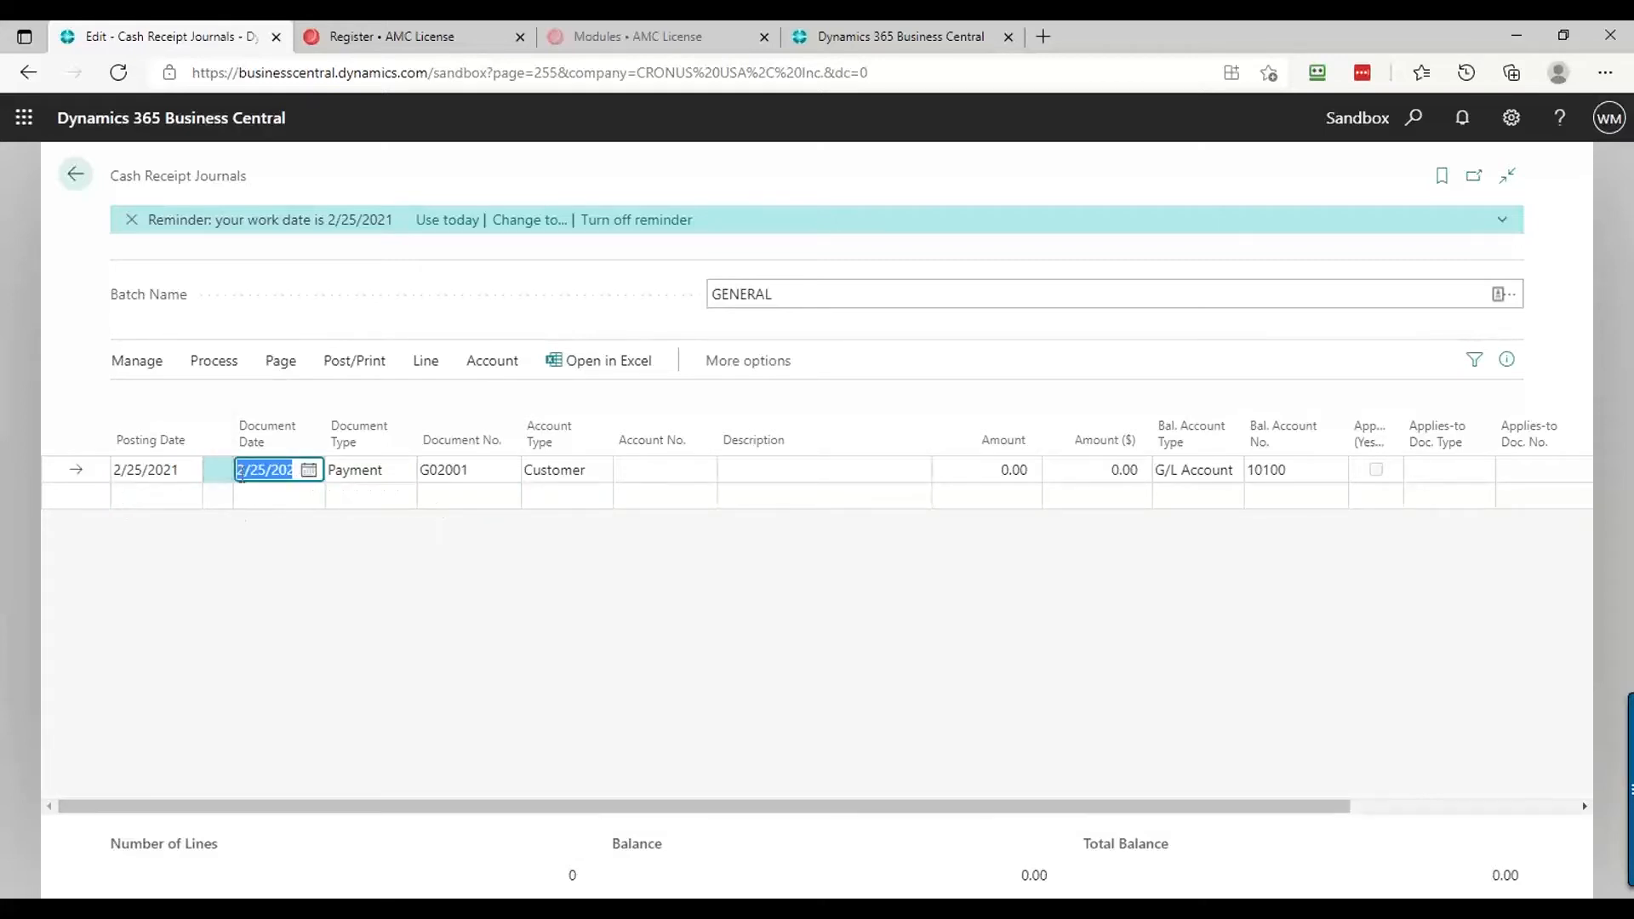
{"action": "left_click", "coordinate": [178, 476]}
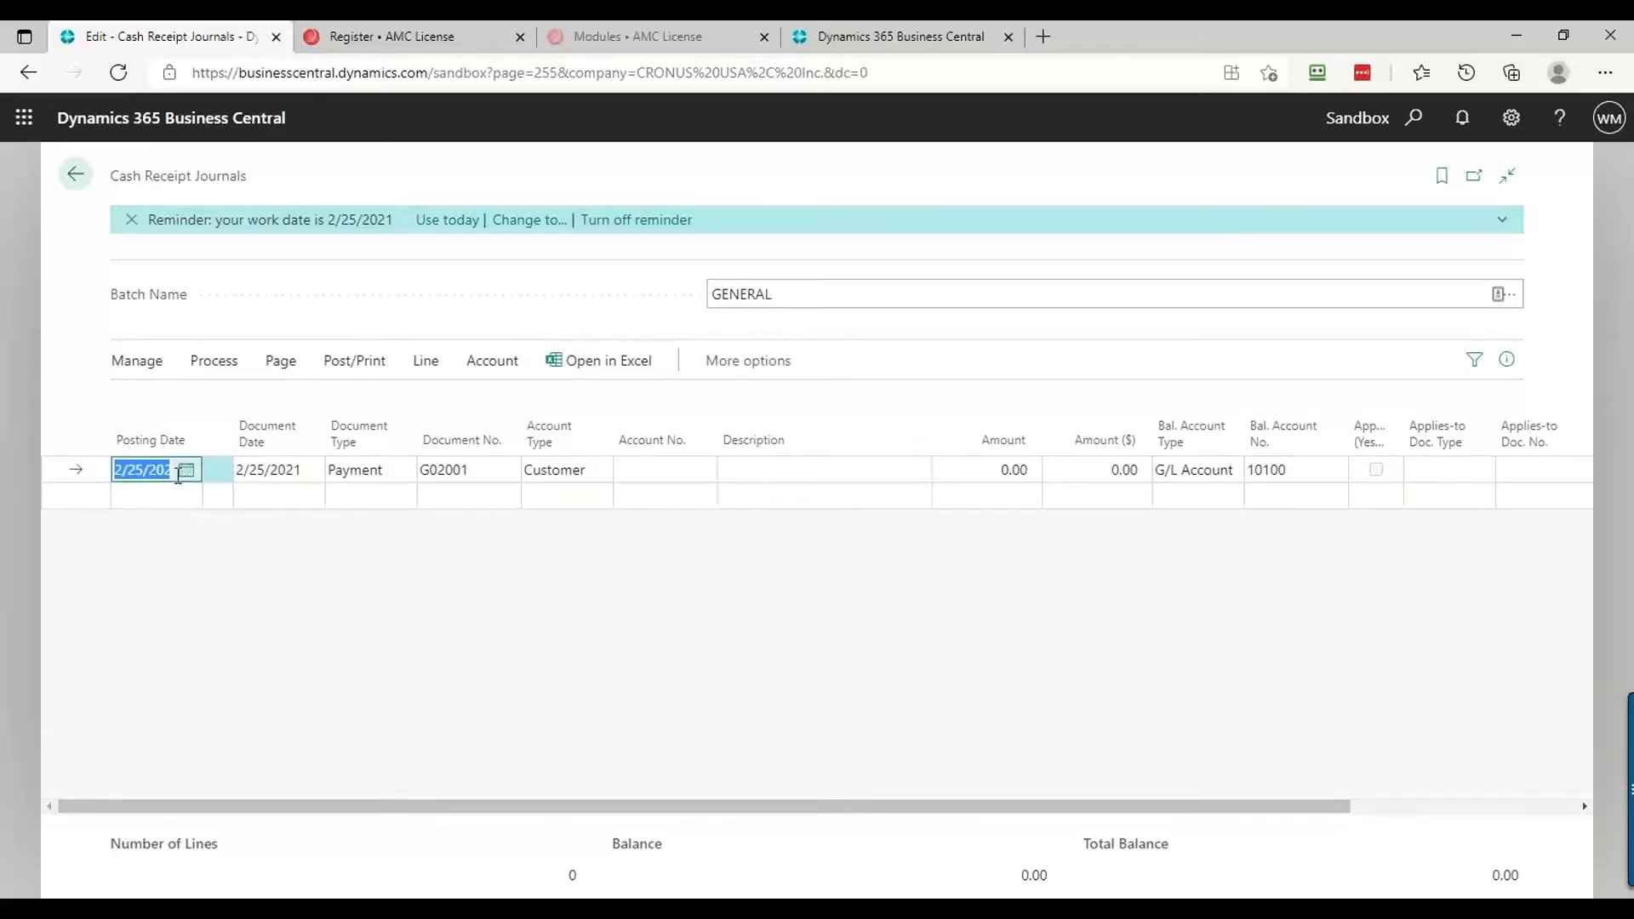
{"action": "left_click", "coordinate": [274, 474]}
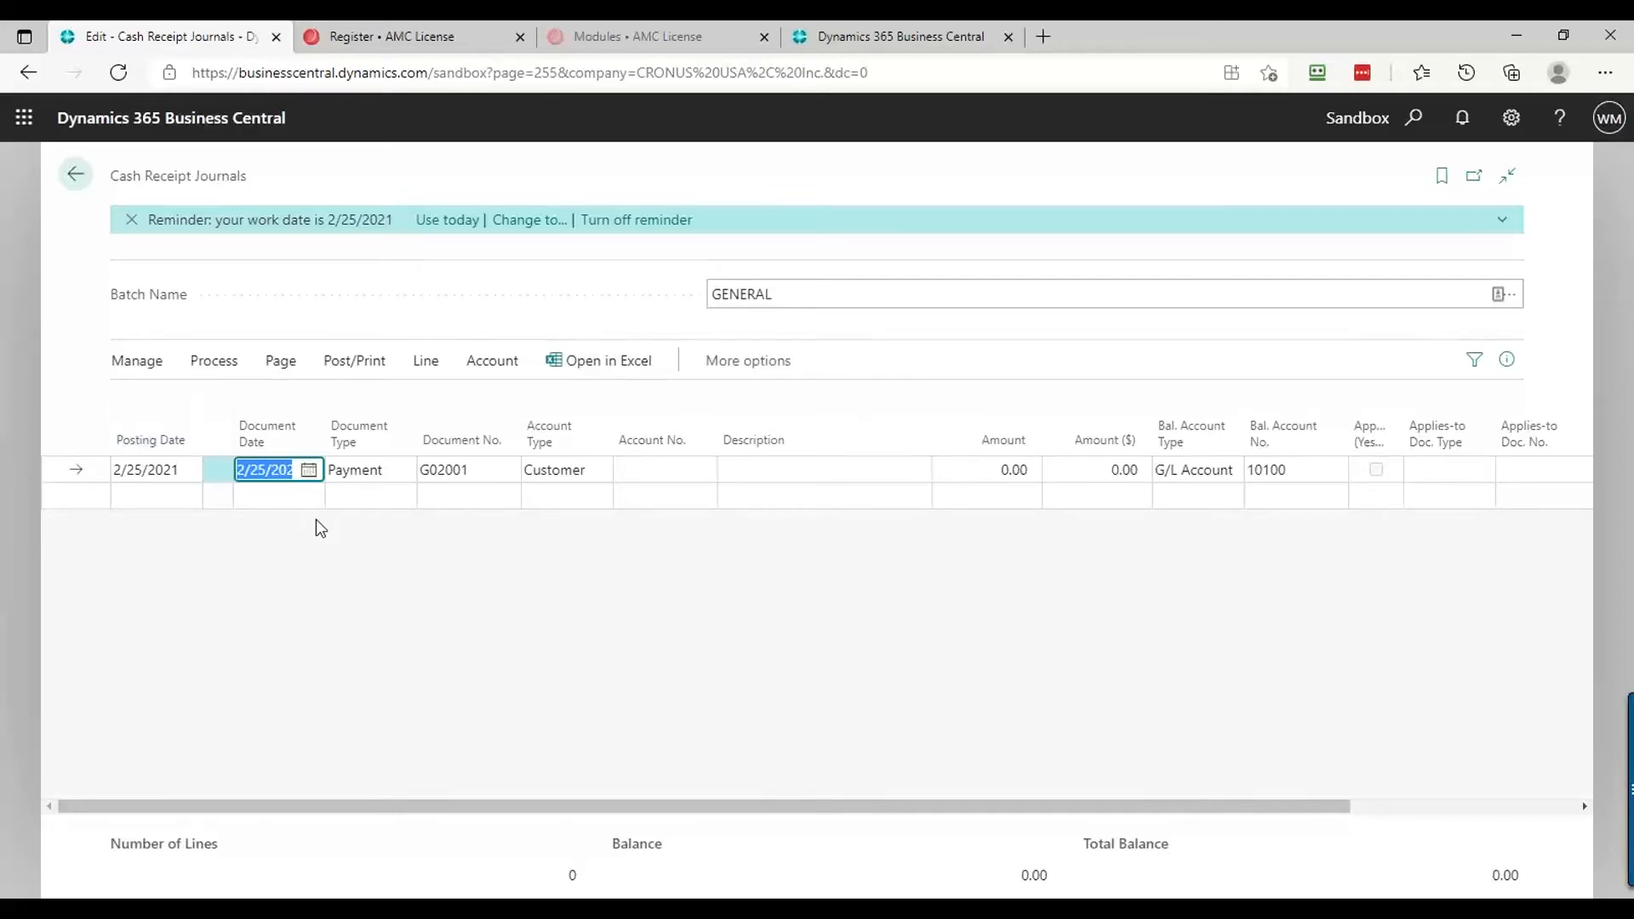
Select School of Fine Art as the customer account on the payment journal line
{"action": "key", "text": "Tab"}
{"action": "left_click", "coordinate": [508, 472]}
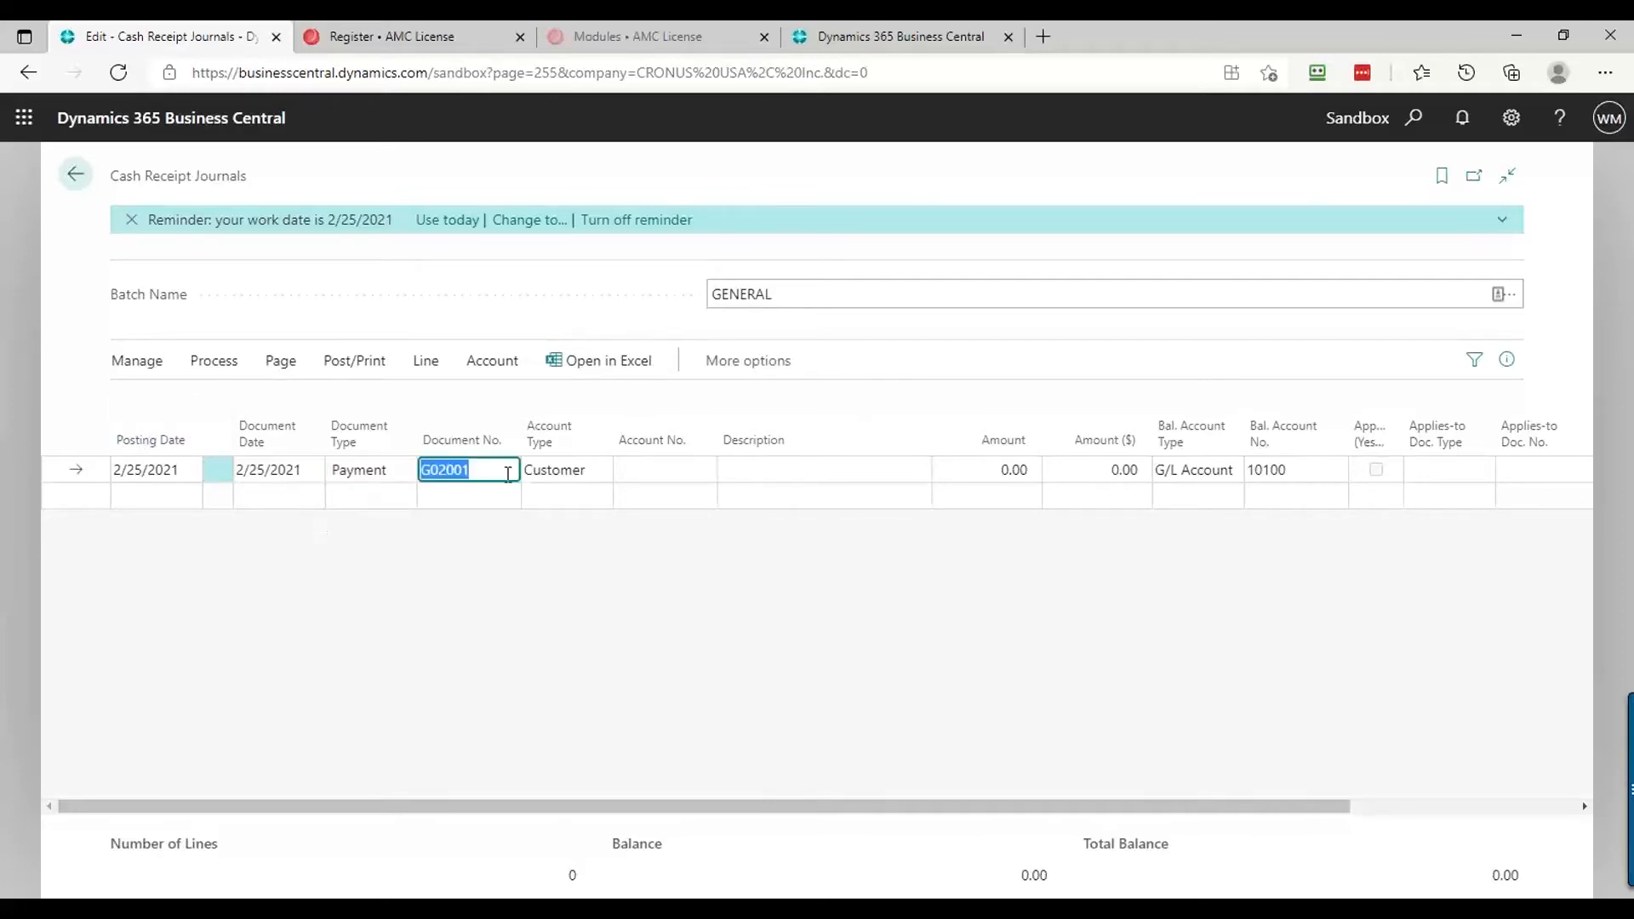
{"action": "key", "text": "Tab"}
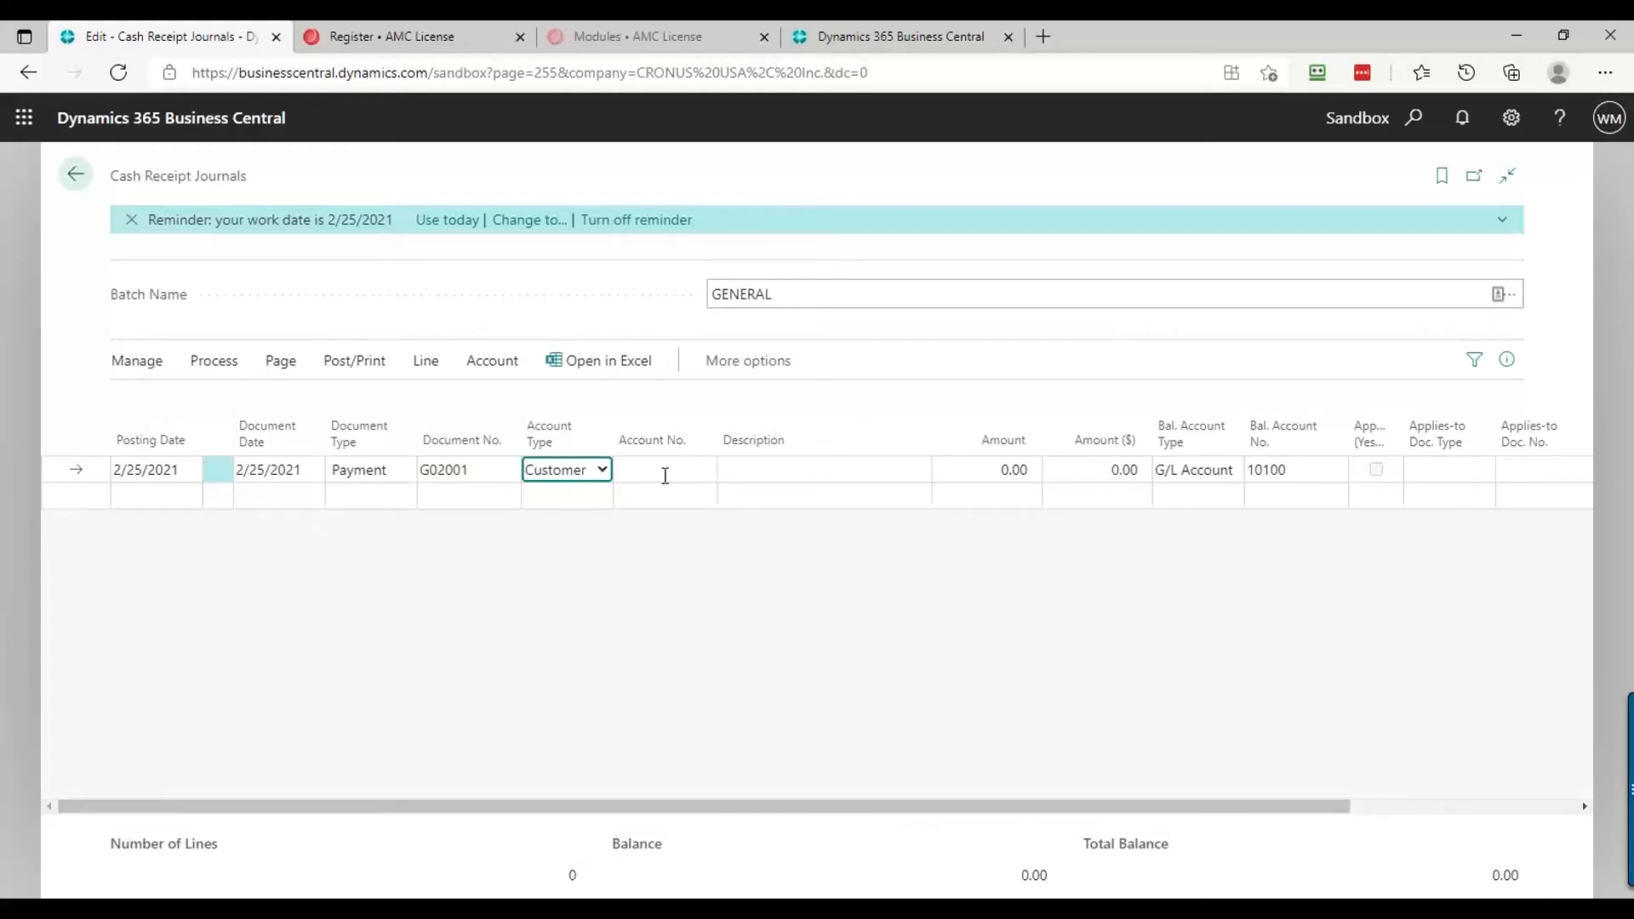
{"action": "key", "text": "Tab"}
{"action": "left_click", "coordinate": [701, 475]}
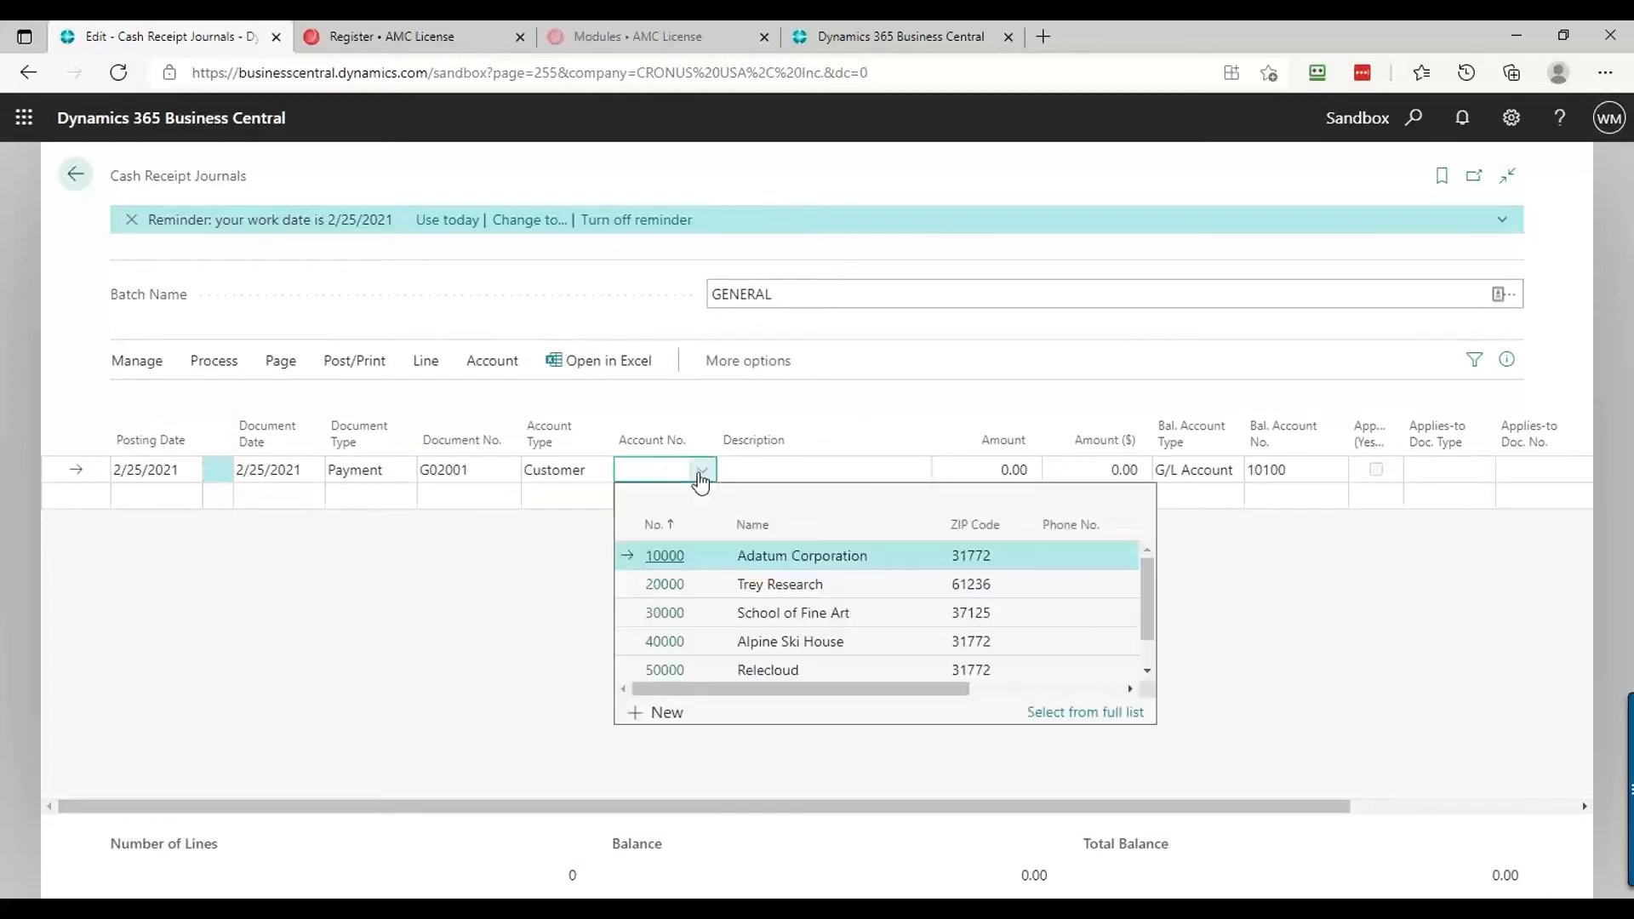
{"action": "scroll", "coordinate": [732, 629], "scroll_direction": "down", "scroll_amount": 1}
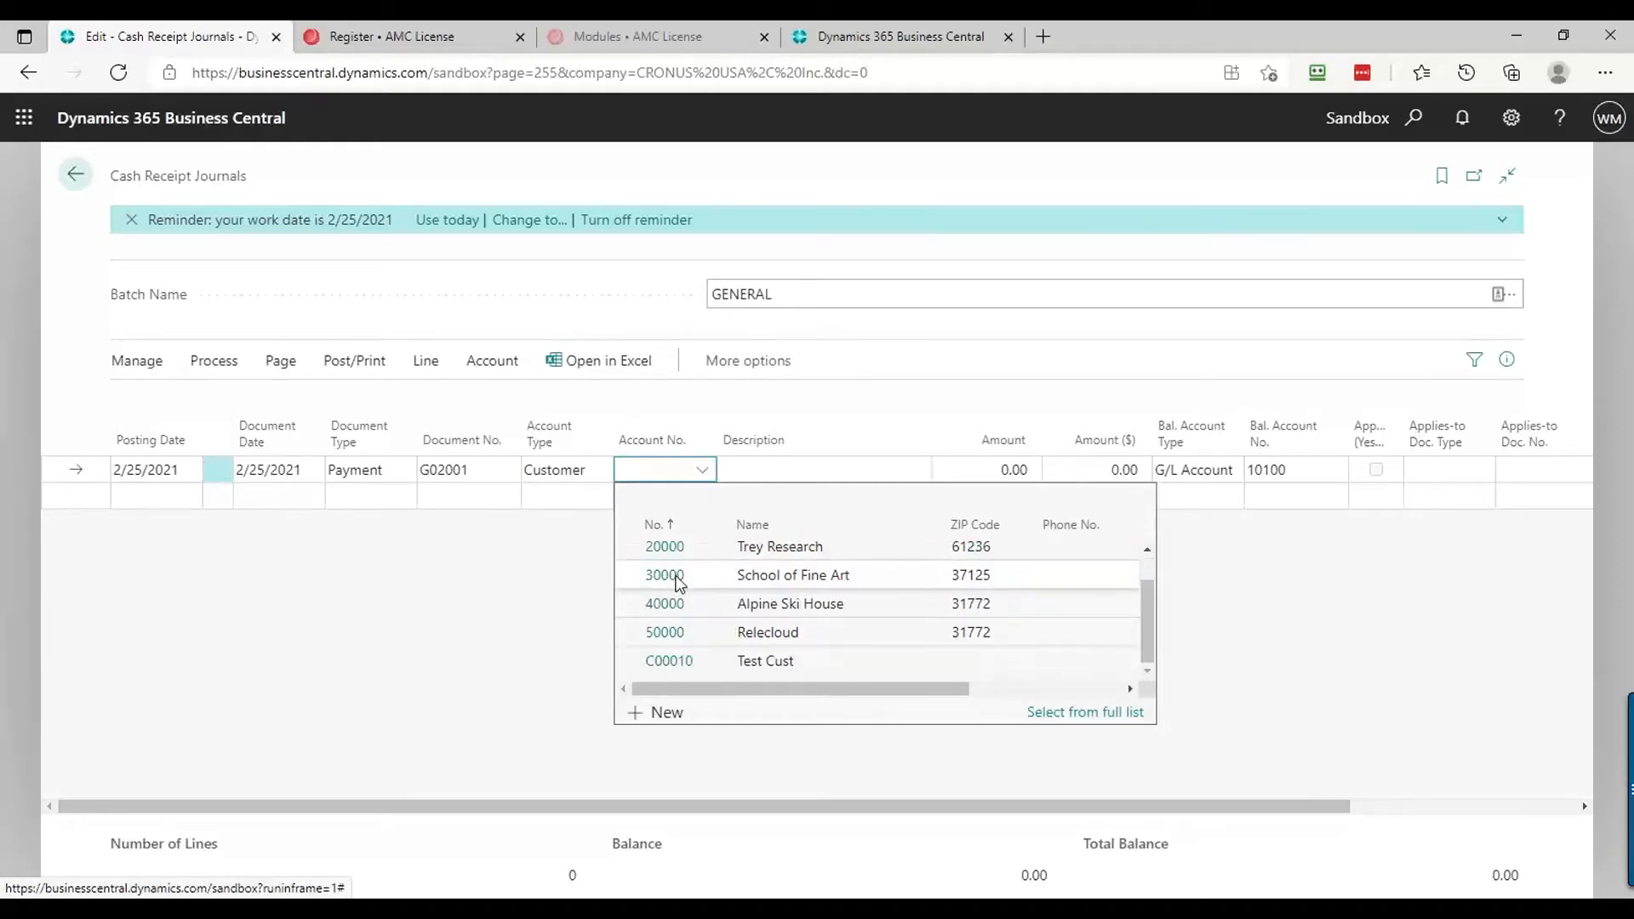
{"action": "left_click", "coordinate": [679, 578]}
{"action": "key", "text": "Tab"}
{"action": "key", "text": "Tab"}
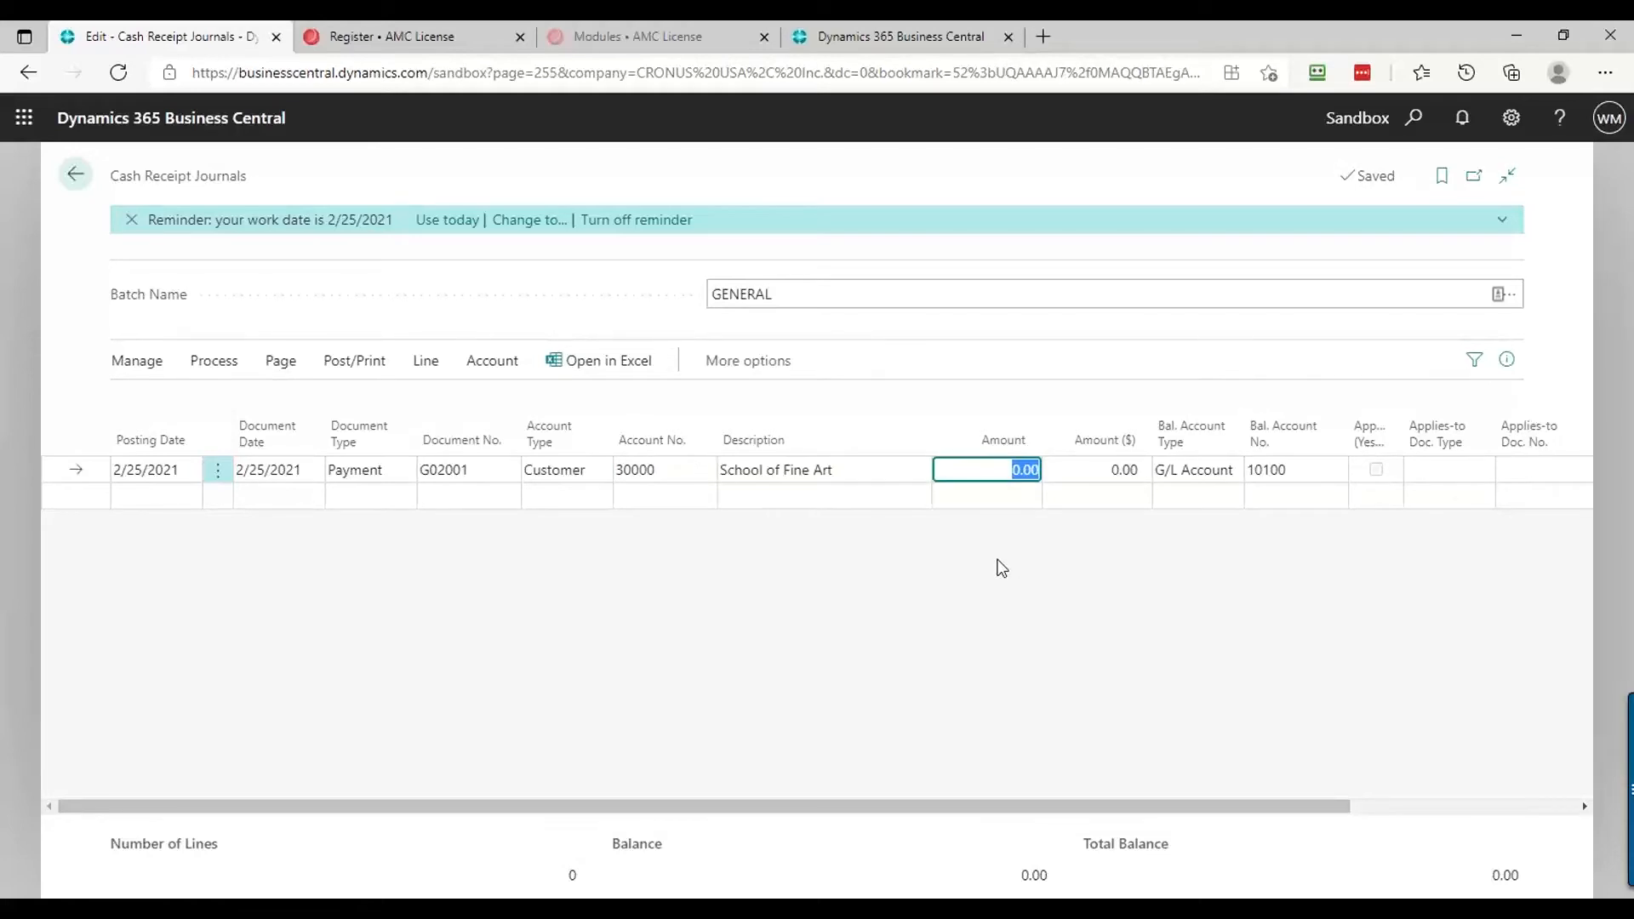
Set the amount of the School of Fine Art payment line to -100
{"action": "key", "text": "Tab"}
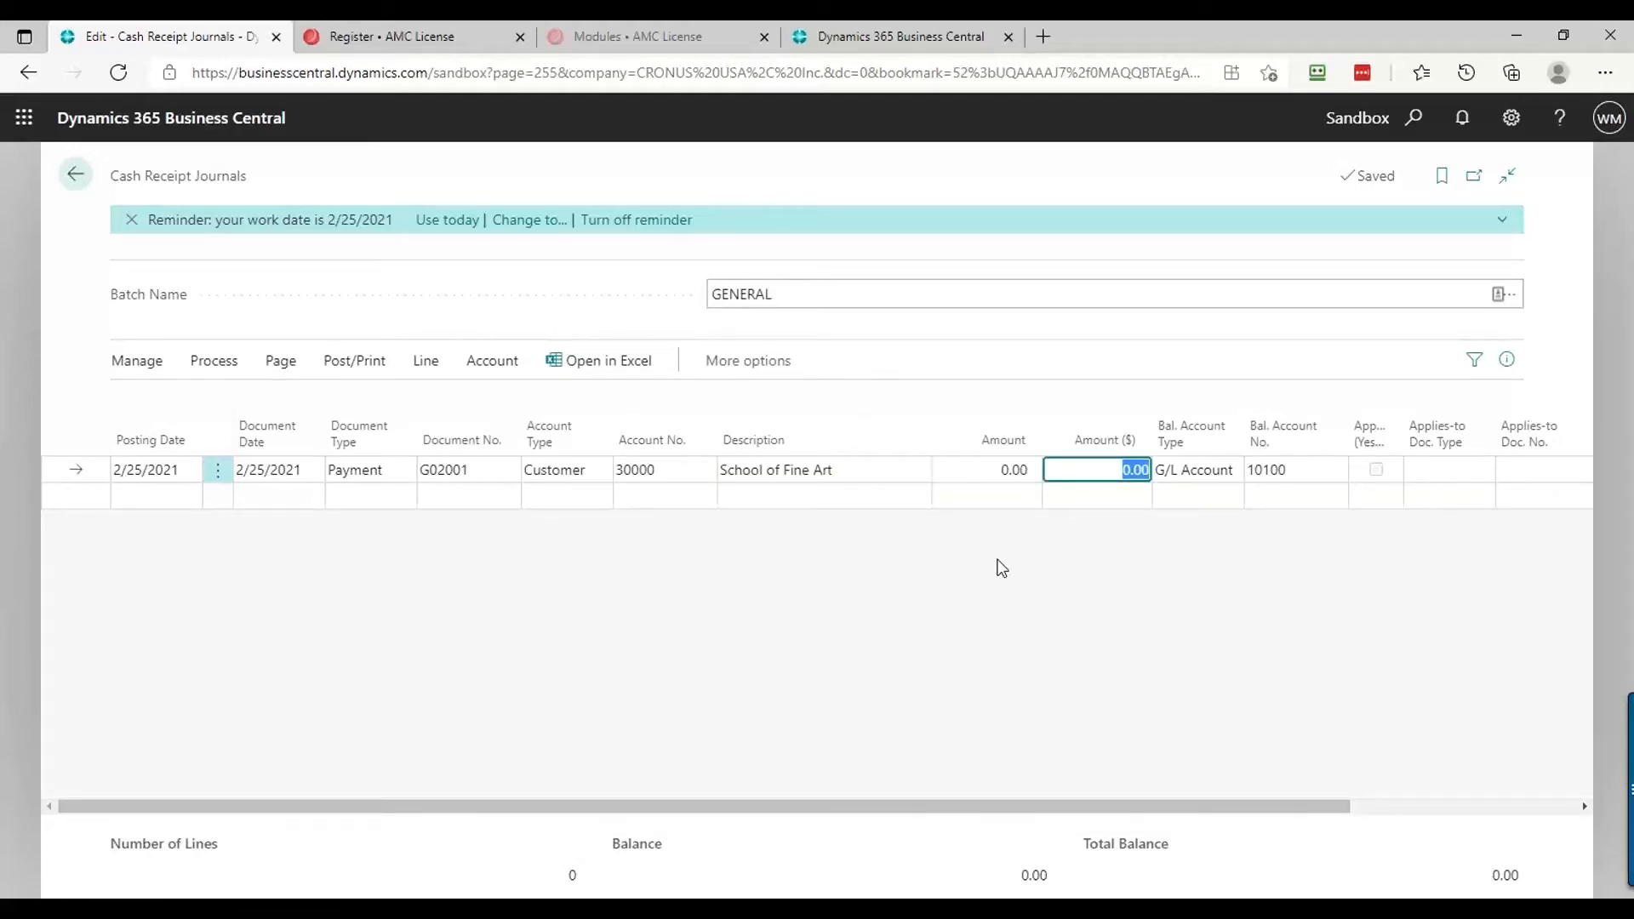
{"action": "key", "text": "shift+Tab"}
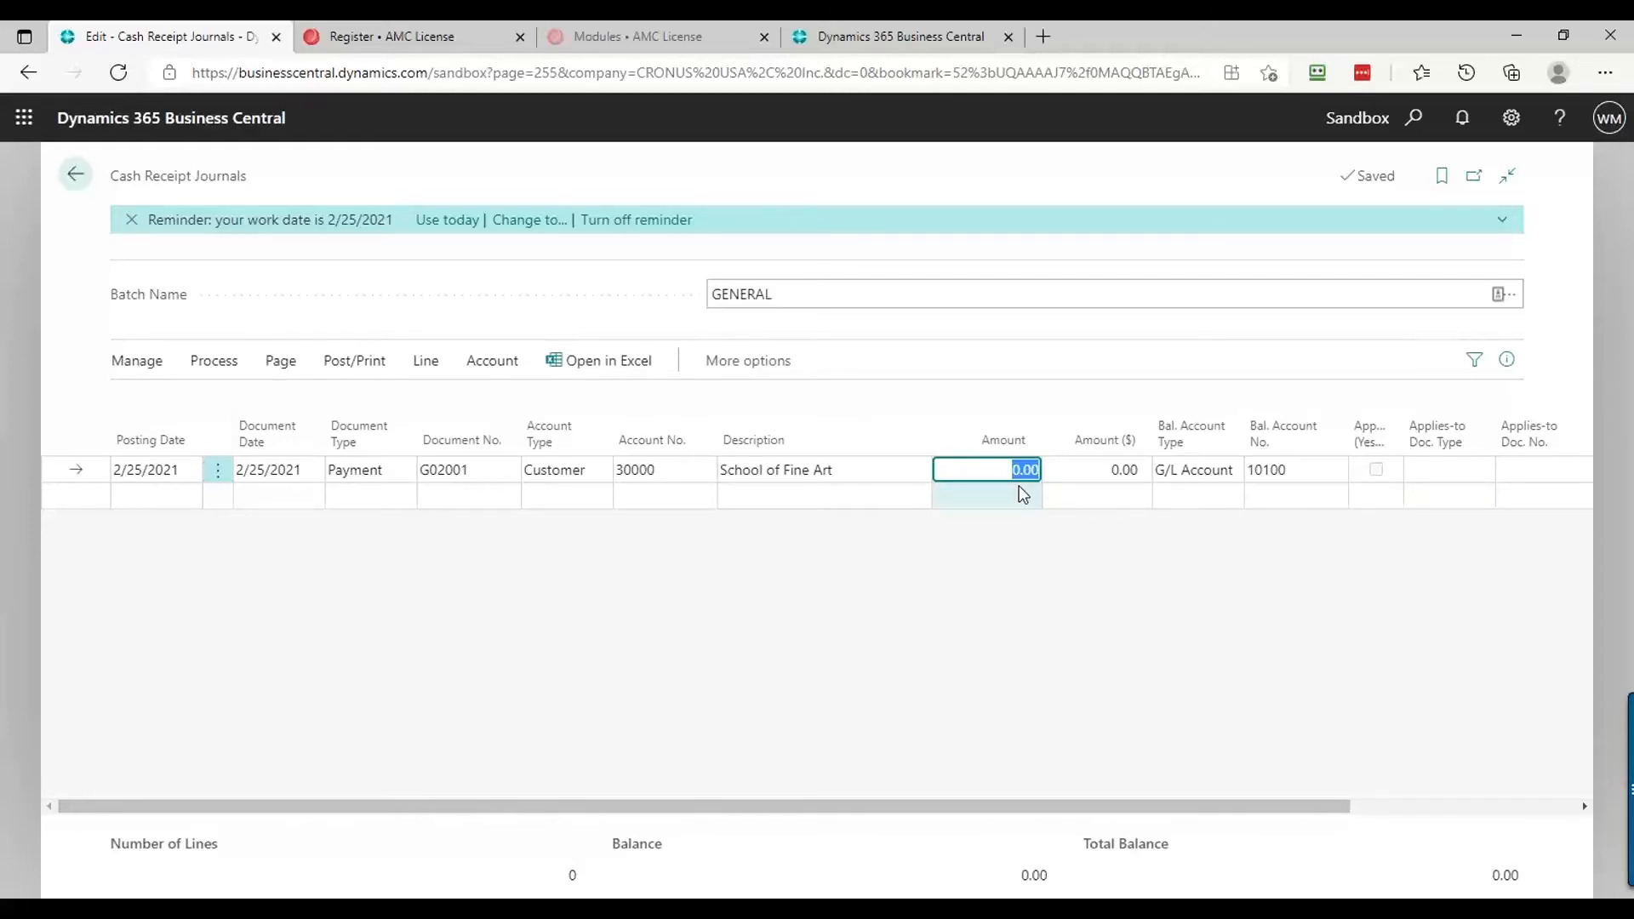
{"action": "type", "text": "-1"}
{"action": "key", "text": "Tab"}
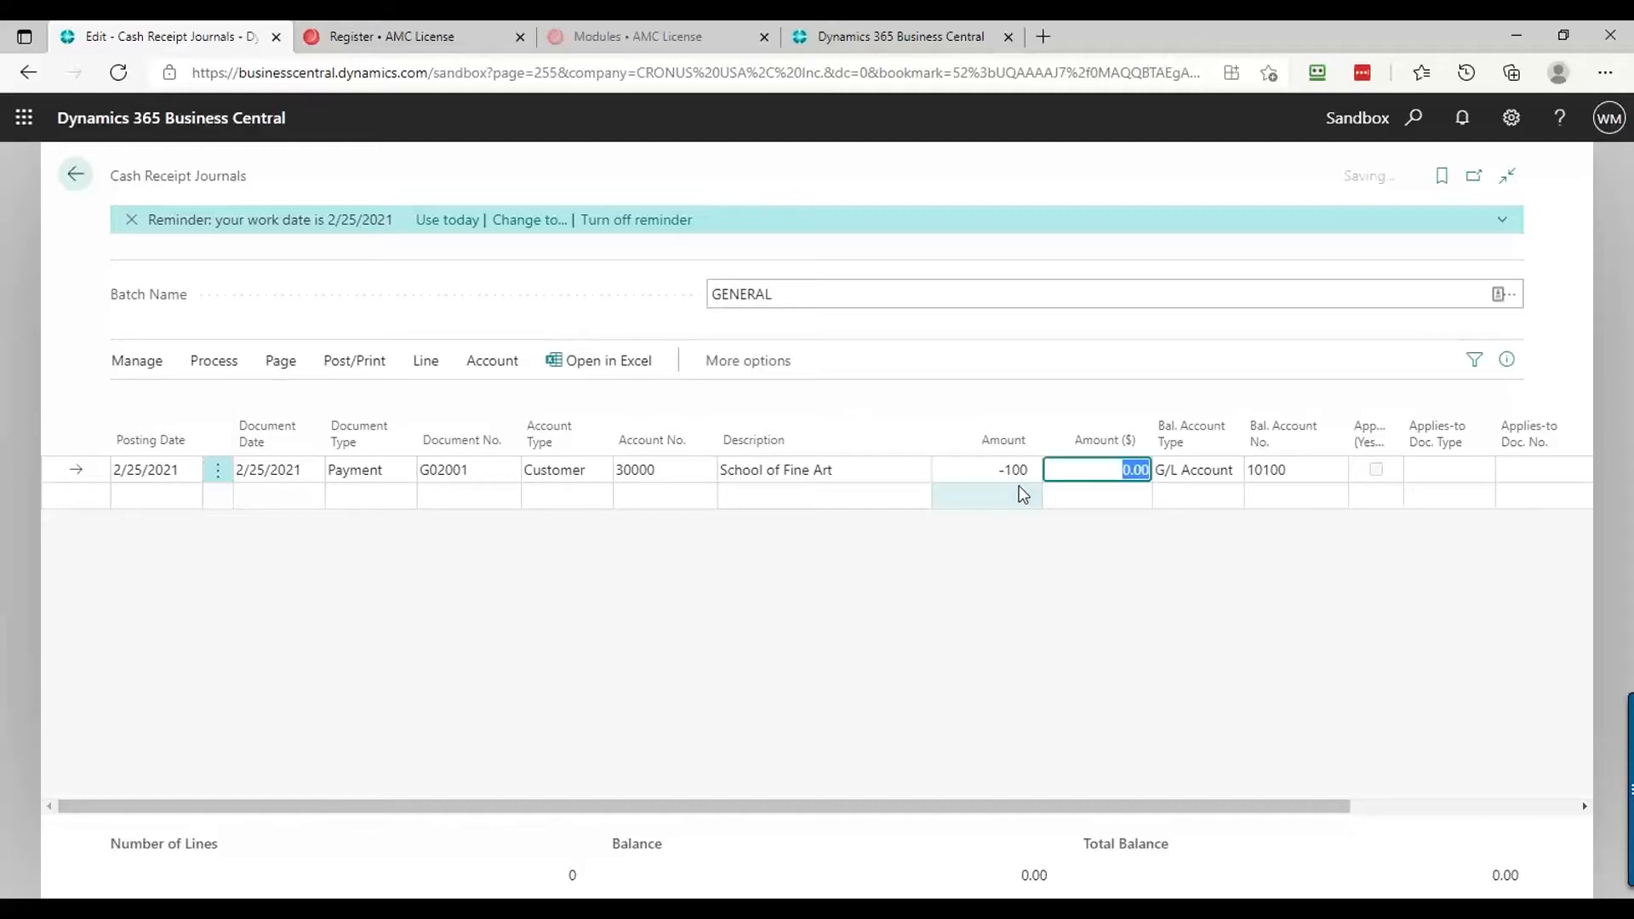
Set the payment line's balancing account type to Bank Account and choose CHECKING as the balancing account
{"action": "left_click", "coordinate": [1234, 473]}
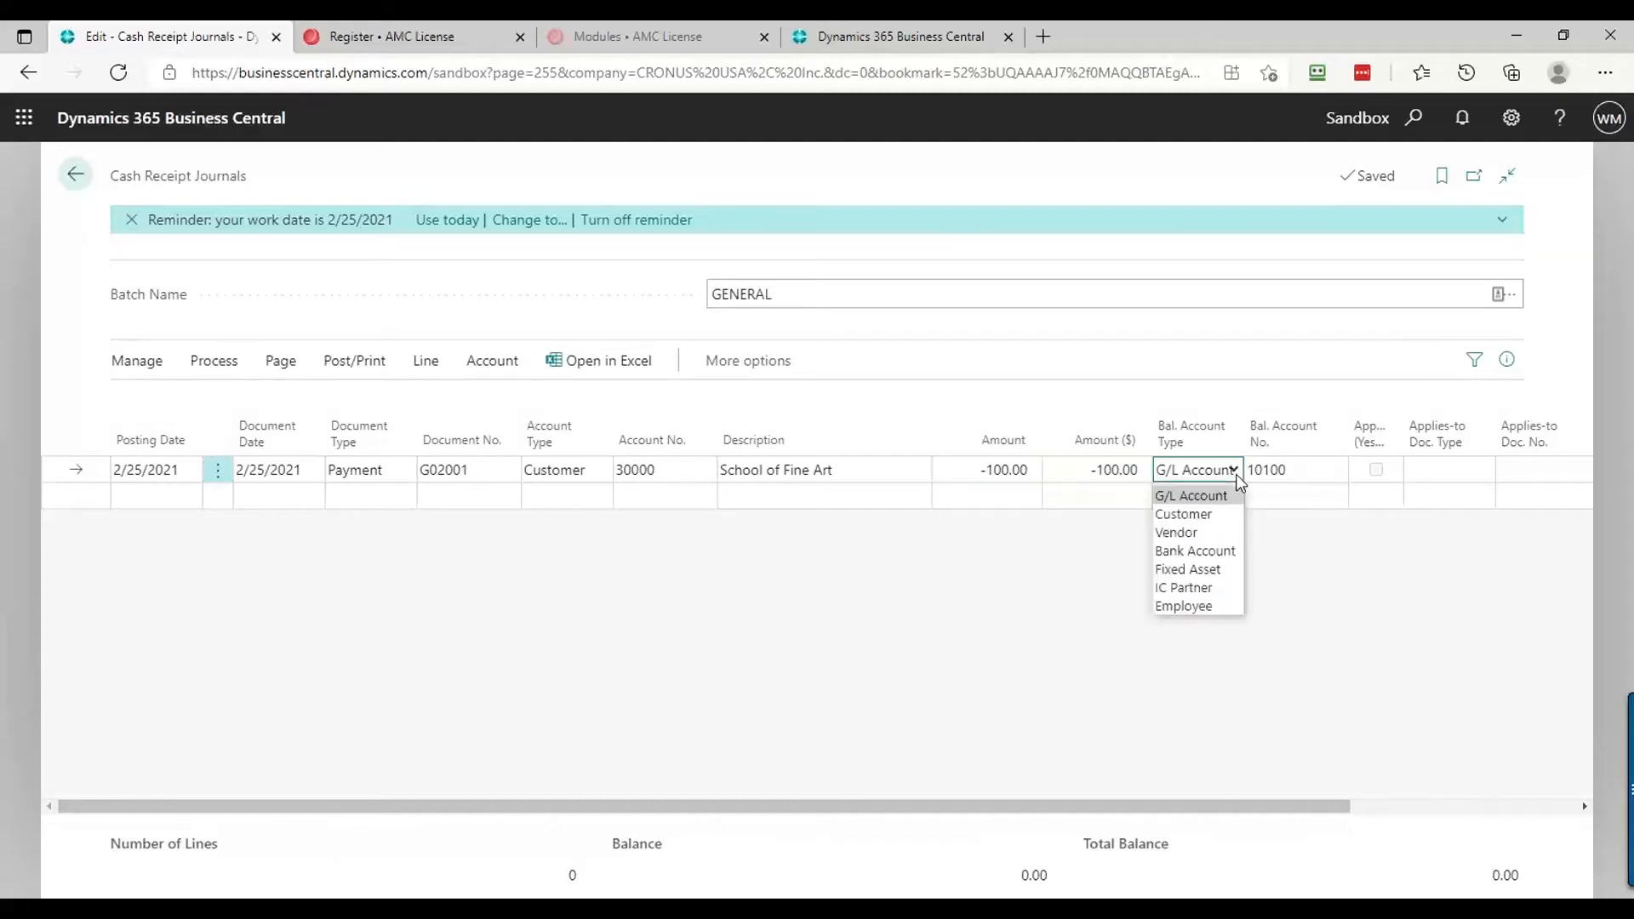
{"action": "left_click", "coordinate": [1208, 542]}
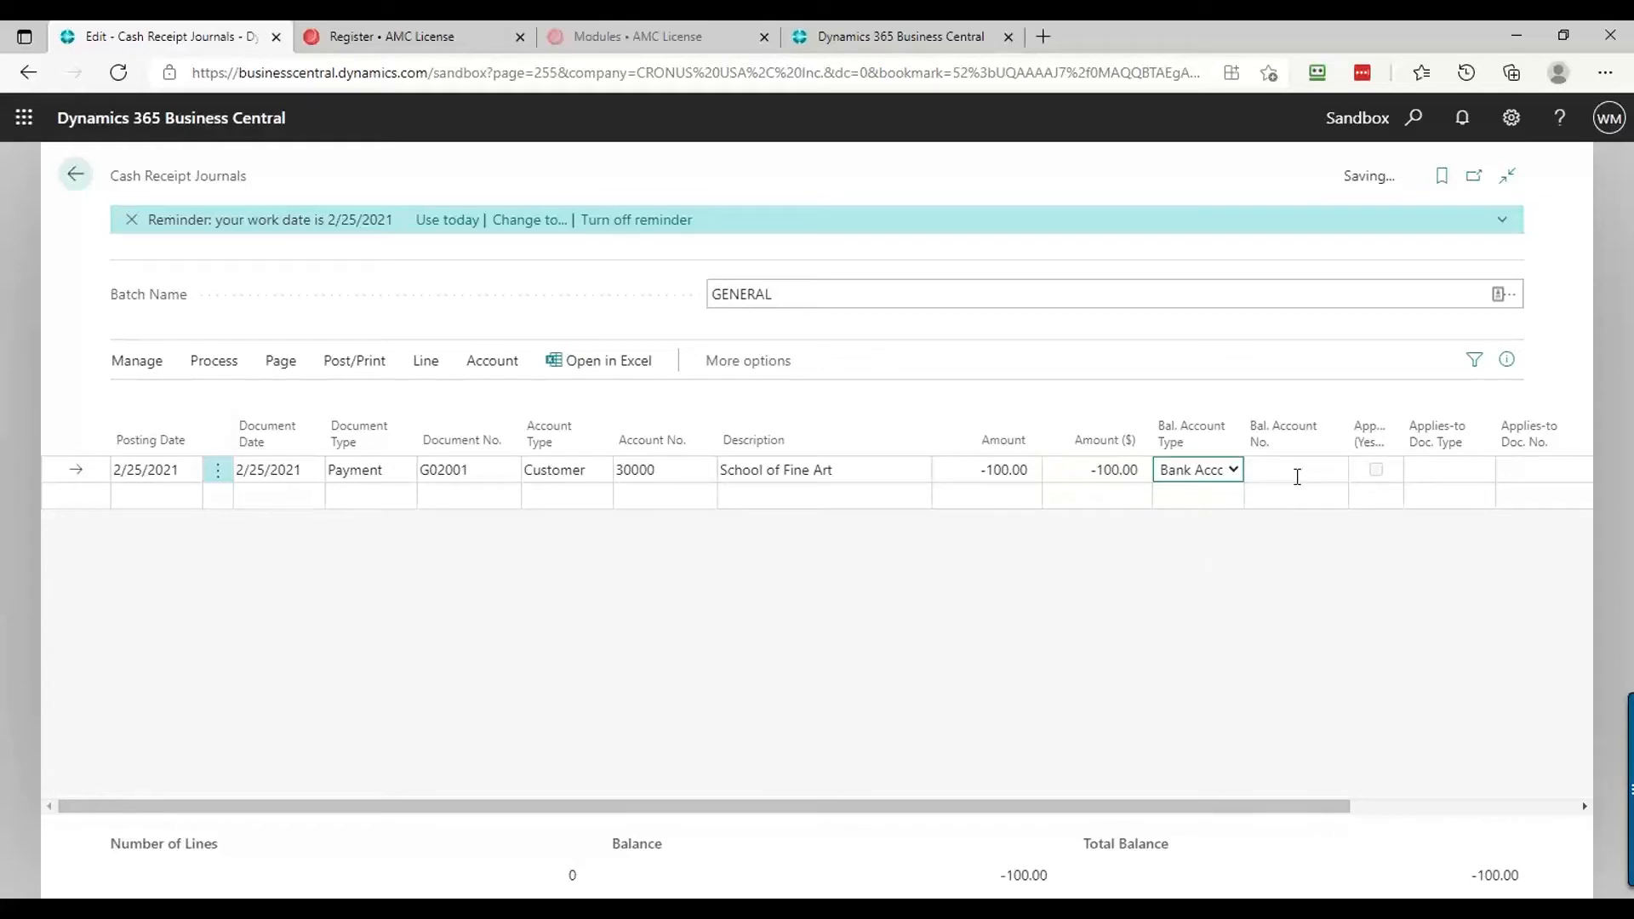
{"action": "left_click", "coordinate": [1302, 471]}
{"action": "left_click", "coordinate": [1342, 475]}
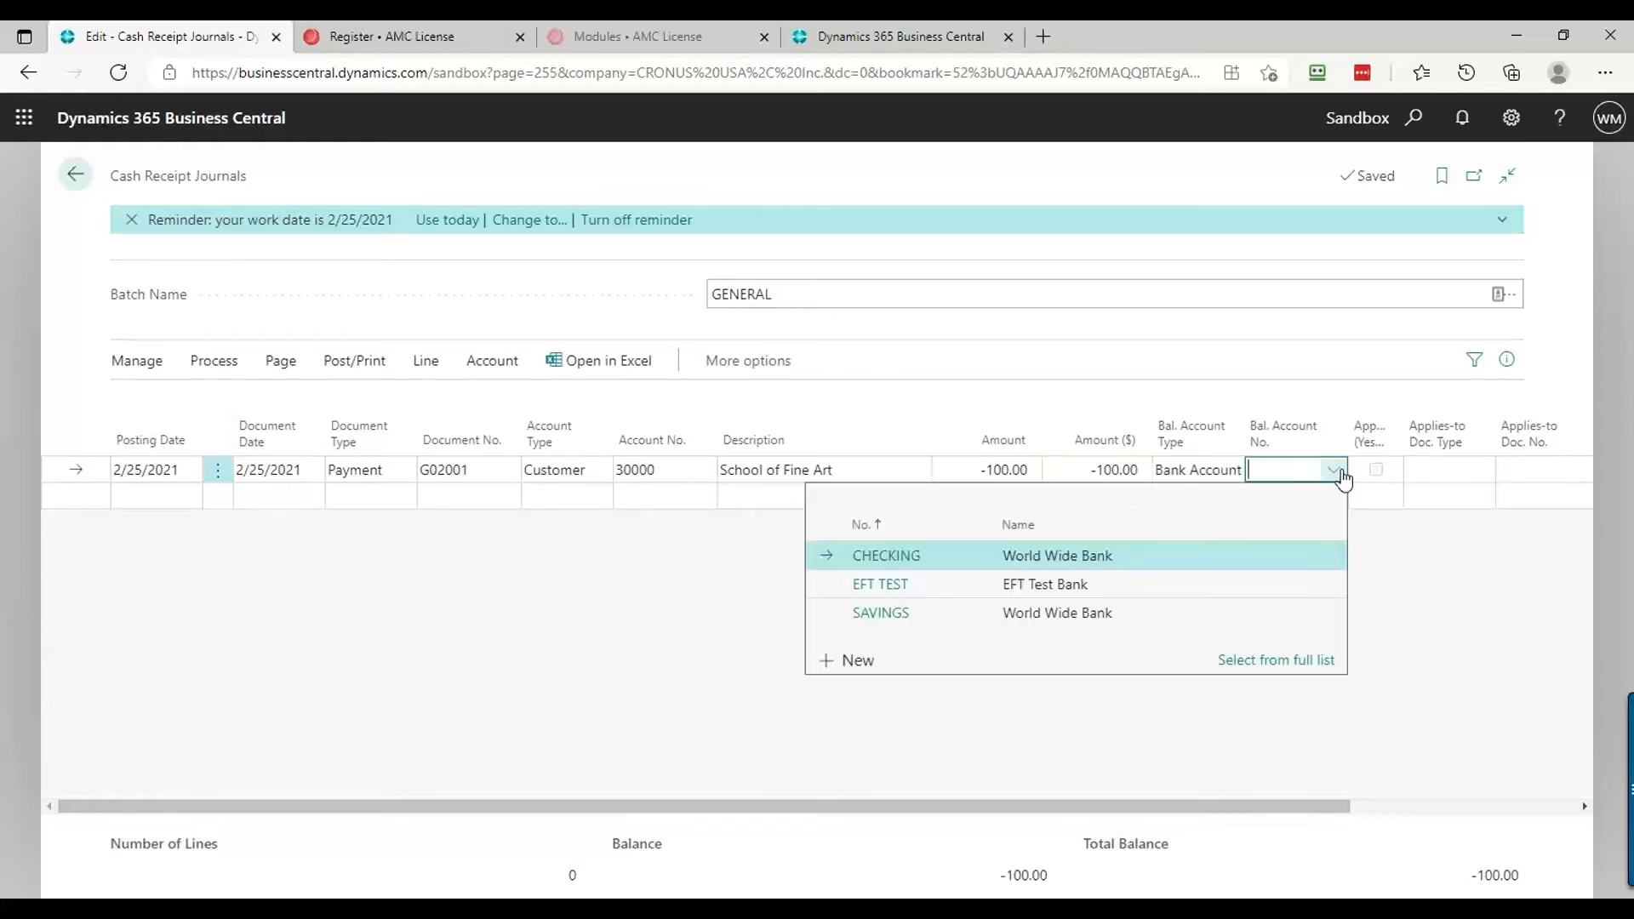
{"action": "left_click", "coordinate": [905, 557]}
{"action": "key", "text": "Tab"}
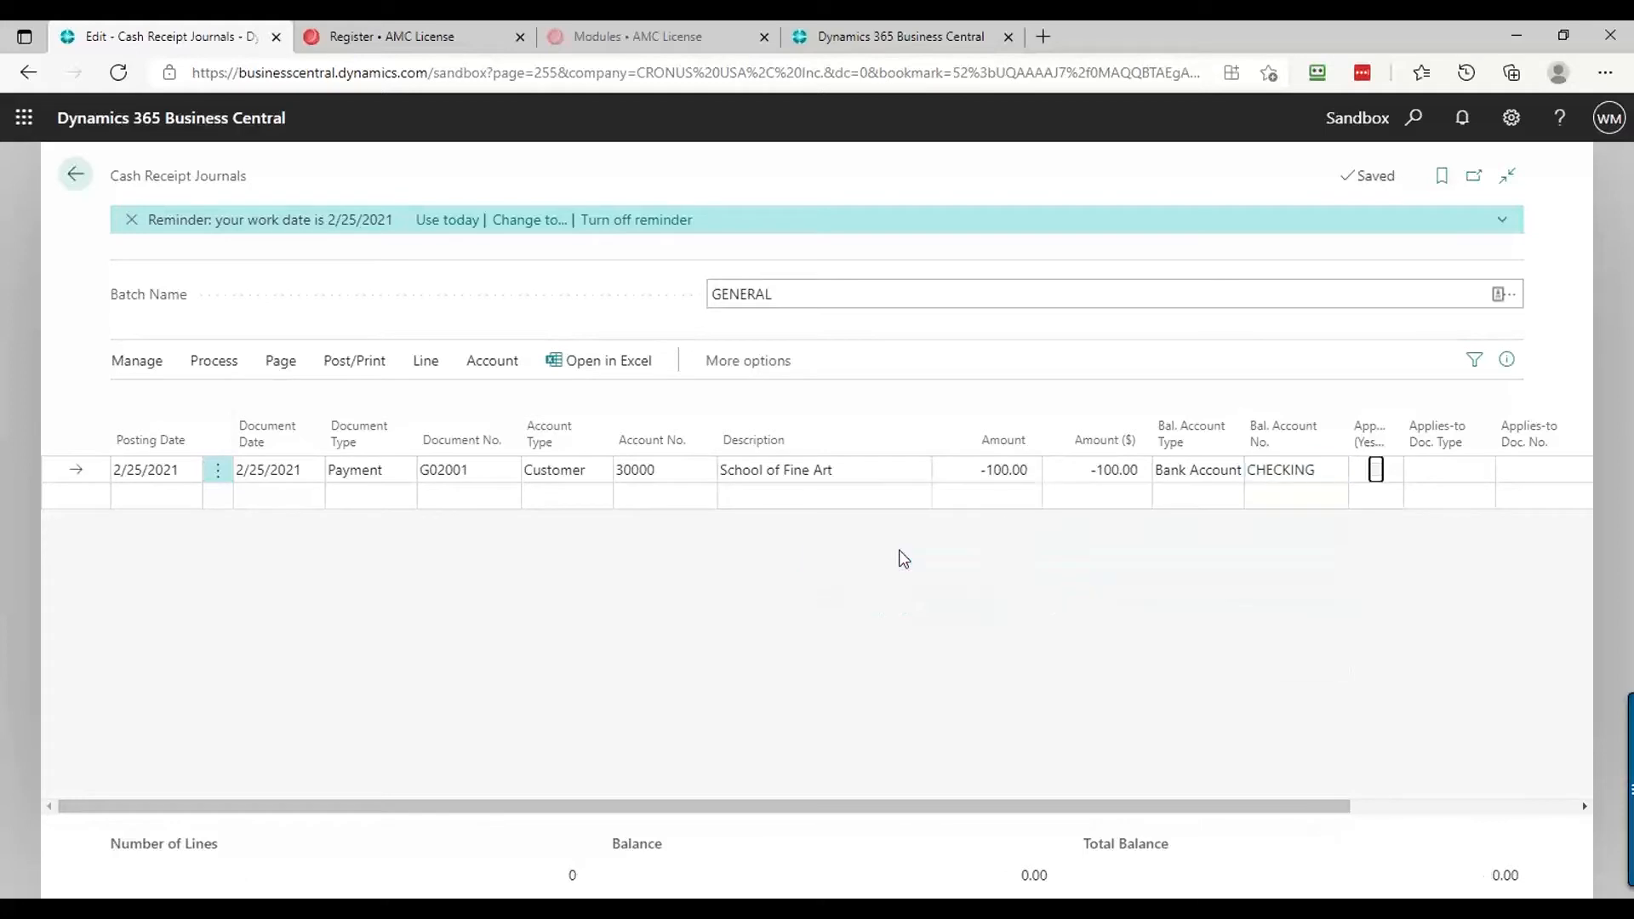
Set the applies-to document type to Invoice and choose invoice PS-INV103198 as the document to apply the payment to
{"action": "left_click", "coordinate": [1468, 476]}
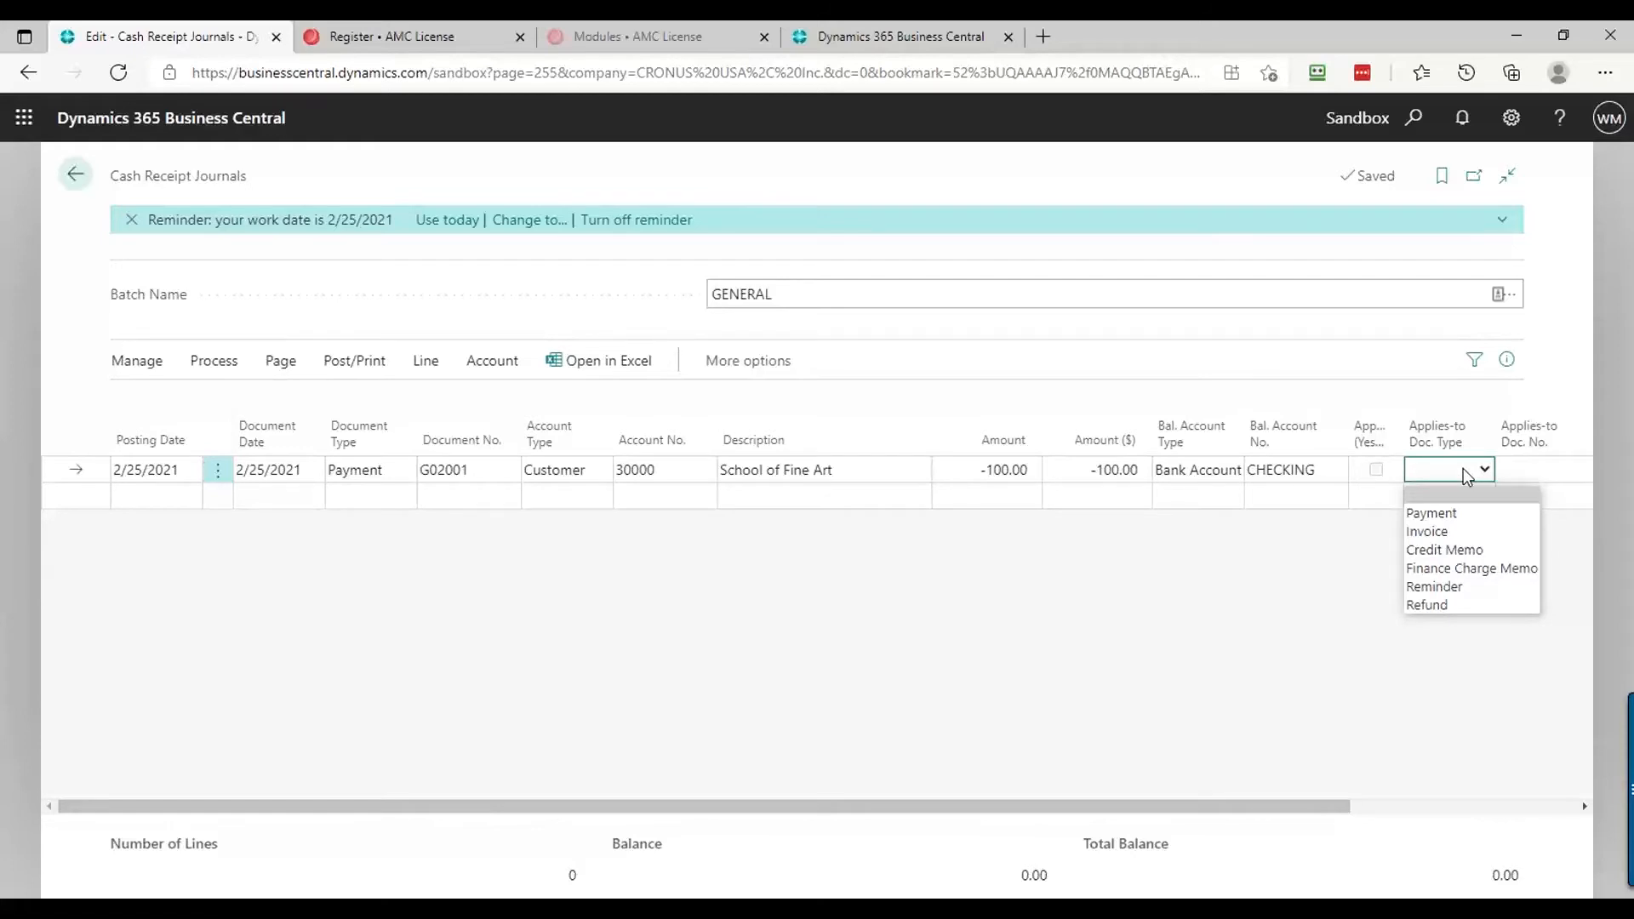
{"action": "left_click", "coordinate": [1428, 530]}
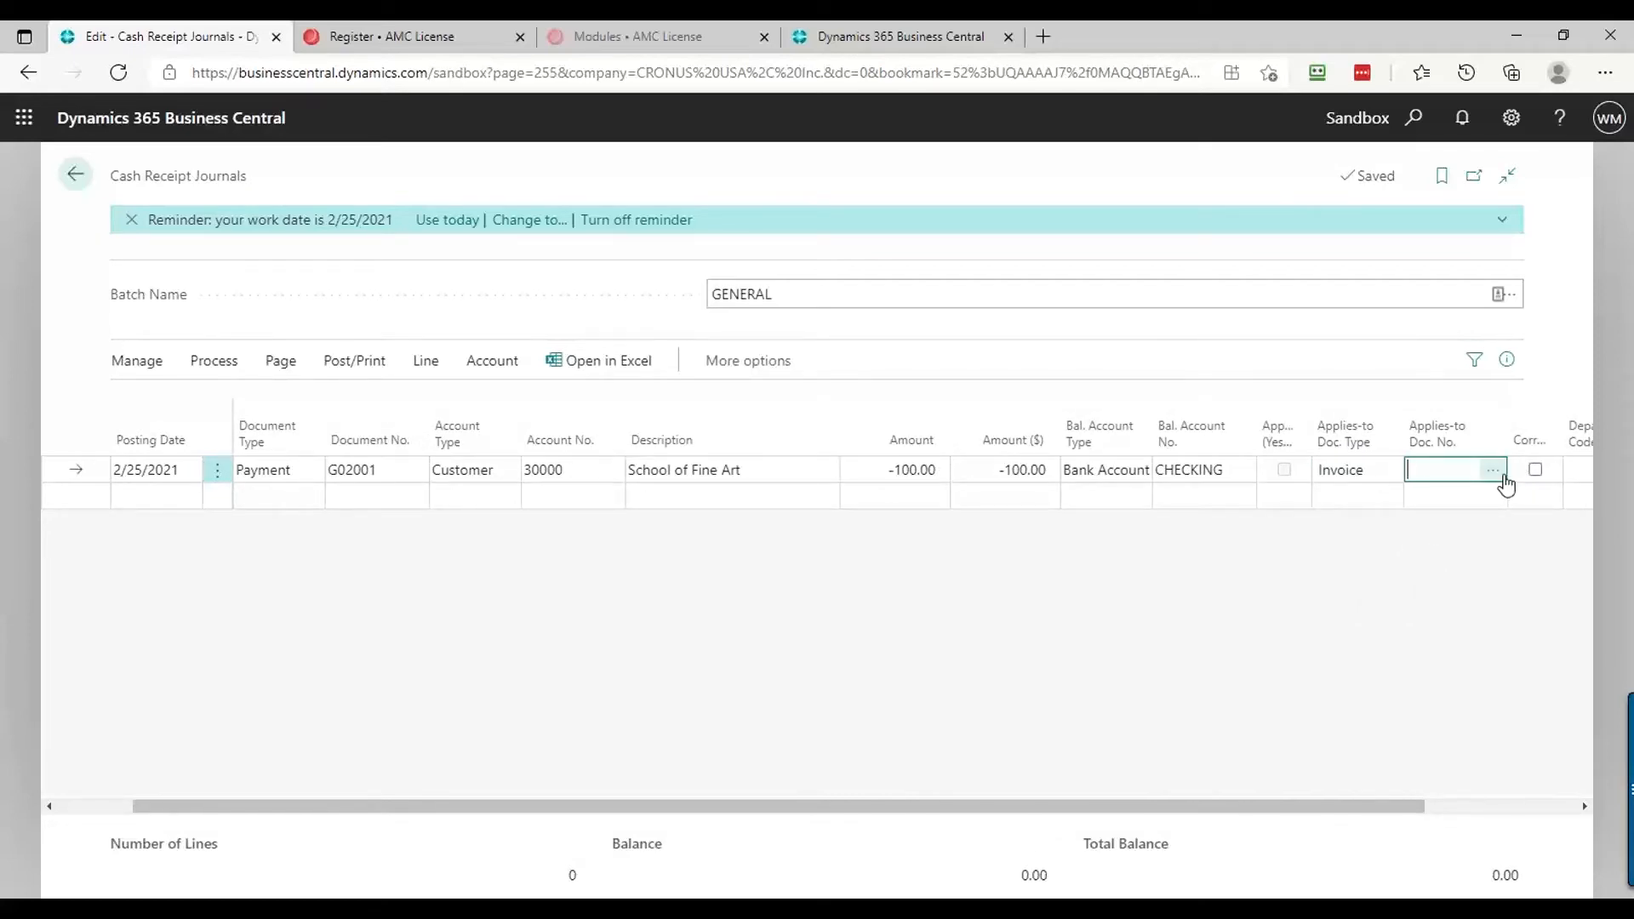
{"action": "left_click", "coordinate": [1500, 475]}
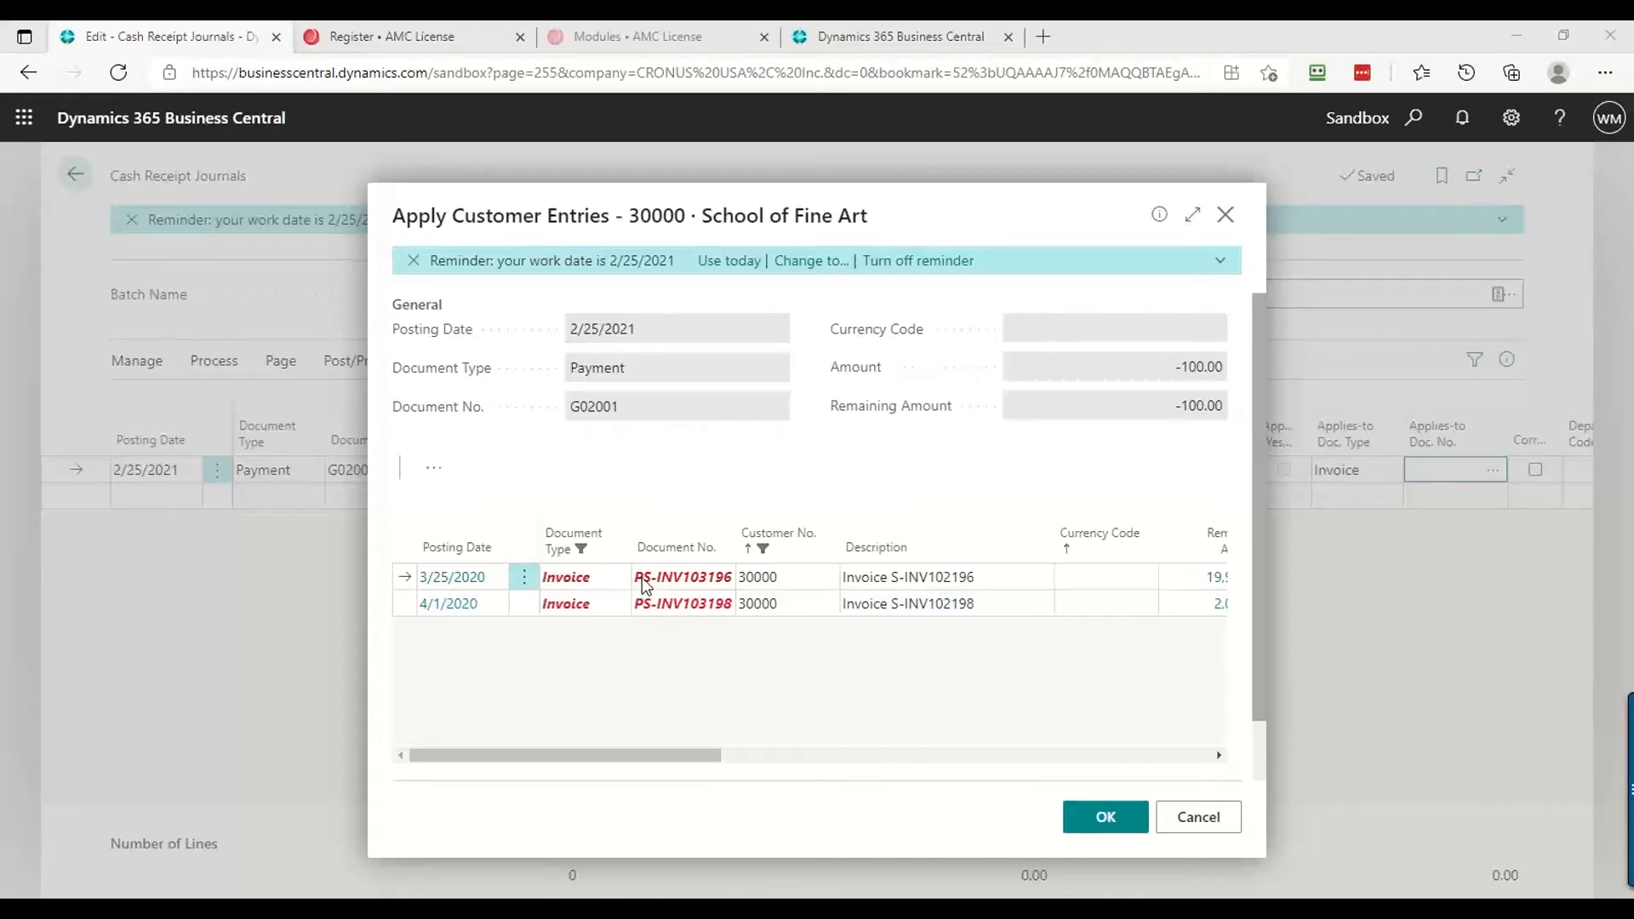
{"action": "left_click", "coordinate": [574, 584]}
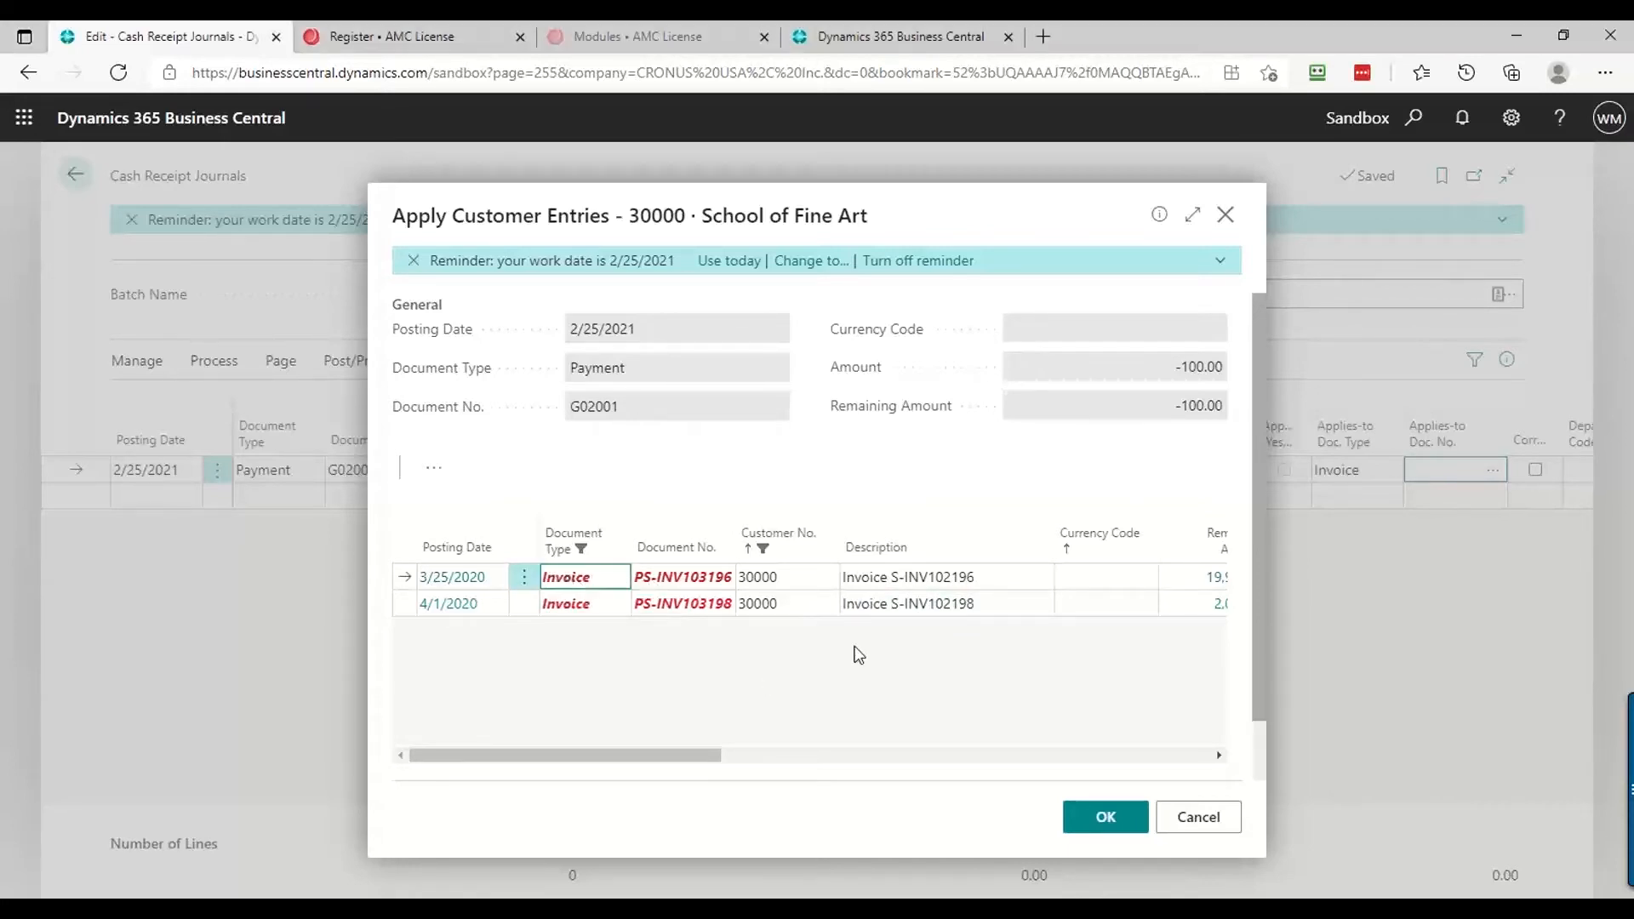
{"action": "left_click", "coordinate": [587, 611]}
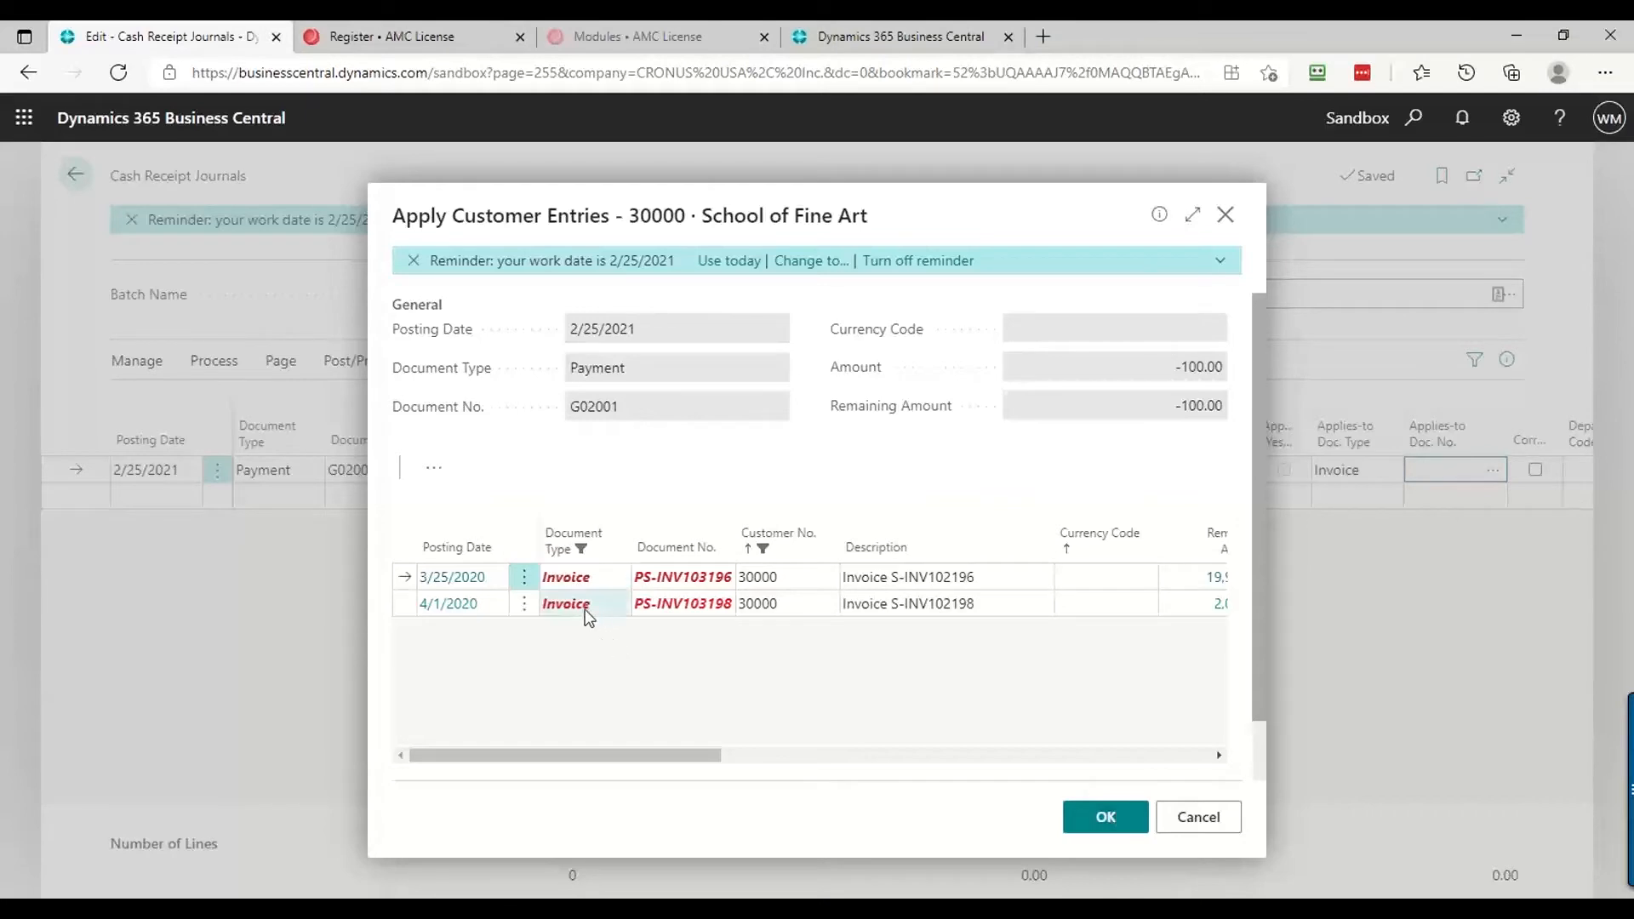
{"action": "left_click", "coordinate": [1106, 817]}
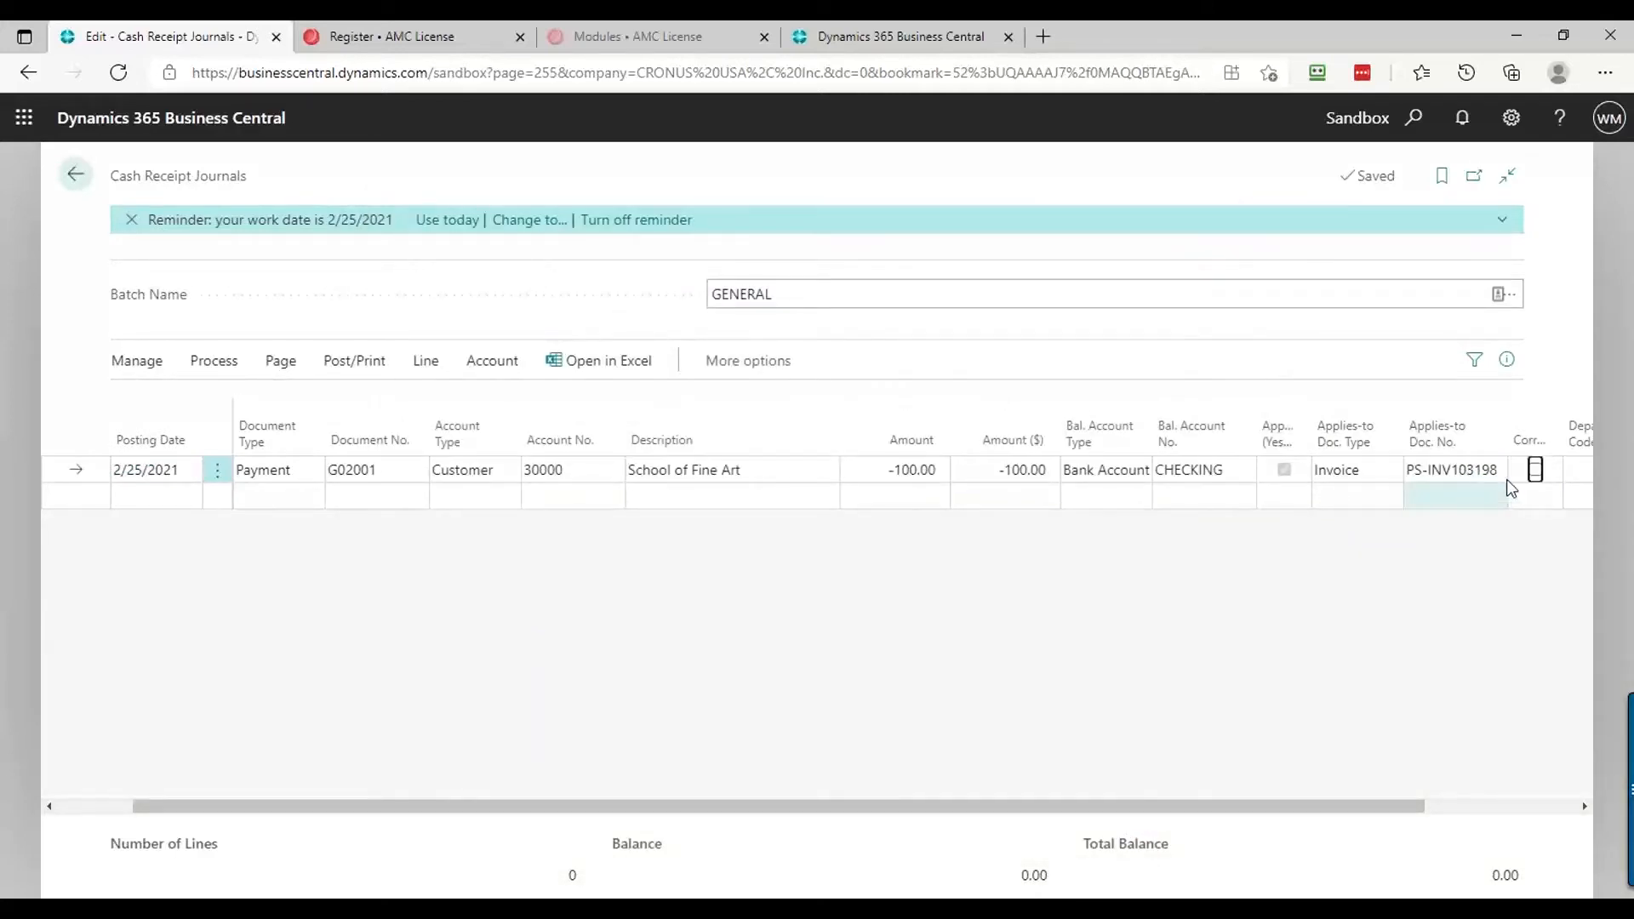
Clear the amount and the applies-to document number on the payment line
{"action": "key", "text": "Tab"}
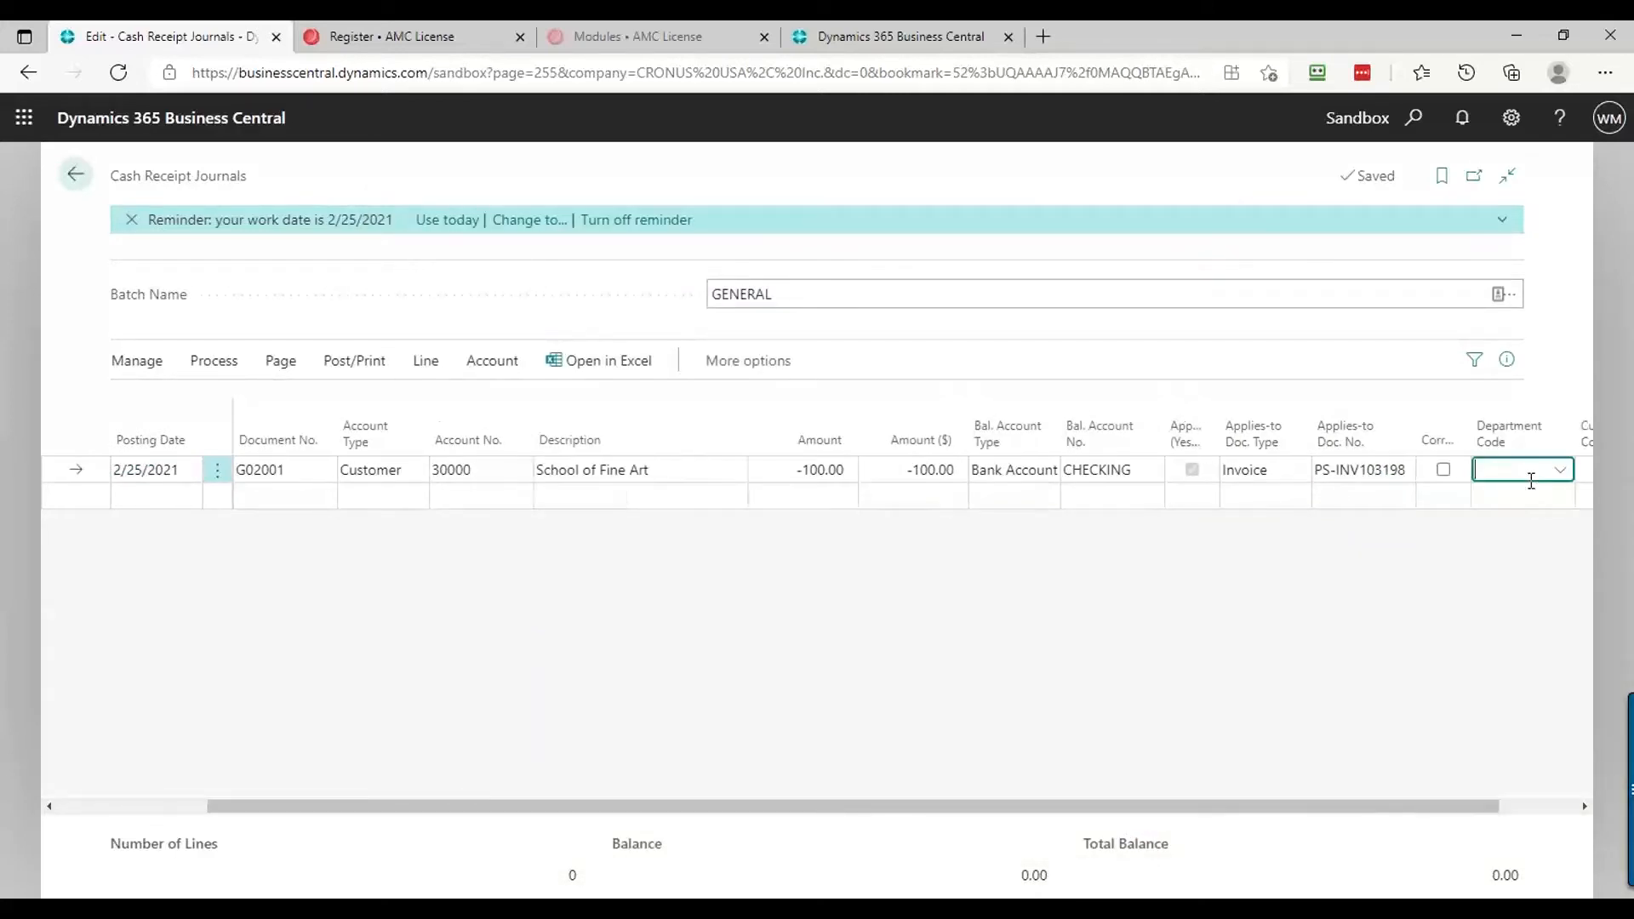
{"action": "key", "text": "shift+Tab"}
{"action": "key", "text": "shift+Tab"}
{"action": "key", "text": "shift+Tab"}
{"action": "key", "text": "shift+Tab"}
{"action": "key", "text": "shift+Tab"}
{"action": "key", "text": "shift+Tab"}
{"action": "key", "text": "shift+Tab"}
{"action": "key", "text": "shift+Tab"}
{"action": "key", "text": "shift+Tab"}
{"action": "key", "text": "shift+Tab"}
{"action": "key", "text": "shift+Tab"}
{"action": "key", "text": "shift+Tab"}
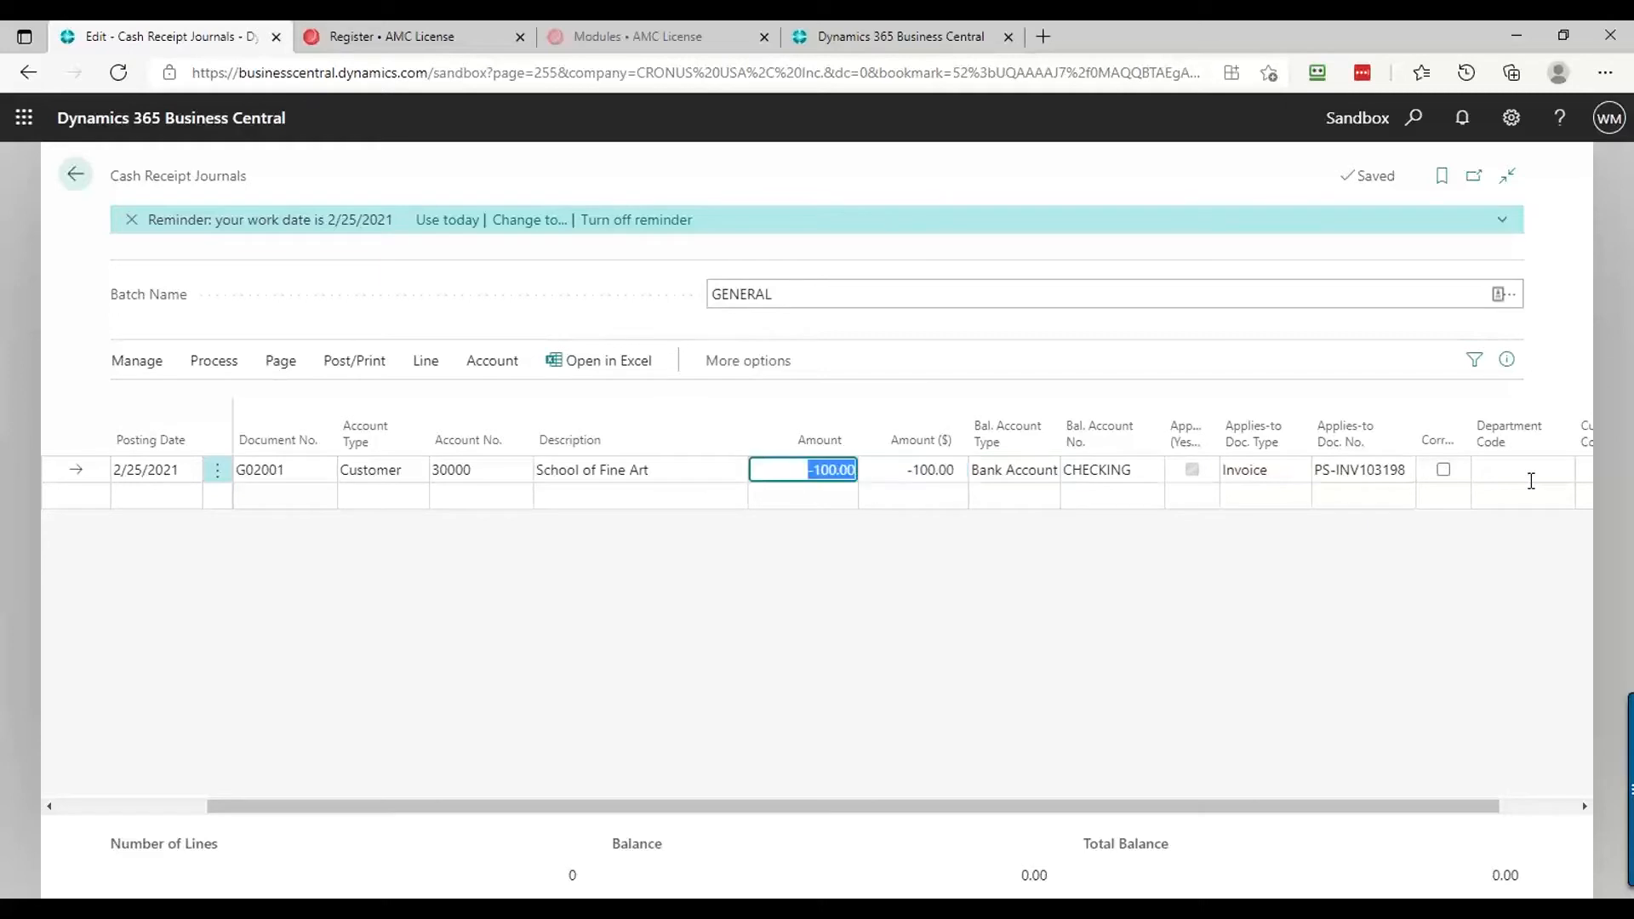
{"action": "key", "text": "Tab"}
{"action": "key", "text": "Tab"}
{"action": "key", "text": "Tab"}
{"action": "key", "text": "Tab"}
{"action": "key", "text": "Tab"}
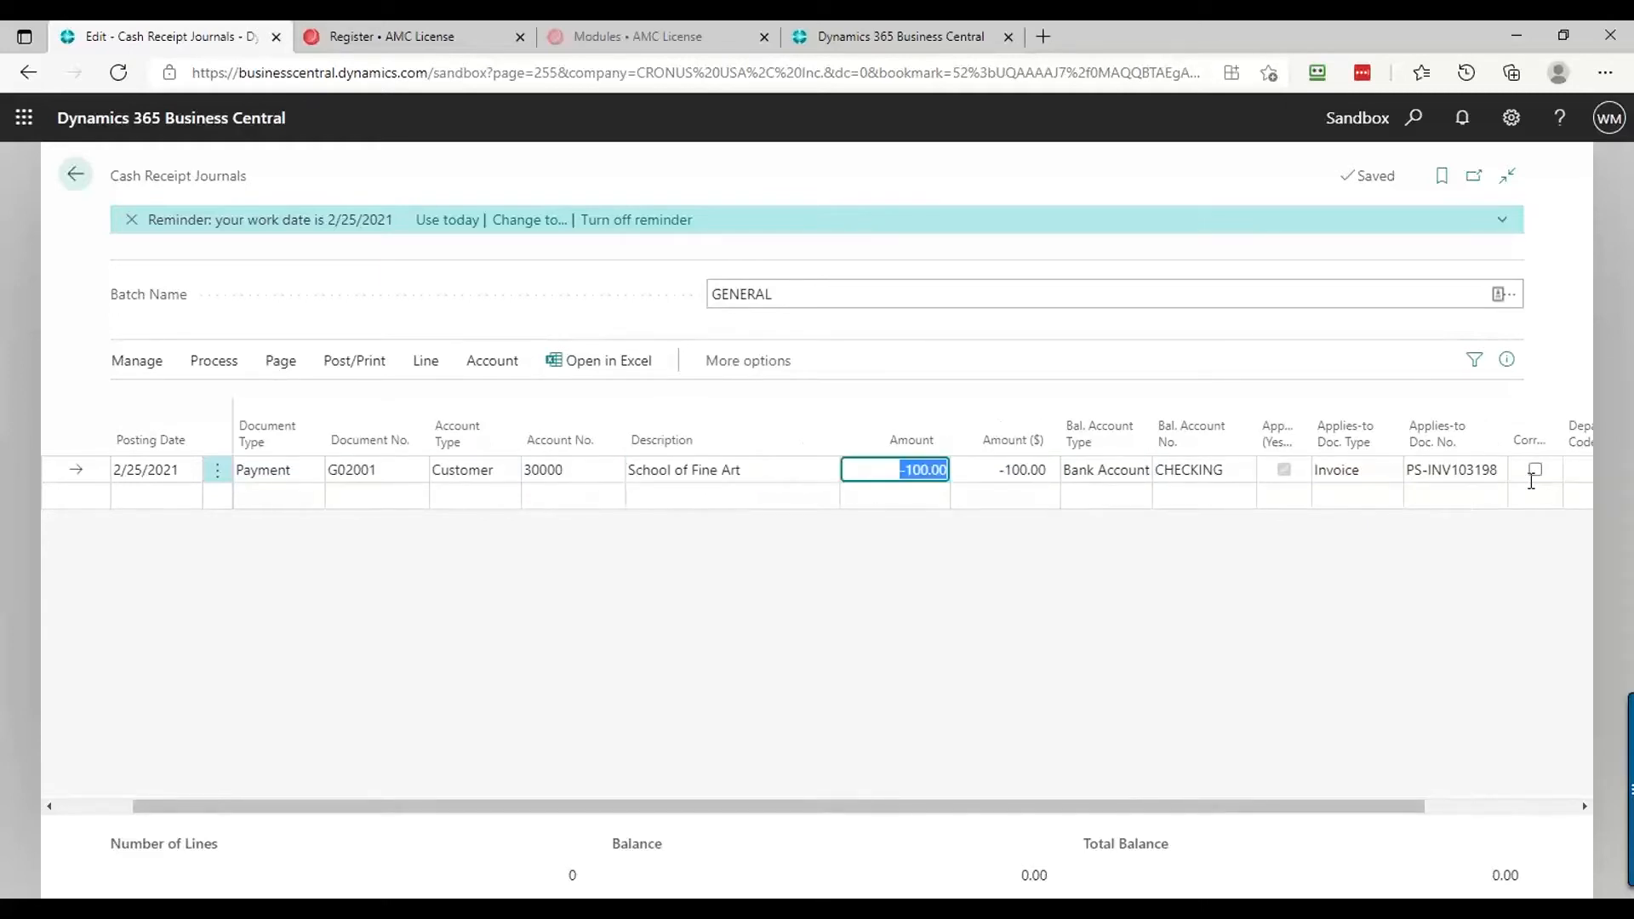
{"action": "key", "text": "BackSpace"}
{"action": "key", "text": "Tab"}
{"action": "key", "text": "Tab"}
{"action": "key", "text": "Tab"}
{"action": "key", "text": "Tab"}
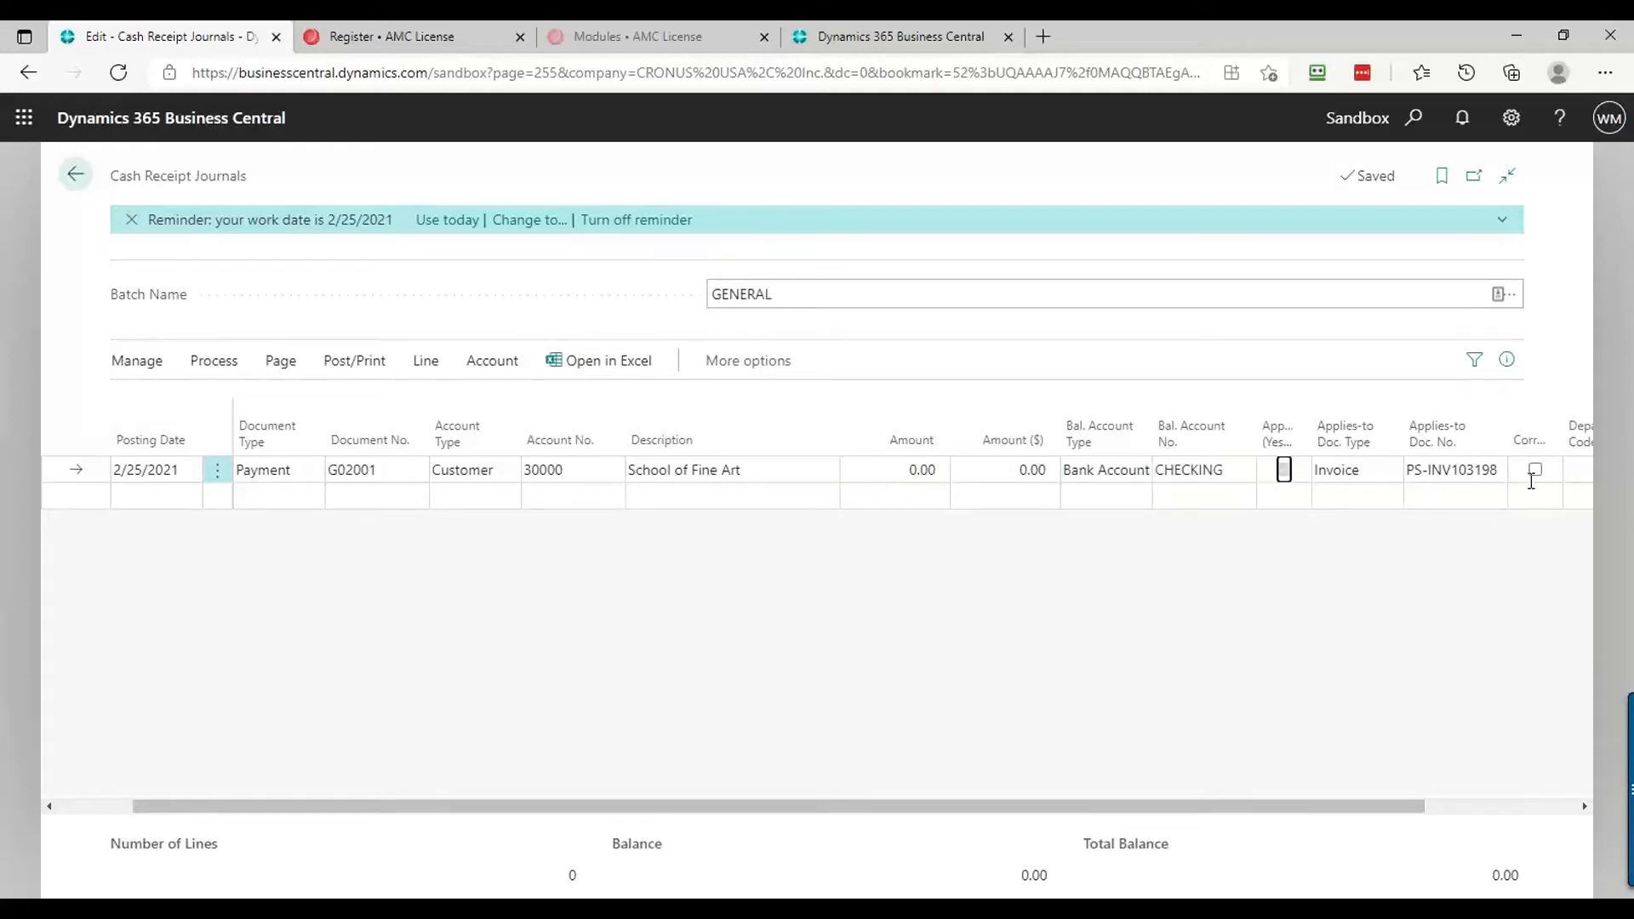
{"action": "key", "text": "Tab"}
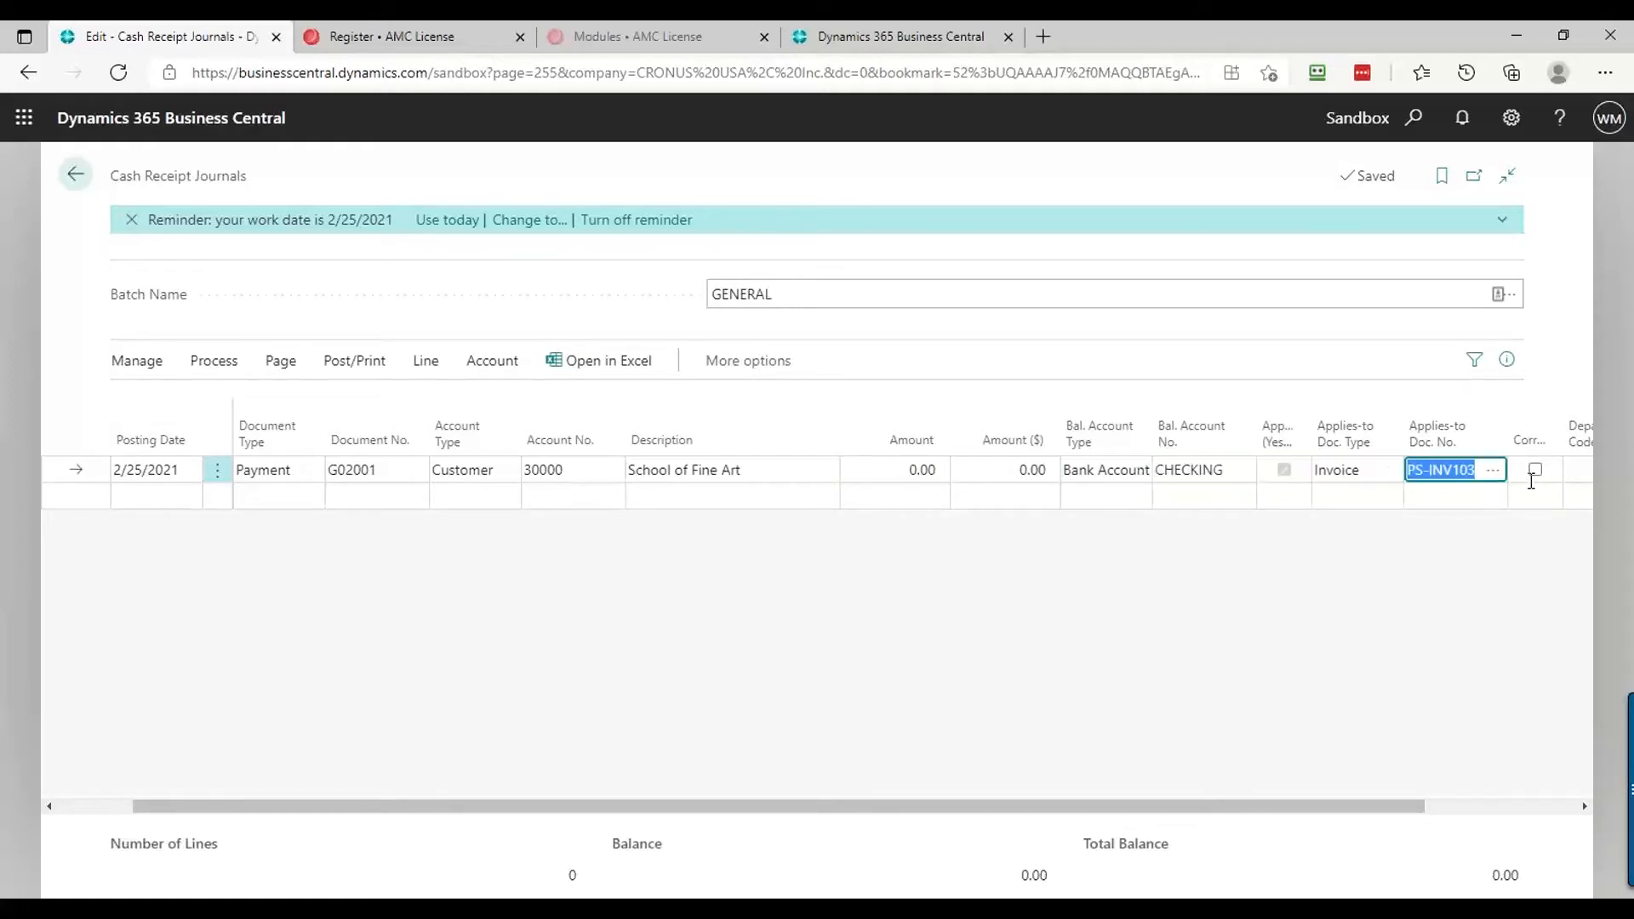
{"action": "key", "text": "BackSpace"}
{"action": "key", "text": "Tab"}
Set the amount of the School of Fine Art payment line to -2,000.00
{"action": "key", "text": "shift+Tab"}
{"action": "key", "text": "shift+Tab"}
{"action": "key", "text": "shift+Tab"}
{"action": "key", "text": "shift+Tab"}
{"action": "key", "text": "shift+Tab"}
{"action": "key", "text": "shift+Tab"}
{"action": "key", "text": "shift+Tab"}
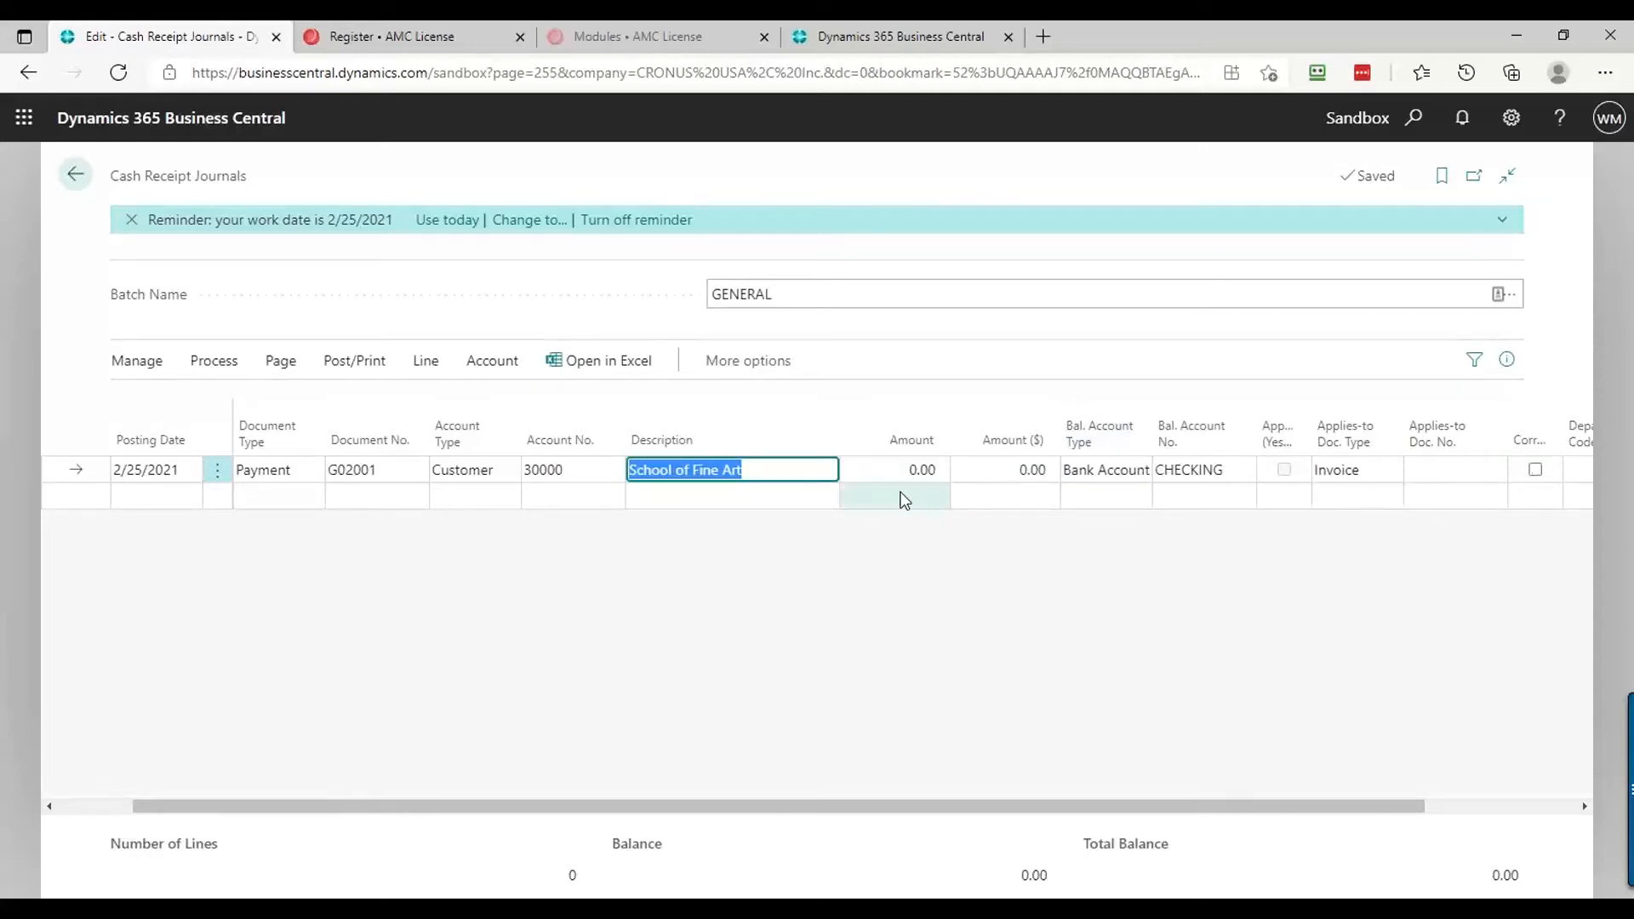
{"action": "left_click", "coordinate": [887, 475]}
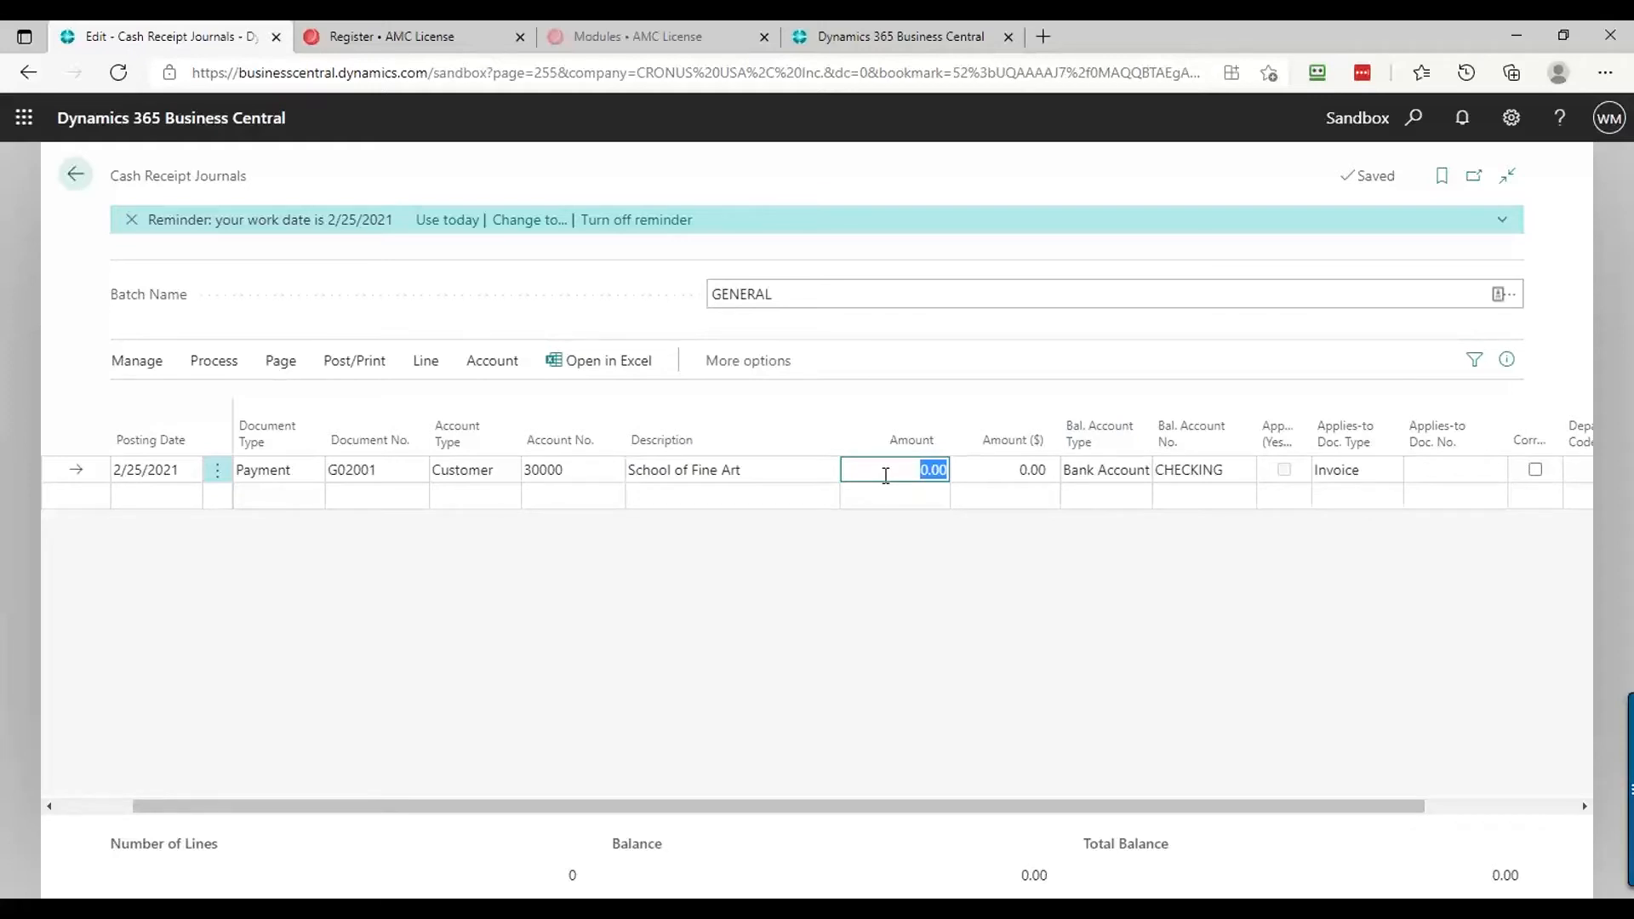
{"action": "type", "text": "-2,00"}
{"action": "key", "text": "Tab"}
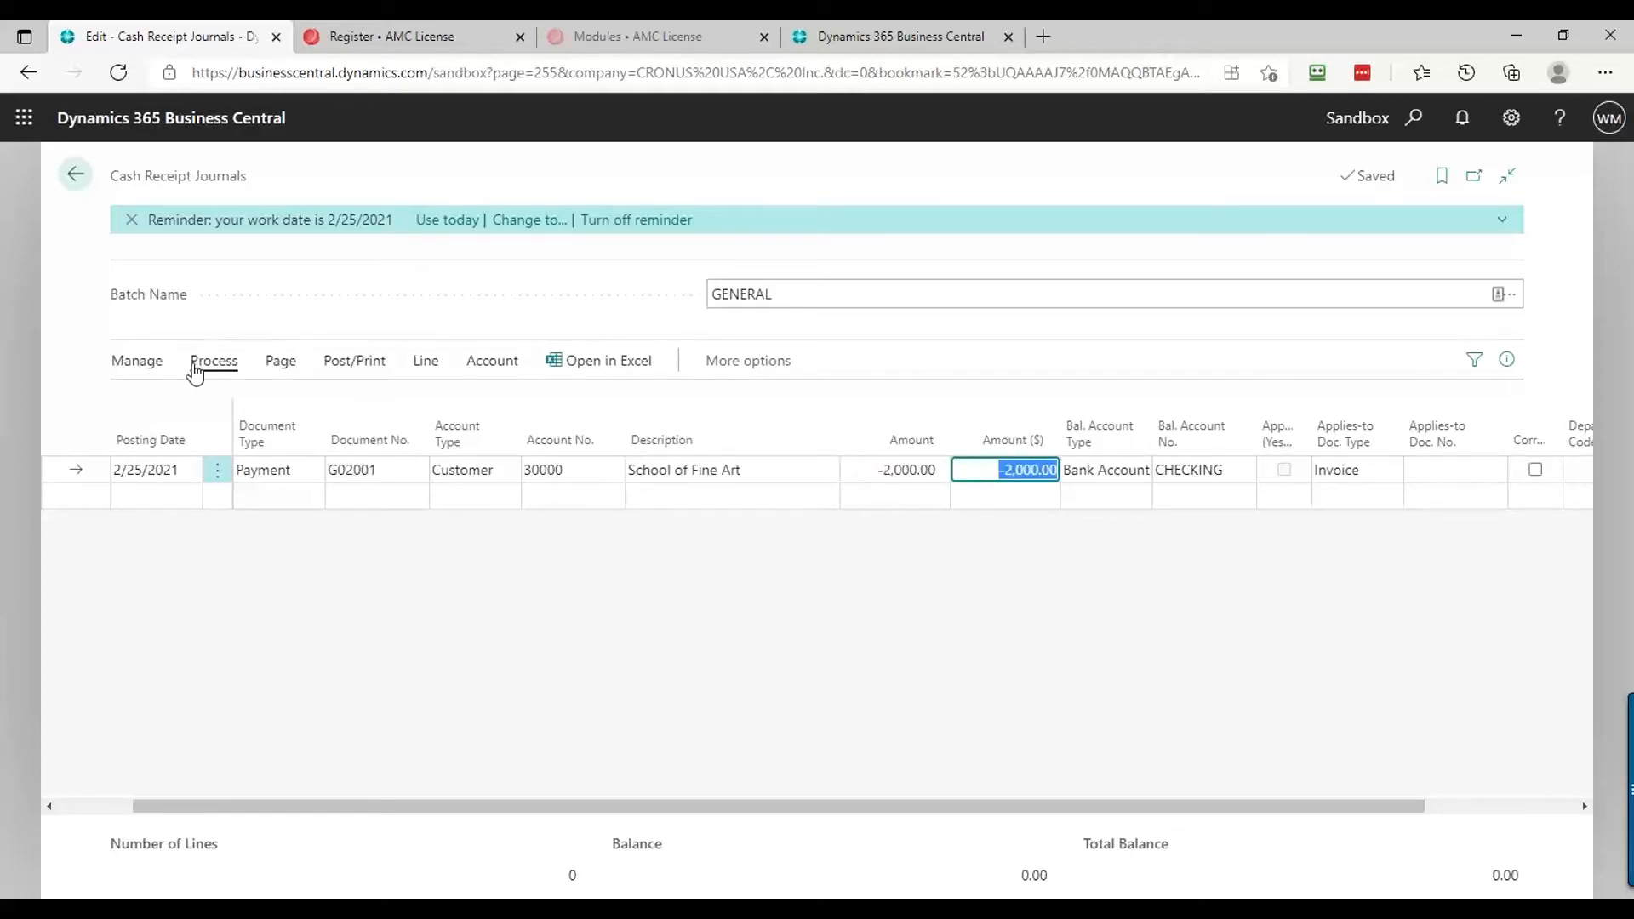
Open Apply Entries for the payment line and set the Applies-to ID on invoice PS-INV103198
{"action": "left_click", "coordinate": [224, 368]}
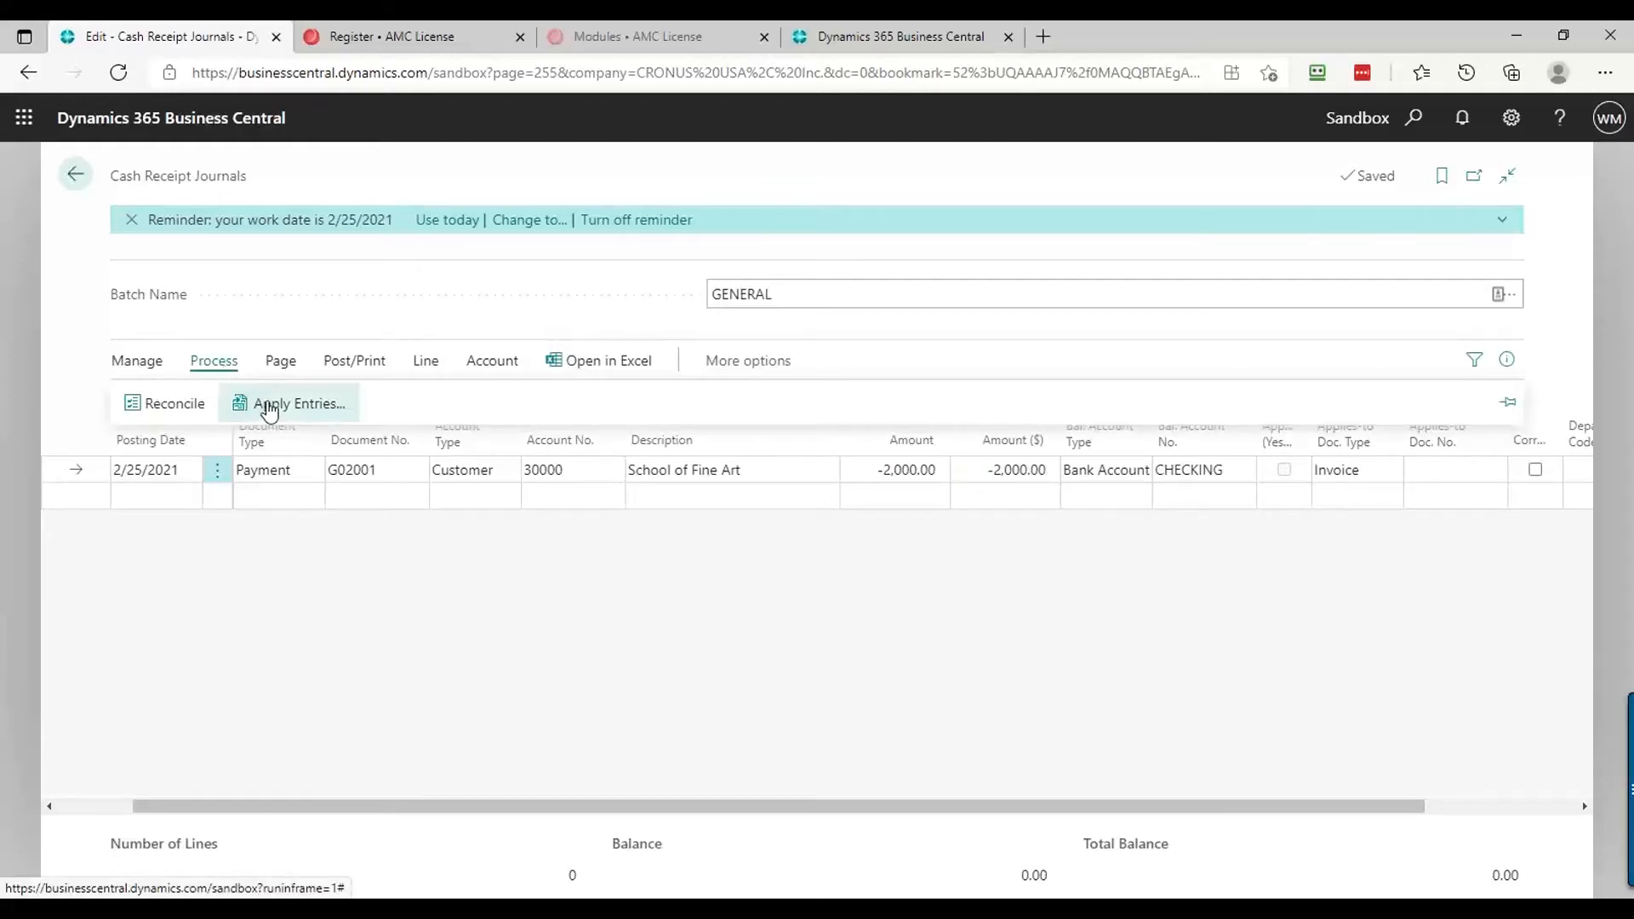
{"action": "left_click", "coordinate": [273, 407]}
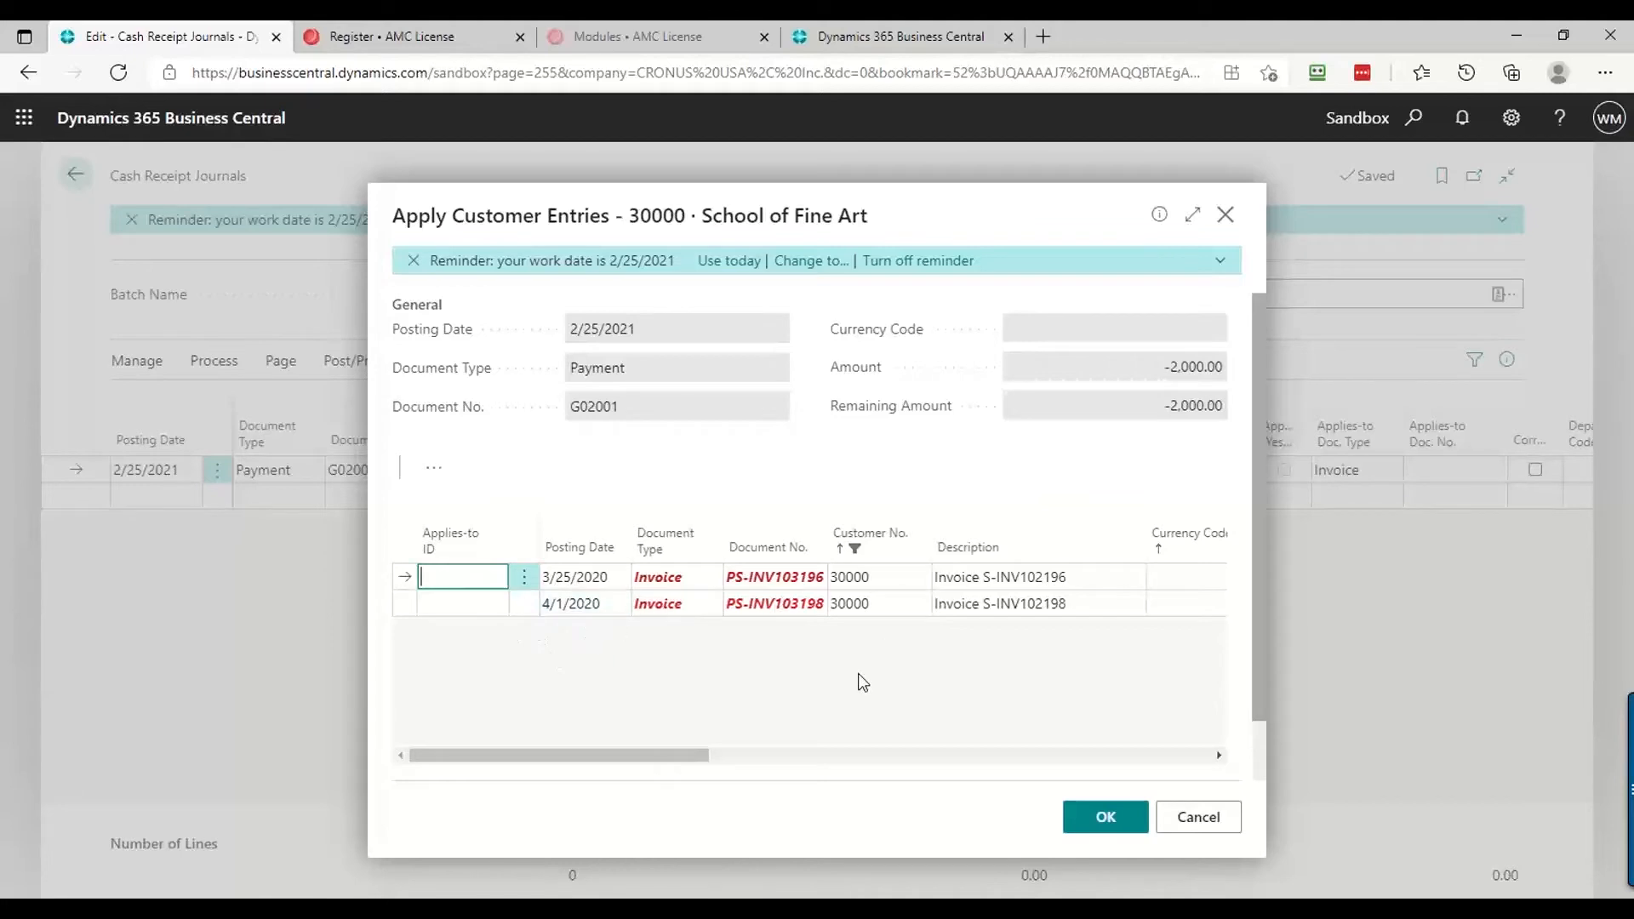
{"action": "left_click_drag", "start_coordinate": [689, 752], "coordinate": [642, 744]}
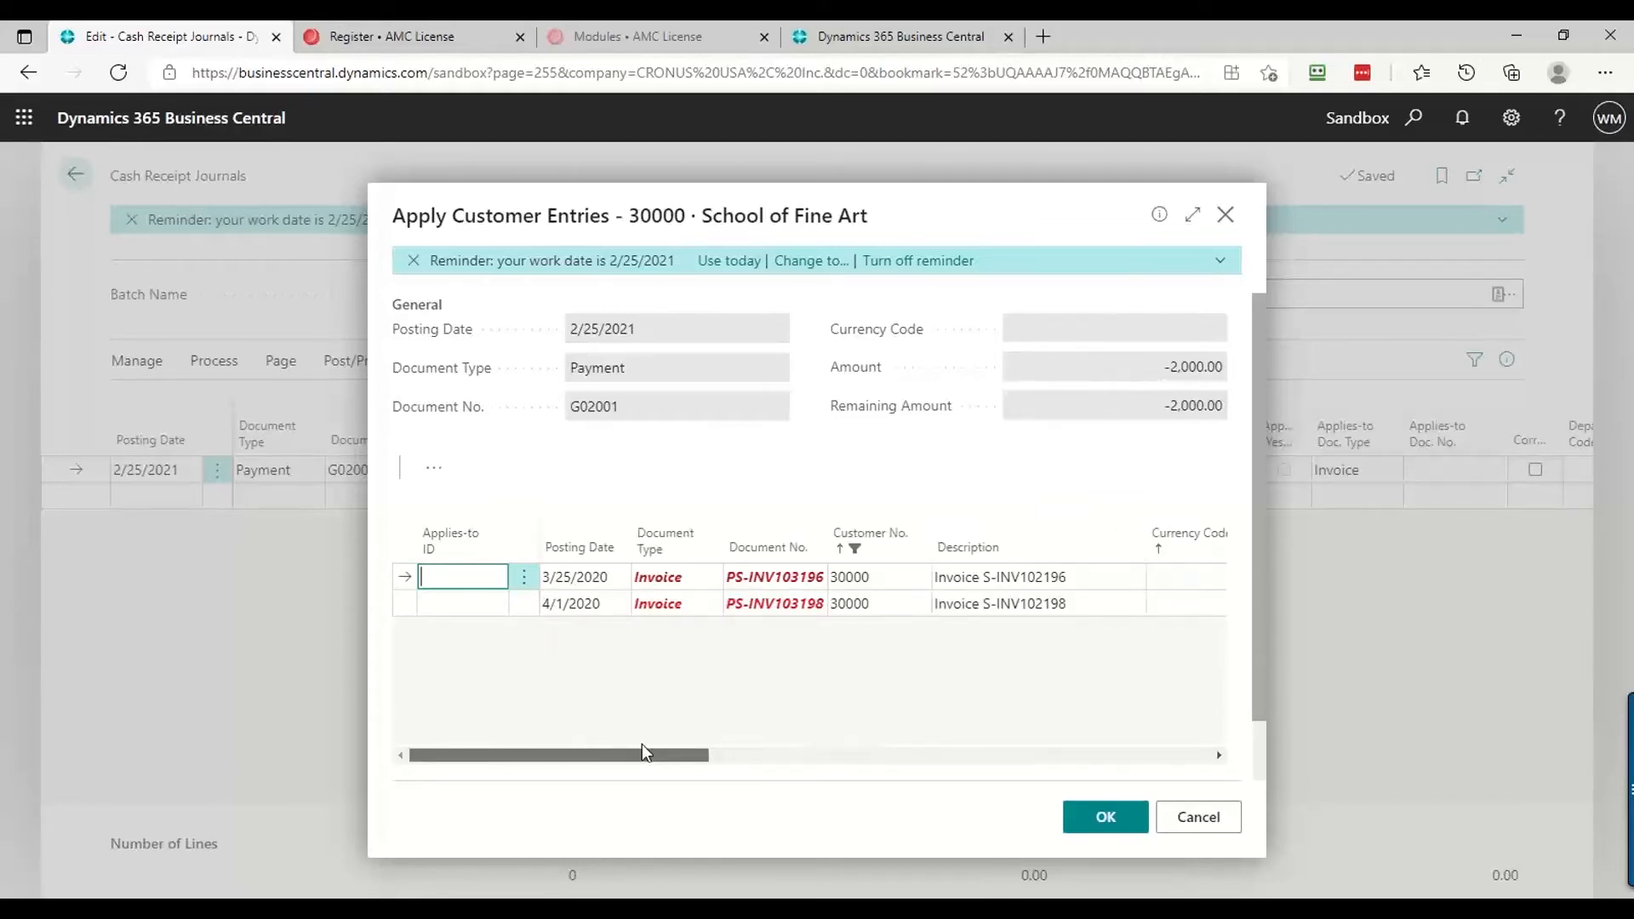
{"action": "left_click", "coordinate": [442, 603]}
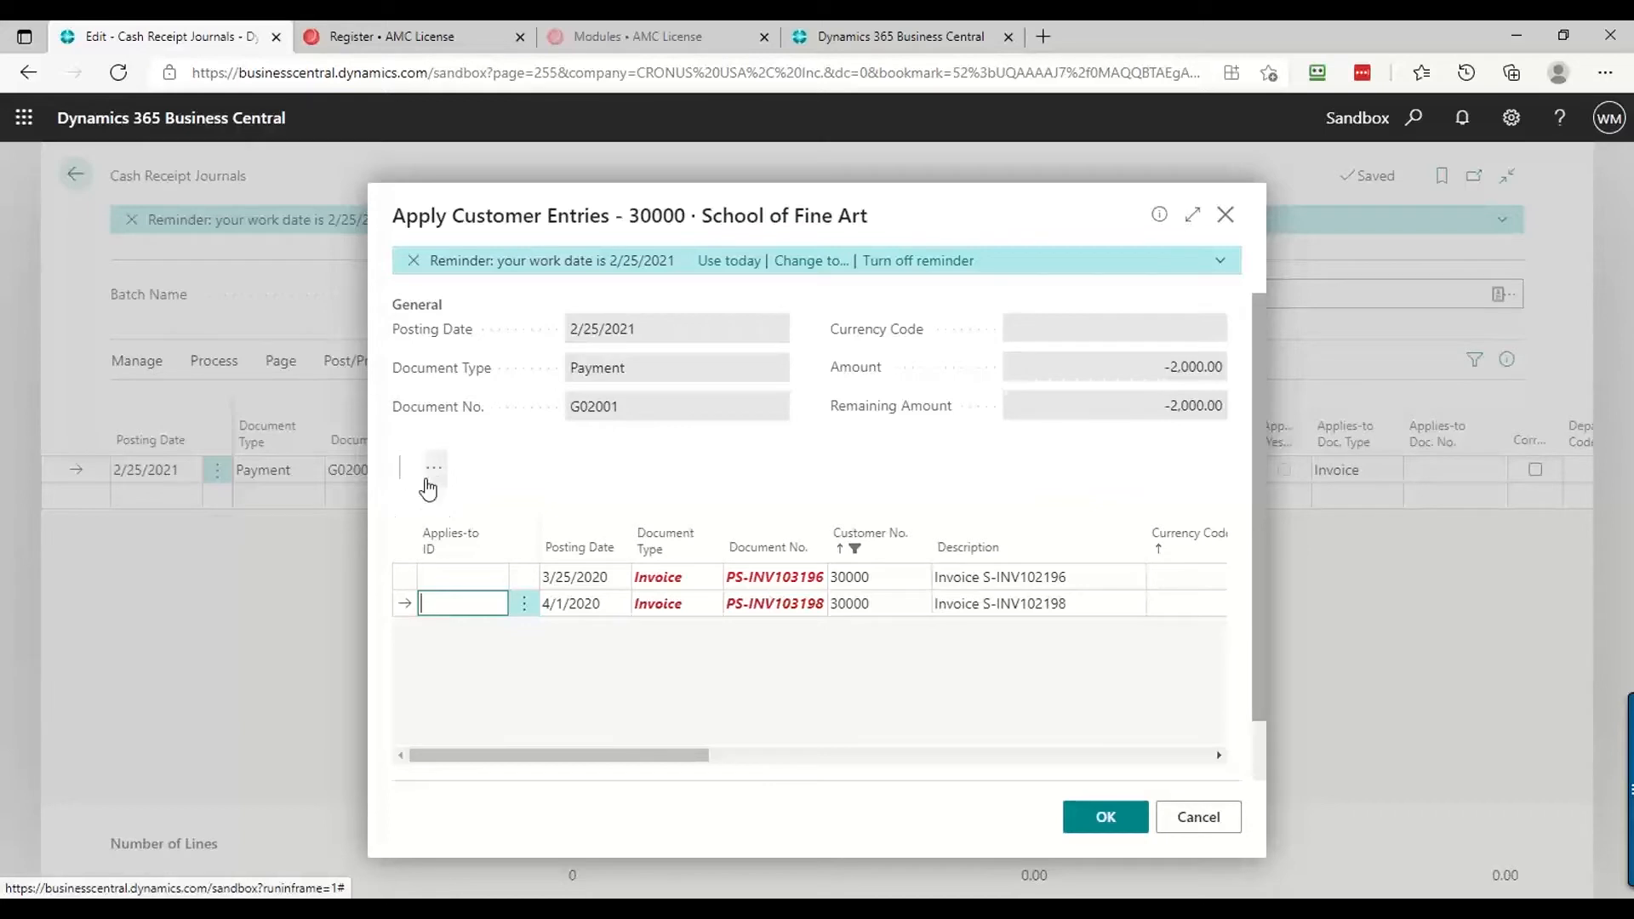
{"action": "left_click", "coordinate": [434, 473]}
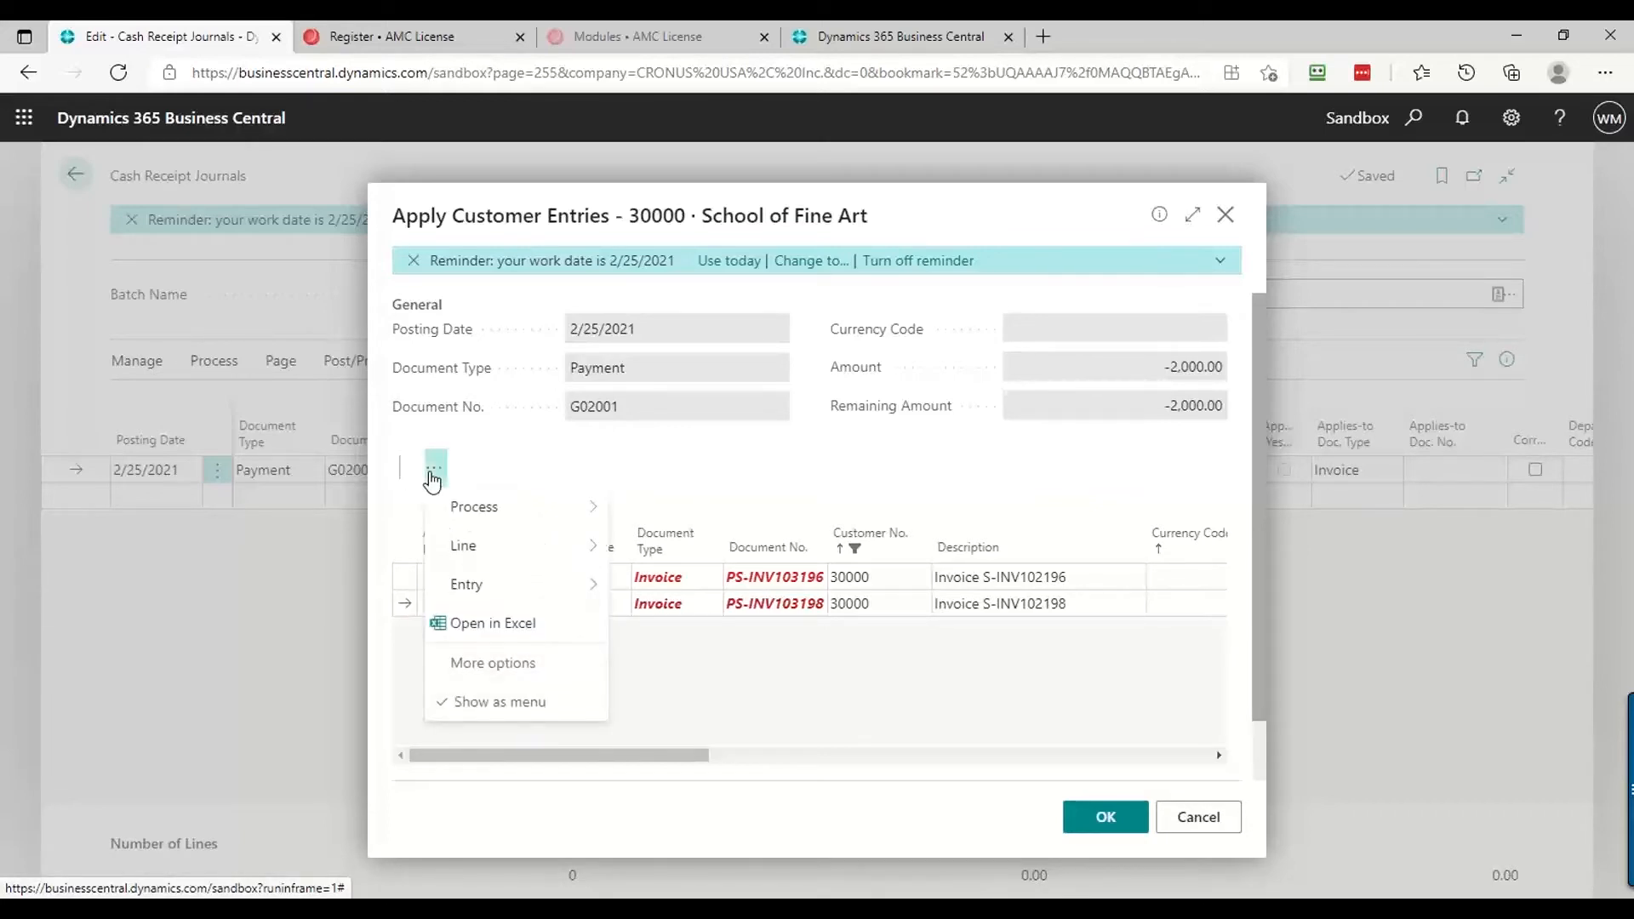
{"action": "left_click", "coordinate": [492, 513]}
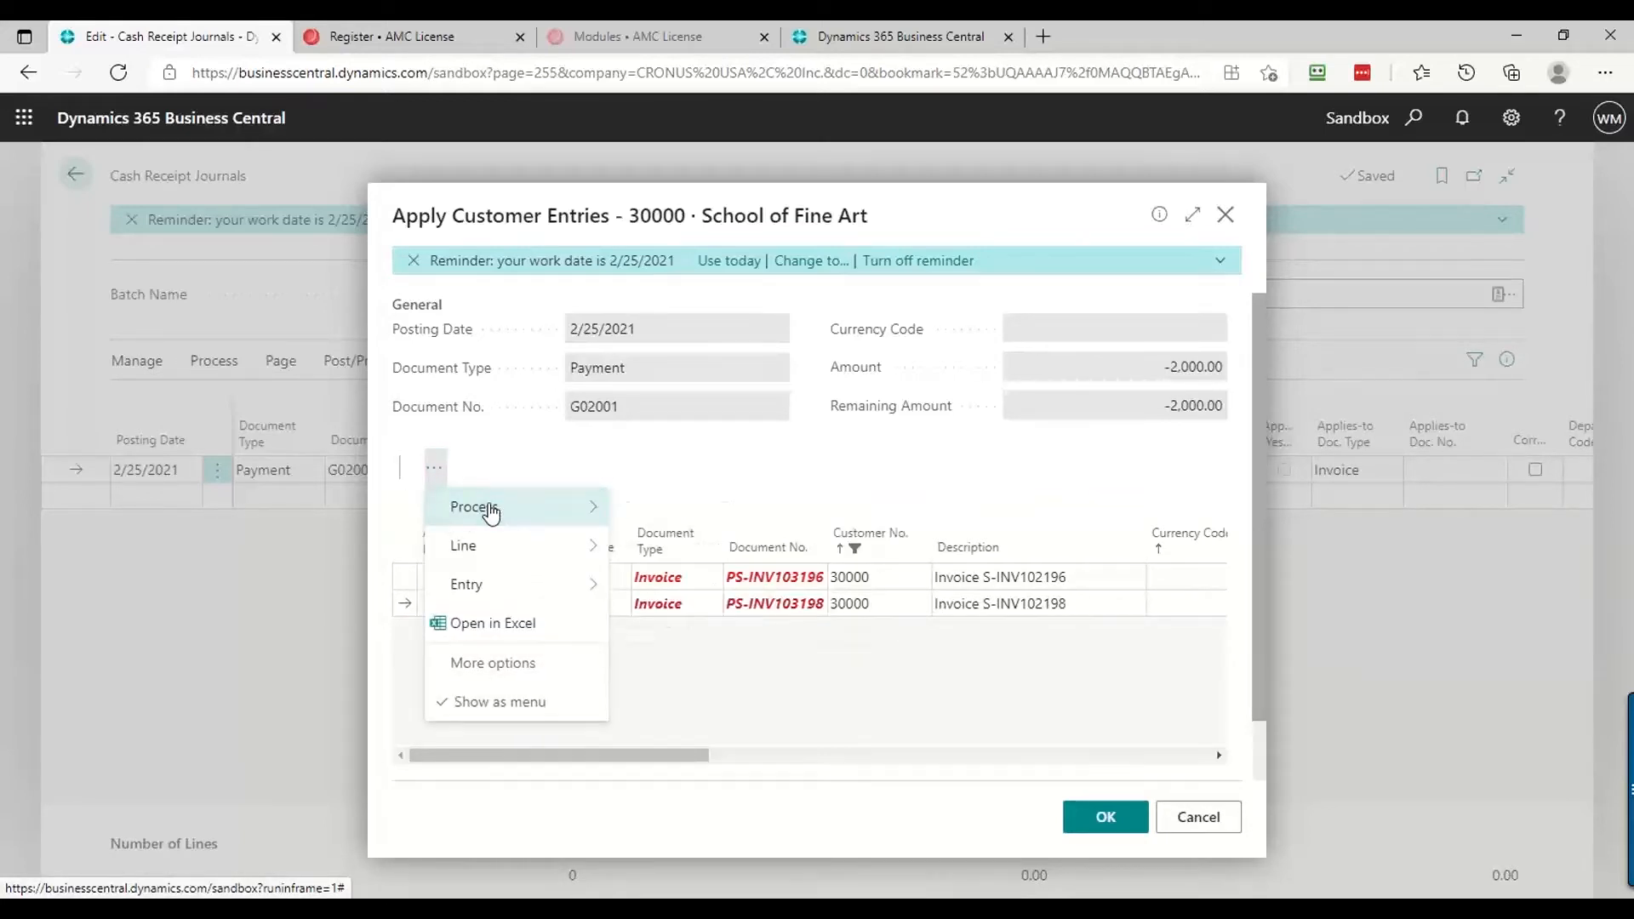
{"action": "left_click", "coordinate": [491, 511]}
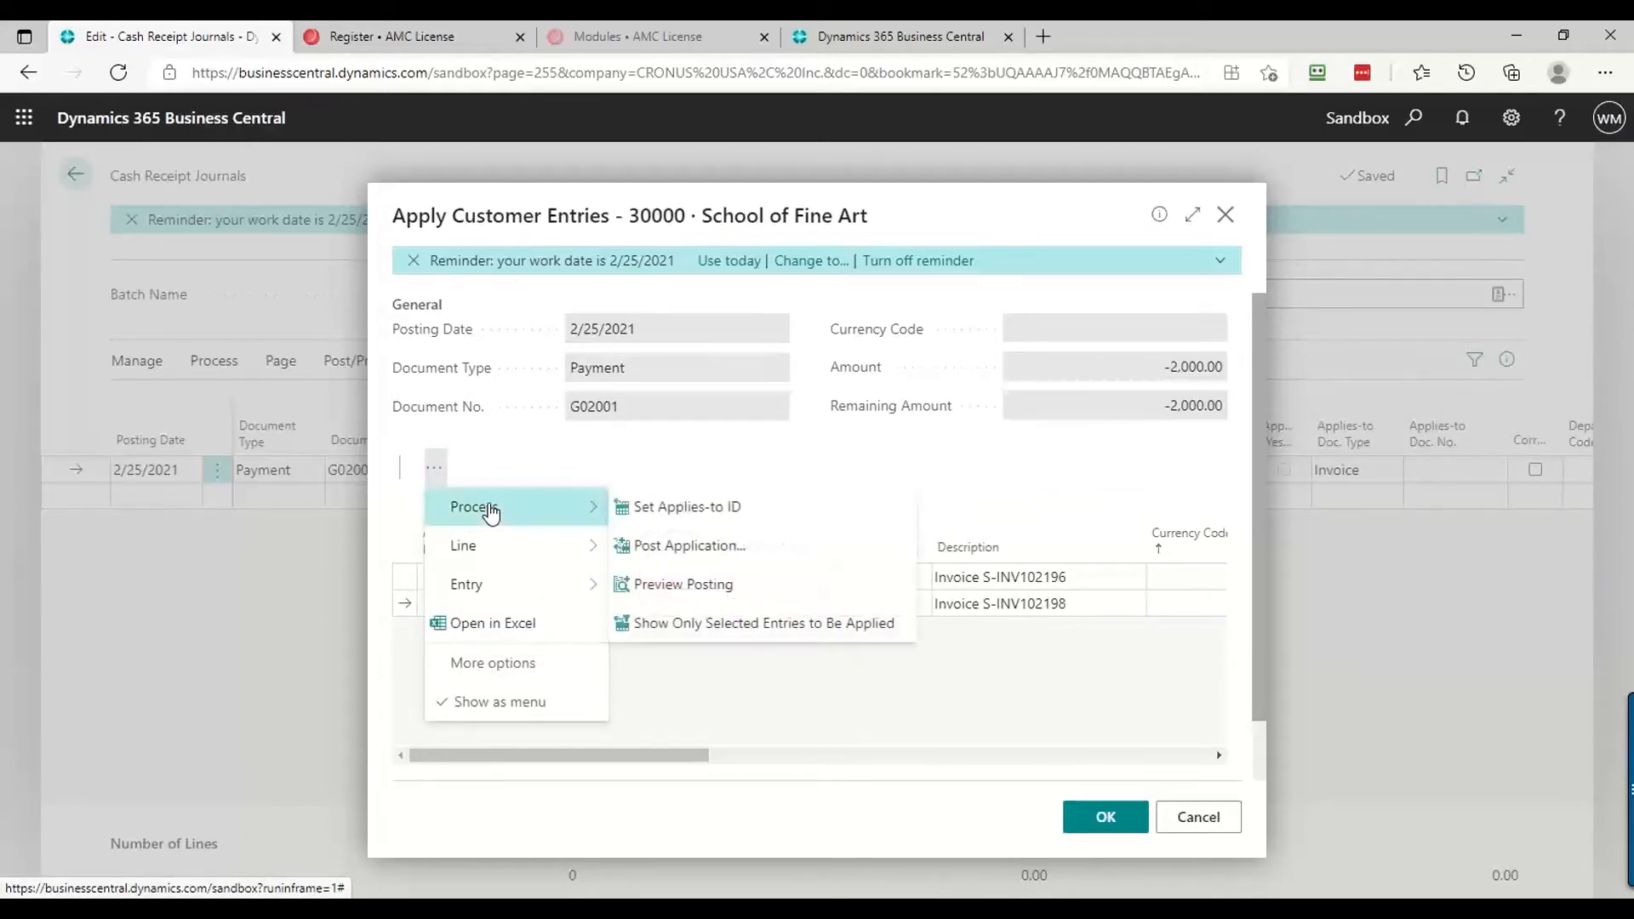
{"action": "left_click", "coordinate": [692, 509]}
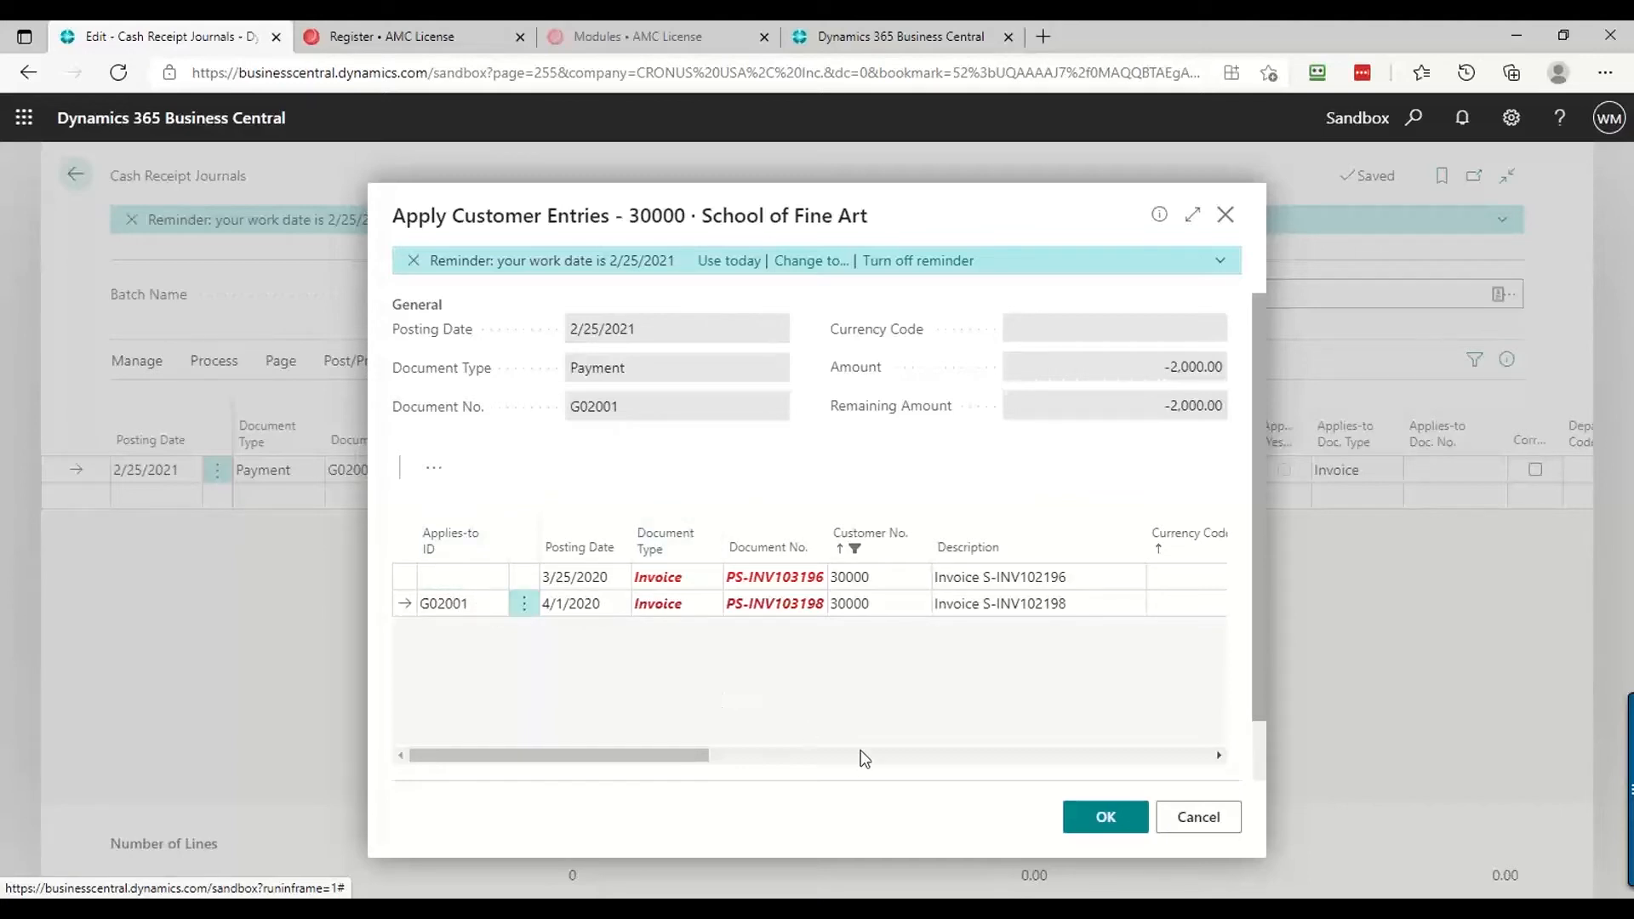
{"action": "left_click_drag", "start_coordinate": [688, 753], "coordinate": [788, 757]}
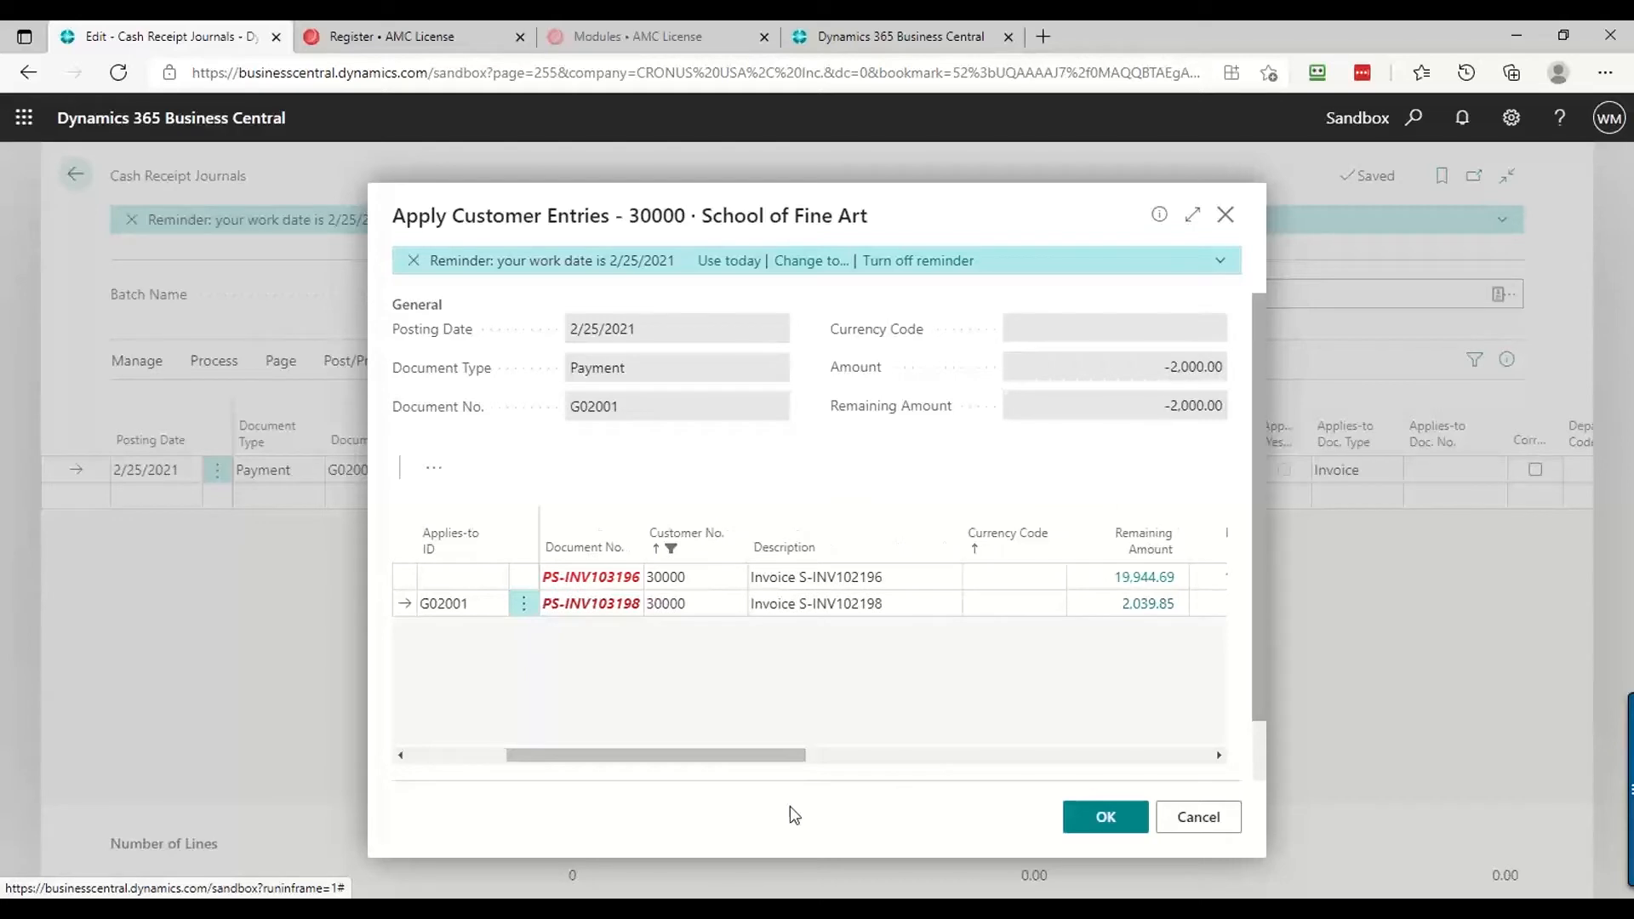
Set the Applies-to ID on invoice PS-INV103196 for the School of Fine Art payment
{"action": "left_click_drag", "start_coordinate": [770, 758], "coordinate": [912, 766]}
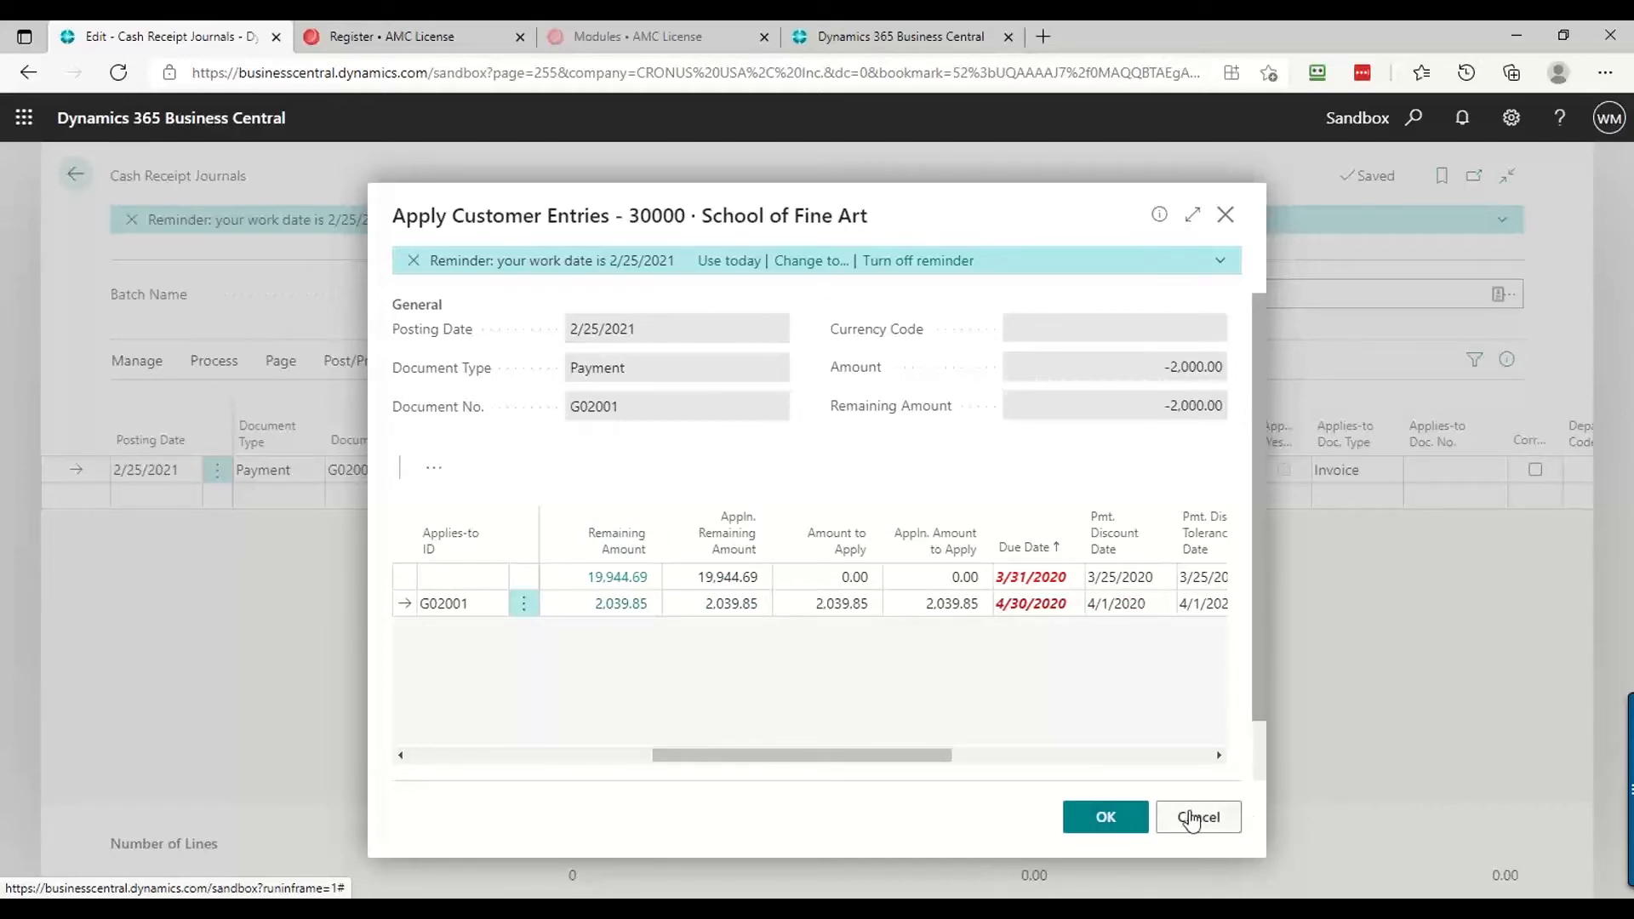
{"action": "left_click", "coordinate": [447, 753]}
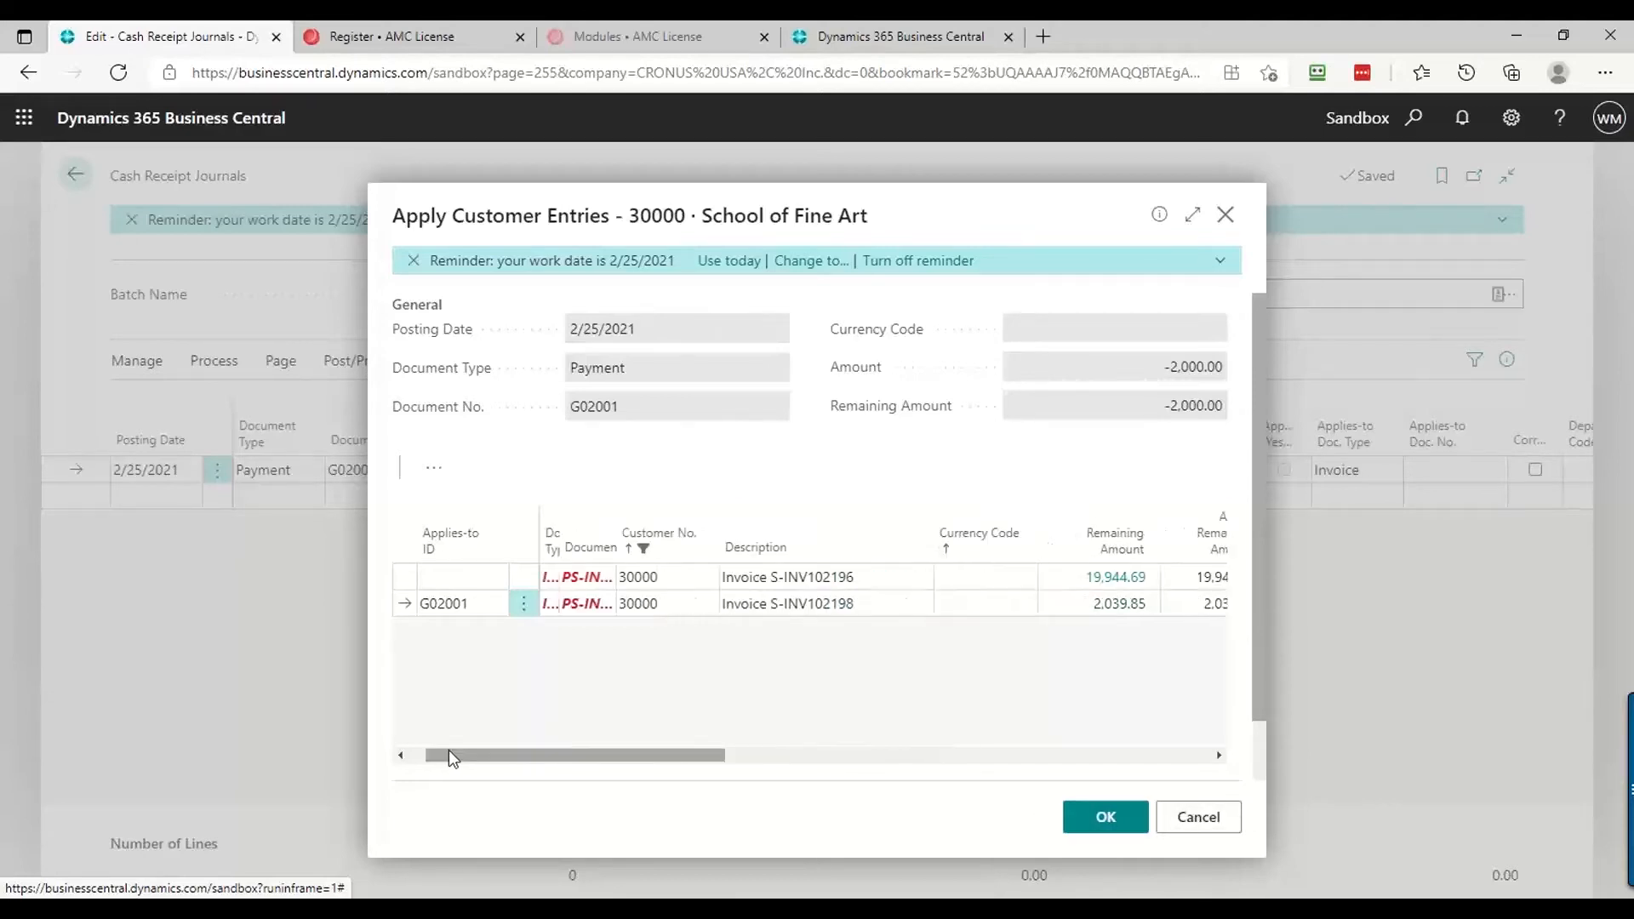
{"action": "left_click", "coordinate": [464, 579]}
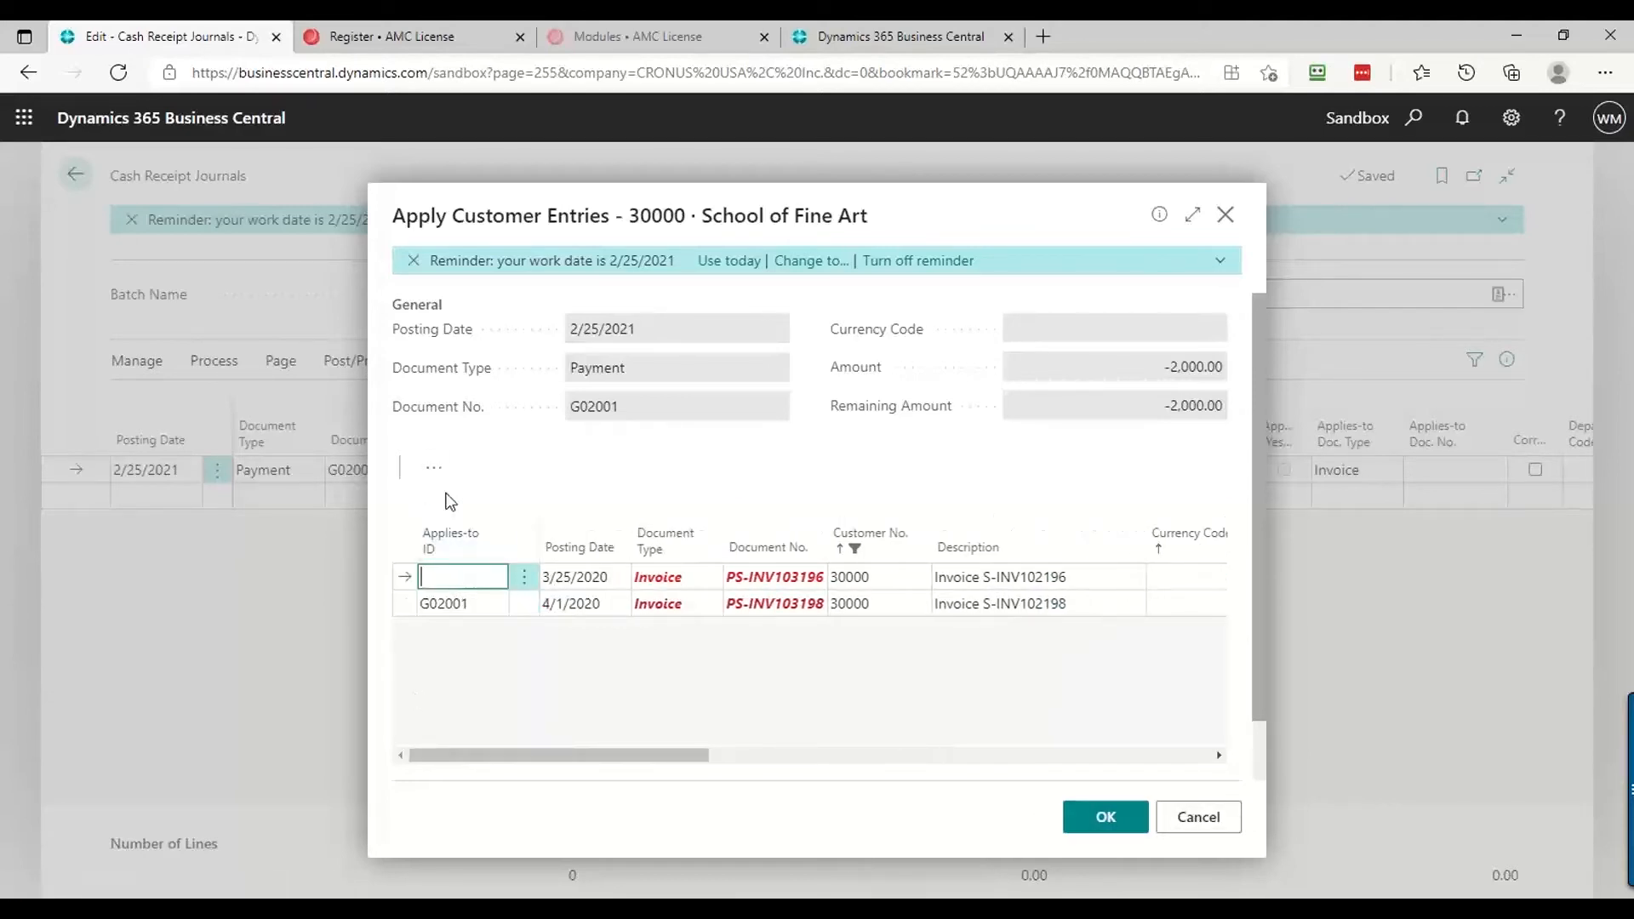
{"action": "left_click", "coordinate": [435, 469]}
{"action": "mouse_move", "coordinate": [470, 509]}
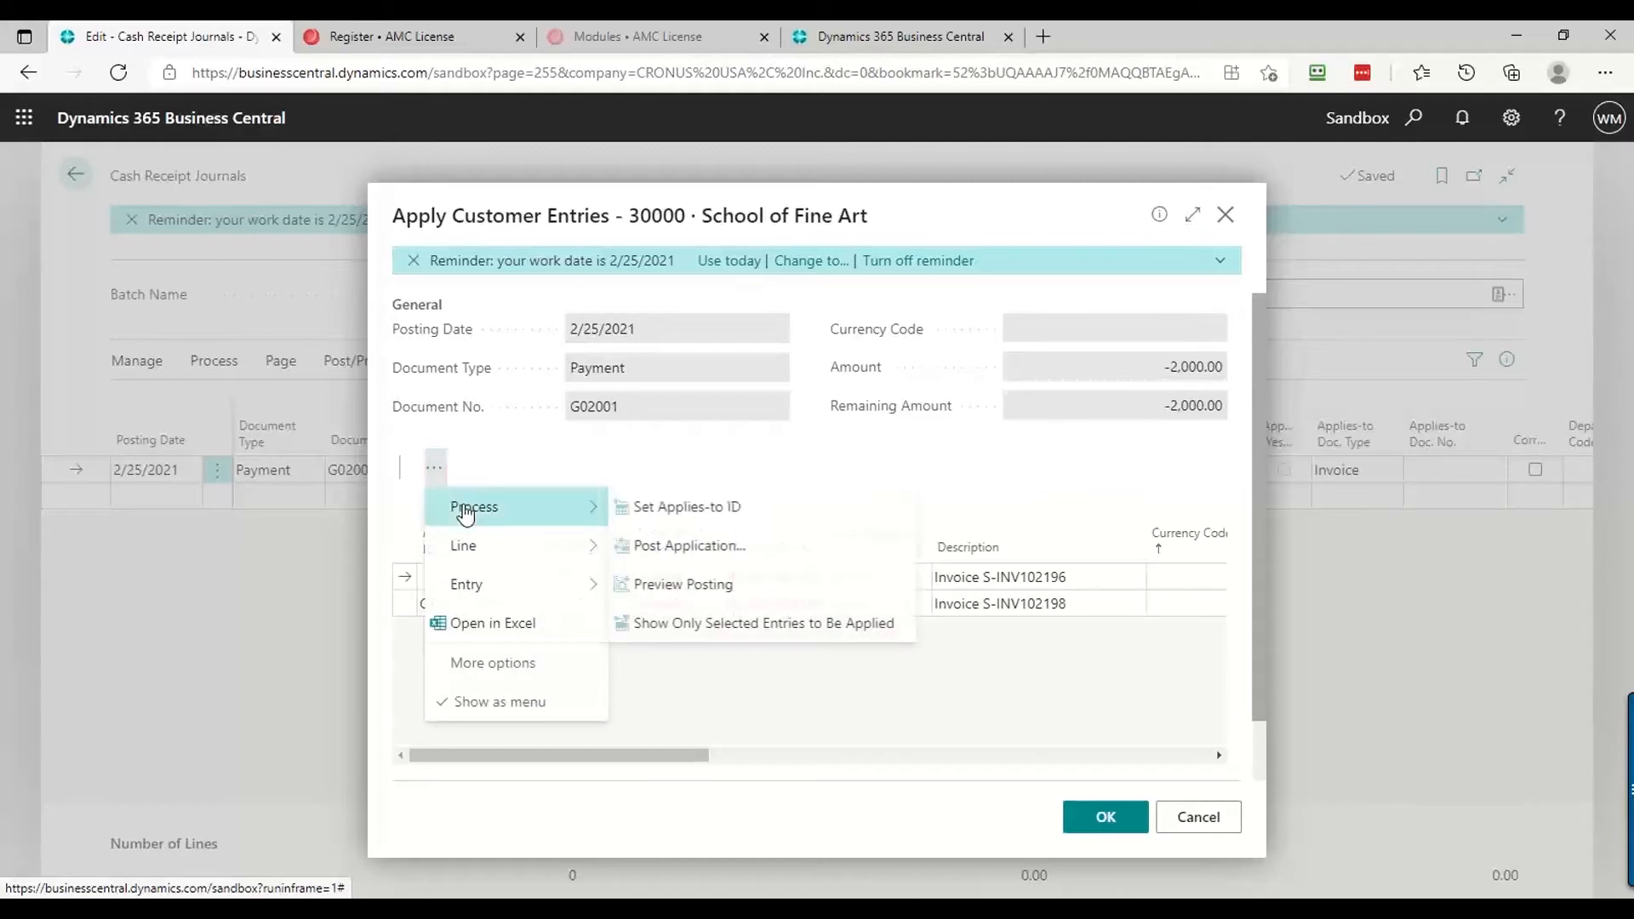
{"action": "left_click", "coordinate": [677, 509]}
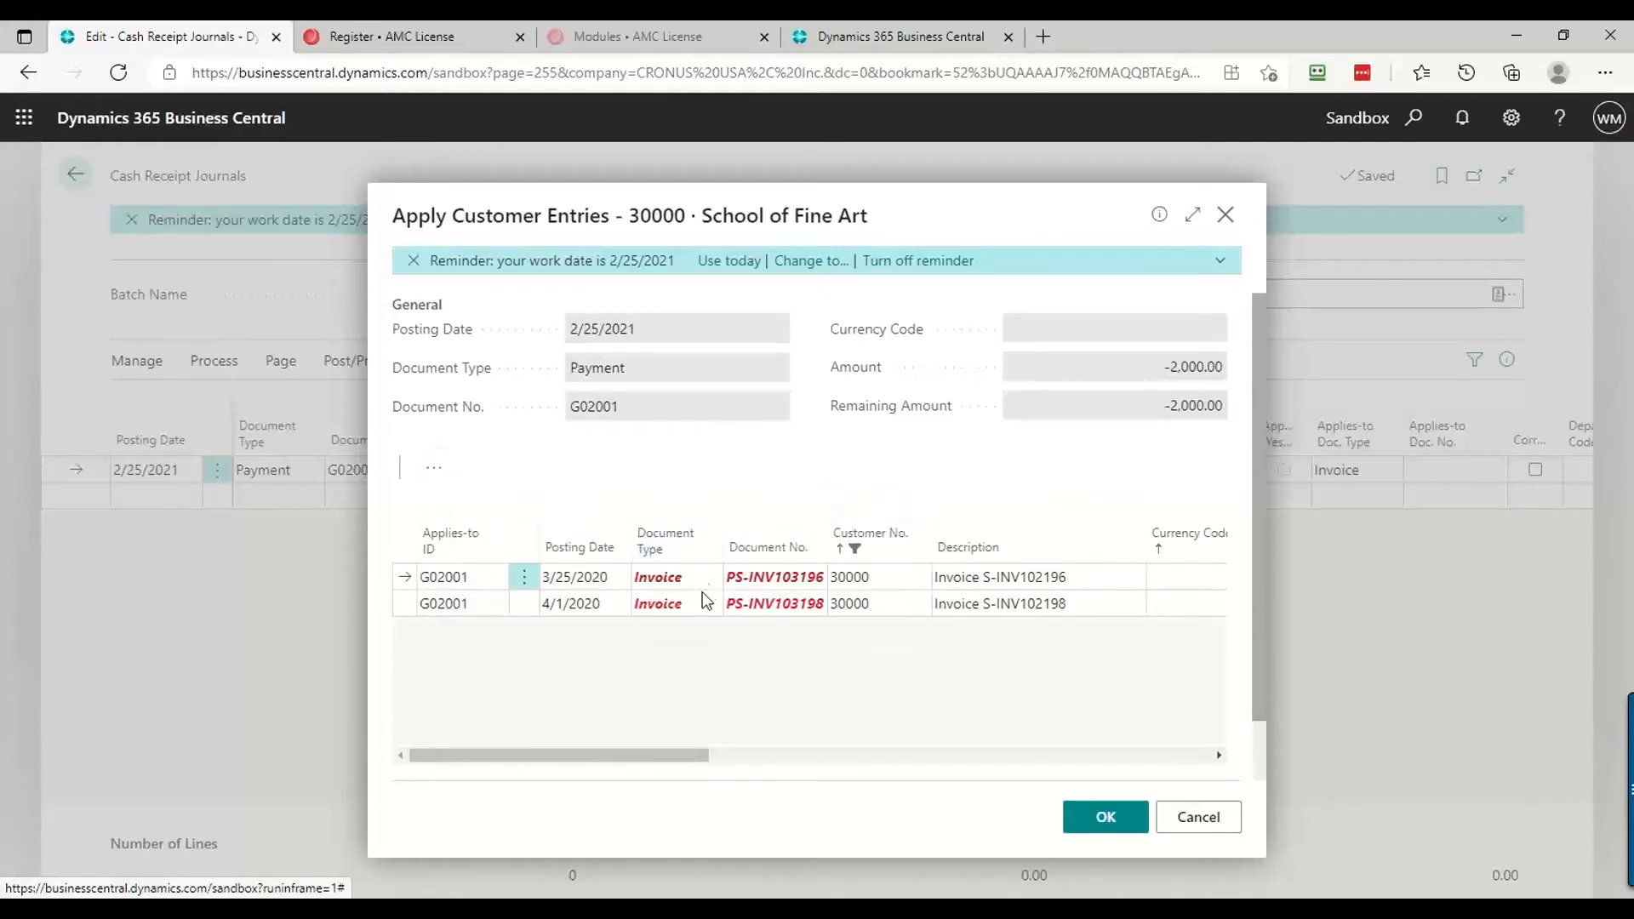
Set the amount to apply on invoice PS-INV103196 to 1,000.00
{"action": "left_click", "coordinate": [1066, 585]}
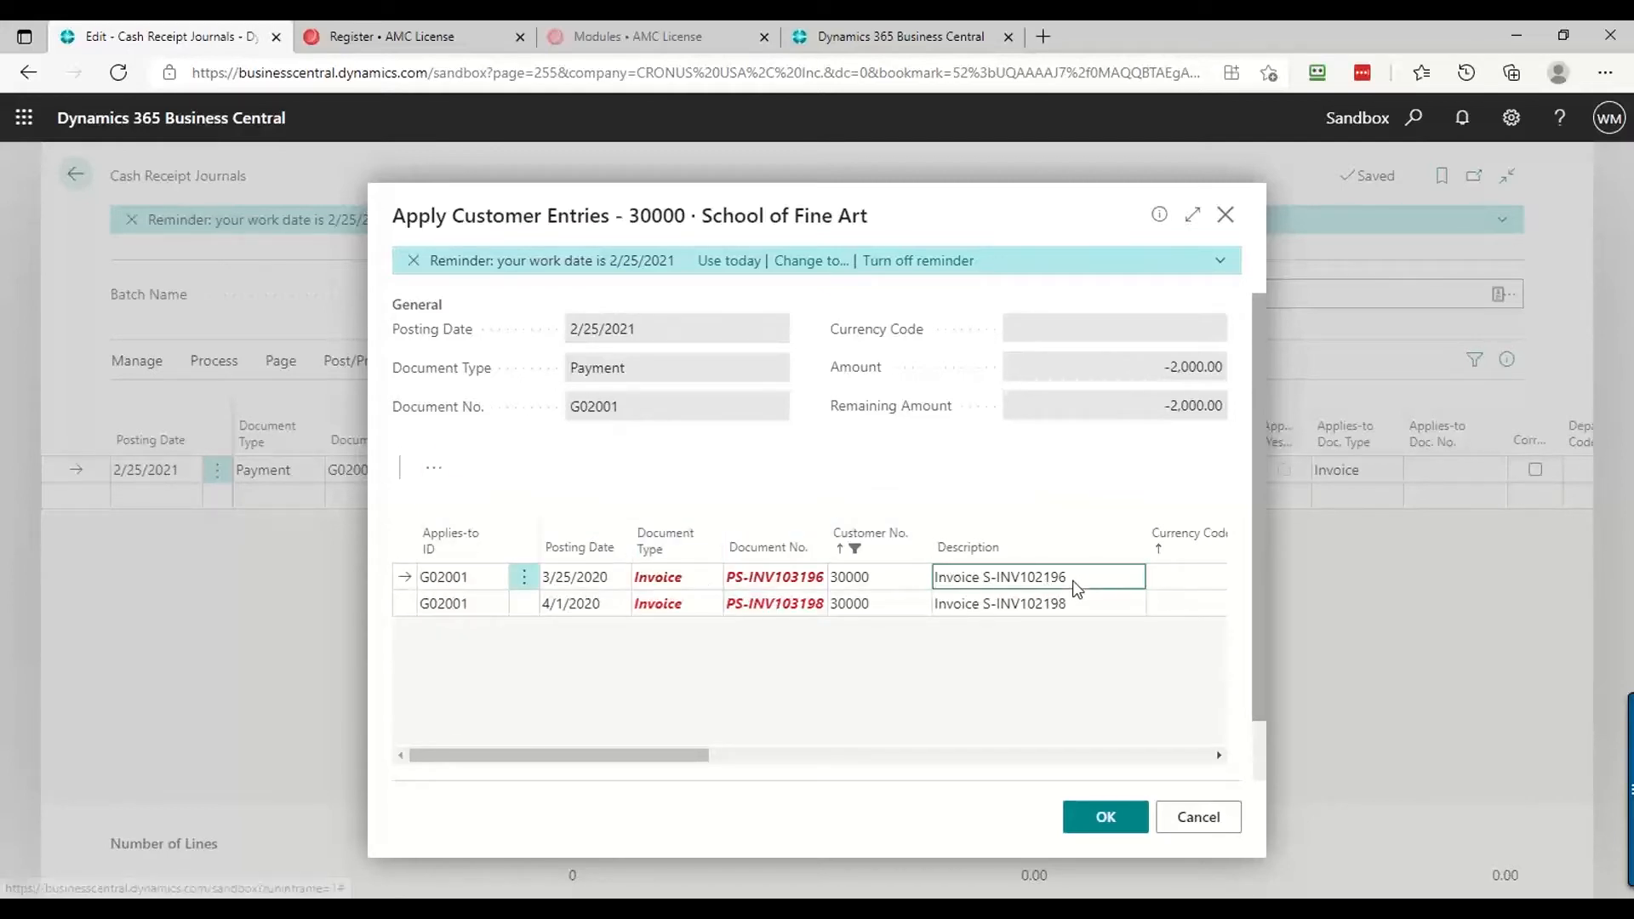
{"action": "key", "text": "Tab"}
{"action": "key", "text": "Tab"}
{"action": "key", "text": "Tab"}
{"action": "key", "text": "Tab"}
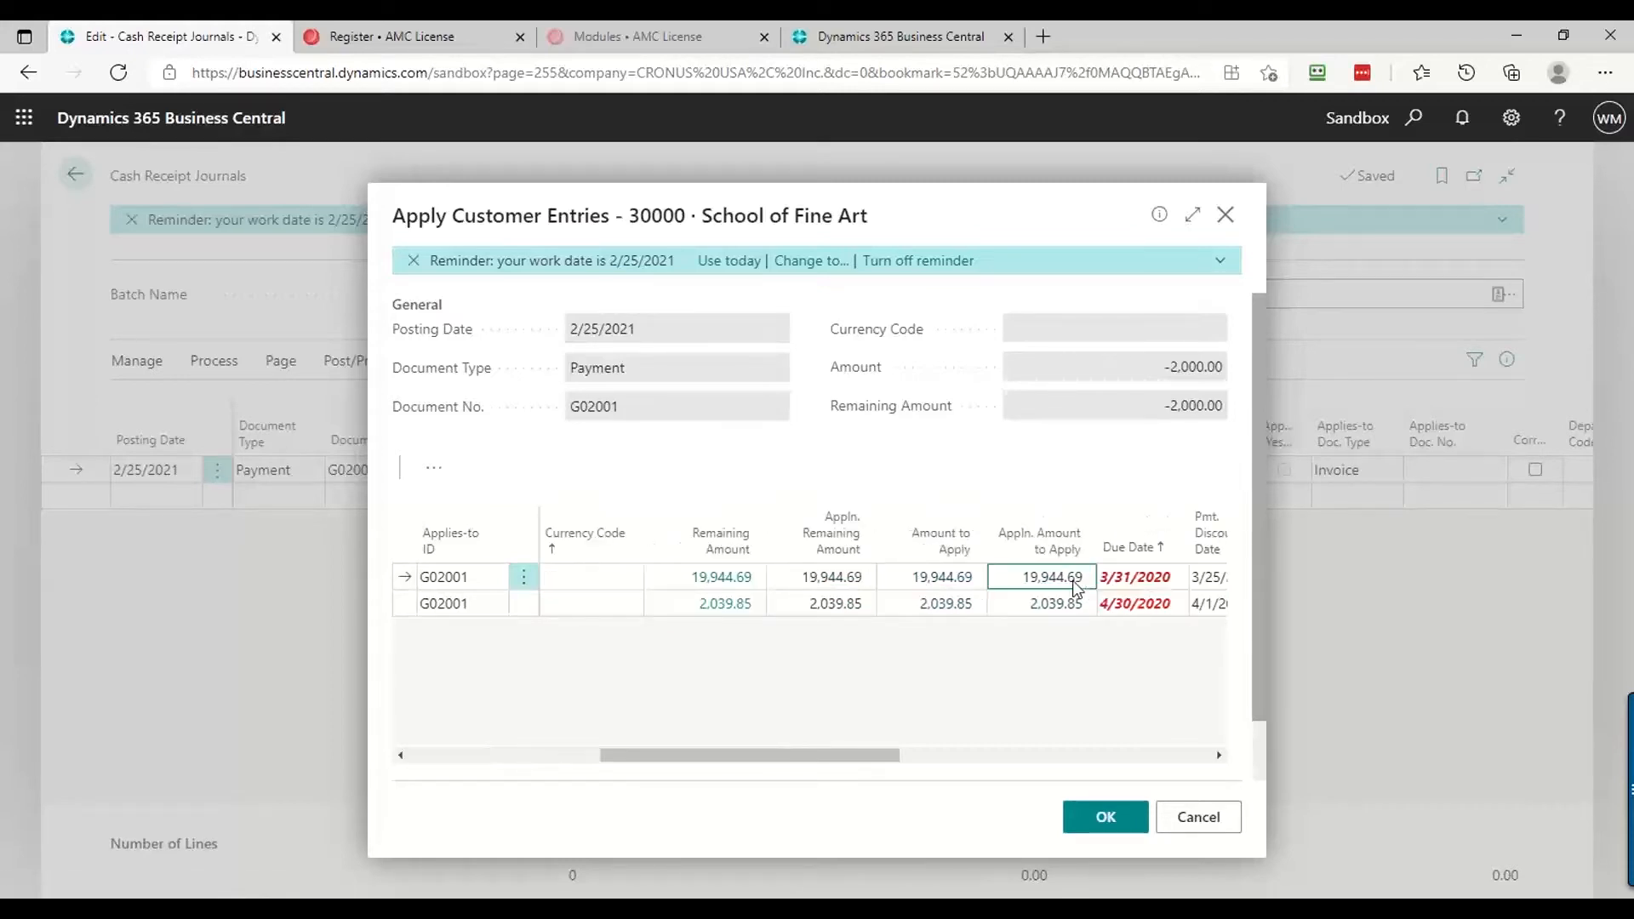
{"action": "key", "text": "Tab"}
{"action": "key", "text": "Tab"}
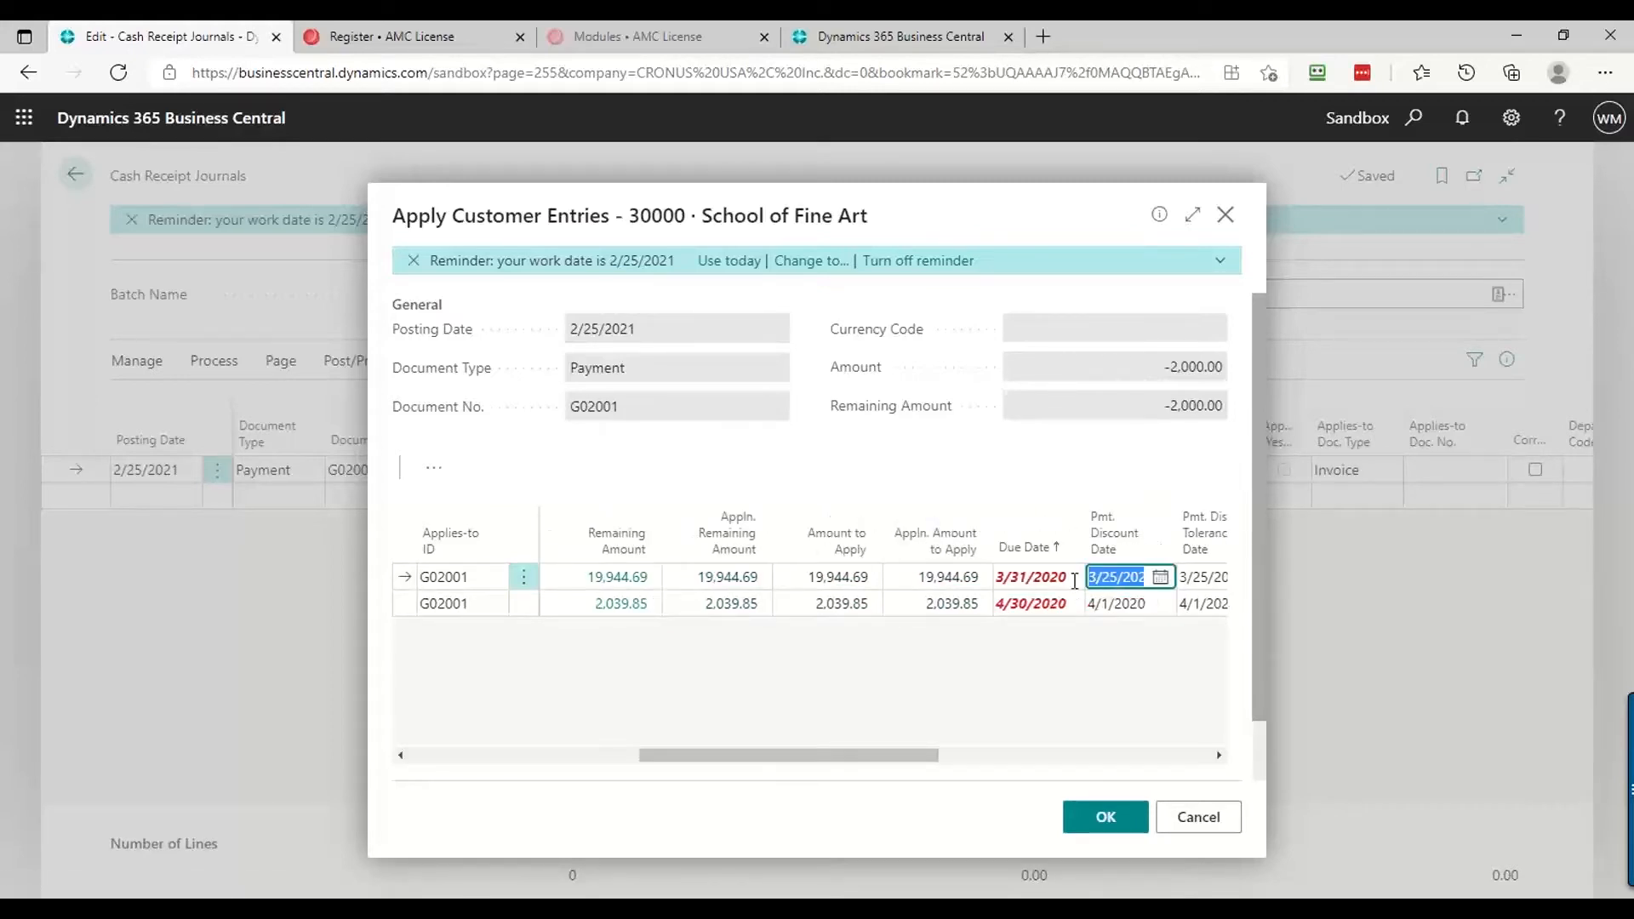
{"action": "key", "text": "shift+Tab"}
{"action": "key", "text": "shift+Tab"}
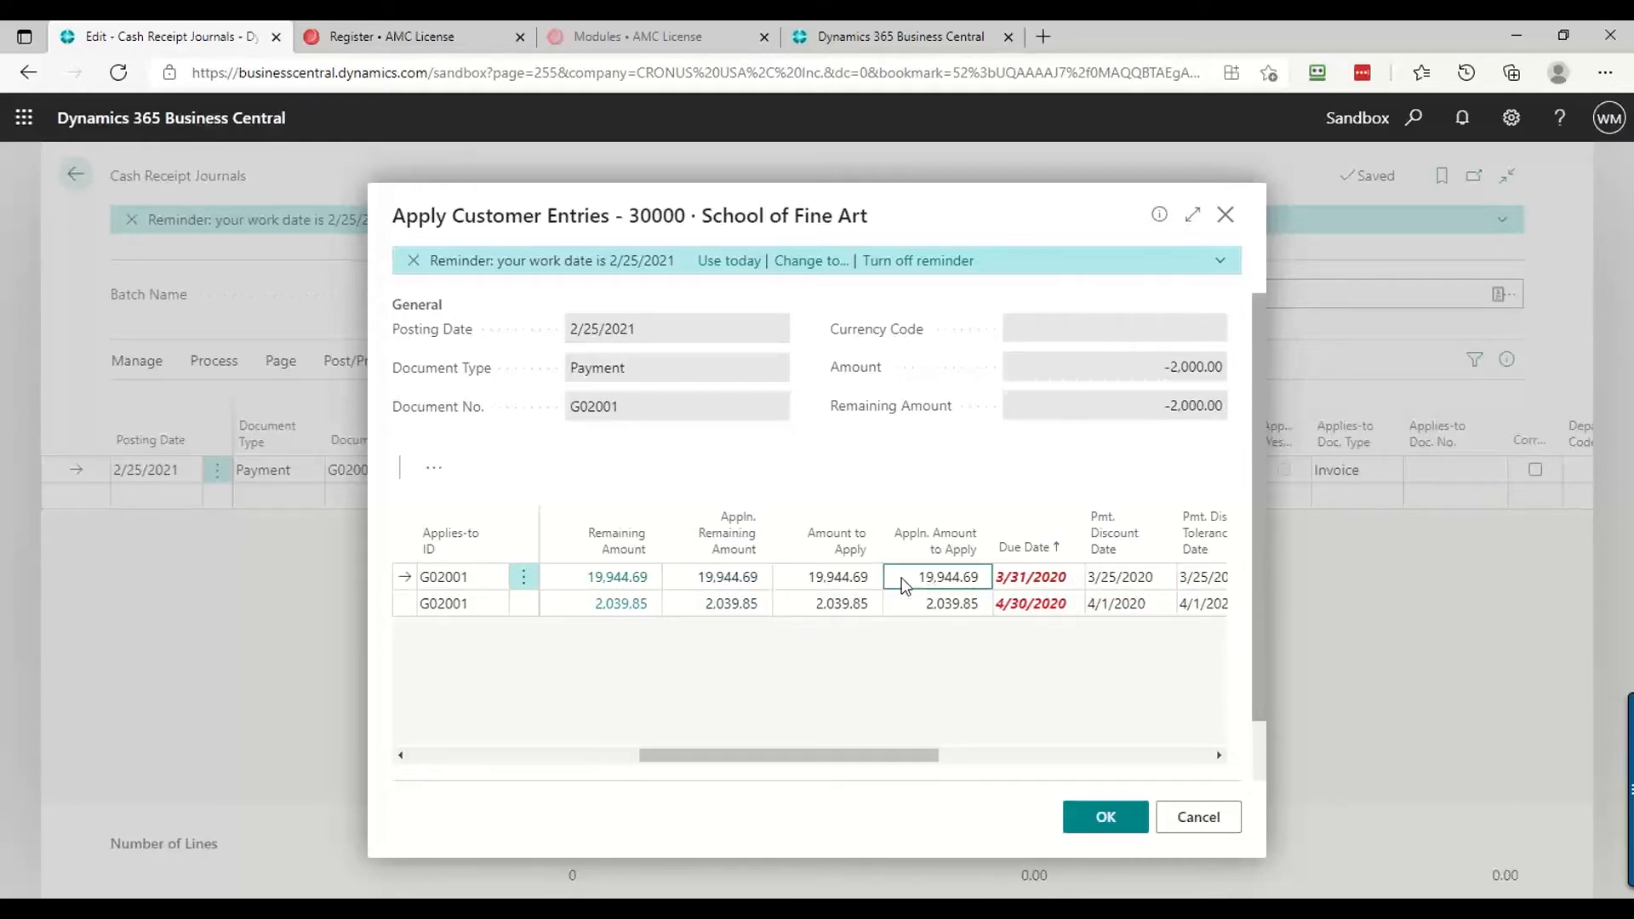
{"action": "left_click", "coordinate": [848, 577]}
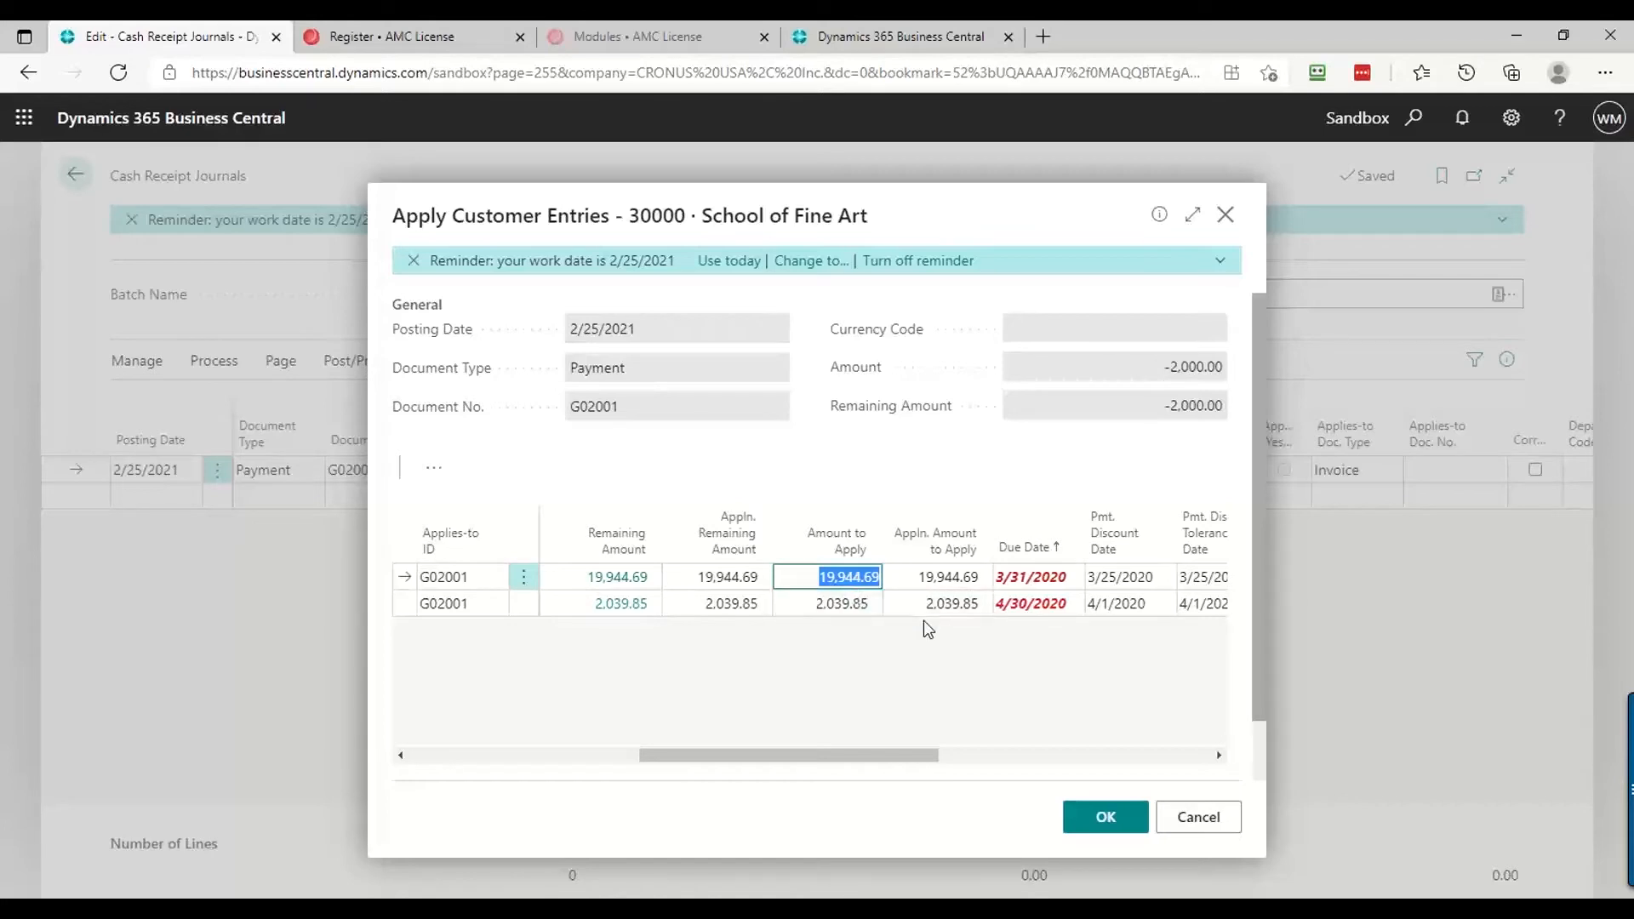
{"action": "type", "text": "1,00"}
{"action": "type", "text": "000"}
{"action": "key", "text": "Tab"}
Set the amount to apply on invoice PS-INV103198 to 1,000.00 and accept the application
{"action": "key", "text": "Down"}
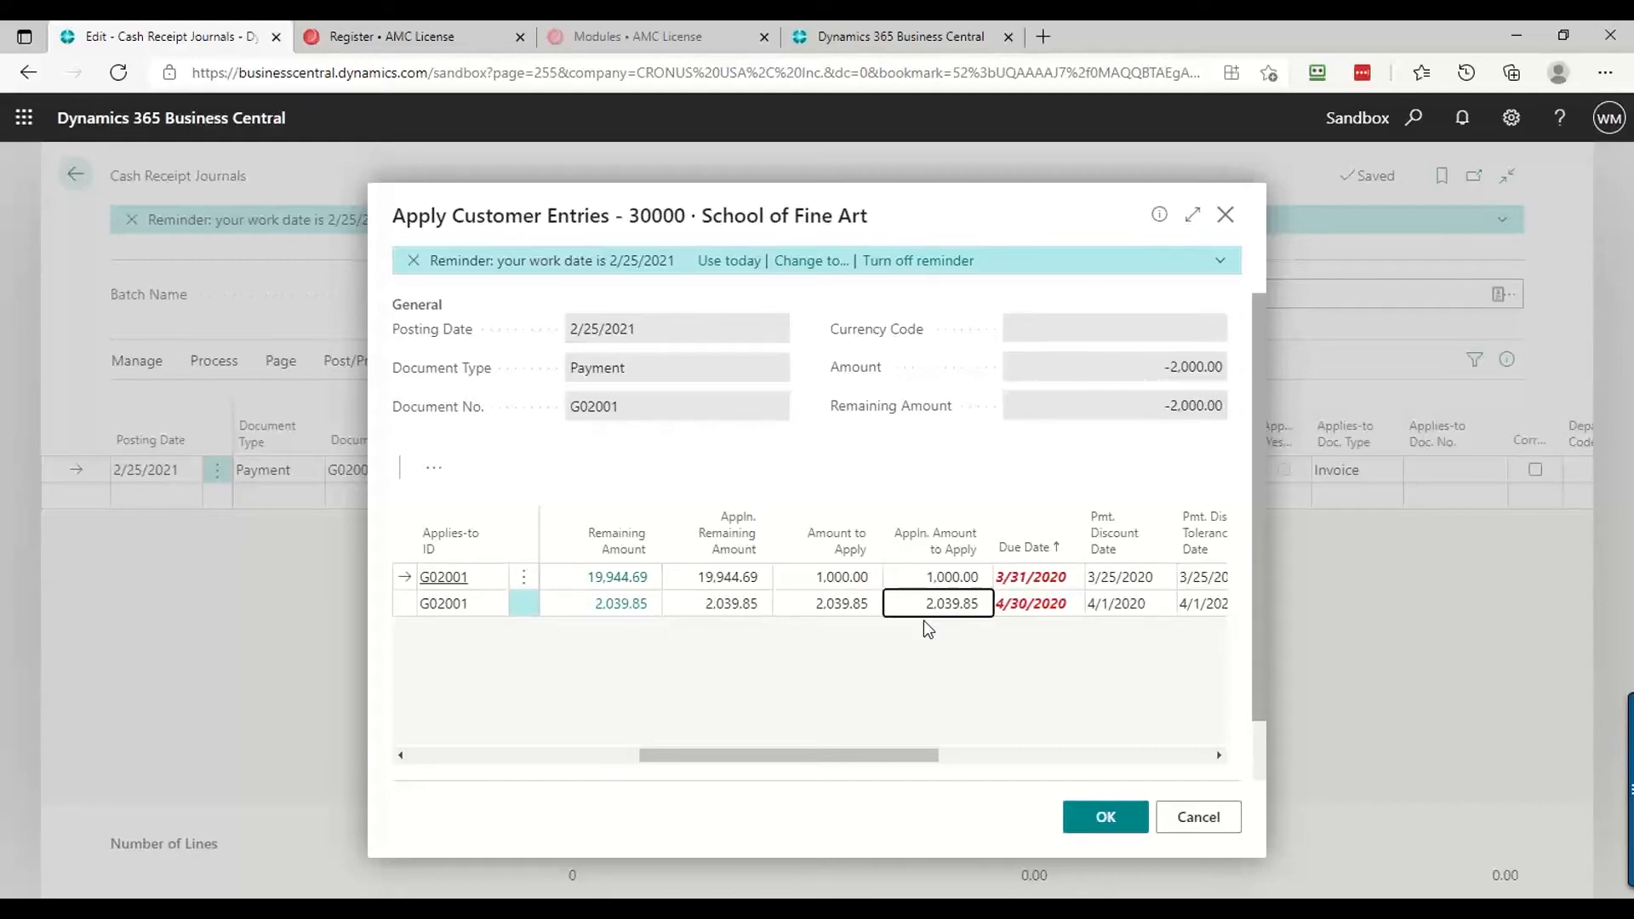
{"action": "key", "text": "shift+Tab"}
{"action": "type", "text": "1,00"}
{"action": "type", "text": "000"}
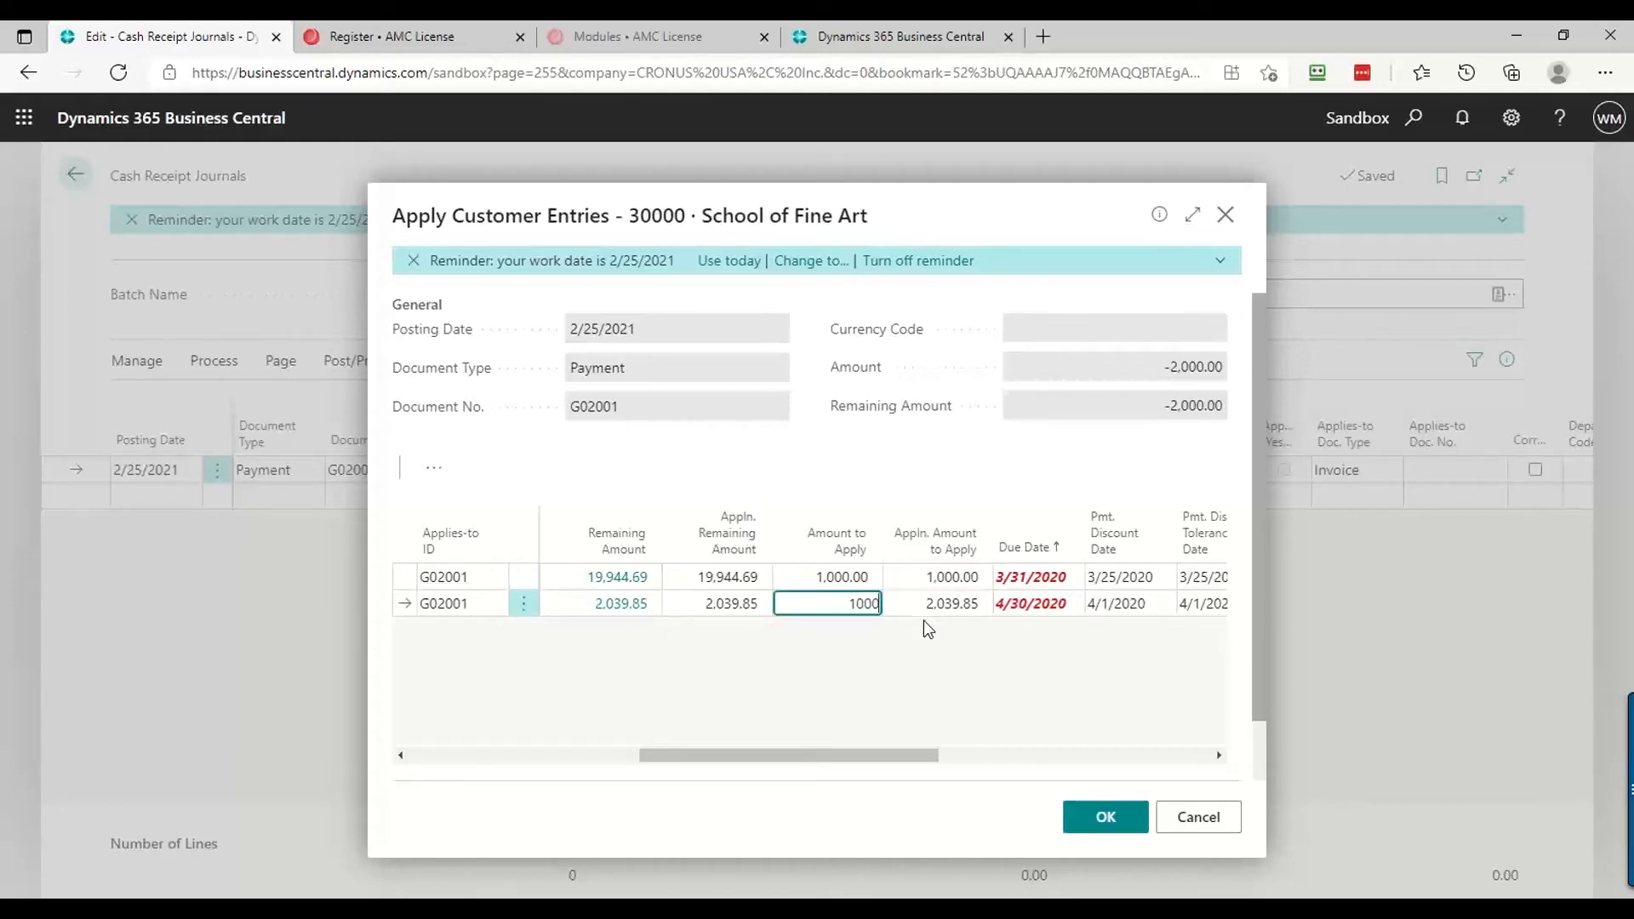
{"action": "key", "text": "Tab"}
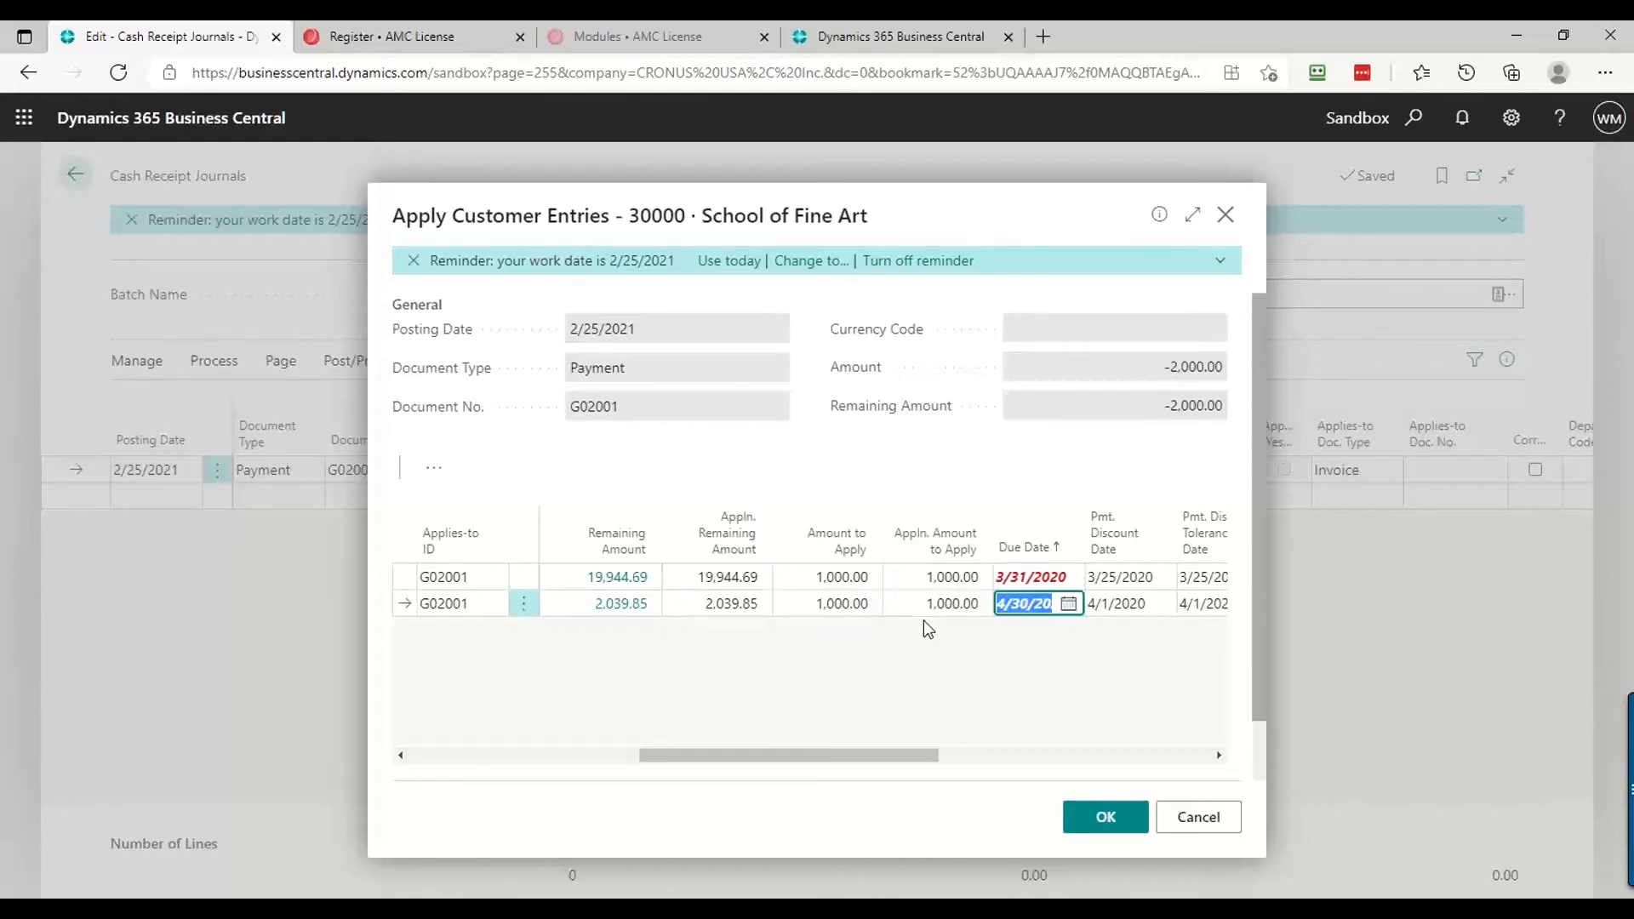
{"action": "left_click", "coordinate": [1087, 827]}
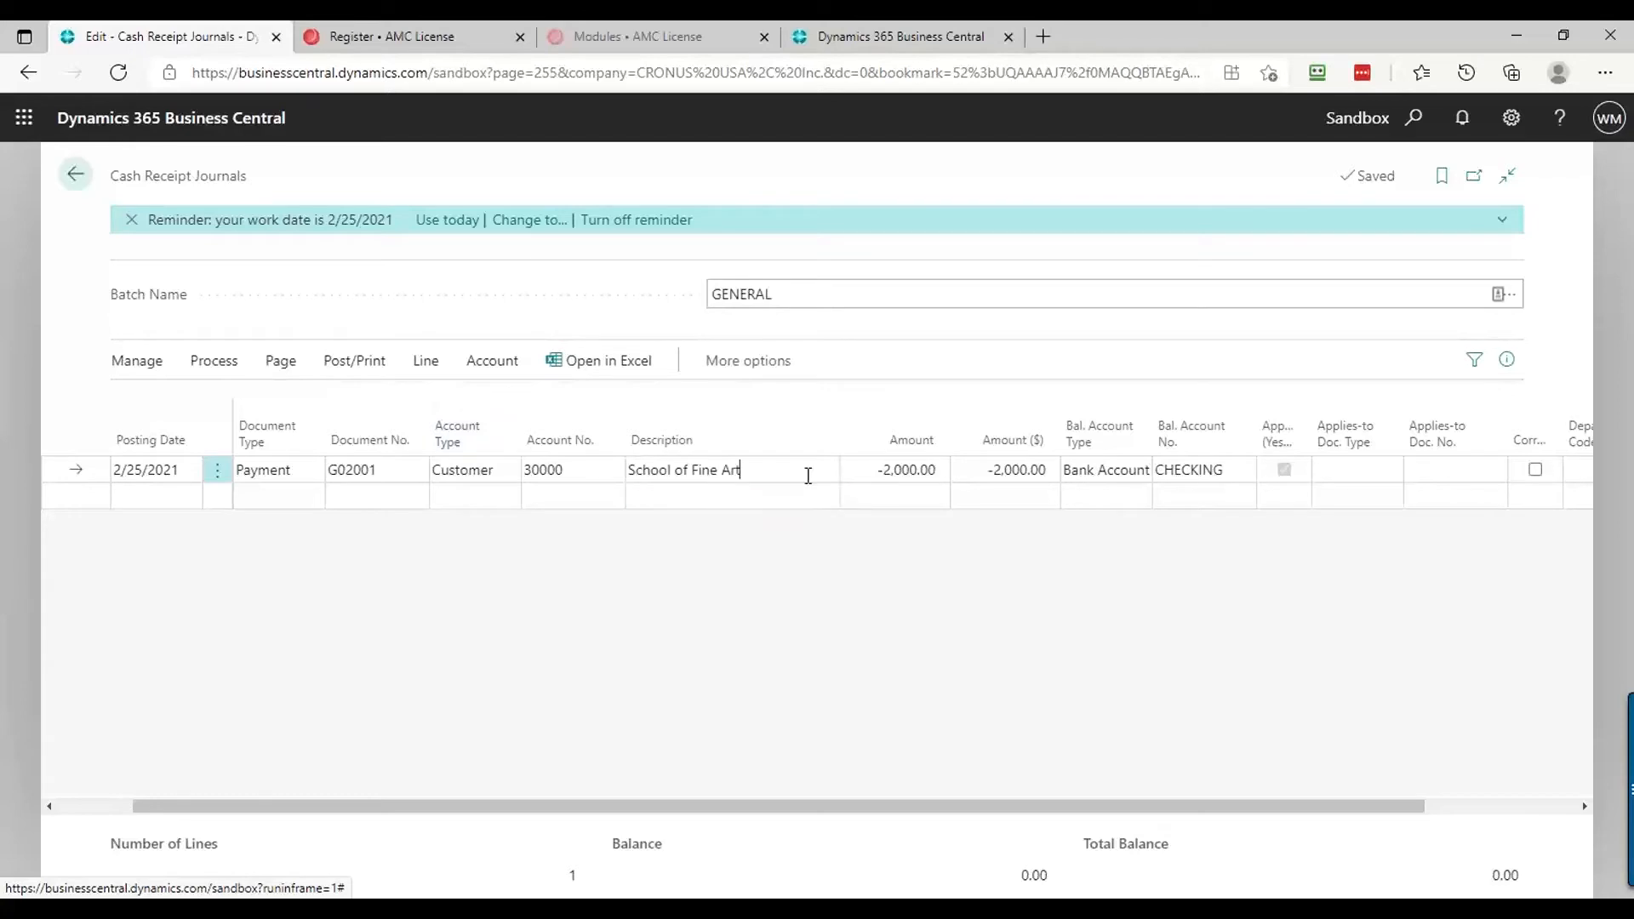
Clear the amount on the School of Fine Art payment line
{"action": "key", "text": "Tab"}
{"action": "type", "text": "7"}
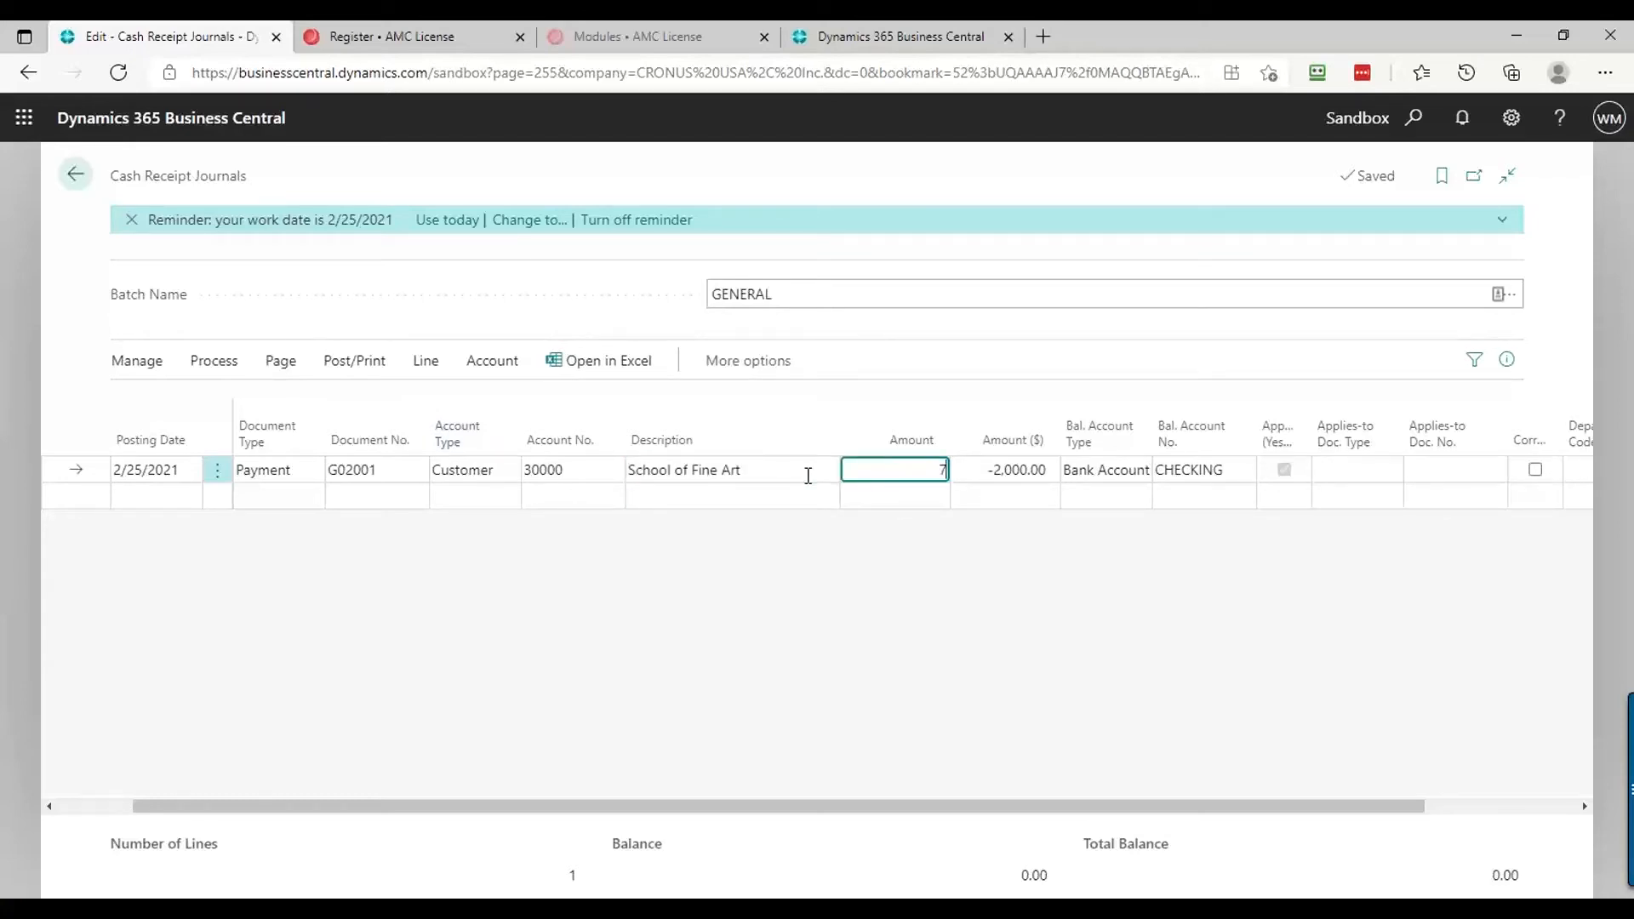
{"action": "key", "text": "Tab"}
{"action": "key", "text": "shift+Tab"}
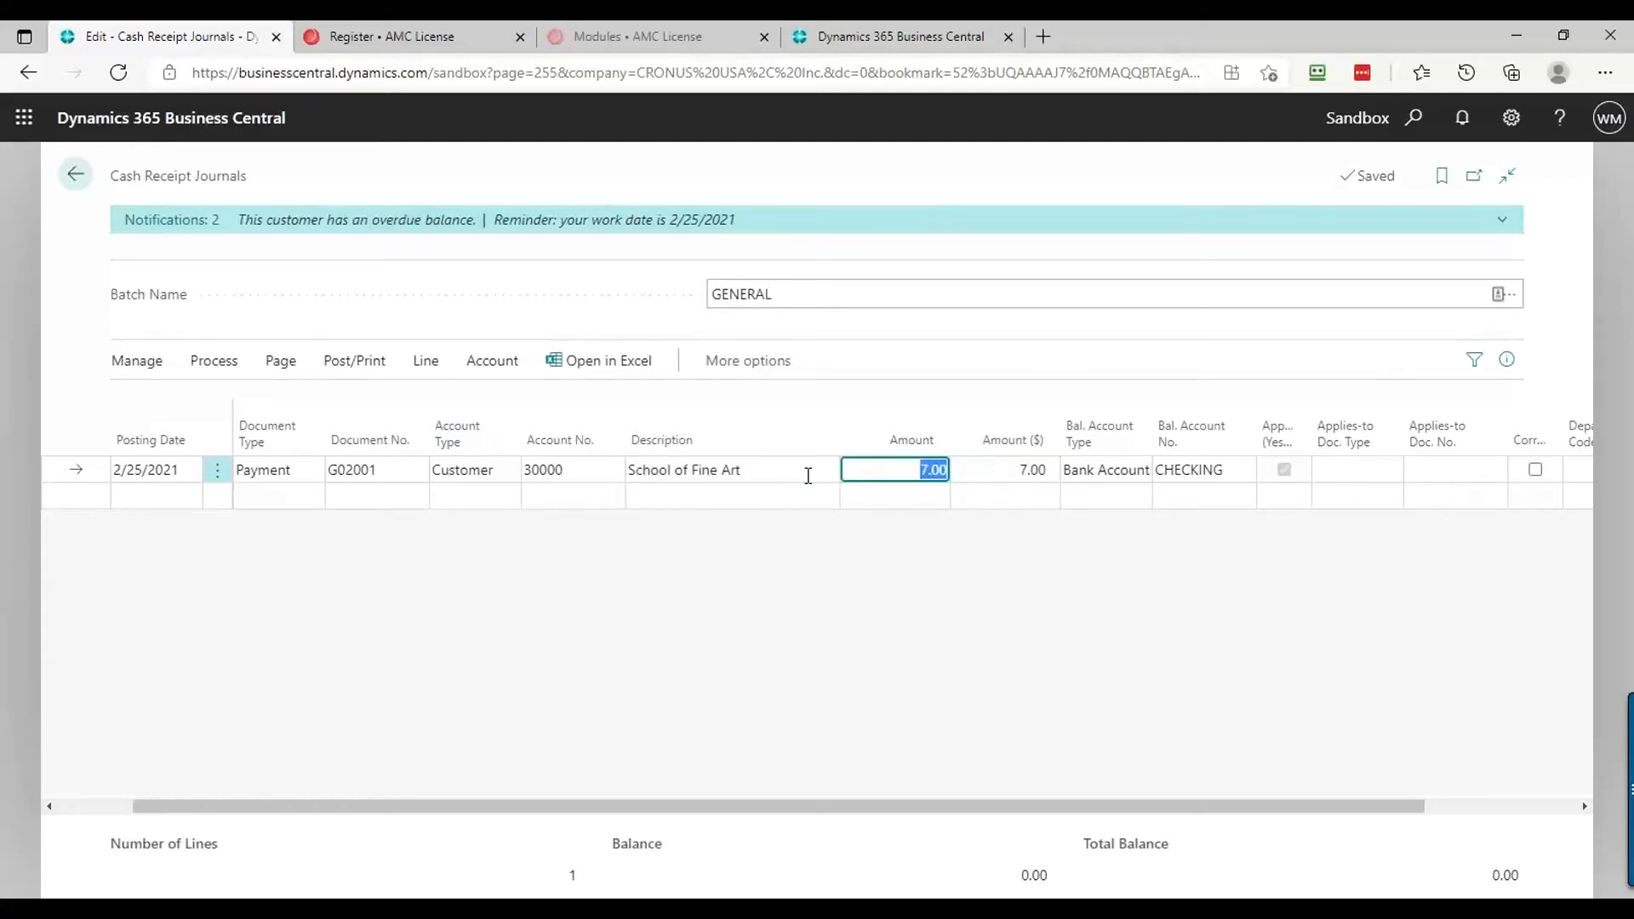
{"action": "key", "text": "Delete"}
{"action": "key", "text": "Tab"}
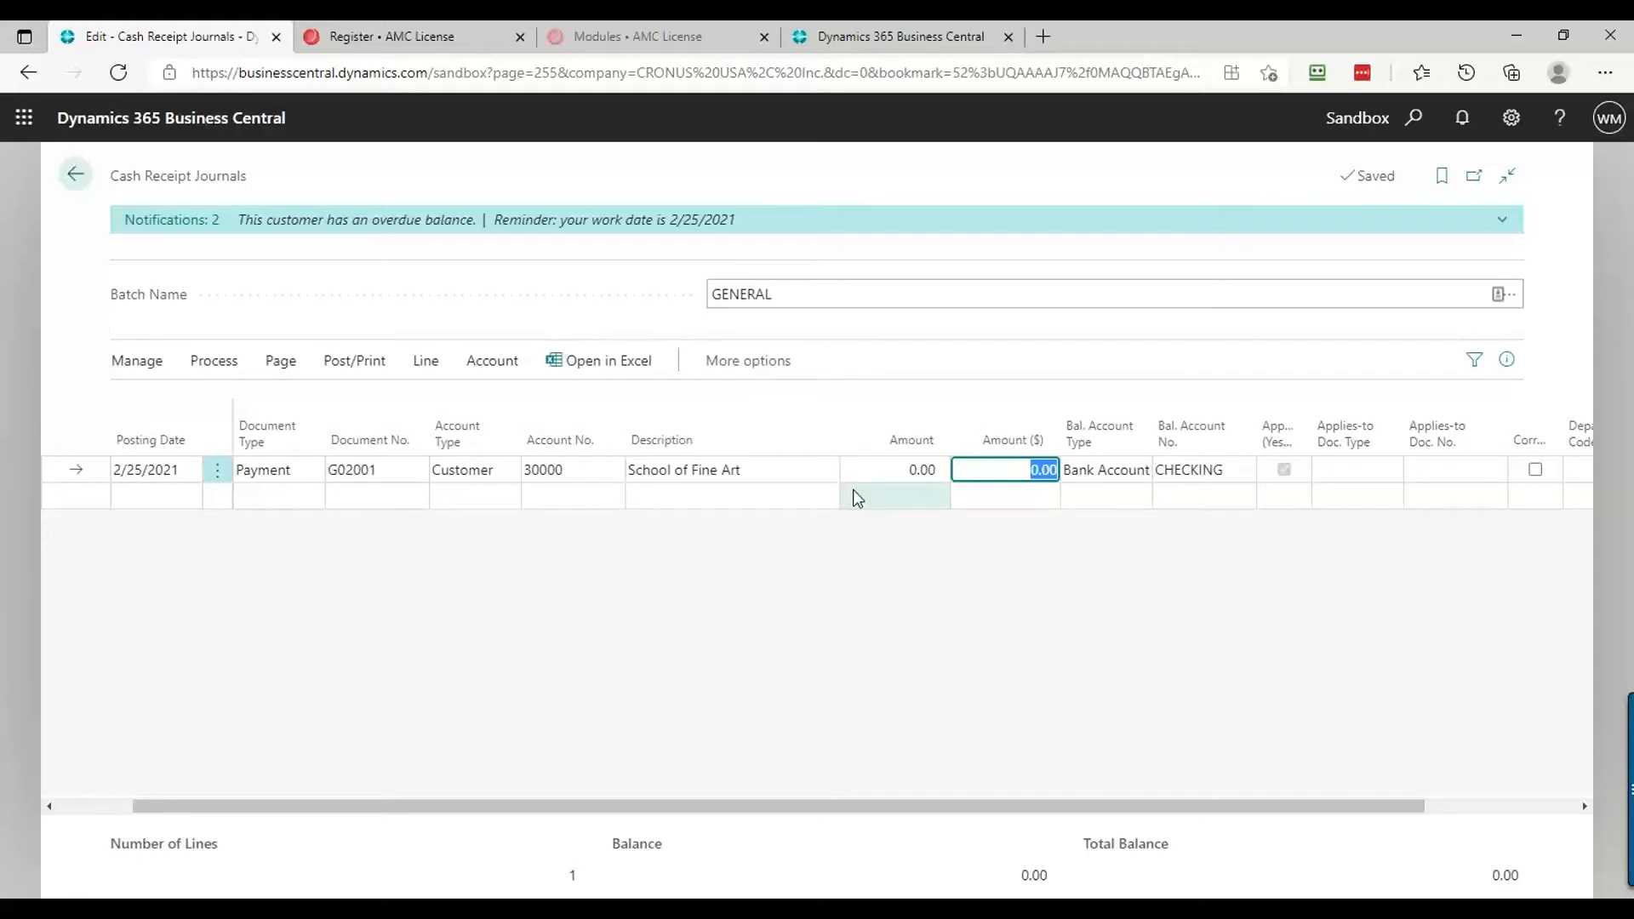
{"action": "key", "text": "shift+Tab"}
{"action": "key", "text": "shift+Tab"}
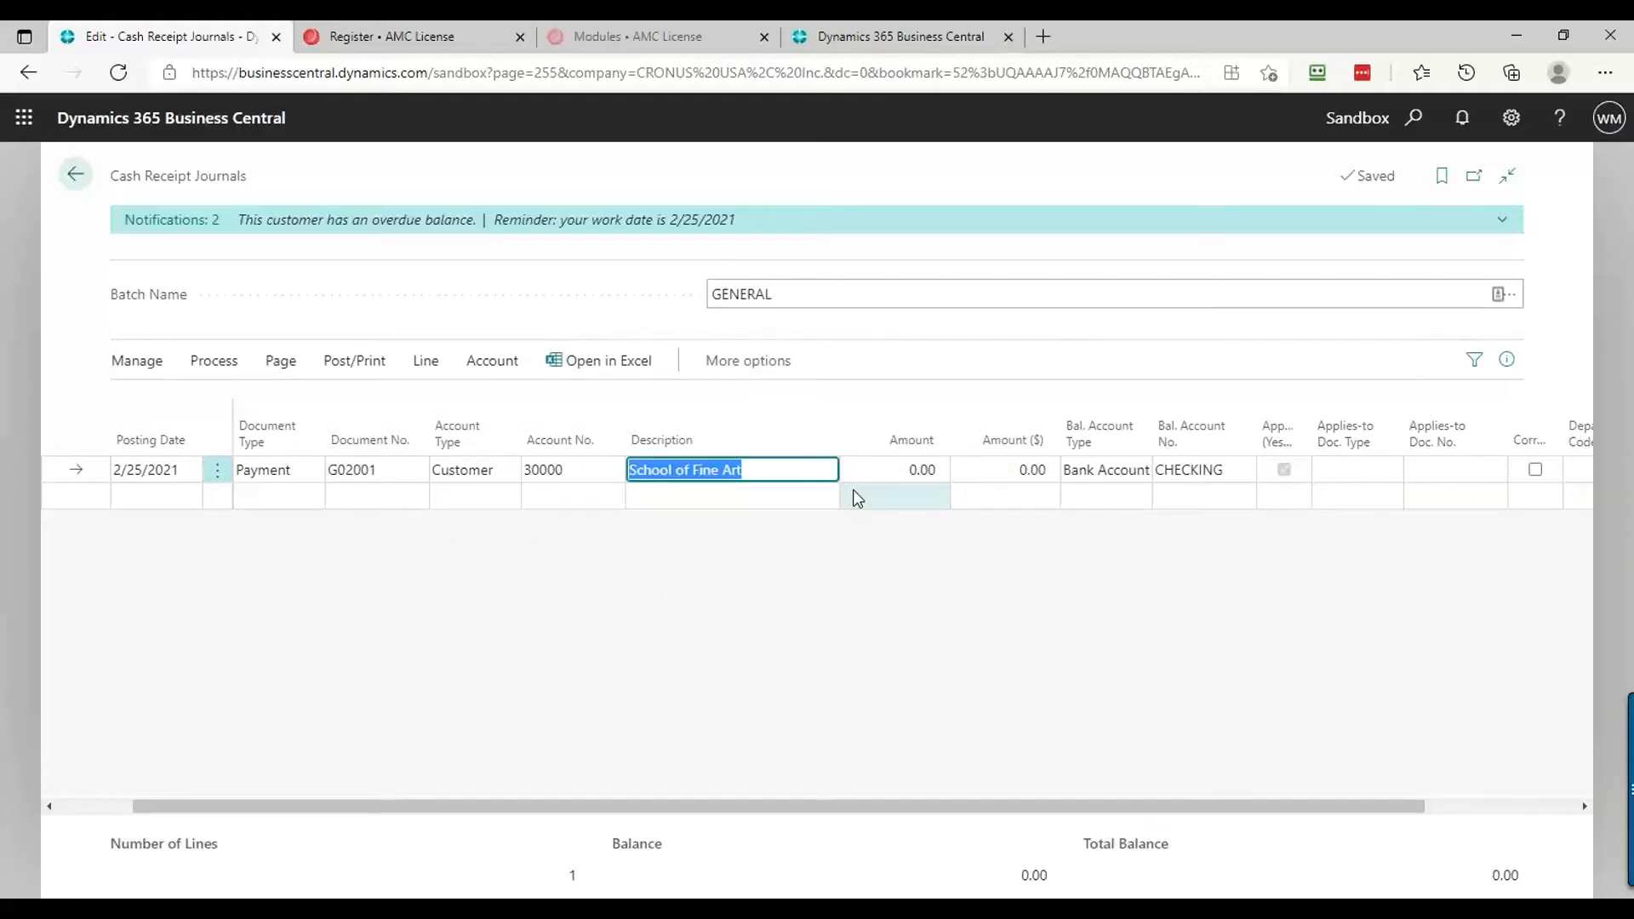
{"action": "key", "text": "Tab"}
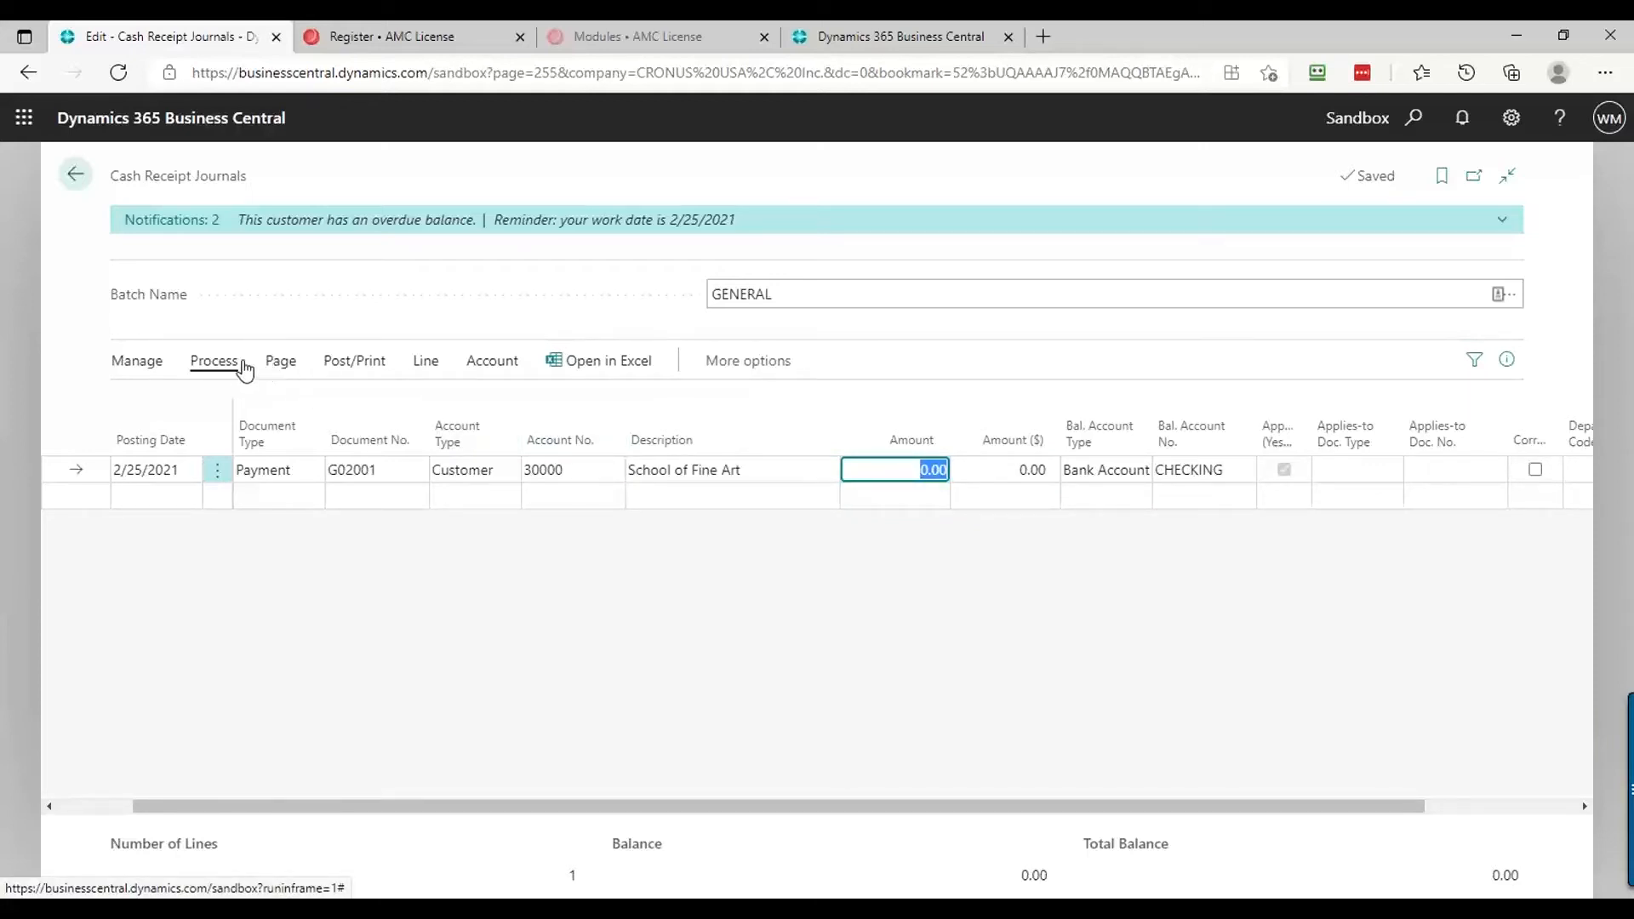
Open Apply Entries for the payment line and remove the Applies-to ID from invoices PS-INV103196 and PS-INV103198
{"action": "left_click", "coordinate": [239, 368]}
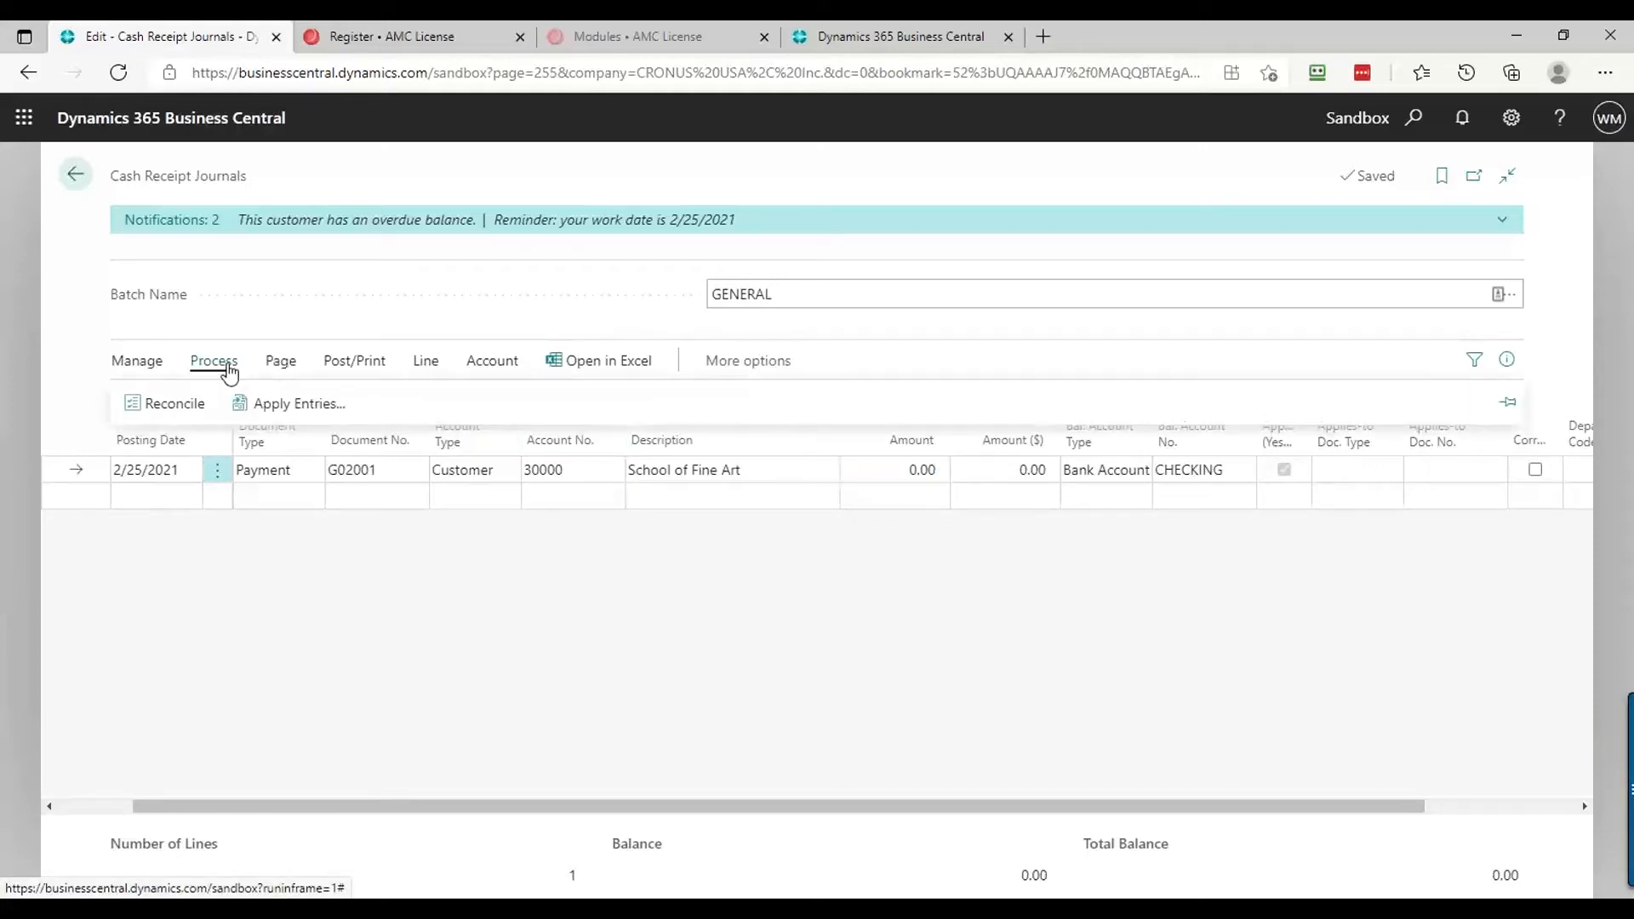
{"action": "left_click", "coordinate": [271, 405]}
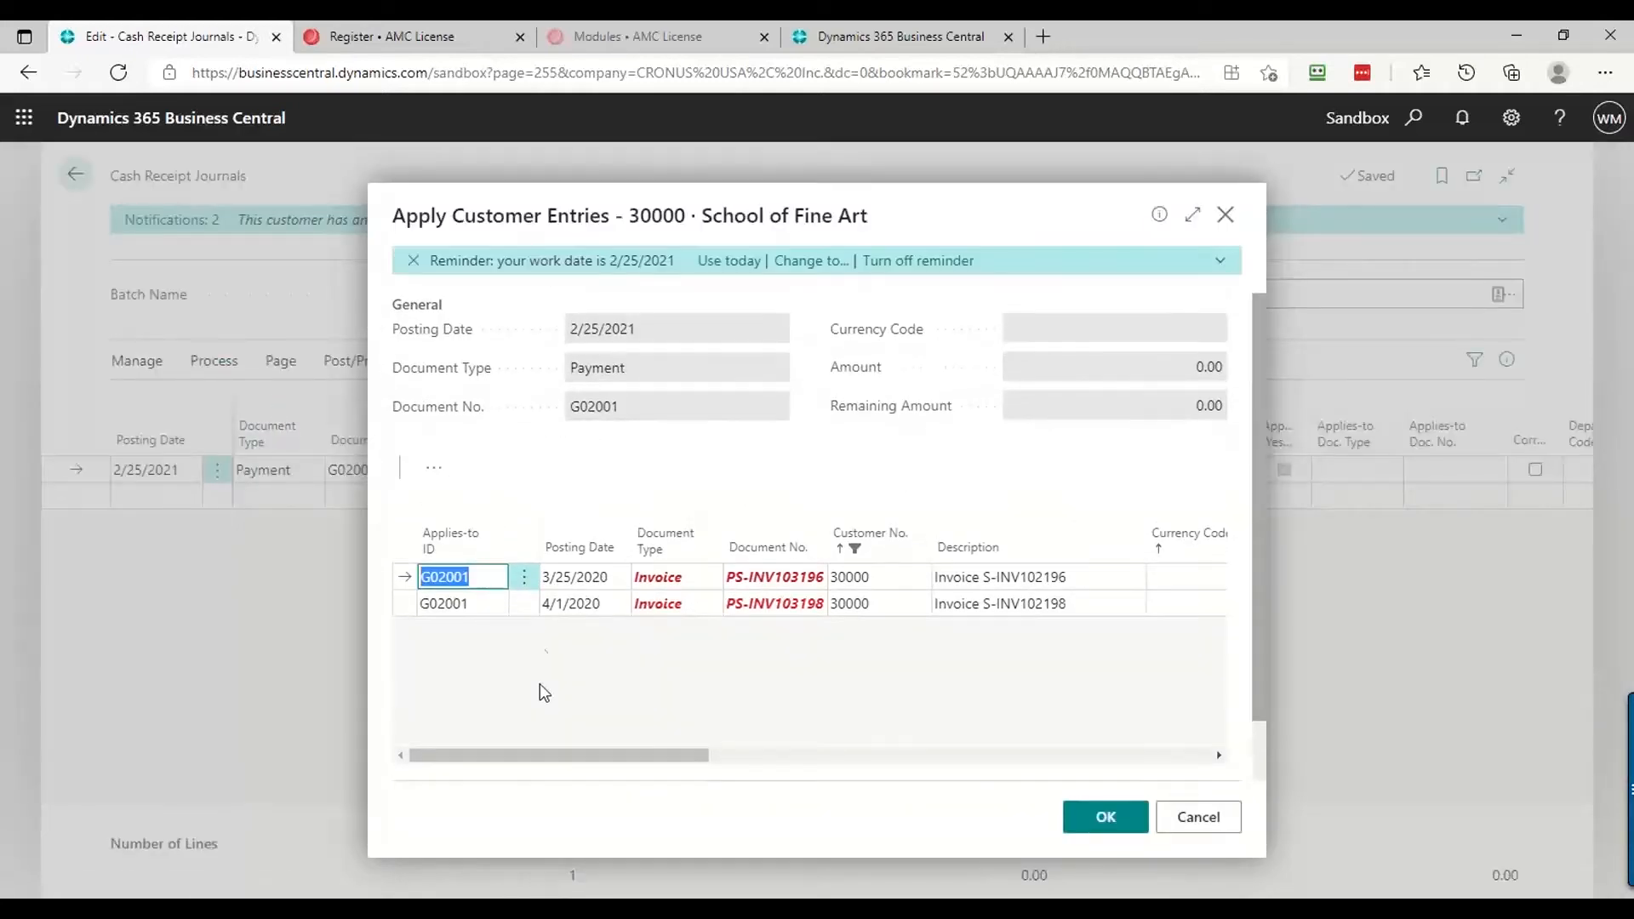
{"action": "left_click", "coordinate": [438, 474]}
{"action": "mouse_move", "coordinate": [500, 517]}
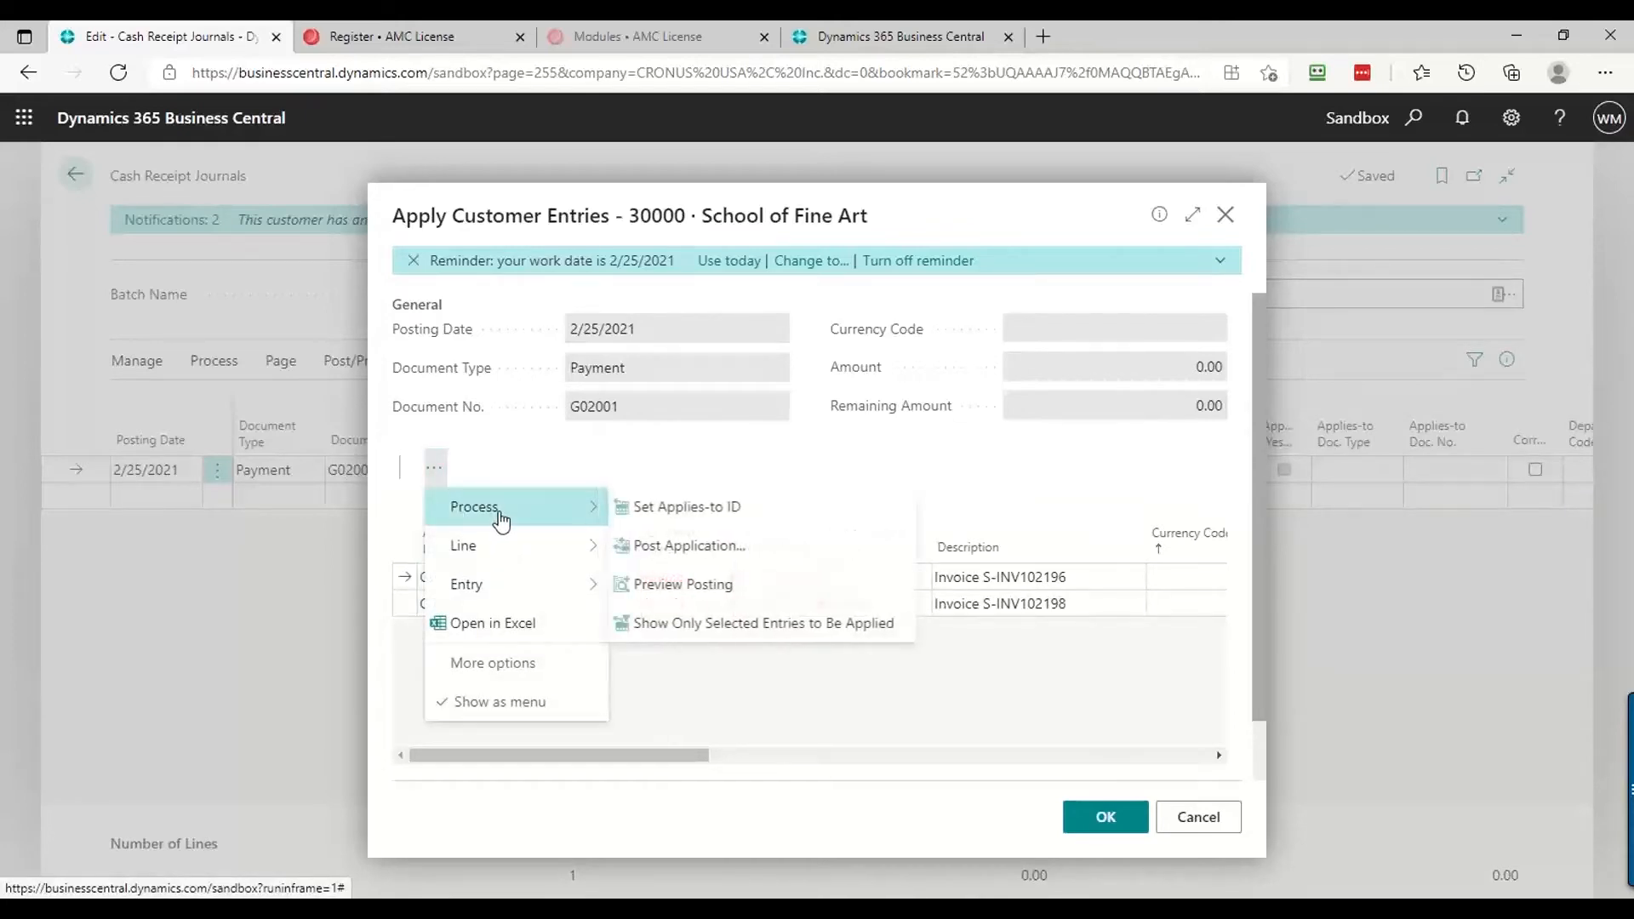
{"action": "left_click", "coordinate": [665, 515]}
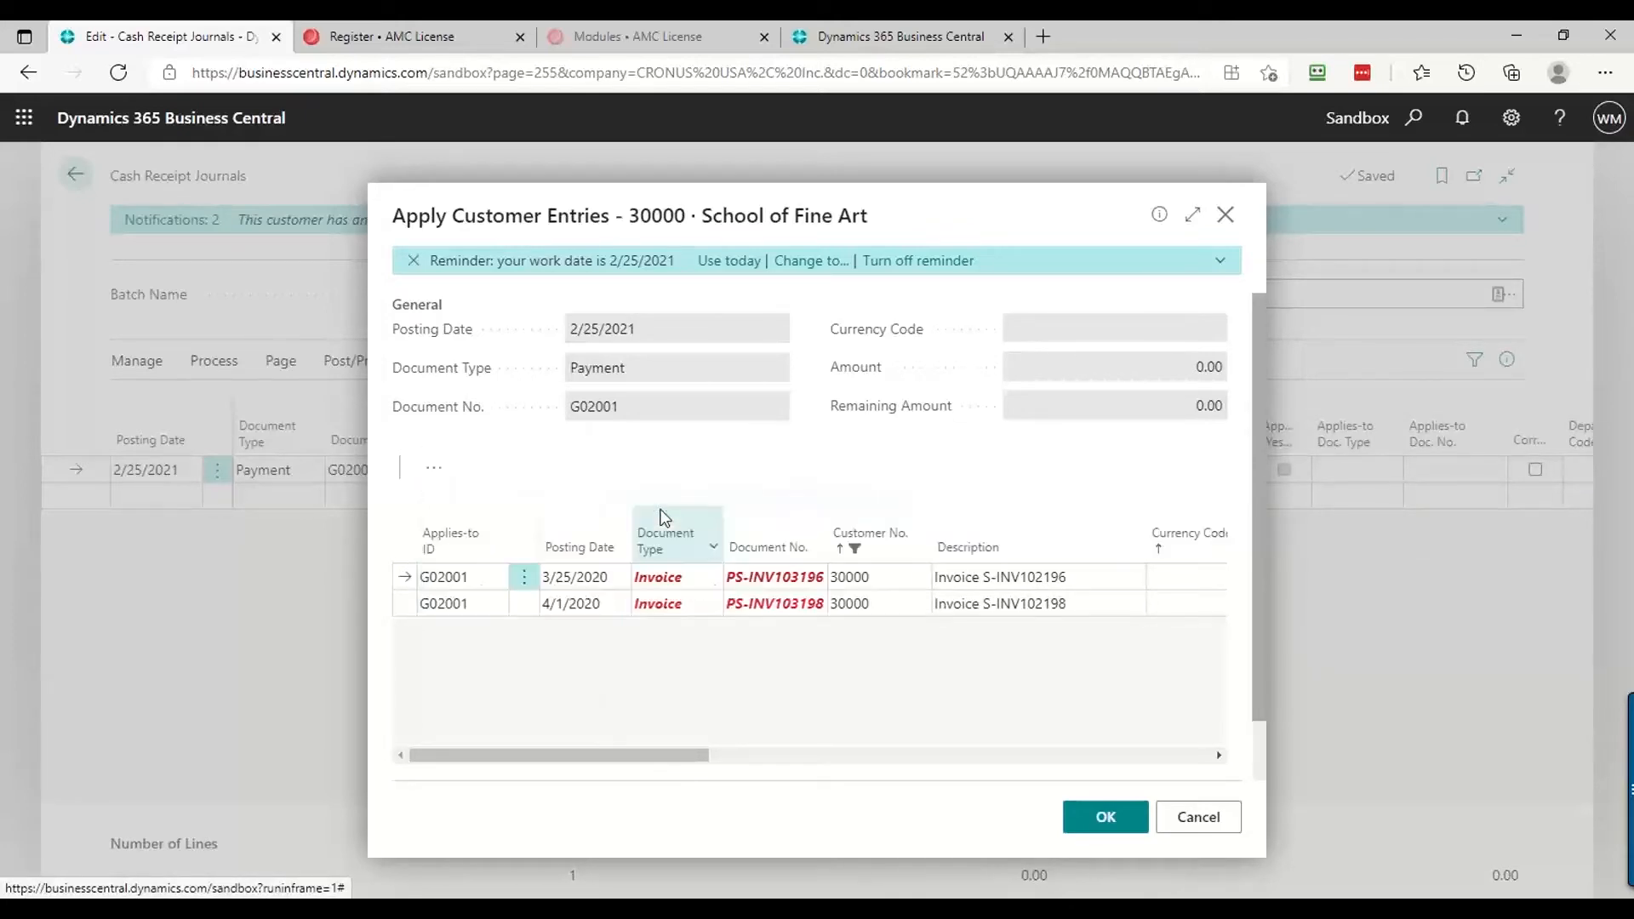
{"action": "left_click", "coordinate": [476, 606]}
{"action": "left_click", "coordinate": [434, 467]}
{"action": "mouse_move", "coordinate": [495, 515]}
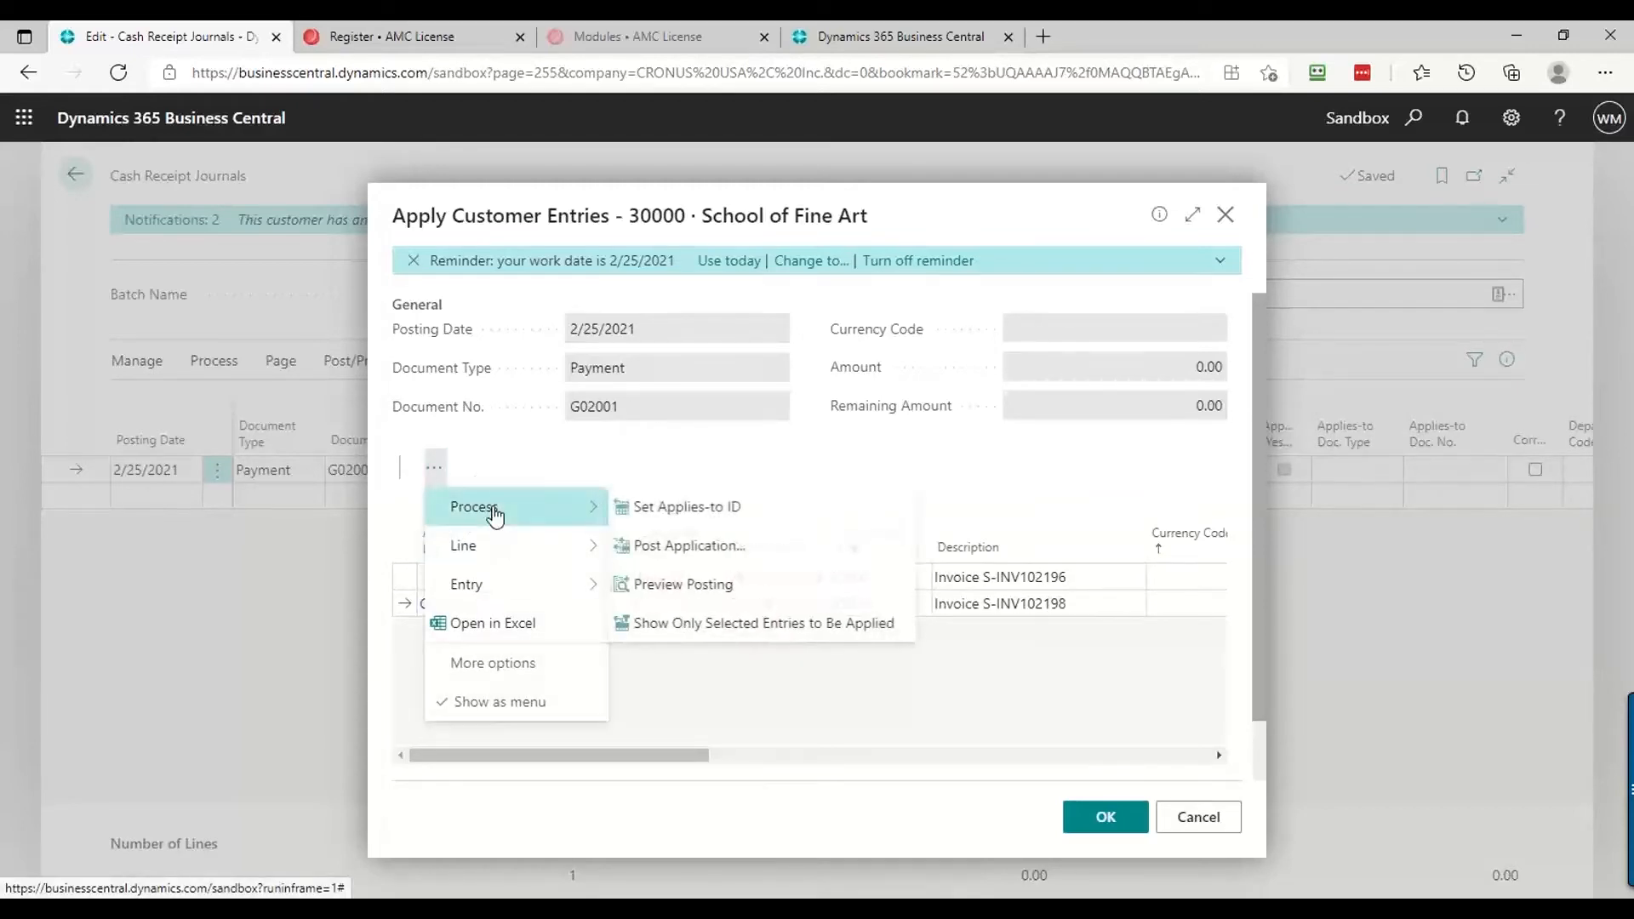
{"action": "left_click", "coordinate": [682, 508]}
Examine the remaining amounts and amounts to apply on the customer's invoice entries
{"action": "left_click", "coordinate": [459, 586]}
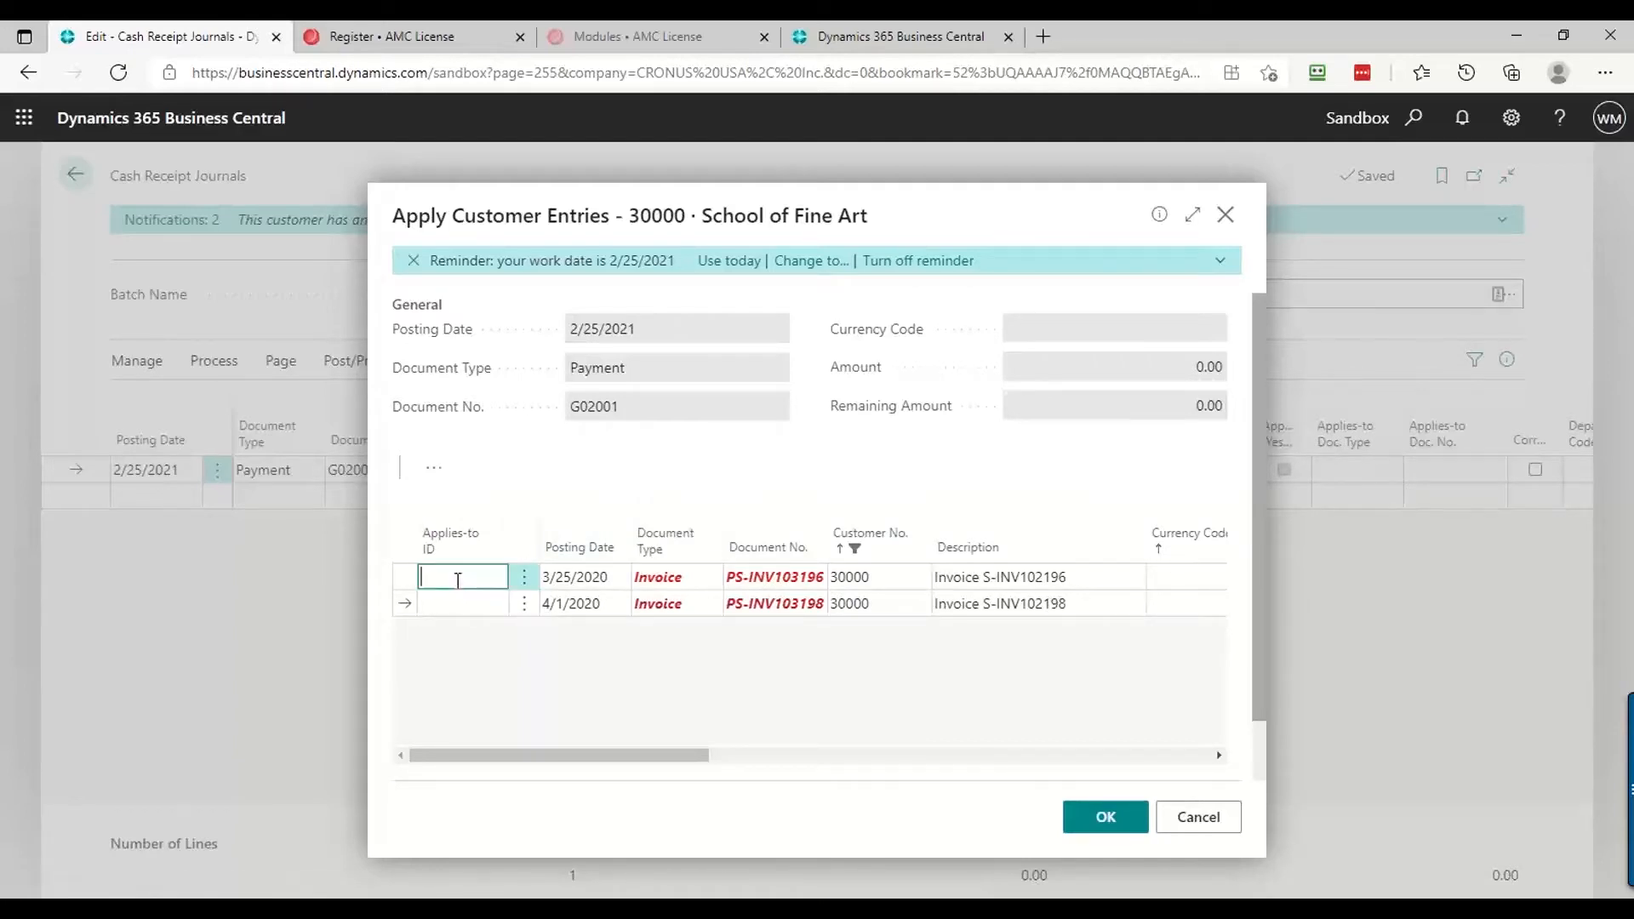
{"action": "key", "text": "Tab"}
{"action": "key", "text": "Tab"}
{"action": "key", "text": "Tab"}
{"action": "key", "text": "Tab"}
{"action": "key", "text": "Tab"}
{"action": "key", "text": "Tab"}
{"action": "key", "text": "Tab"}
{"action": "key", "text": "Tab"}
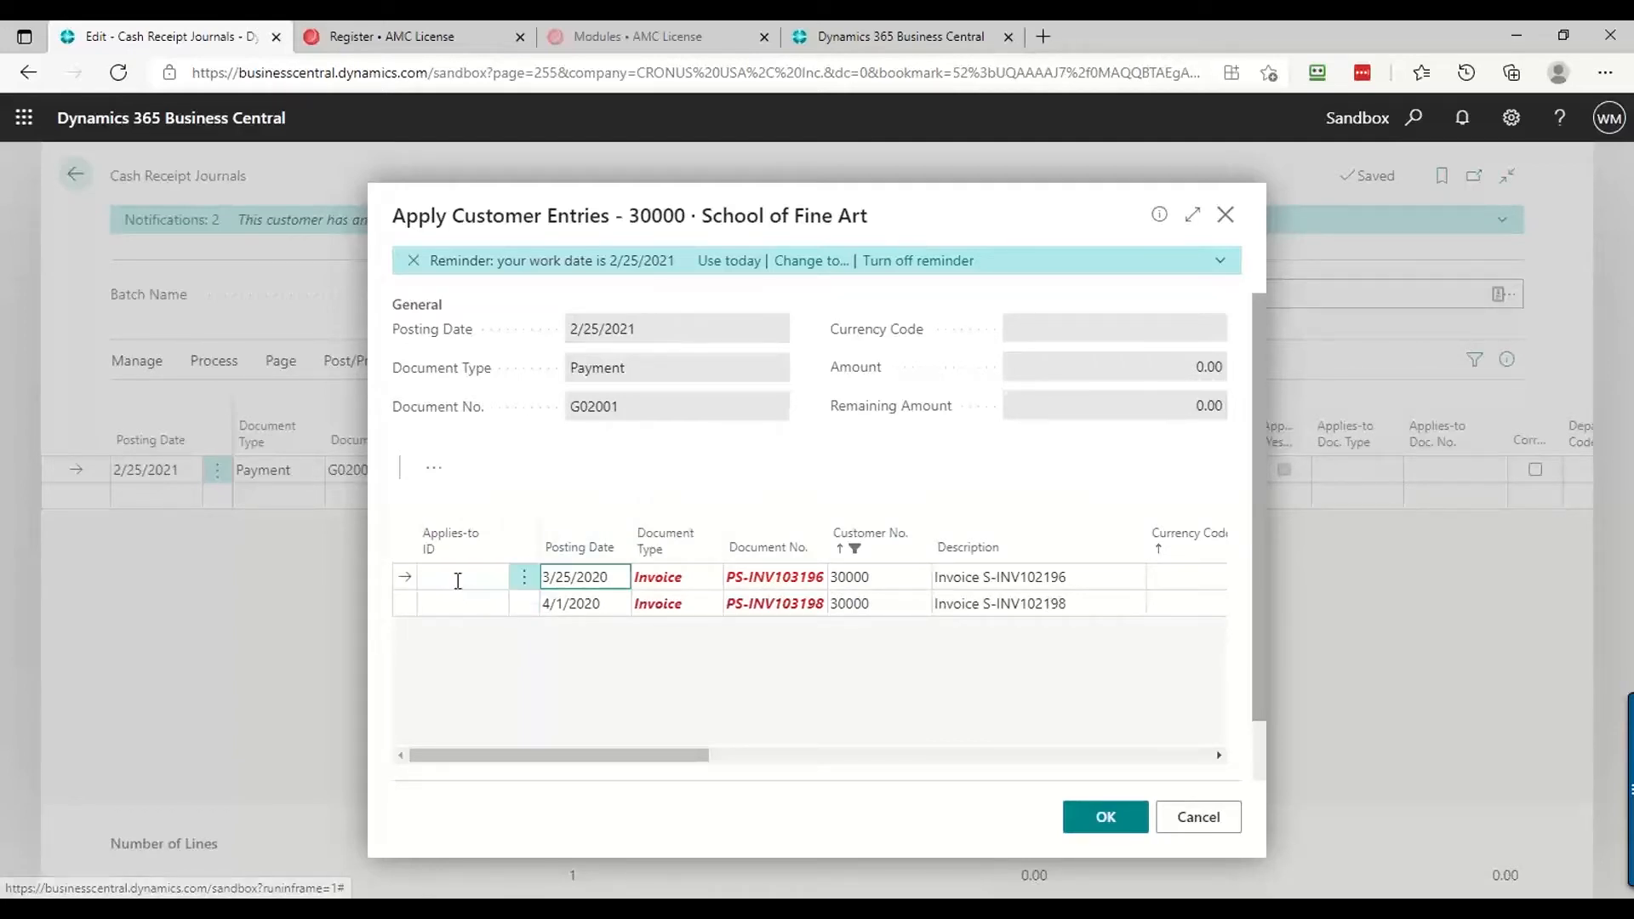
{"action": "key", "text": "shift+Tab"}
{"action": "key", "text": "shift+Tab"}
{"action": "key", "text": "shift+Tab"}
{"action": "key", "text": "shift+Tab"}
{"action": "key", "text": "shift+Tab"}
{"action": "key", "text": "shift+Tab"}
{"action": "key", "text": "shift+Tab"}
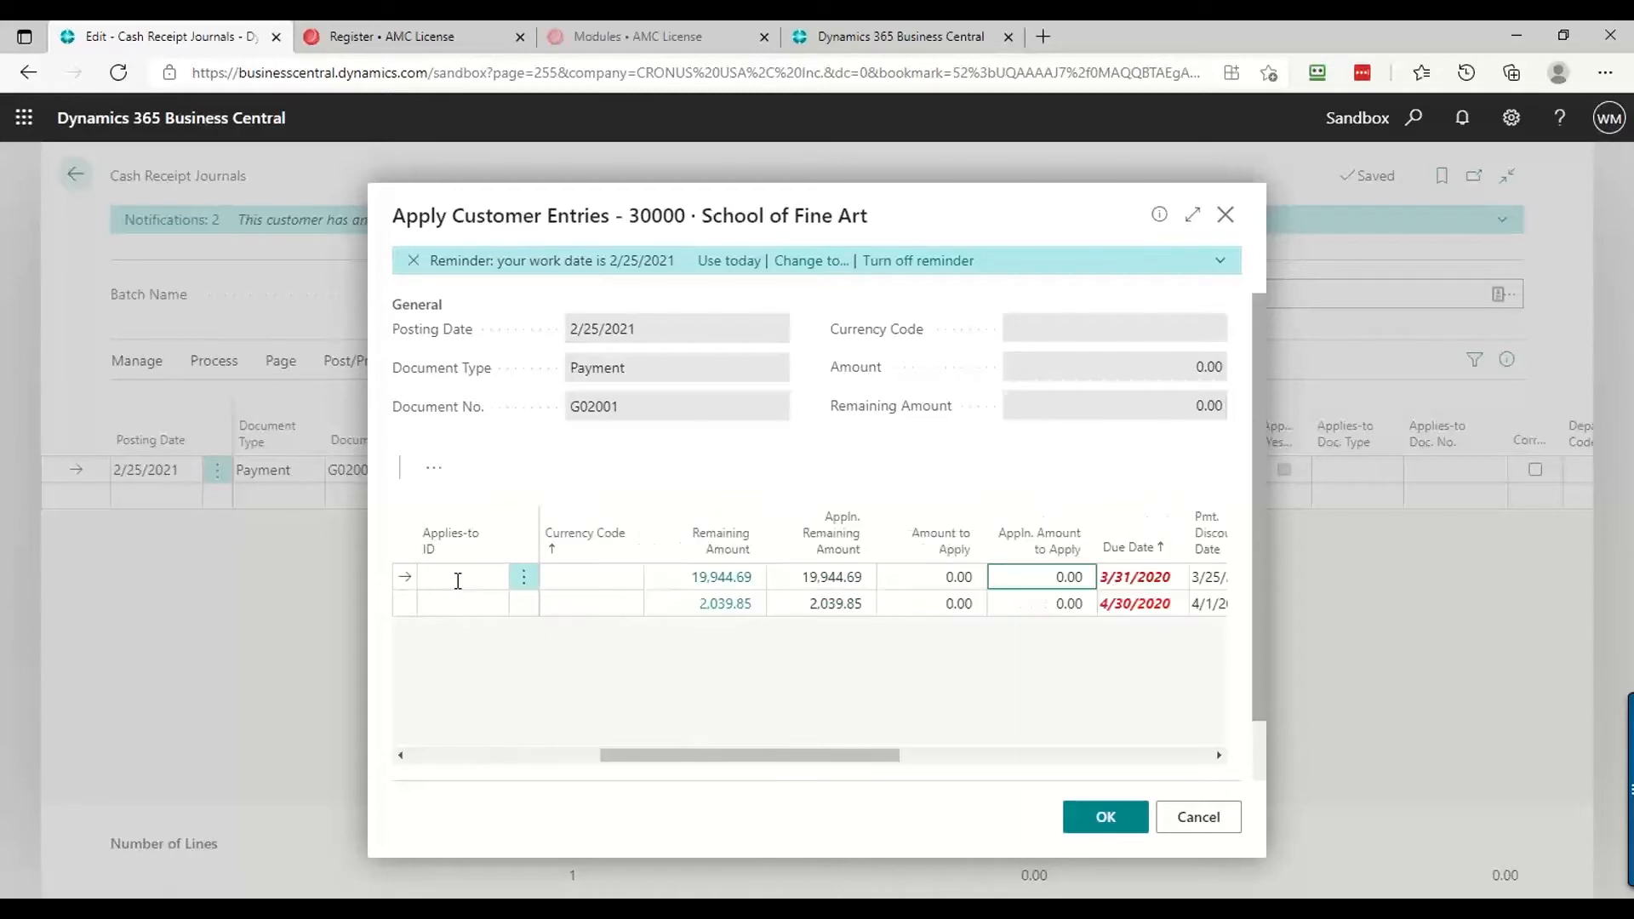
{"action": "key", "text": "shift+Tab"}
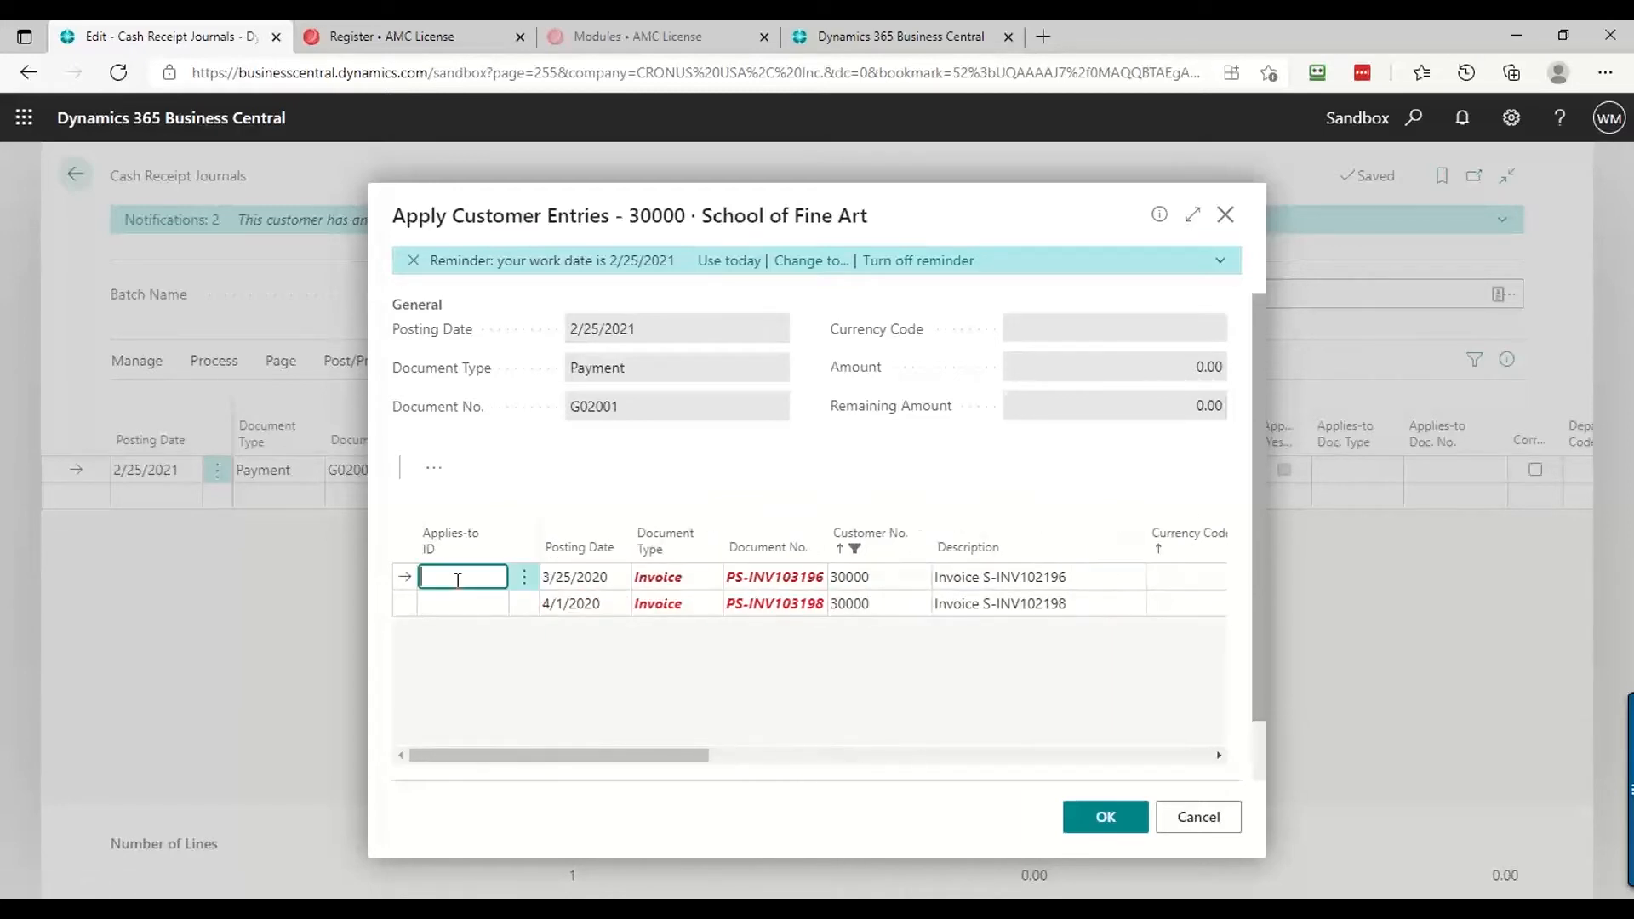
Select invoices PS-INV103196 and PS-INV103198 together and set the Applies-to ID on both
{"action": "key", "text": "shift+Down"}
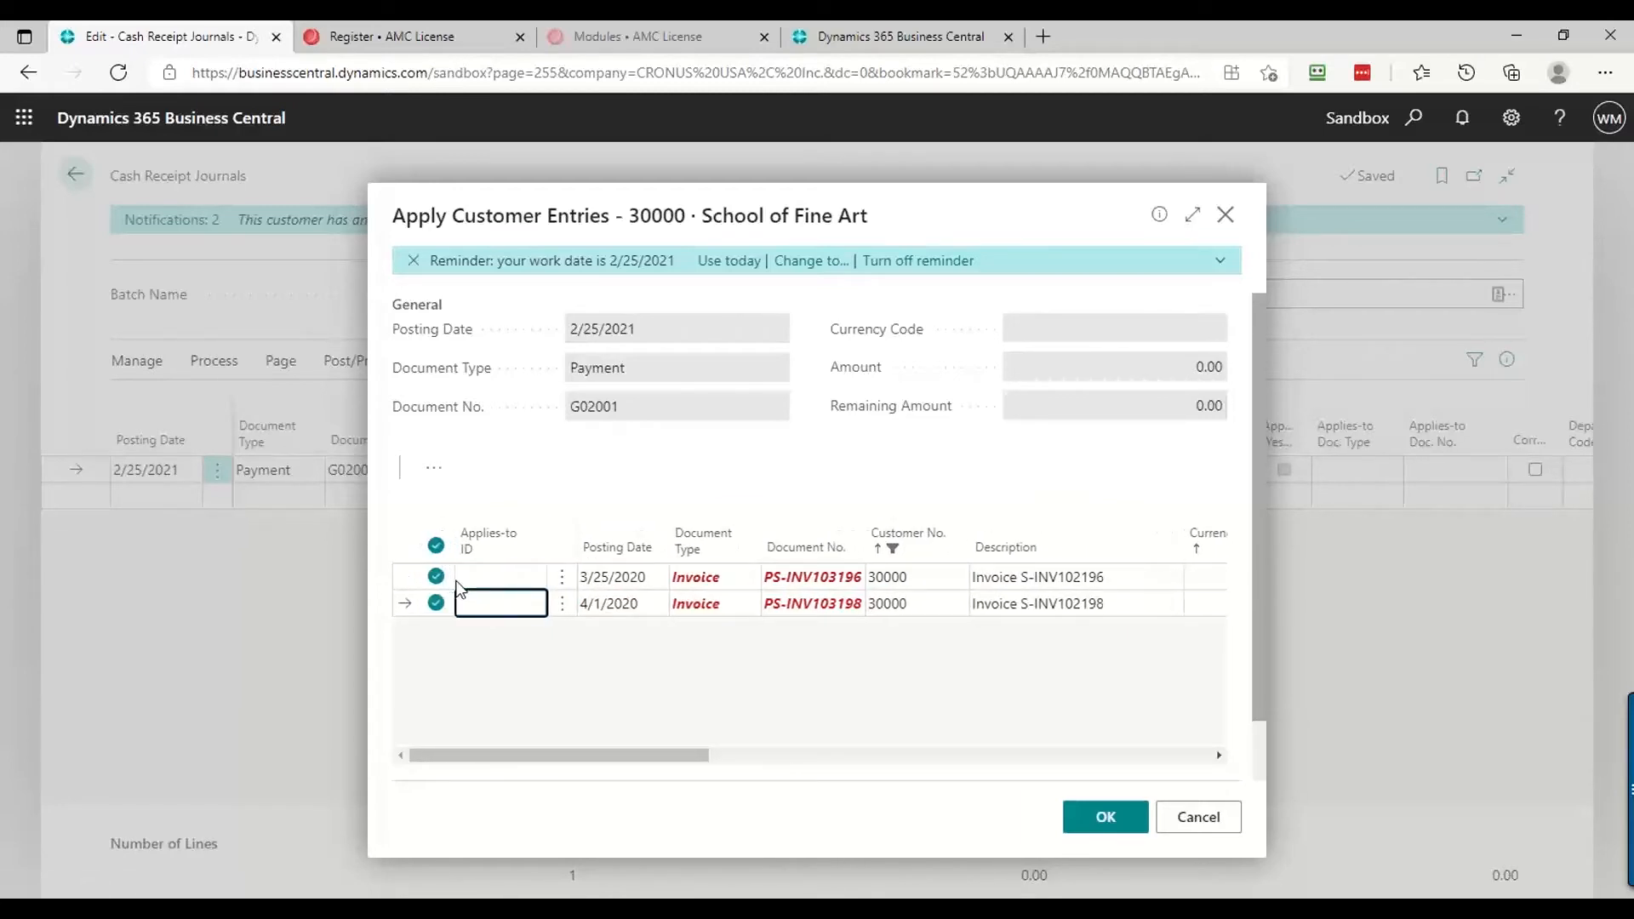
{"action": "left_click", "coordinate": [460, 584]}
{"action": "left_click", "coordinate": [526, 628]}
{"action": "left_click", "coordinate": [434, 467]}
{"action": "mouse_move", "coordinate": [466, 511]}
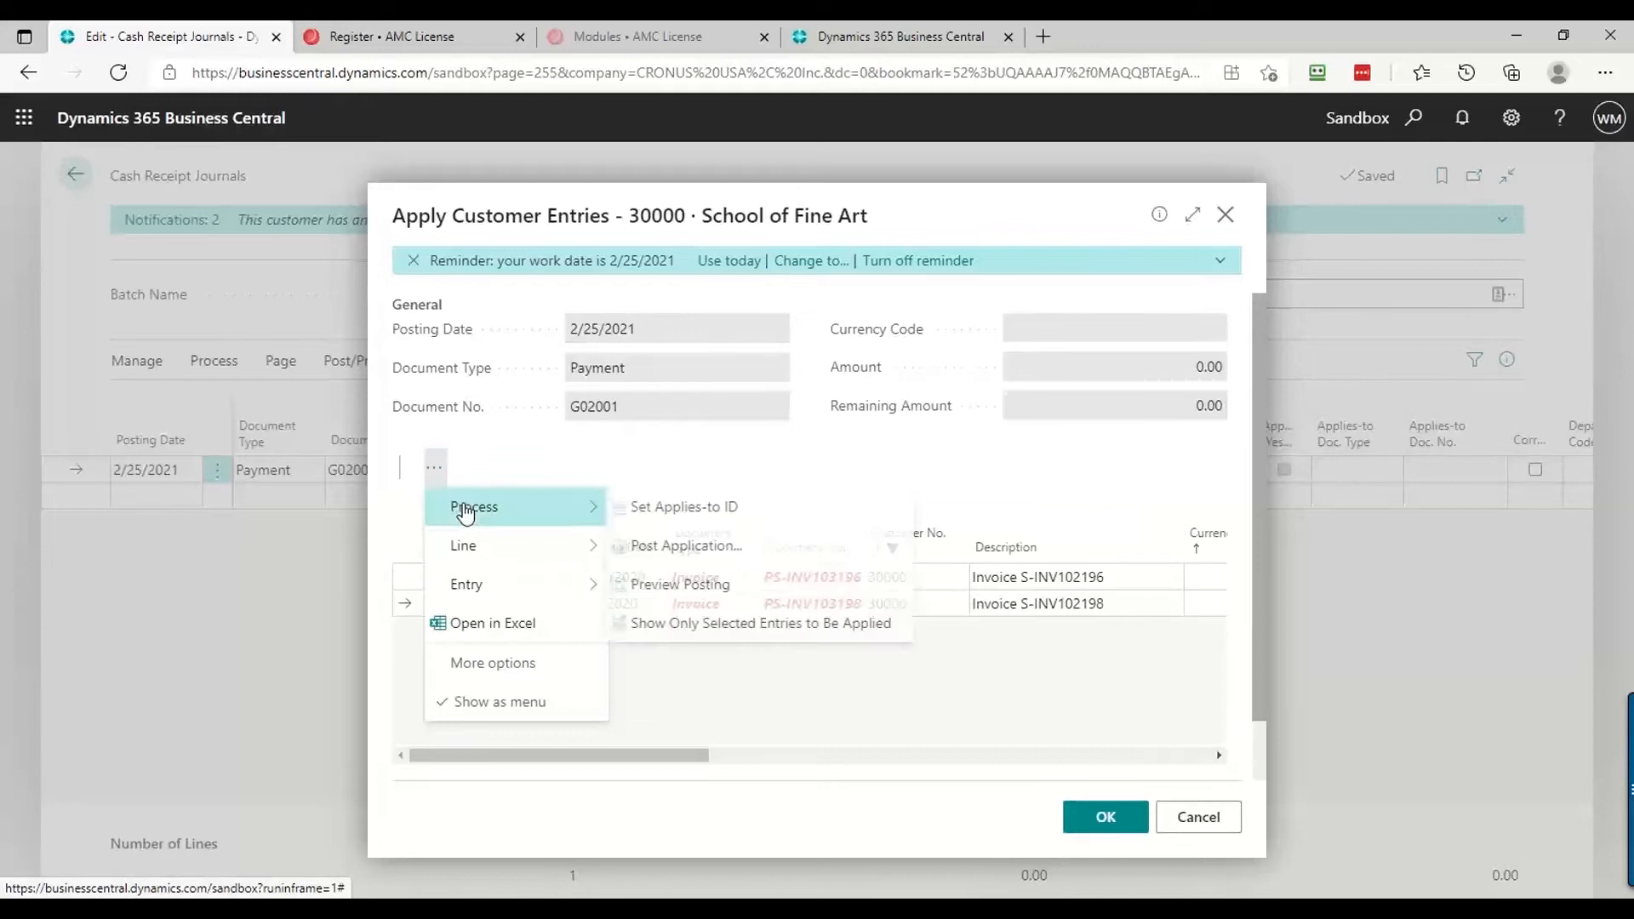
{"action": "left_click", "coordinate": [664, 507]}
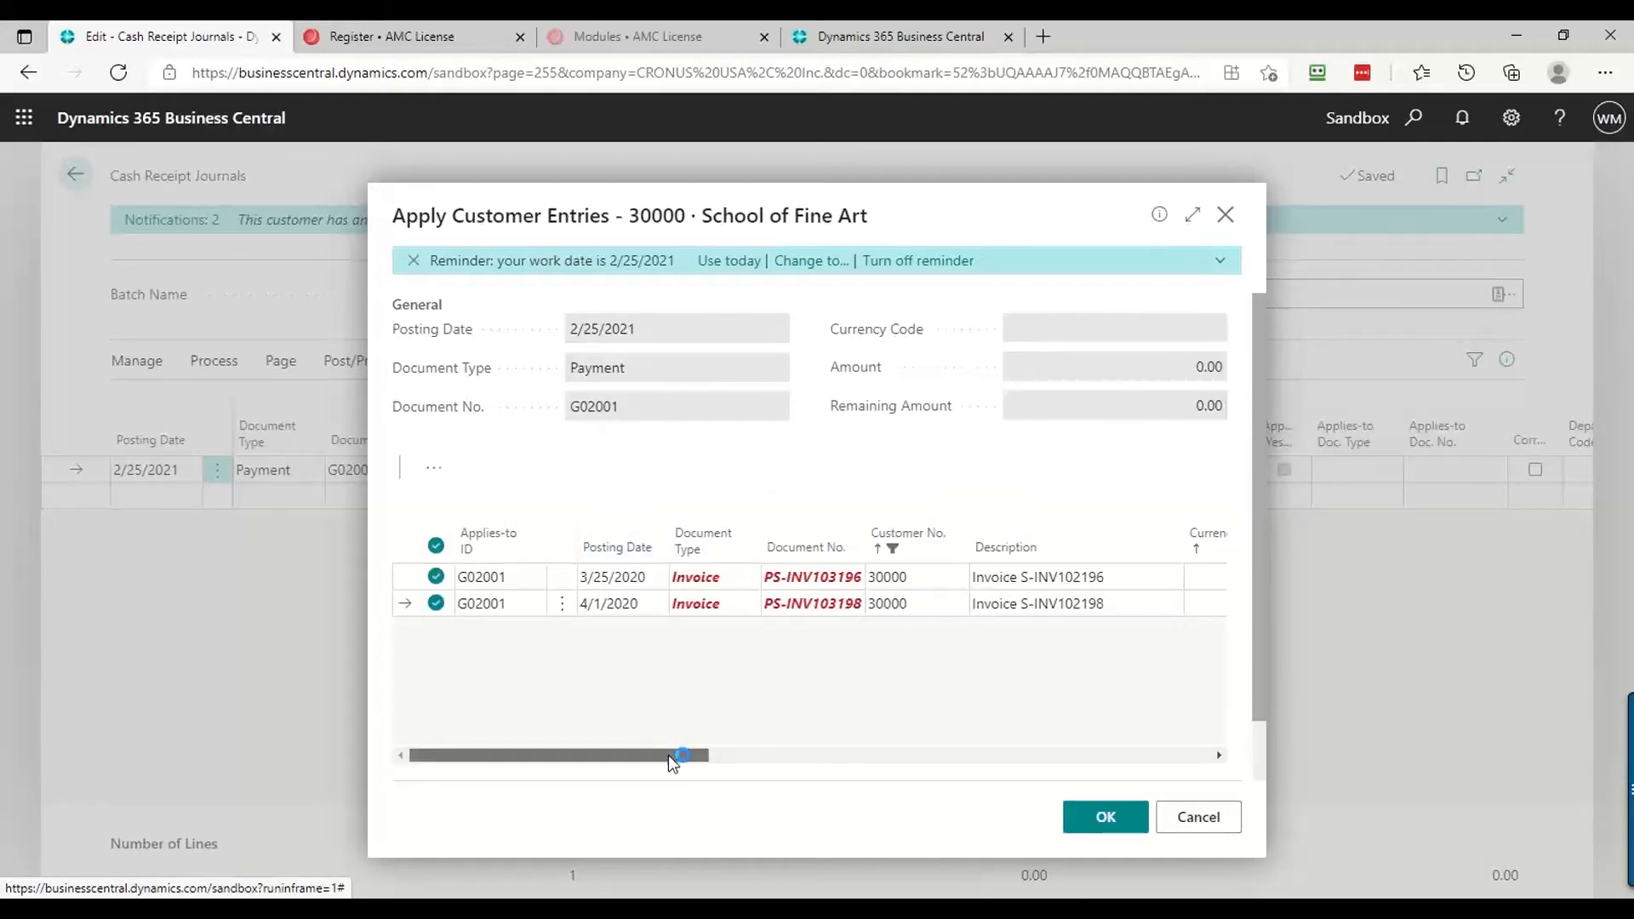
Set the Amount to Apply on invoice PS-INV103196 to 1,000.00
{"action": "left_click_drag", "start_coordinate": [667, 754], "coordinate": [904, 749]}
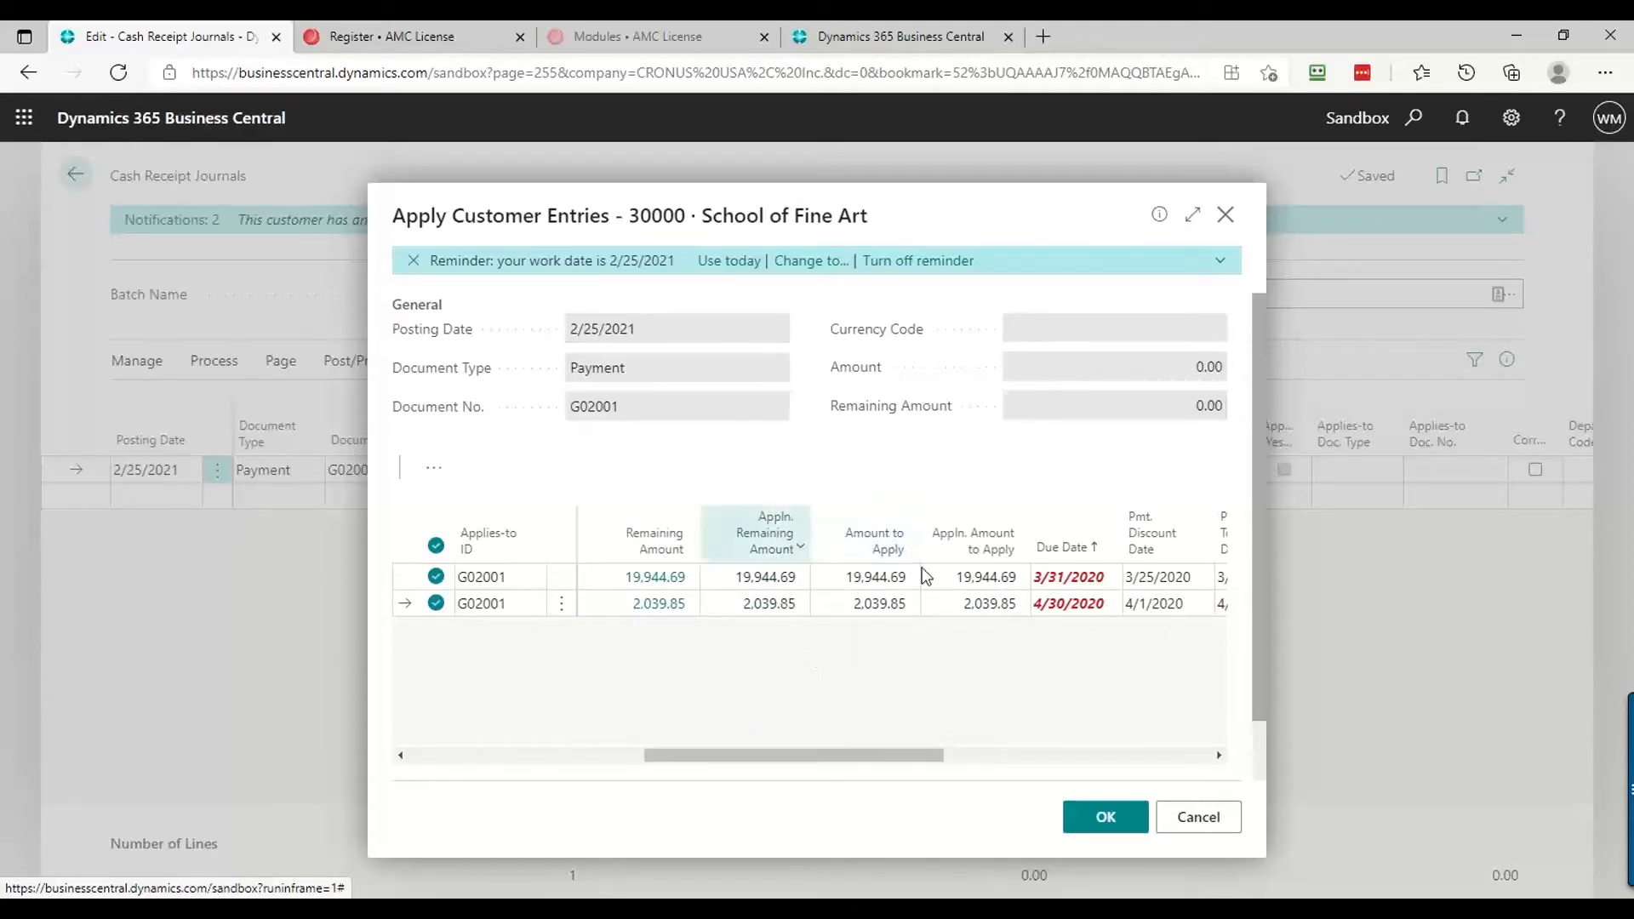
{"action": "left_click", "coordinate": [854, 582]}
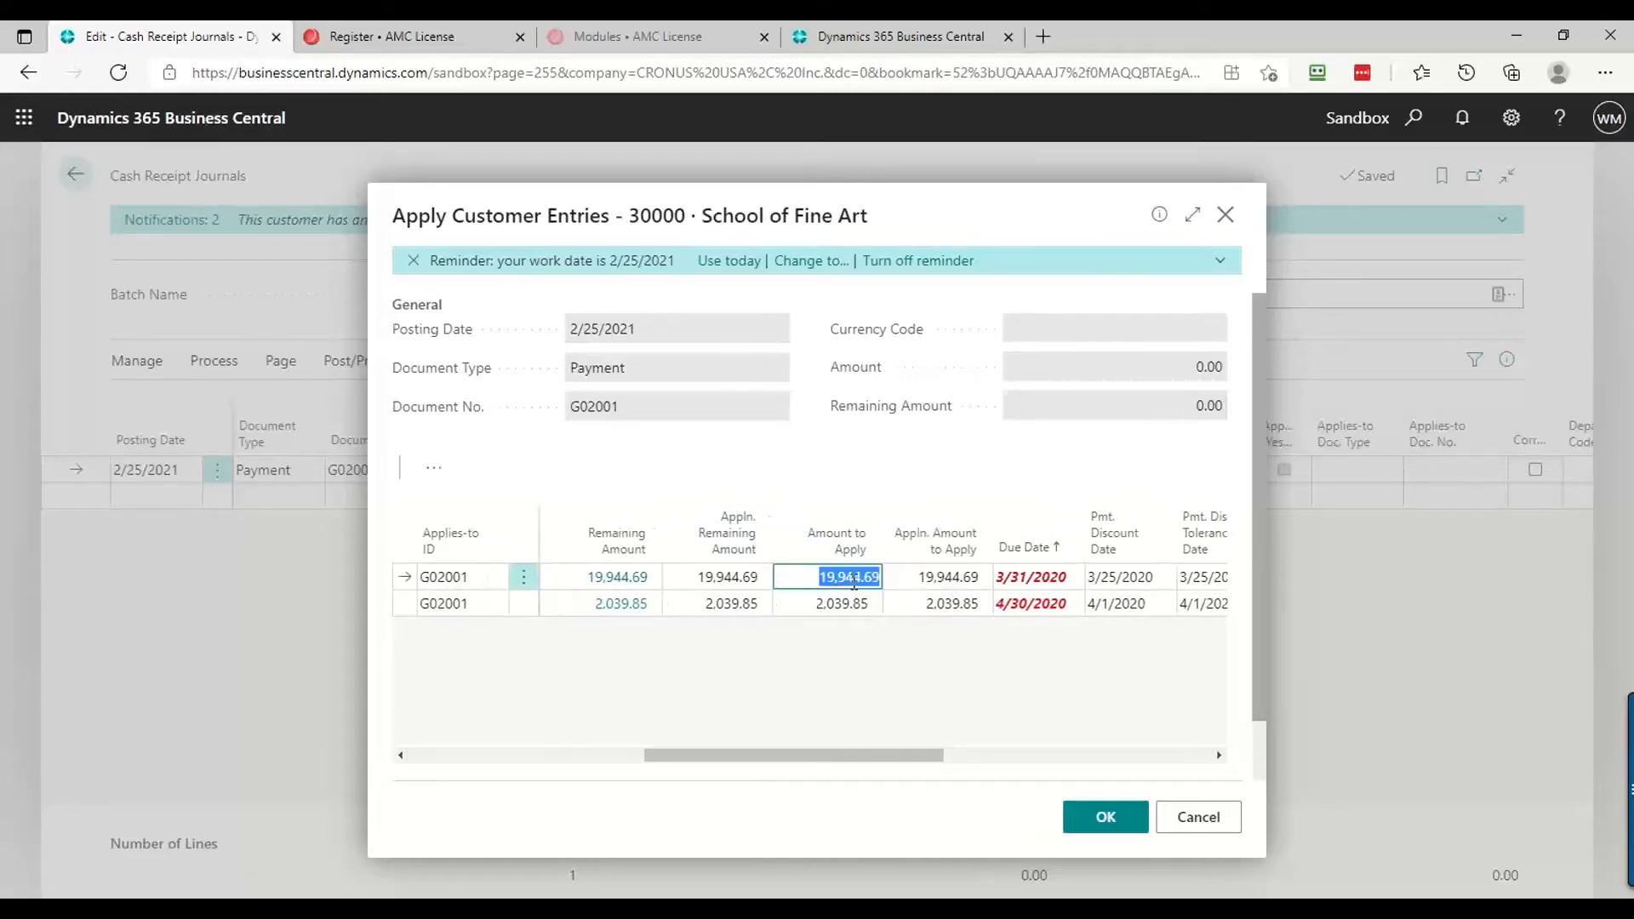
{"action": "type", "text": "100"}
{"action": "key", "text": "Tab"}
{"action": "left_click", "coordinate": [854, 582]}
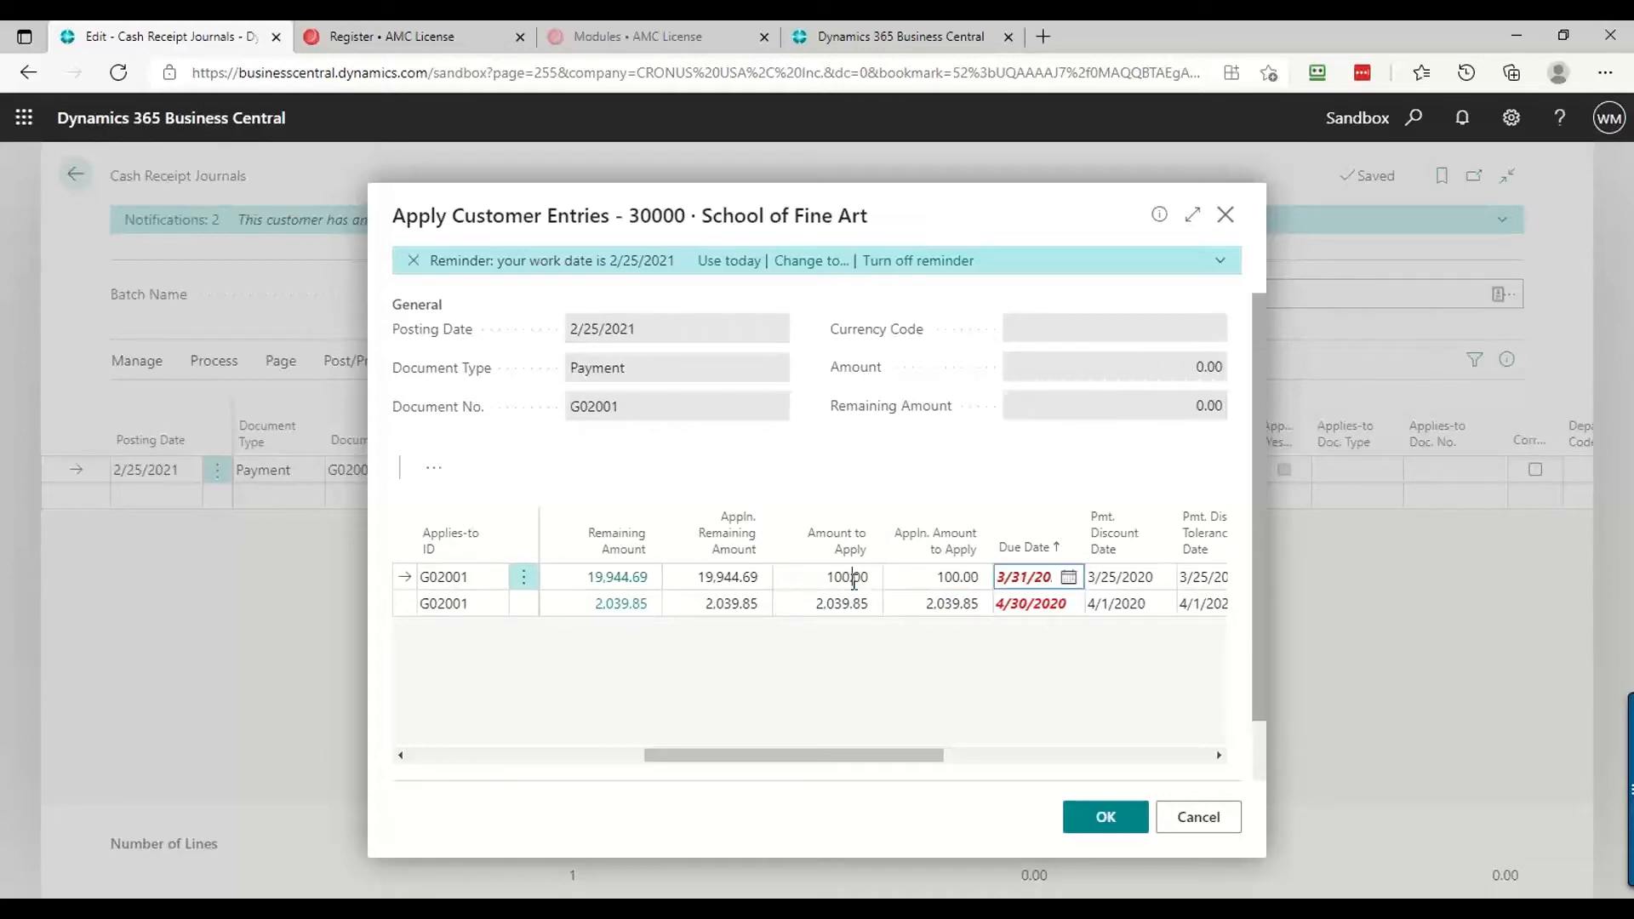
{"action": "type", "text": "1000"}
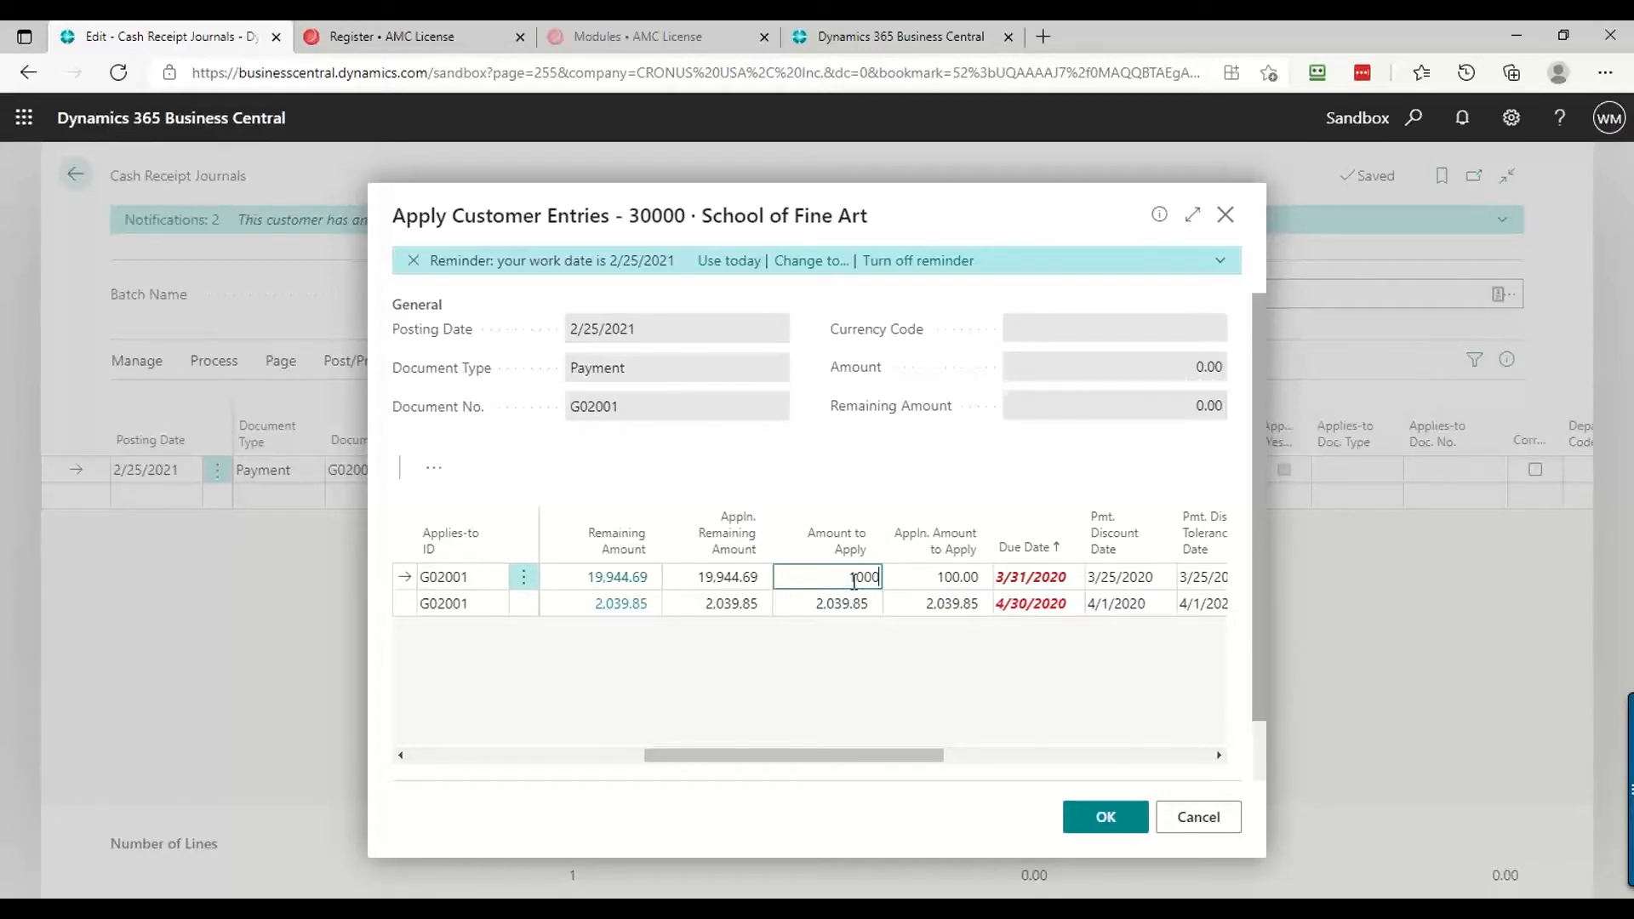
{"action": "key", "text": "Tab"}
Set the Amount to Apply on invoice PS-INV103198 to 1,000.00 and accept the applied entries for the payment line
{"action": "left_click", "coordinate": [828, 604]}
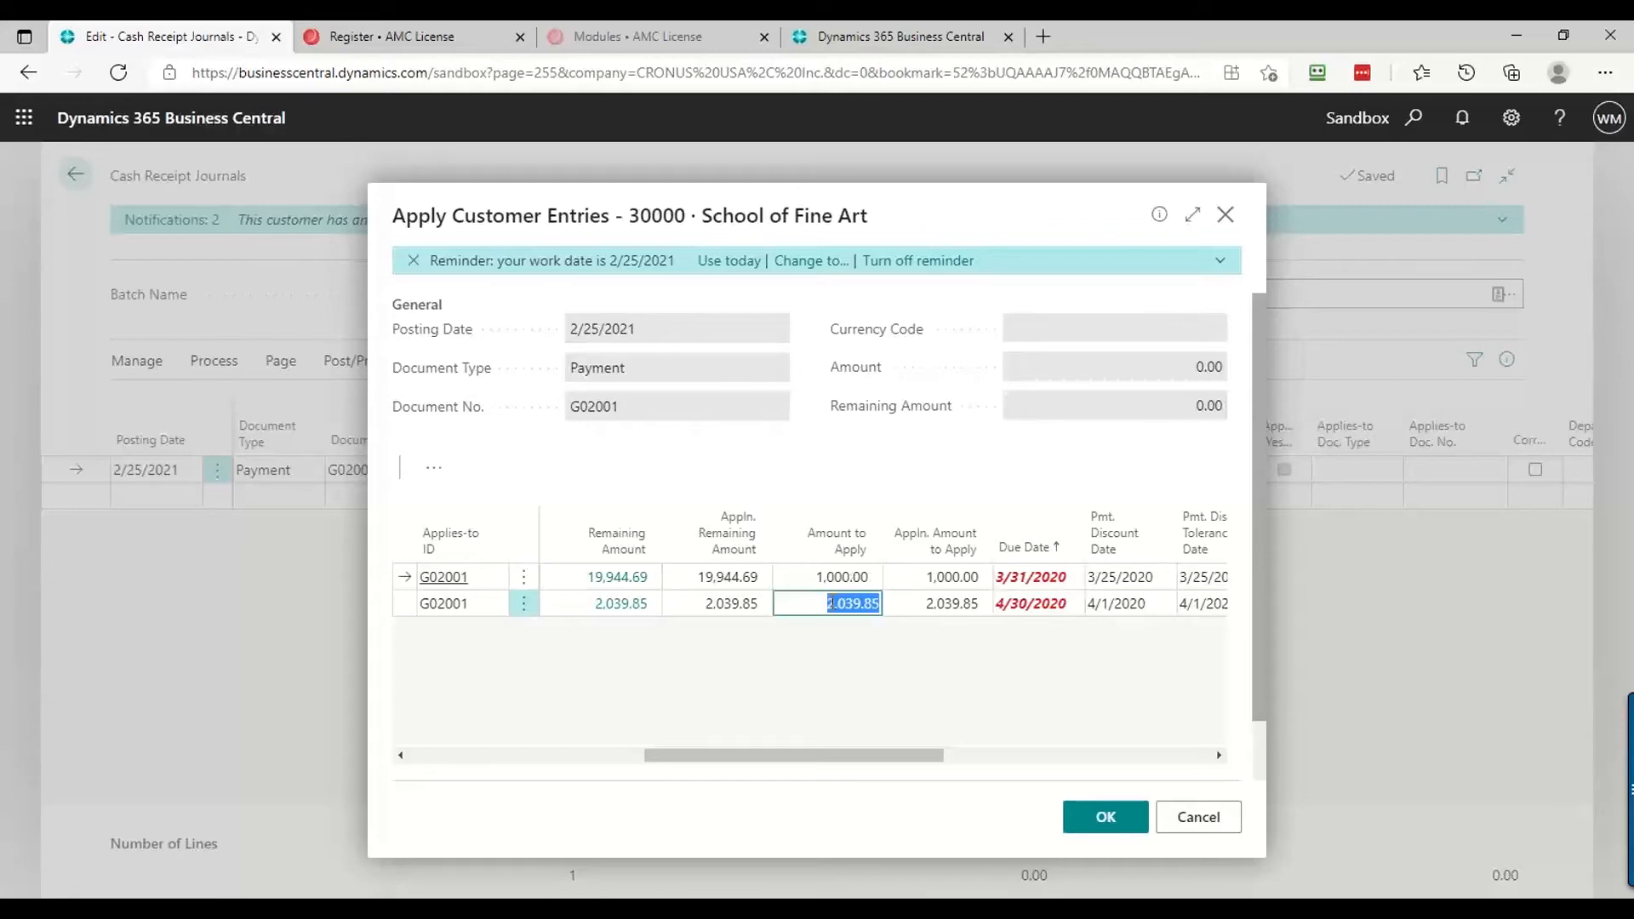
{"action": "type", "text": "1000"}
{"action": "key", "text": "Tab"}
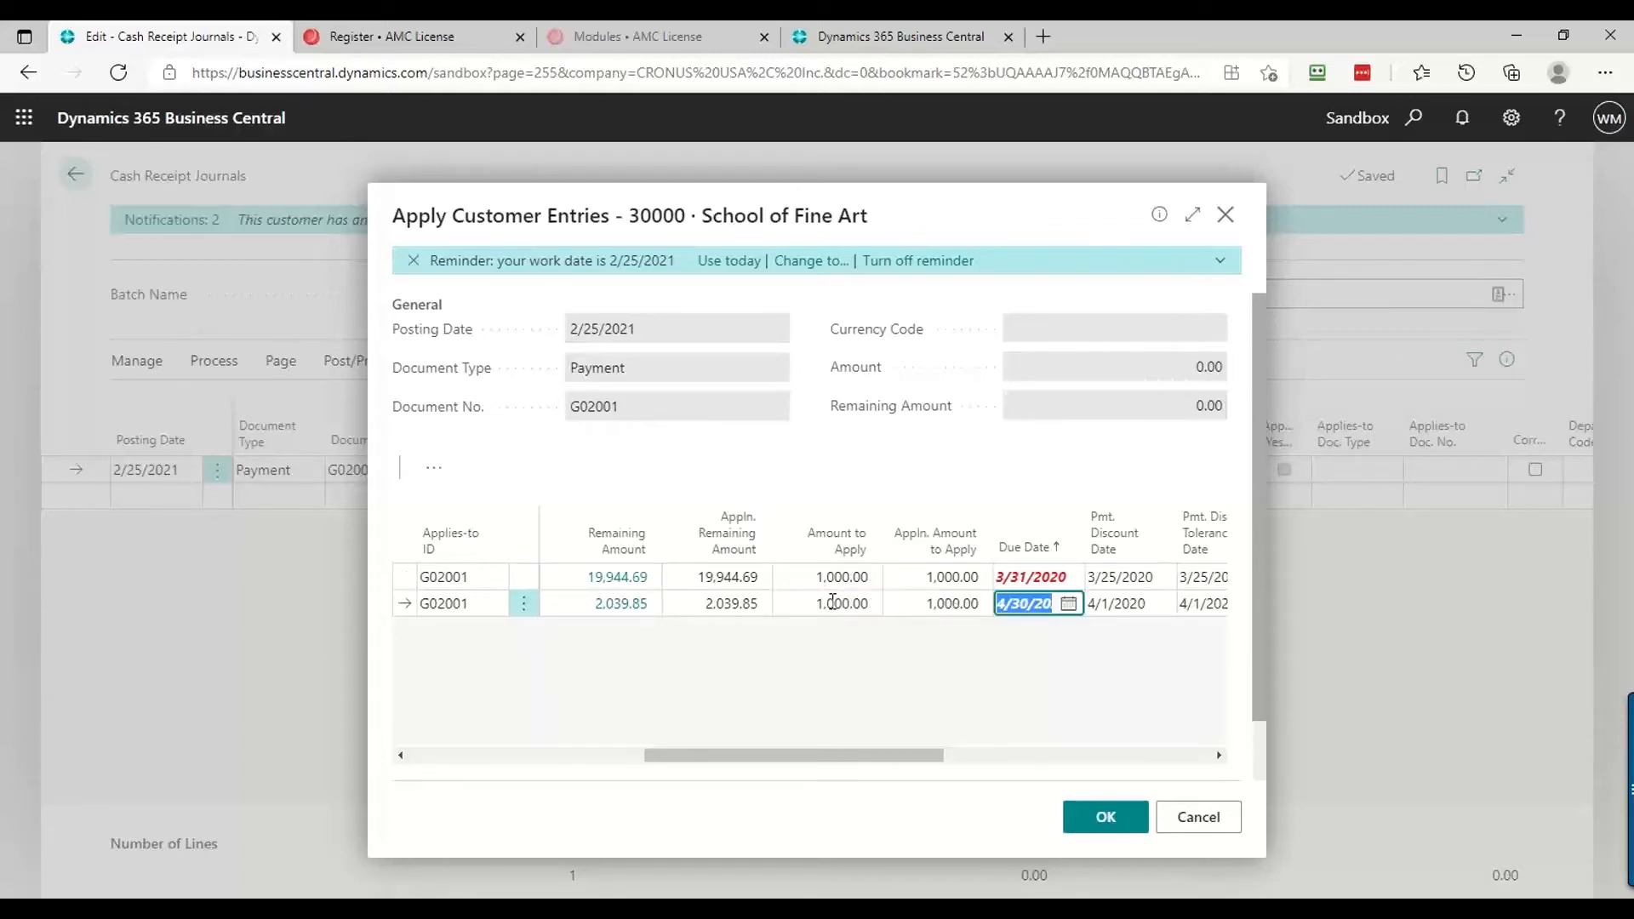
{"action": "left_click", "coordinate": [1106, 818]}
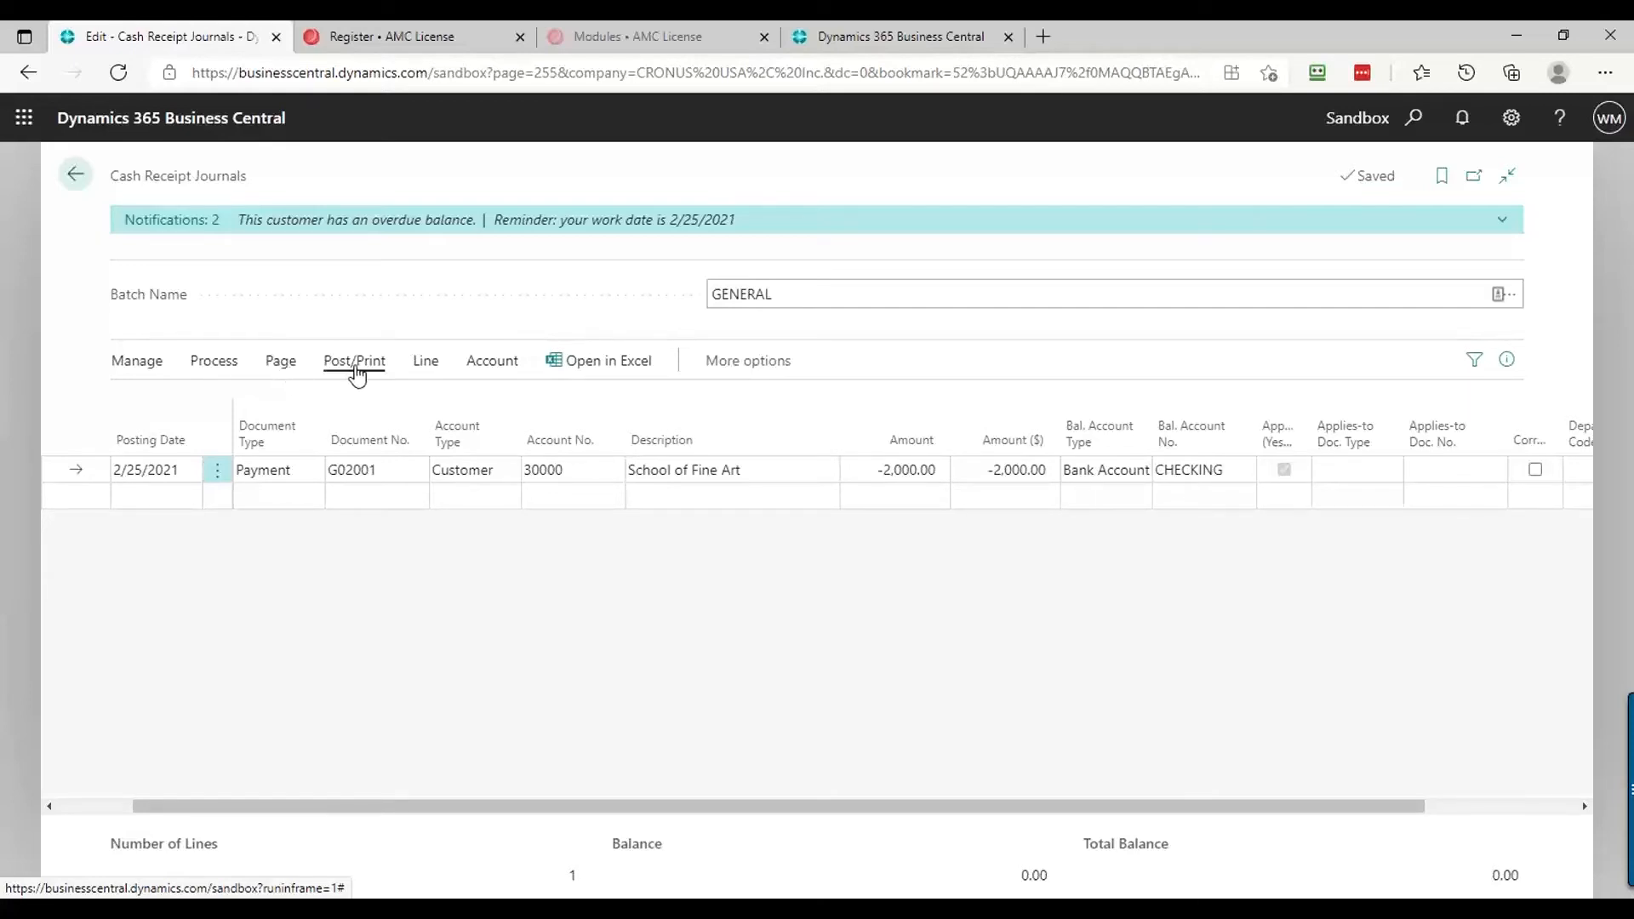
Post the School of Fine Art payment line and close the cash receipt journal
{"action": "left_click", "coordinate": [357, 375]}
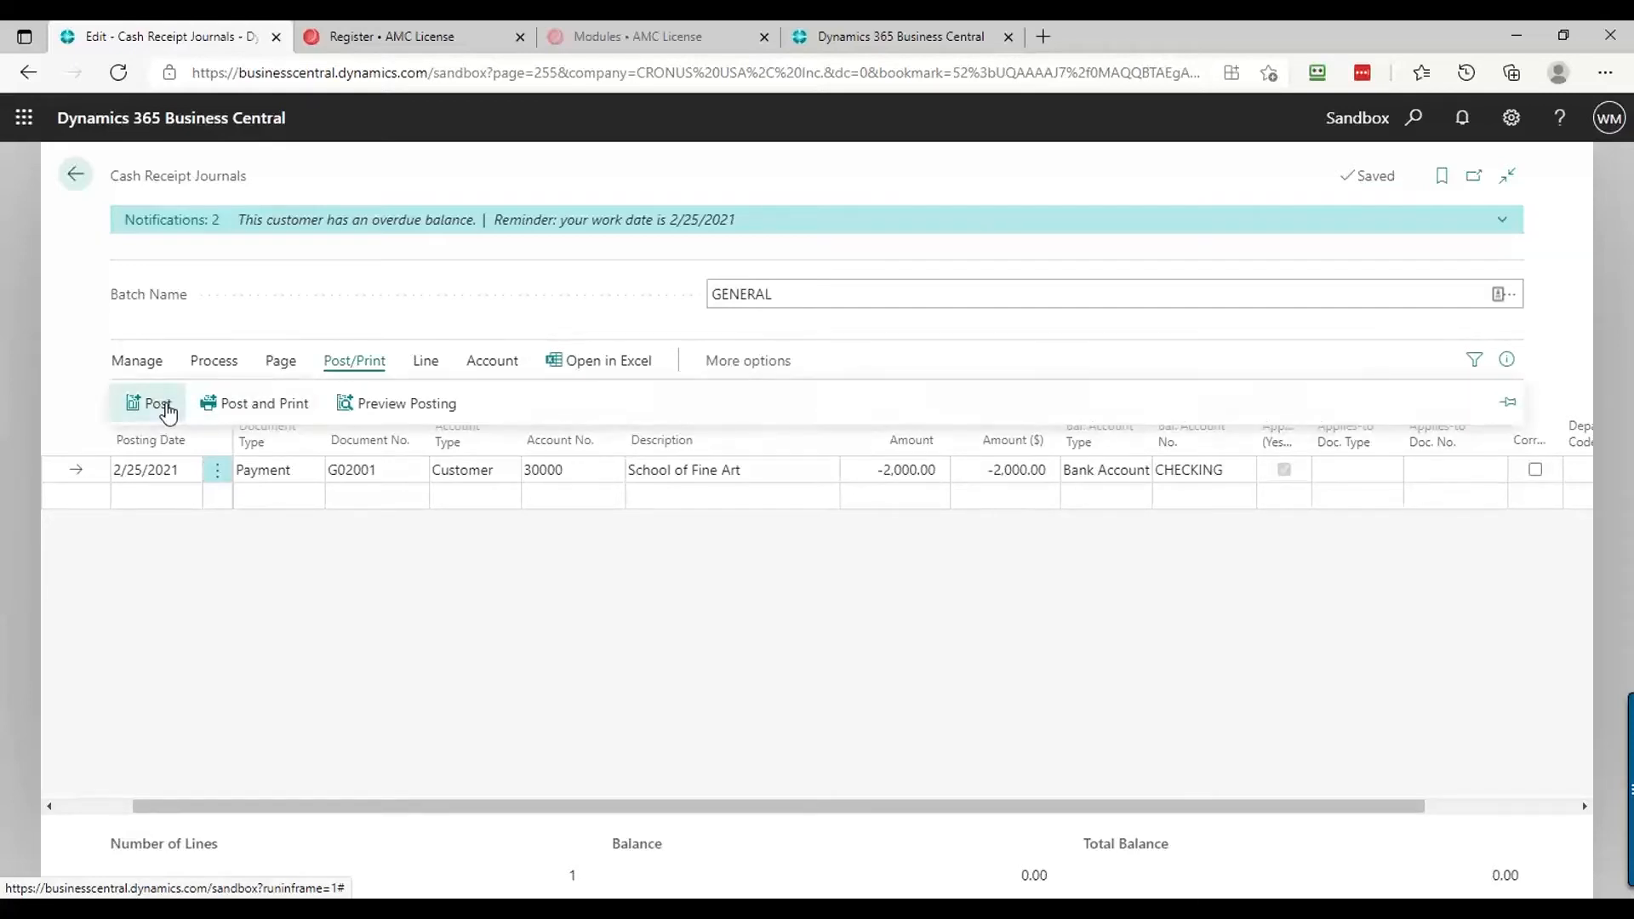
{"action": "left_click", "coordinate": [162, 406]}
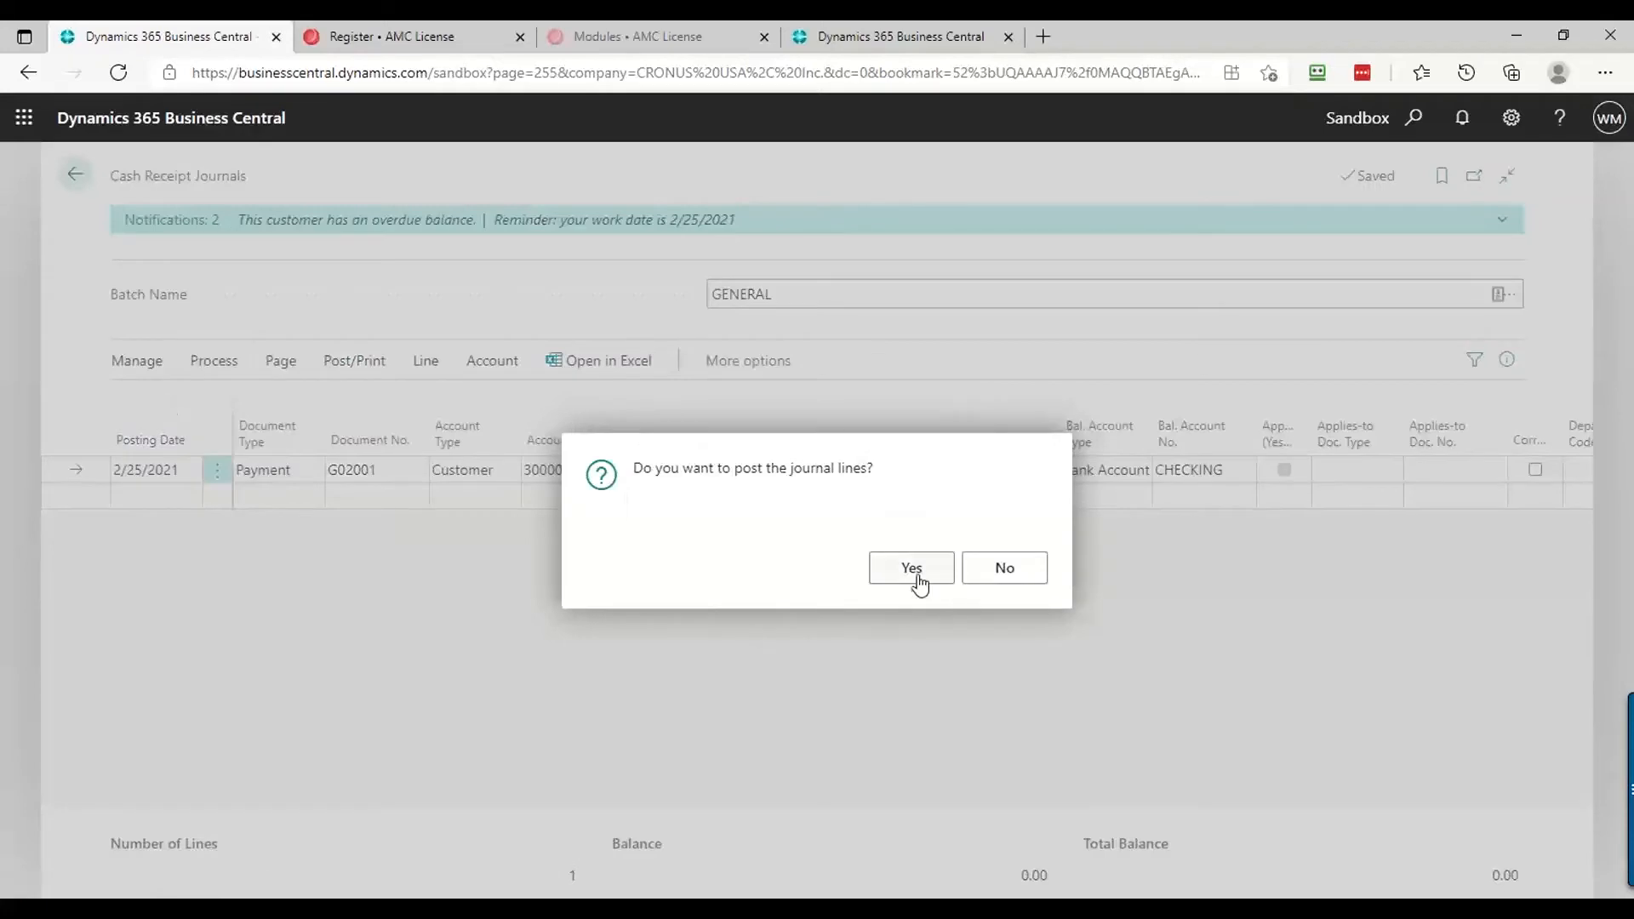
{"action": "left_click", "coordinate": [913, 568]}
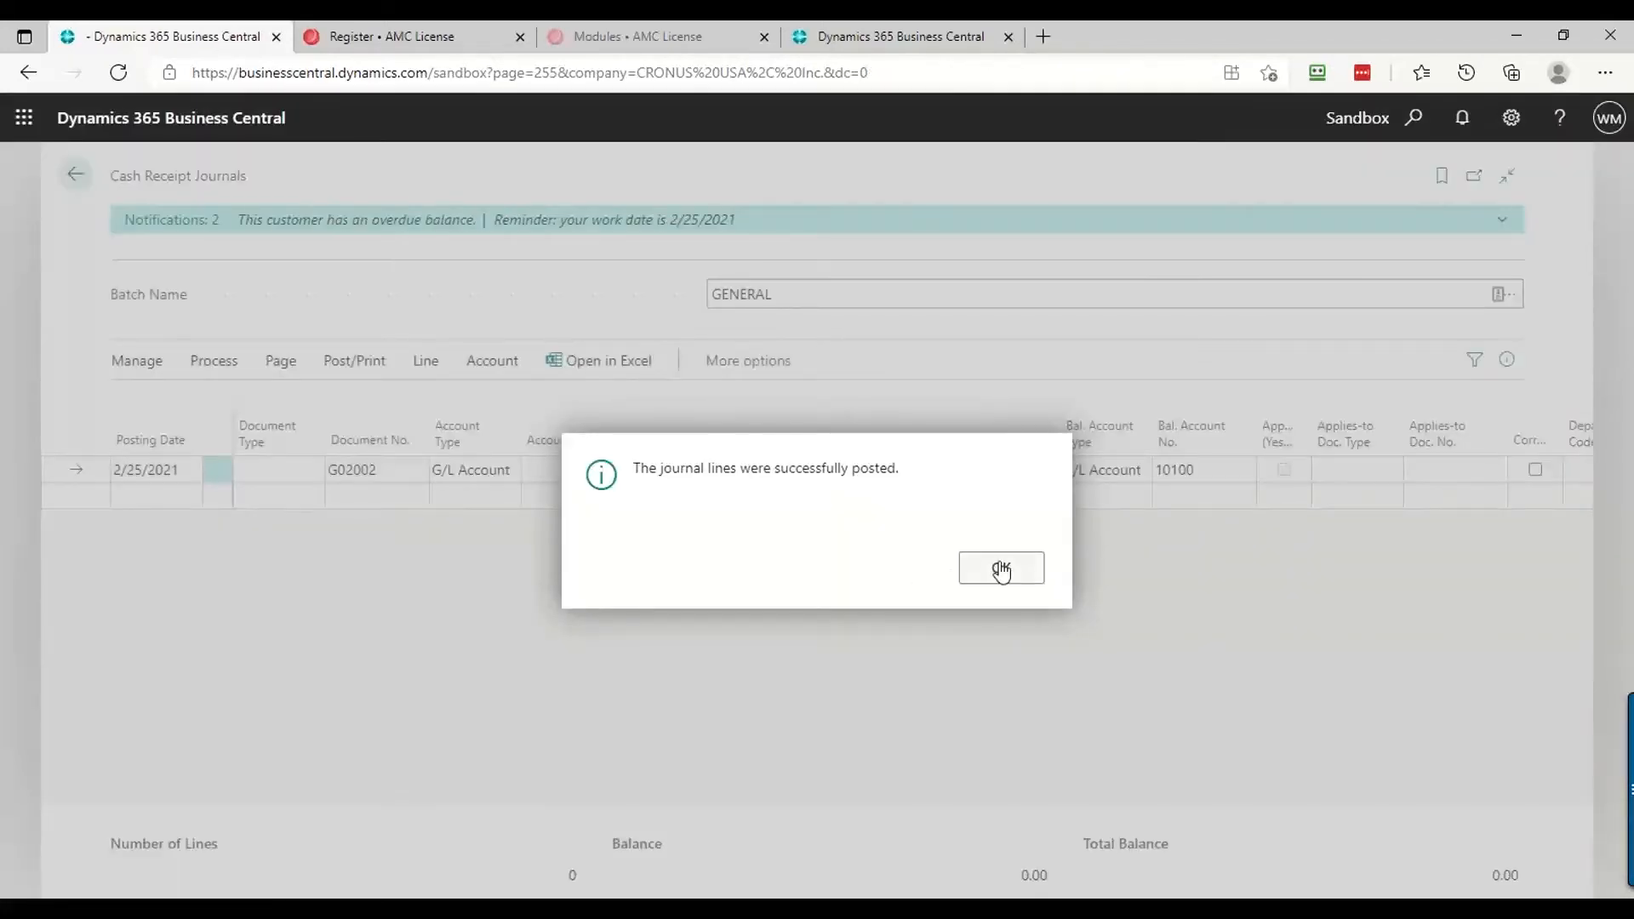
{"action": "left_click", "coordinate": [1001, 570]}
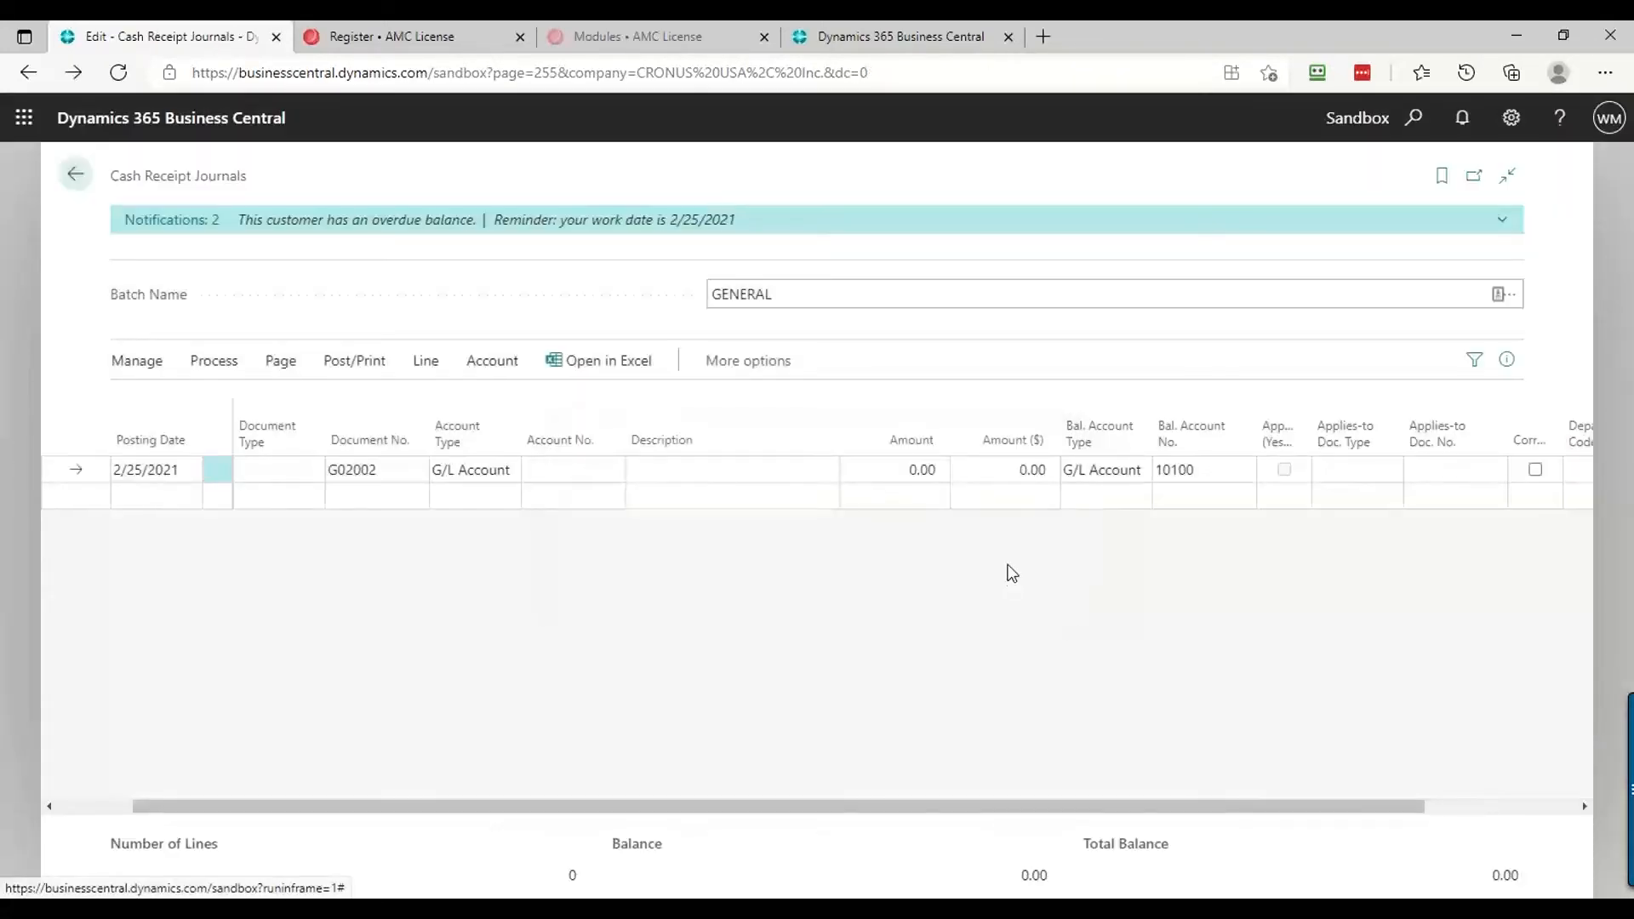
{"action": "key", "text": "Escape"}
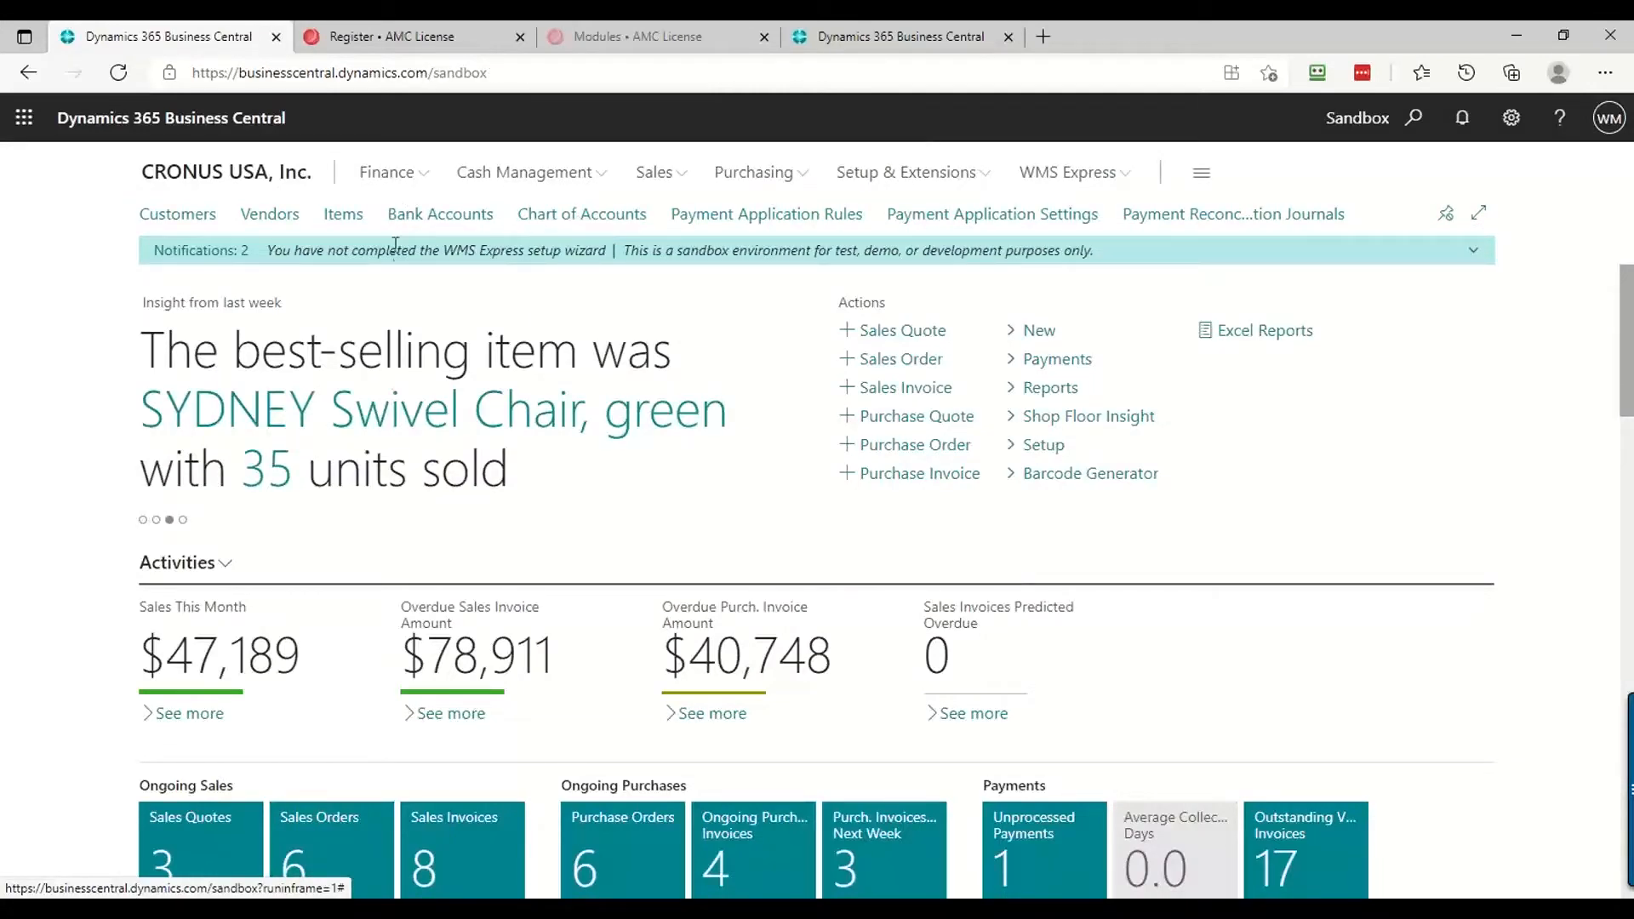
Open the customer ledger entries of School of Fine Art from the customer list
{"action": "left_click", "coordinate": [179, 217]}
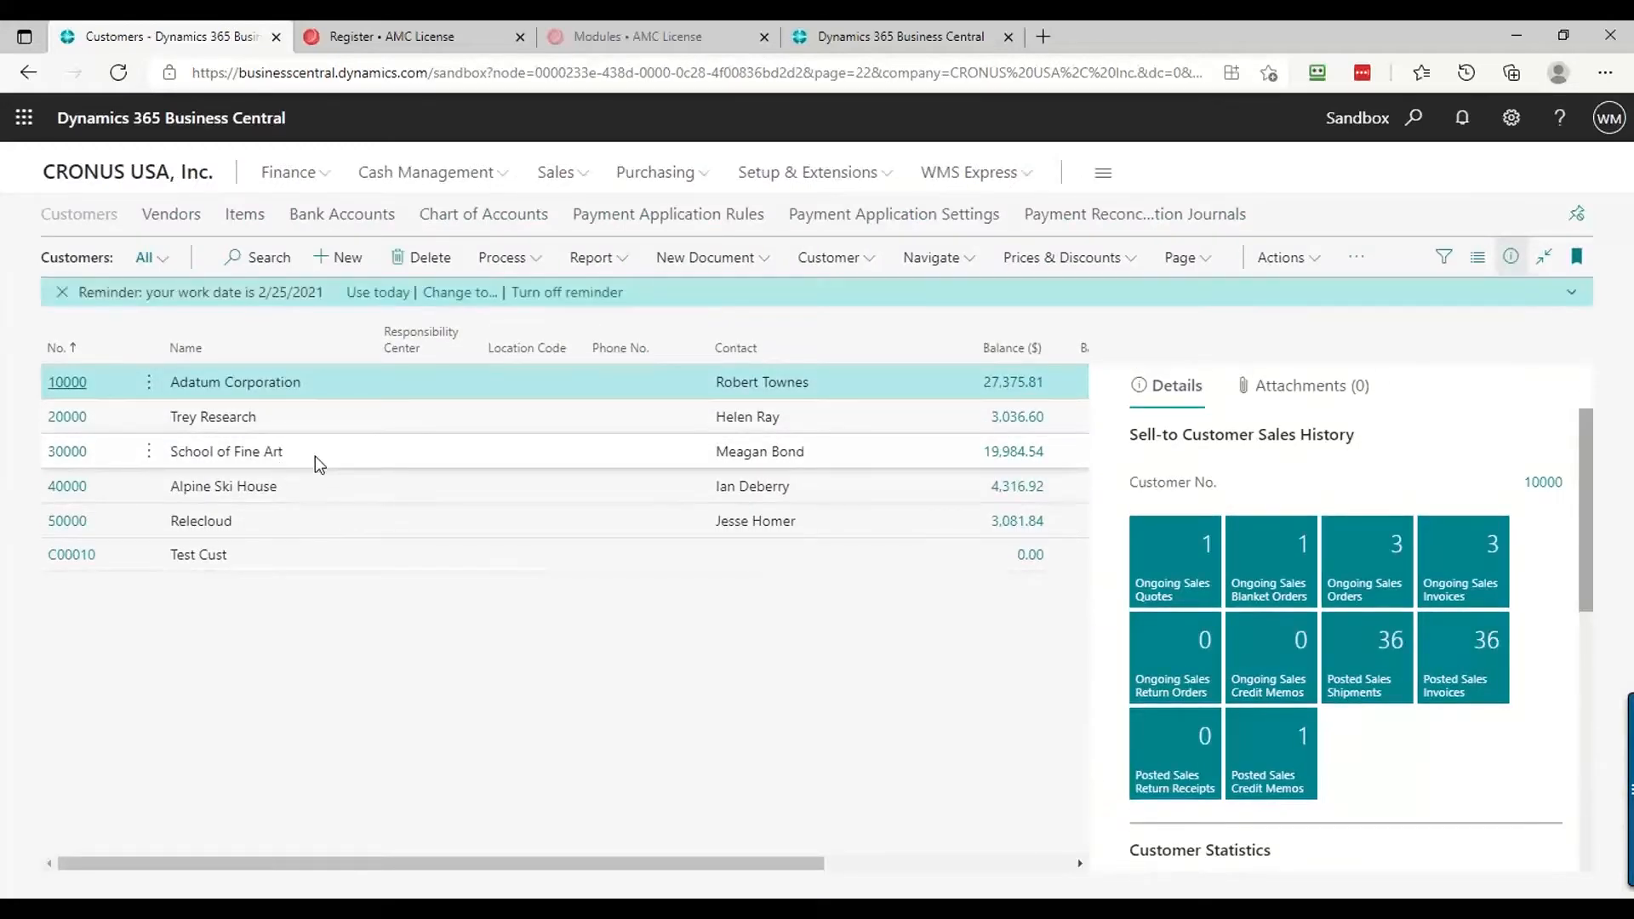
{"action": "left_click", "coordinate": [318, 459]}
{"action": "left_click", "coordinate": [860, 262]}
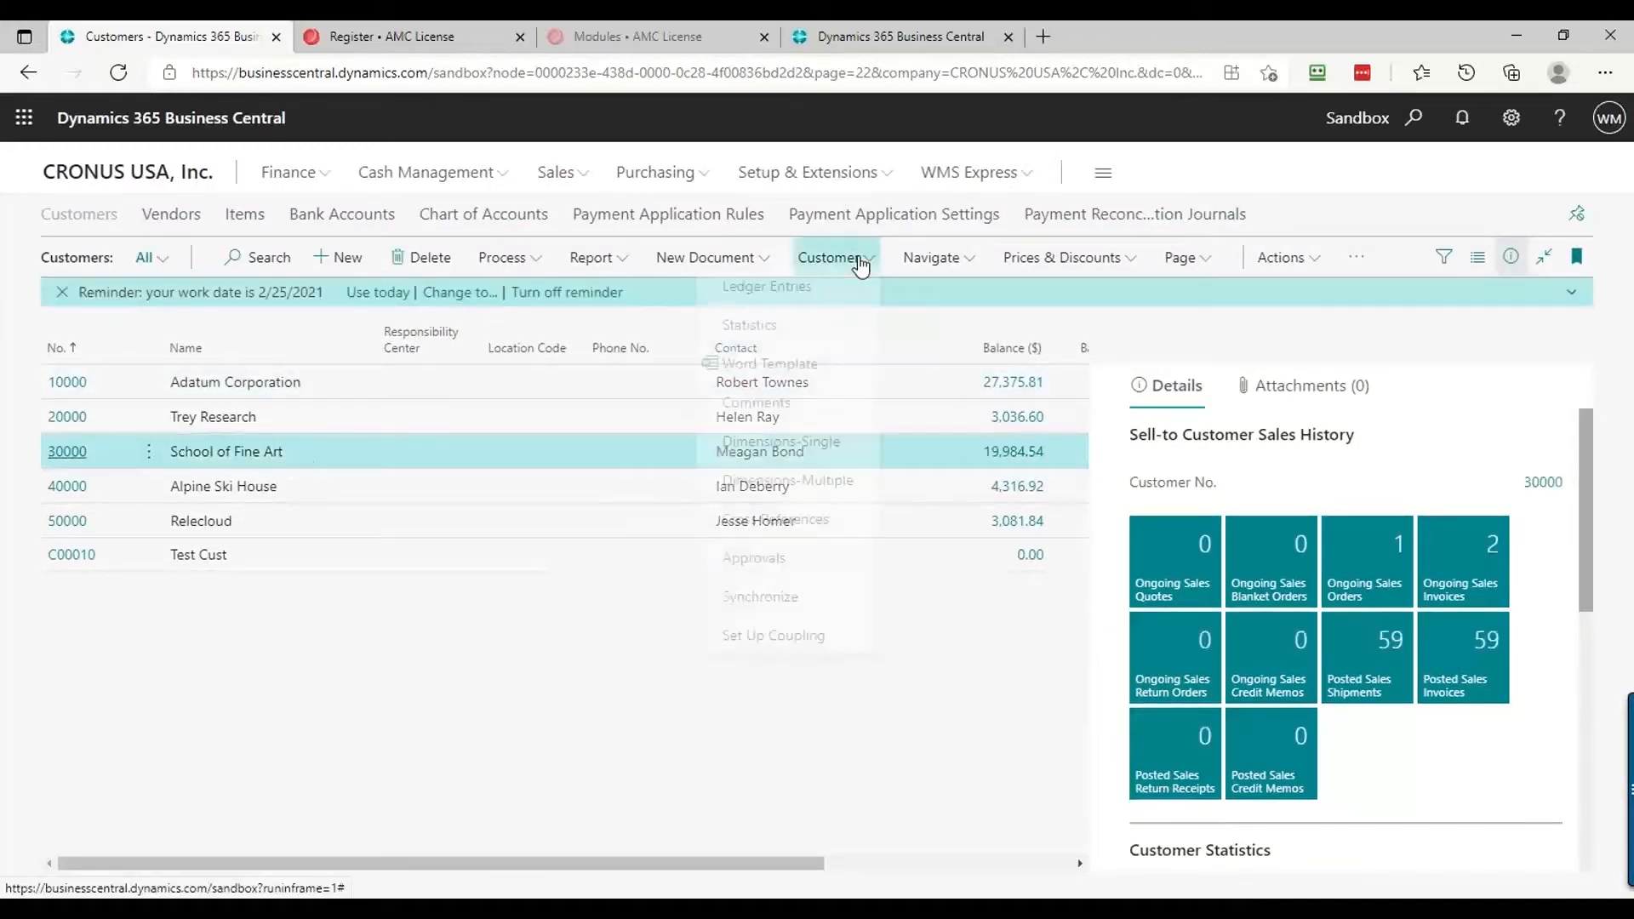
{"action": "left_click", "coordinate": [808, 299]}
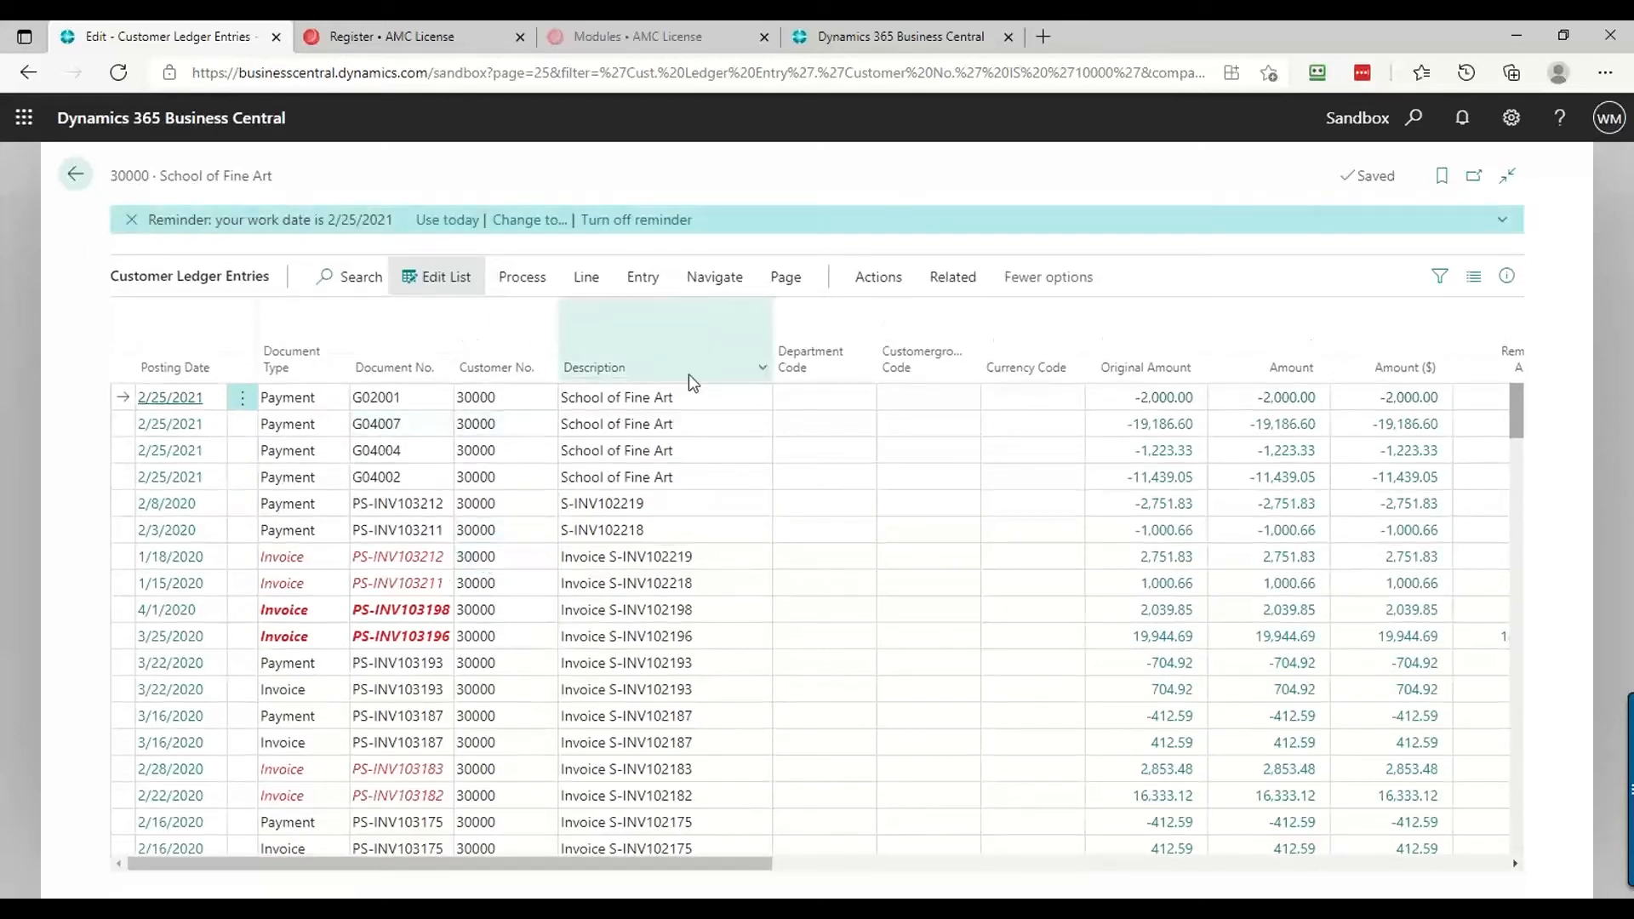
Examine which invoices the posted payment G02001 is applied to, and return to the home page
{"action": "left_click", "coordinate": [691, 403]}
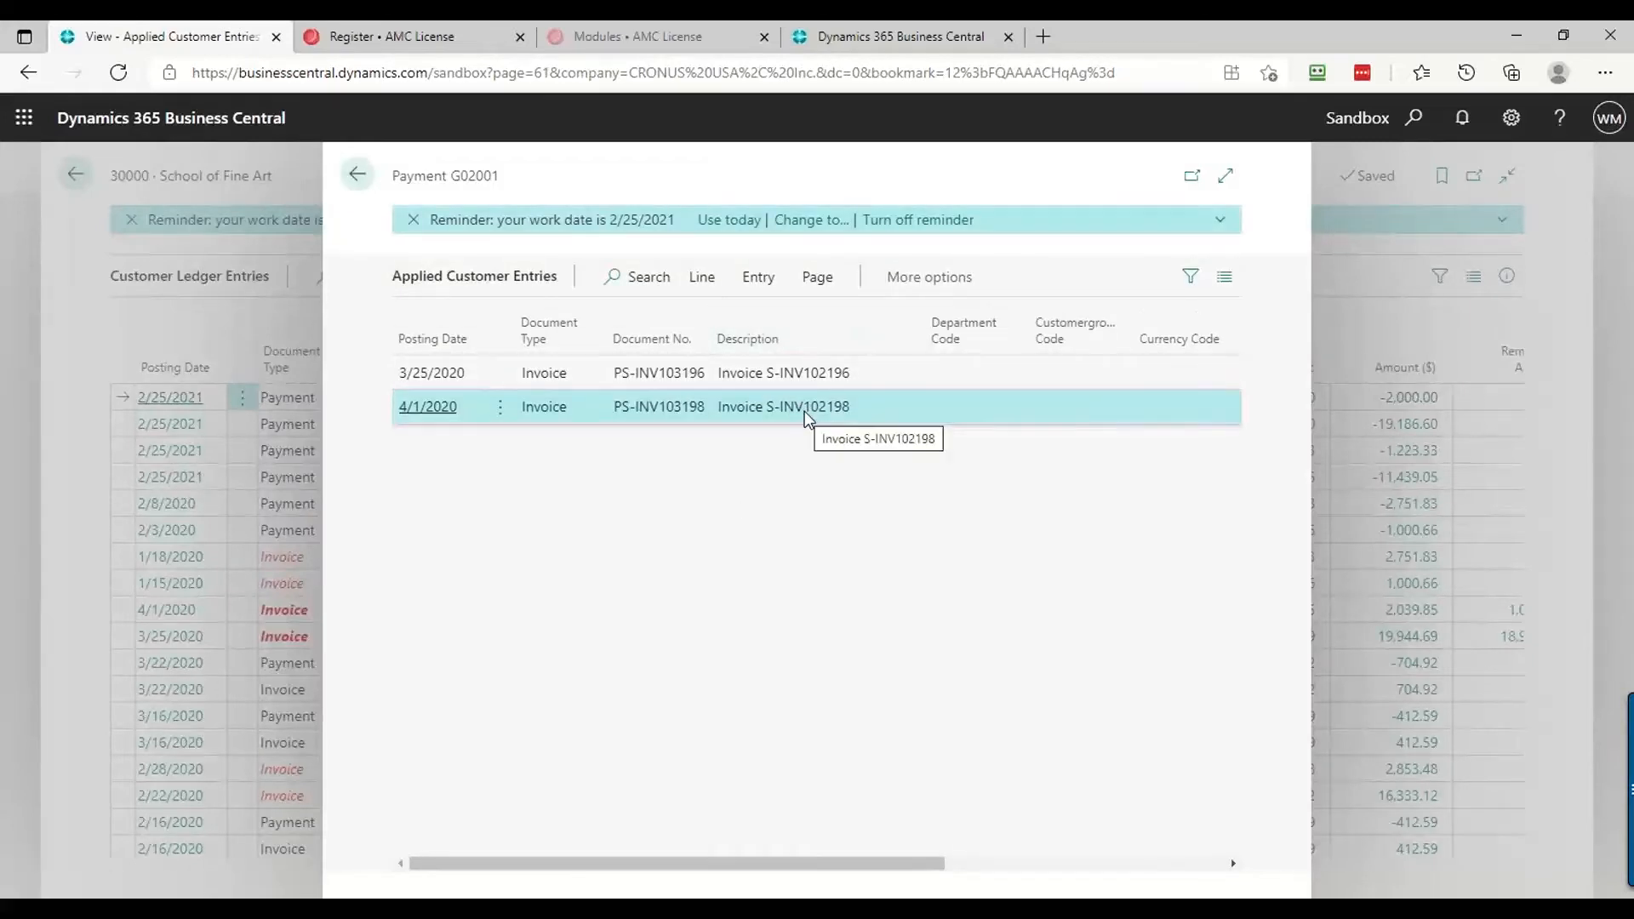
{"action": "left_click", "coordinate": [356, 175]}
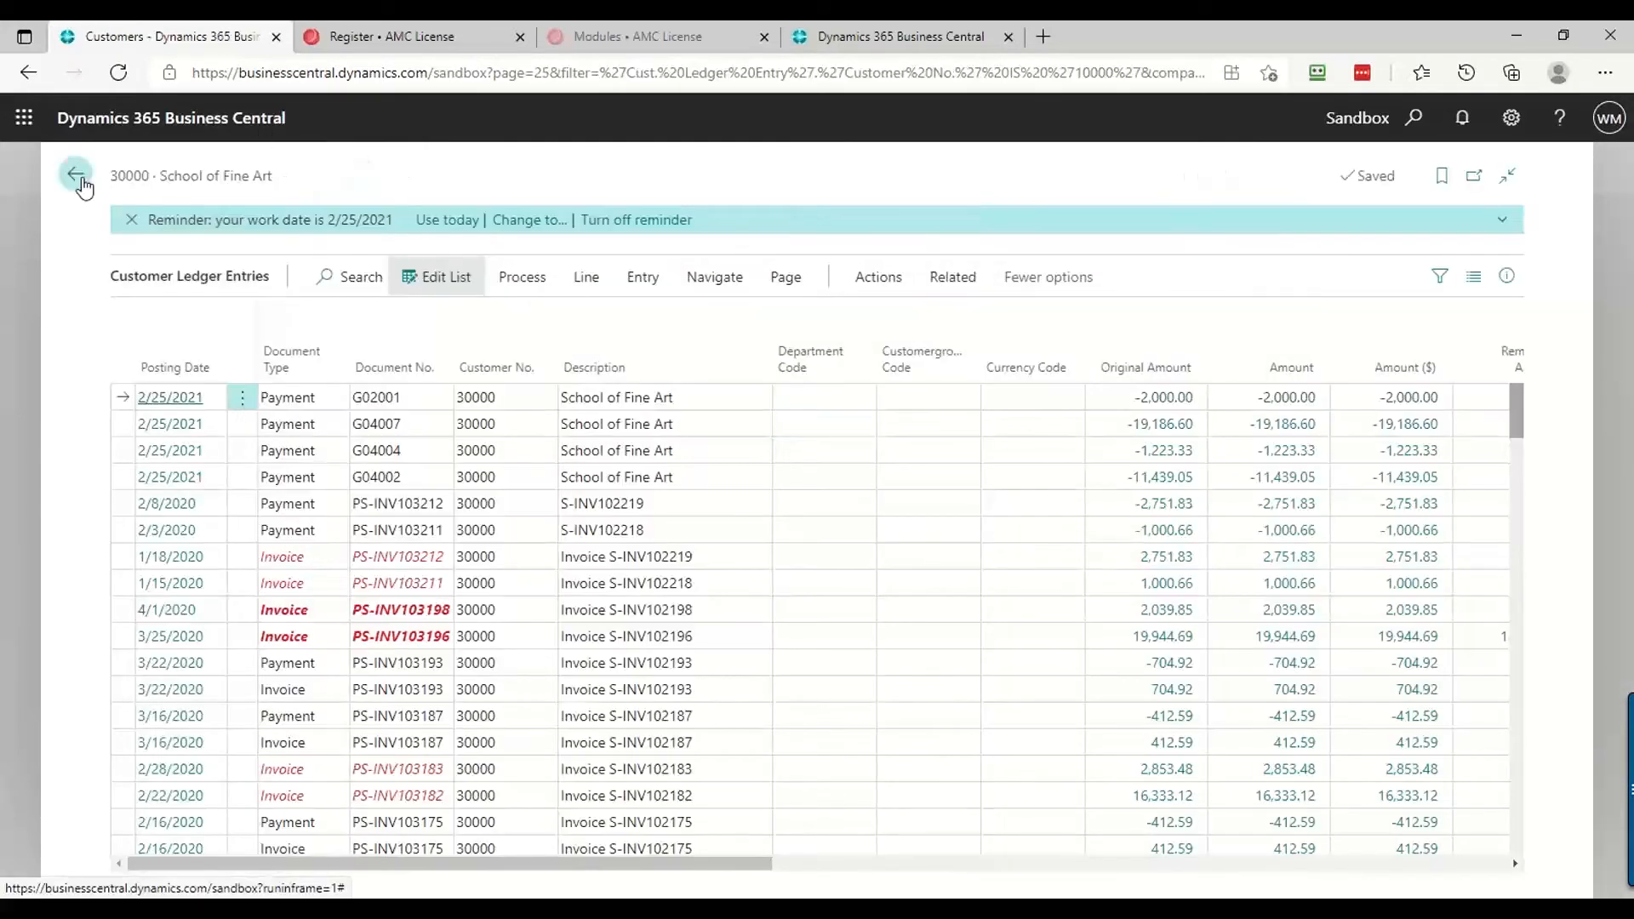
{"action": "left_click", "coordinate": [80, 179]}
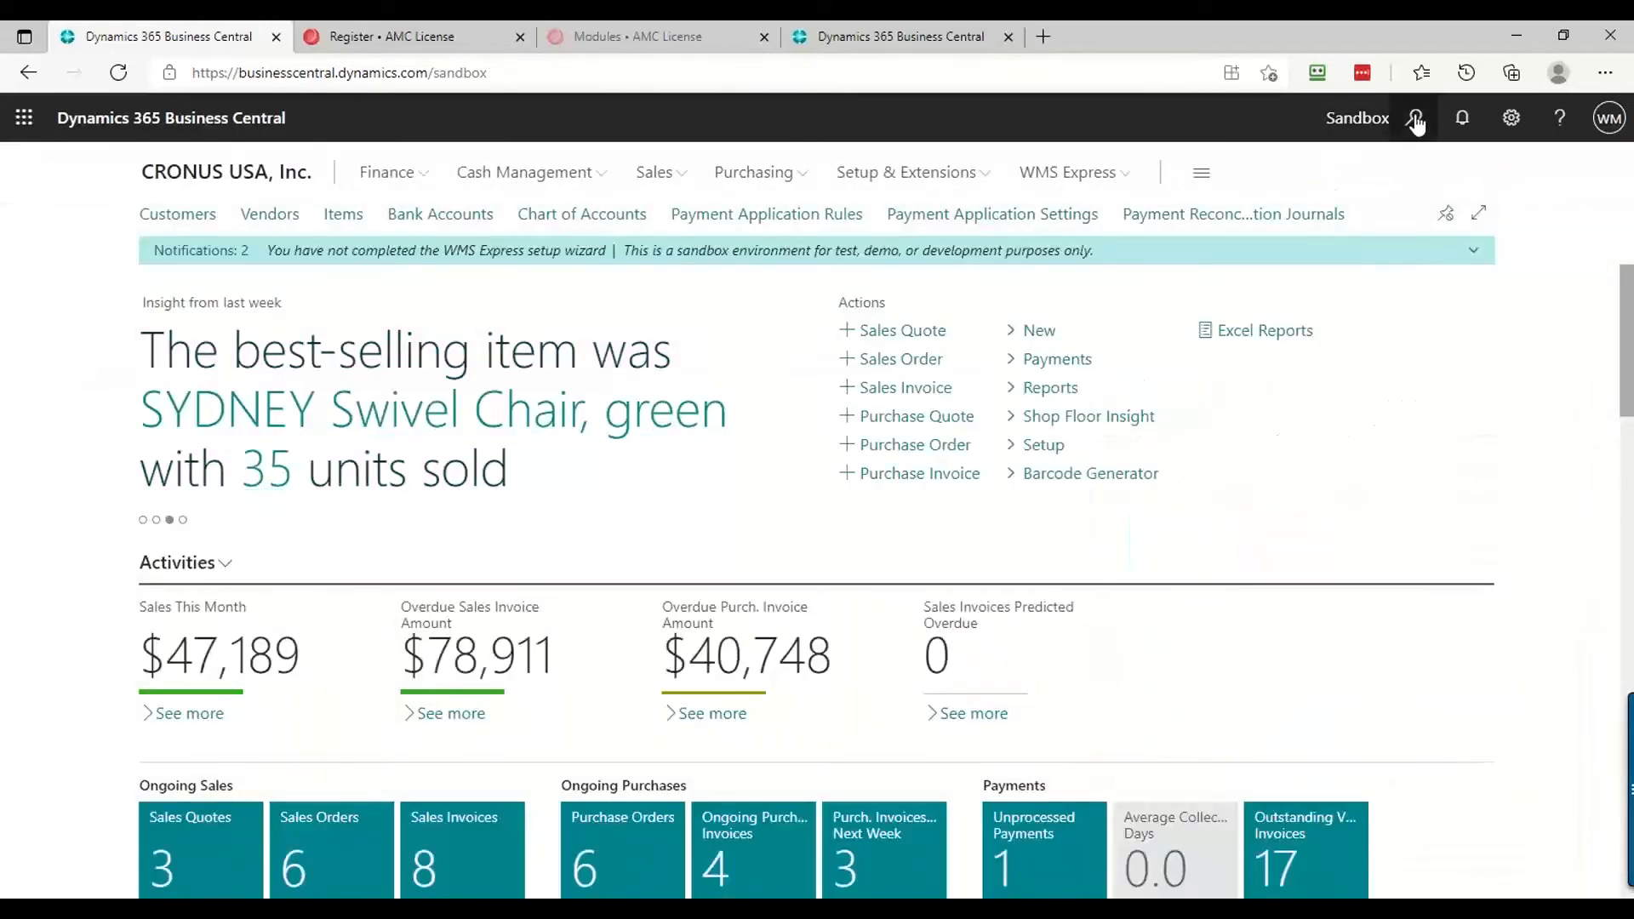
Find the Deposits page and create a new deposit using the DEFAULT general journal batch
{"action": "left_click", "coordinate": [1414, 122]}
{"action": "type", "text": "deposit"}
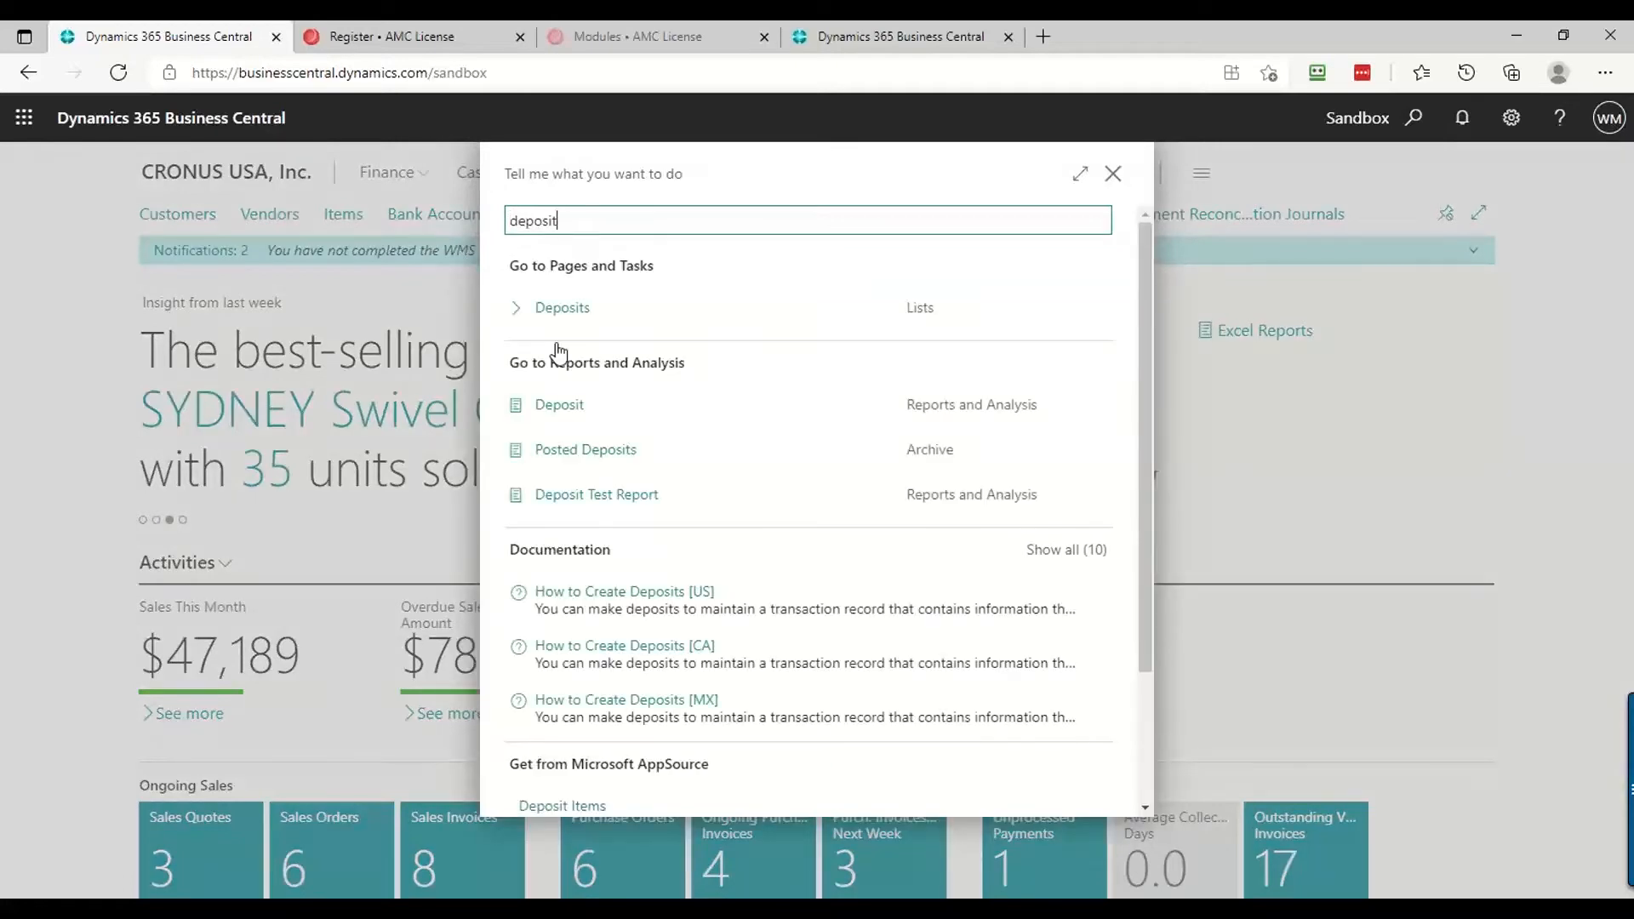
{"action": "left_click", "coordinate": [560, 310]}
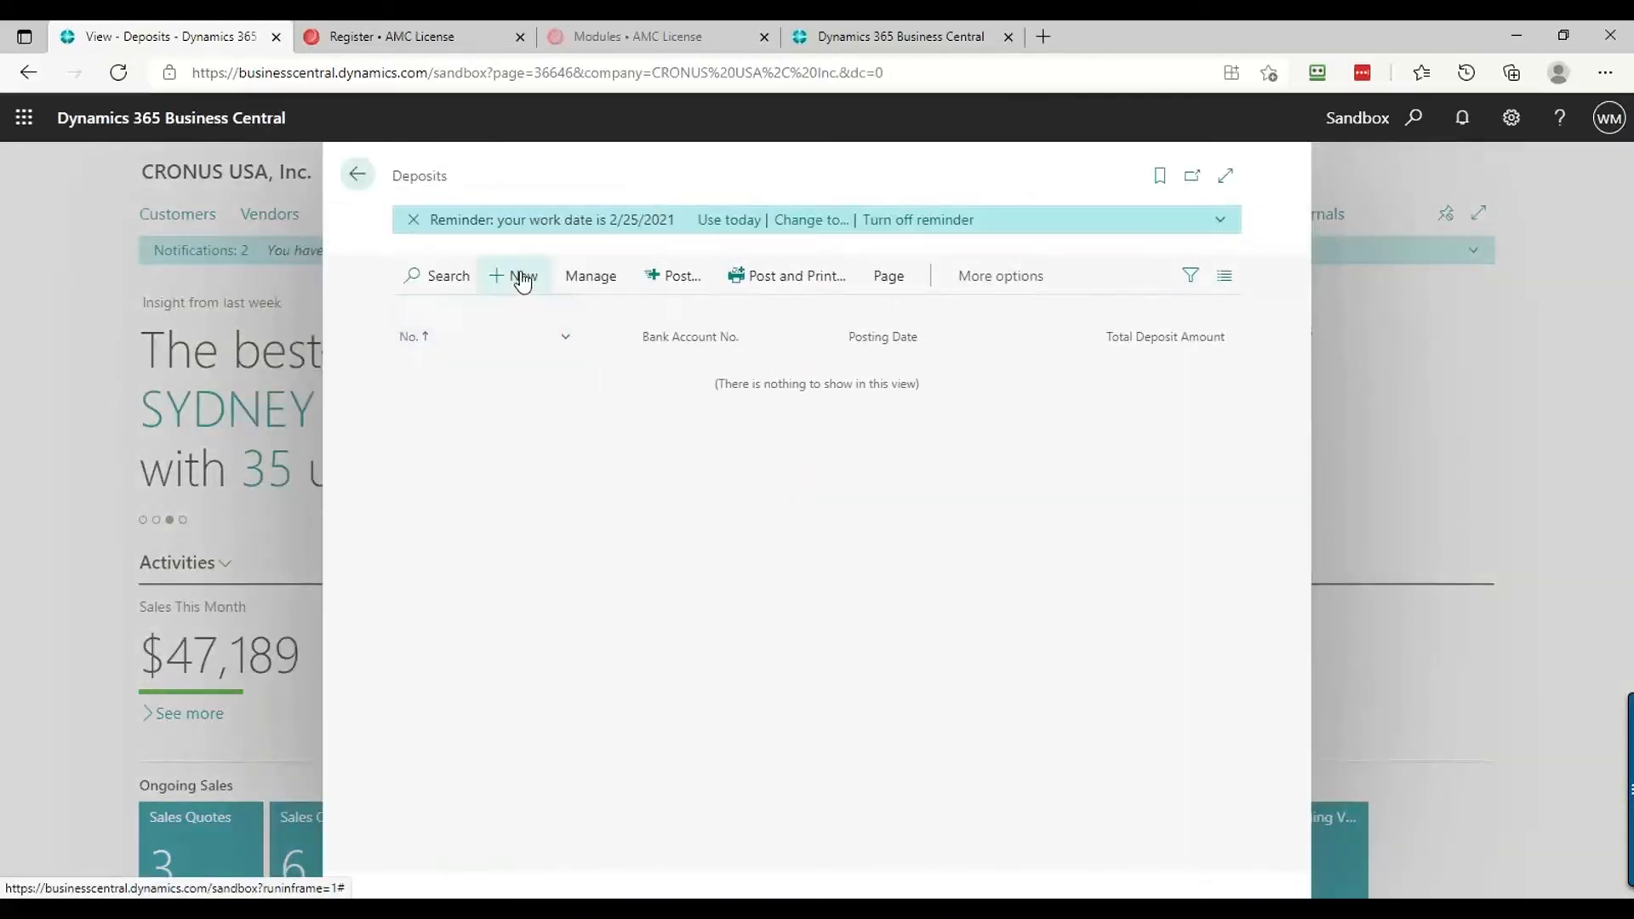
{"action": "left_click", "coordinate": [522, 277]}
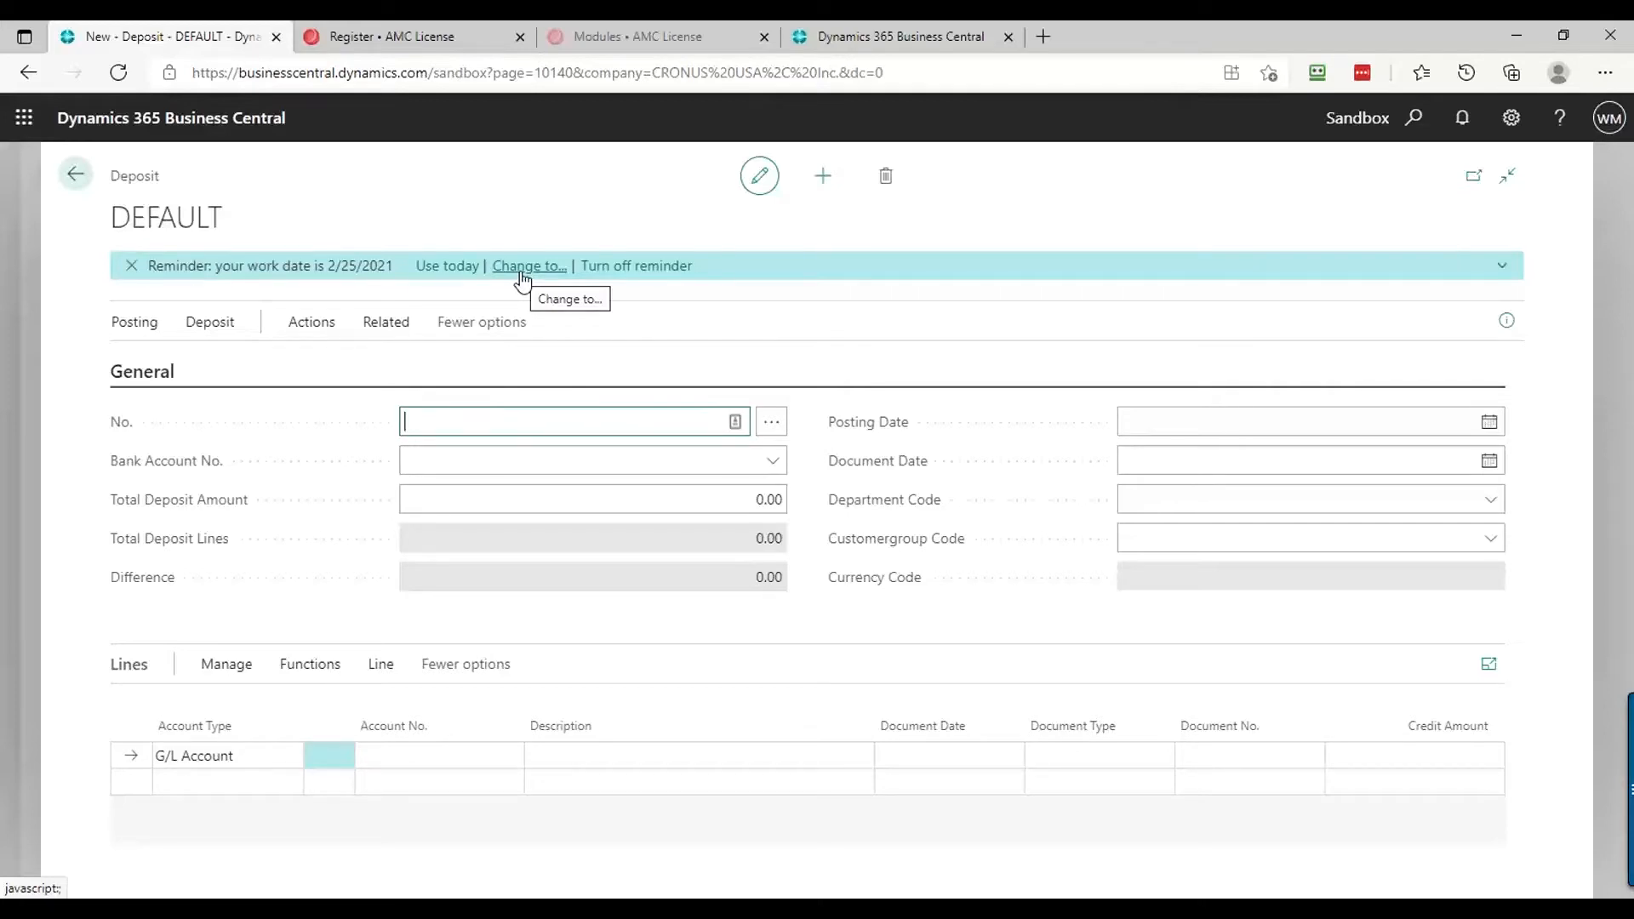
{"action": "key", "text": "Tab"}
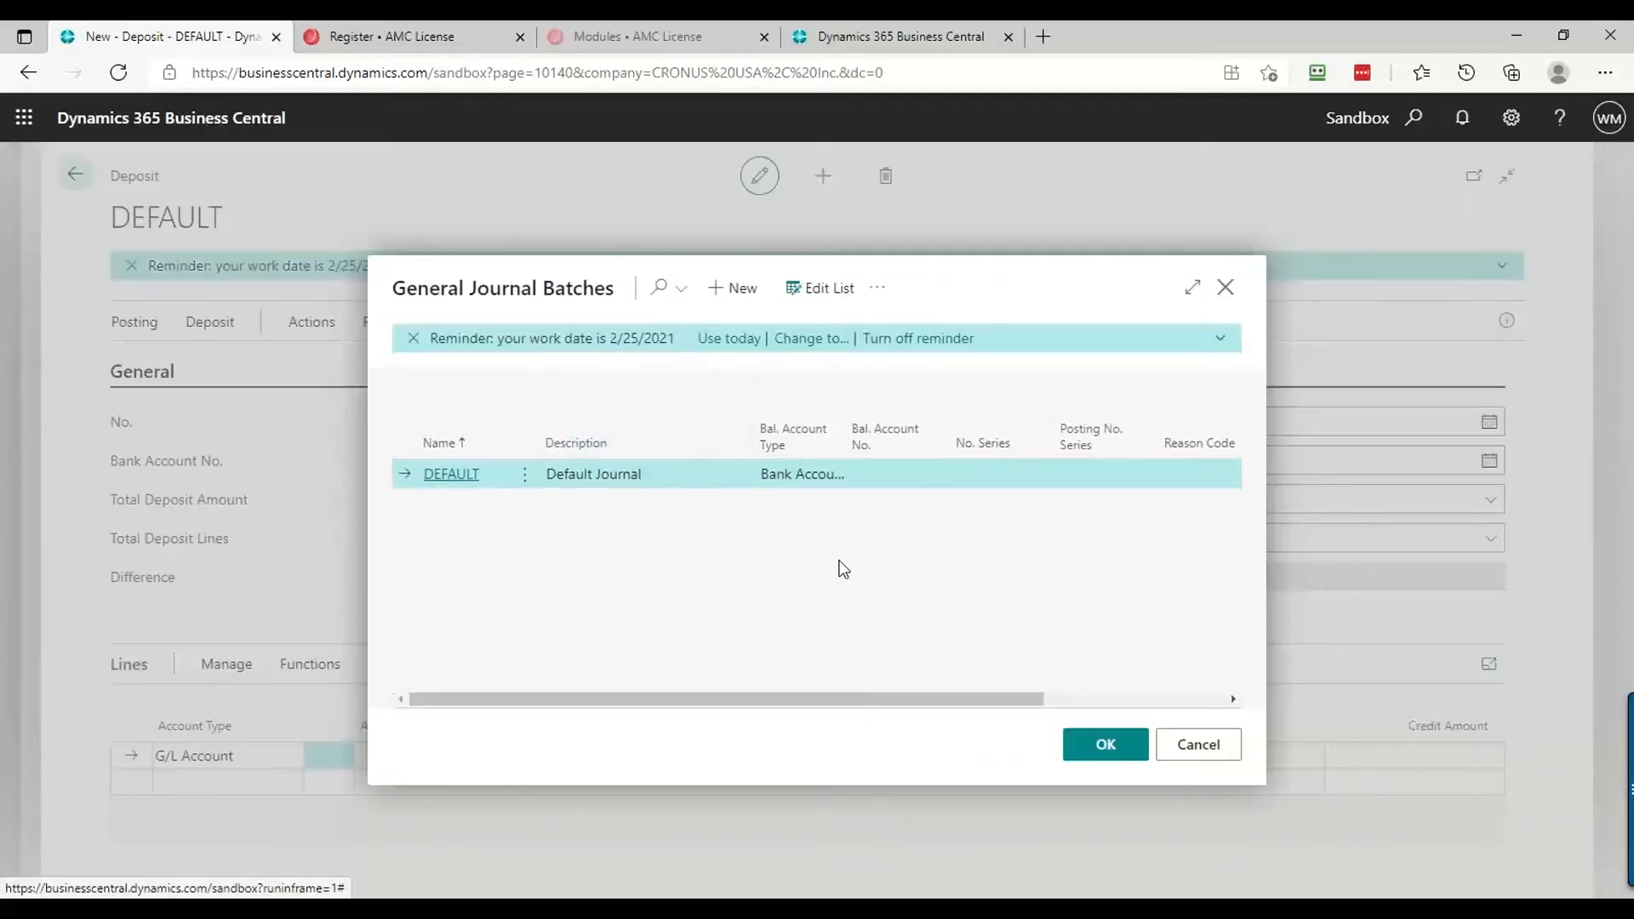
{"action": "left_click", "coordinate": [1105, 747]}
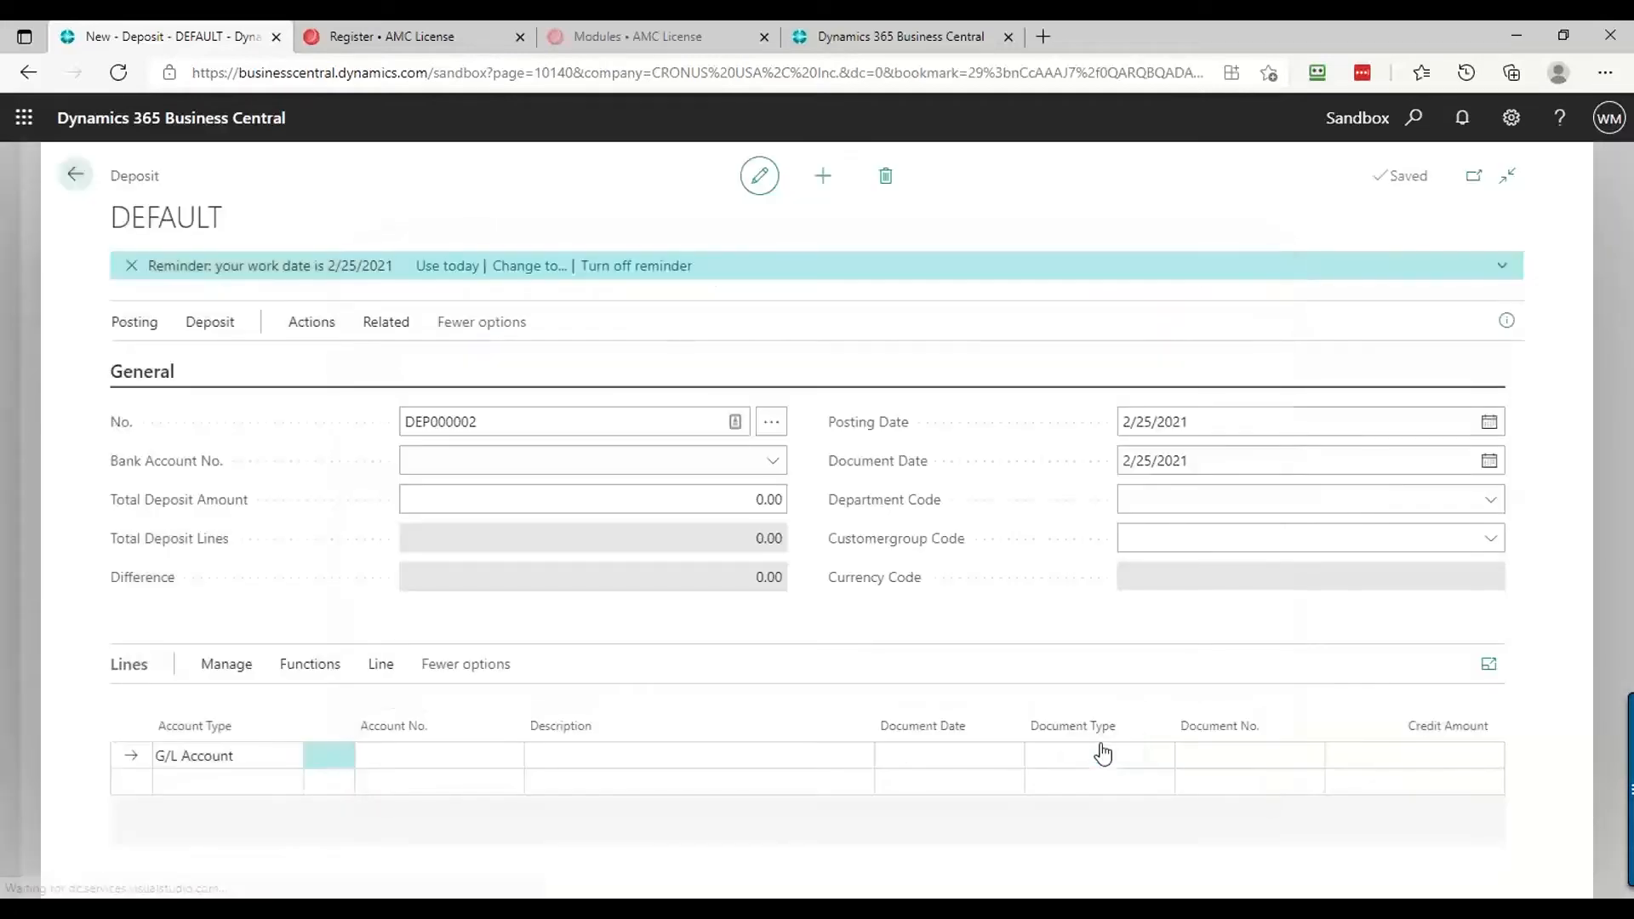
Assign the CHECKING bank account to the new deposit
{"action": "left_click", "coordinate": [773, 462]}
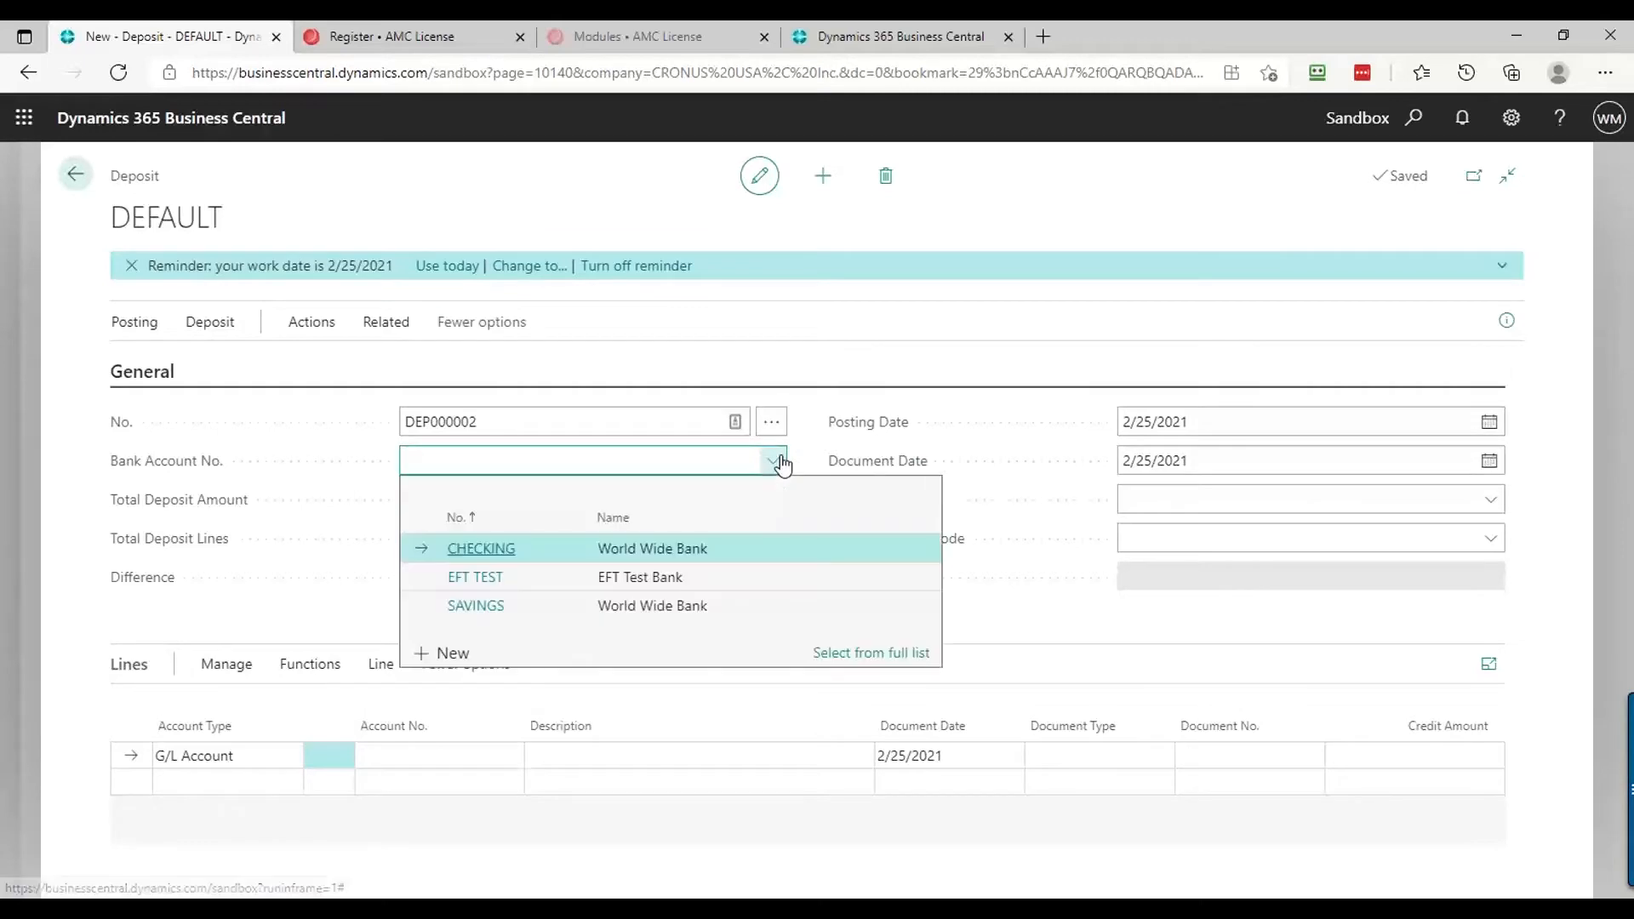
{"action": "left_click", "coordinate": [488, 547]}
{"action": "key", "text": "Tab"}
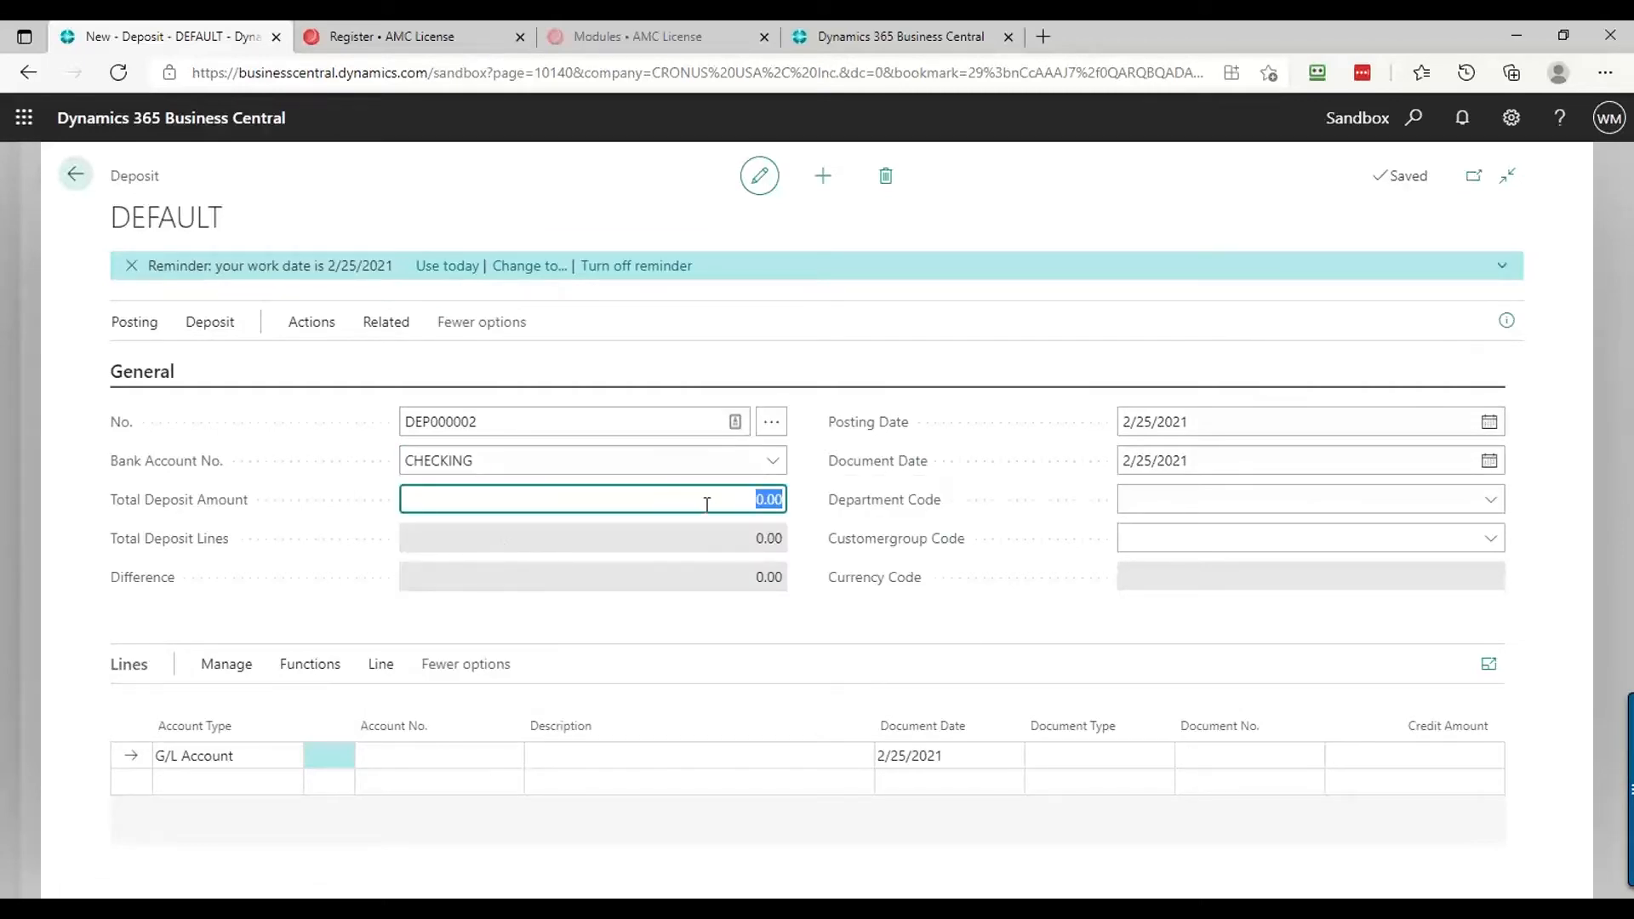
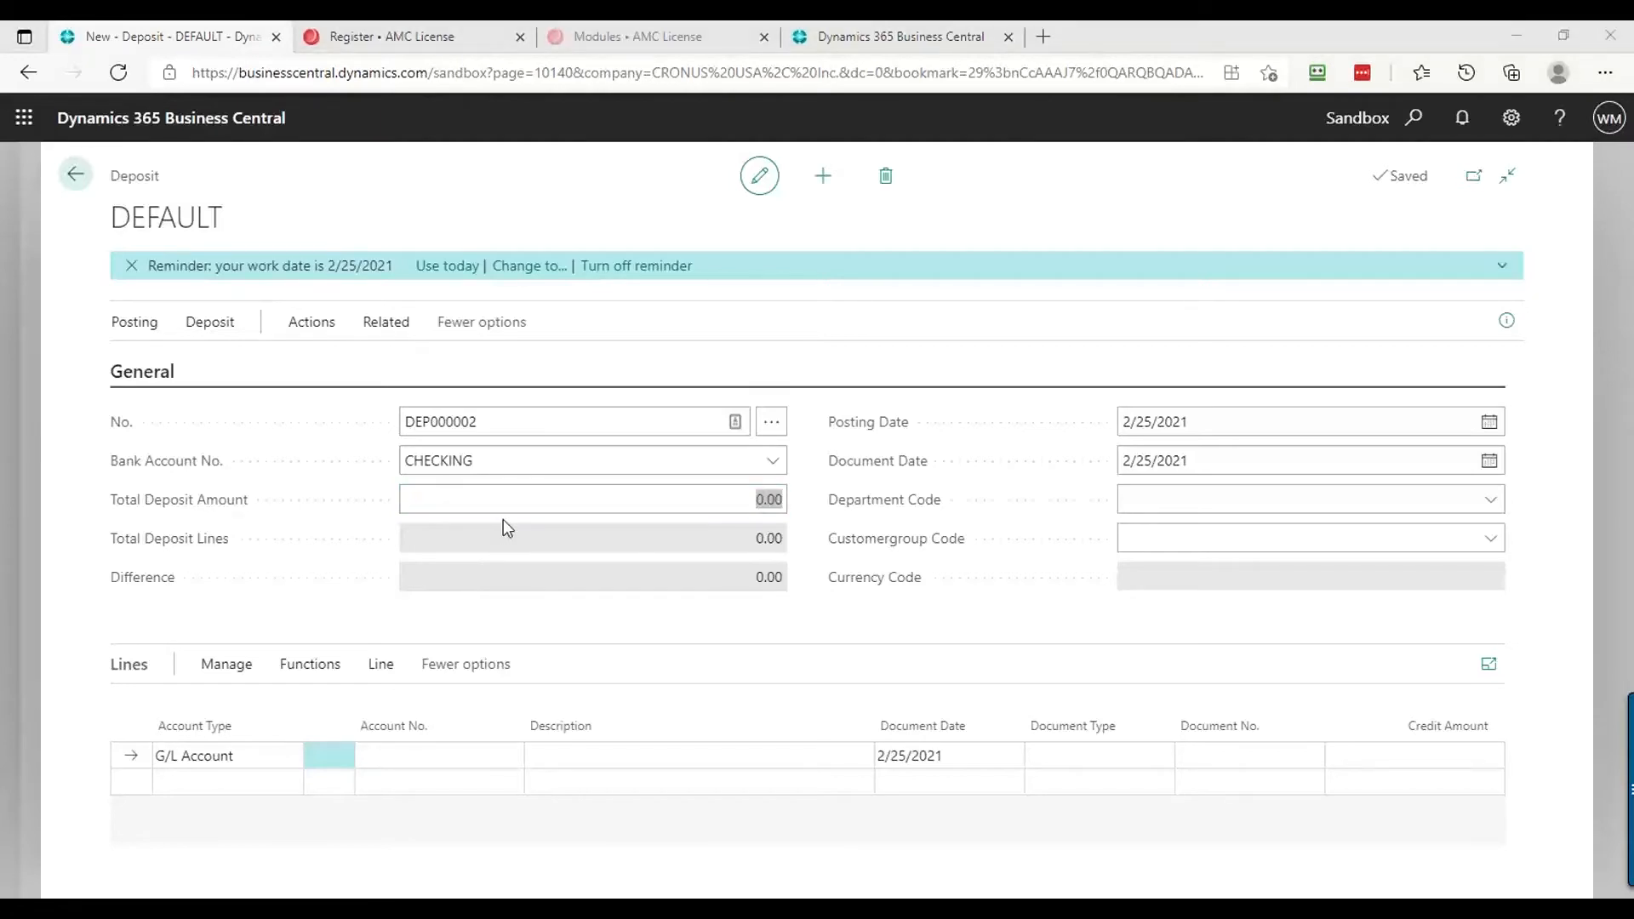
Set the first deposit line's account type to Customer
{"action": "left_click", "coordinate": [269, 761]}
{"action": "left_click", "coordinate": [198, 640]}
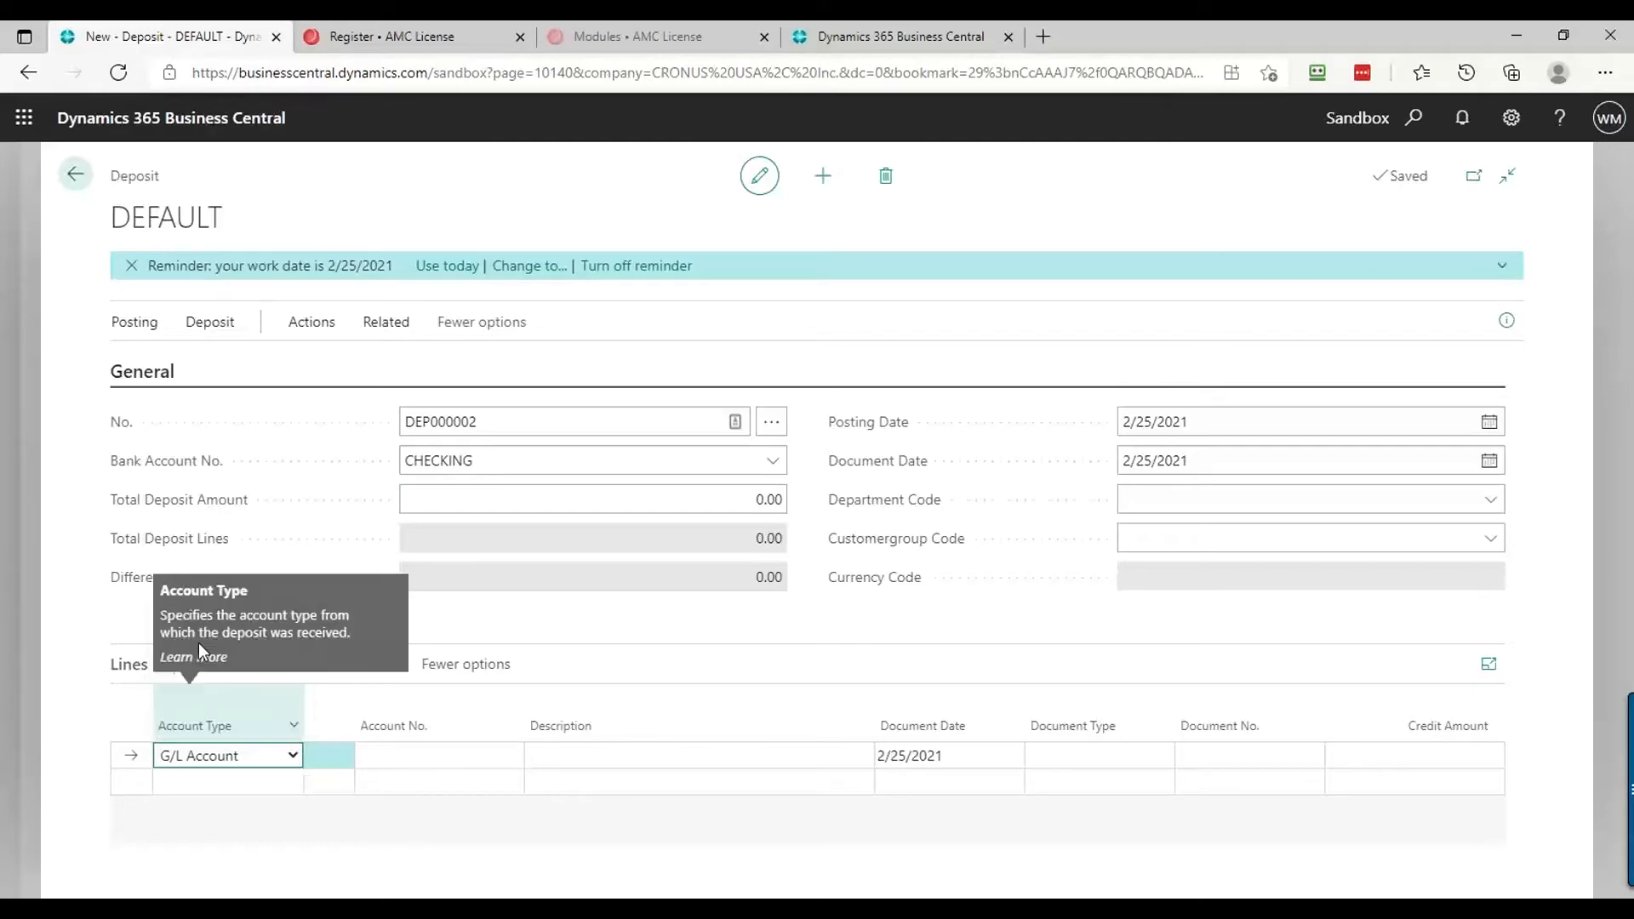
{"action": "left_click", "coordinate": [293, 756]}
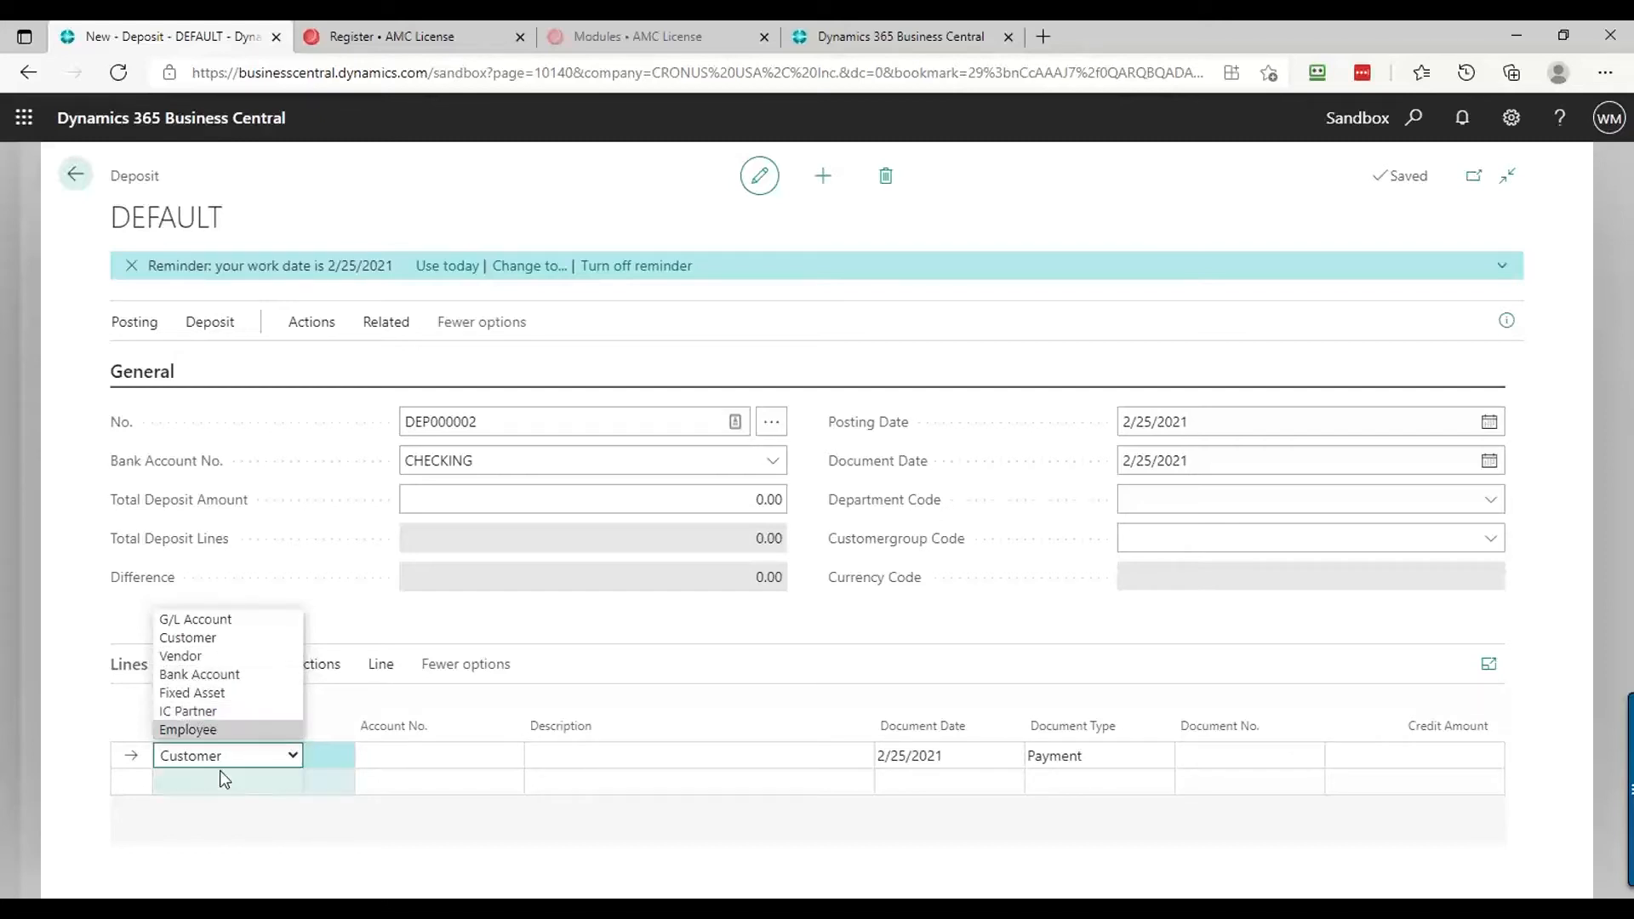
{"action": "left_click", "coordinate": [195, 639]}
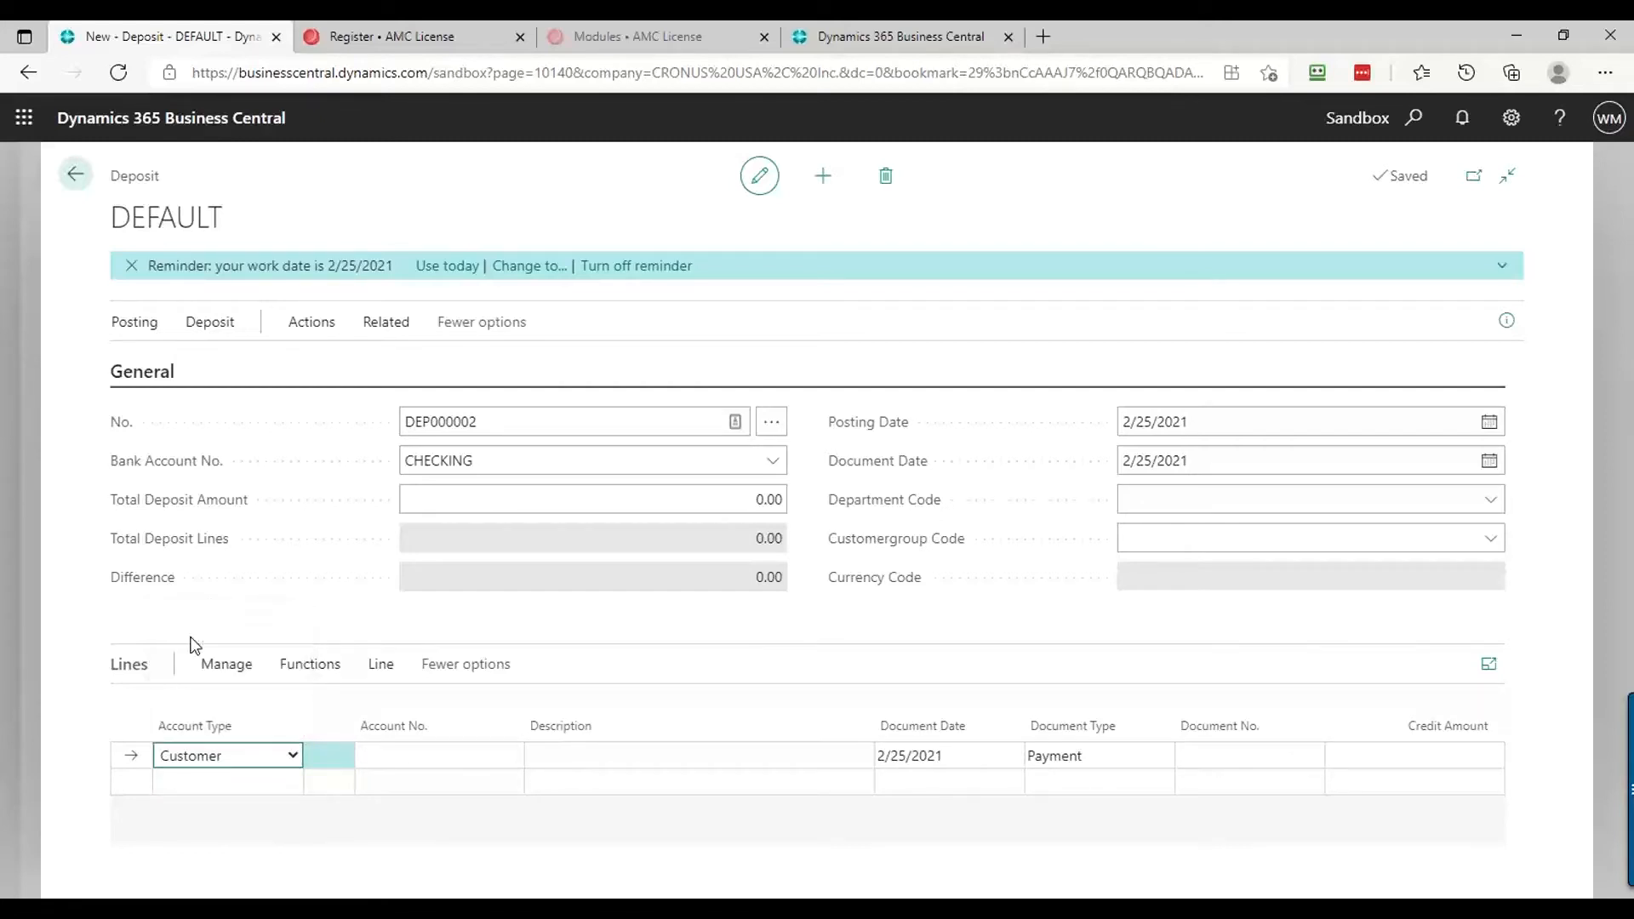
Choose School of Fine Art as the customer account on the first deposit line and proceed to its document type
{"action": "left_click", "coordinate": [409, 756]}
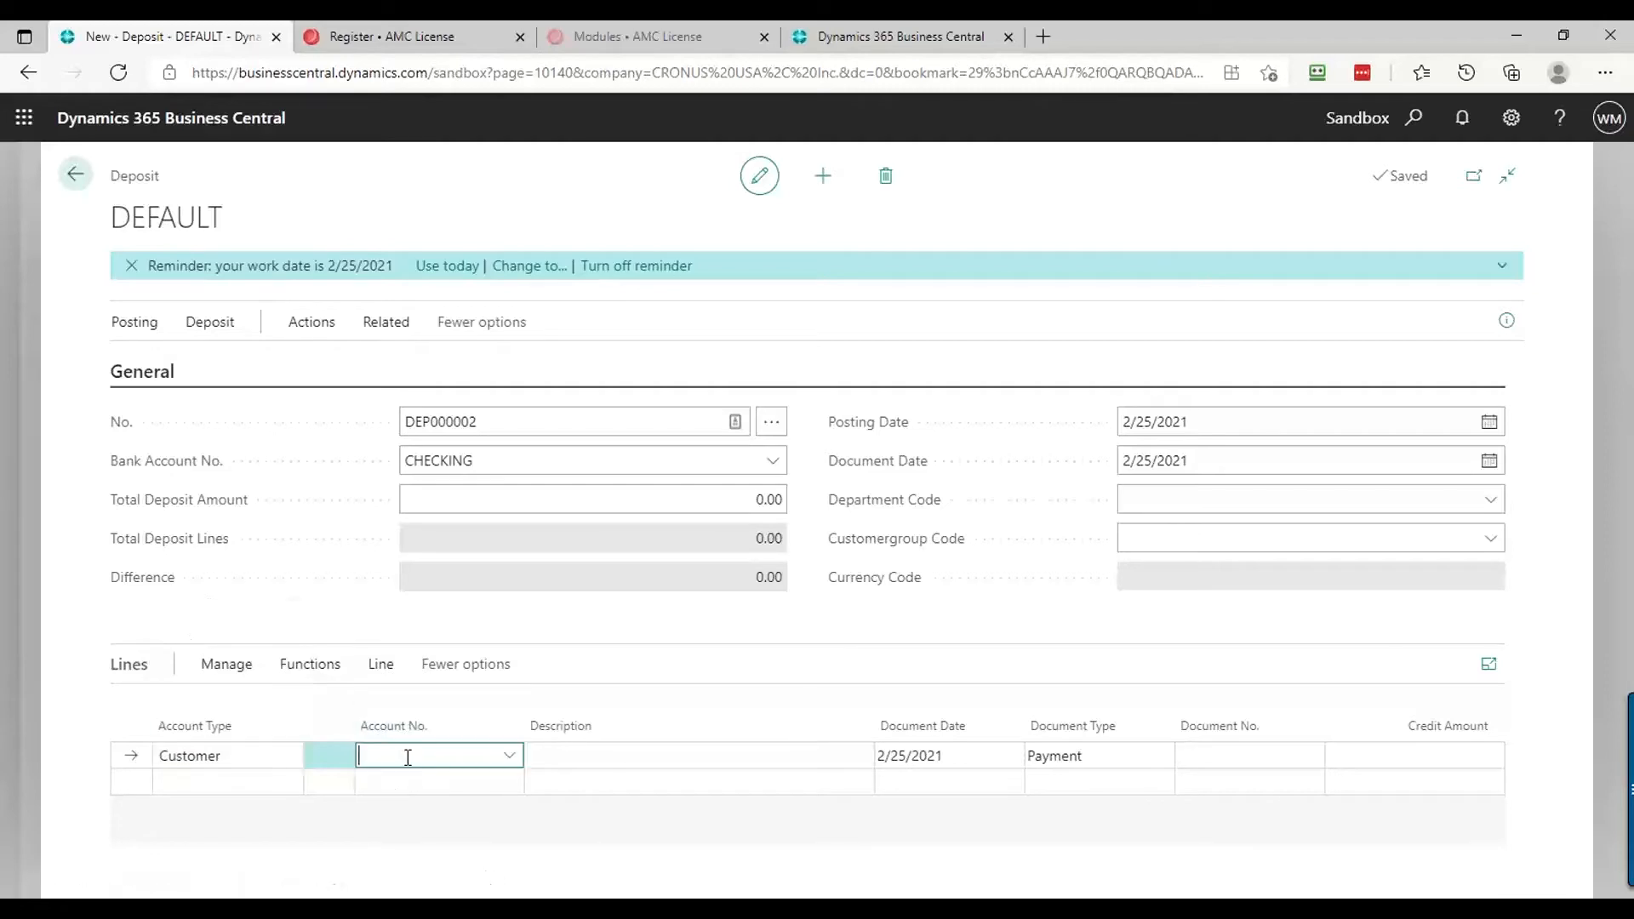
{"action": "left_click", "coordinate": [511, 757]}
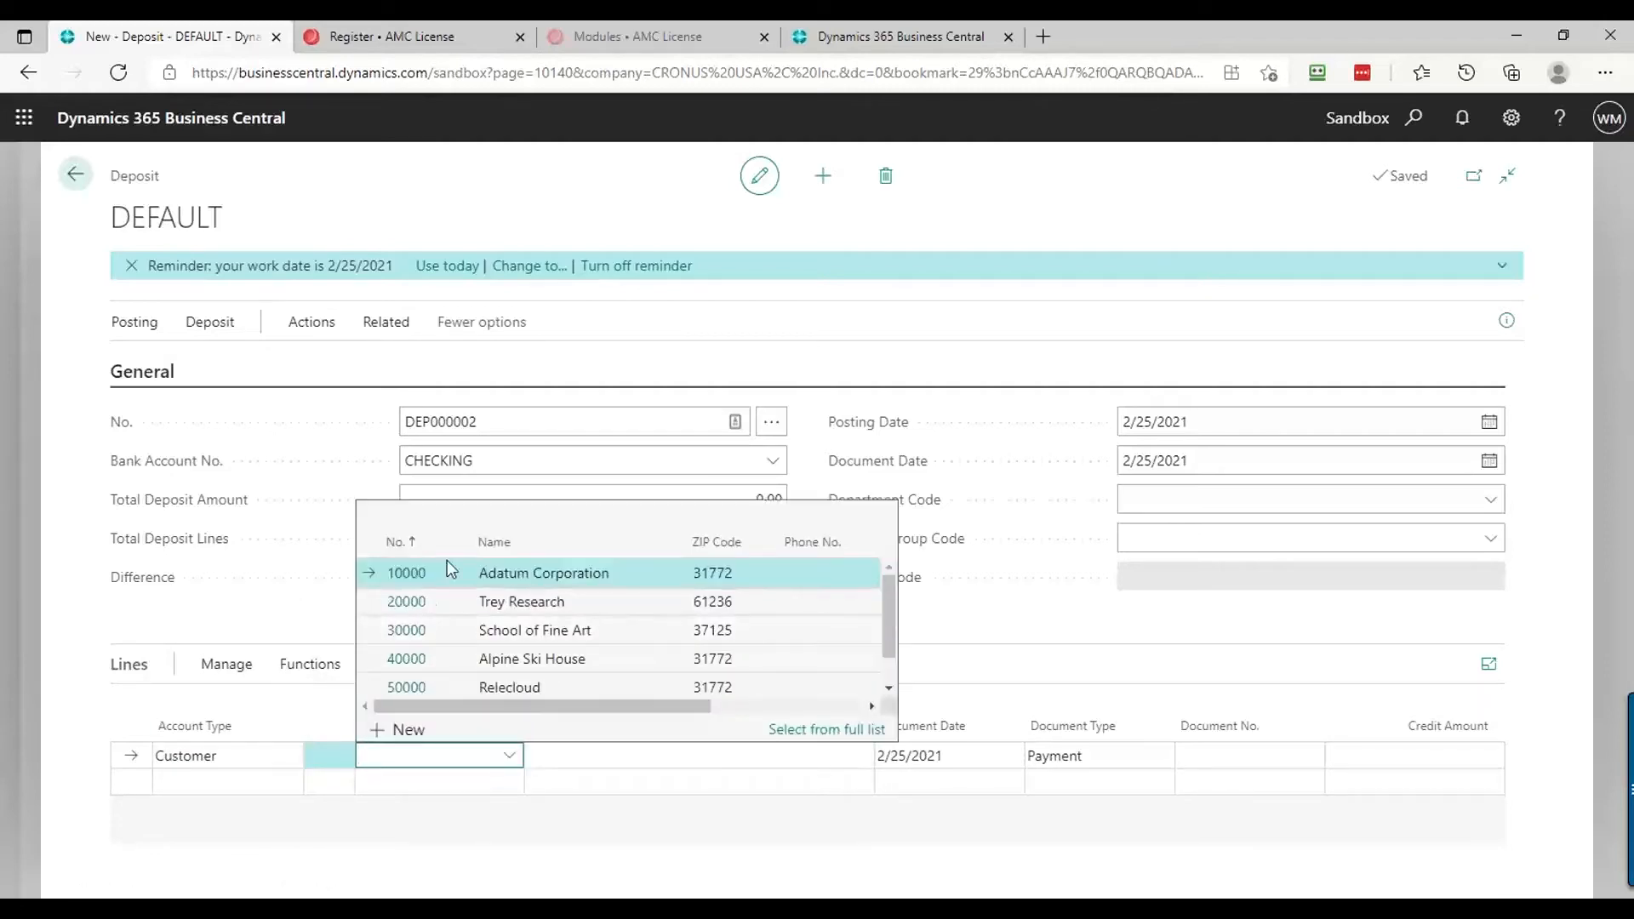
{"action": "left_click", "coordinate": [404, 631]}
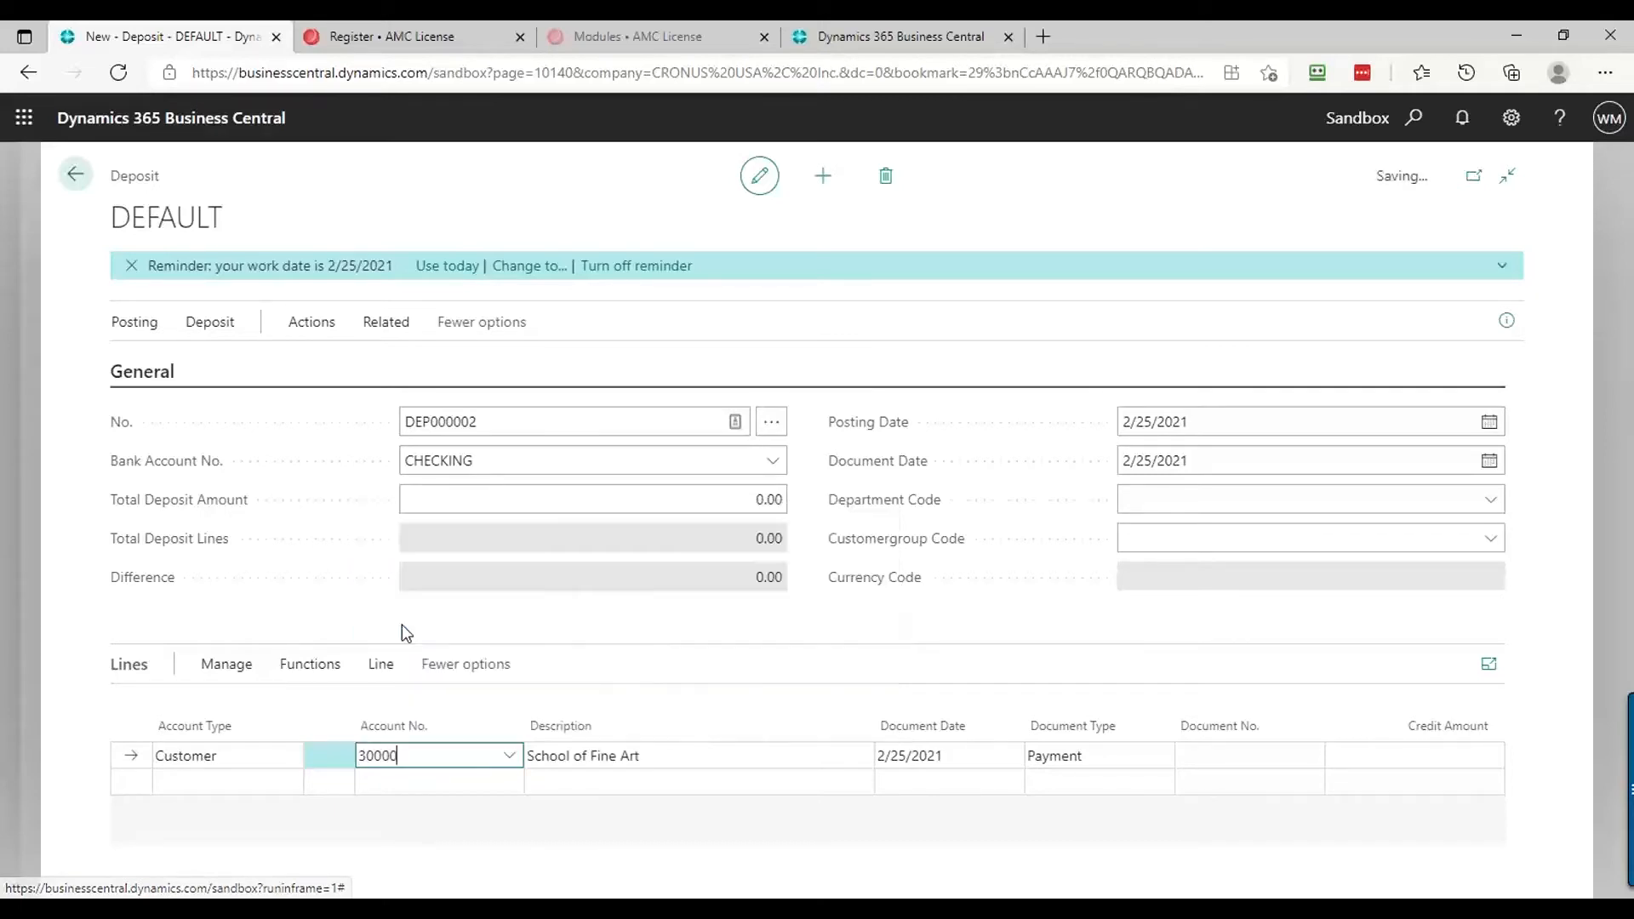
{"action": "key", "text": "Tab"}
{"action": "key", "text": "Tab"}
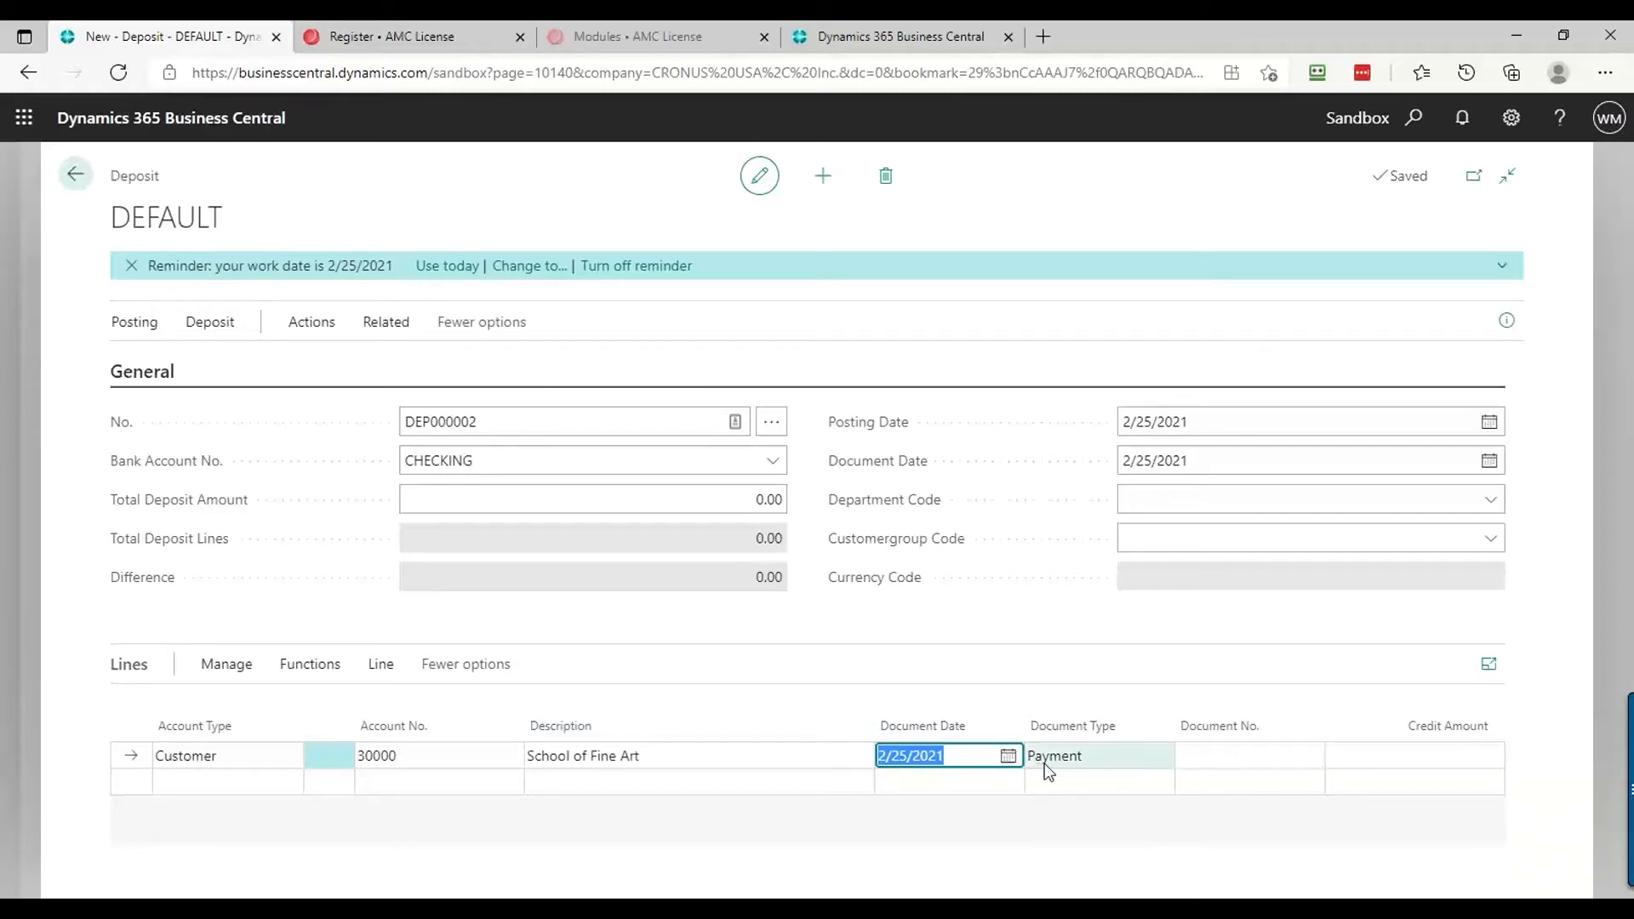
{"action": "left_click", "coordinate": [967, 759]}
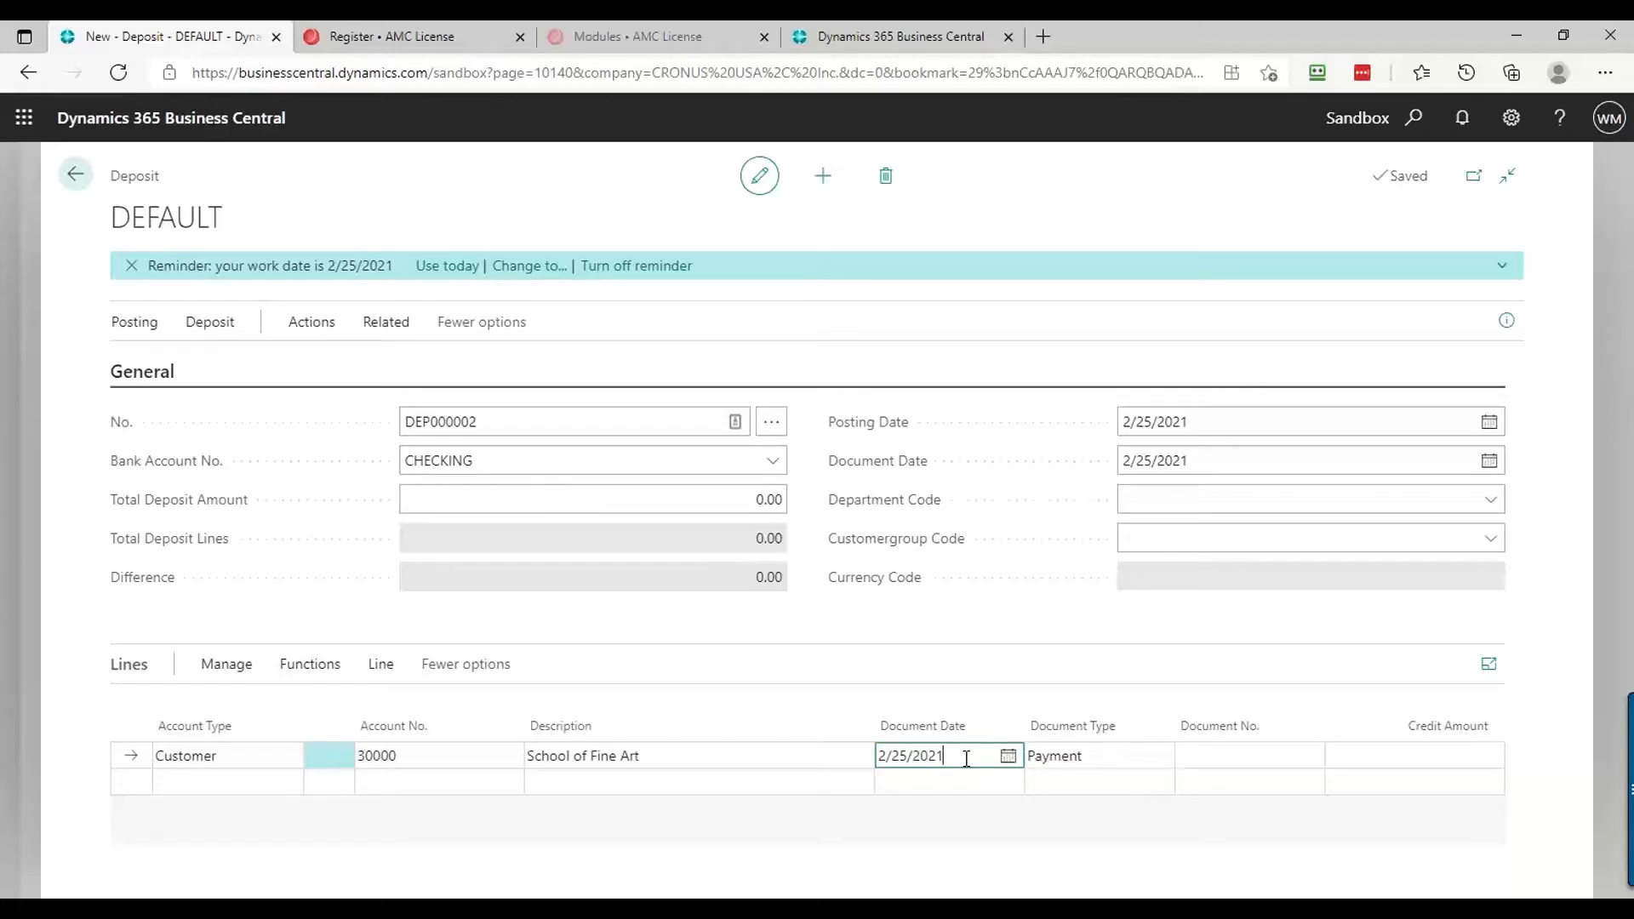
{"action": "key", "text": "Tab"}
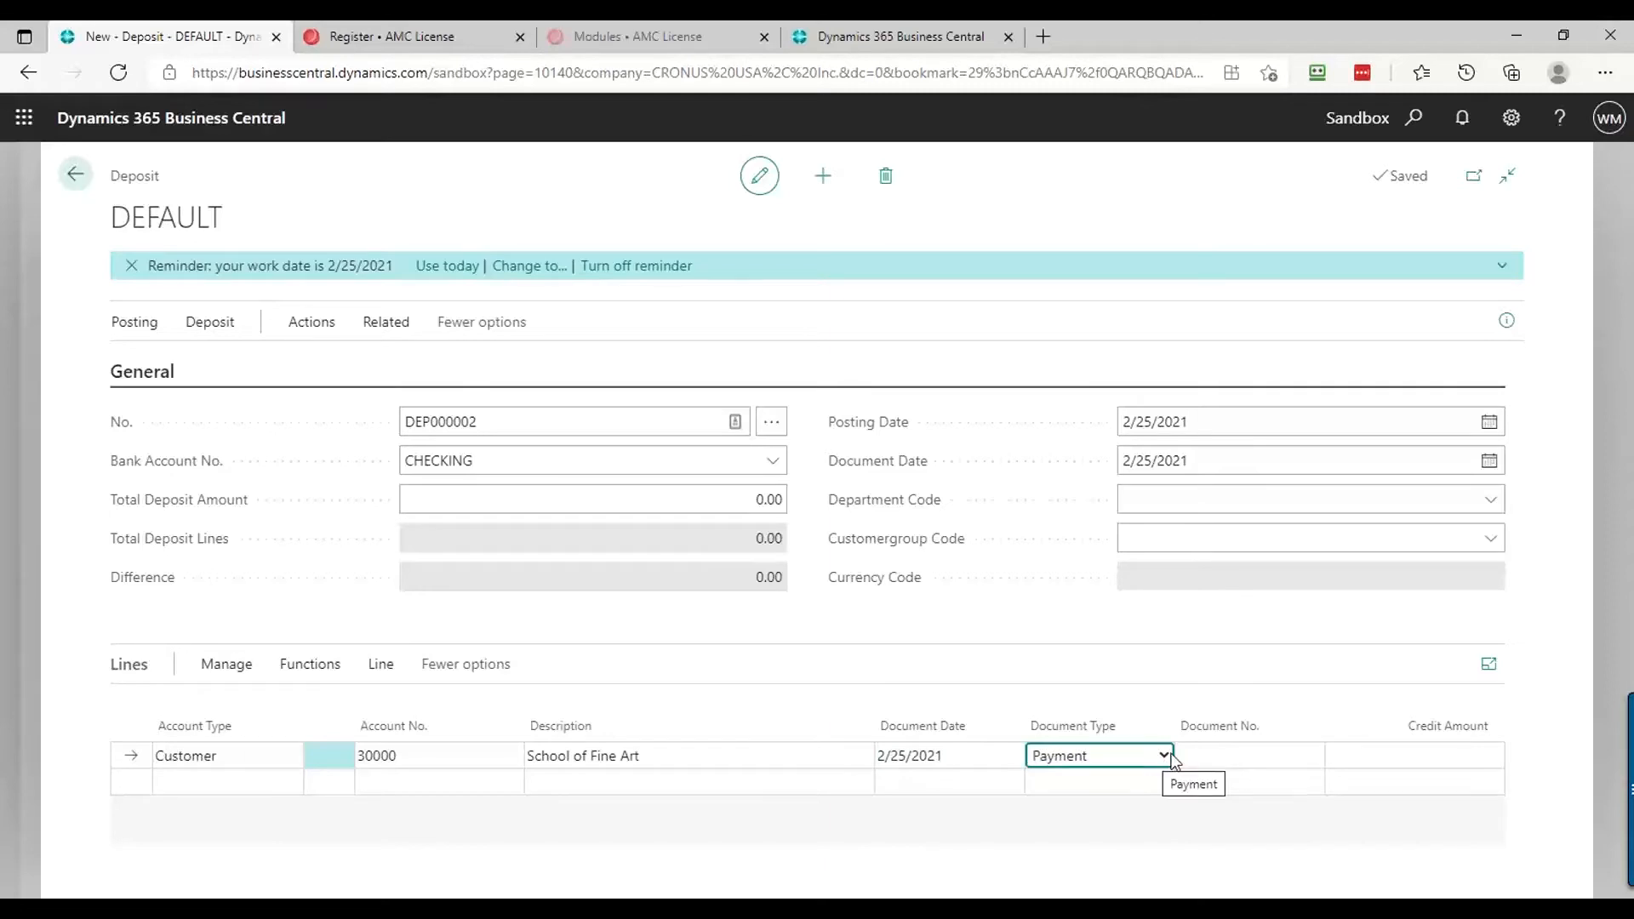
Enter document number TRA6663 on the School of Fine Art deposit line and try to open the line's functions
{"action": "left_click", "coordinate": [1215, 752]}
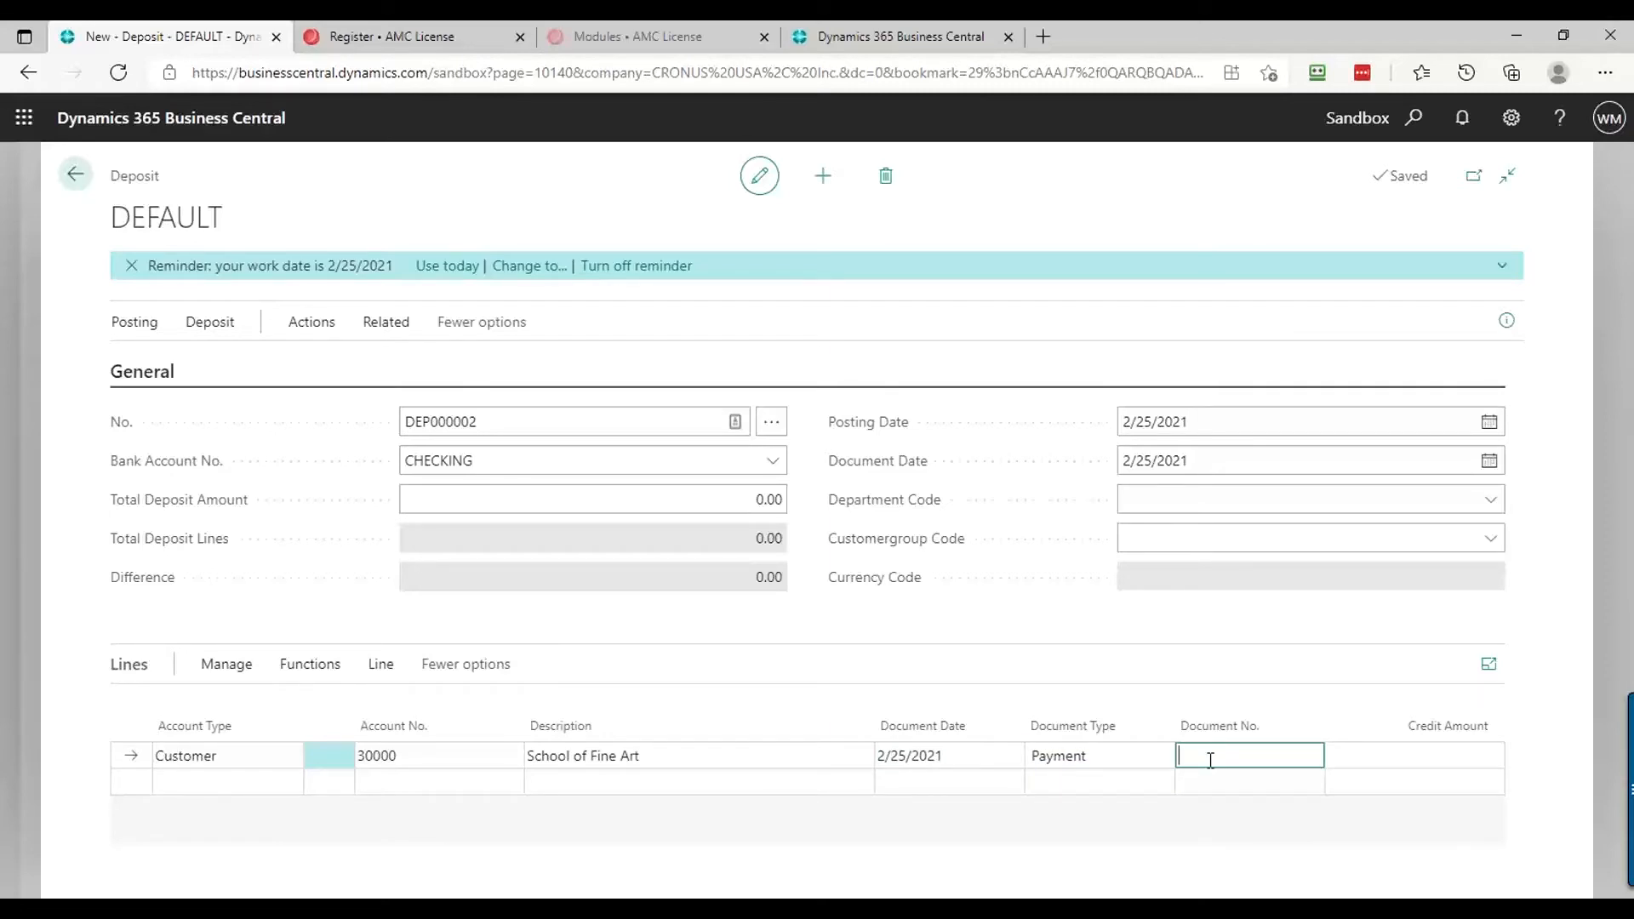
{"action": "type", "text": "65654"}
{"action": "key", "text": "BackSpace"}
{"action": "key", "text": "BackSpace"}
{"action": "key", "text": "BackSpace"}
{"action": "type", "text": "tra6663"}
{"action": "key", "text": "Tab"}
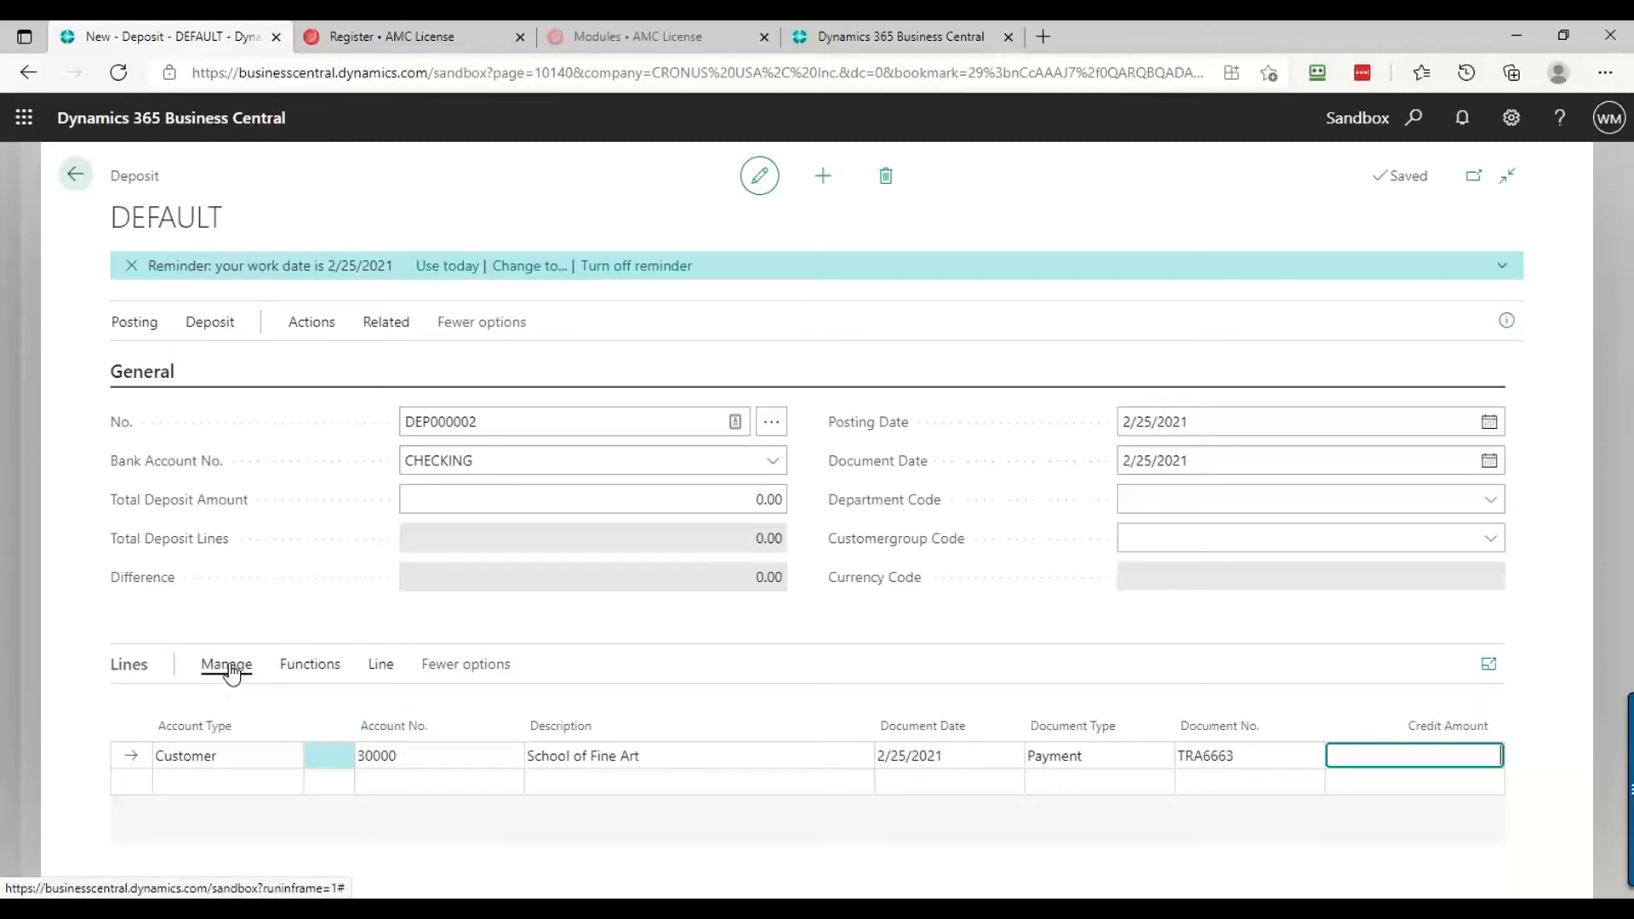
{"action": "left_click", "coordinate": [292, 666]}
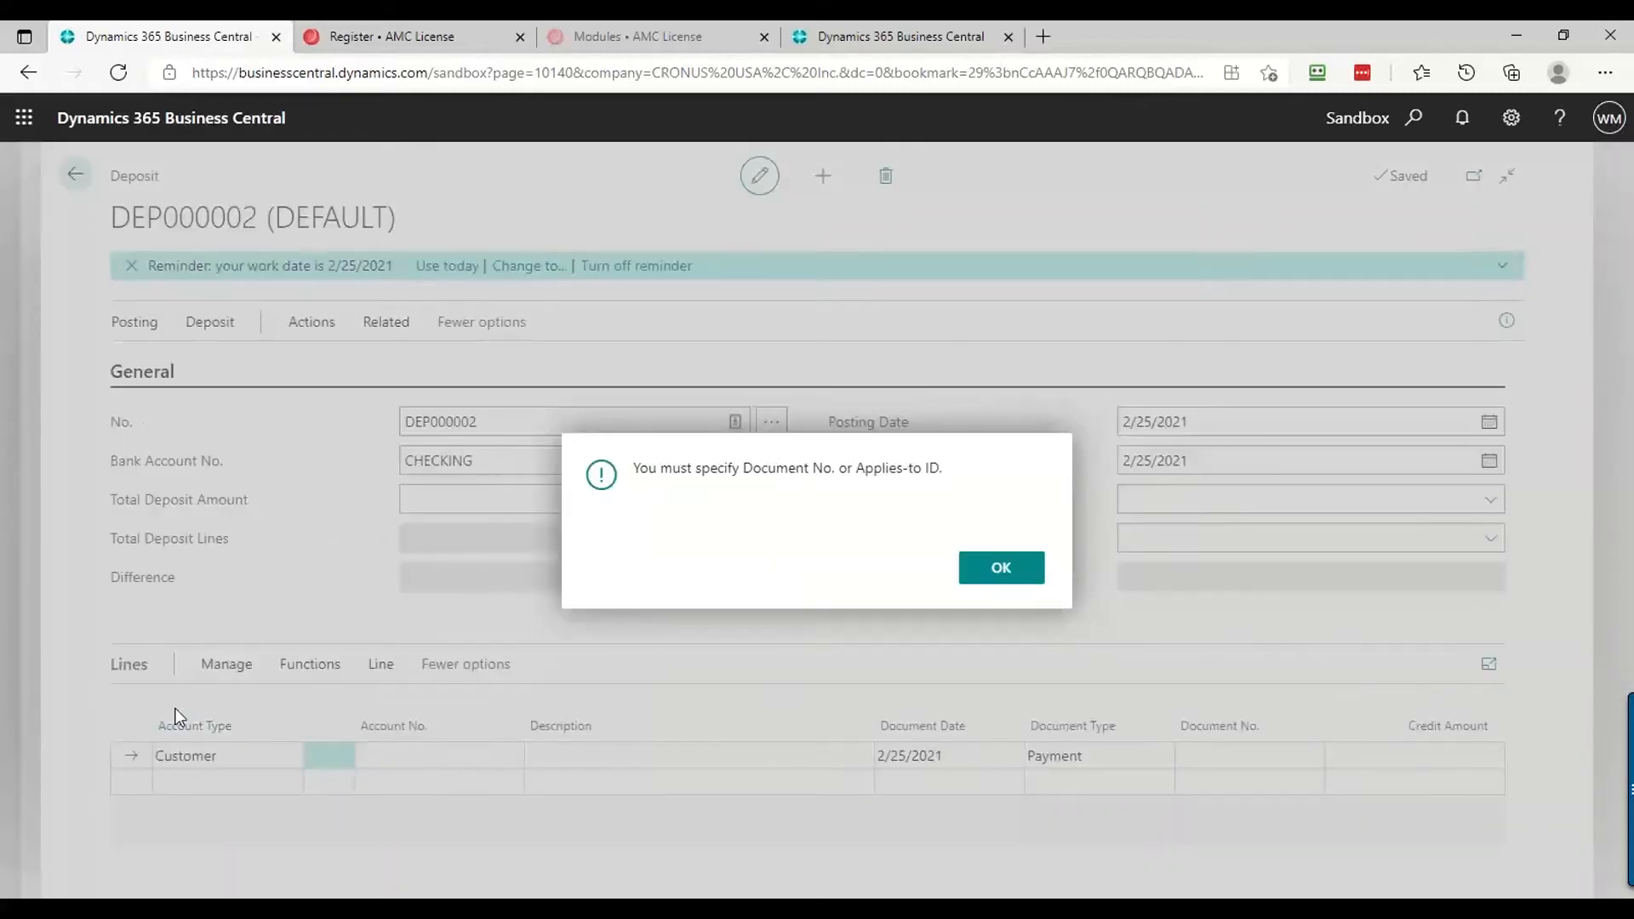
{"action": "left_click", "coordinate": [1001, 568]}
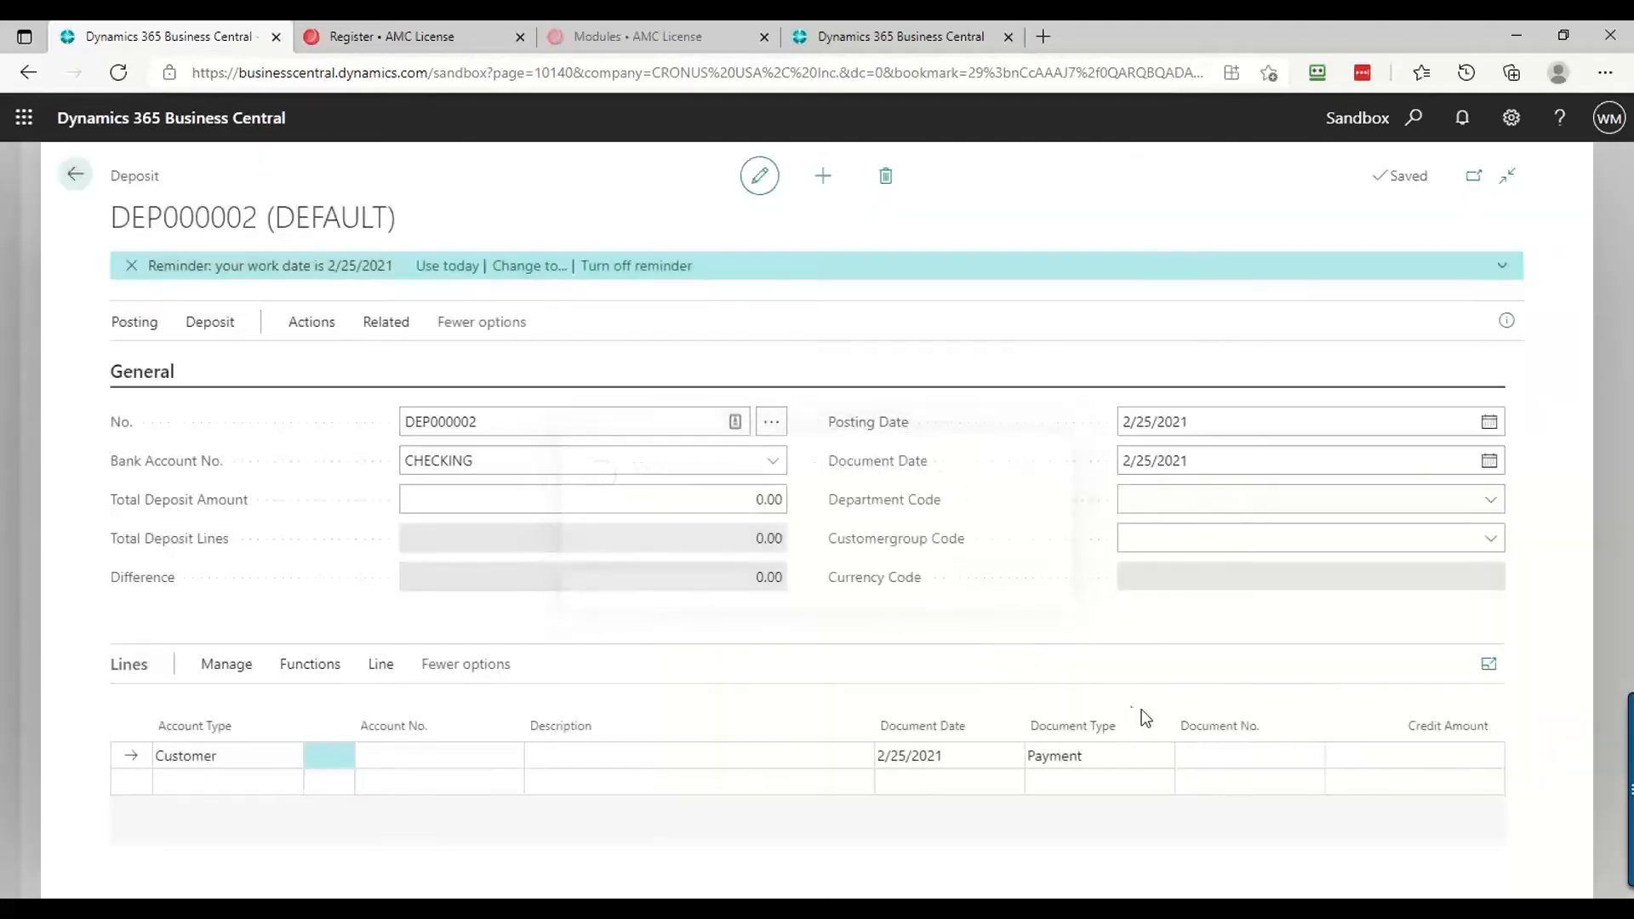
Set the first deposit line's document number to 7647647
{"action": "left_click", "coordinate": [1197, 755]}
{"action": "type", "text": "764"}
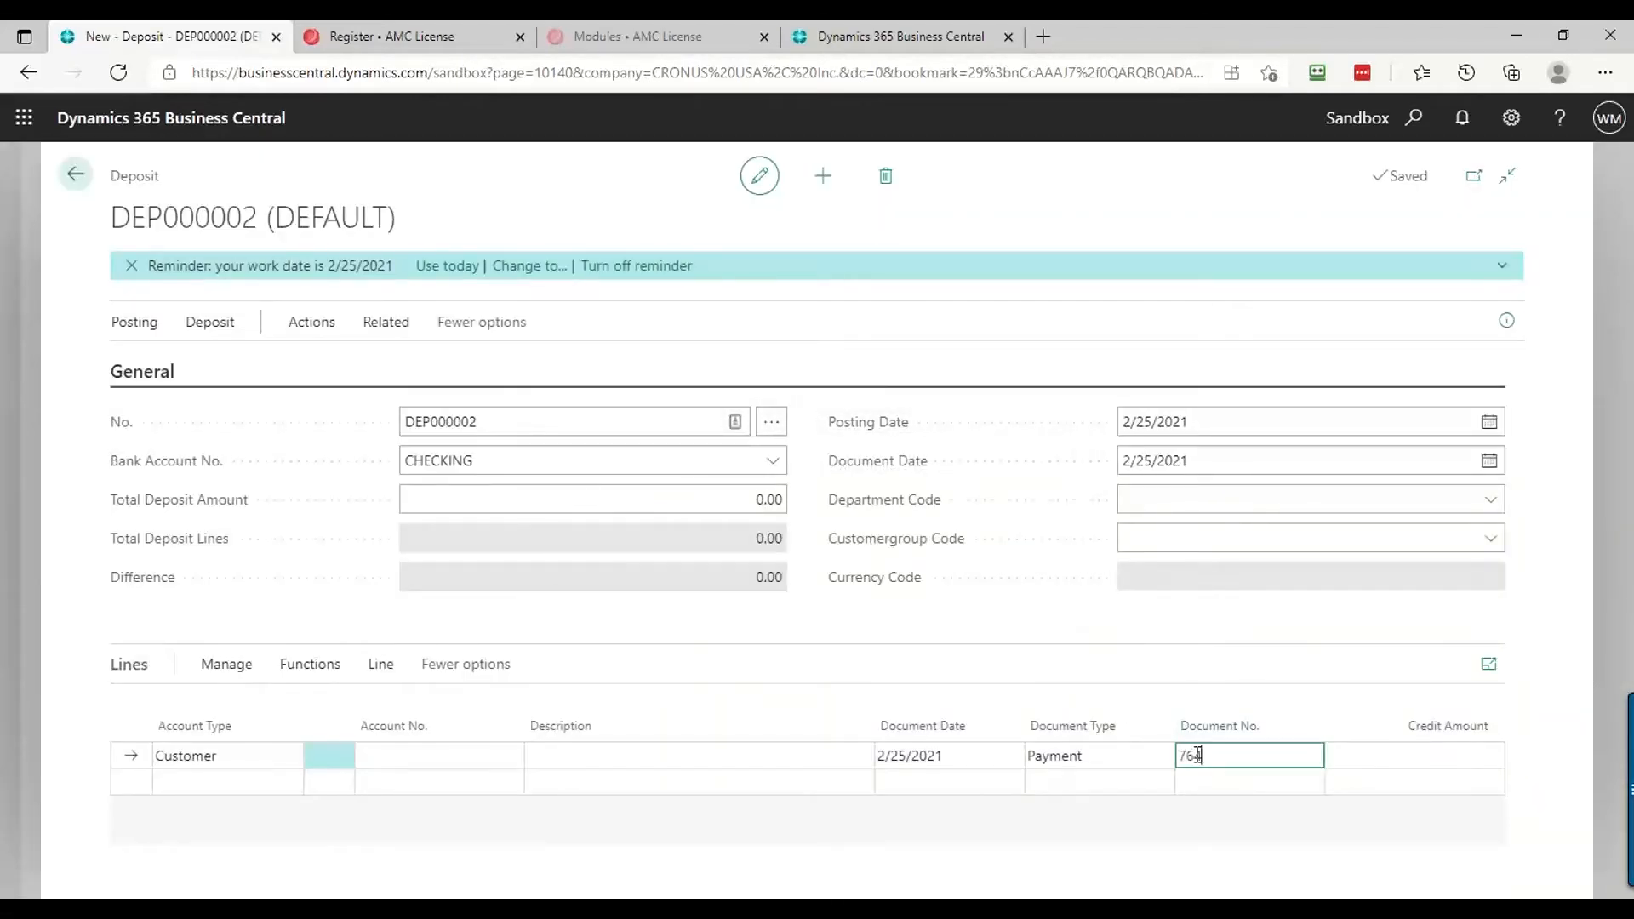
{"action": "type", "text": "7647"}
Choose School of Fine Art again as the customer account on the first deposit line
{"action": "key", "text": "shift+Tab"}
{"action": "key", "text": "shift+Tab"}
{"action": "key", "text": "shift+Tab"}
{"action": "key", "text": "shift+Tab"}
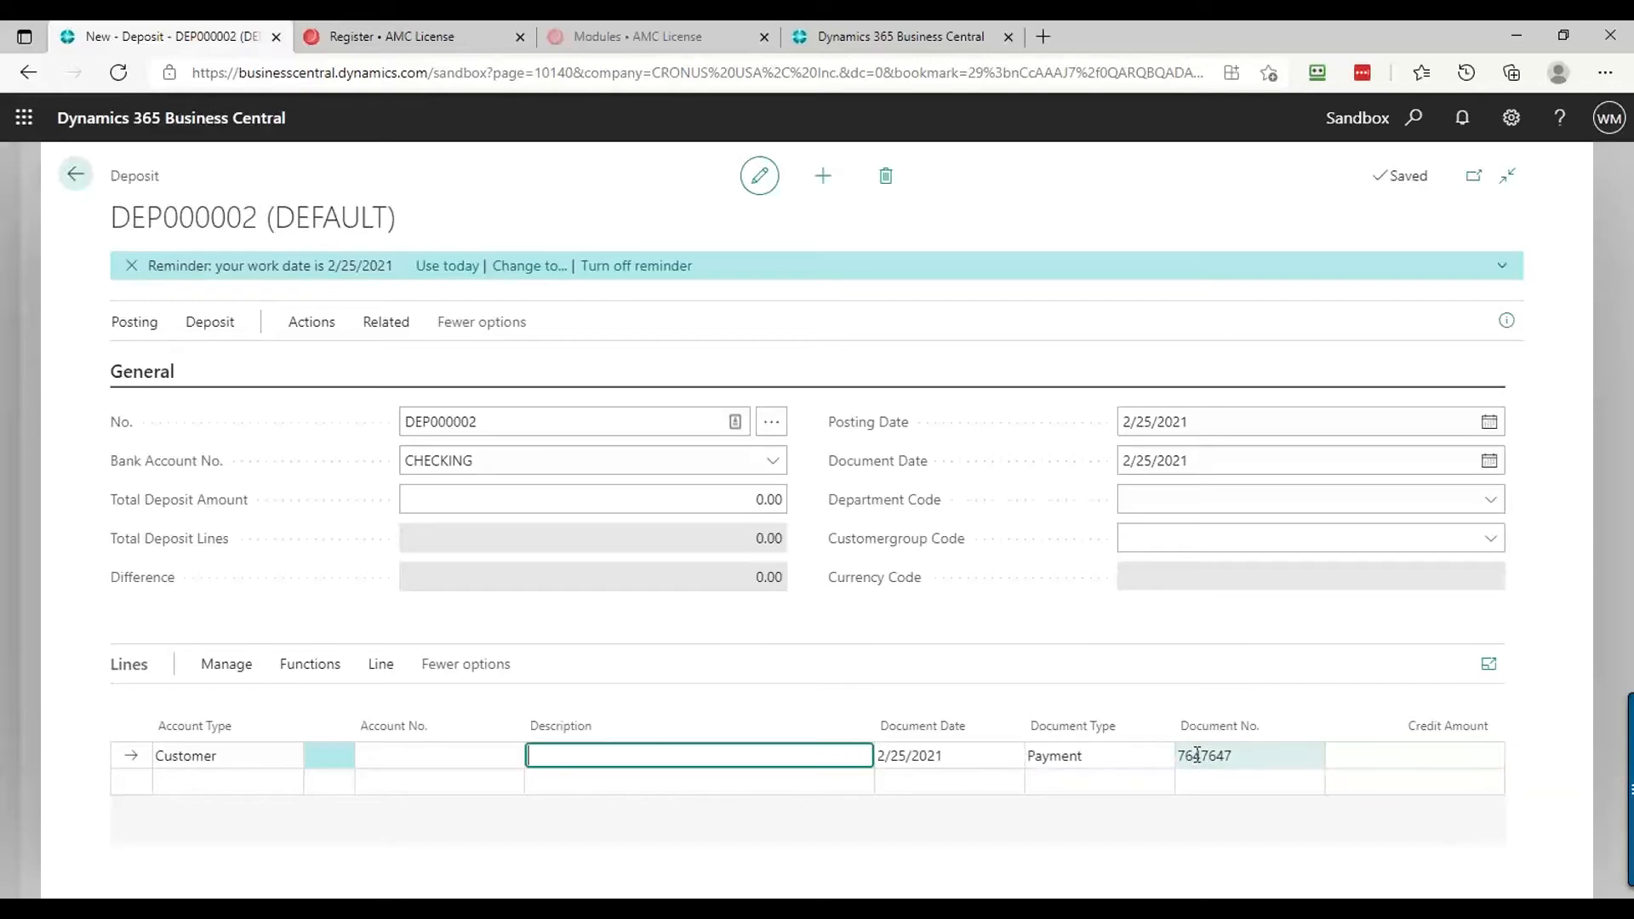
{"action": "left_click", "coordinate": [511, 756]}
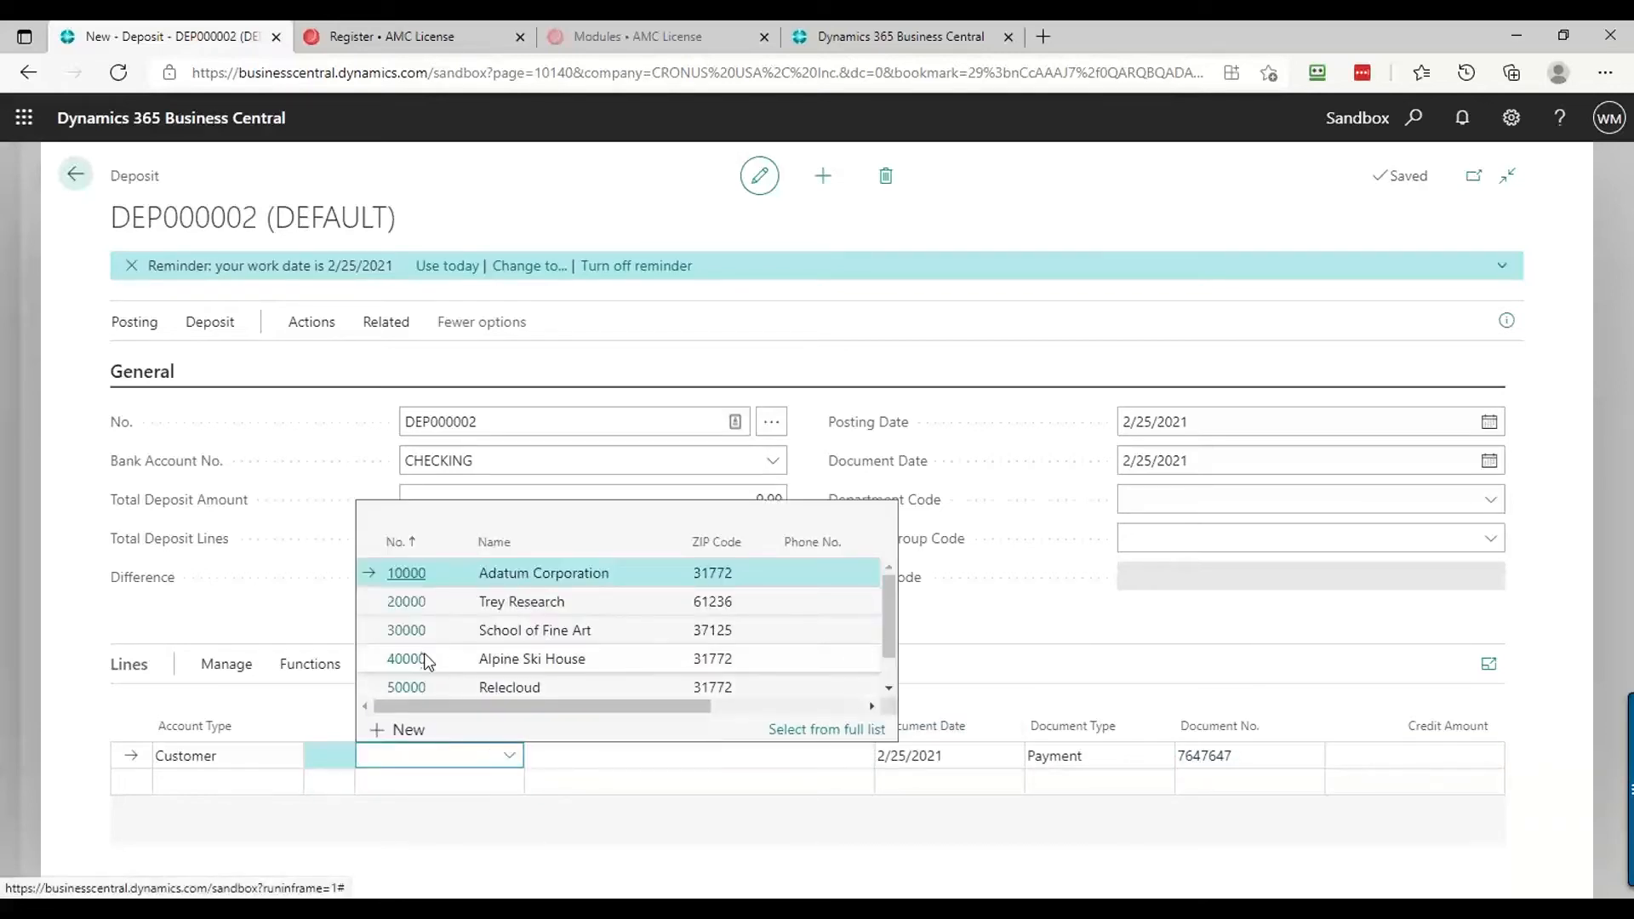
{"action": "left_click", "coordinate": [412, 633]}
{"action": "key", "text": "Tab"}
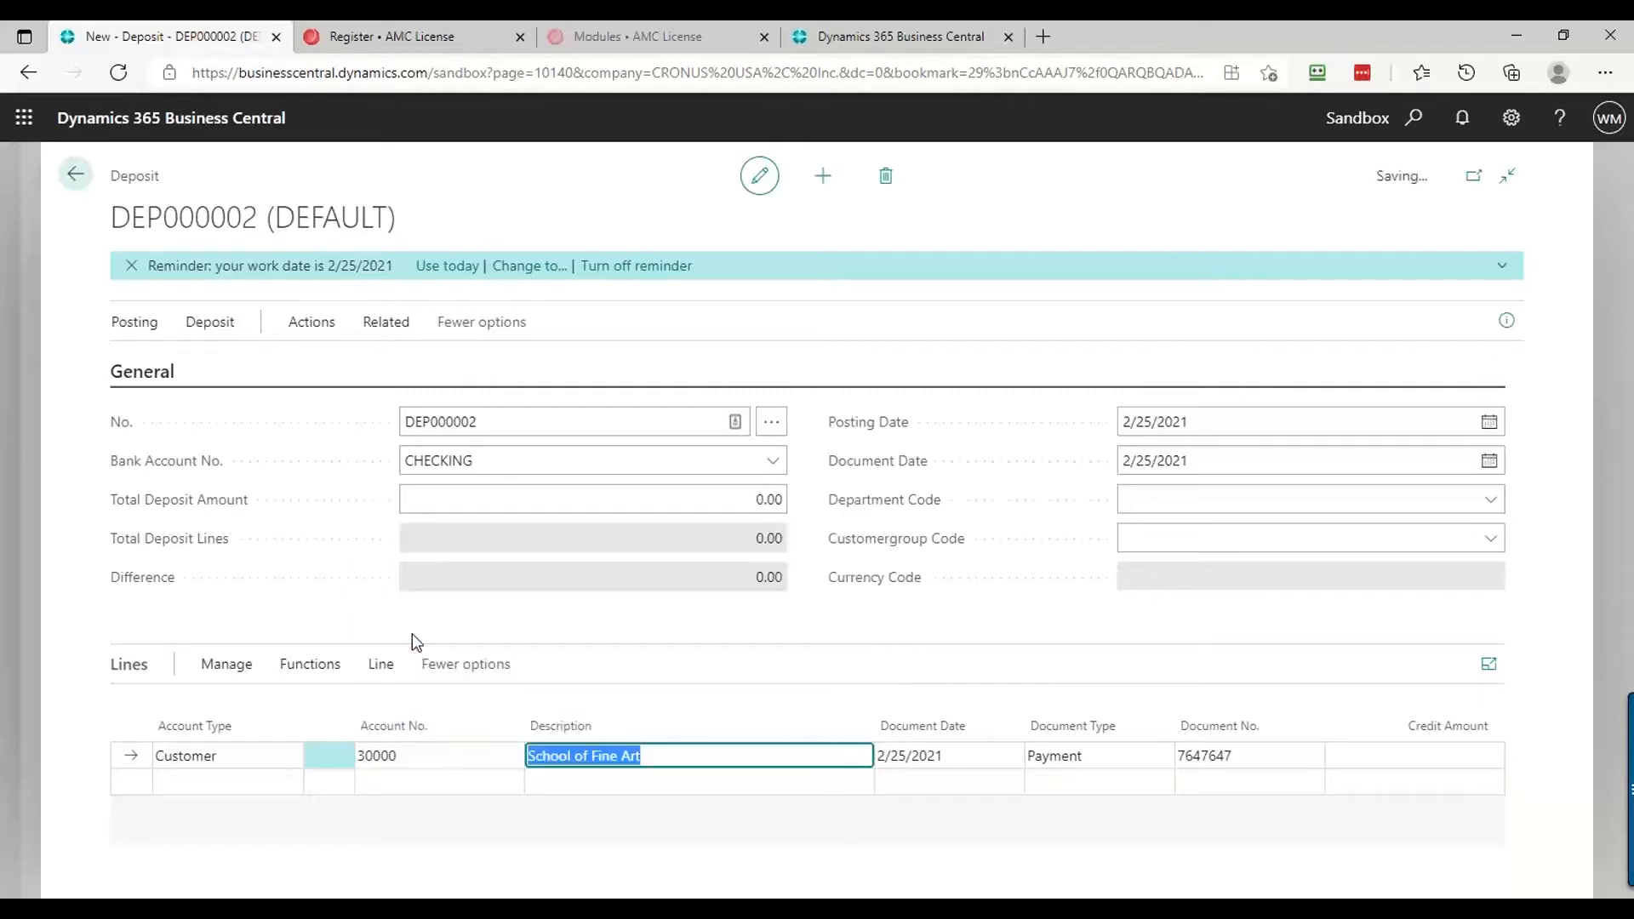
Apply the School of Fine Art payment to invoices PS-INV103196 and PS-INV103198 by setting their Applies-to ID
{"action": "left_click", "coordinate": [298, 668]}
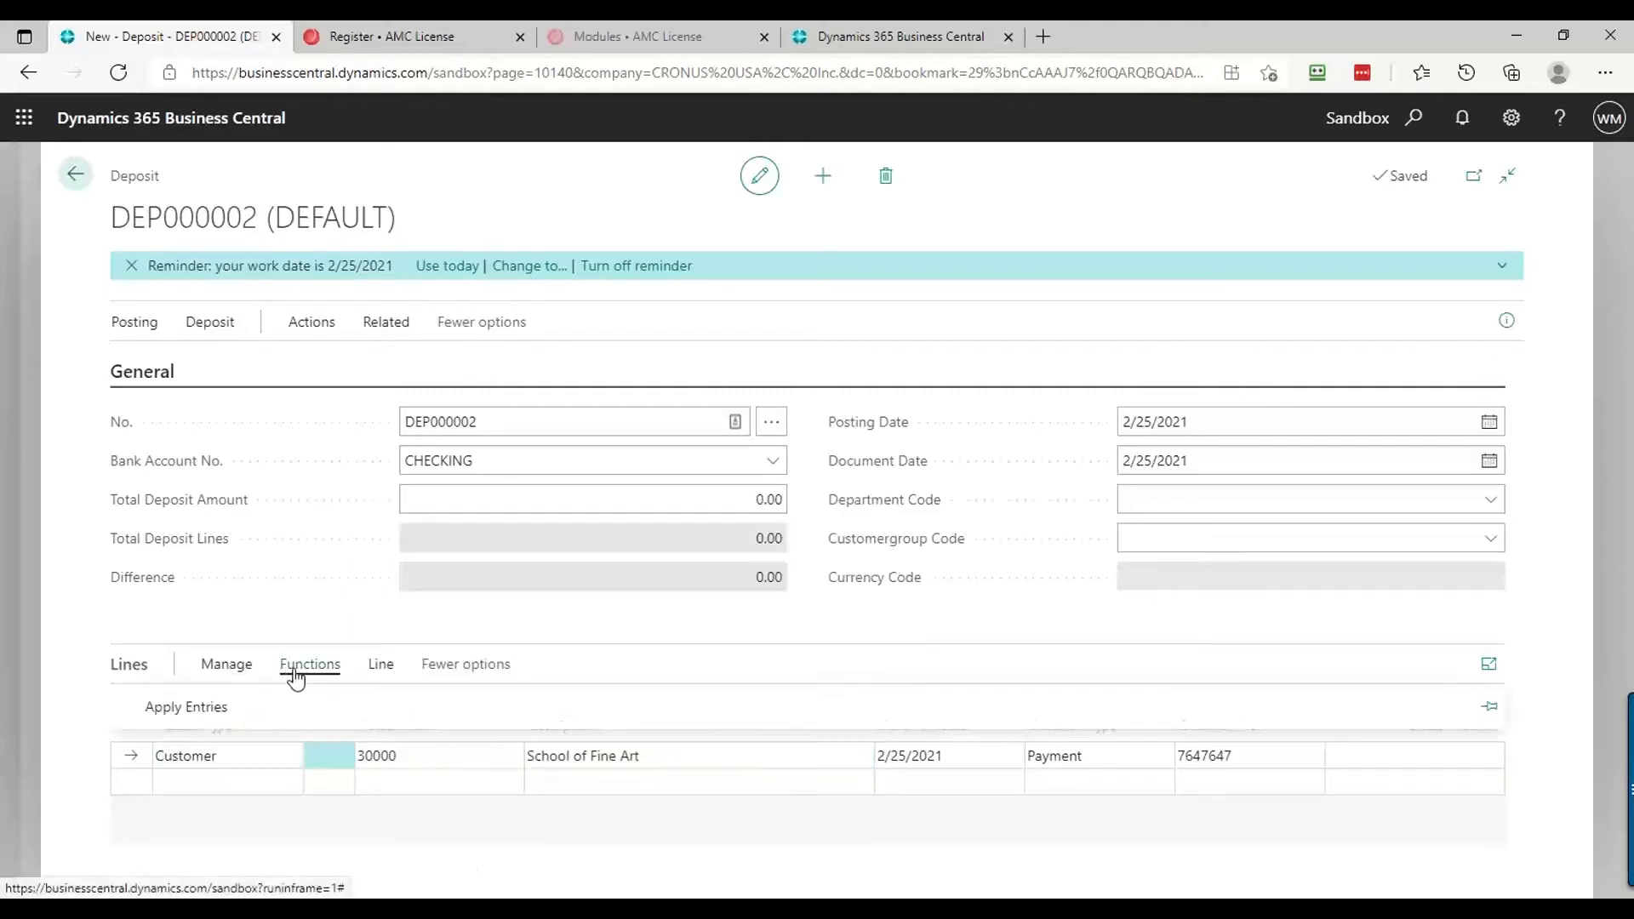
{"action": "left_click", "coordinate": [201, 710]}
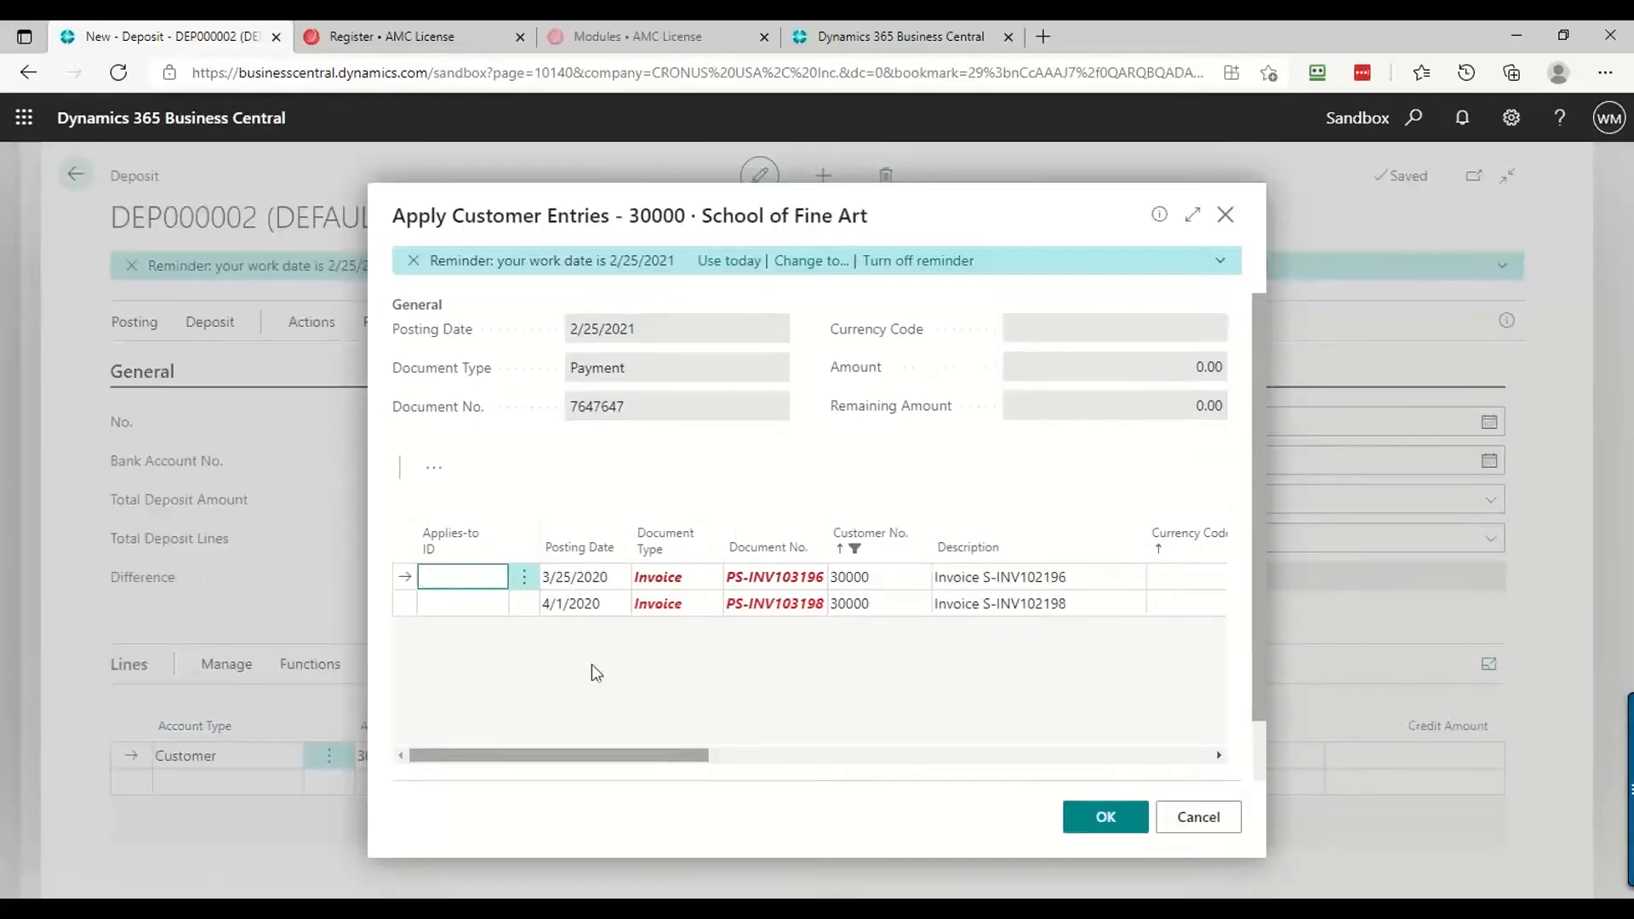
{"action": "left_click", "coordinate": [537, 598], "text": "shift"}
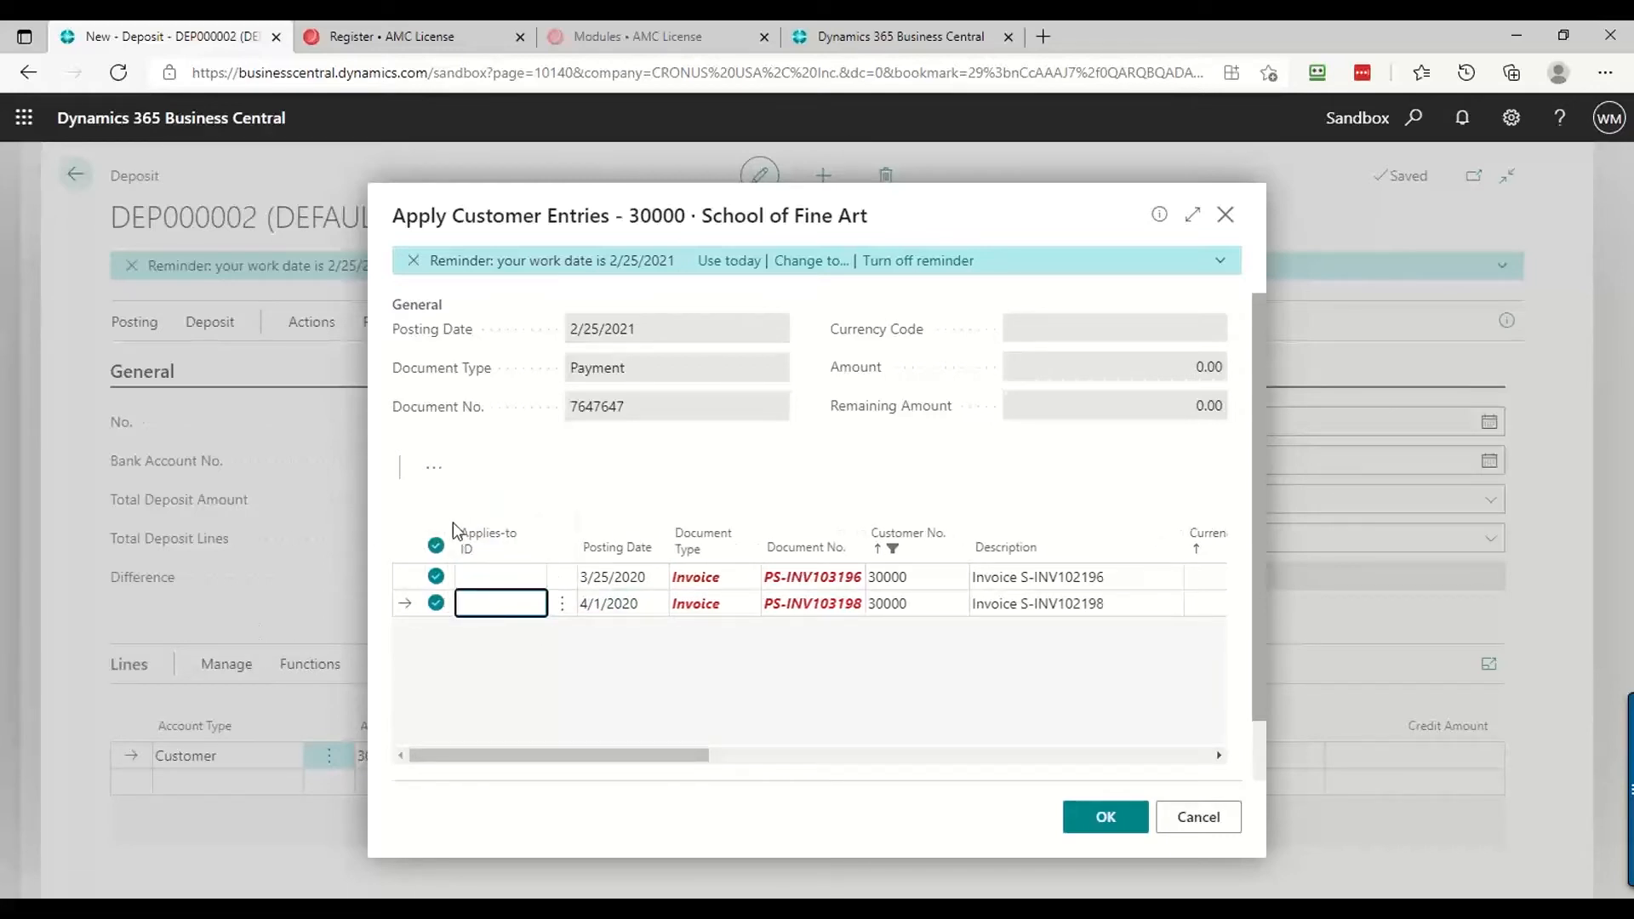
{"action": "left_click", "coordinate": [434, 467]}
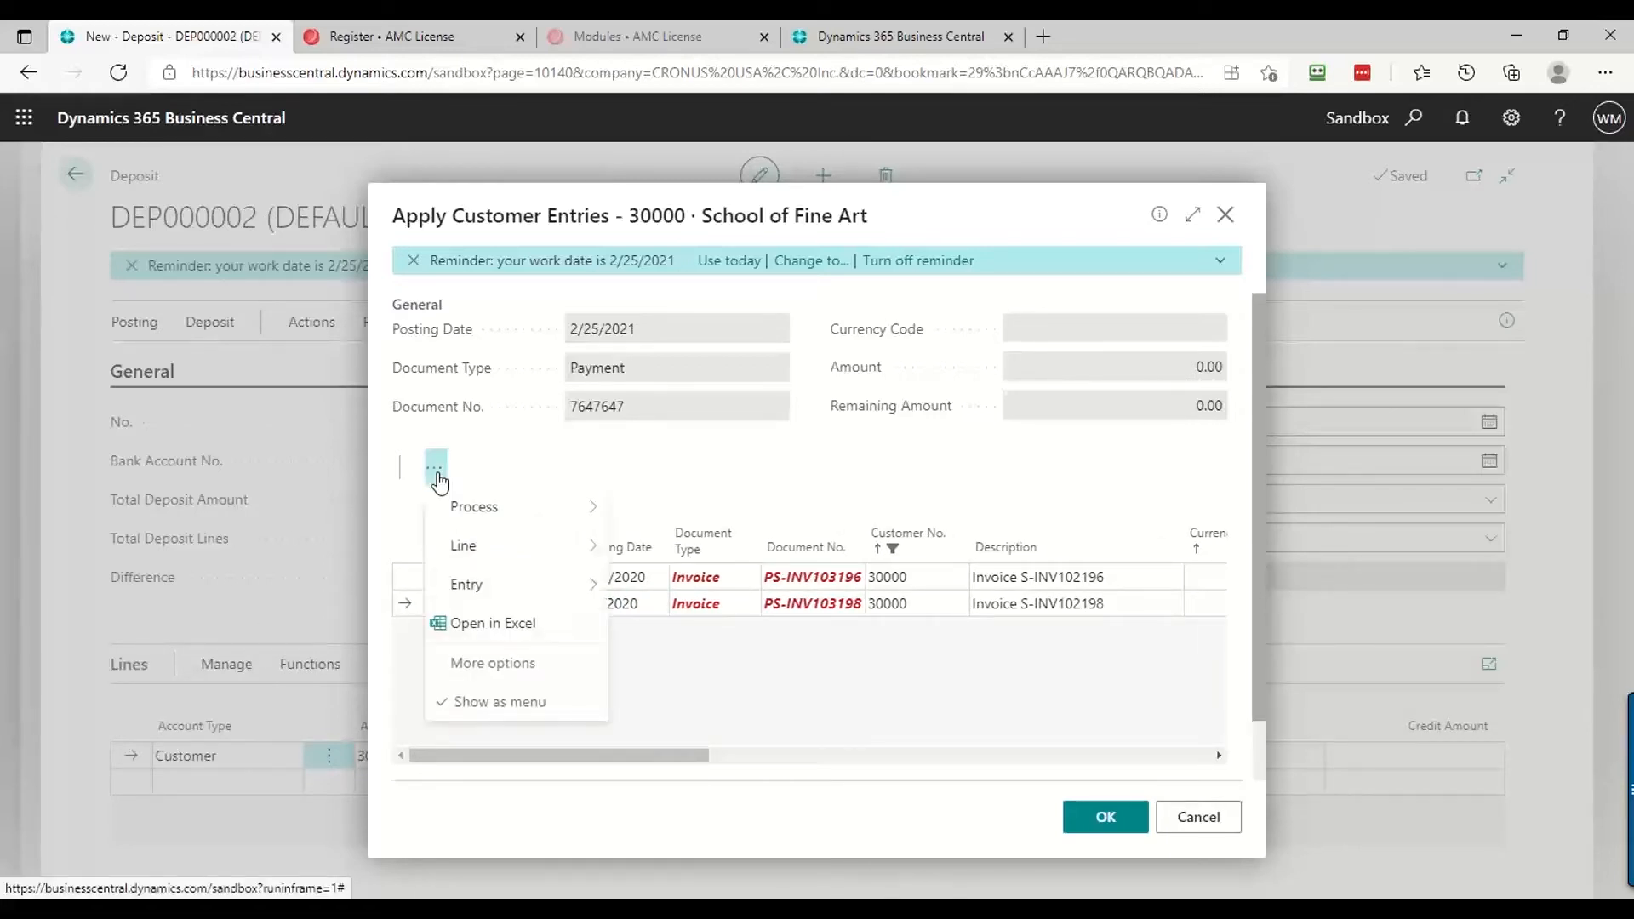
{"action": "left_click", "coordinate": [479, 515]}
{"action": "left_click", "coordinate": [479, 515]}
{"action": "left_click", "coordinate": [512, 509]}
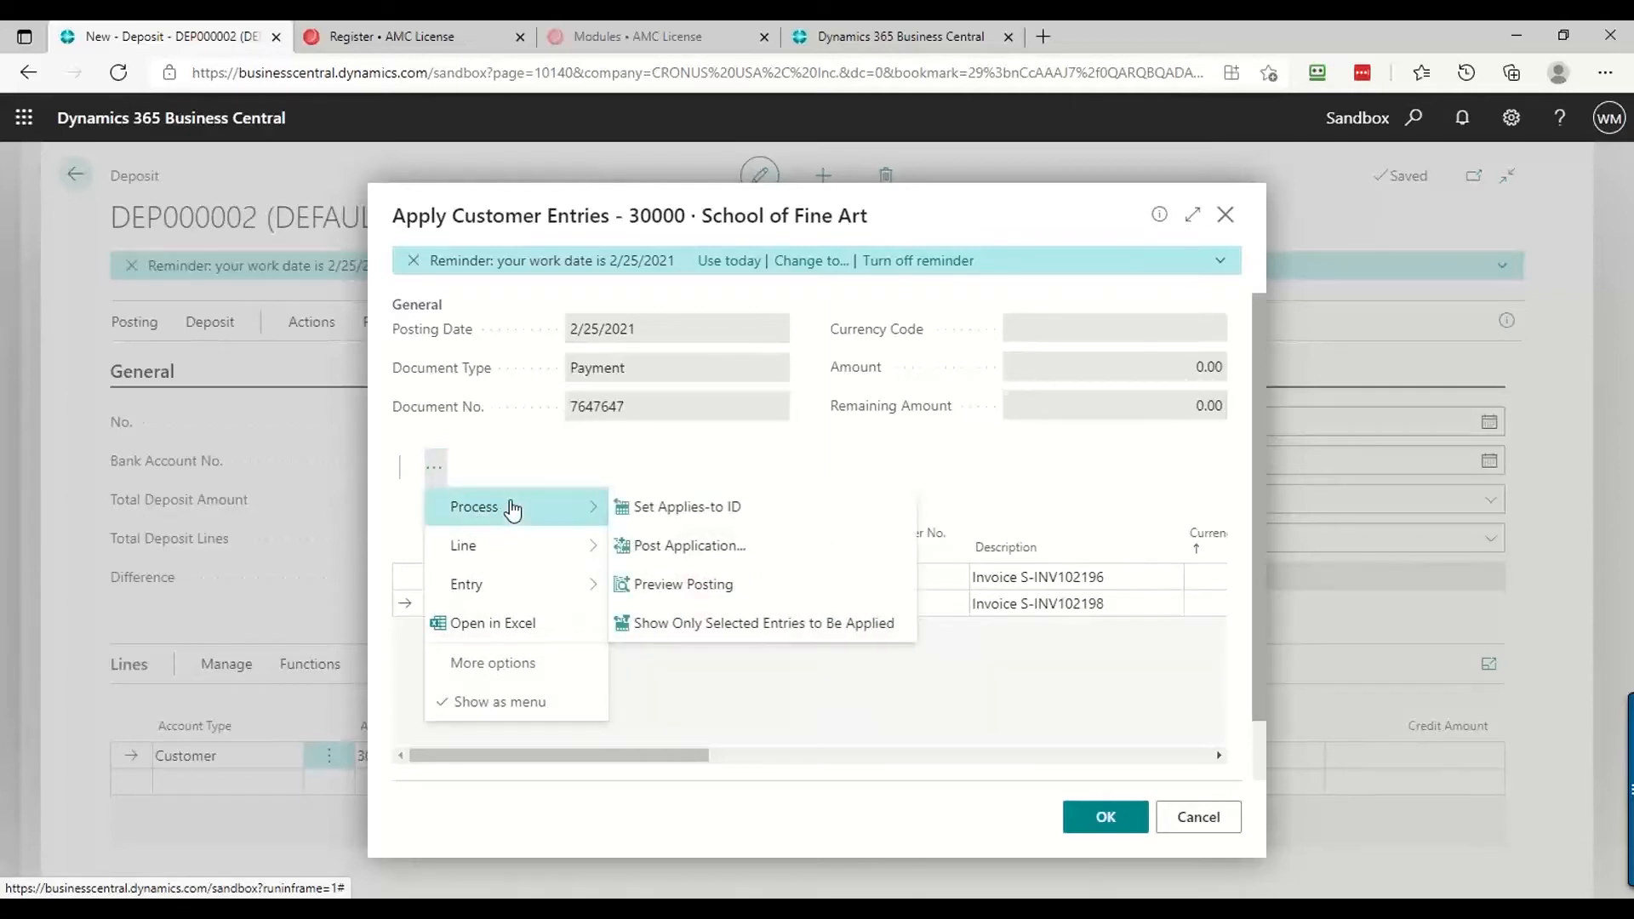
{"action": "left_click", "coordinate": [652, 507]}
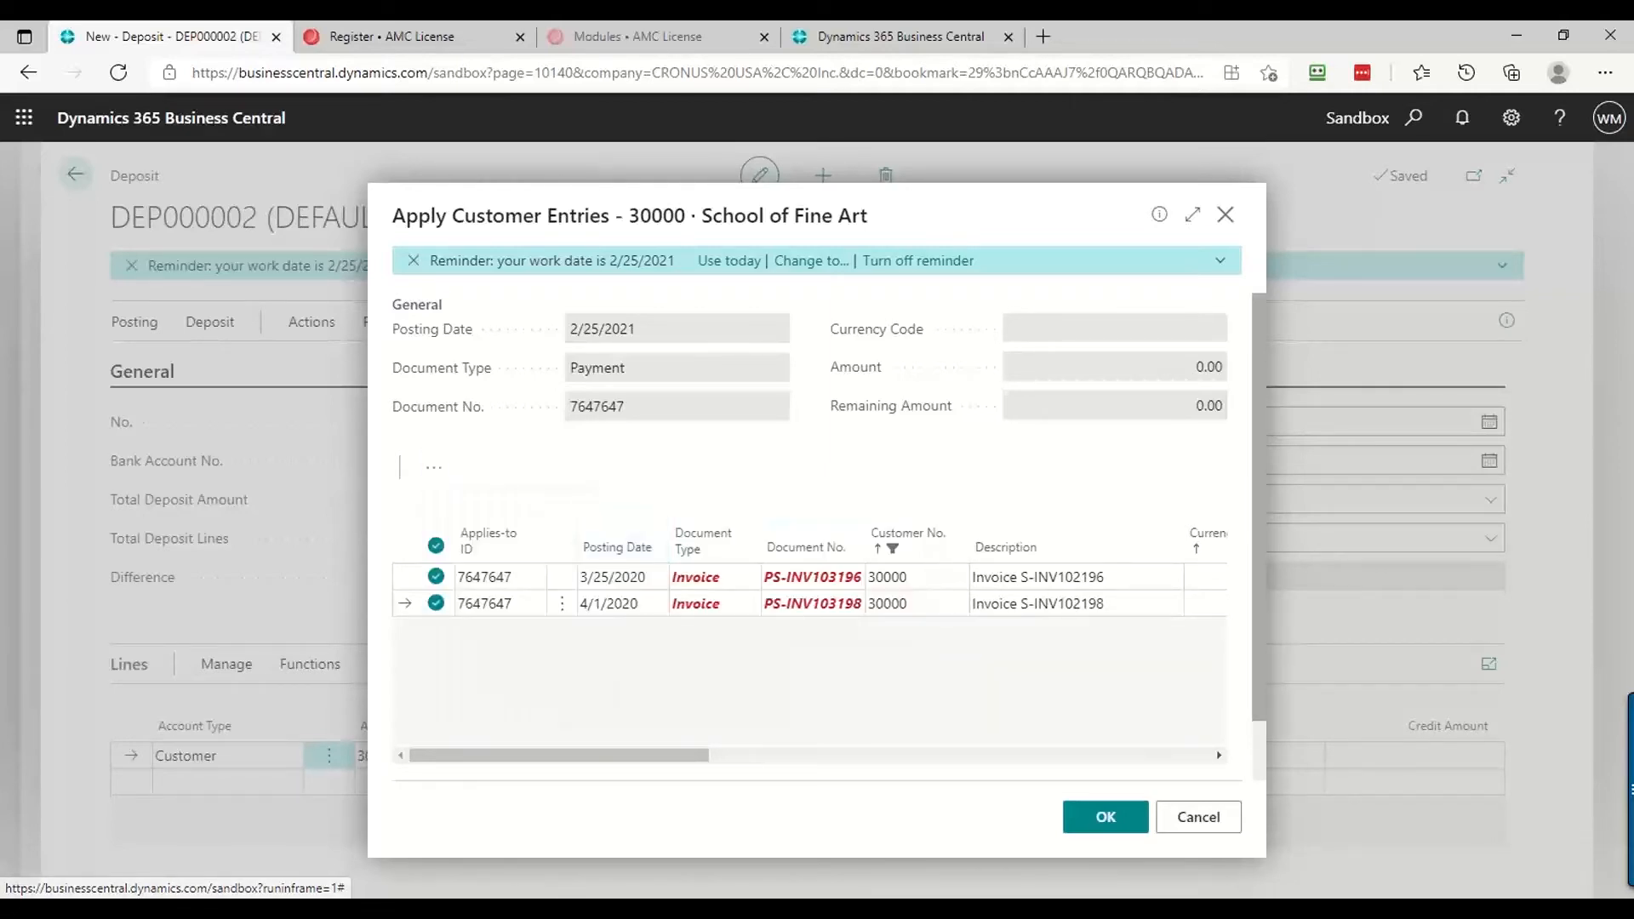
{"action": "scroll", "coordinate": [1160, 756], "scroll_direction": "right", "scroll_amount": 5}
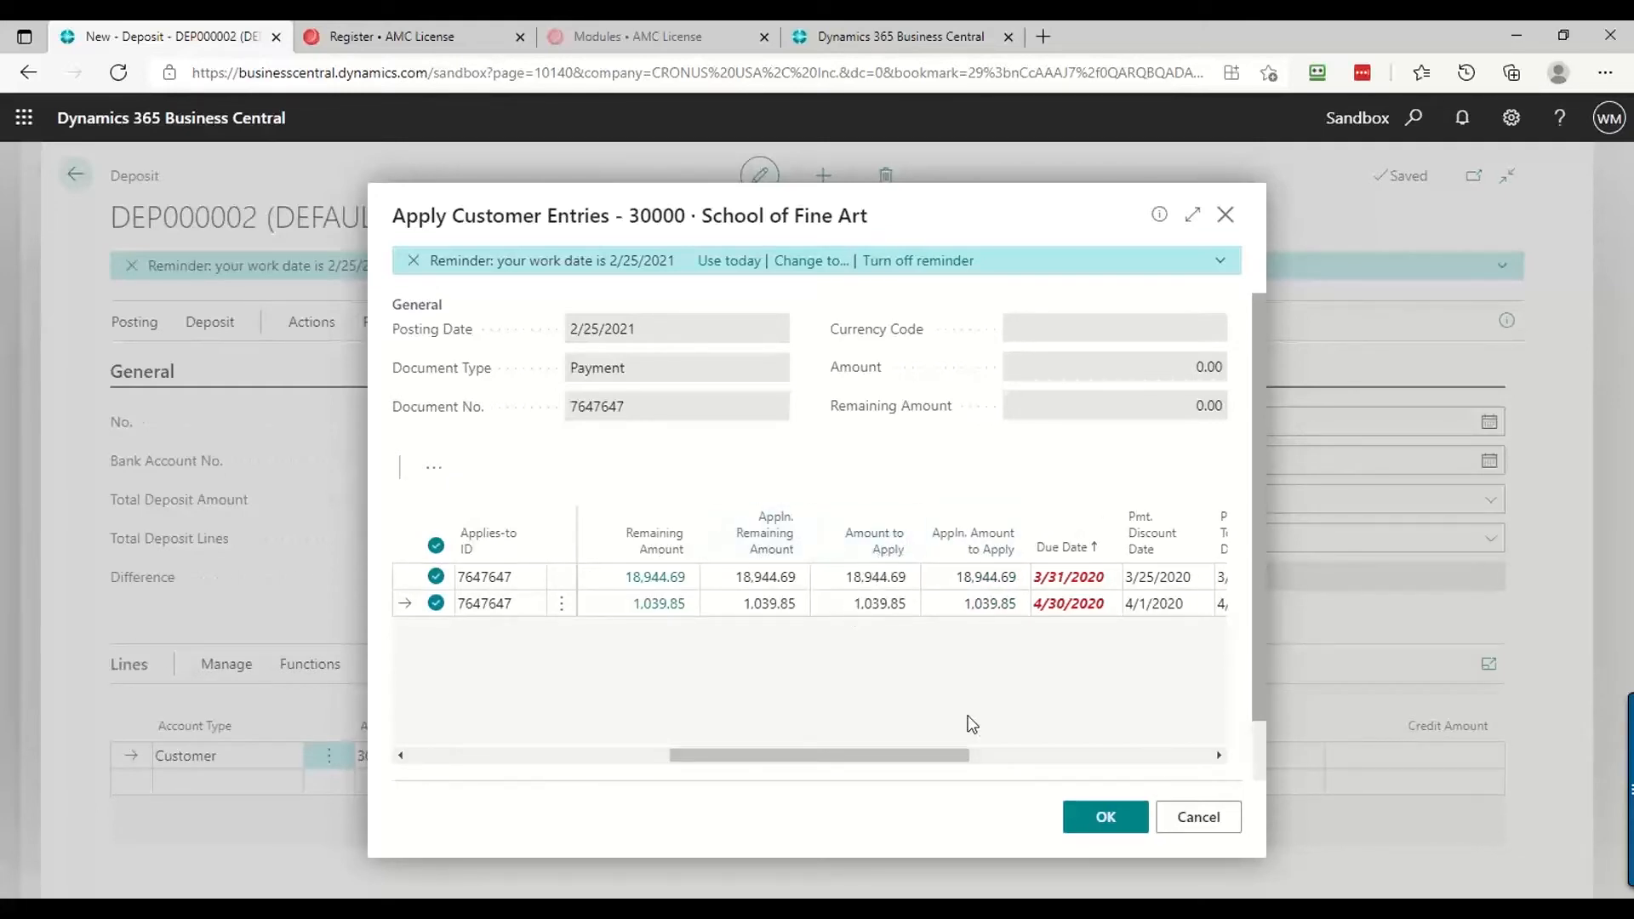
{"action": "left_click", "coordinate": [1083, 819]}
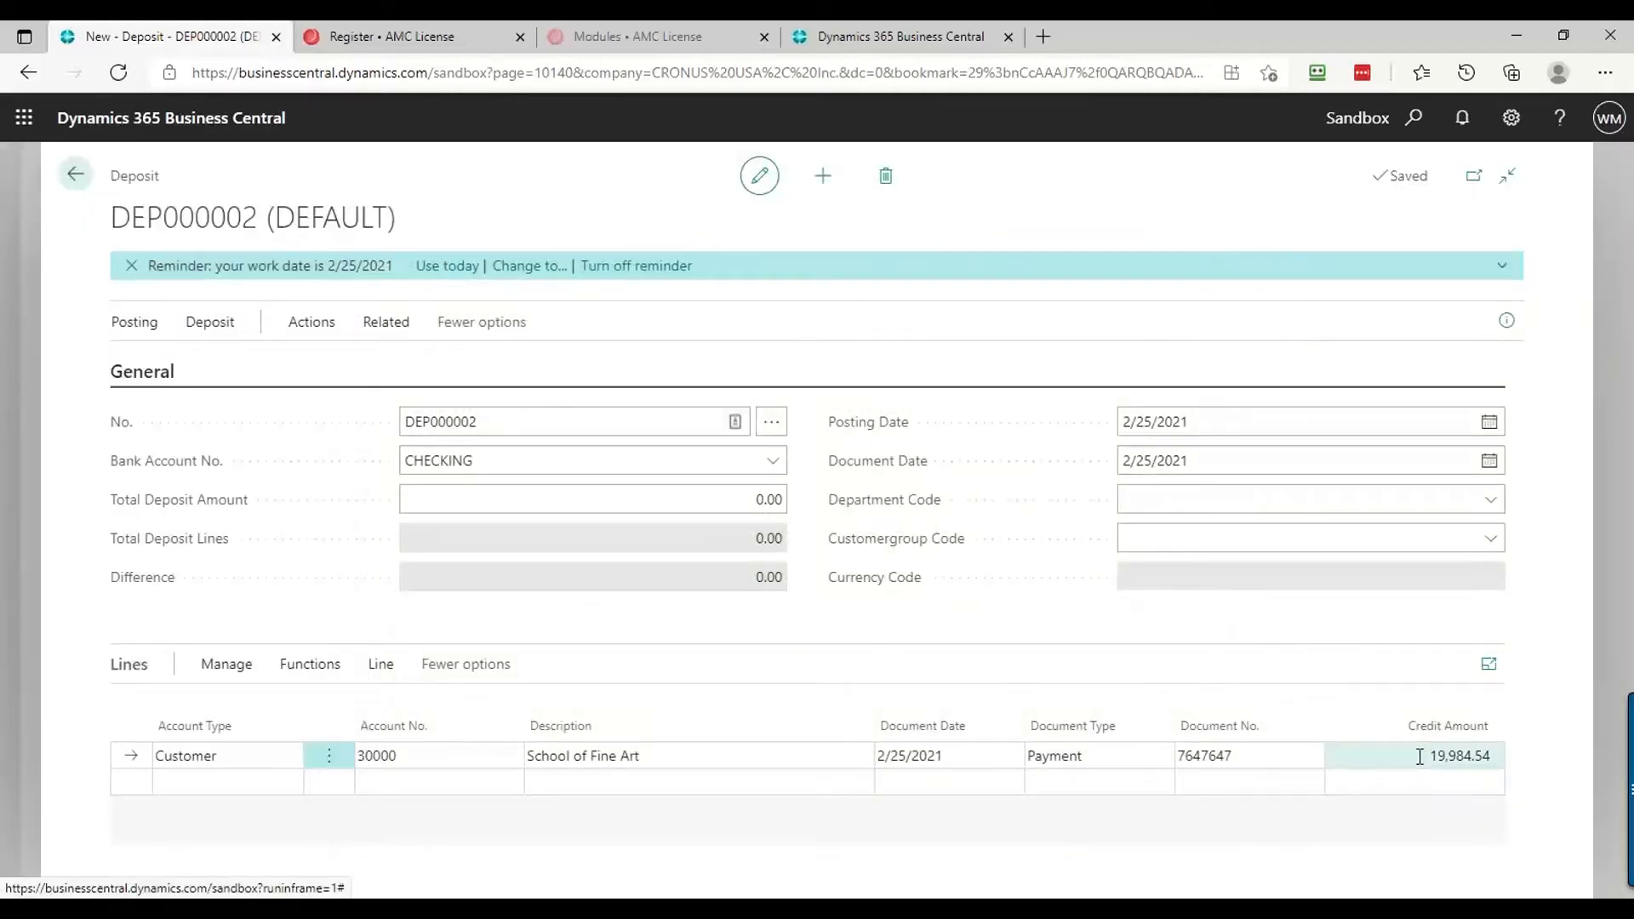
Add a second deposit line of account type Customer for Adatum Corporation
{"action": "left_click", "coordinate": [208, 766]}
{"action": "left_click", "coordinate": [203, 780]}
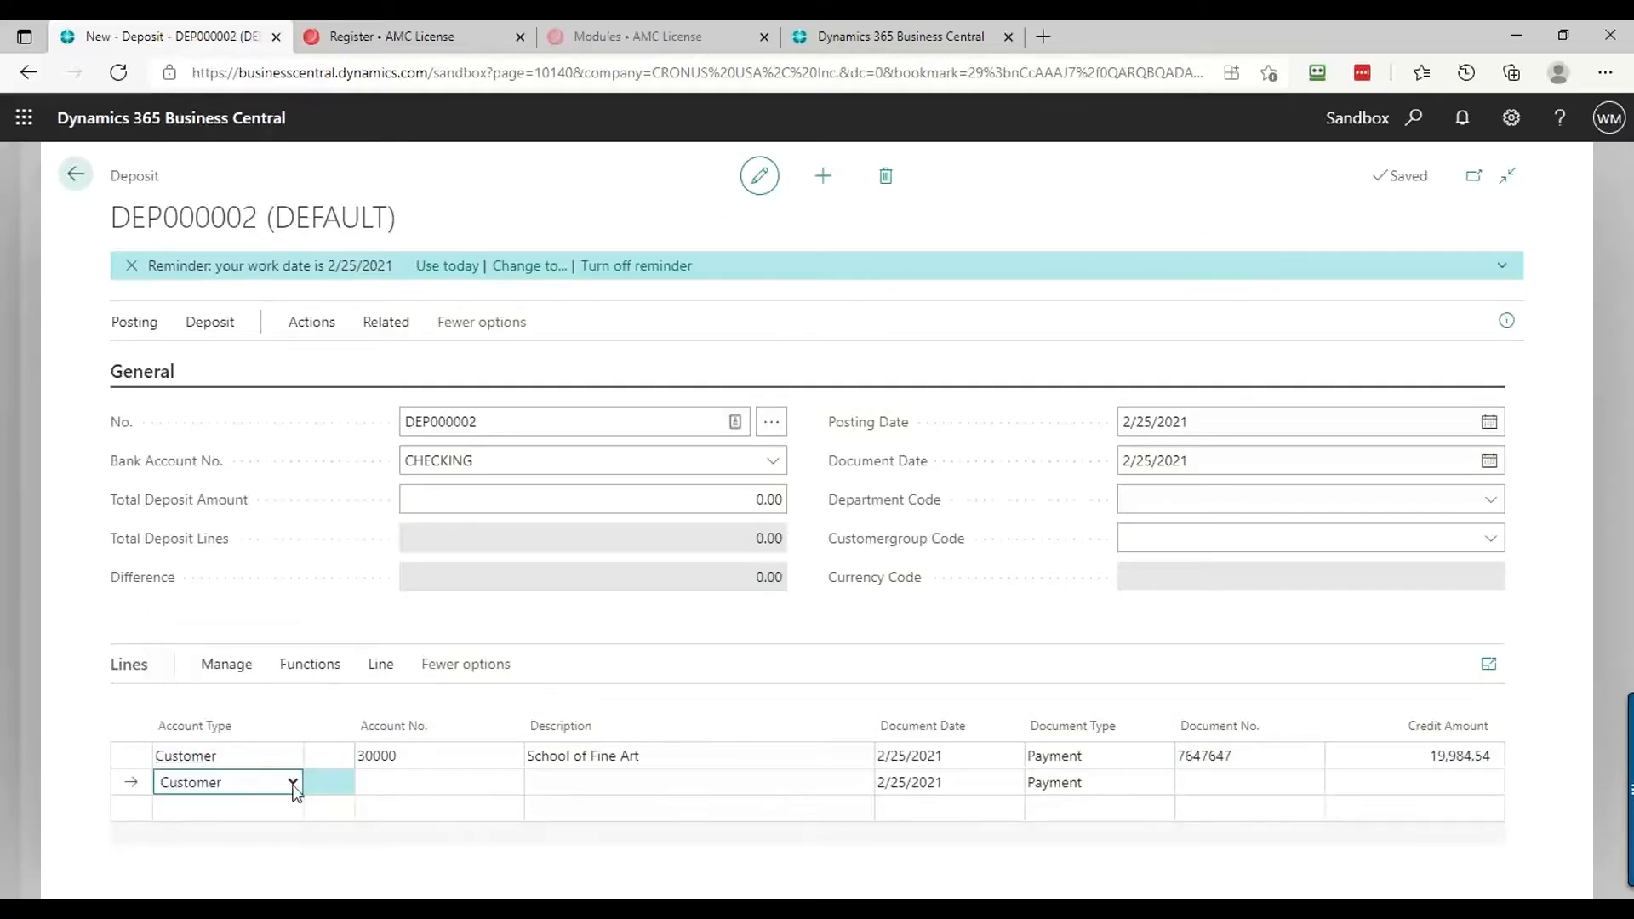
{"action": "left_click", "coordinate": [293, 783]}
{"action": "left_click", "coordinate": [400, 783]}
{"action": "left_click", "coordinate": [508, 783]}
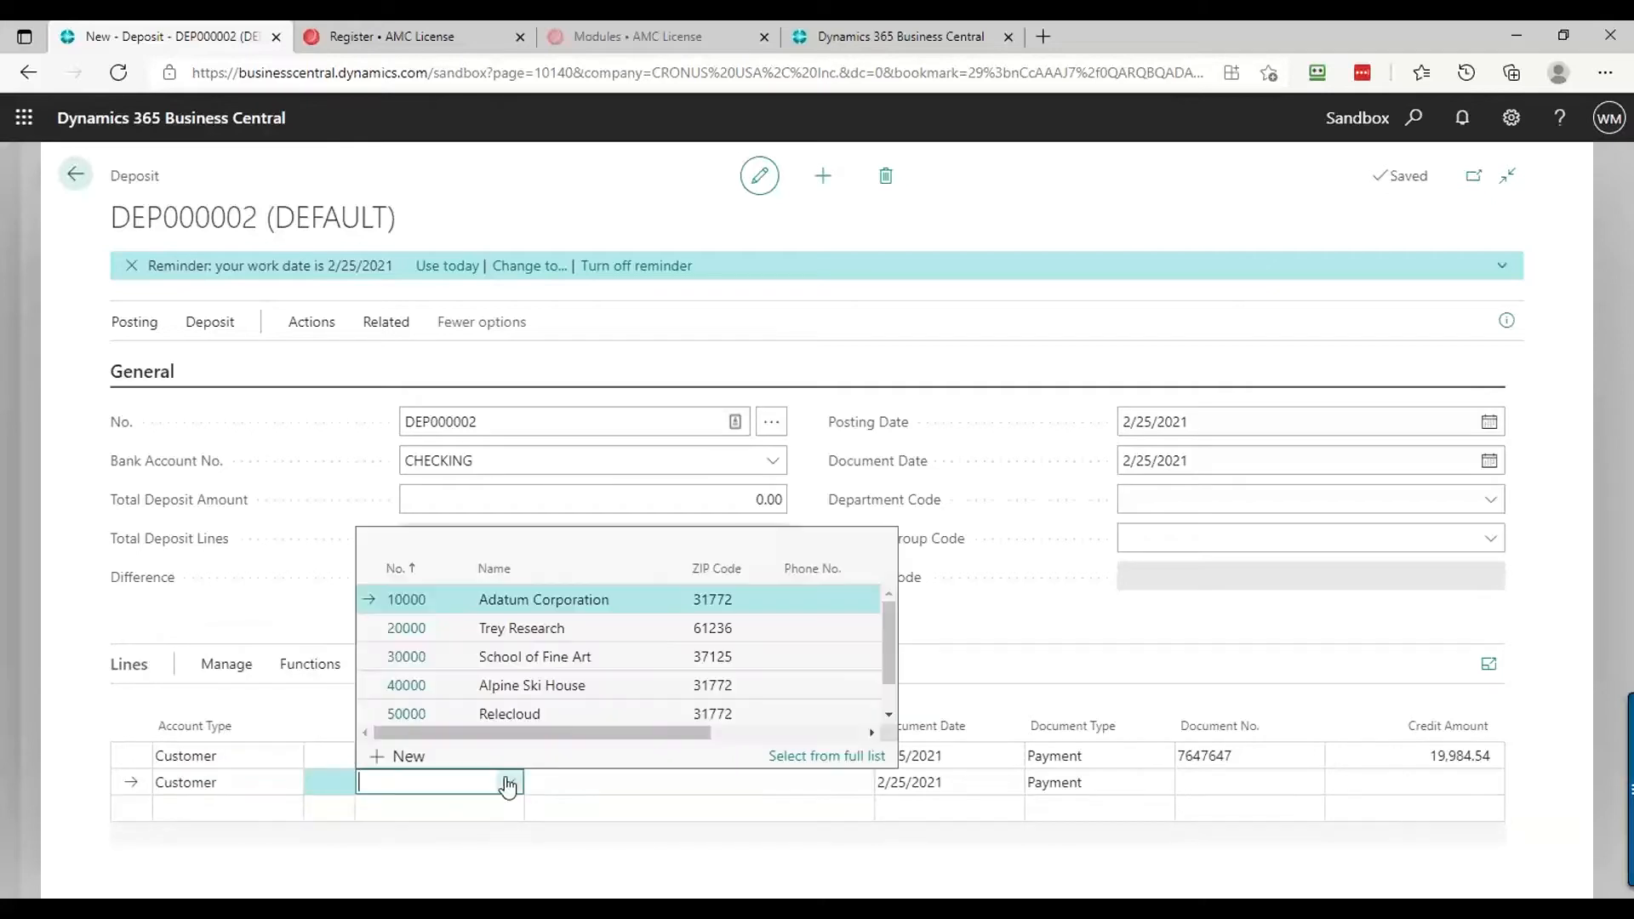
{"action": "left_click", "coordinate": [417, 601]}
{"action": "key", "text": "Tab"}
{"action": "key", "text": "Tab"}
{"action": "key", "text": "Tab"}
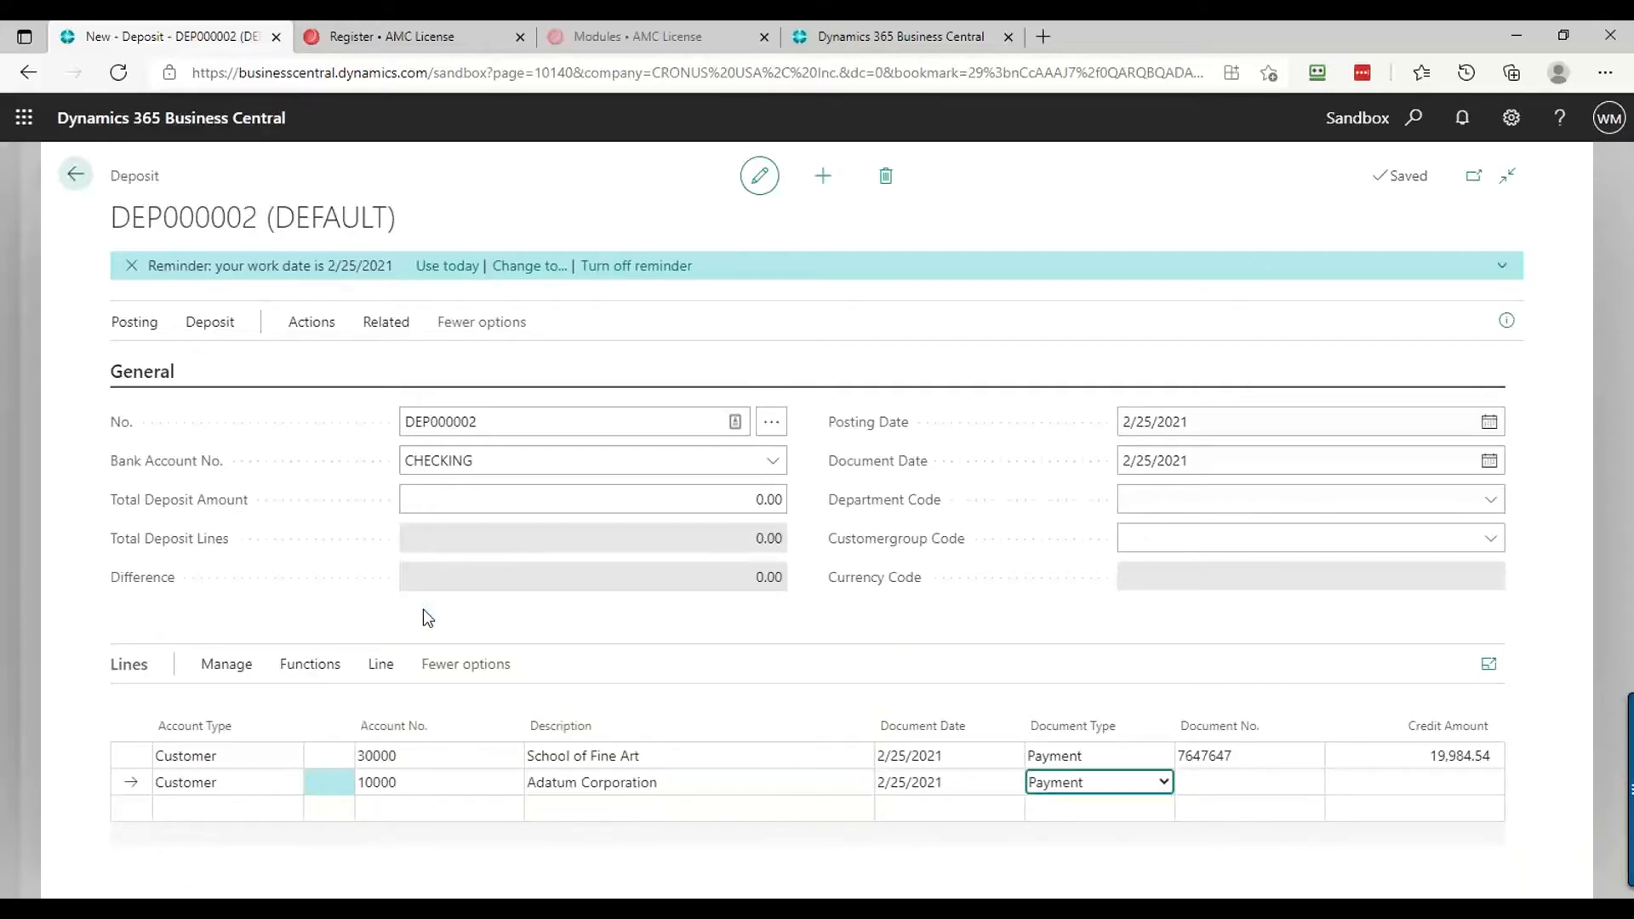
Give the Adatum Corporation payment line document number 786476643 and a credit amount of 2,000.00
{"action": "key", "text": "Tab"}
{"action": "type", "text": "7864764"}
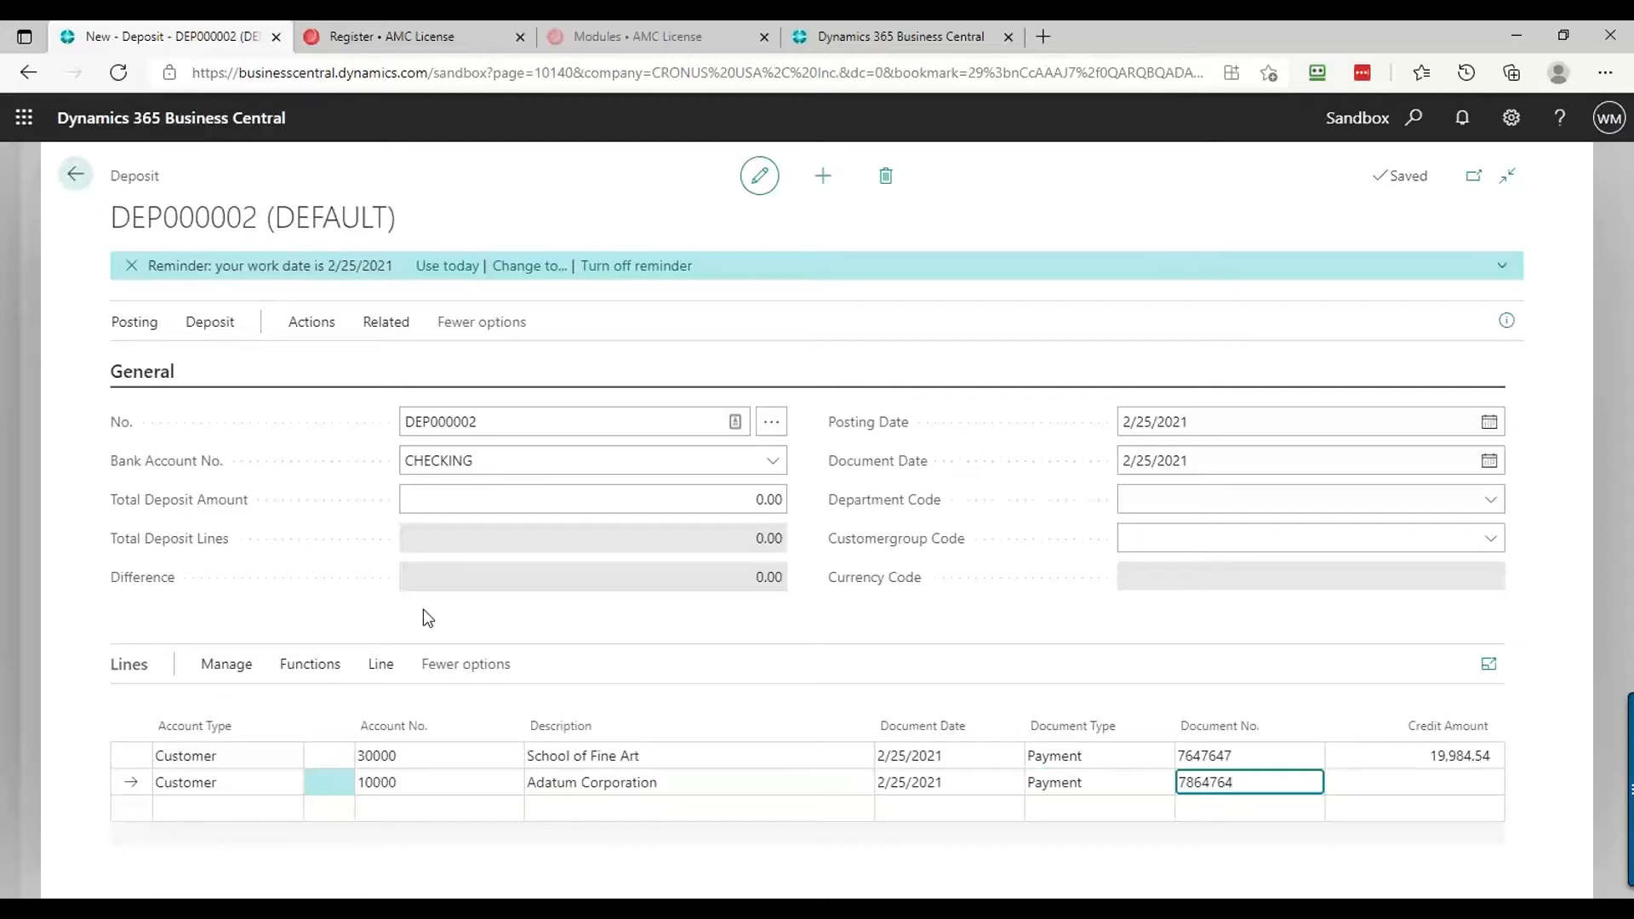
{"action": "key", "text": "Tab"}
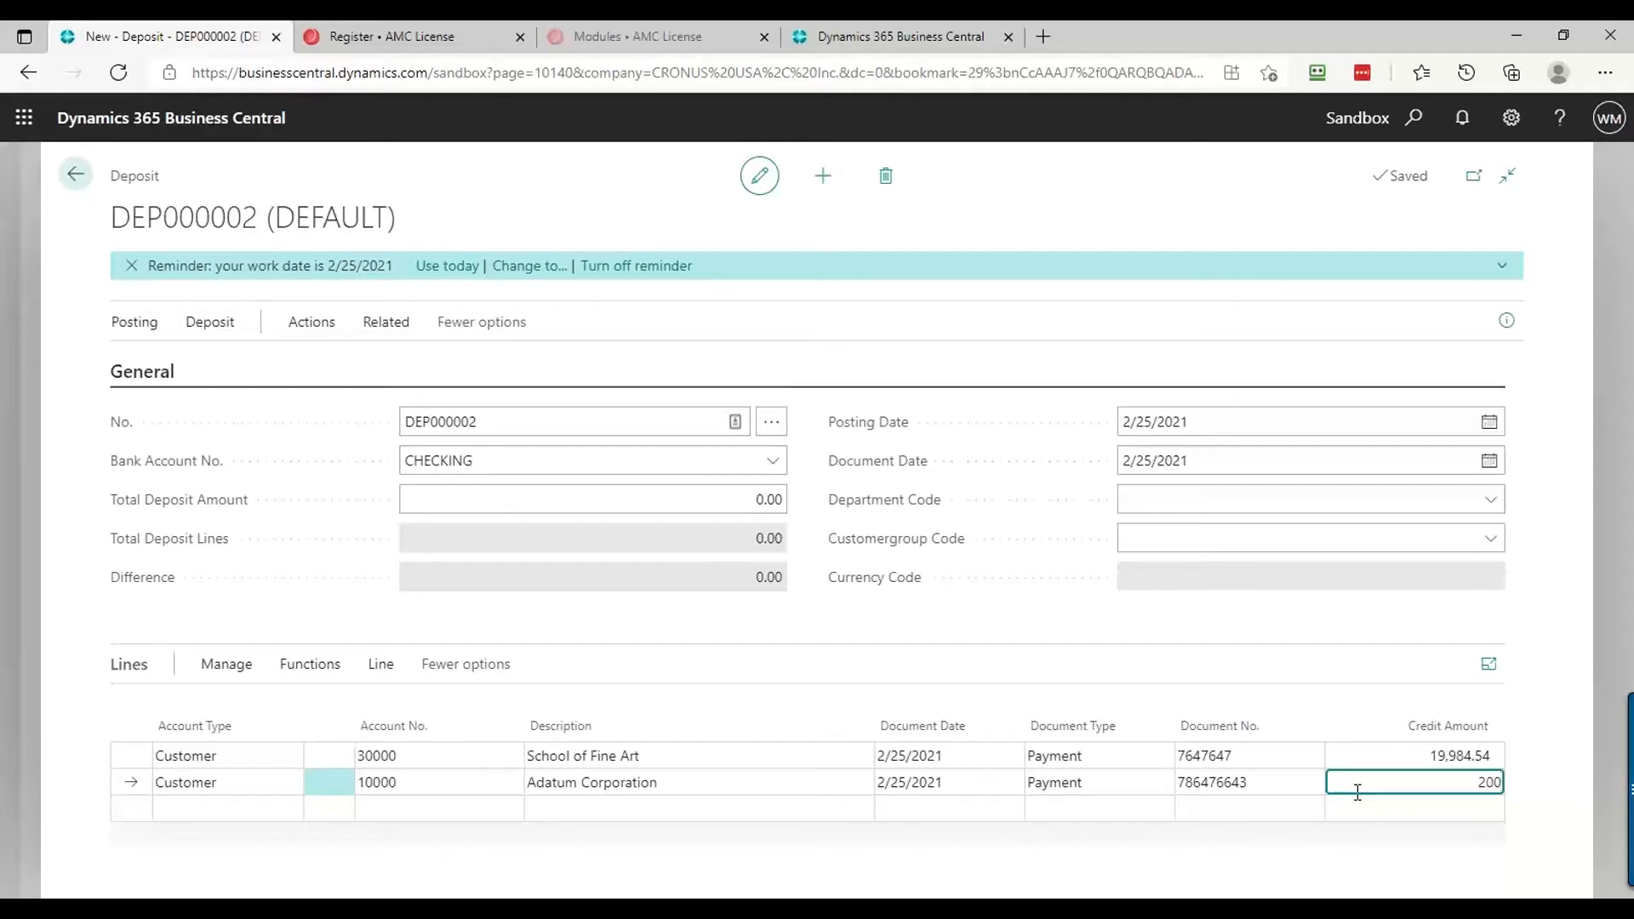
{"action": "type", "text": "2000"}
{"action": "key", "text": "Return"}
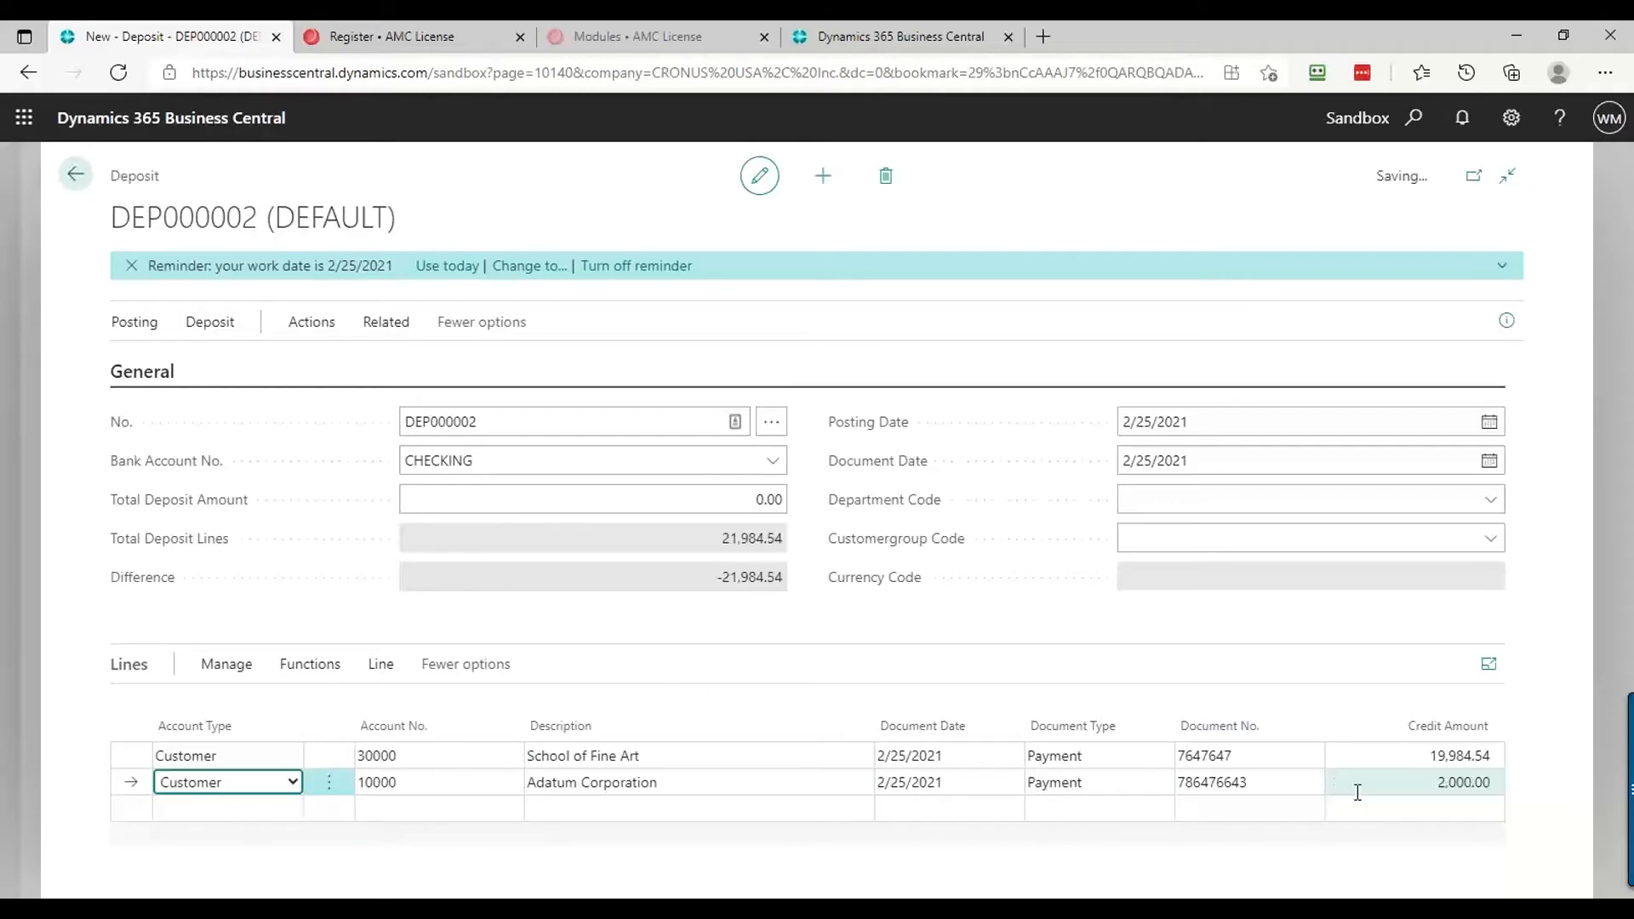
Apply the Adatum Corporation payment to invoice PS-INV103215 by setting its Applies-to ID
{"action": "left_click", "coordinate": [1359, 791]}
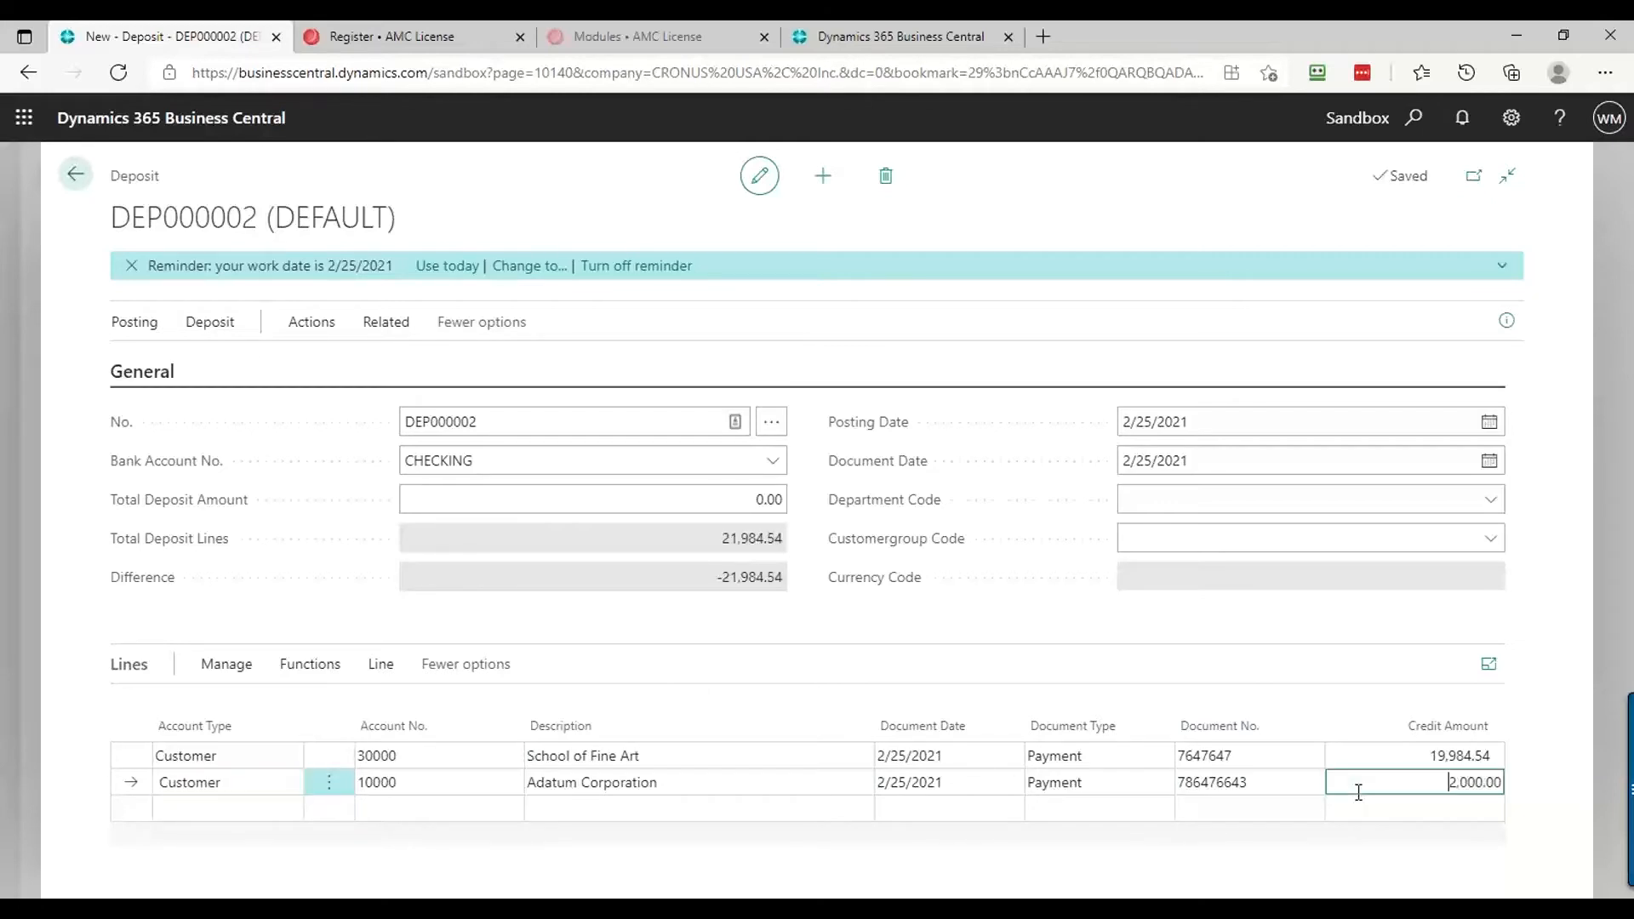
{"action": "left_click", "coordinate": [310, 681]}
{"action": "left_click", "coordinate": [197, 706]}
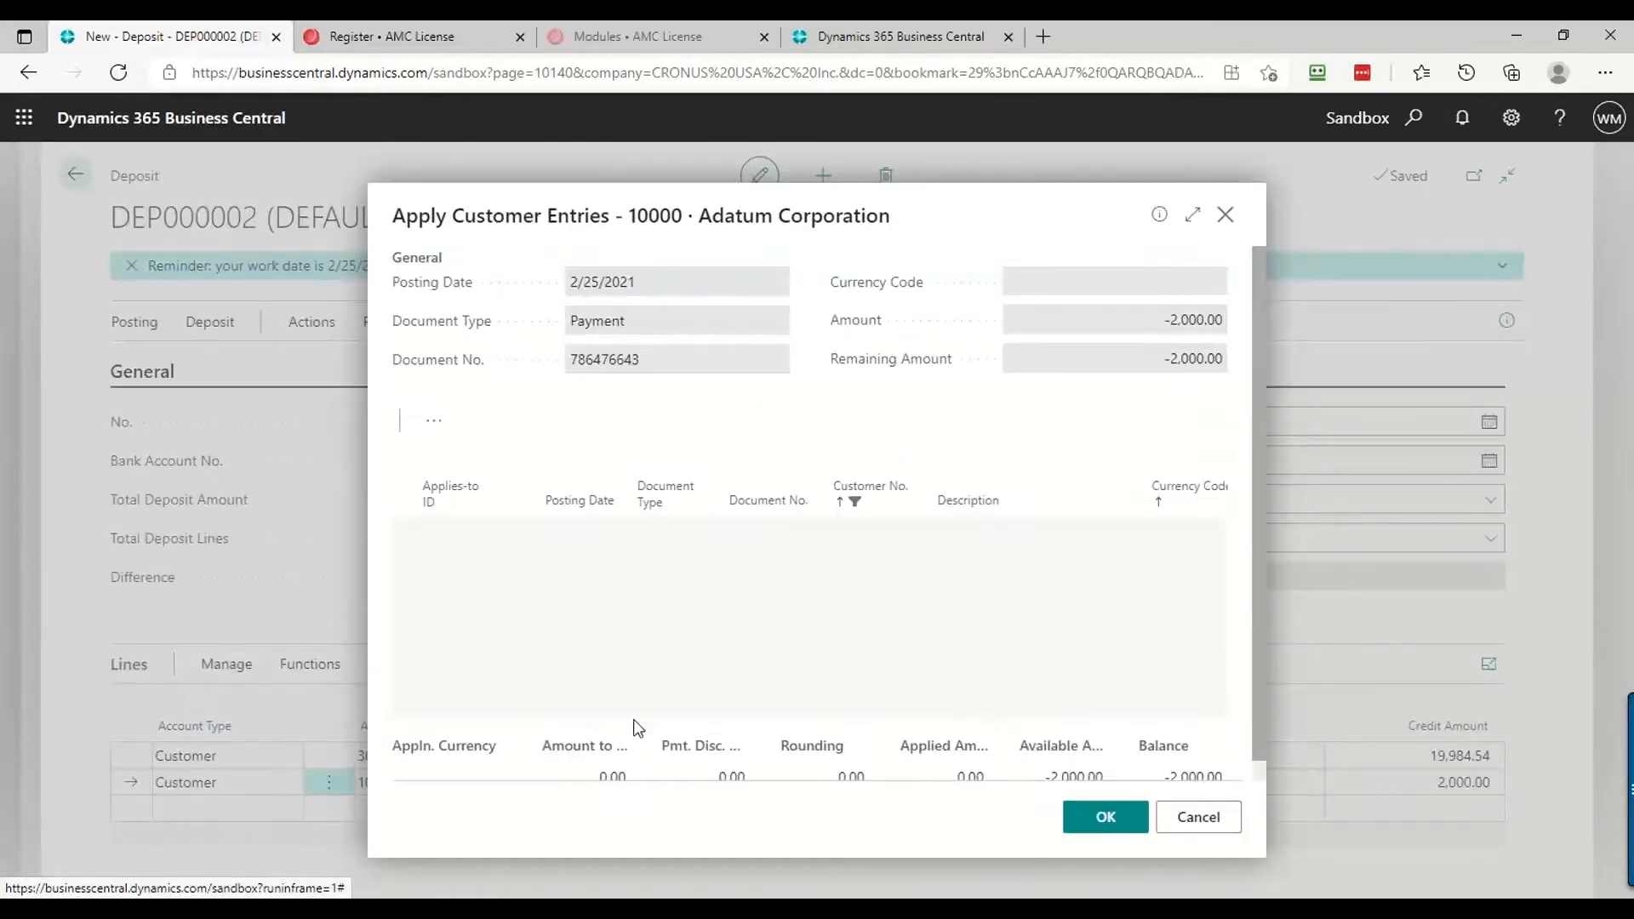
{"action": "left_click", "coordinate": [474, 605]}
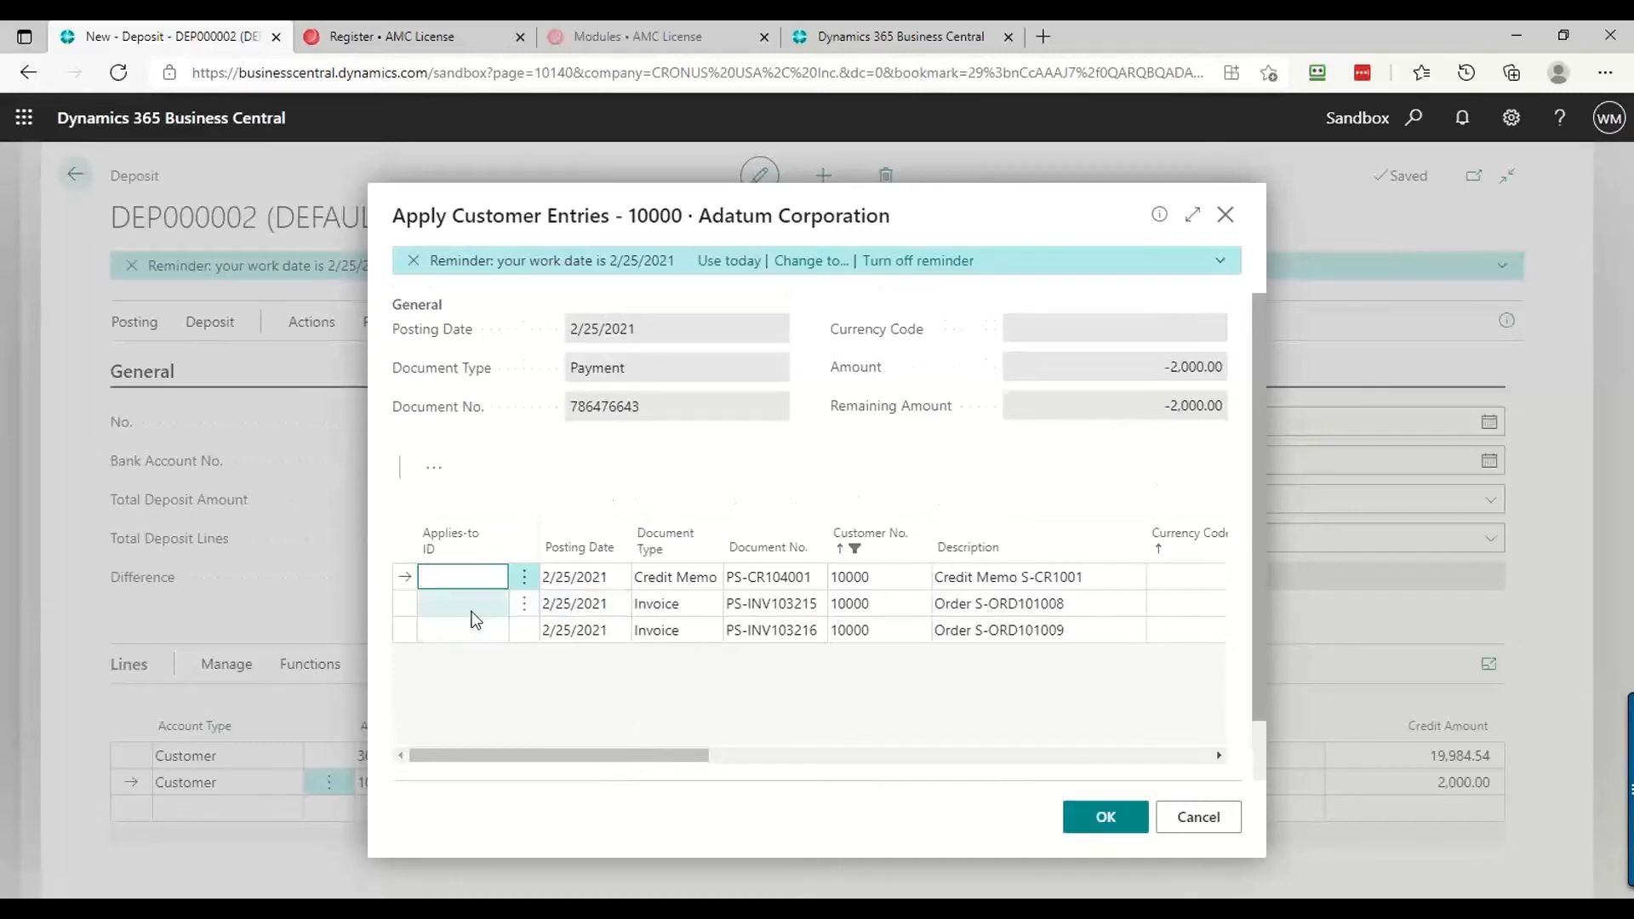
{"action": "left_click", "coordinate": [435, 467]}
{"action": "mouse_move", "coordinate": [477, 508]}
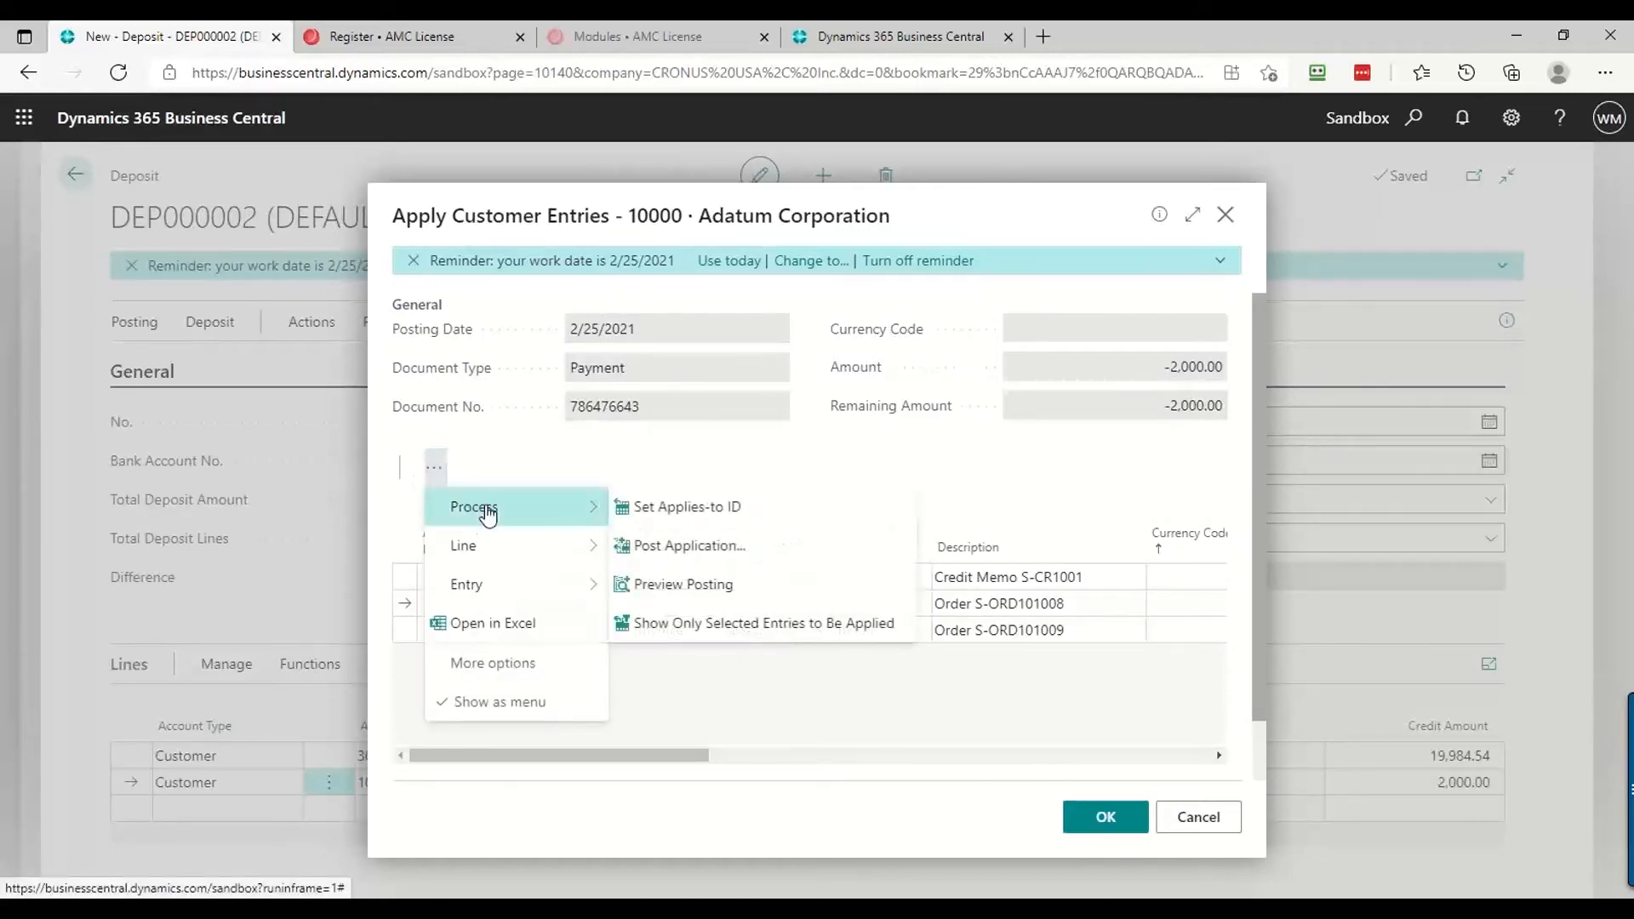
{"action": "left_click", "coordinate": [651, 507]}
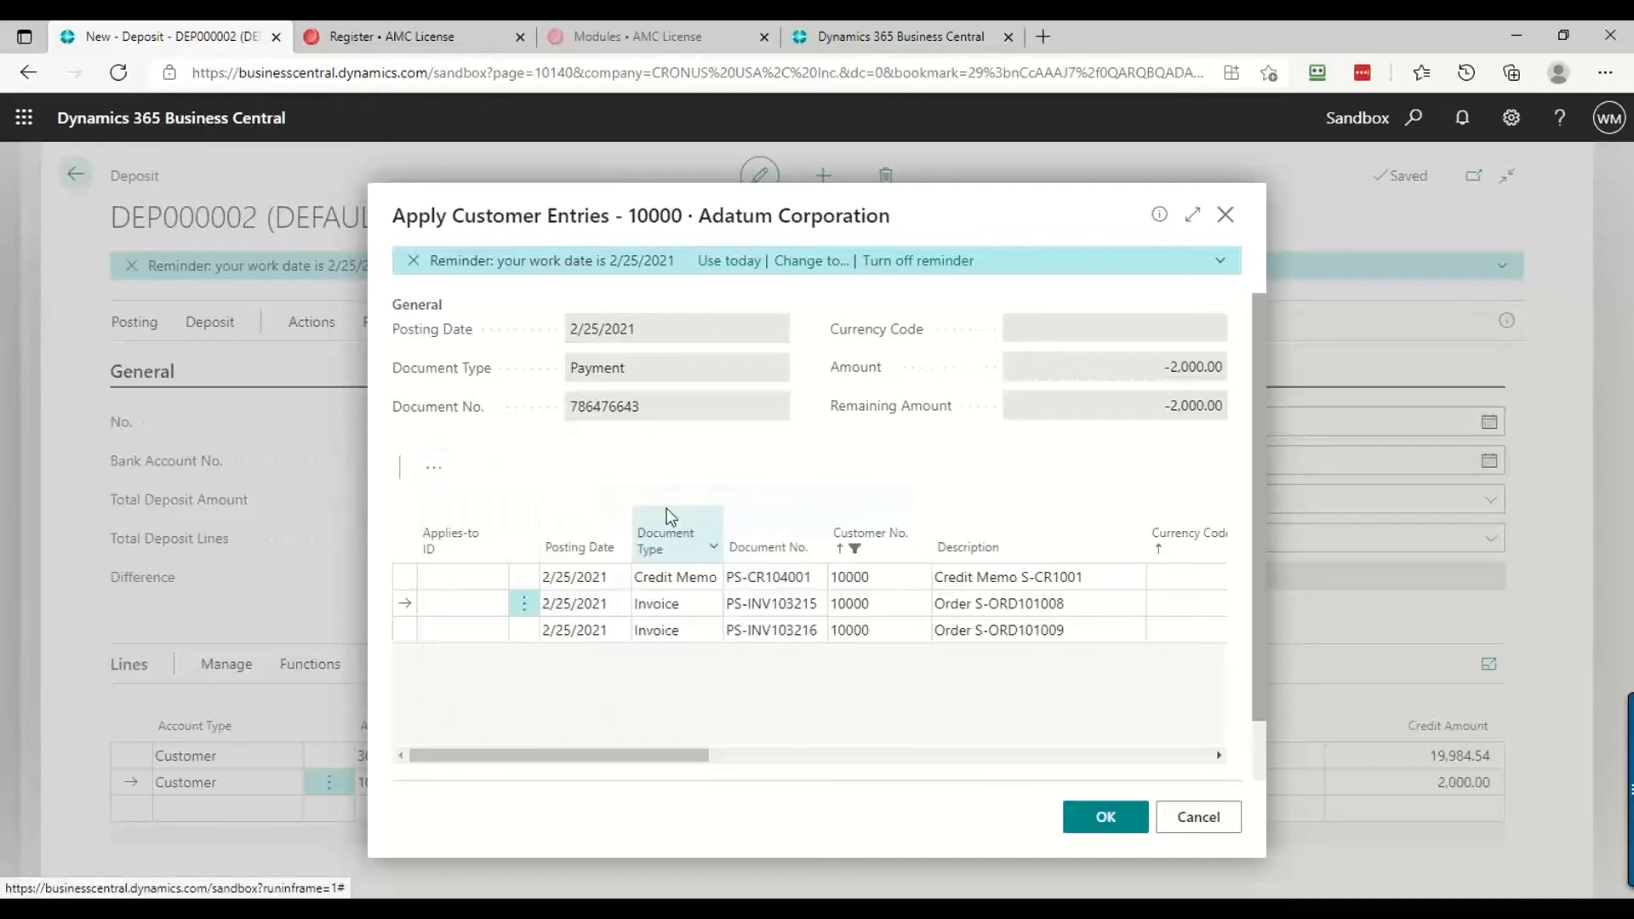
{"action": "left_click", "coordinate": [1104, 818]}
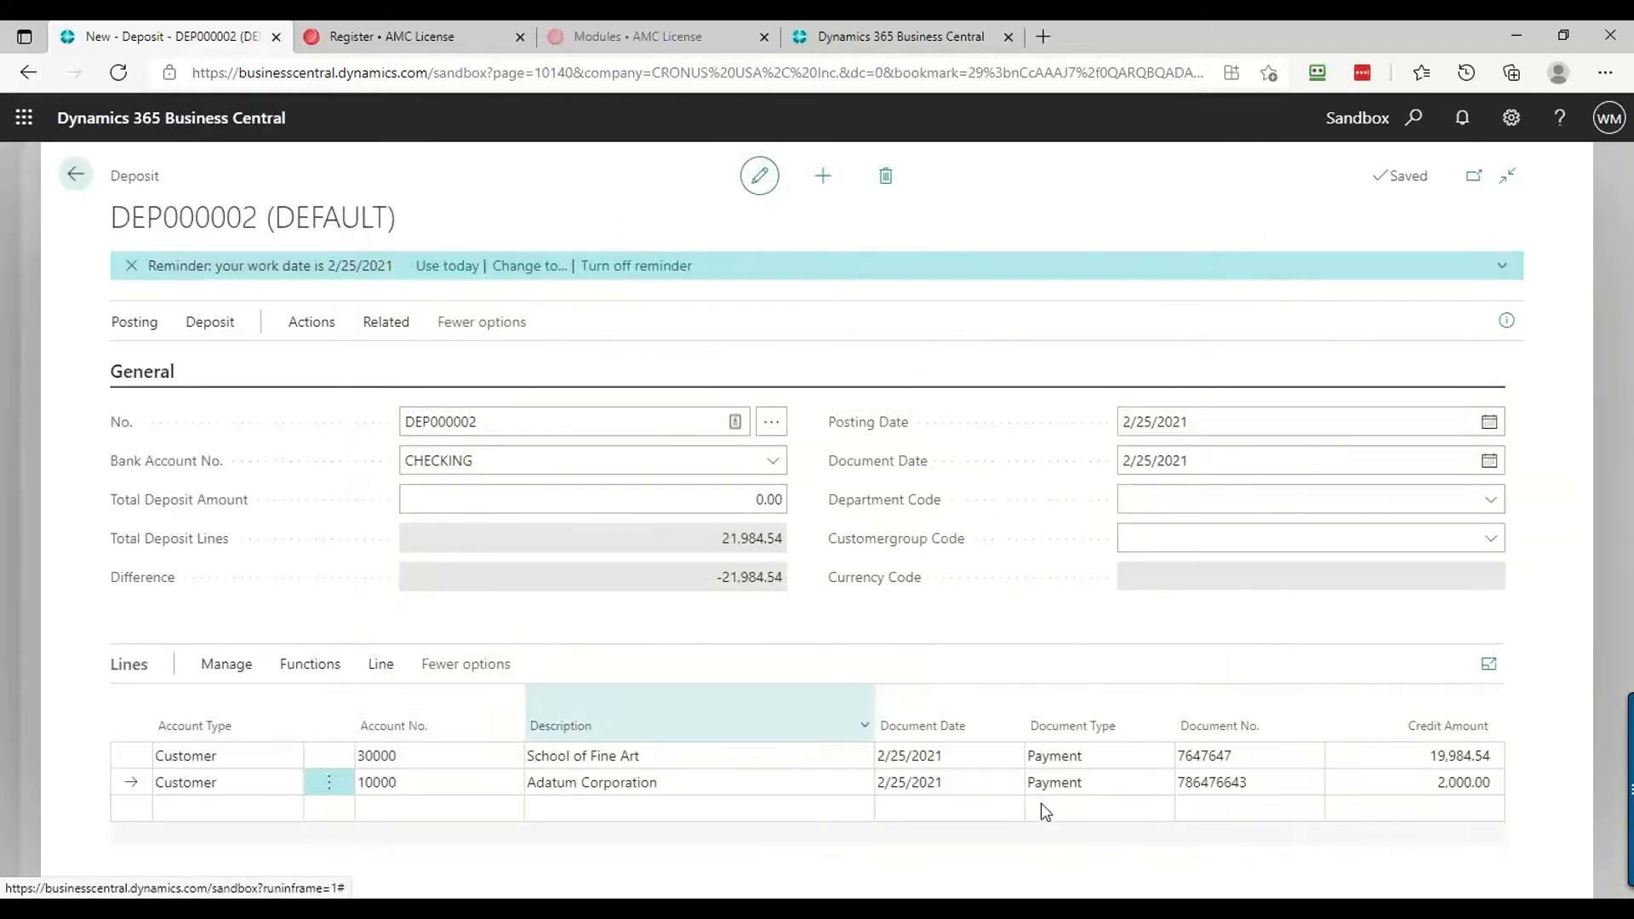
Set the total deposit amount to 21,984.54 to match the total of the deposit lines
{"action": "left_click", "coordinate": [677, 502]}
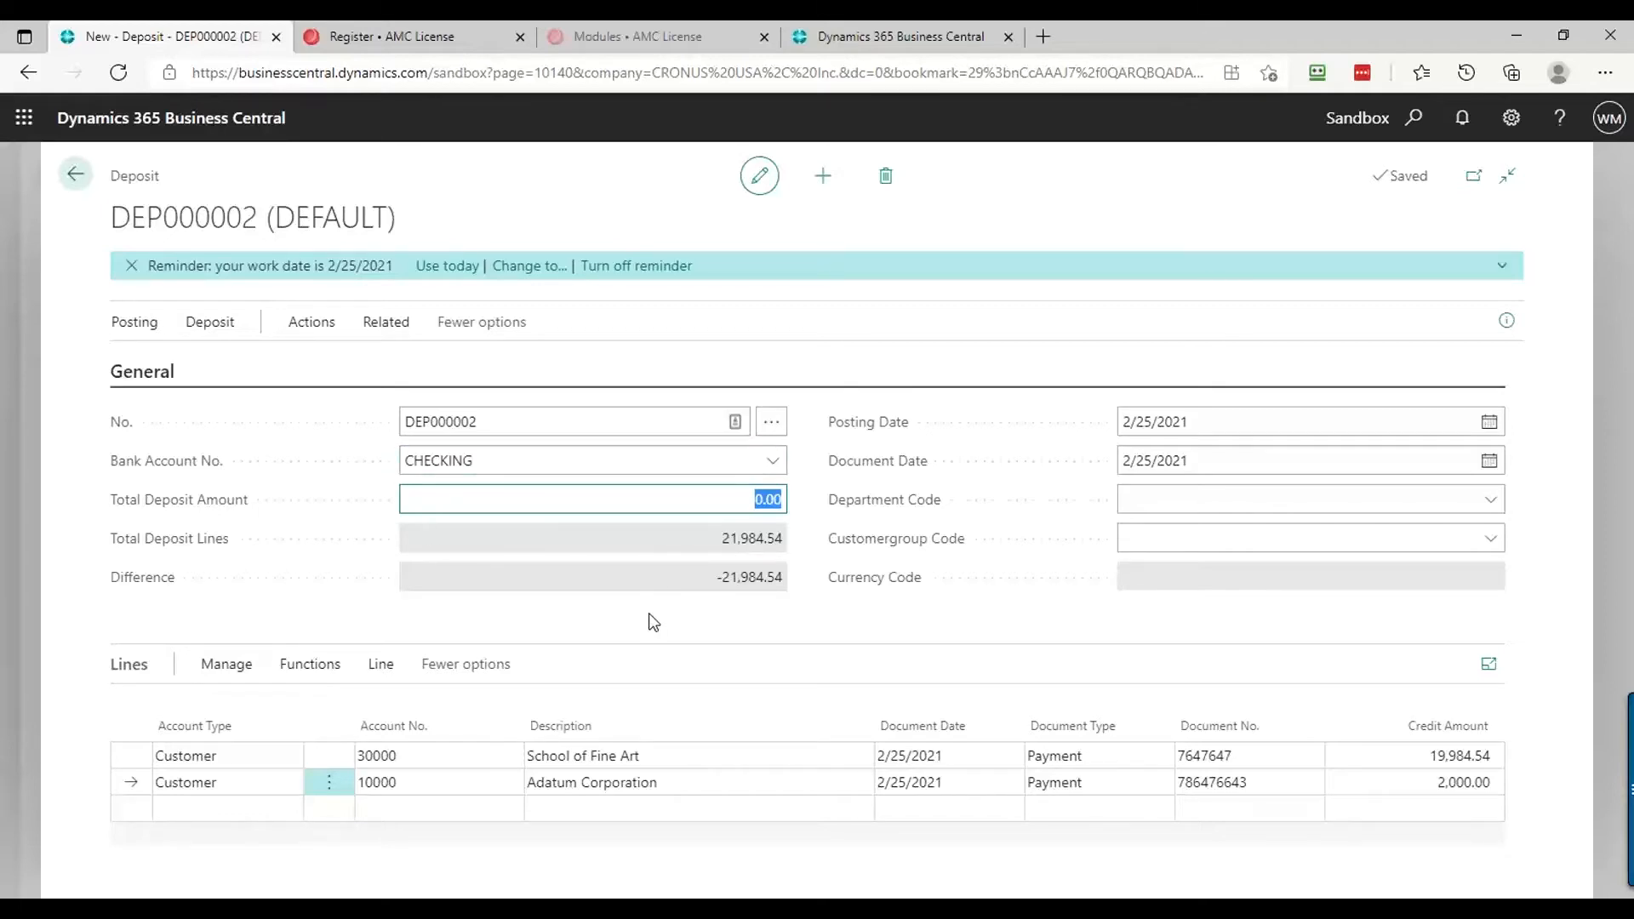
{"action": "left_click", "coordinate": [750, 536]}
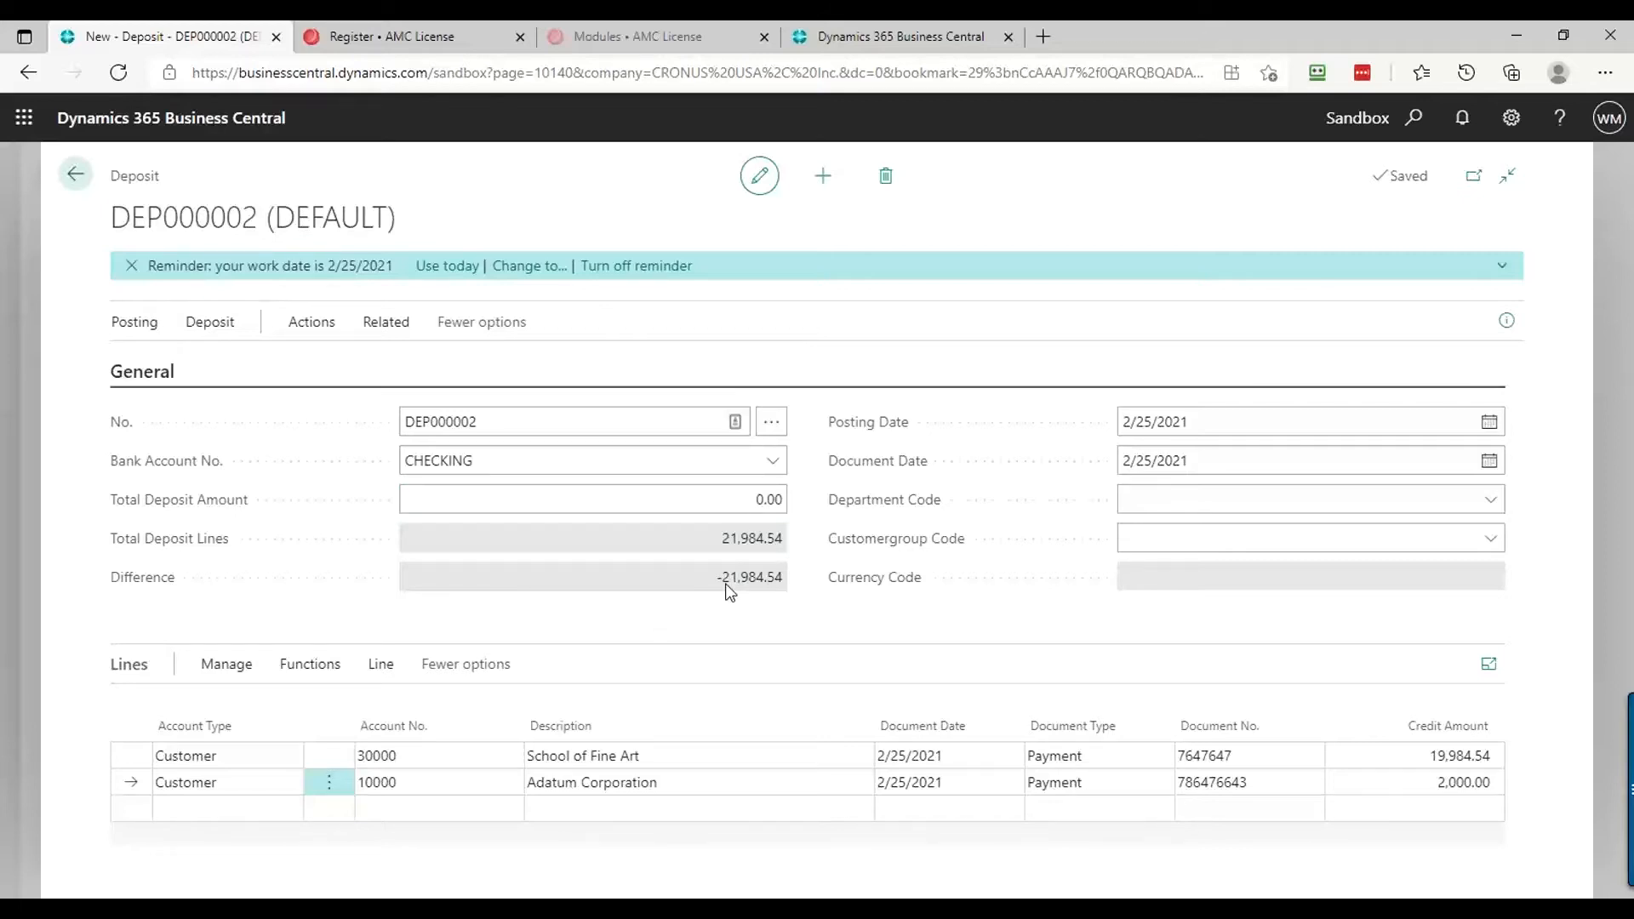
{"action": "left_click", "coordinate": [765, 497]}
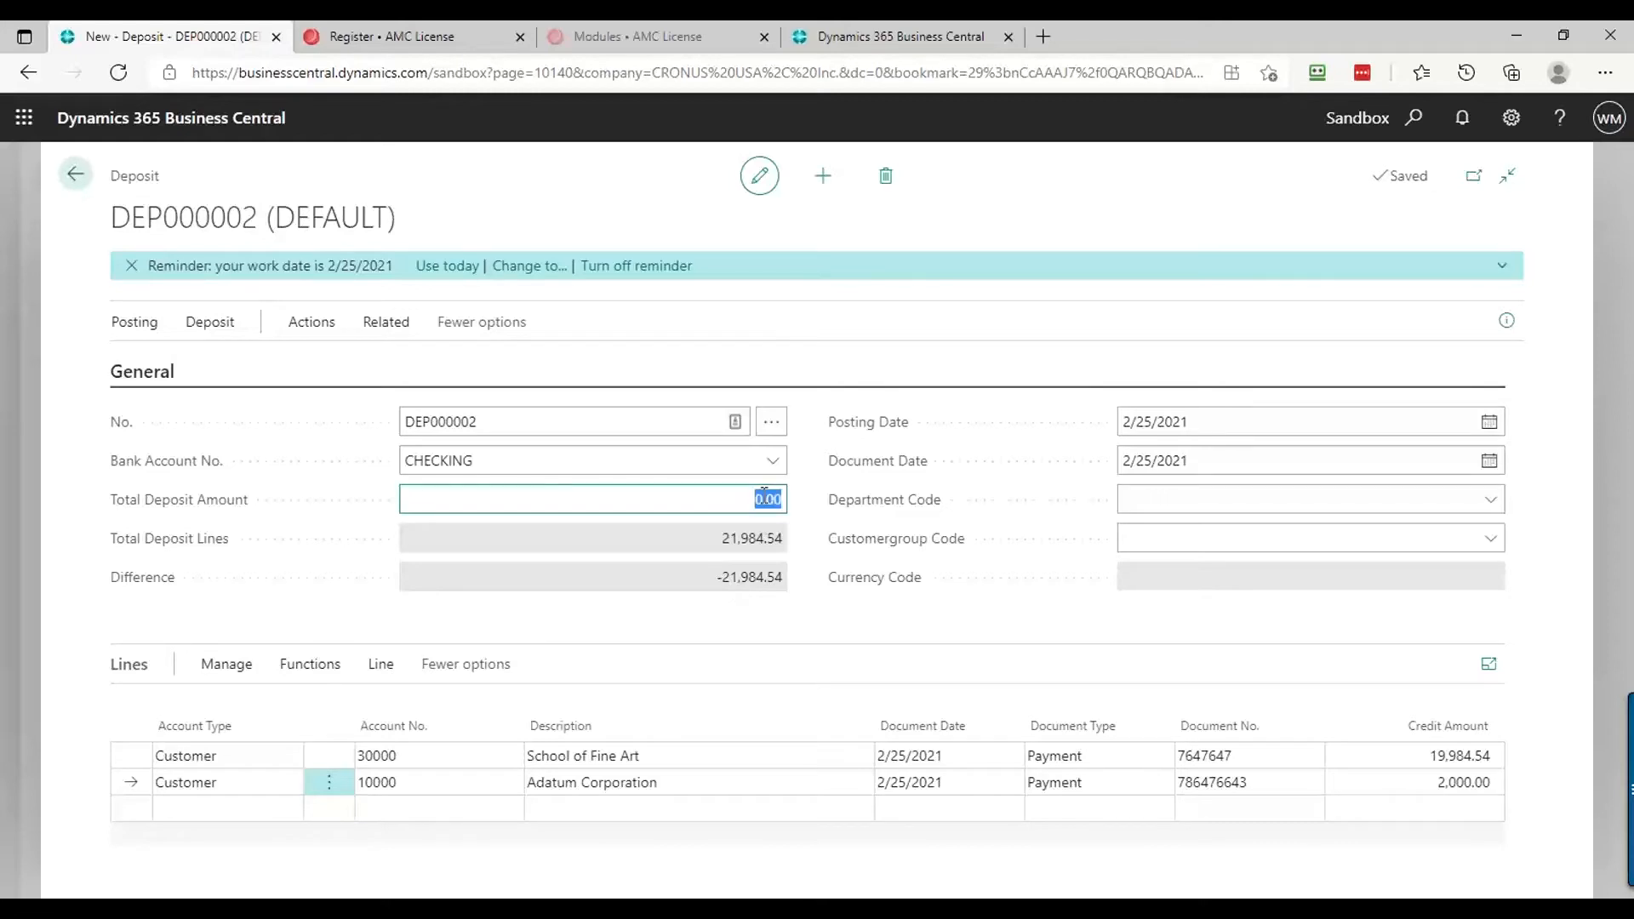
{"action": "type", "text": "21,984.54"}
{"action": "key", "text": "Tab"}
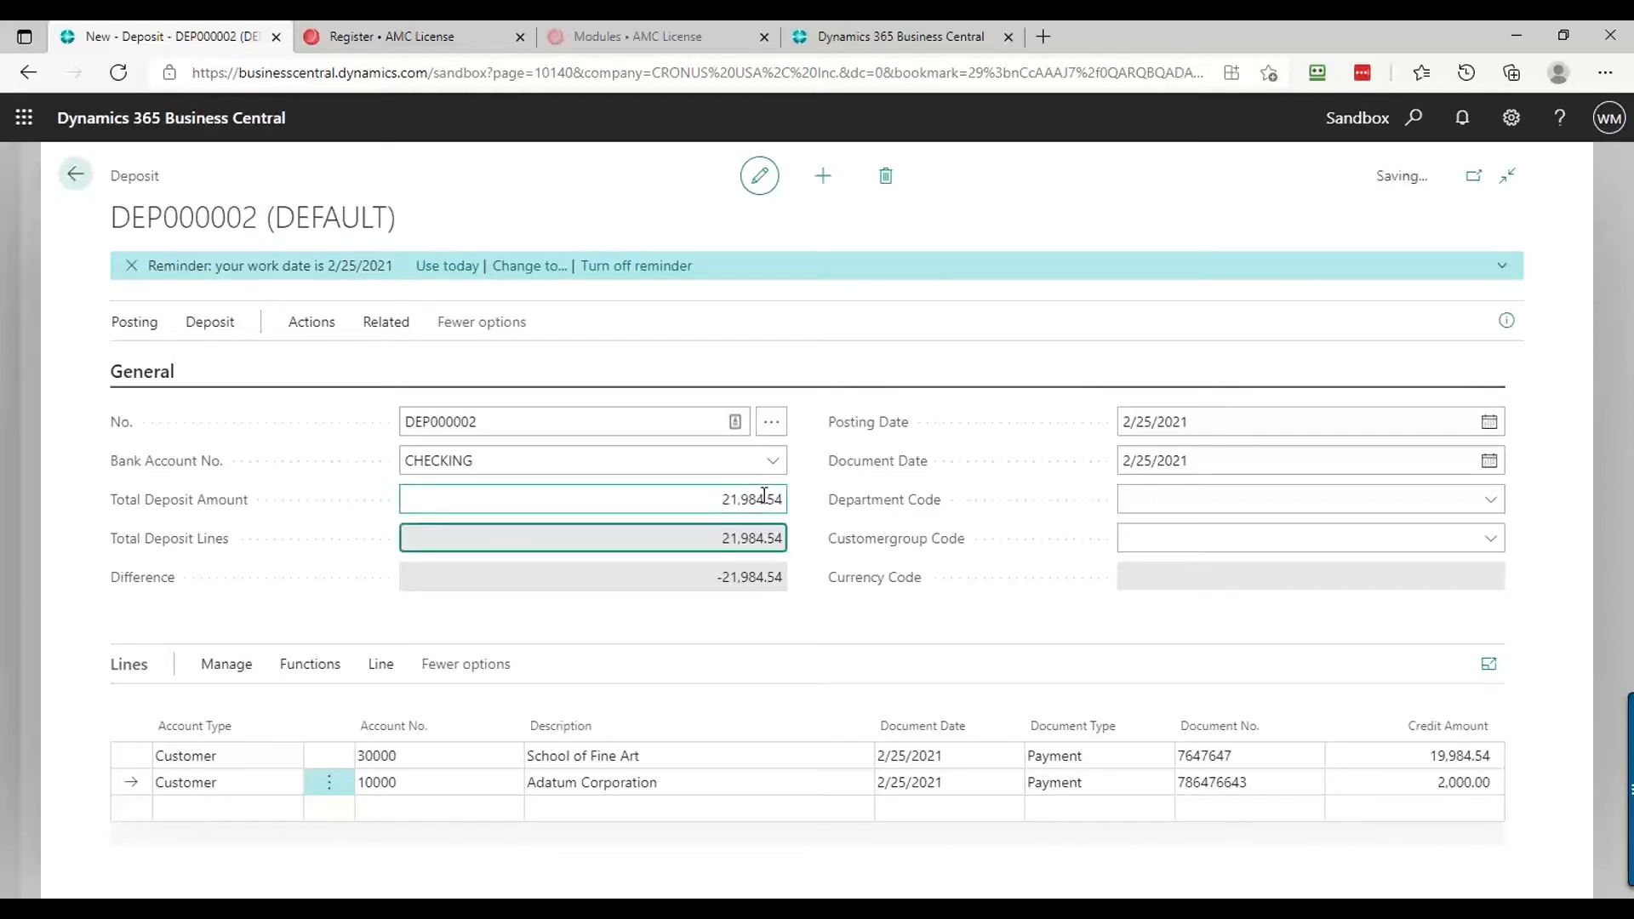
{"action": "left_click", "coordinate": [706, 507]}
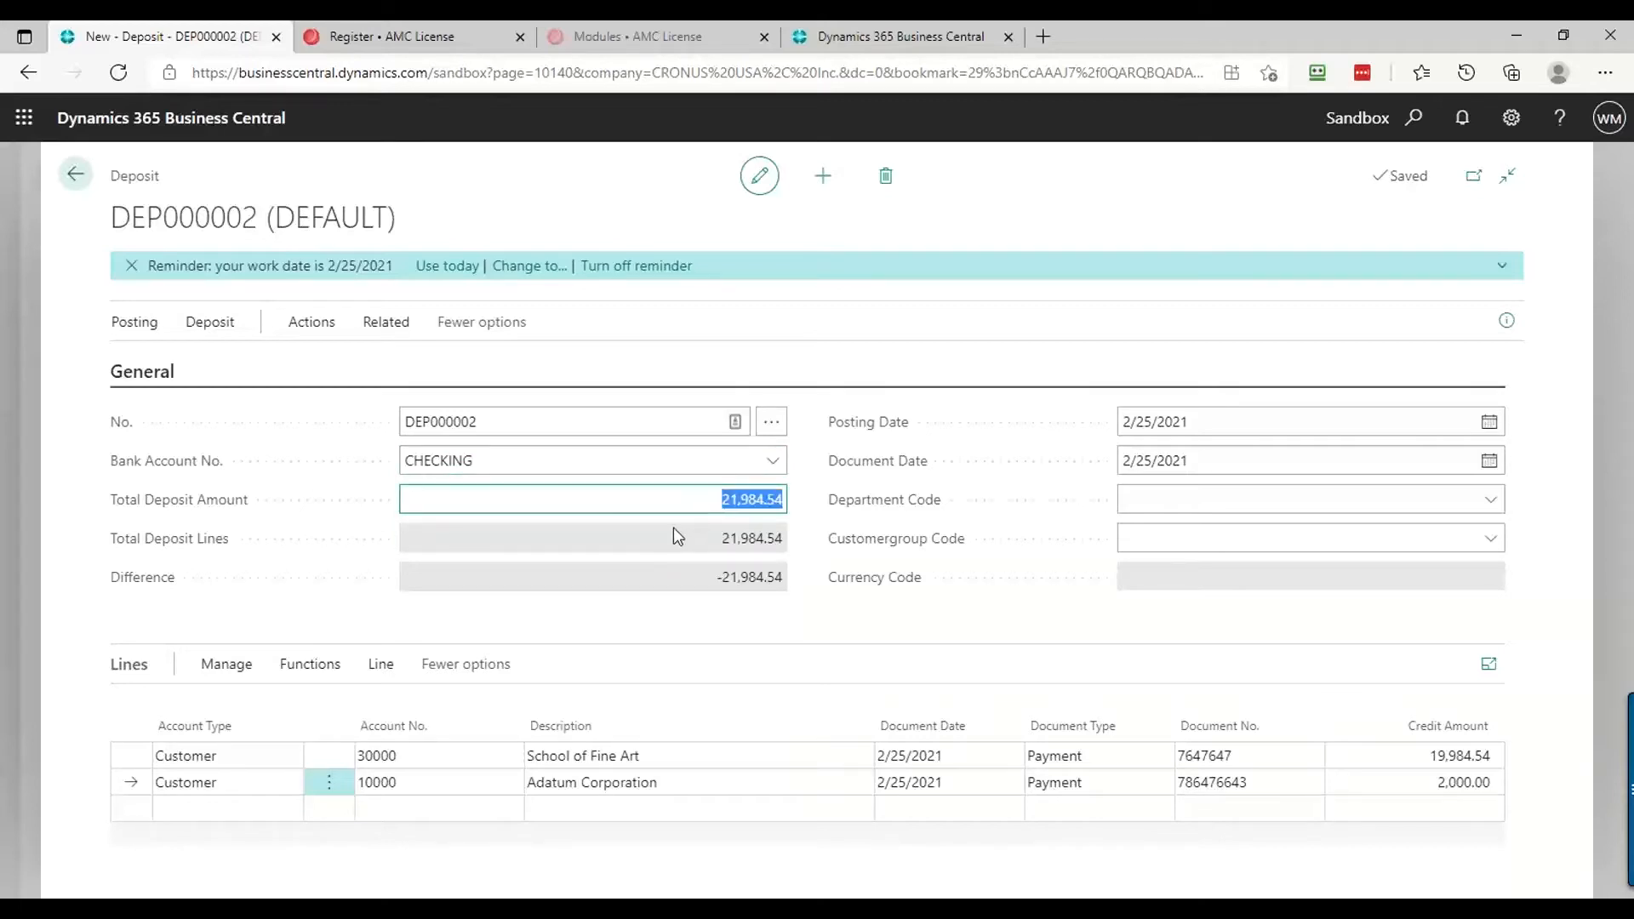
Post deposit DEP000002 and confirm the posting
{"action": "left_click", "coordinate": [132, 323]}
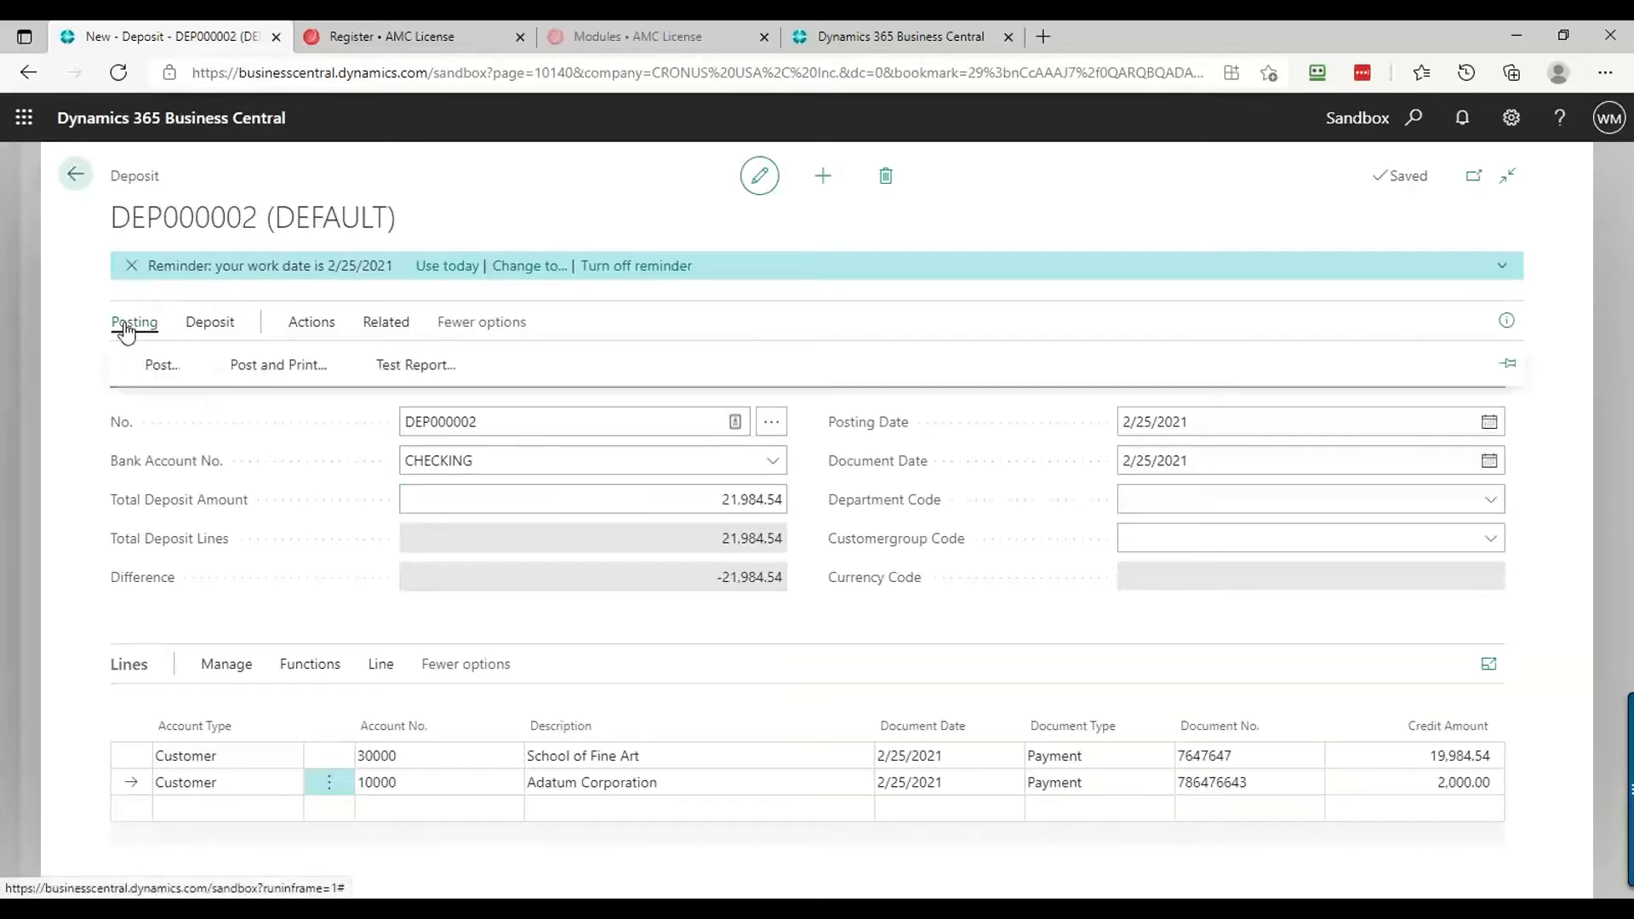
{"action": "left_click", "coordinate": [151, 370]}
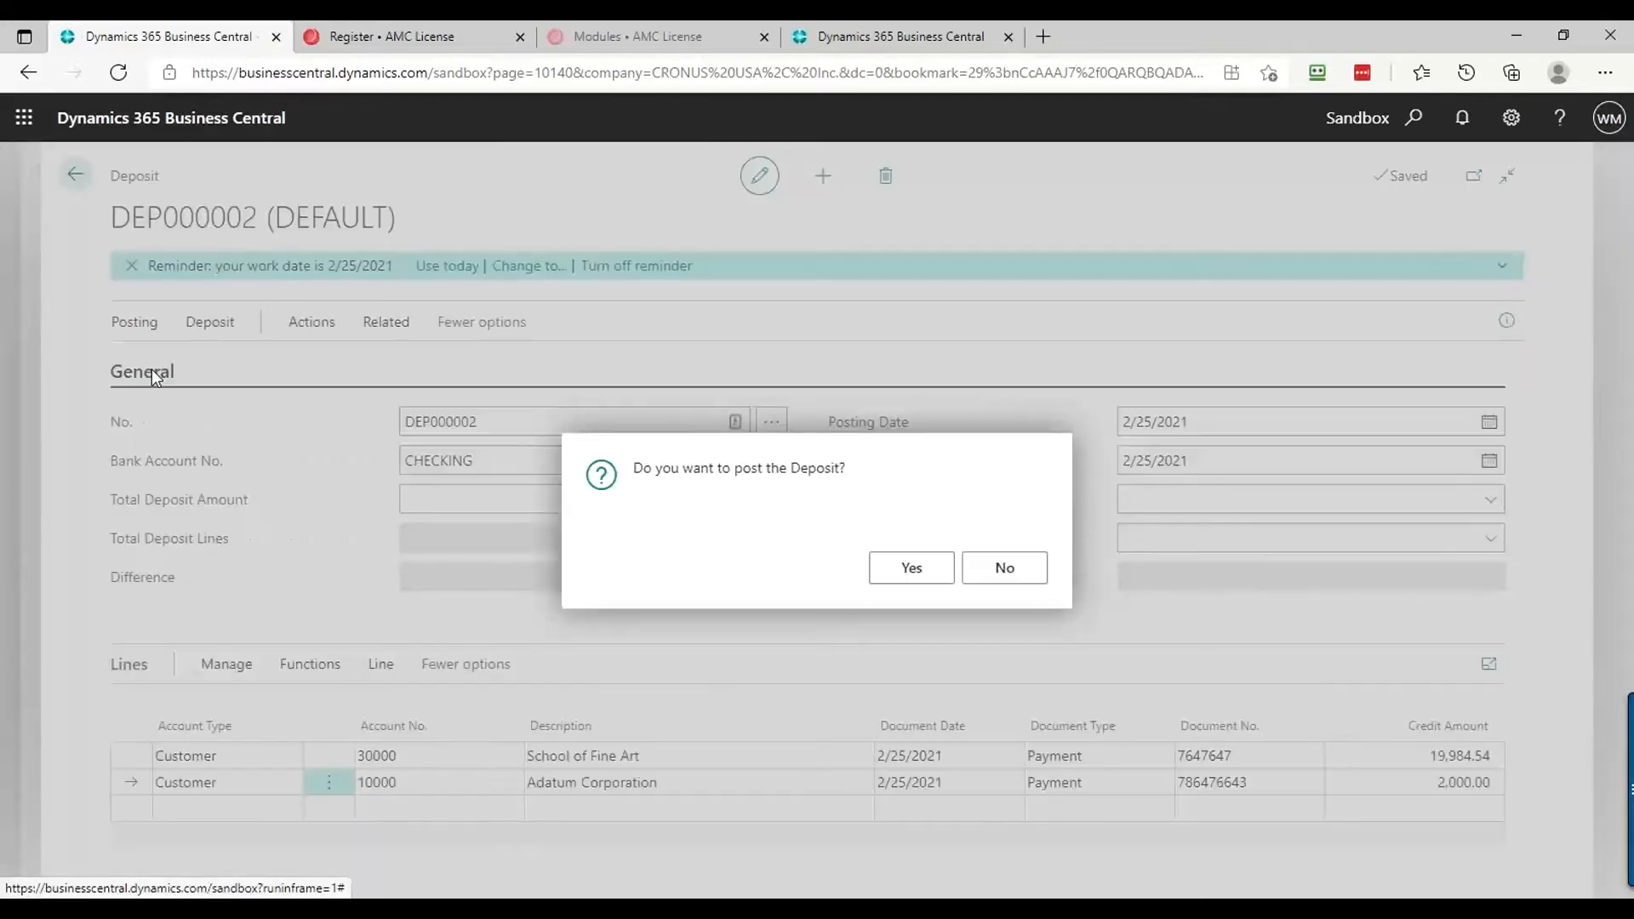
{"action": "left_click", "coordinate": [922, 562]}
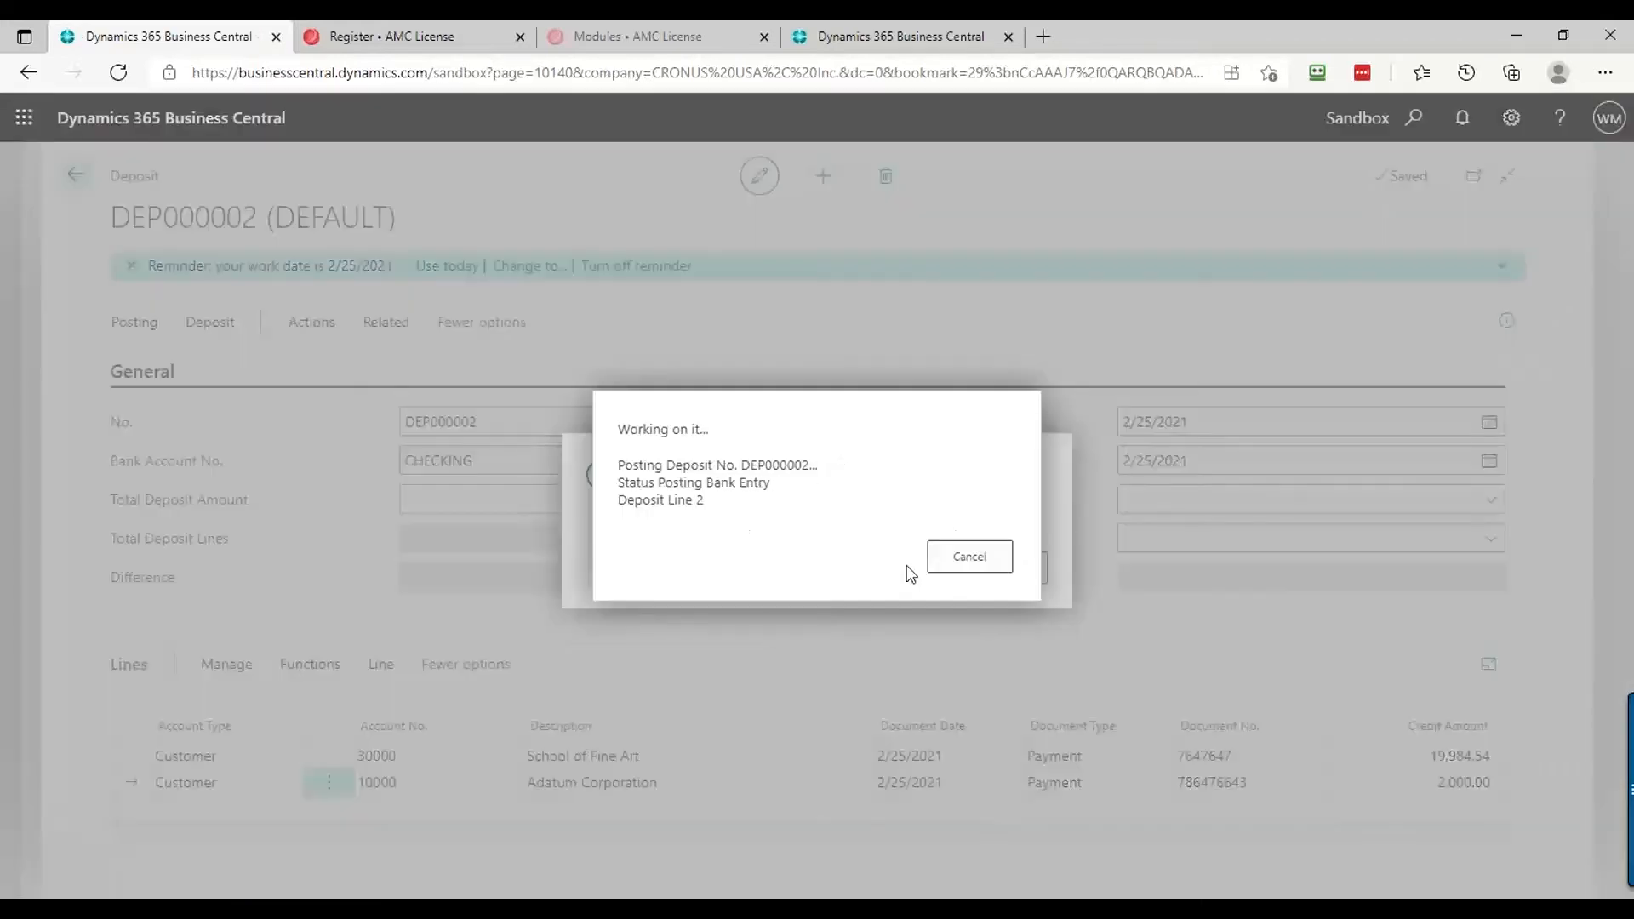
{"action": "key", "text": "Escape"}
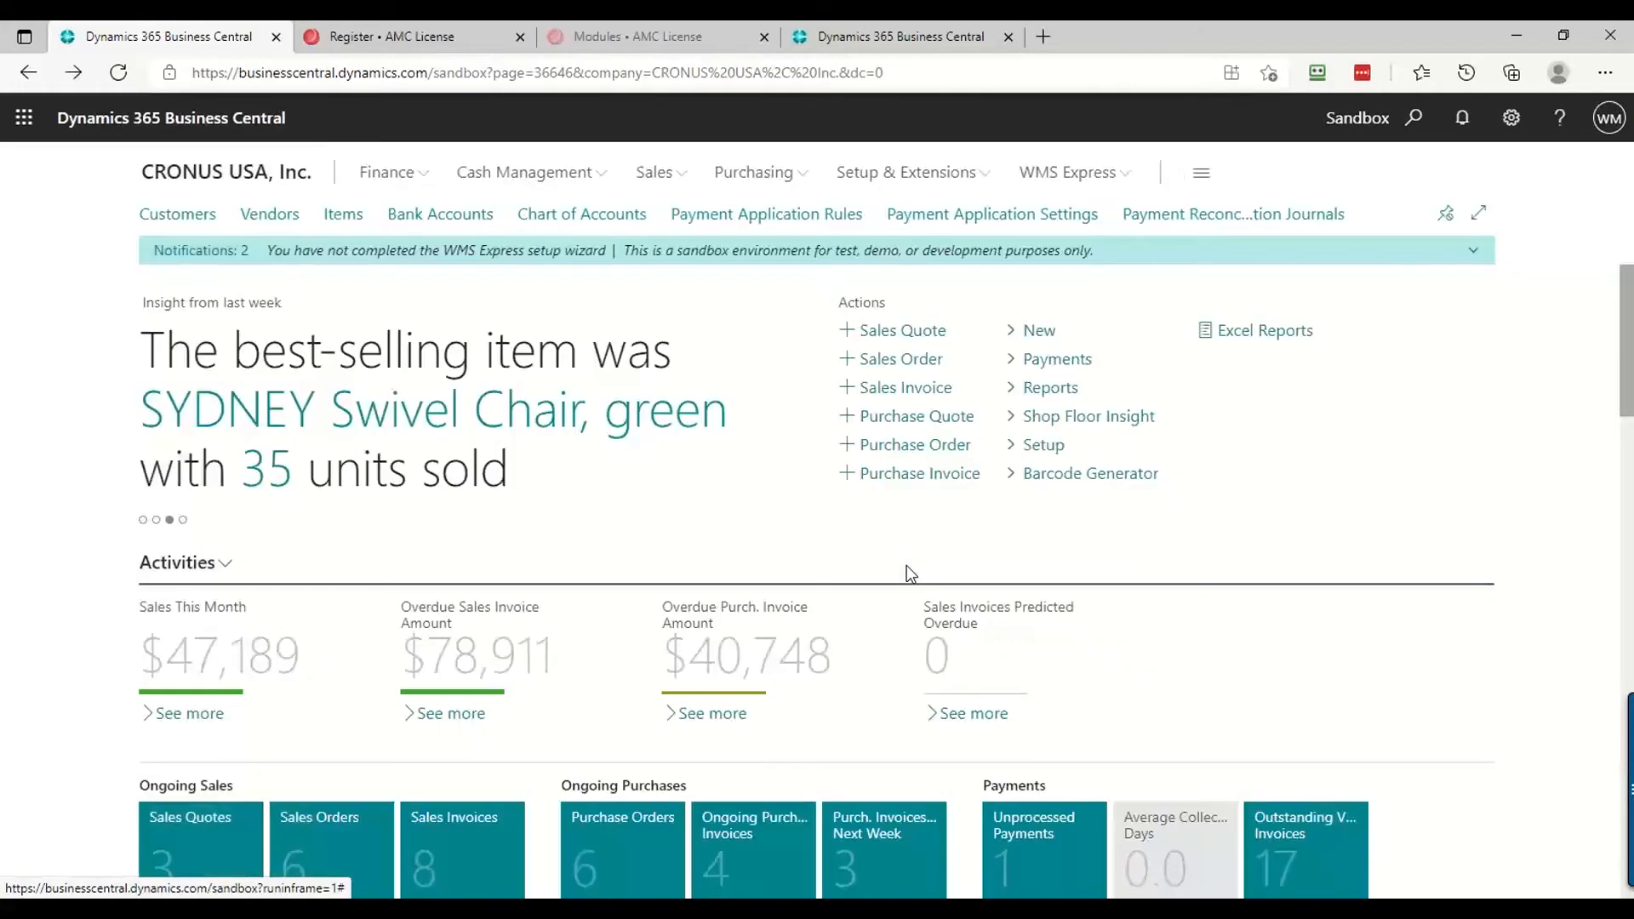
Review the bank account ledger entries of the CHECKING account, including the amounts and open status of the deposited payments
{"action": "left_click", "coordinate": [449, 220]}
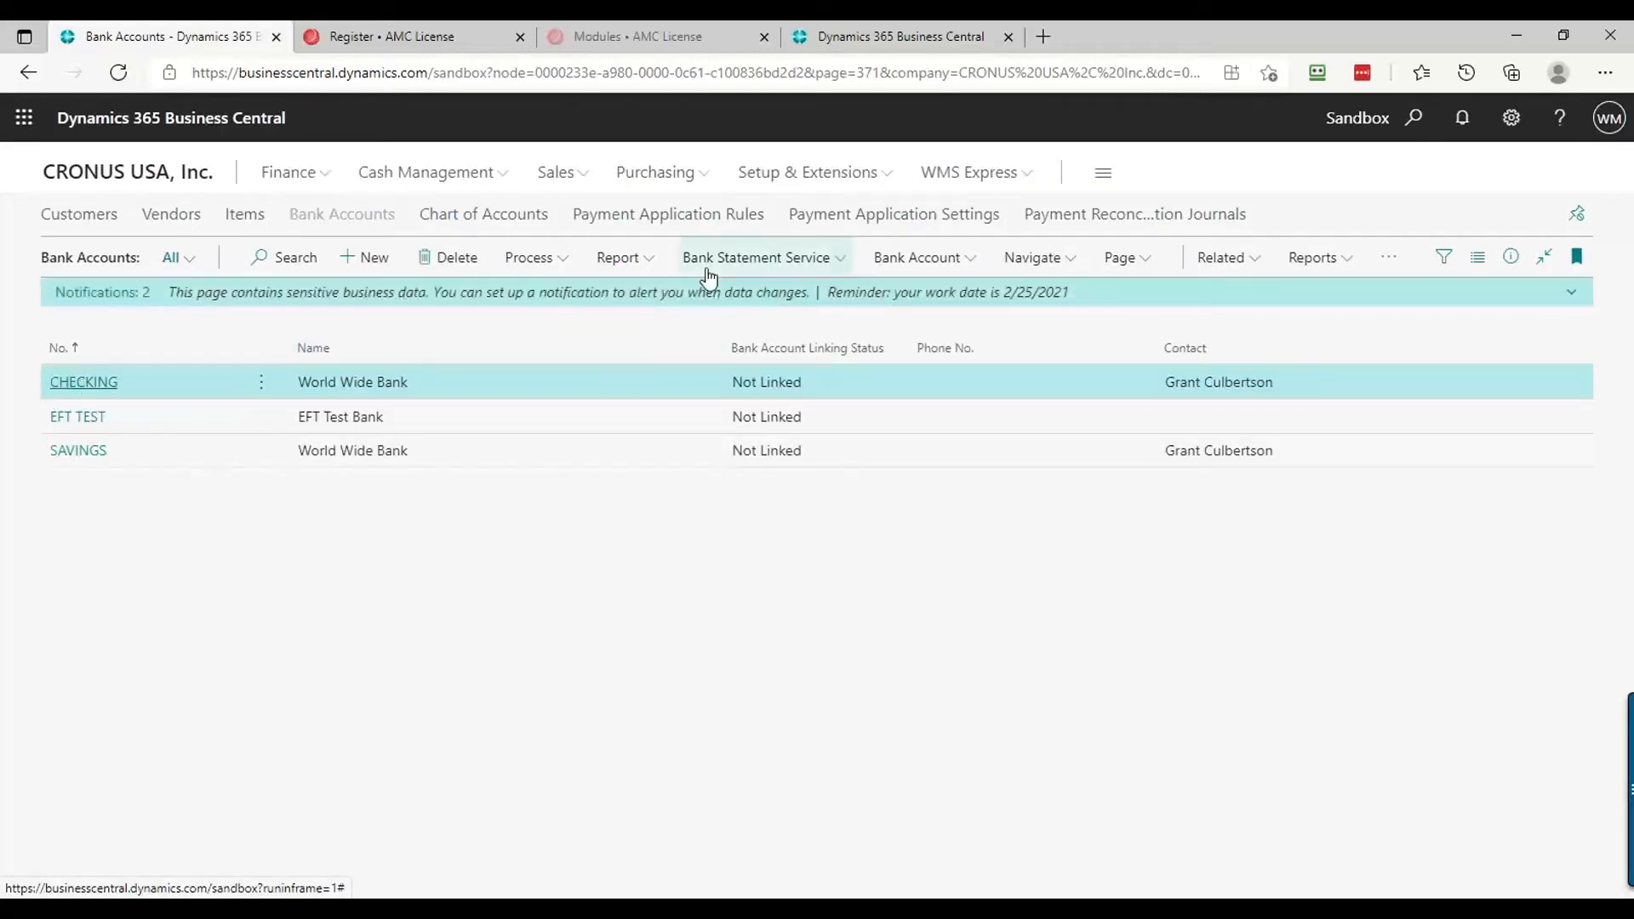
{"action": "left_click", "coordinate": [947, 264]}
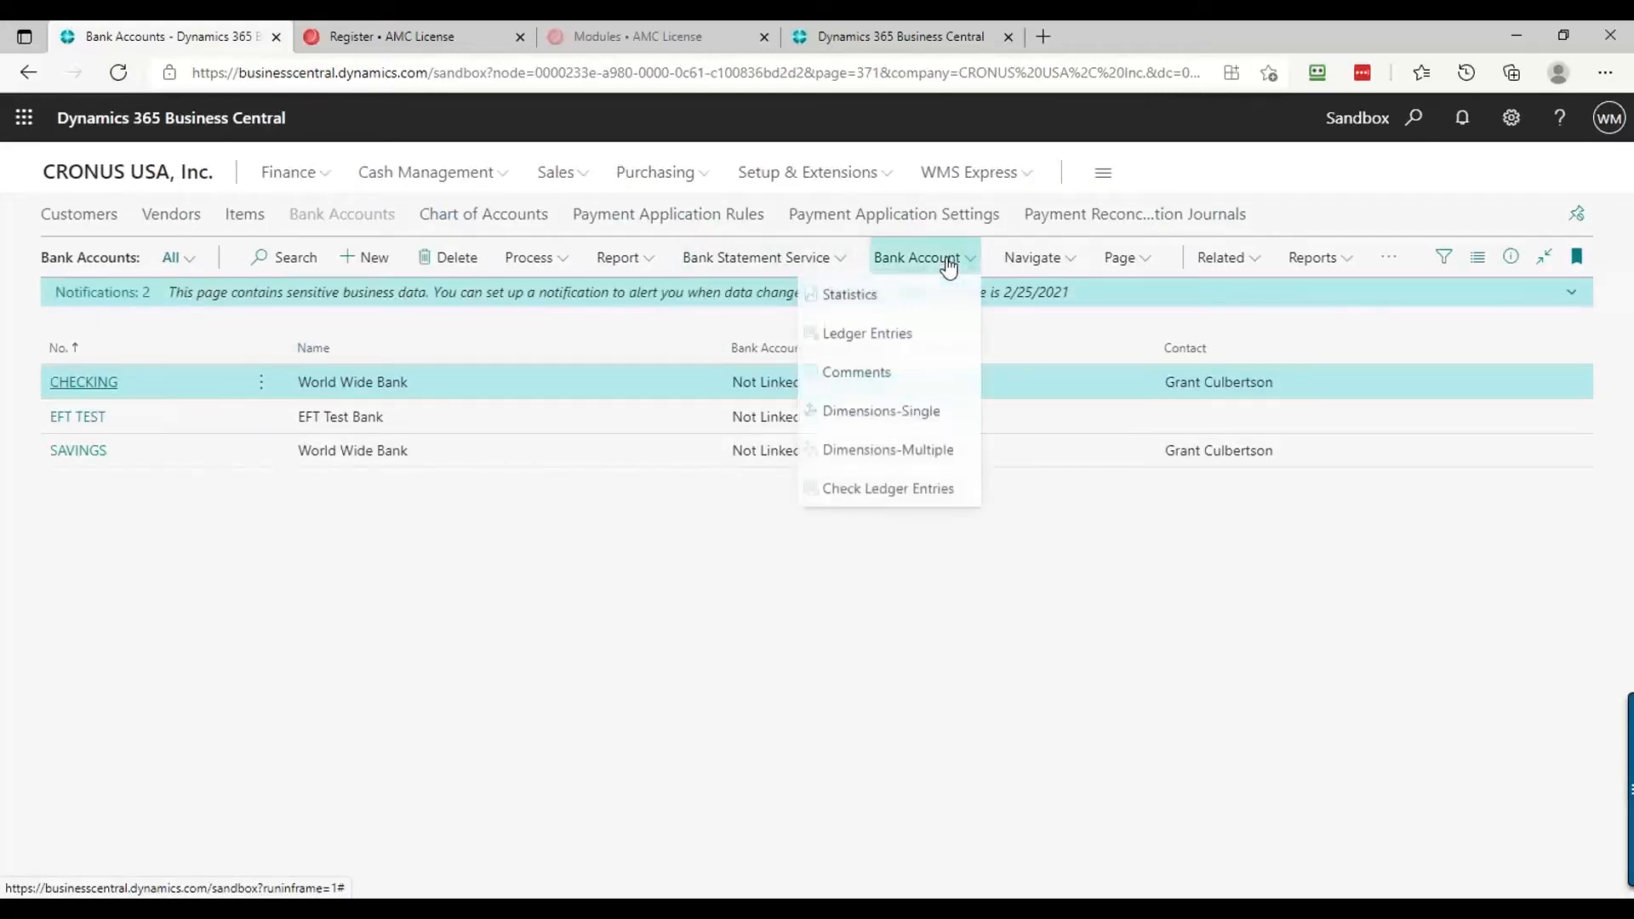
{"action": "left_click", "coordinate": [884, 333]}
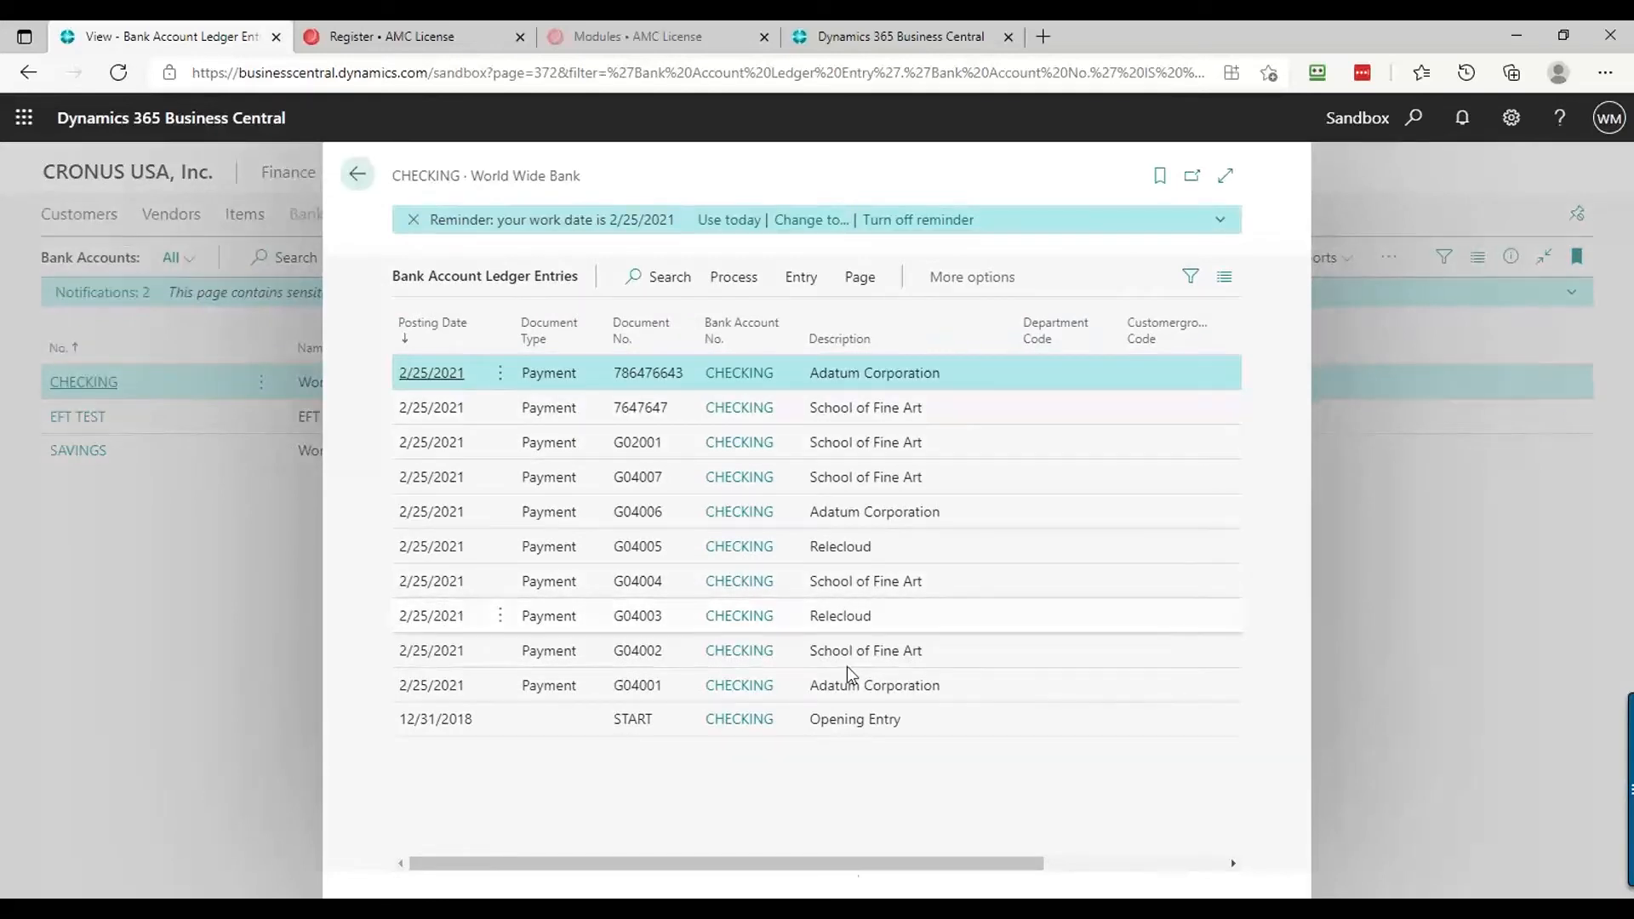
{"action": "left_click_drag", "start_coordinate": [830, 868], "coordinate": [984, 869]}
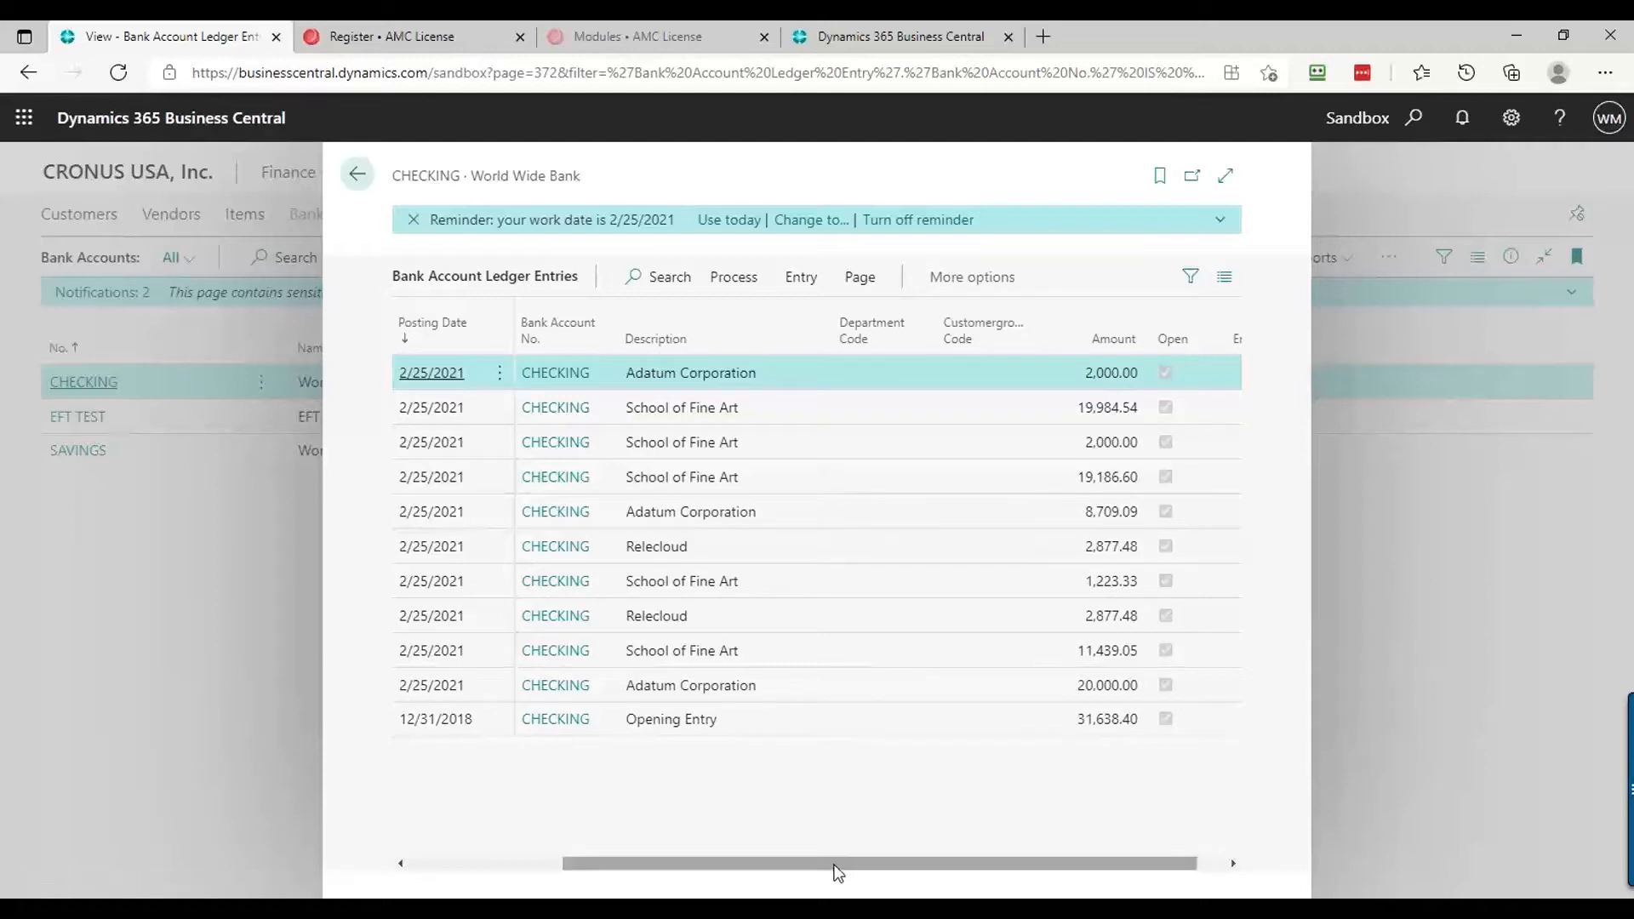
{"action": "key", "text": "alt+Left"}
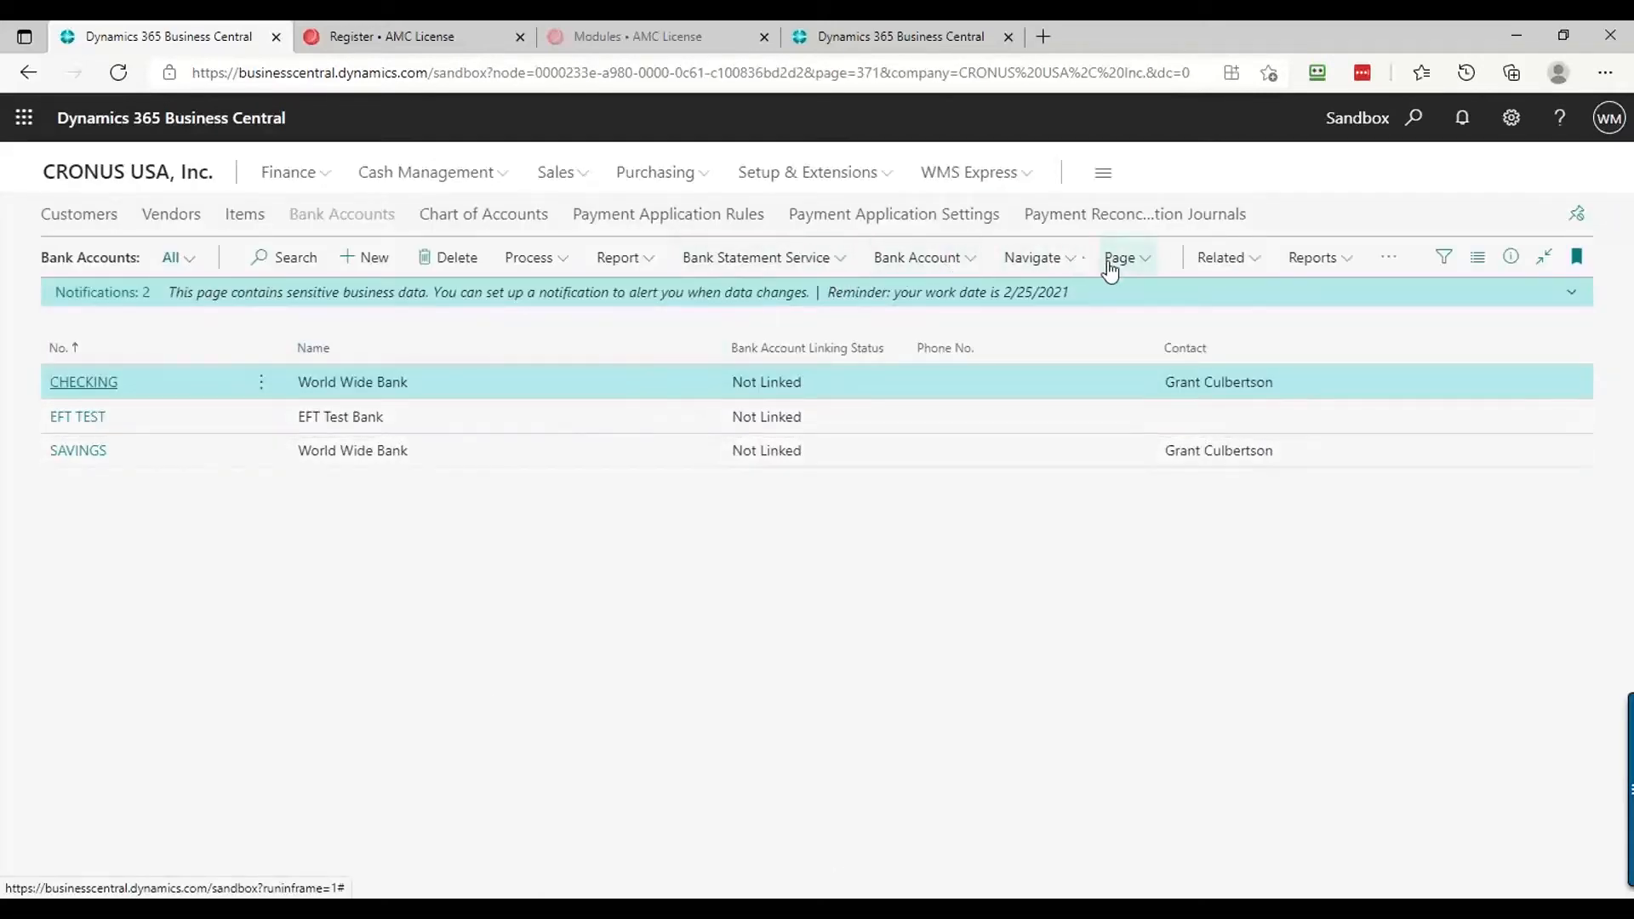
Examine posted deposit DEP000002 among the CHECKING account's posted deposits, and return to the home page
{"action": "left_click", "coordinate": [1071, 263]}
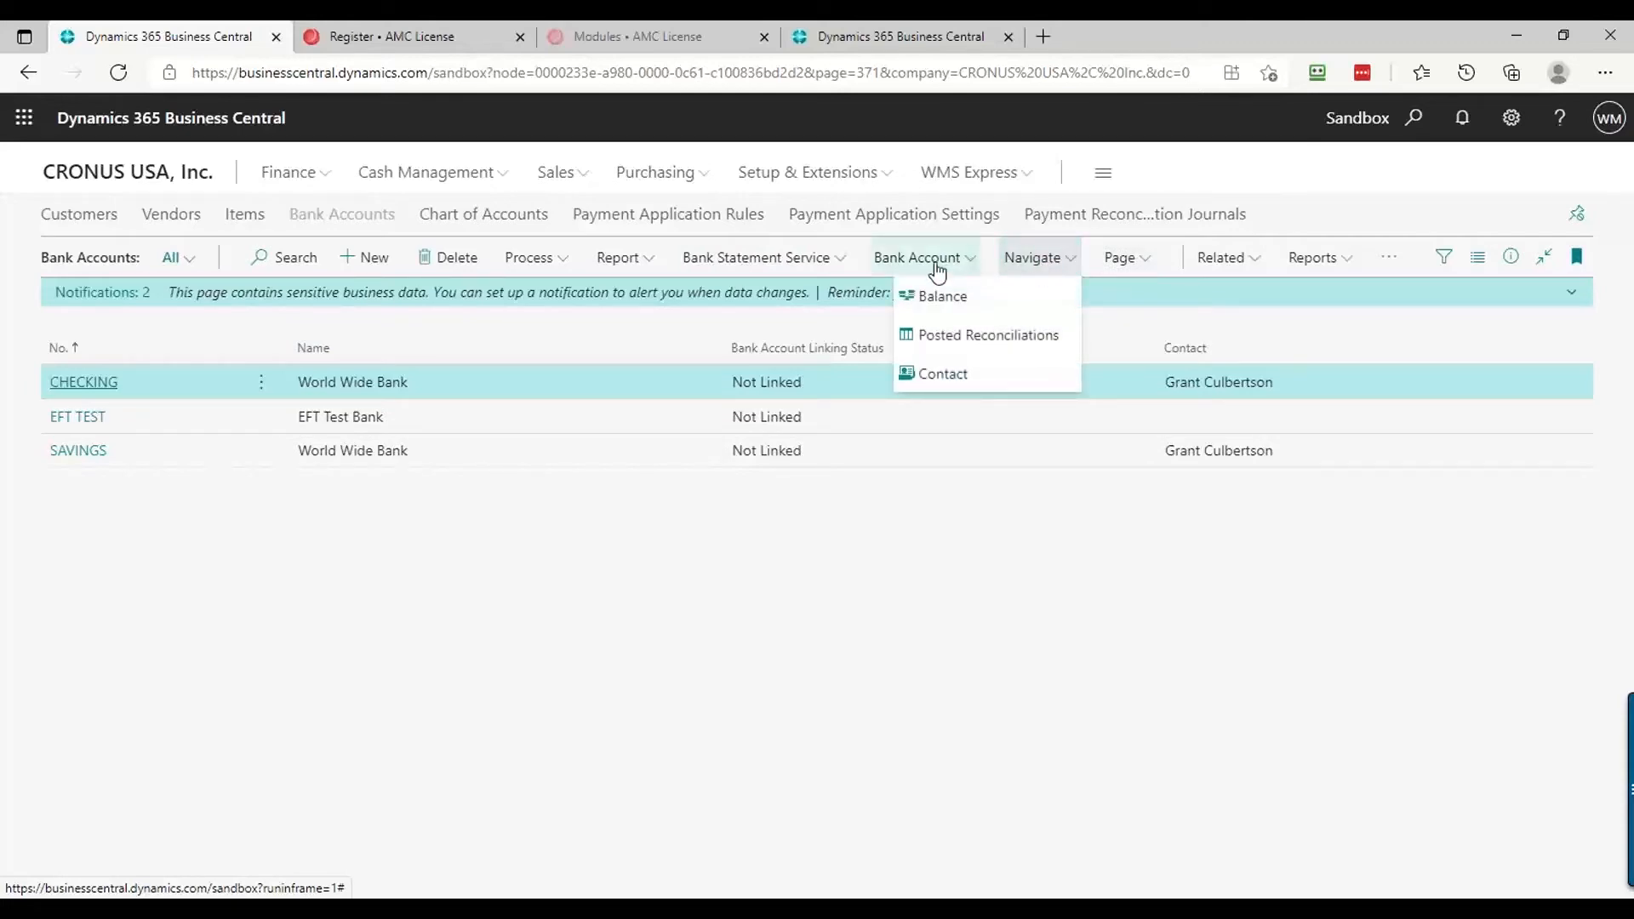
{"action": "left_click", "coordinate": [1220, 264]}
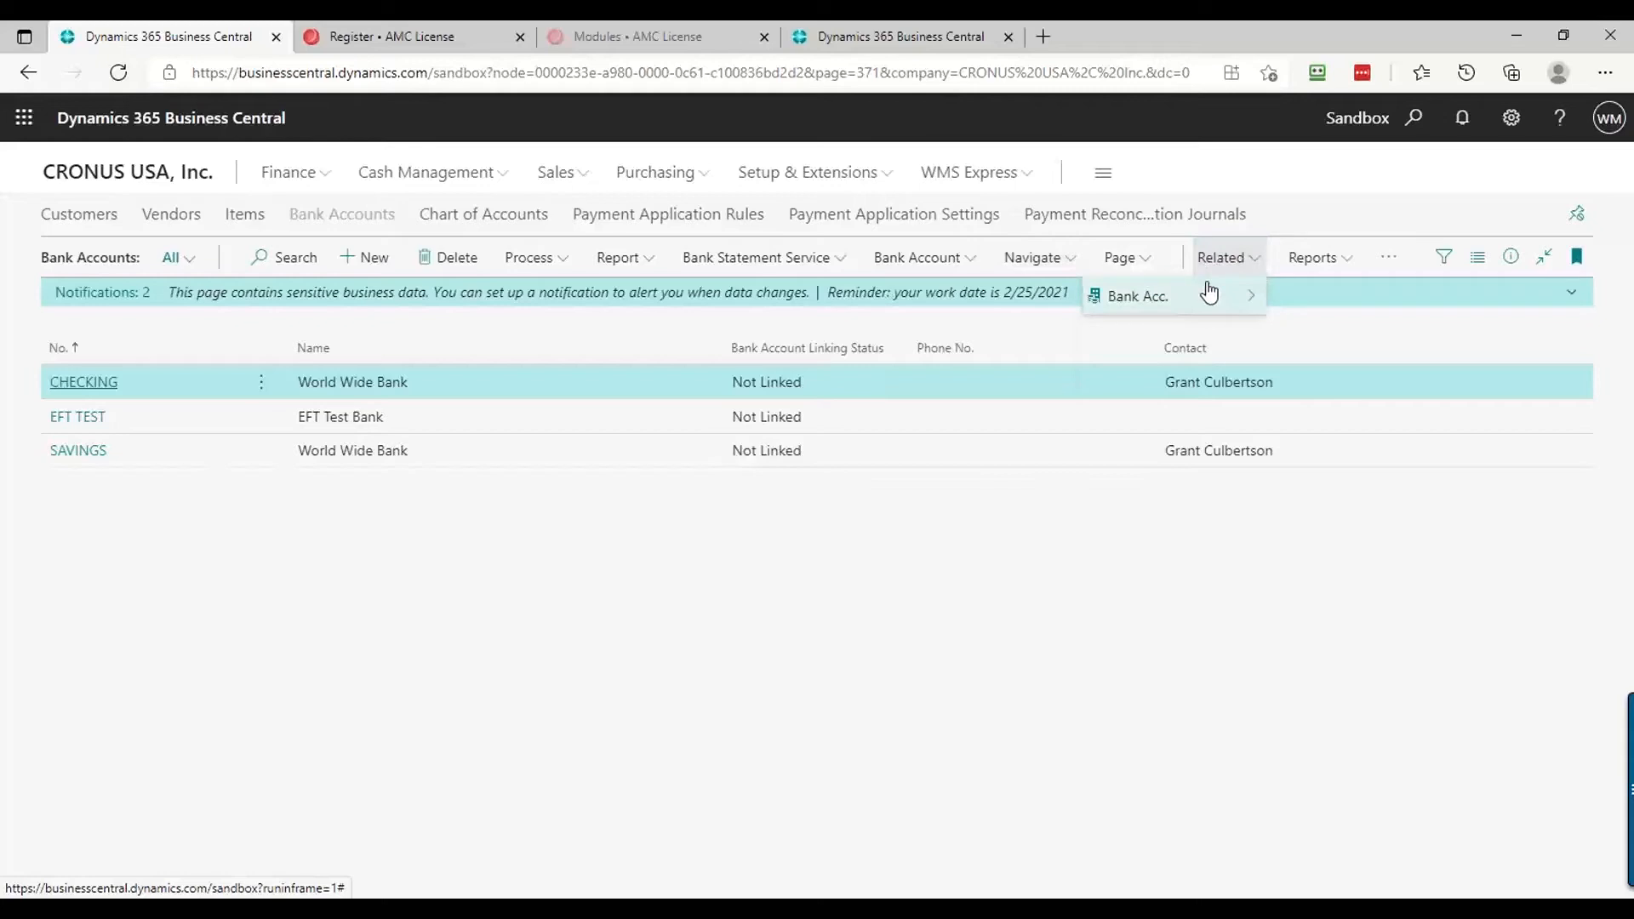
{"action": "left_click", "coordinate": [1190, 294]}
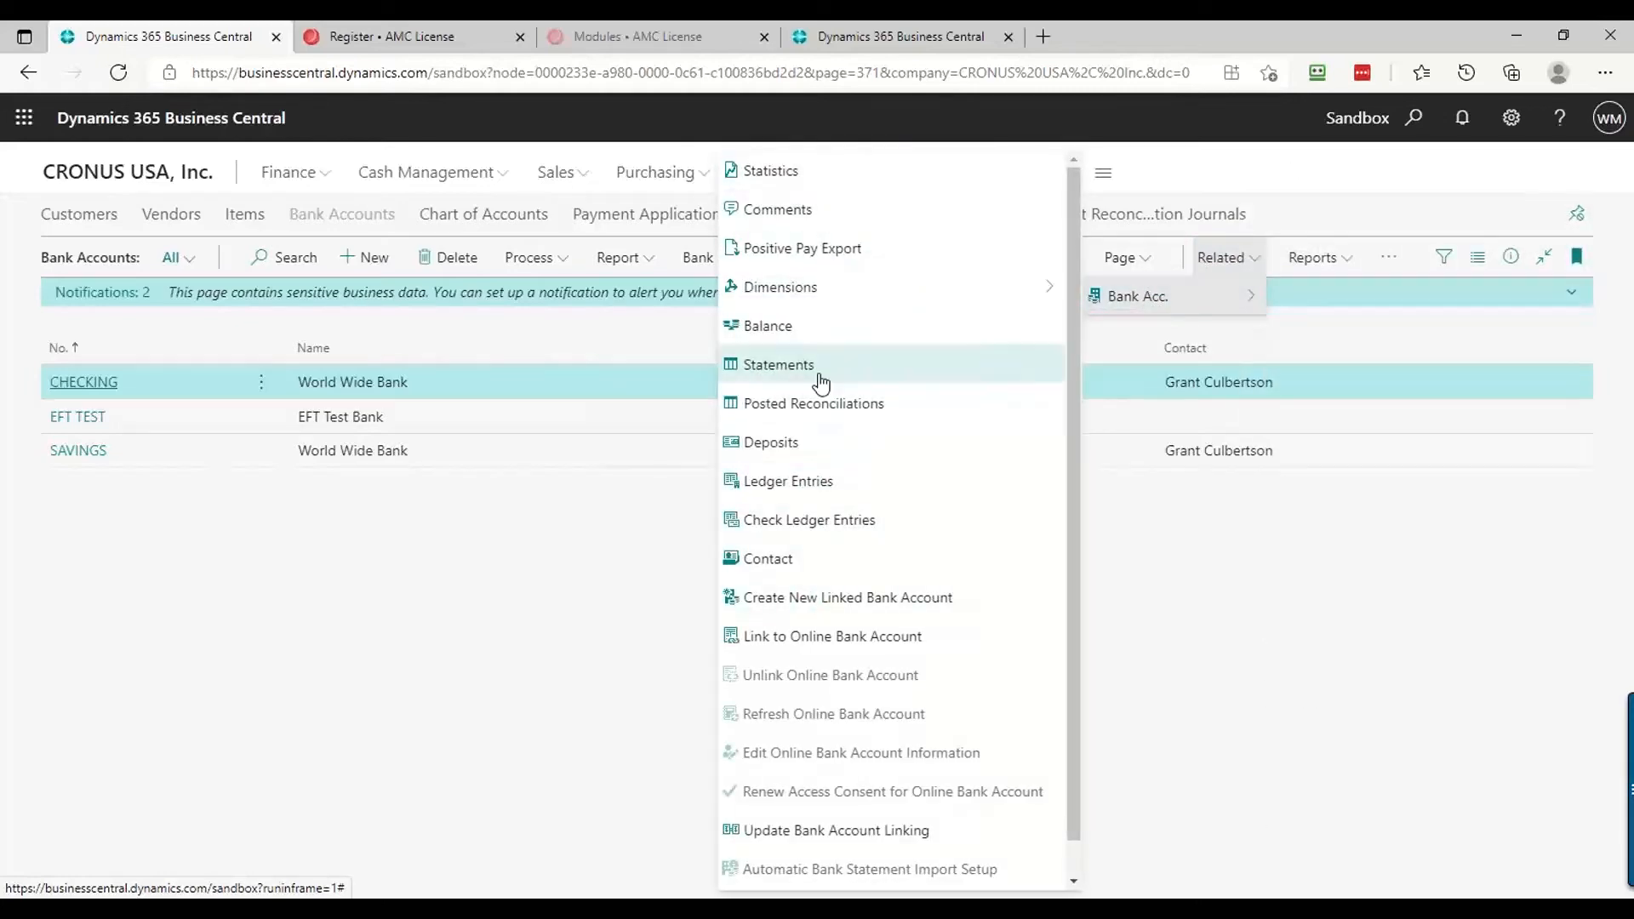
{"action": "left_click", "coordinate": [790, 442]}
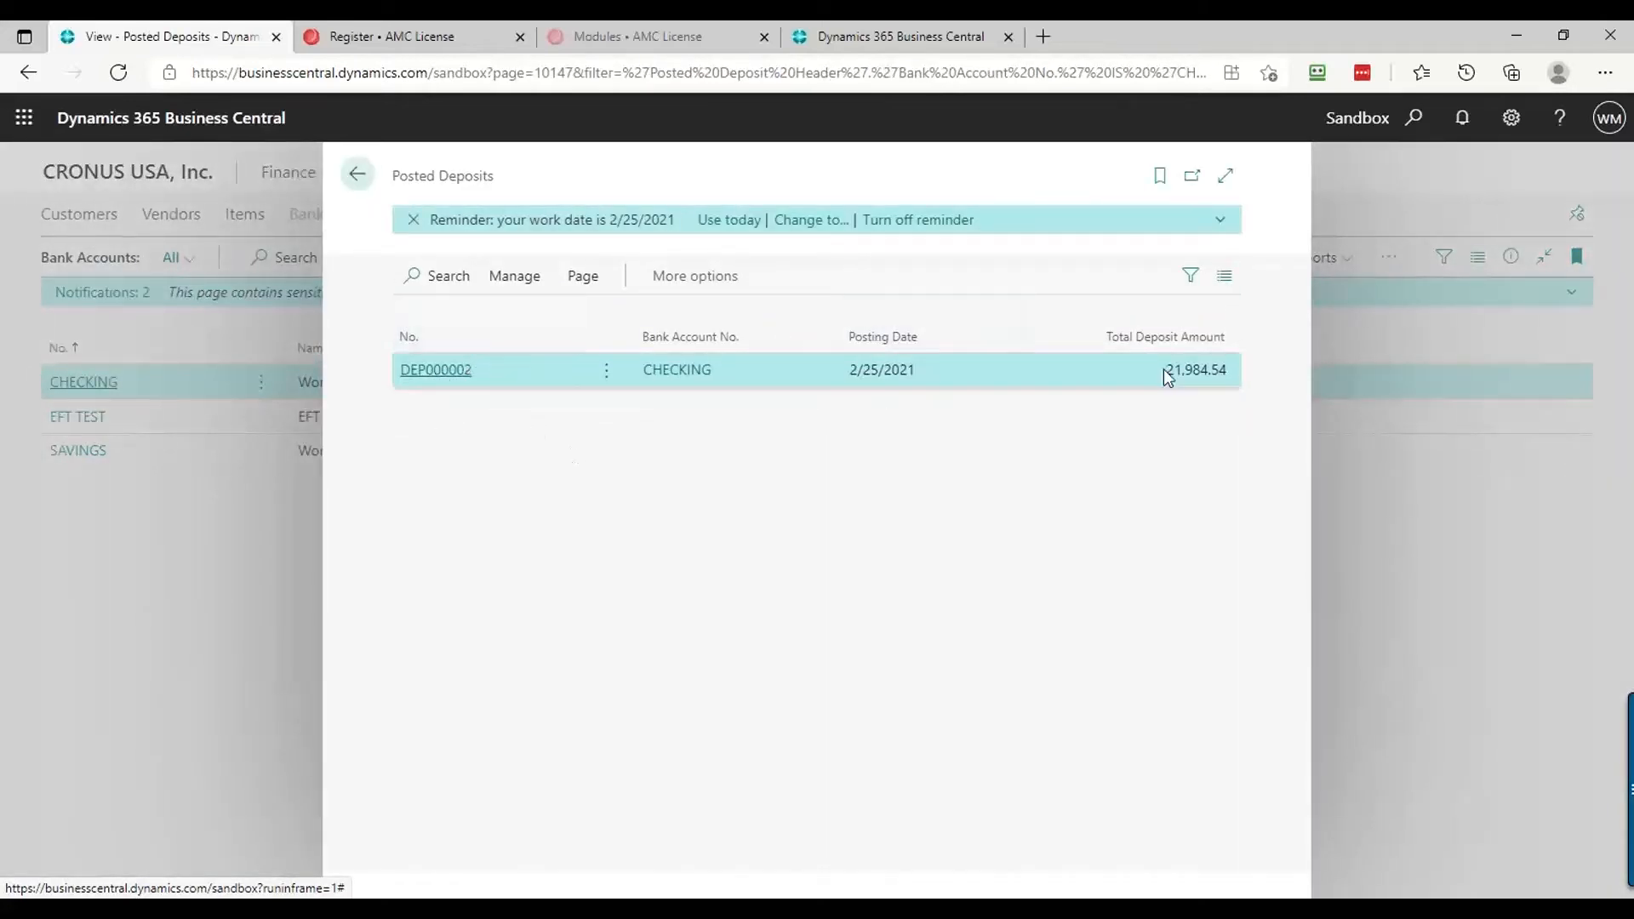
{"action": "left_click", "coordinate": [464, 373]}
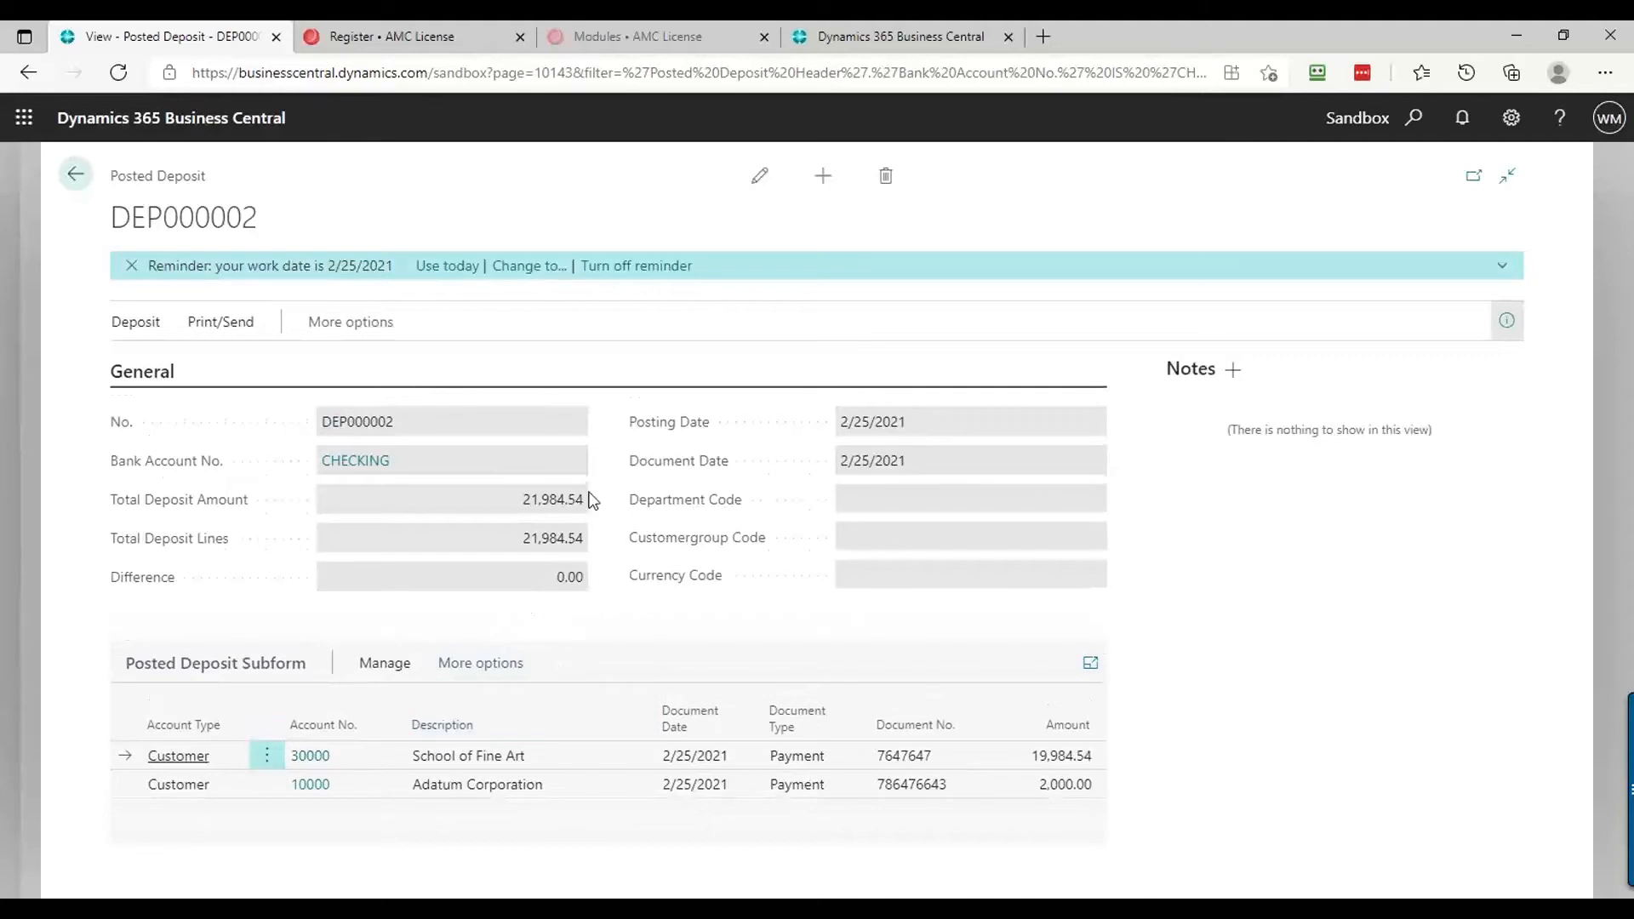
{"action": "key", "text": "Escape"}
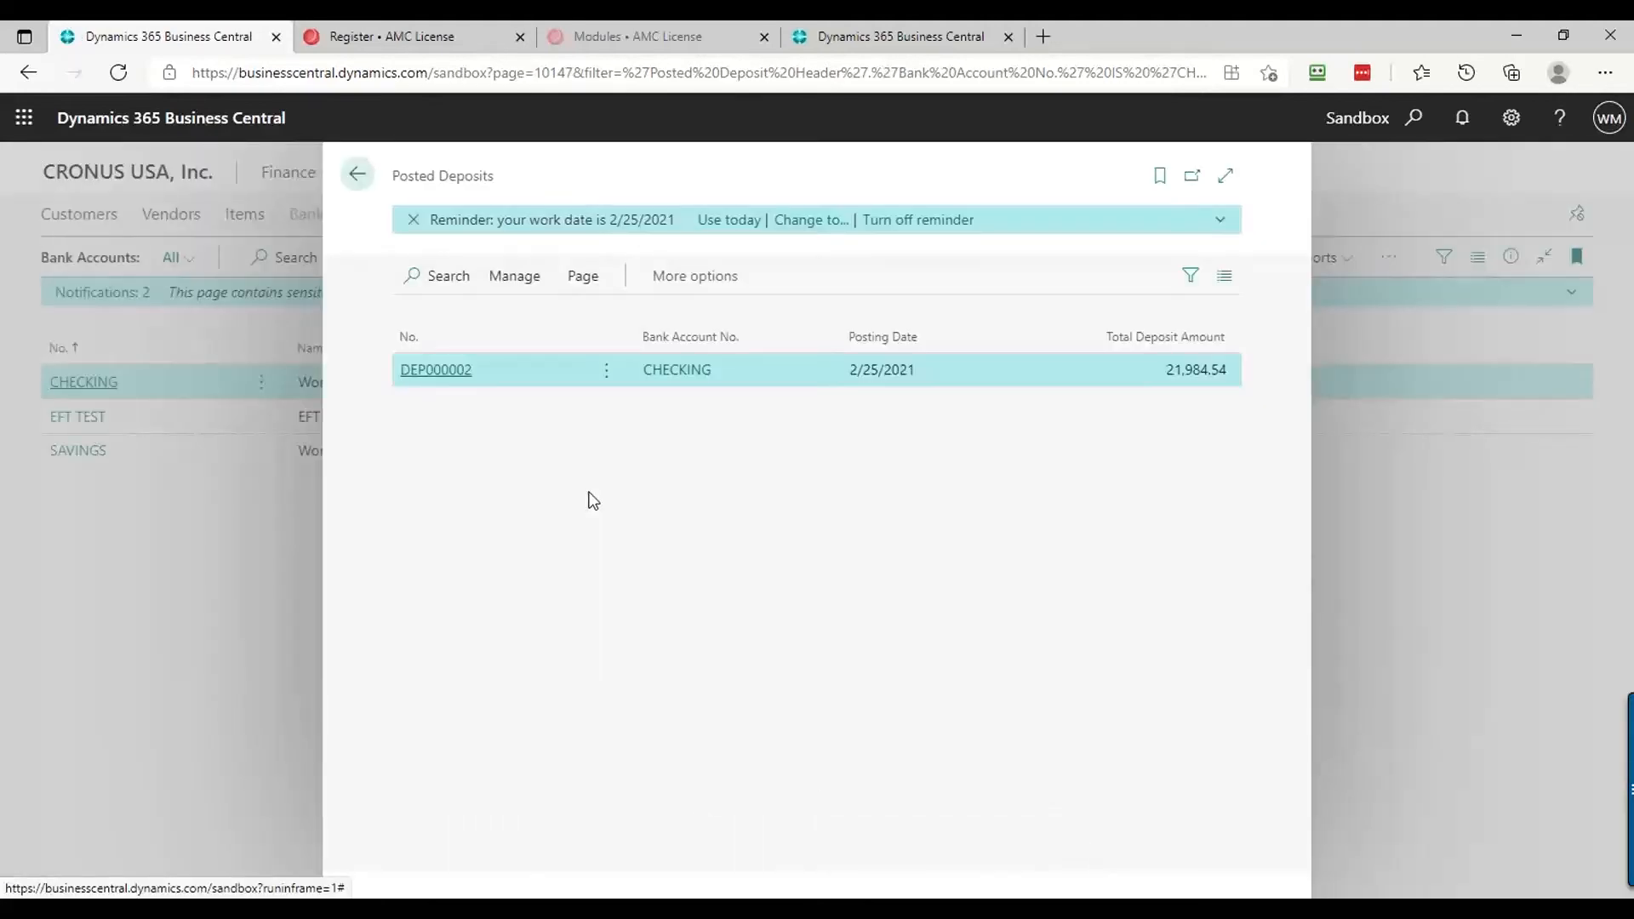
{"action": "key", "text": "Escape"}
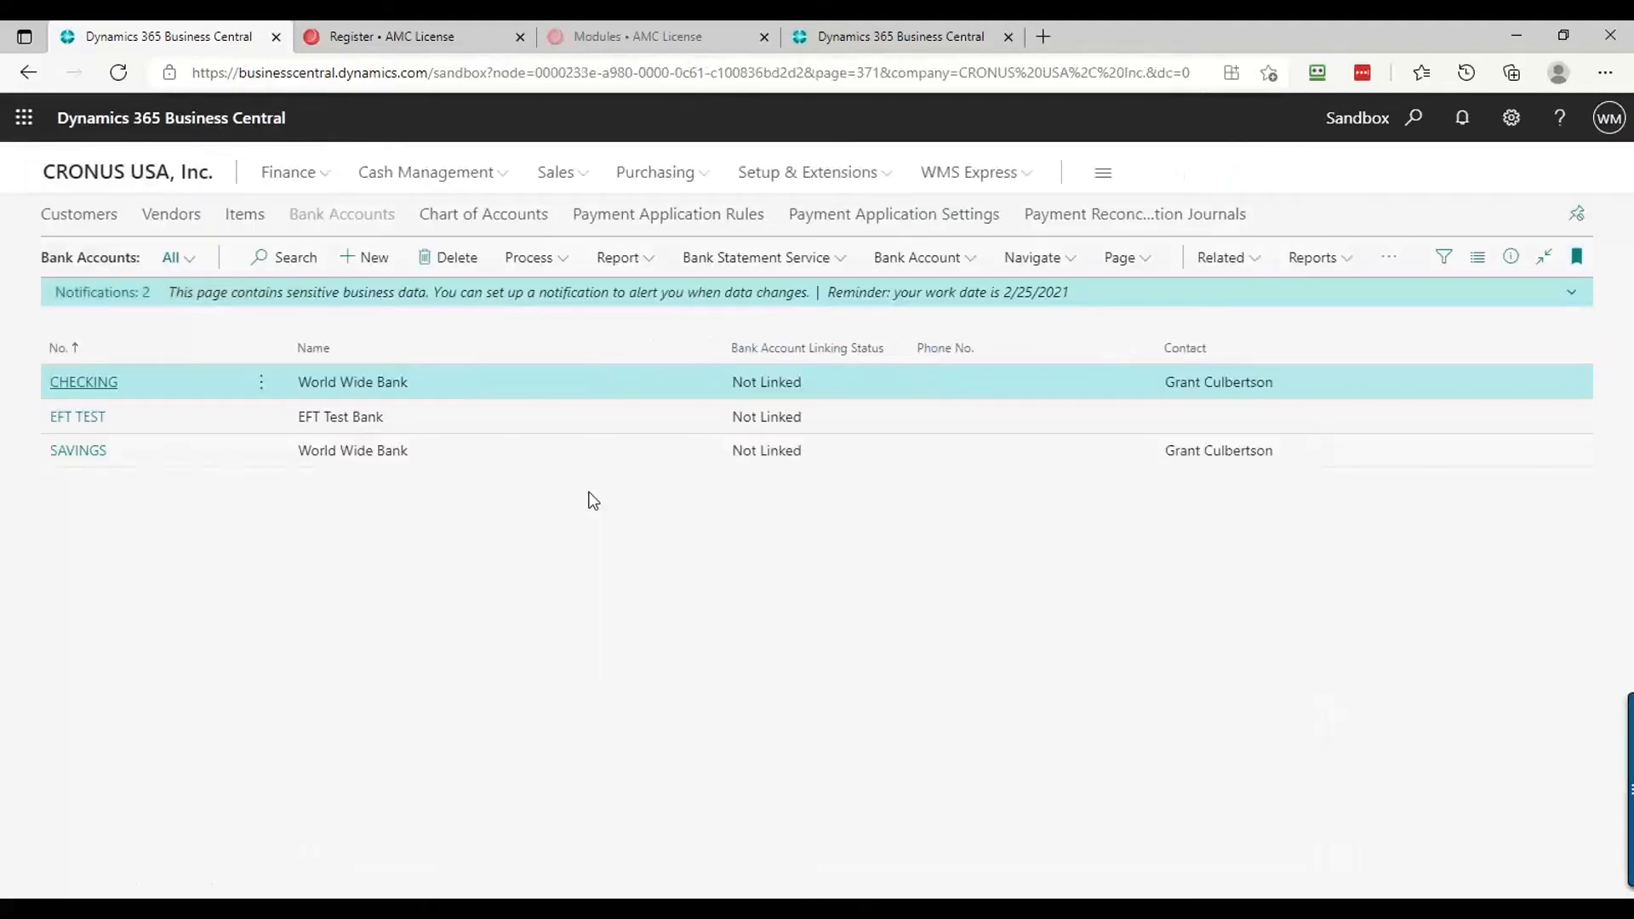
{"action": "mouse_move", "coordinate": [636, 907]}
{"action": "key", "text": "Escape"}
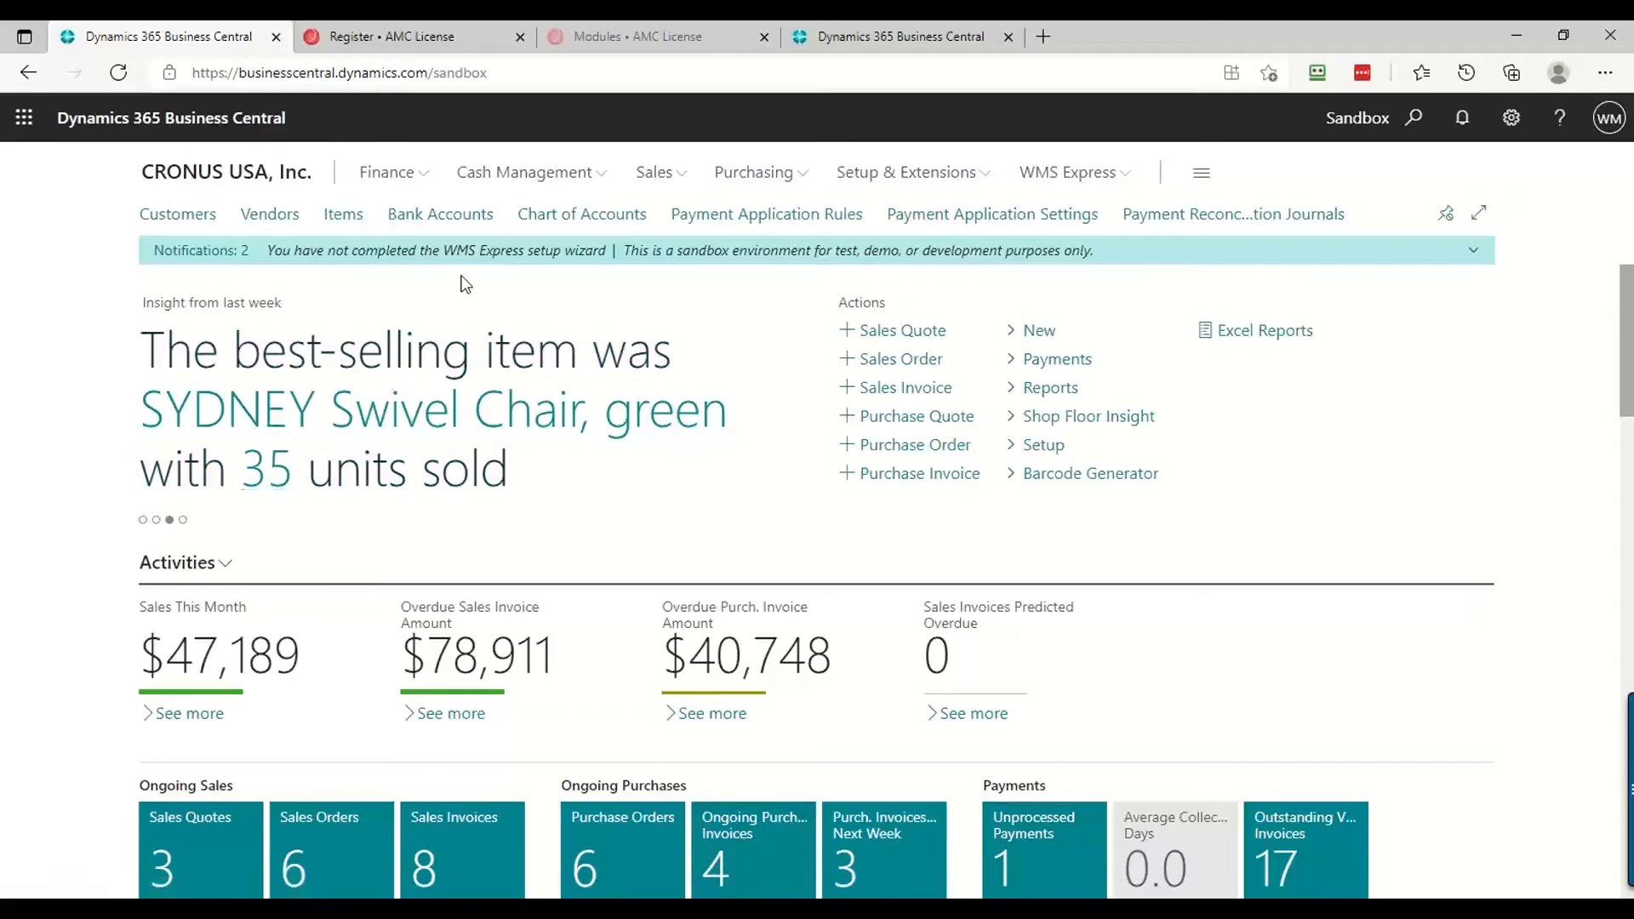
Look at the ledger entries and the vendor card of Fabrikam, Inc., and return to the vendor list
{"action": "left_click", "coordinate": [282, 219]}
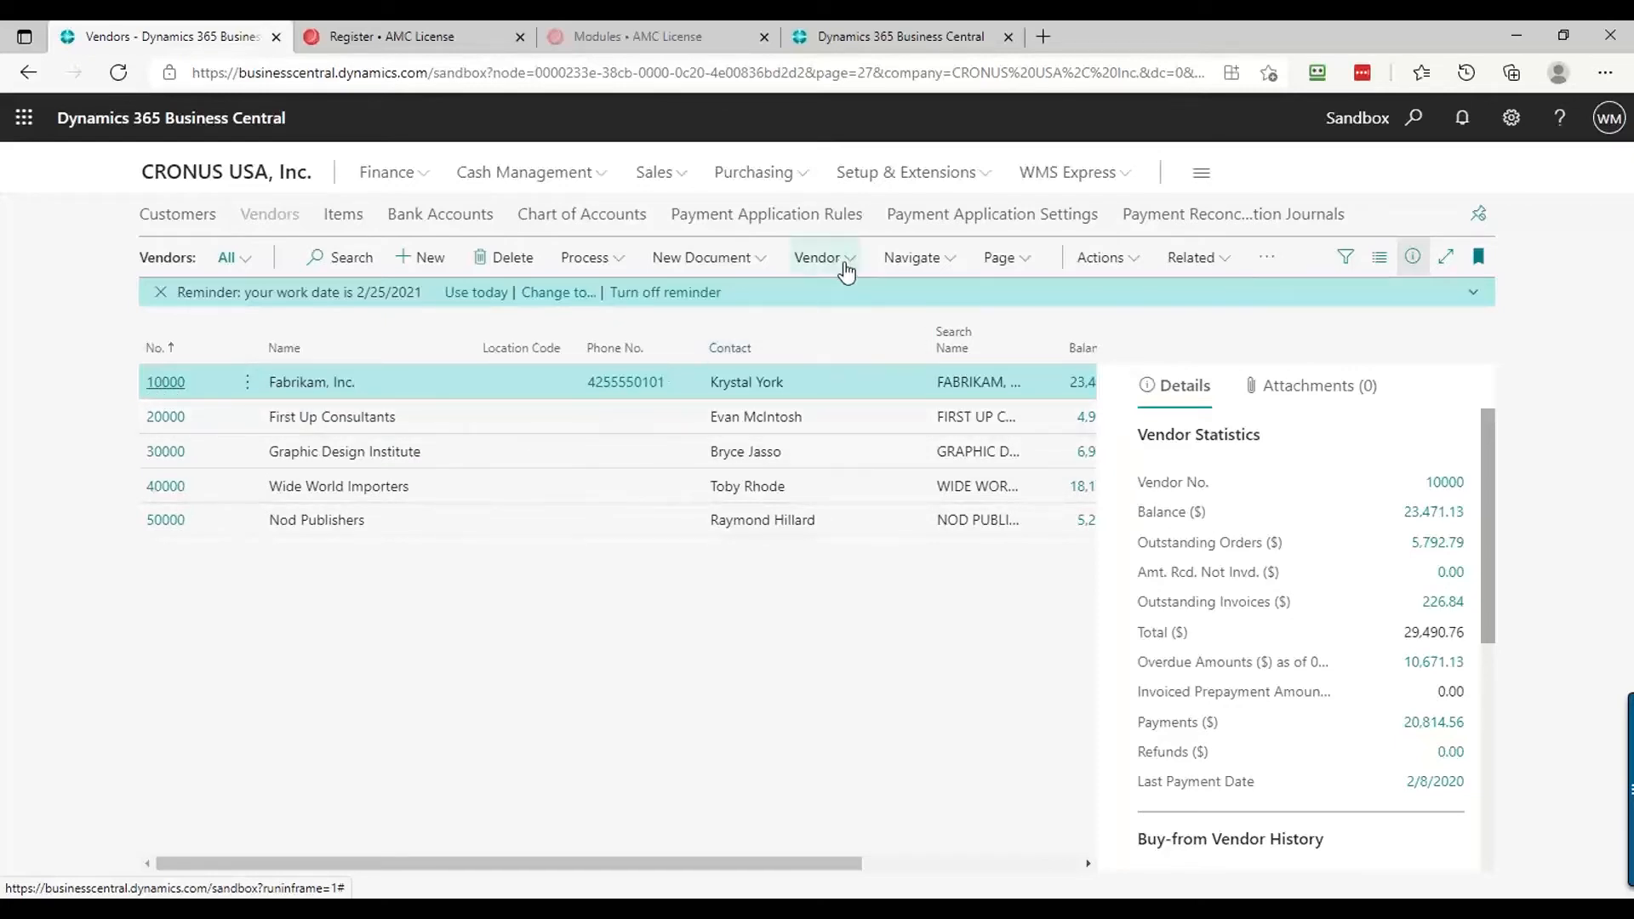
{"action": "left_click", "coordinate": [846, 269]}
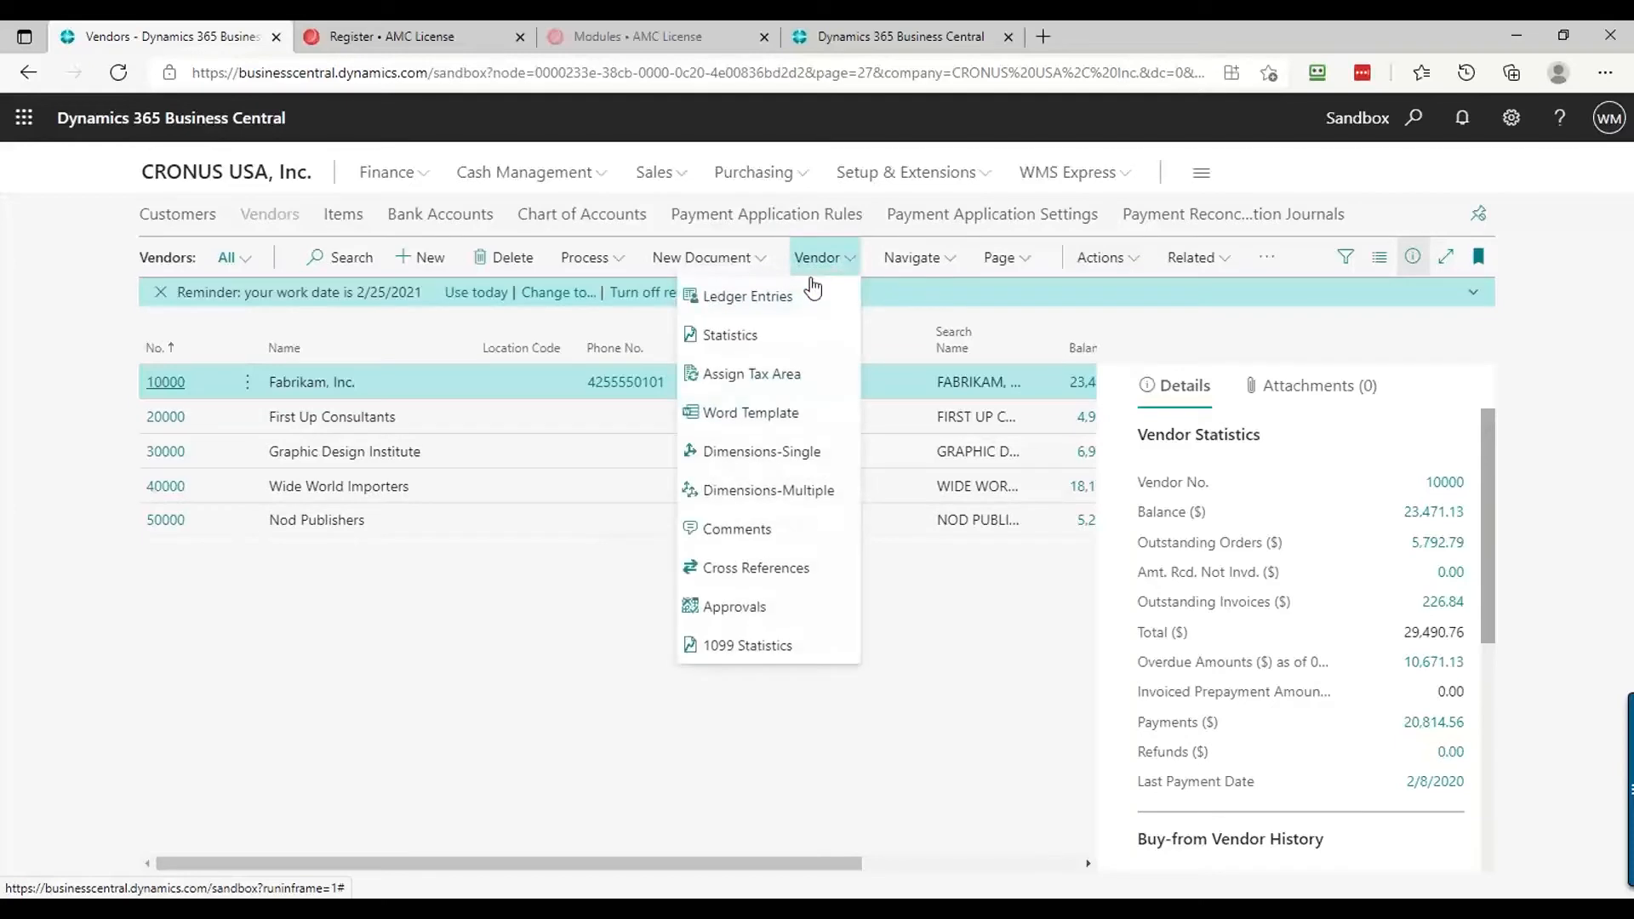
{"action": "left_click", "coordinate": [785, 293]}
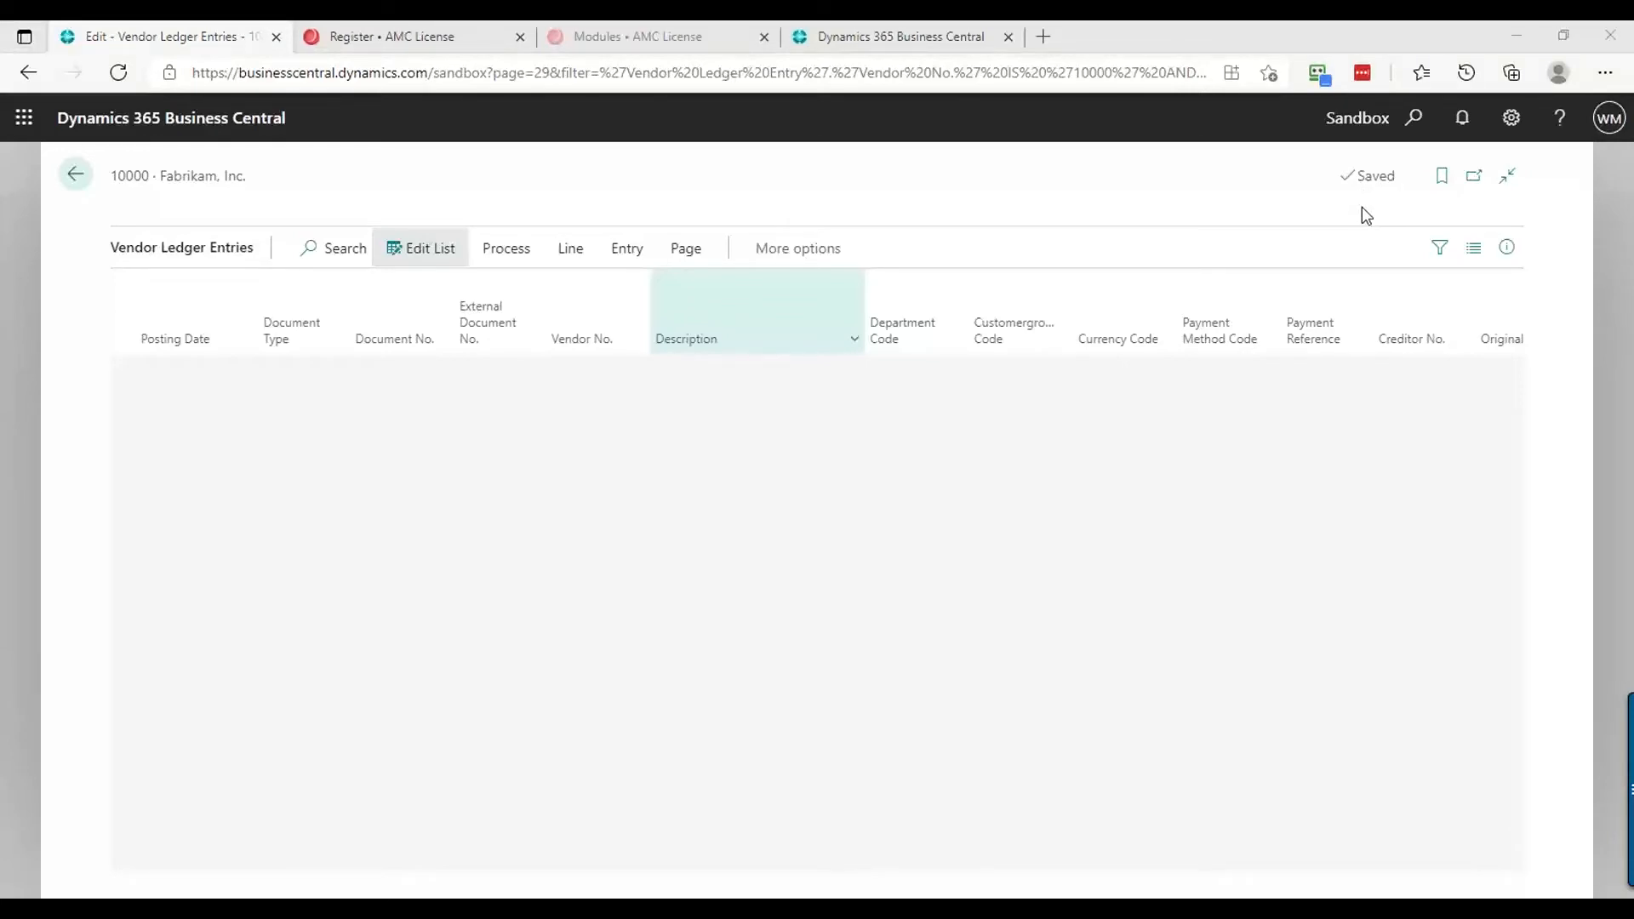
{"action": "left_click", "coordinate": [70, 186]}
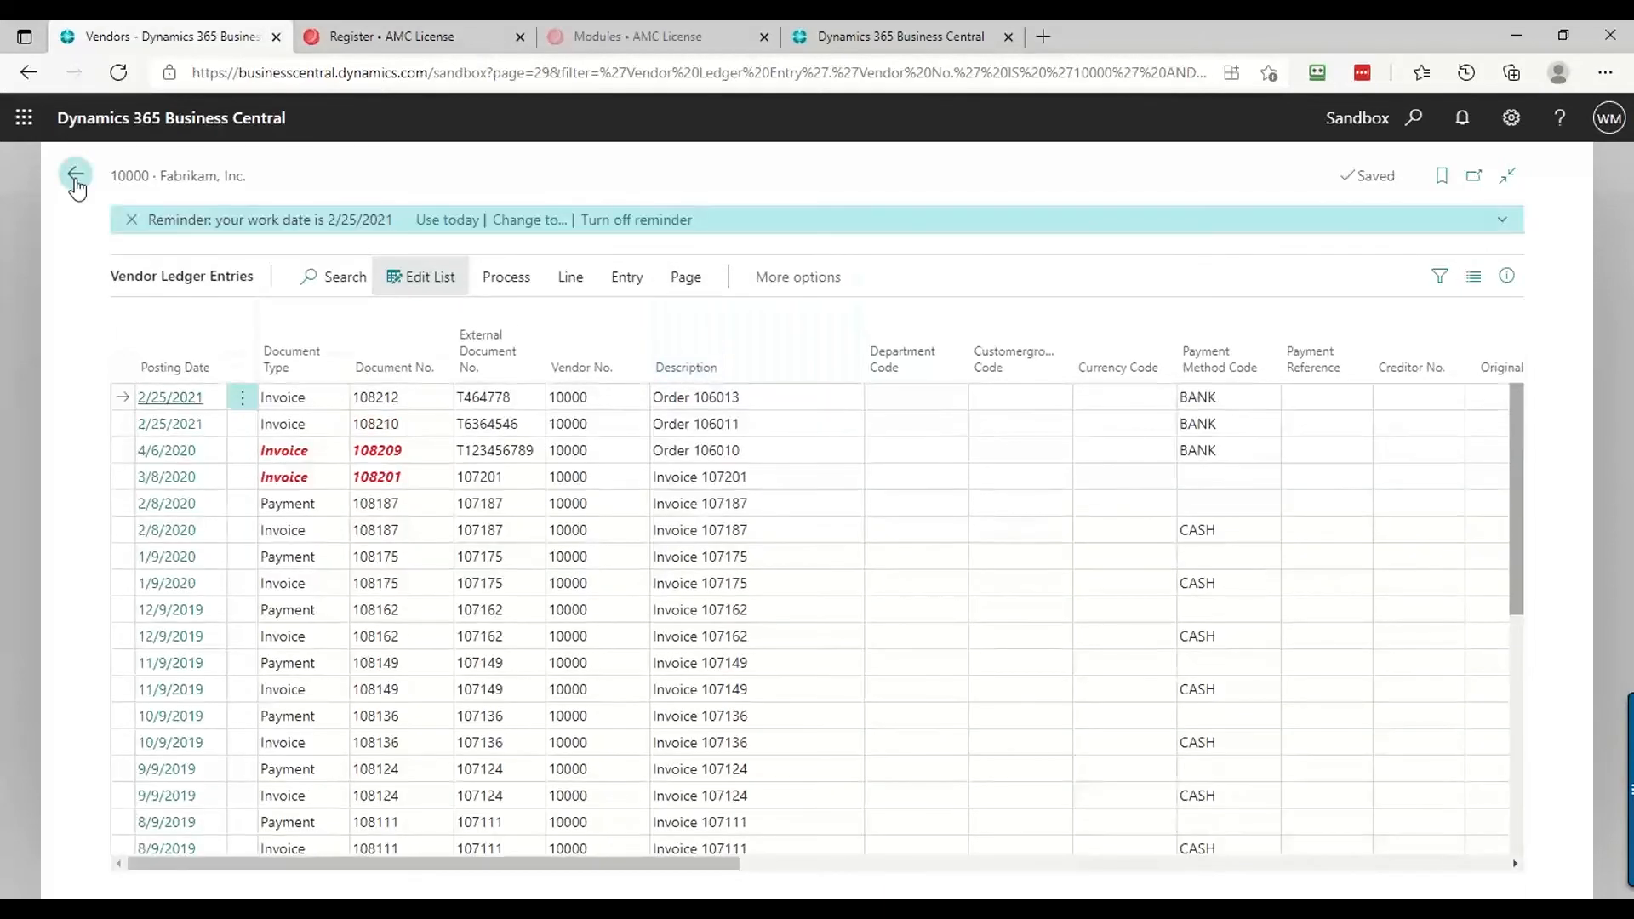
{"action": "left_click", "coordinate": [74, 176]}
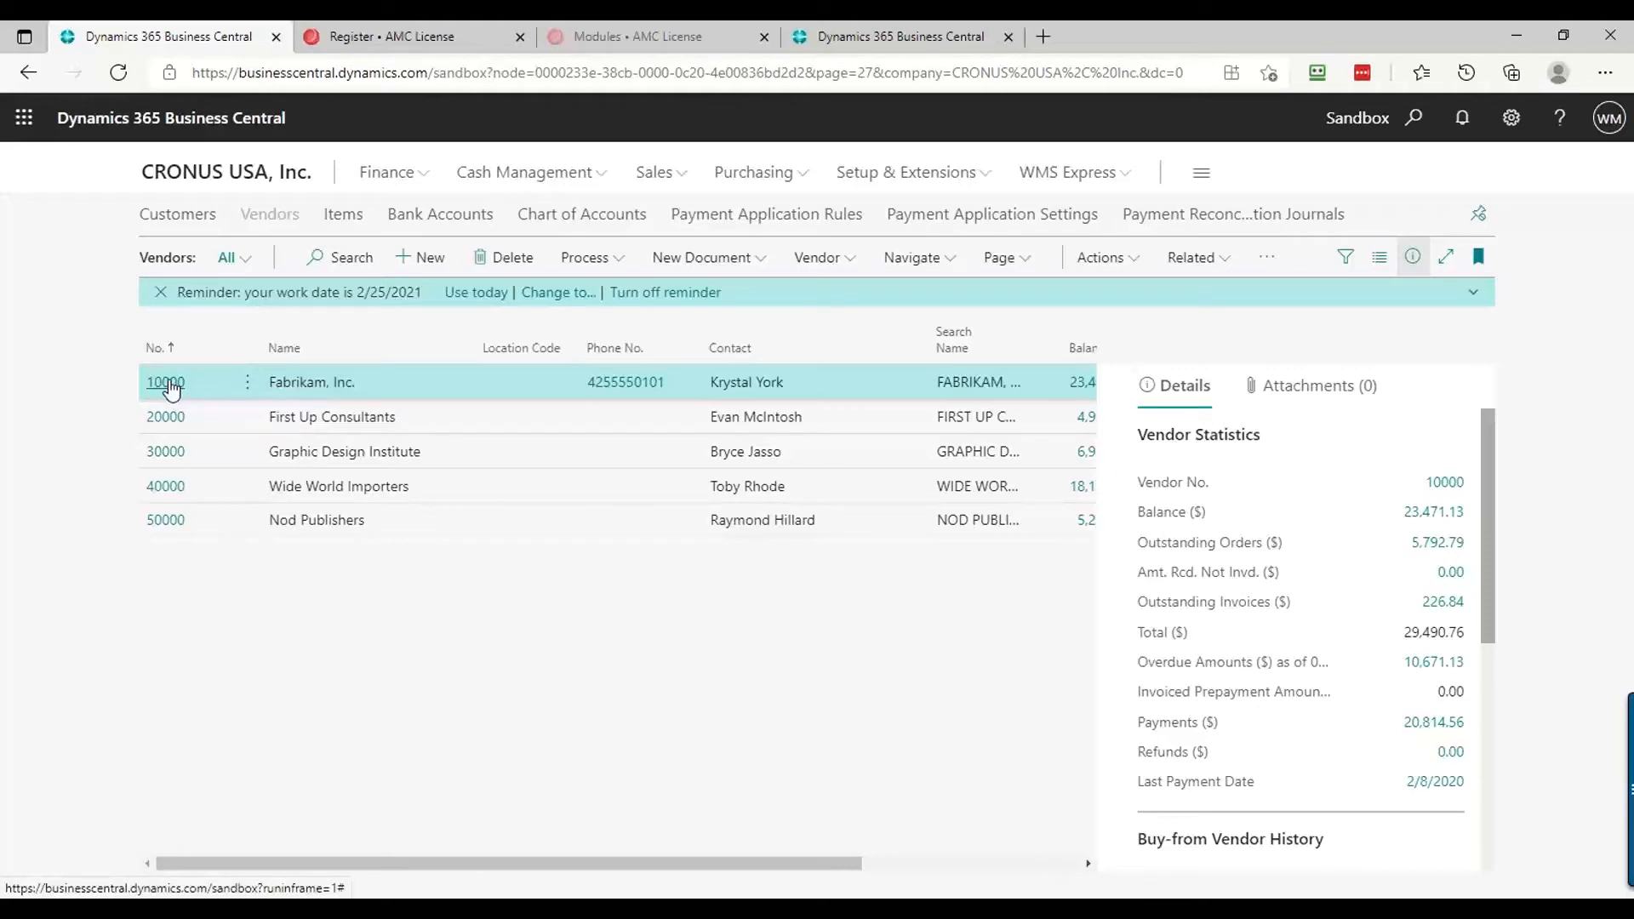
{"action": "left_click", "coordinate": [169, 383]}
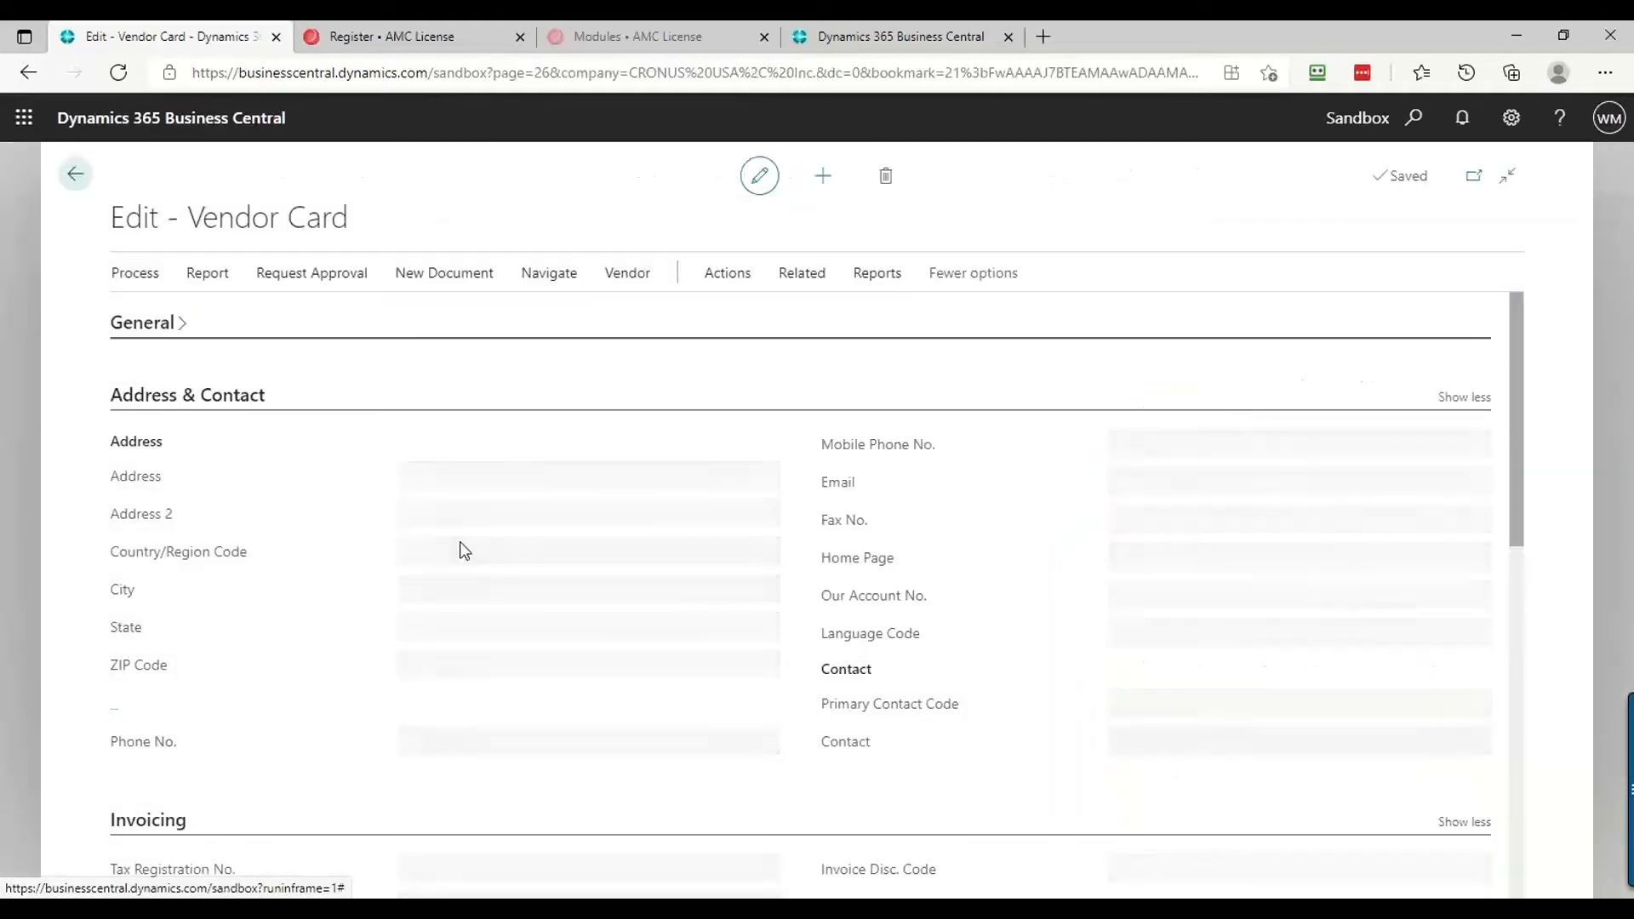
{"action": "left_click", "coordinate": [75, 173]}
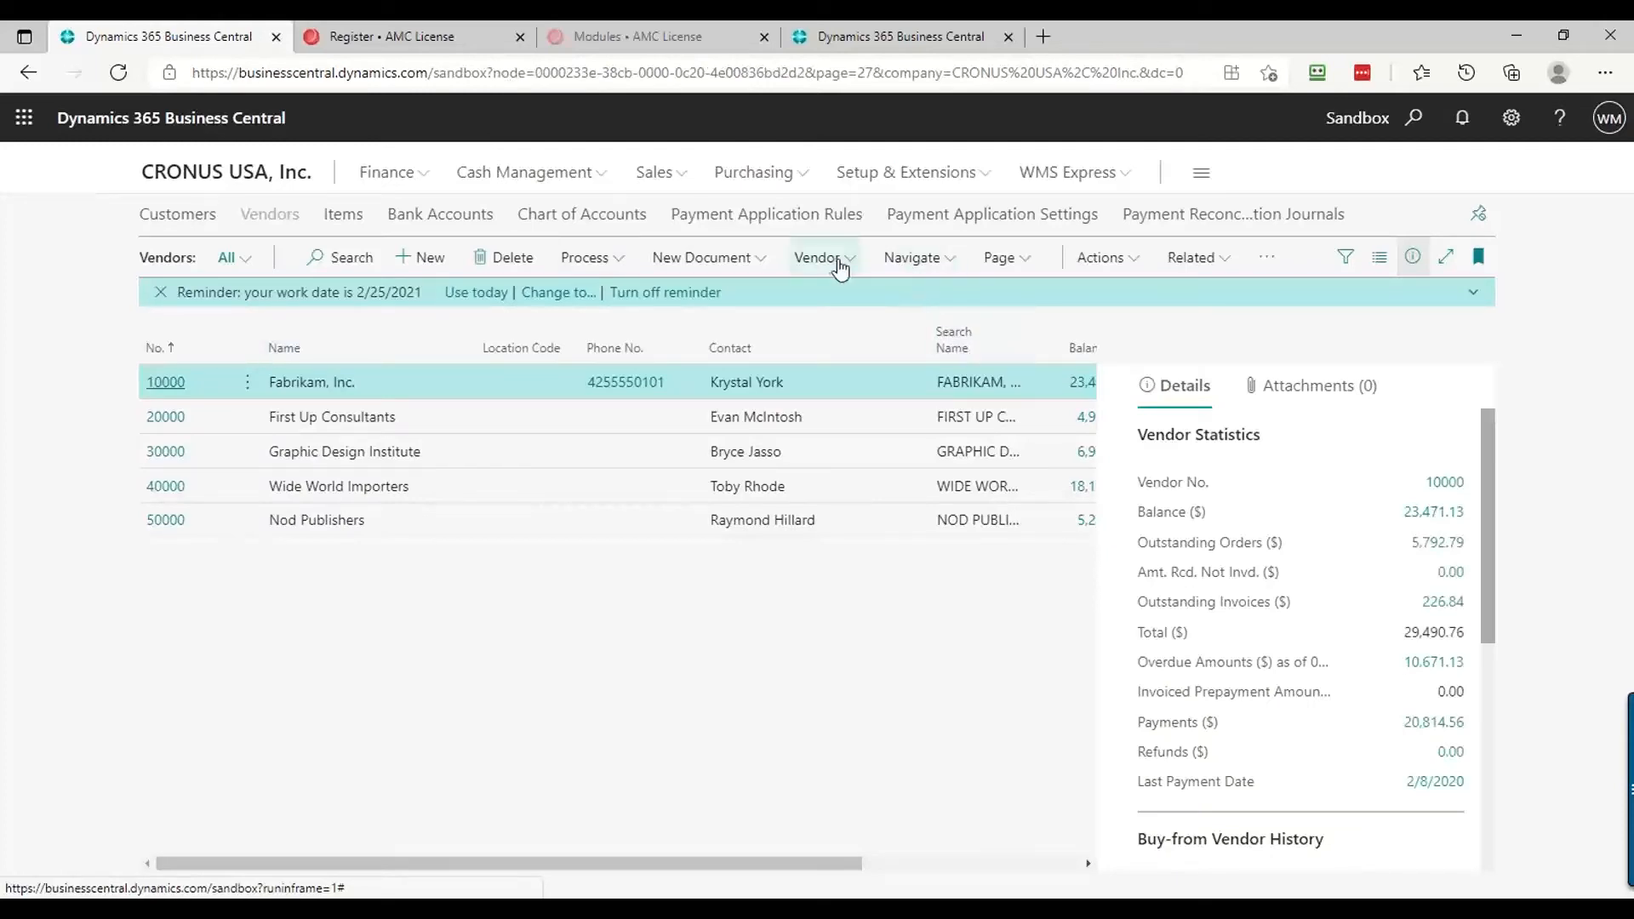
Review the original and remaining amounts, due dates and open status in Fabrikam, Inc.'s vendor ledger entries
{"action": "left_click", "coordinate": [837, 267]}
{"action": "left_click", "coordinate": [731, 299]}
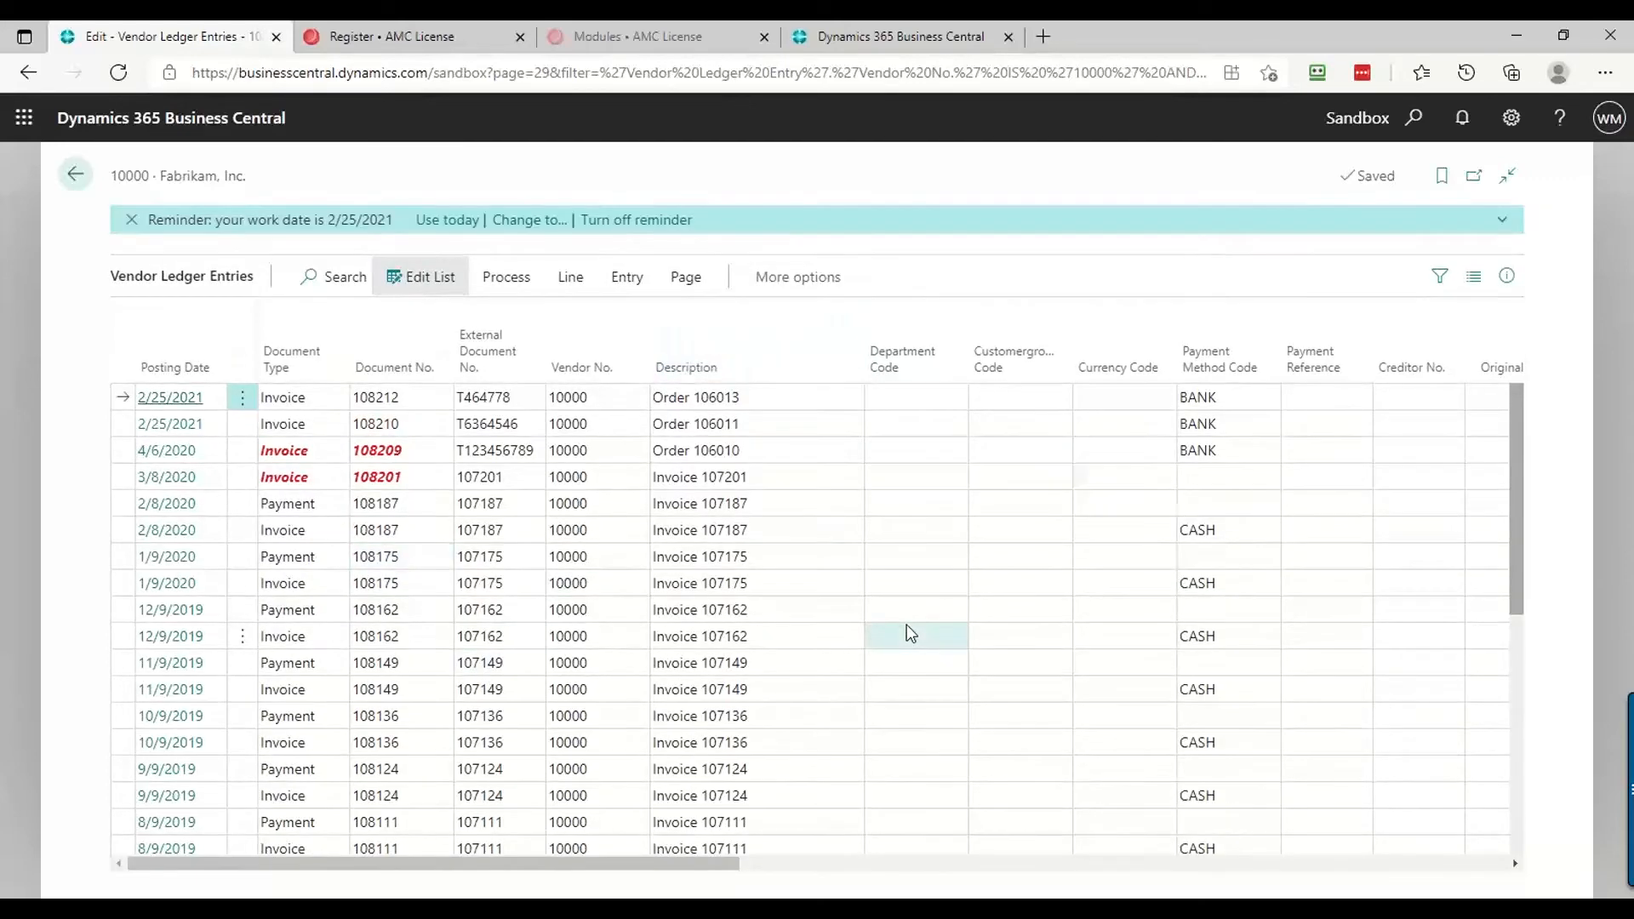
{"action": "scroll", "coordinate": [802, 629], "scroll_direction": "down", "scroll_amount": 4}
{"action": "scroll", "coordinate": [803, 630], "scroll_direction": "up", "scroll_amount": 4}
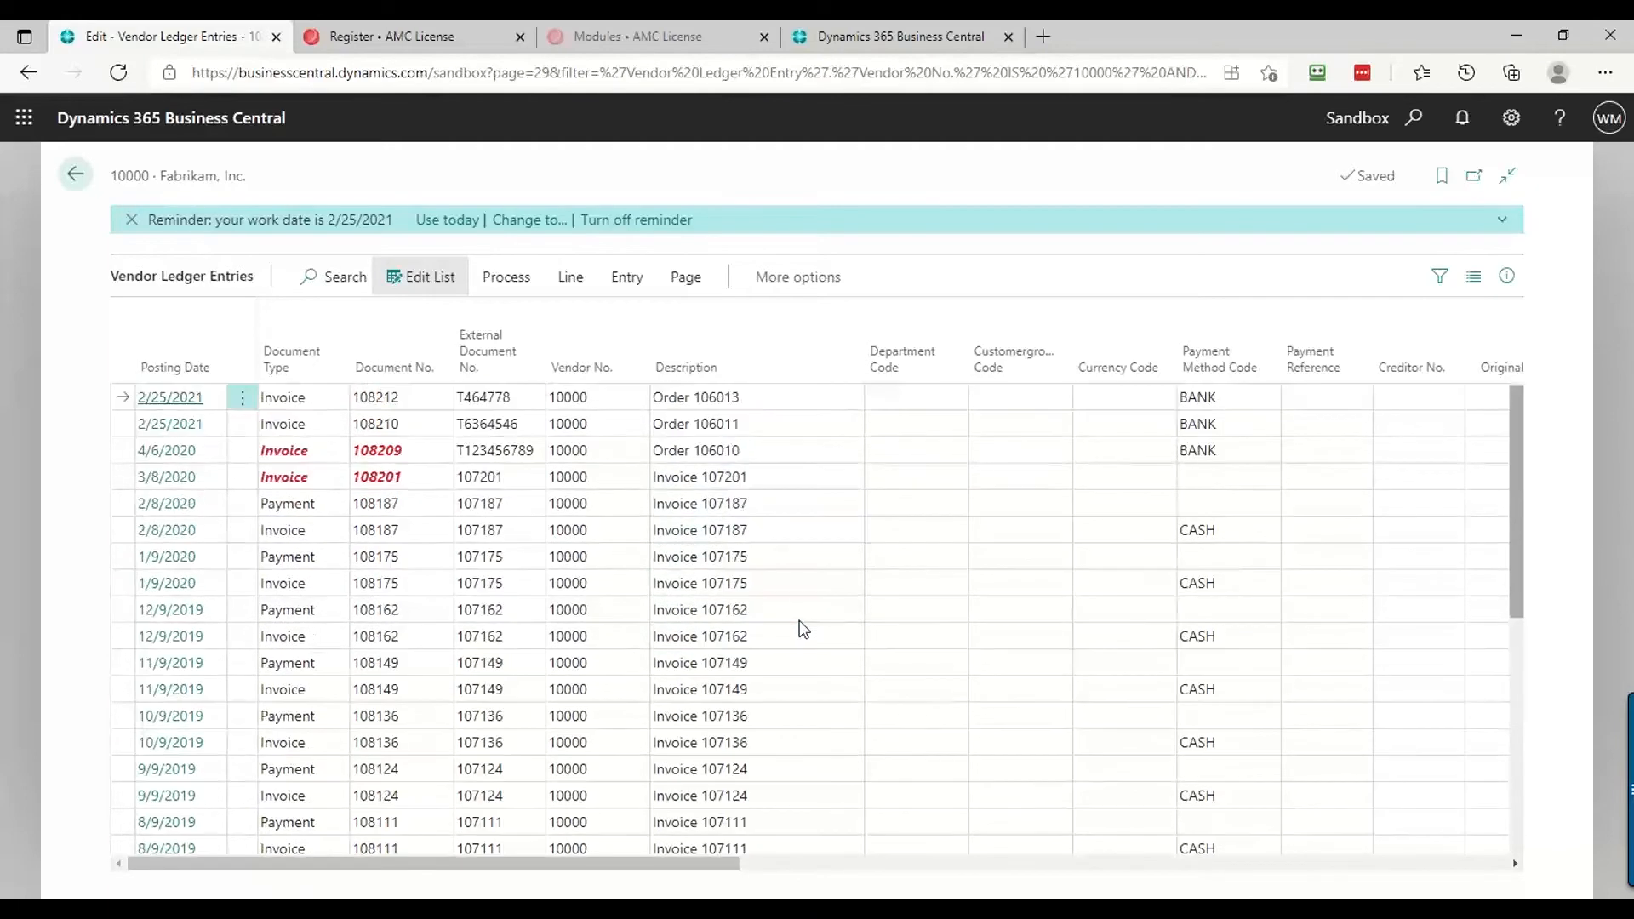
{"action": "left_click_drag", "start_coordinate": [621, 864], "coordinate": [840, 877]}
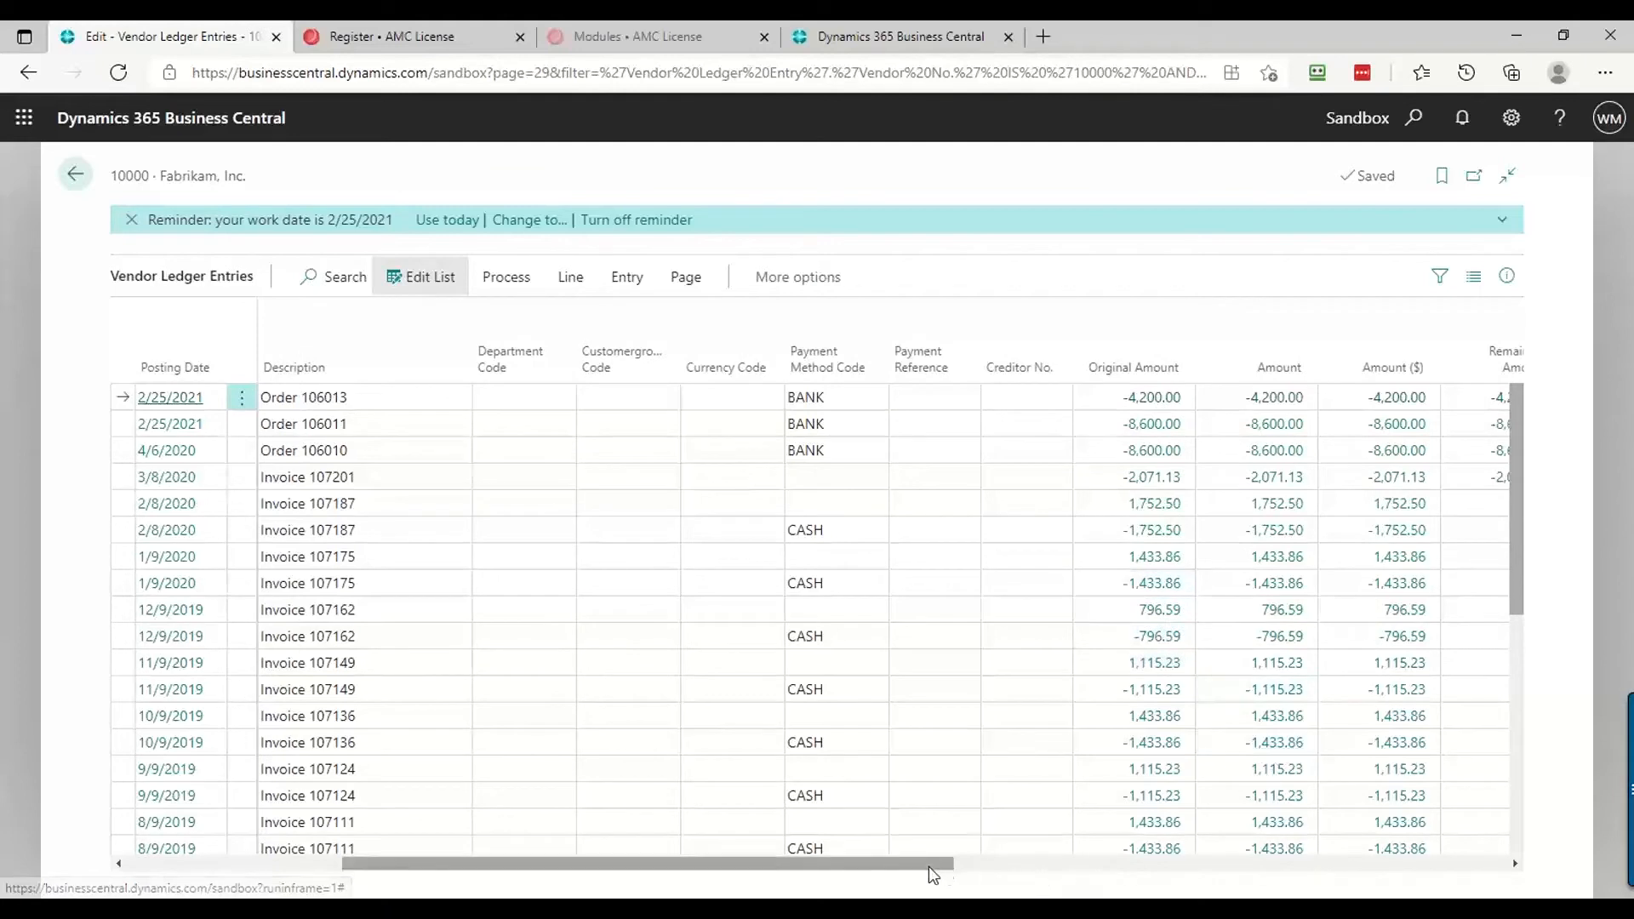
{"action": "left_click_drag", "start_coordinate": [930, 867], "coordinate": [986, 868]}
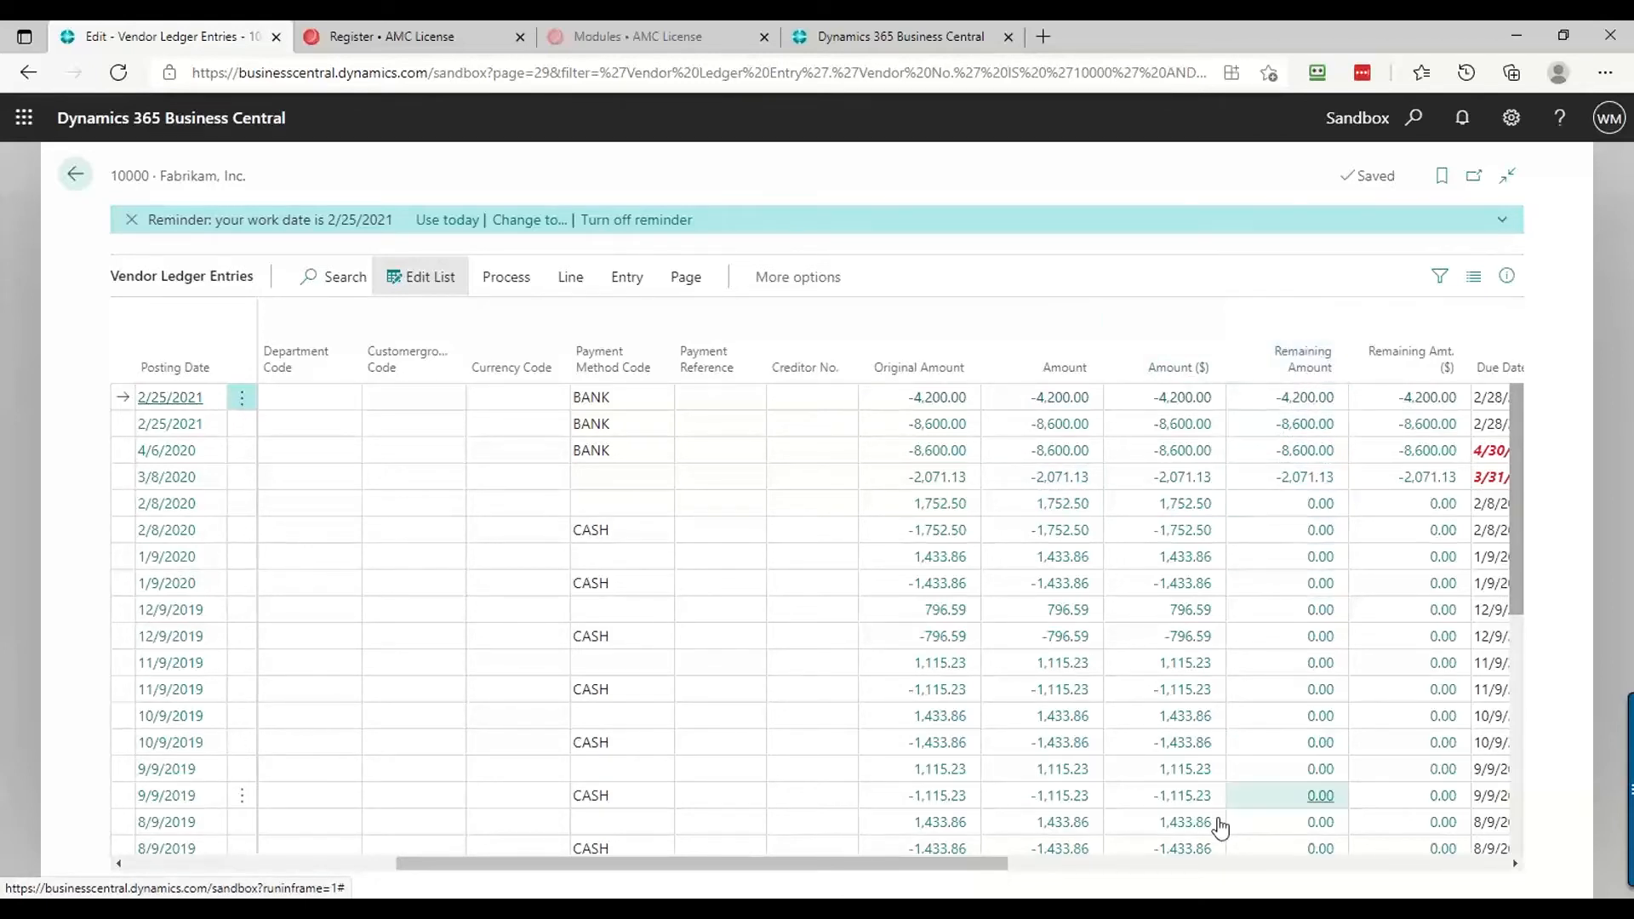
{"action": "left_click_drag", "start_coordinate": [979, 873], "coordinate": [1407, 860]}
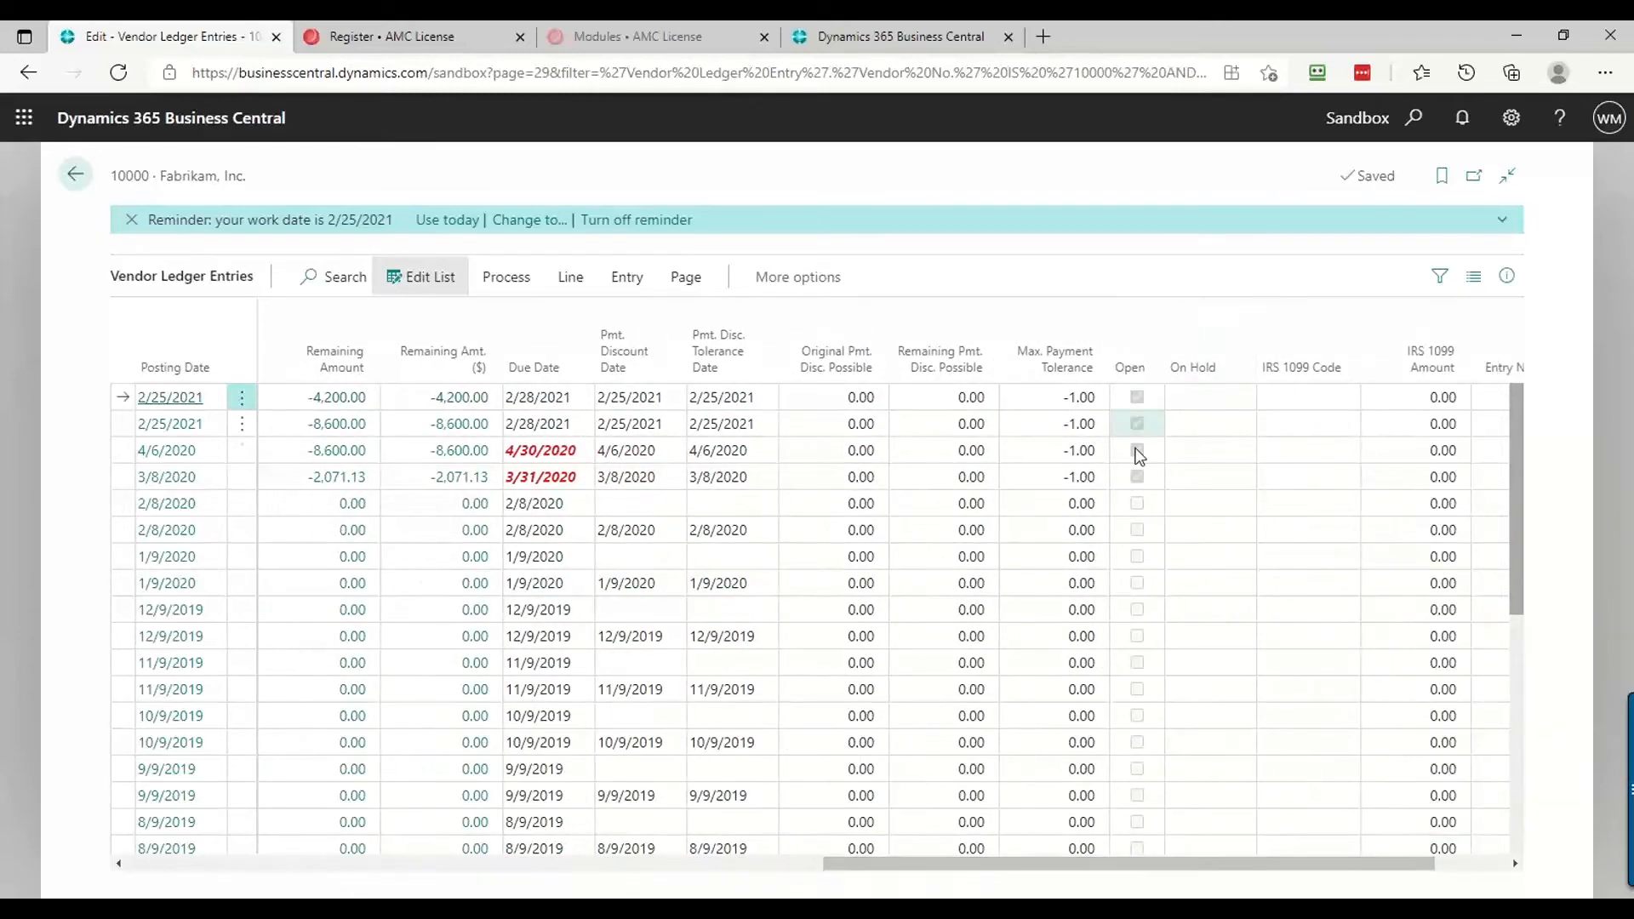
{"action": "left_click", "coordinate": [140, 865]}
{"action": "left_click", "coordinate": [141, 865]}
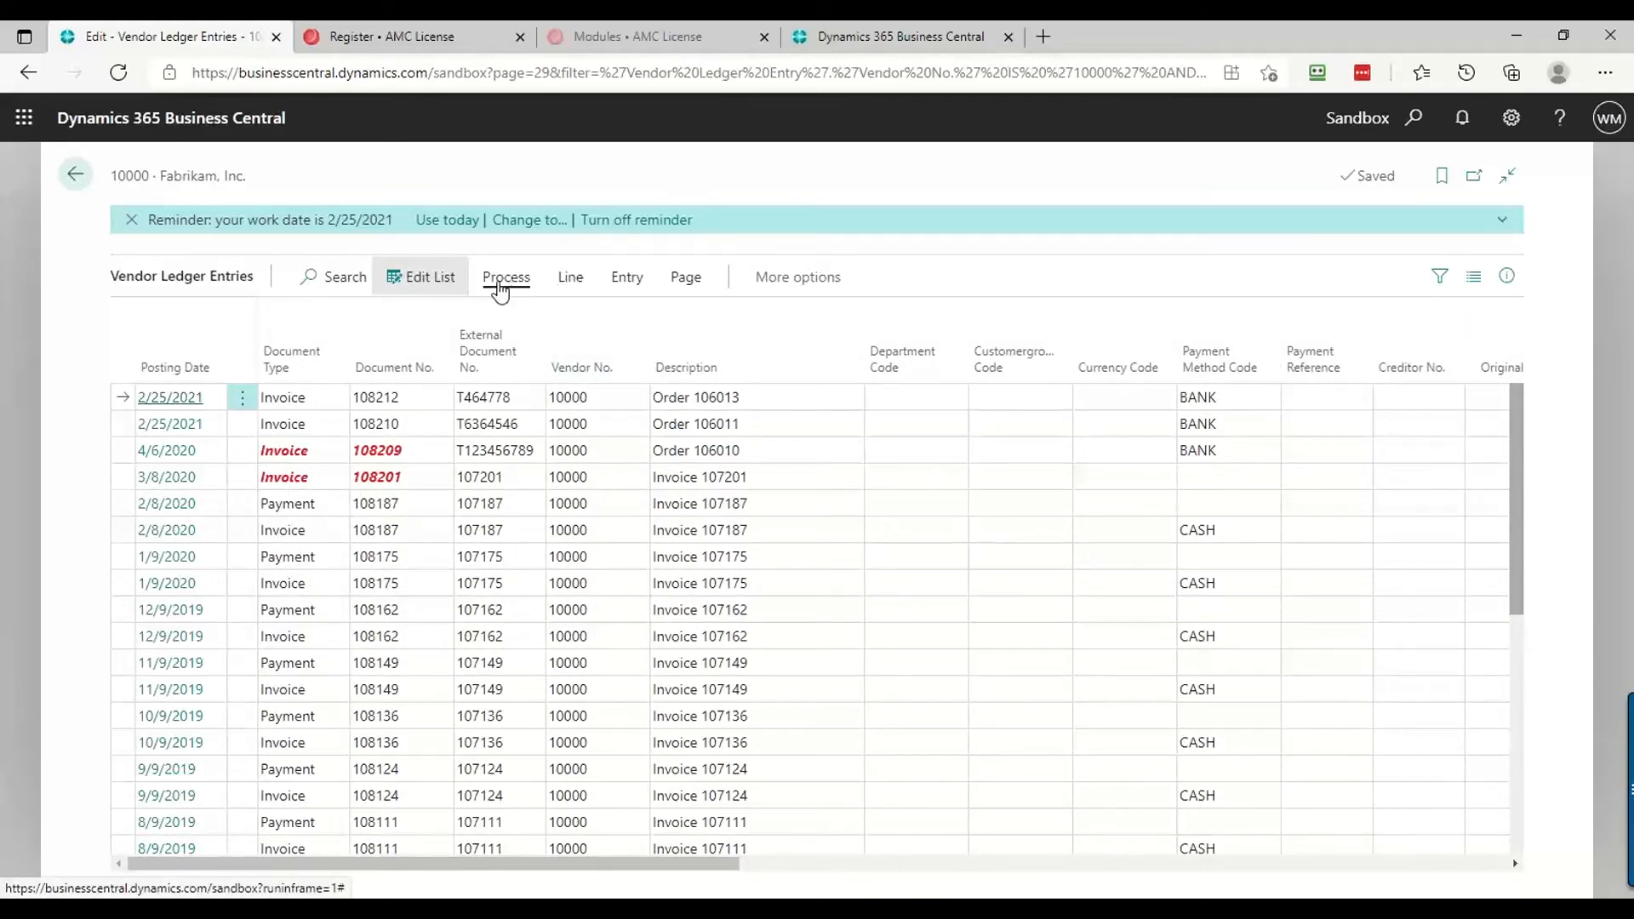
Examine the Create Payment settings and payment types for Fabrikam, Inc.'s invoice 108212, and leave without creating a payment
{"action": "left_click", "coordinate": [504, 288]}
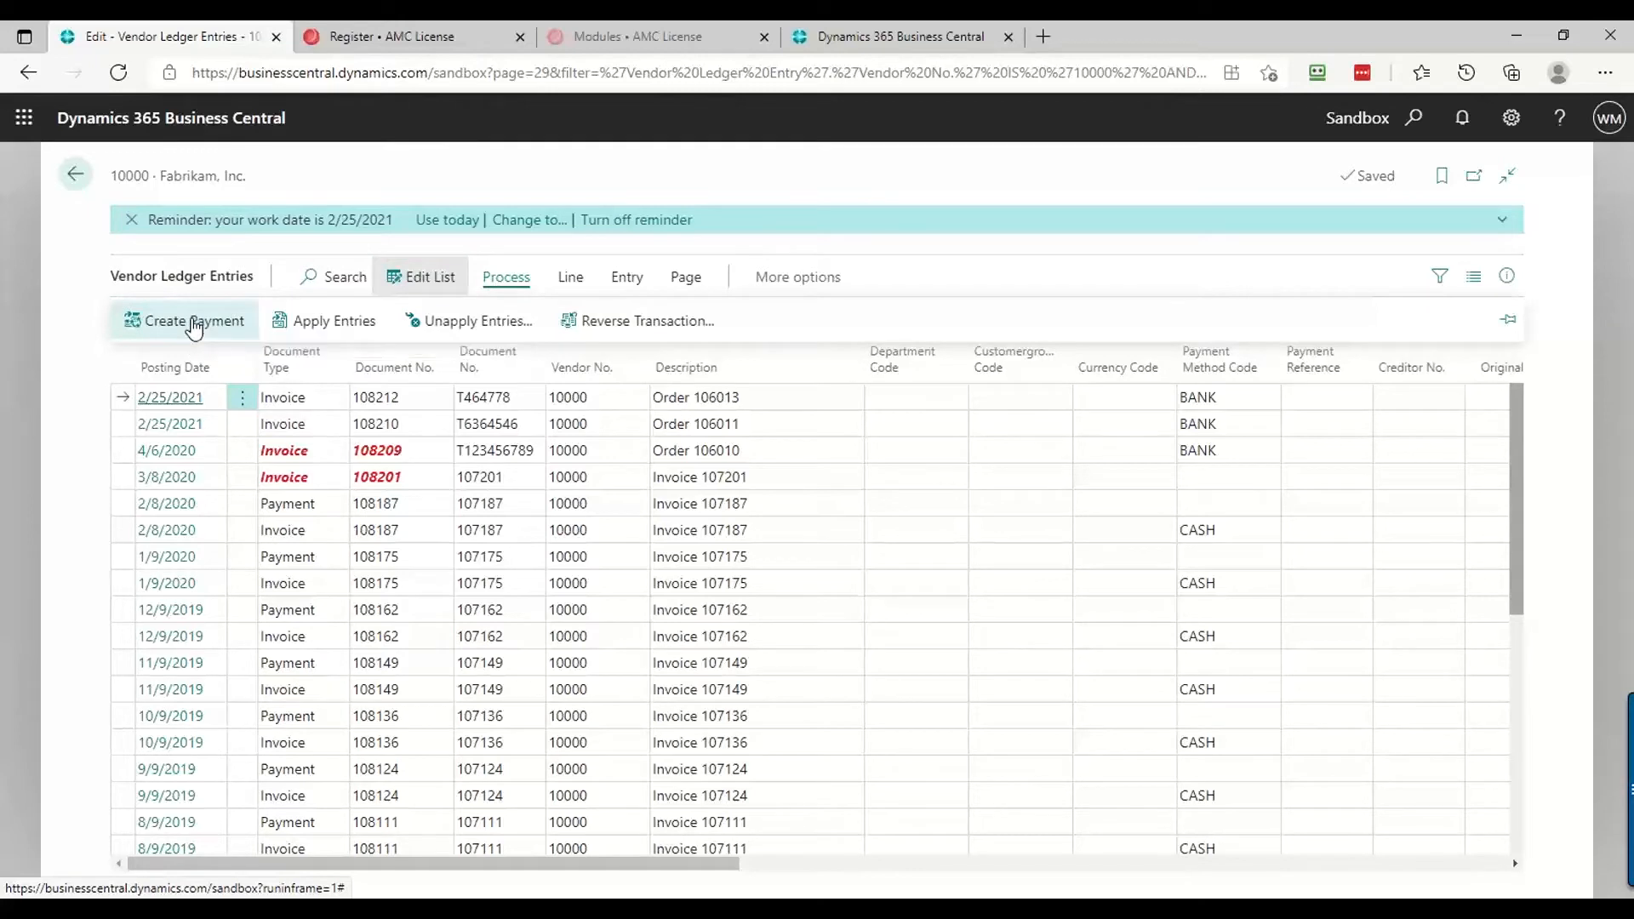
{"action": "left_click", "coordinate": [194, 321]}
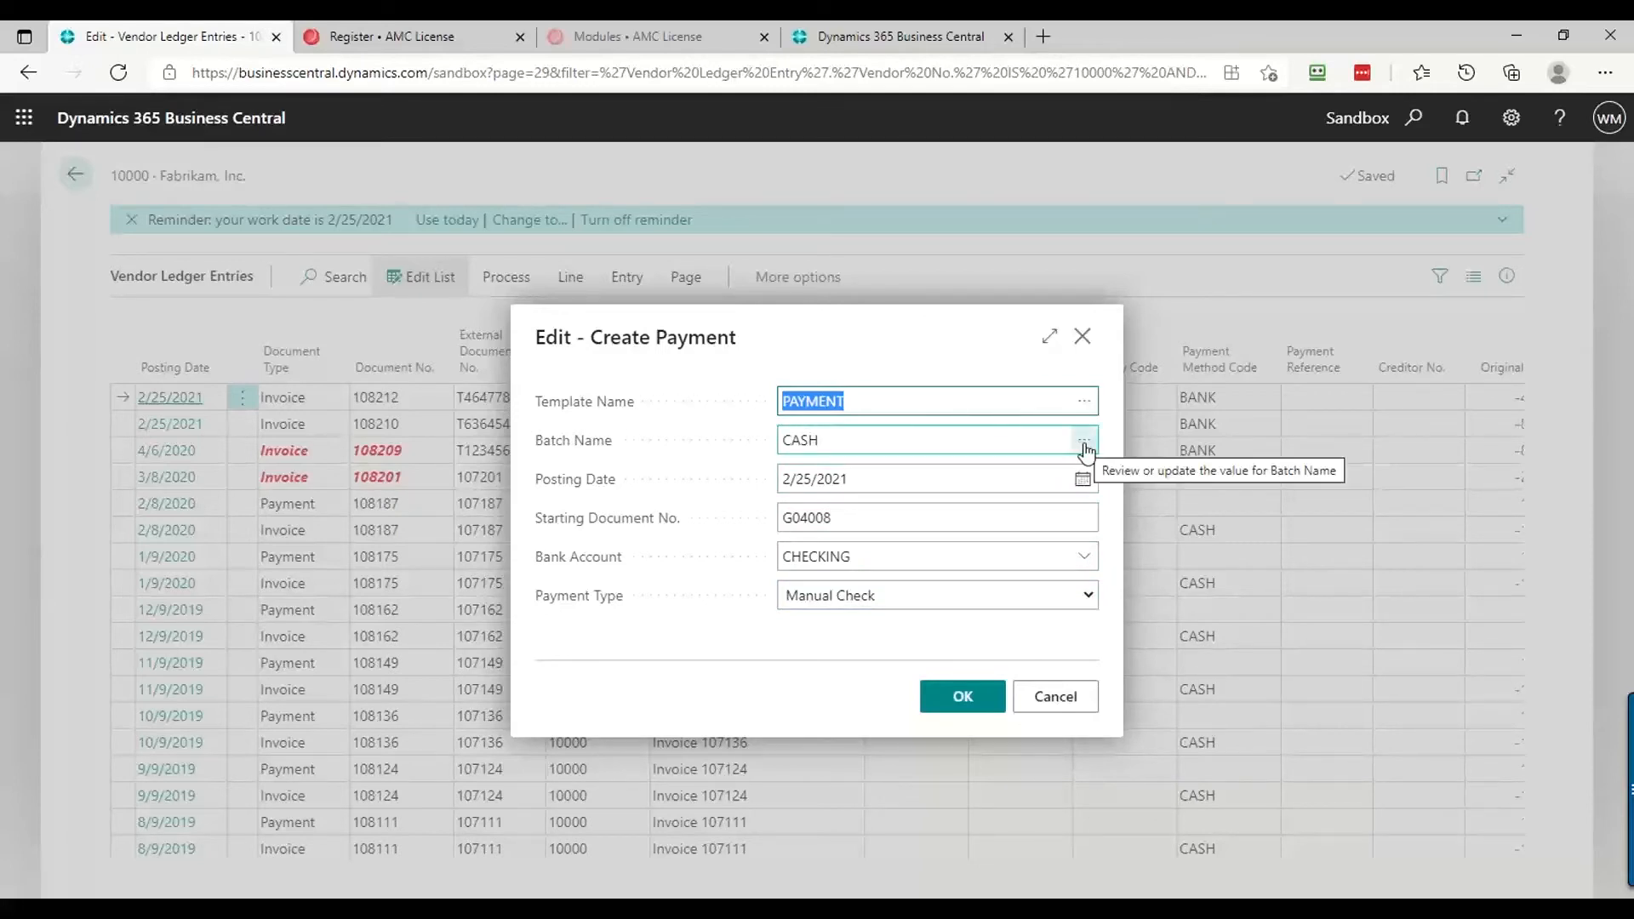
{"action": "left_click", "coordinate": [1088, 597]}
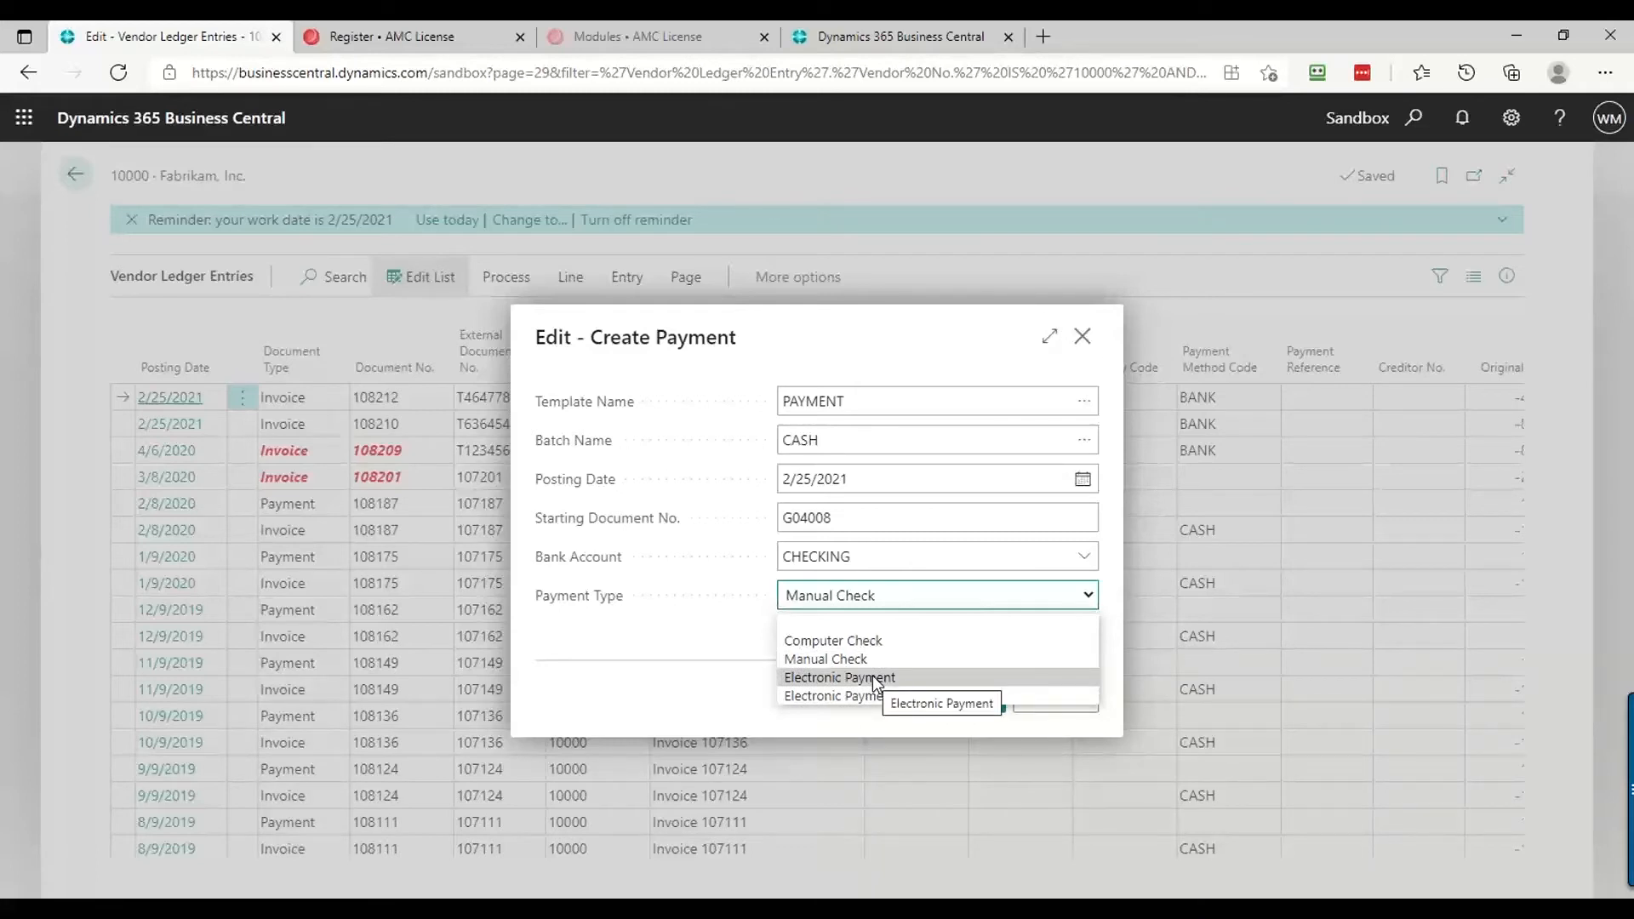
{"action": "key", "text": "Escape"}
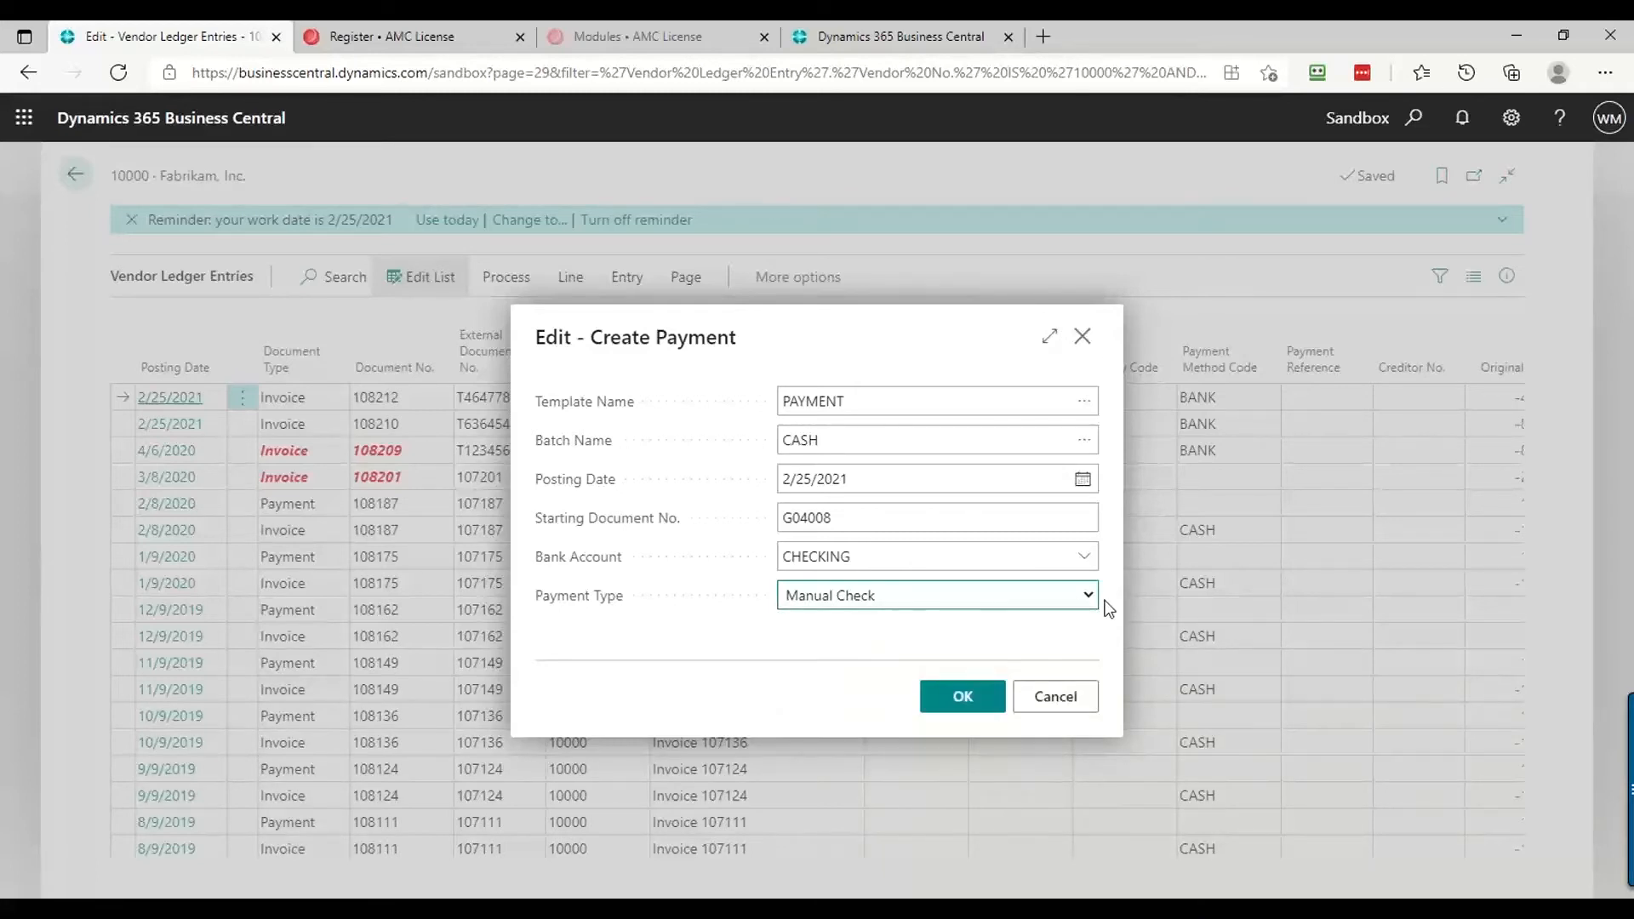
{"action": "left_click", "coordinate": [1060, 698]}
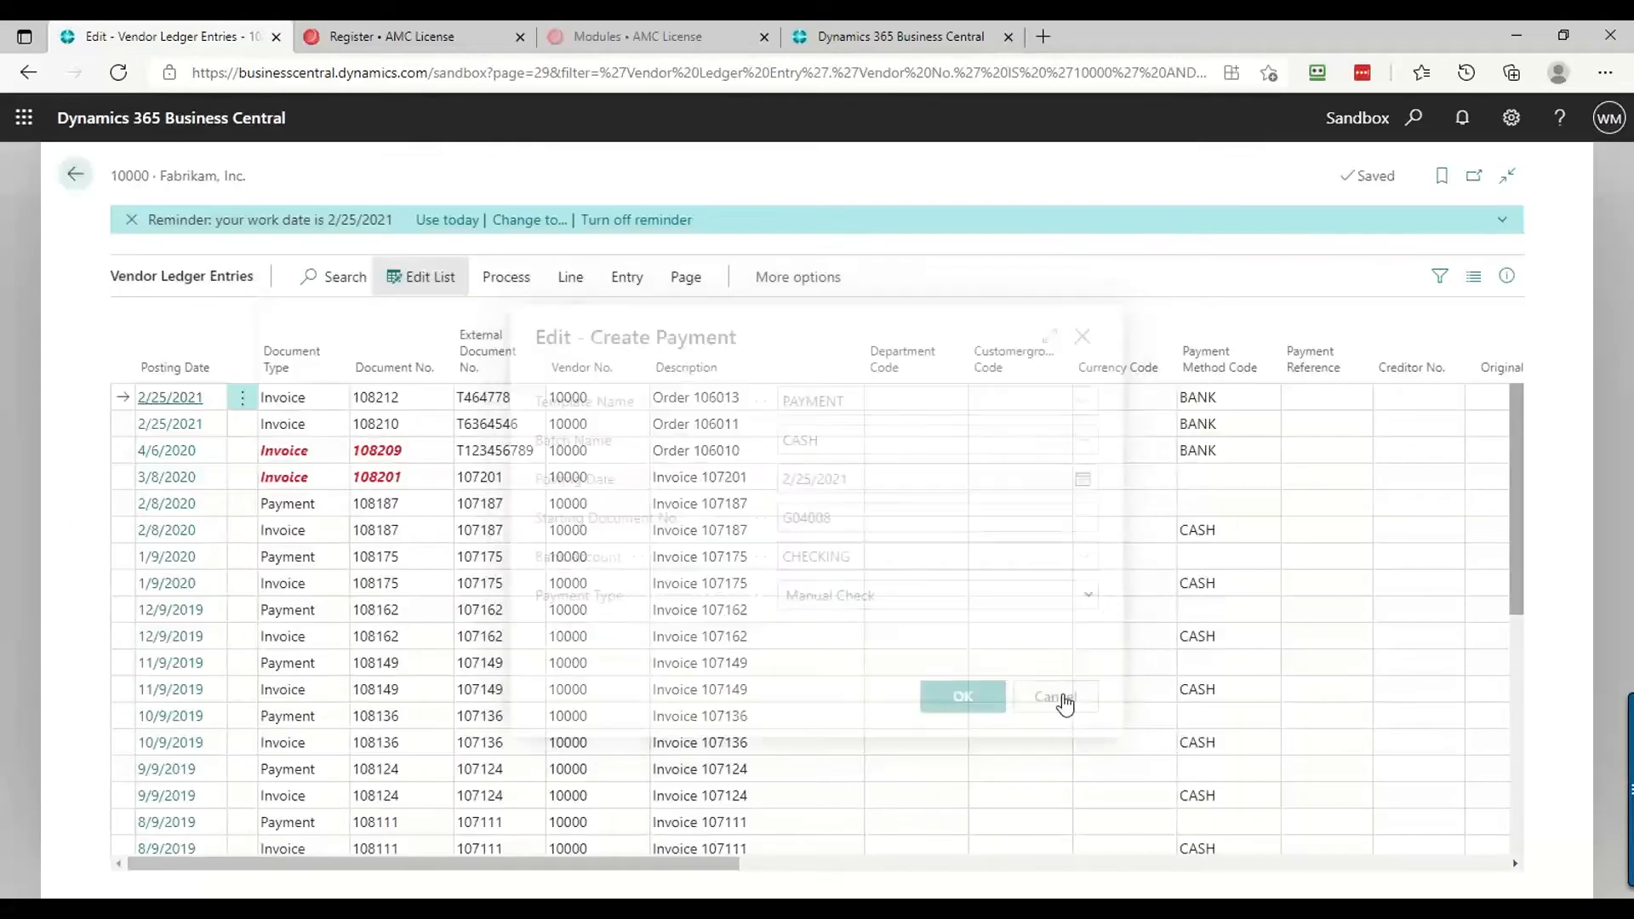
Review the original, current and remaining amounts of Fabrikam, Inc.'s invoice 108212 in the vendor ledger entries
{"action": "left_click", "coordinate": [796, 407]}
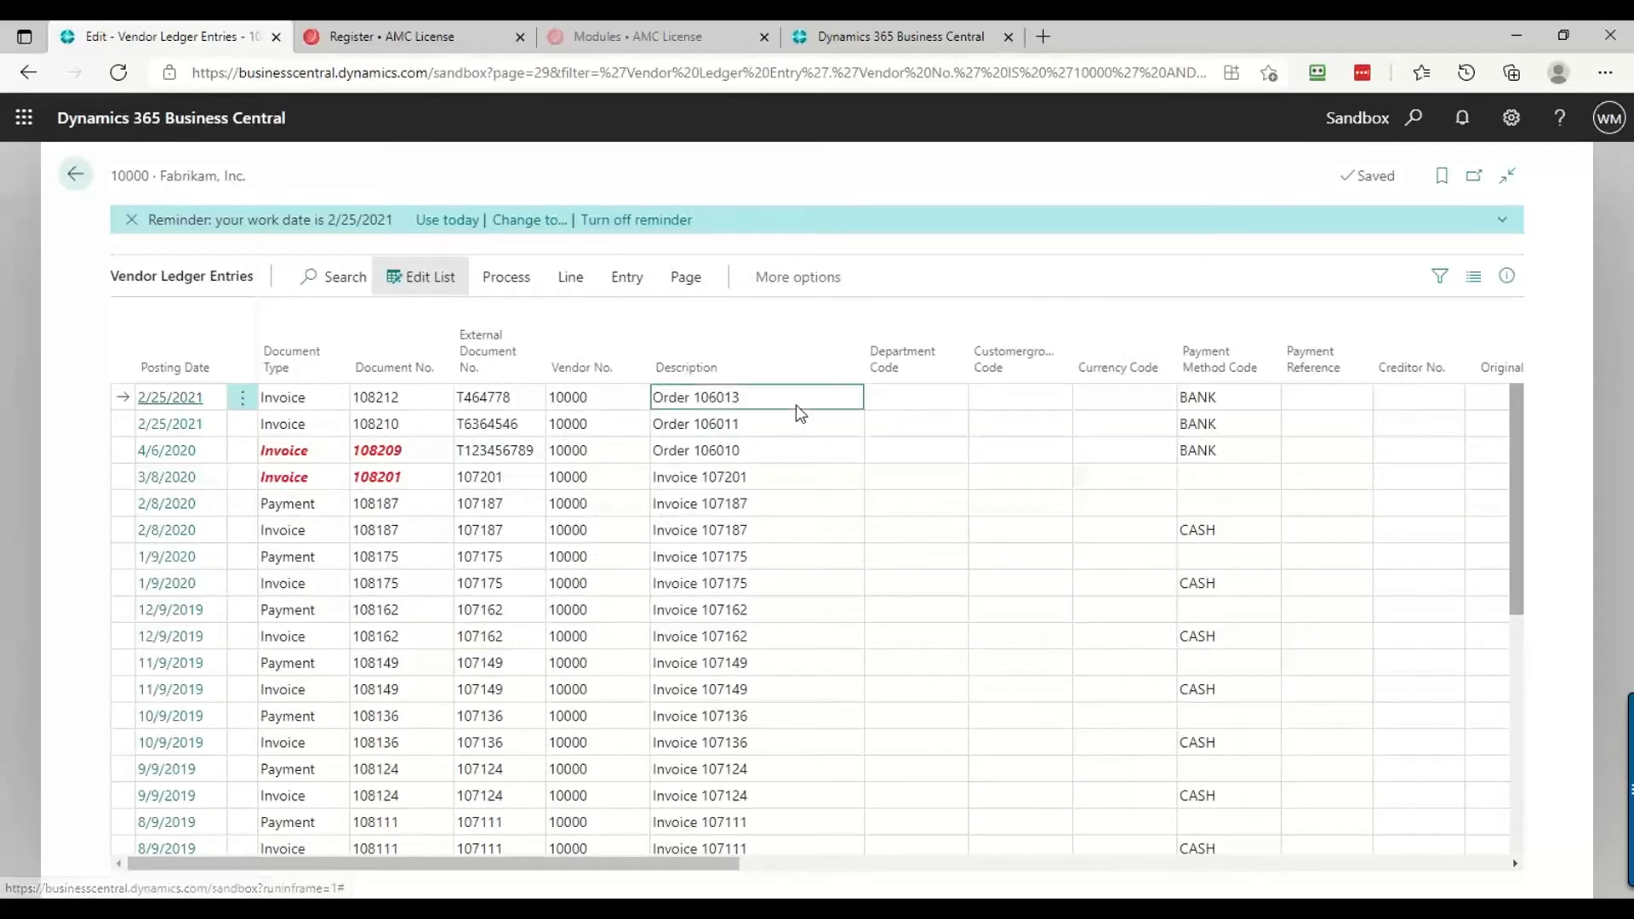
{"action": "key", "text": "Tab"}
{"action": "key", "text": "Tab"}
{"action": "key", "text": "Tab"}
{"action": "key", "text": "Tab"}
{"action": "key", "text": "Tab"}
{"action": "key", "text": "Tab"}
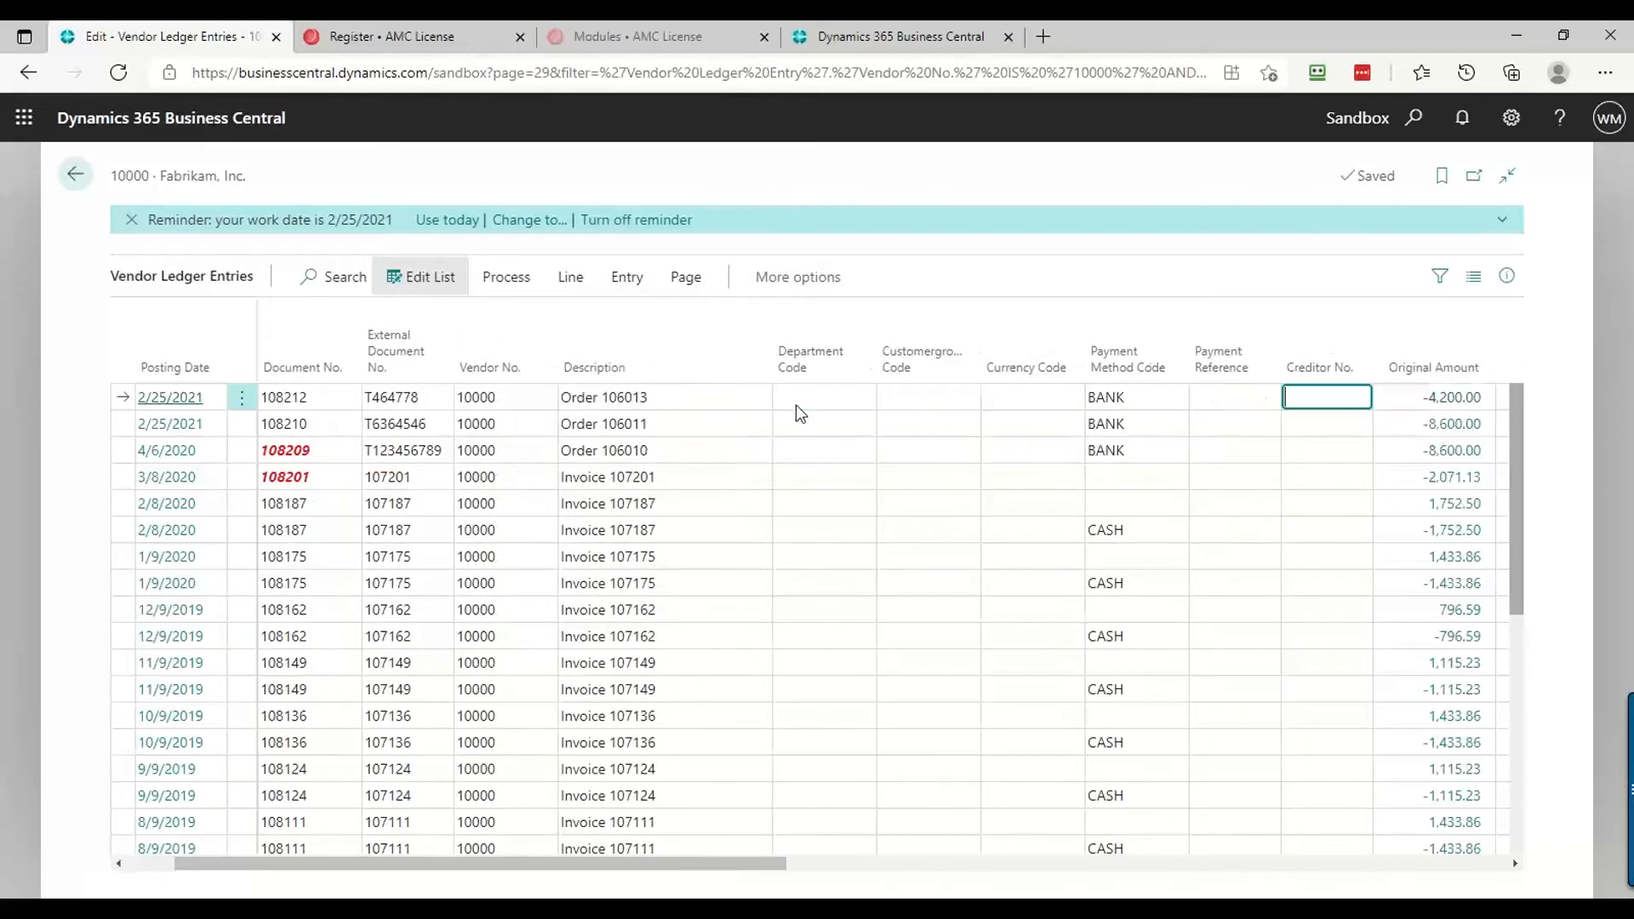
{"action": "key", "text": "Tab"}
{"action": "key", "text": "Tab"}
{"action": "key", "text": "Tab"}
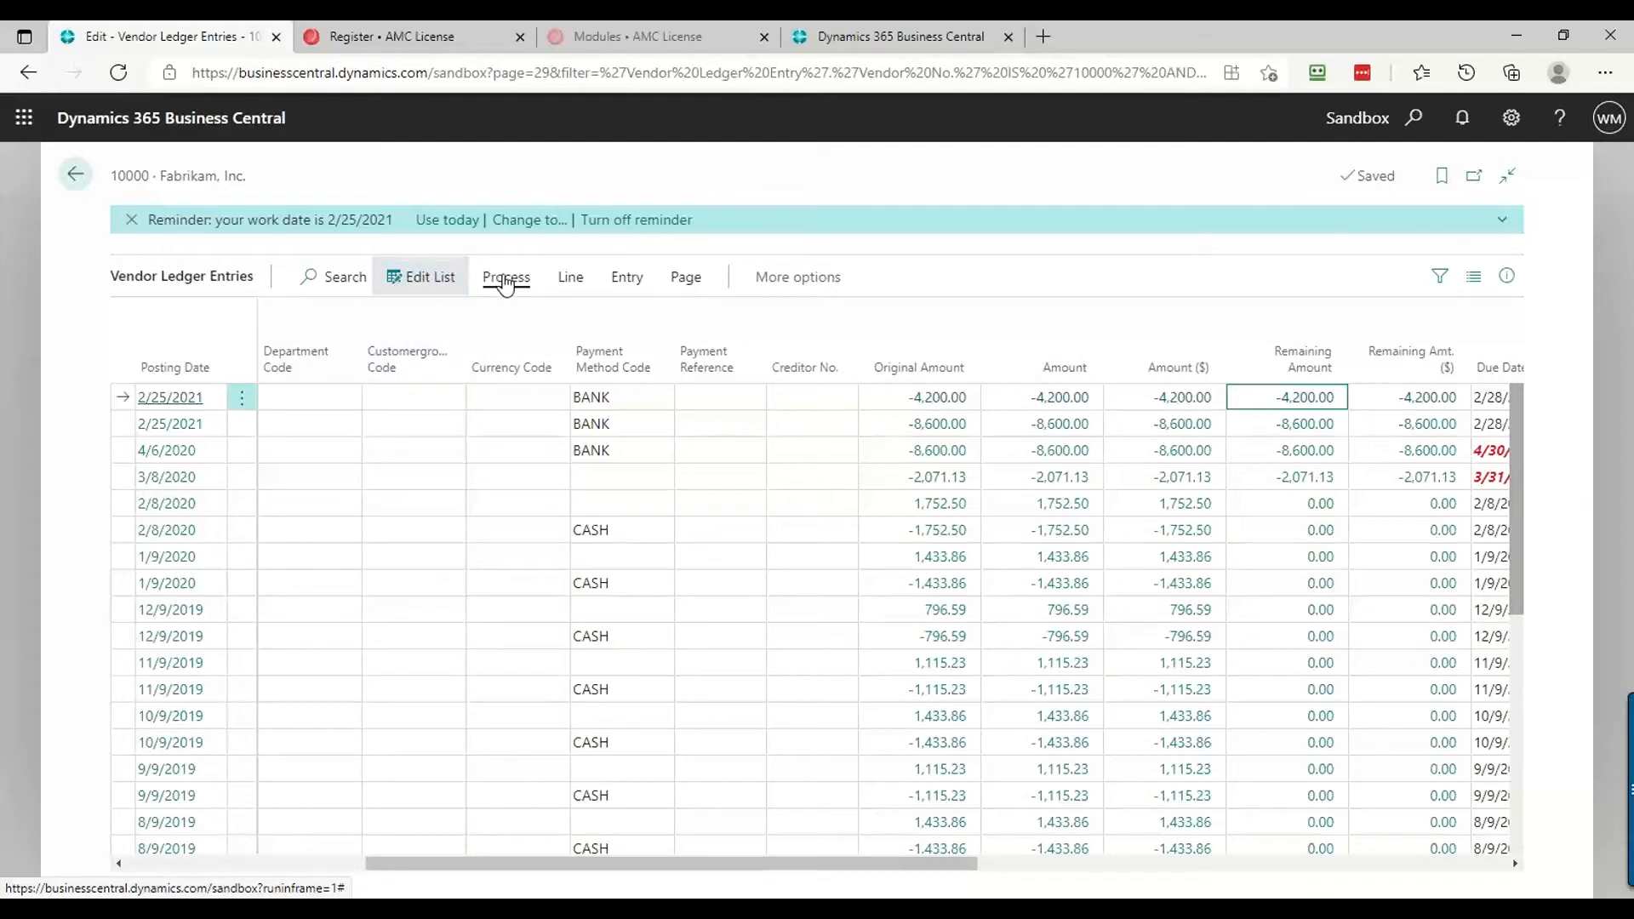
Create a payment for invoice 108212 in the CASH batch from the CHECKING account, with payment type Computer Check
{"action": "left_click", "coordinate": [506, 281]}
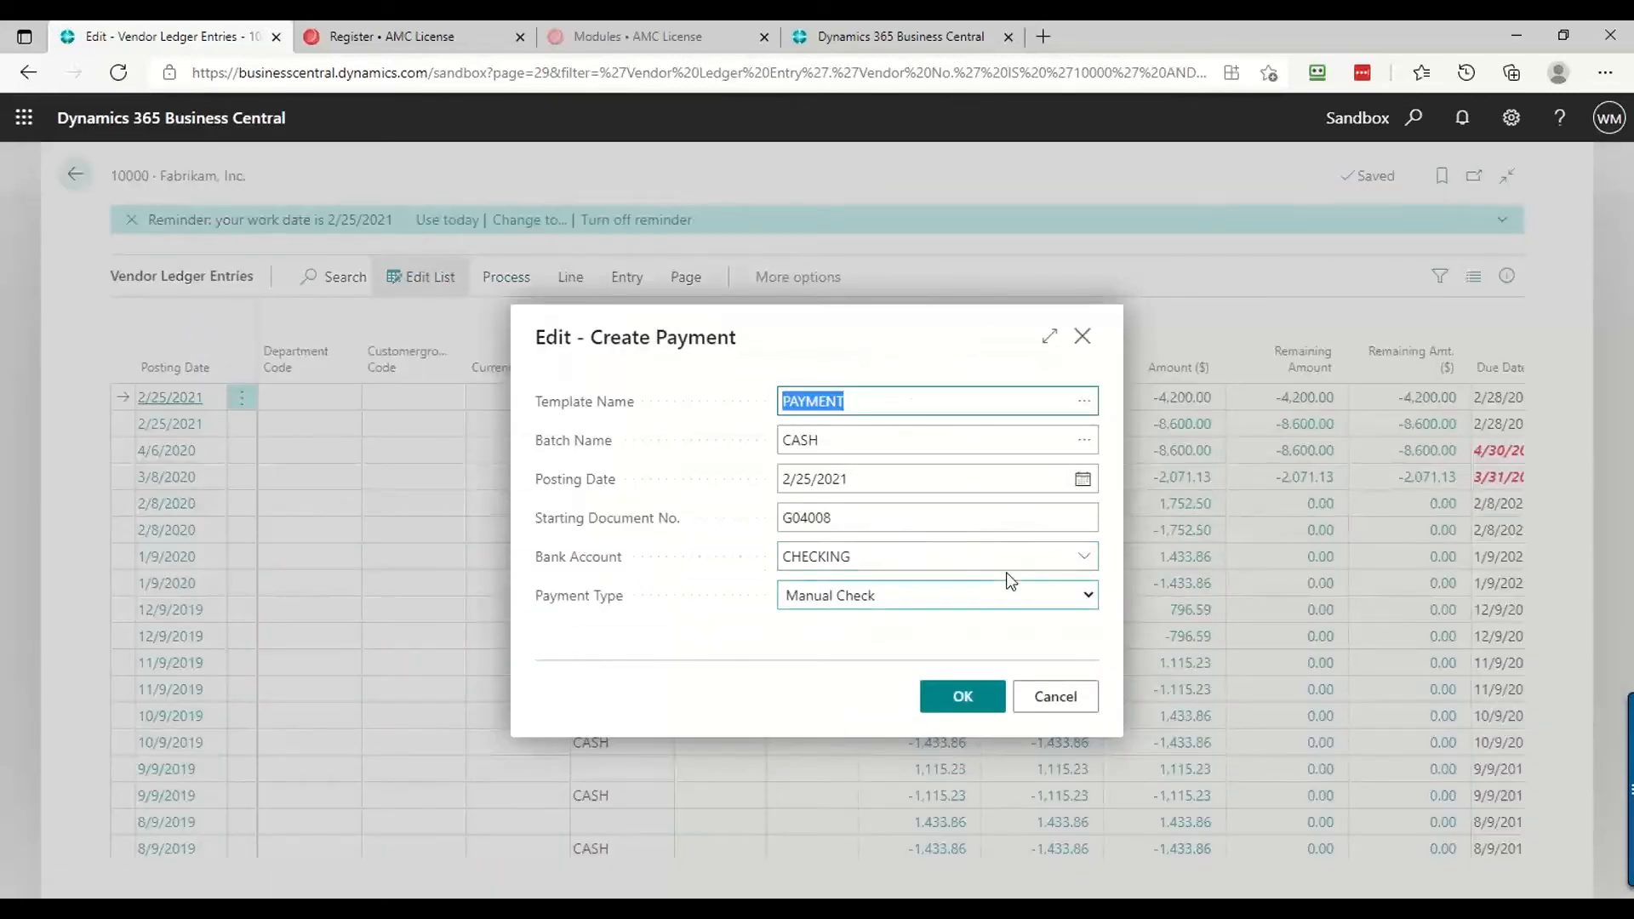
{"action": "left_click", "coordinate": [1088, 596]}
{"action": "left_click", "coordinate": [877, 642]}
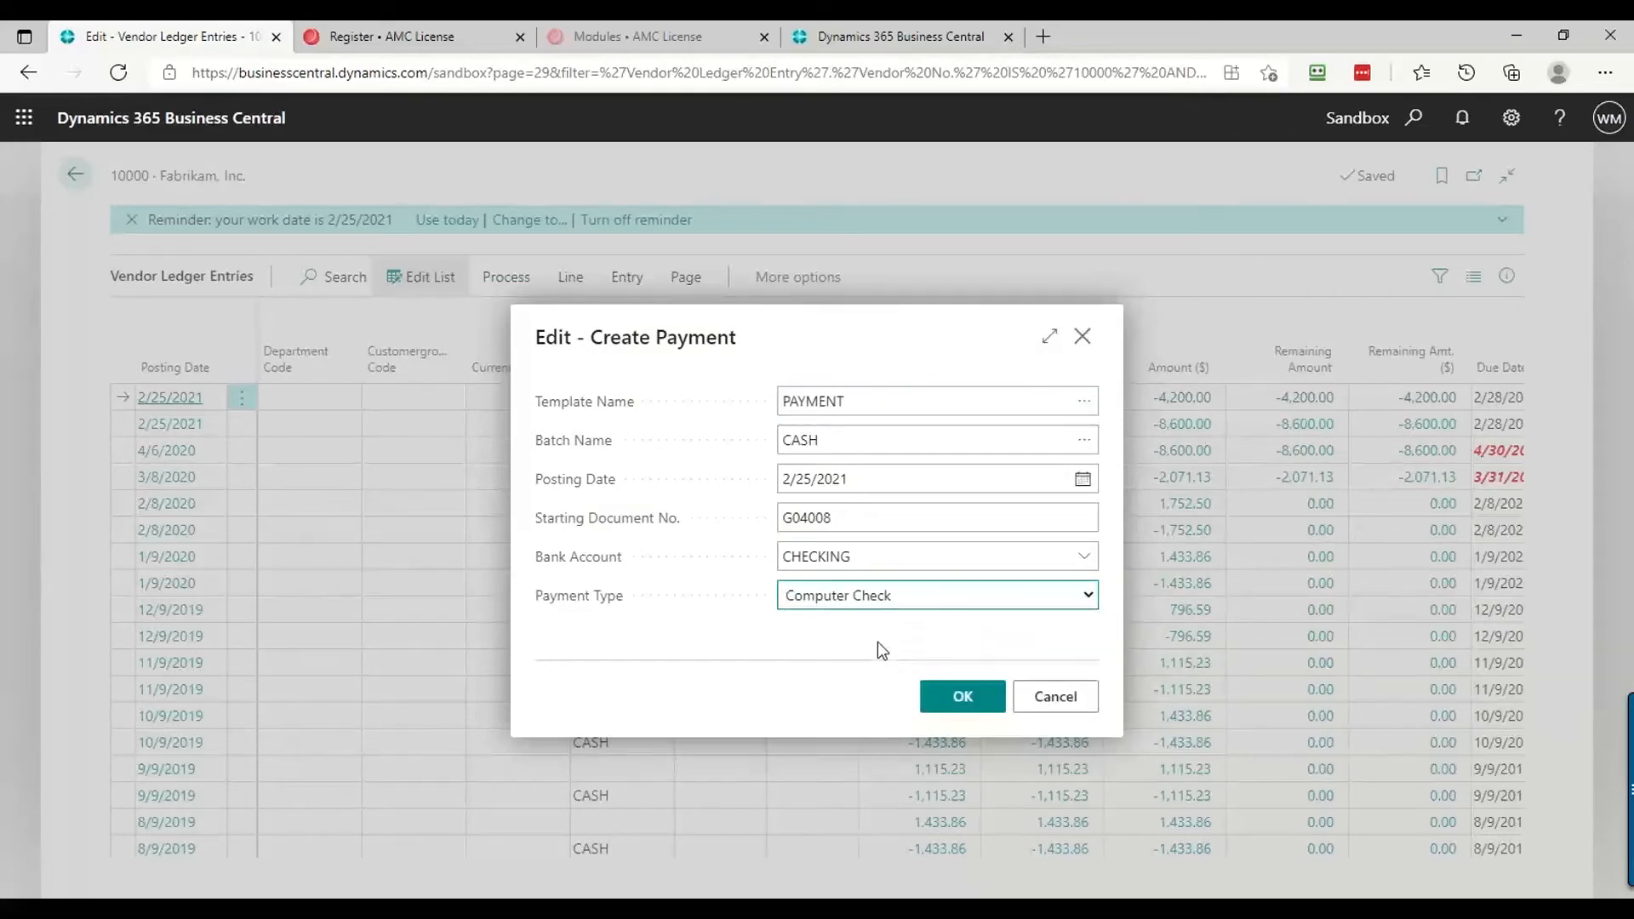
{"action": "left_click", "coordinate": [963, 696]}
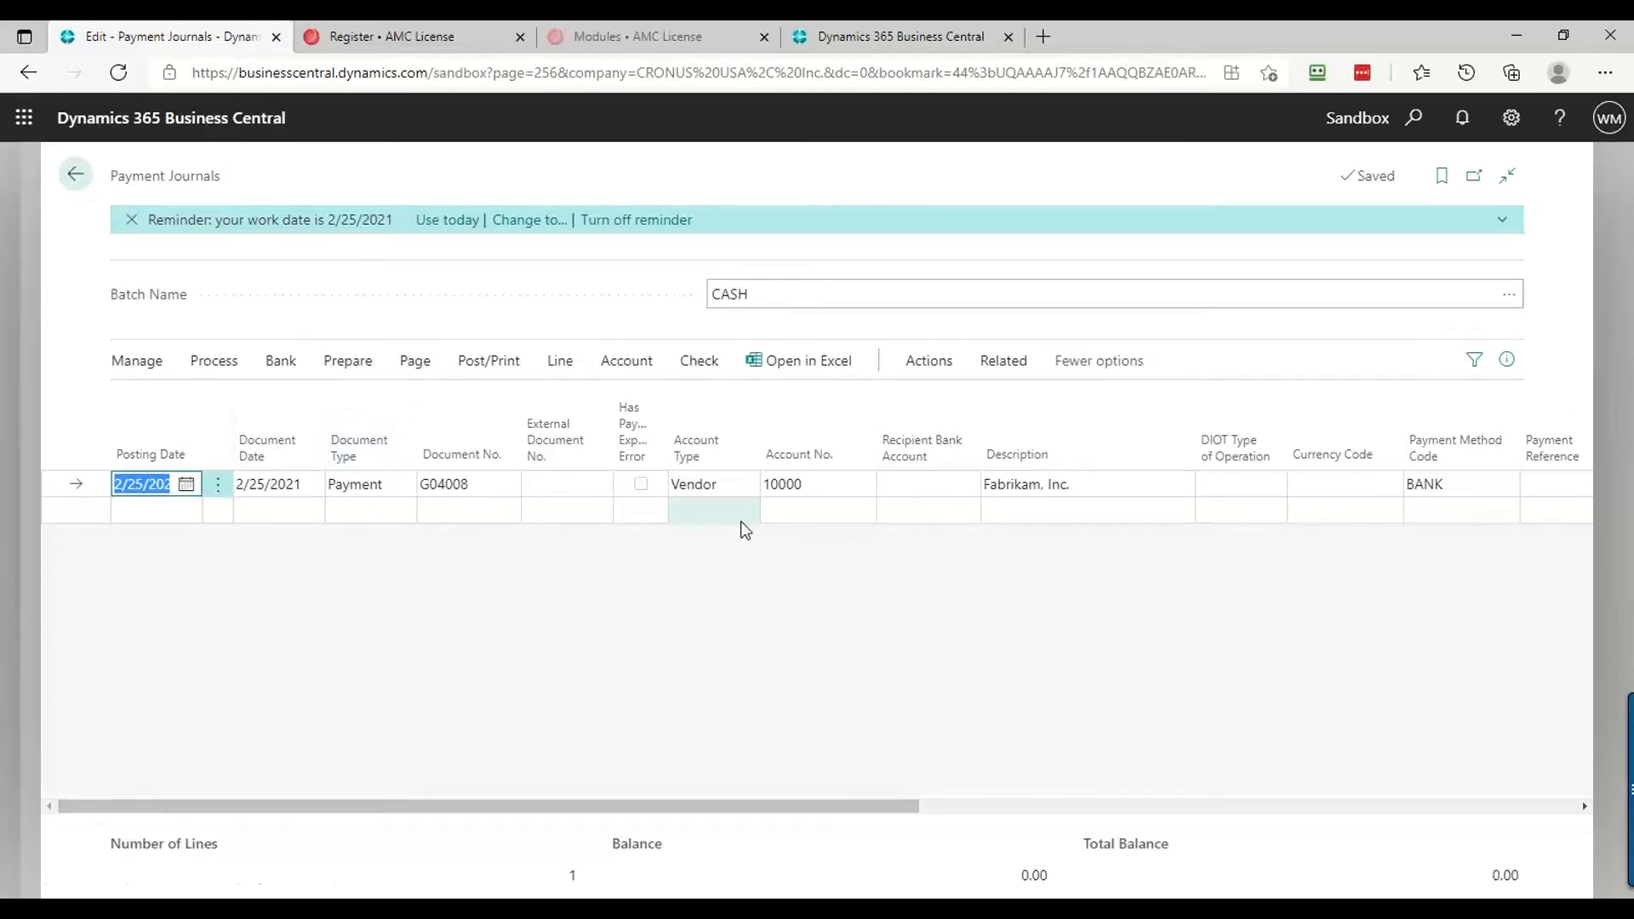
Examine Fabrikam, Inc.'s payment journal line, including its payment method, amount, balancing account and applies-to details
{"action": "key", "text": "Tab"}
{"action": "key", "text": "Tab"}
{"action": "key", "text": "Tab"}
{"action": "key", "text": "Tab"}
{"action": "key", "text": "Tab"}
{"action": "key", "text": "Tab"}
{"action": "key", "text": "Tab"}
{"action": "key", "text": "Tab"}
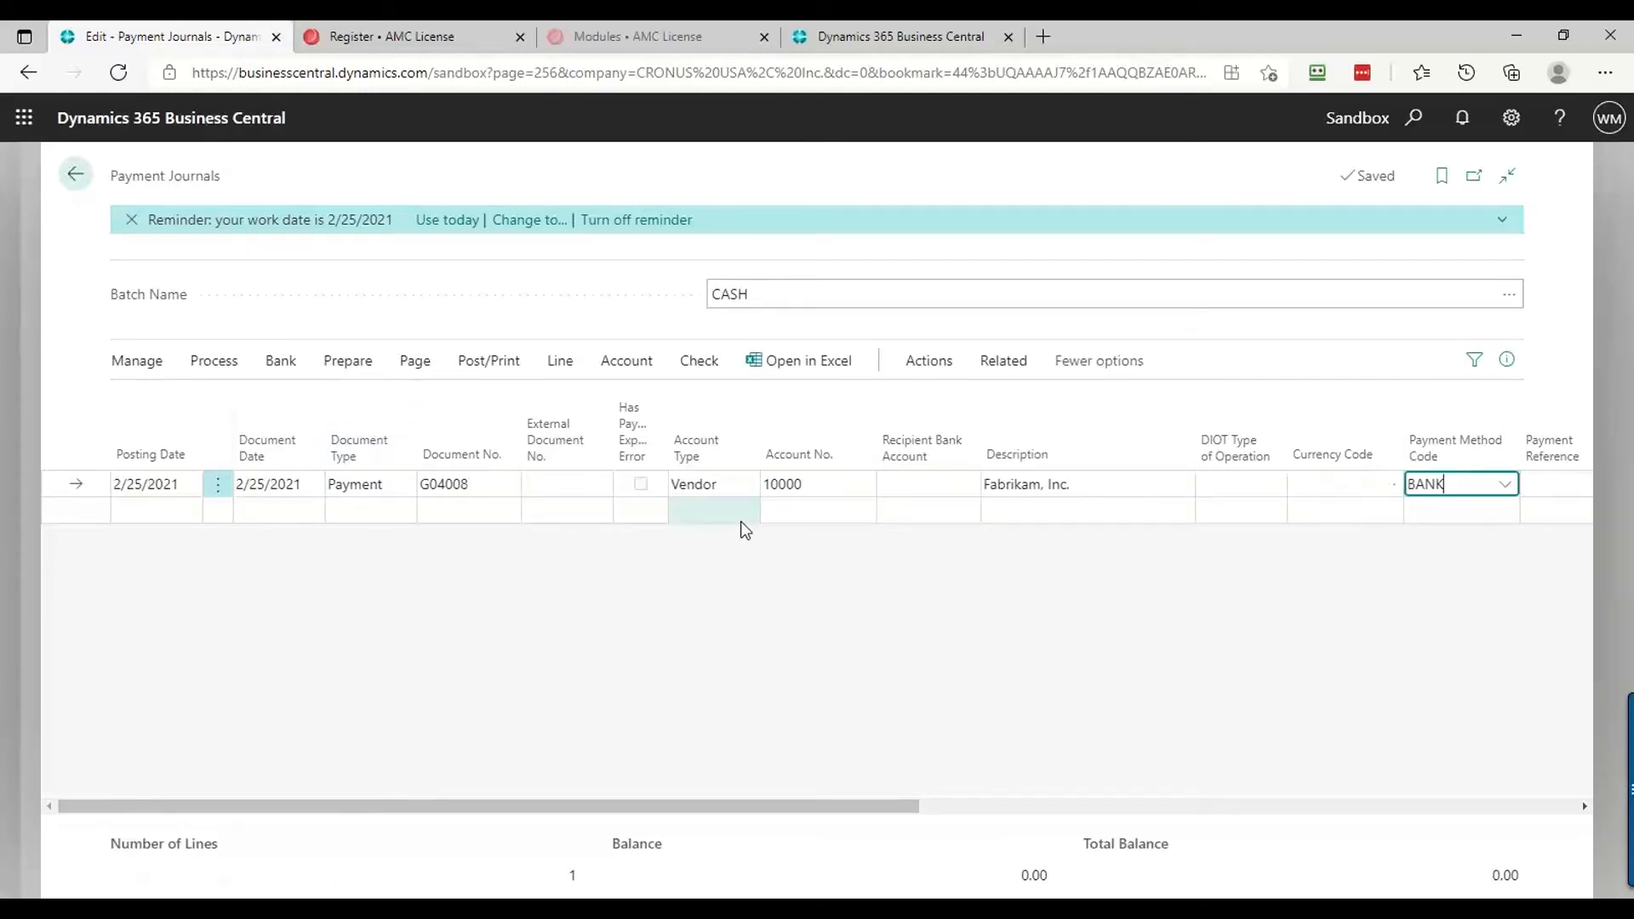
{"action": "key", "text": "Tab"}
{"action": "key", "text": "Tab"}
{"action": "key", "text": "Tab"}
{"action": "key", "text": "Tab"}
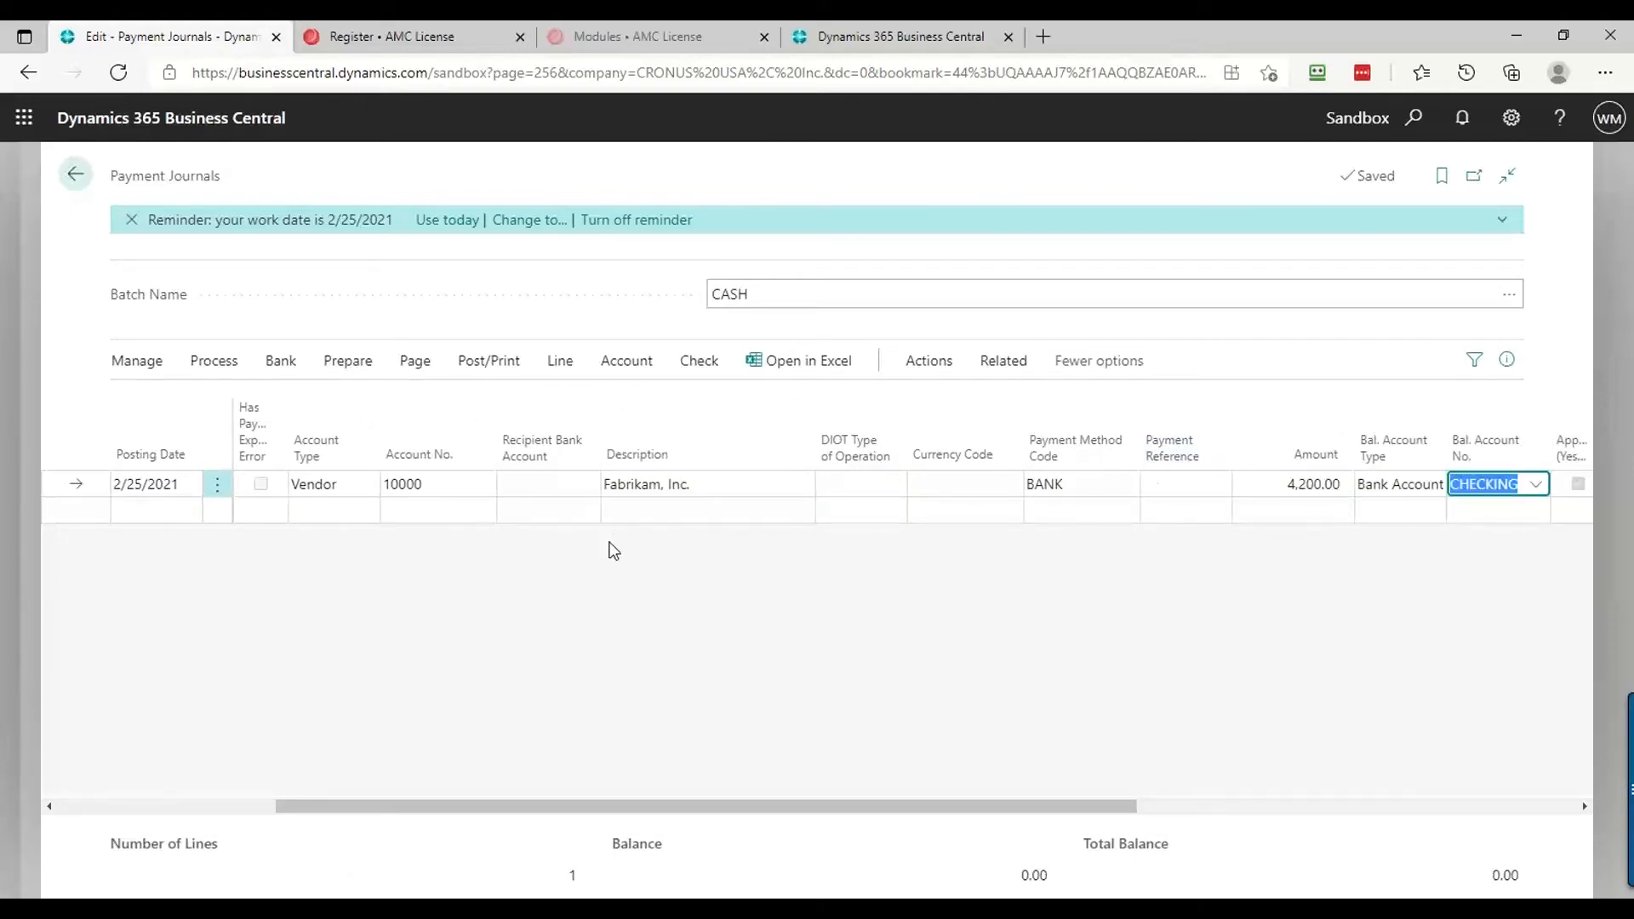
{"action": "key", "text": "Tab"}
{"action": "key", "text": "Tab"}
{"action": "key", "text": "Tab"}
{"action": "key", "text": "Tab"}
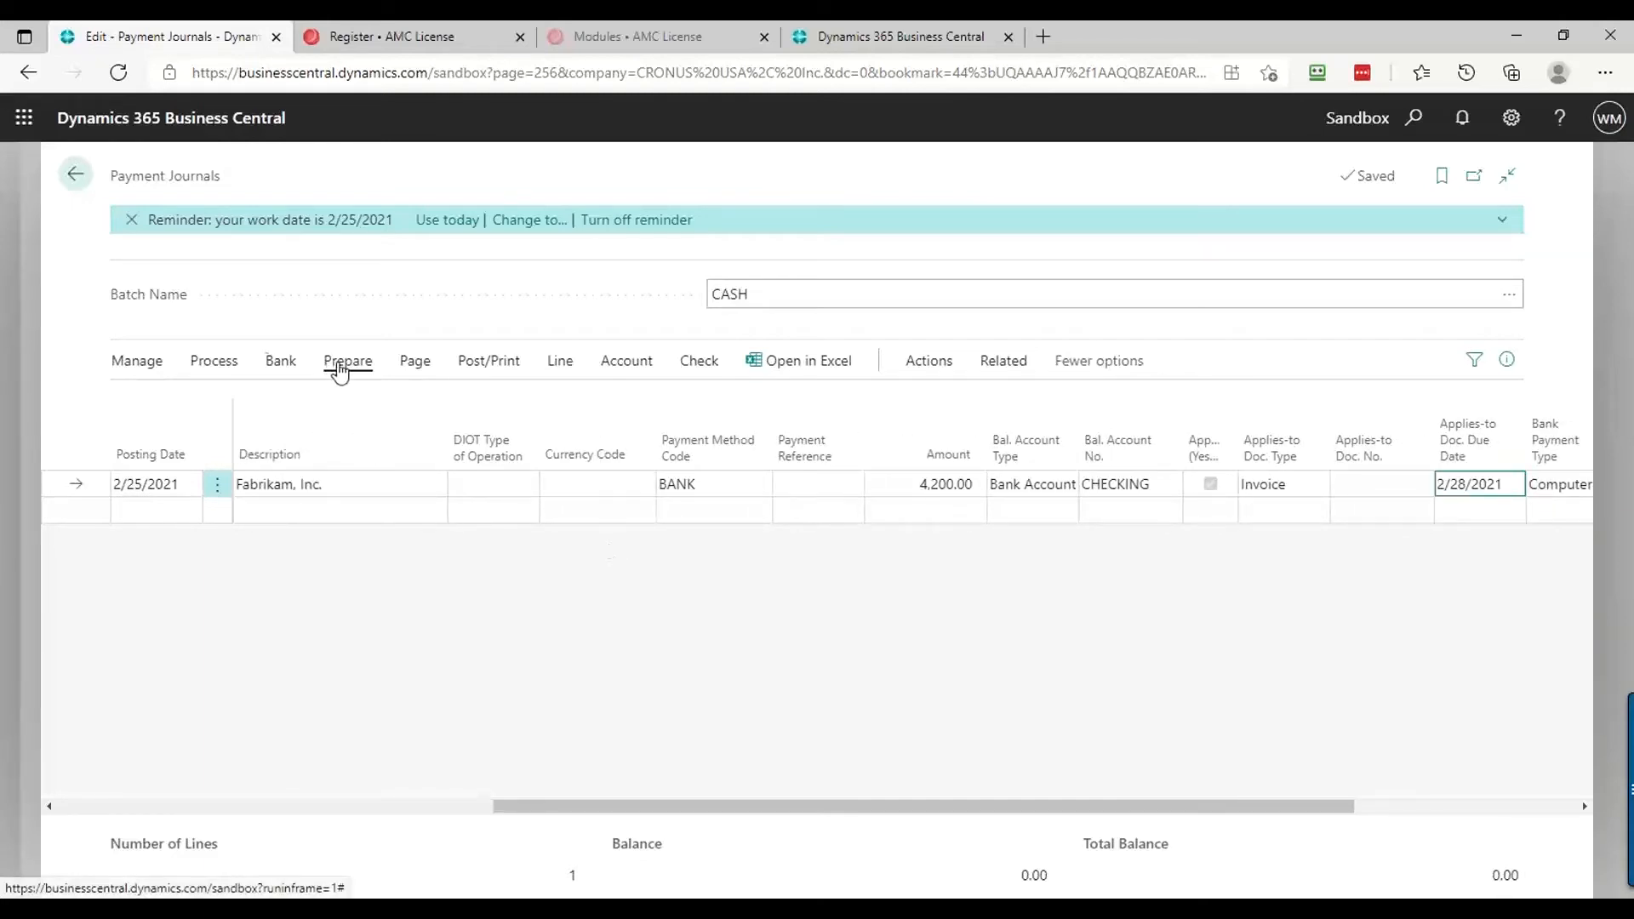
Compare the Applies-to IDs in Fabrikam, Inc.'s vendor entries with the payment line's document number, leaving the application as it is
{"action": "left_click", "coordinate": [223, 379]}
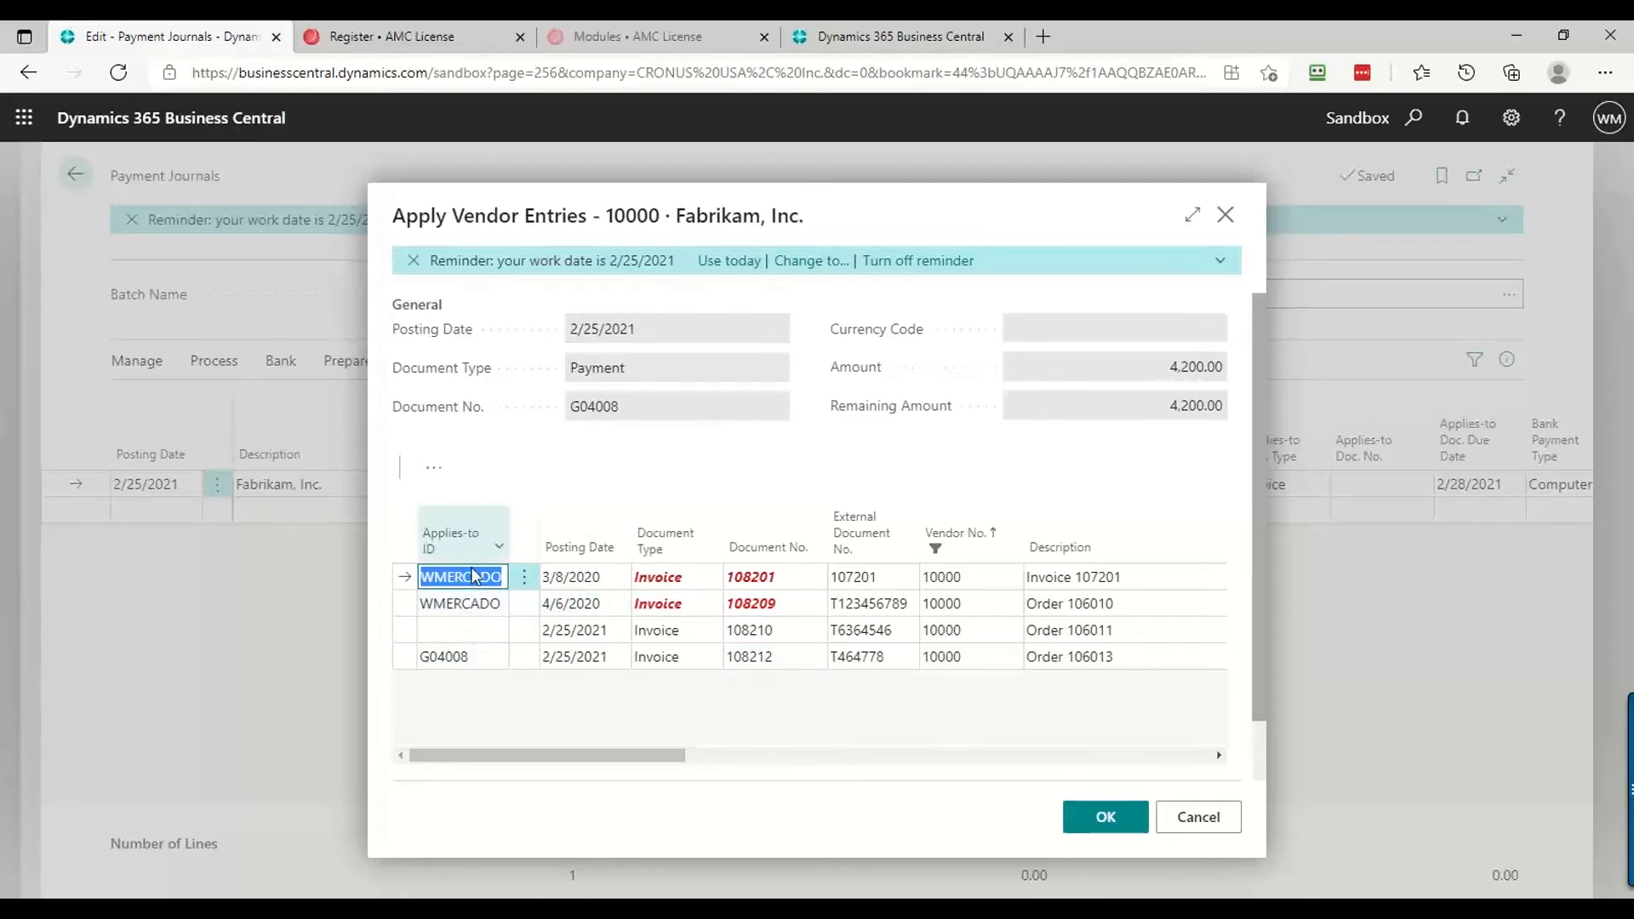
{"action": "left_click", "coordinate": [1210, 824]}
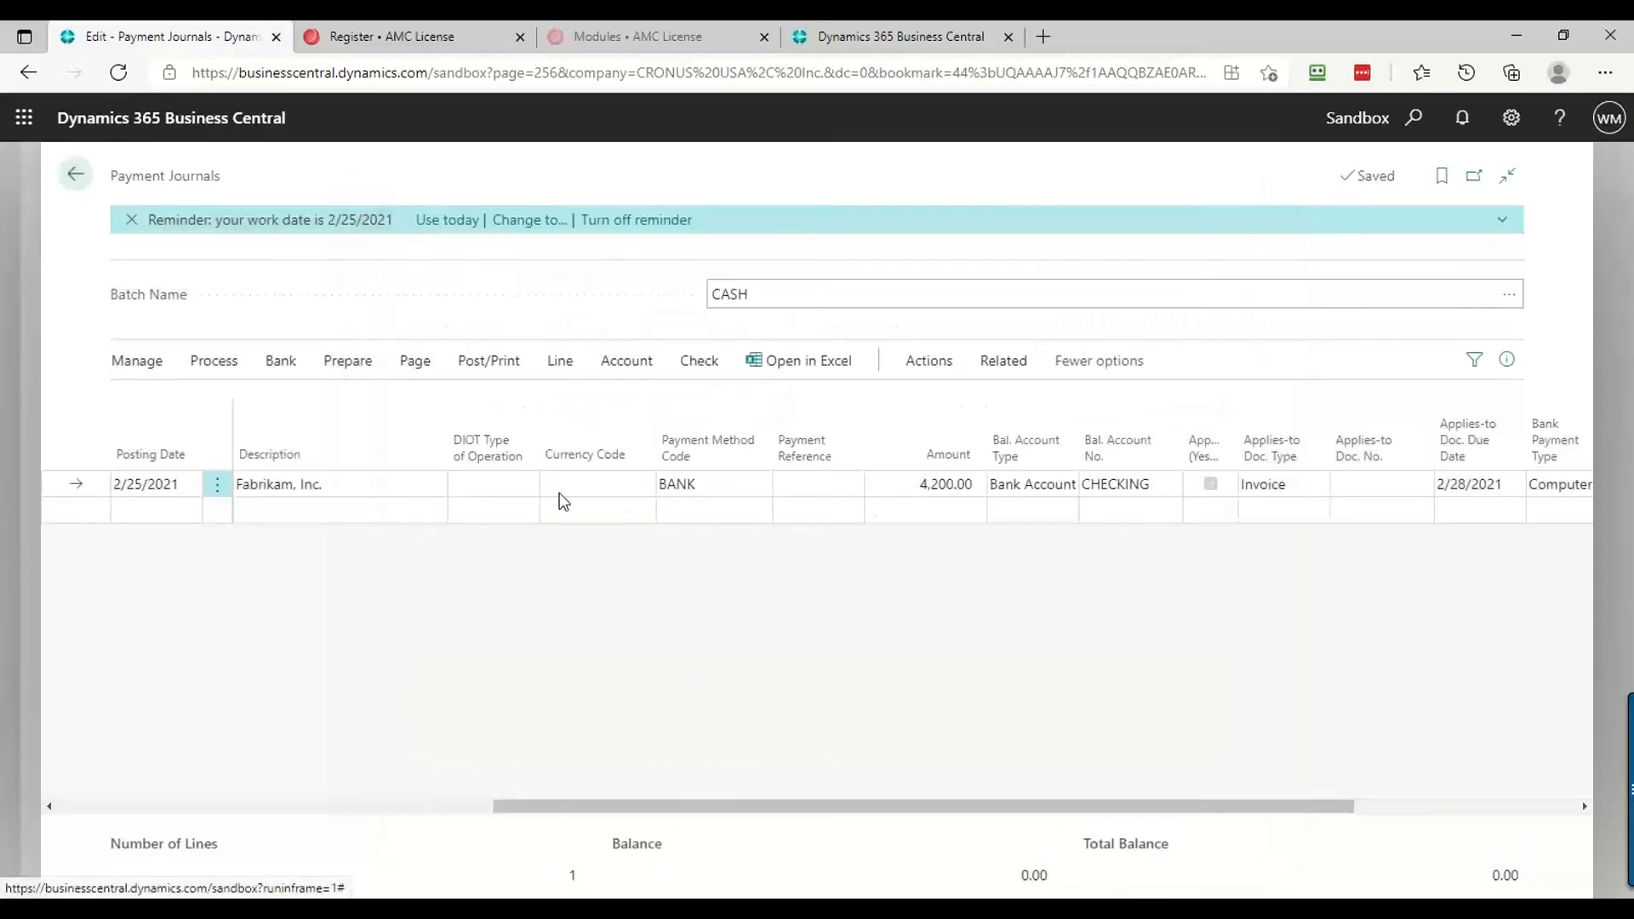
{"action": "left_click", "coordinate": [412, 486]}
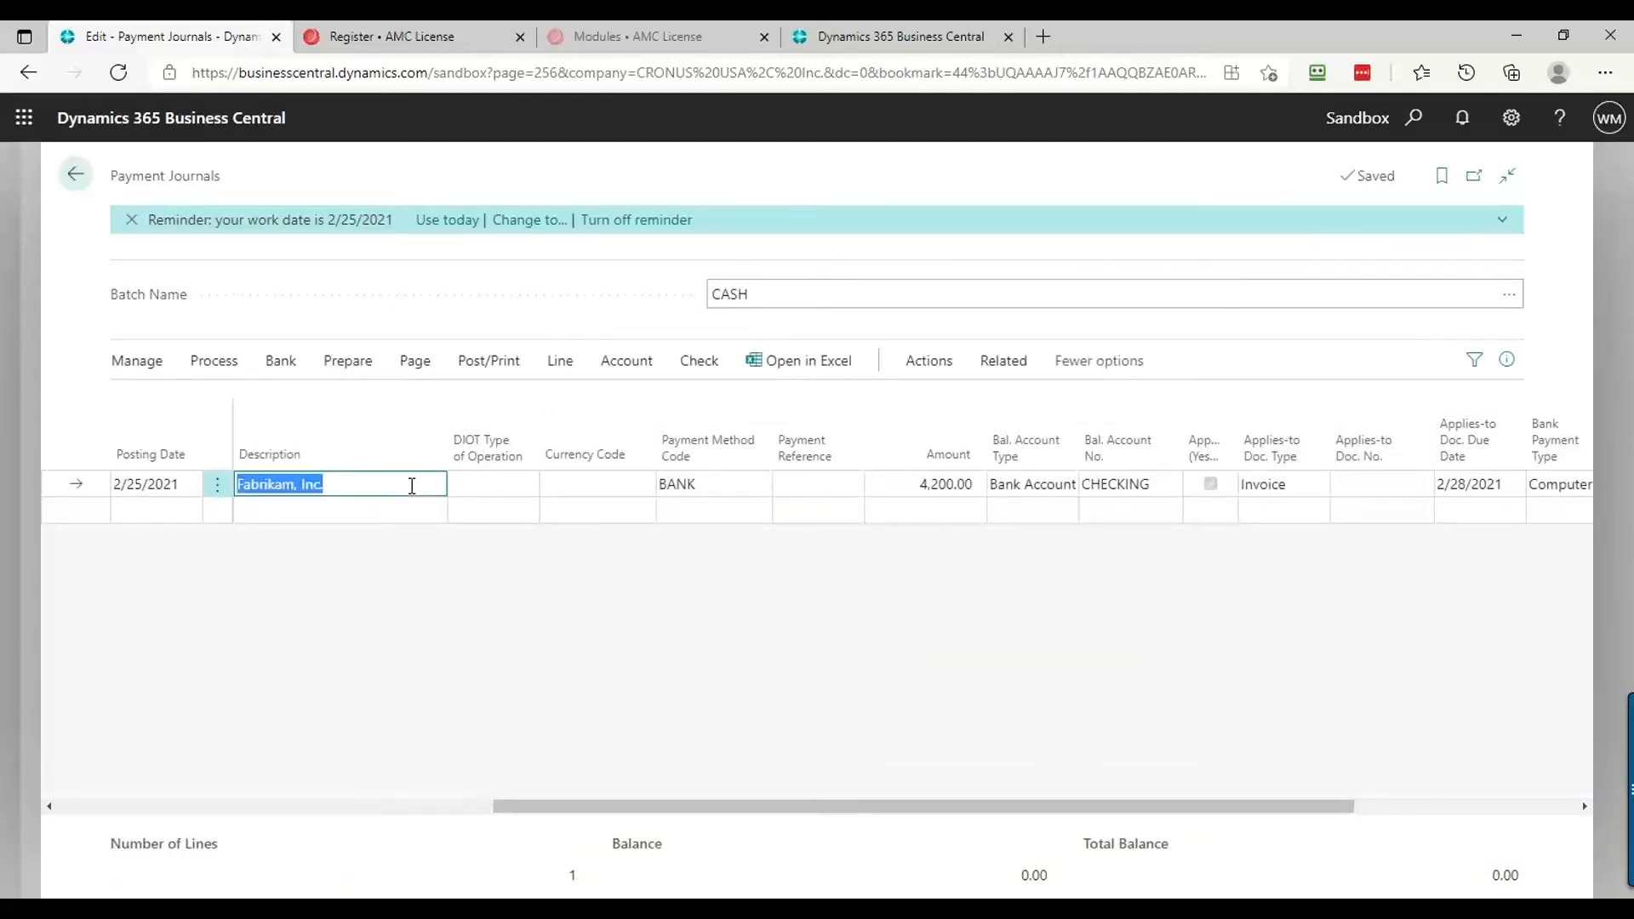
{"action": "key", "text": "Home"}
{"action": "key", "text": "Right"}
{"action": "key", "text": "Right"}
{"action": "key", "text": "Right"}
{"action": "key", "text": "Right"}
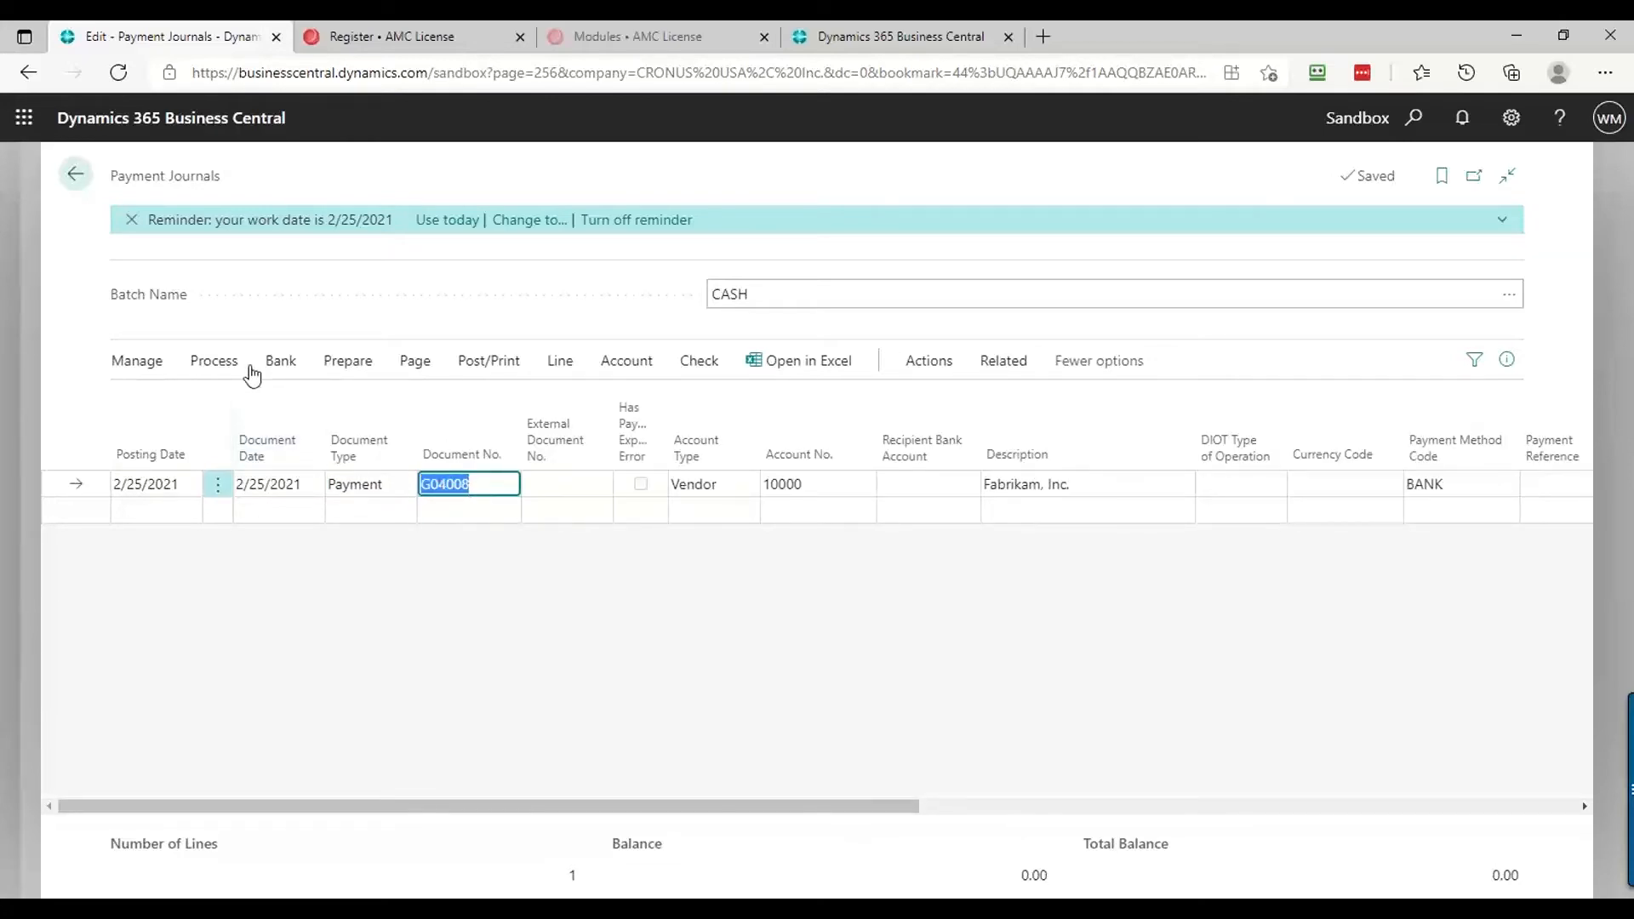
{"action": "left_click", "coordinate": [219, 364]}
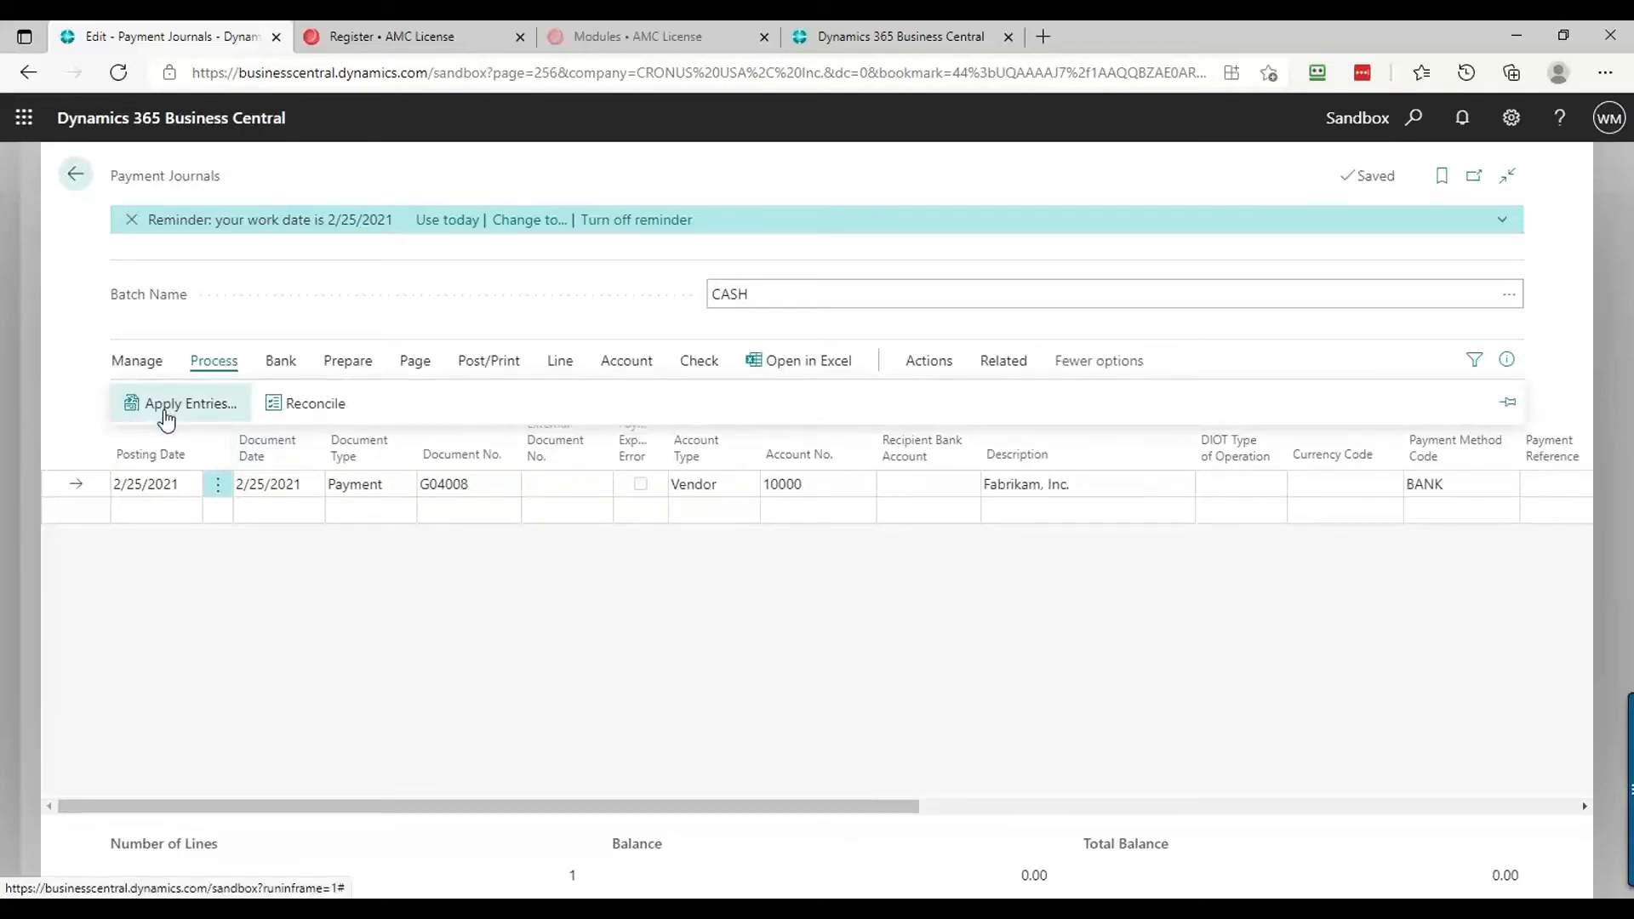
{"action": "left_click", "coordinate": [168, 415]}
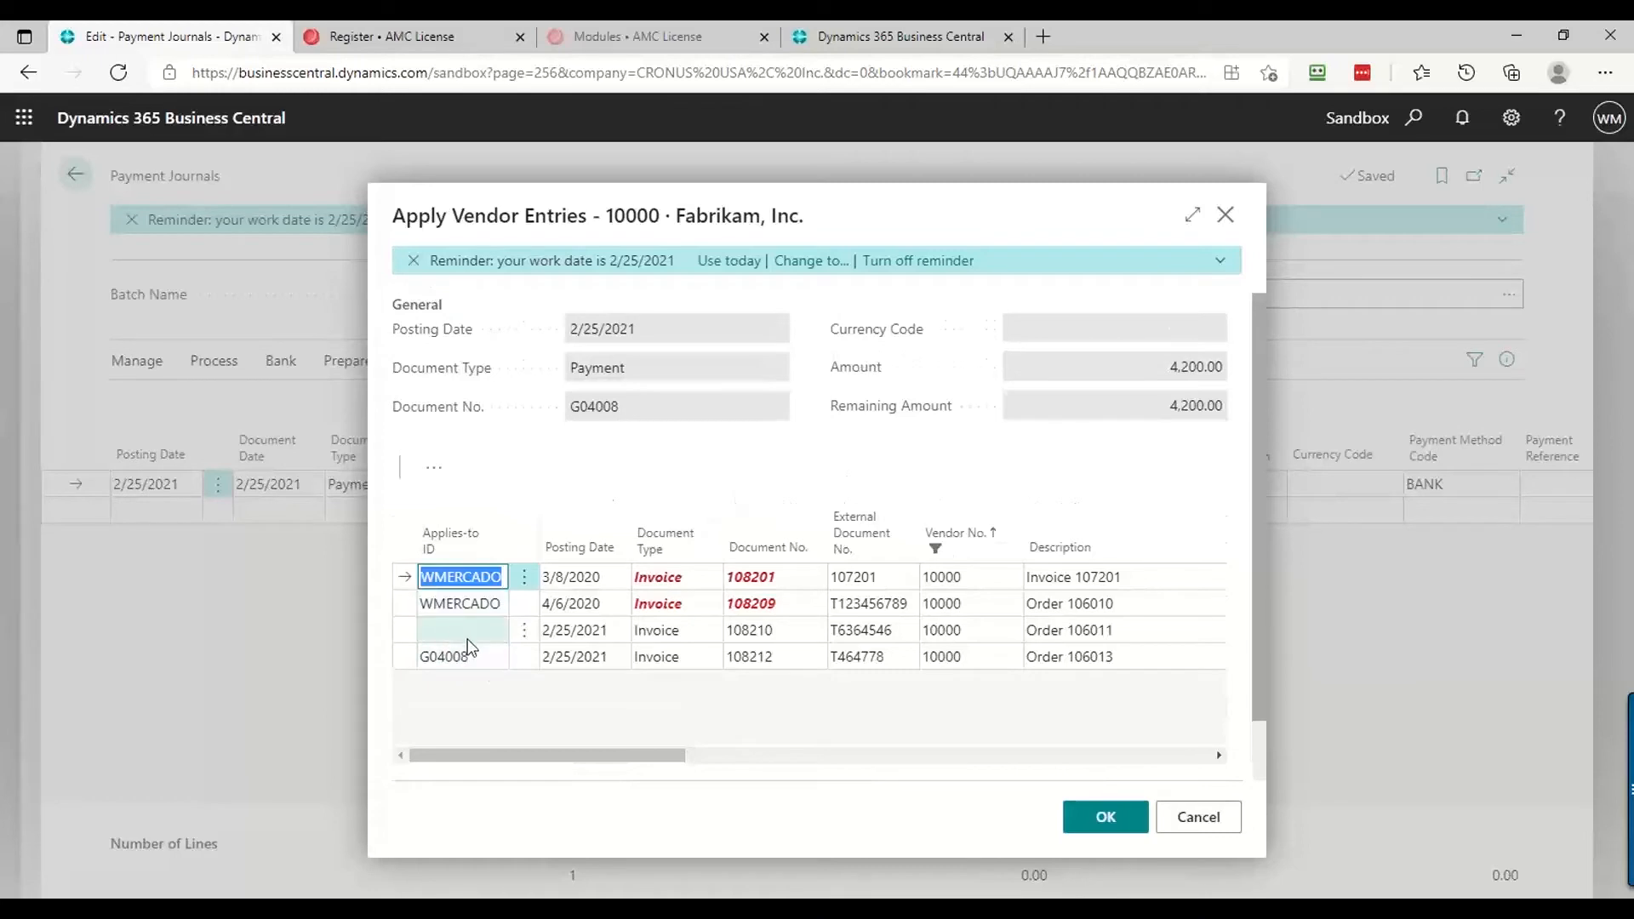
{"action": "left_click", "coordinate": [474, 653]}
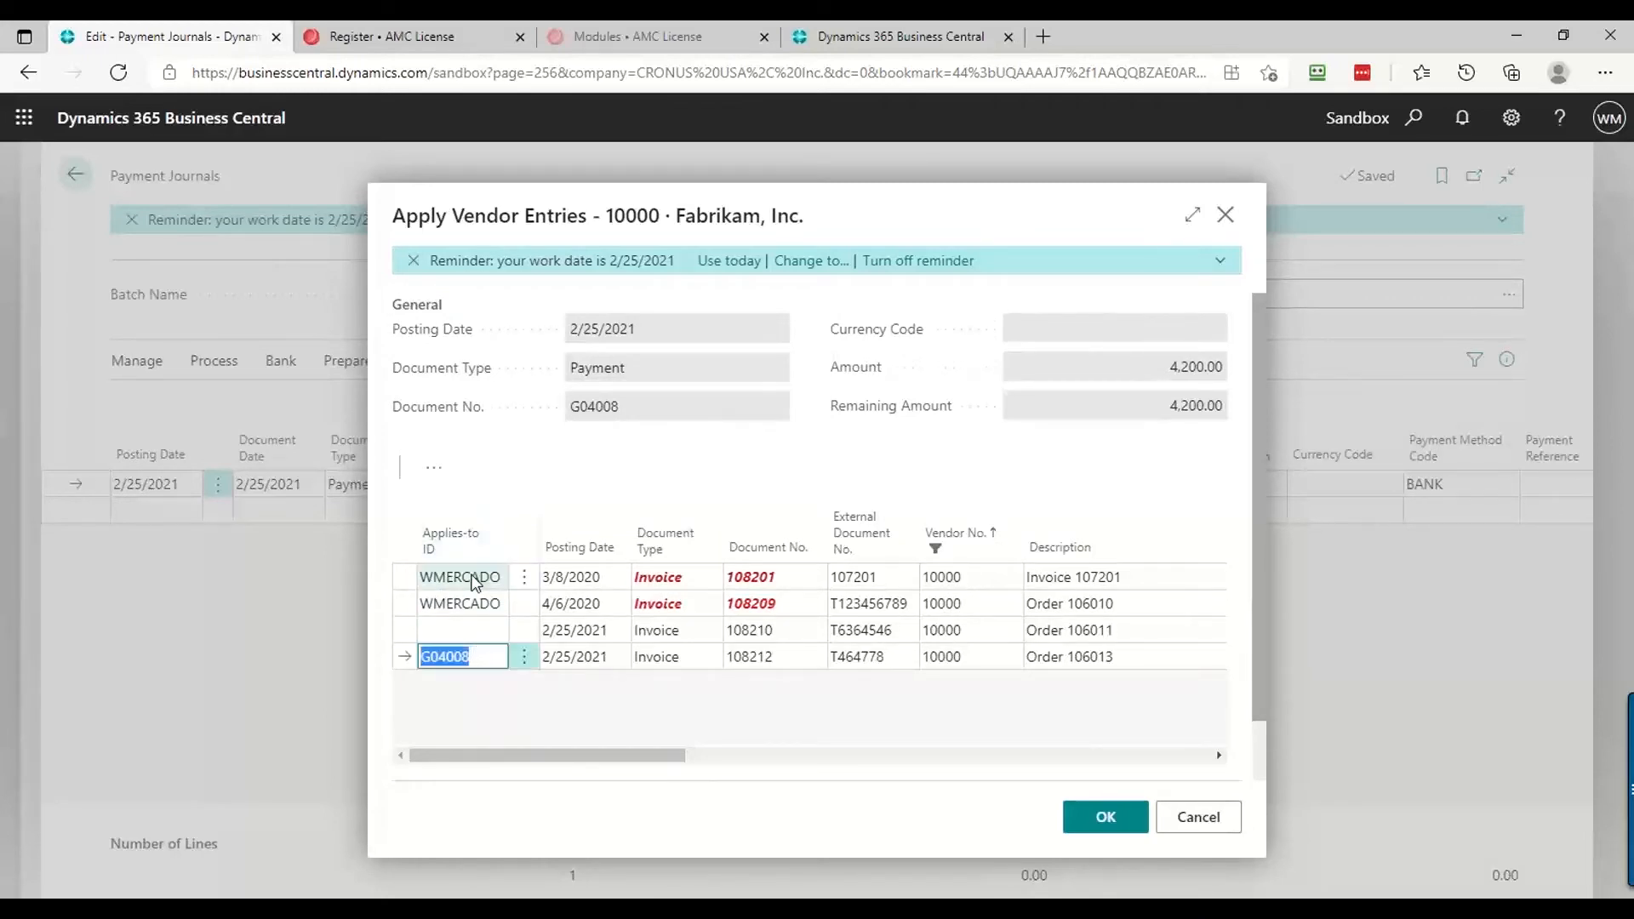
{"action": "left_click", "coordinate": [1201, 819]}
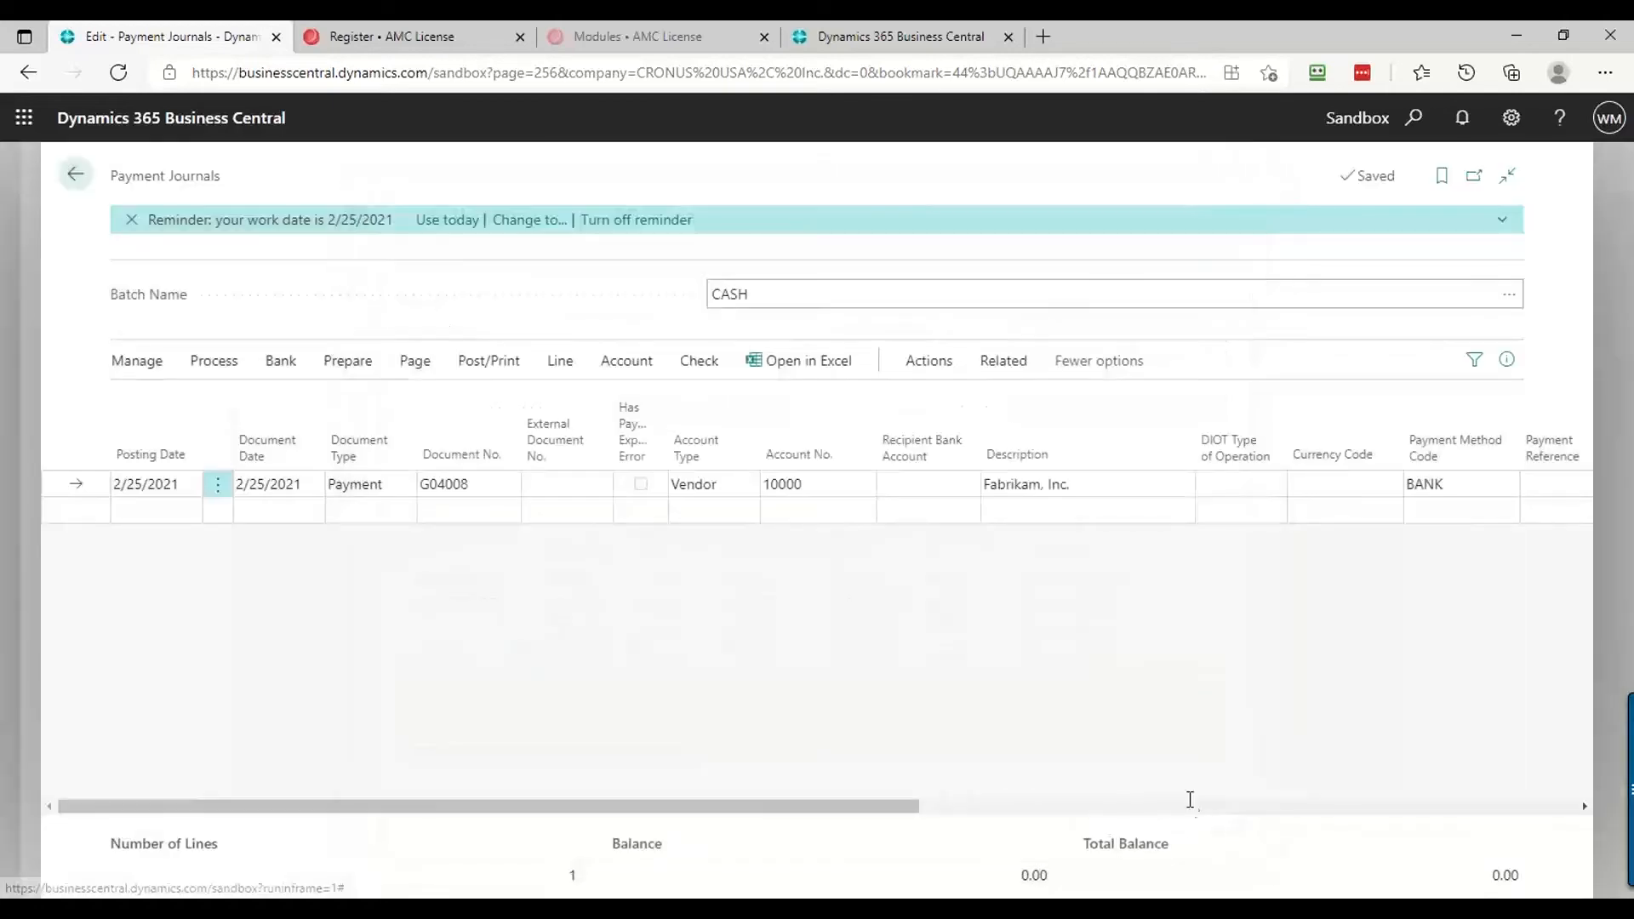
{"action": "left_click", "coordinate": [207, 364]}
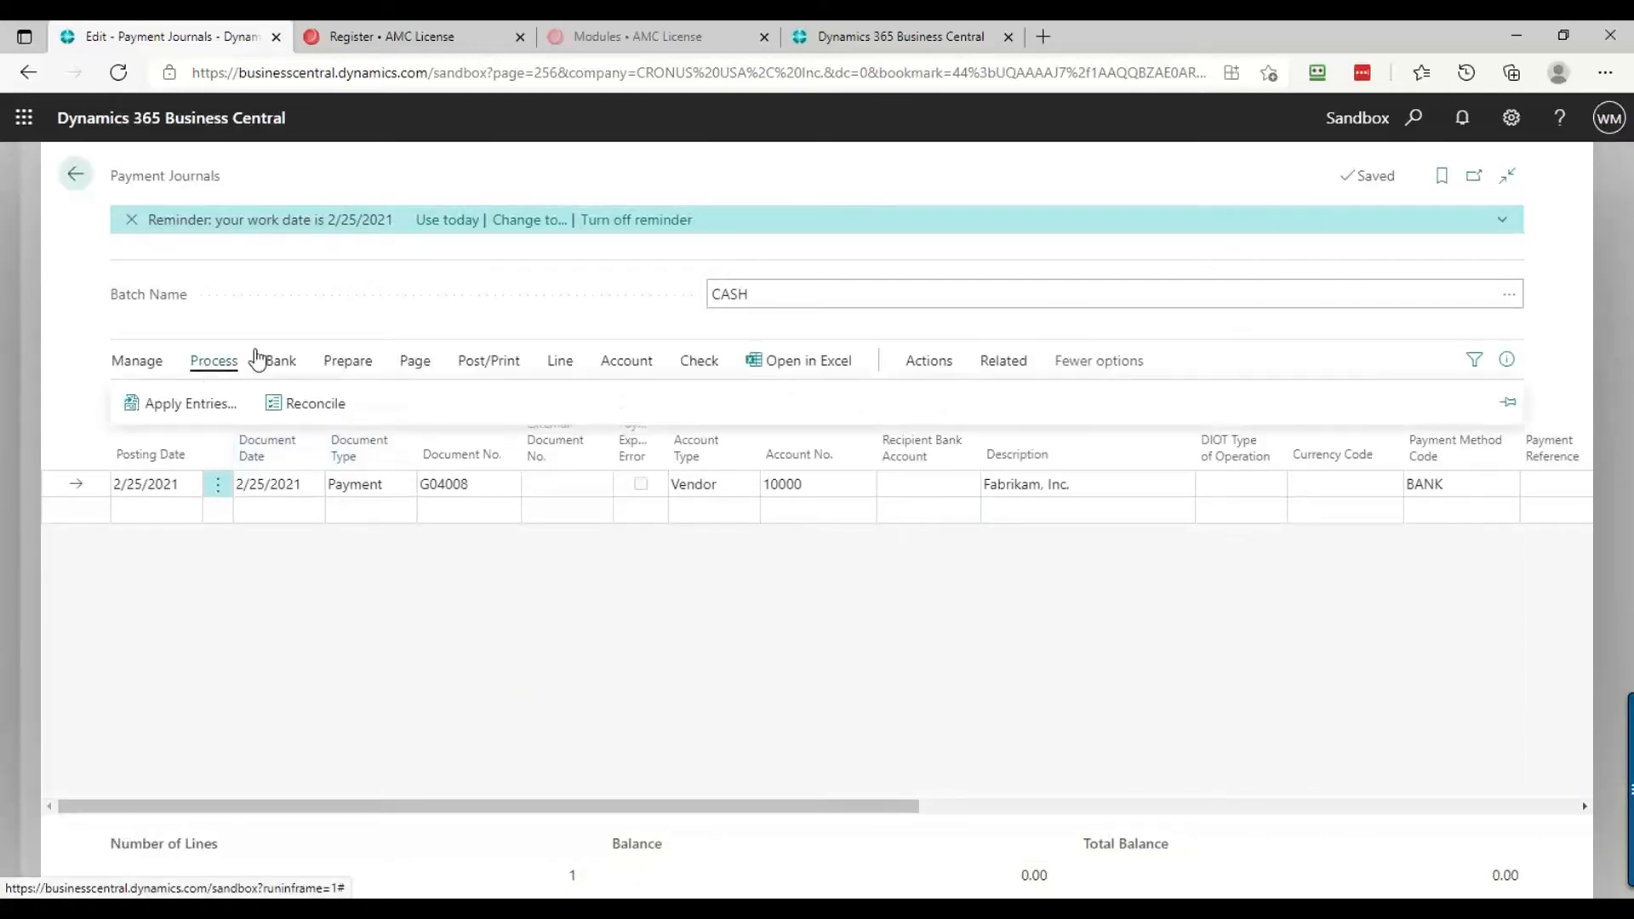
{"action": "left_click", "coordinate": [492, 364]}
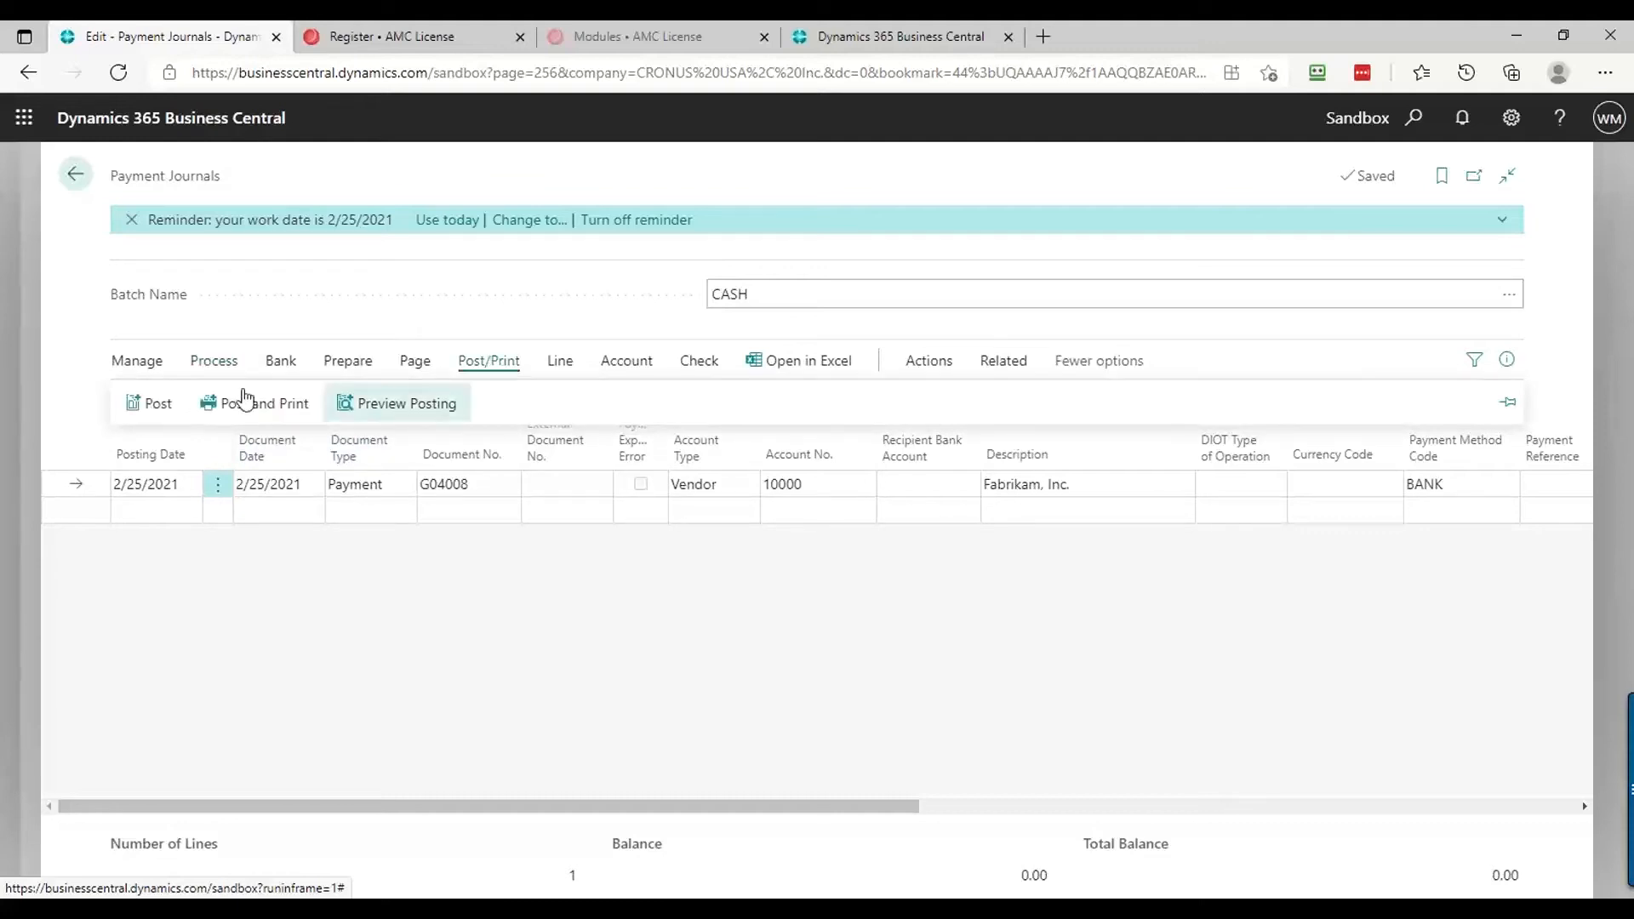
{"action": "left_click", "coordinate": [161, 405]}
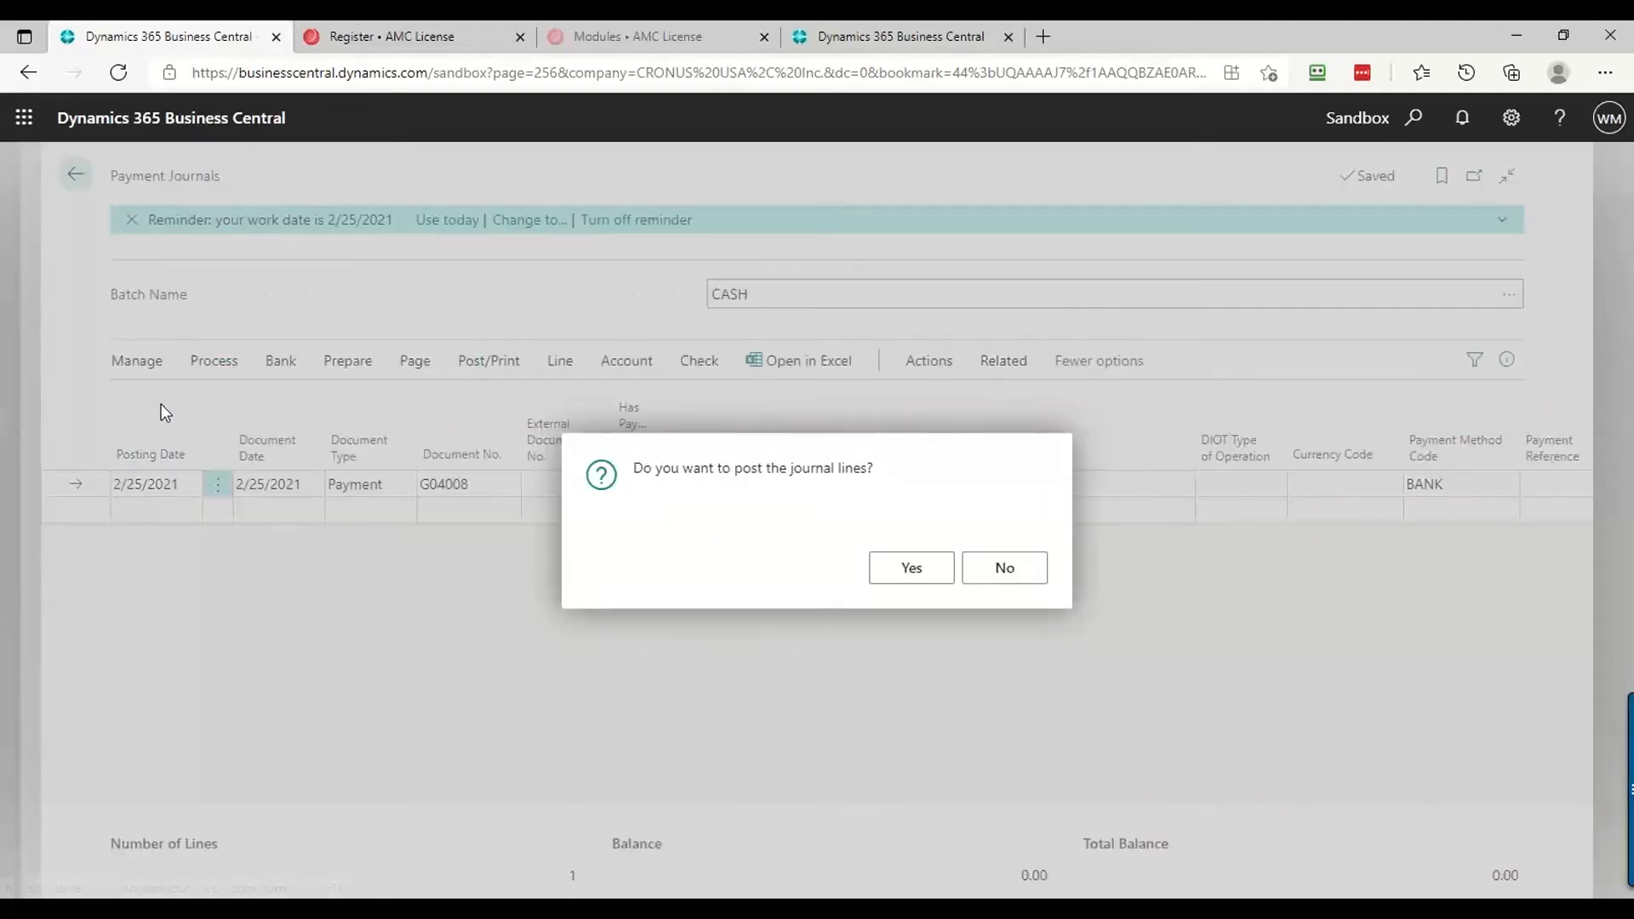
{"action": "left_click", "coordinate": [1008, 570]}
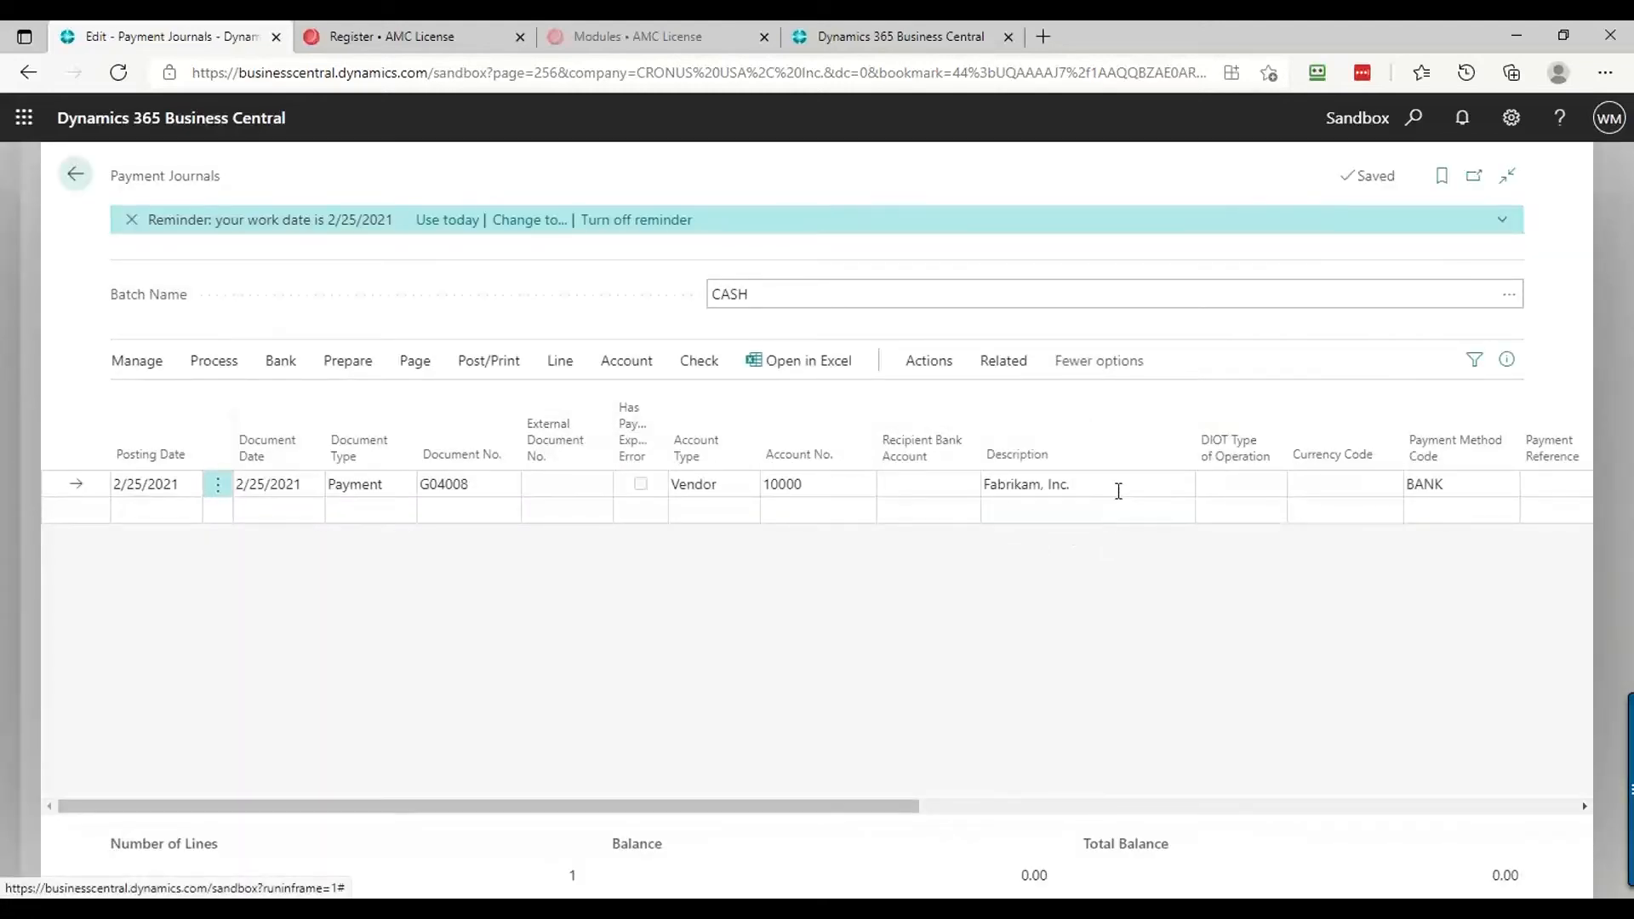
Review the payment line's applies-to fields, Bank Payment Type and check printing status in the CASH batch
{"action": "key", "text": "Tab"}
{"action": "key", "text": "Tab"}
{"action": "key", "text": "Tab"}
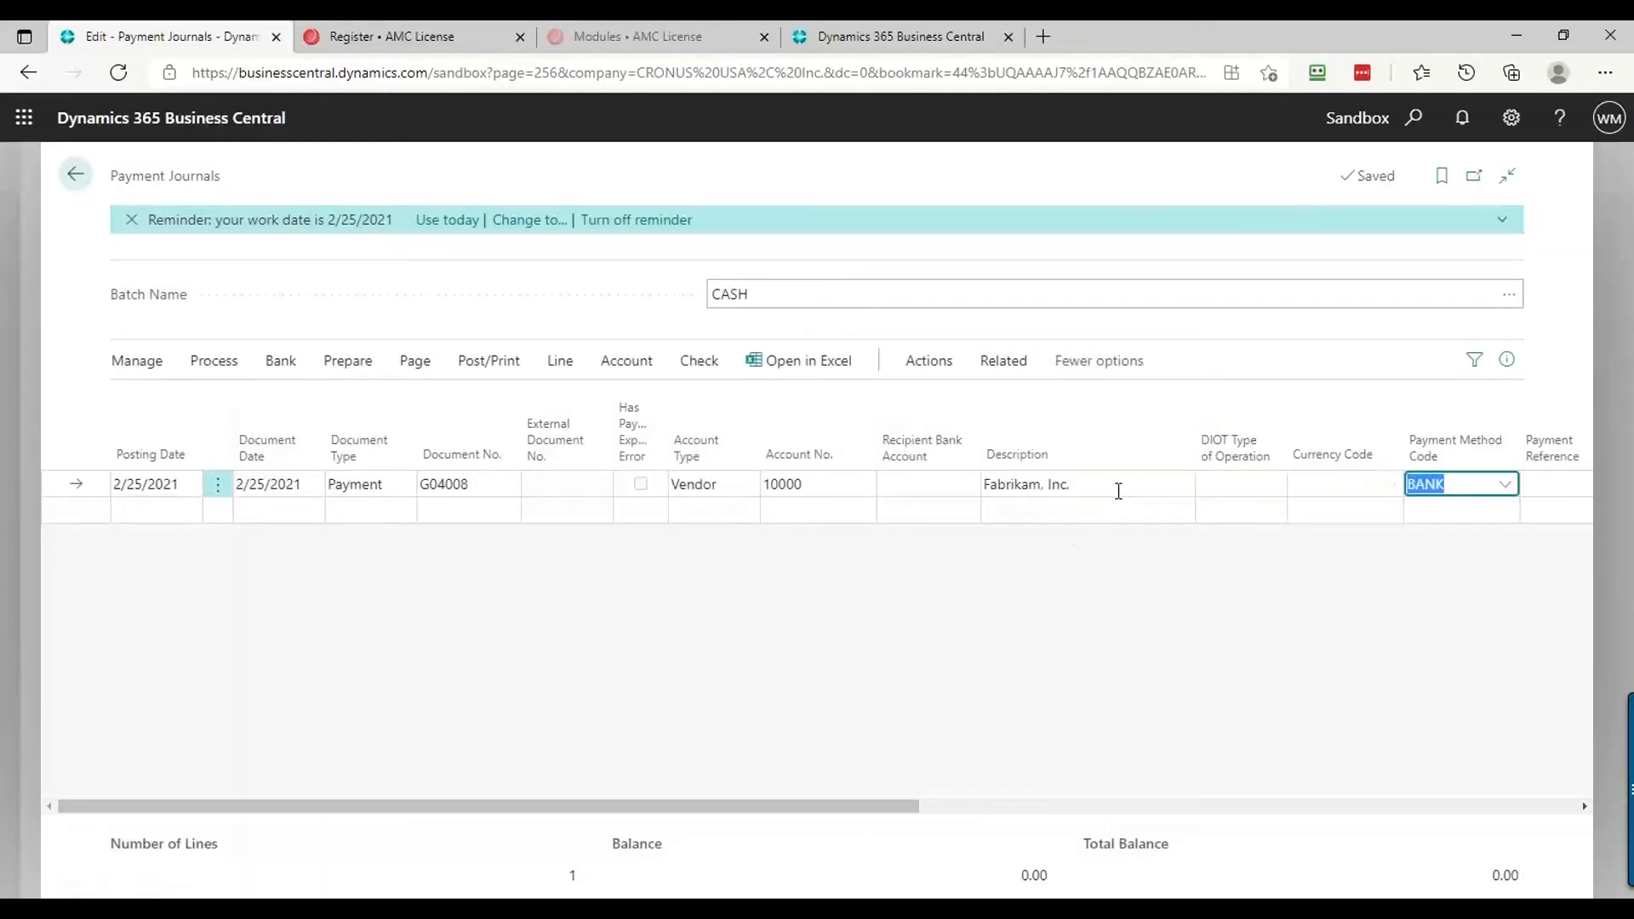
{"action": "key", "text": "Tab"}
{"action": "key", "text": "Tab"}
{"action": "key", "text": "Tab"}
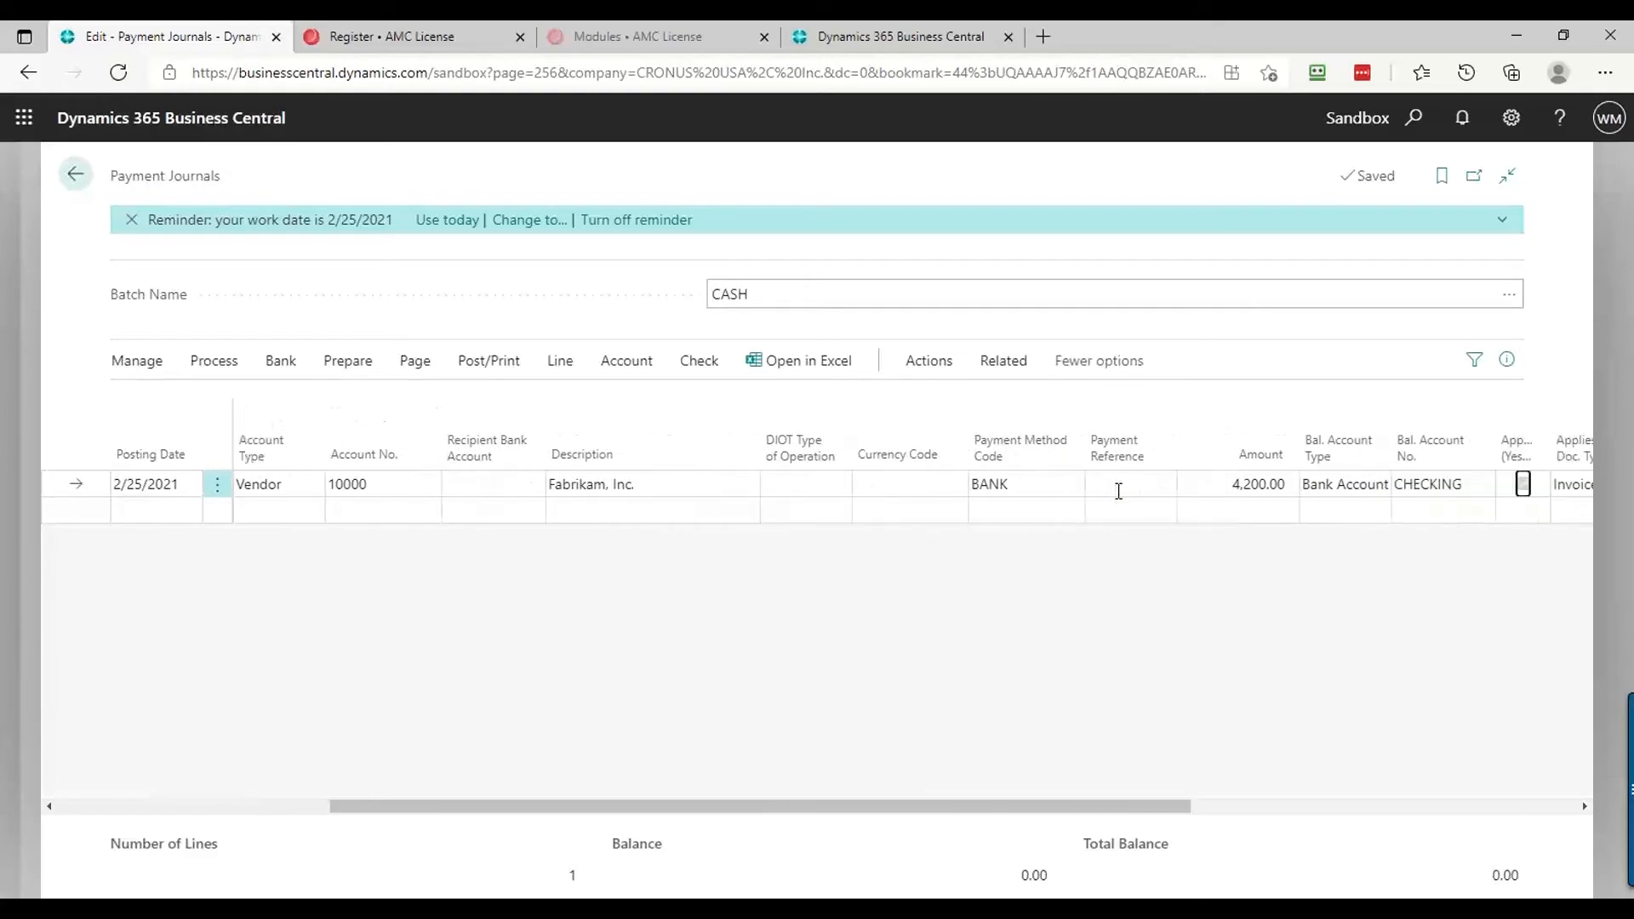
{"action": "key", "text": "Tab"}
{"action": "key", "text": "Tab"}
{"action": "key", "text": "Tab"}
{"action": "key", "text": "Tab"}
{"action": "key", "text": "Tab"}
{"action": "key", "text": "Tab"}
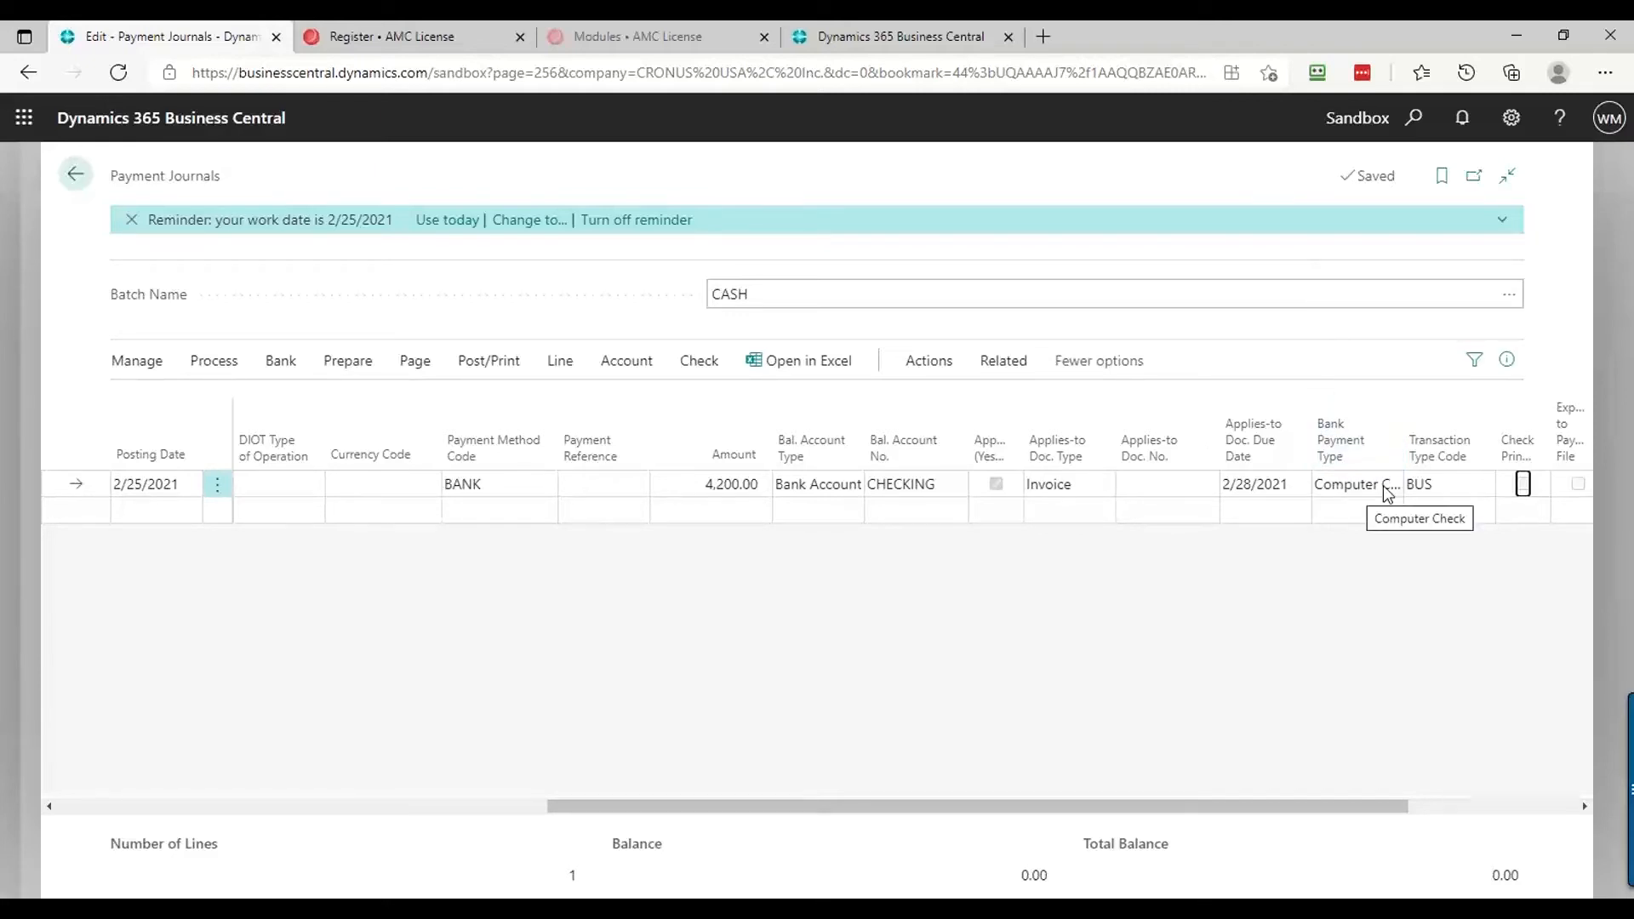
{"action": "key", "text": "Tab"}
{"action": "key", "text": "Tab"}
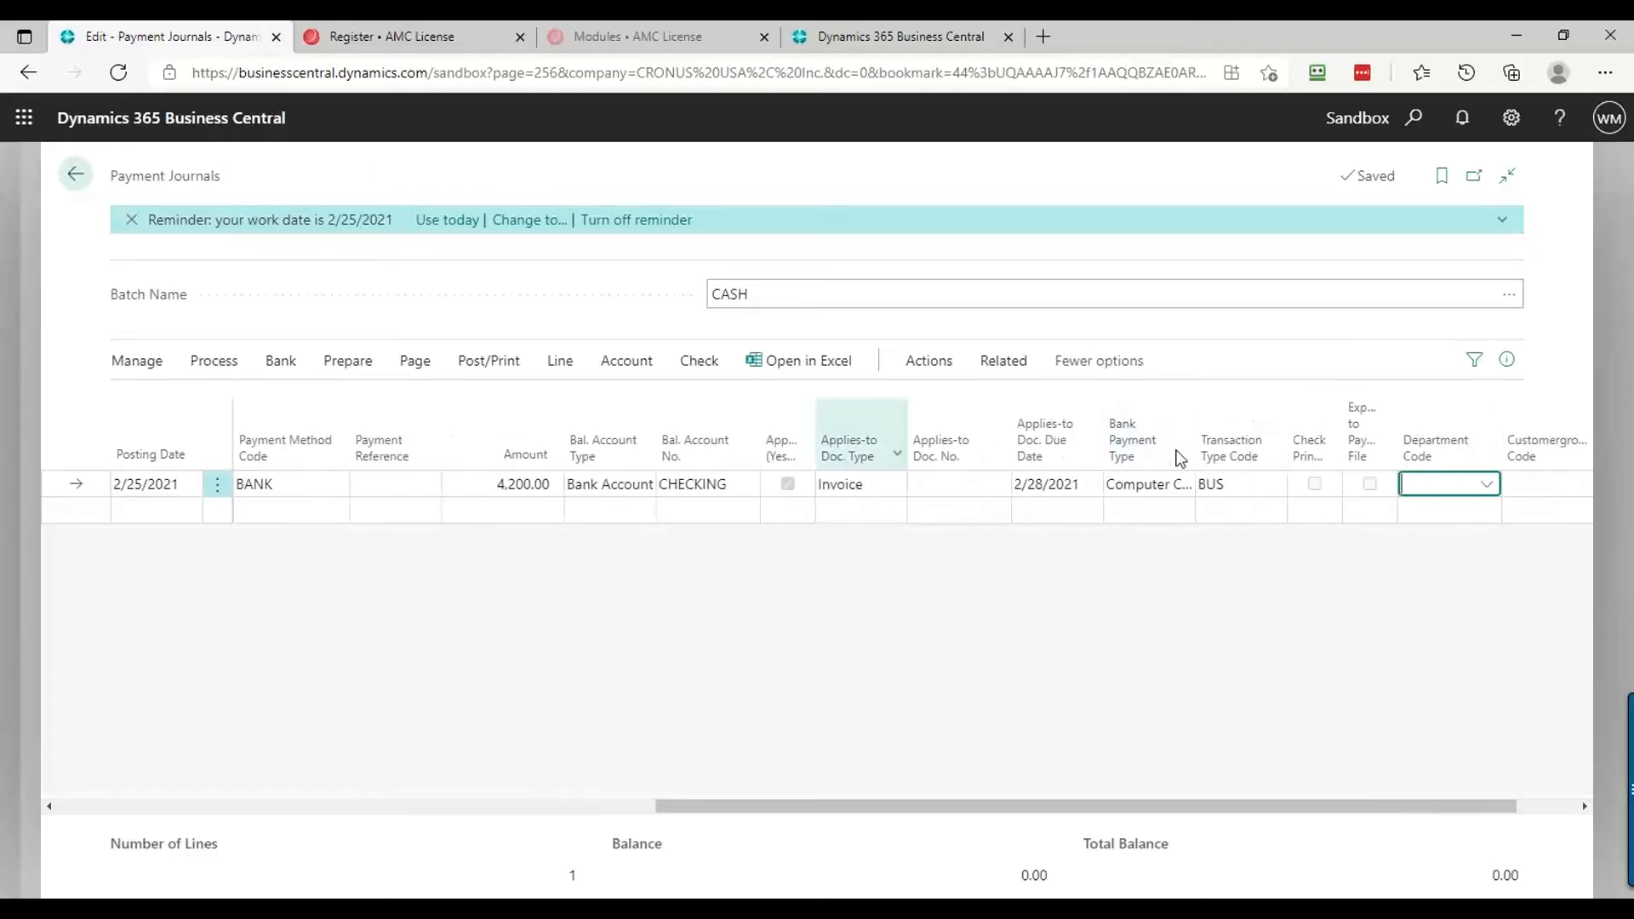
Print the check for Fabrikam, Inc.'s payment line using the CHECKING bank account
{"action": "left_click", "coordinate": [699, 366]}
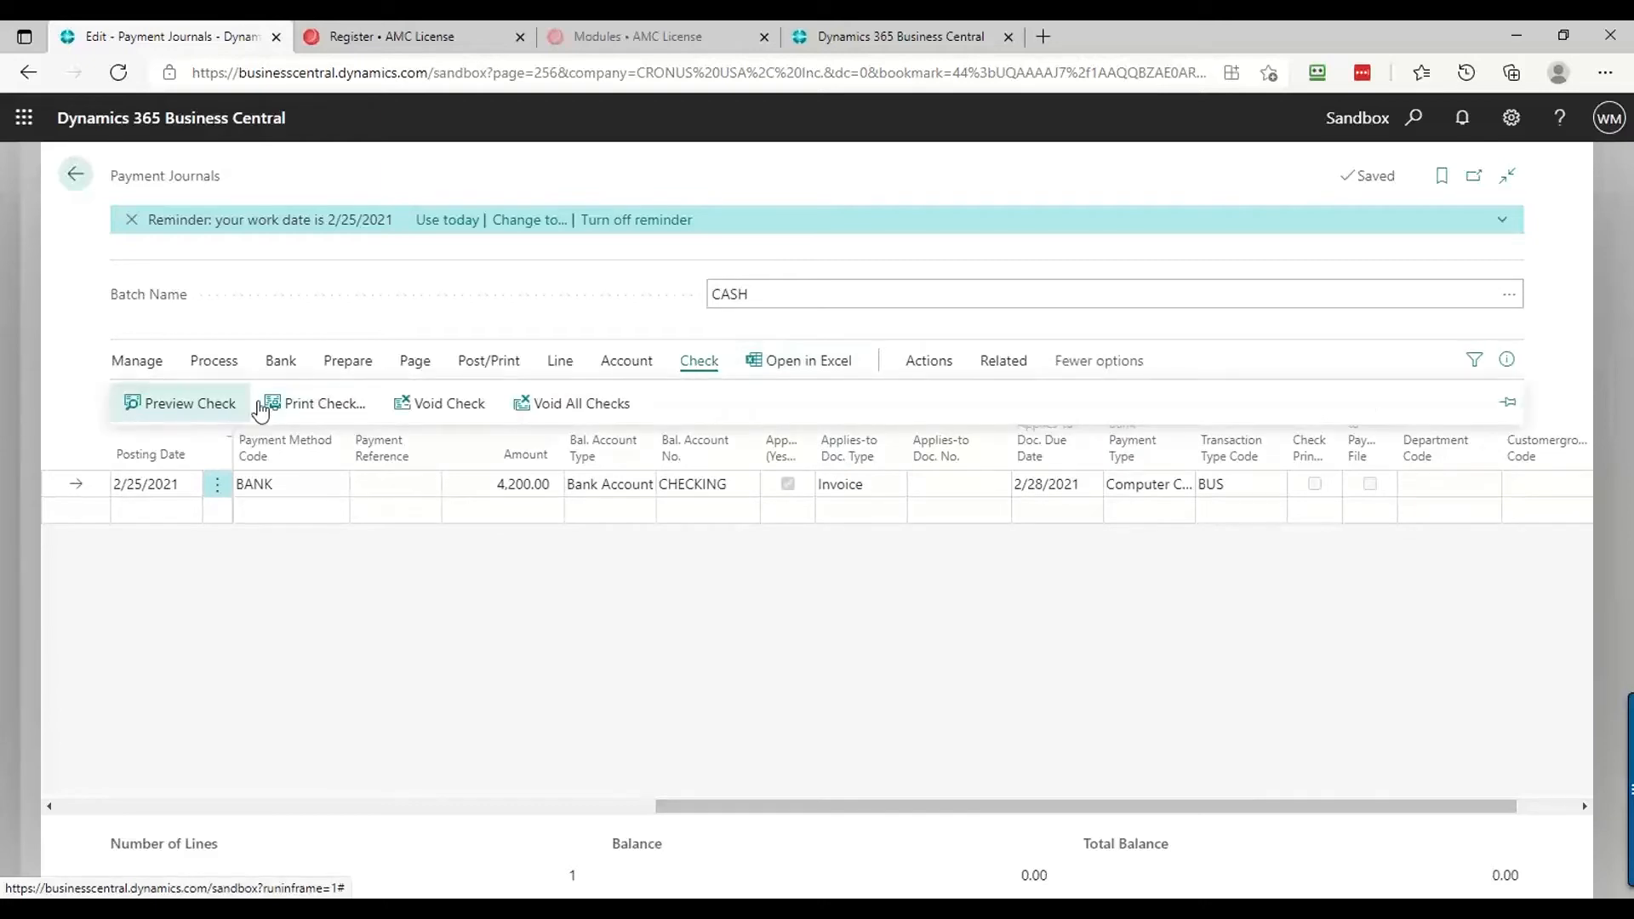
{"action": "left_click", "coordinate": [308, 406]}
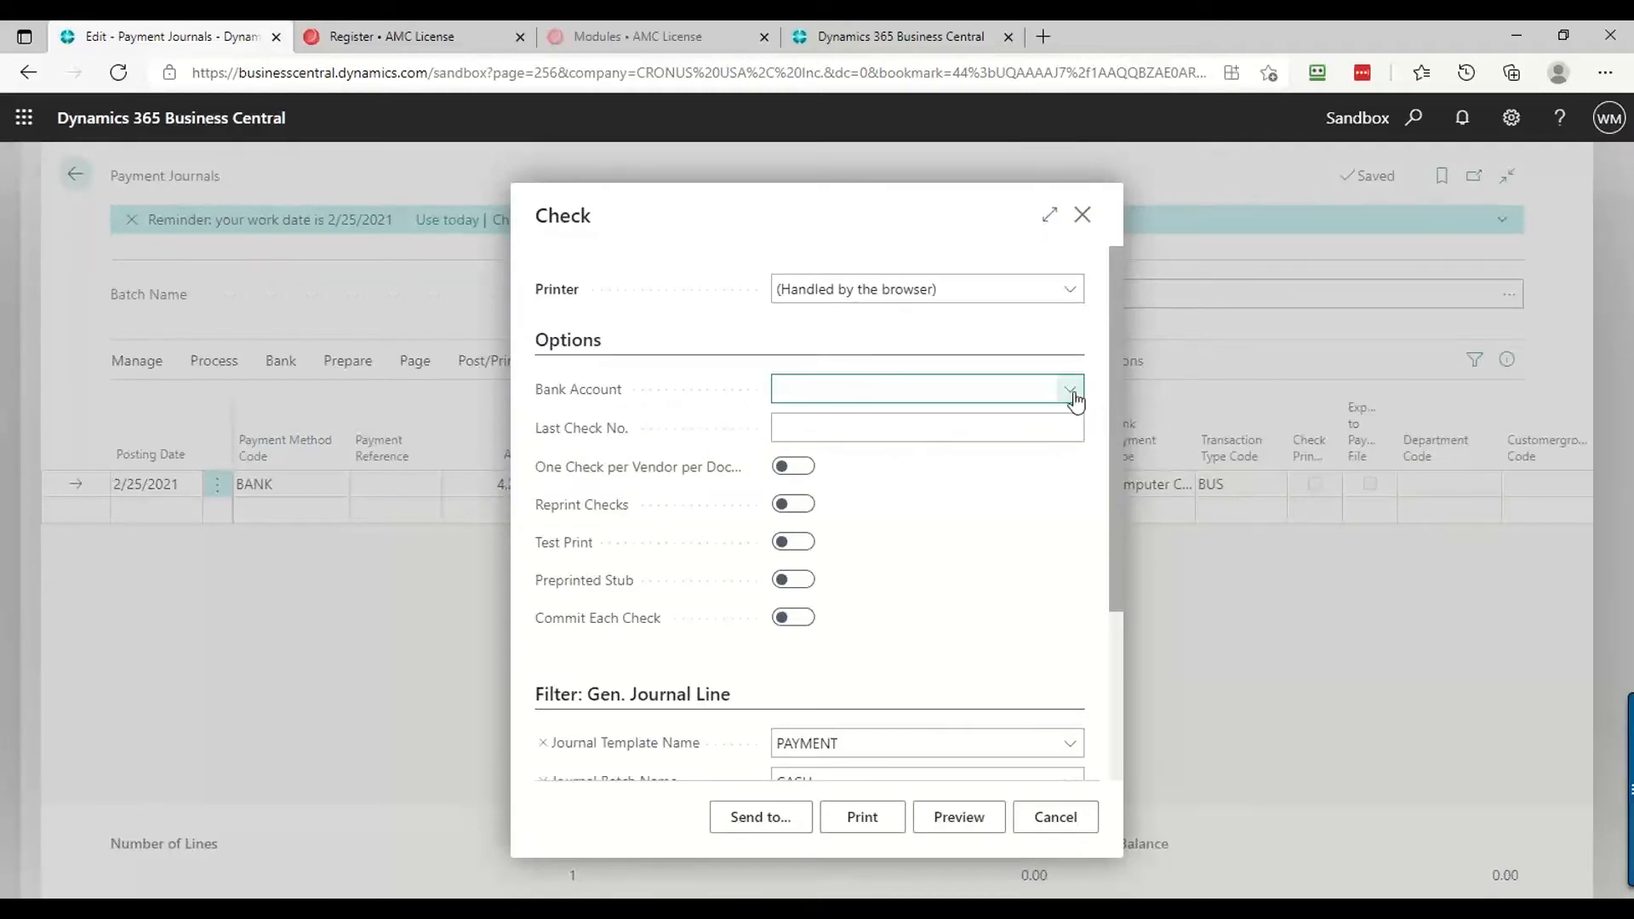
{"action": "left_click", "coordinate": [1070, 390]}
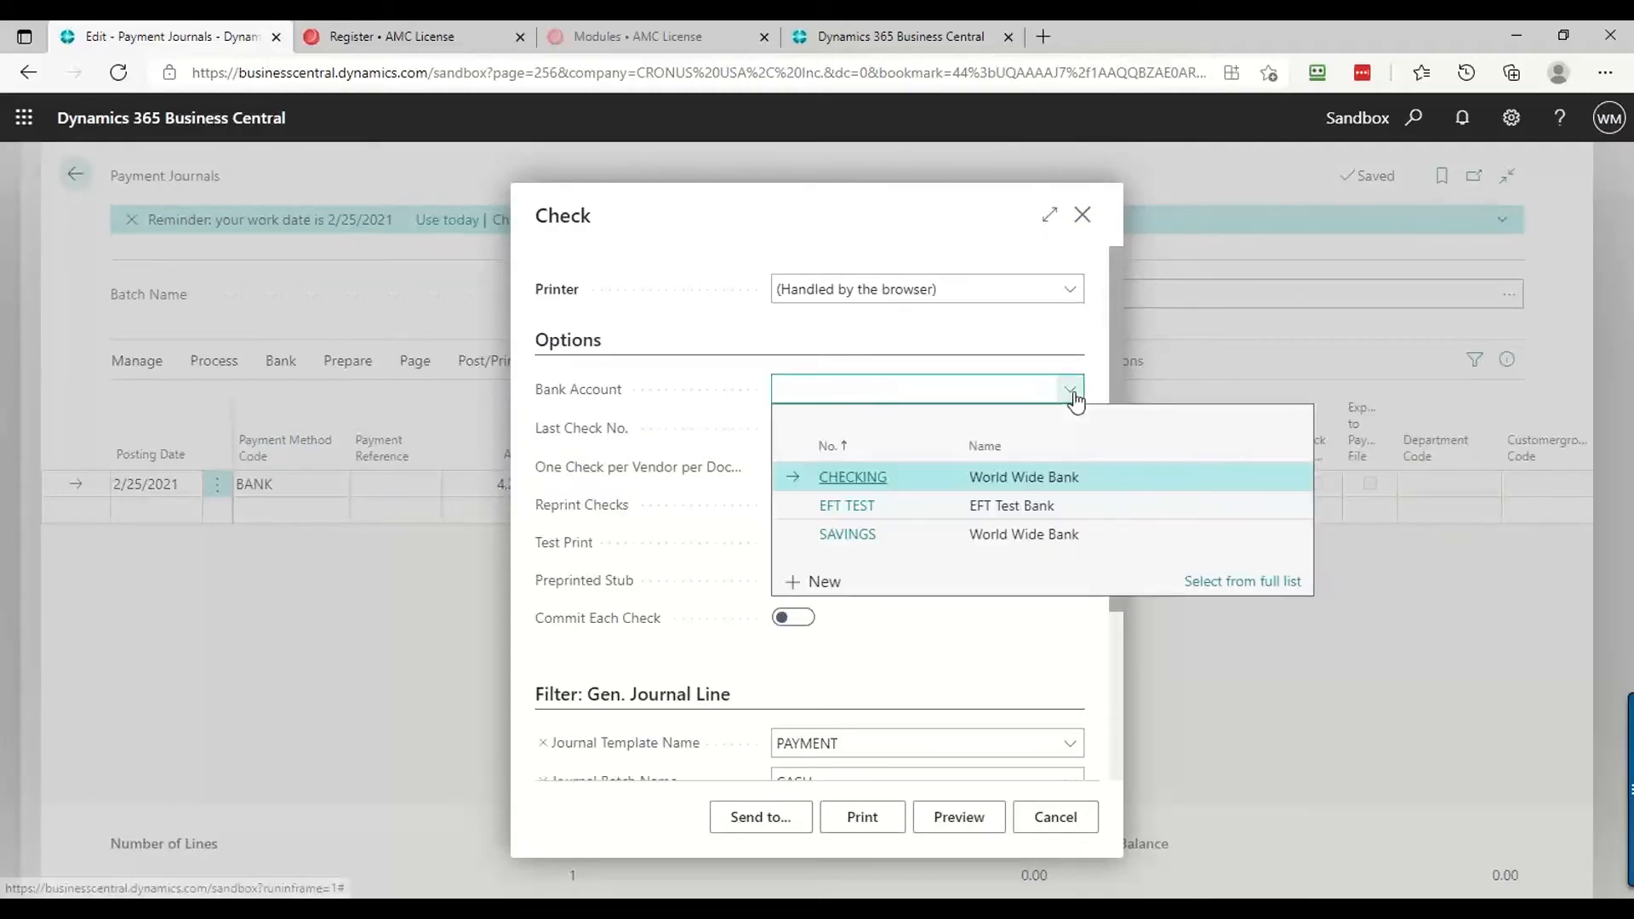
{"action": "left_click", "coordinate": [866, 478]}
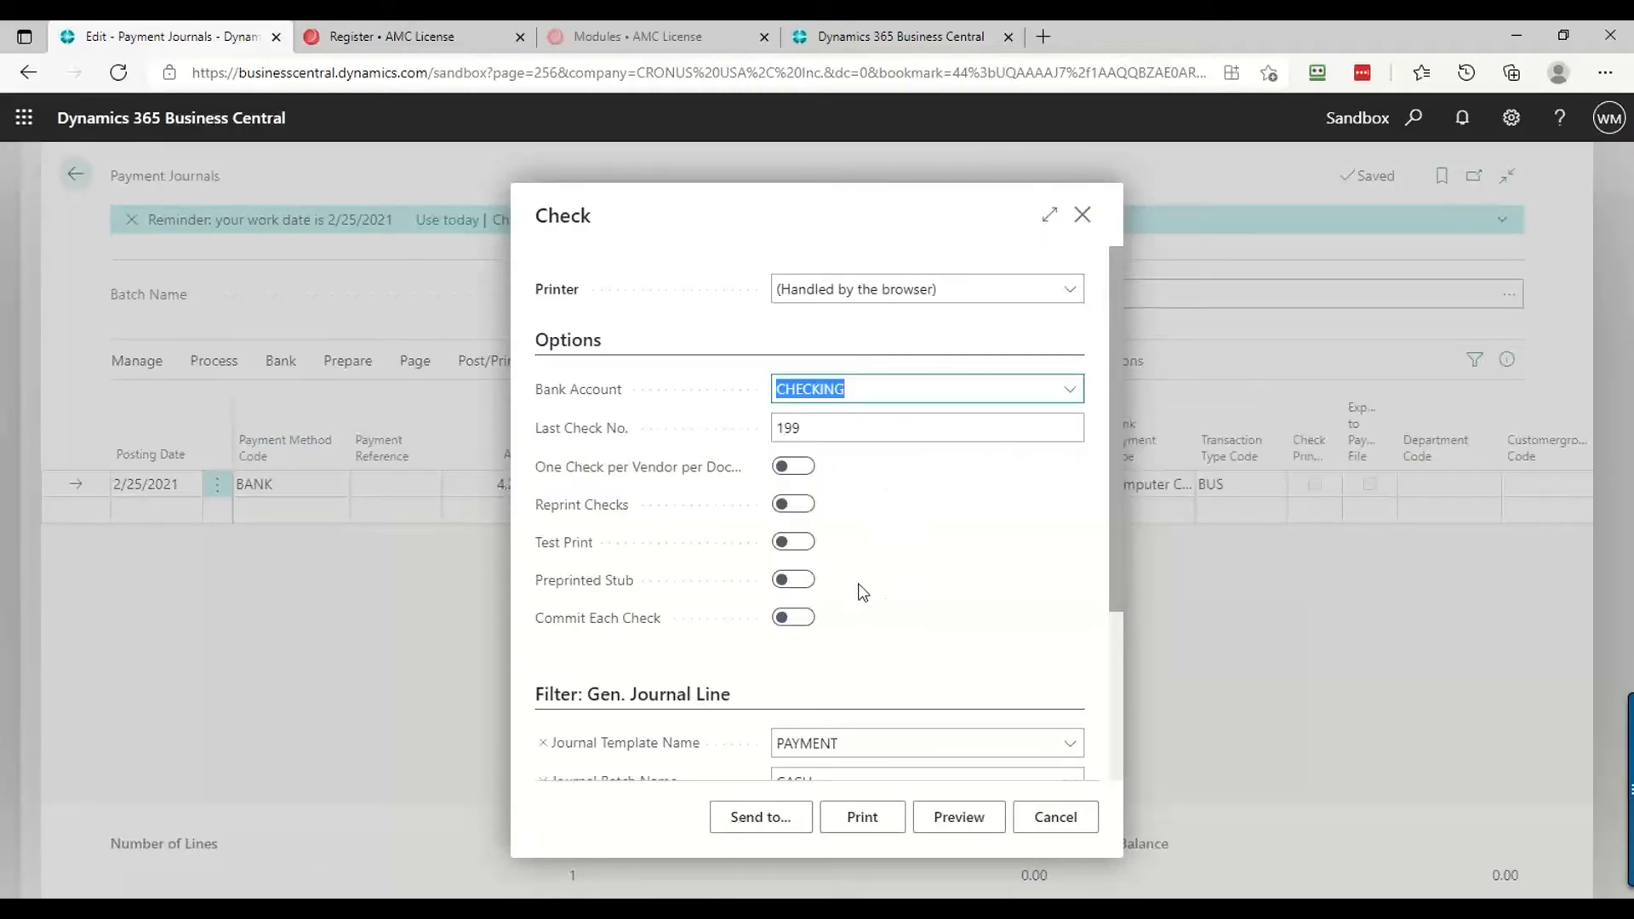
{"action": "left_click", "coordinate": [863, 818]}
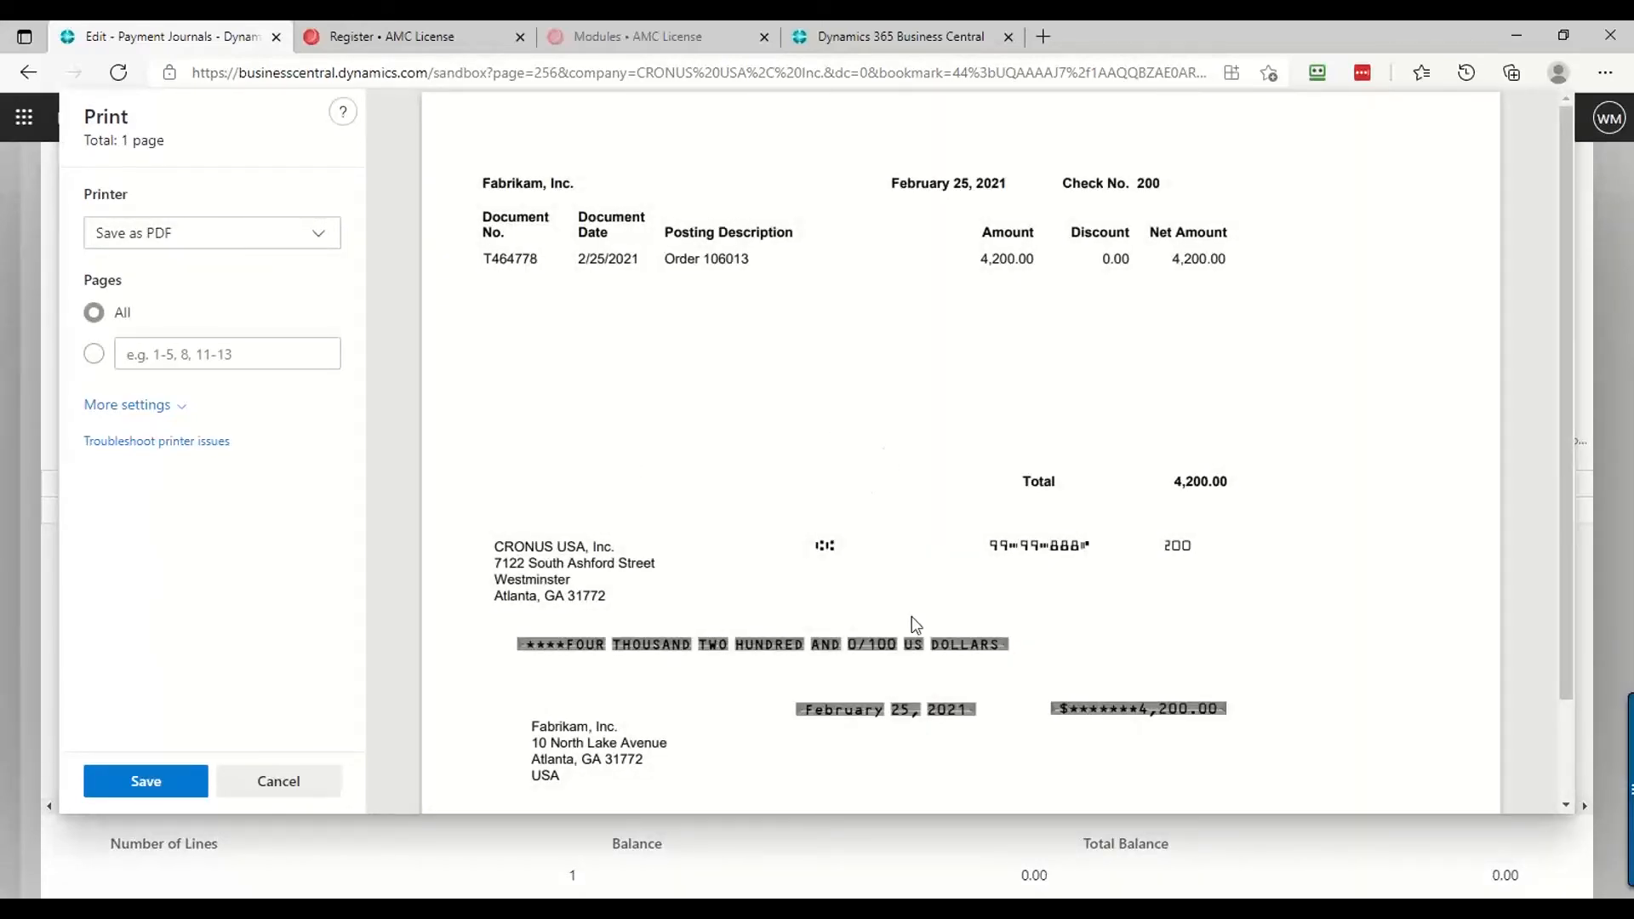
Look over the stub and check for Fabrikam, Inc., and save the document as a PDF in the Downloads folder
{"action": "scroll", "coordinate": [913, 624], "scroll_direction": "down", "scroll_amount": 2}
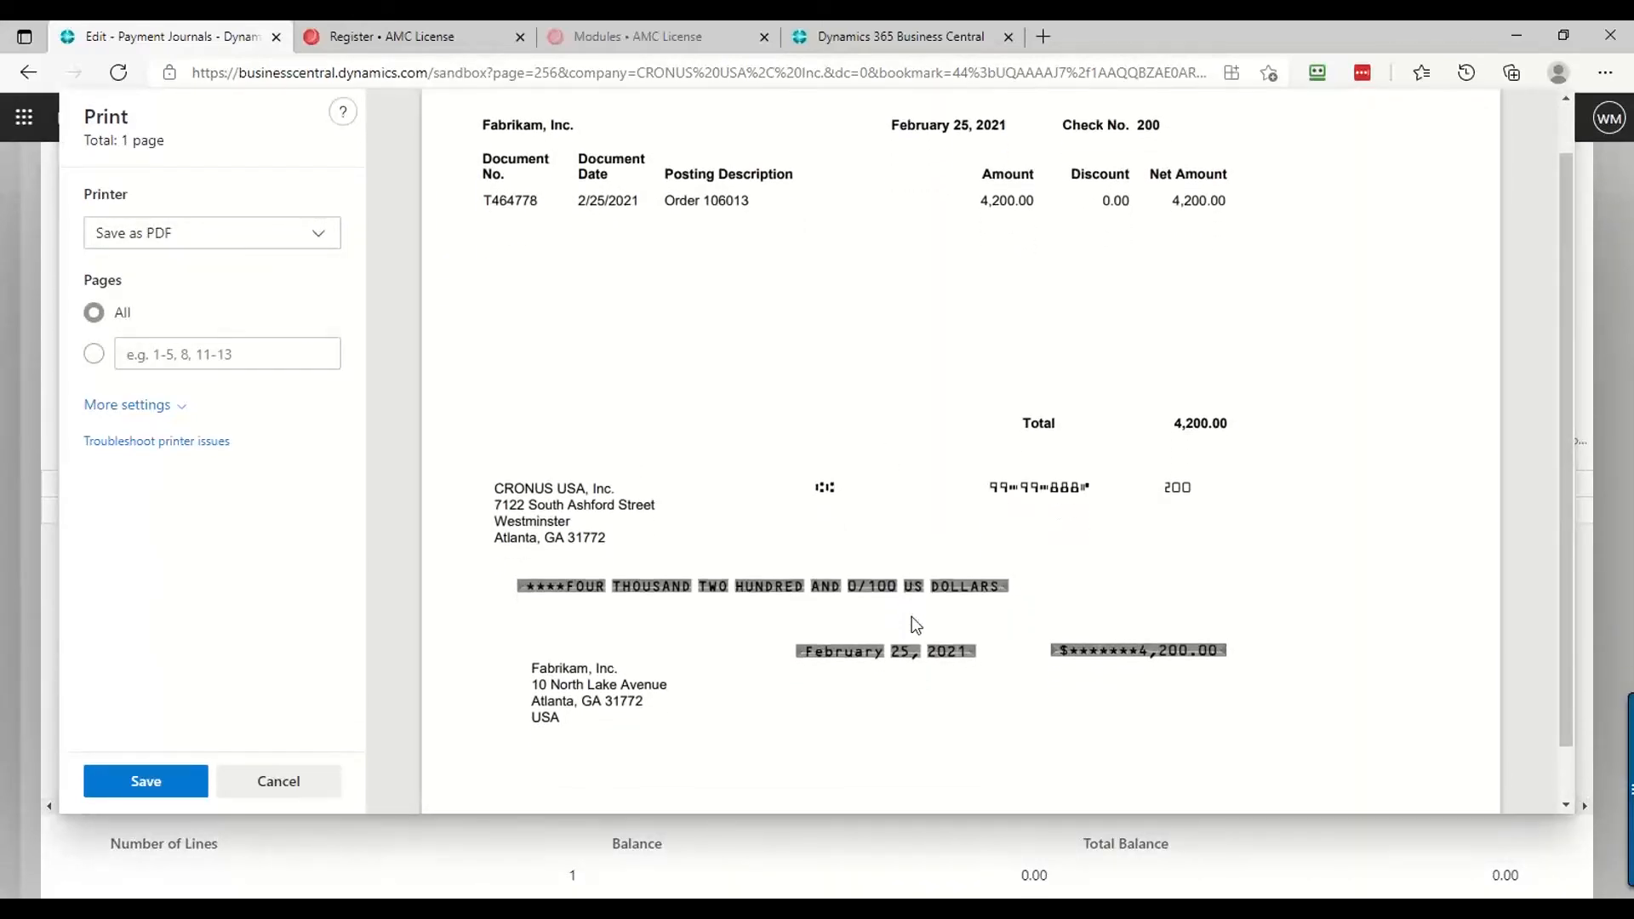
{"action": "scroll", "coordinate": [916, 626], "scroll_direction": "down", "scroll_amount": 1}
{"action": "scroll", "coordinate": [915, 626], "scroll_direction": "up", "scroll_amount": 3}
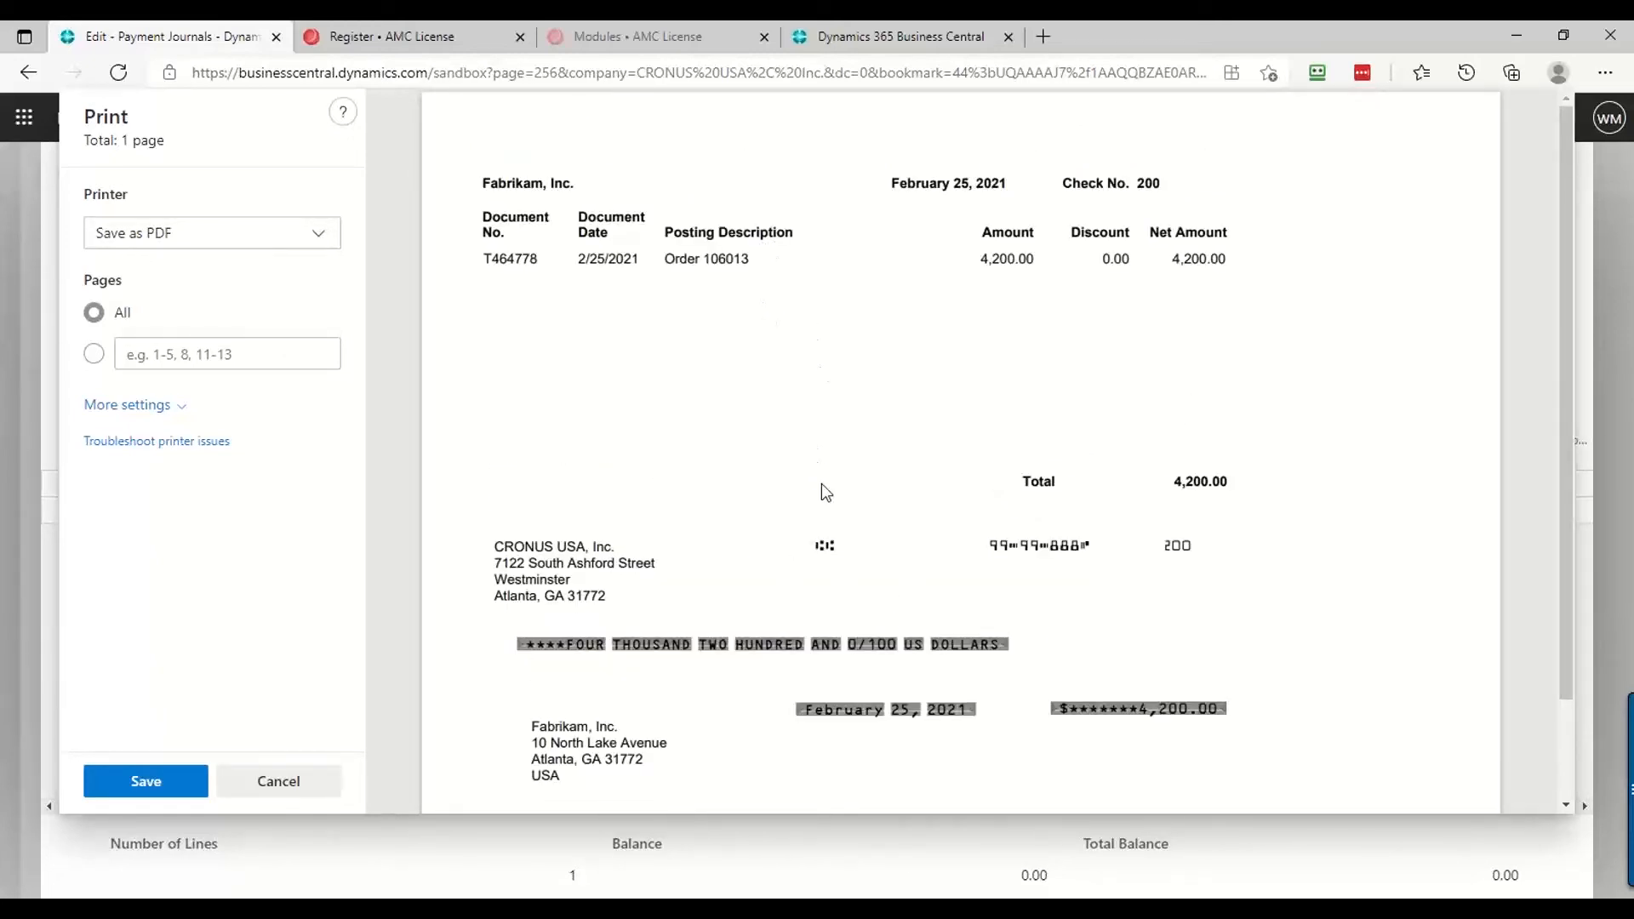
{"action": "scroll", "coordinate": [825, 491], "scroll_direction": "down", "scroll_amount": 4}
{"action": "scroll", "coordinate": [822, 485], "scroll_direction": "up", "scroll_amount": 3}
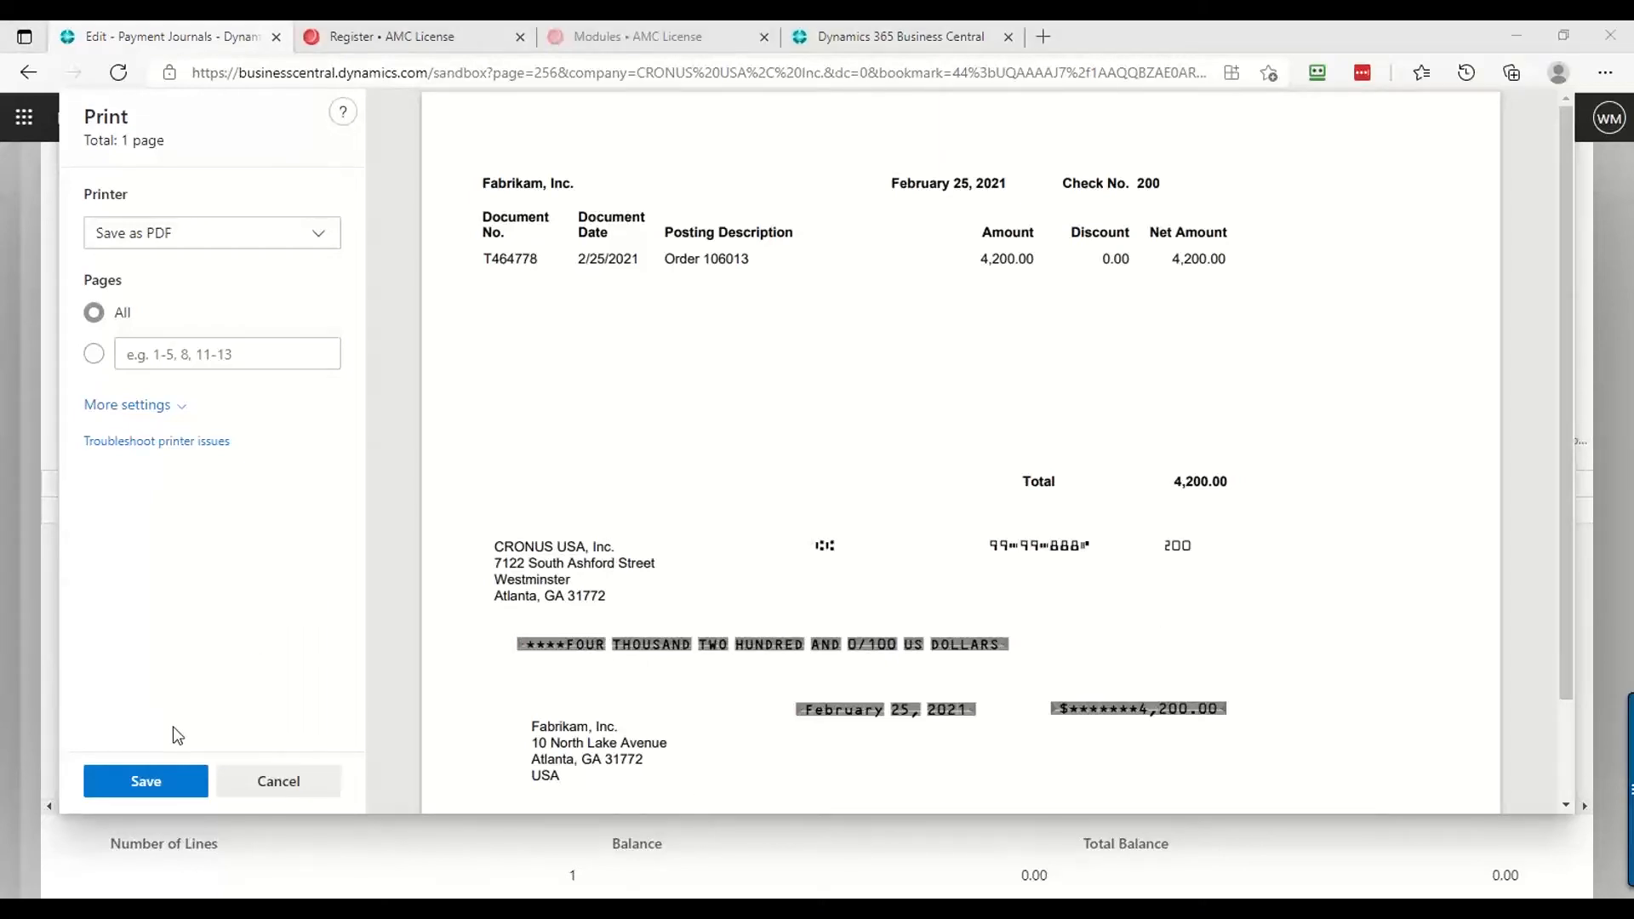
{"action": "left_click", "coordinate": [146, 782]}
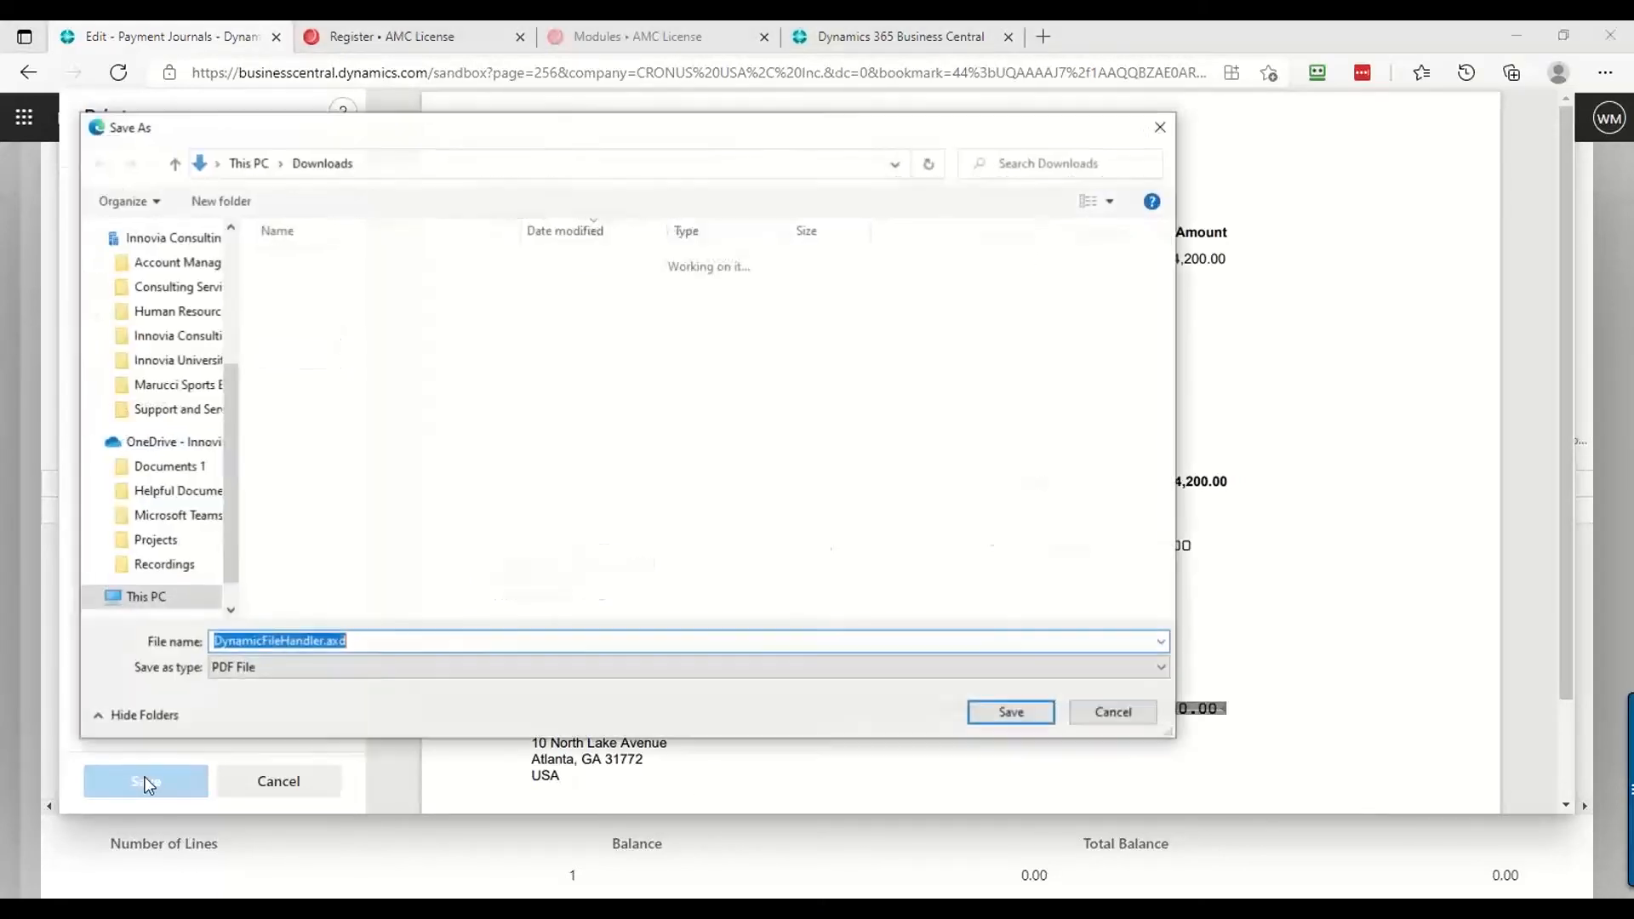
{"action": "left_click", "coordinate": [1012, 713]}
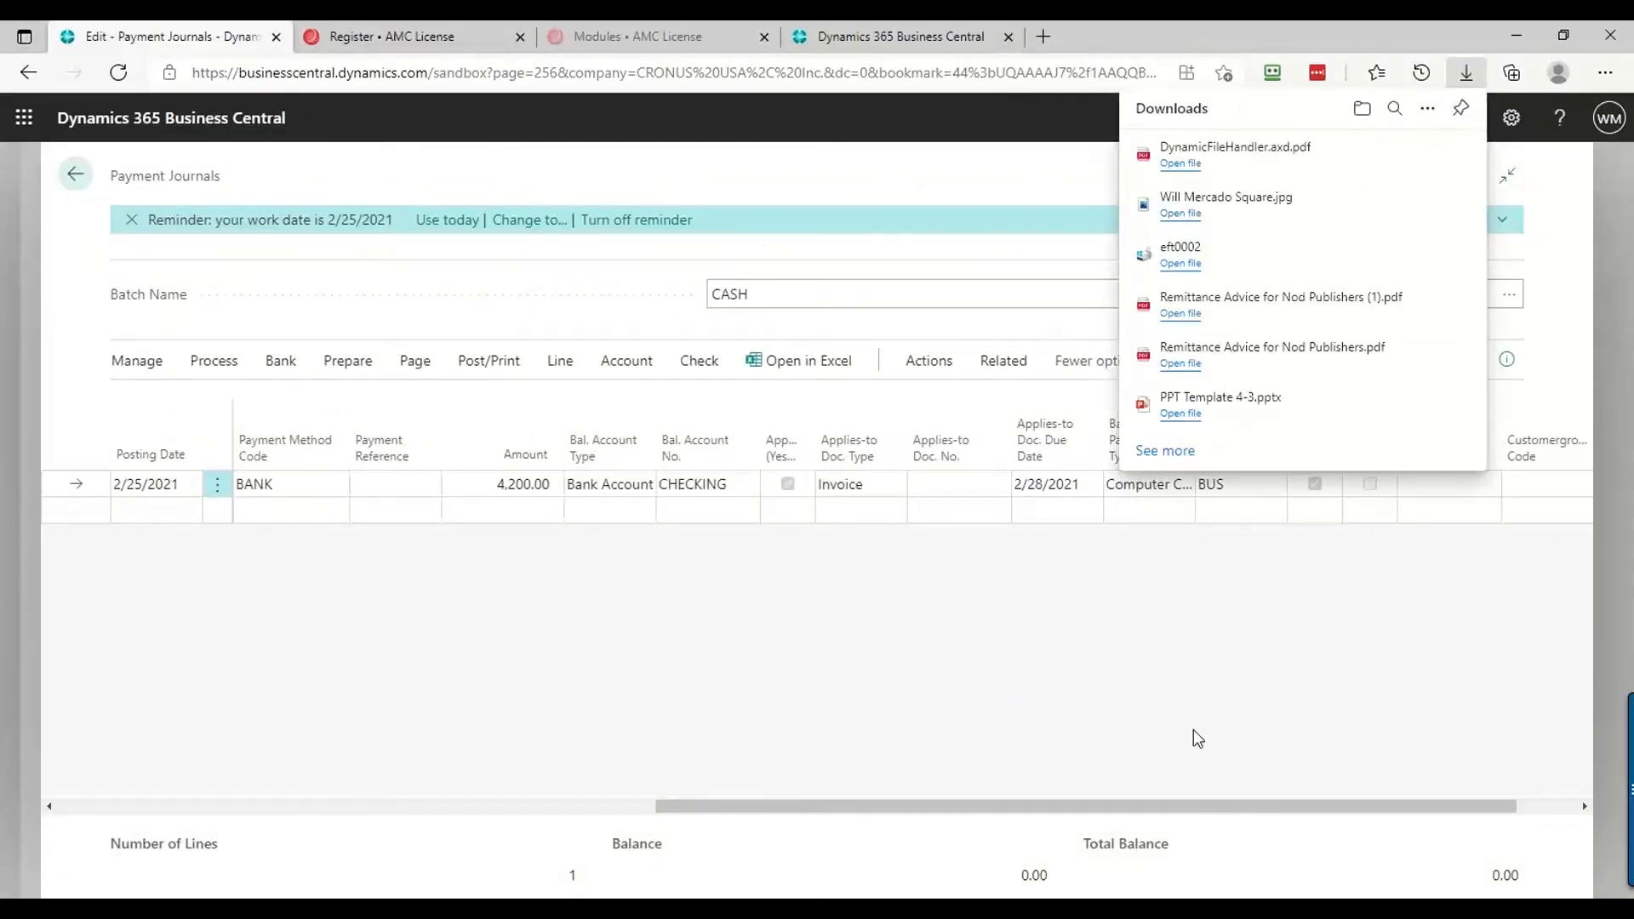
Check the payment line's application and Bank Payment Type, and post the journal lines of the CASH batch
{"action": "left_click", "coordinate": [426, 487]}
{"action": "key", "text": "Tab"}
{"action": "key", "text": "Tab"}
{"action": "key", "text": "Tab"}
{"action": "key", "text": "Tab"}
{"action": "key", "text": "Tab"}
{"action": "key", "text": "Tab"}
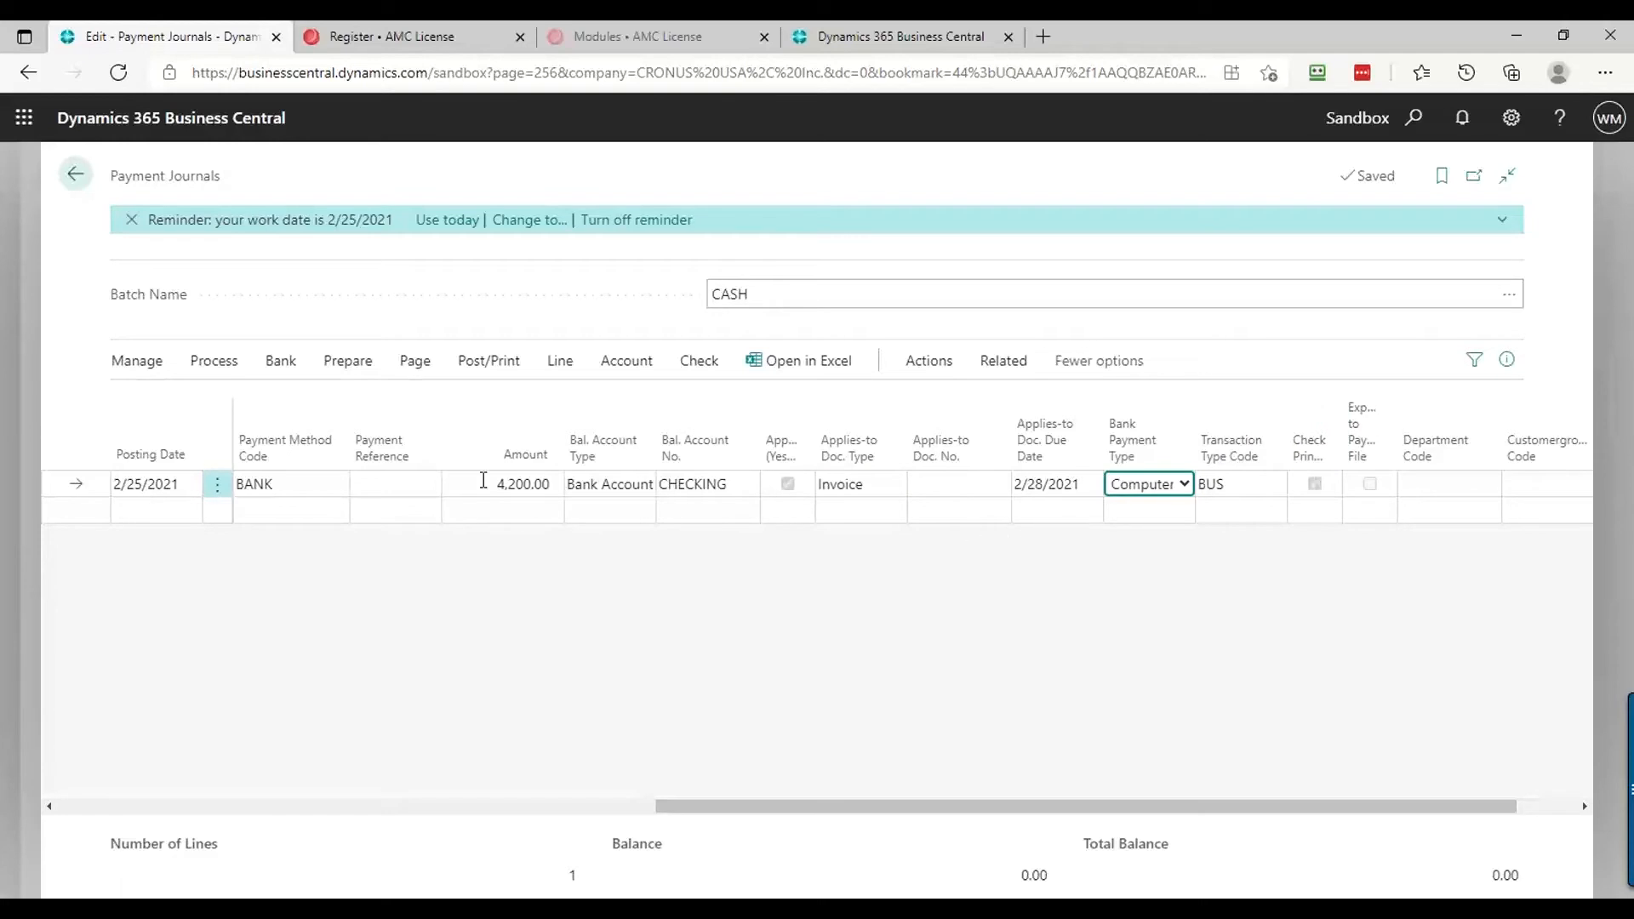
{"action": "left_click", "coordinate": [500, 374]}
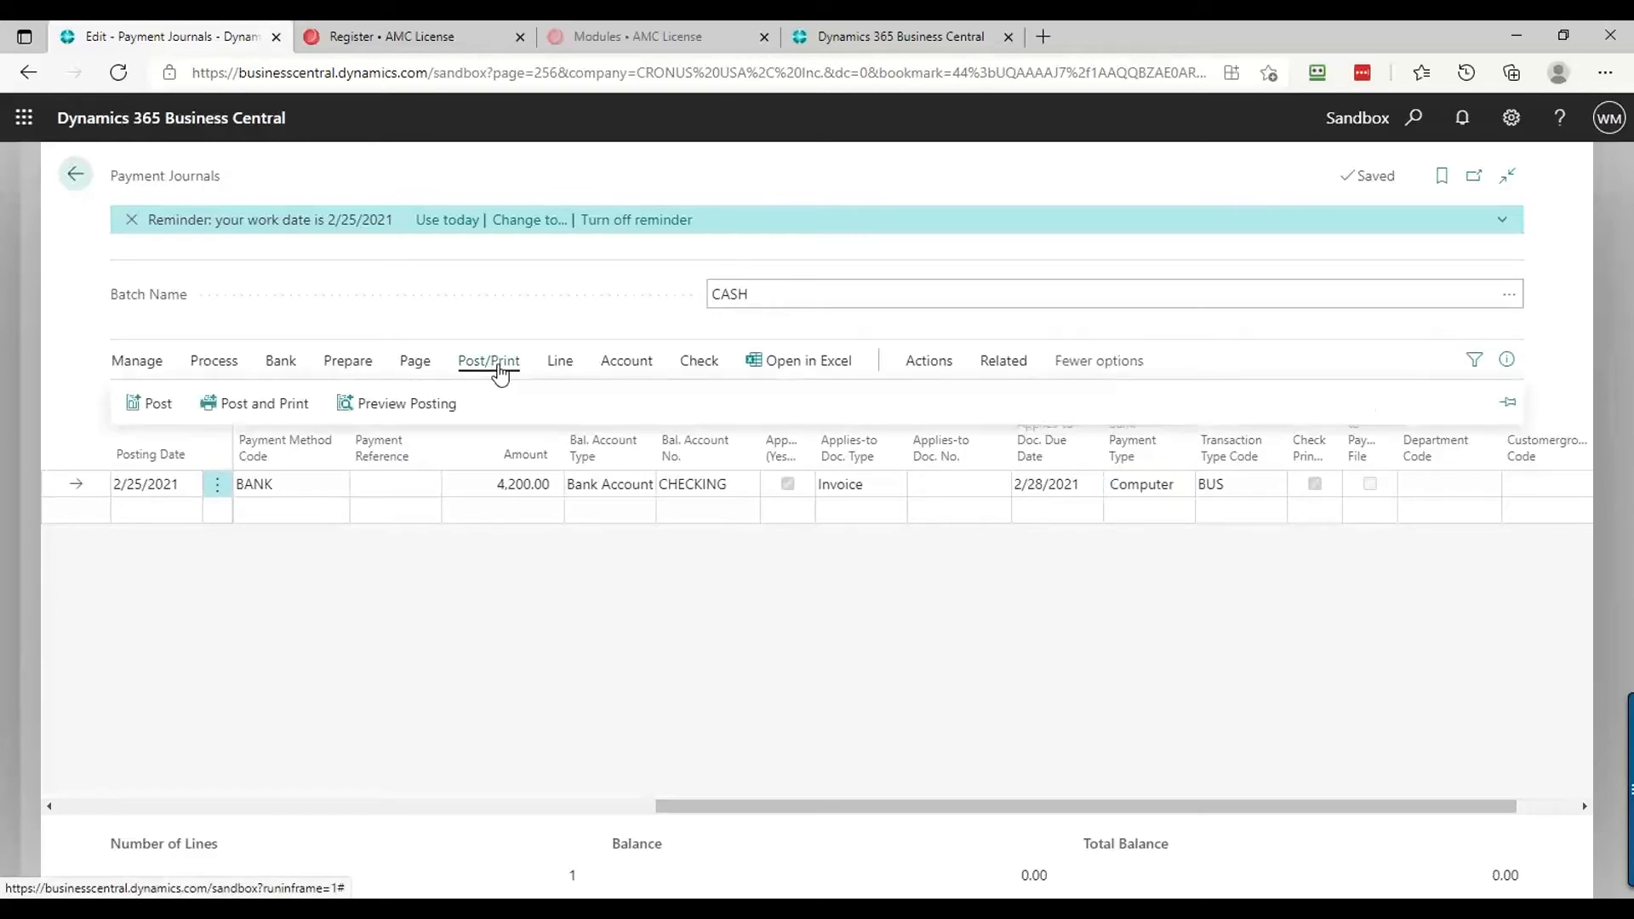
{"action": "left_click", "coordinate": [143, 406]}
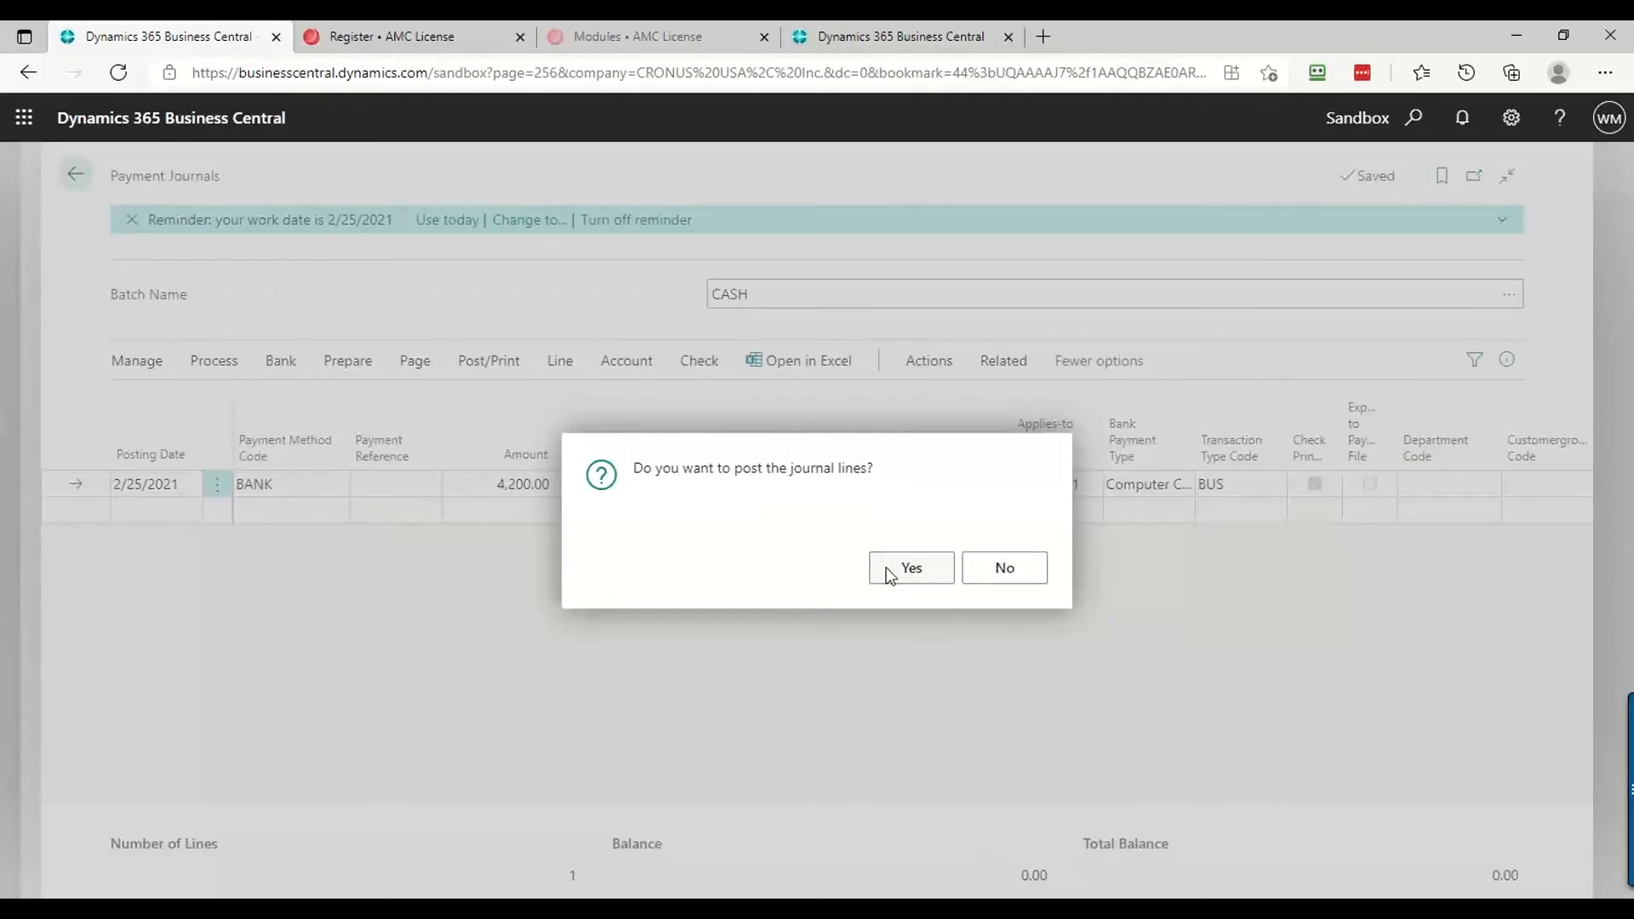
{"action": "left_click", "coordinate": [887, 575]}
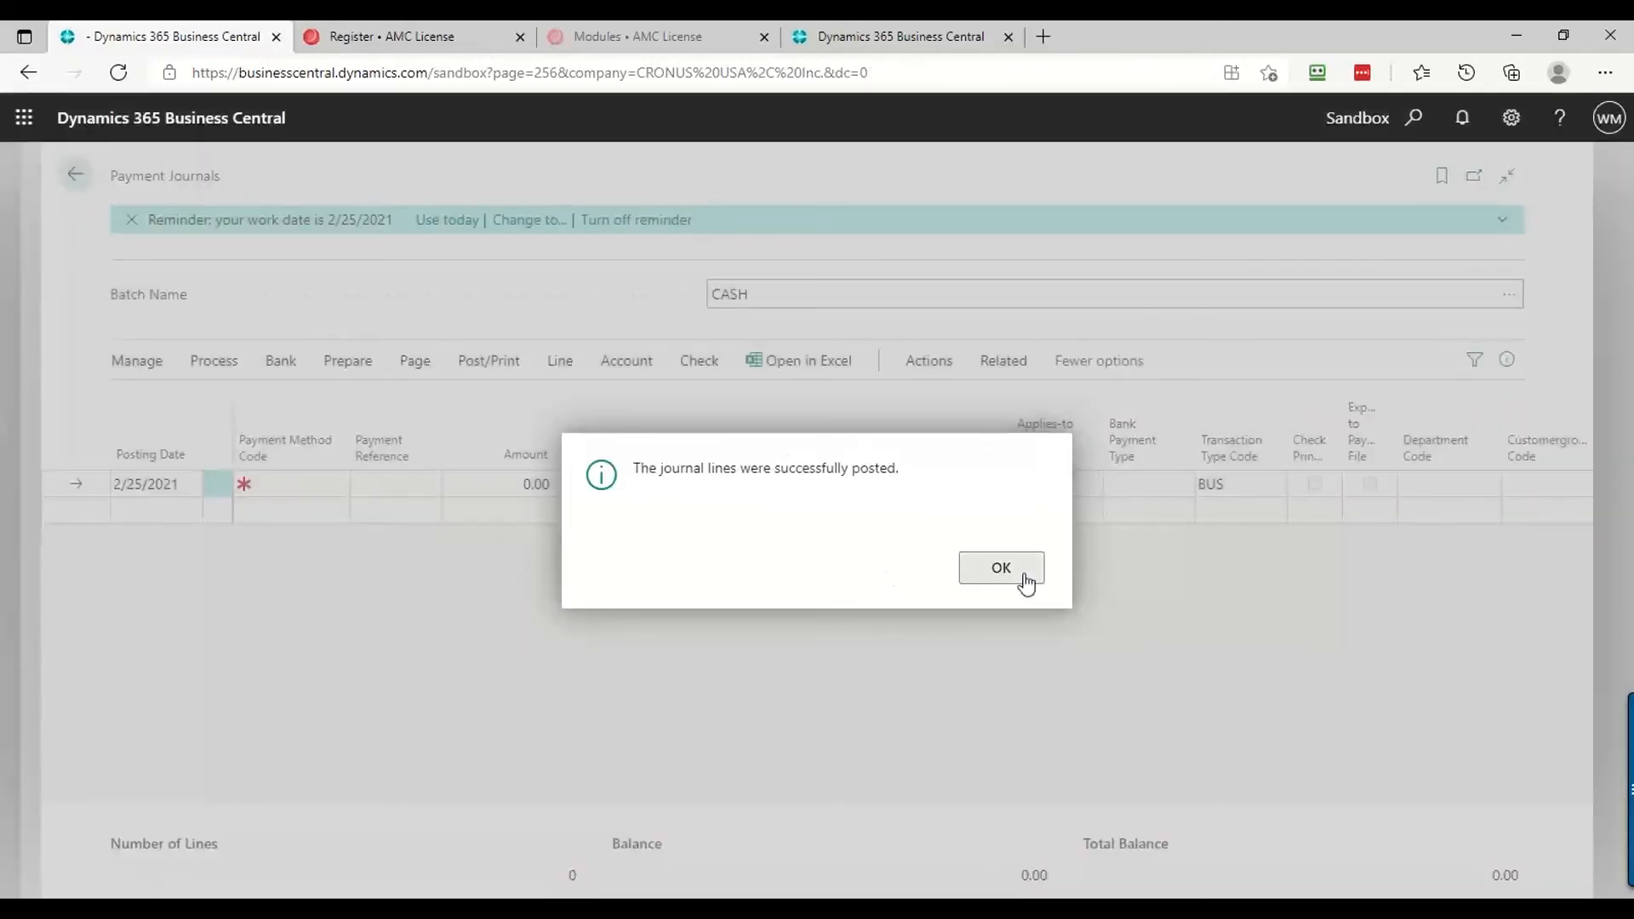
Acknowledge the journal posting message and return to the vendor ledger entries of Fabrikam, Inc
{"action": "left_click", "coordinate": [1025, 580]}
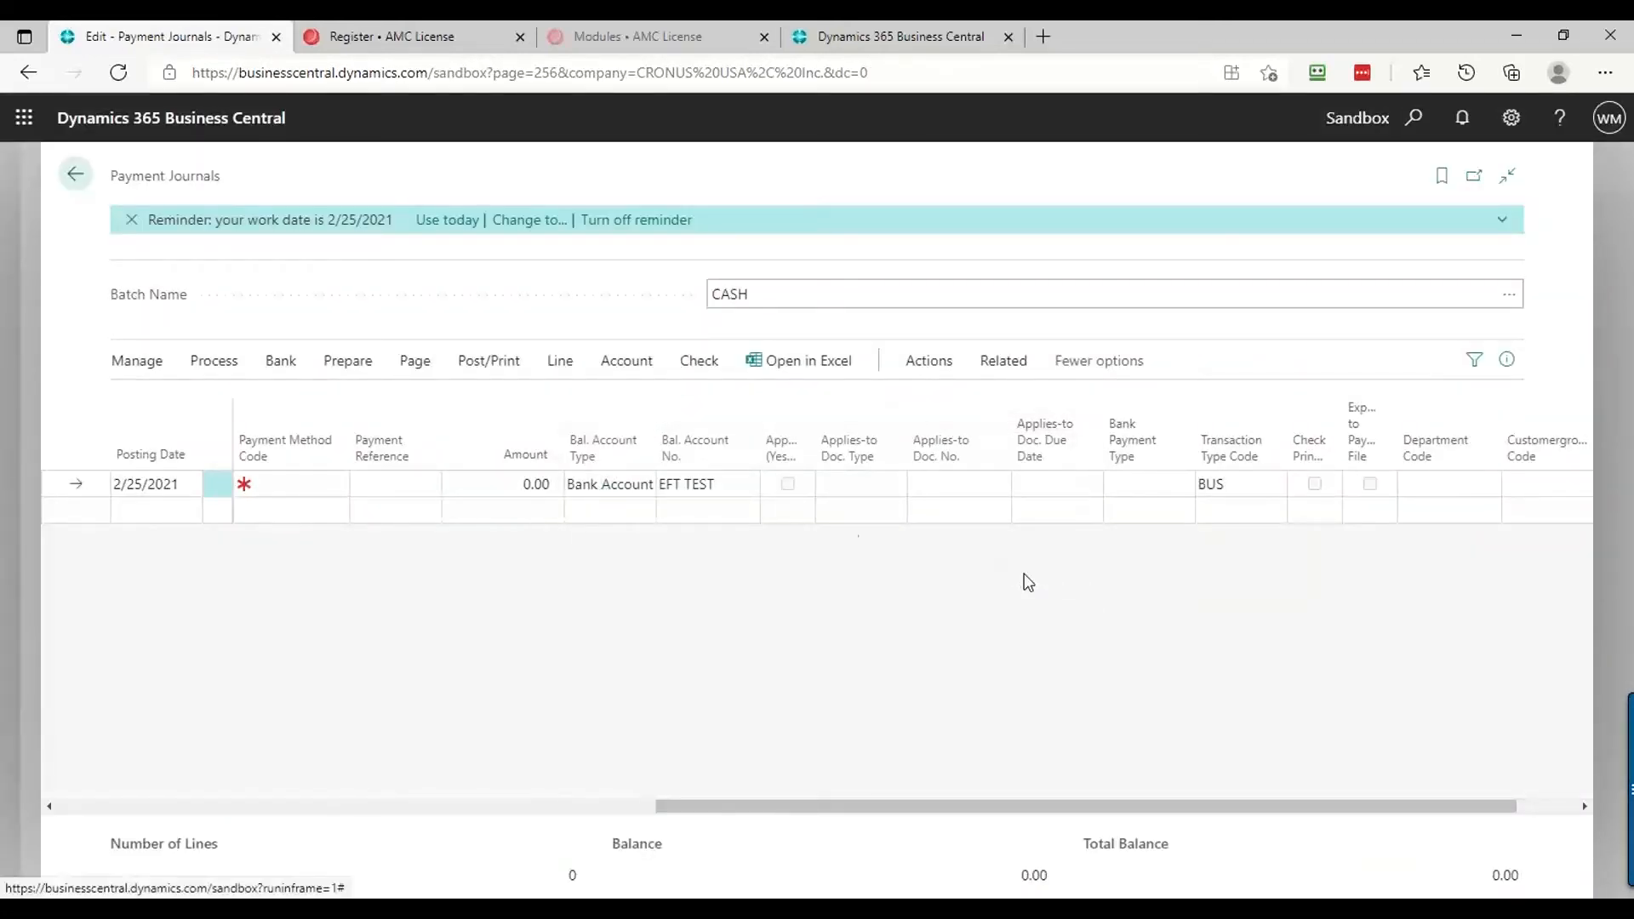
{"action": "left_click", "coordinate": [73, 177]}
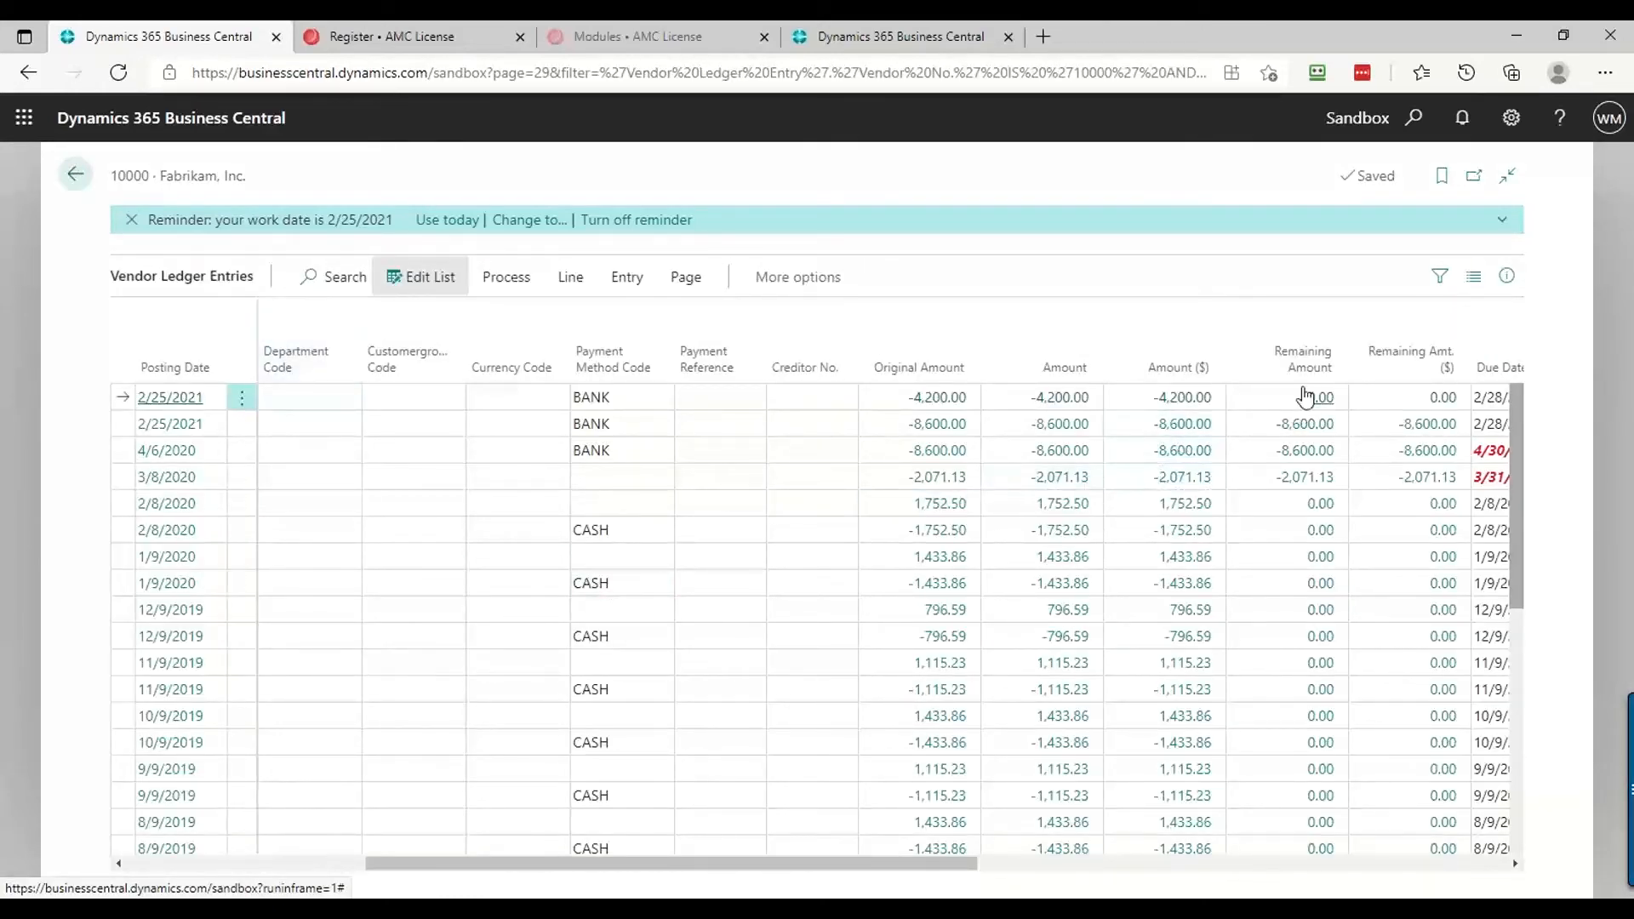
Select the three unpaid invoice entries dated 2/25/2021, 4/6/2020 and 3/8/2020 in the vendor ledger entries
{"action": "left_click", "coordinate": [307, 437]}
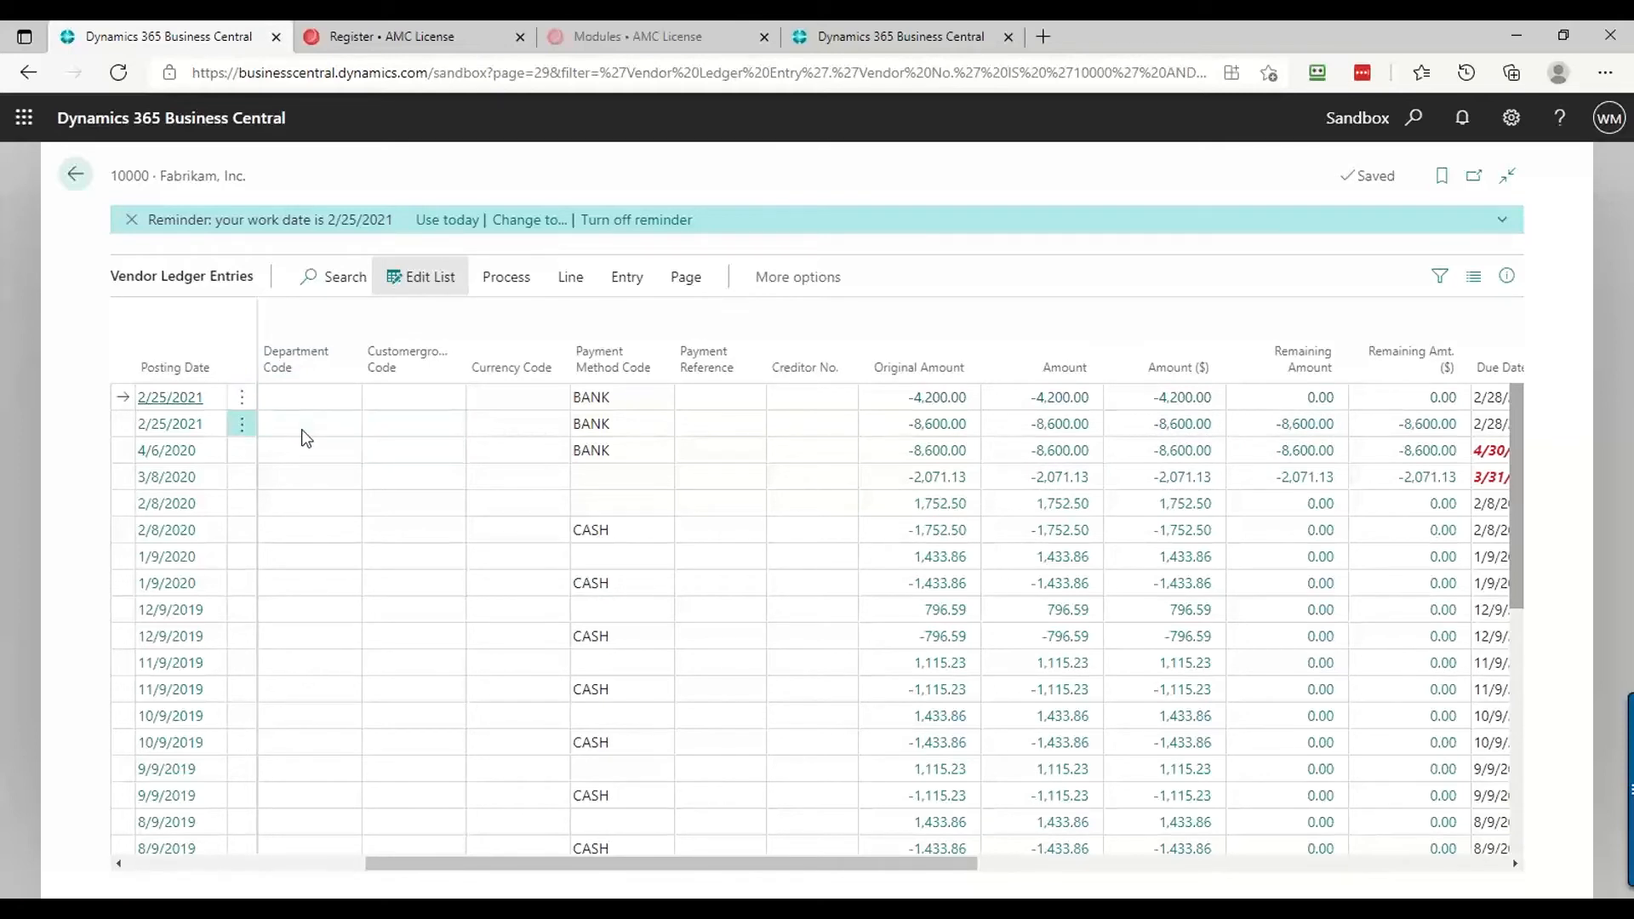
{"action": "key", "text": "shift+Down"}
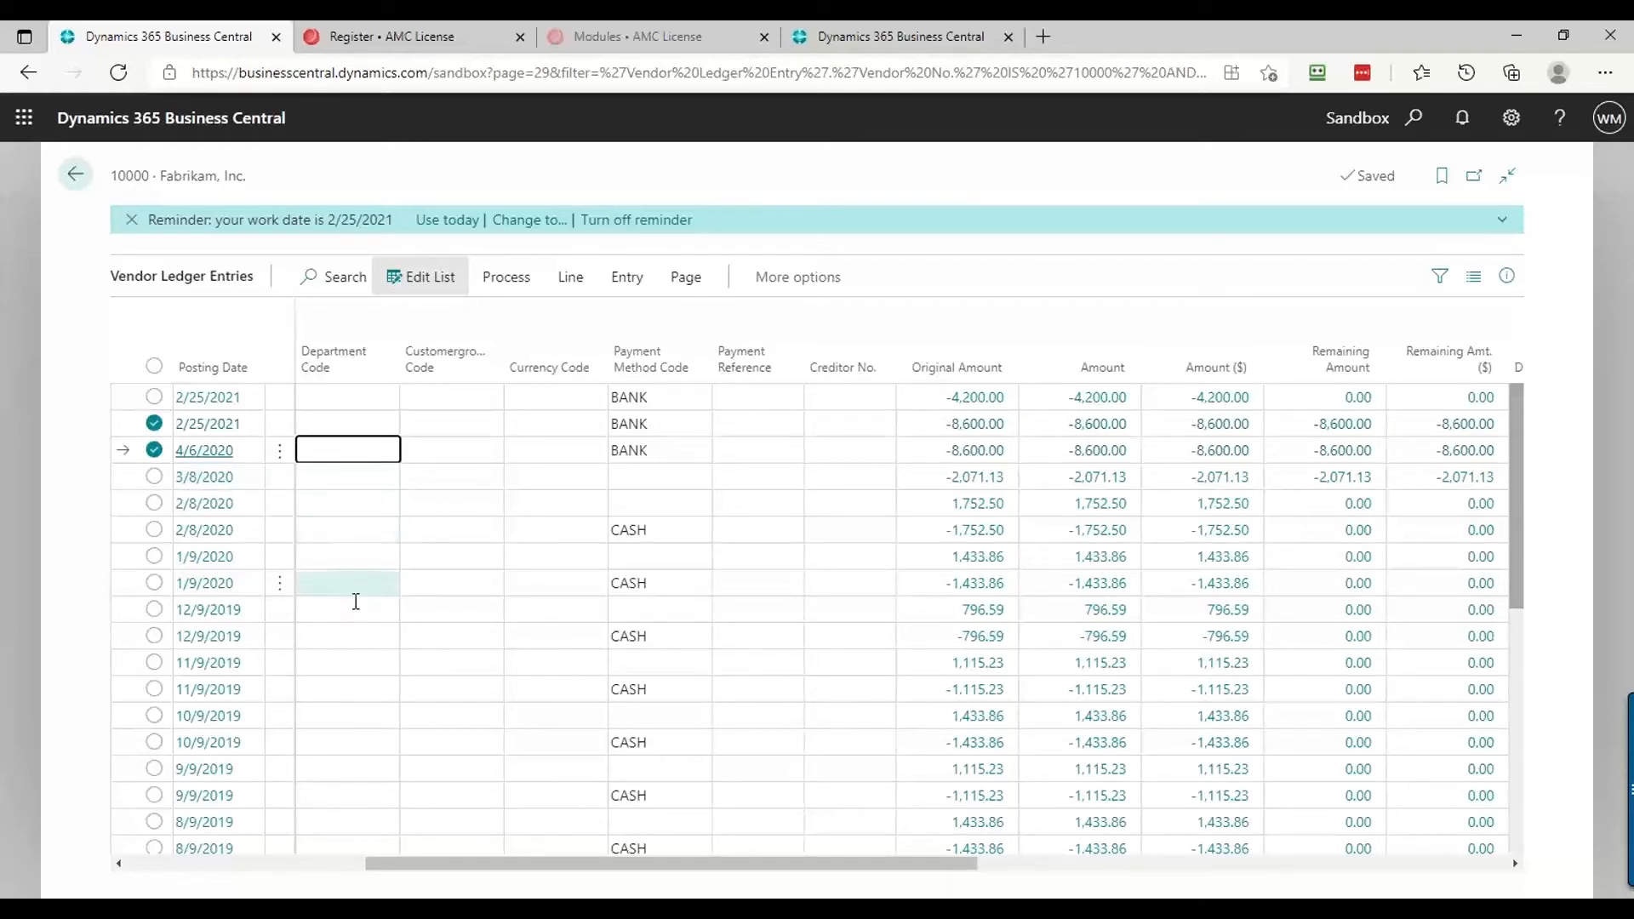
{"action": "scroll", "coordinate": [358, 610], "scroll_direction": "down", "scroll_amount": 6}
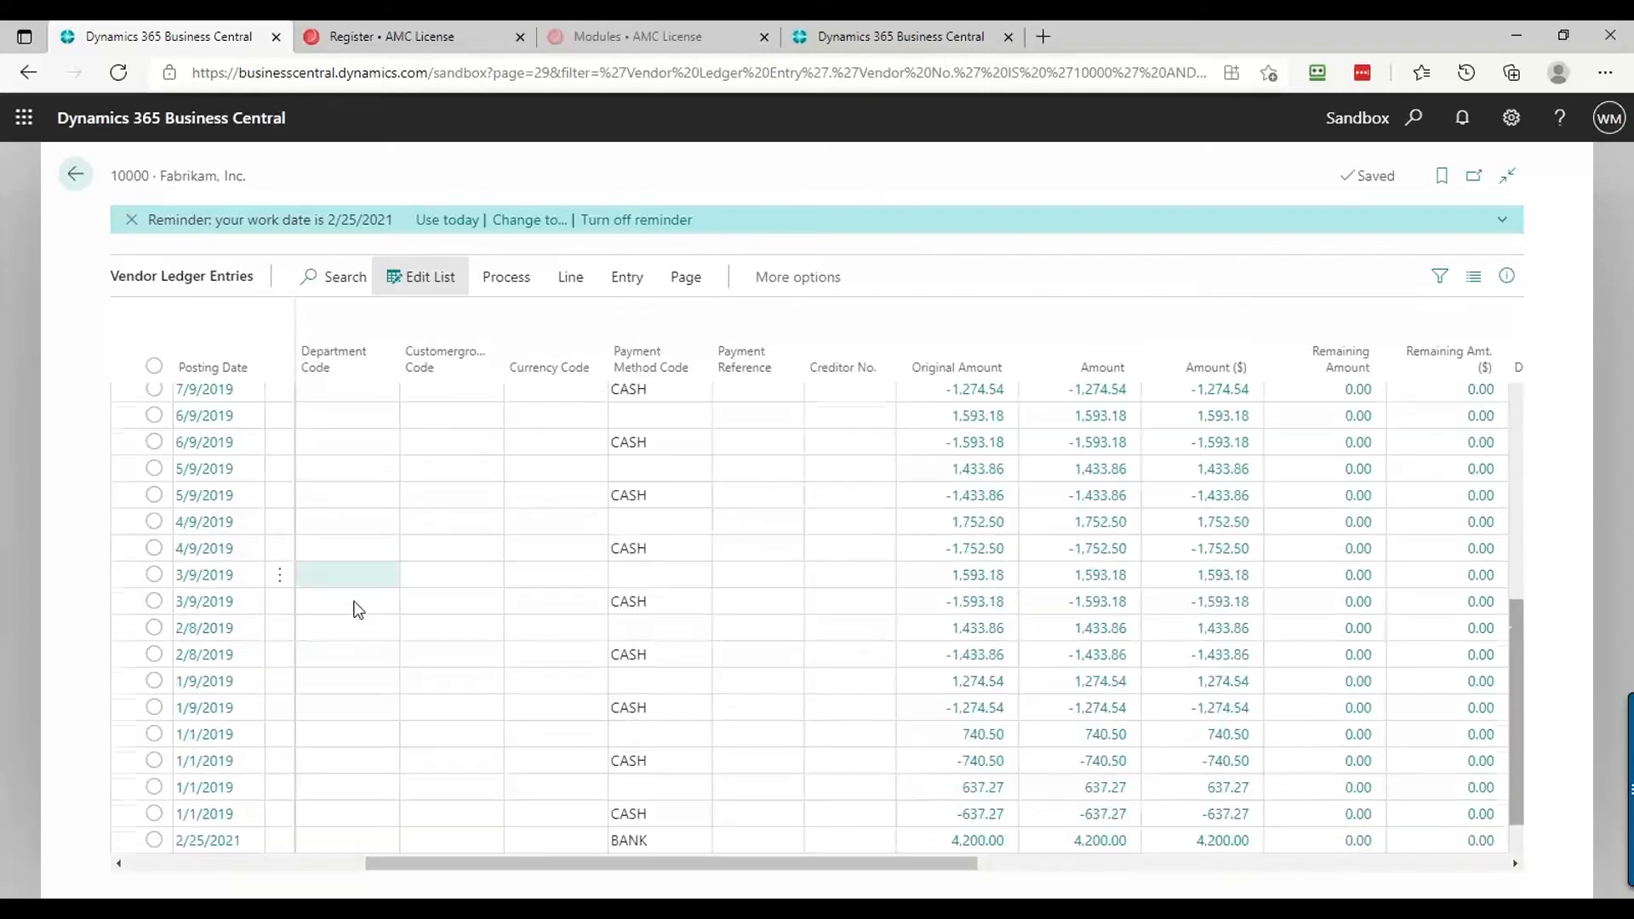
{"action": "scroll", "coordinate": [358, 611], "scroll_direction": "up", "scroll_amount": 6}
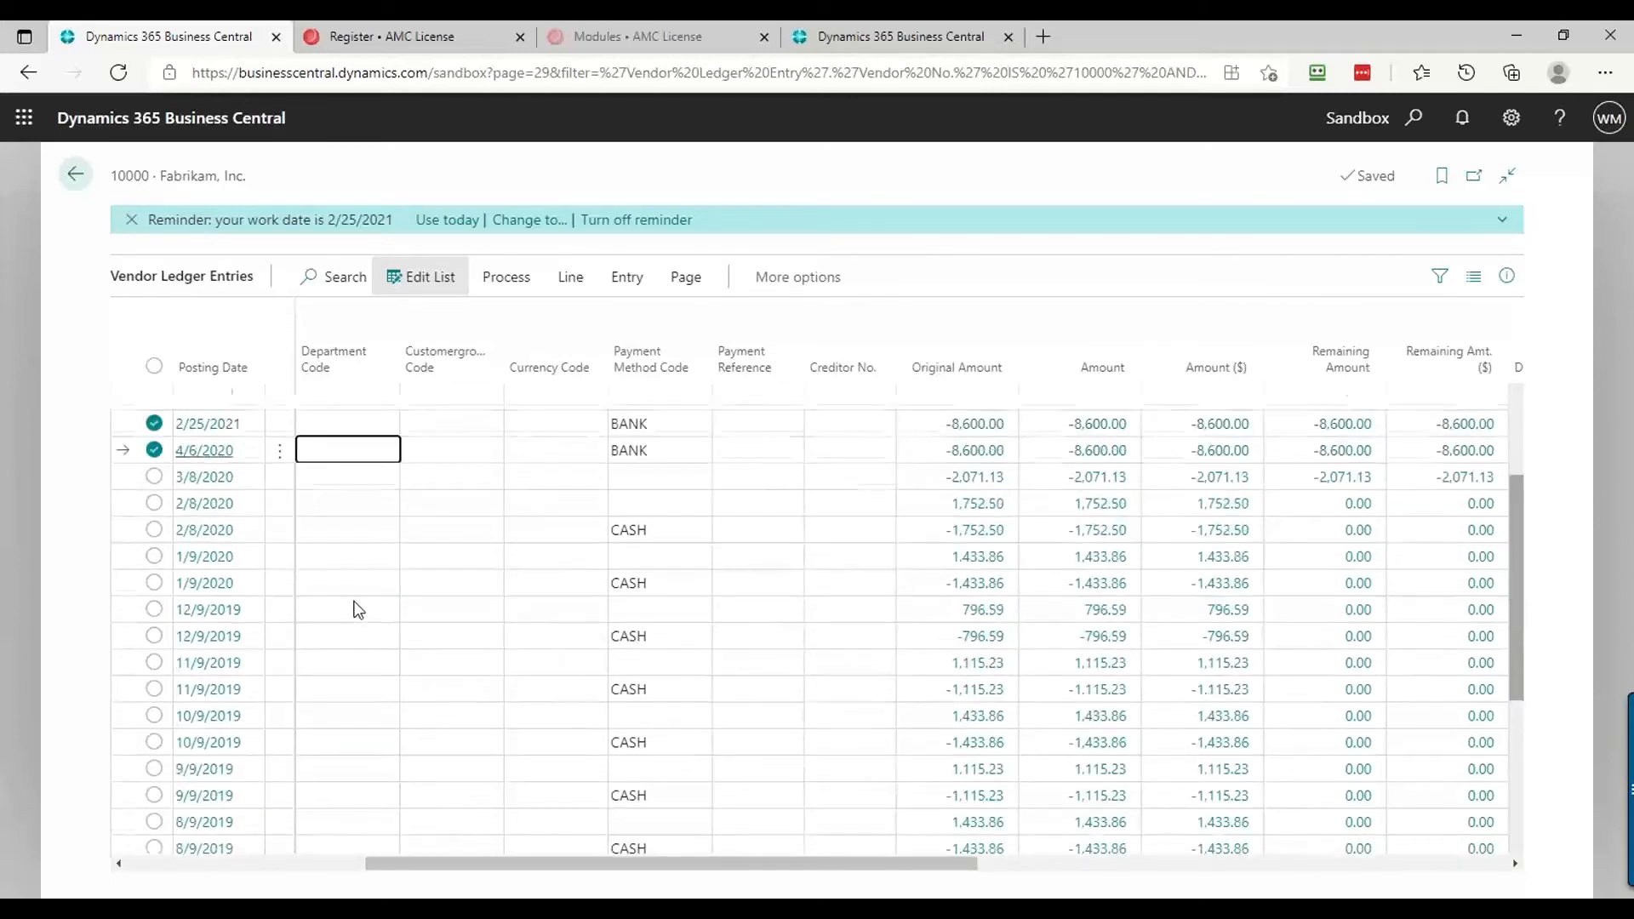
{"action": "left_click", "coordinate": [368, 489], "text": "ctrl"}
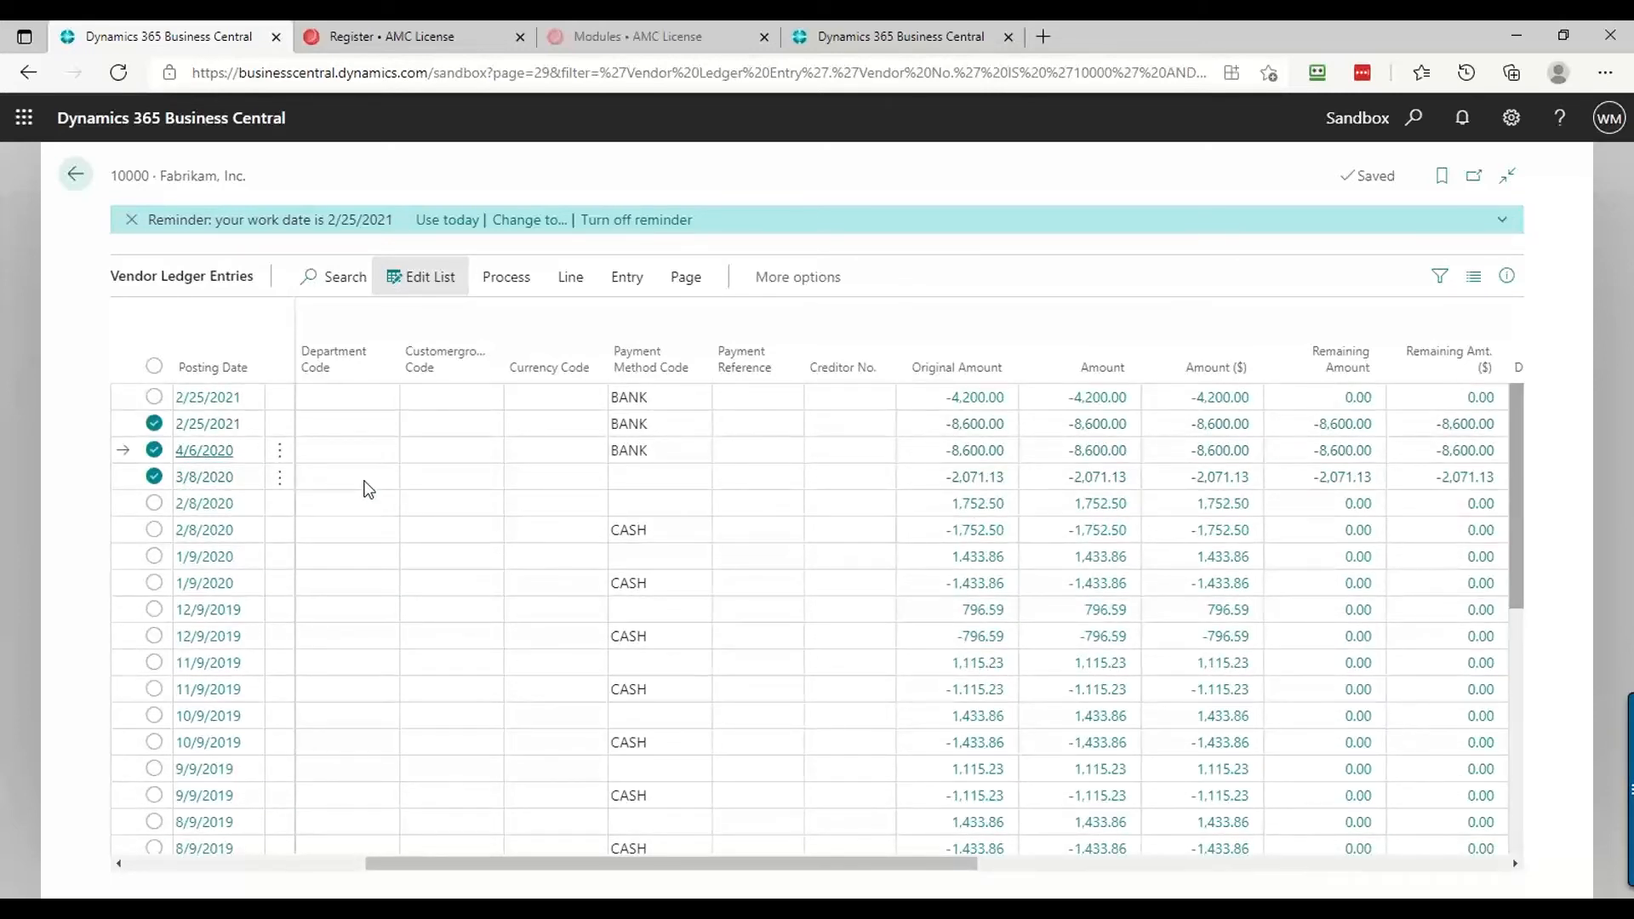
Create a payment for only the unpaid 2/25/2021 and 4/6/2020 invoices, using batch CASH, bank account CHECKING and payment type Computer Check
{"action": "left_click", "coordinate": [361, 432]}
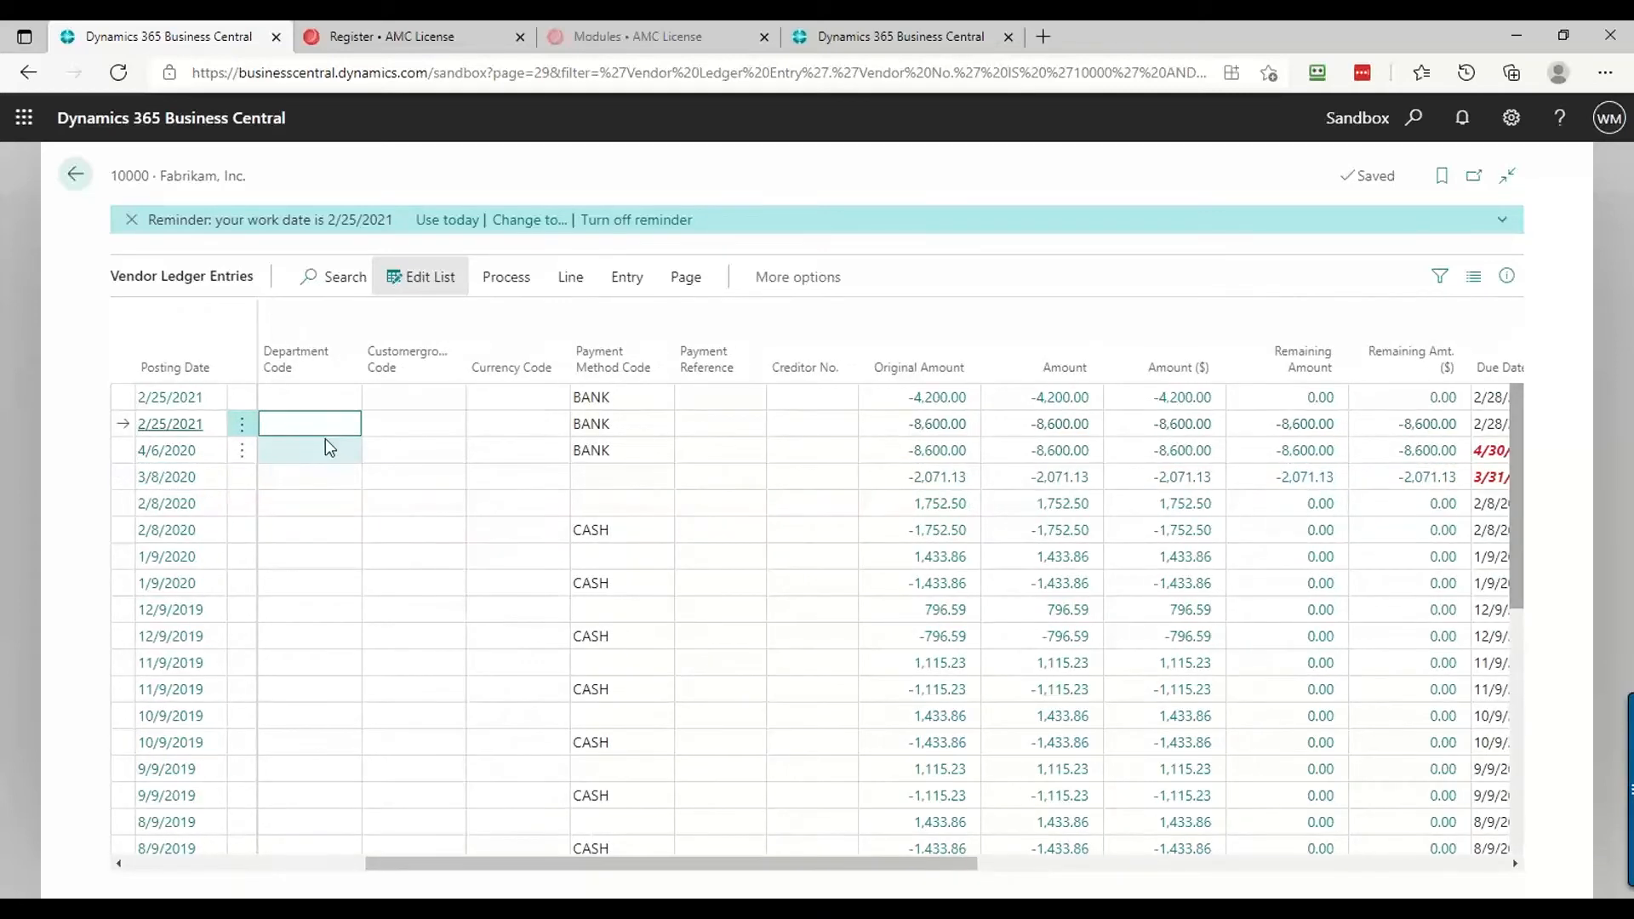
{"action": "left_click", "coordinate": [320, 458], "text": "ctrl"}
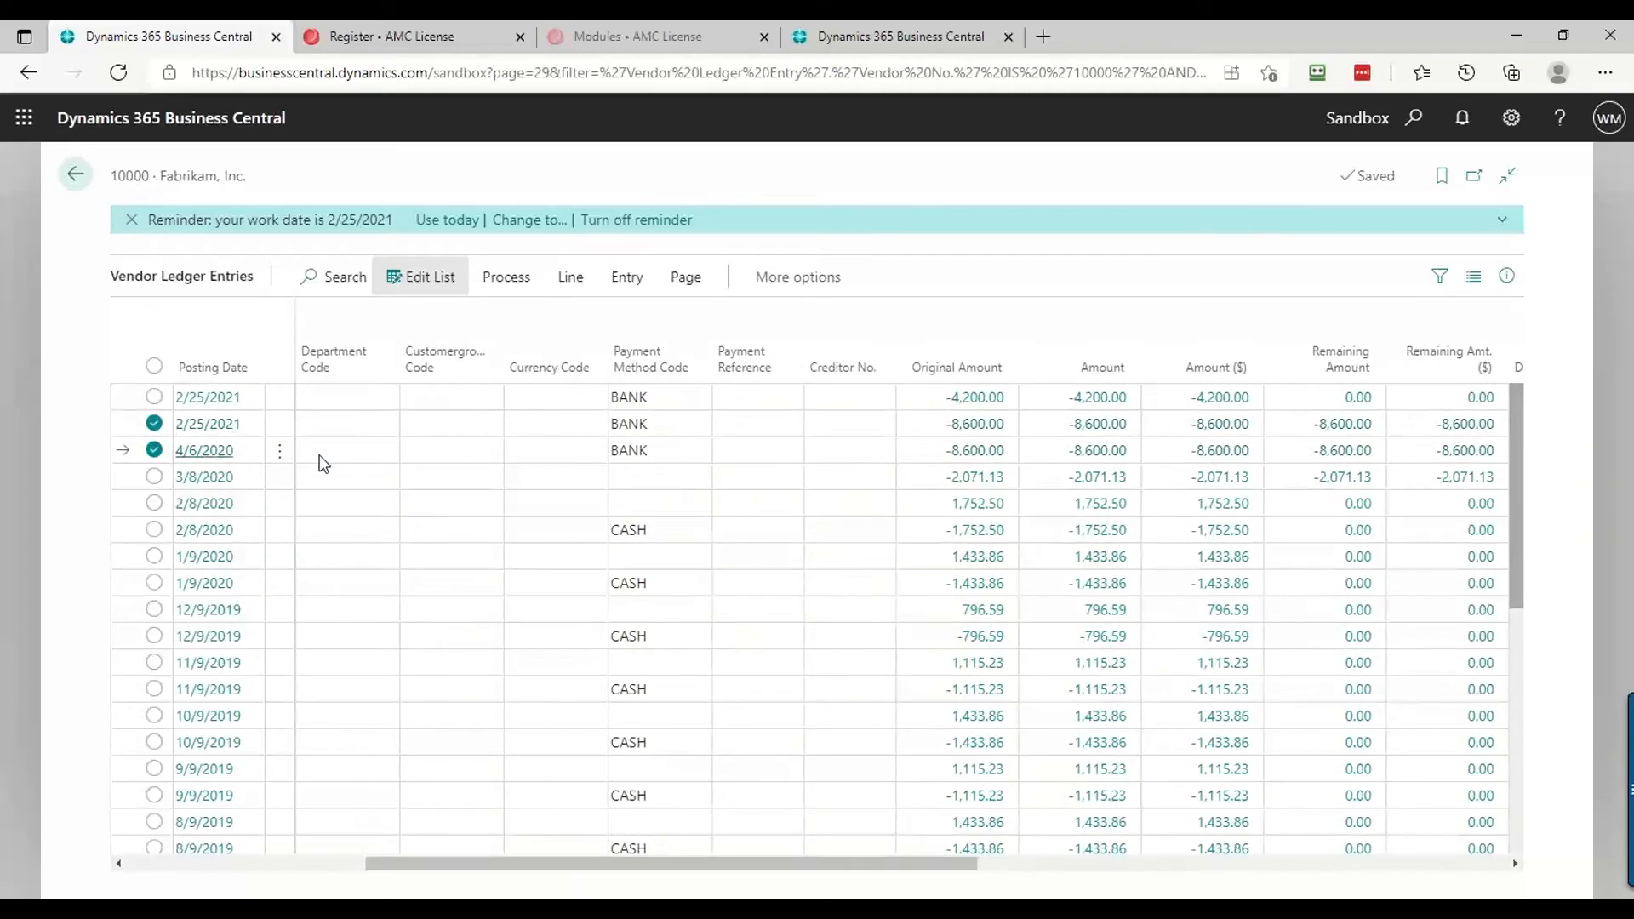
{"action": "left_click", "coordinate": [519, 285]}
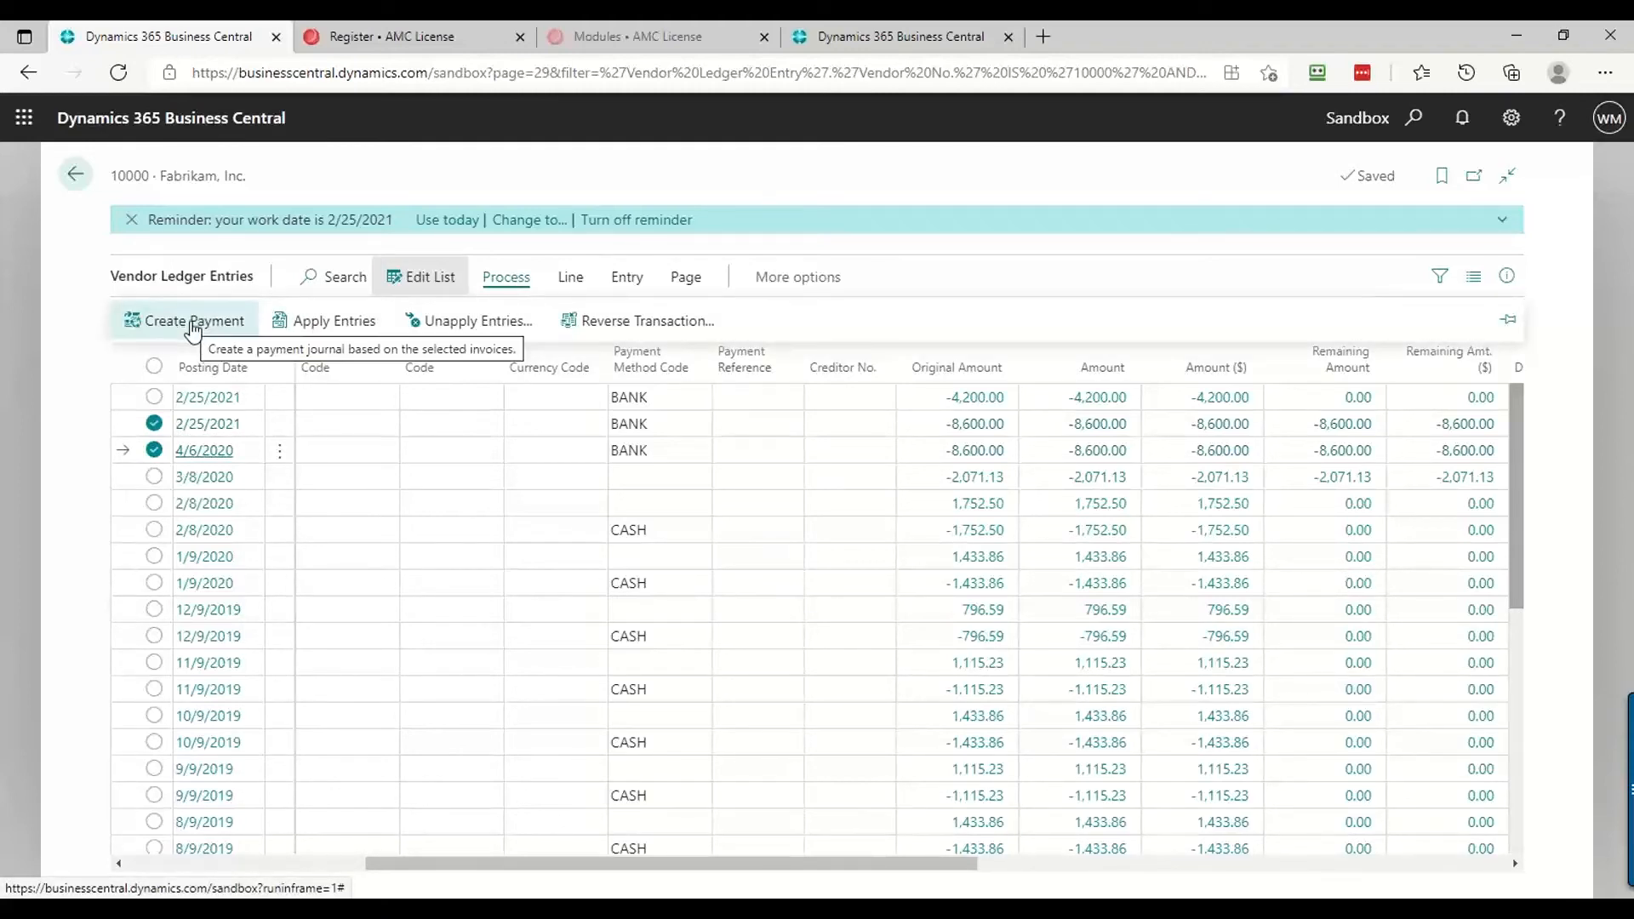
{"action": "left_click", "coordinate": [193, 328]}
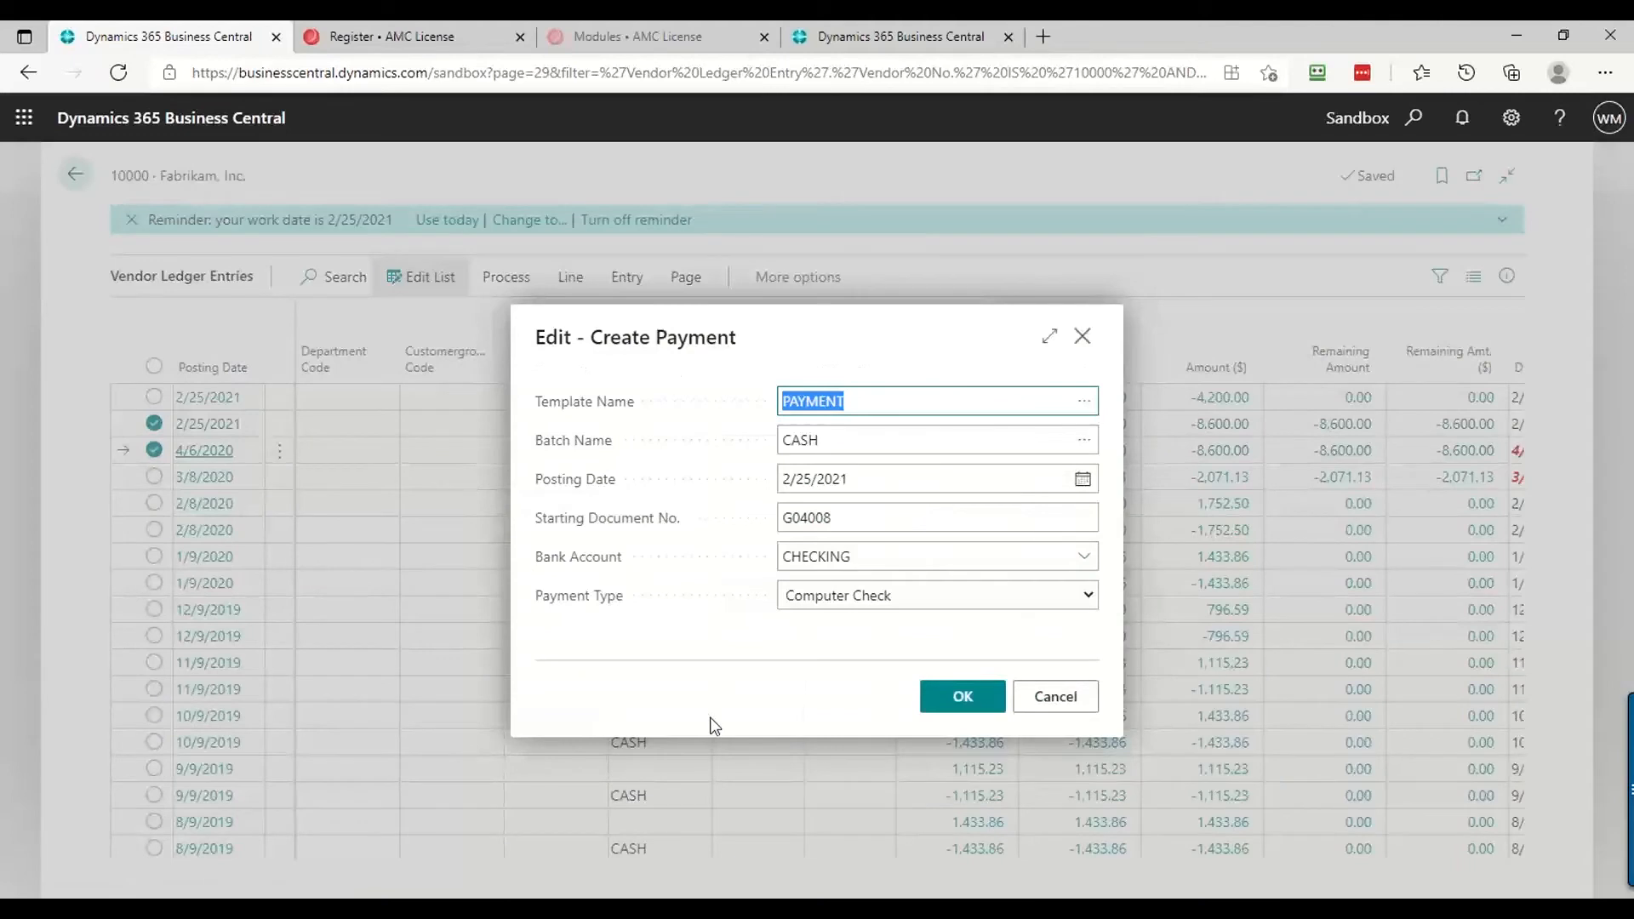
{"action": "left_click", "coordinate": [963, 699]}
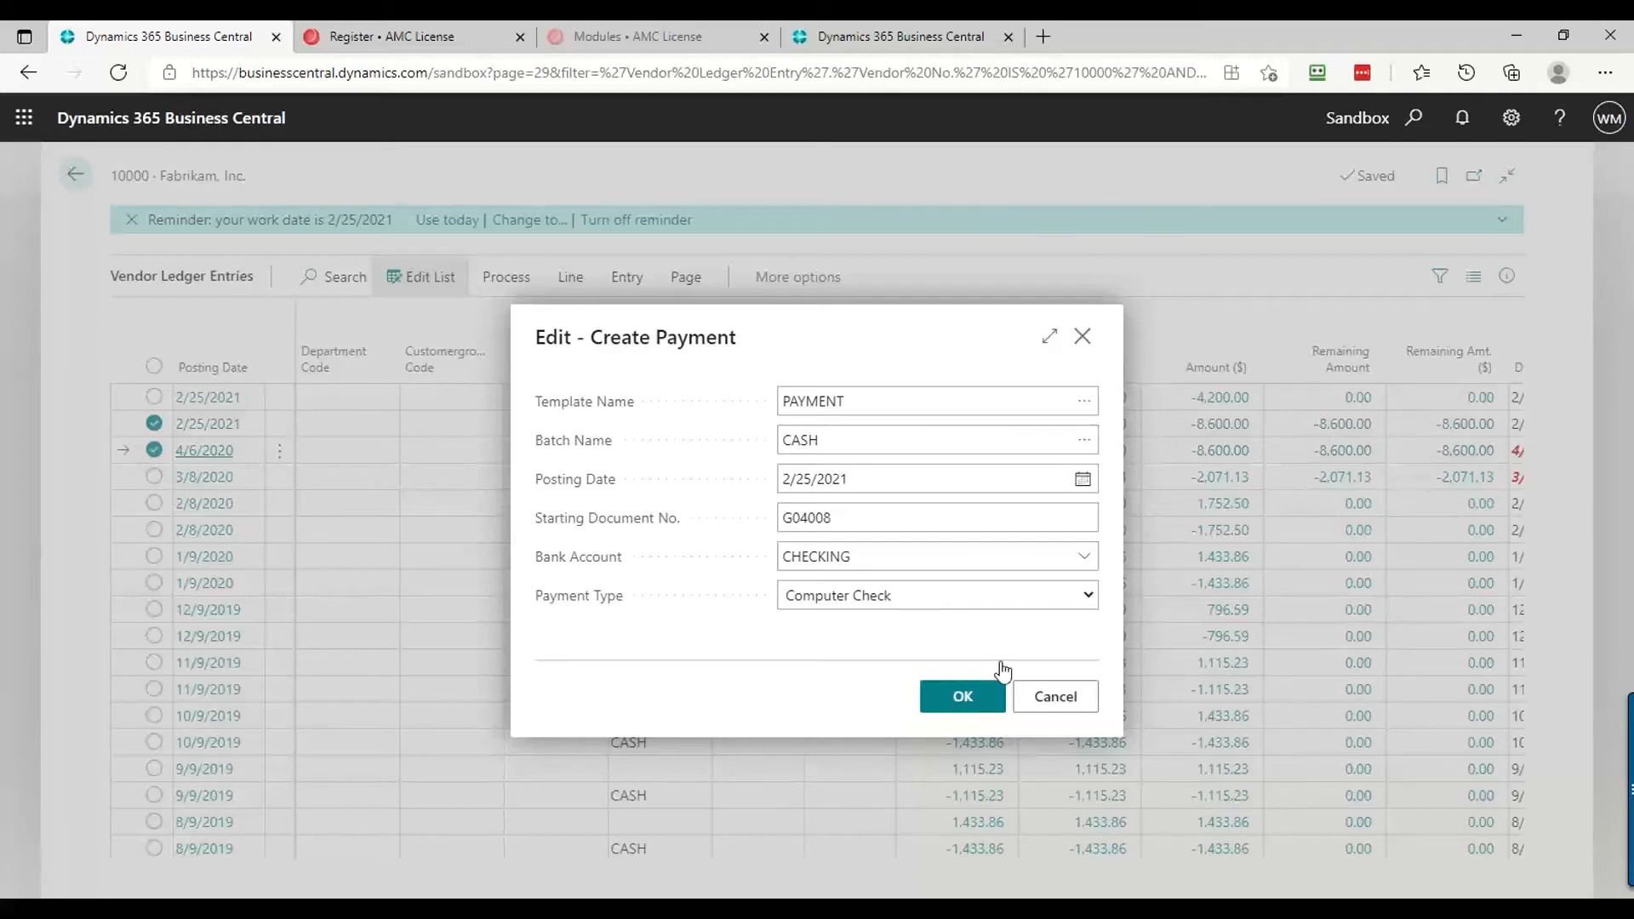
{"action": "left_click", "coordinate": [959, 699]}
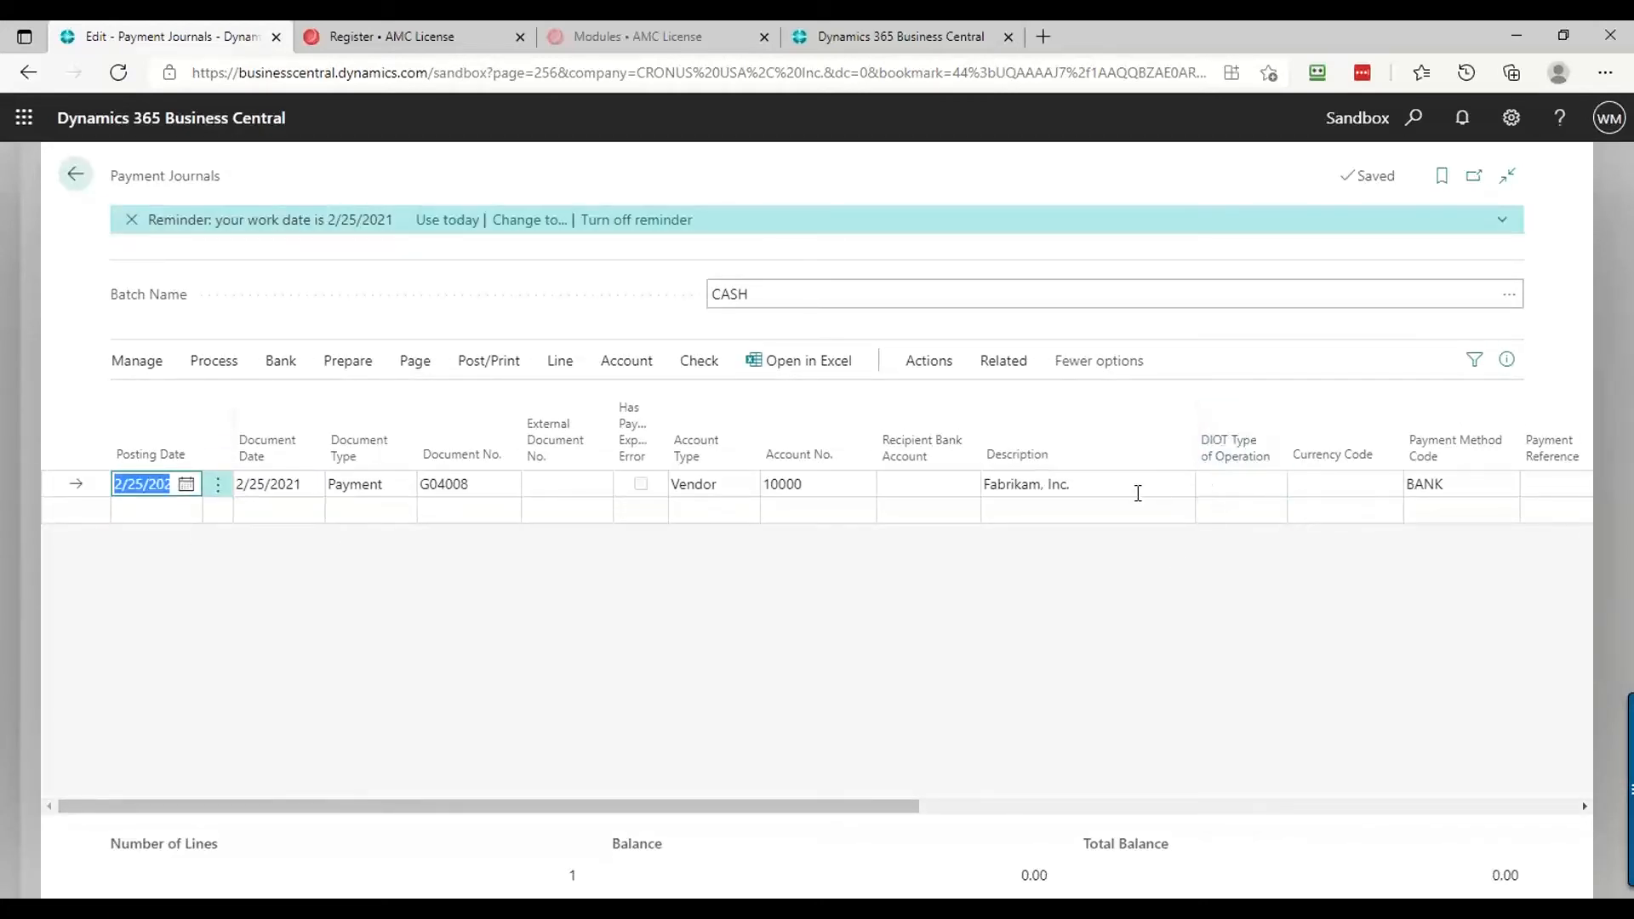
Review the fields of the created Fabrikam payment line, including recipient bank account, payment method code, payment reference and amount
{"action": "left_click", "coordinate": [1135, 494]}
{"action": "key", "text": "Tab"}
{"action": "key", "text": "Tab"}
{"action": "key", "text": "Tab"}
{"action": "key", "text": "Tab"}
{"action": "key", "text": "Tab"}
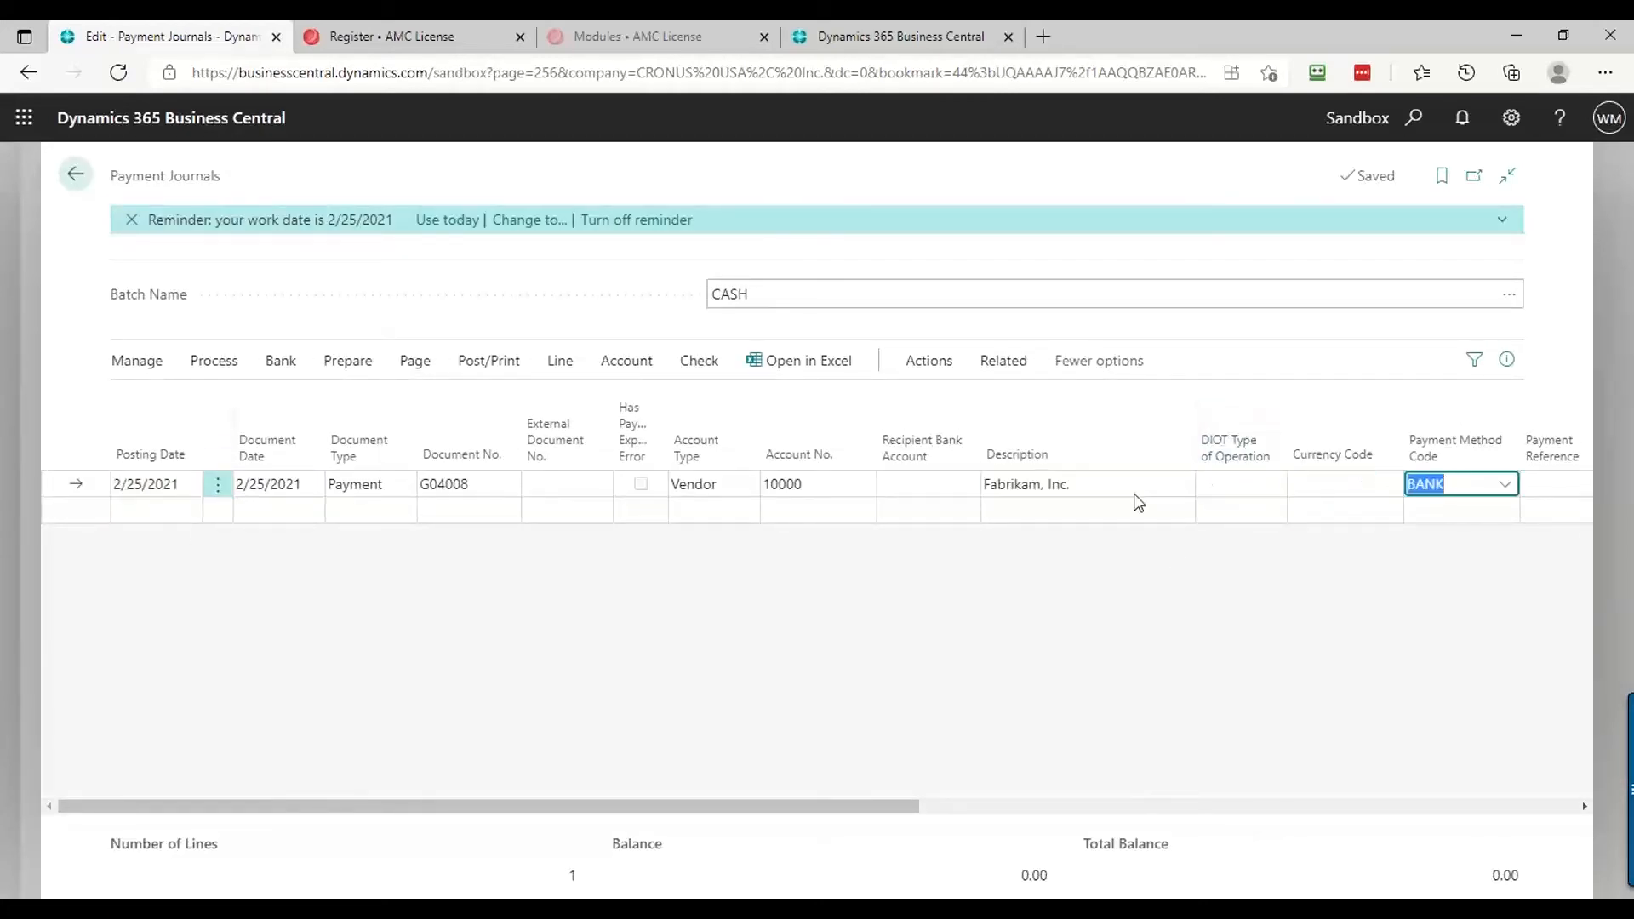
{"action": "key", "text": "Tab"}
{"action": "key", "text": "shift+Tab"}
{"action": "key", "text": "shift+Tab"}
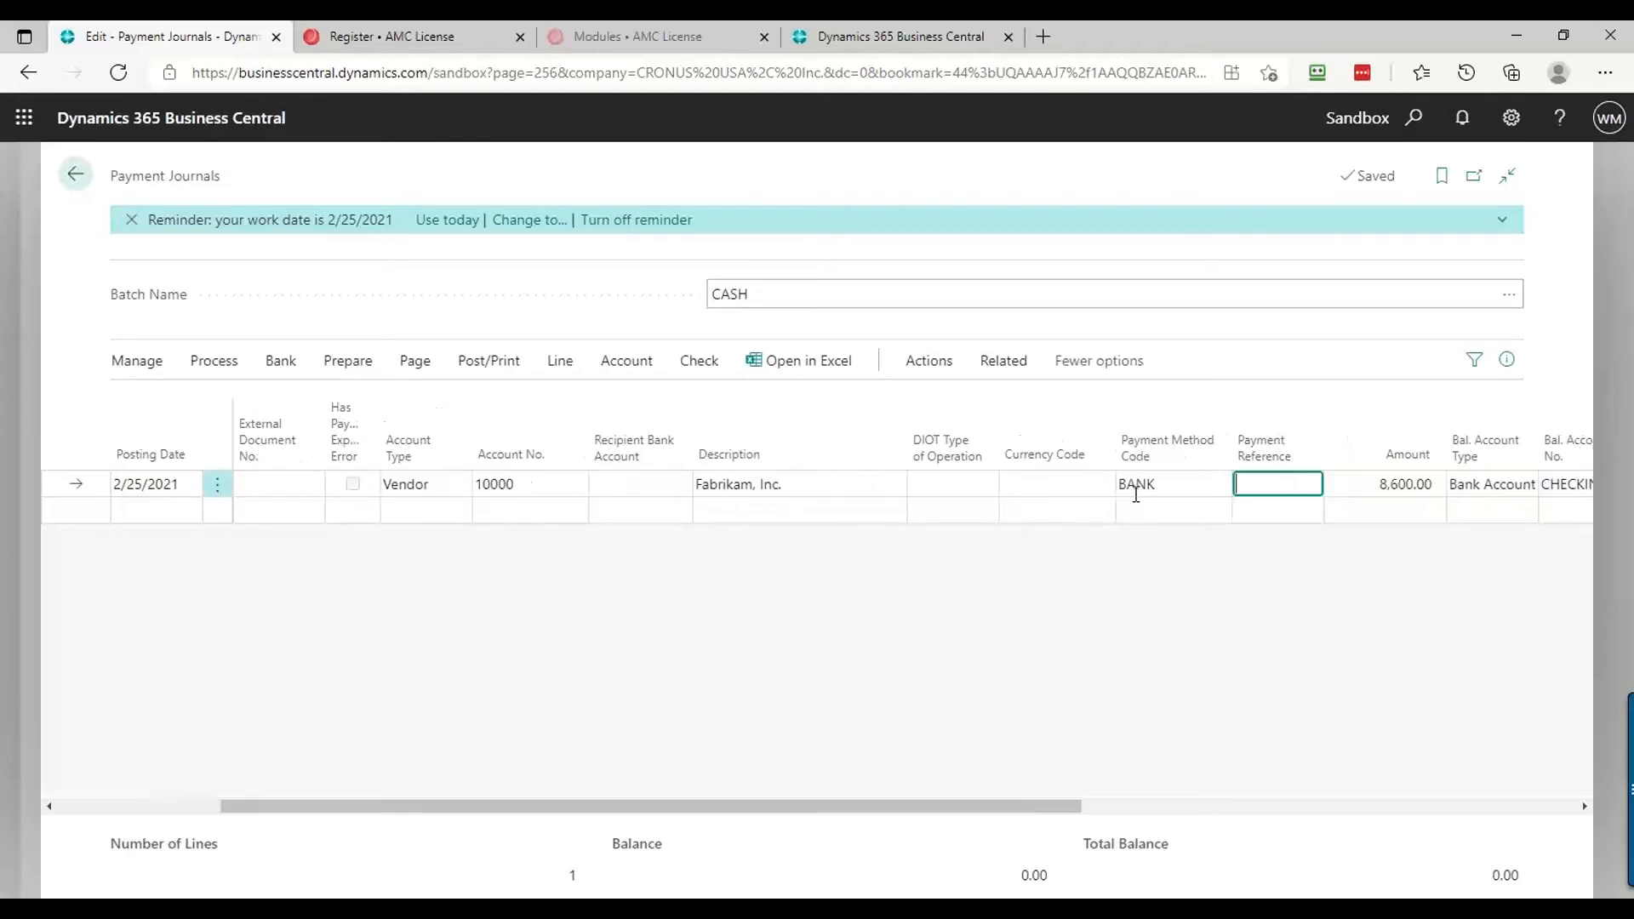
{"action": "key", "text": "Tab"}
{"action": "key", "text": "shift+Tab"}
{"action": "key", "text": "shift+Tab"}
{"action": "key", "text": "shift+Tab"}
{"action": "key", "text": "shift+Tab"}
{"action": "key", "text": "shift+Tab"}
{"action": "key", "text": "shift+Tab"}
{"action": "key", "text": "shift+Tab"}
{"action": "key", "text": "shift+Tab"}
{"action": "key", "text": "shift+Tab"}
{"action": "key", "text": "shift+Tab"}
{"action": "key", "text": "shift+Tab"}
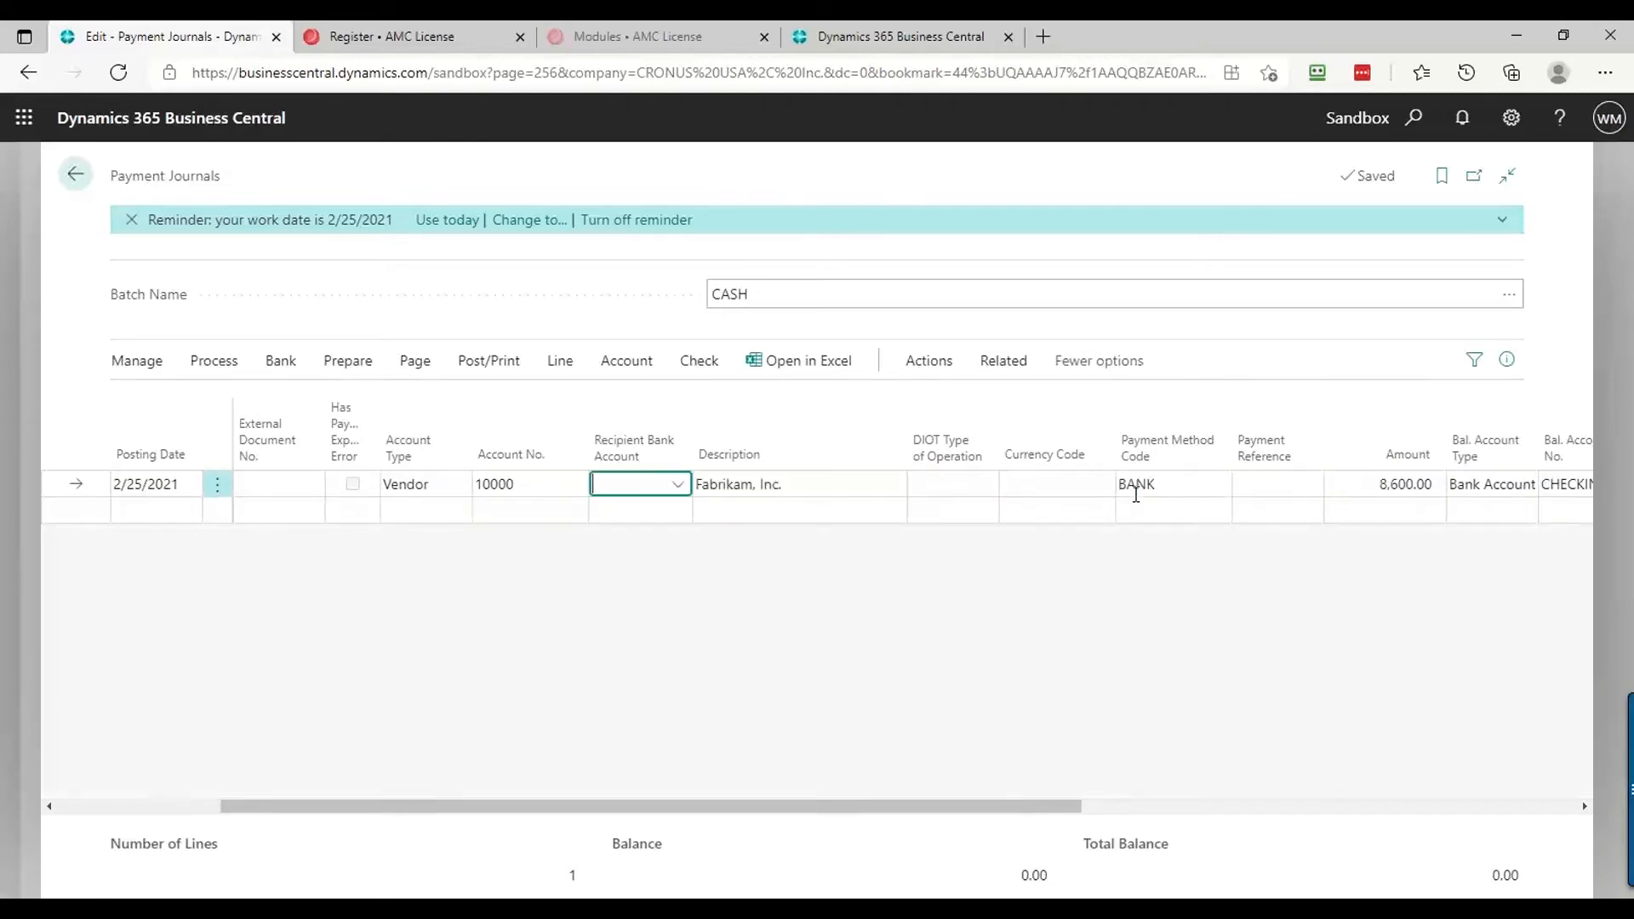
{"action": "key", "text": "shift+Tab"}
{"action": "key", "text": "shift+Tab"}
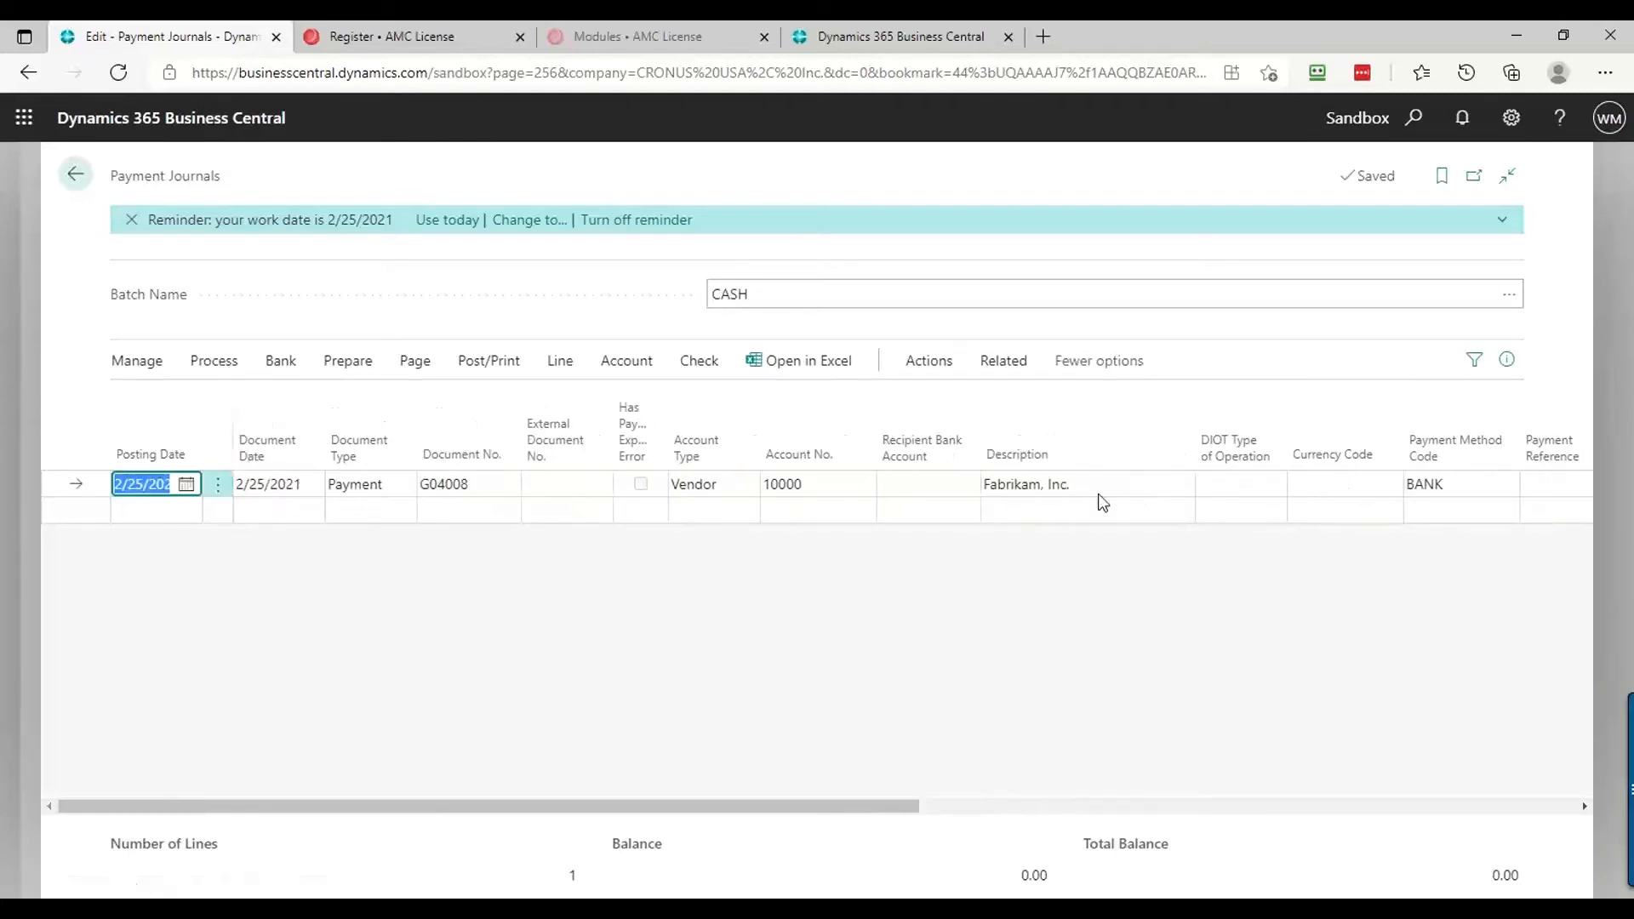
Delete the Fabrikam payment line from the CASH batch and confirm the deletion
{"action": "left_click", "coordinate": [218, 484]}
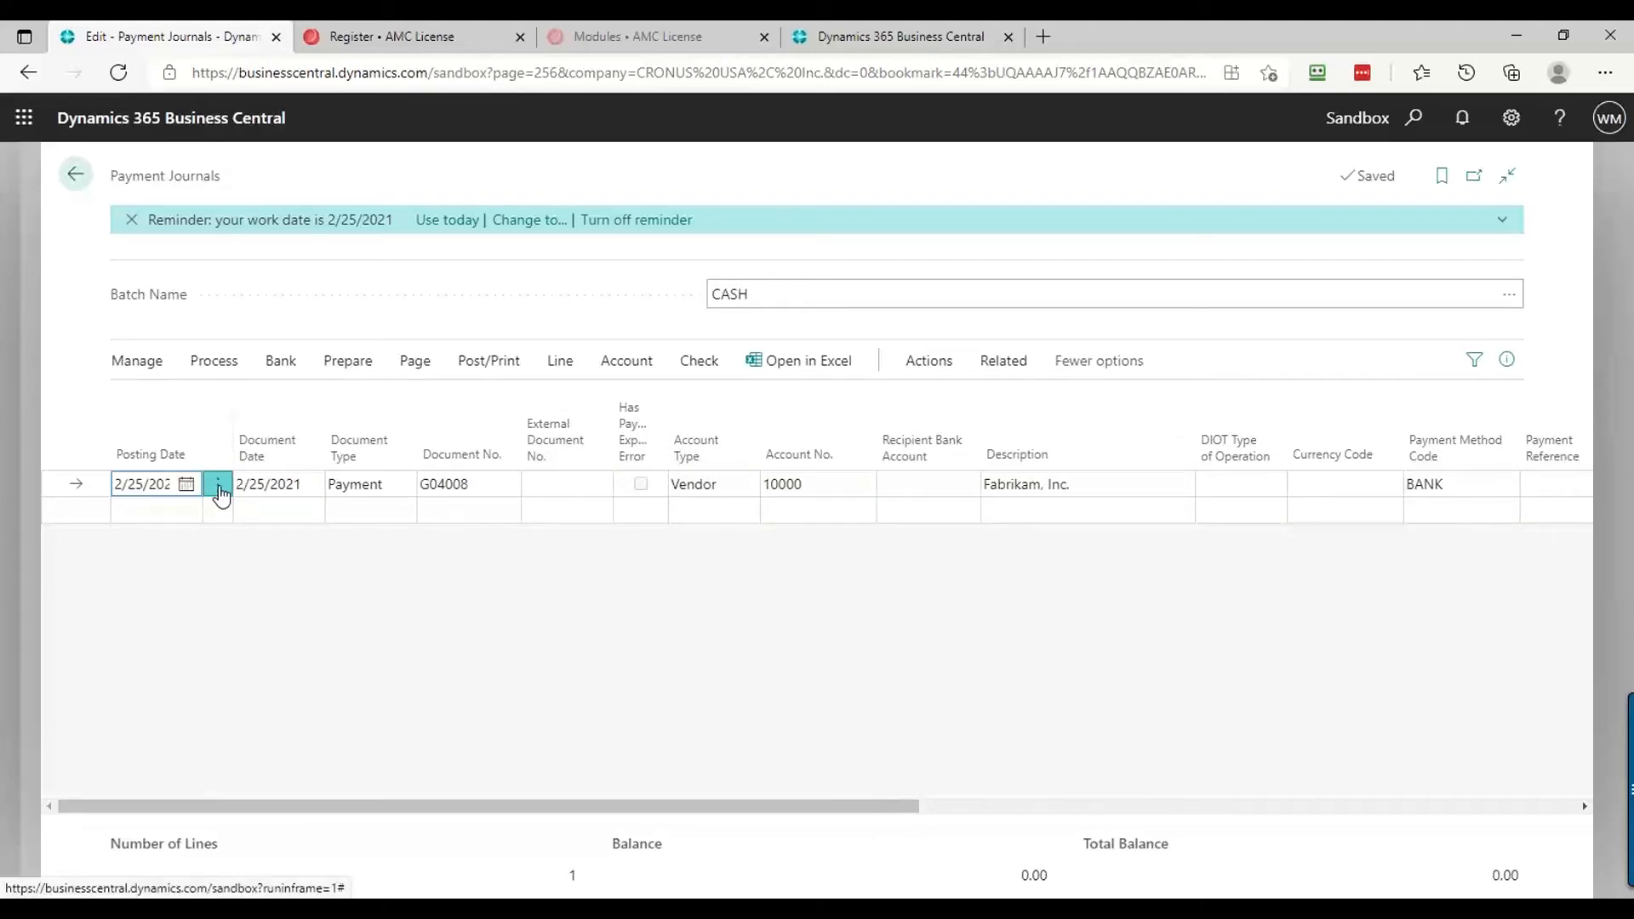
{"action": "left_click", "coordinate": [147, 679]}
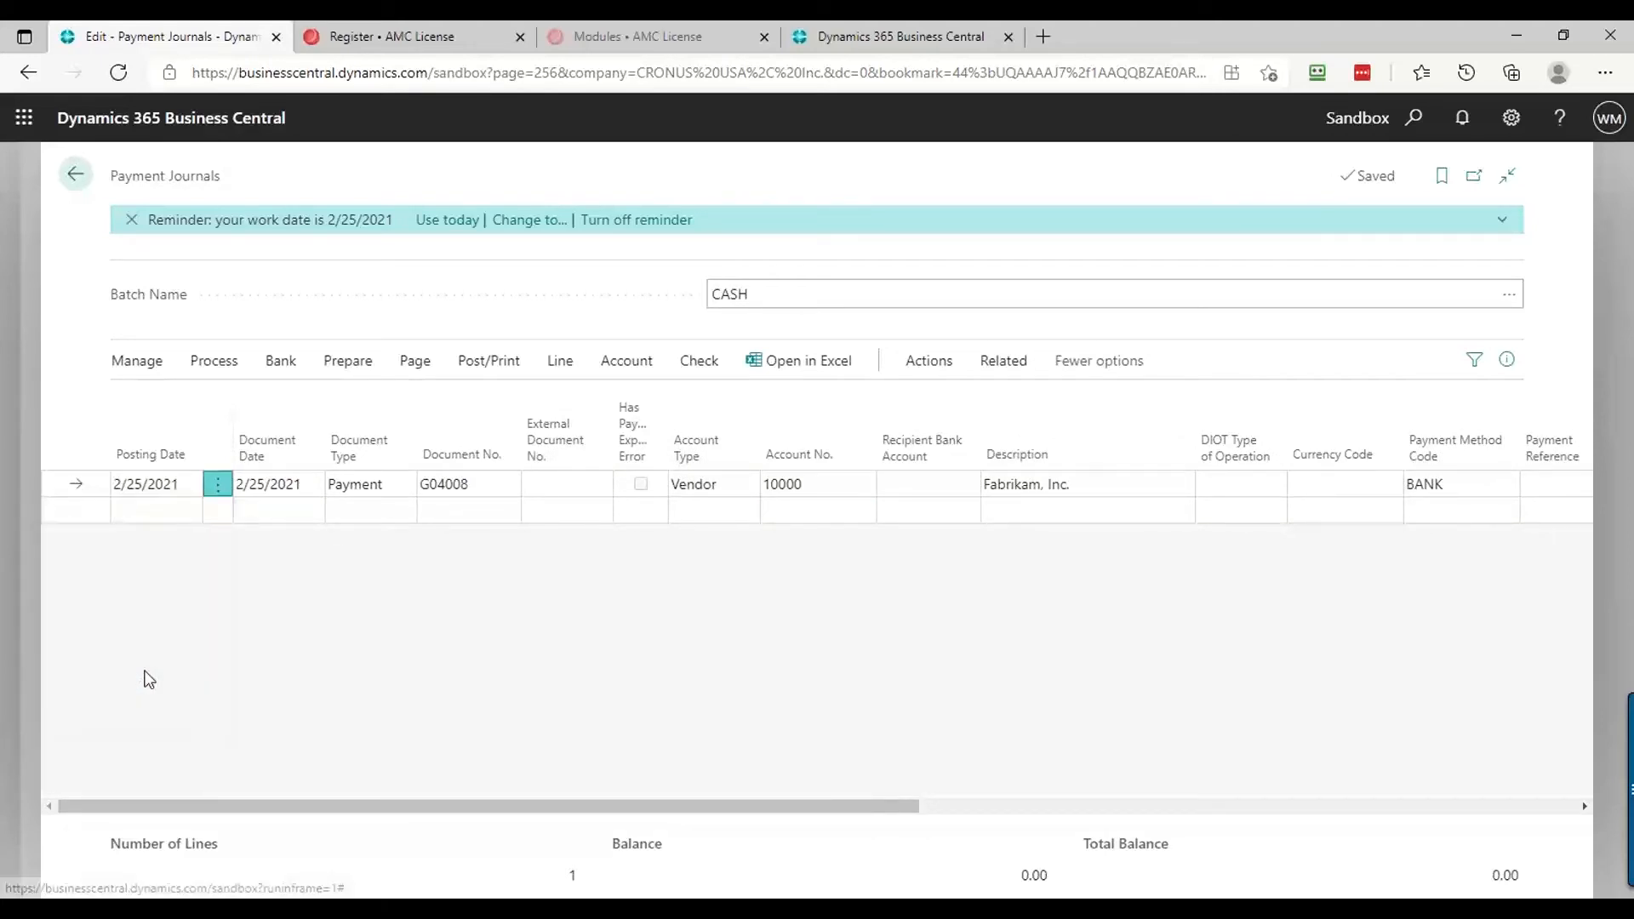
{"action": "left_click", "coordinate": [915, 575]}
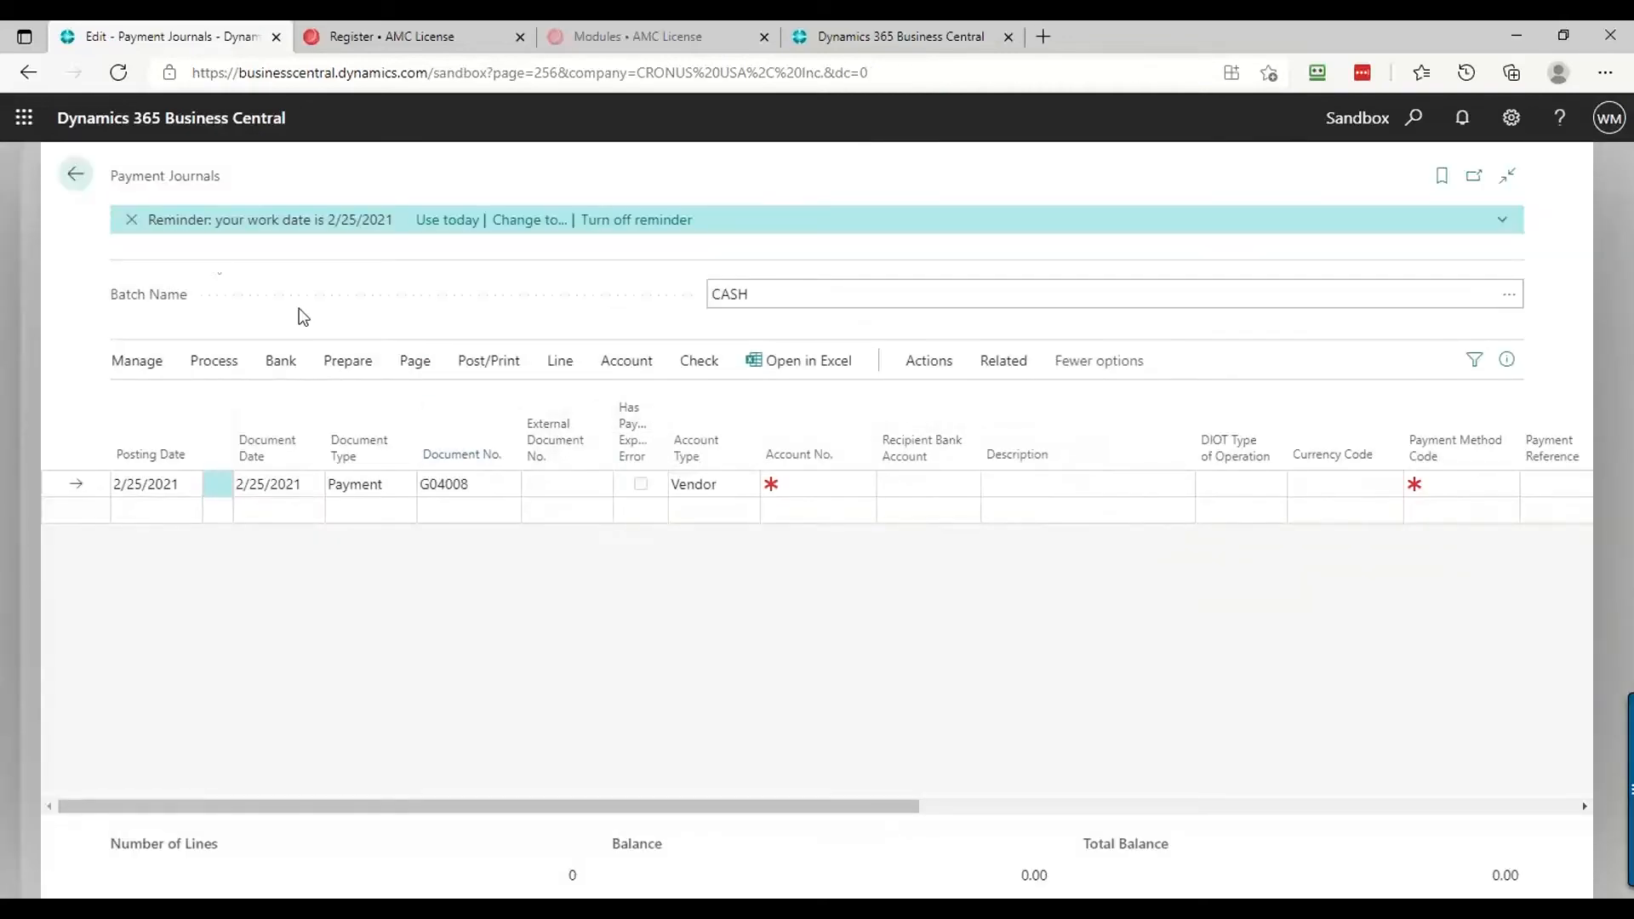
Go back to the vendor list and view the ledger entries of vendor 10000, Fabrikam, Inc
{"action": "left_click", "coordinate": [72, 179]}
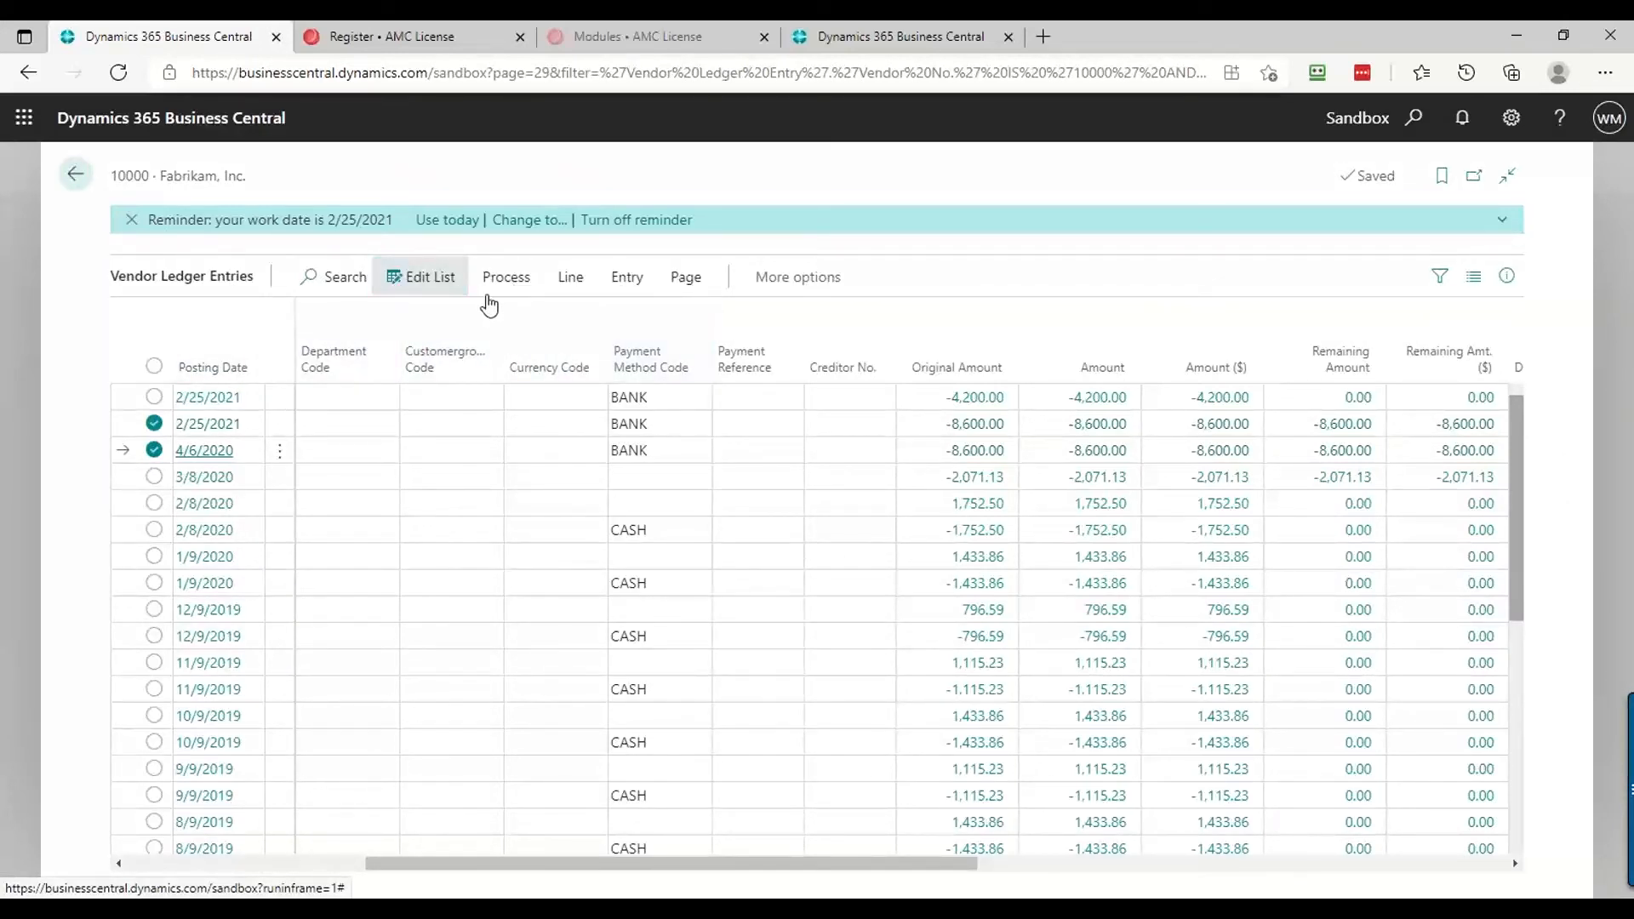
{"action": "left_click", "coordinate": [15, 176]}
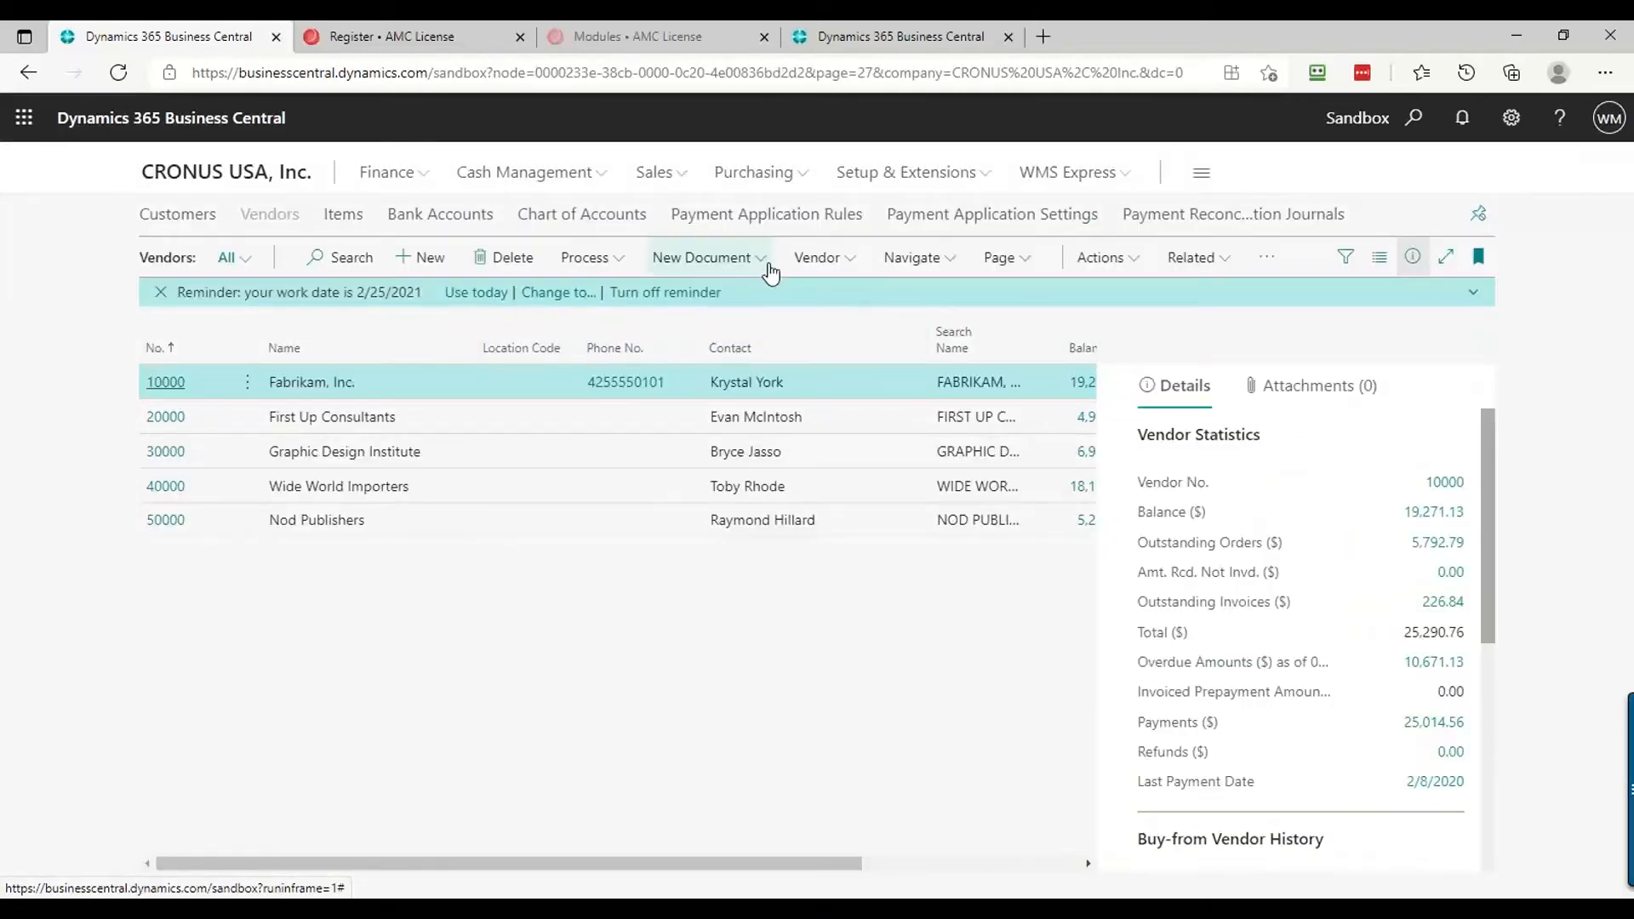
{"action": "left_click", "coordinate": [730, 264]}
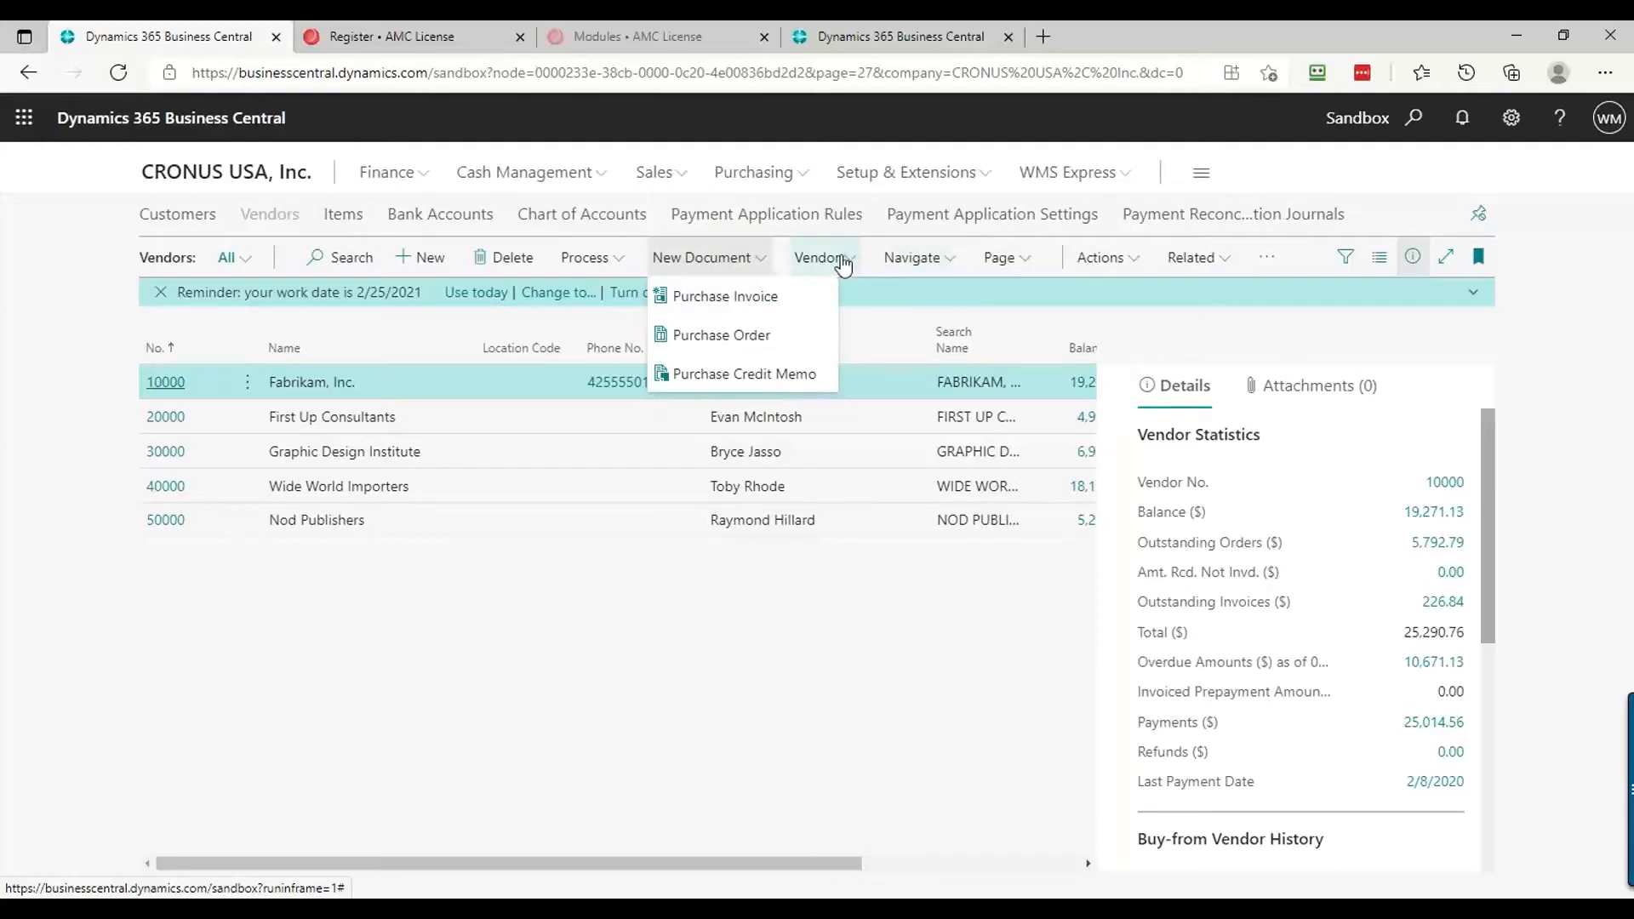
{"action": "left_click", "coordinate": [851, 261]}
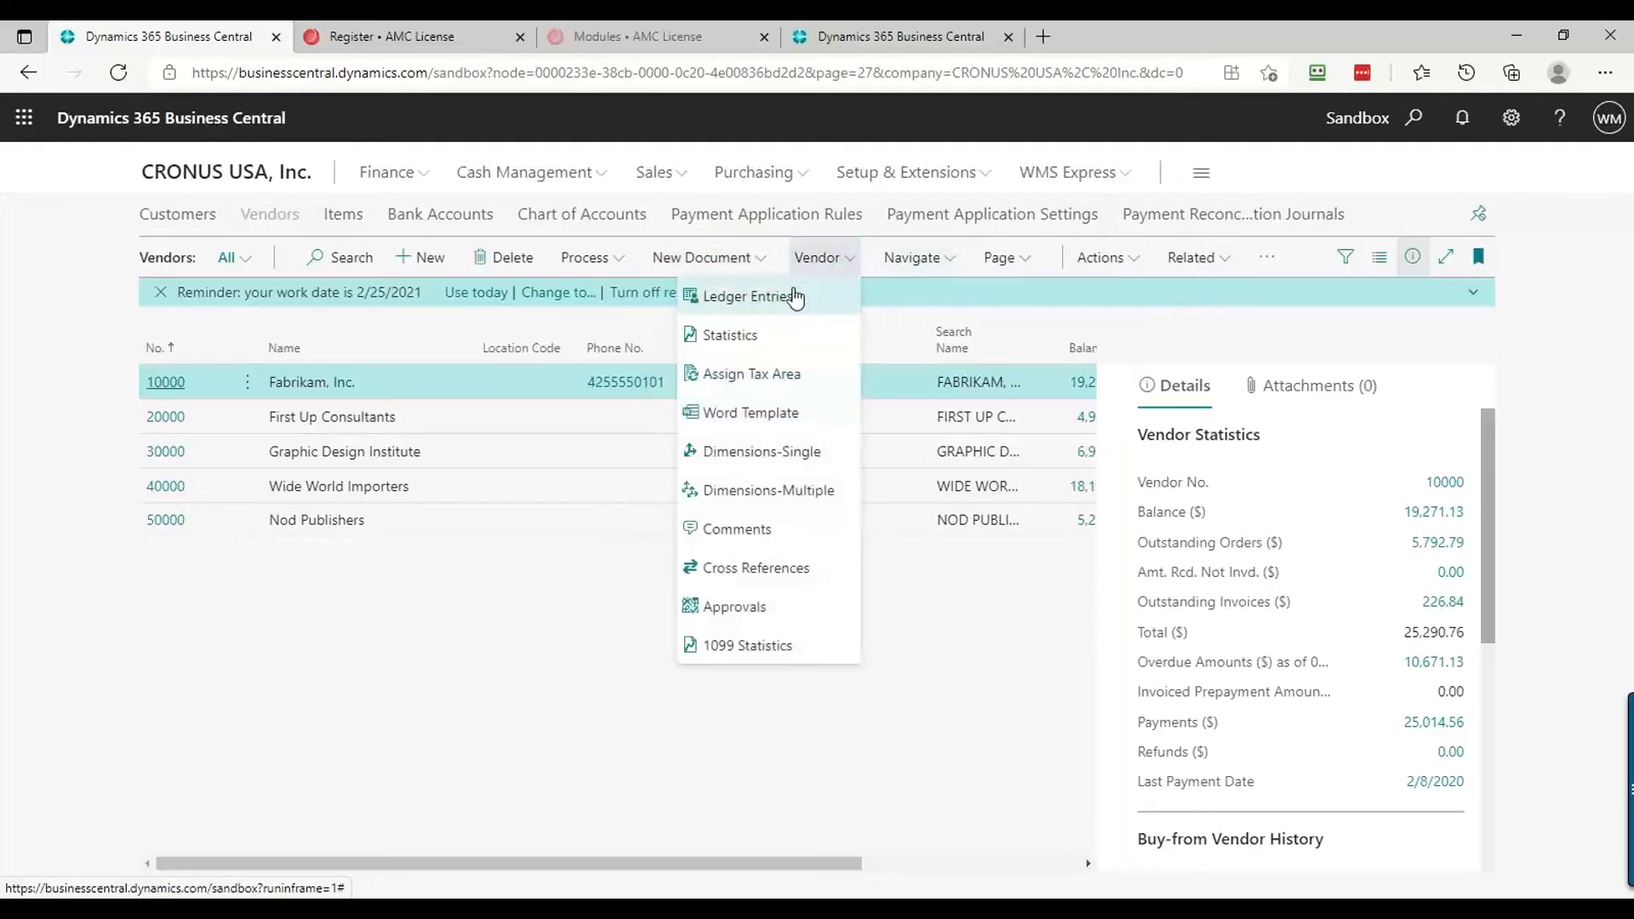
{"action": "left_click", "coordinate": [794, 296]}
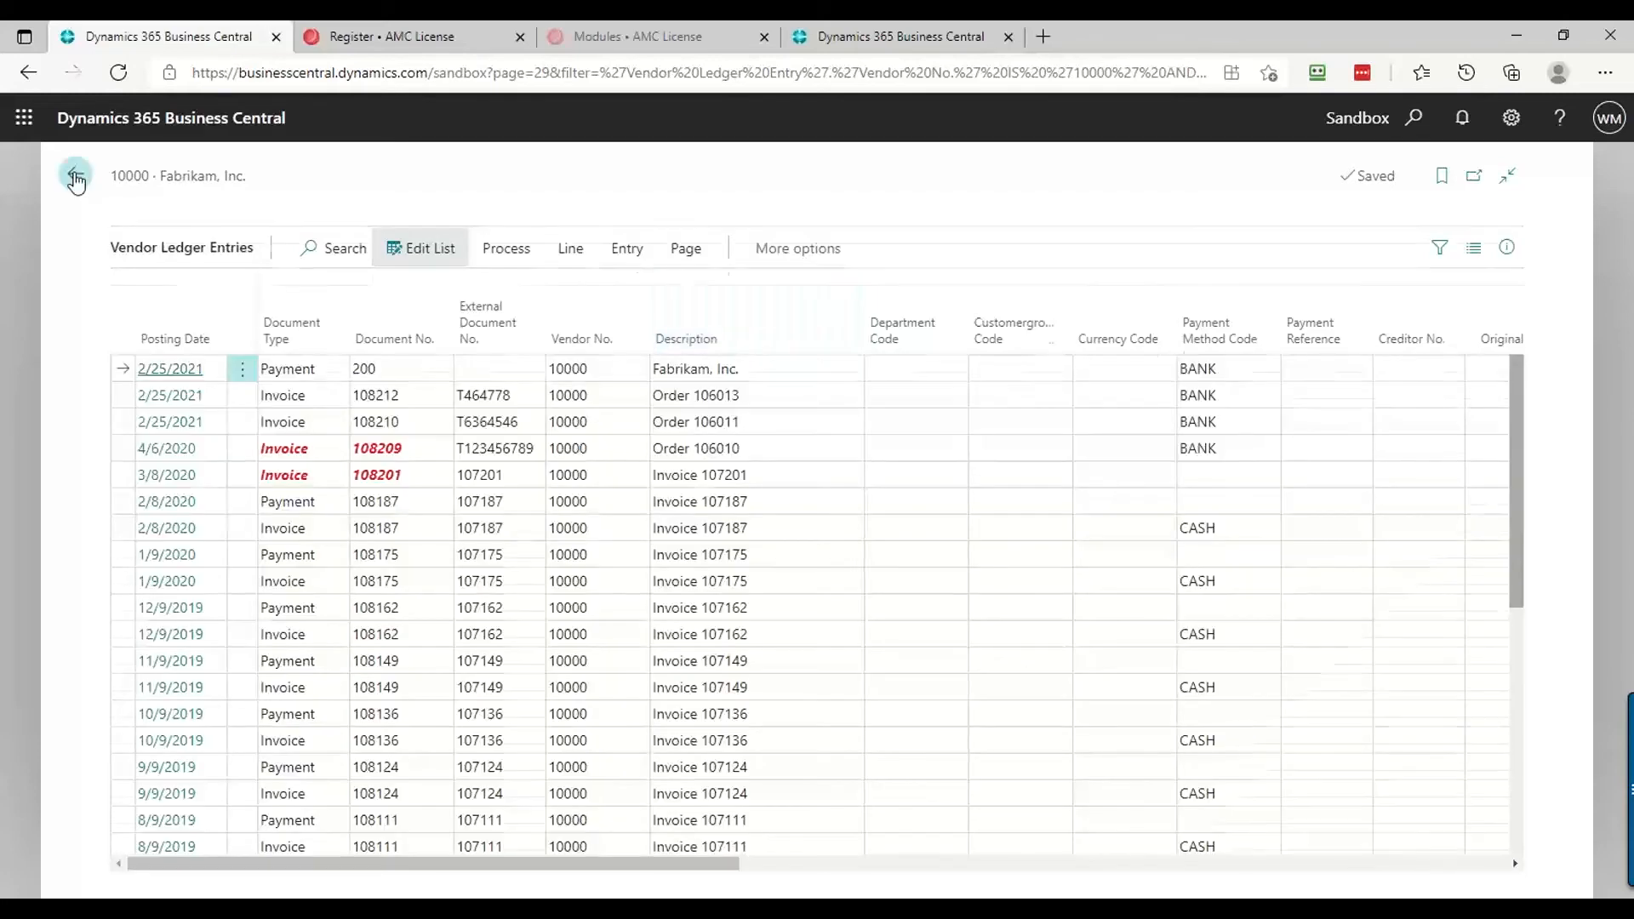
Leave the vendor ledger entries, search for "payment jou" and open the Payment Journals page
{"action": "left_click", "coordinate": [76, 179]}
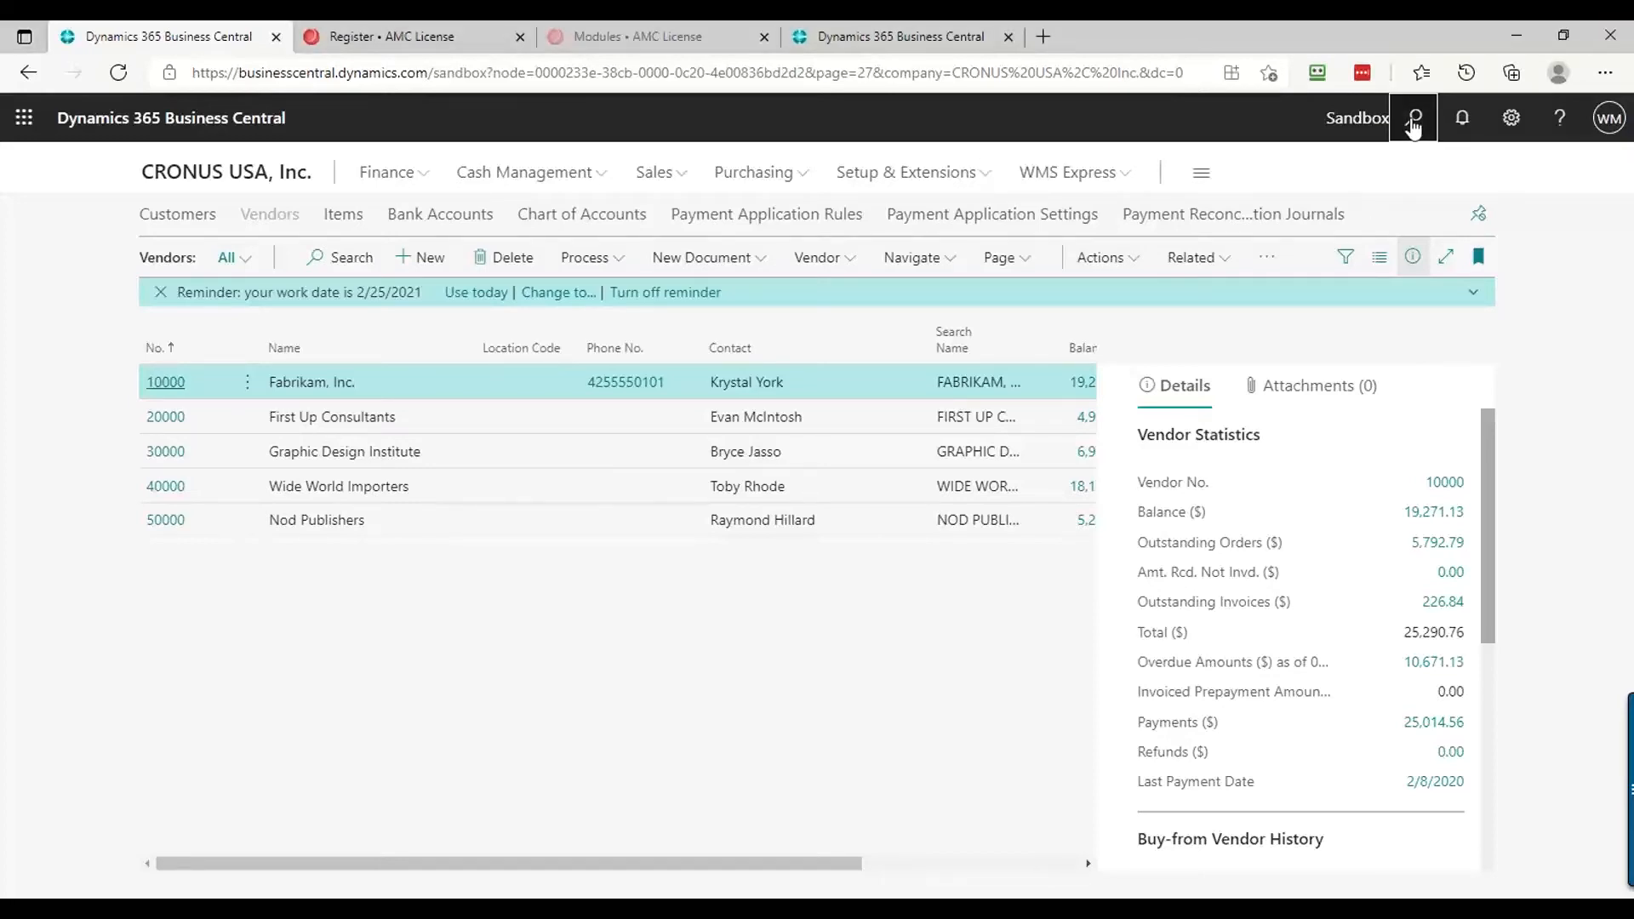
{"action": "left_click", "coordinate": [1414, 122]}
{"action": "type", "text": "paymen"}
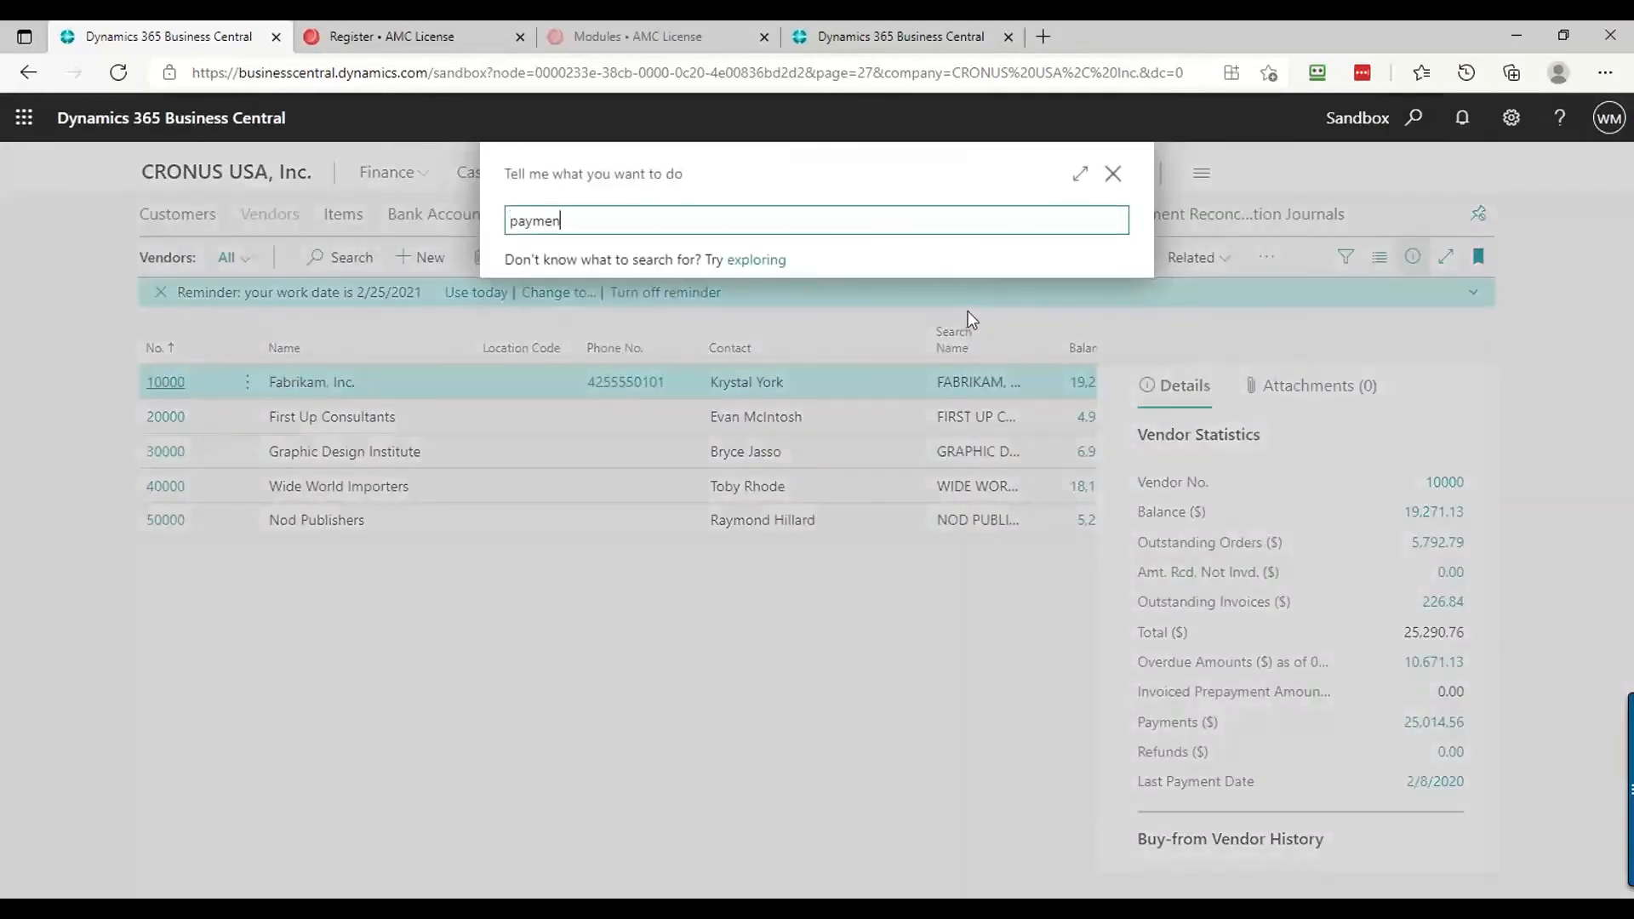
{"action": "type", "text": "t jou"}
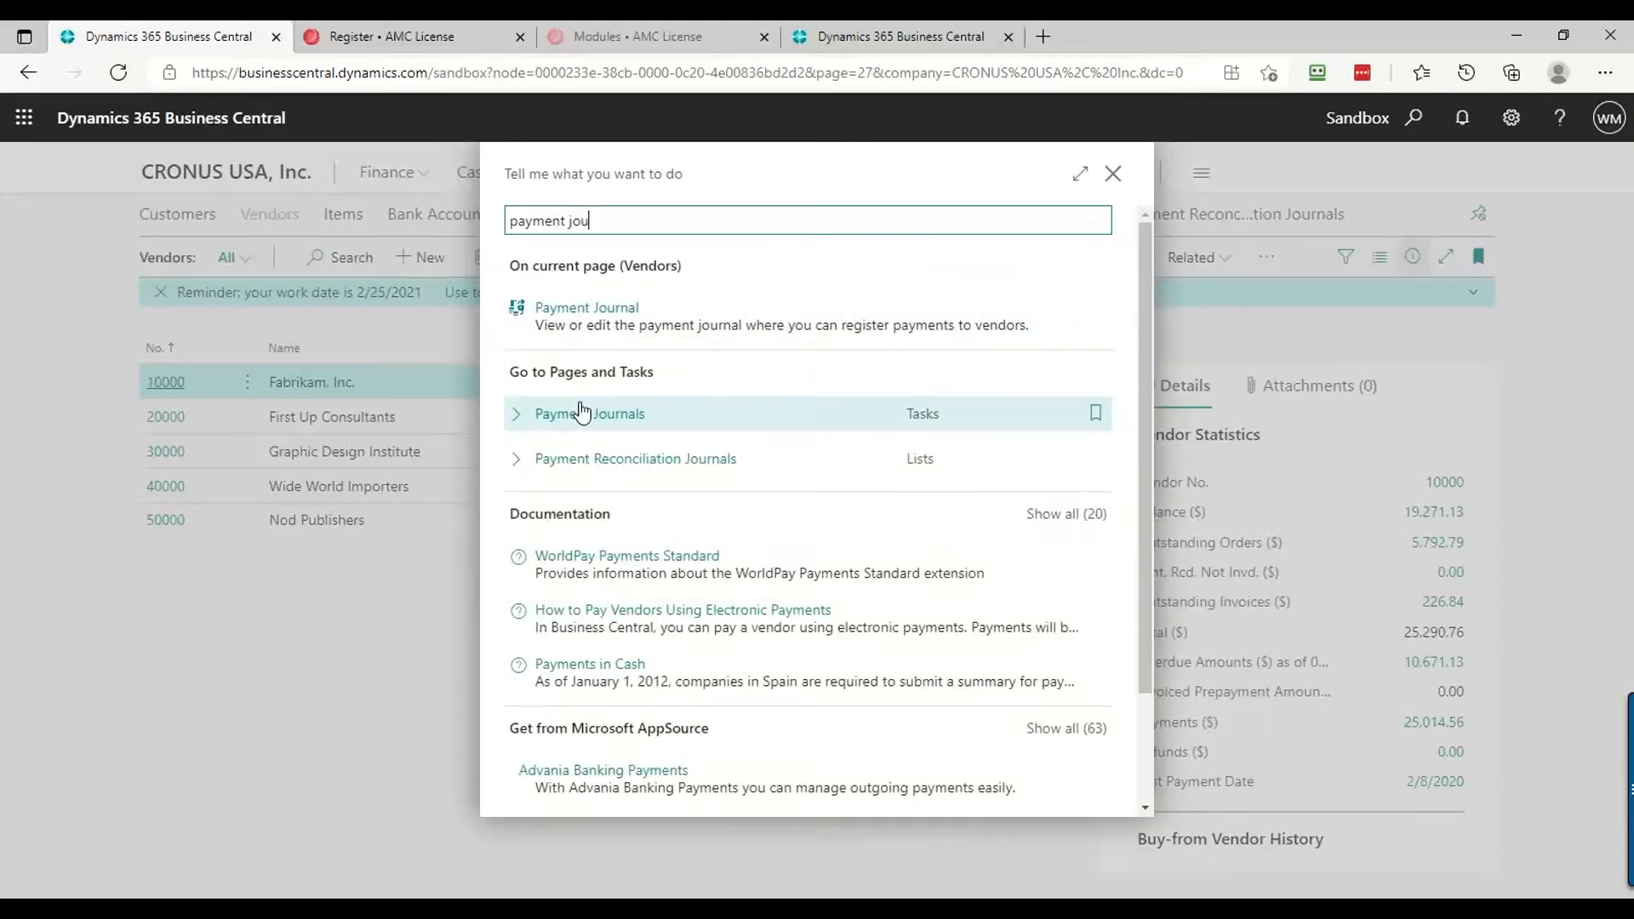
{"action": "left_click", "coordinate": [582, 413]}
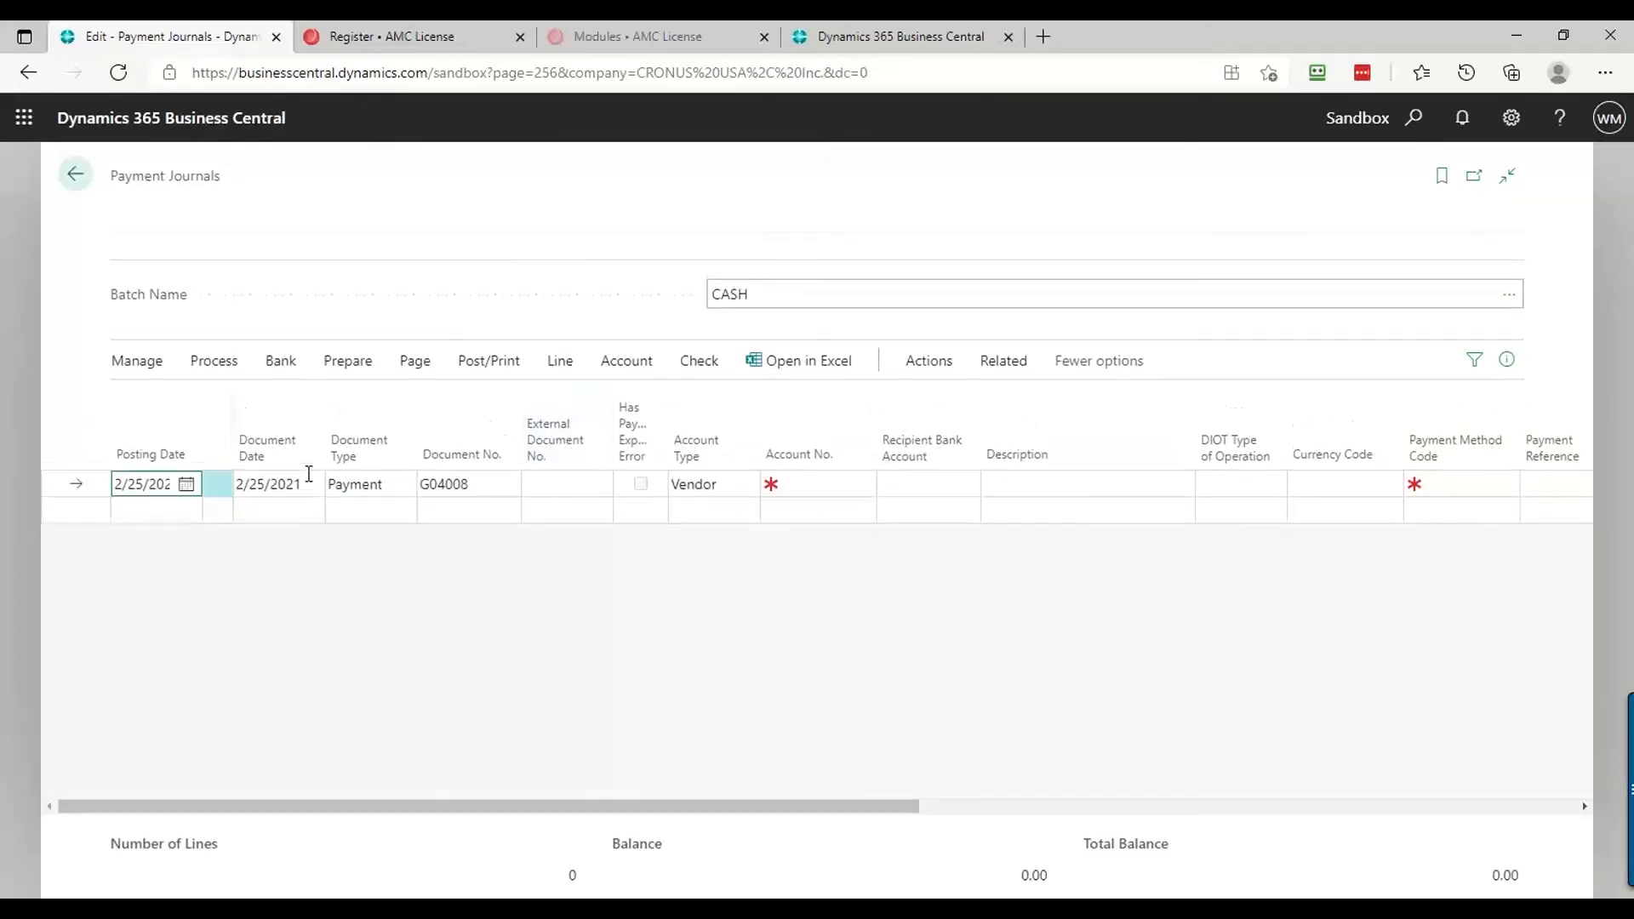
Set the account number of the blank vendor payment line to 10000, Fabrikam, Inc
{"action": "key", "text": "Tab"}
{"action": "key", "text": "Tab"}
{"action": "key", "text": "Tab"}
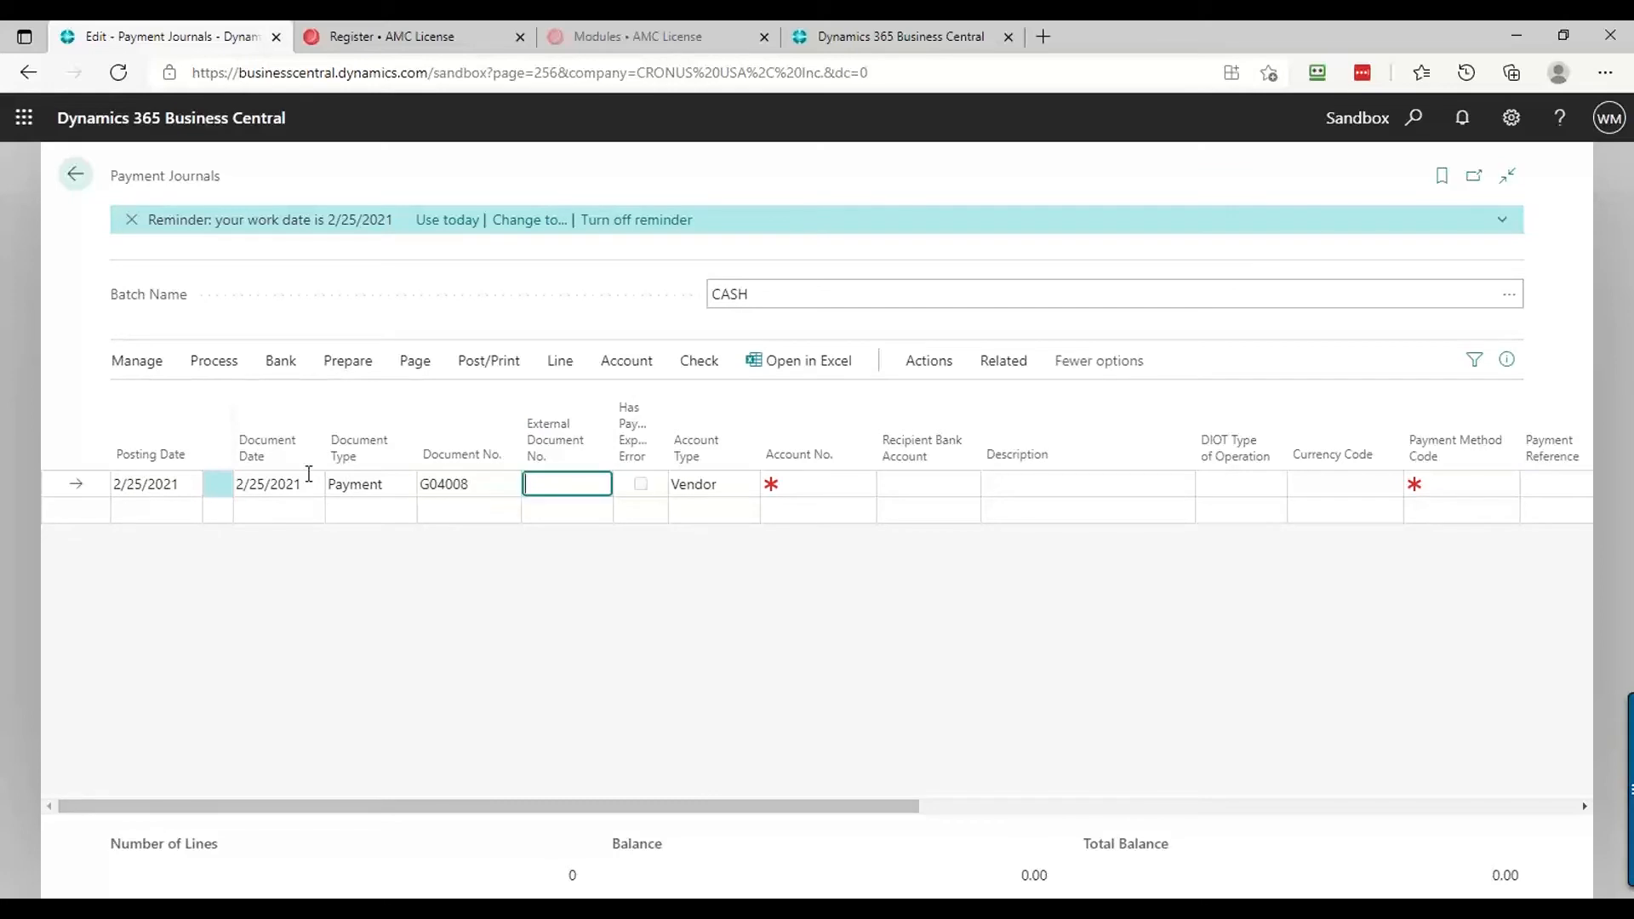
{"action": "key", "text": "shift+Tab"}
{"action": "key", "text": "shift+Tab"}
{"action": "key", "text": "Tab"}
{"action": "key", "text": "Tab"}
{"action": "key", "text": "Tab"}
{"action": "key", "text": "Tab"}
{"action": "key", "text": "Tab"}
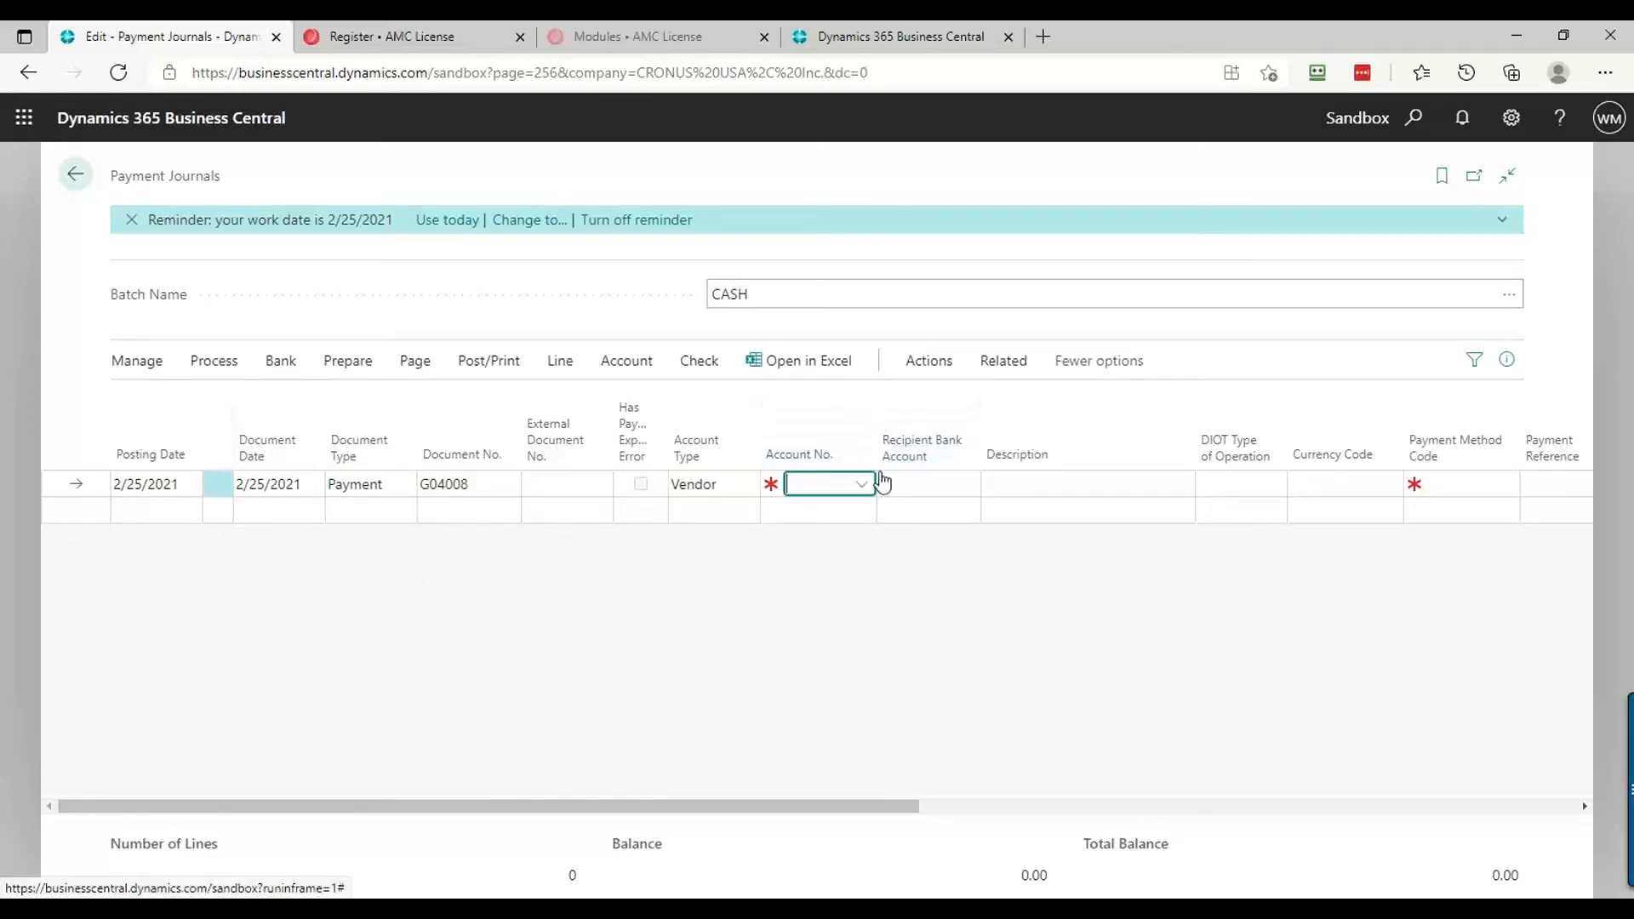
{"action": "left_click", "coordinate": [862, 485]}
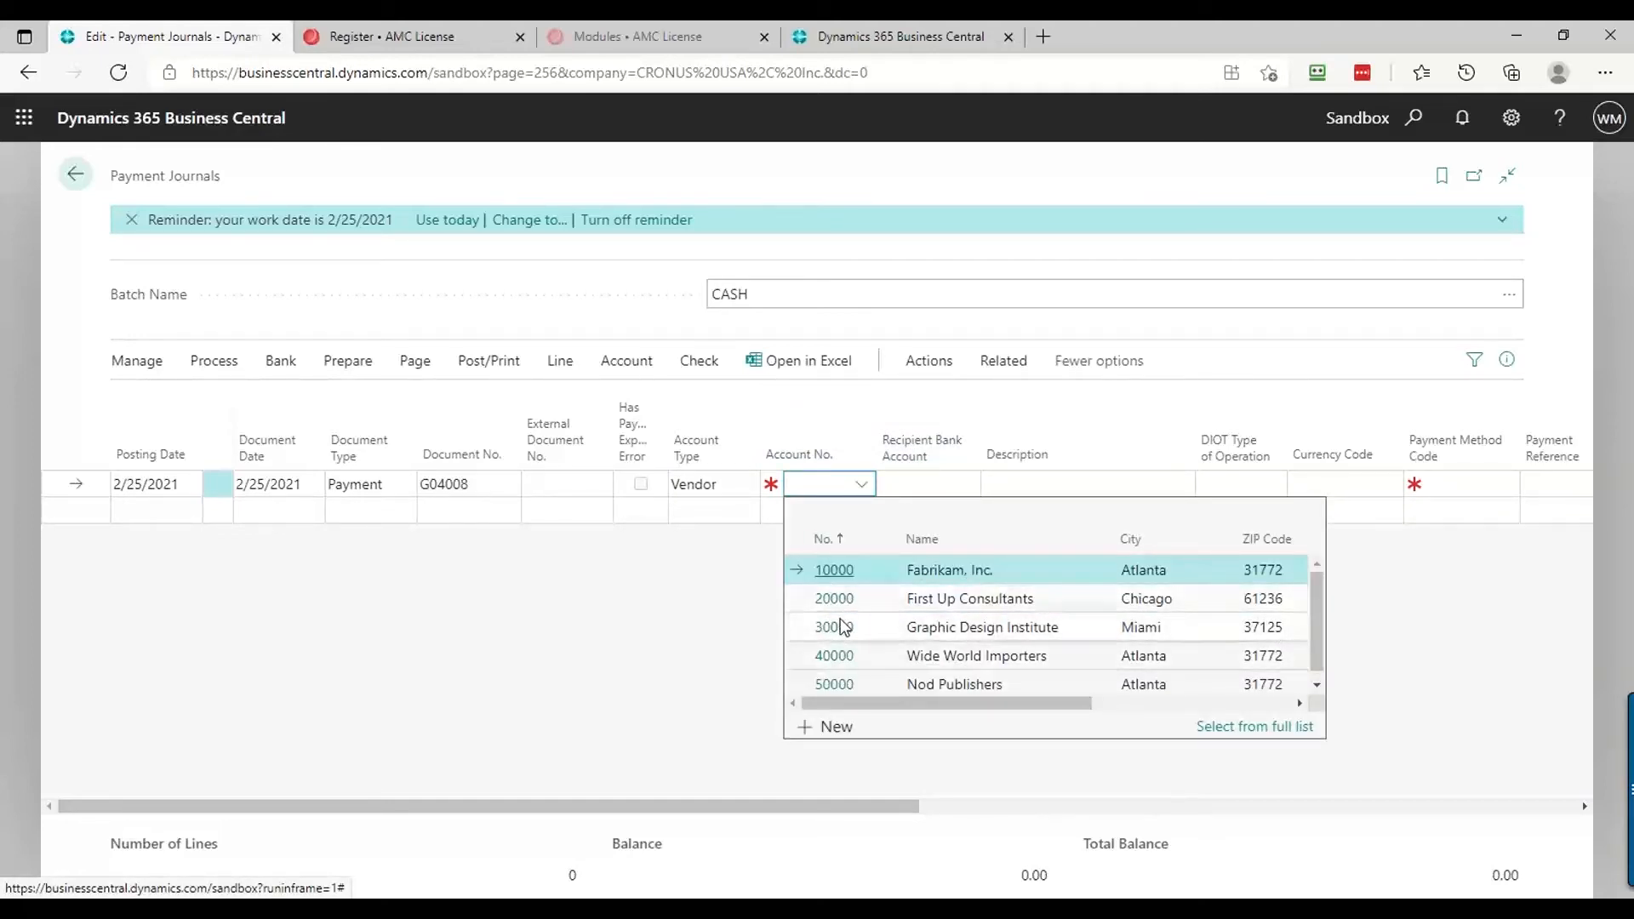
{"action": "left_click", "coordinate": [840, 571]}
Set the amount of the Fabrikam vendor payment line to 200
{"action": "key", "text": "Tab"}
{"action": "key", "text": "Tab"}
{"action": "key", "text": "Tab"}
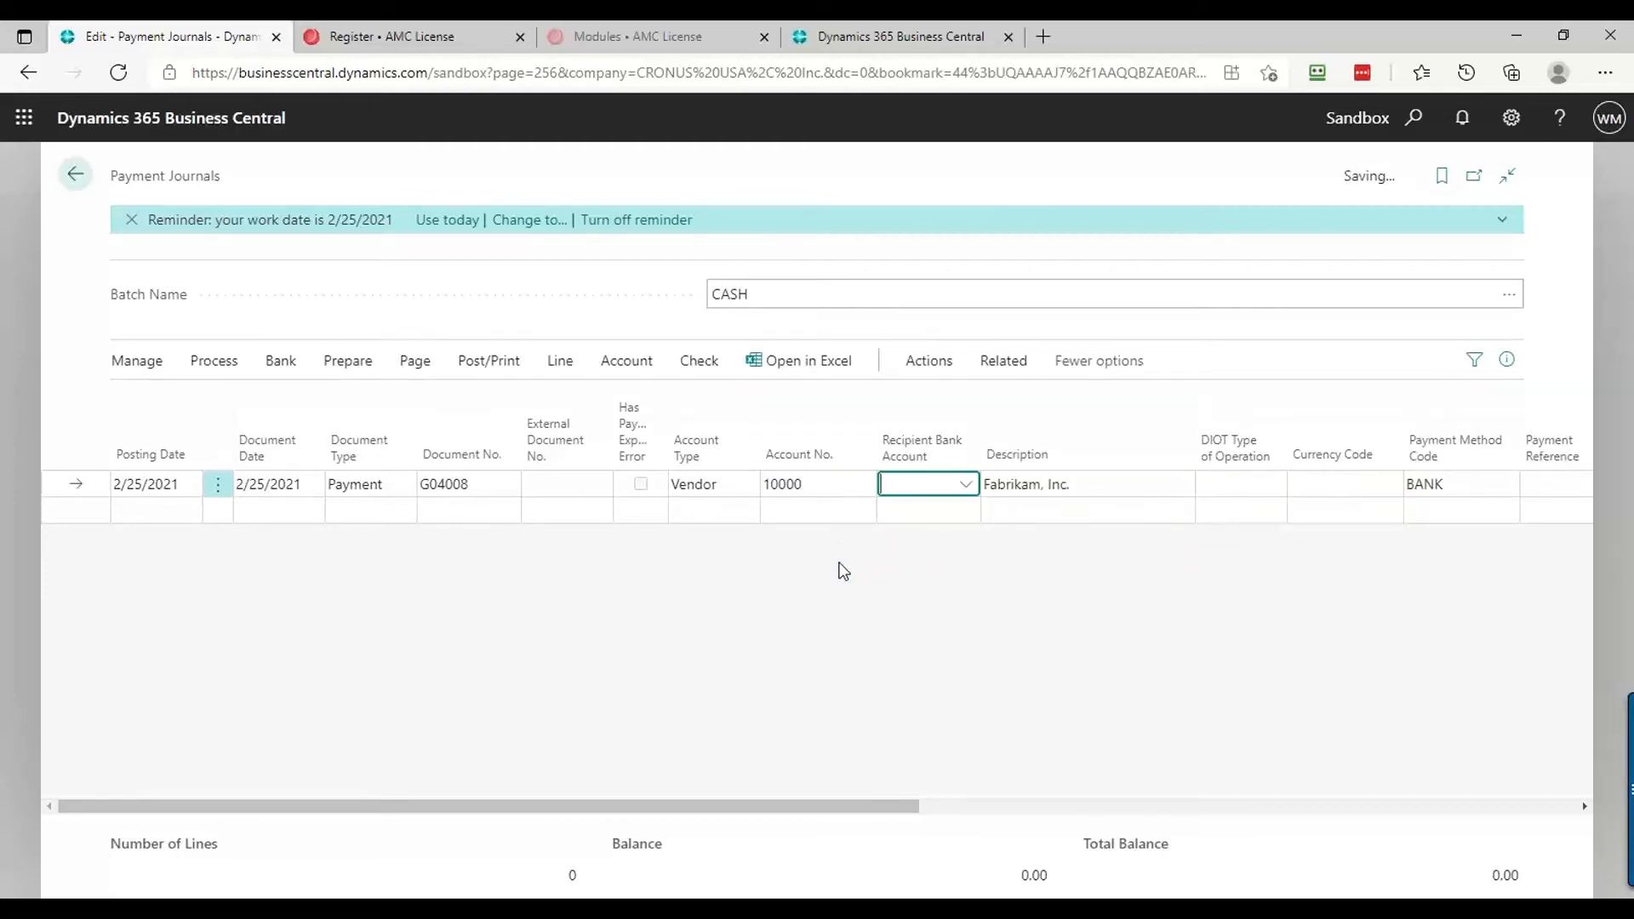
{"action": "key", "text": "Tab"}
{"action": "key", "text": "Tab"}
{"action": "key", "text": "Tab"}
{"action": "key", "text": "Tab"}
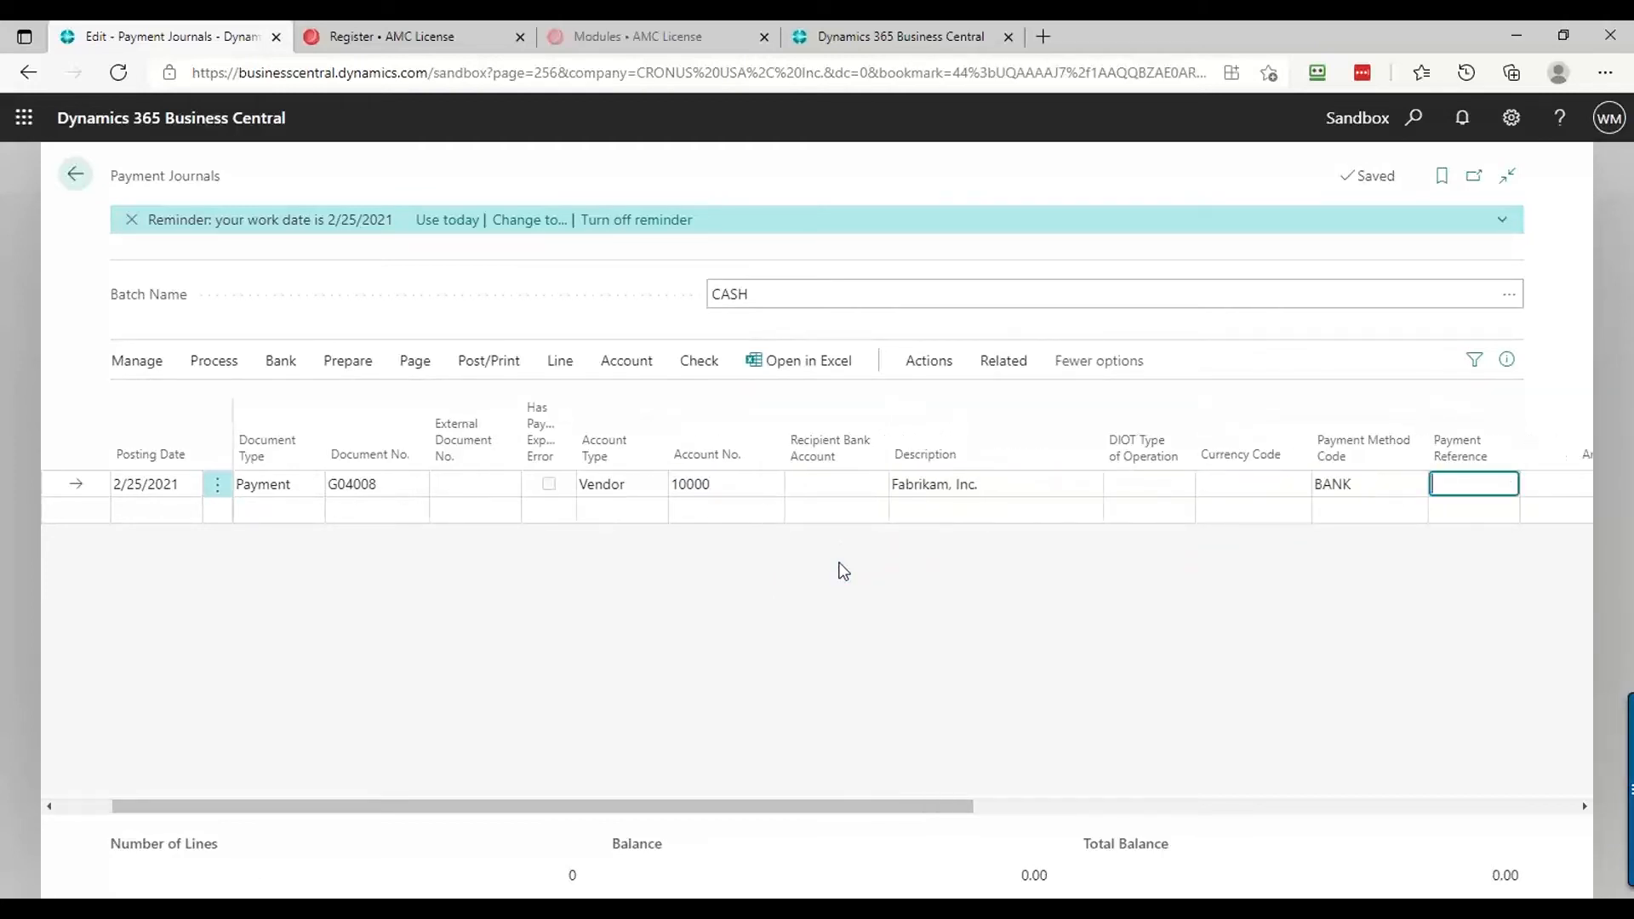
{"action": "key", "text": "shift+Tab"}
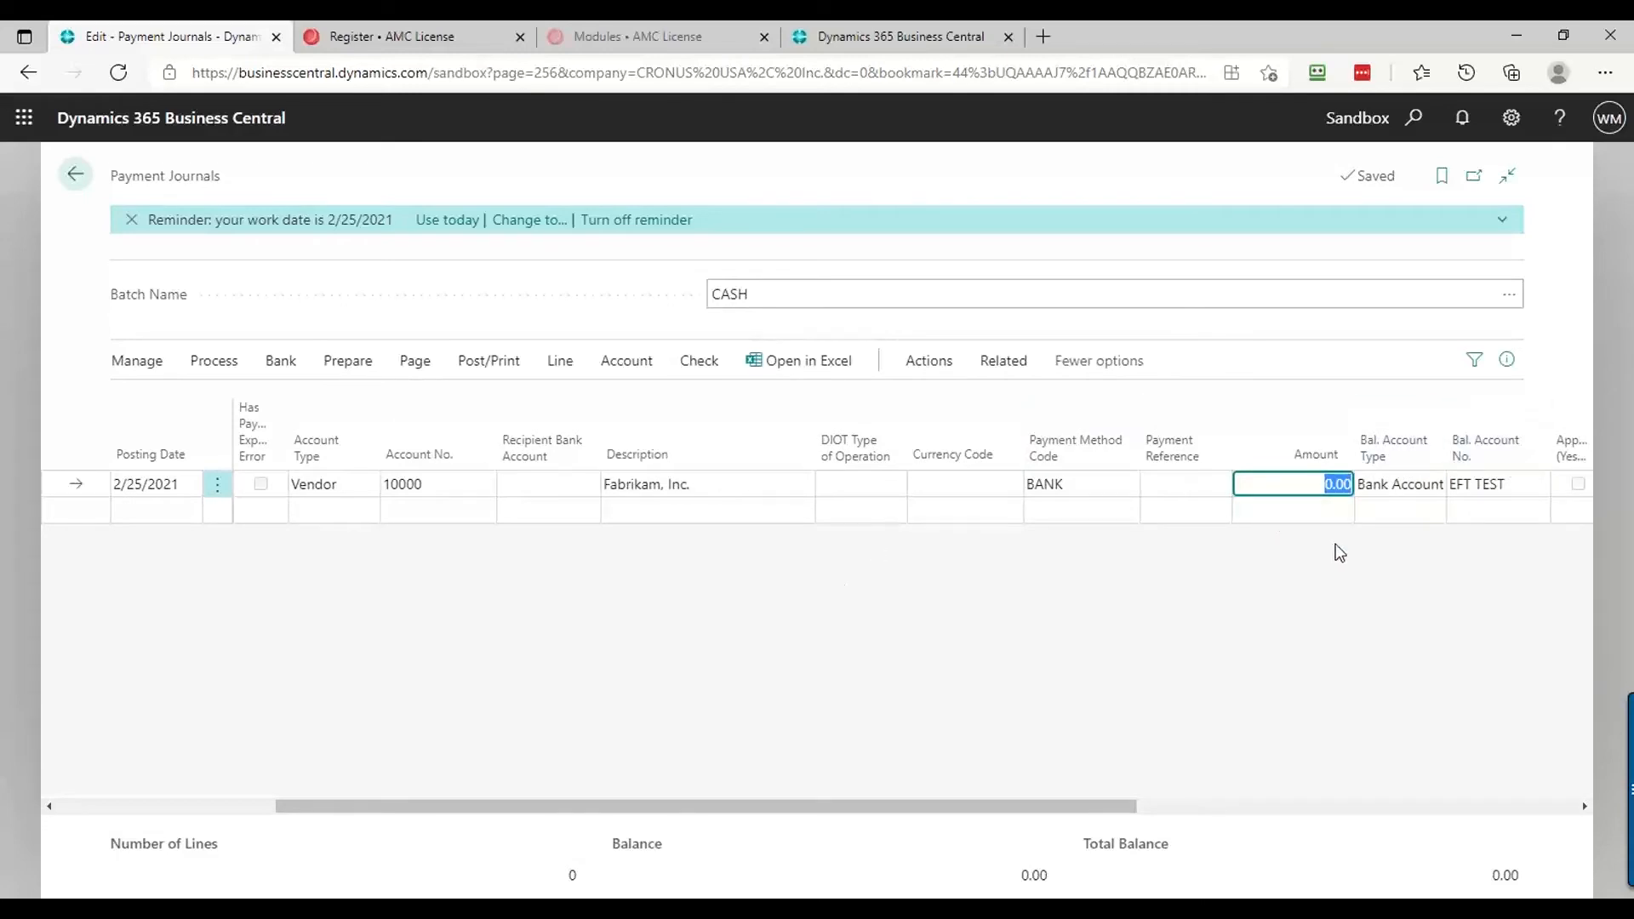
{"action": "type", "text": "200"}
Change the balancing account number of the Fabrikam payment line to CHECKING
{"action": "key", "text": "Tab"}
{"action": "key", "text": "Tab"}
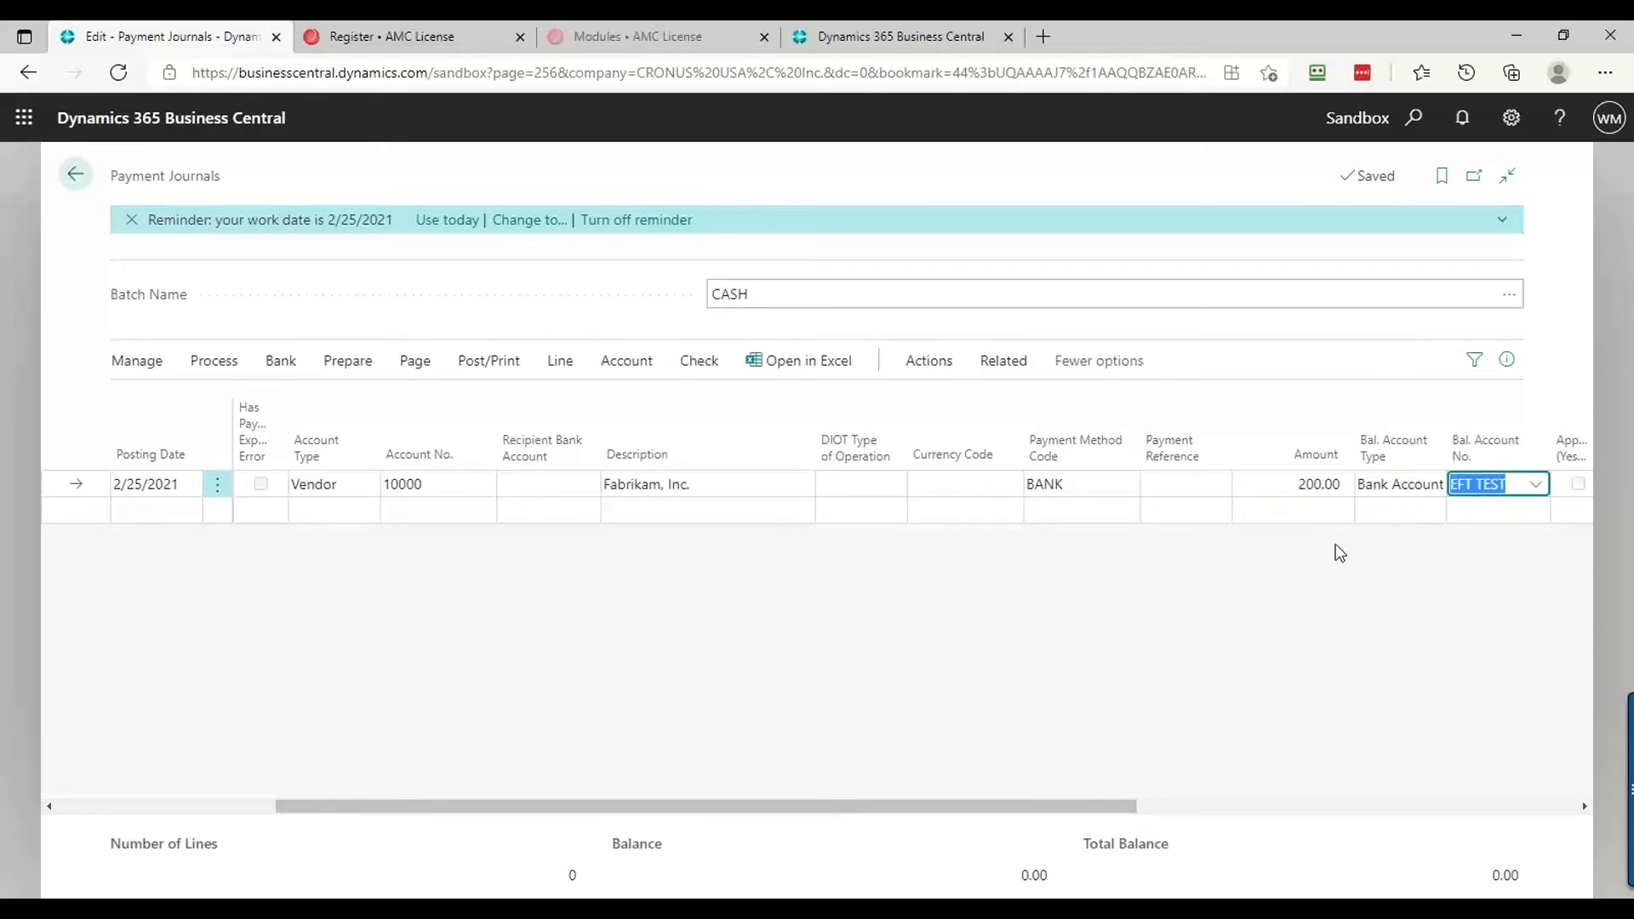
{"action": "left_click", "coordinate": [1536, 485]}
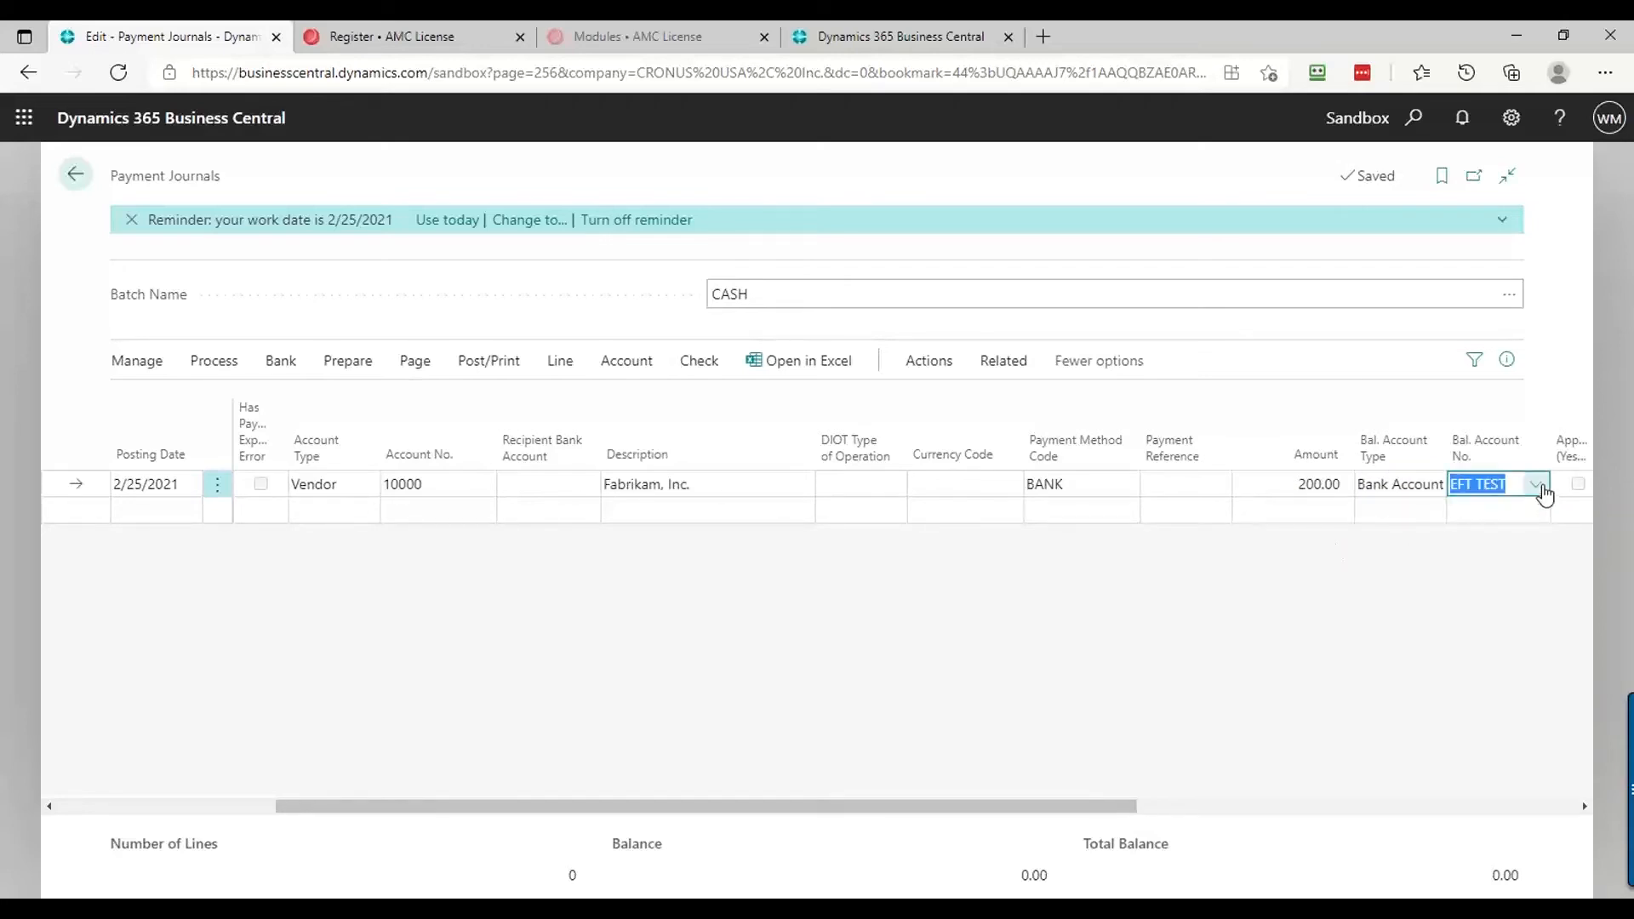
{"action": "left_click", "coordinate": [1117, 569]}
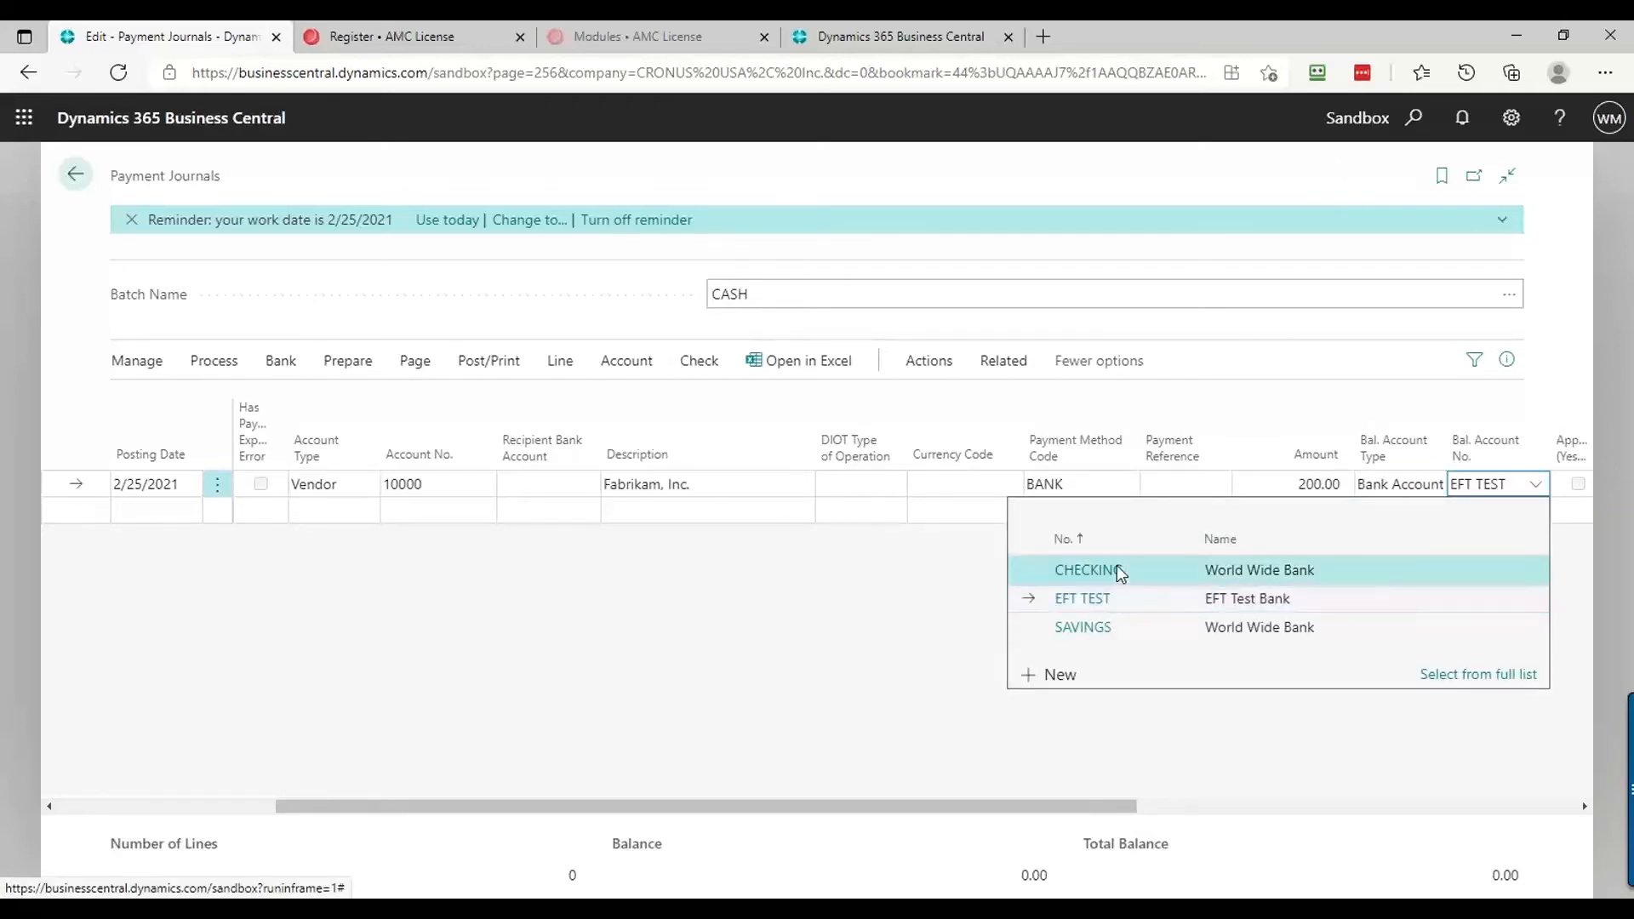
Set the bank payment type of the Fabrikam payment line to Computer Check
{"action": "key", "text": "Tab"}
{"action": "key", "text": "Tab"}
{"action": "key", "text": "Tab"}
{"action": "key", "text": "Tab"}
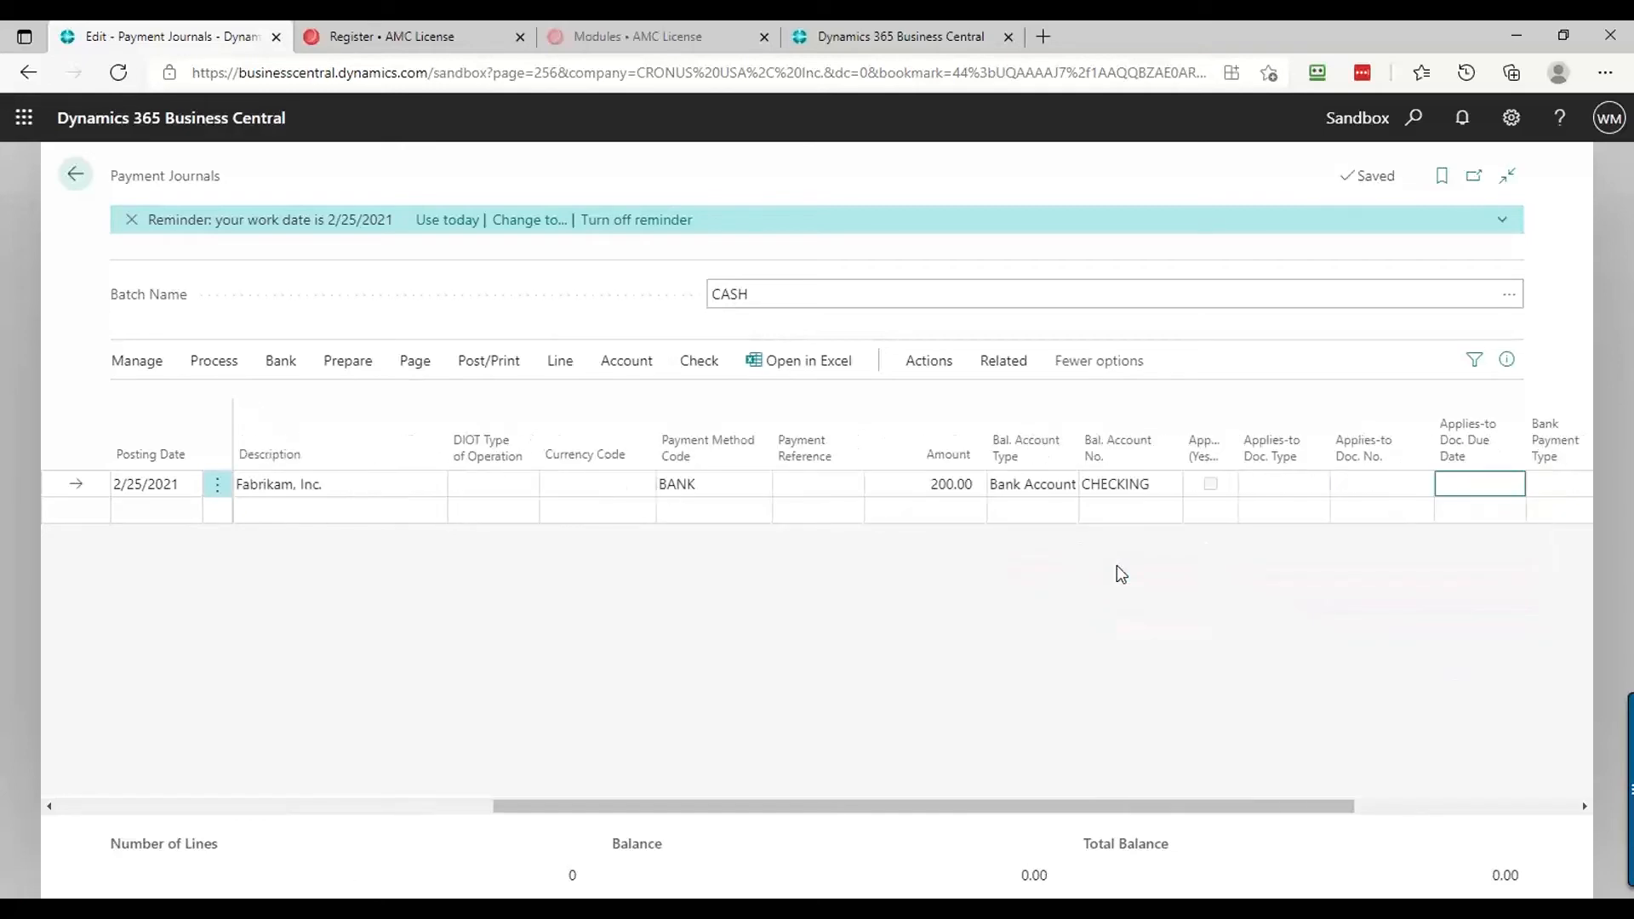
{"action": "key", "text": "Tab"}
{"action": "key", "text": "Tab"}
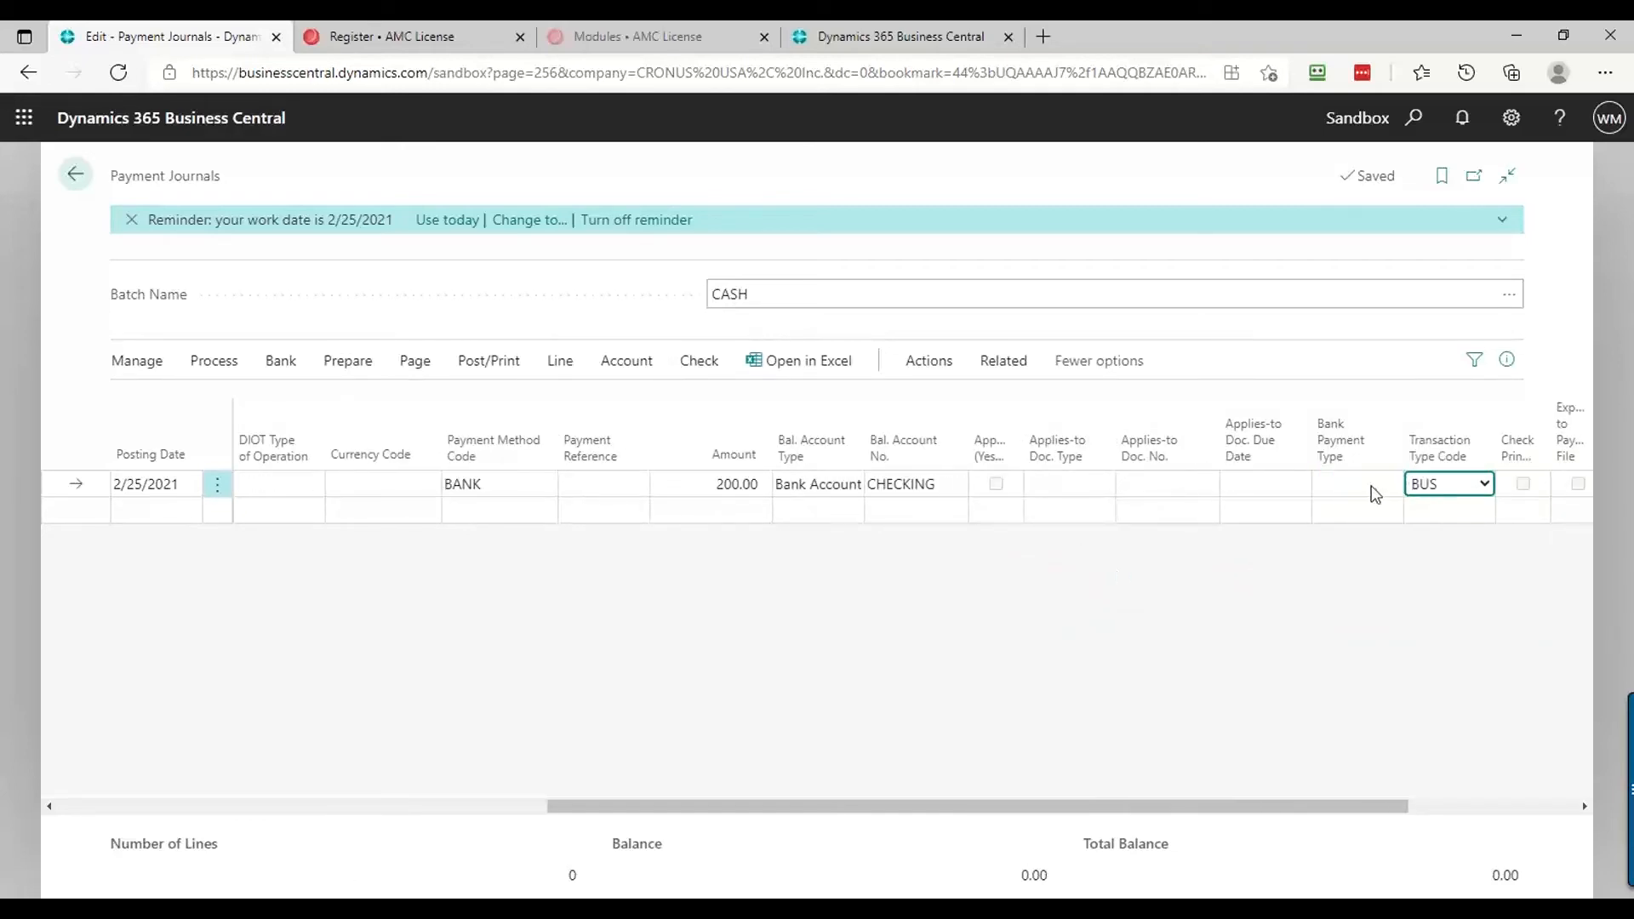
{"action": "left_click", "coordinate": [1372, 490]}
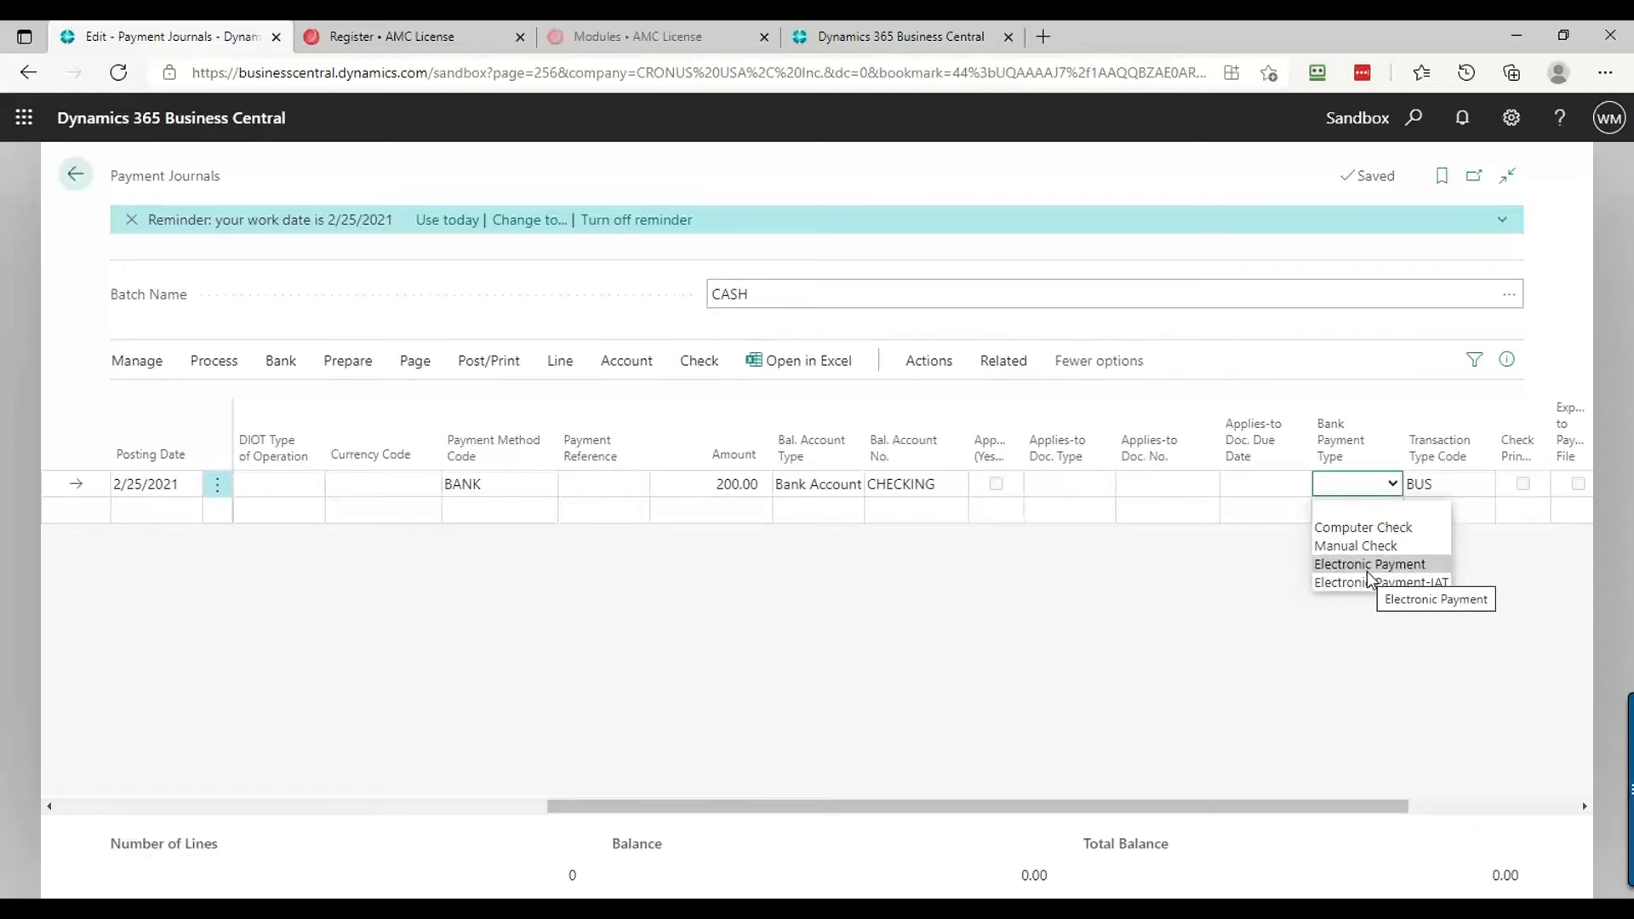
{"action": "left_click", "coordinate": [1367, 571]}
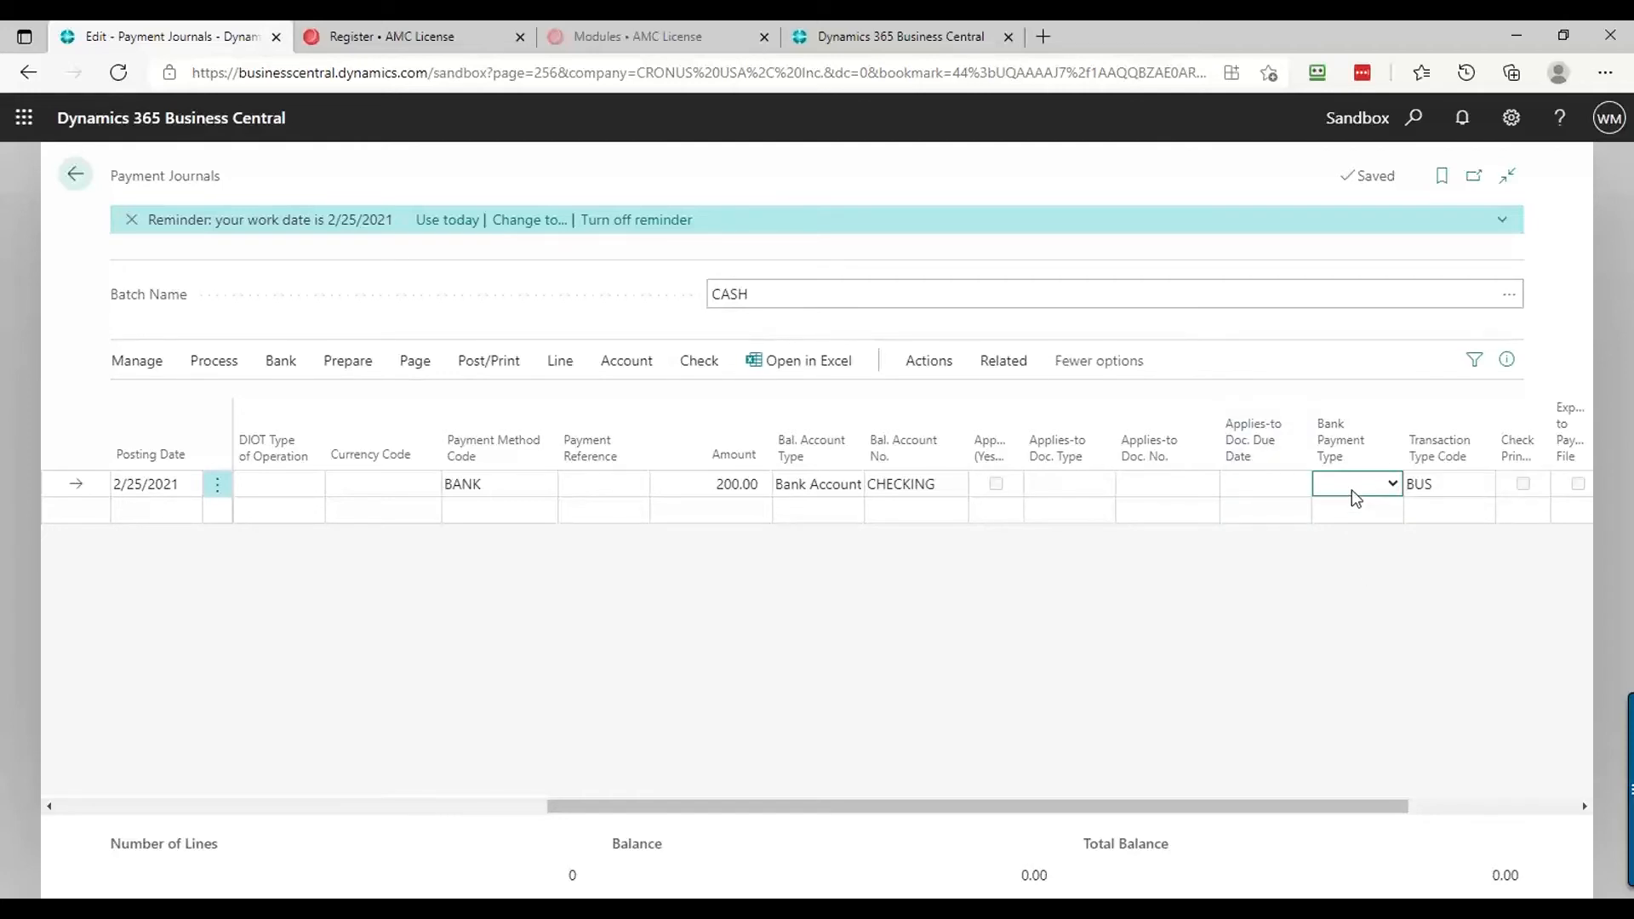
{"action": "left_click", "coordinate": [1393, 486]}
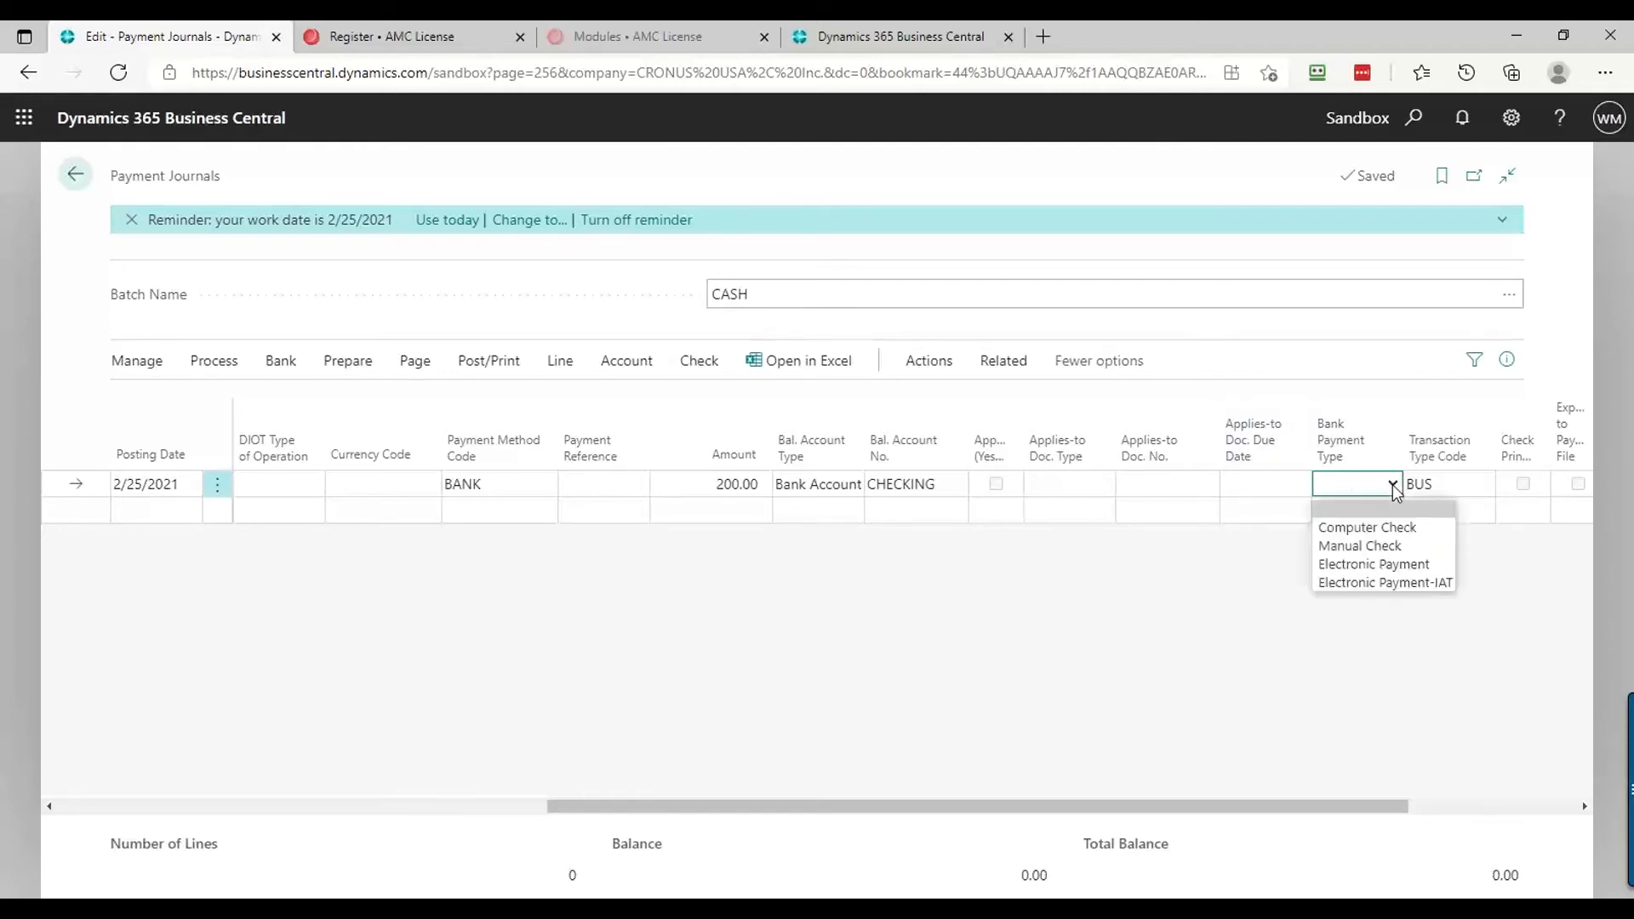
{"action": "left_click", "coordinate": [1365, 528]}
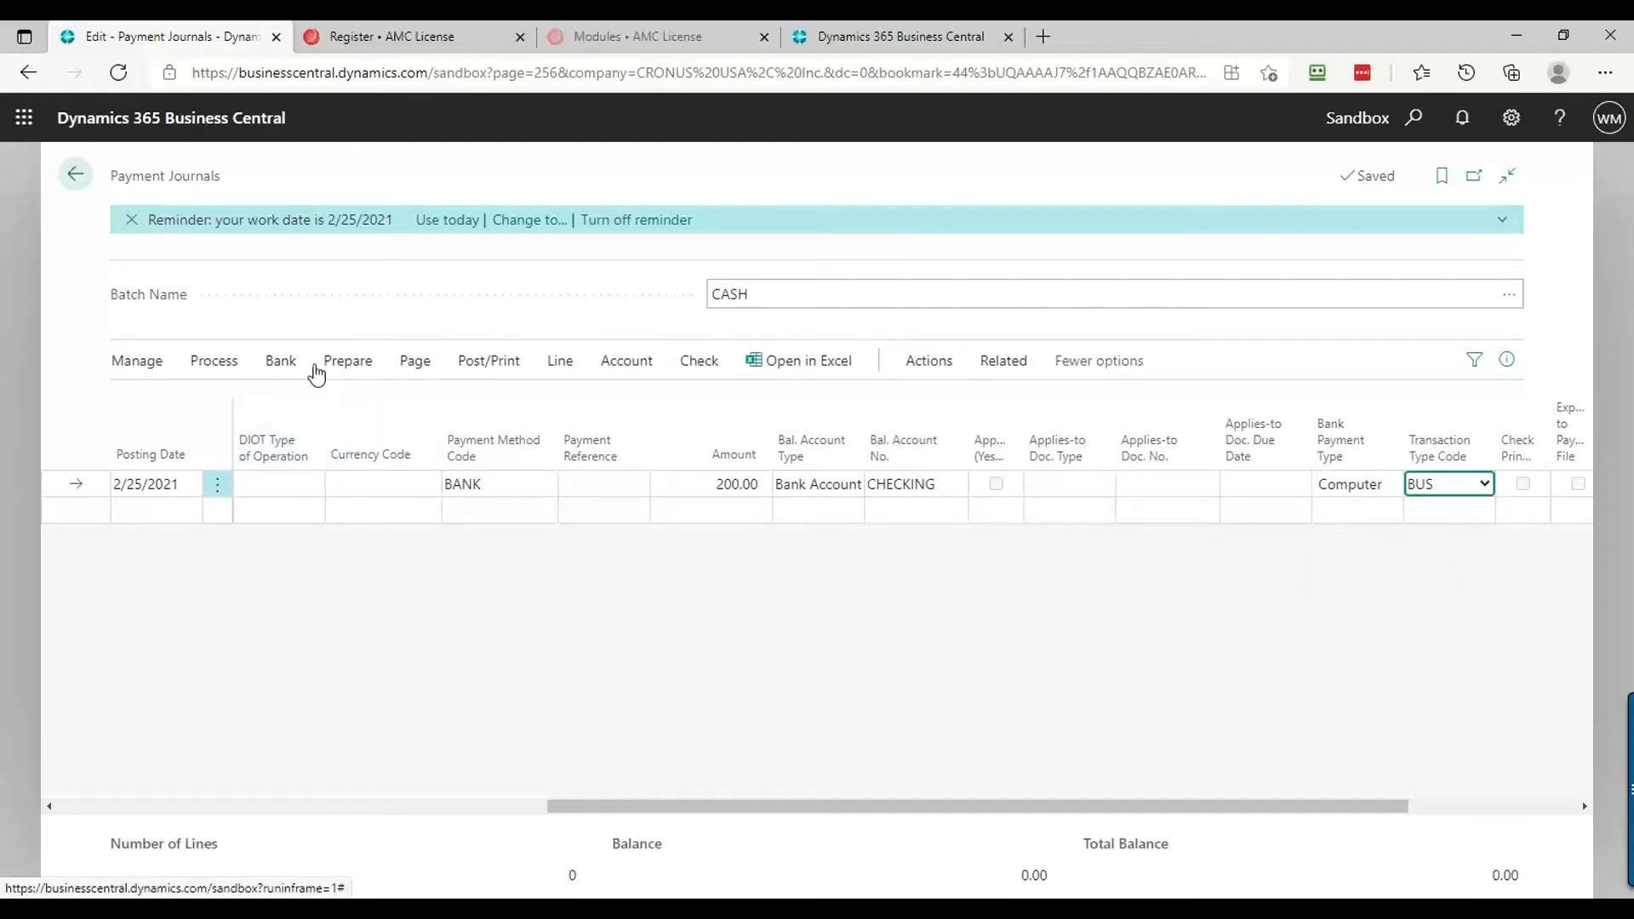
Open Apply Entries for the payment line and clear the applies-to IDs on invoices 108201 and 108209
{"action": "left_click", "coordinate": [214, 361]}
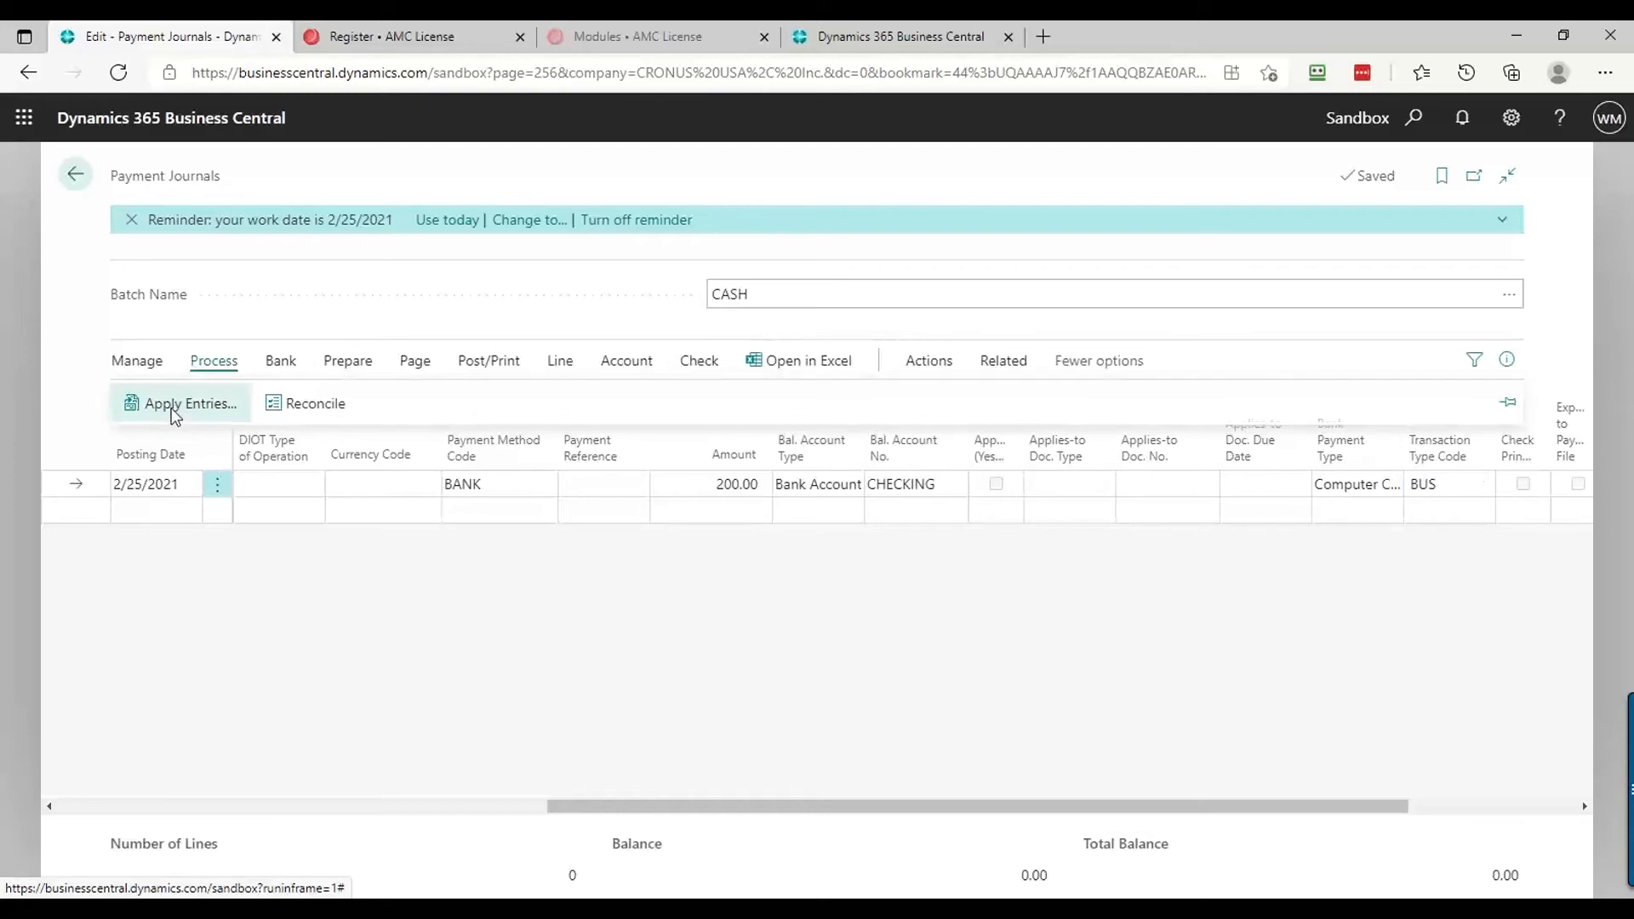
{"action": "left_click", "coordinate": [175, 410]}
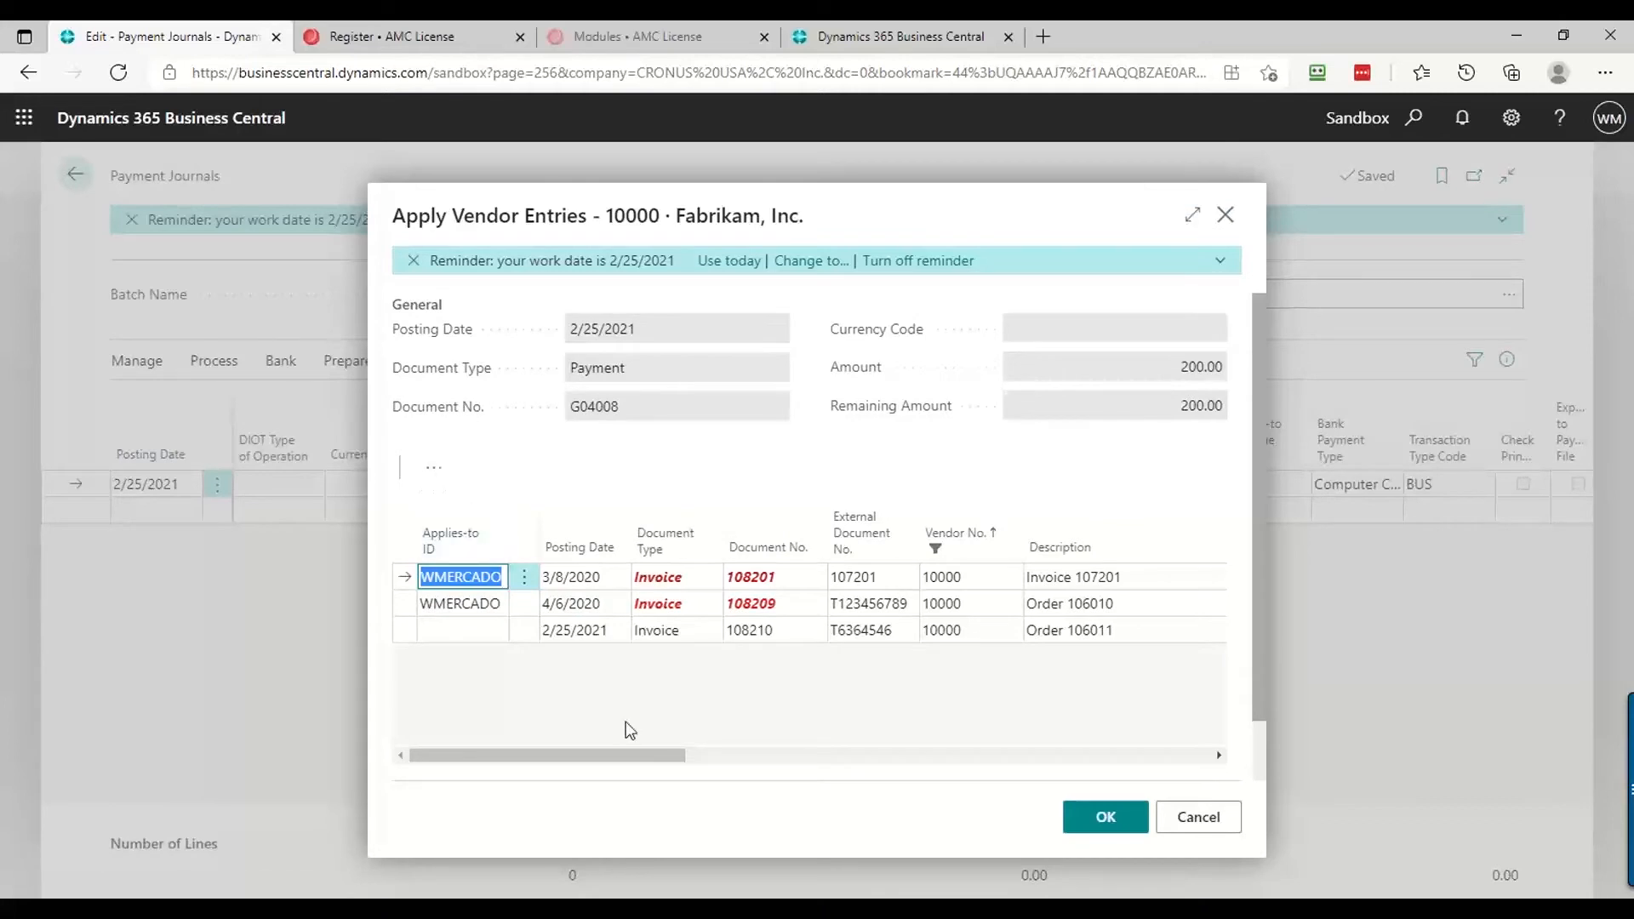
{"action": "key", "text": "shift+Down"}
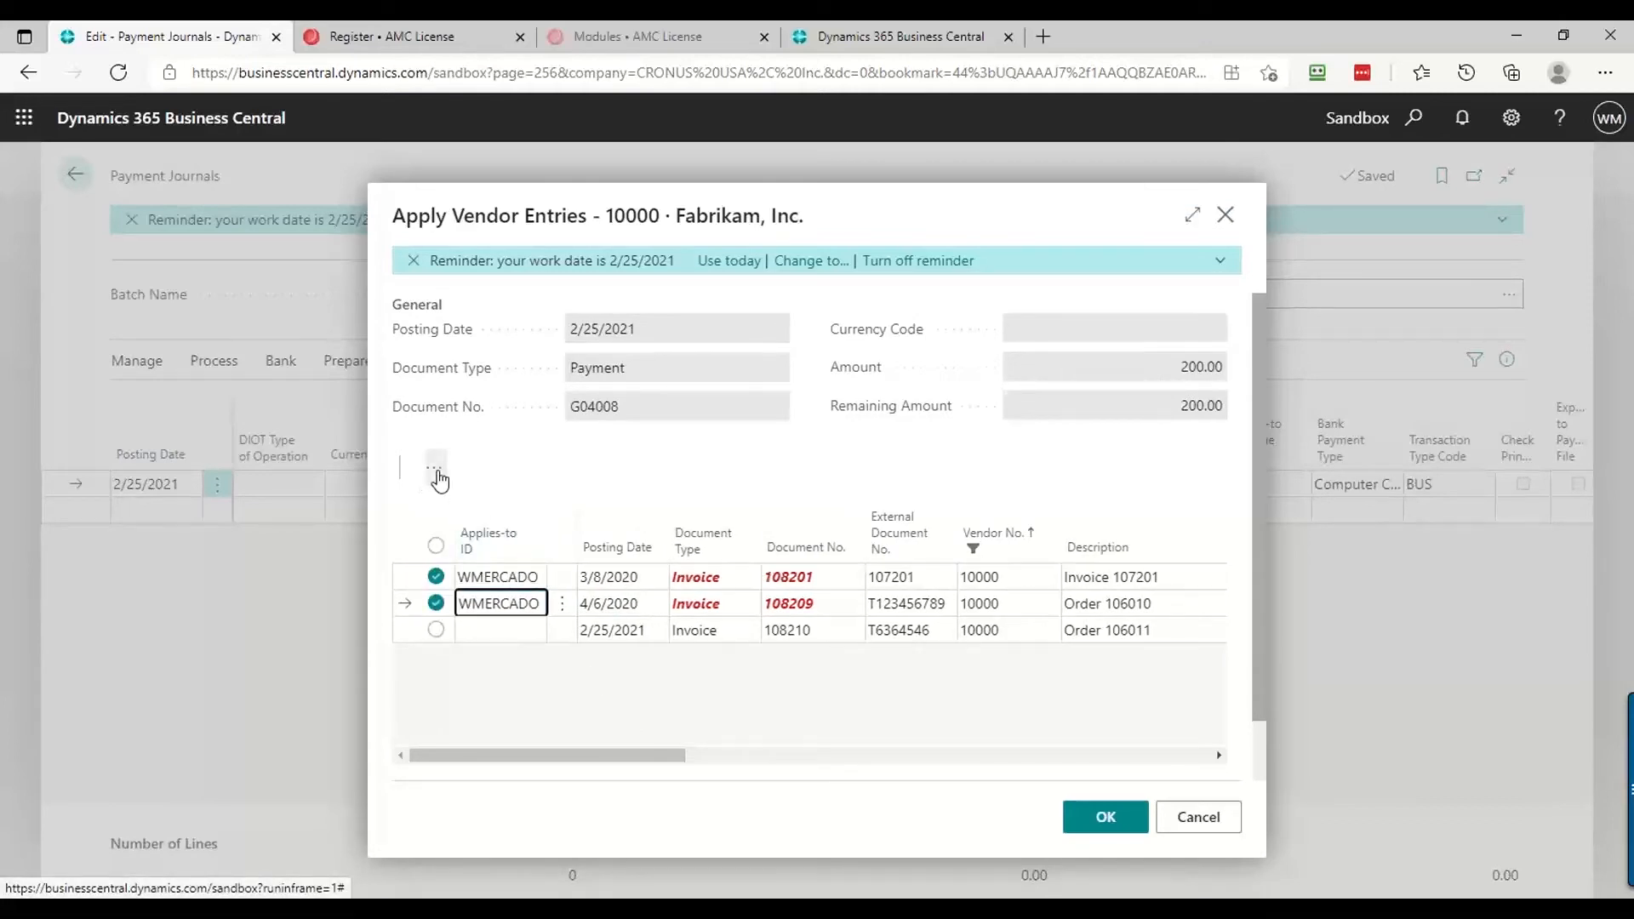
{"action": "left_click", "coordinate": [439, 471]}
{"action": "mouse_move", "coordinate": [474, 505]}
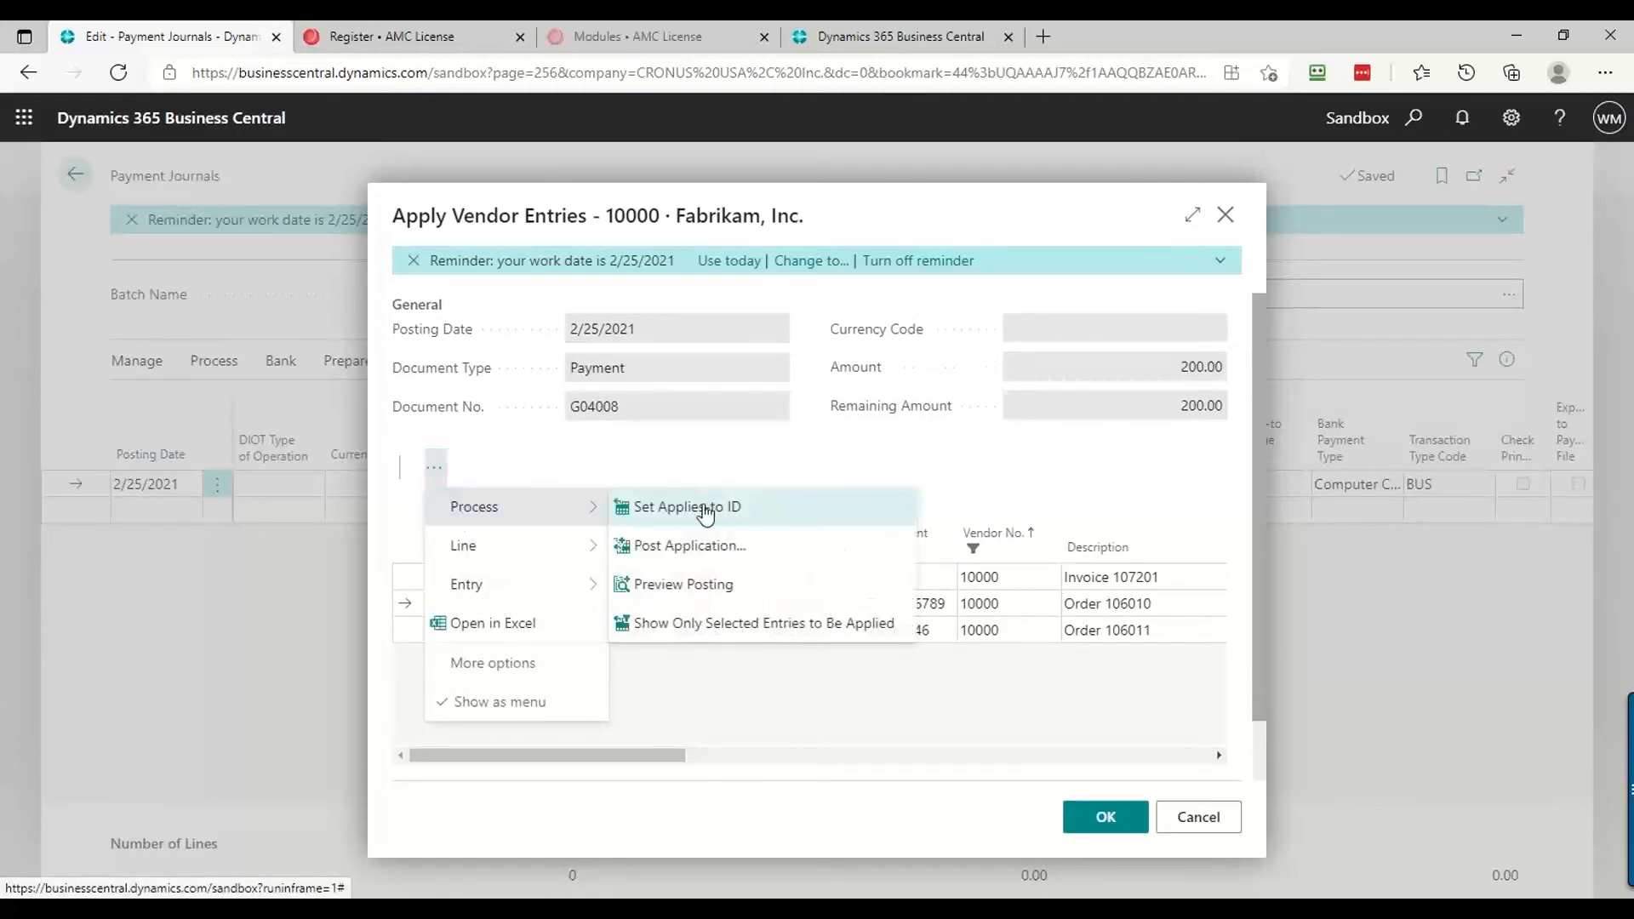
{"action": "left_click", "coordinate": [703, 504]}
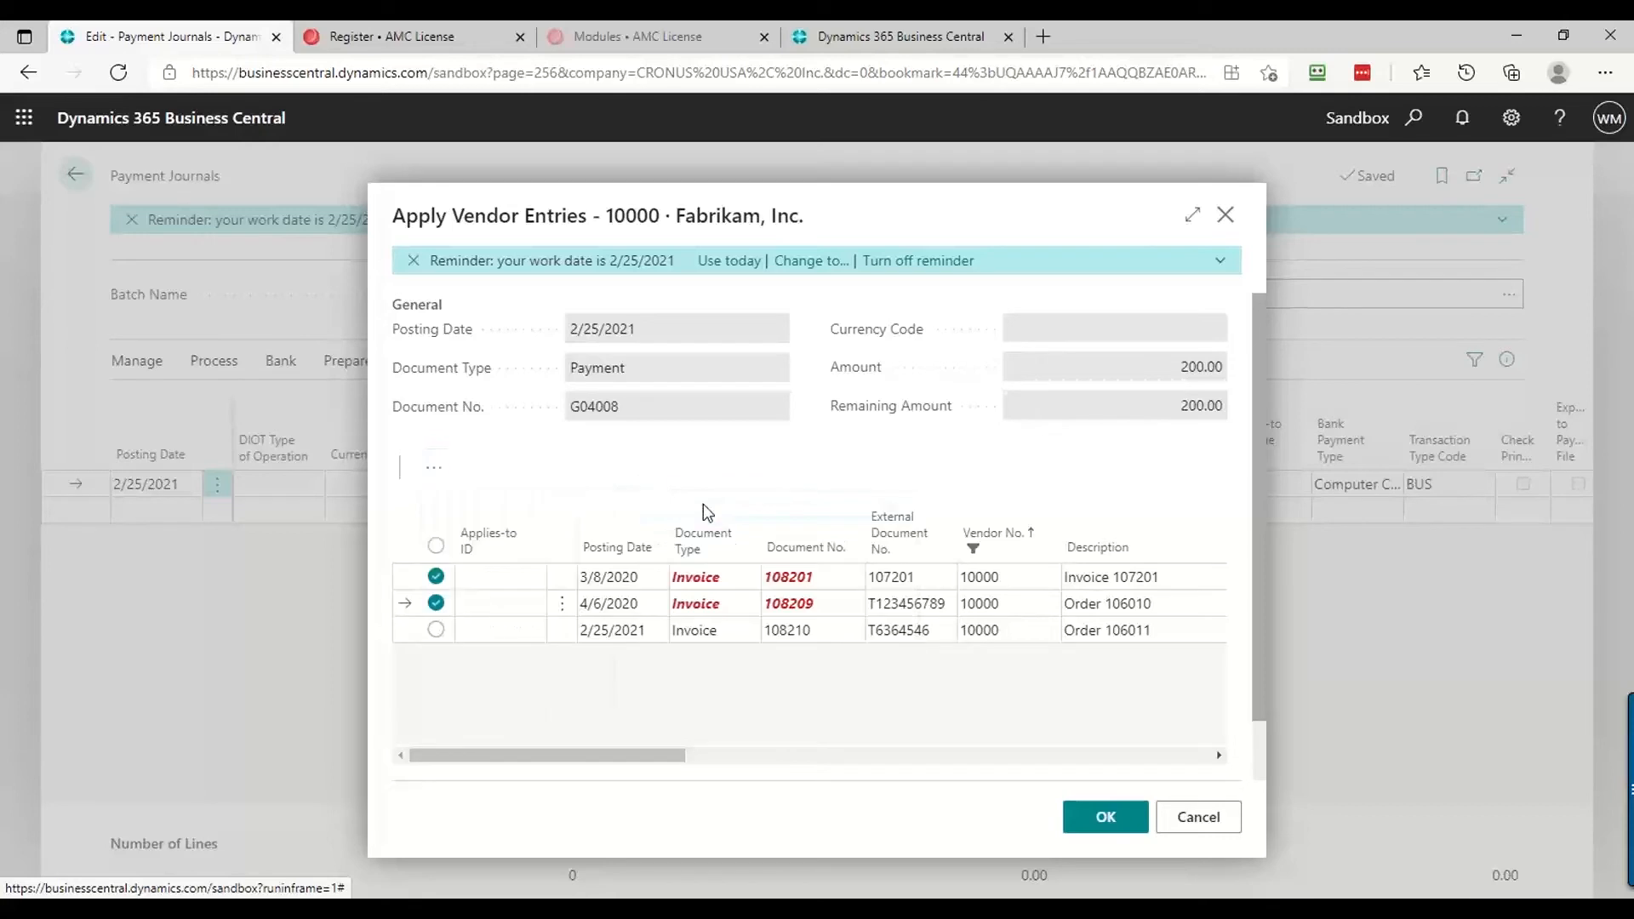
Set the applies-to ID on invoice 108201 only and confirm the application to the payment
{"action": "left_click", "coordinate": [509, 586]}
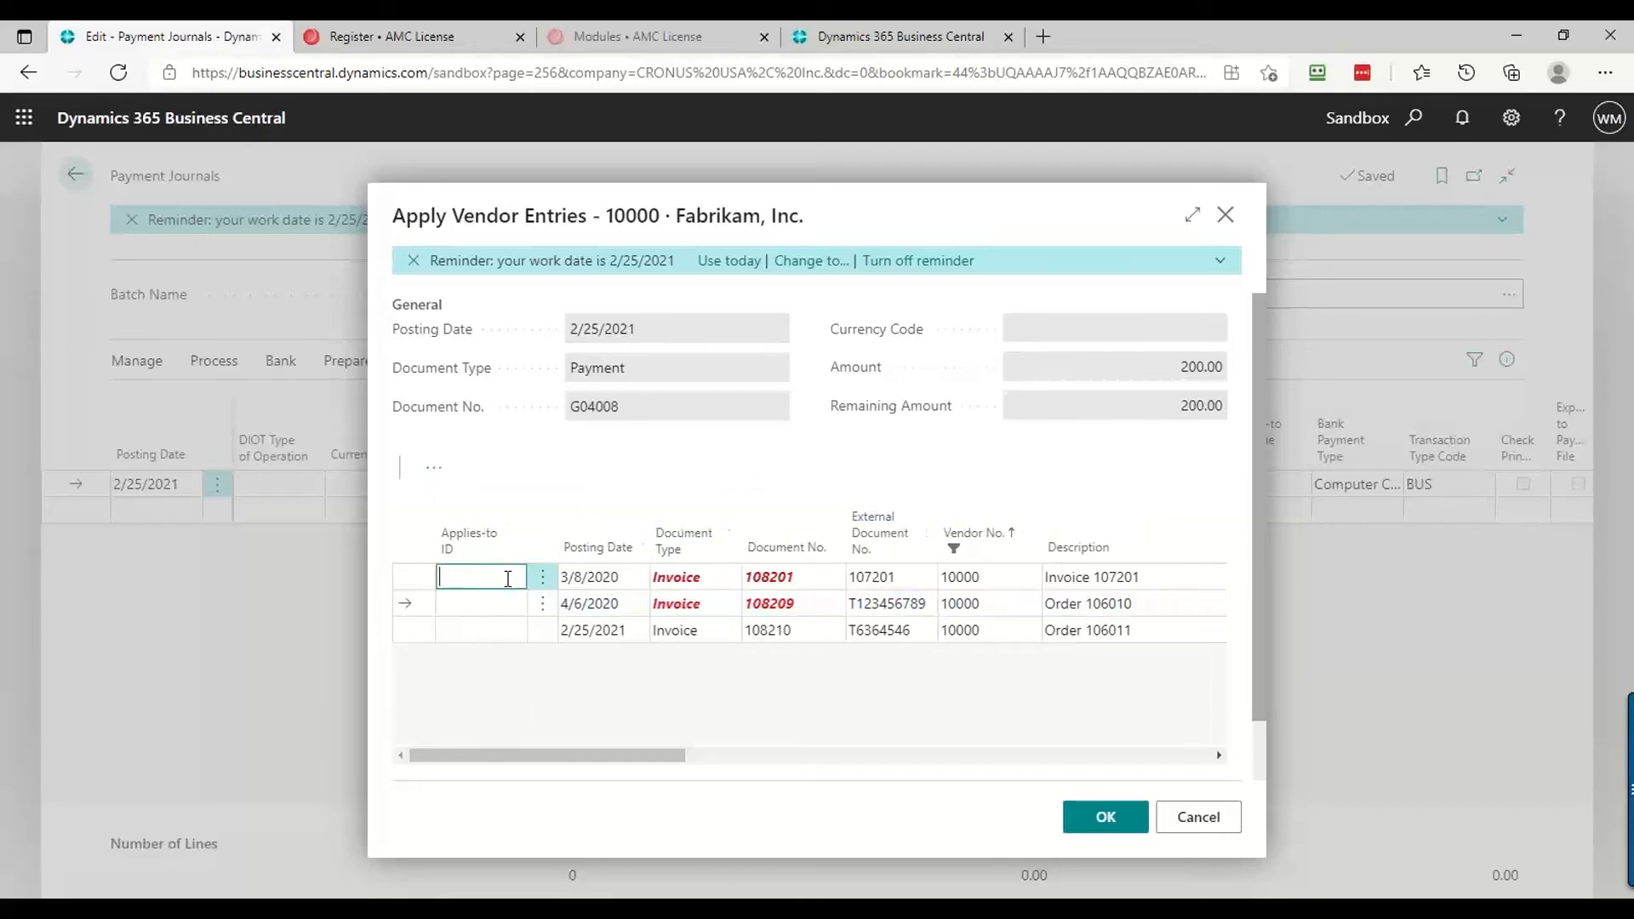
{"action": "left_click", "coordinate": [434, 470]}
{"action": "mouse_move", "coordinate": [476, 507]}
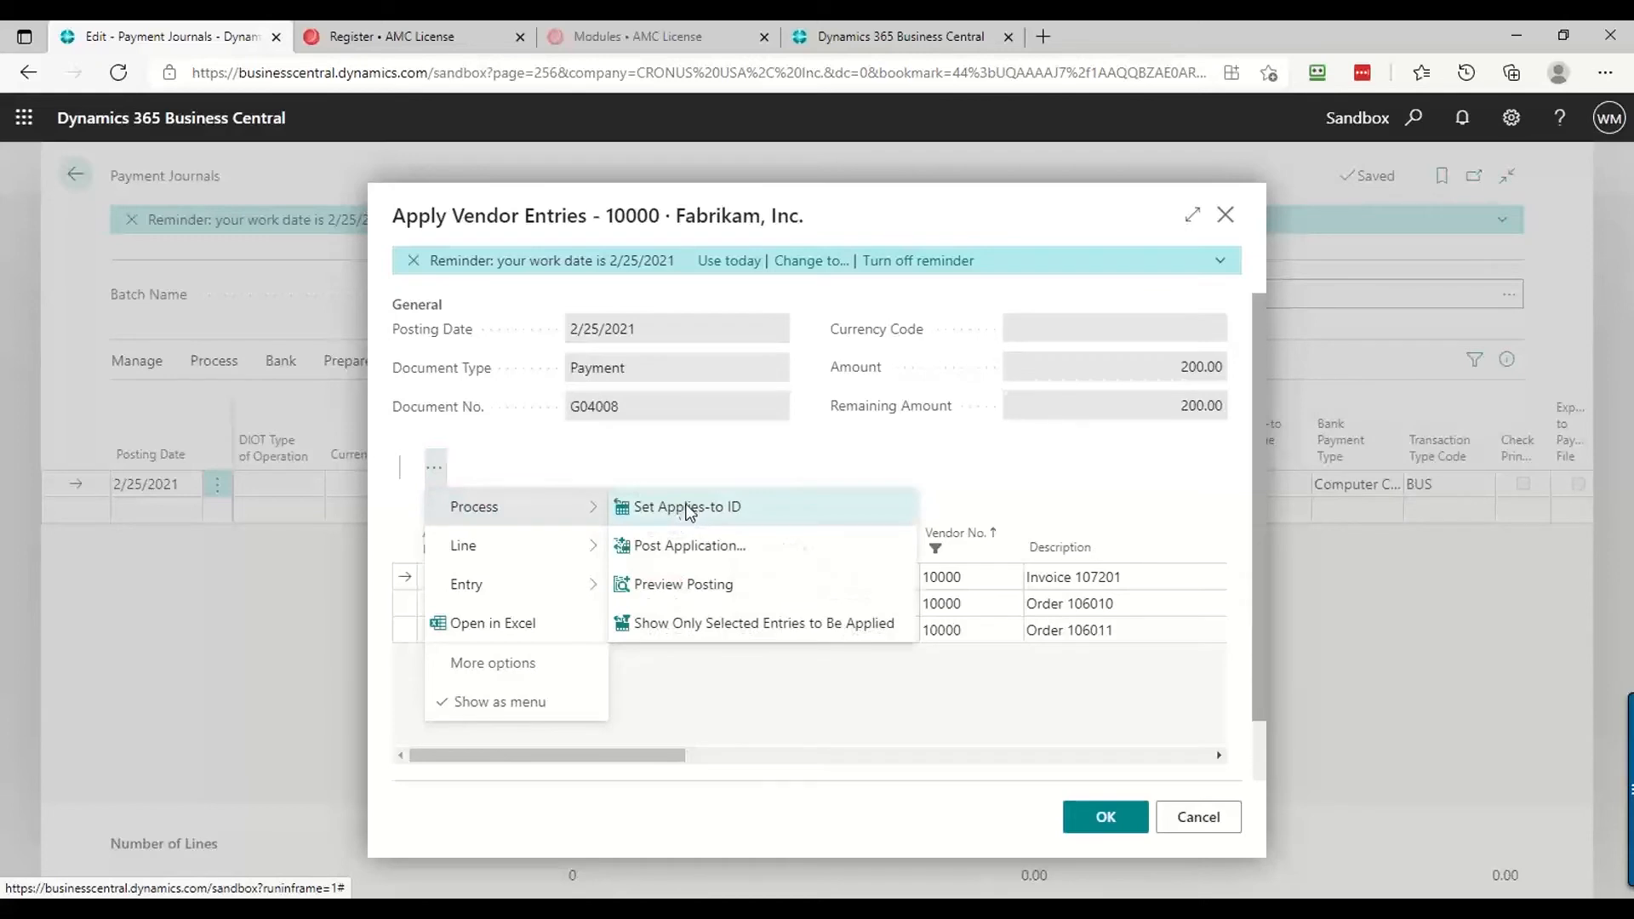
{"action": "left_click", "coordinate": [685, 506]}
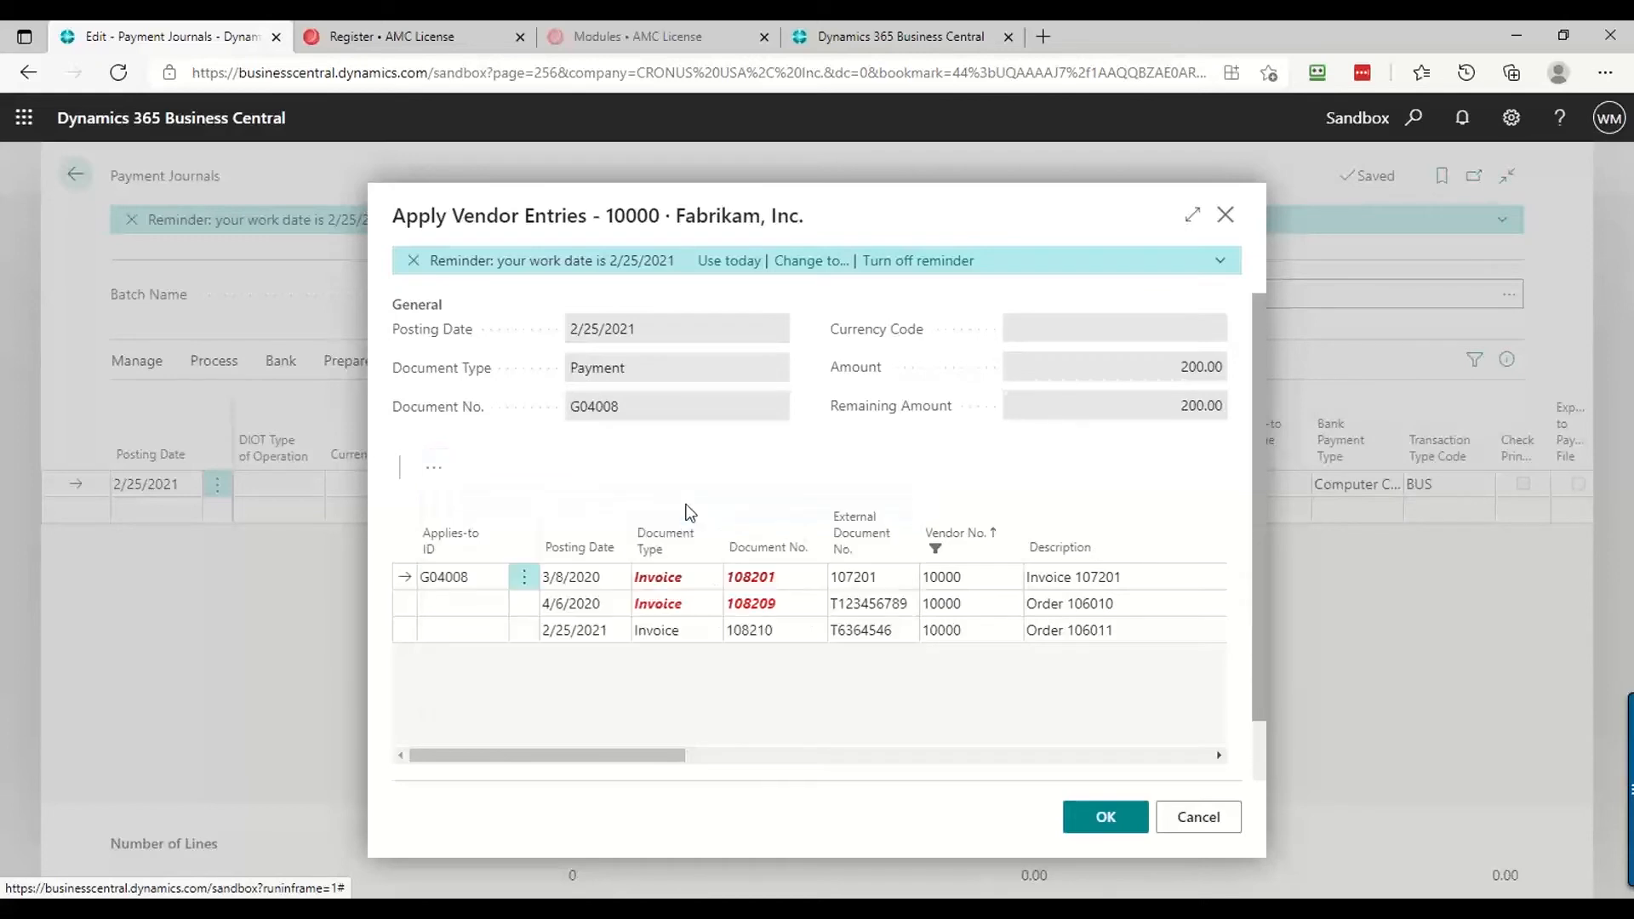
{"action": "left_click", "coordinate": [1091, 819]}
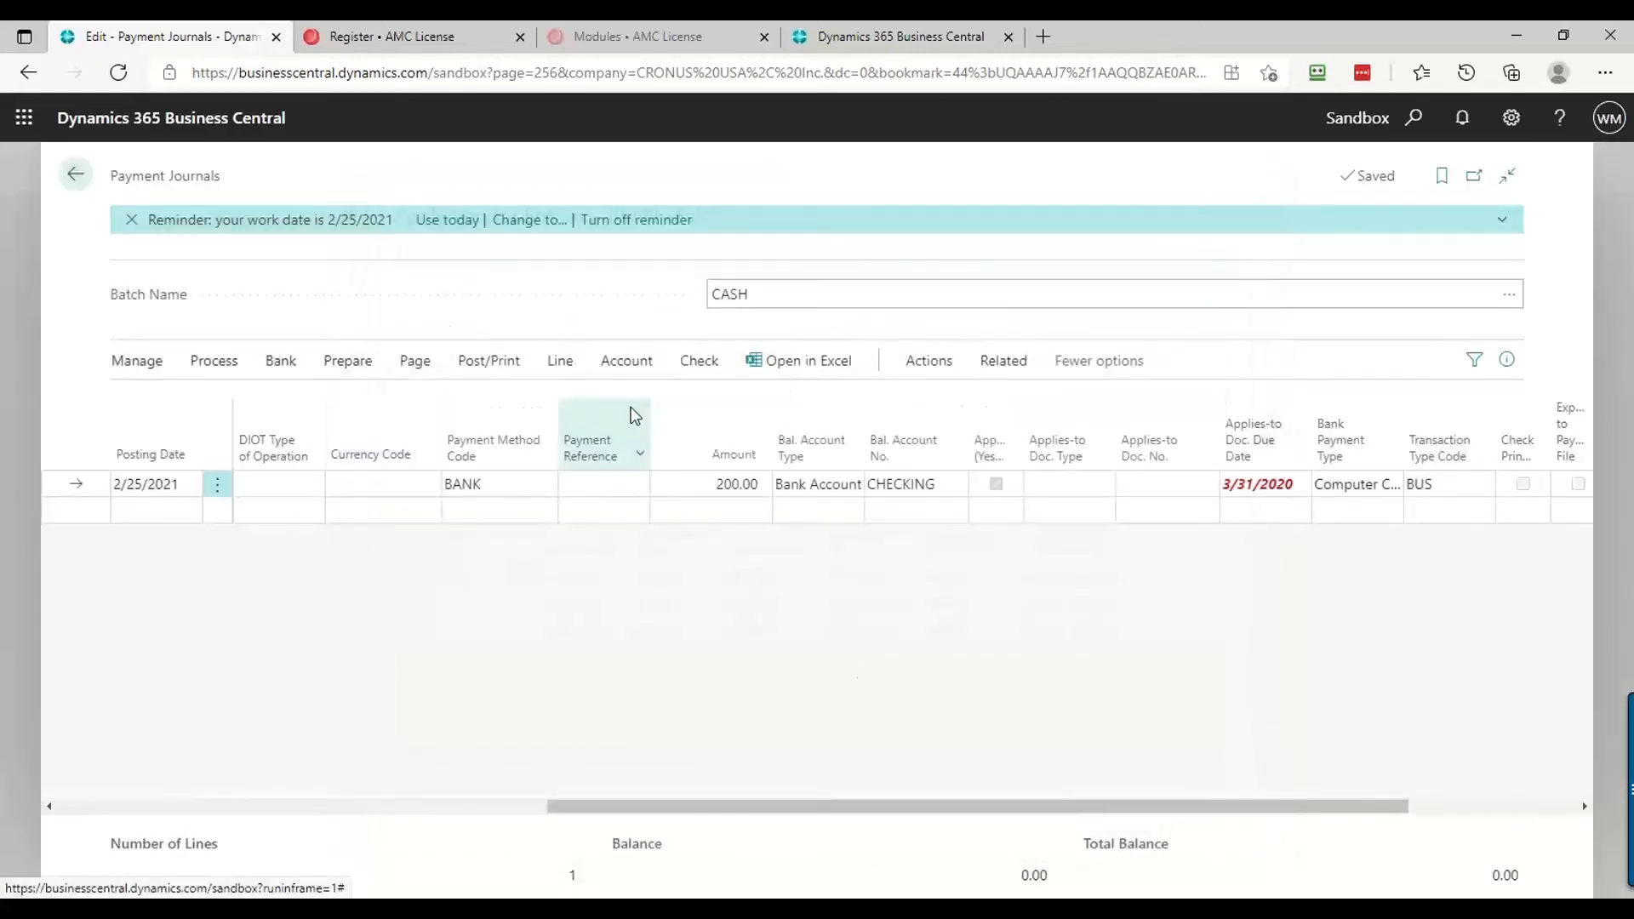
Print the check for the payment line and save it as a PDF, replacing the existing DynamicFileHandler.axd.pdf
{"action": "left_click", "coordinate": [704, 383]}
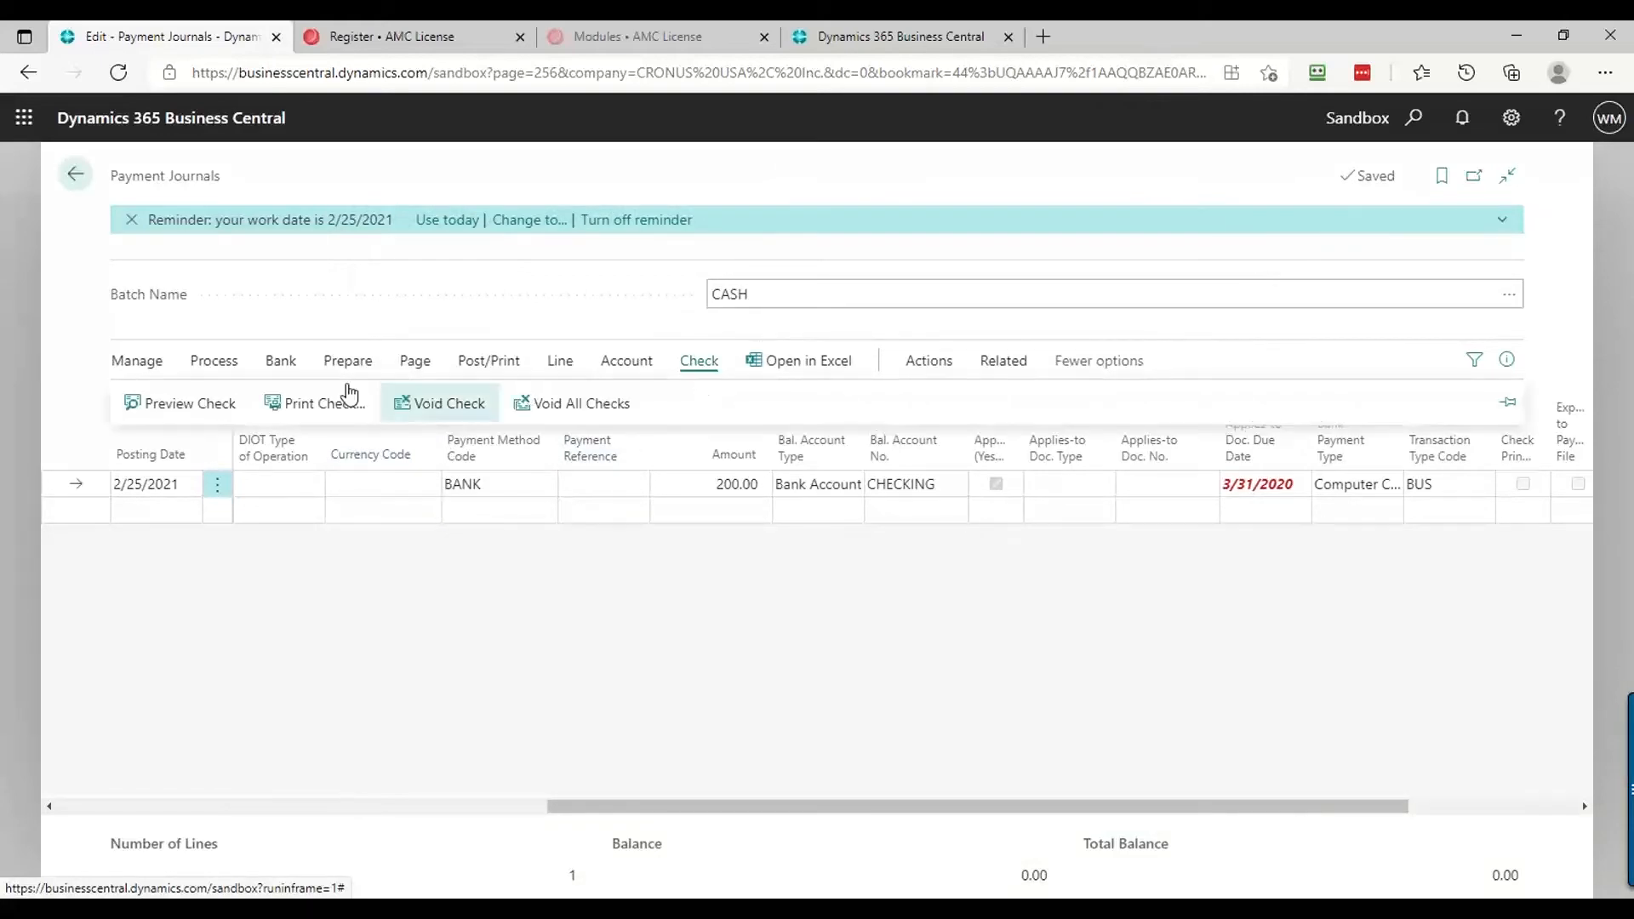
{"action": "left_click", "coordinate": [282, 413]}
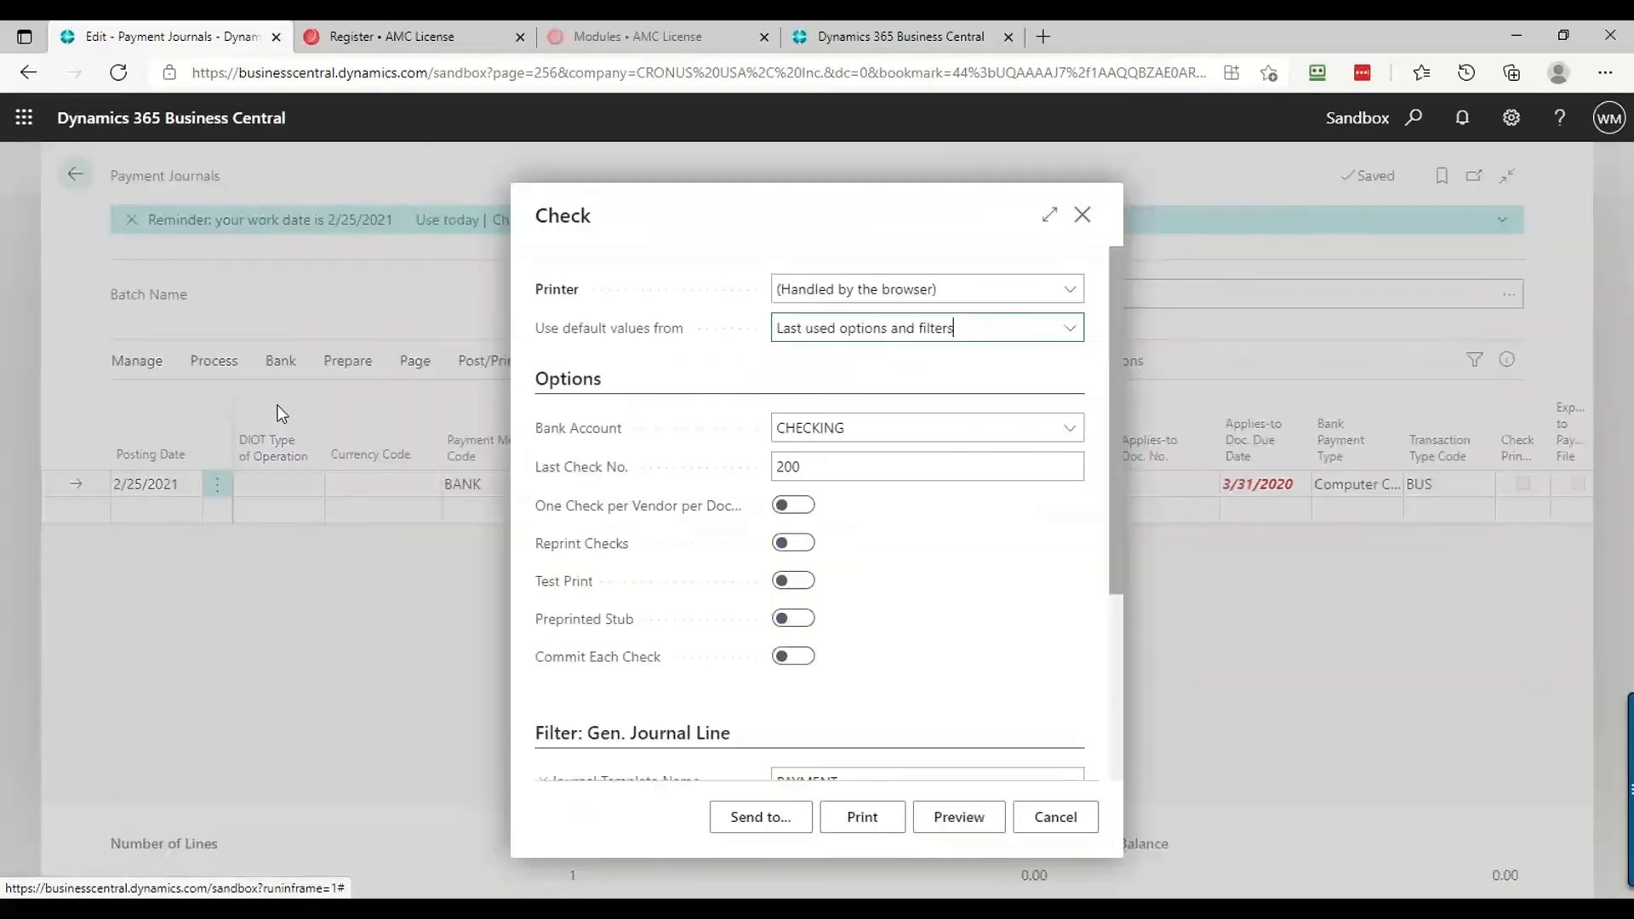
{"action": "left_click", "coordinate": [889, 822]}
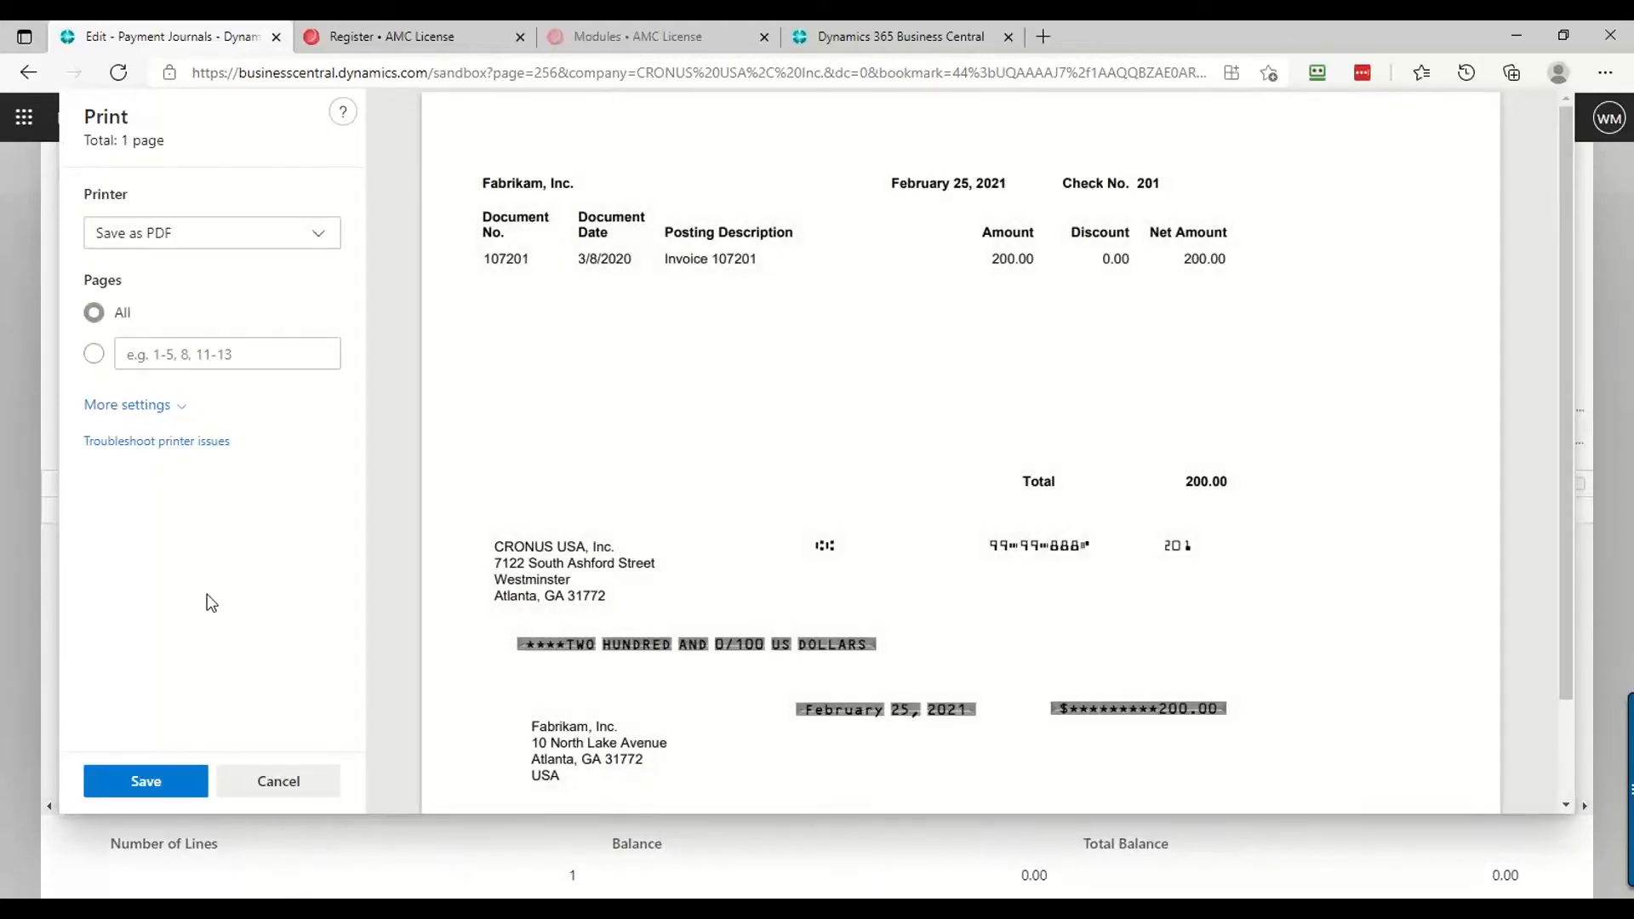
{"action": "left_click", "coordinate": [152, 792]}
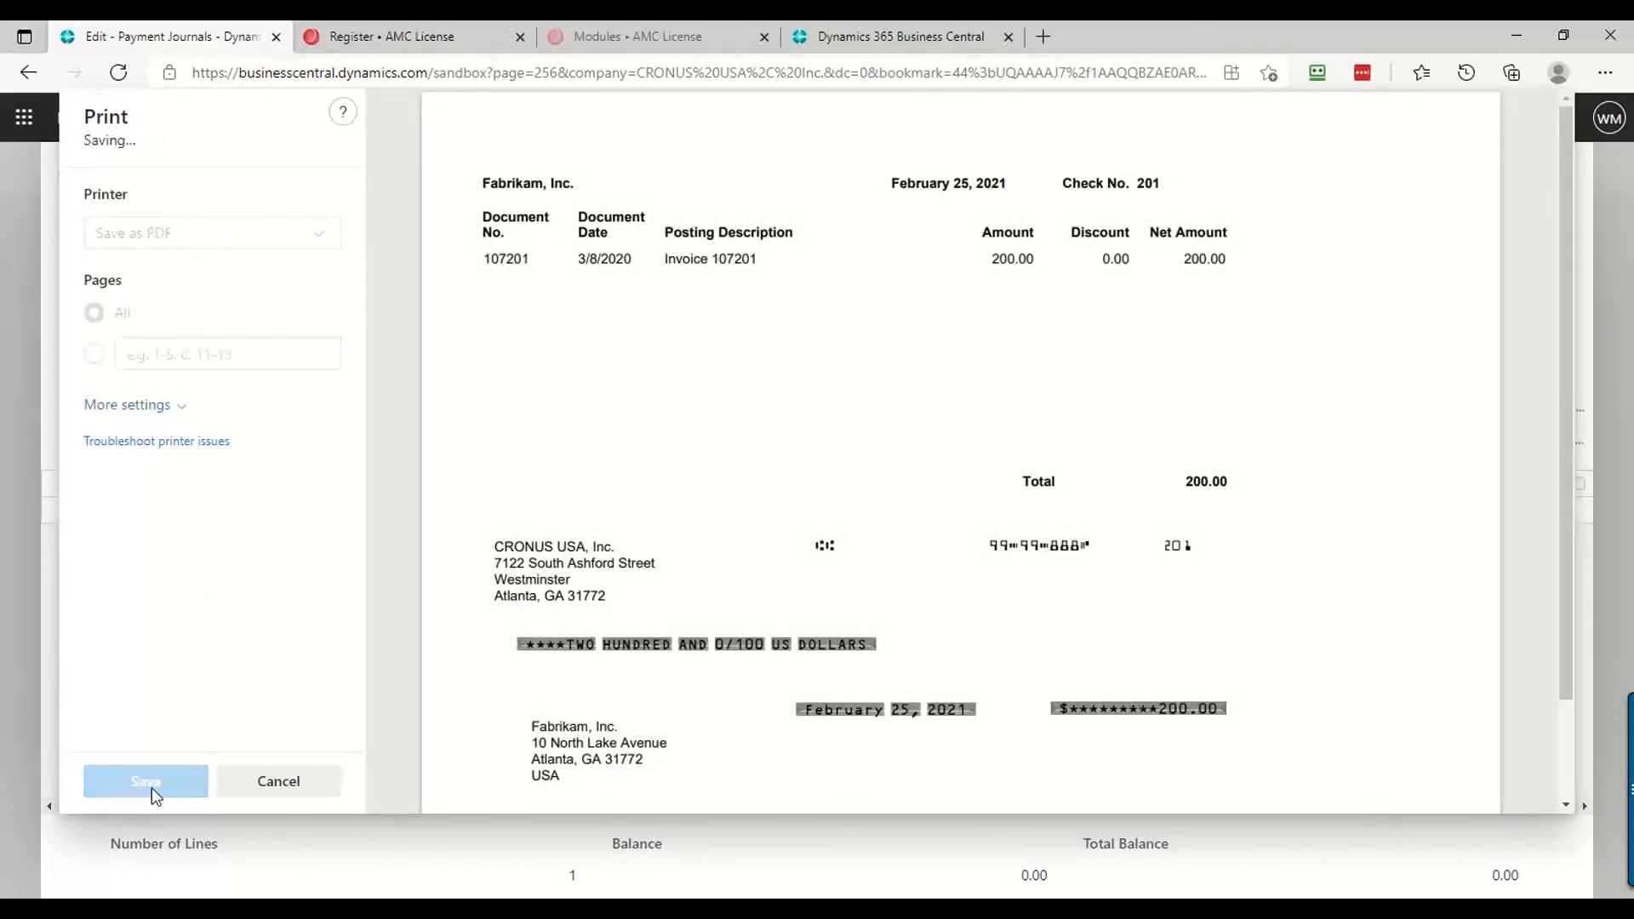
{"action": "left_click", "coordinate": [1017, 717]}
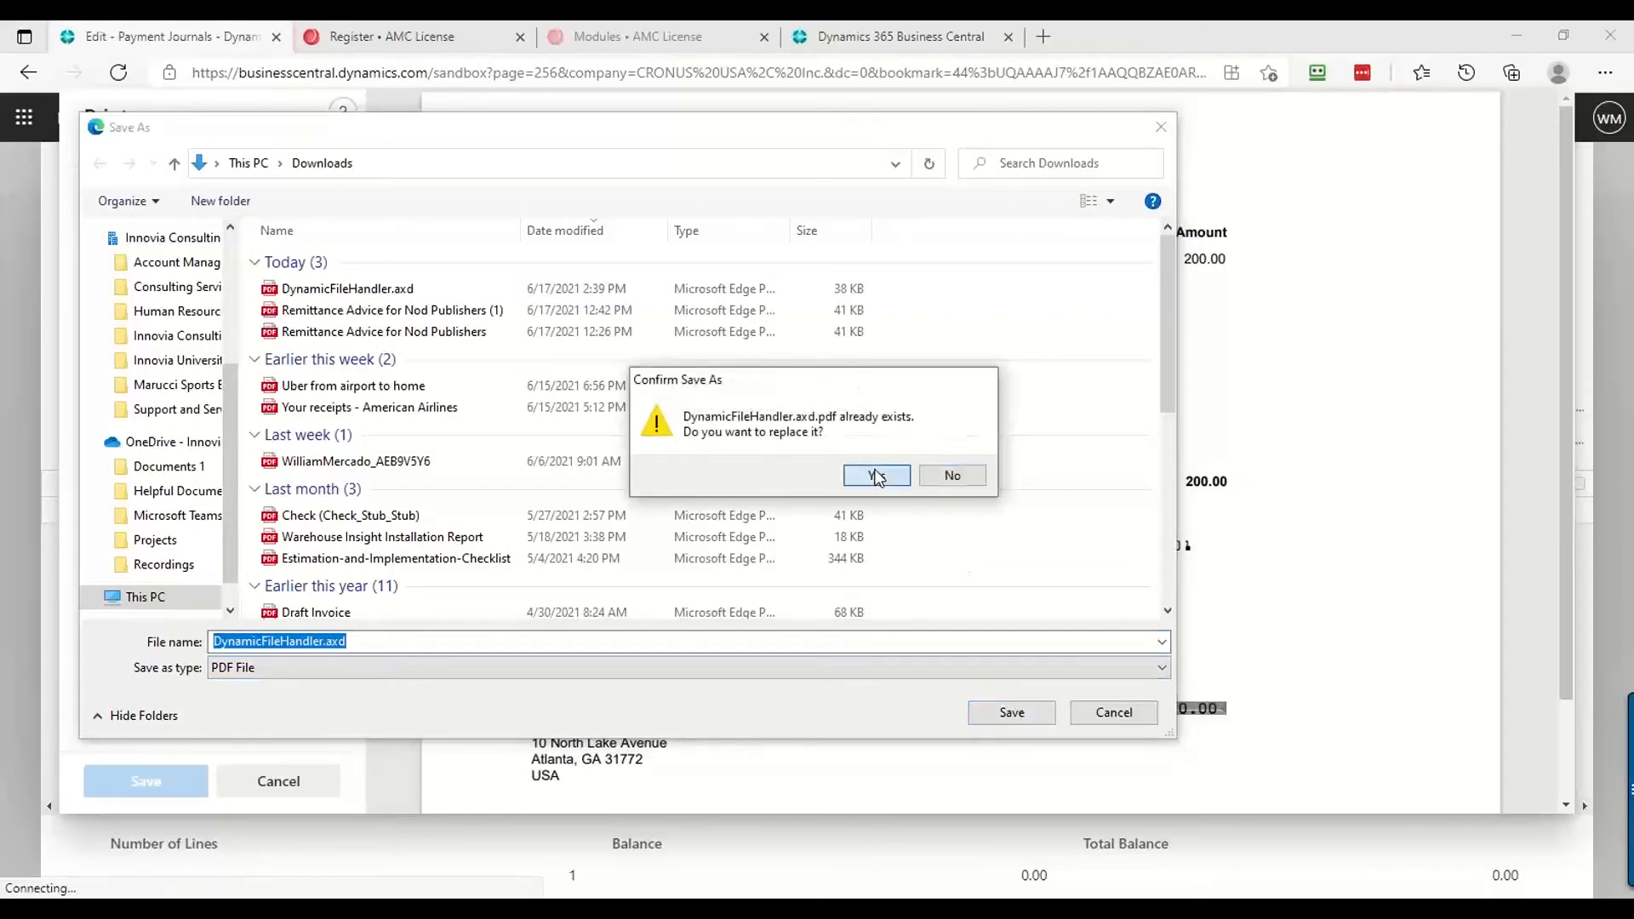
{"action": "left_click", "coordinate": [877, 475]}
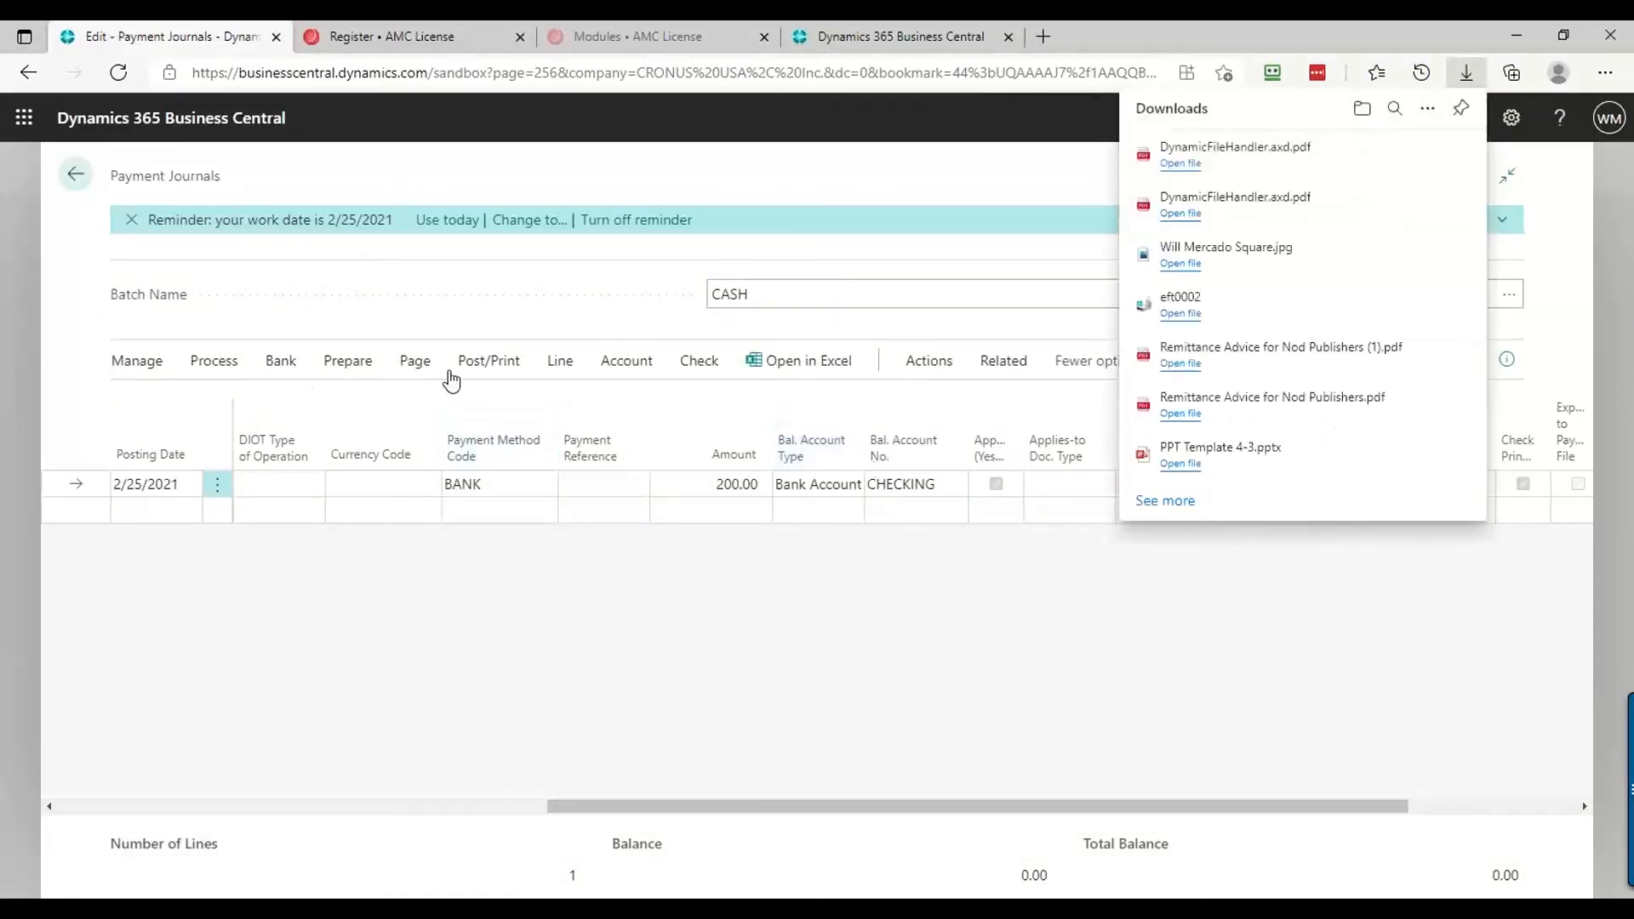
Post and print the CASH batch payment line, confirming the posting
{"action": "left_click", "coordinate": [483, 366]}
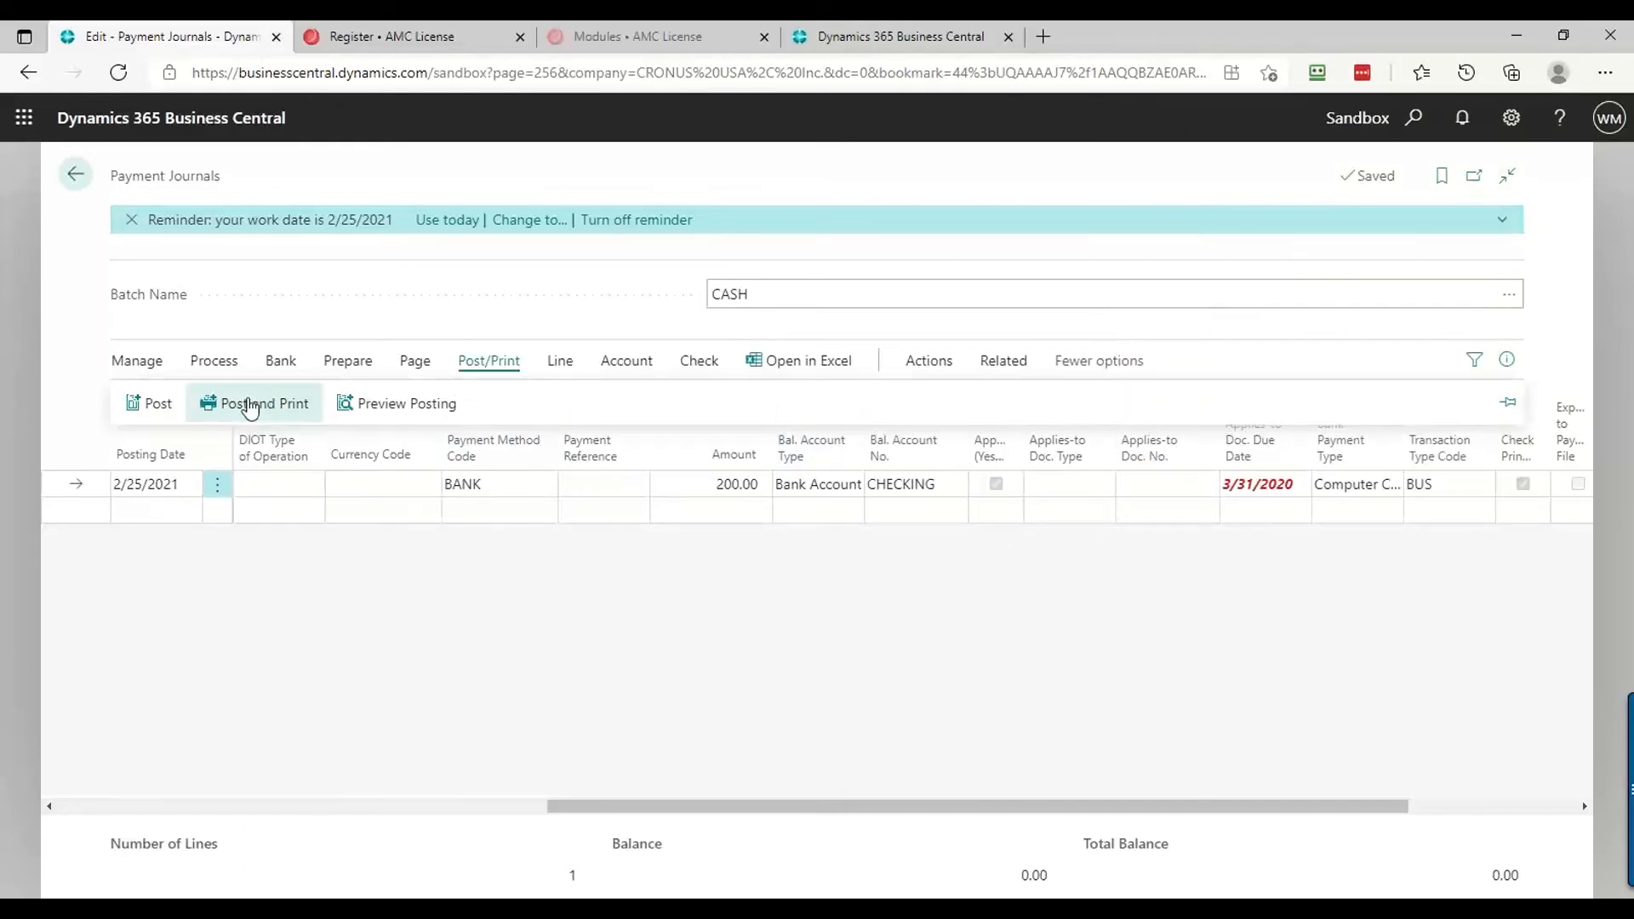
{"action": "left_click", "coordinate": [249, 405]}
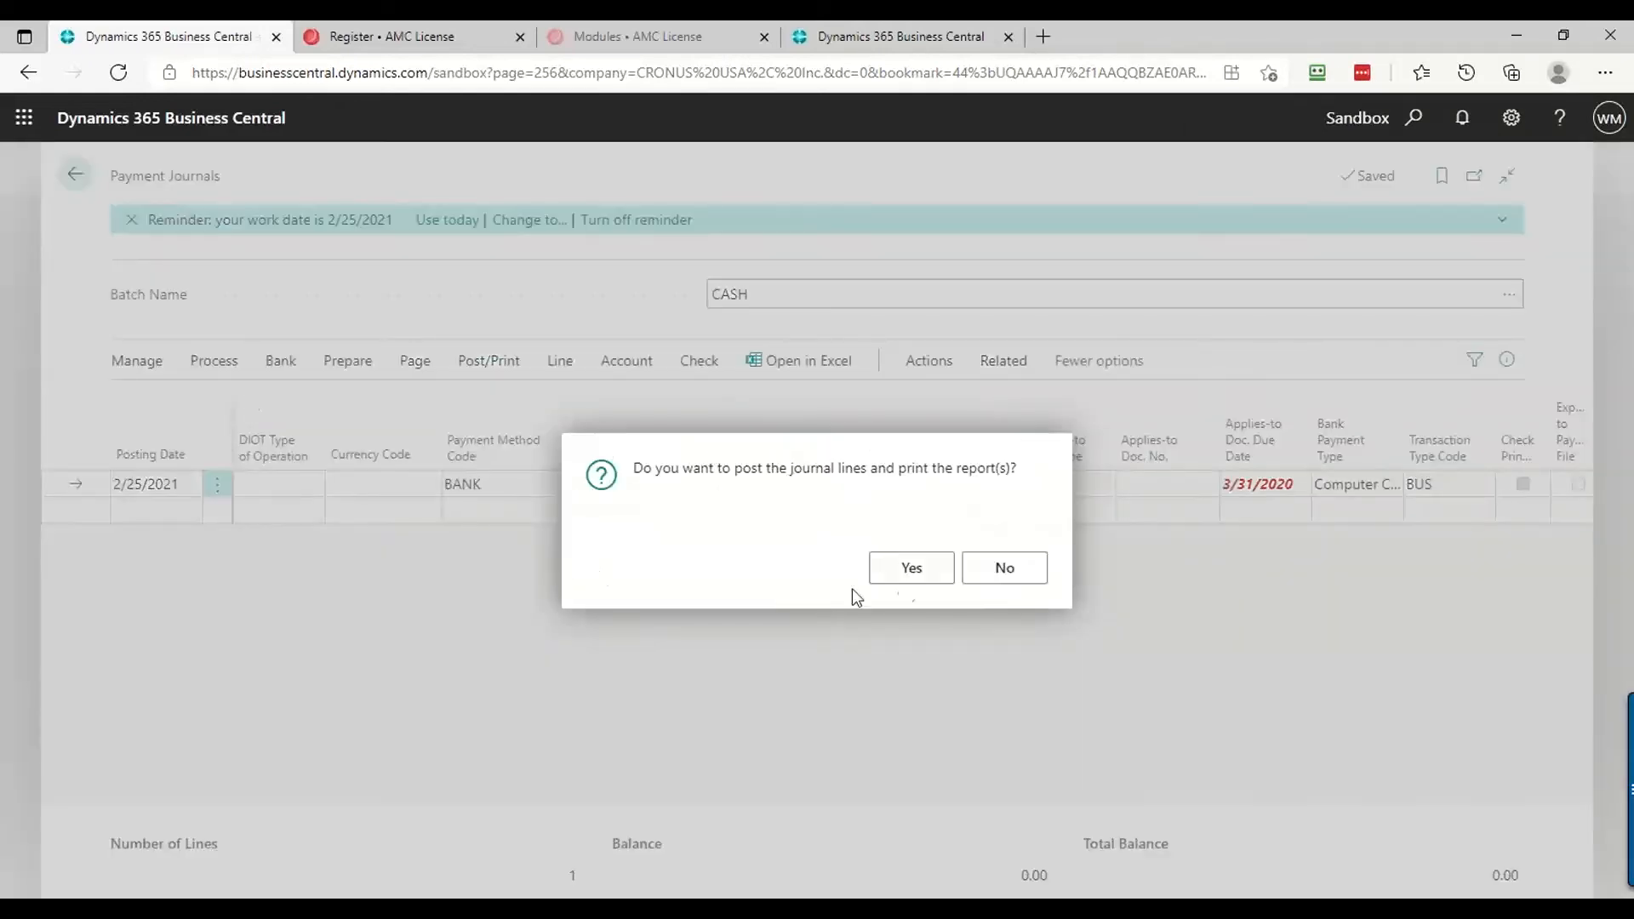
{"action": "left_click", "coordinate": [919, 582]}
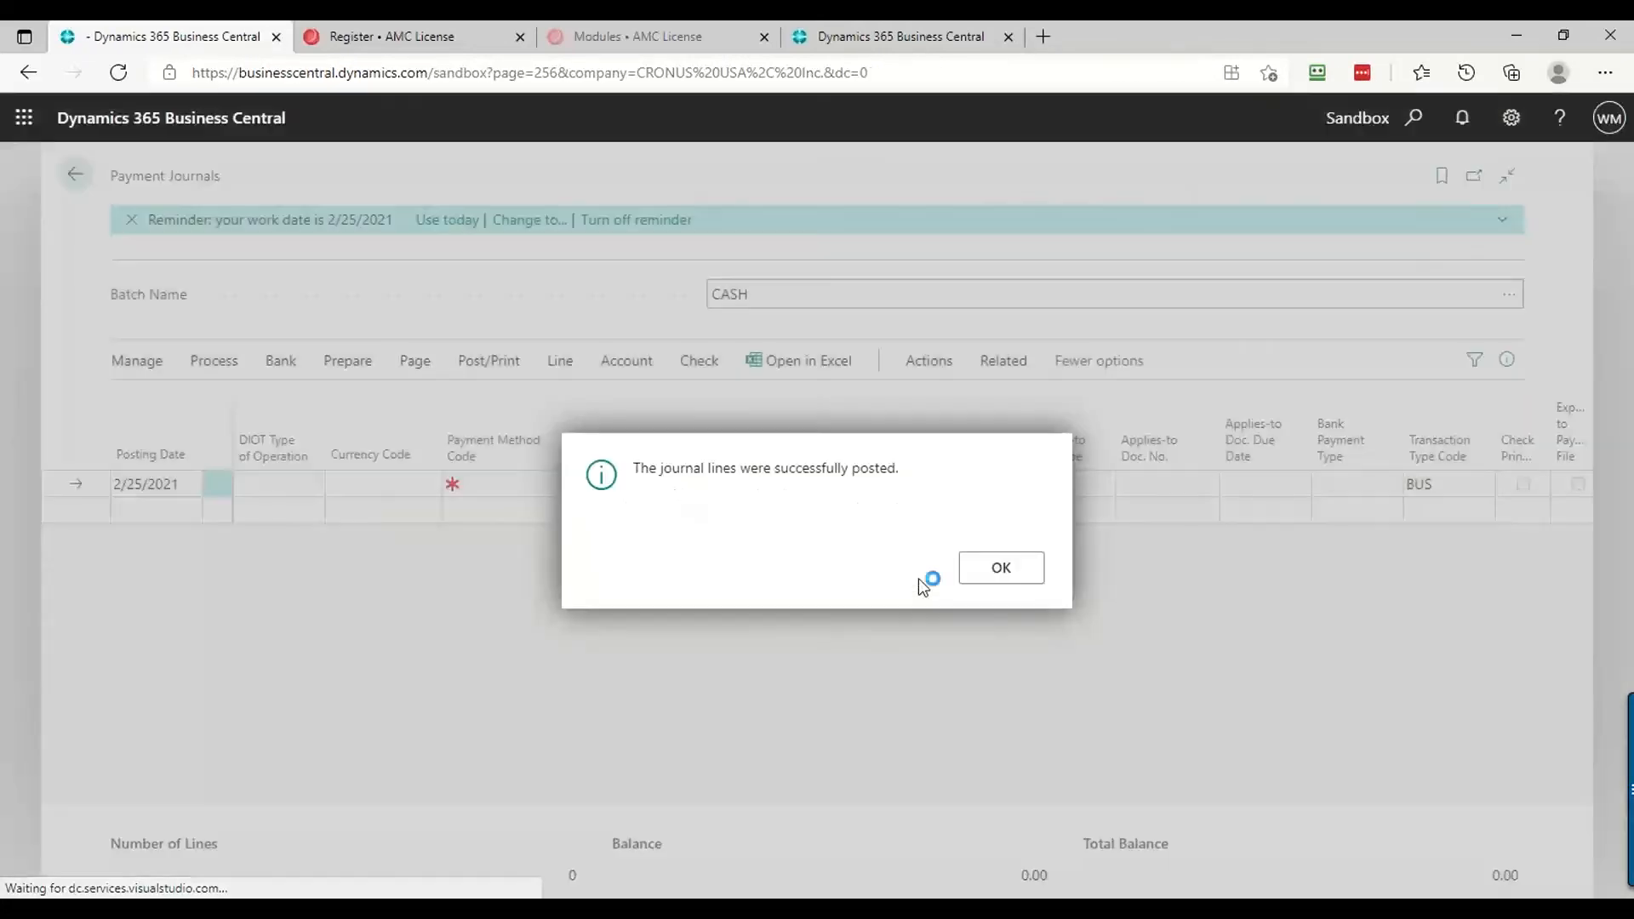
{"action": "left_click", "coordinate": [1003, 570]}
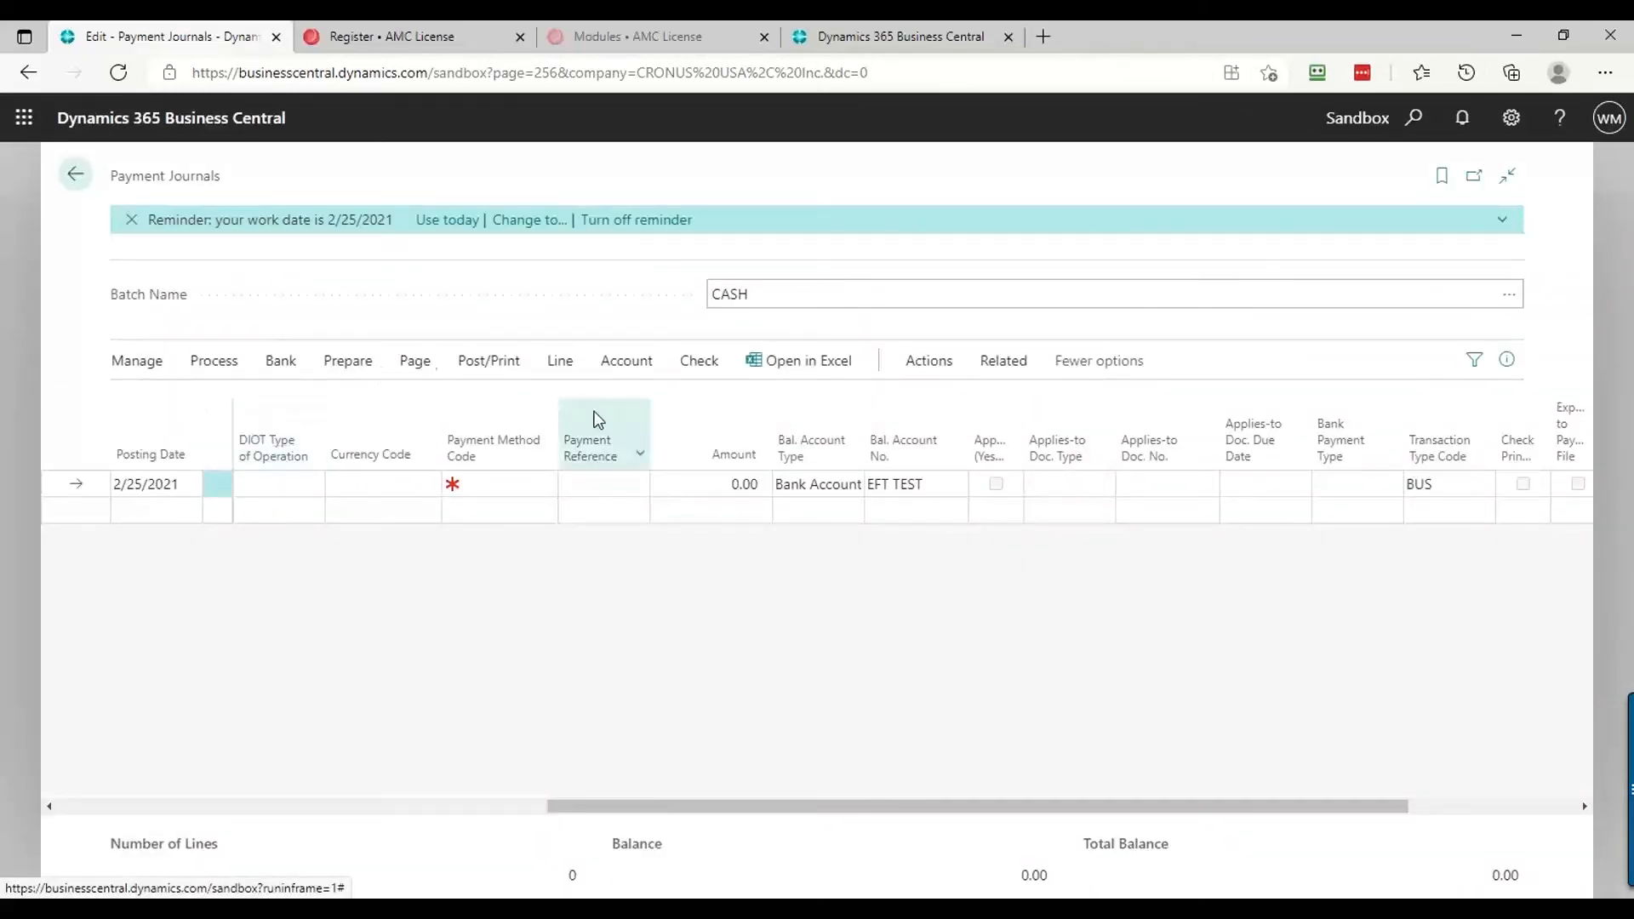
Open Suggest Vendor Payments for the CASH batch and examine the Last Payment Date and the options for finding payments
{"action": "left_click", "coordinate": [220, 366]}
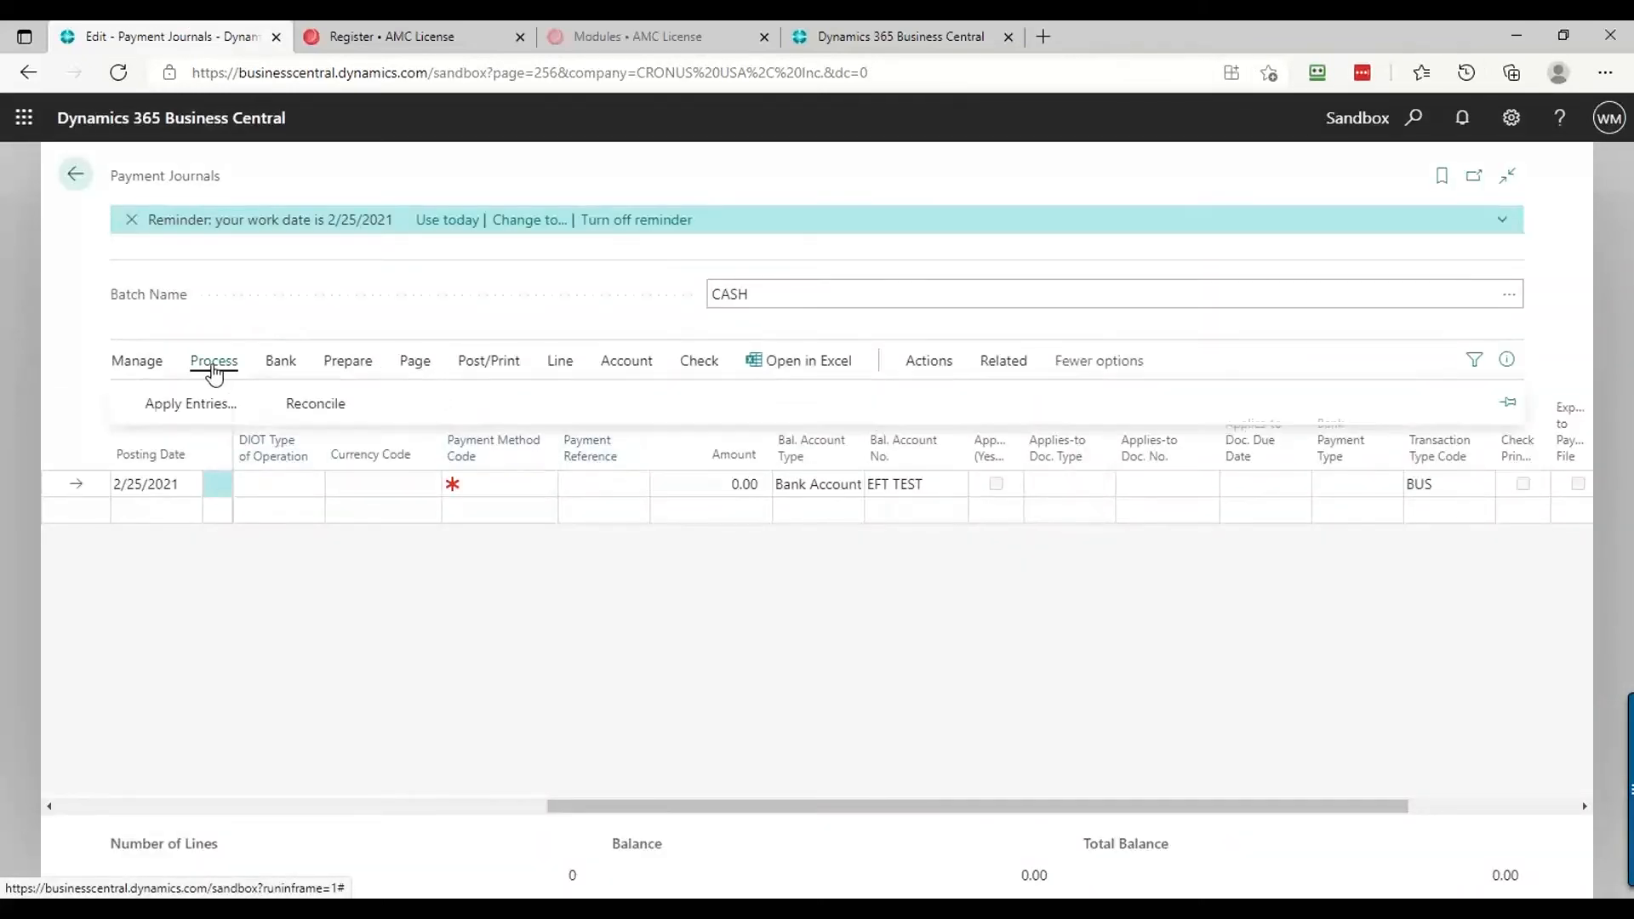
{"action": "left_click", "coordinate": [344, 368]}
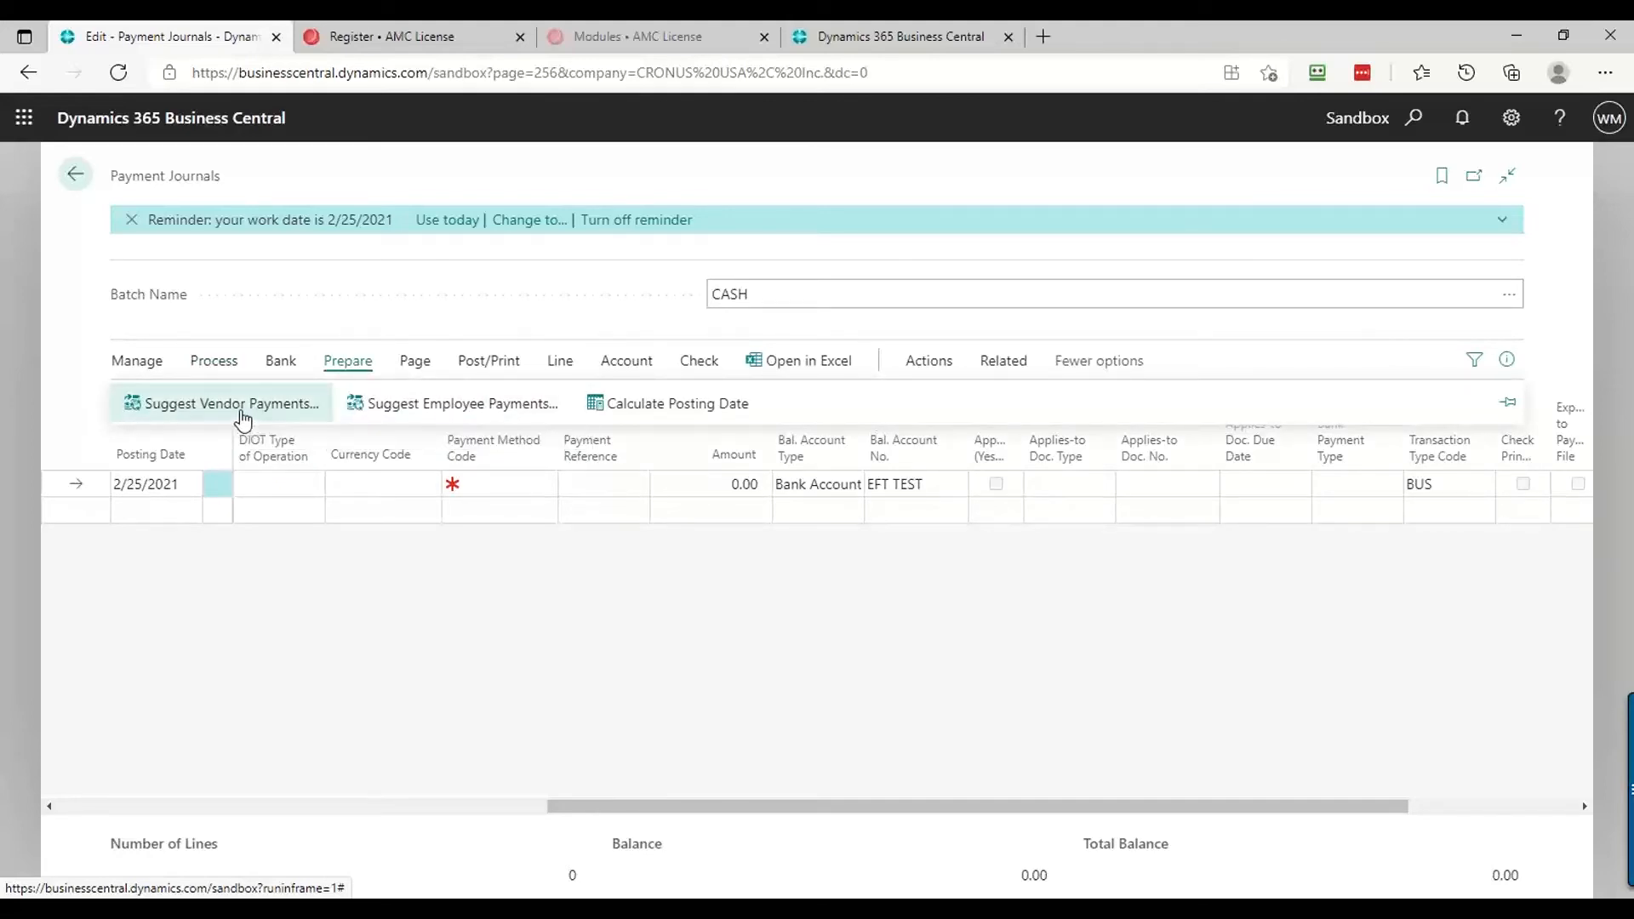
{"action": "left_click", "coordinate": [242, 419]}
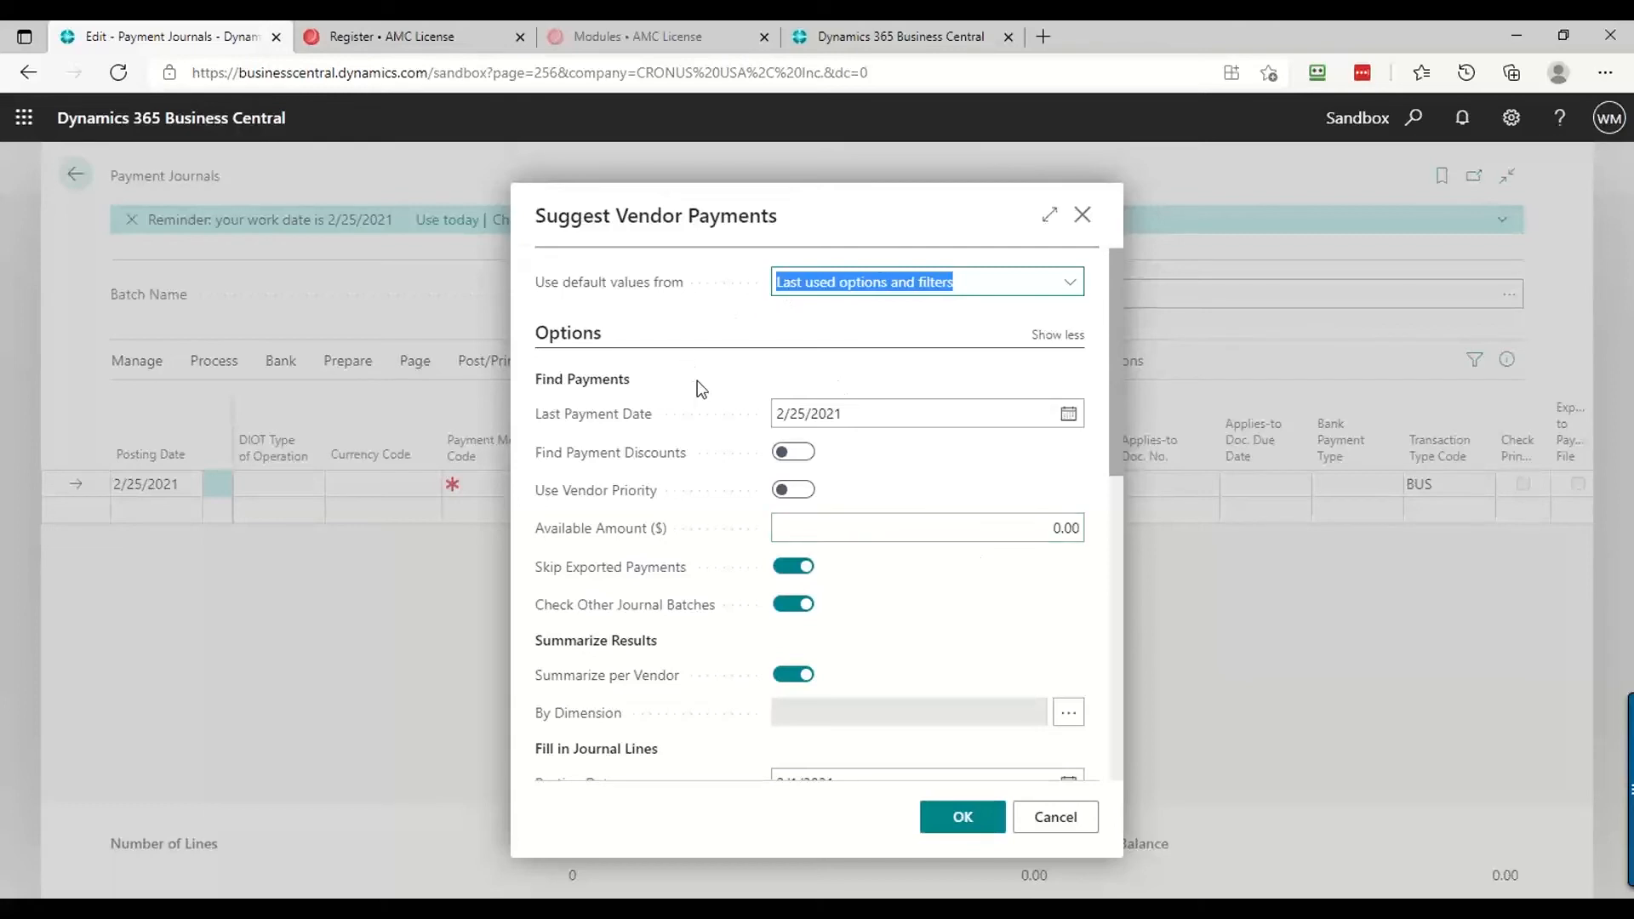
{"action": "scroll", "coordinate": [701, 389], "scroll_direction": "down", "scroll_amount": 3}
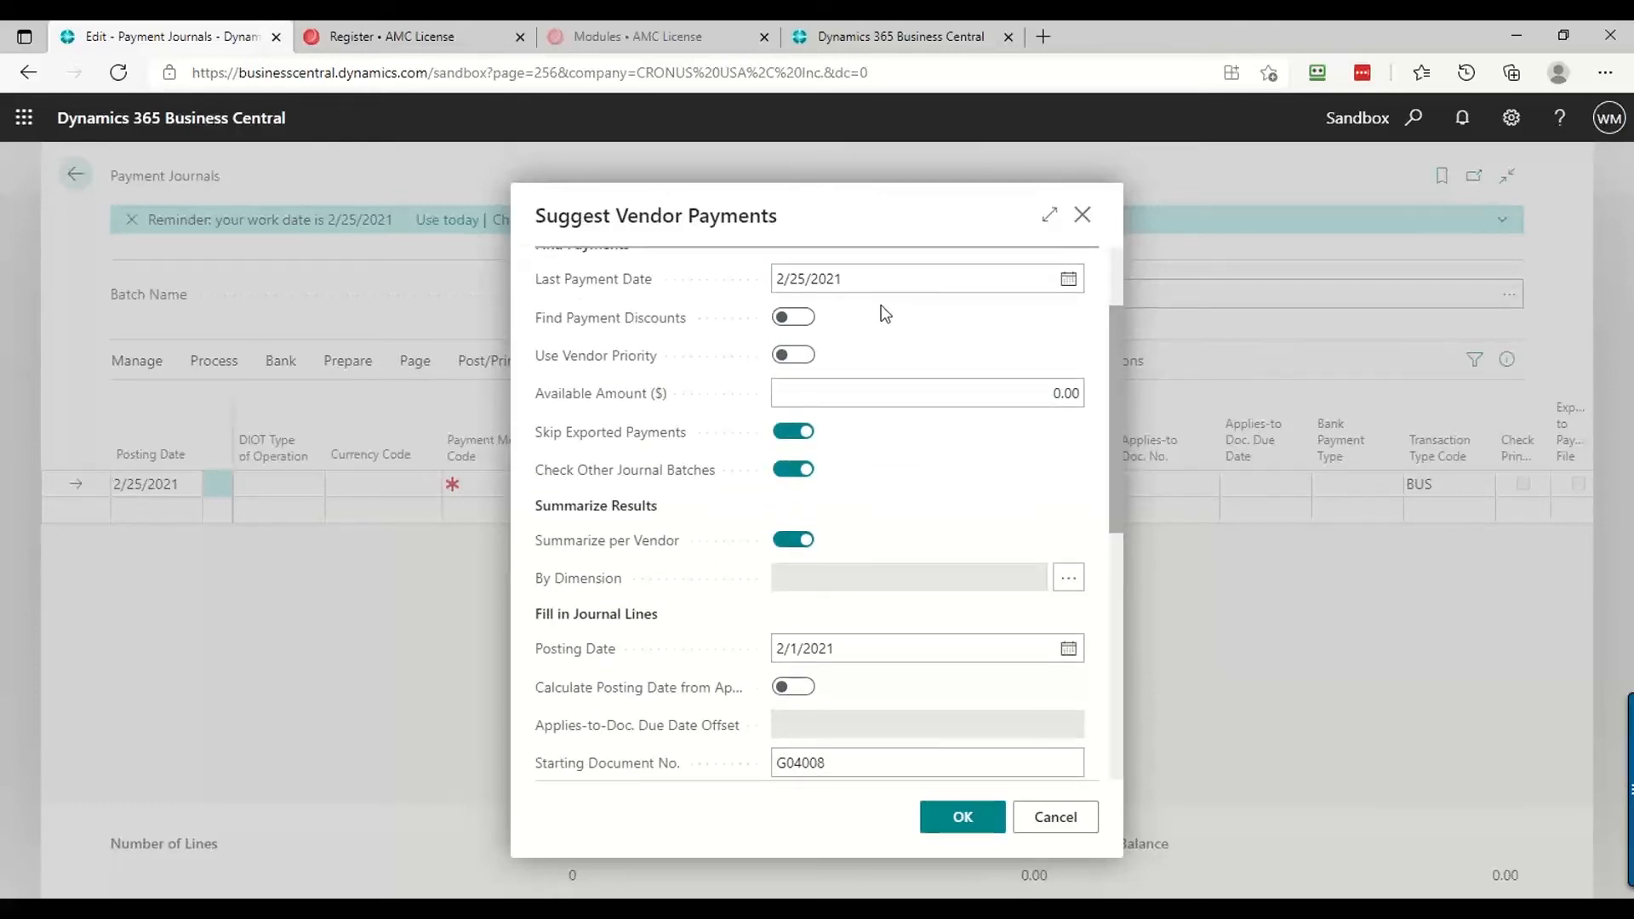
{"action": "scroll", "coordinate": [885, 314], "scroll_direction": "up", "scroll_amount": 1}
{"action": "left_click", "coordinate": [880, 342]}
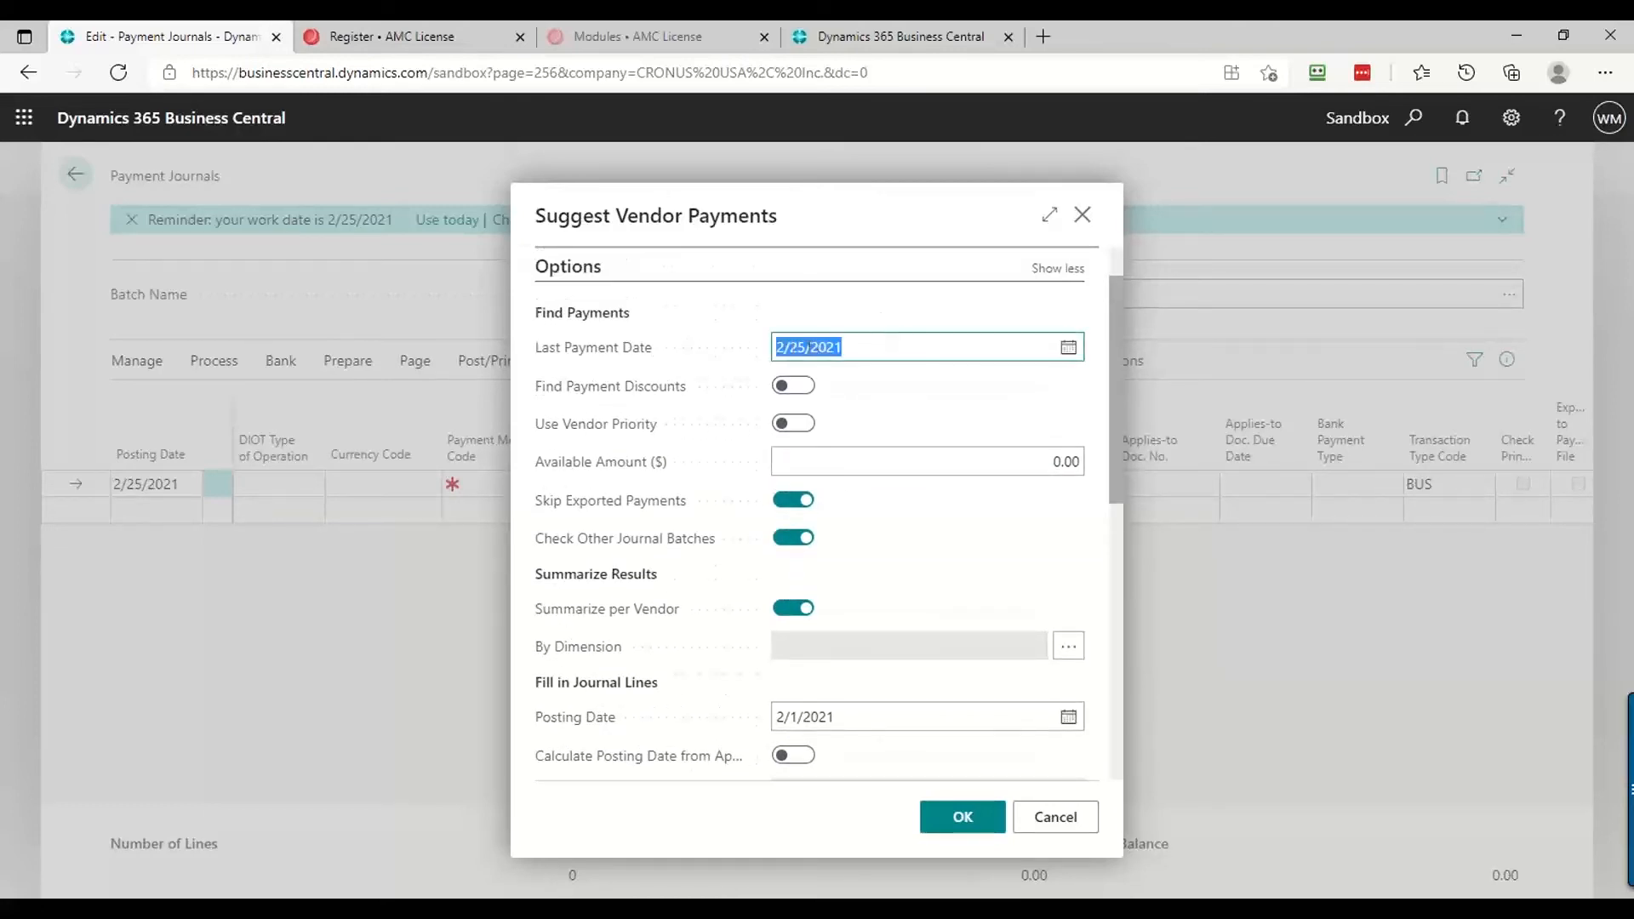
{"action": "left_click", "coordinate": [1547, 833]}
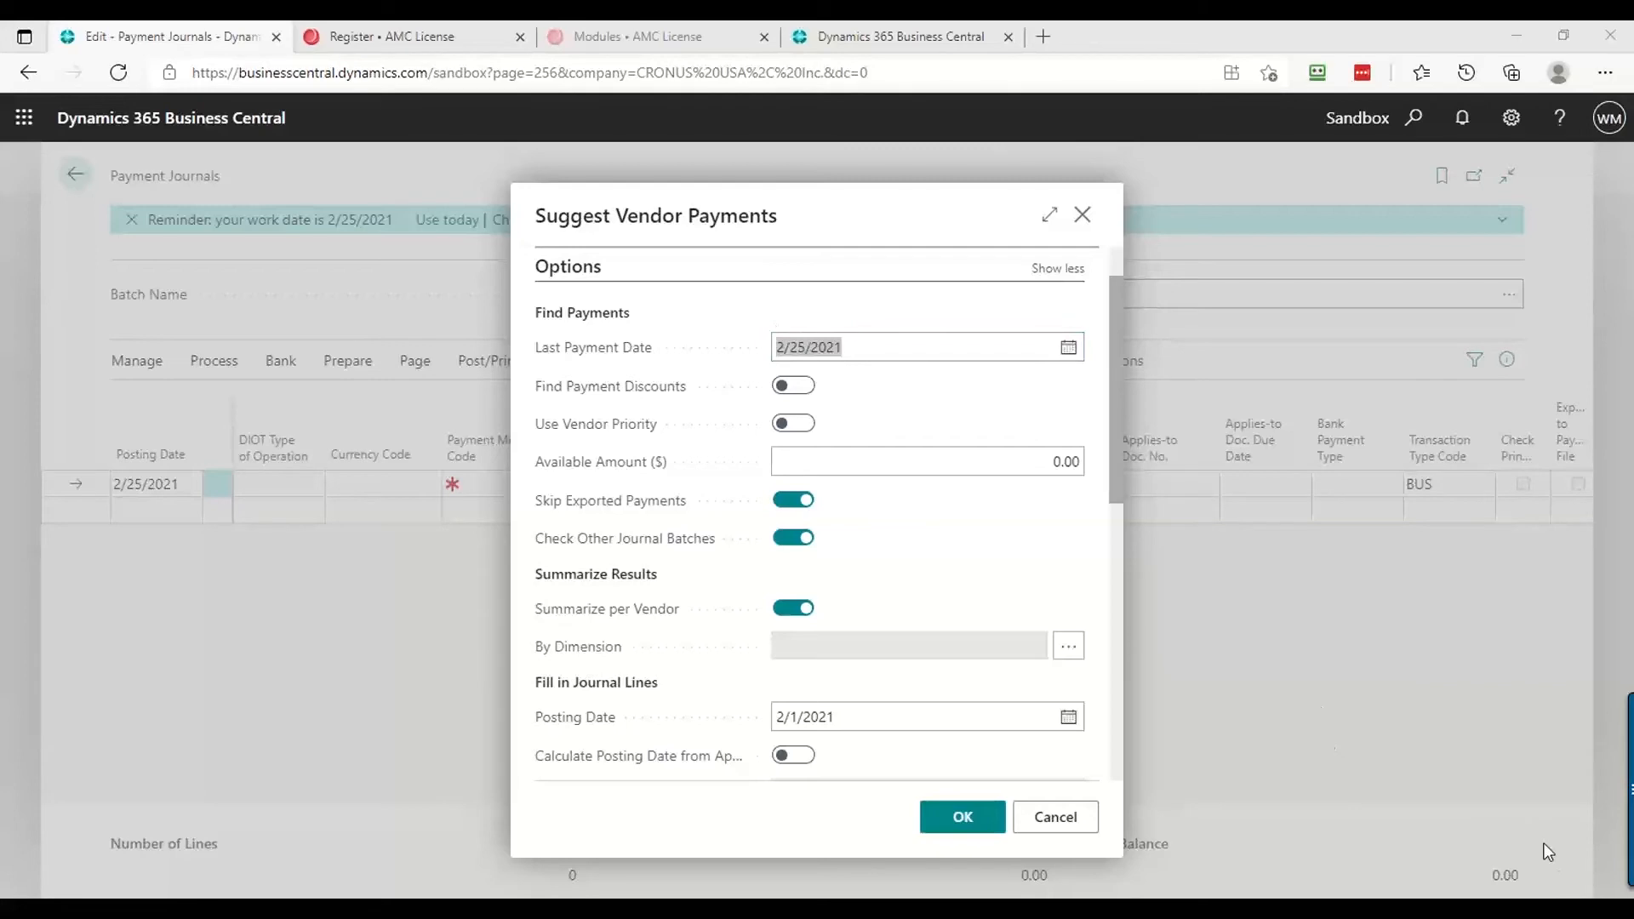
{"action": "left_click", "coordinate": [856, 353]}
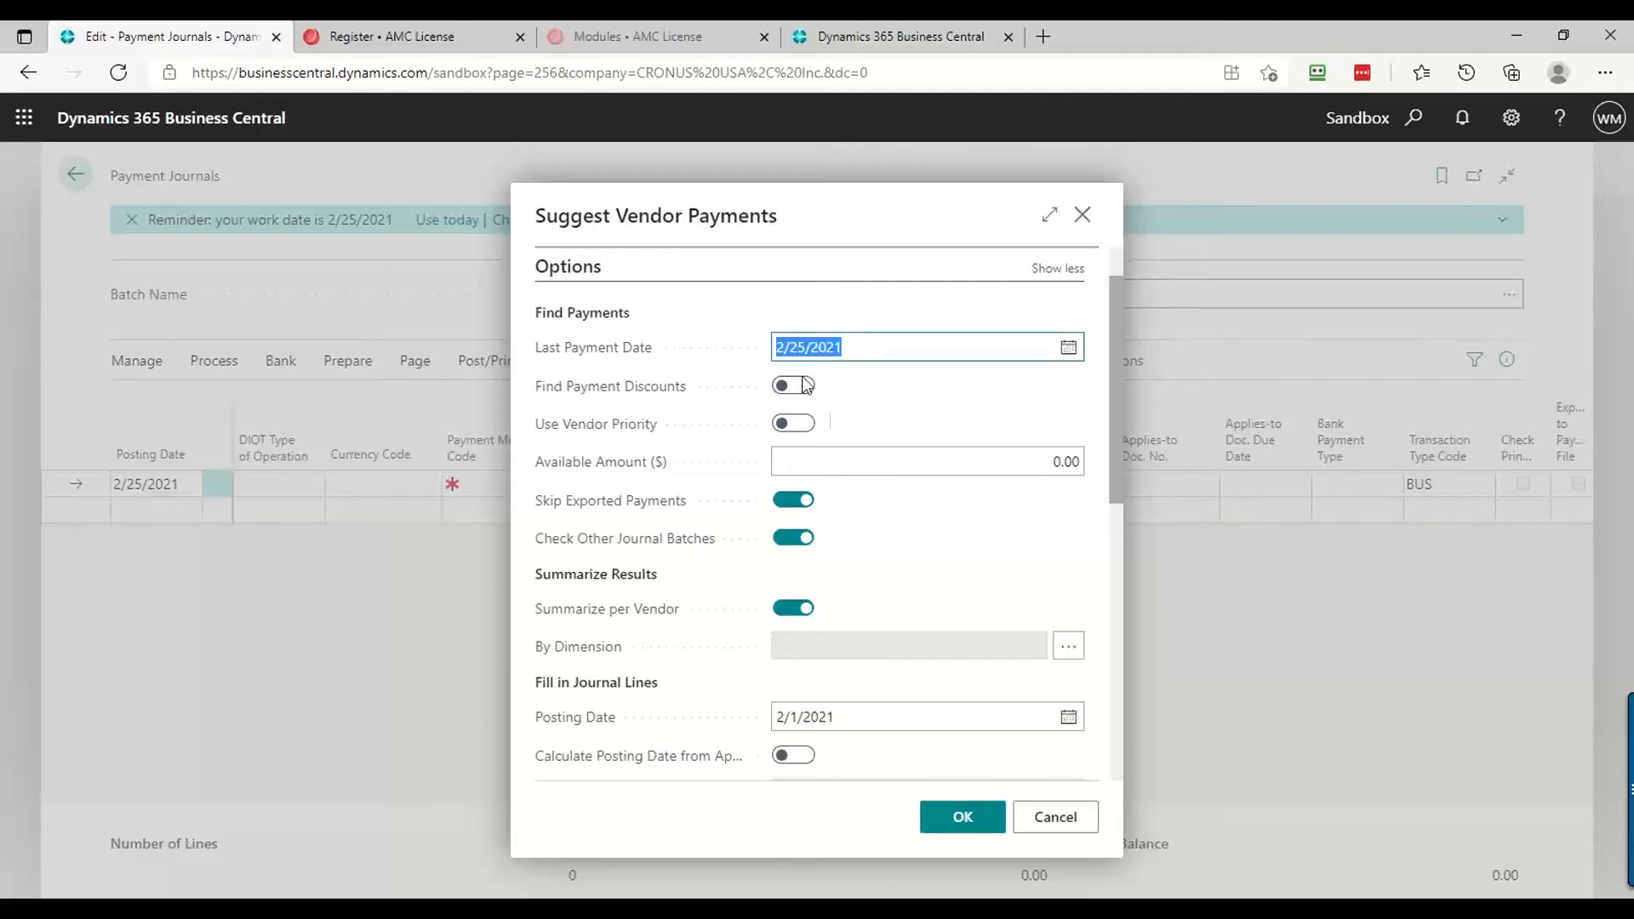
{"action": "scroll", "coordinate": [921, 559], "scroll_direction": "down", "scroll_amount": 1}
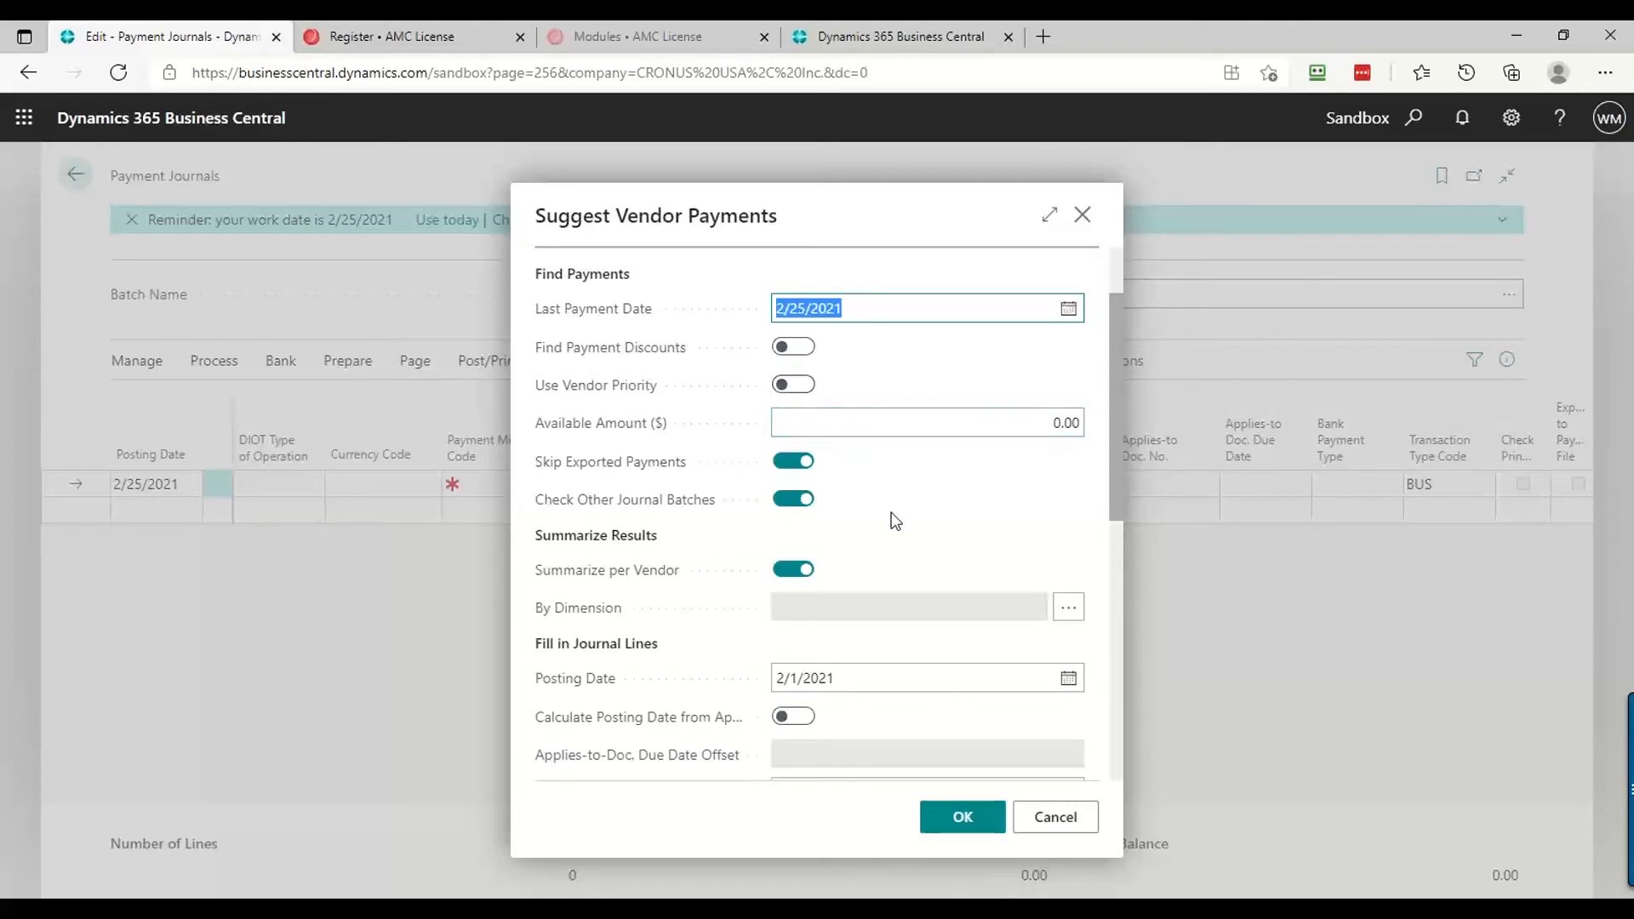
{"action": "scroll", "coordinate": [894, 519], "scroll_direction": "down", "scroll_amount": 1}
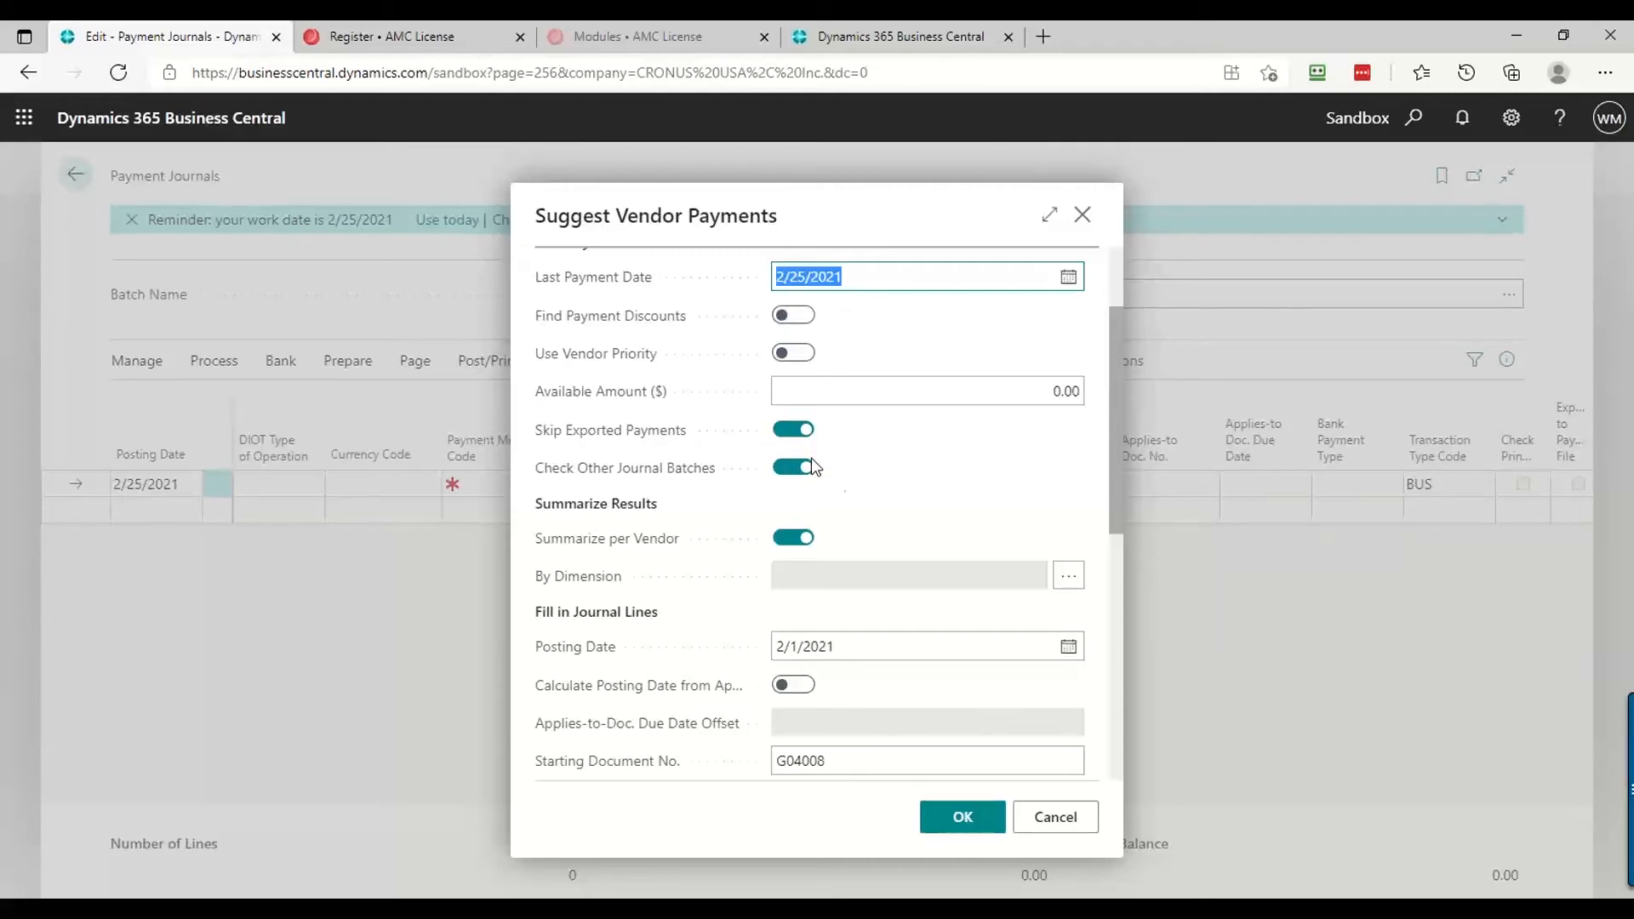
{"action": "scroll", "coordinate": [894, 509], "scroll_direction": "down", "scroll_amount": 2}
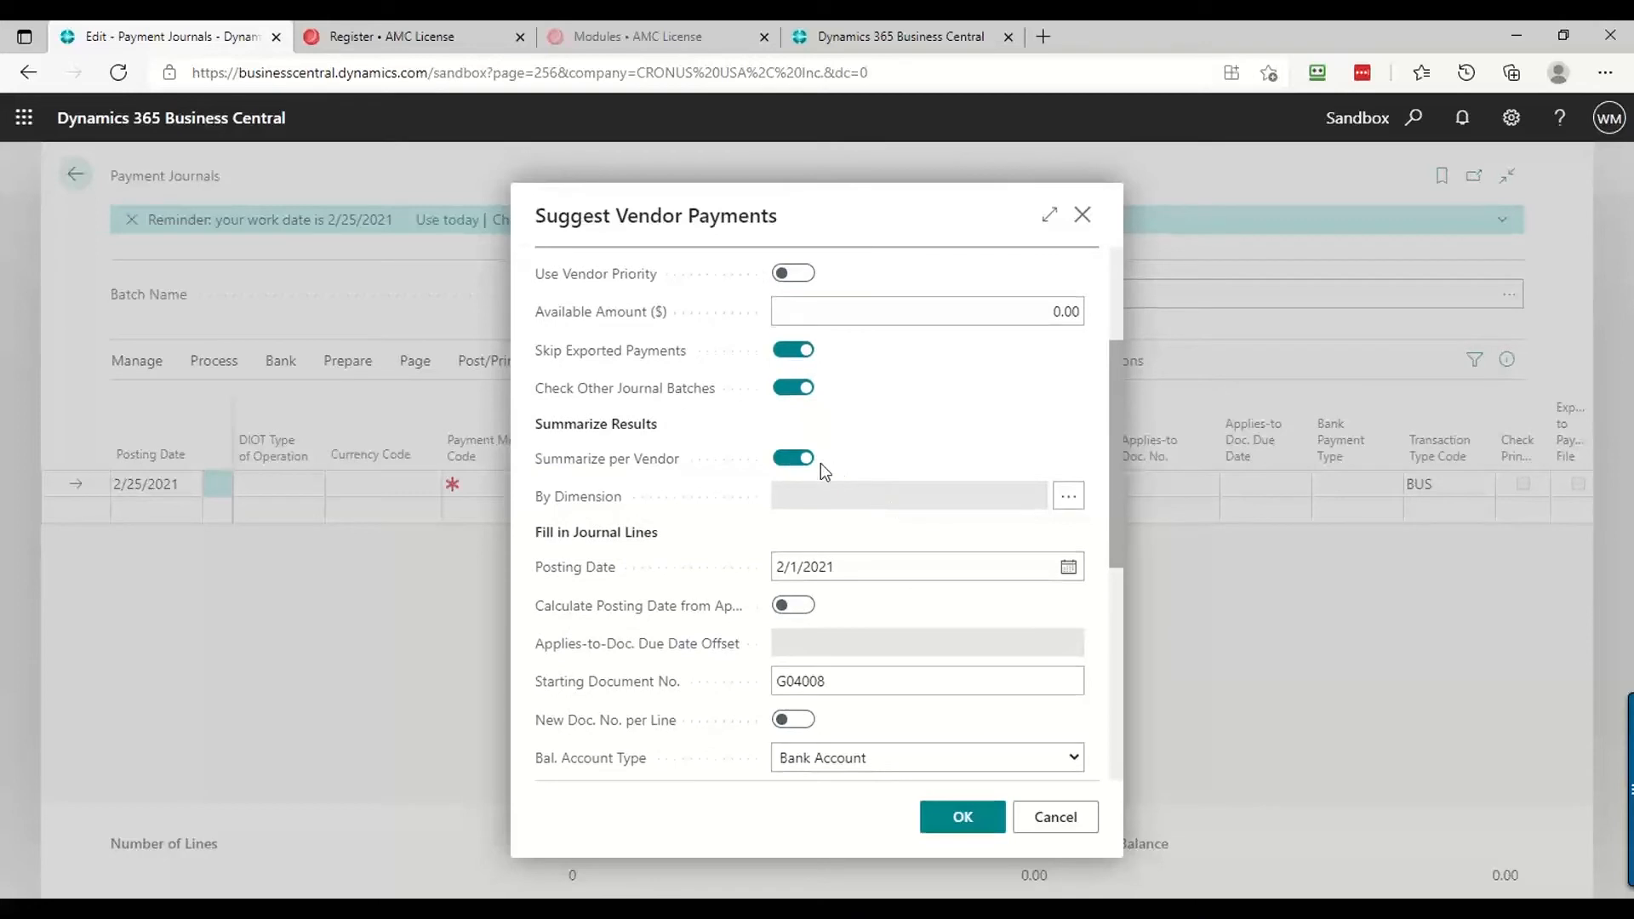
Turn off Summarize per Vendor and set the suggested payments' posting date to 6/17/2021
{"action": "left_click", "coordinate": [812, 466]}
{"action": "scroll", "coordinate": [890, 626], "scroll_direction": "down", "scroll_amount": 3}
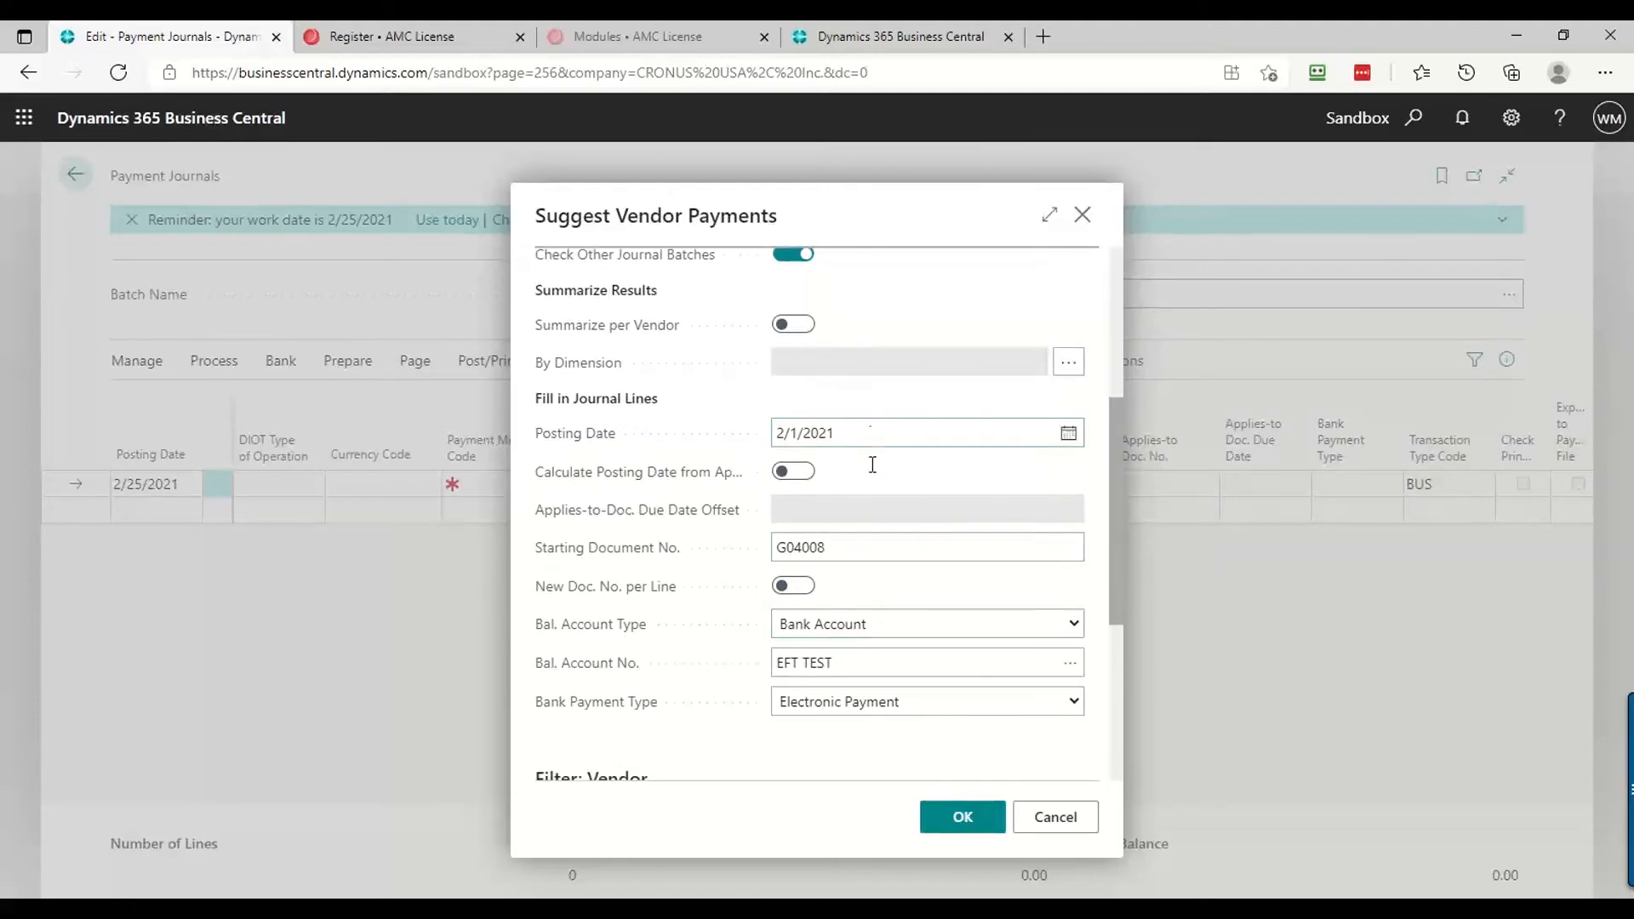
{"action": "left_click", "coordinate": [872, 427]}
{"action": "type", "text": "t"}
{"action": "key", "text": "Tab"}
Choose CHECKING as the balancing bank account and Computer Check as the bank payment type, and create the suggested payment lines
{"action": "left_click", "coordinate": [1070, 663]}
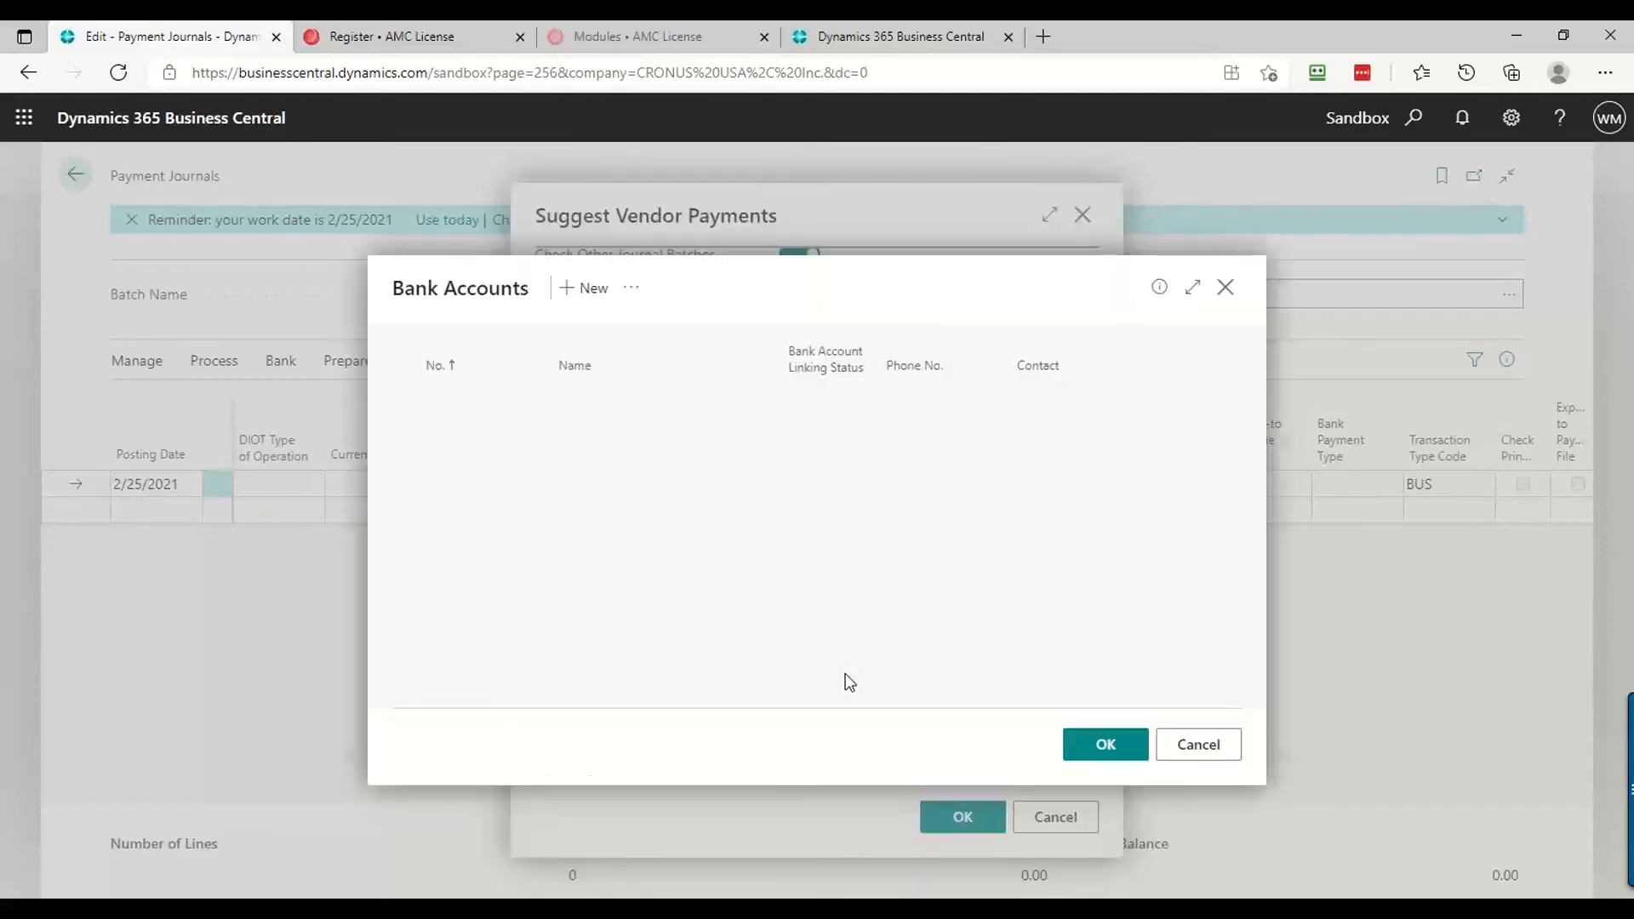
{"action": "left_click", "coordinate": [464, 445]}
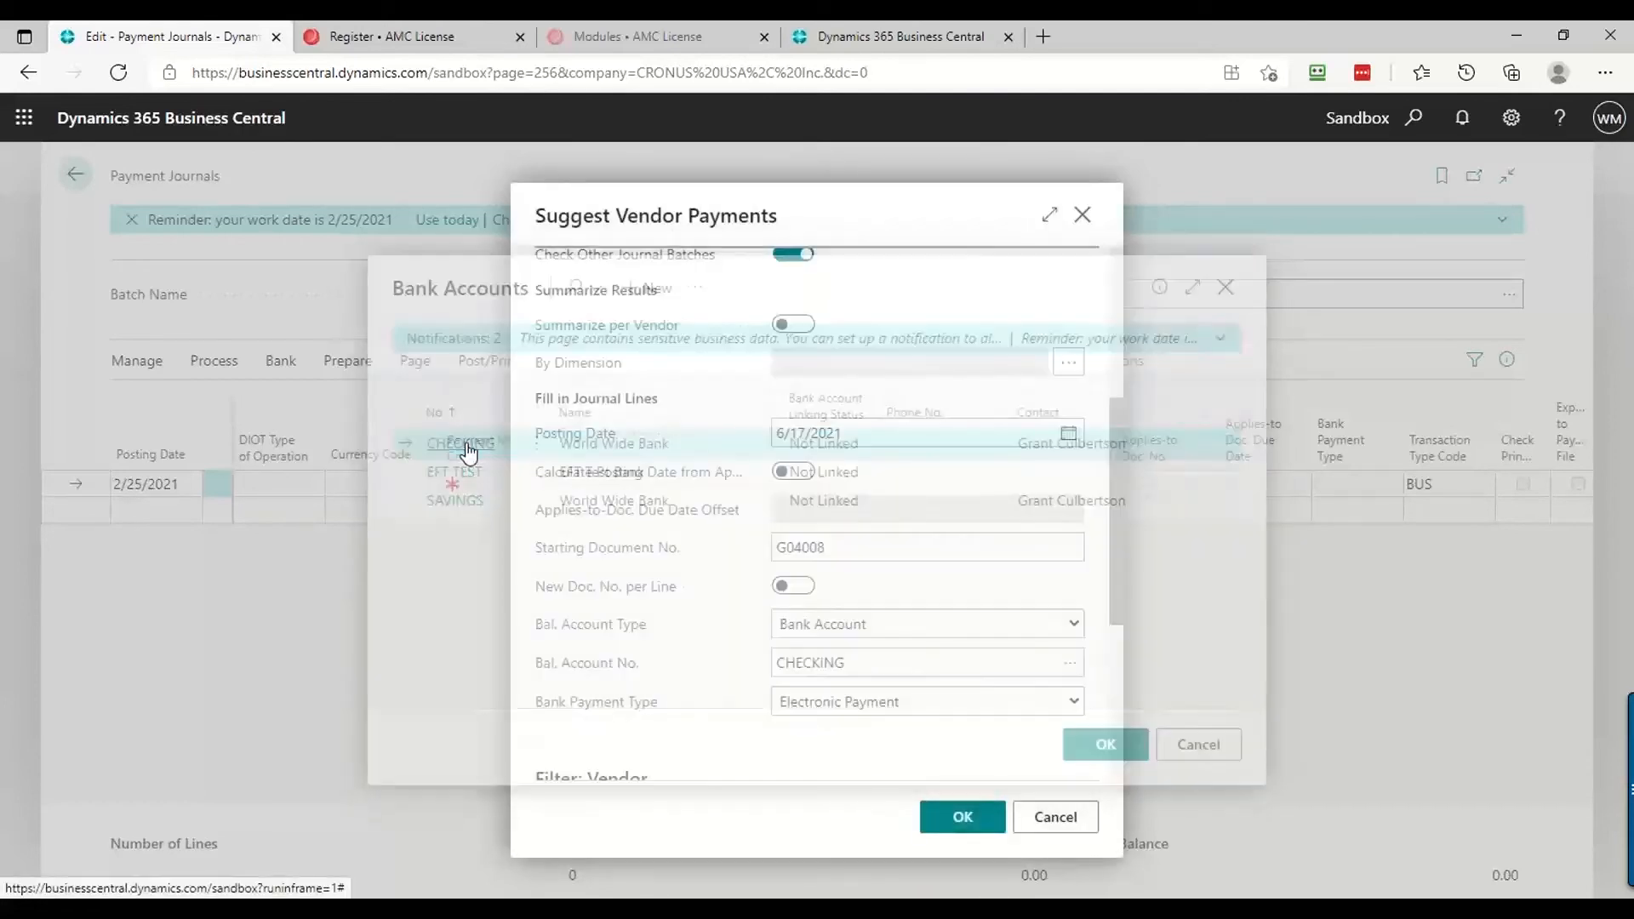
{"action": "left_click", "coordinate": [1075, 703]}
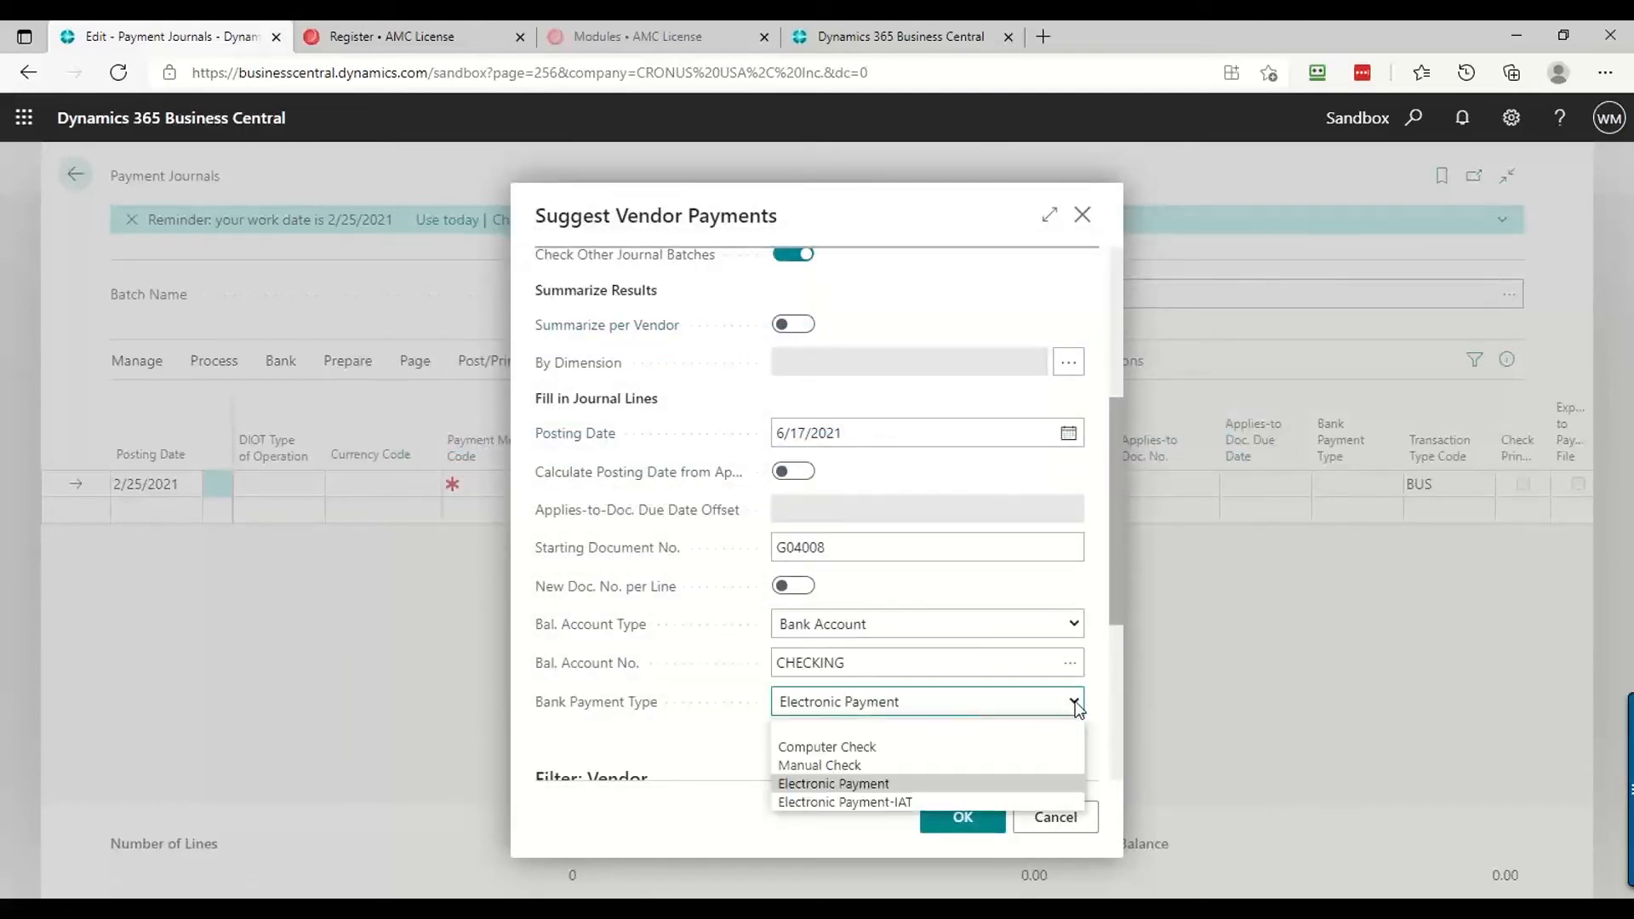
{"action": "left_click", "coordinate": [874, 746]}
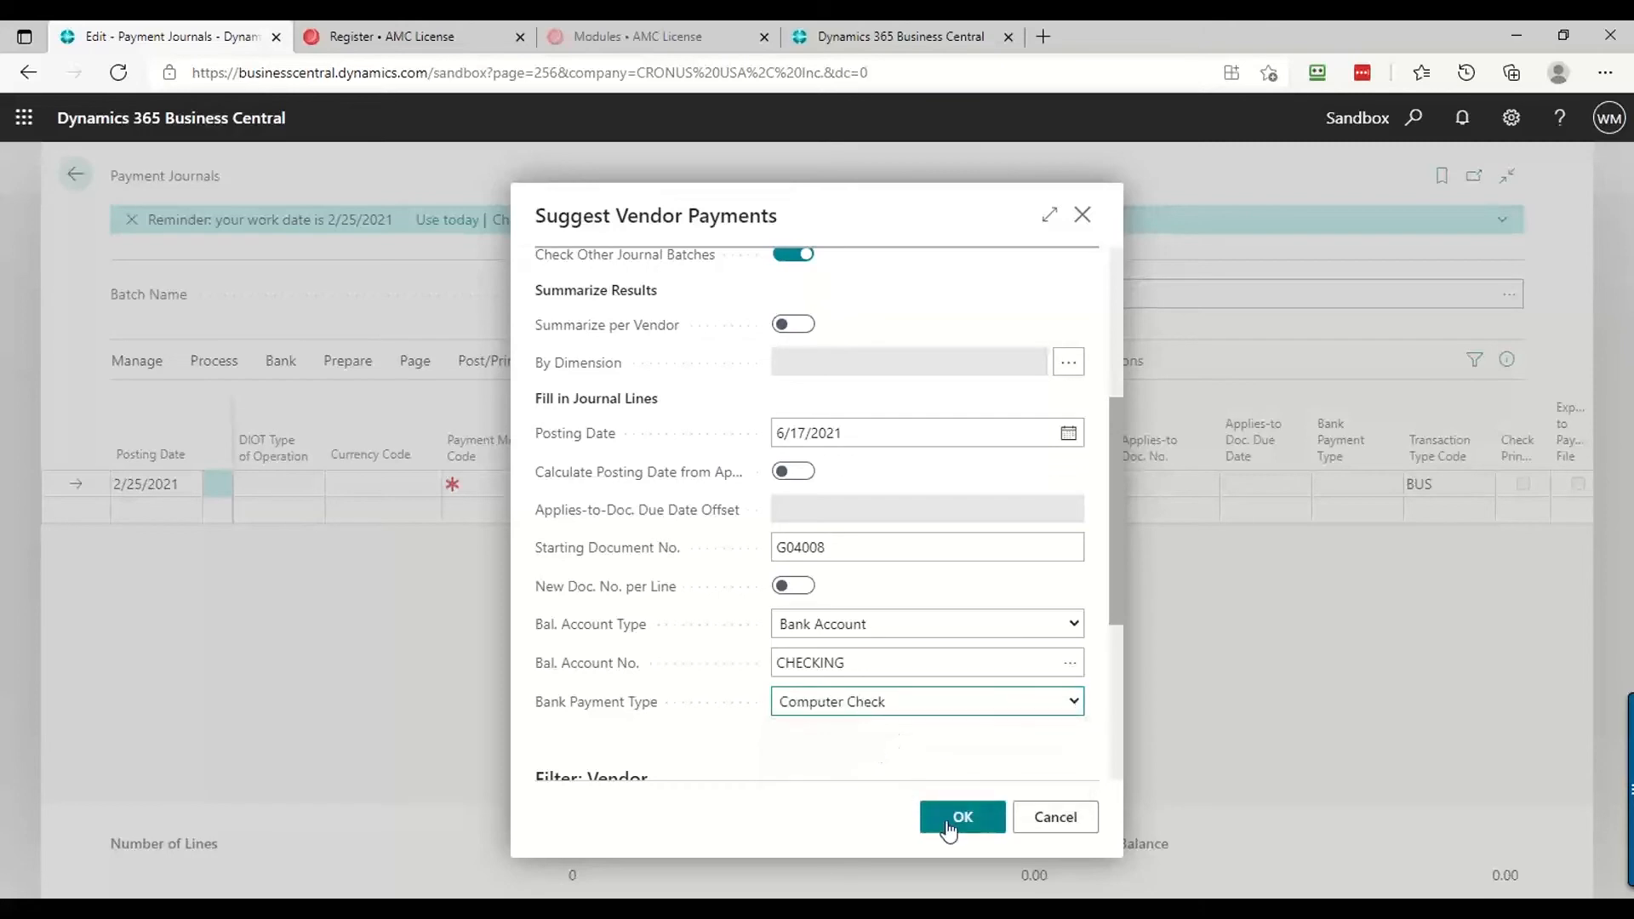
{"action": "left_click", "coordinate": [950, 824]}
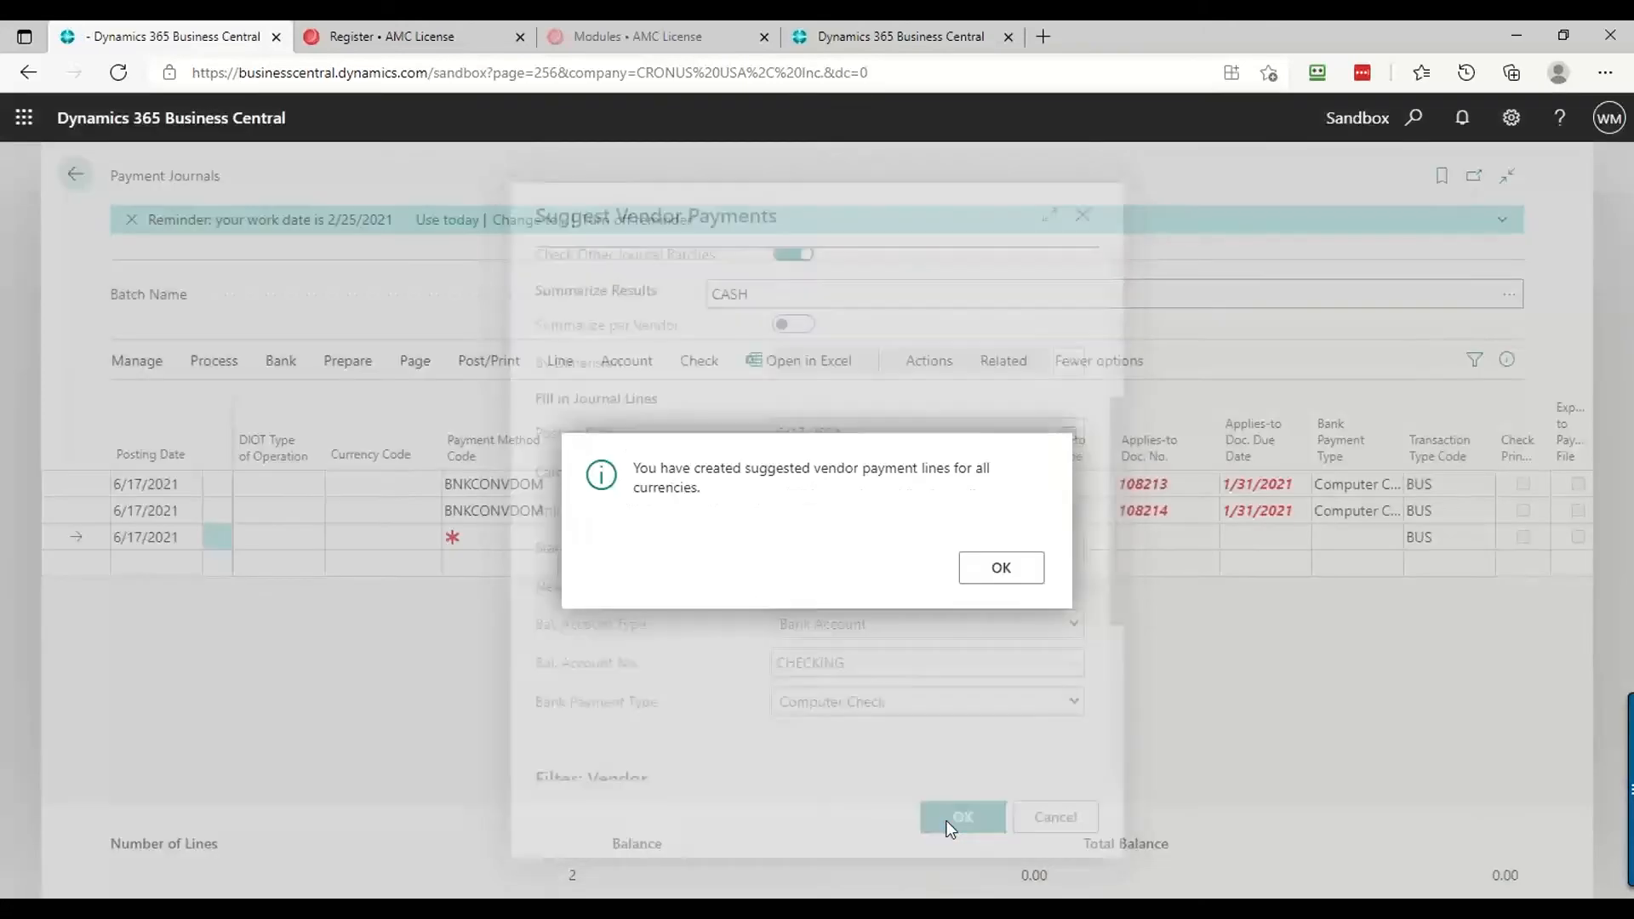
{"action": "left_click", "coordinate": [1005, 568]}
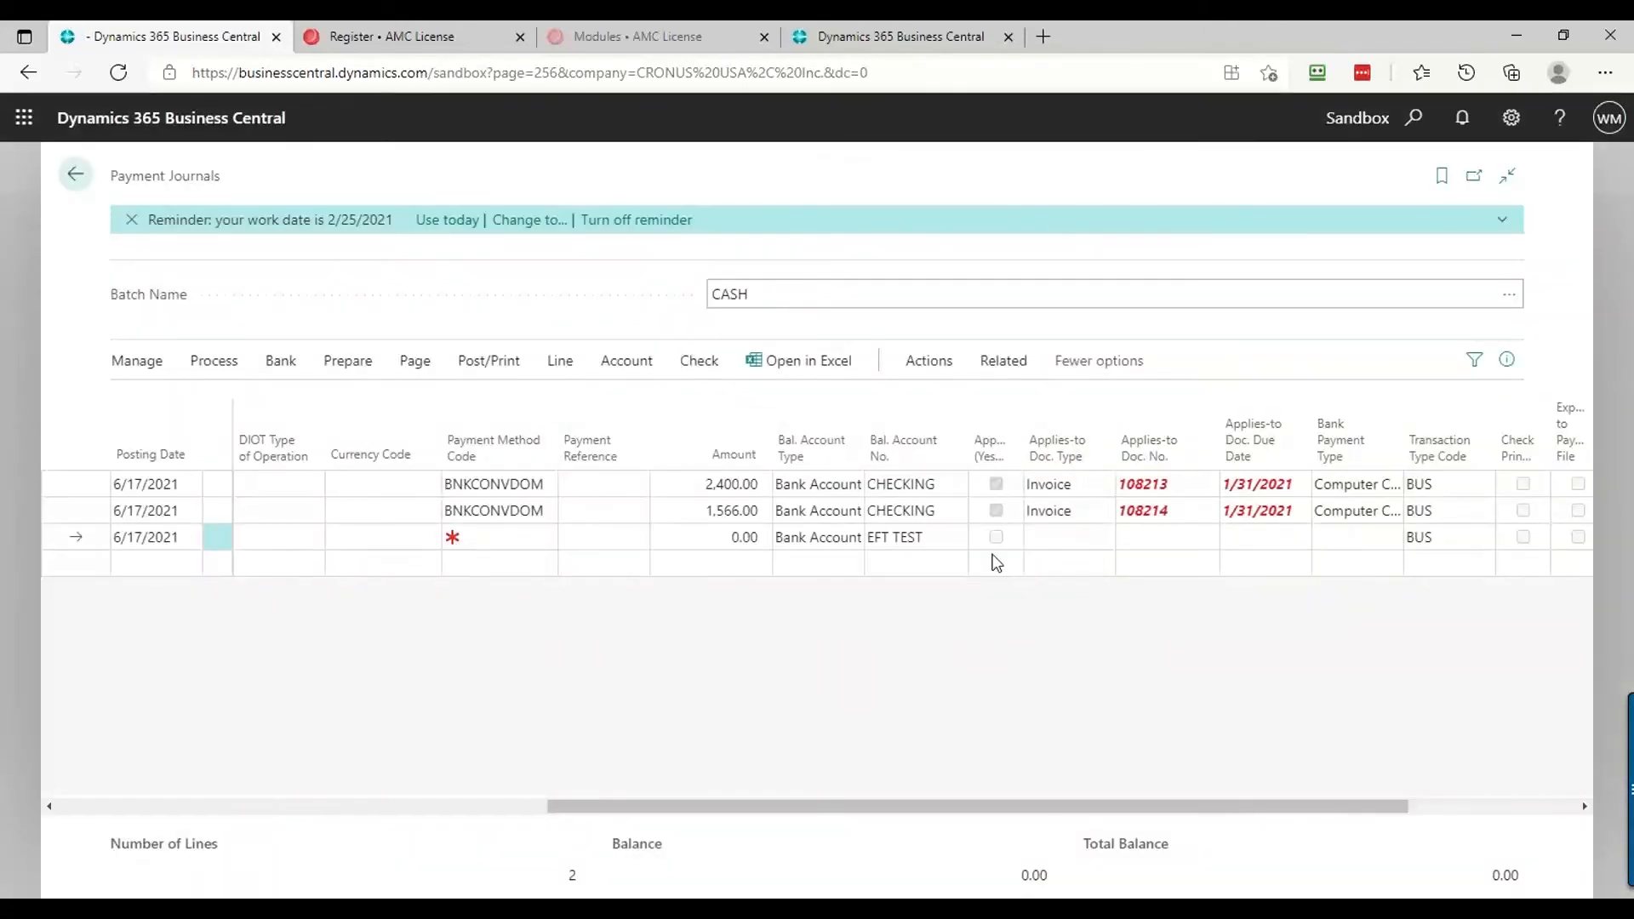
Run Suggest Vendor Payments again with the vendor number filter cleared to create payment lines for all vendors
{"action": "left_click", "coordinate": [516, 488]}
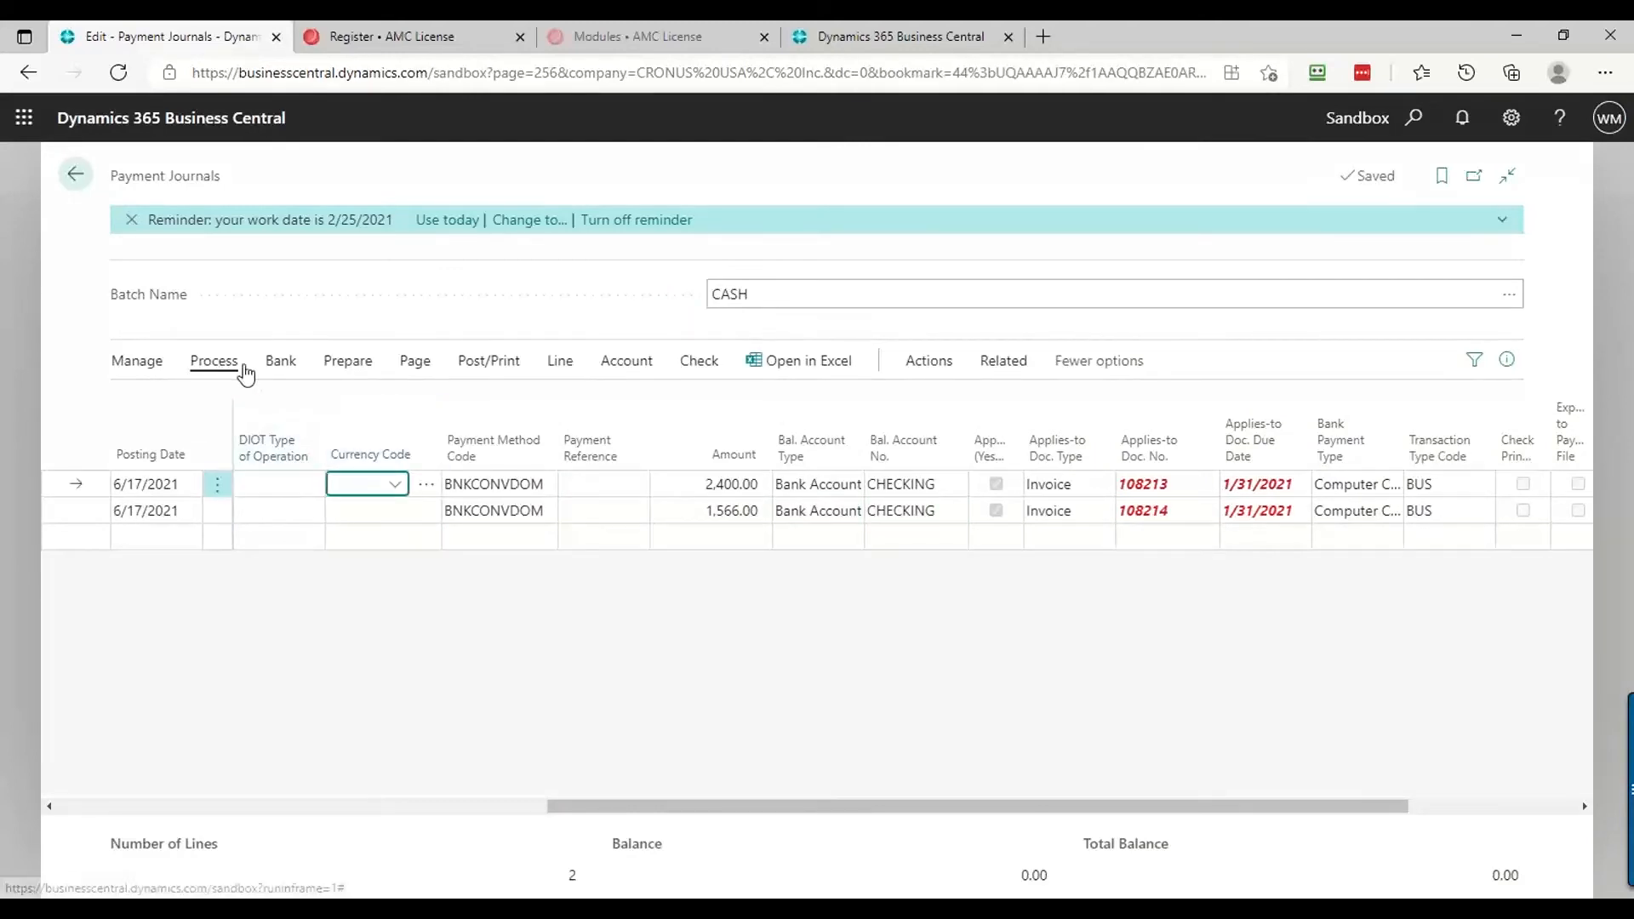
{"action": "left_click", "coordinate": [345, 362]}
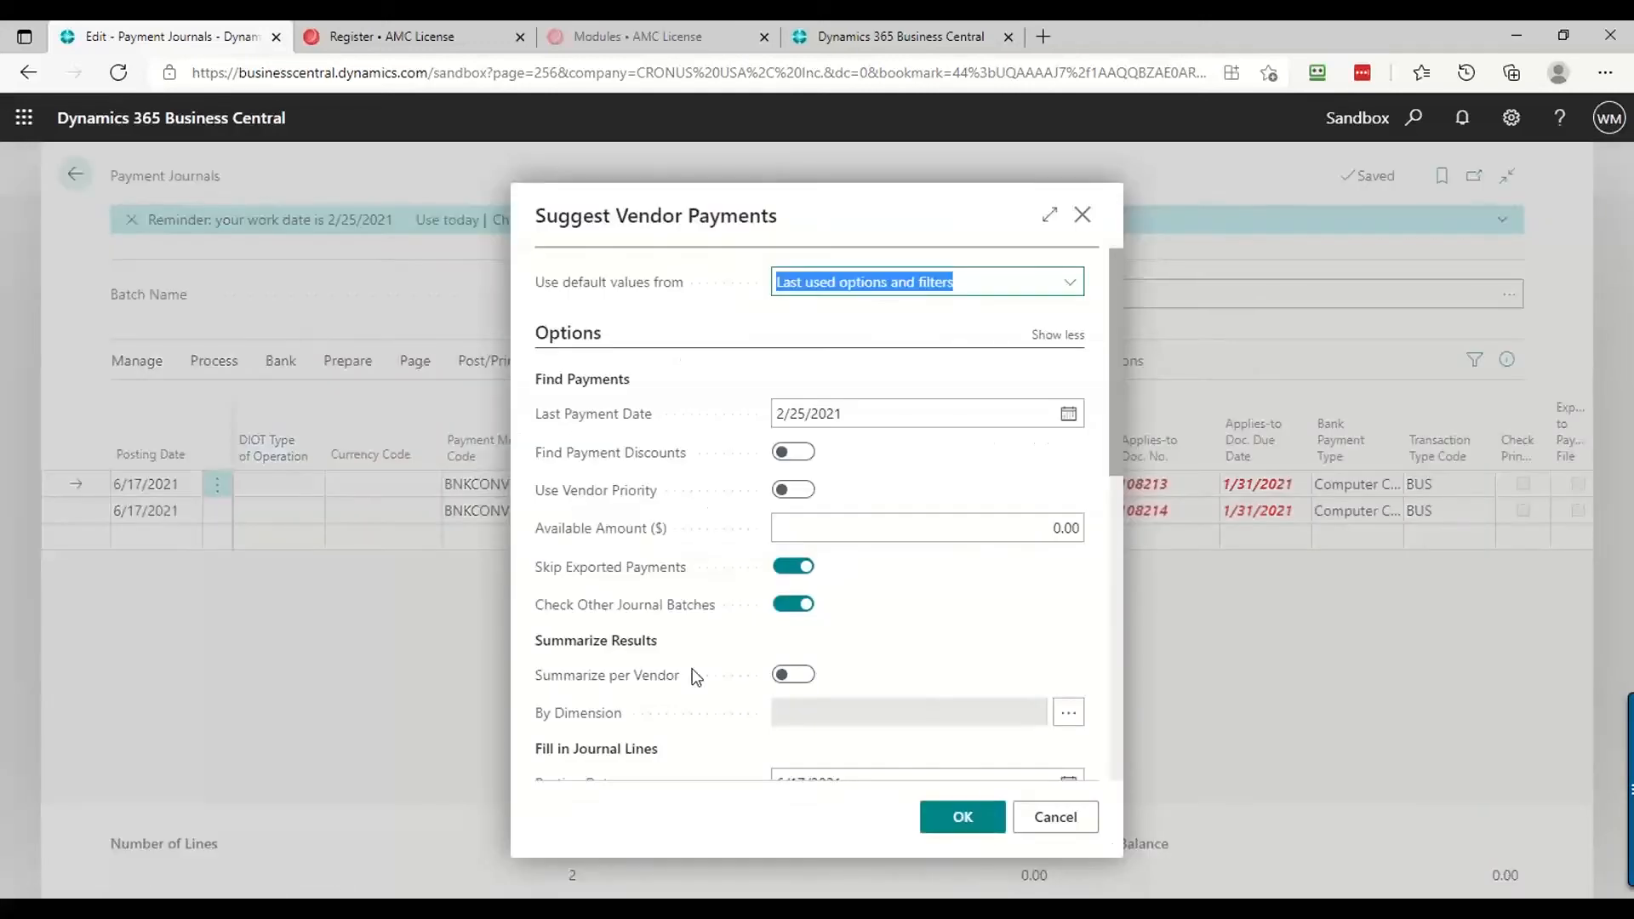
{"action": "scroll", "coordinate": [789, 679], "scroll_direction": "down", "scroll_amount": 5}
{"action": "scroll", "coordinate": [791, 672], "scroll_direction": "down", "scroll_amount": 1}
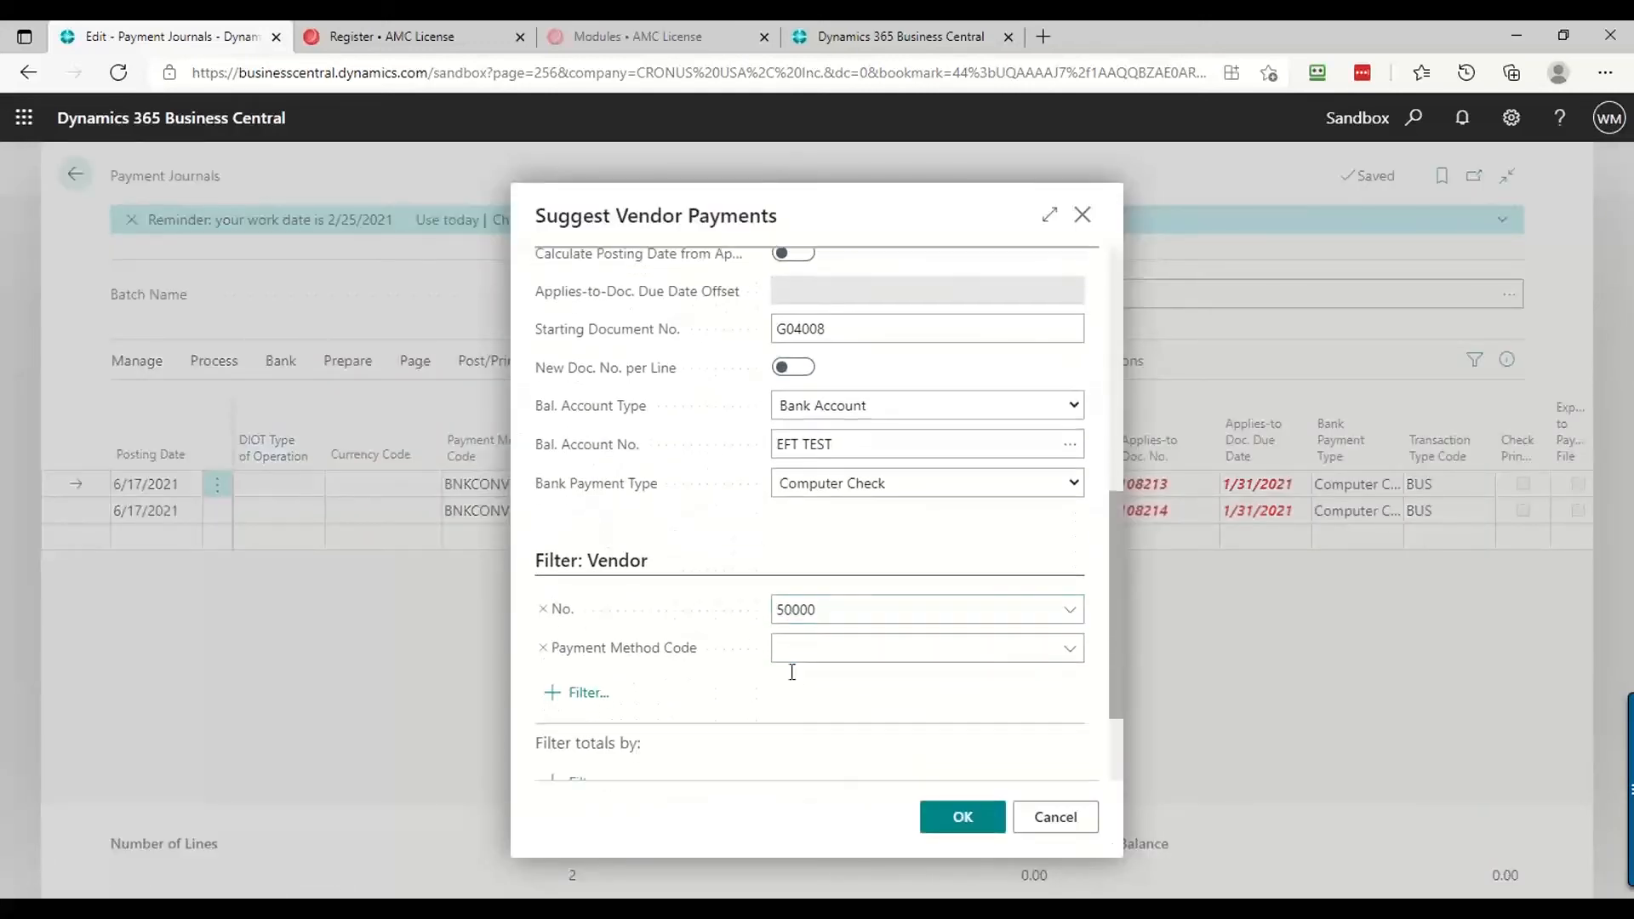
{"action": "double_click", "coordinate": [854, 609]}
{"action": "key", "text": "BackSpace"}
{"action": "left_click", "coordinate": [971, 817]}
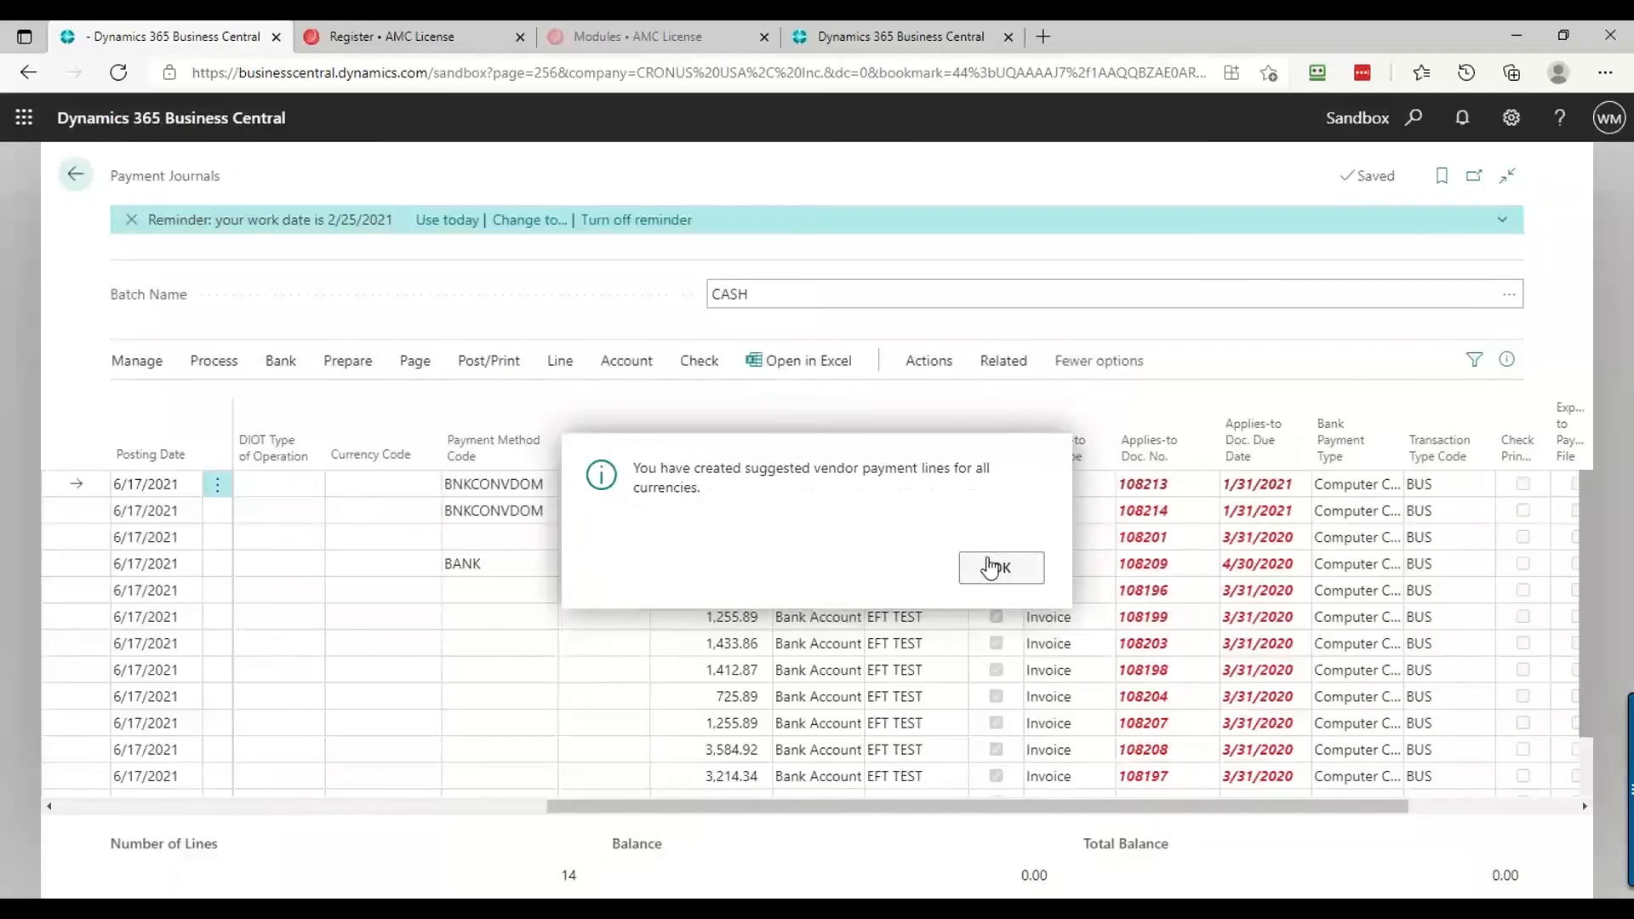
{"action": "left_click", "coordinate": [991, 566]}
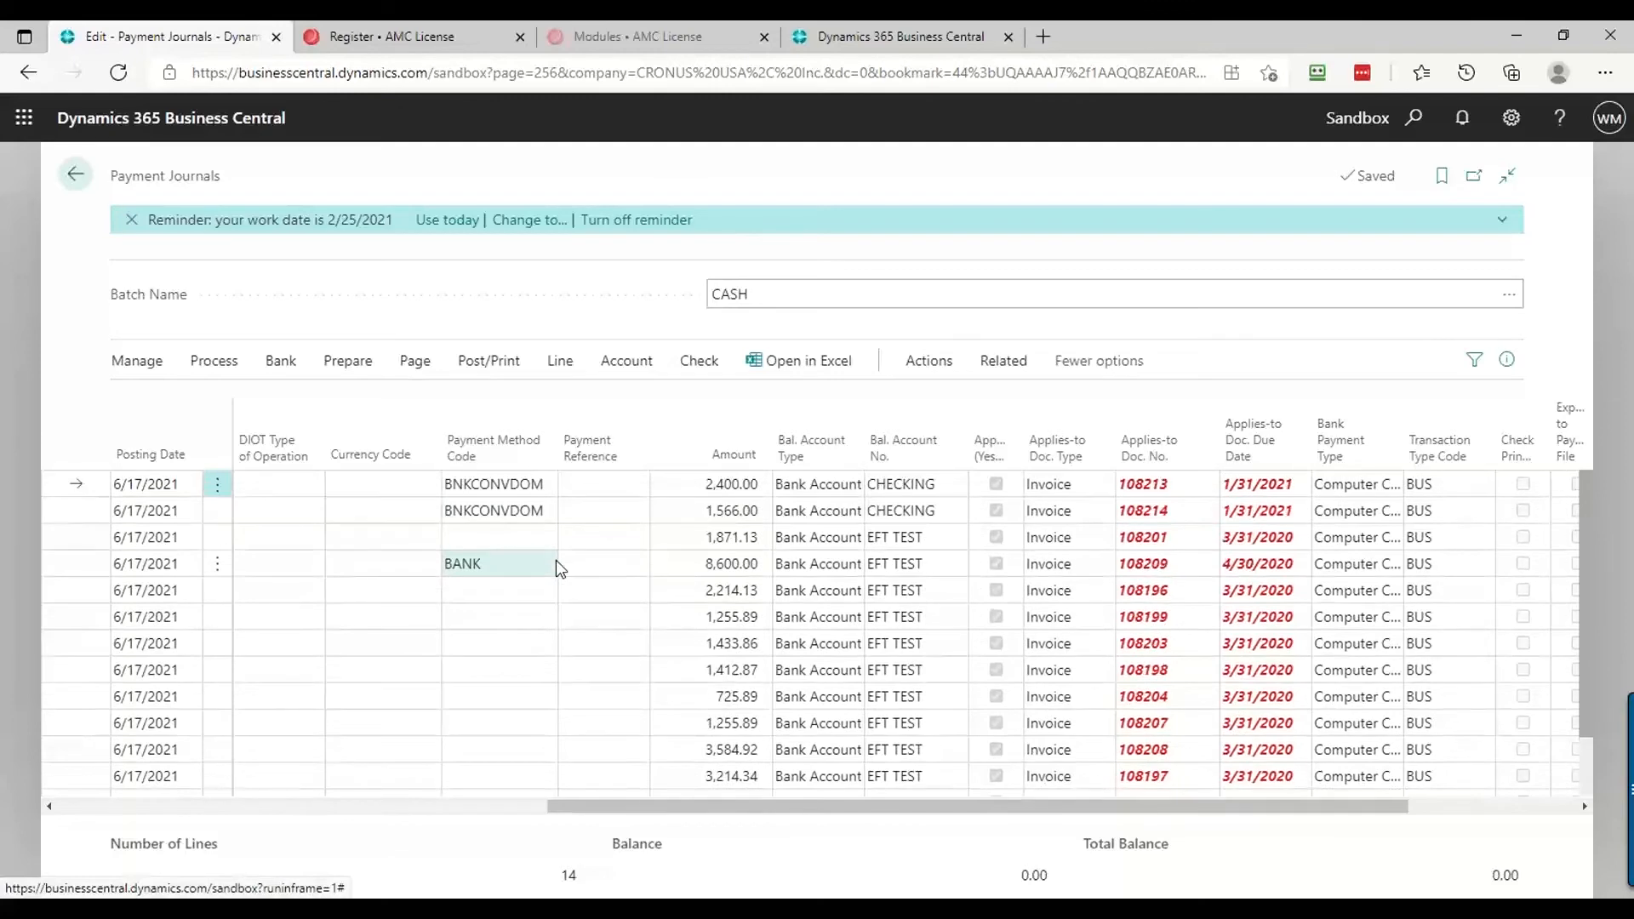
Delete the two Nod Publishers payment lines for vendor 50000 from the journal
{"action": "left_click", "coordinate": [113, 807]}
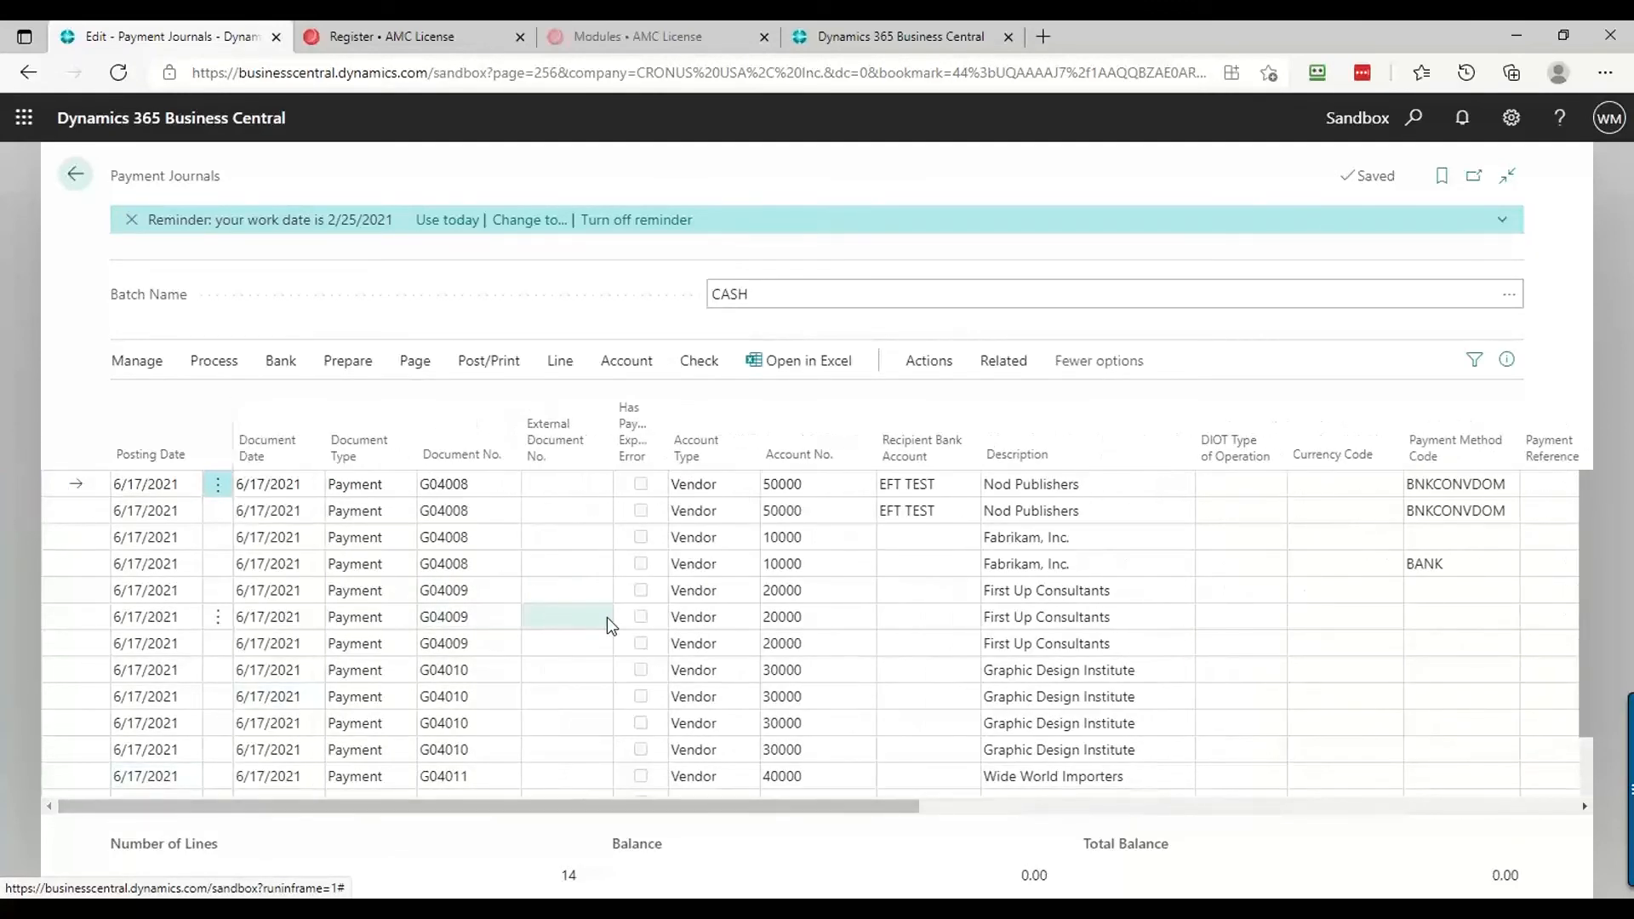
{"action": "left_click", "coordinate": [845, 553]}
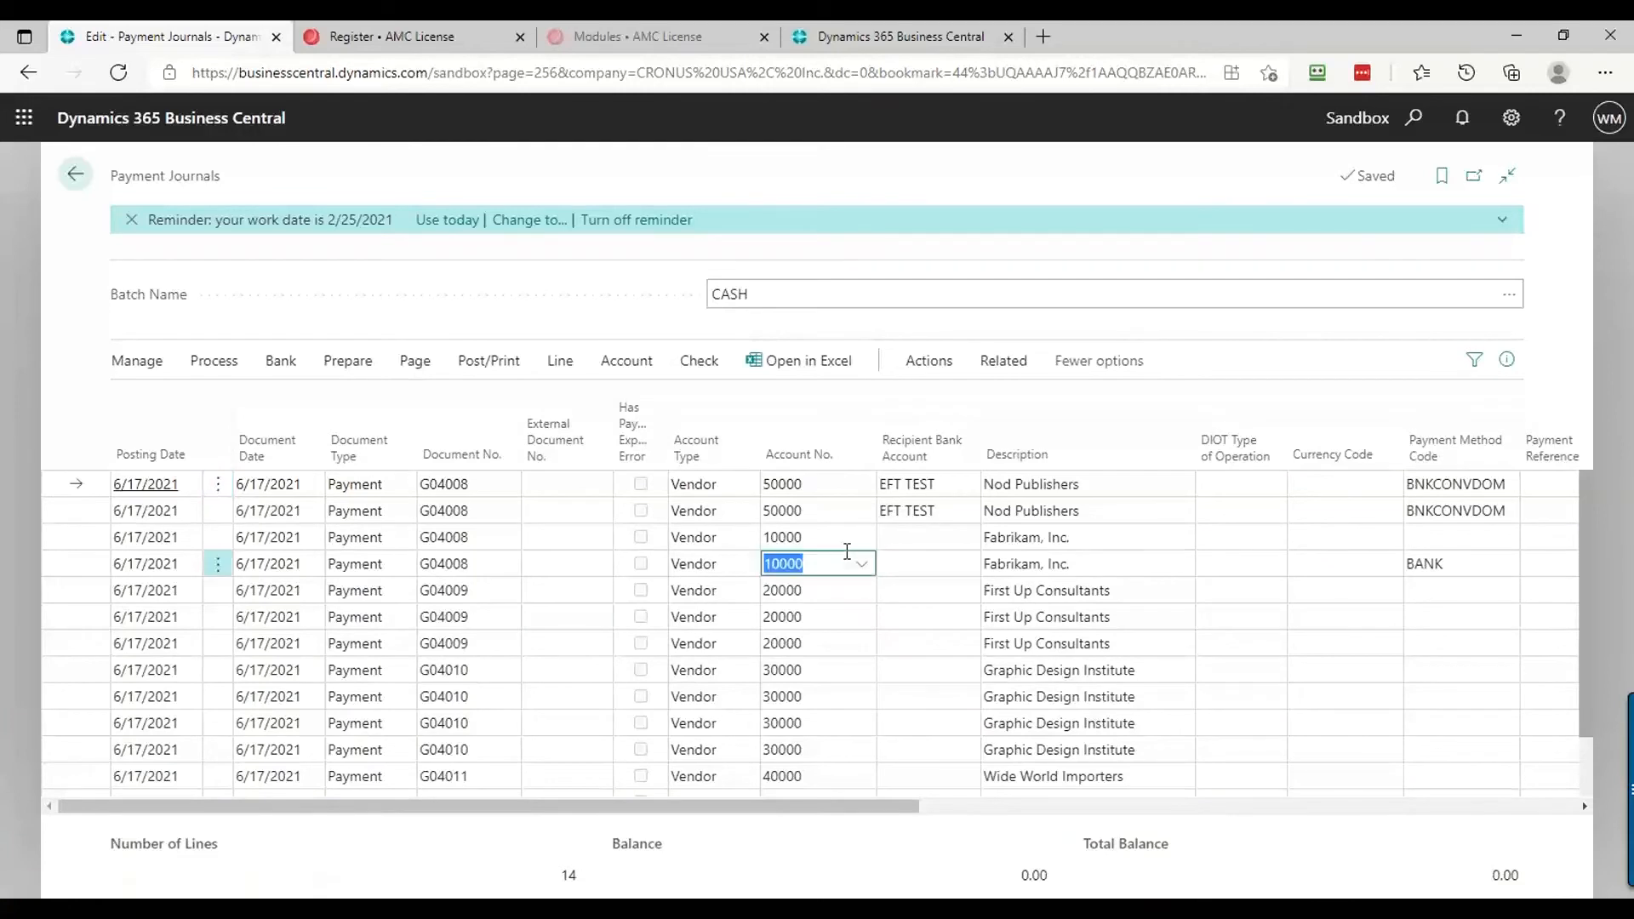
{"action": "key", "text": "Down"}
{"action": "key", "text": "Down"}
{"action": "key", "text": "Down"}
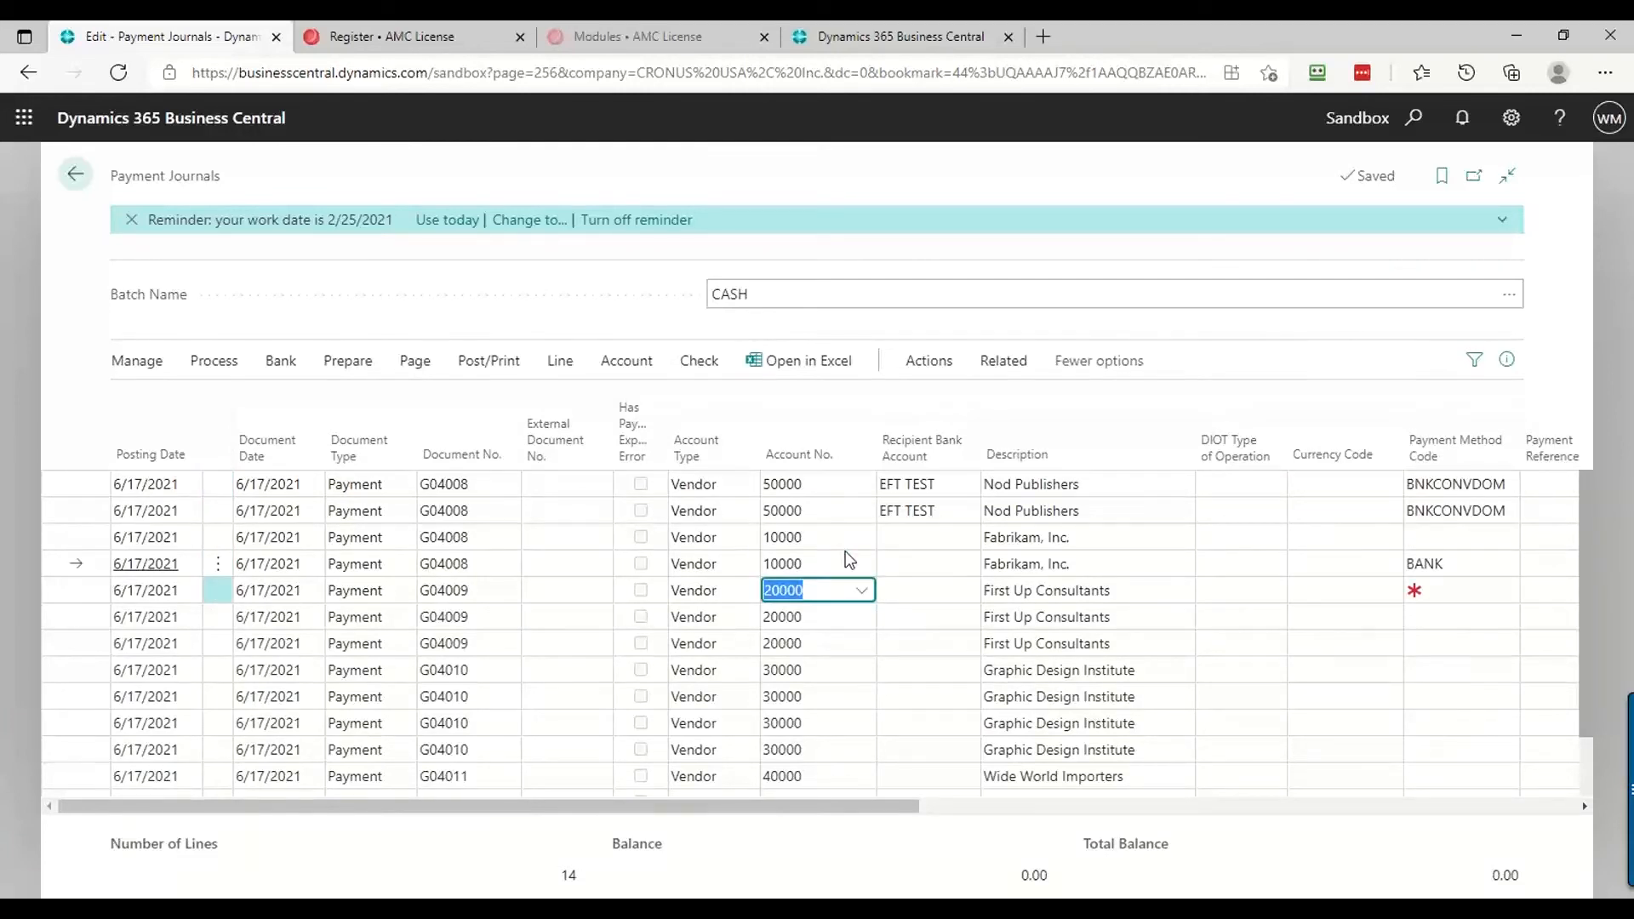
{"action": "key", "text": "Up"}
{"action": "key", "text": "Up"}
{"action": "key", "text": "Up"}
{"action": "key", "text": "Up"}
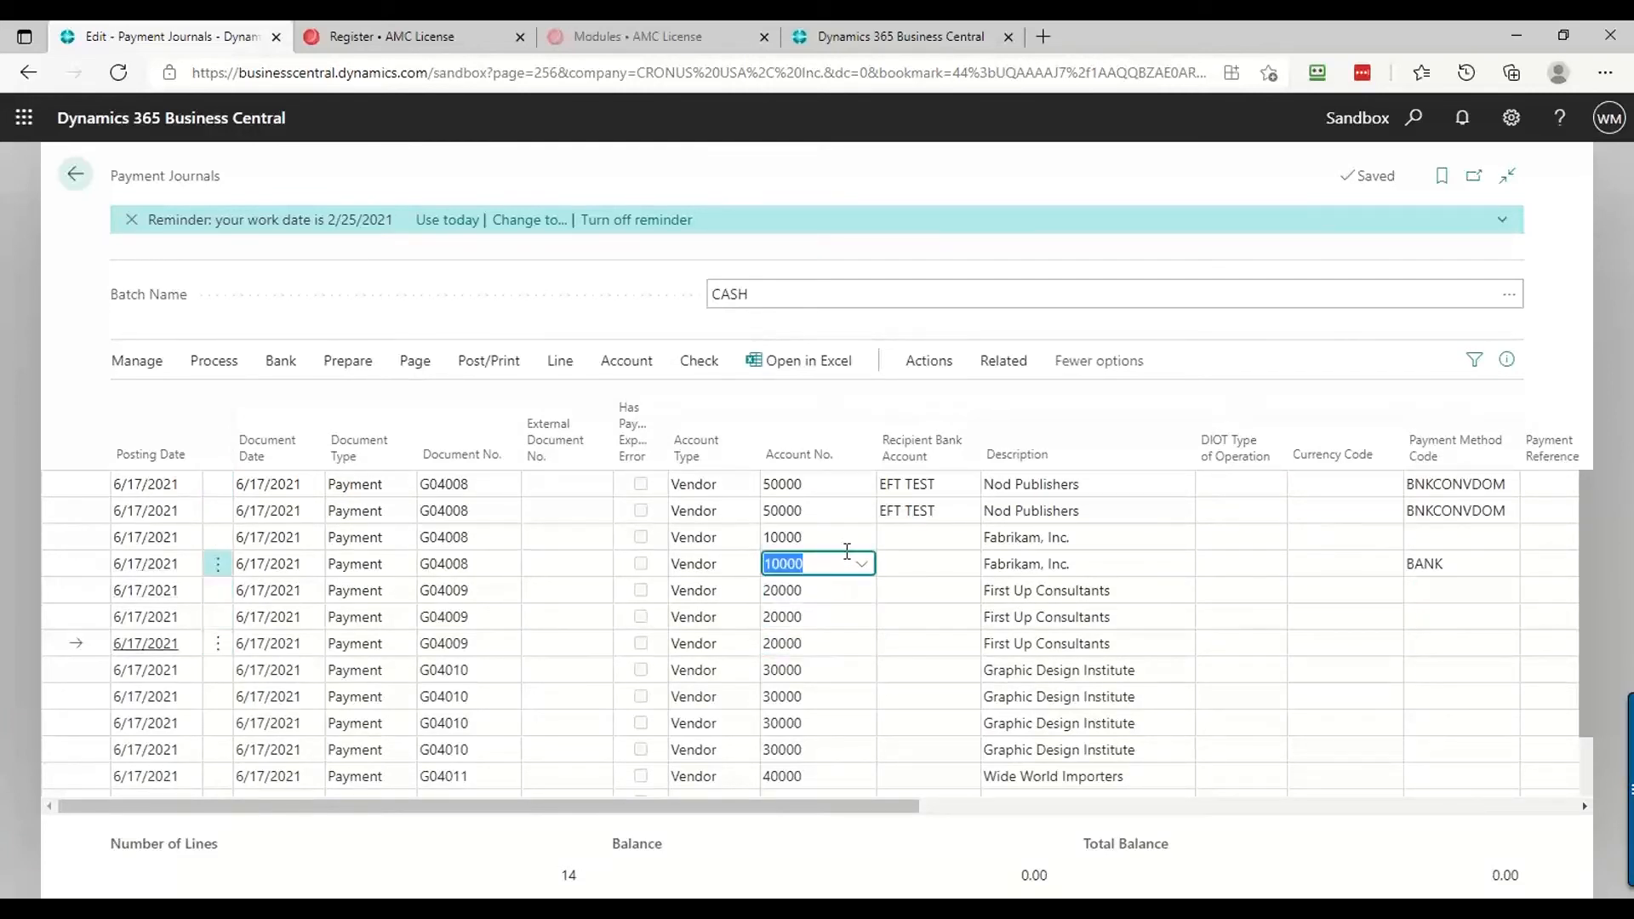
{"action": "key", "text": "shift+Down"}
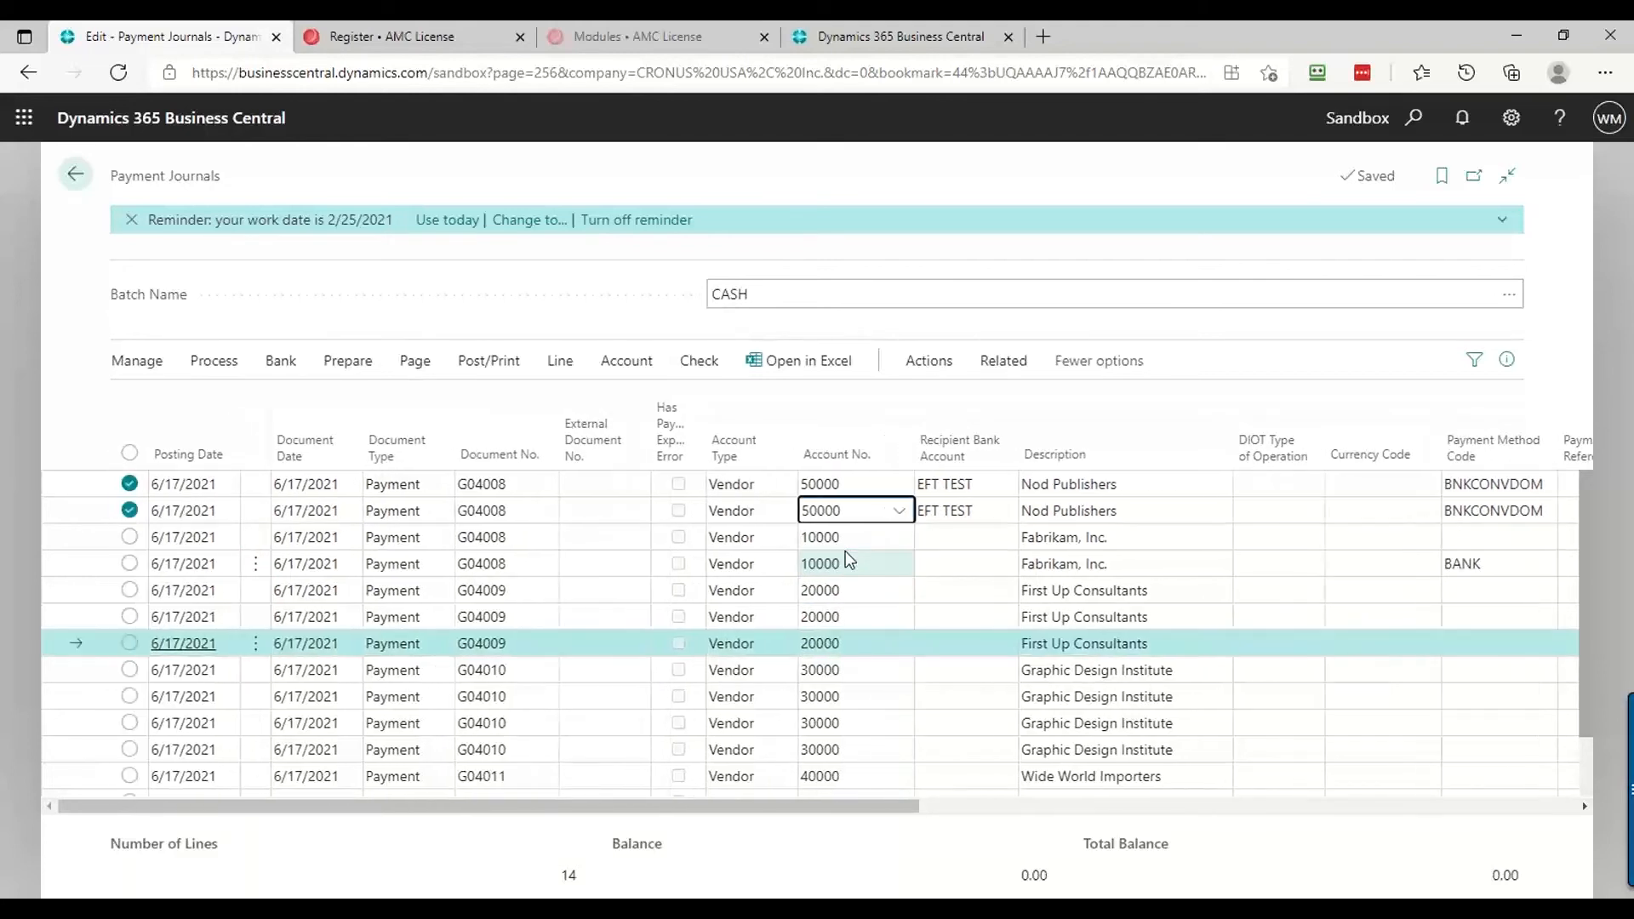
{"action": "key", "text": "ctrl+Delete"}
{"action": "key", "text": "Return"}
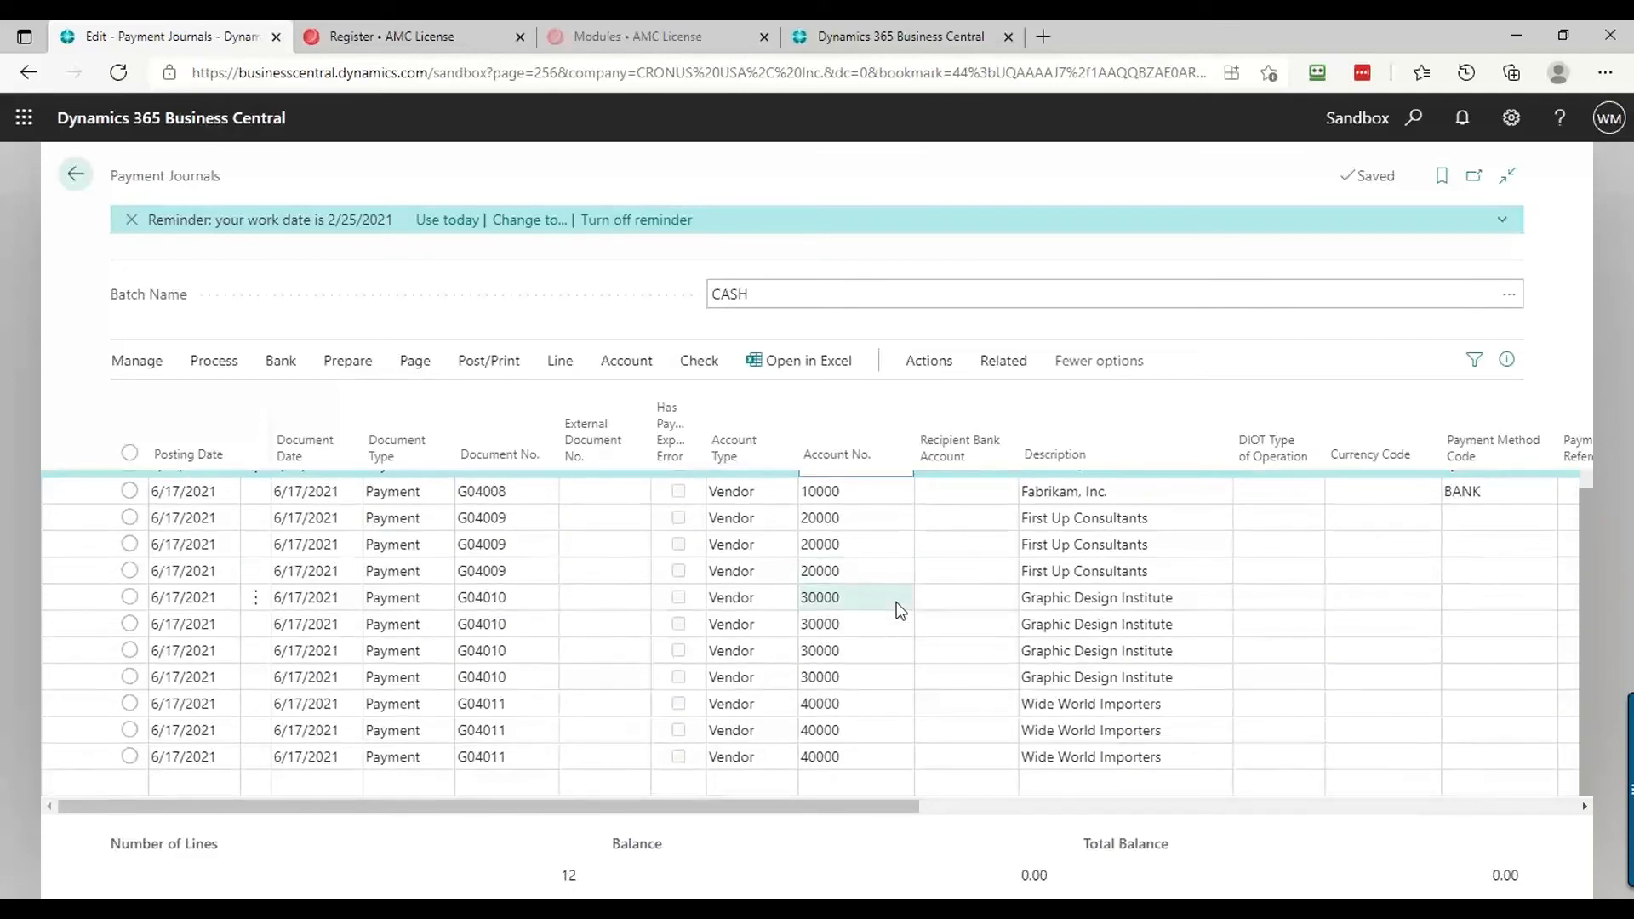
Delete the last First Up Consultants payment line for vendor 20000
{"action": "left_click", "coordinate": [862, 581]}
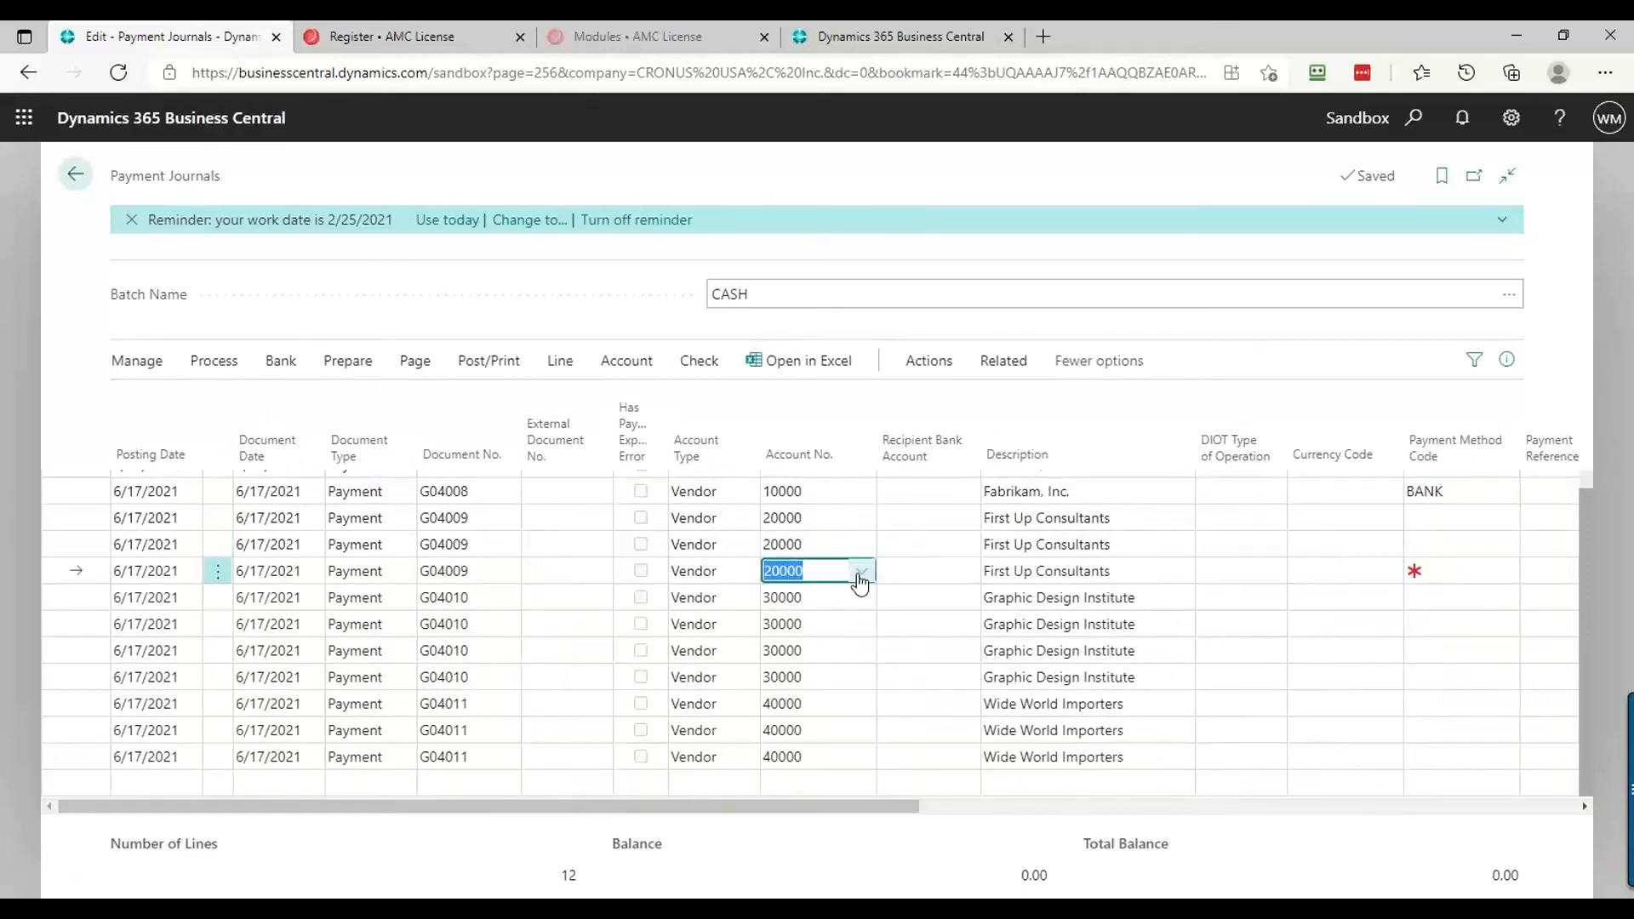
{"action": "key", "text": "ctrl+Delete"}
{"action": "key", "text": "Return"}
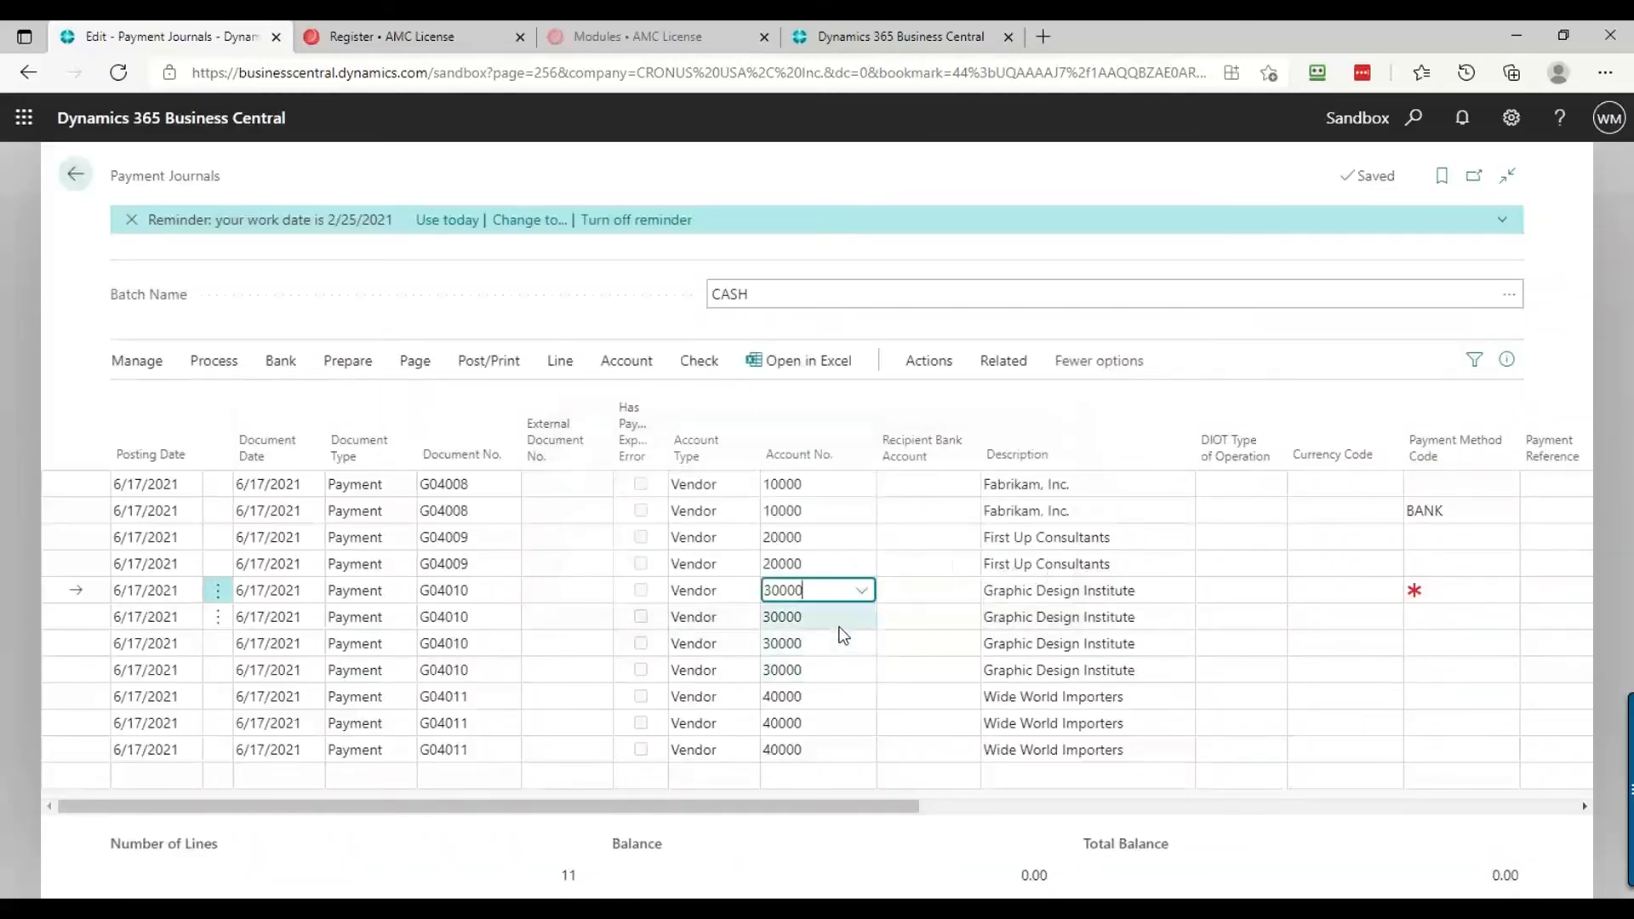
Delete all Graphic Design Institute and Wide World Importers payment lines from the journal
{"action": "key", "text": "shift+Down"}
{"action": "key", "text": "shift+Down"}
{"action": "key", "text": "shift+Down"}
{"action": "key", "text": "shift+Down"}
{"action": "key", "text": "shift+Down"}
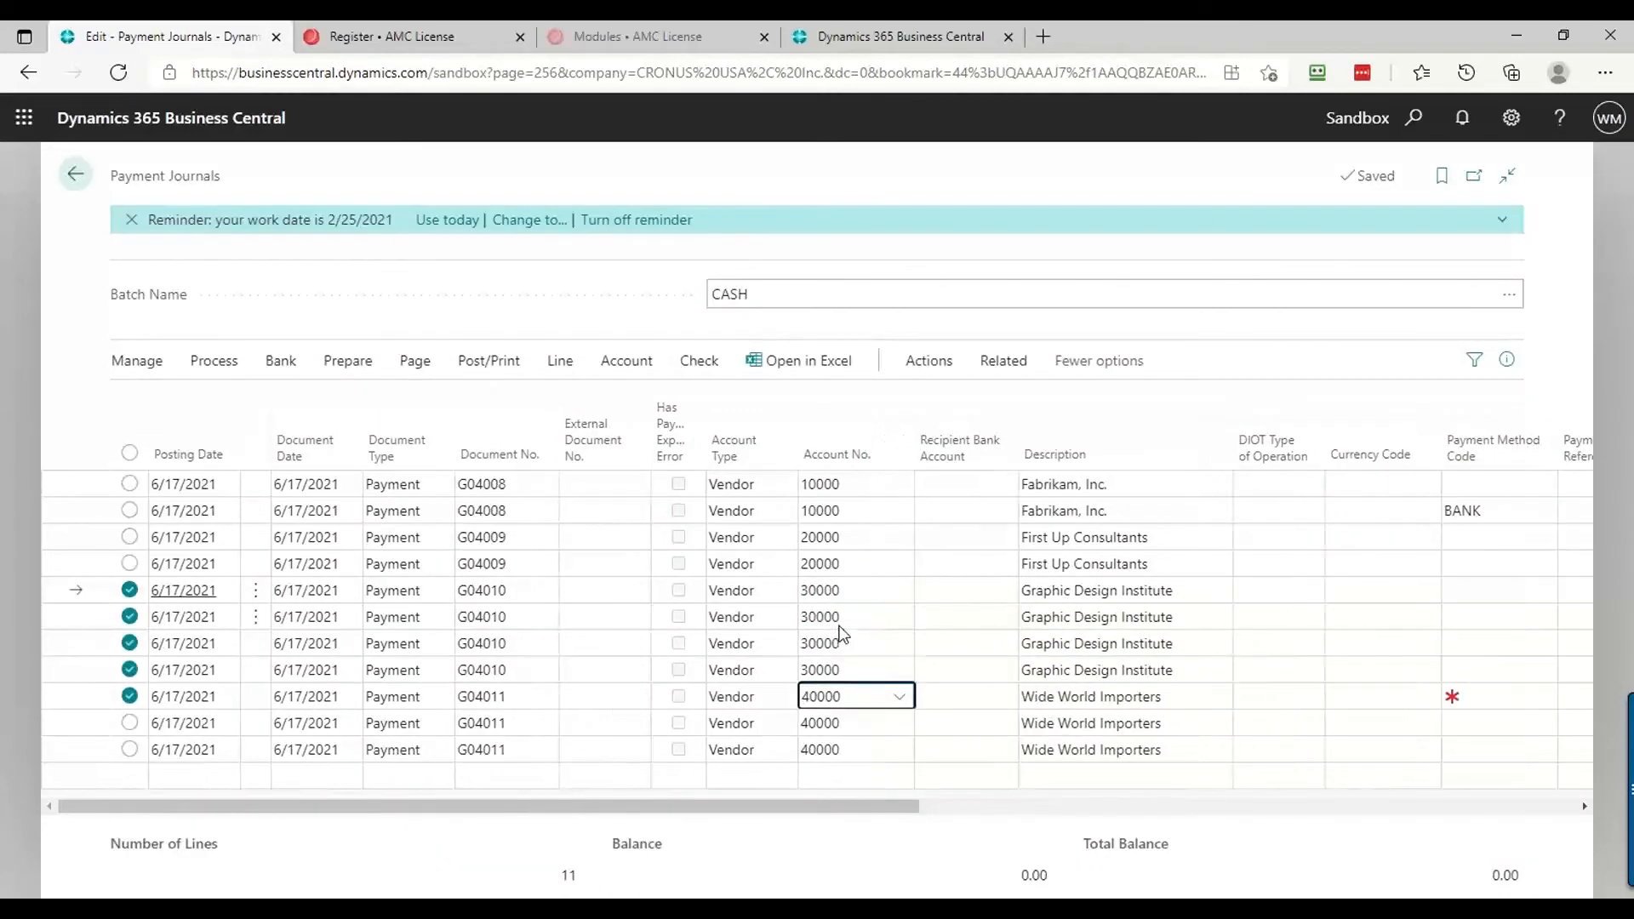
{"action": "key", "text": "shift+Down"}
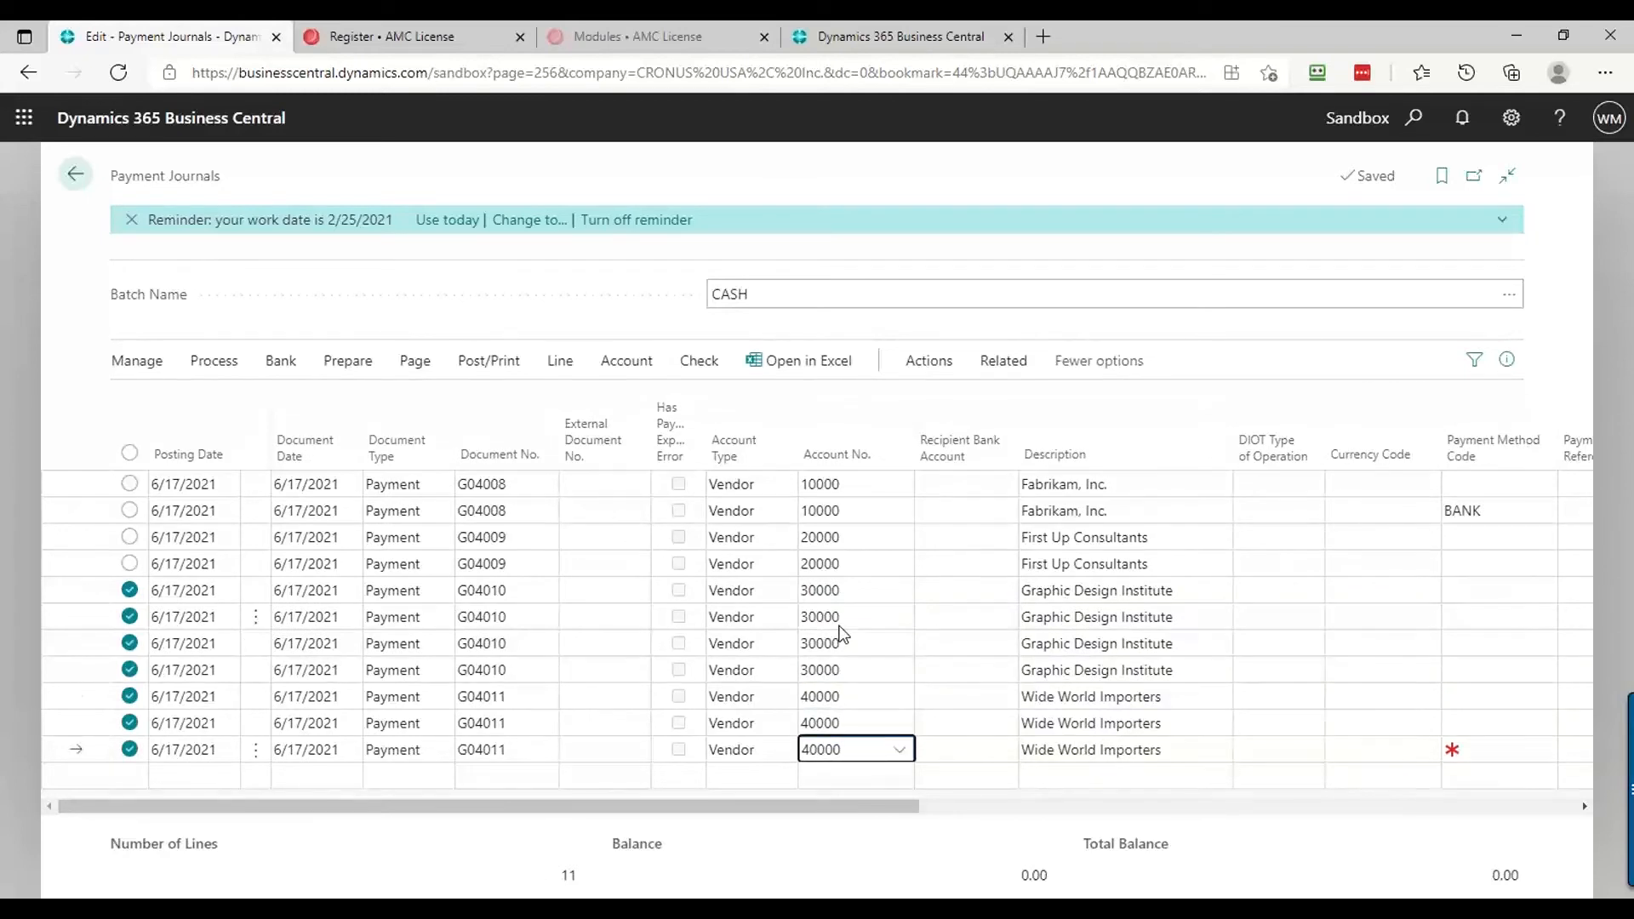
{"action": "key", "text": "ctrl+Delete"}
{"action": "key", "text": "Return"}
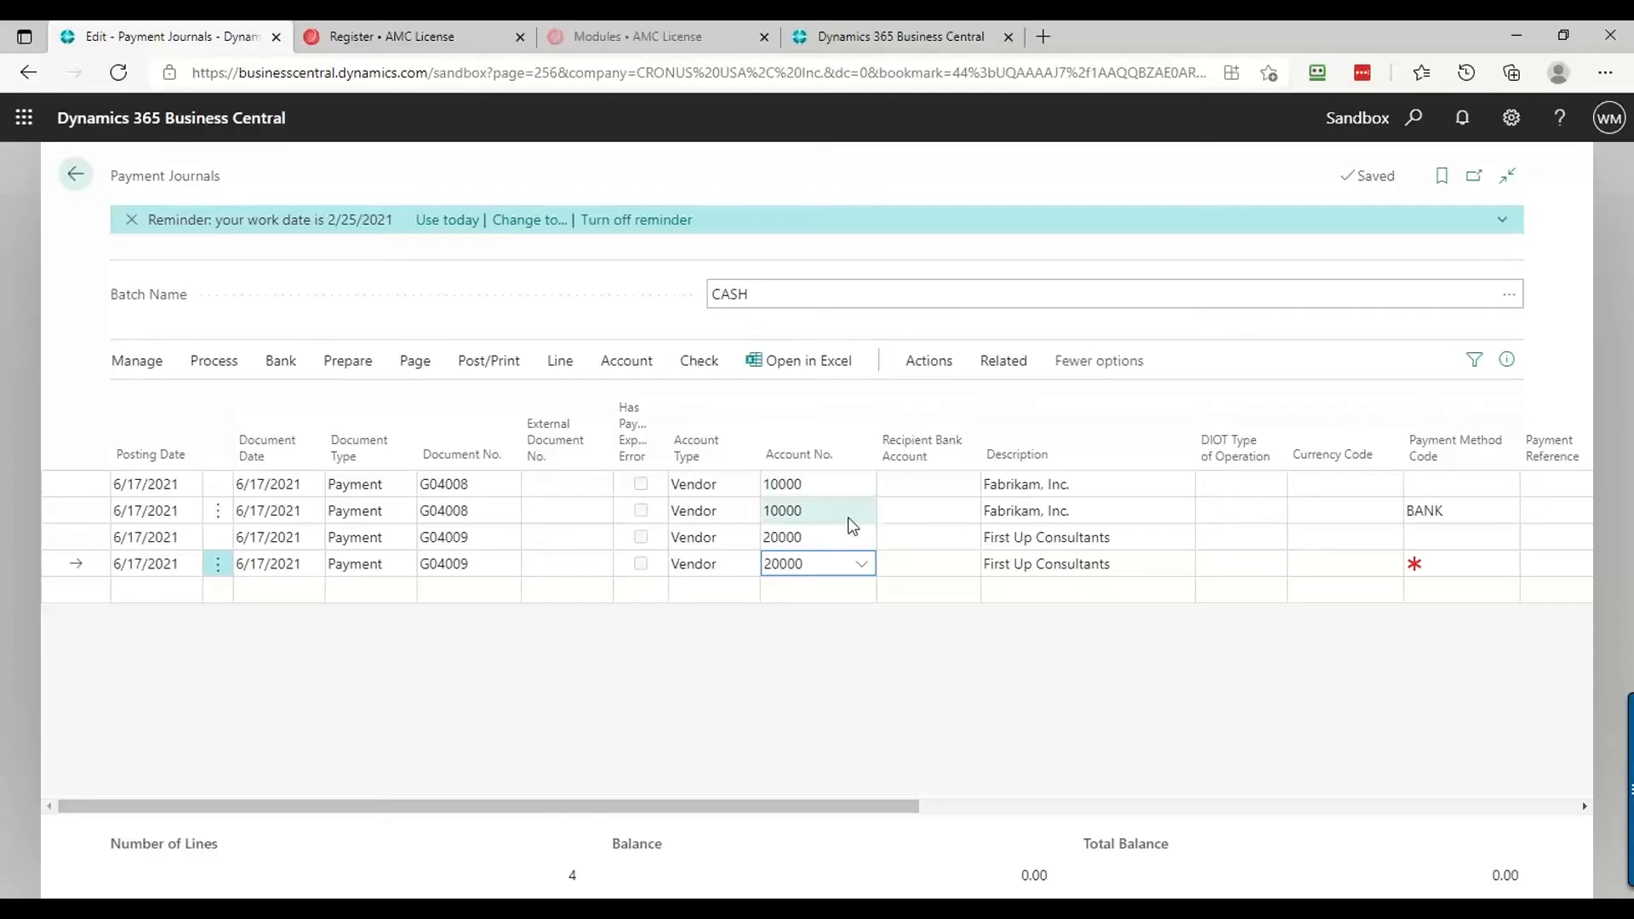
Examine the first Fabrikam payment line's fields from the account number through to the bank payment type
{"action": "left_click", "coordinate": [848, 492]}
{"action": "key", "text": "Tab"}
{"action": "key", "text": "Tab"}
{"action": "key", "text": "Tab"}
{"action": "key", "text": "Tab"}
{"action": "key", "text": "Tab"}
{"action": "key", "text": "Tab"}
{"action": "key", "text": "Tab"}
{"action": "key", "text": "Tab"}
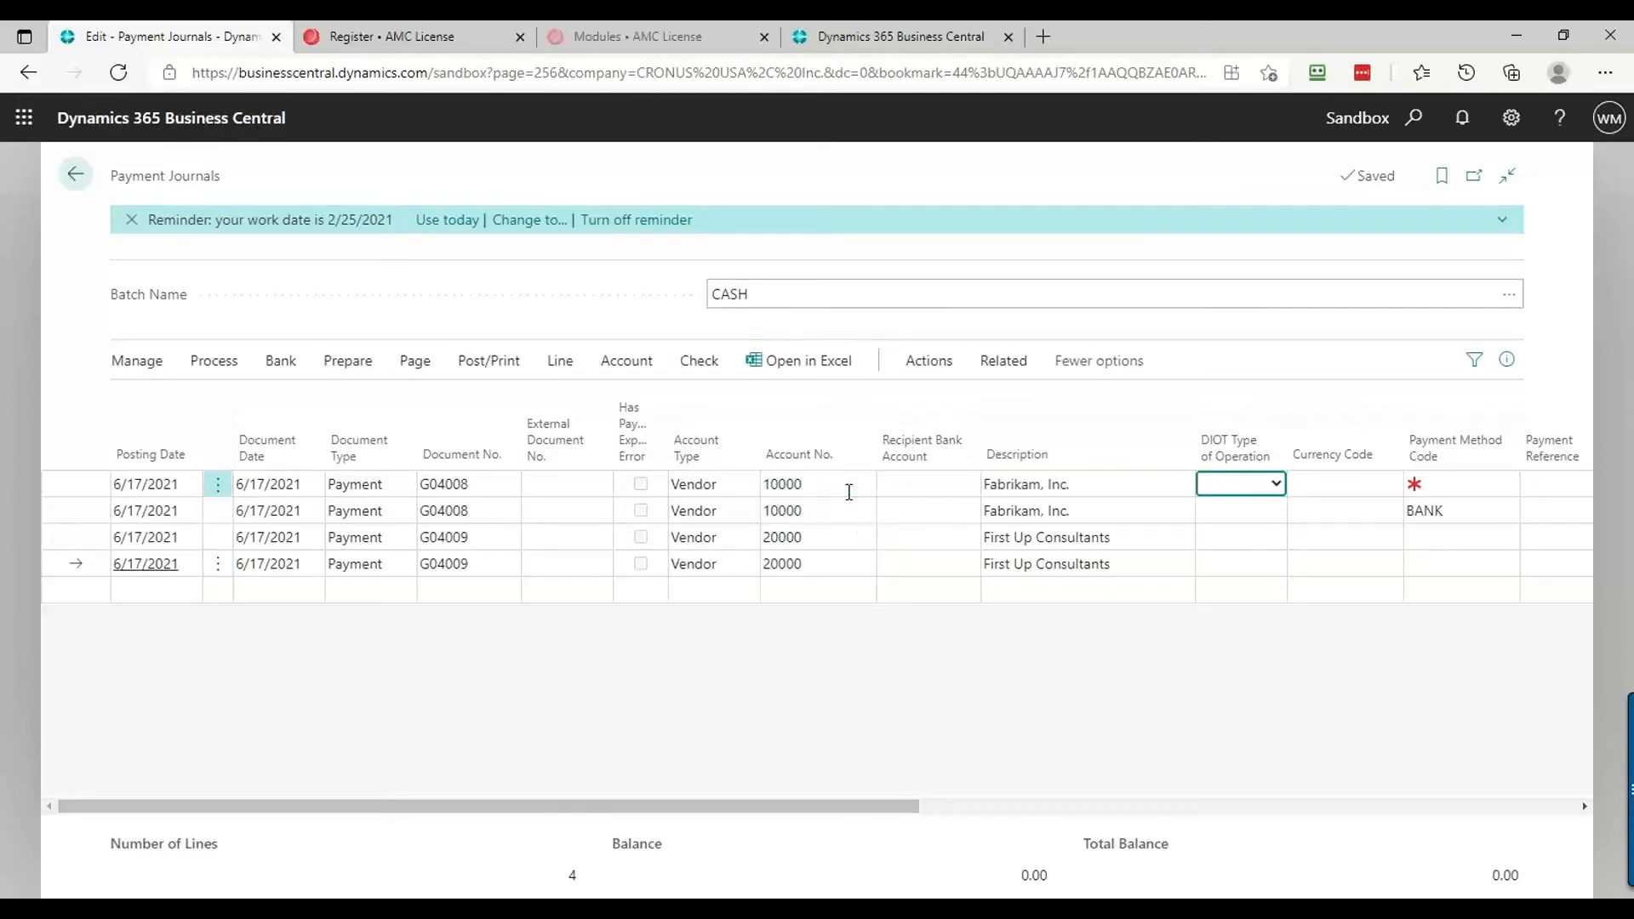
{"action": "key", "text": "Tab"}
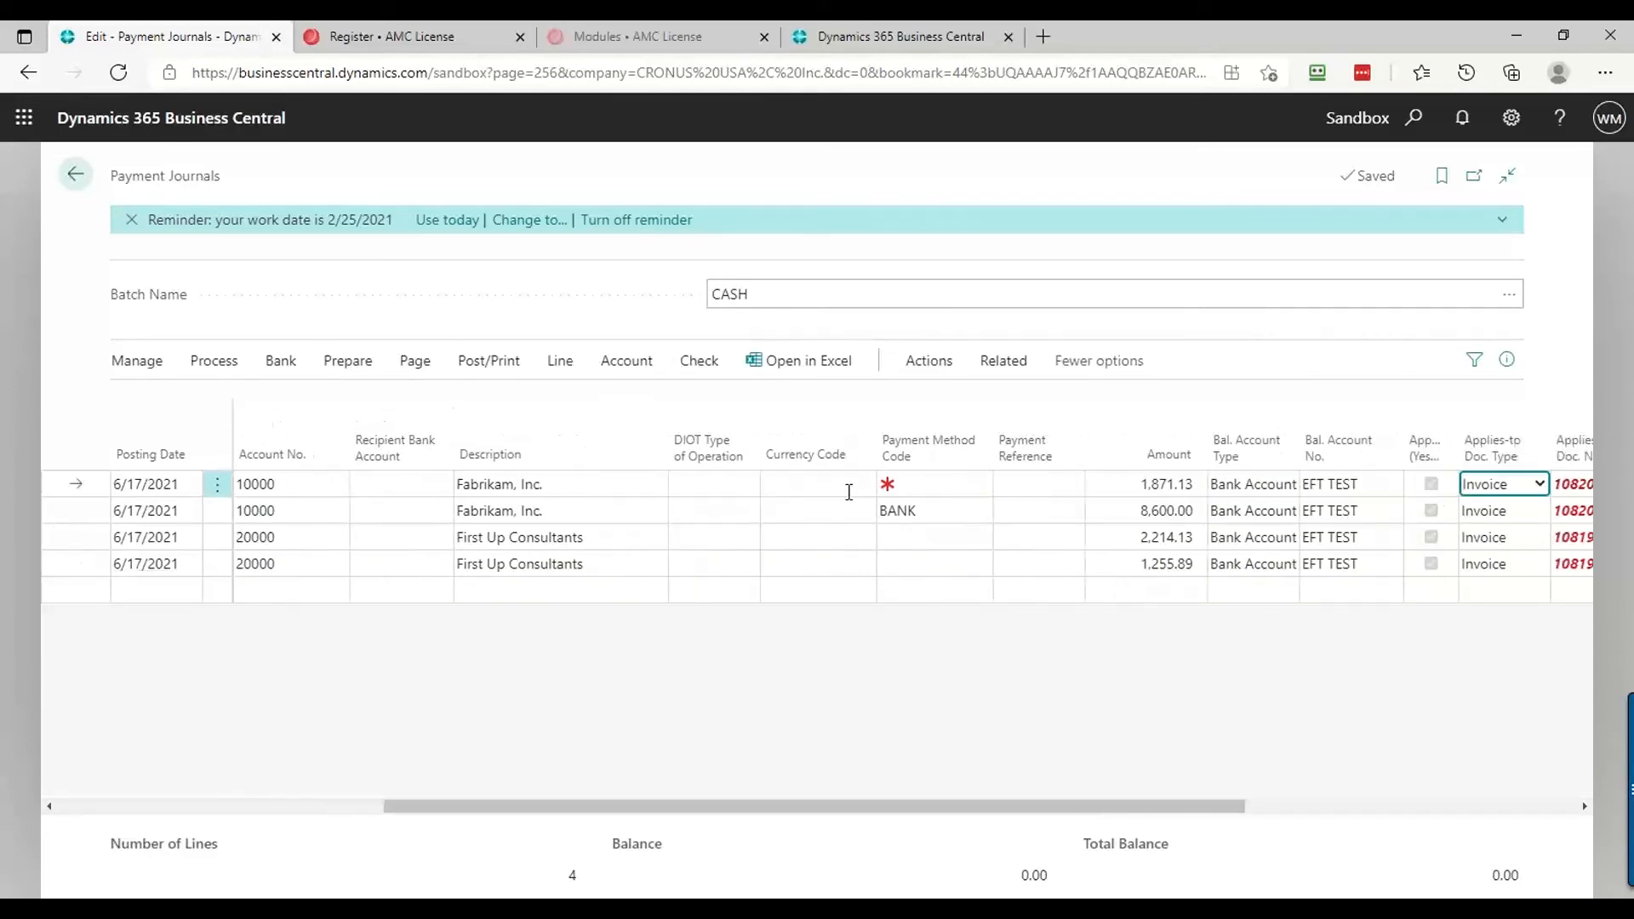
{"action": "key", "text": "Tab"}
{"action": "key", "text": "Tab"}
{"action": "key", "text": "Tab"}
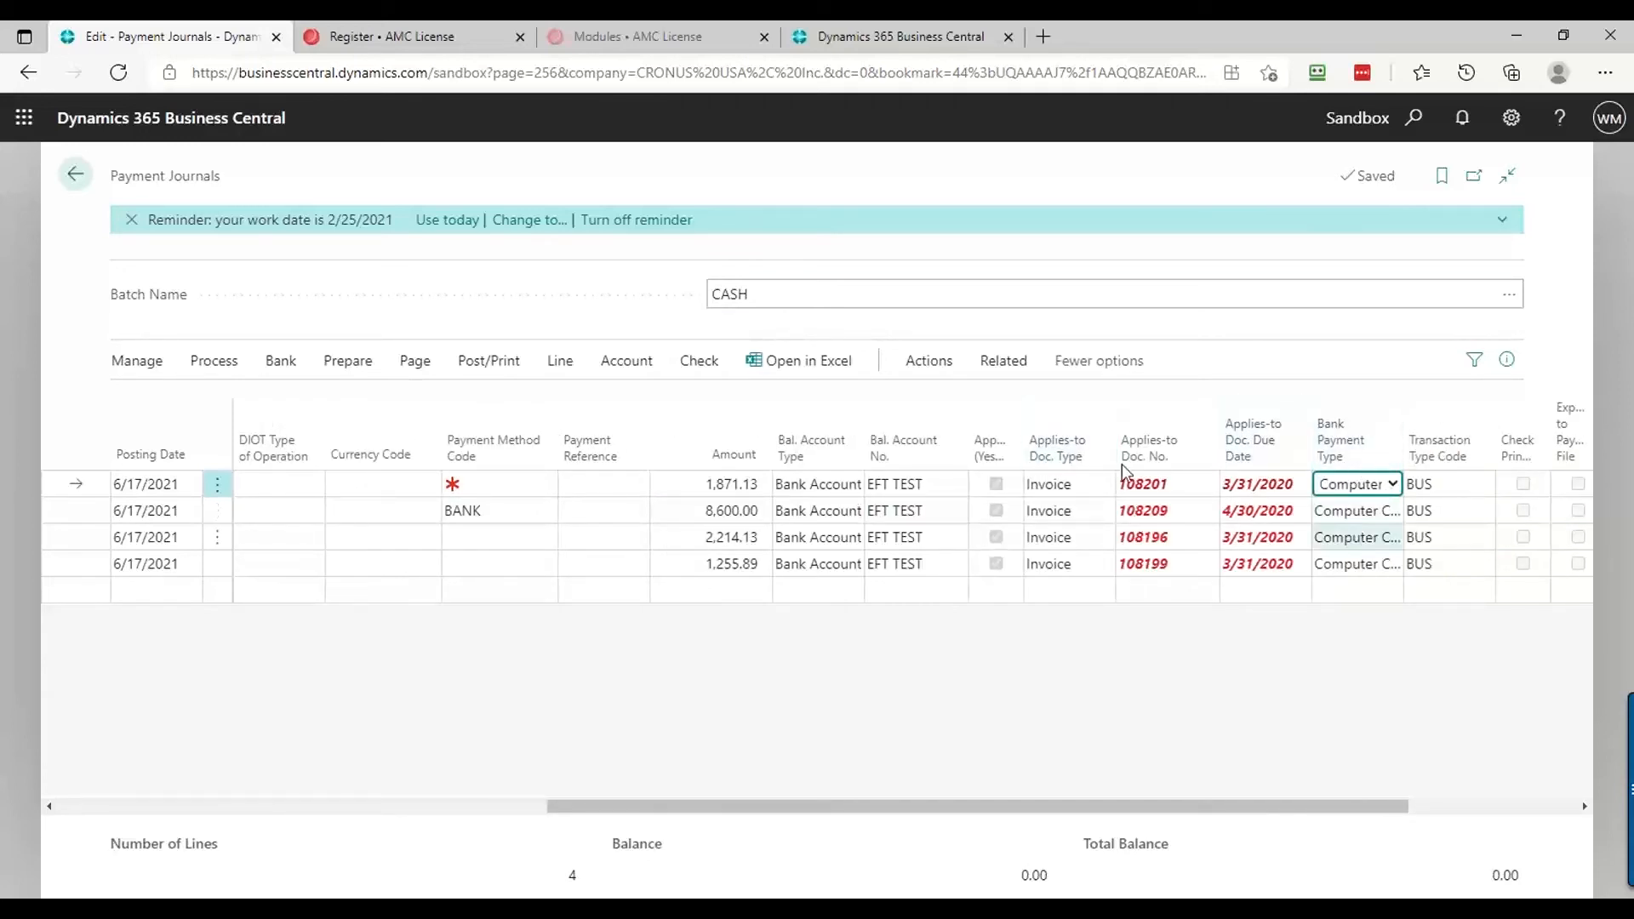
{"action": "left_click", "coordinate": [706, 367]}
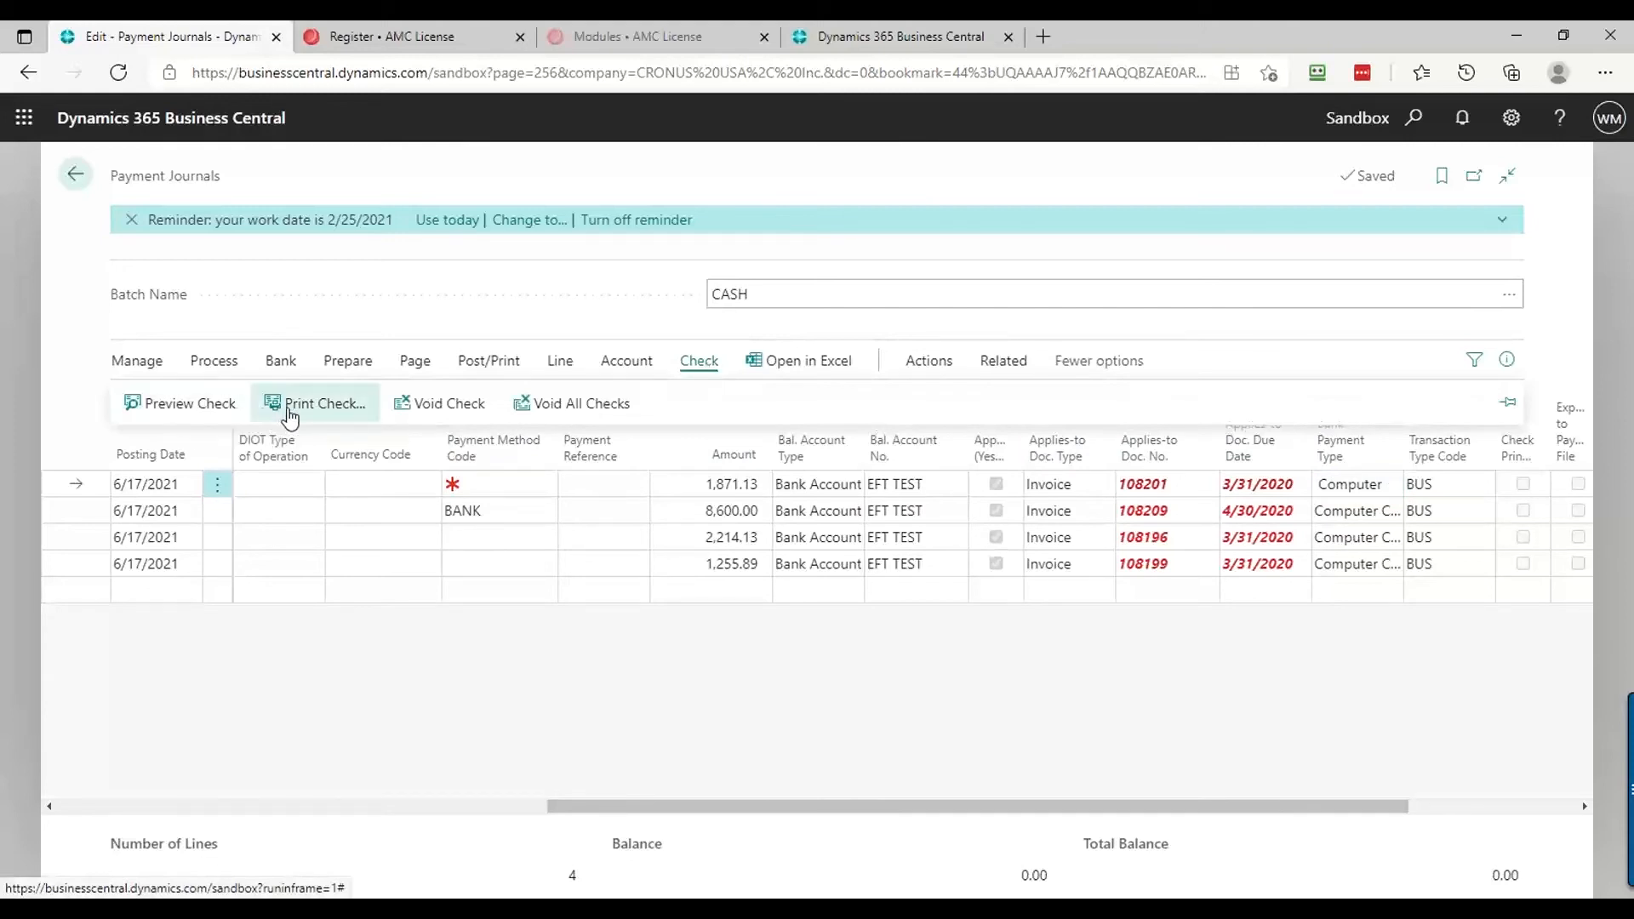
{"action": "left_click", "coordinate": [300, 412]}
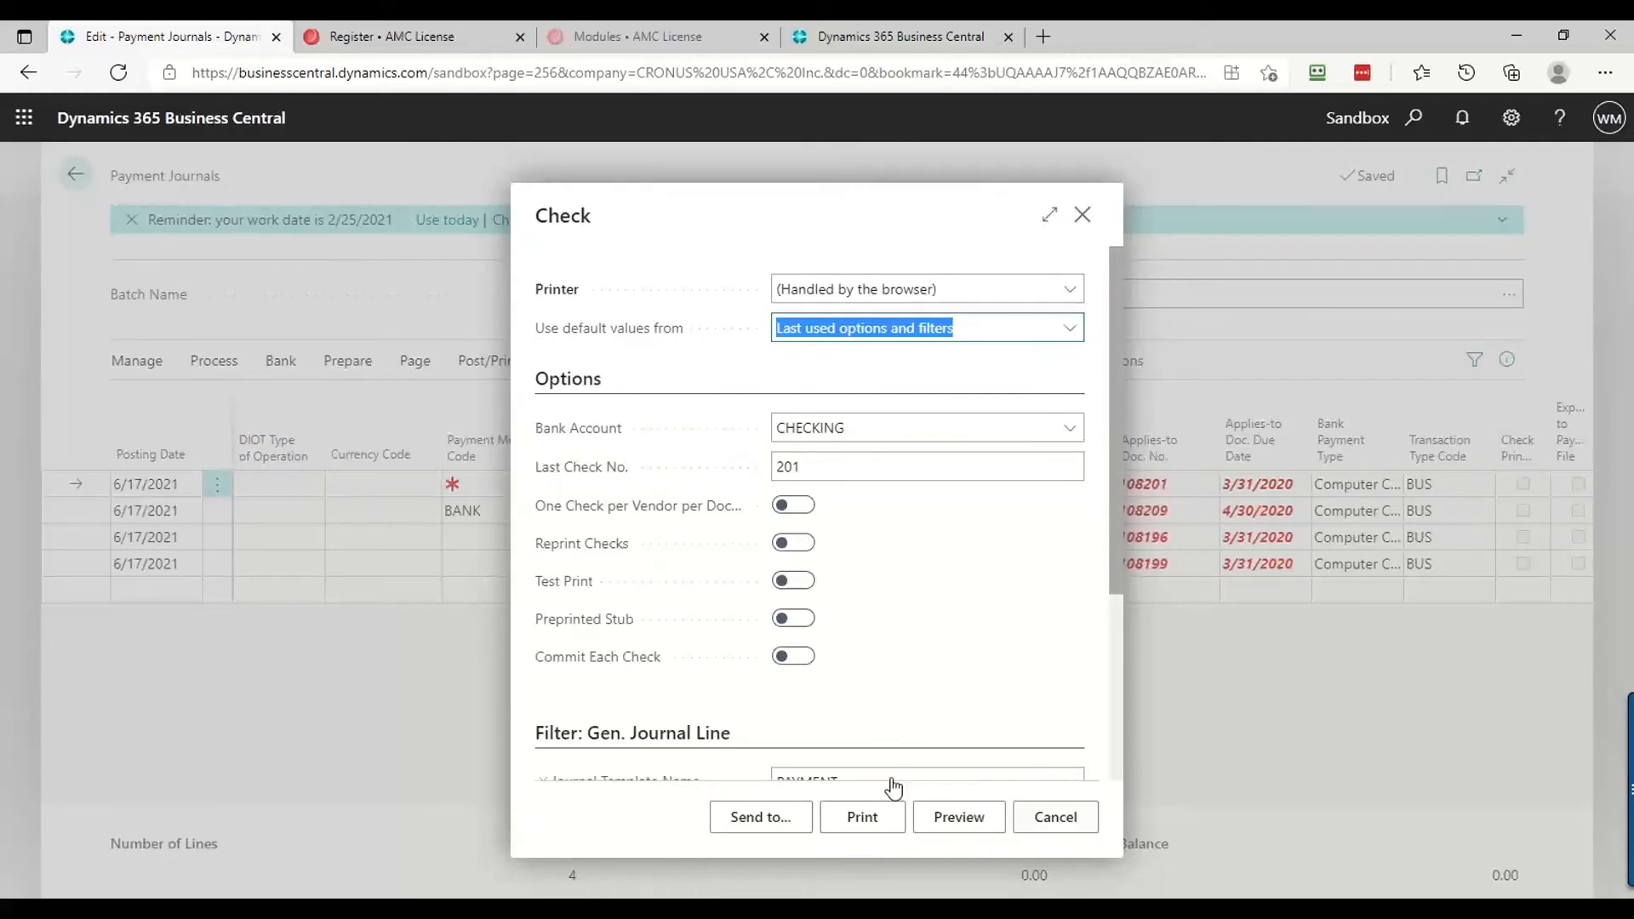
{"action": "left_click", "coordinate": [1054, 817]}
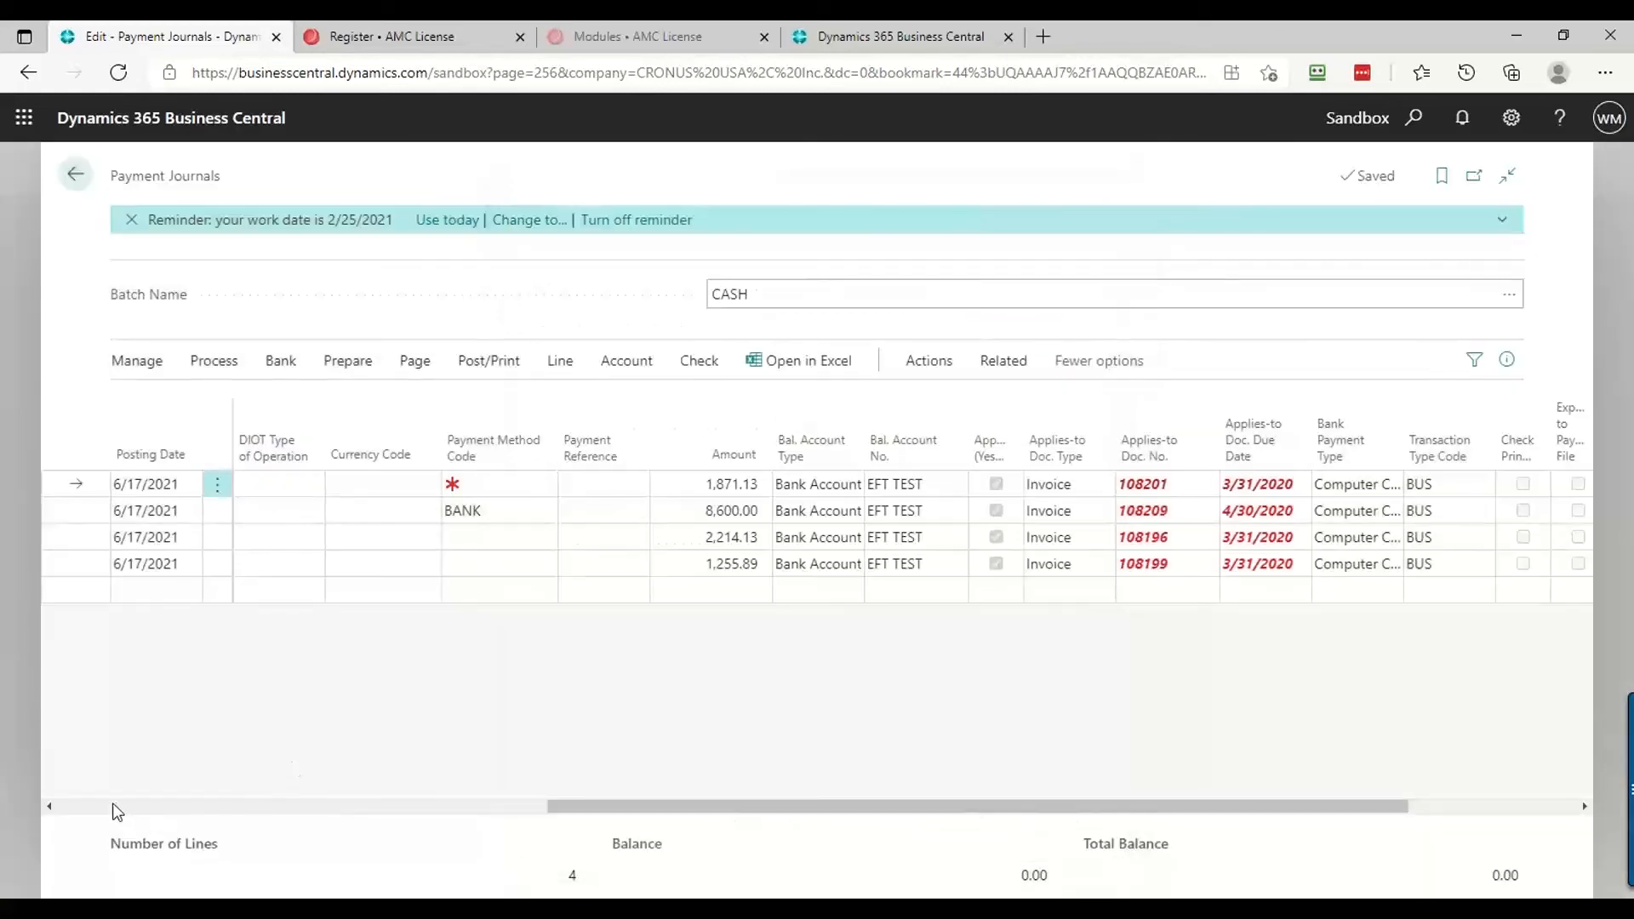
Try to print checks for the CASH batch with the one-check-per-vendor-per-document option enabled
{"action": "left_click", "coordinate": [113, 806]}
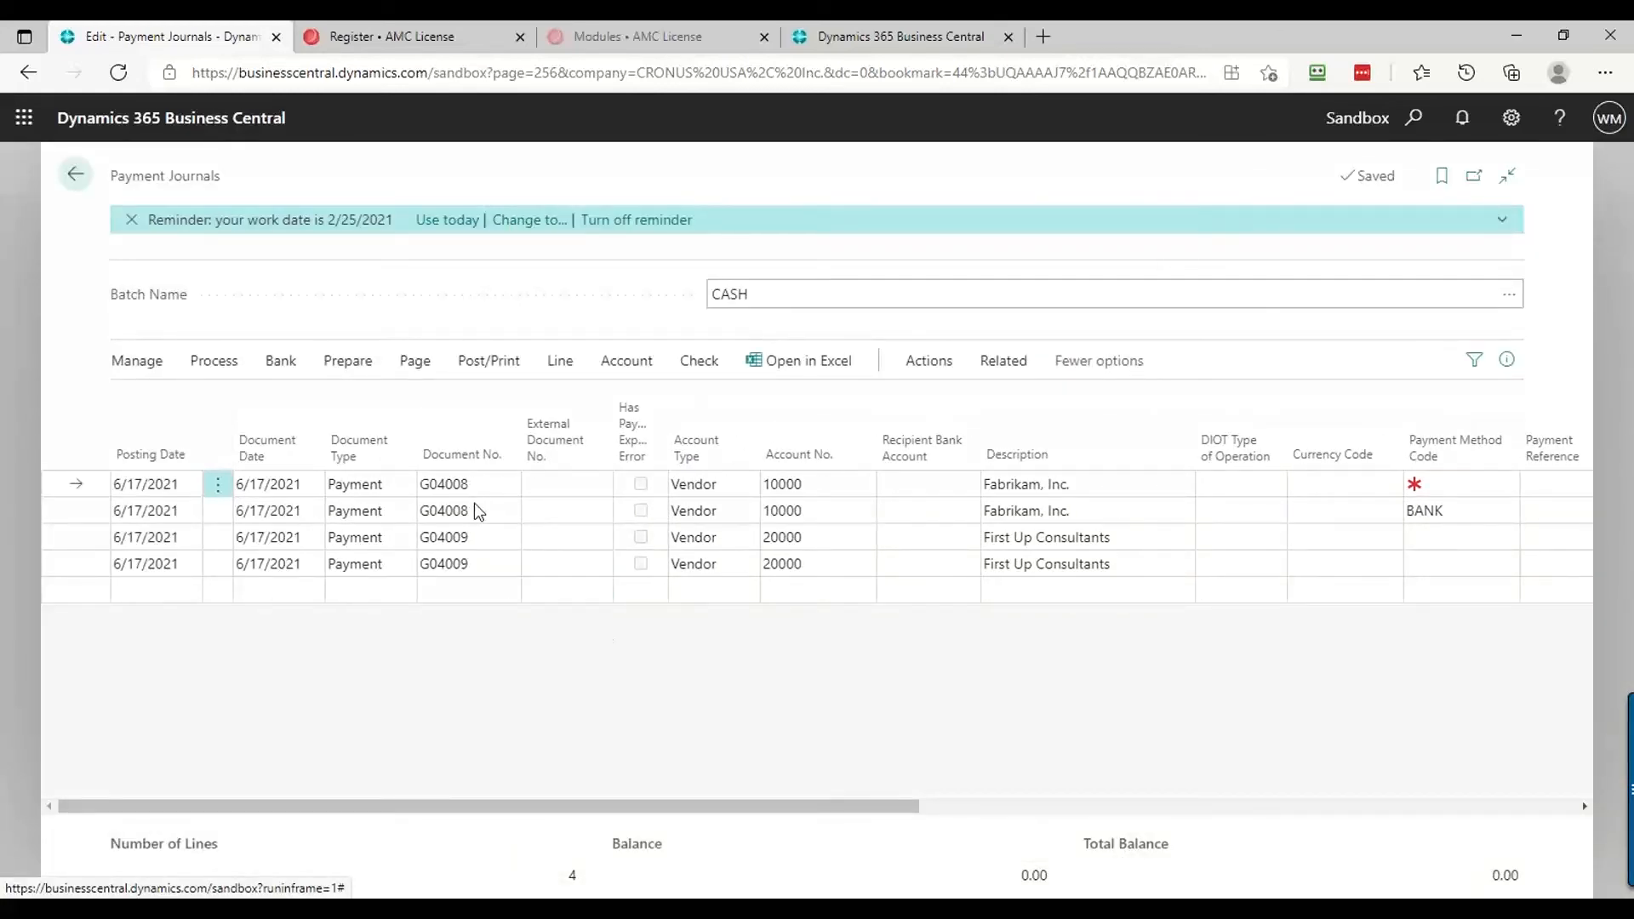
{"action": "left_click", "coordinate": [703, 363]}
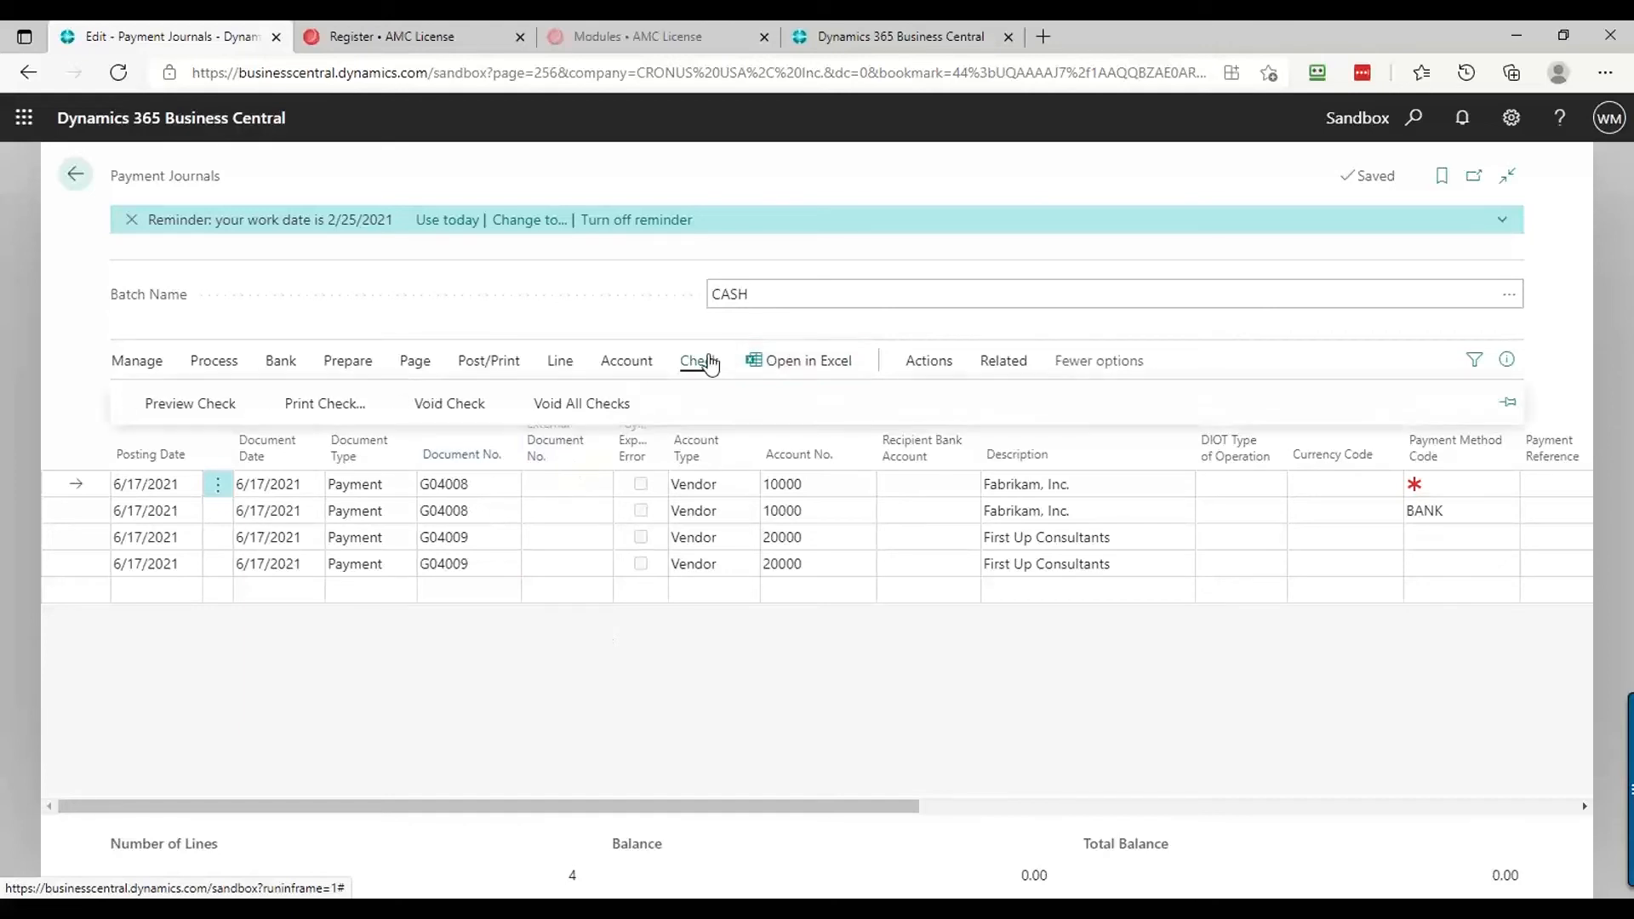
{"action": "left_click", "coordinate": [322, 405]}
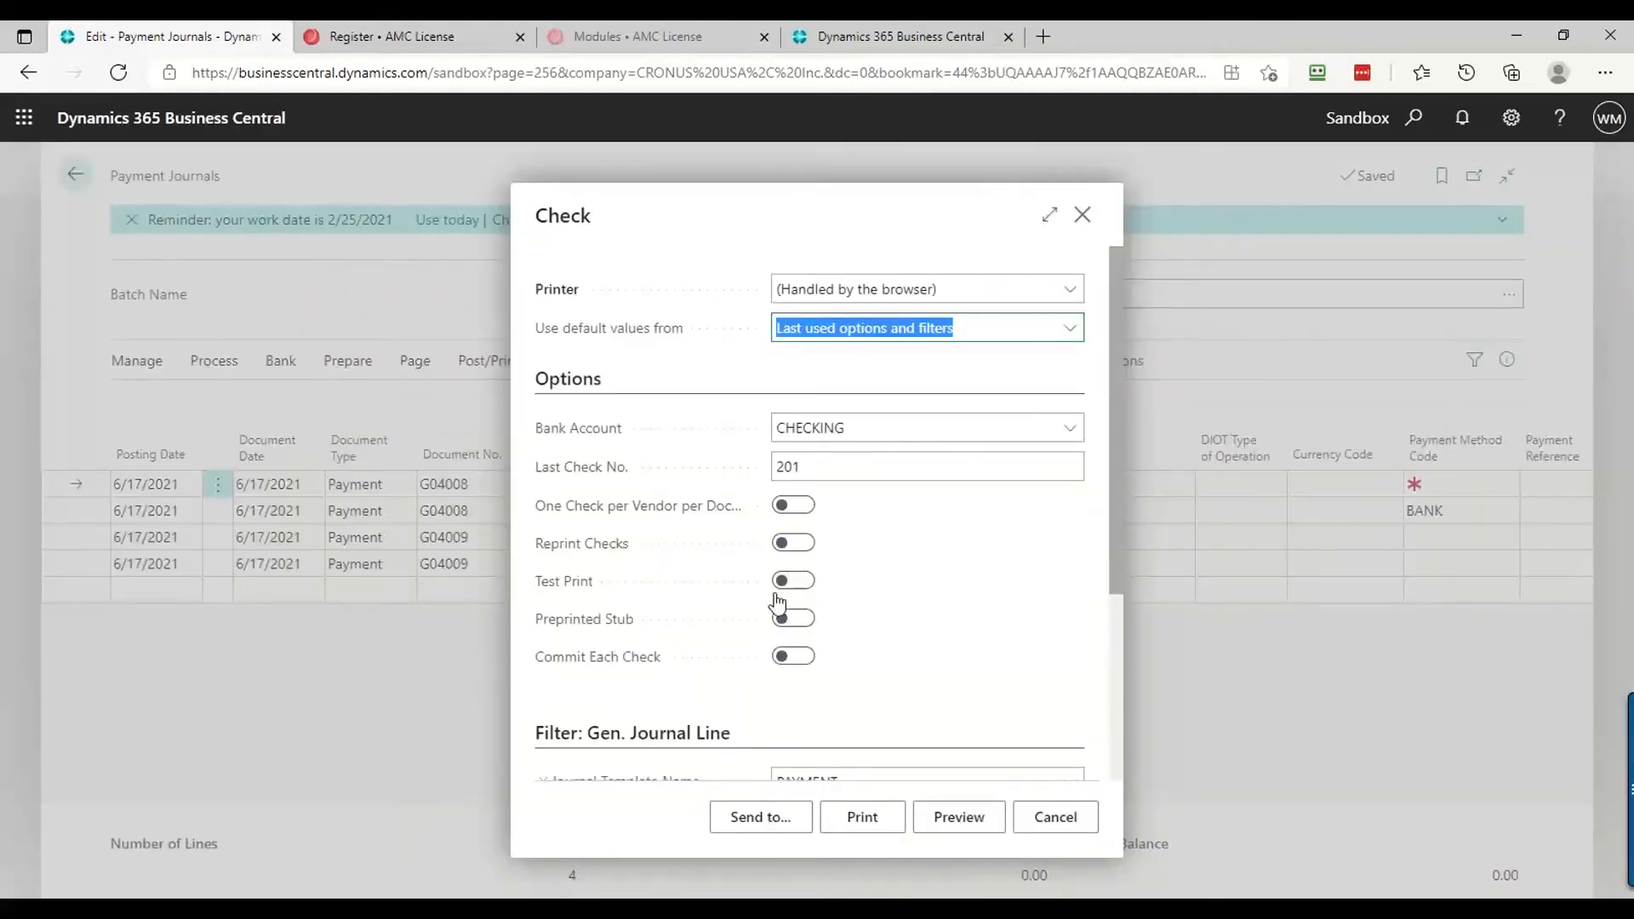
{"action": "left_click", "coordinate": [792, 505]}
{"action": "scroll", "coordinate": [894, 603], "scroll_direction": "down", "scroll_amount": 1}
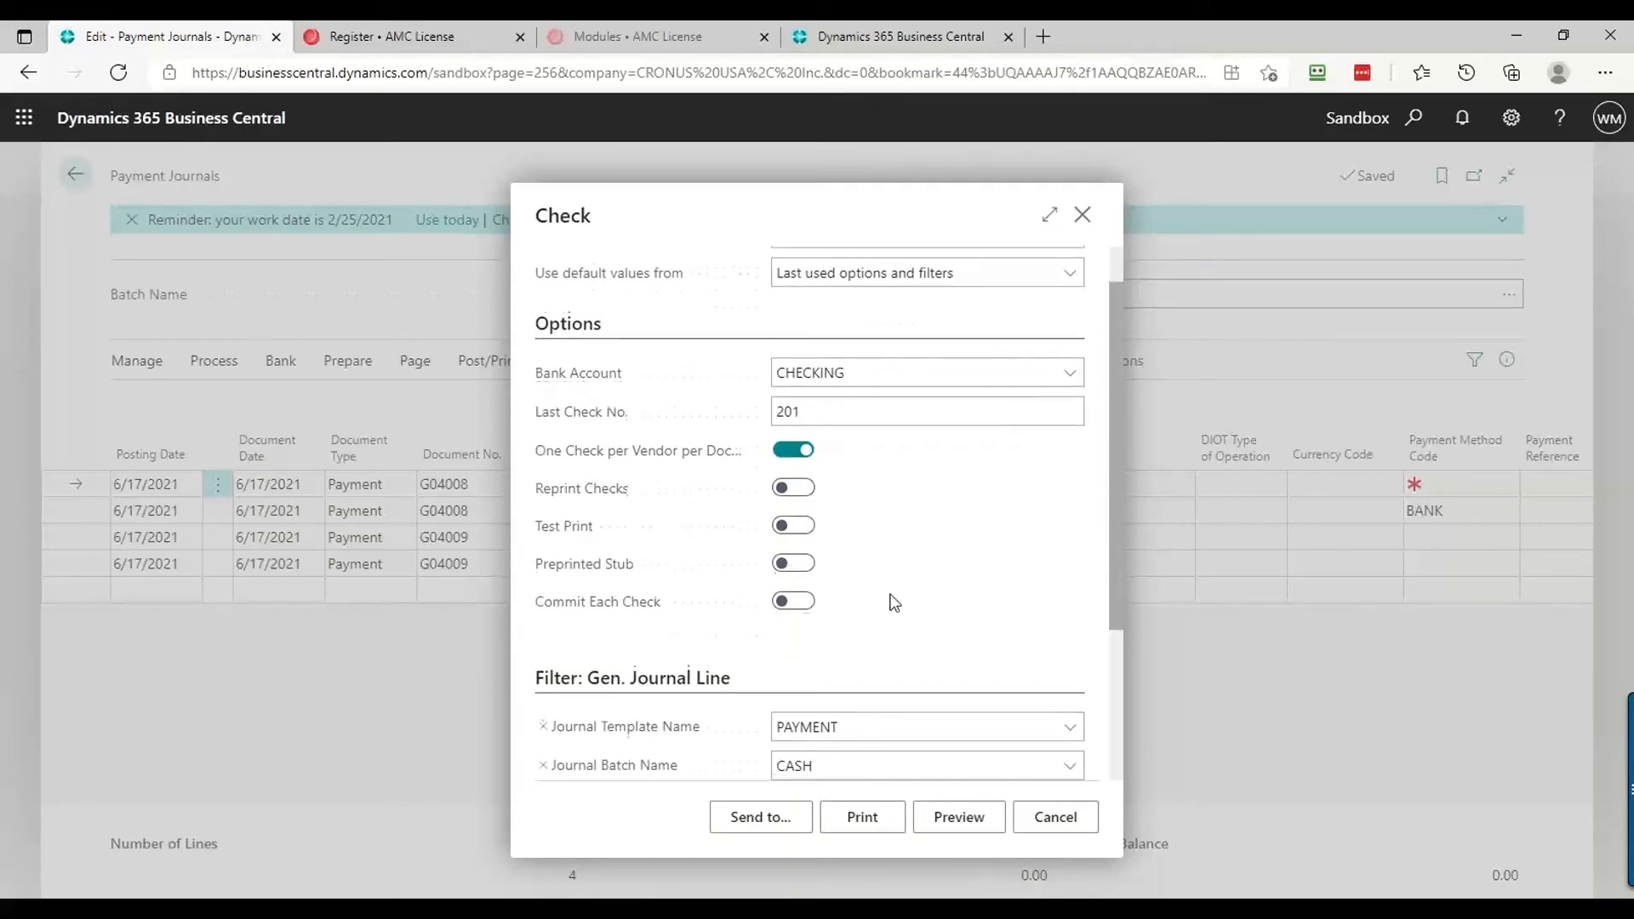
{"action": "scroll", "coordinate": [894, 603], "scroll_direction": "down", "scroll_amount": 2}
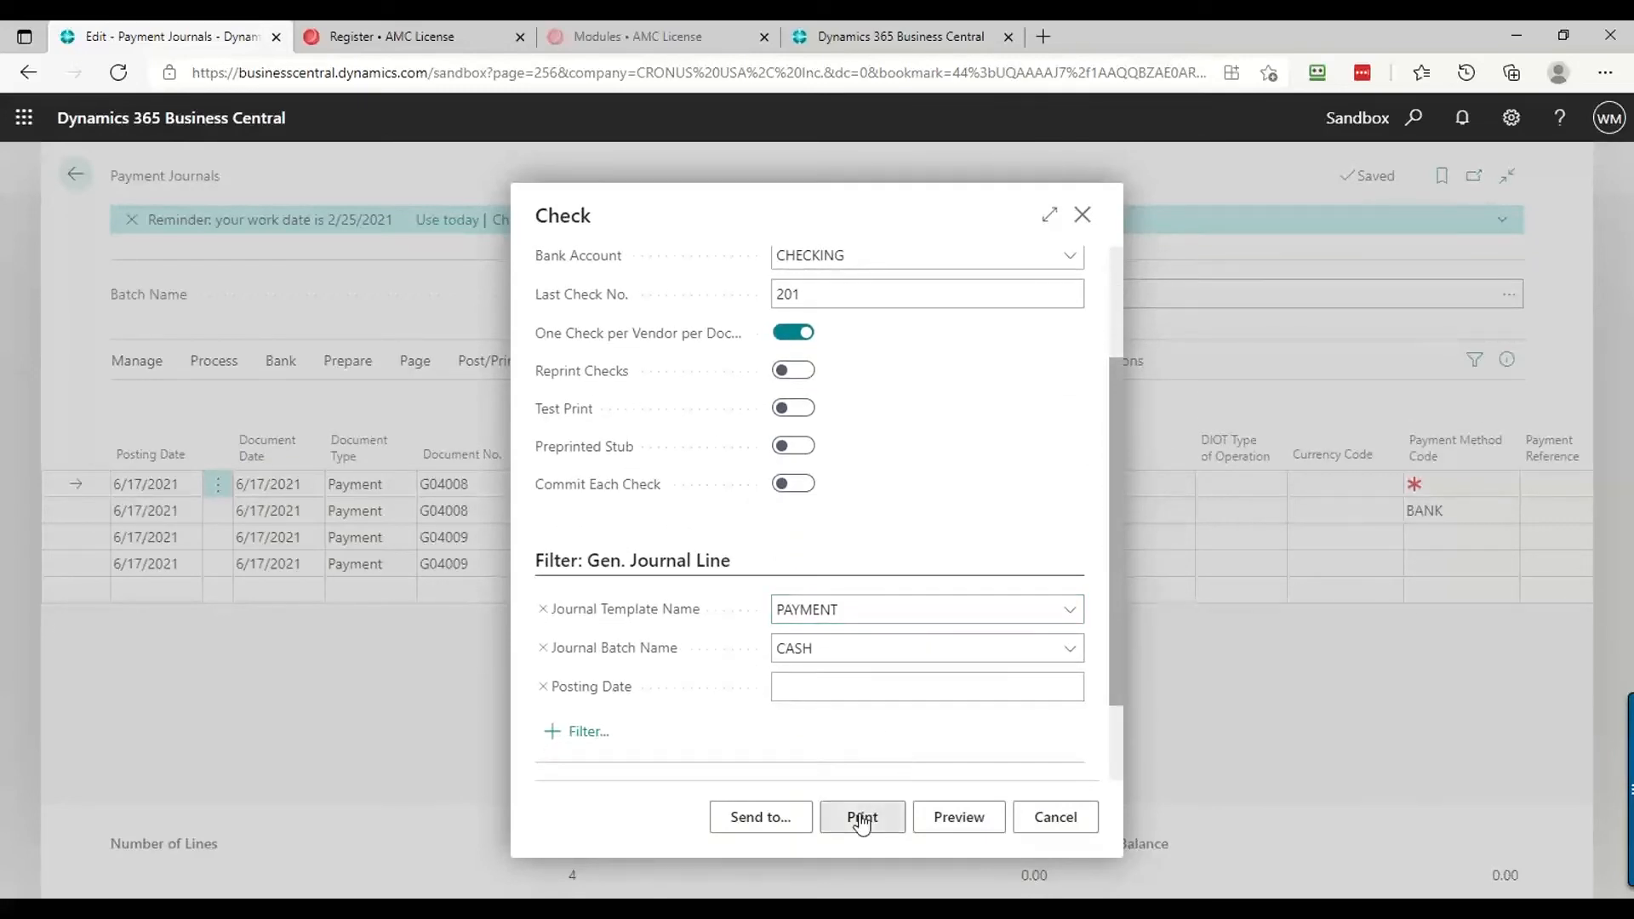
{"action": "left_click", "coordinate": [862, 818]}
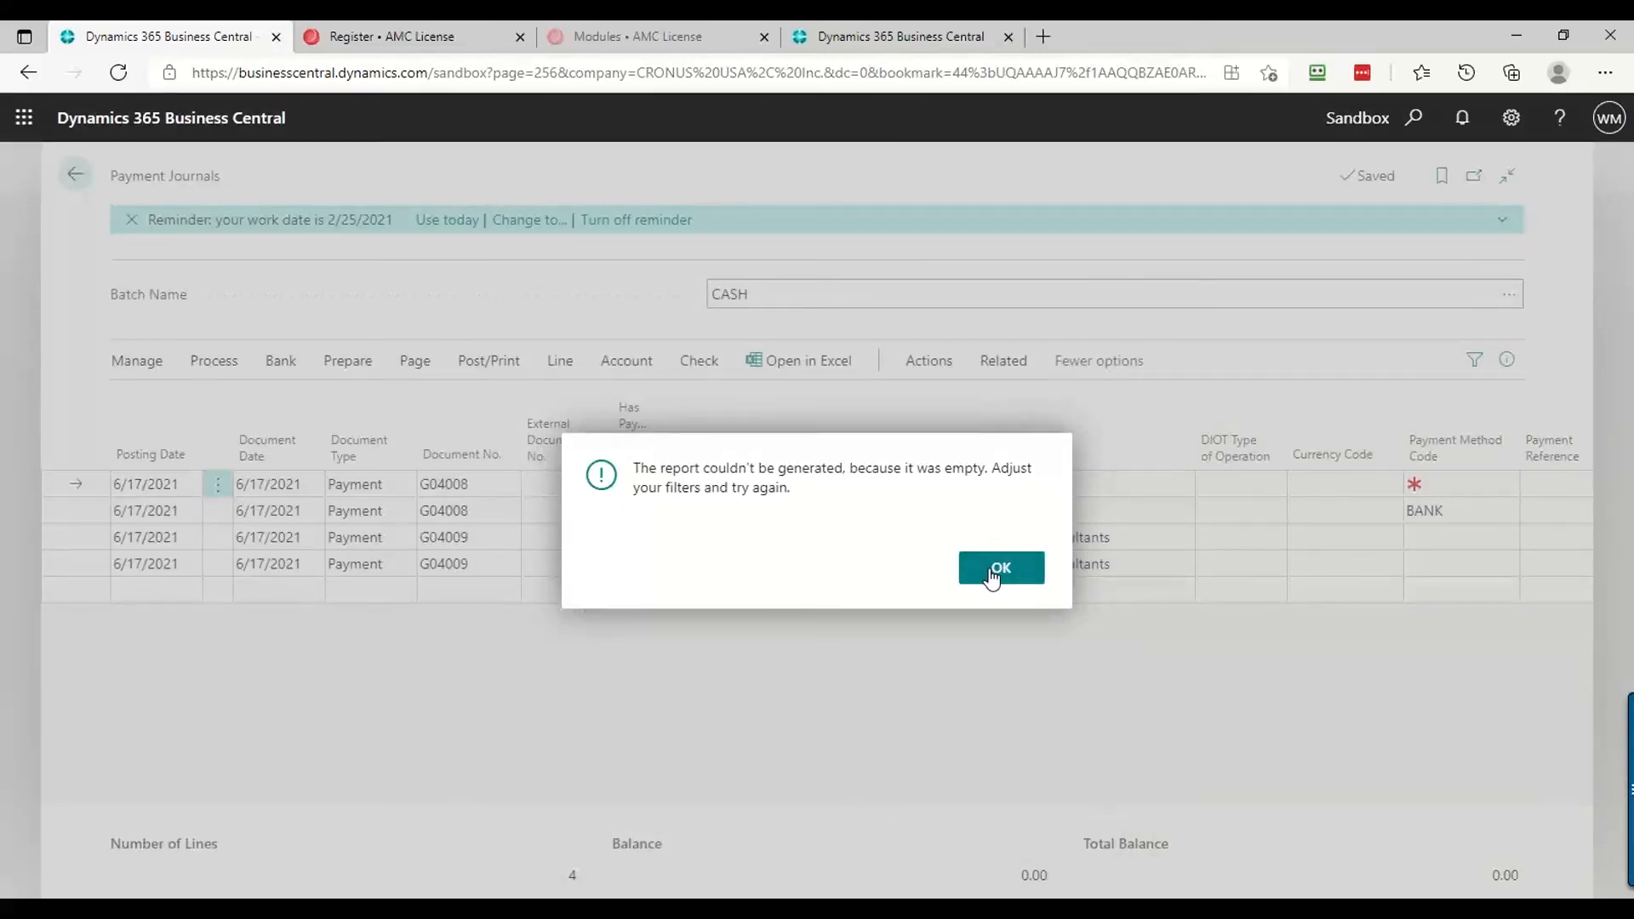
{"action": "left_click", "coordinate": [993, 575]}
Examine the second Fabrikam payment line's amount, balancing account, applied invoice, bank payment type and transaction type code
{"action": "left_click", "coordinate": [1053, 486]}
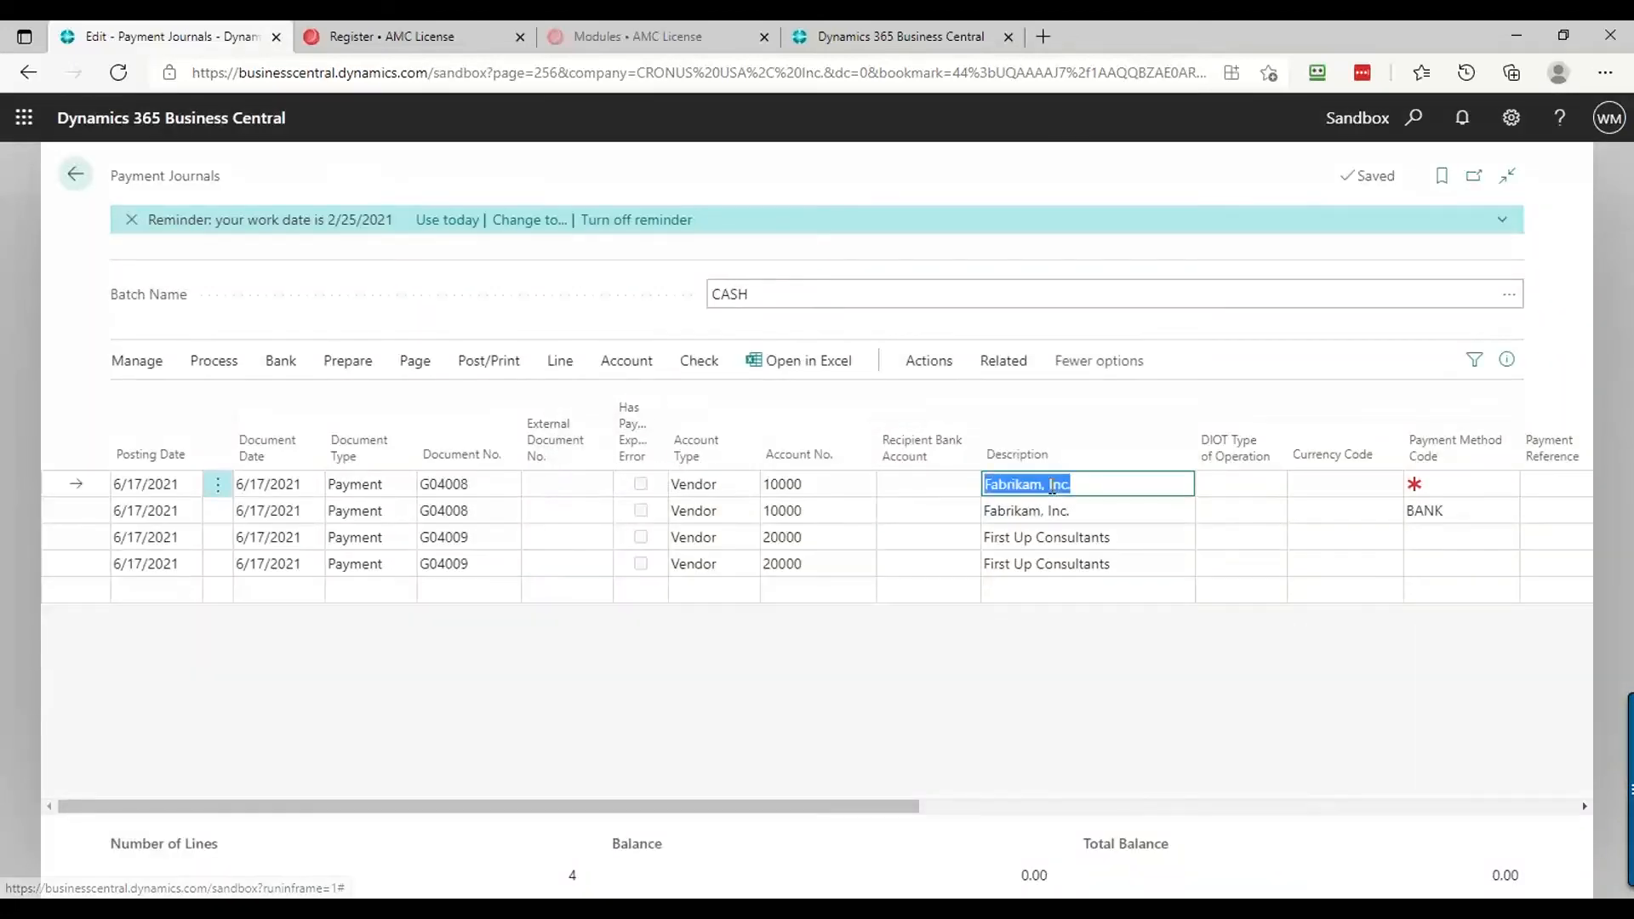
{"action": "key", "text": "Down"}
{"action": "key", "text": "Return"}
{"action": "key", "text": "Return"}
{"action": "key", "text": "Return"}
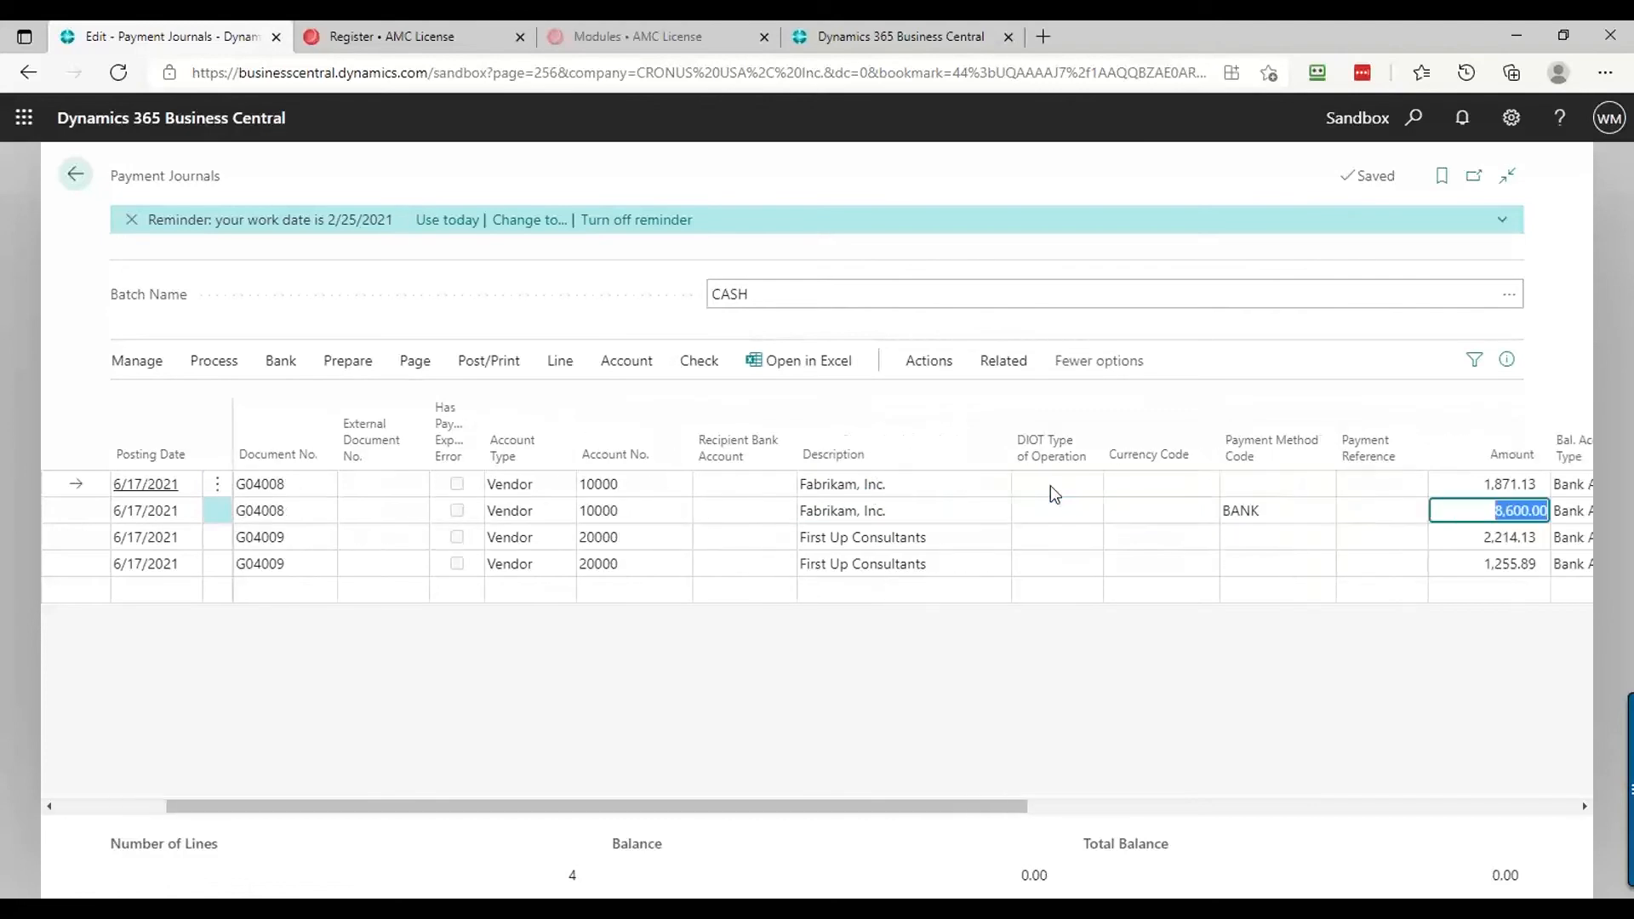
{"action": "key", "text": "Return"}
{"action": "key", "text": "Return"}
{"action": "key", "text": "Return"}
{"action": "key", "text": "Return"}
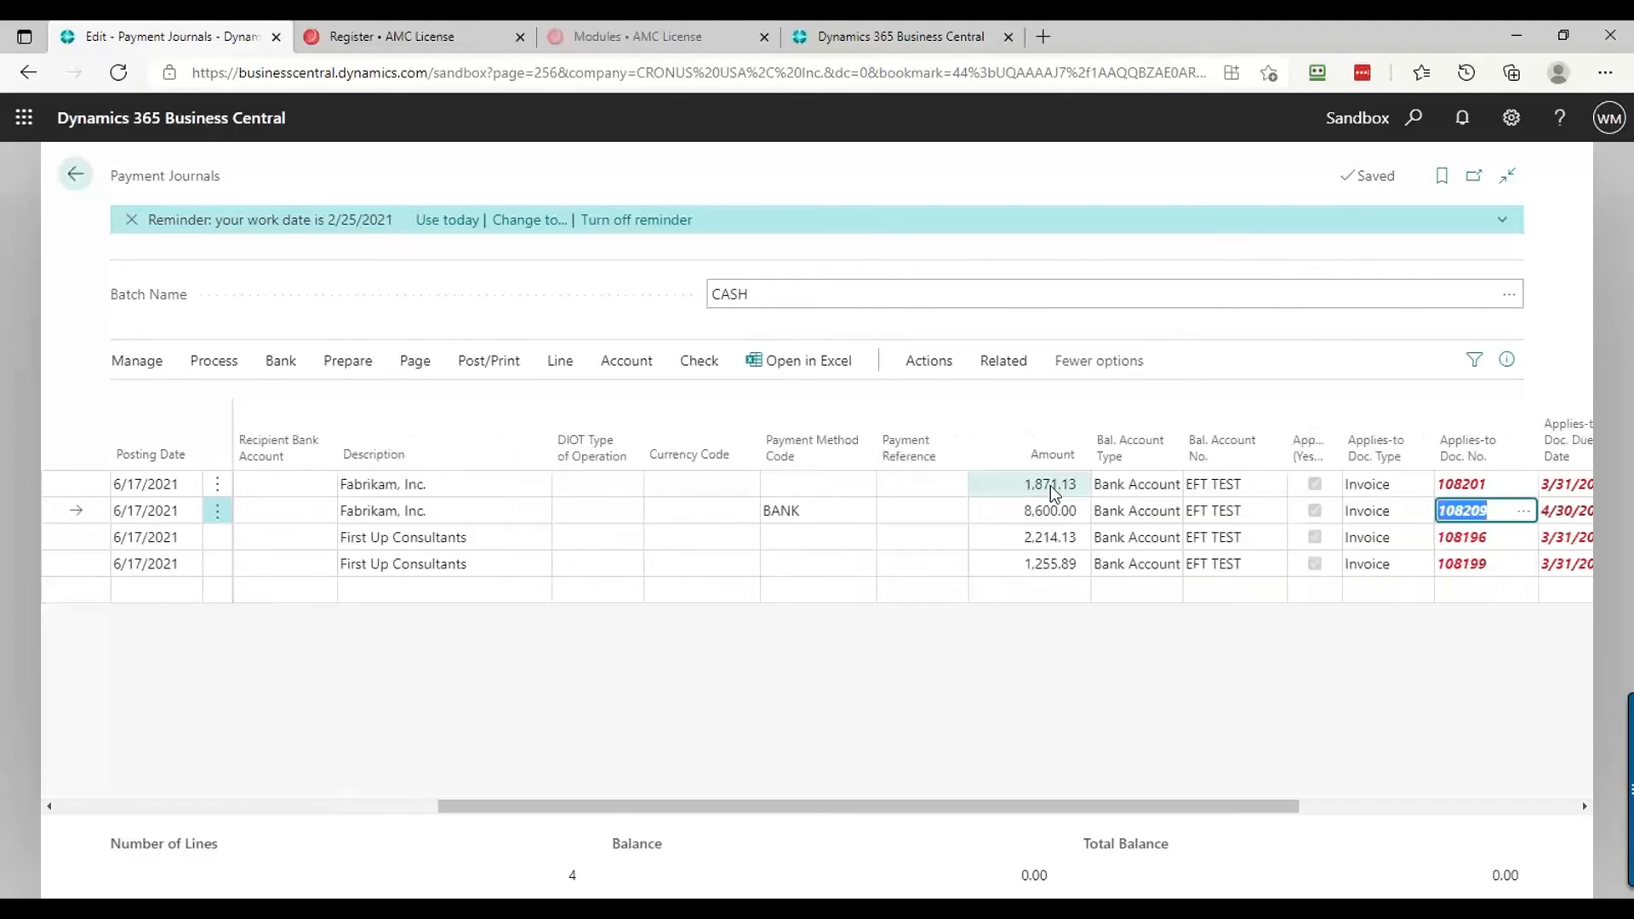
{"action": "key", "text": "Return"}
{"action": "key", "text": "Return"}
{"action": "key", "text": "Up"}
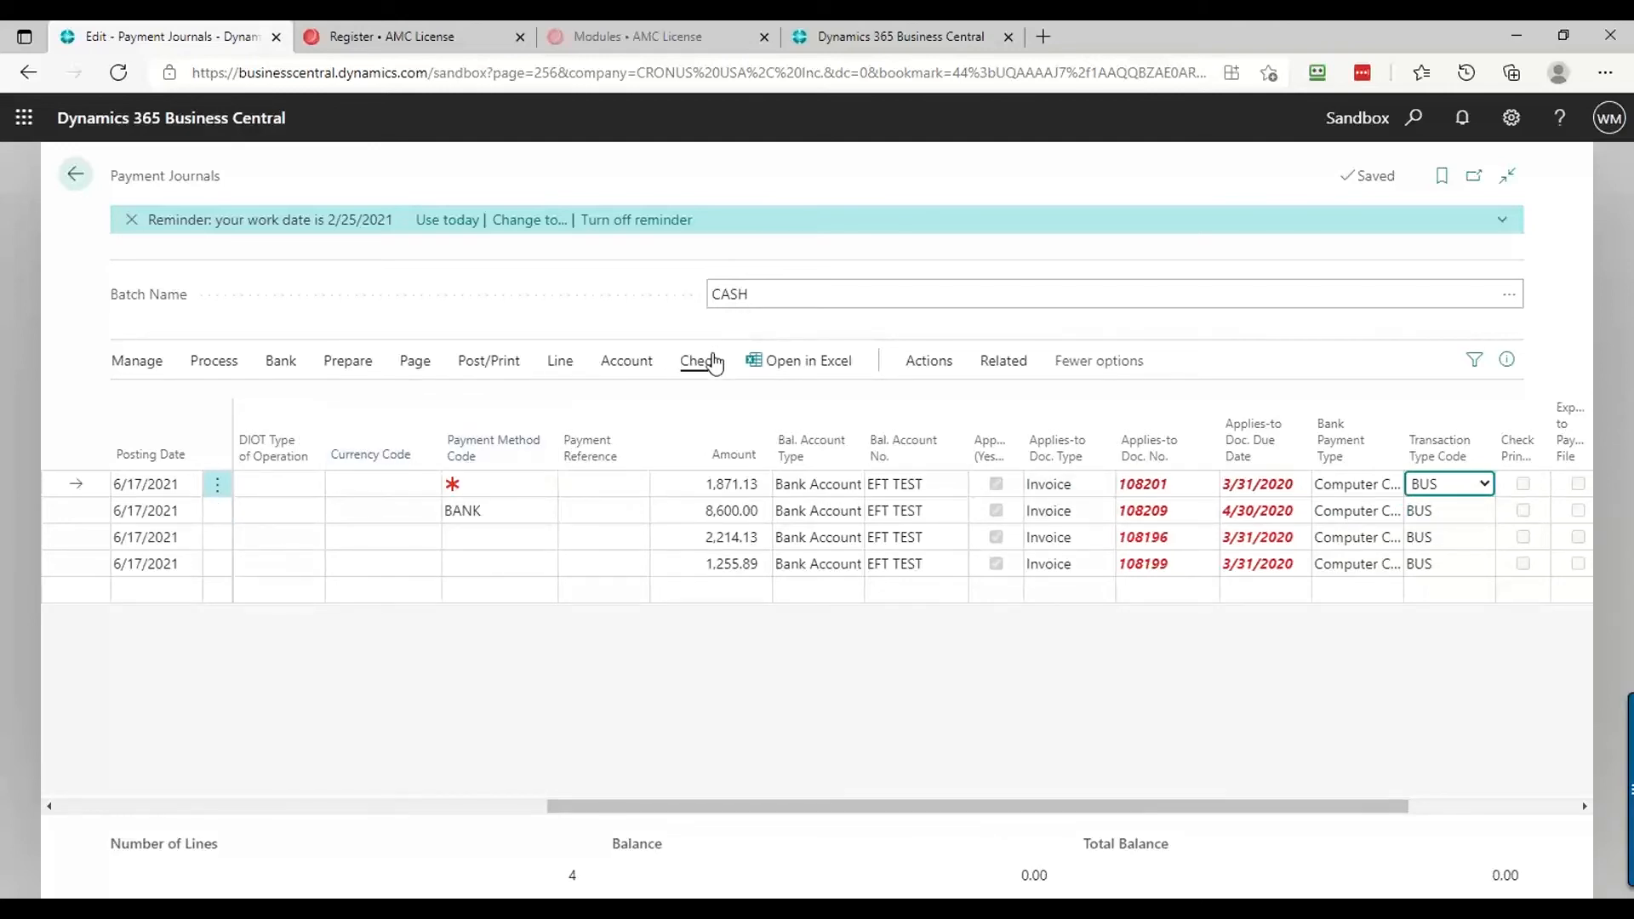
Try again to print the CASH batch checks, leaving the posting date filter blank
{"action": "left_click", "coordinate": [710, 364]}
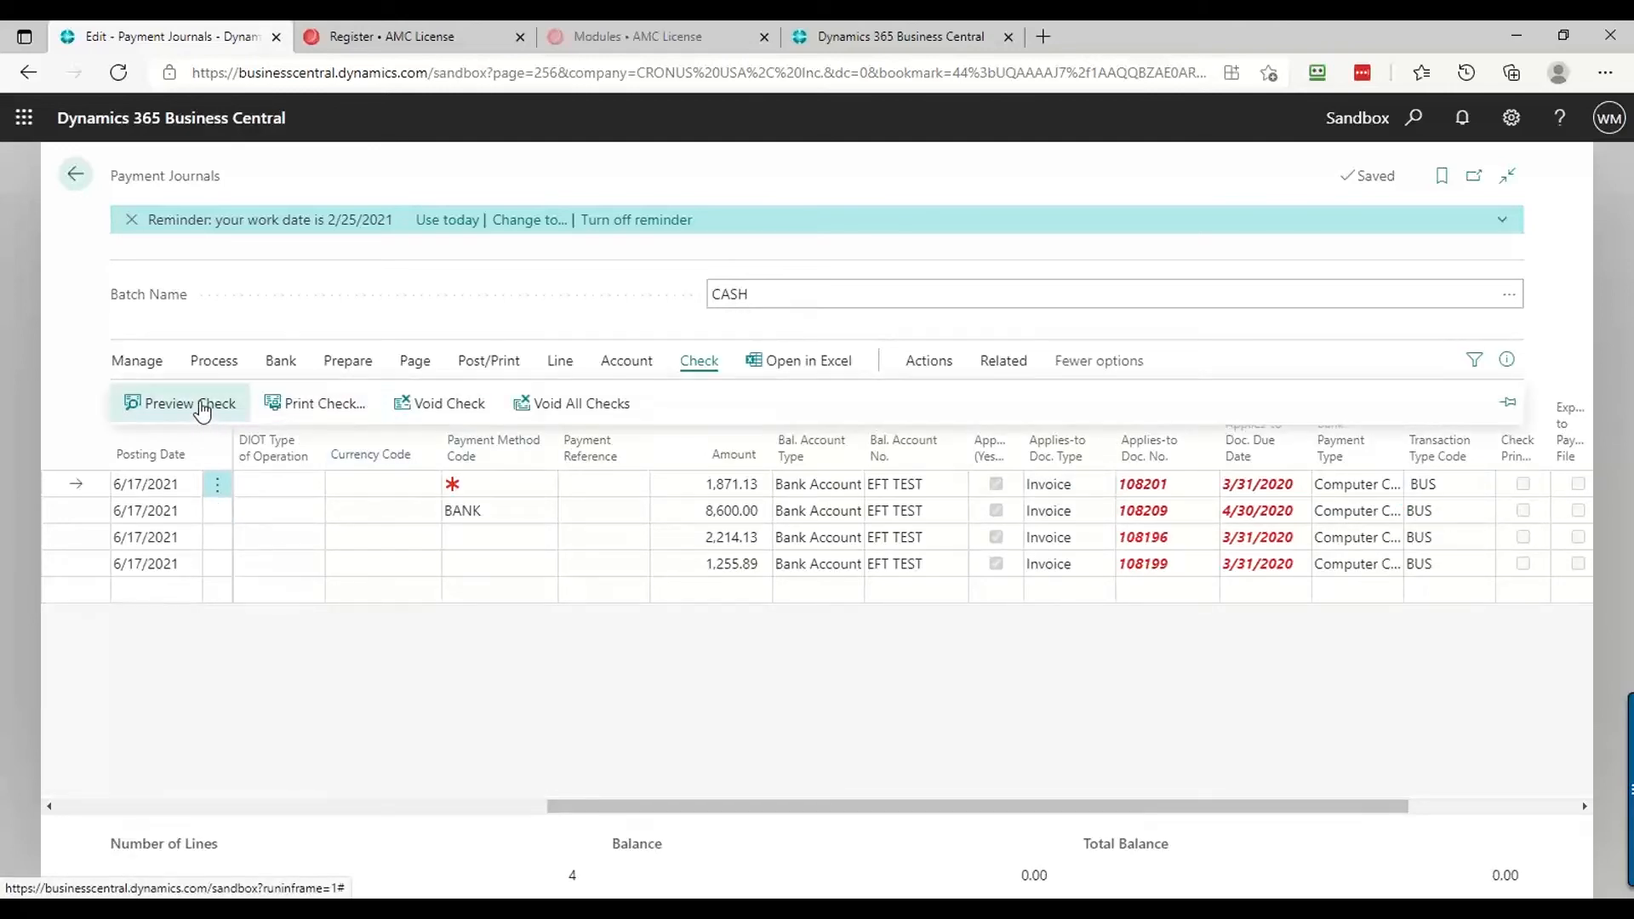
{"action": "left_click", "coordinate": [290, 407]}
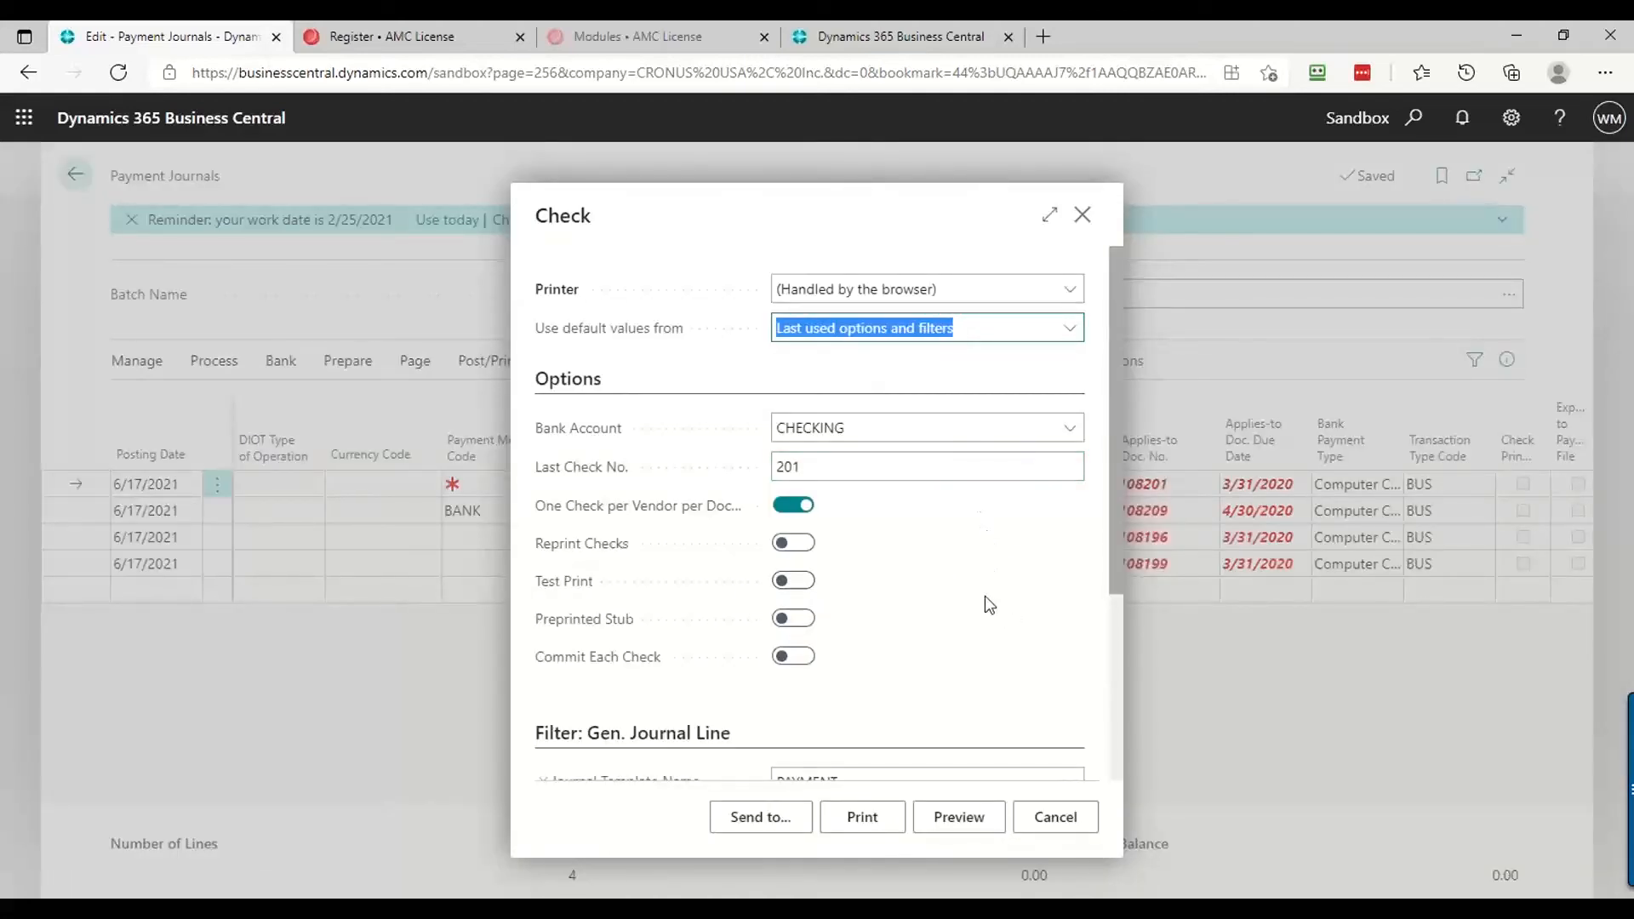
{"action": "scroll", "coordinate": [984, 596], "scroll_direction": "down", "scroll_amount": 2}
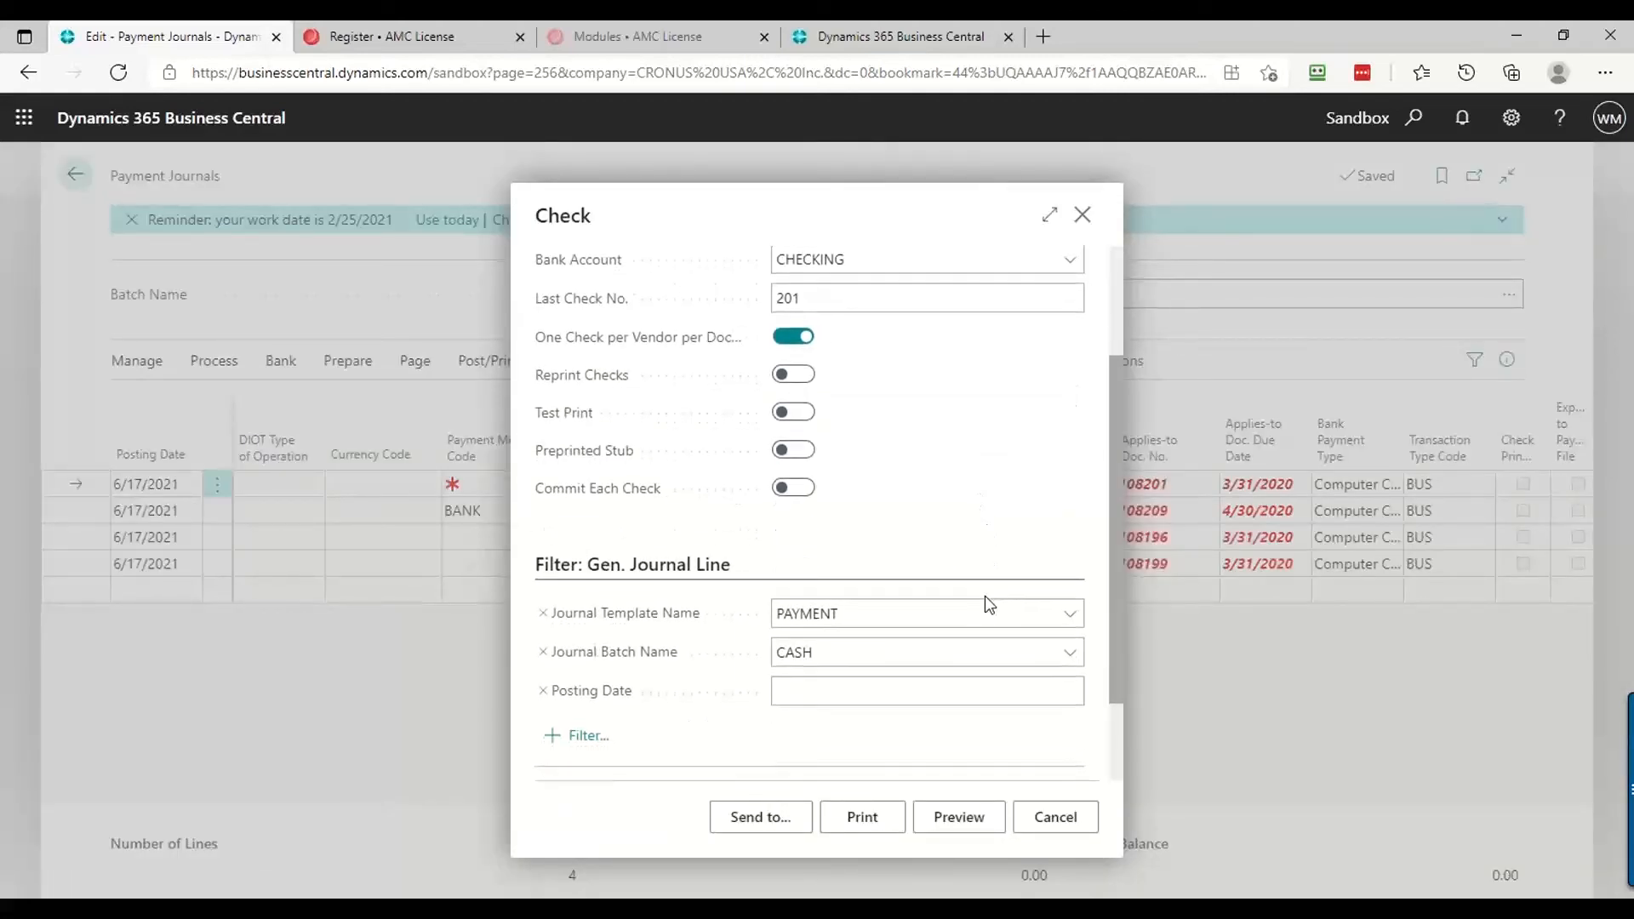
{"action": "scroll", "coordinate": [984, 596], "scroll_direction": "down", "scroll_amount": 1}
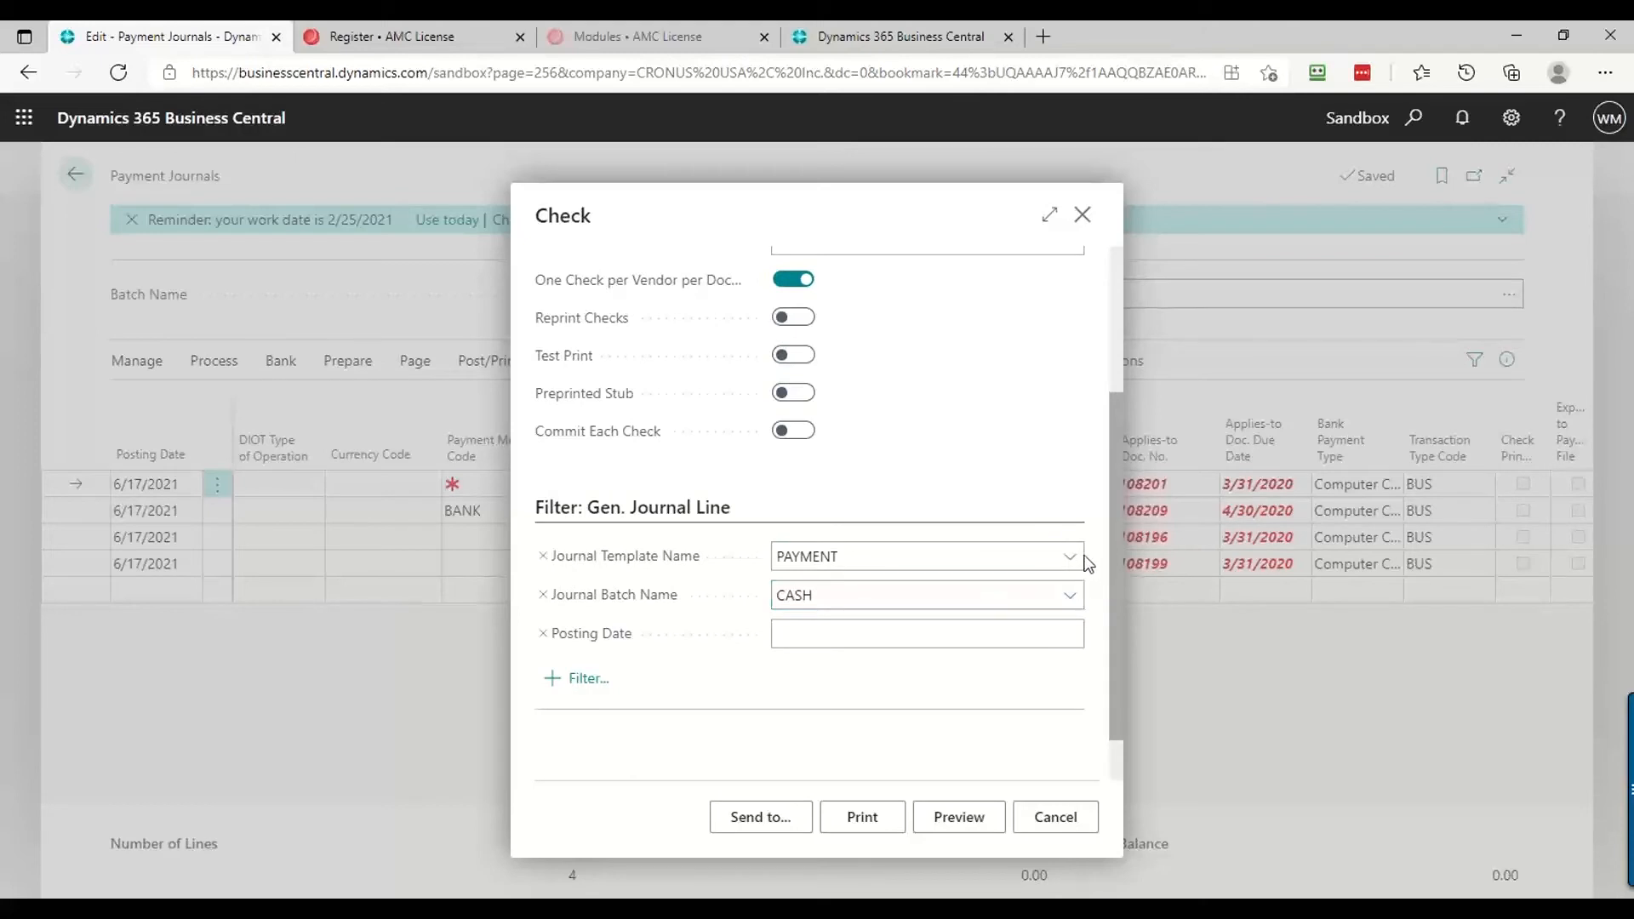
{"action": "left_click", "coordinate": [1059, 626]}
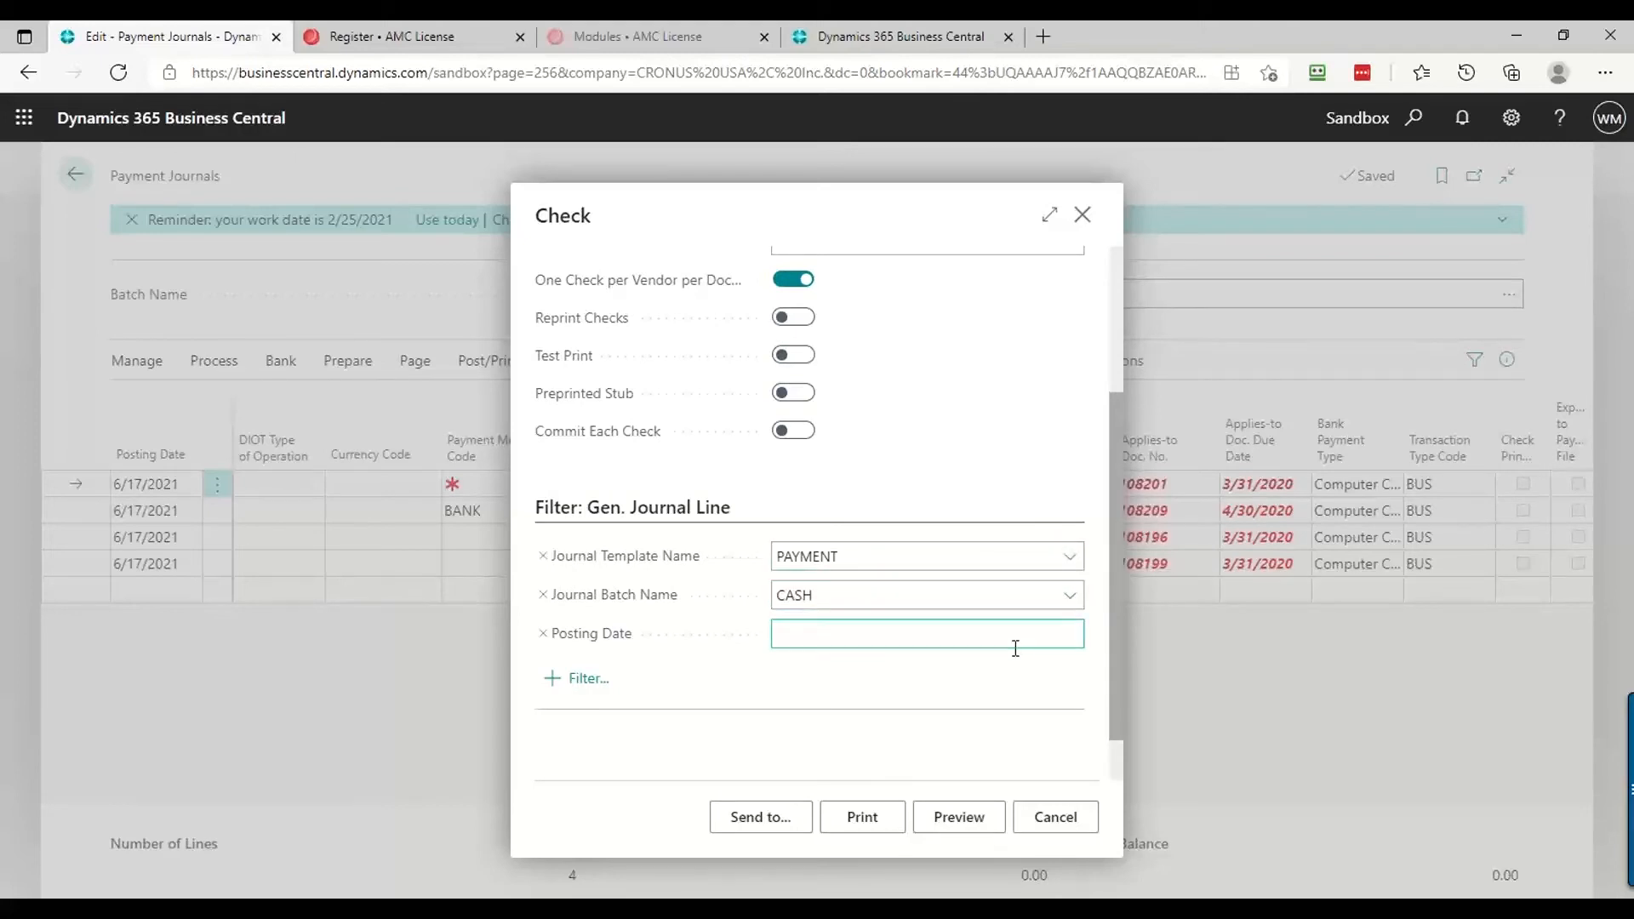
{"action": "scroll", "coordinate": [1015, 649], "scroll_direction": "down", "scroll_amount": 1}
{"action": "left_click", "coordinate": [878, 819]}
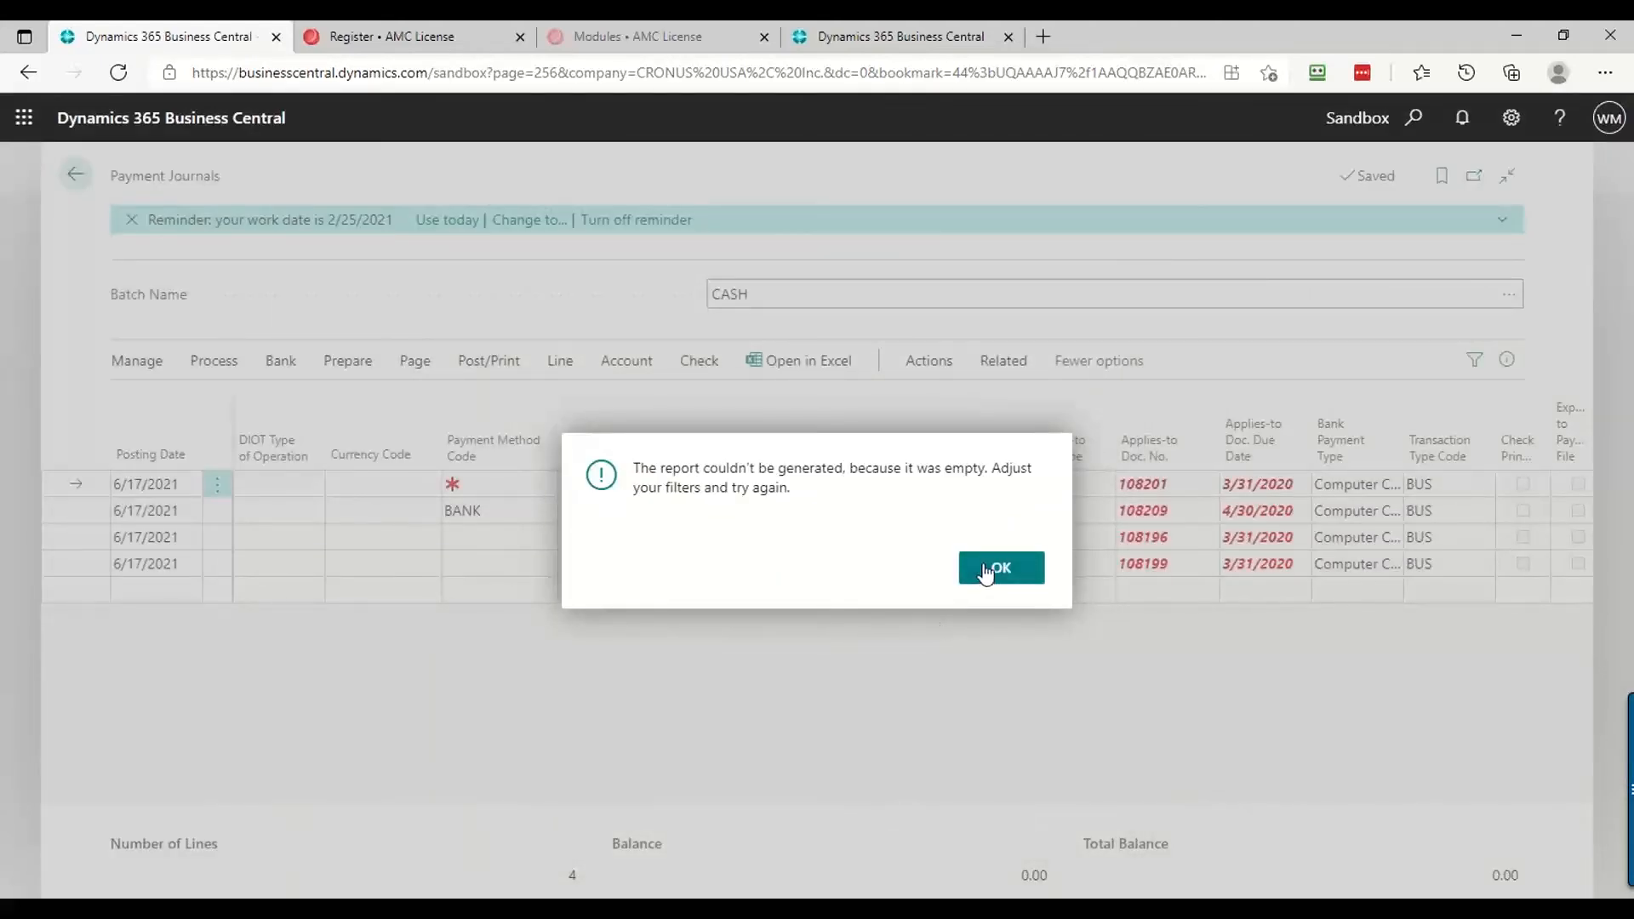
{"action": "left_click", "coordinate": [986, 572]}
{"action": "left_click", "coordinate": [739, 492]}
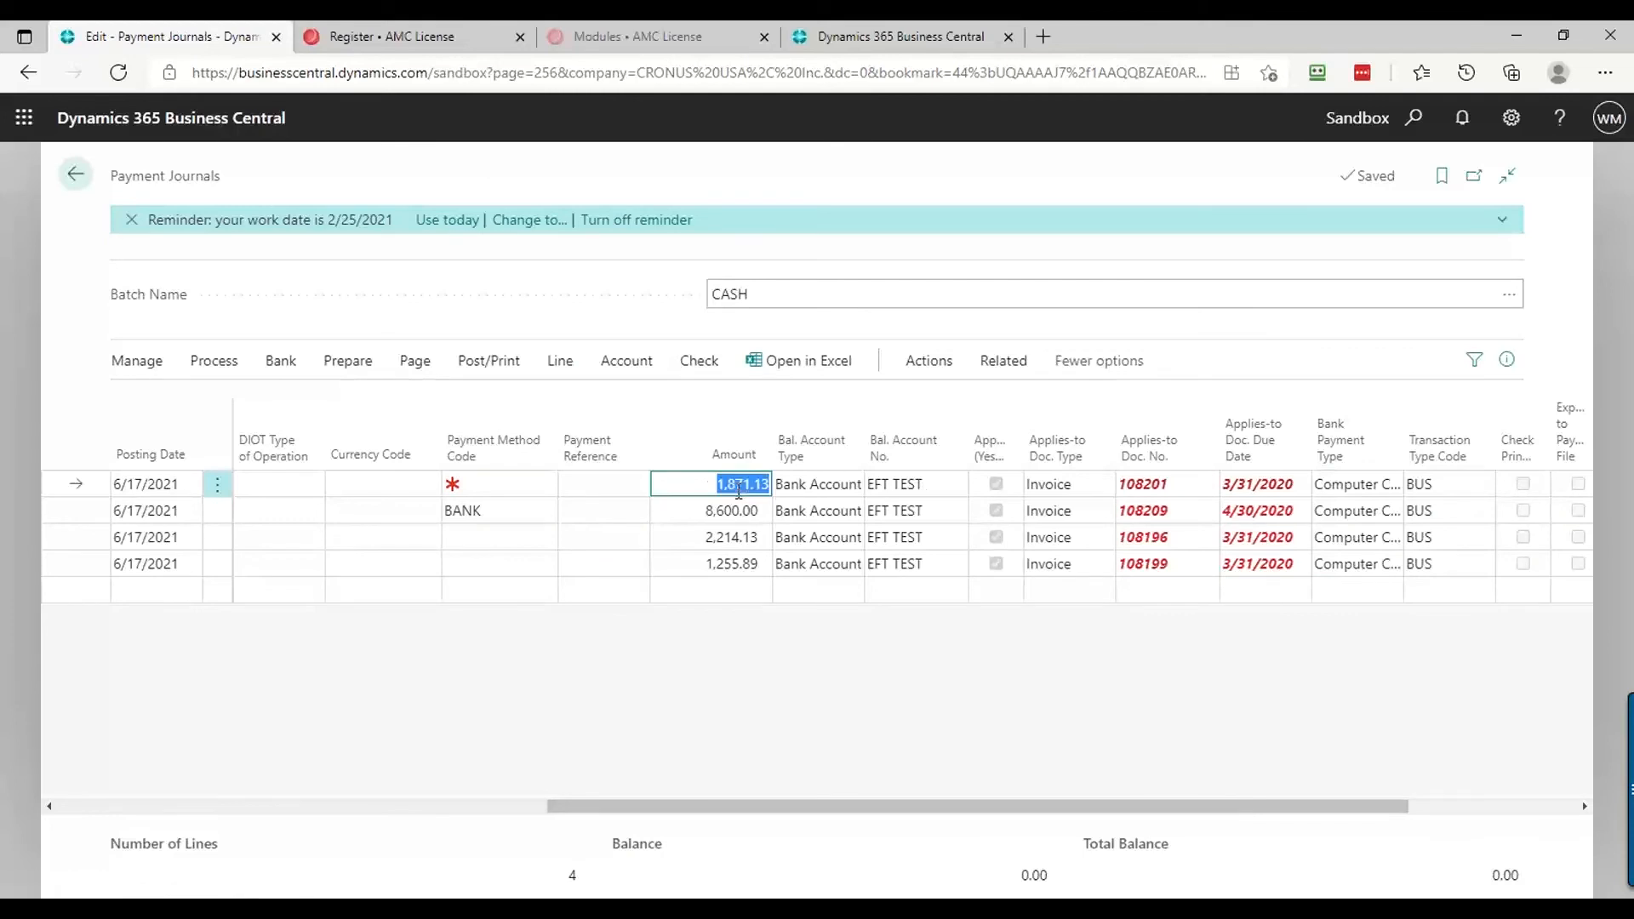
{"action": "key", "text": "Down"}
{"action": "key", "text": "Up"}
{"action": "key", "text": "Right"}
{"action": "key", "text": "Right"}
{"action": "key", "text": "Right"}
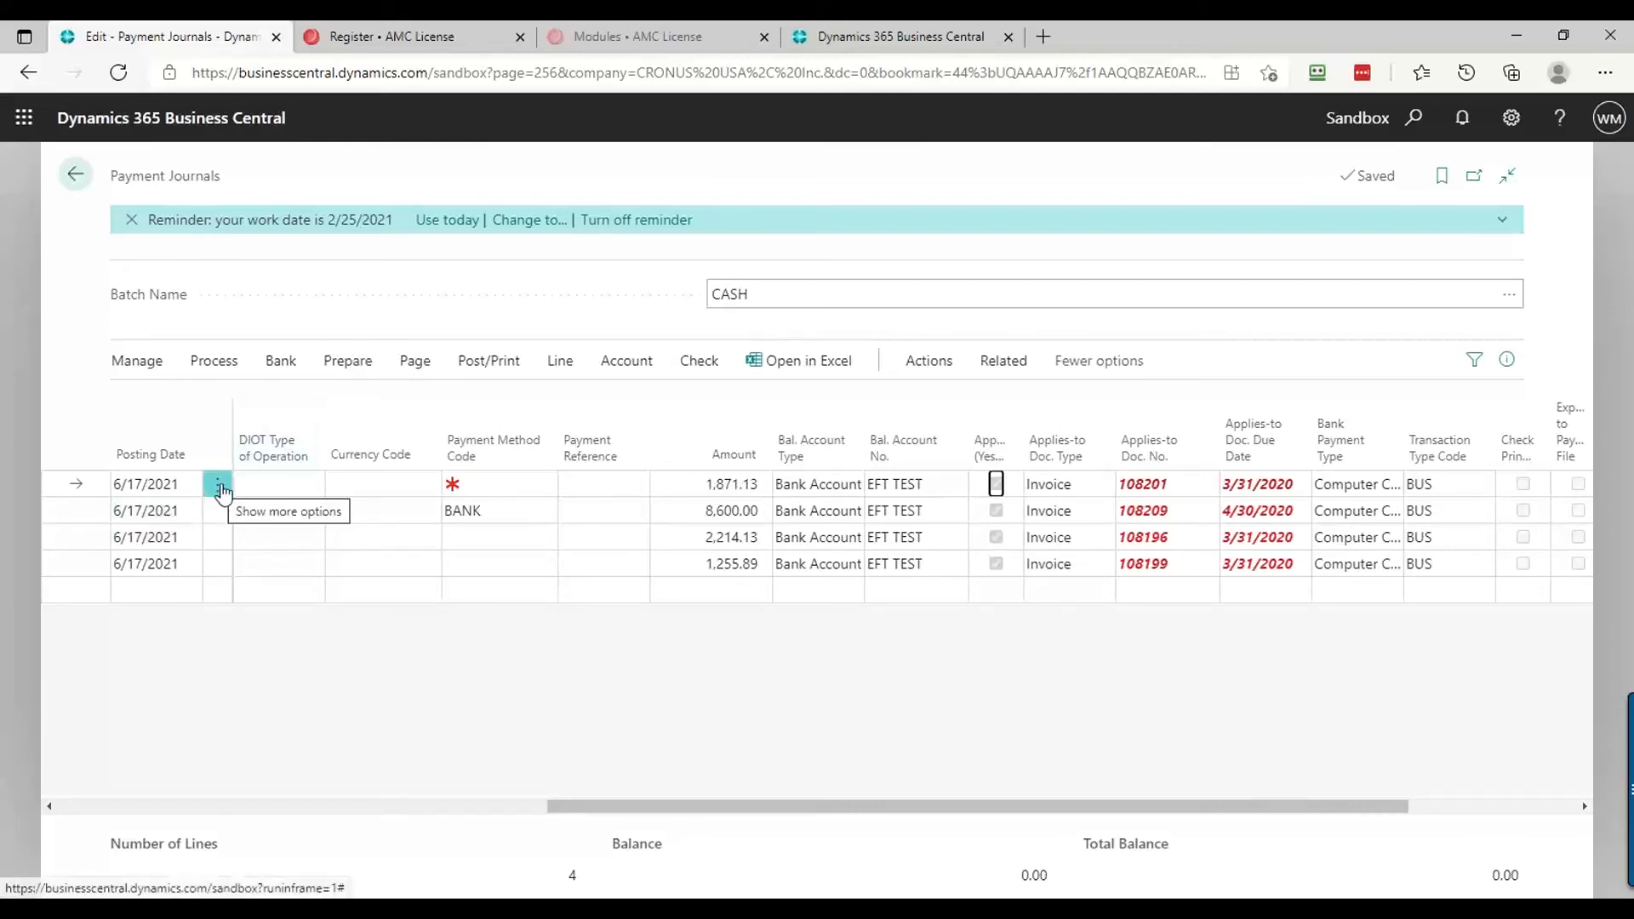
Select all remaining Fabrikam and First Up Consultants payment lines and delete them from the CASH journal
{"action": "left_click", "coordinate": [221, 491]}
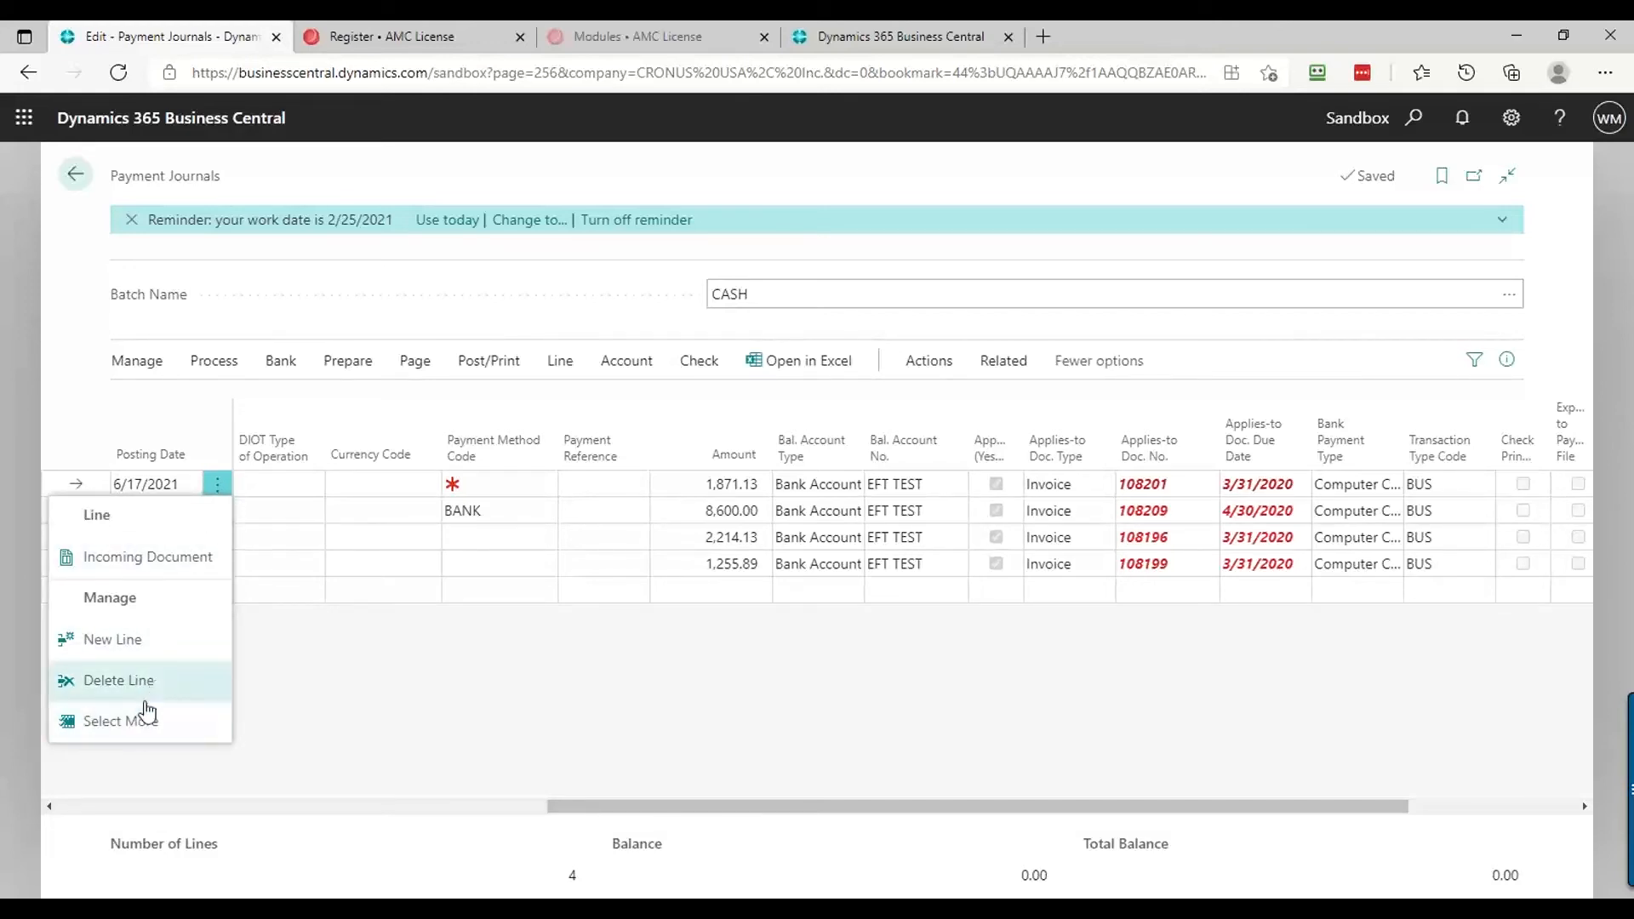
{"action": "left_click", "coordinate": [129, 721]}
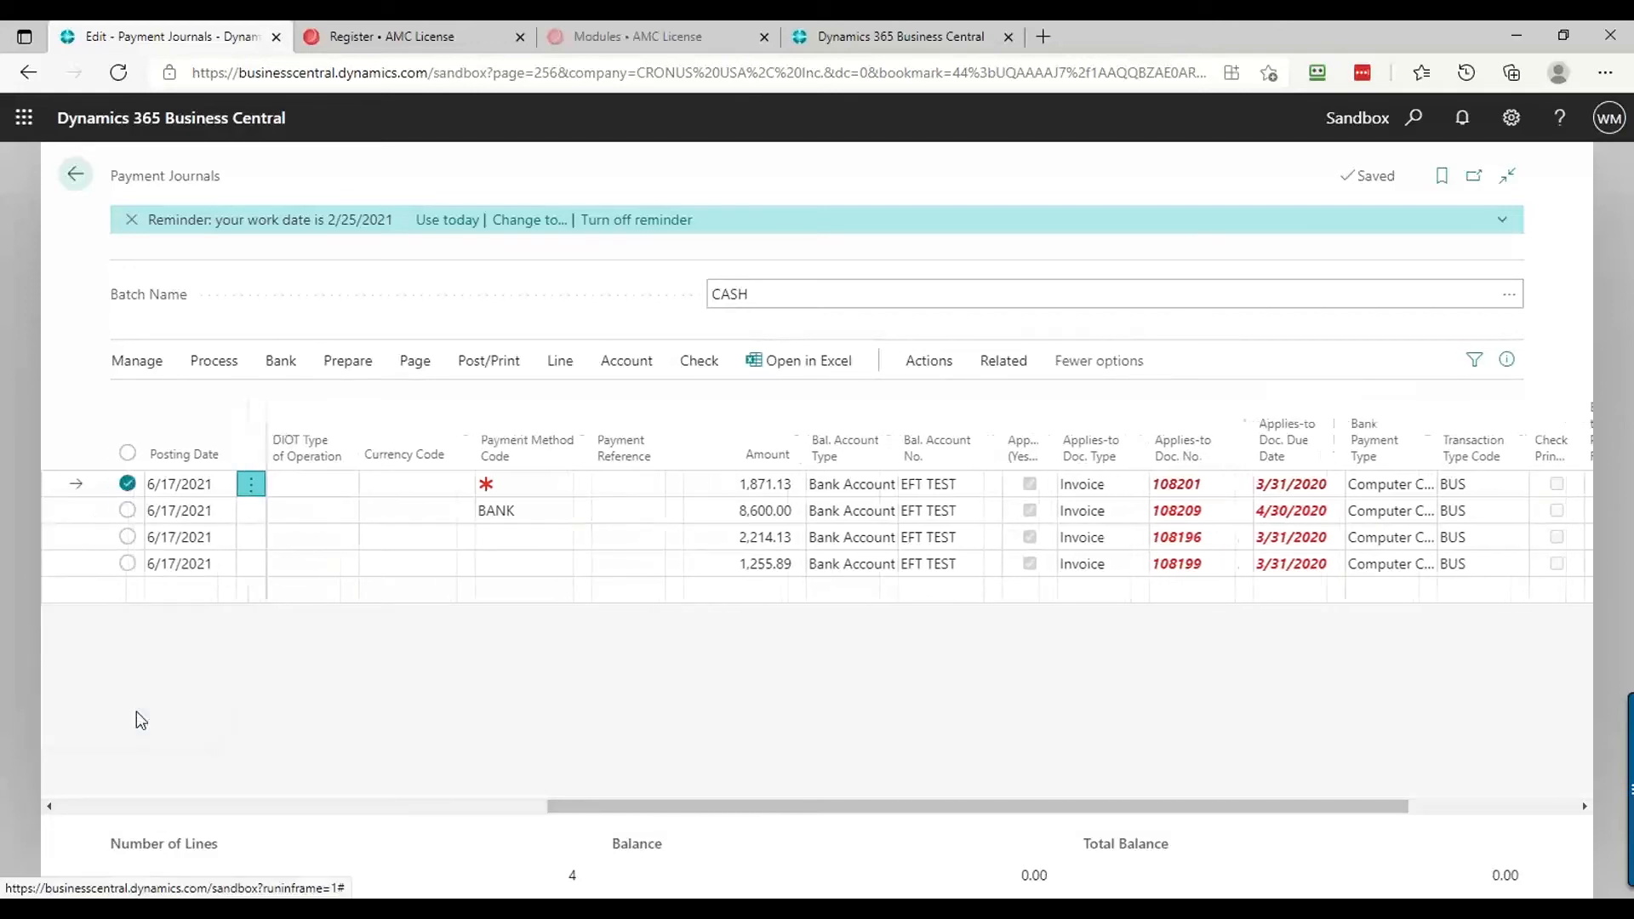
{"action": "left_click", "coordinate": [130, 453]}
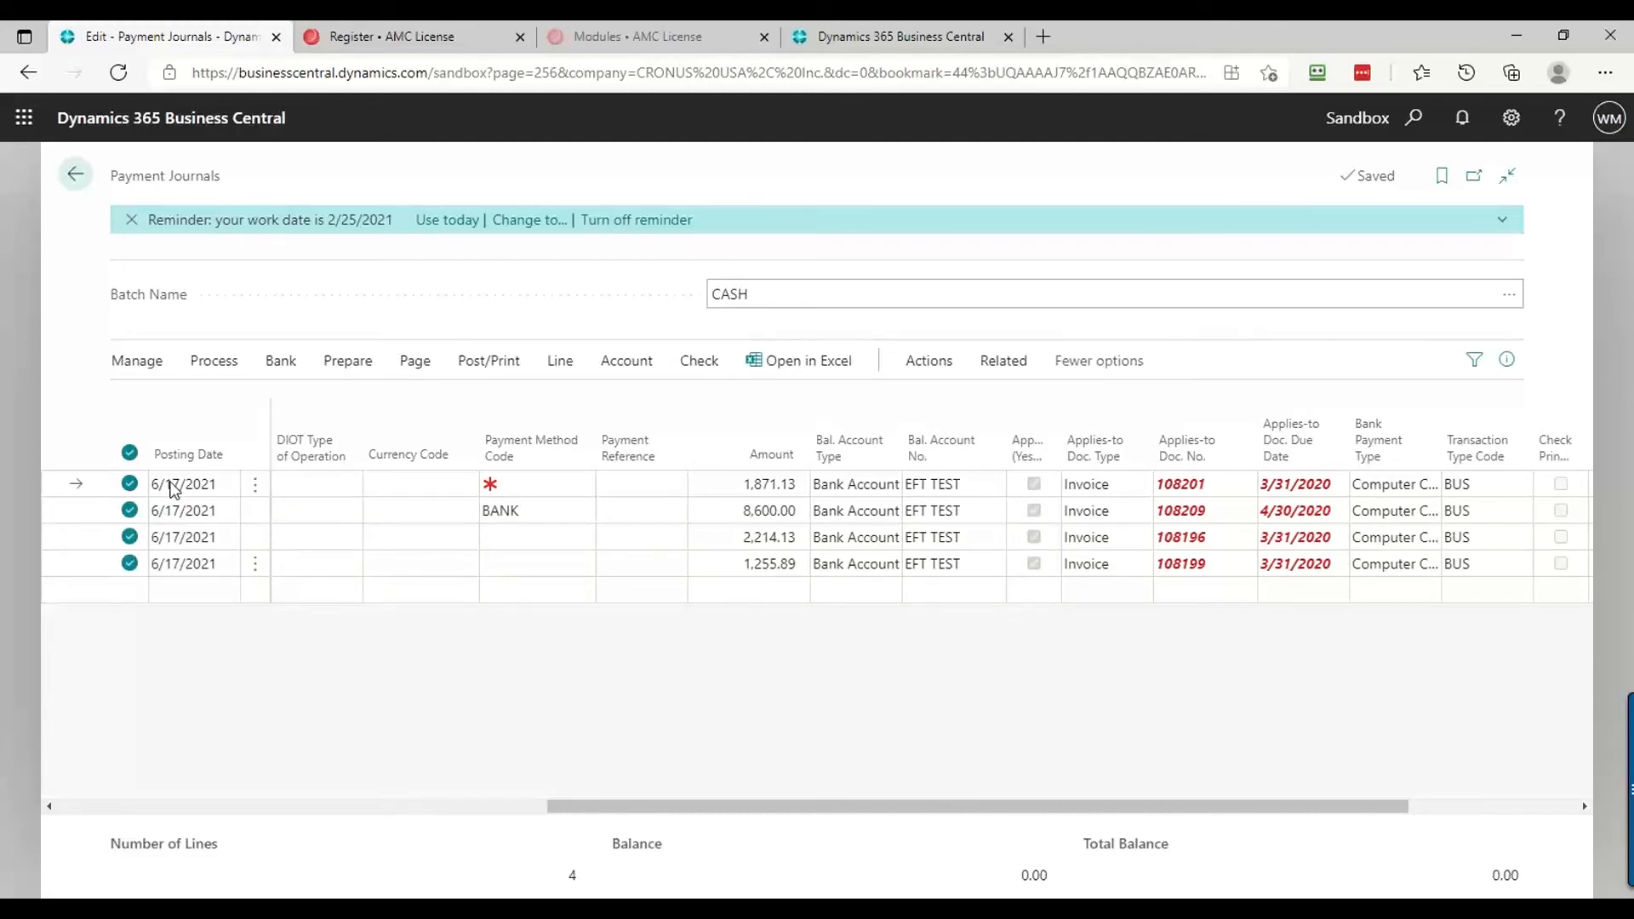
{"action": "key", "text": "ctrl+Delete"}
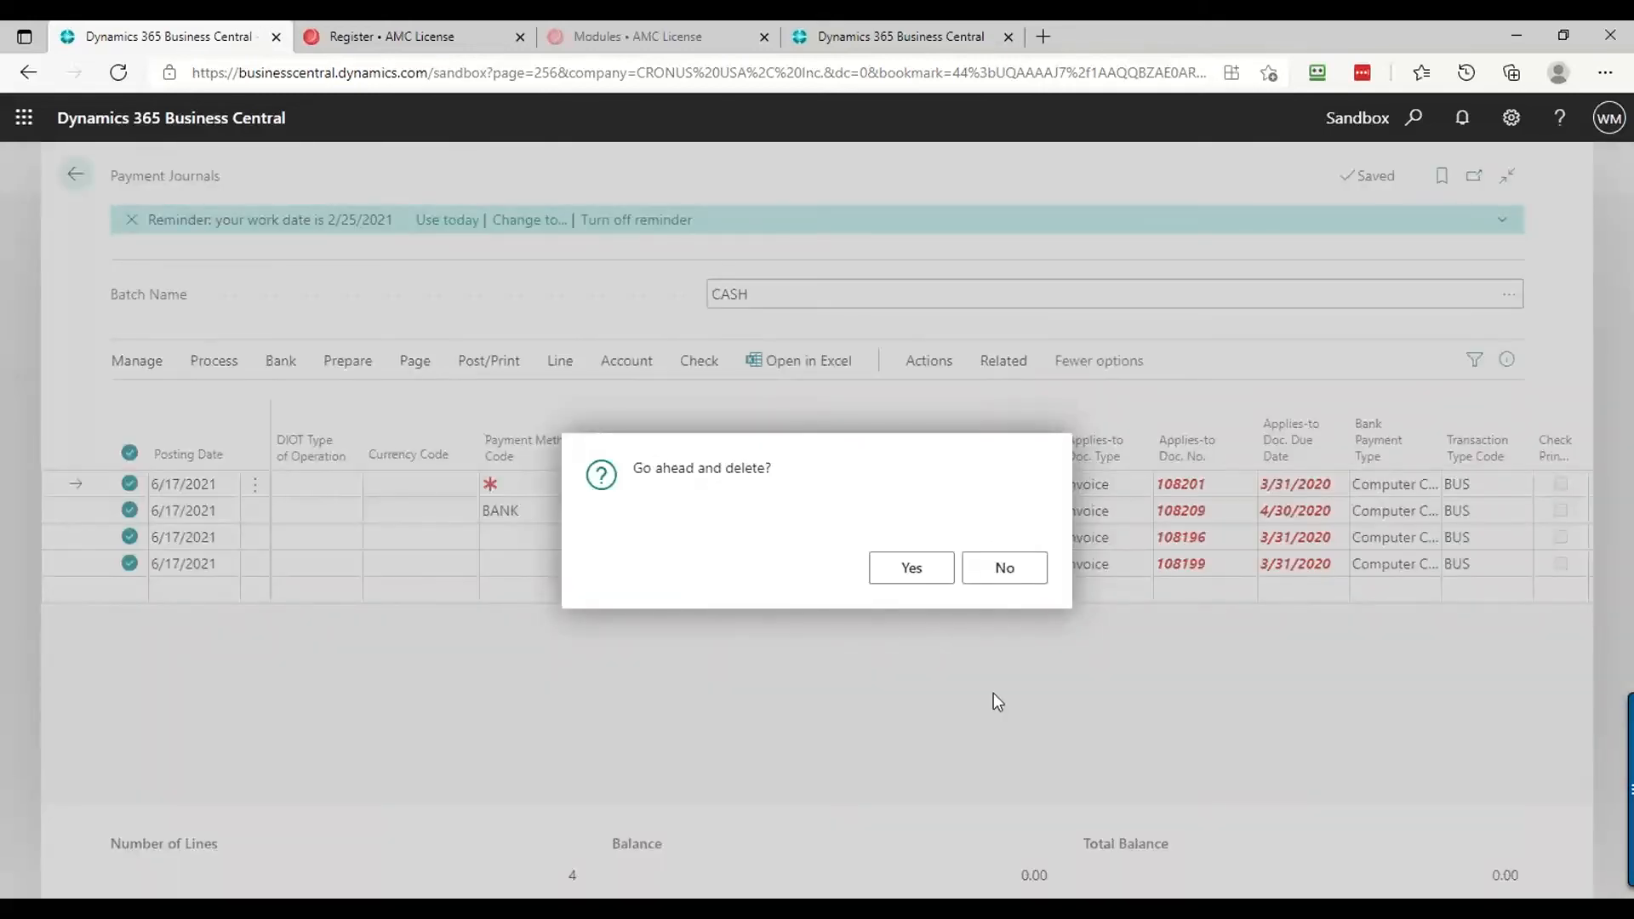
{"action": "left_click", "coordinate": [912, 568]}
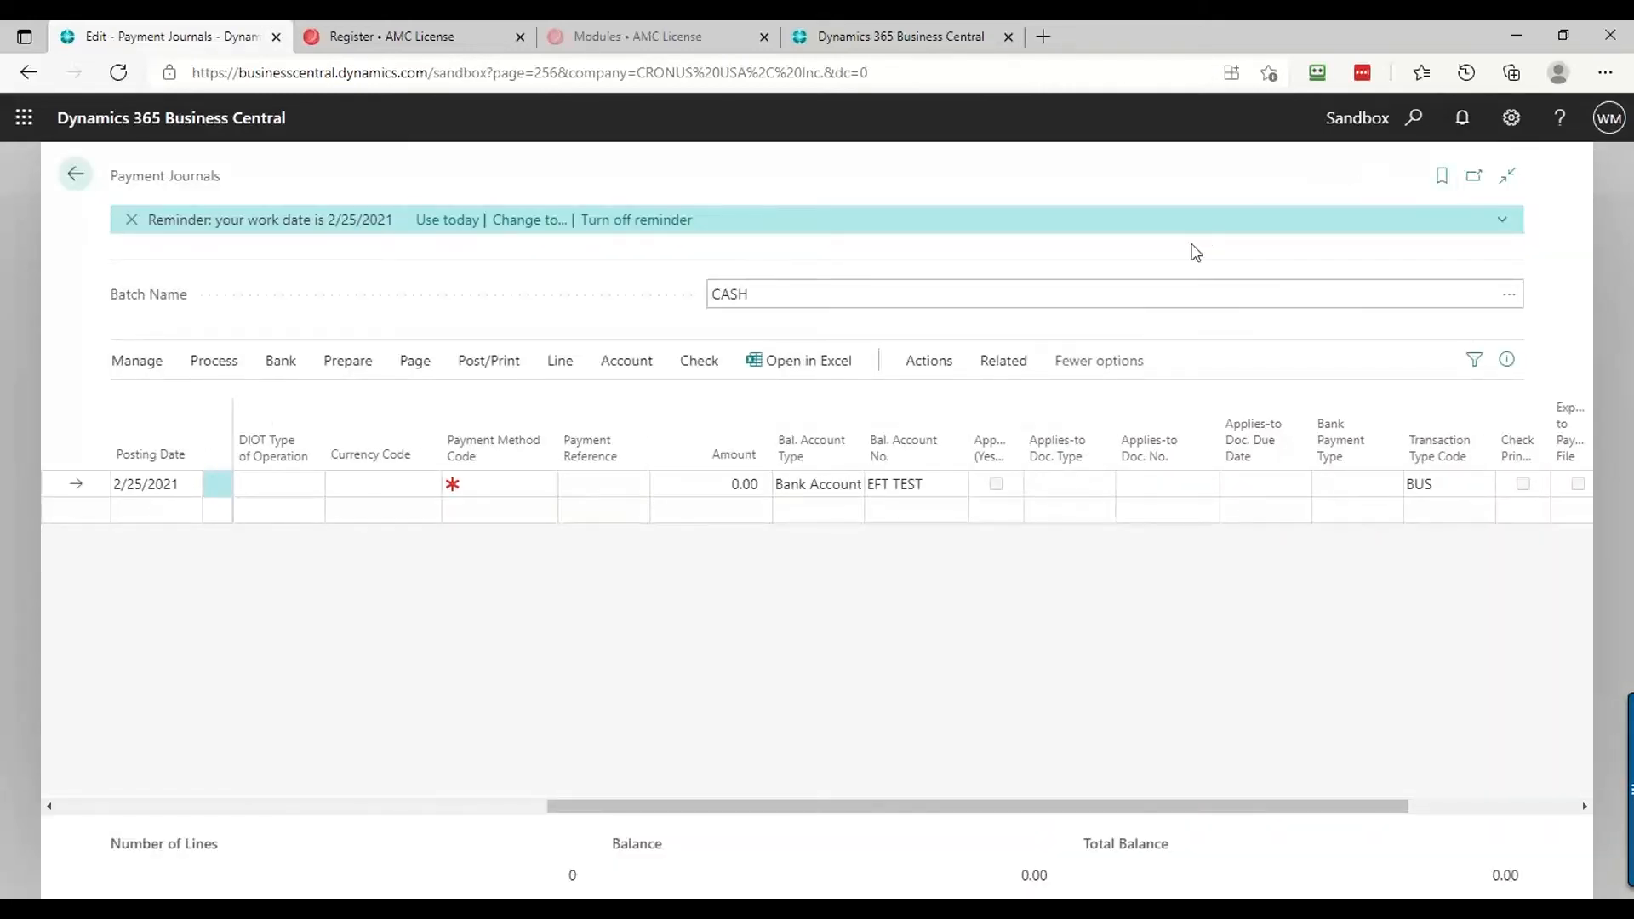
Open the Nod Publishers vendor card from the vendor list and examine its invoicing and payment settings
{"action": "key", "text": "alt+Left"}
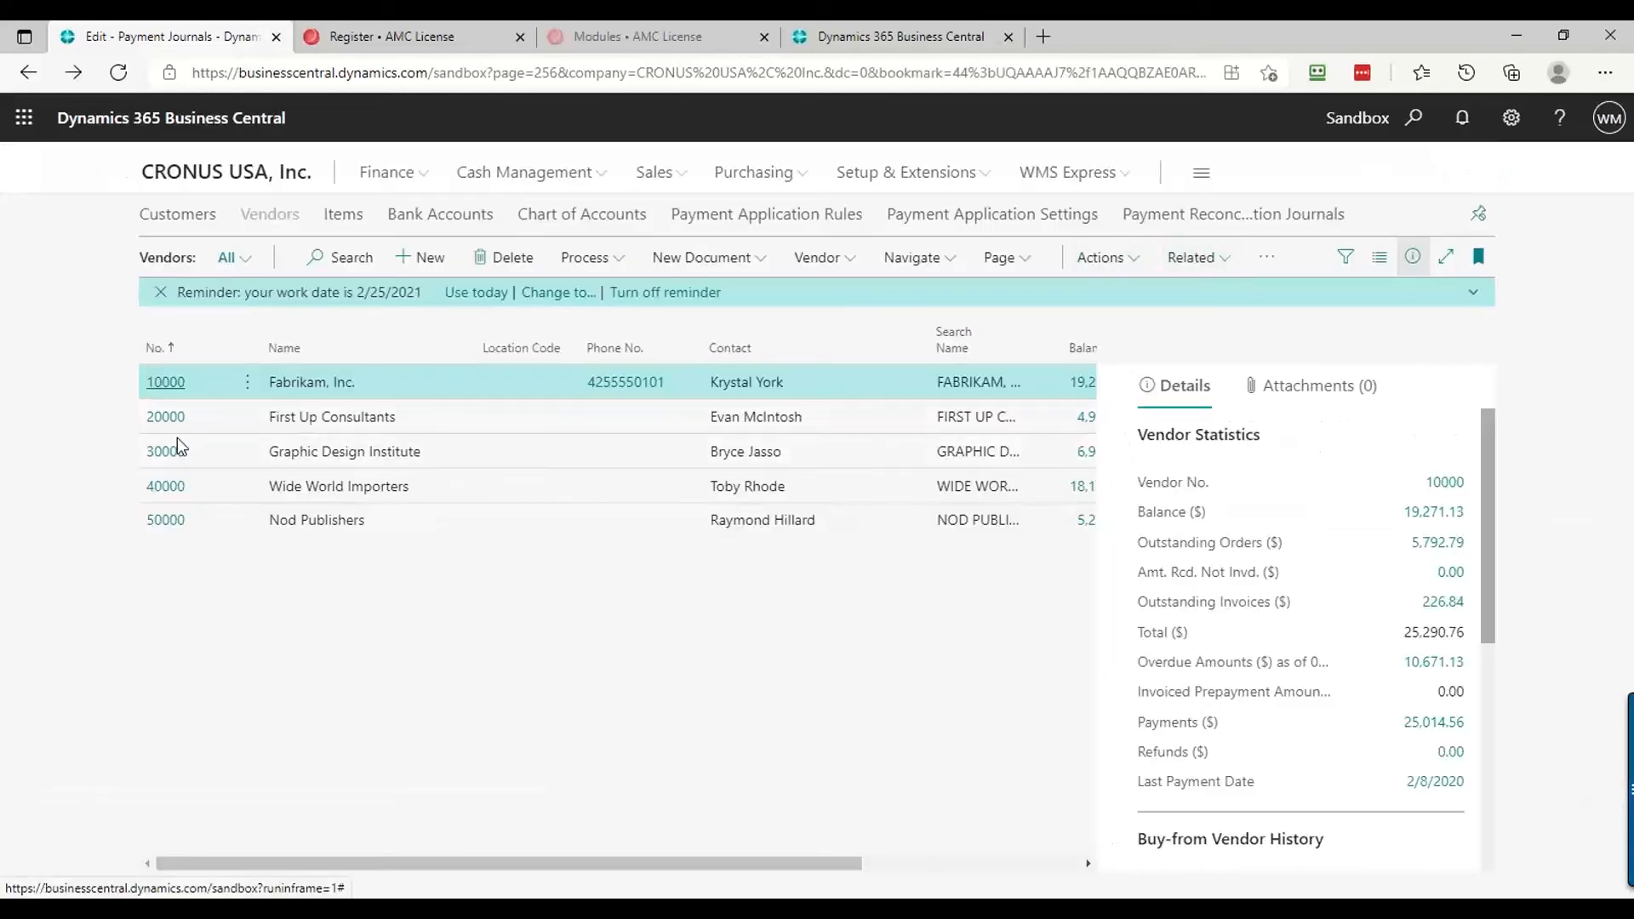
{"action": "left_click", "coordinate": [328, 522]}
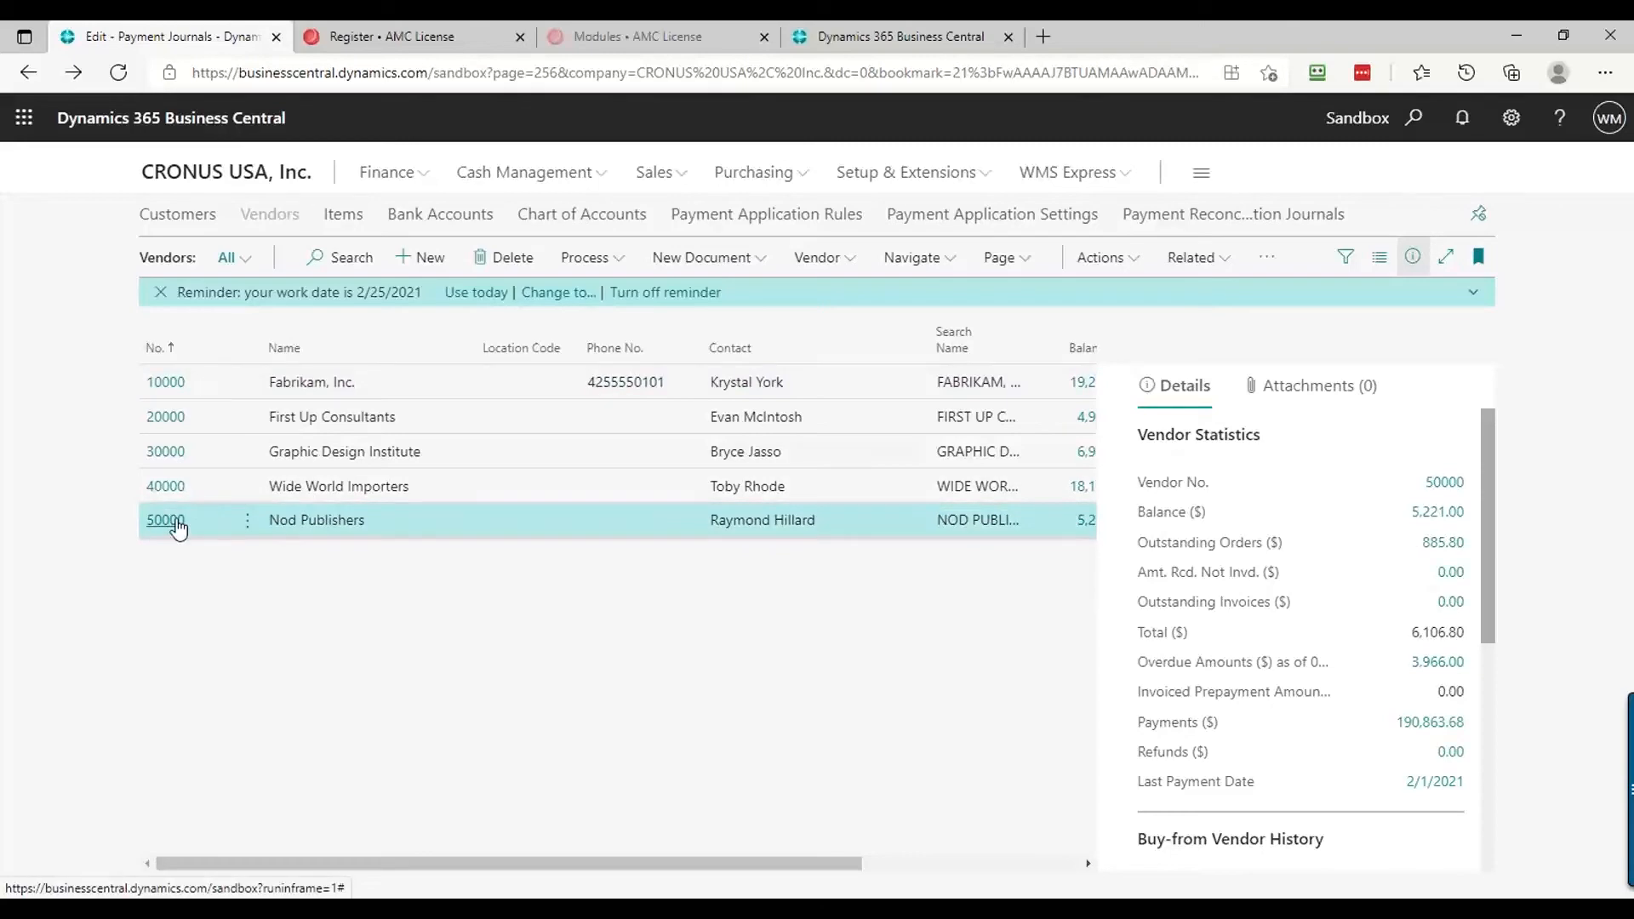
{"action": "left_click", "coordinate": [175, 521]}
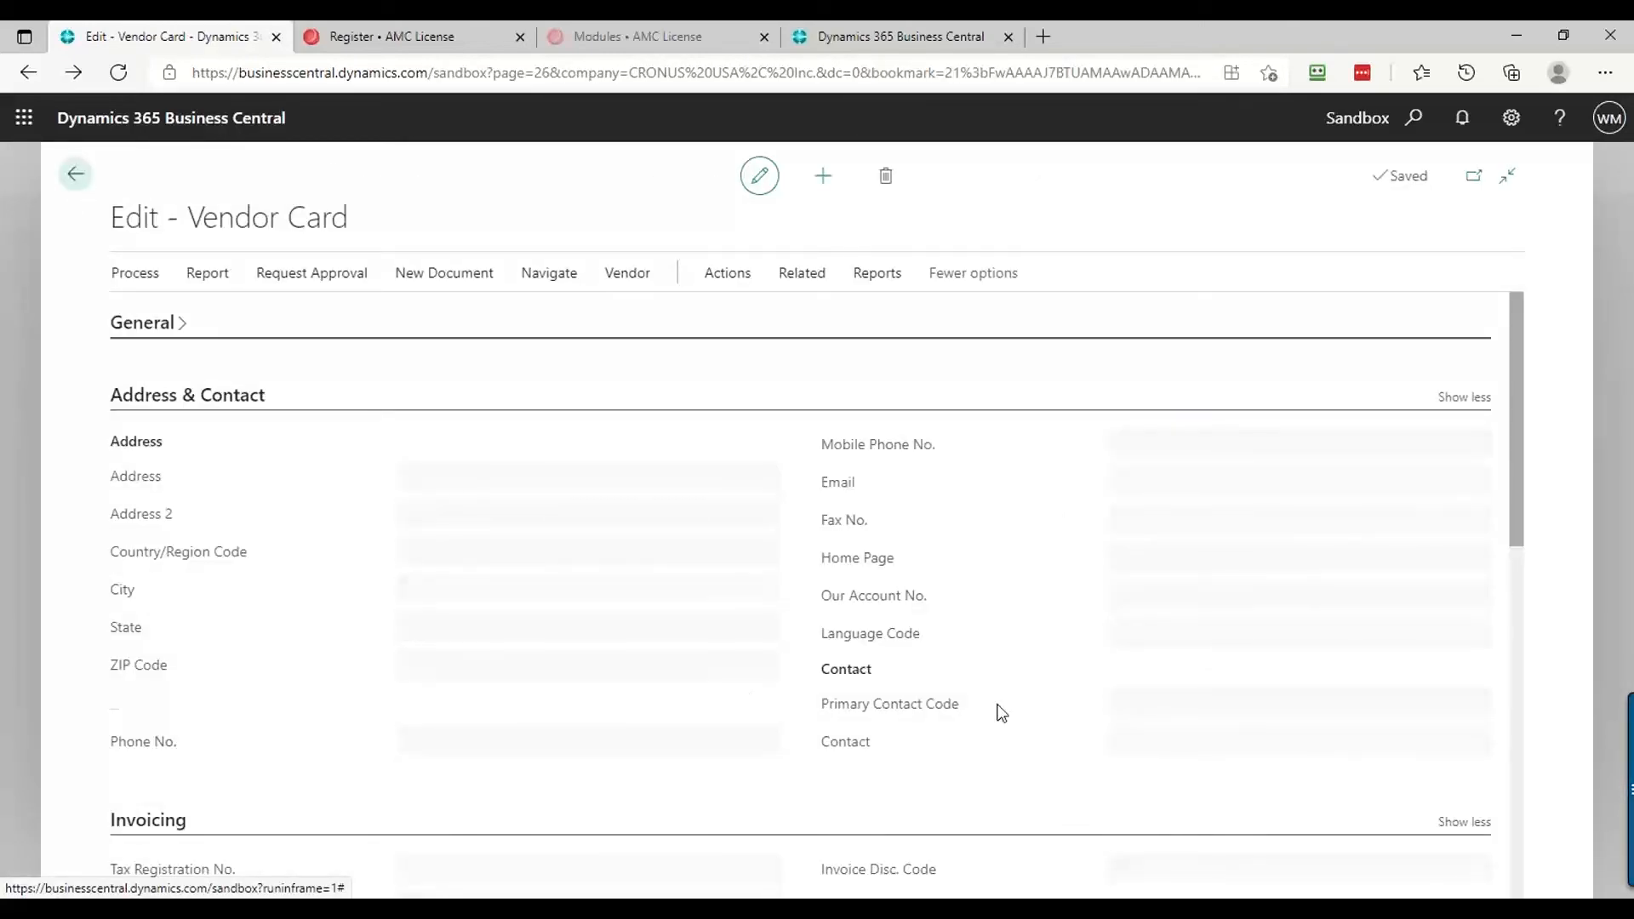
{"action": "scroll", "coordinate": [1022, 528], "scroll_direction": "down", "scroll_amount": 2}
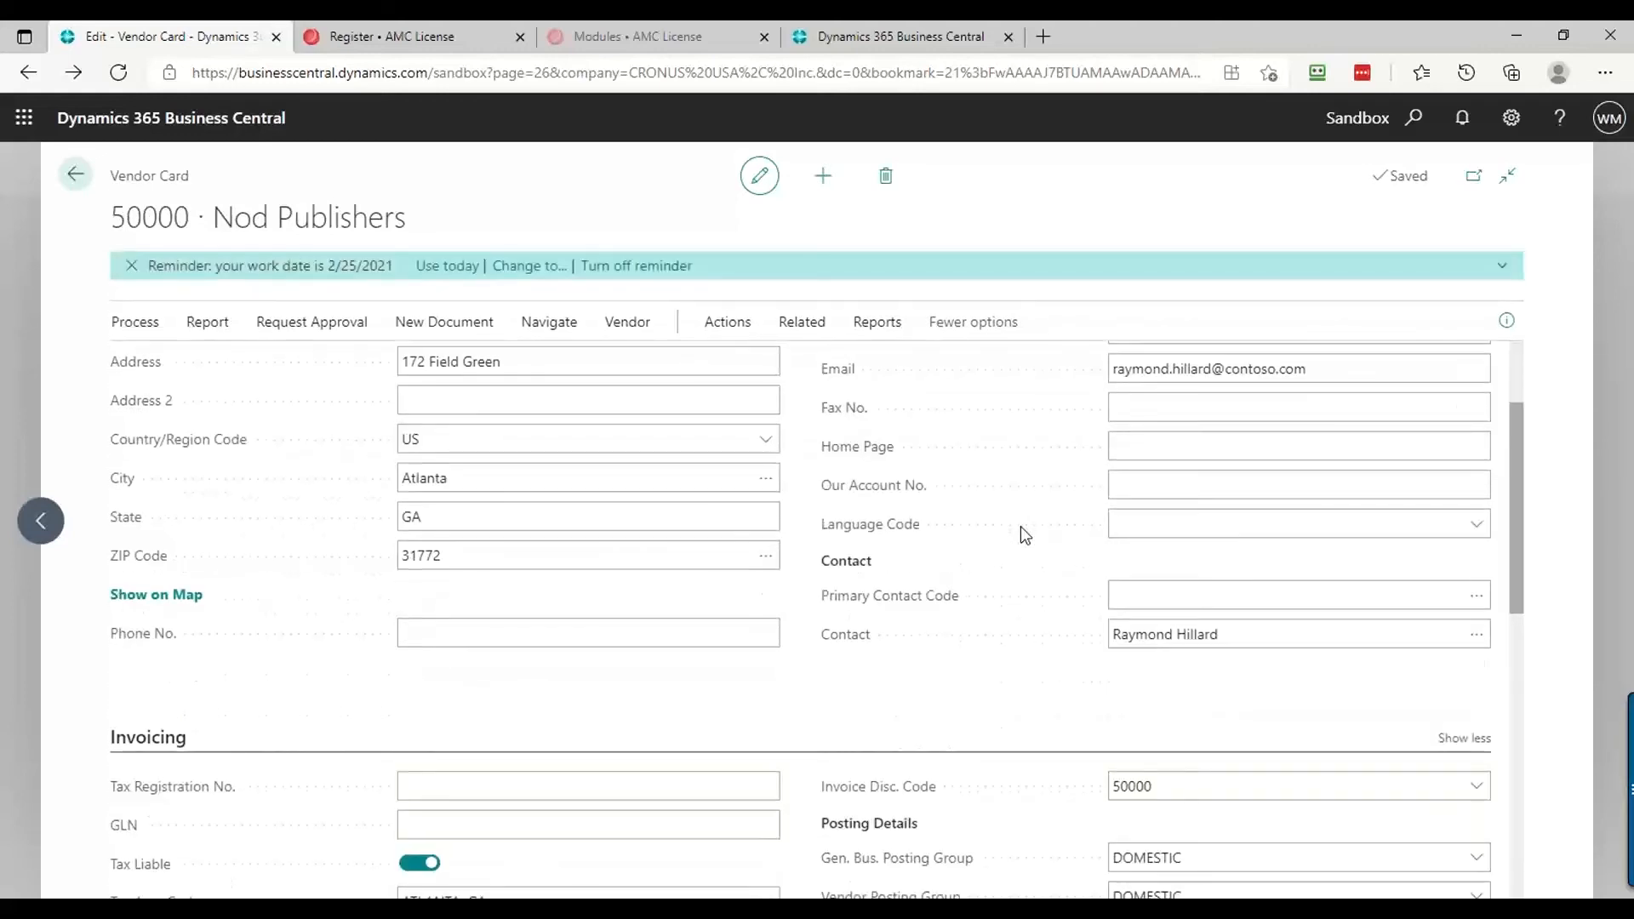
{"action": "scroll", "coordinate": [1021, 531], "scroll_direction": "up", "scroll_amount": 1}
{"action": "scroll", "coordinate": [1021, 531], "scroll_direction": "down", "scroll_amount": 3}
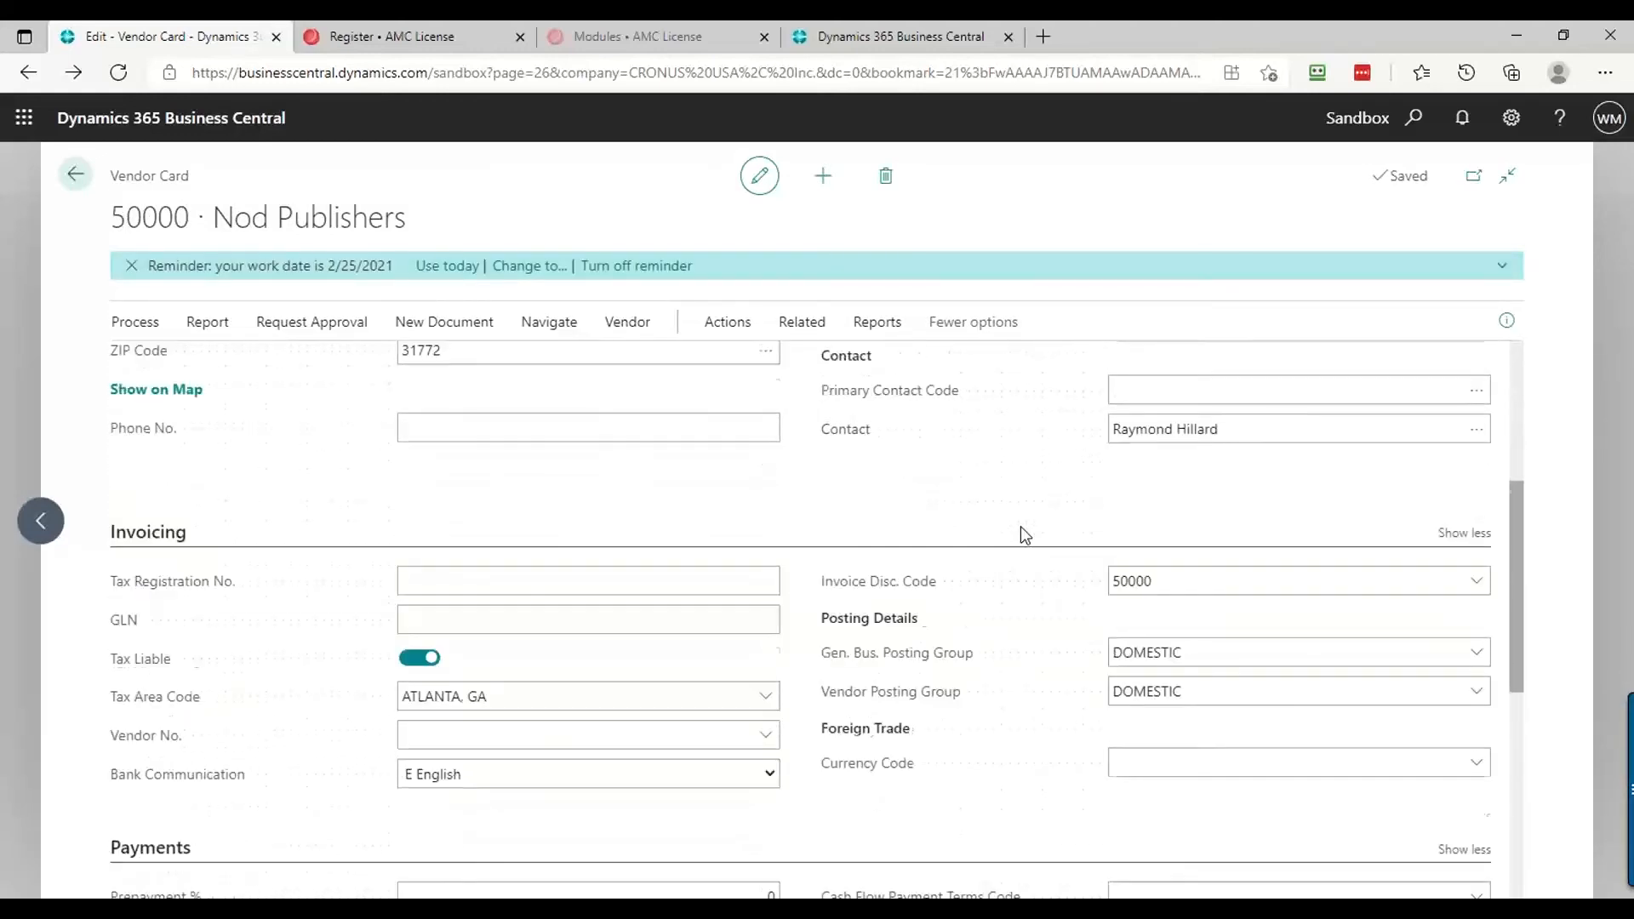
{"action": "scroll", "coordinate": [1025, 534], "scroll_direction": "down", "scroll_amount": 2}
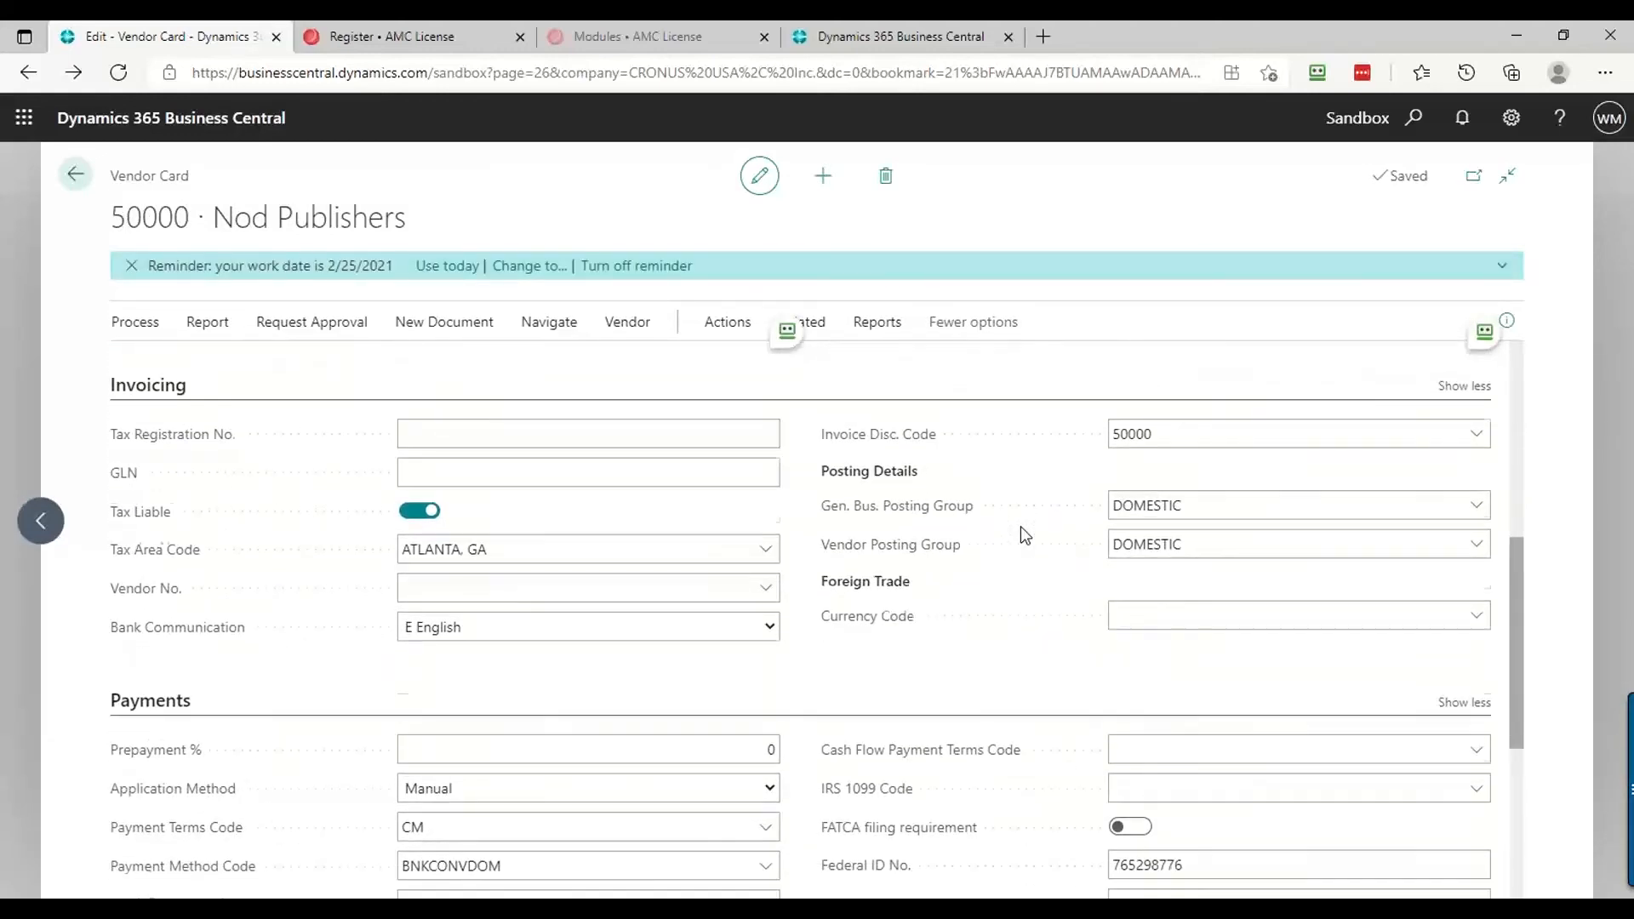
{"action": "scroll", "coordinate": [1025, 534], "scroll_direction": "down", "scroll_amount": 2}
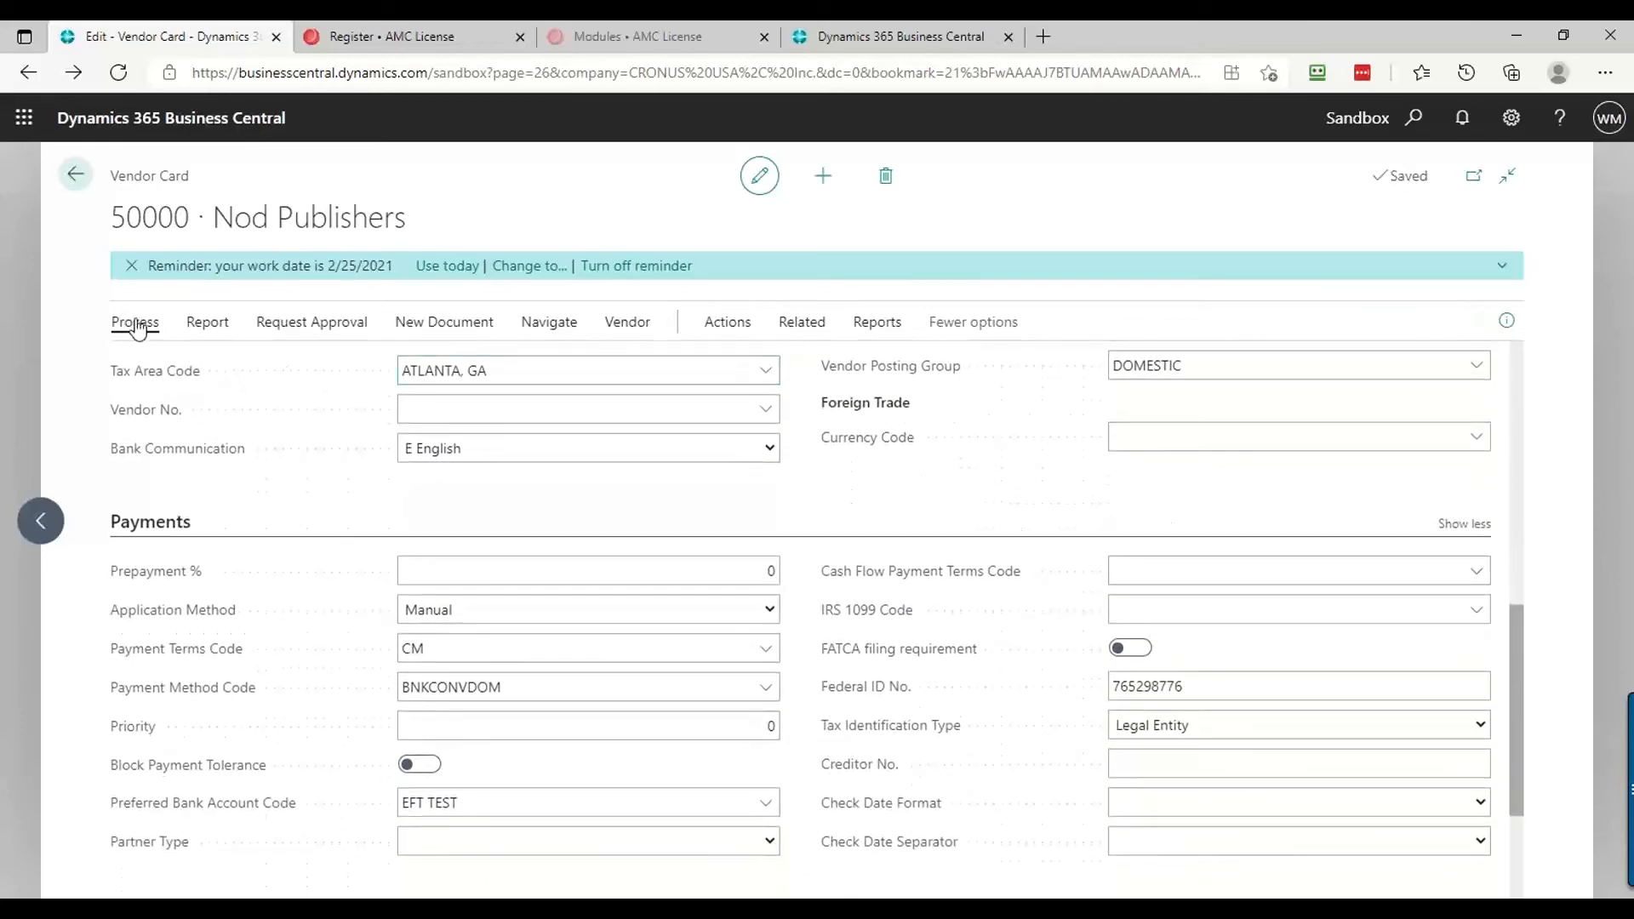
Open Nod Publishers' EFT TEST vendor bank account, examine its bank details and electronic payment setting, and return to the vendor card
{"action": "left_click", "coordinate": [622, 339]}
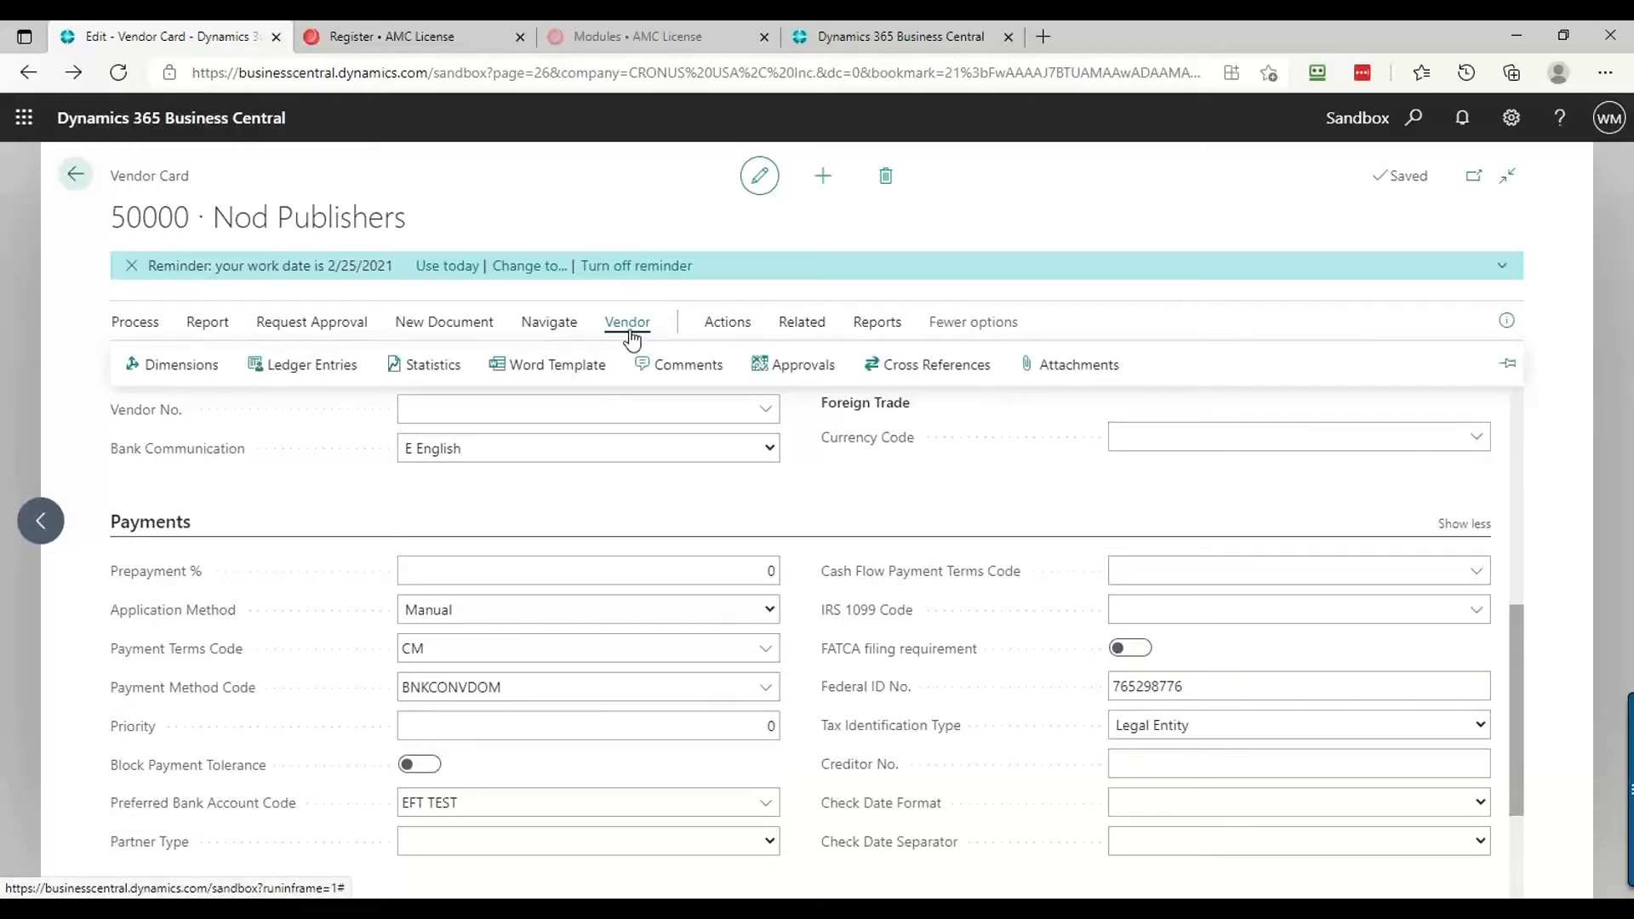
{"action": "left_click", "coordinate": [793, 328]}
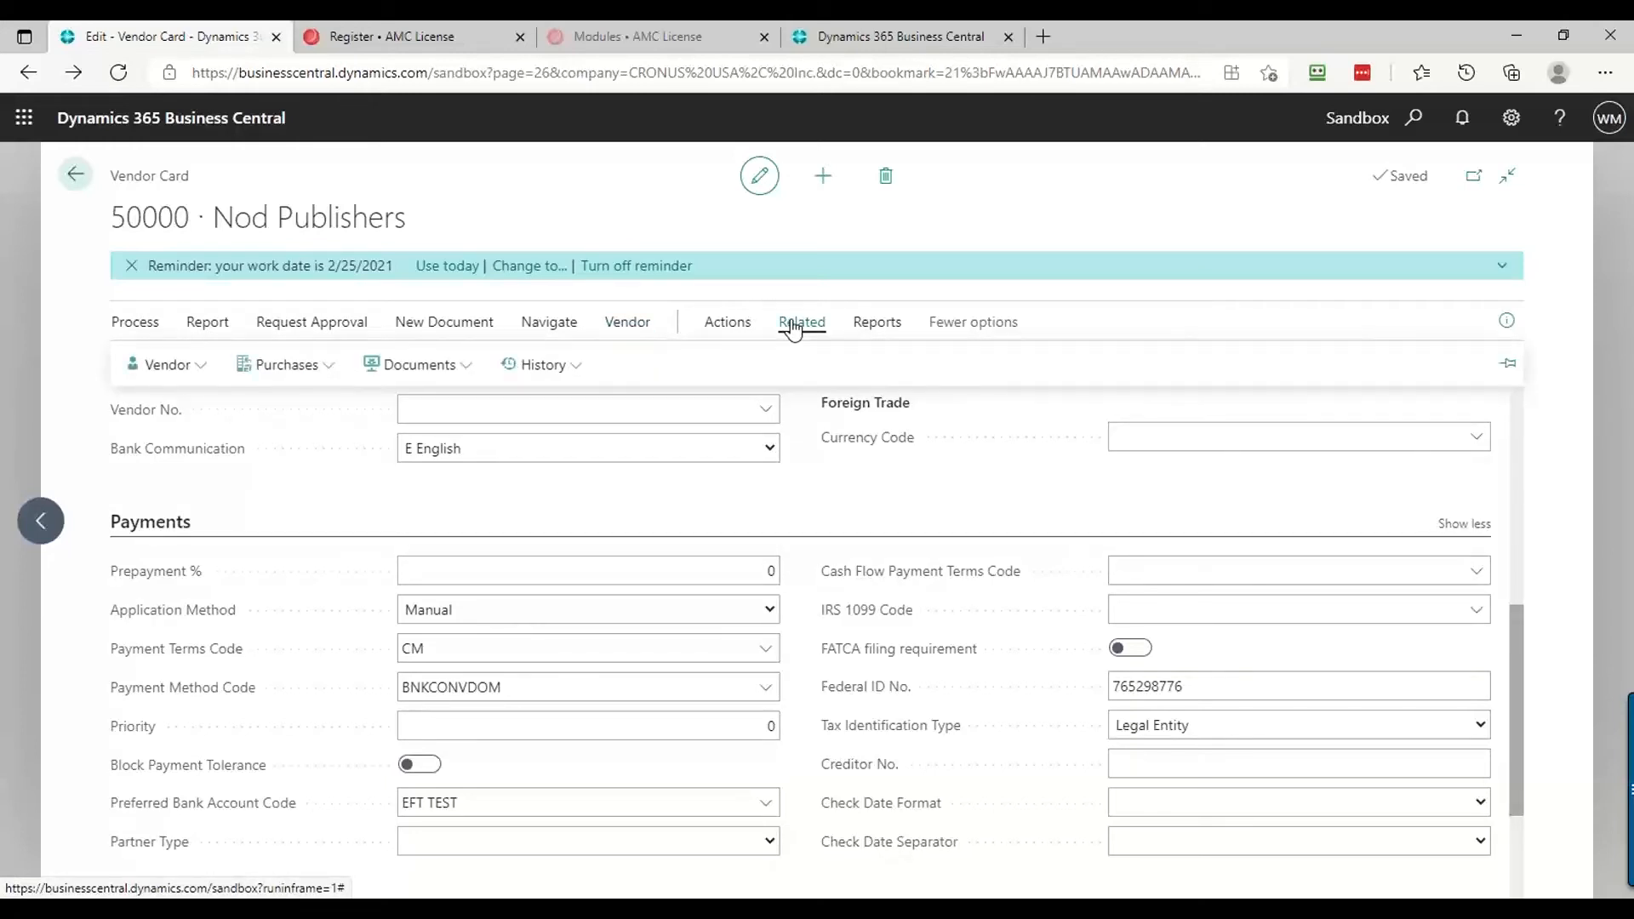
{"action": "left_click", "coordinate": [179, 375]}
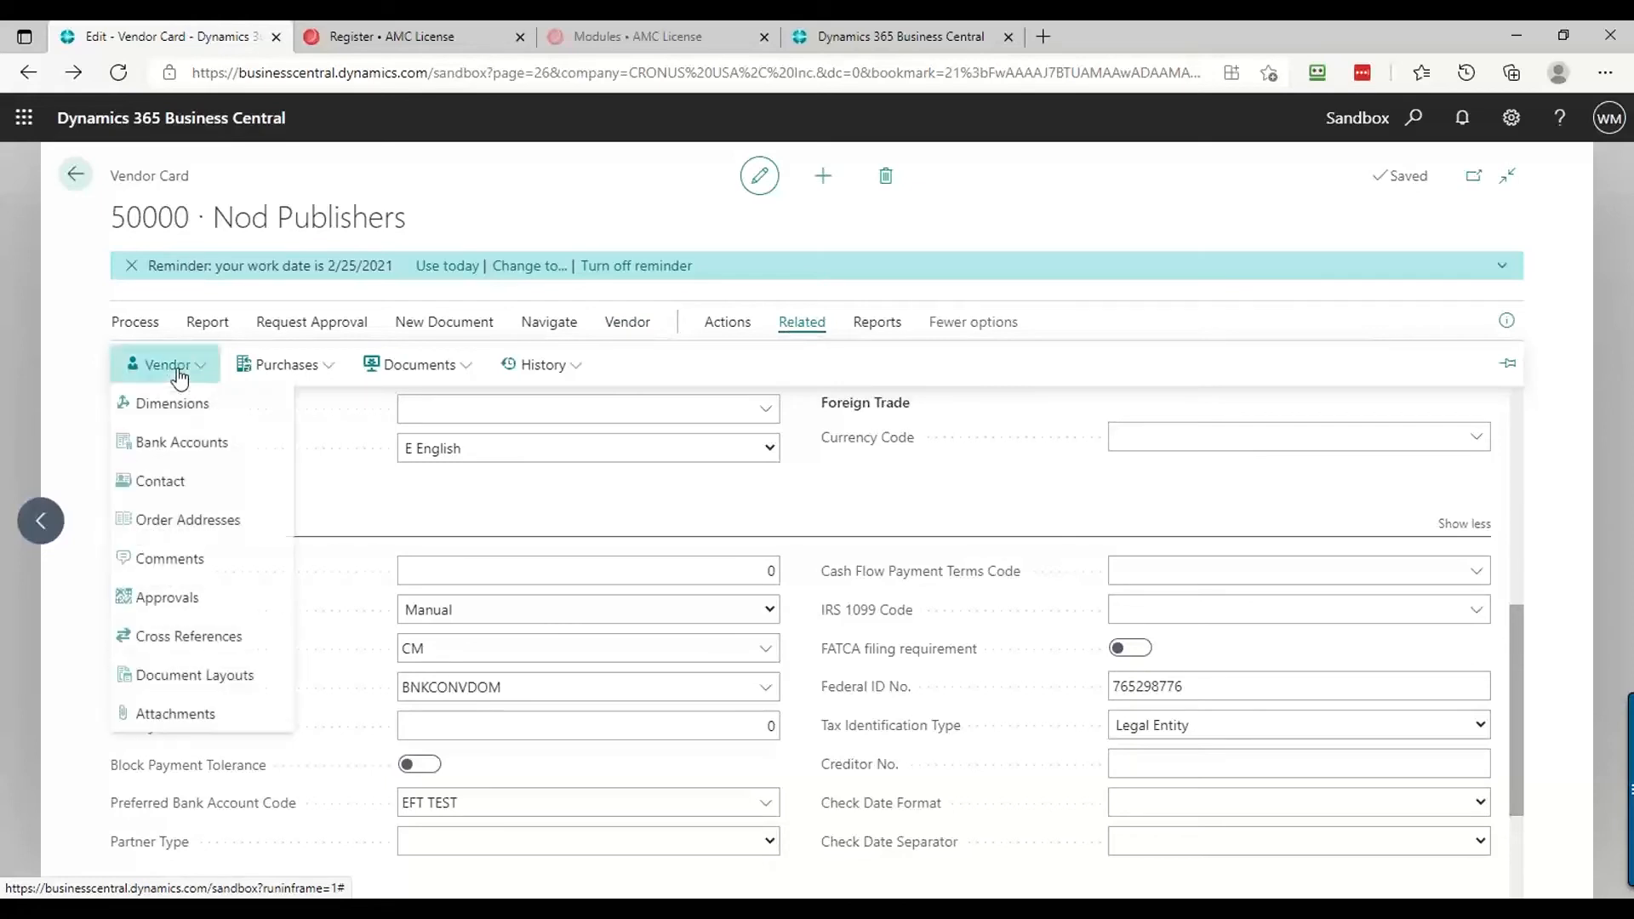
{"action": "left_click", "coordinate": [185, 446]}
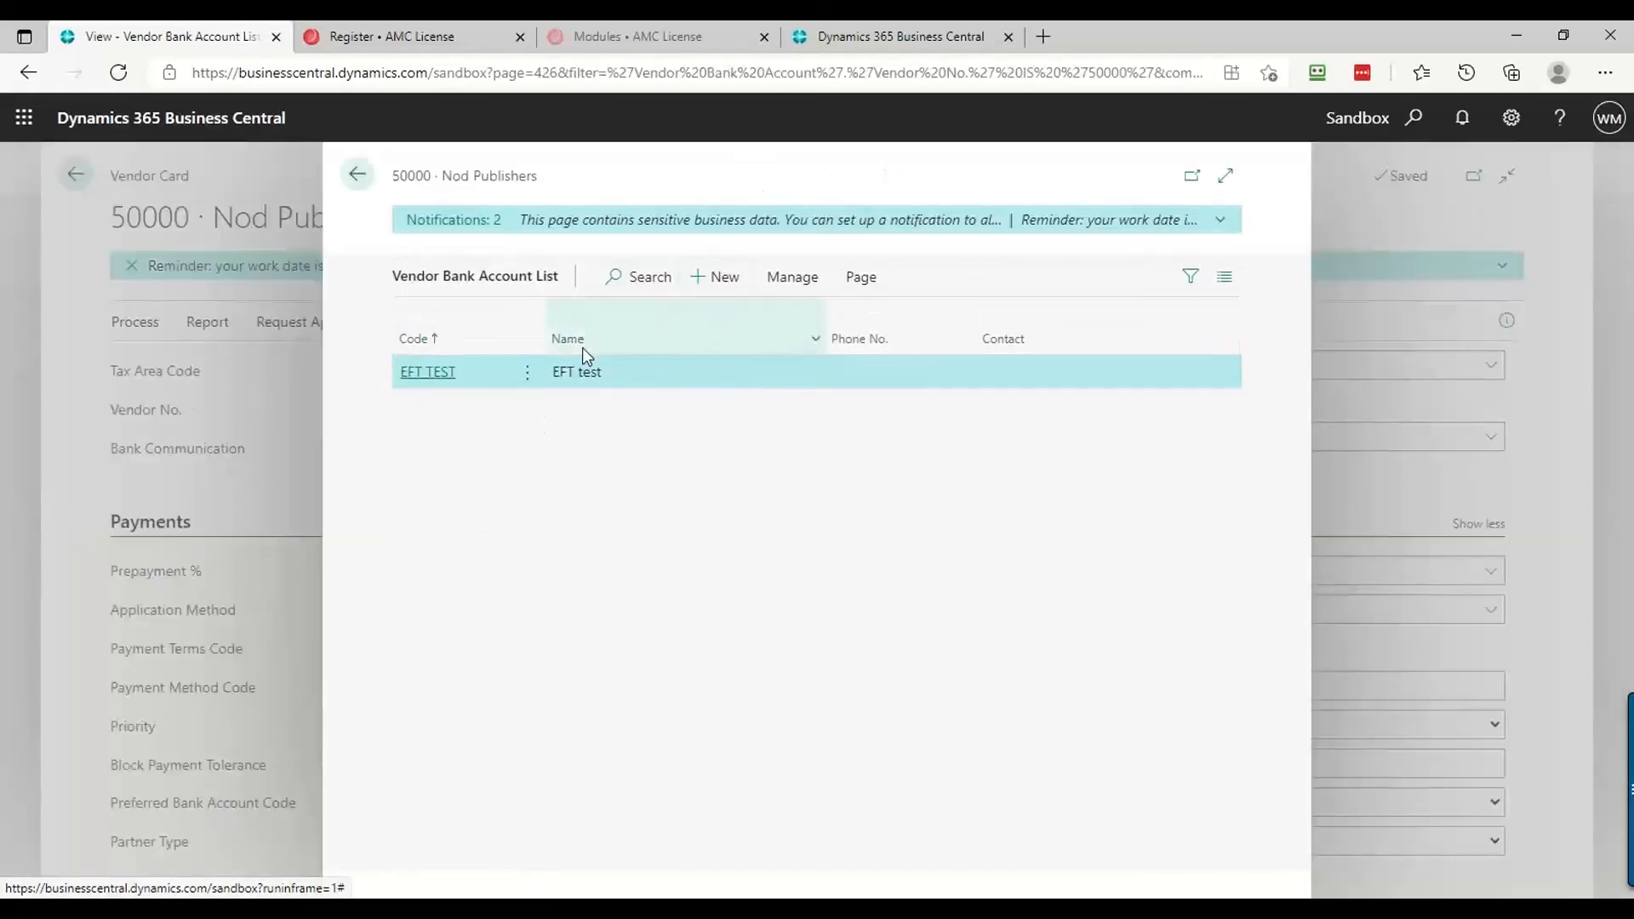
{"action": "left_click", "coordinate": [422, 374]}
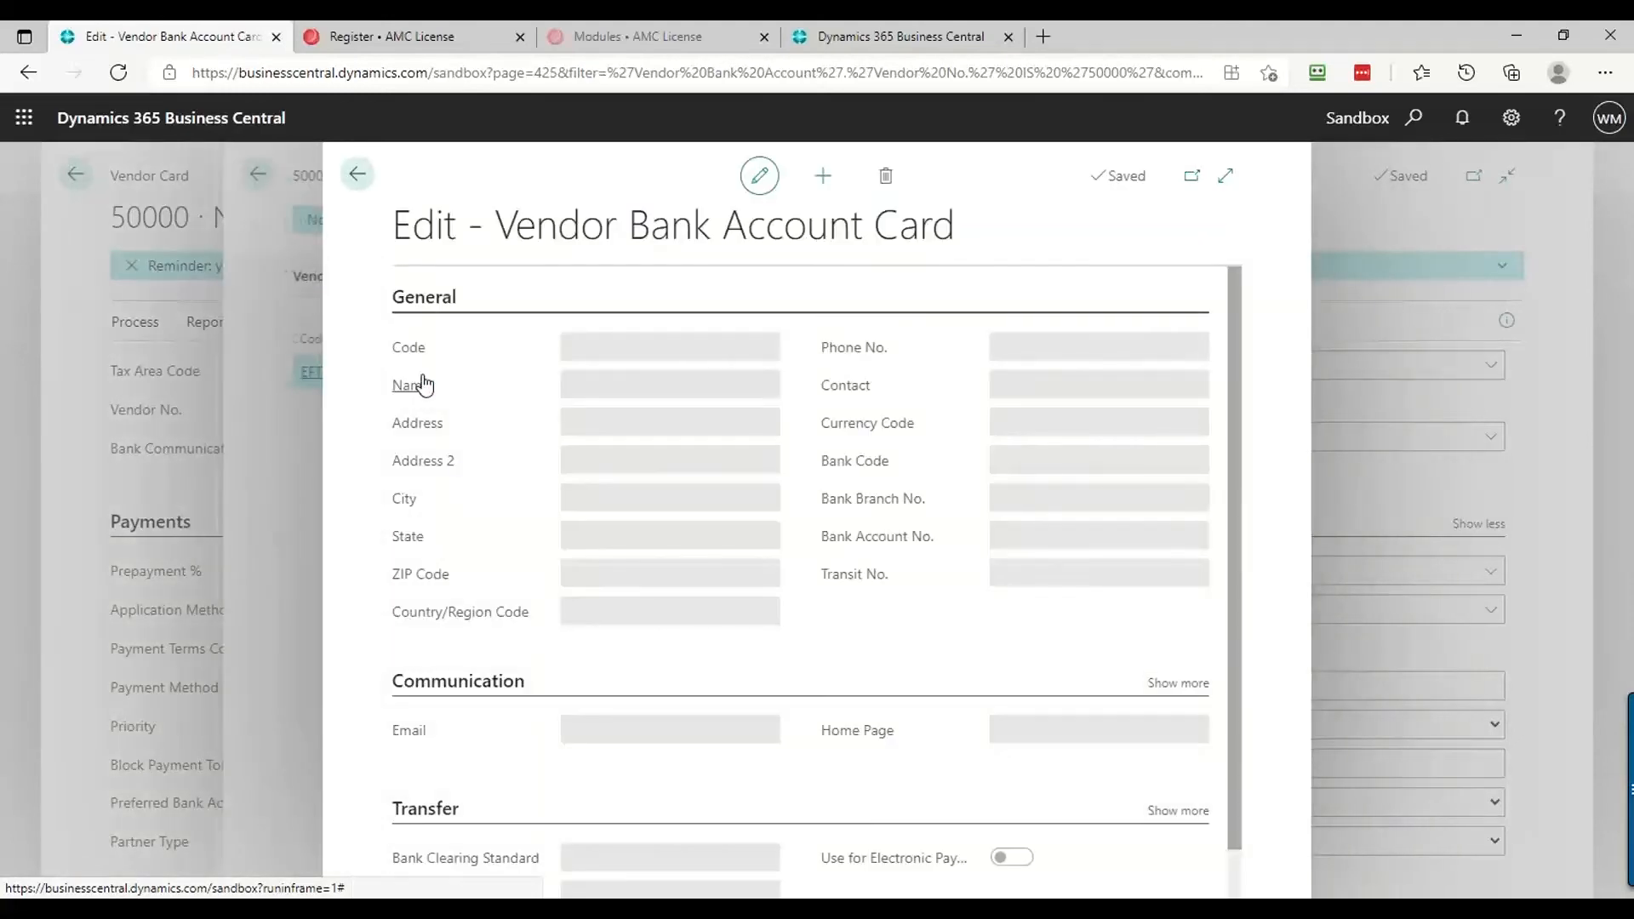
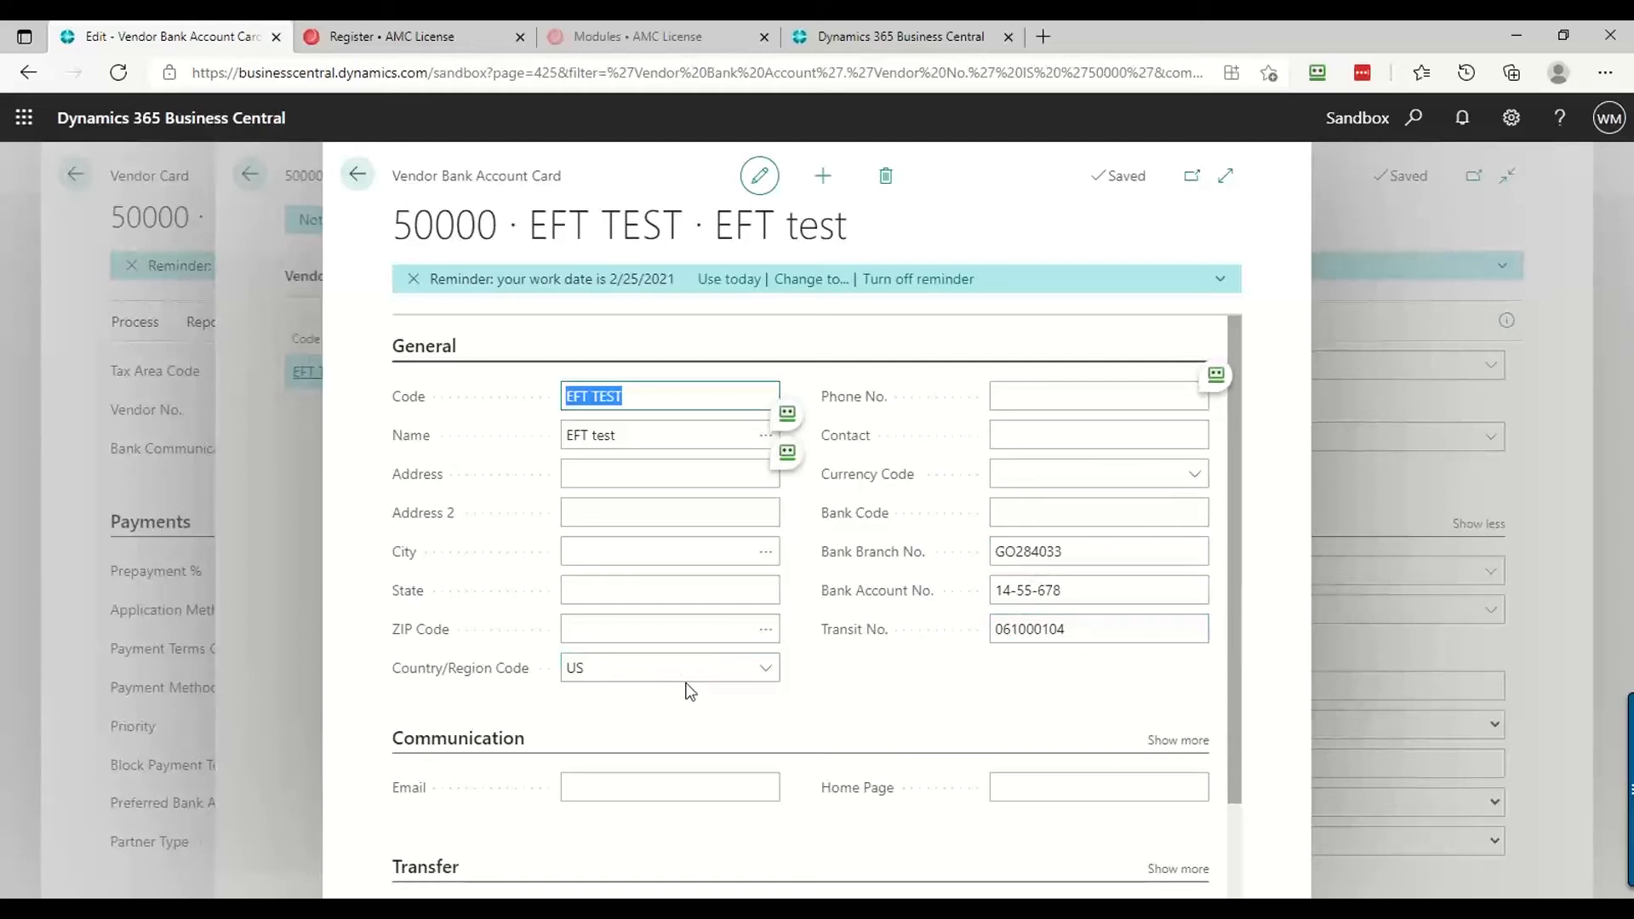
{"action": "scroll", "coordinate": [690, 691], "scroll_direction": "down", "scroll_amount": 2}
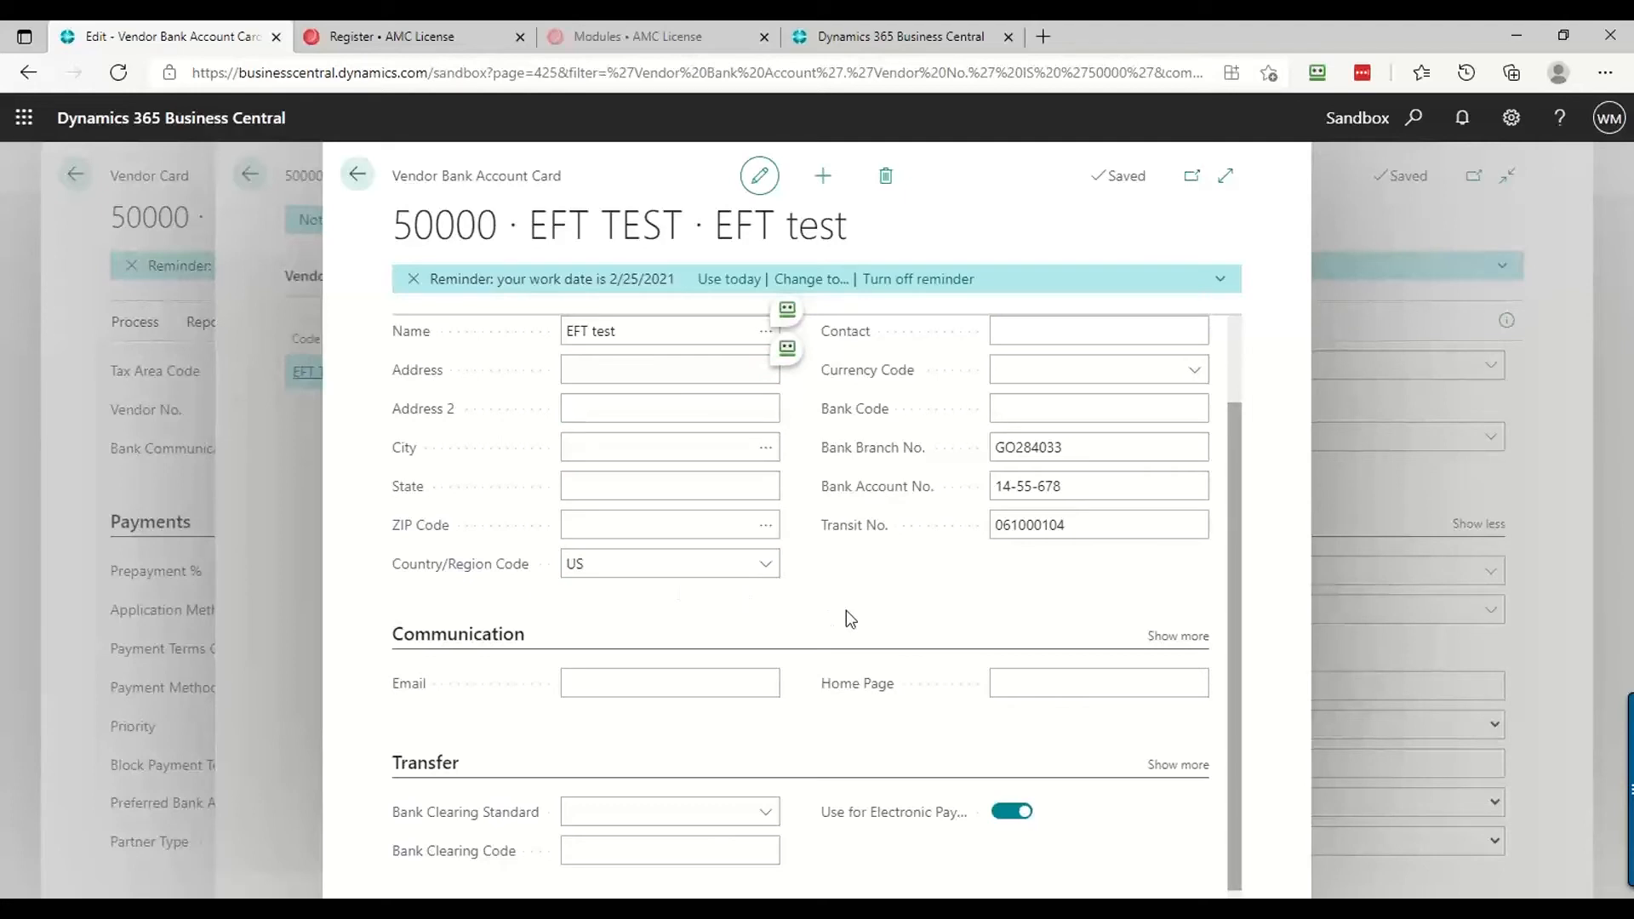
{"action": "scroll", "coordinate": [847, 611], "scroll_direction": "down", "scroll_amount": 1}
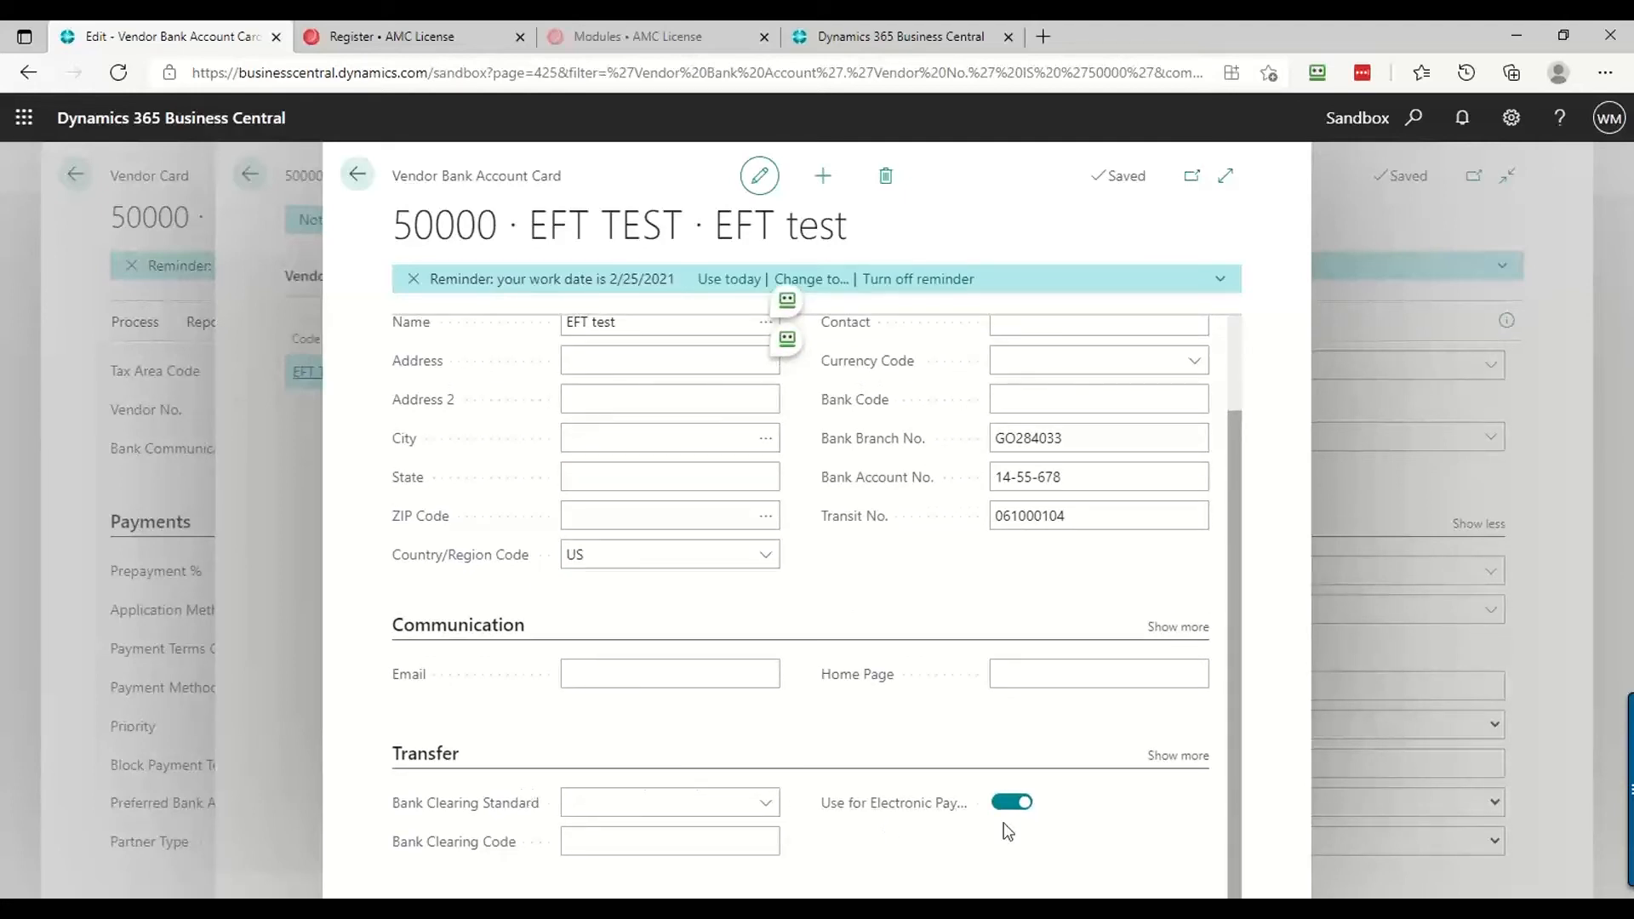
{"action": "left_click", "coordinate": [359, 182]}
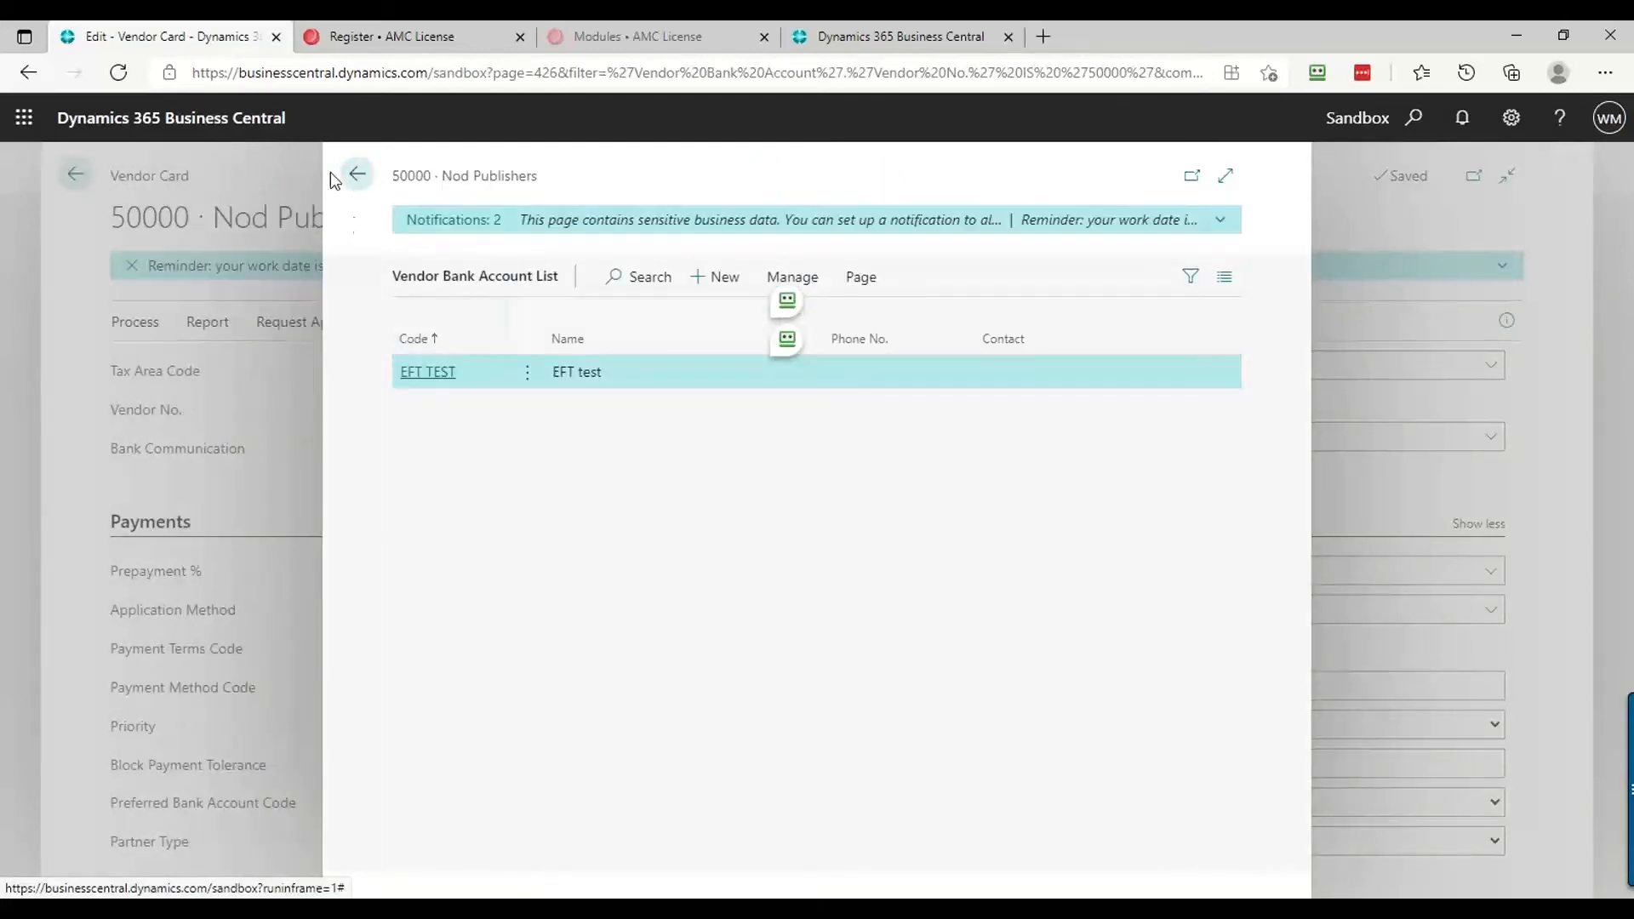
{"action": "left_click", "coordinate": [356, 176]}
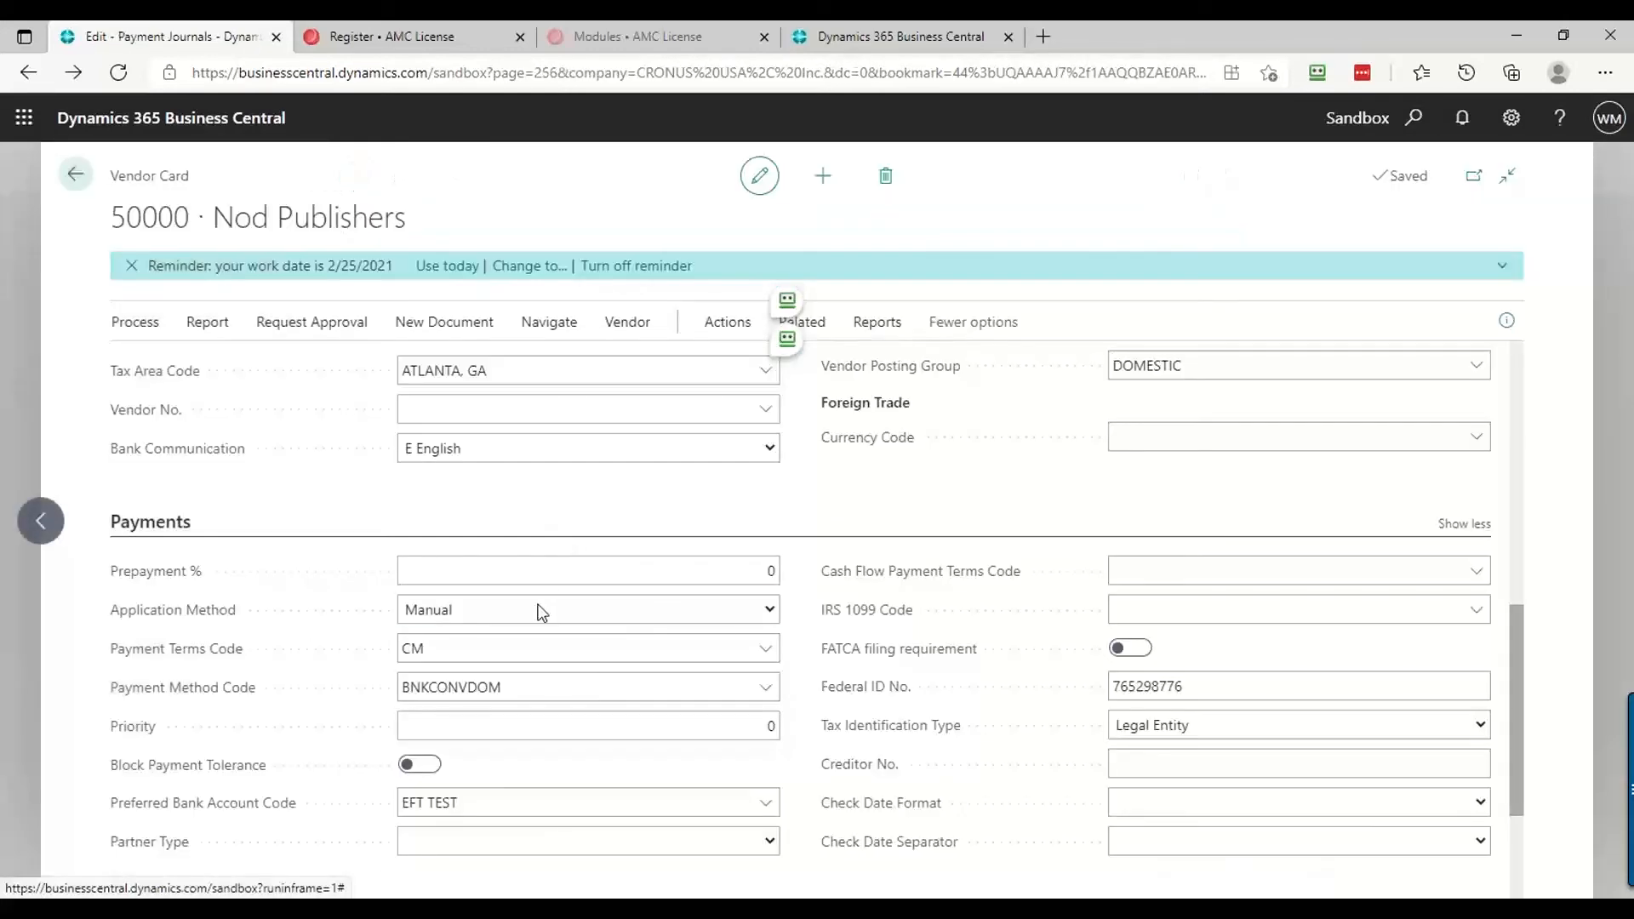
Review the available choices for Nod Publishers' preferred bank account code without changing it, and close the vendor card
{"action": "scroll", "coordinate": [258, 647], "scroll_direction": "down", "scroll_amount": 3}
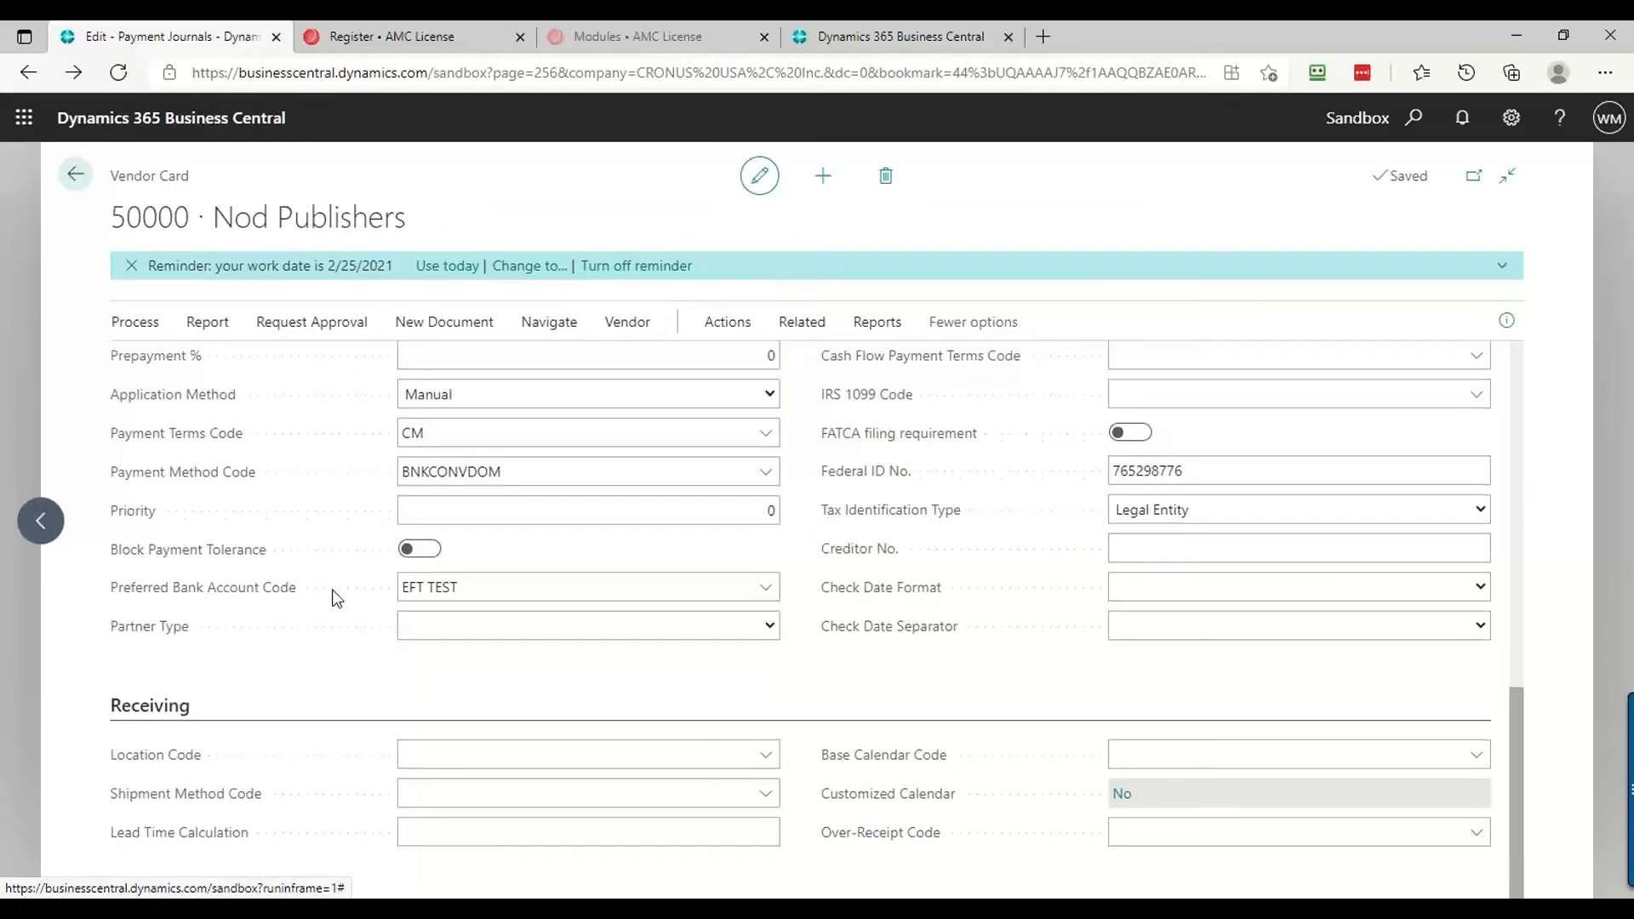
{"action": "left_click", "coordinate": [777, 590]}
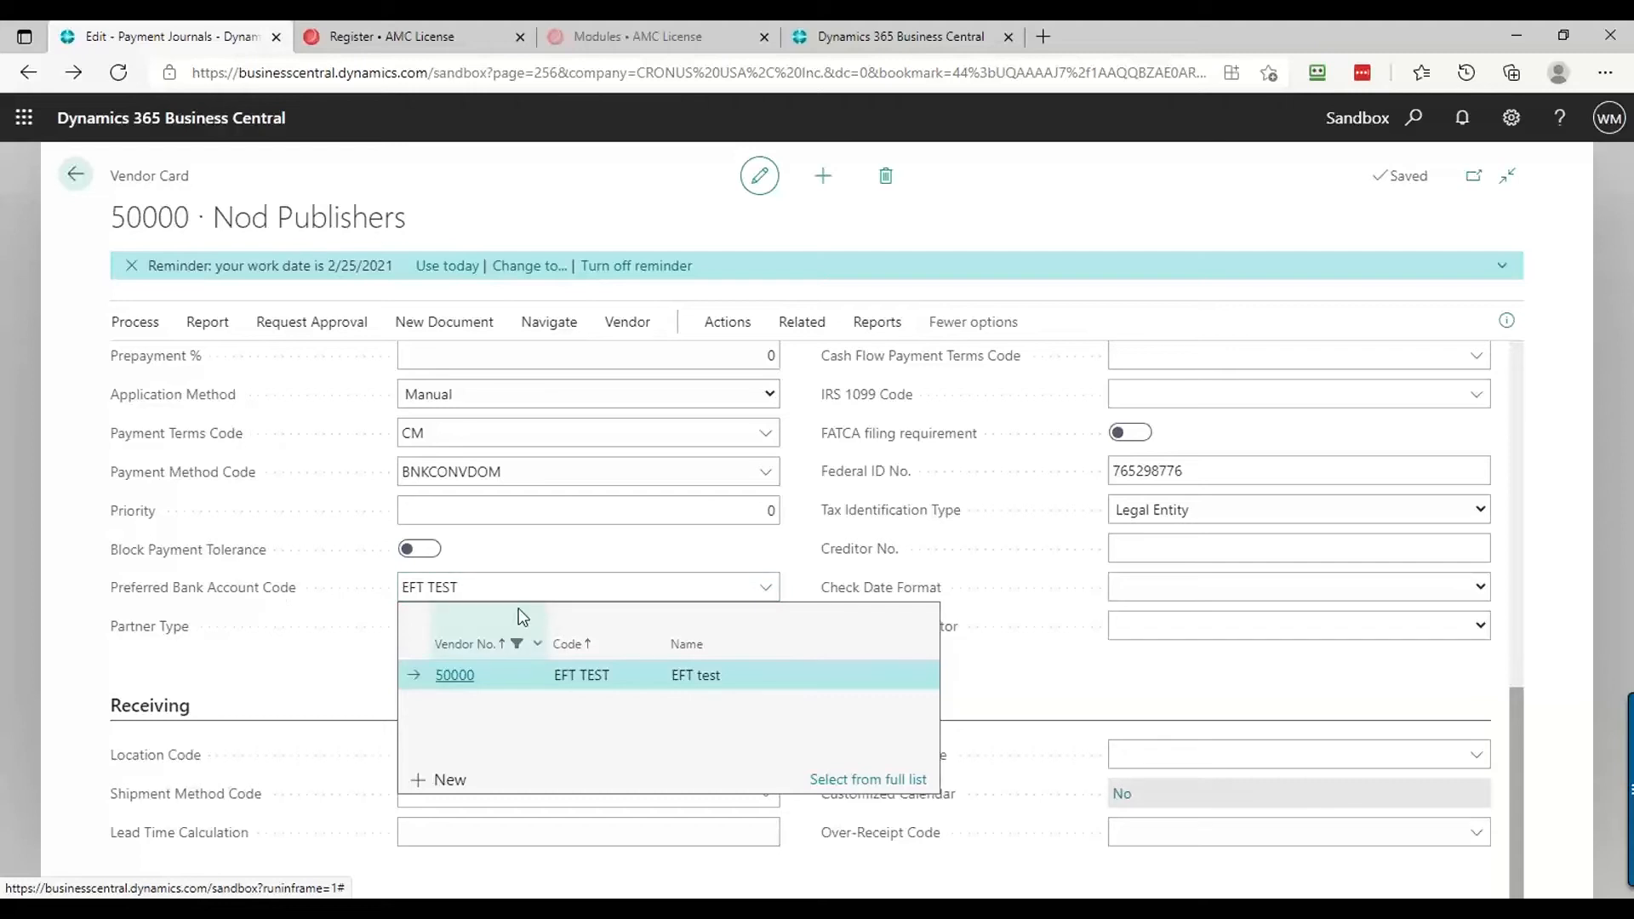
{"action": "left_click", "coordinate": [557, 596]}
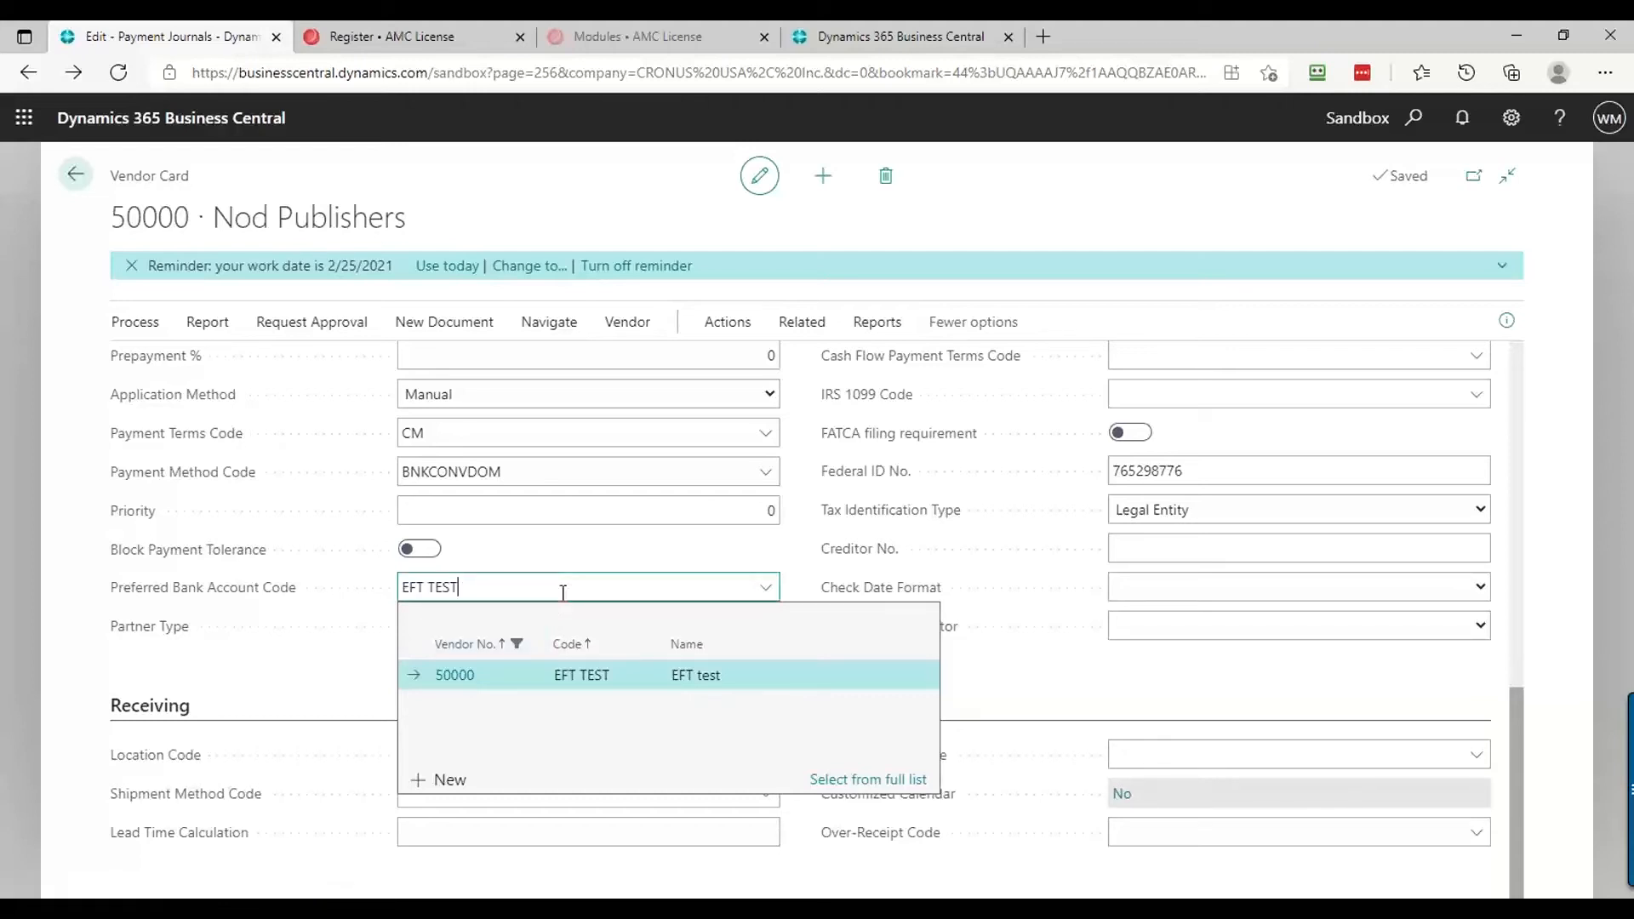
{"action": "key", "text": "Escape"}
{"action": "key", "text": "Escape"}
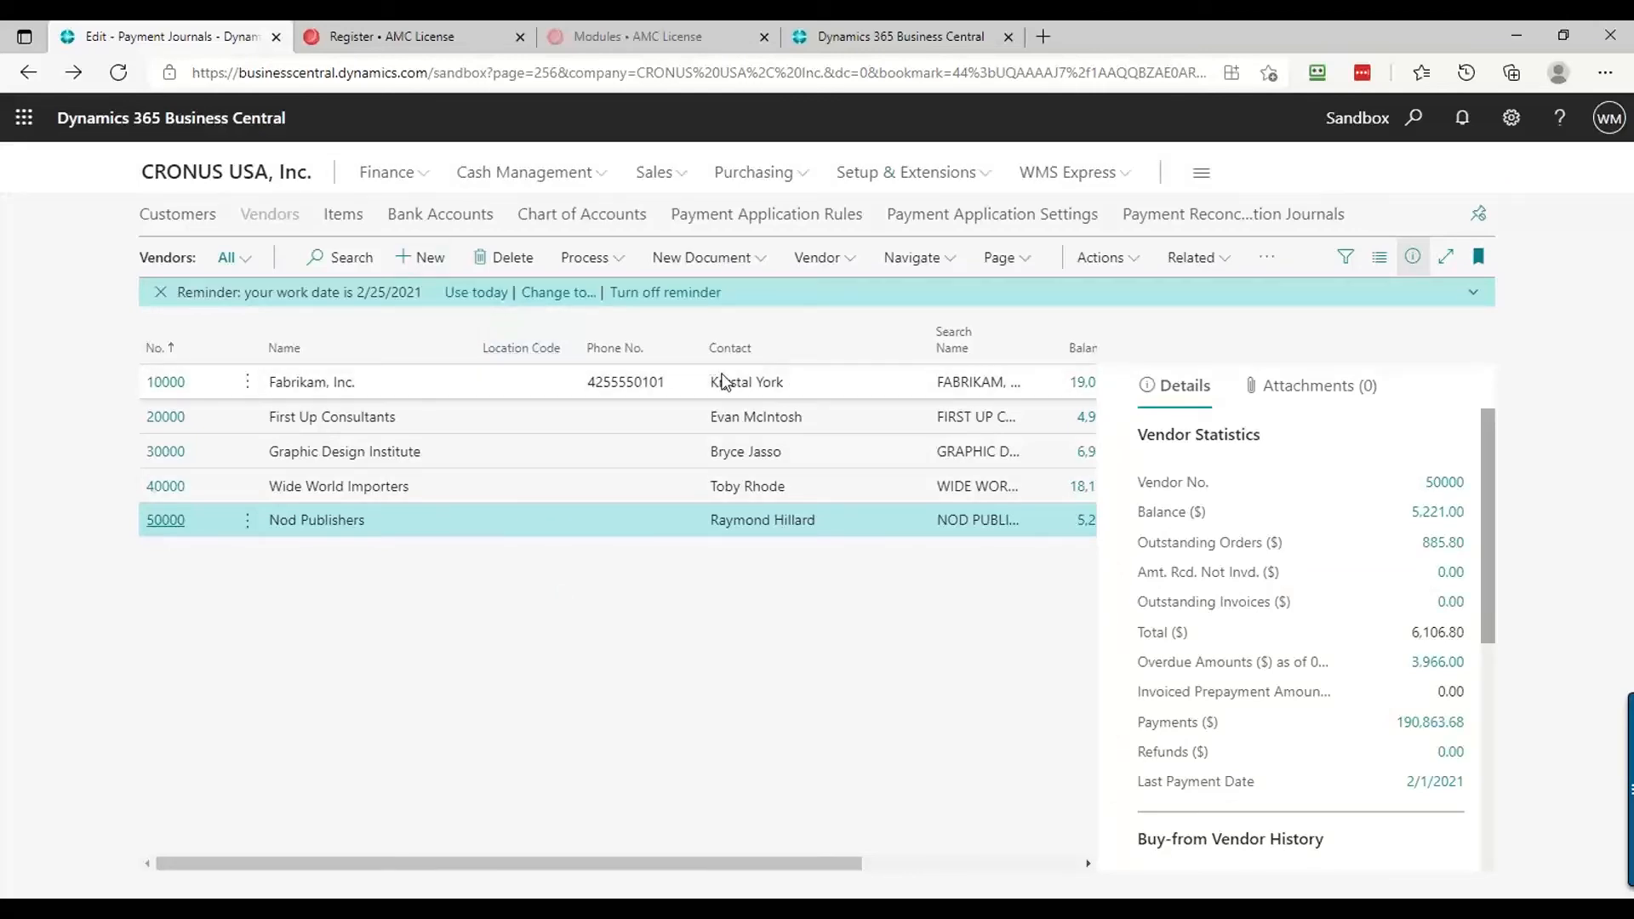
{"action": "key", "text": "Escape"}
Open the company's EFT TEST bank account card and examine its general and communication details, including branch, account number and country fields
{"action": "left_click", "coordinate": [471, 219]}
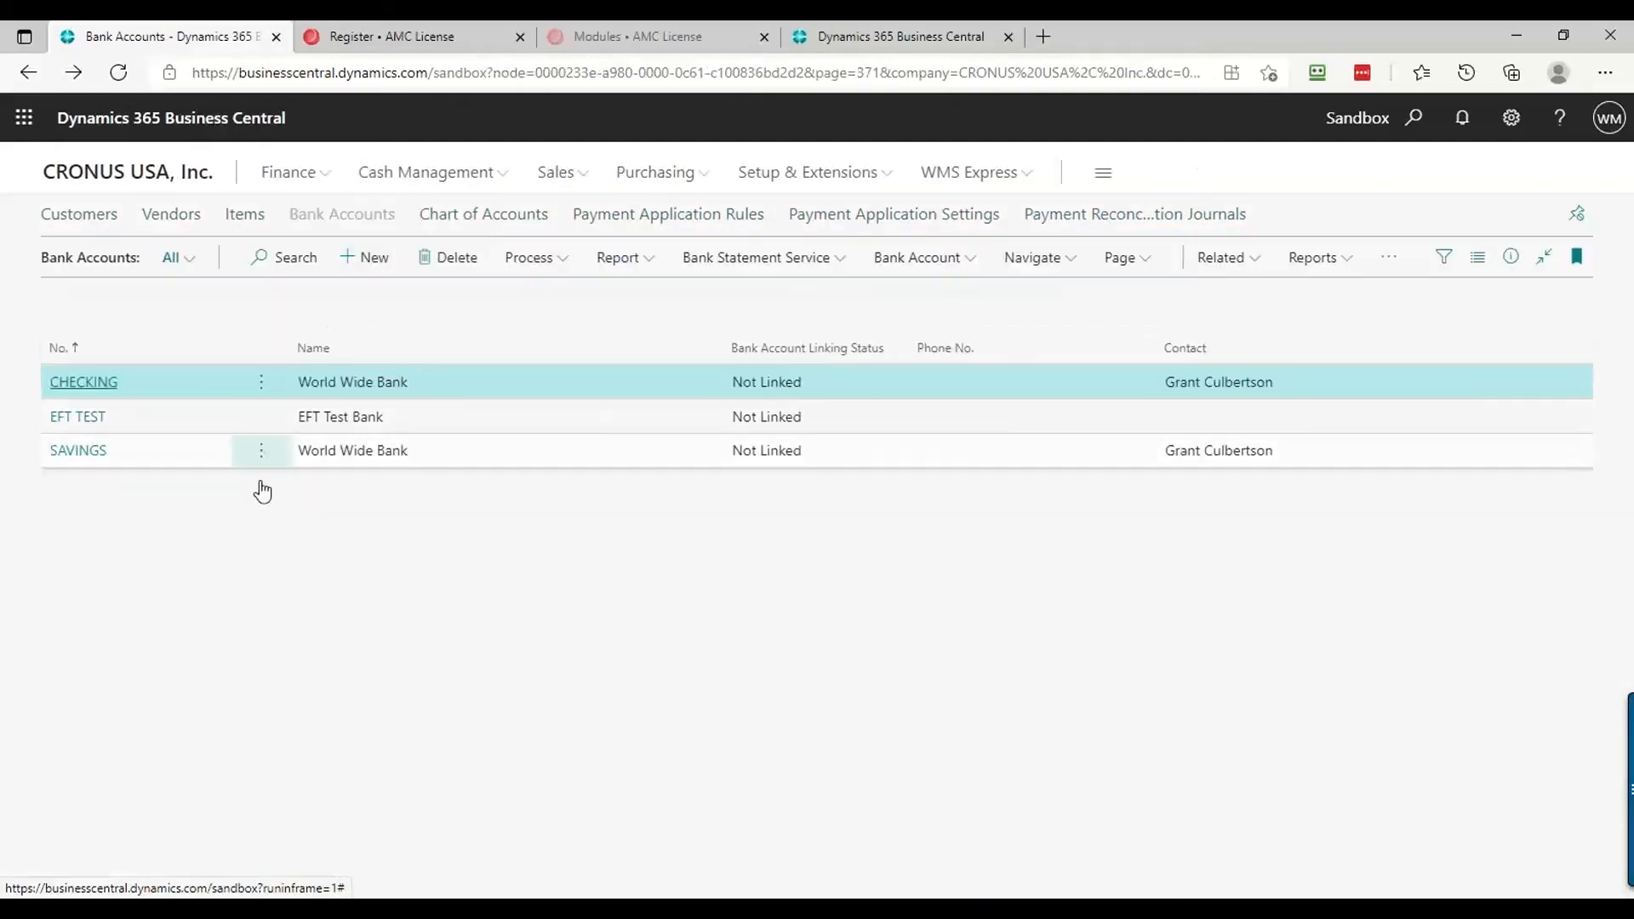
{"action": "left_click", "coordinate": [79, 424]}
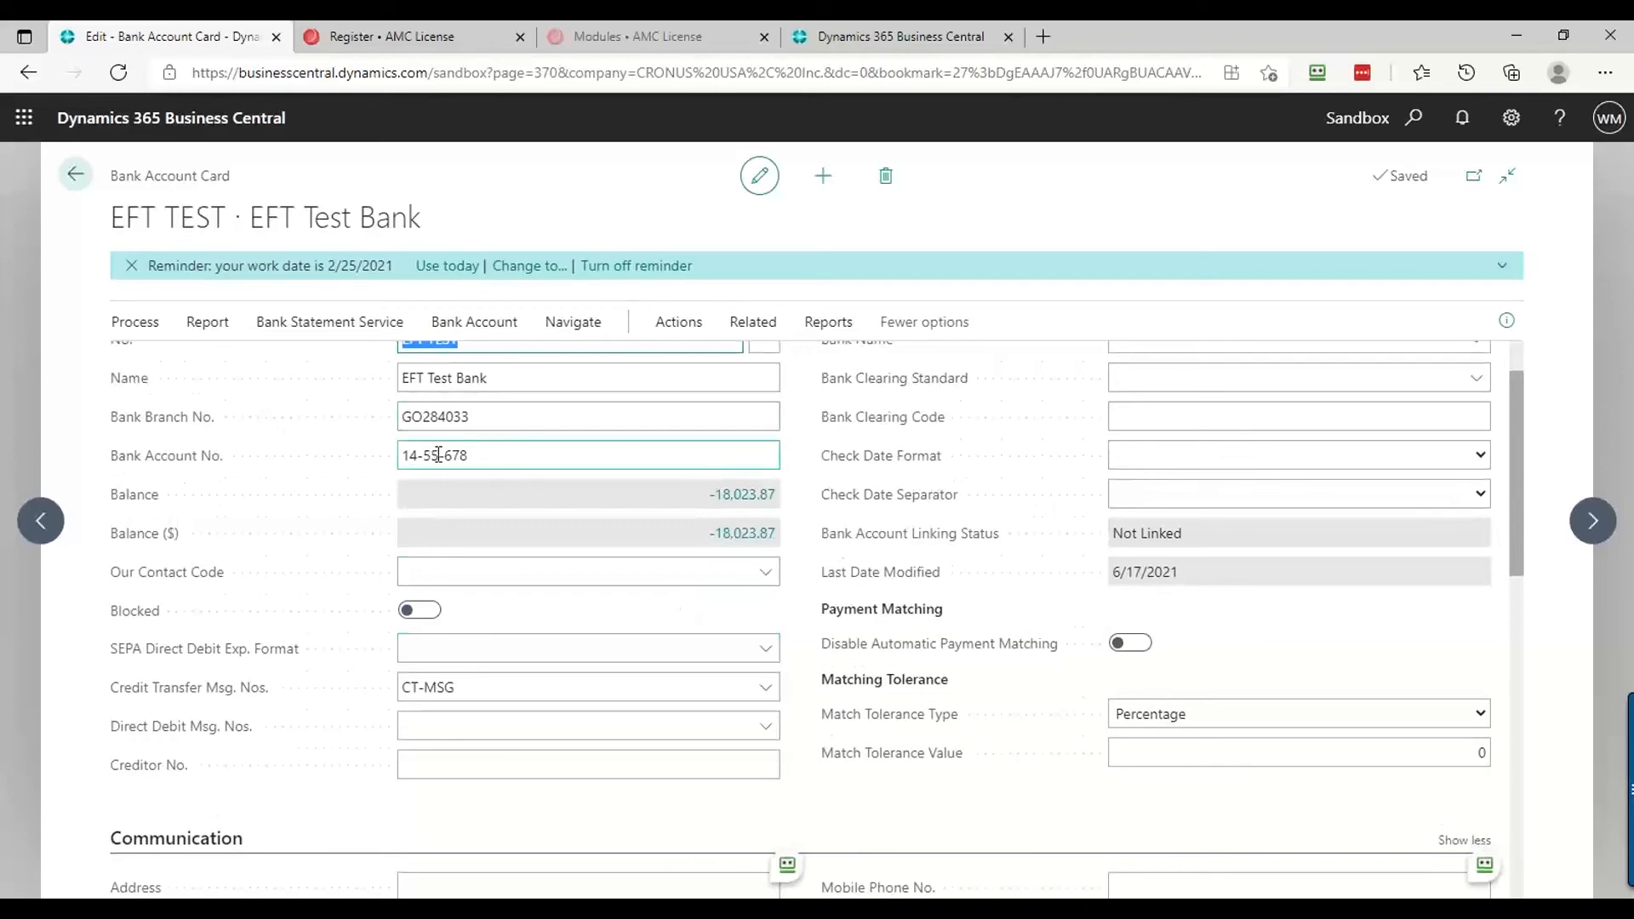
{"action": "scroll", "coordinate": [457, 471], "scroll_direction": "down", "scroll_amount": 1}
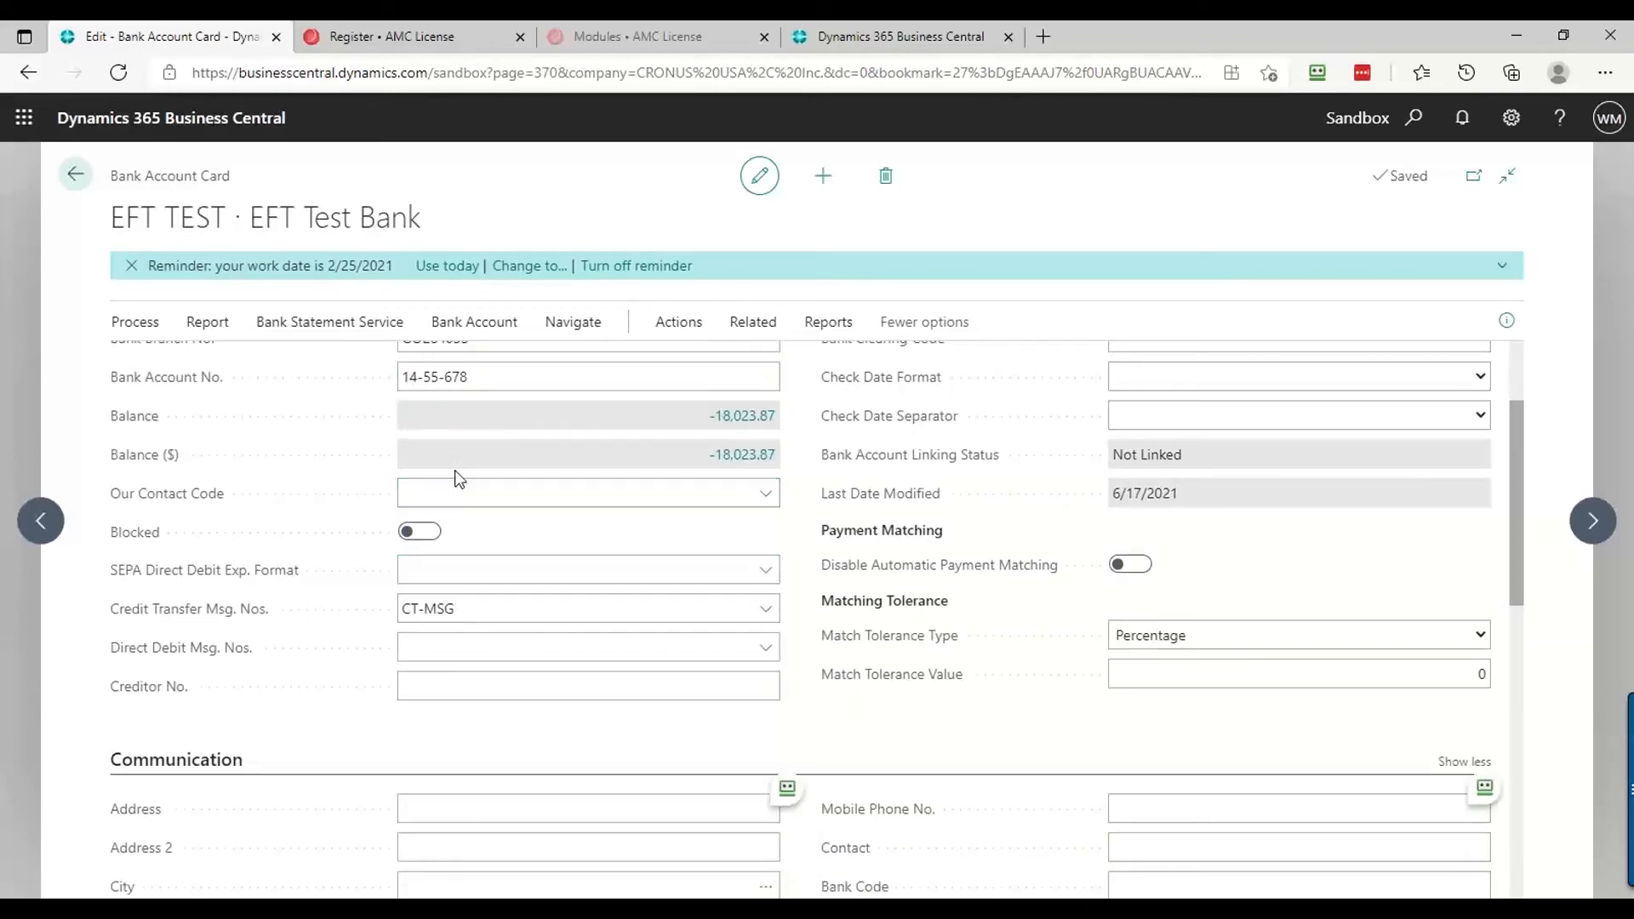
{"action": "scroll", "coordinate": [457, 473], "scroll_direction": "up", "scroll_amount": 2}
{"action": "scroll", "coordinate": [1065, 704], "scroll_direction": "down", "scroll_amount": 1}
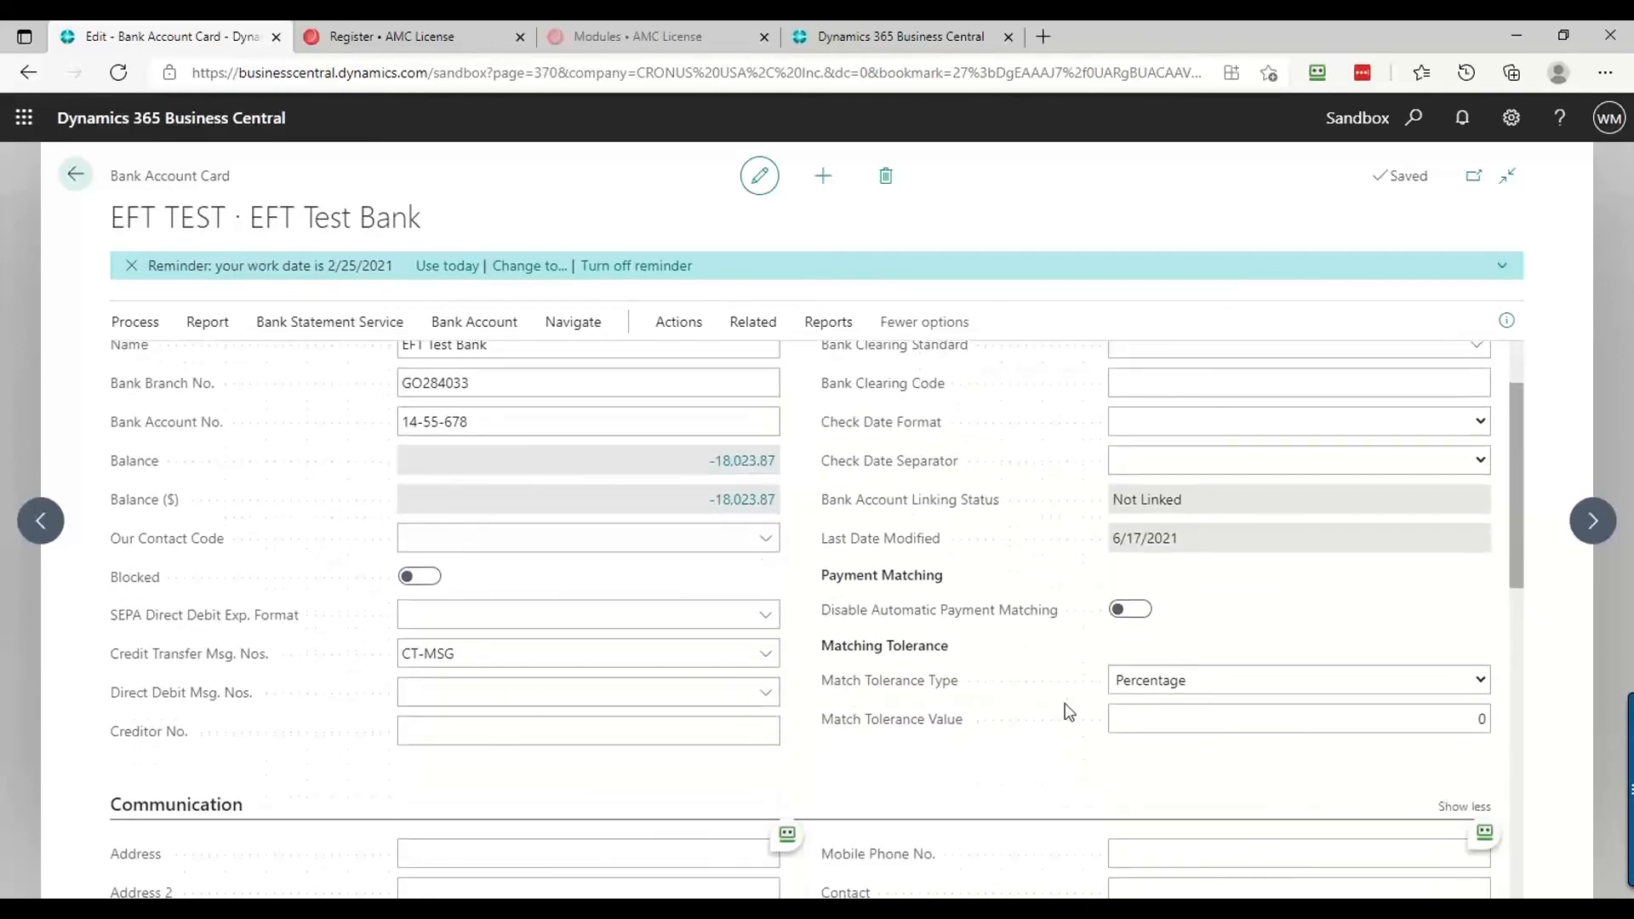
{"action": "scroll", "coordinate": [1065, 703], "scroll_direction": "down", "scroll_amount": 1}
{"action": "scroll", "coordinate": [1065, 703], "scroll_direction": "down", "scroll_amount": 5}
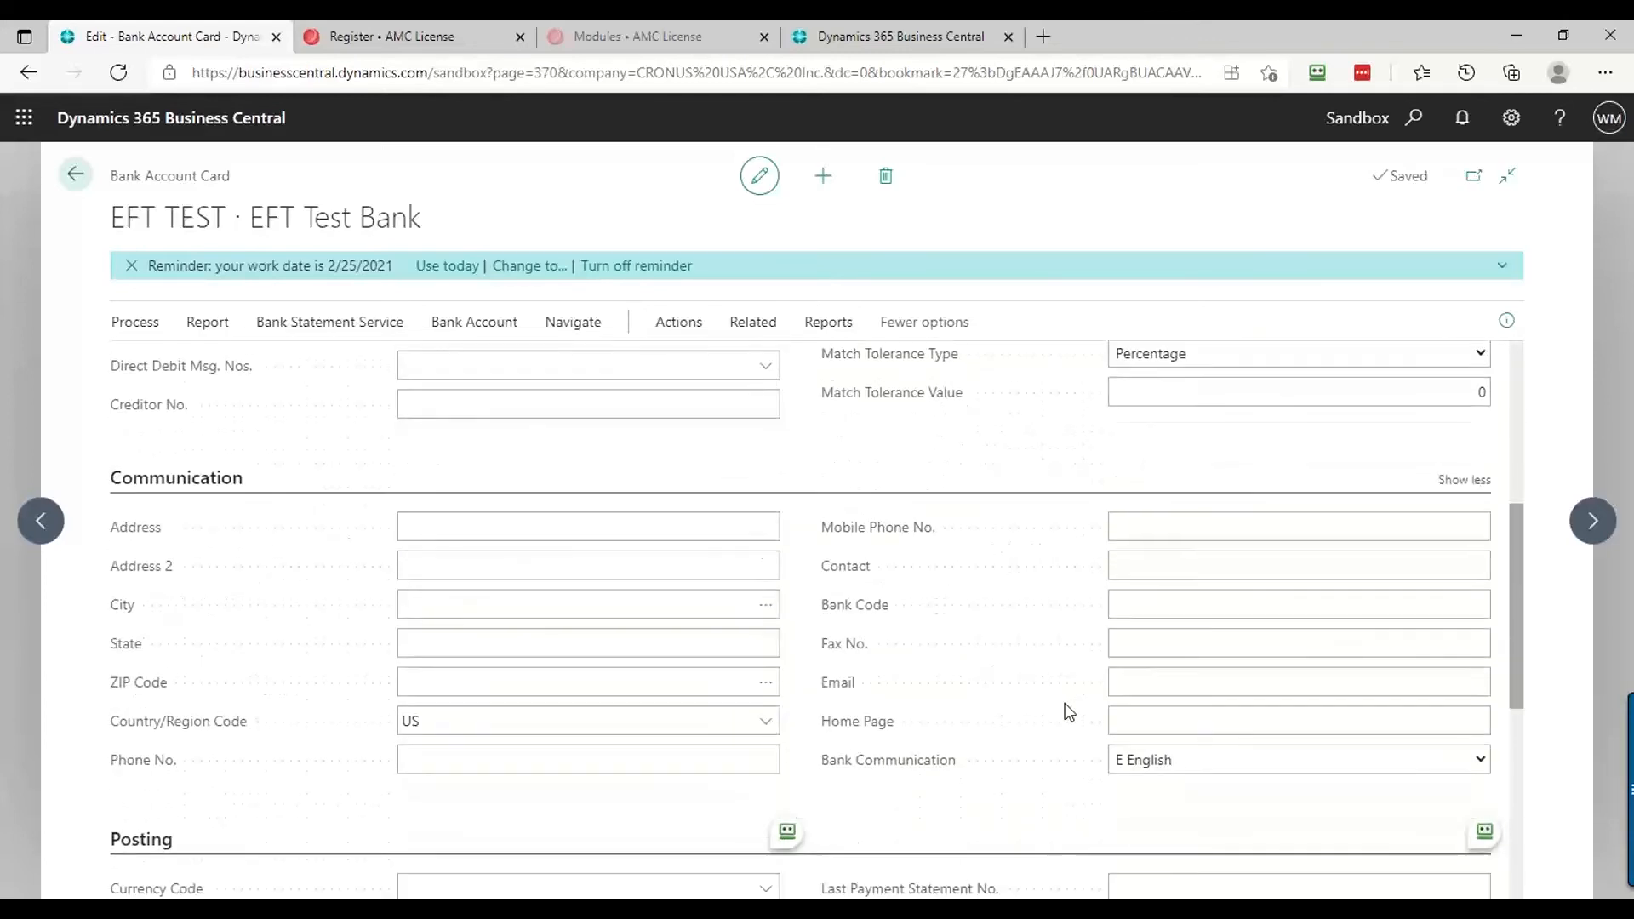
Examine the EFT TEST bank account's posting settings, including the last remittance advice number and last statement number
{"action": "scroll", "coordinate": [1065, 703], "scroll_direction": "down", "scroll_amount": 2}
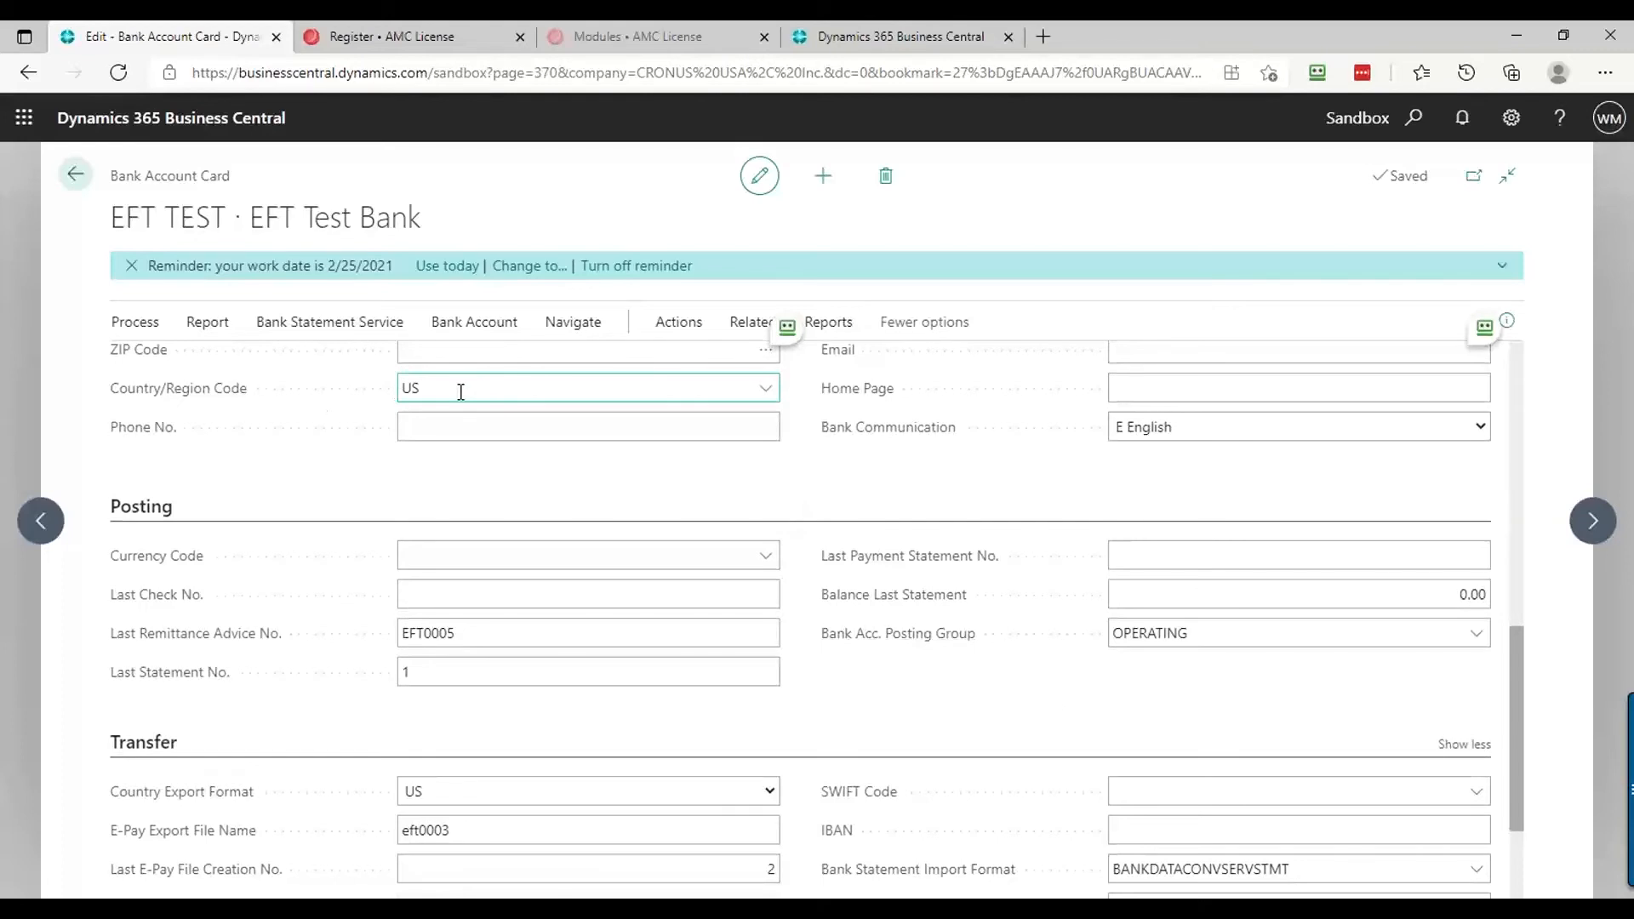
{"action": "scroll", "coordinate": [554, 645], "scroll_direction": "down", "scroll_amount": 1}
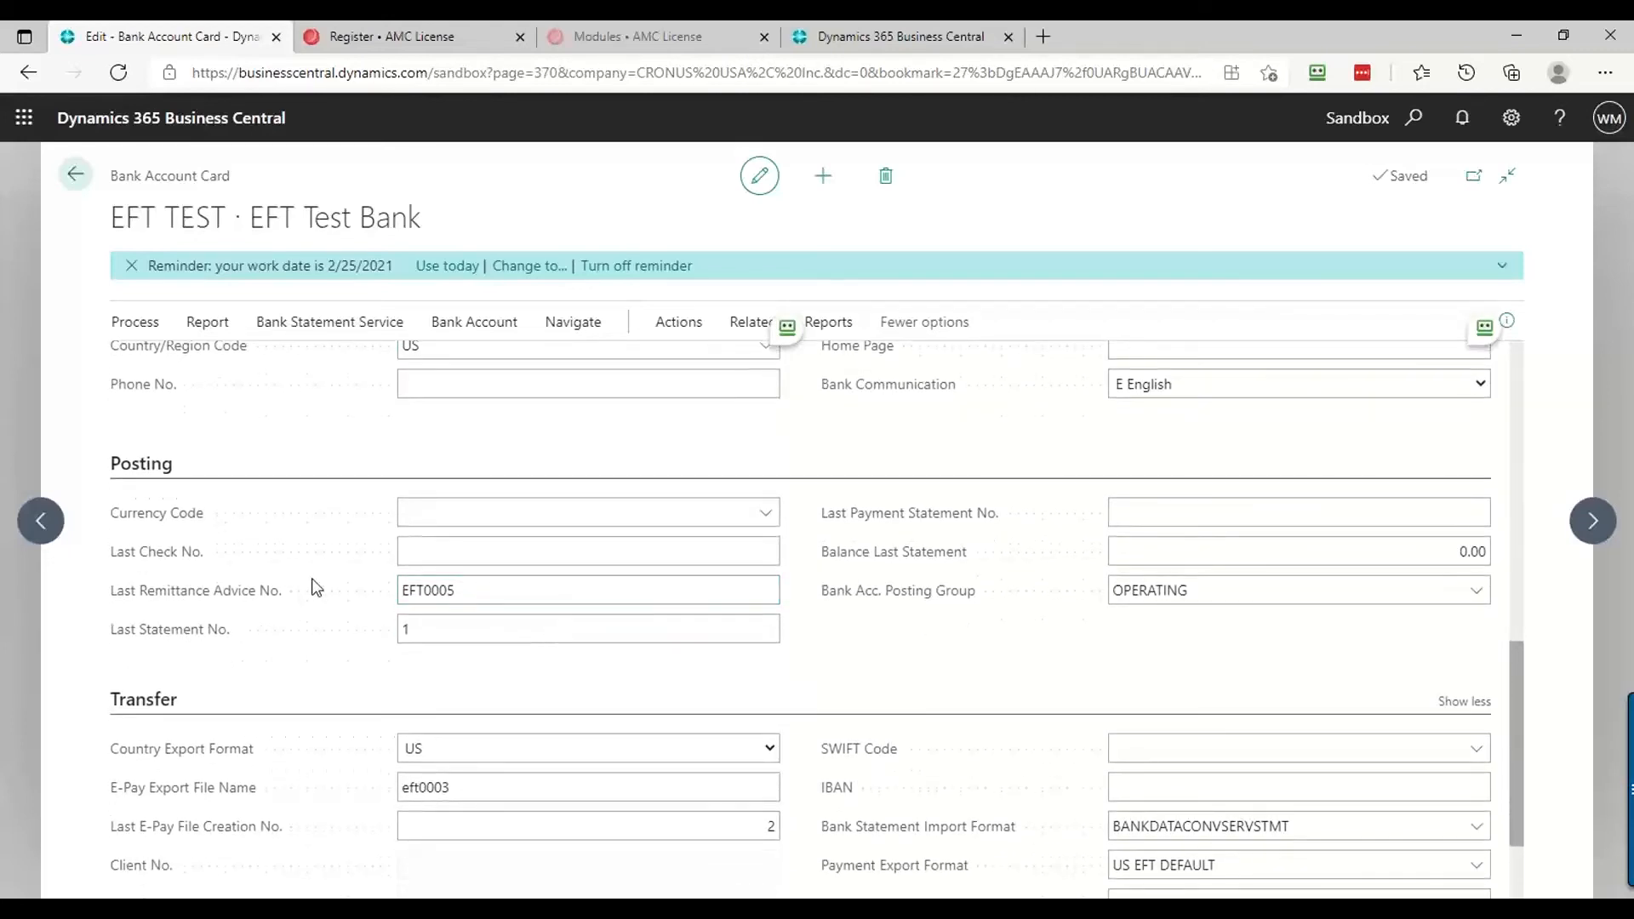
{"action": "left_click", "coordinate": [397, 590]}
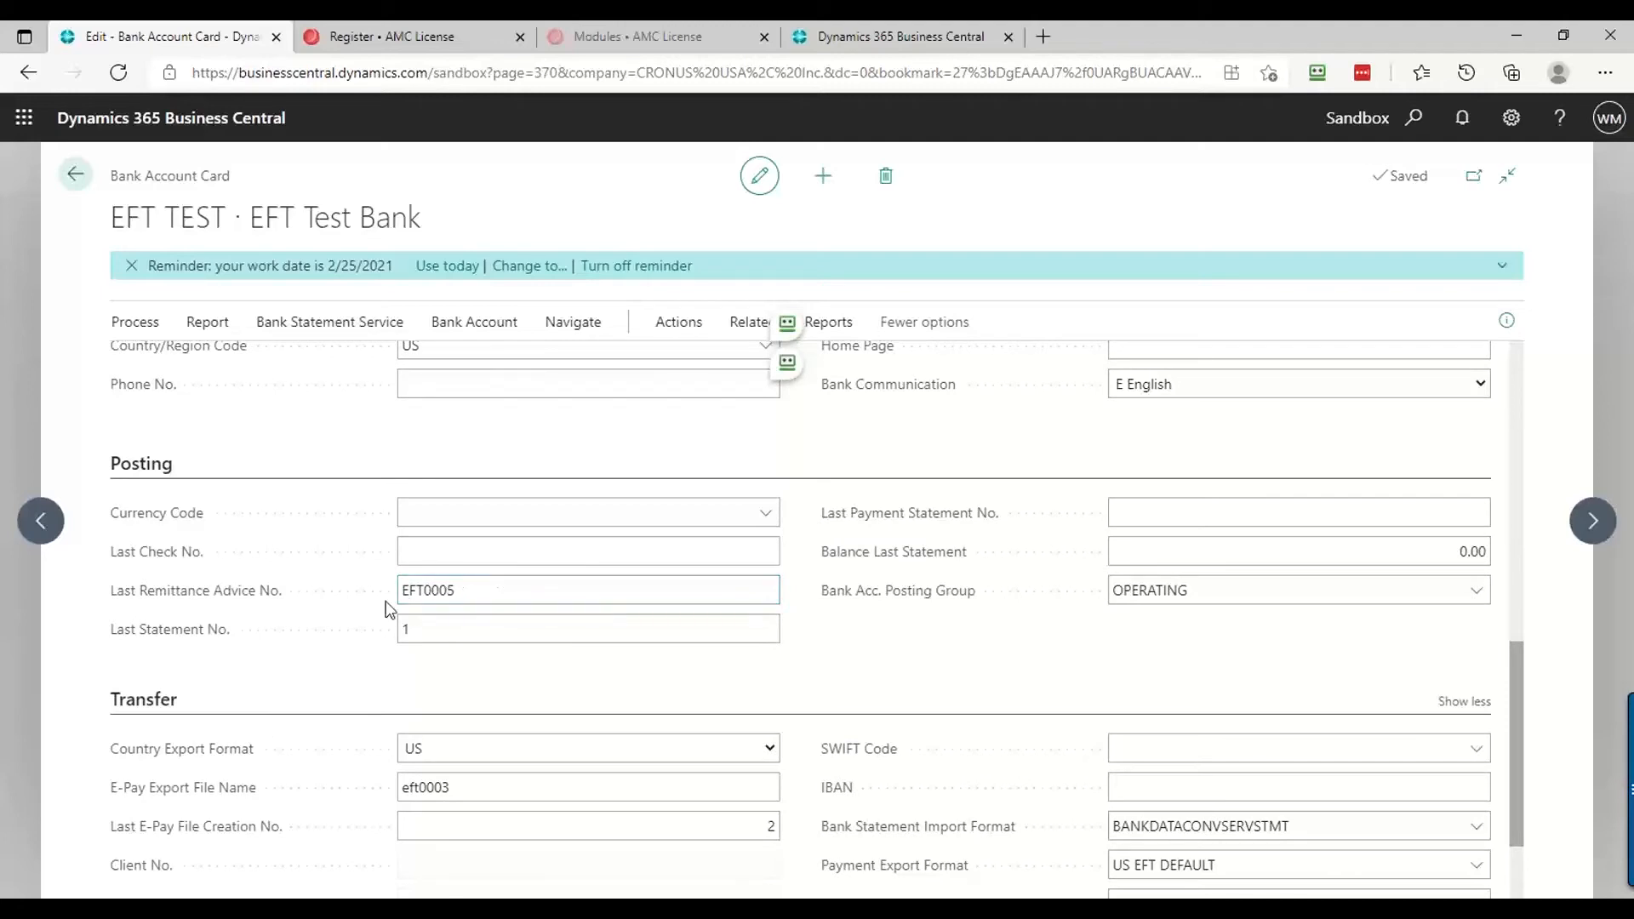
{"action": "left_click", "coordinate": [500, 612]}
{"action": "left_click", "coordinate": [554, 639]}
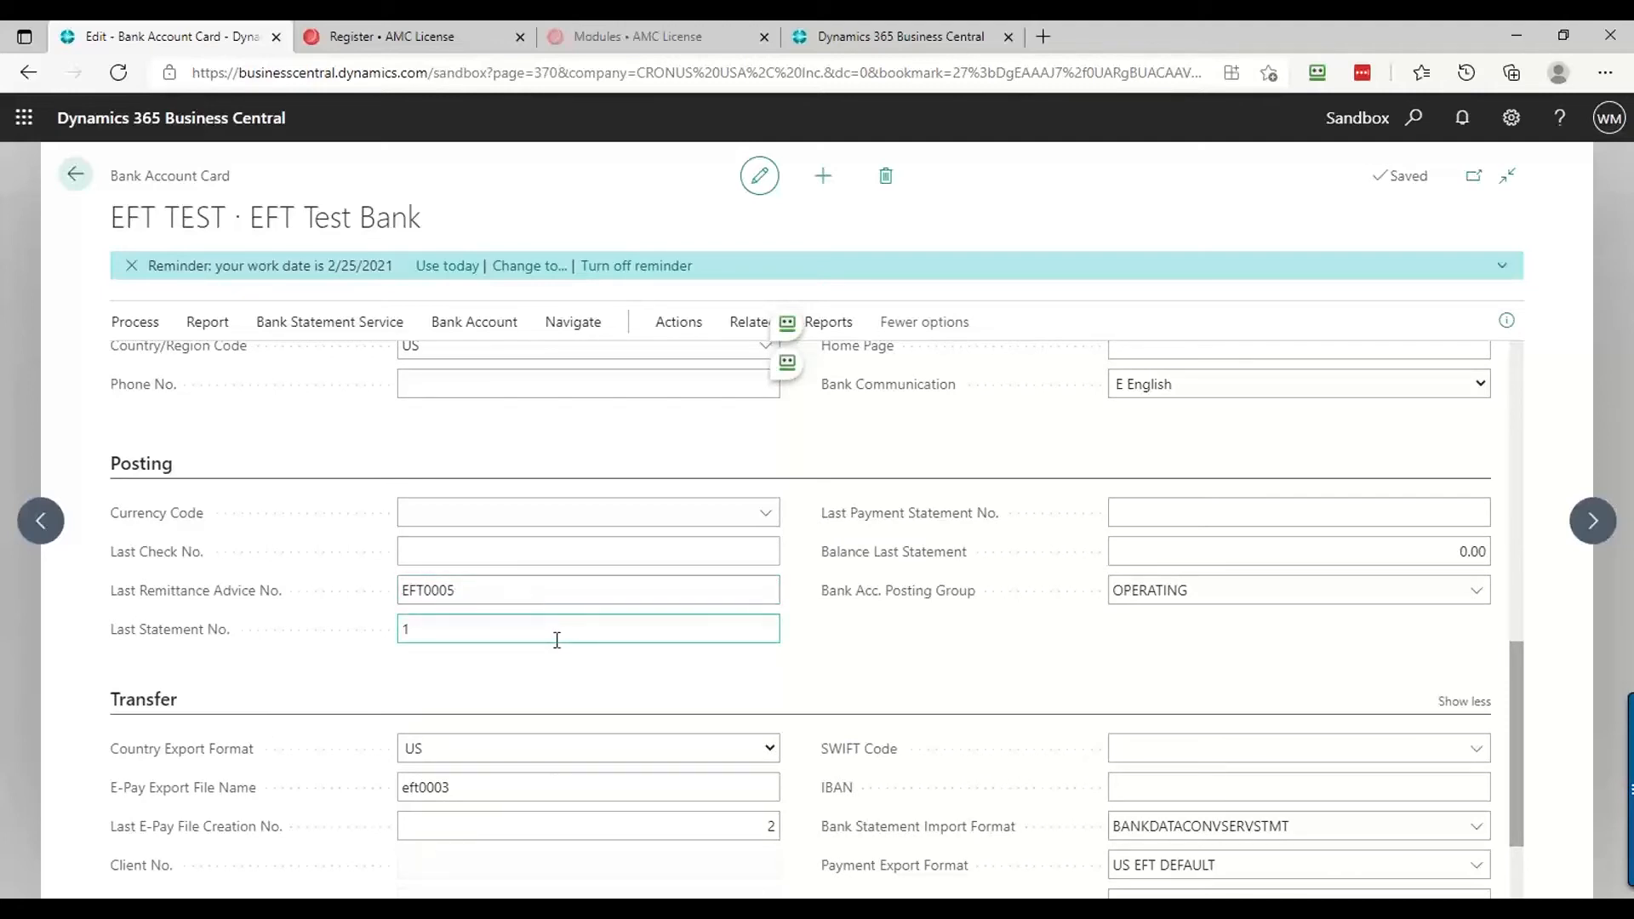
Examine the EFT TEST bank account's transfer settings and available payment export formats, keep US EFT DEFAULT, and close the card
{"action": "scroll", "coordinate": [557, 640], "scroll_direction": "down", "scroll_amount": 3}
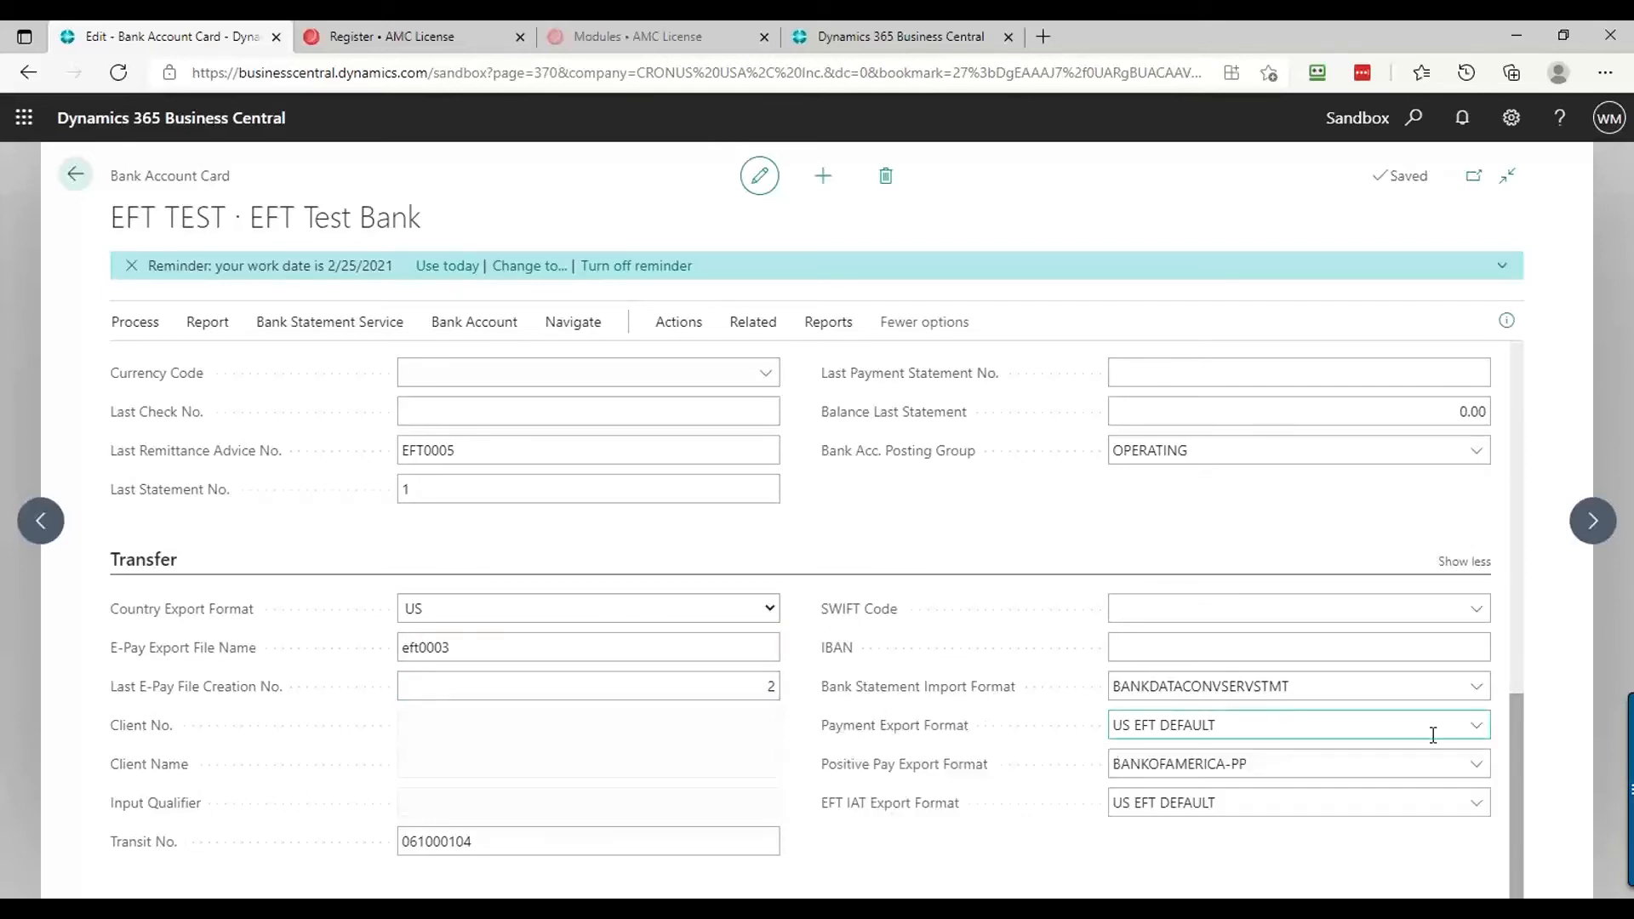
{"action": "left_click", "coordinate": [1484, 729]}
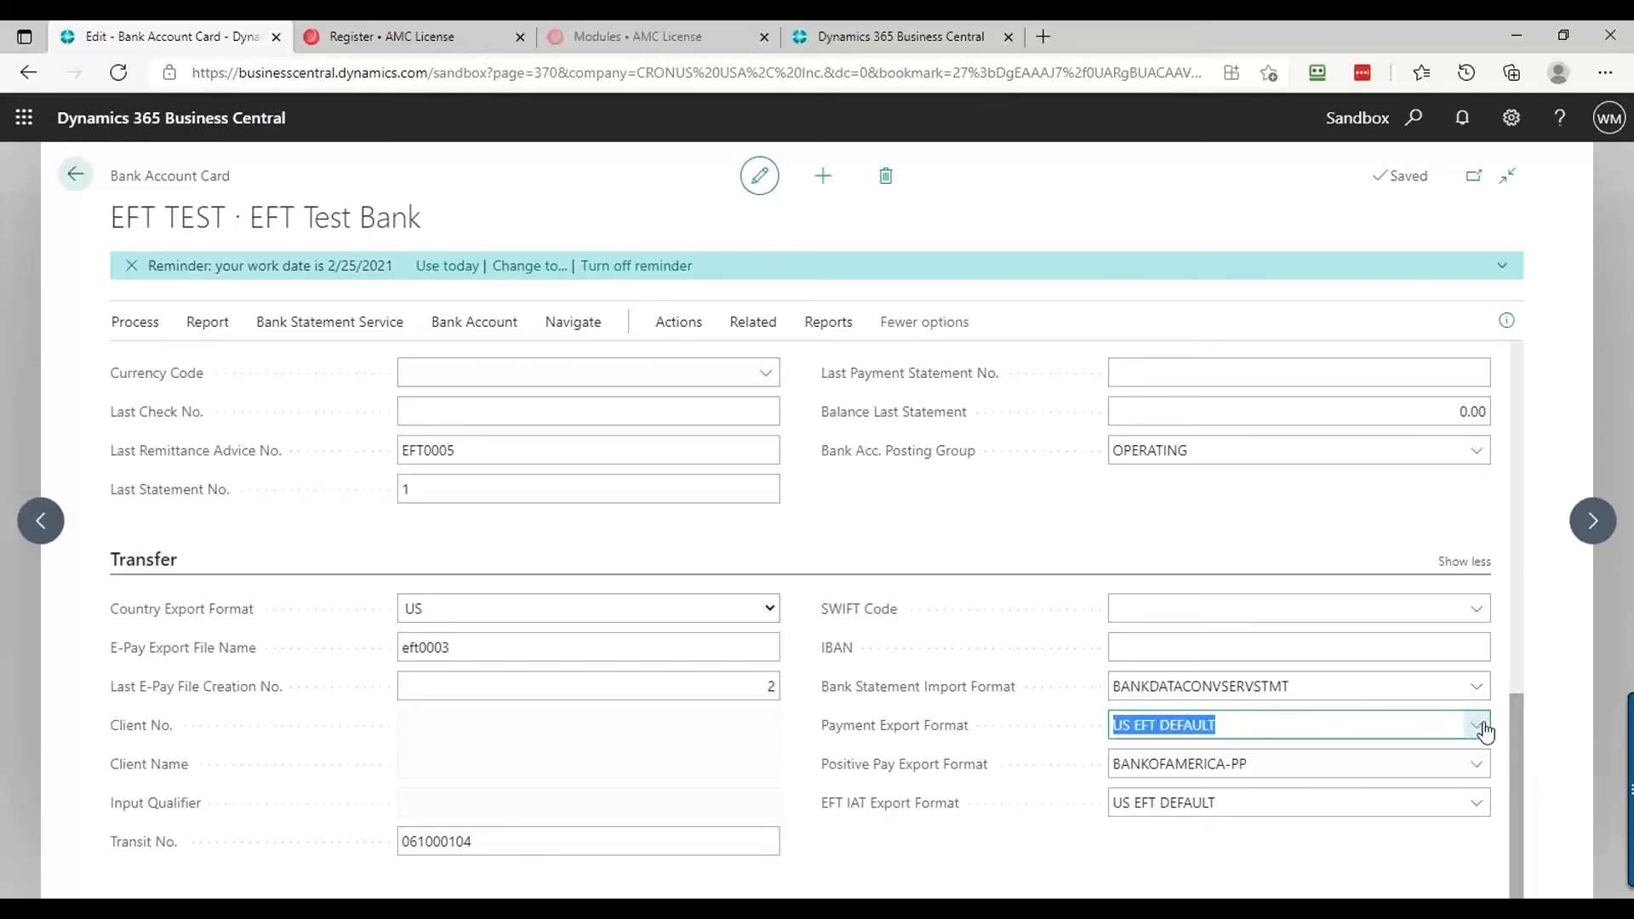
{"action": "left_click", "coordinate": [1484, 729]}
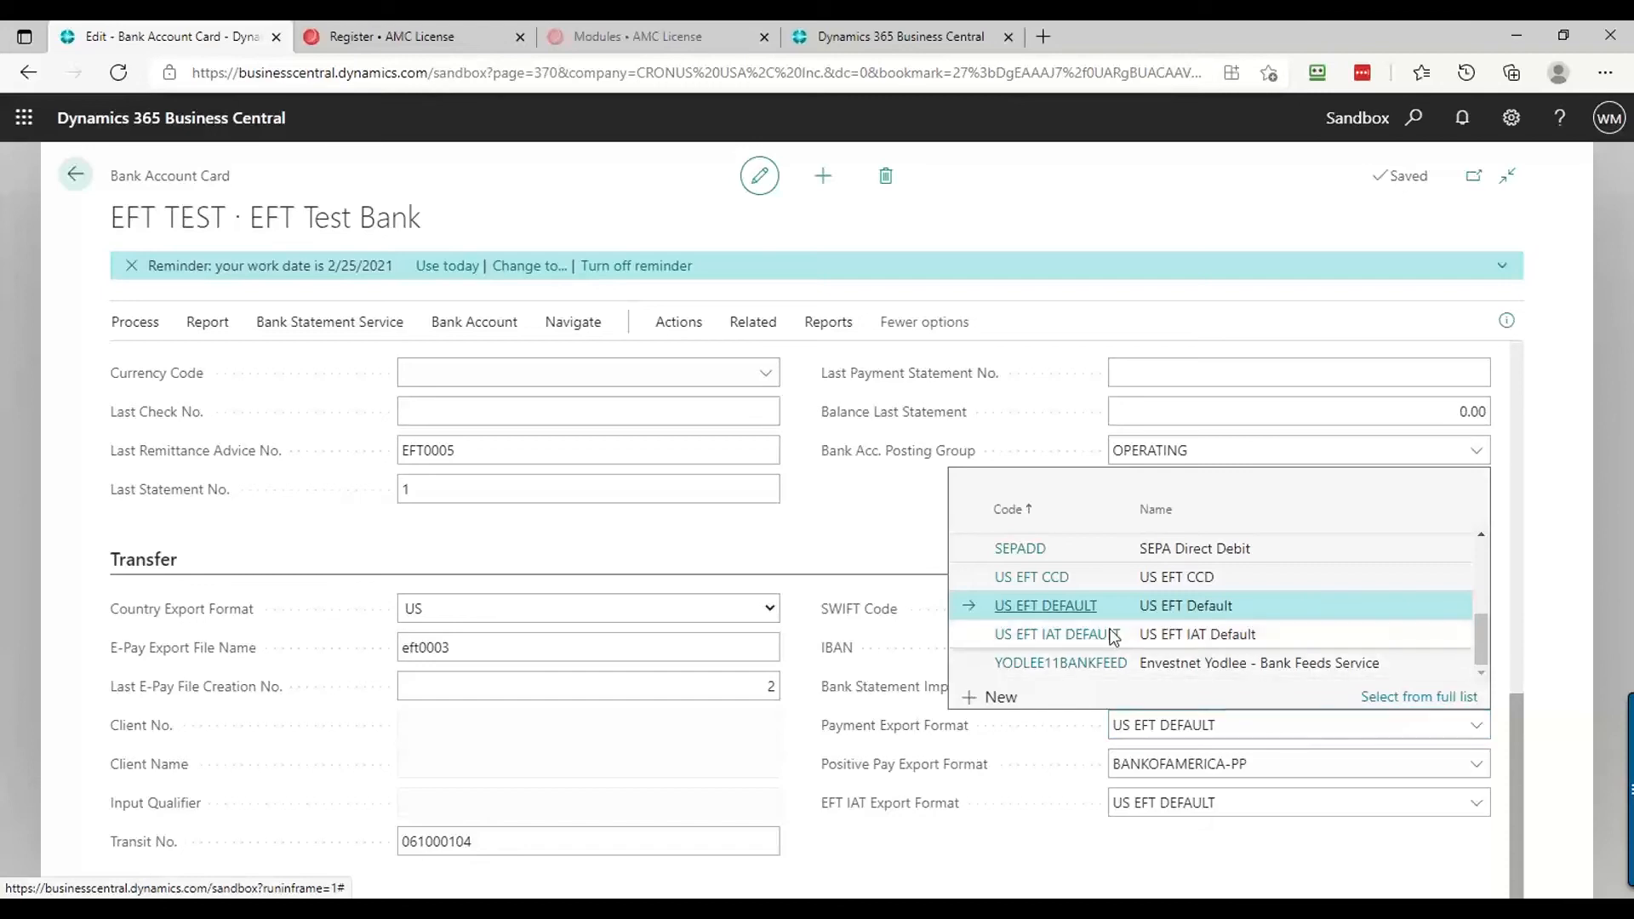
{"action": "left_click", "coordinate": [1071, 606]}
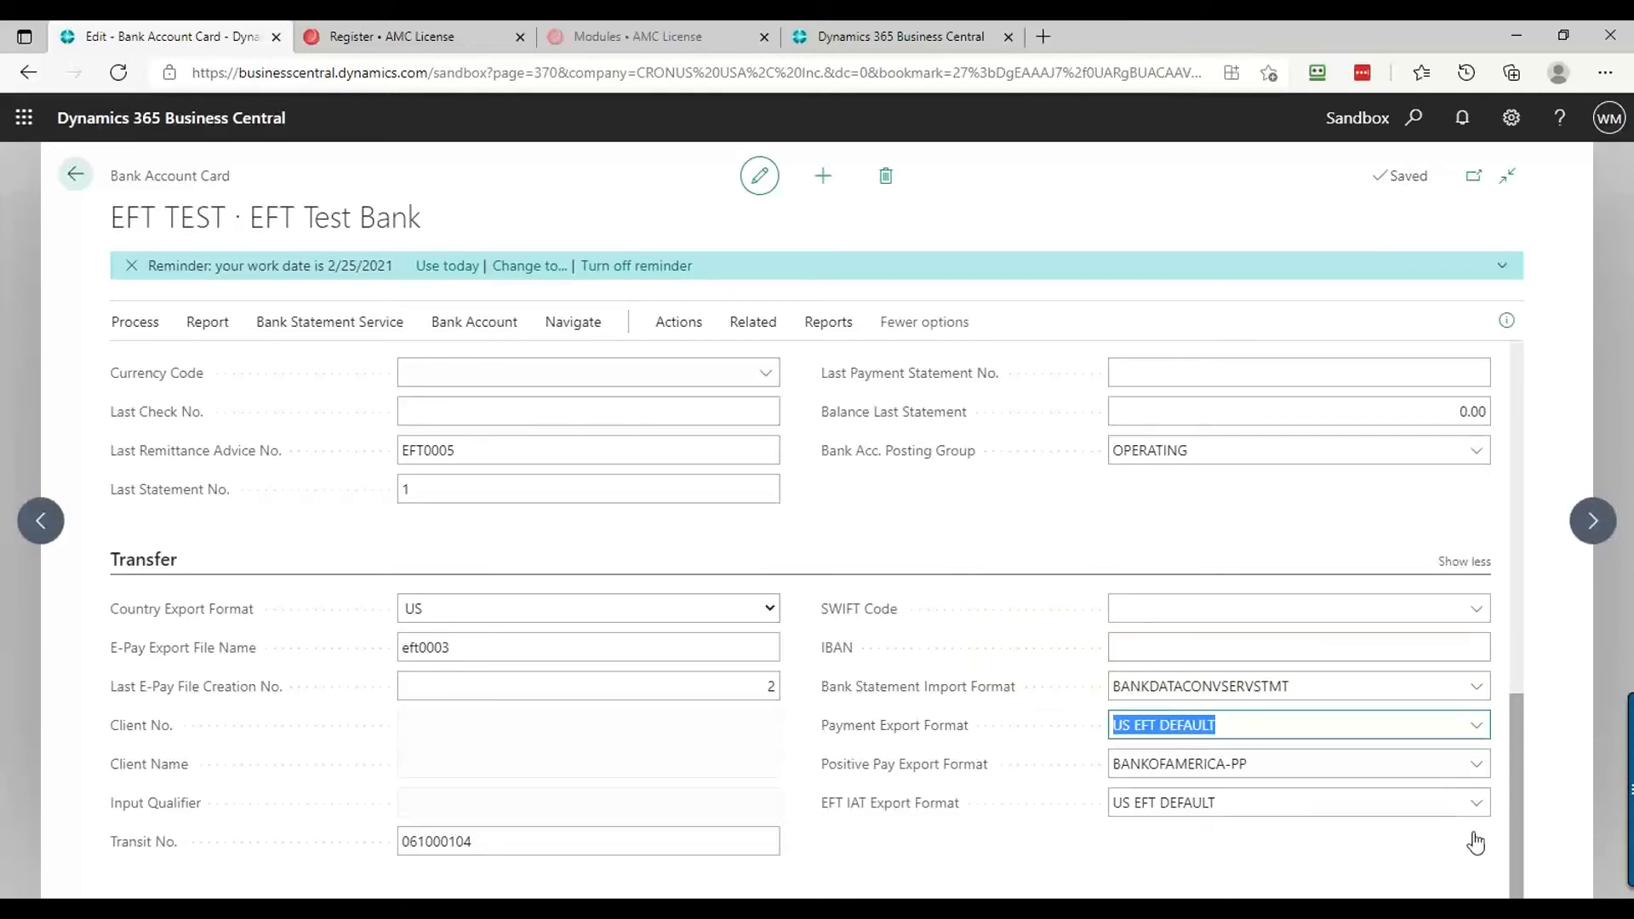
{"action": "left_click", "coordinate": [1478, 727]}
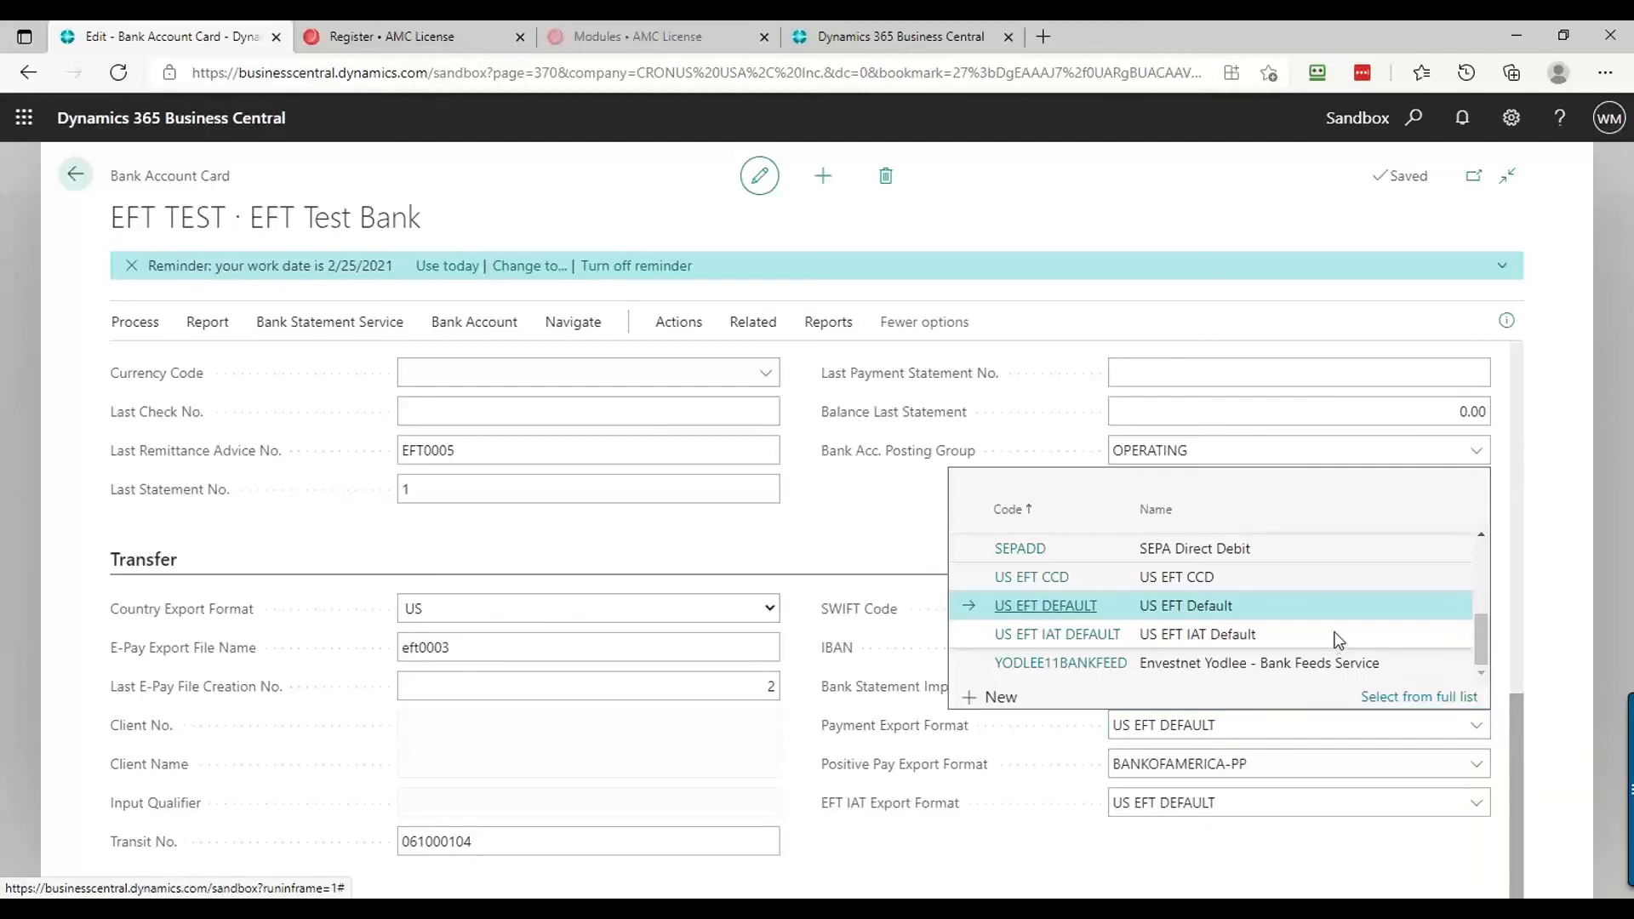
{"action": "scroll", "coordinate": [1336, 641], "scroll_direction": "up", "scroll_amount": 5}
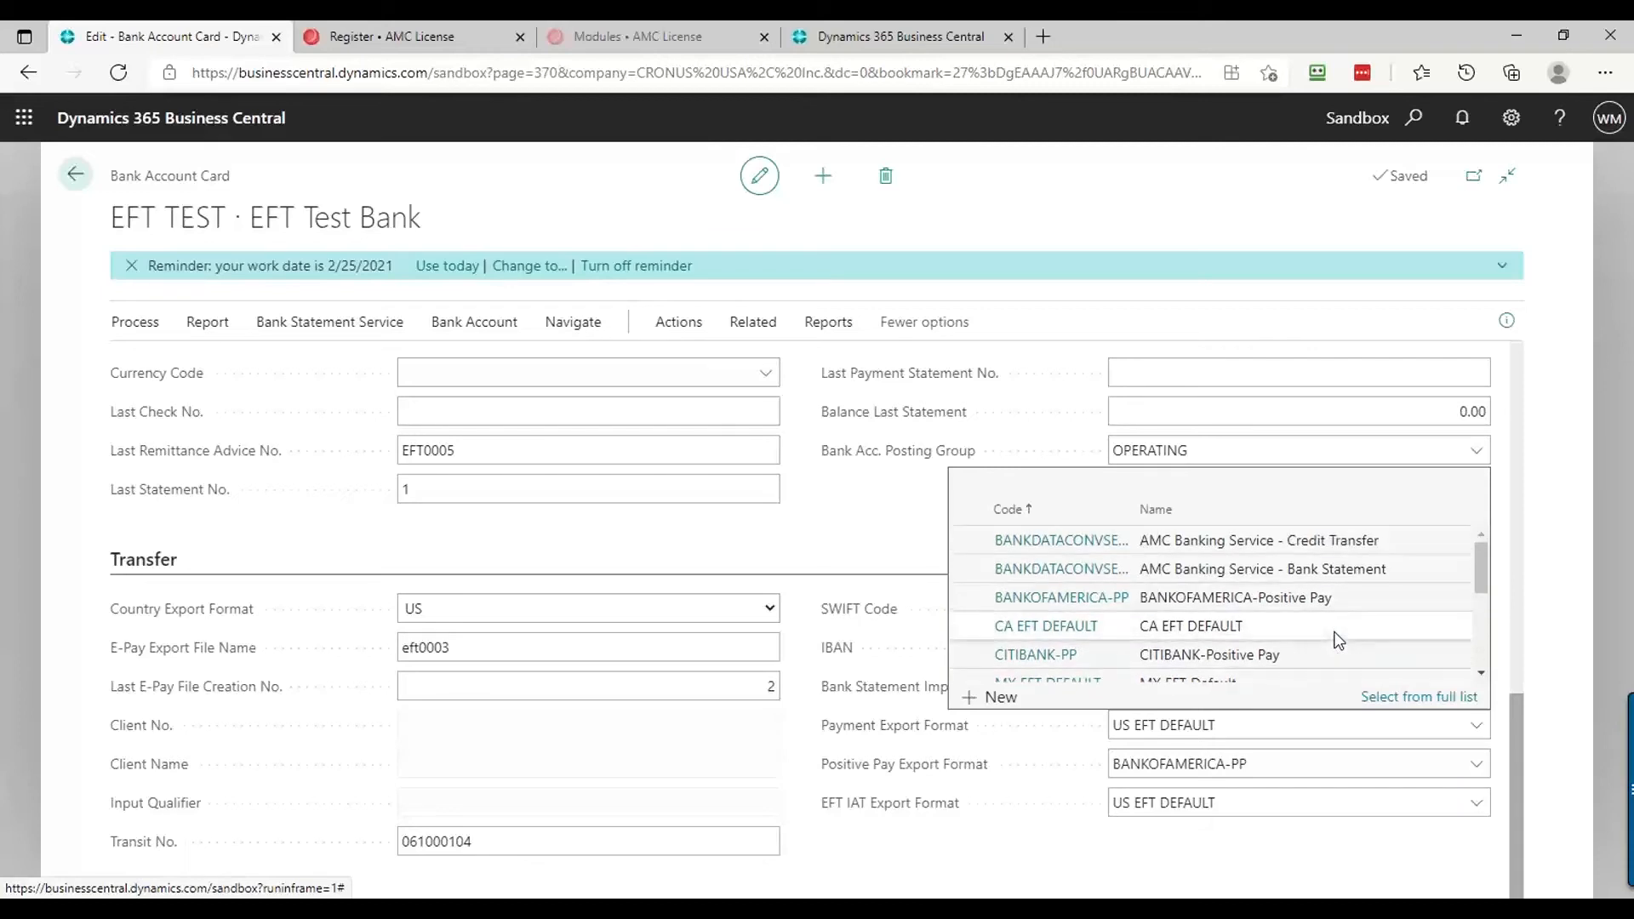
{"action": "left_click", "coordinate": [1260, 564]}
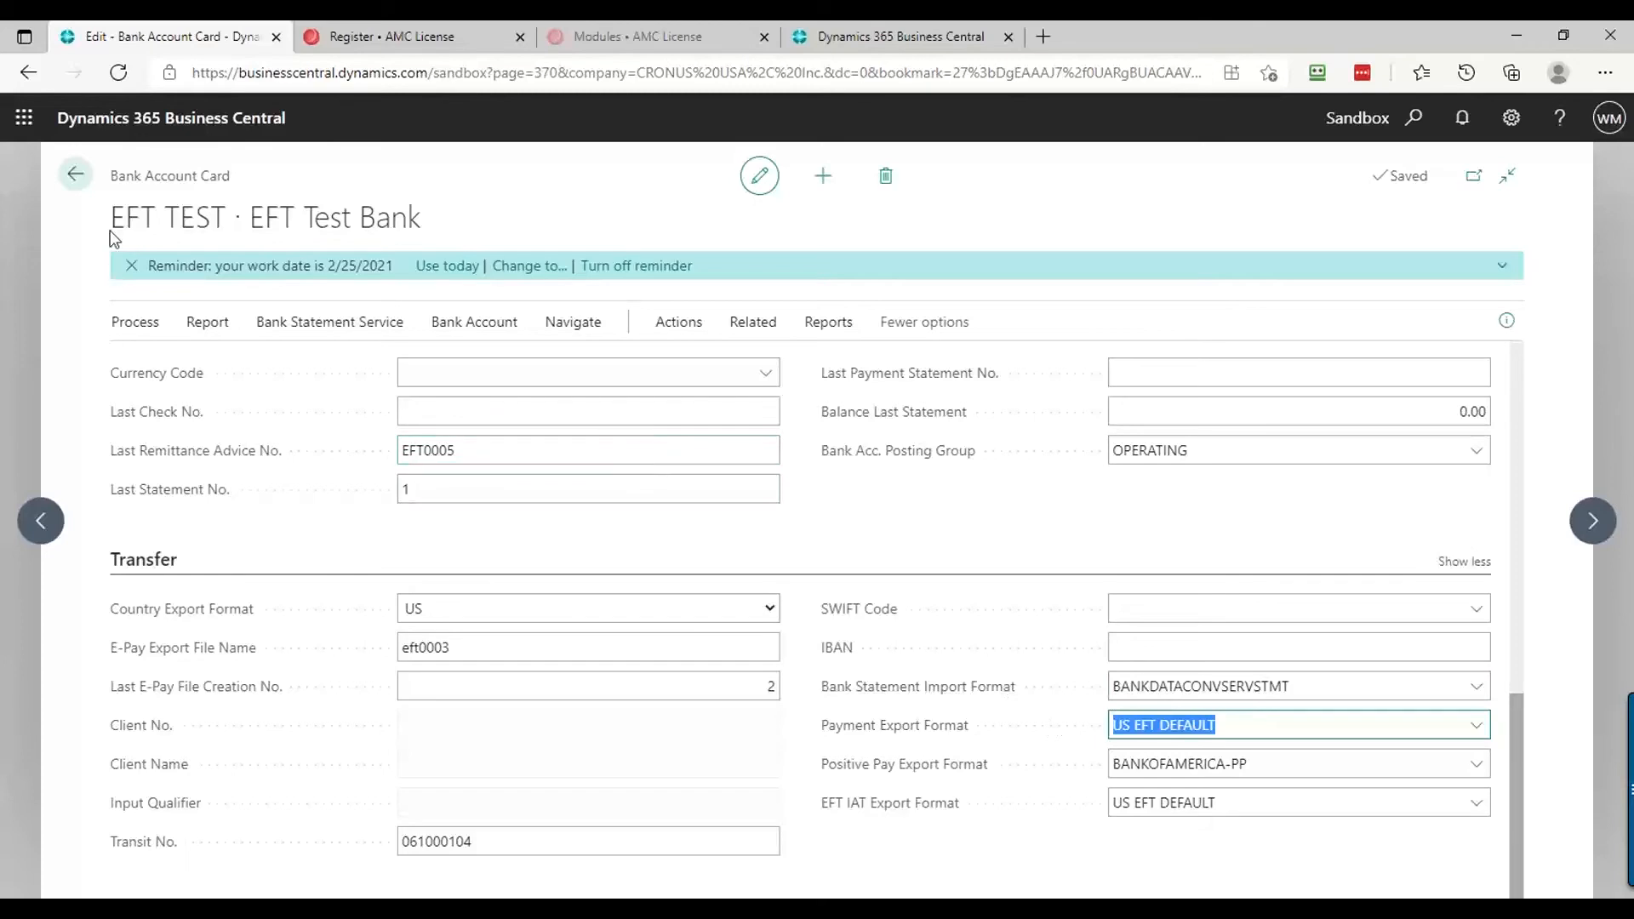
{"action": "left_click", "coordinate": [75, 174]}
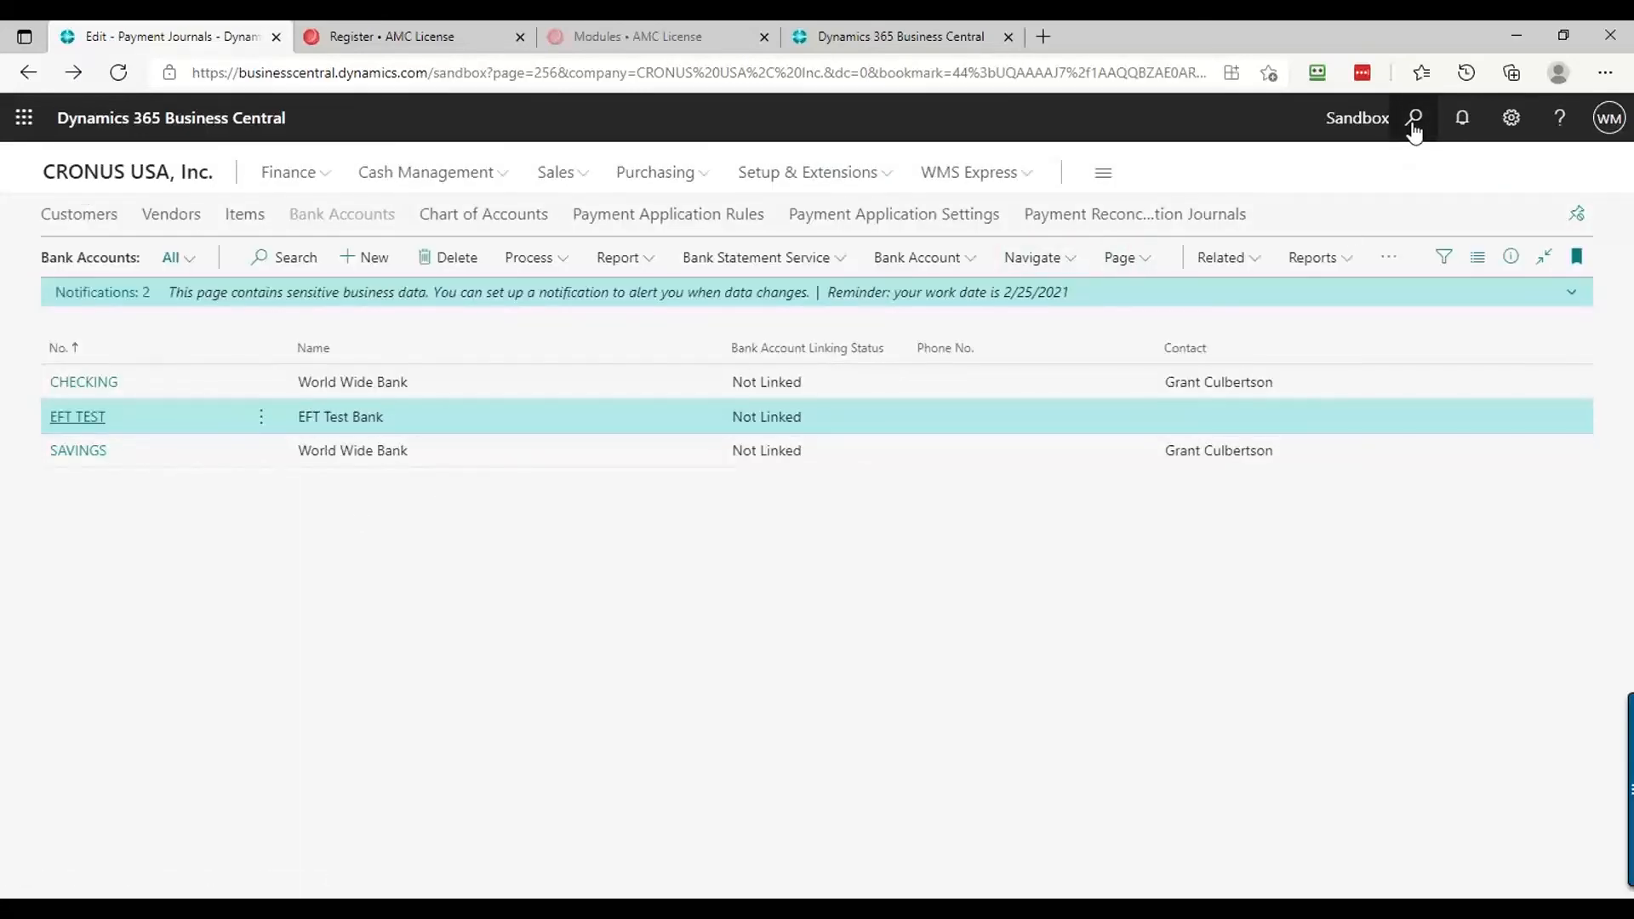
Find and open the Payment Journals page
{"action": "left_click", "coordinate": [1415, 124]}
{"action": "type", "text": "payme"}
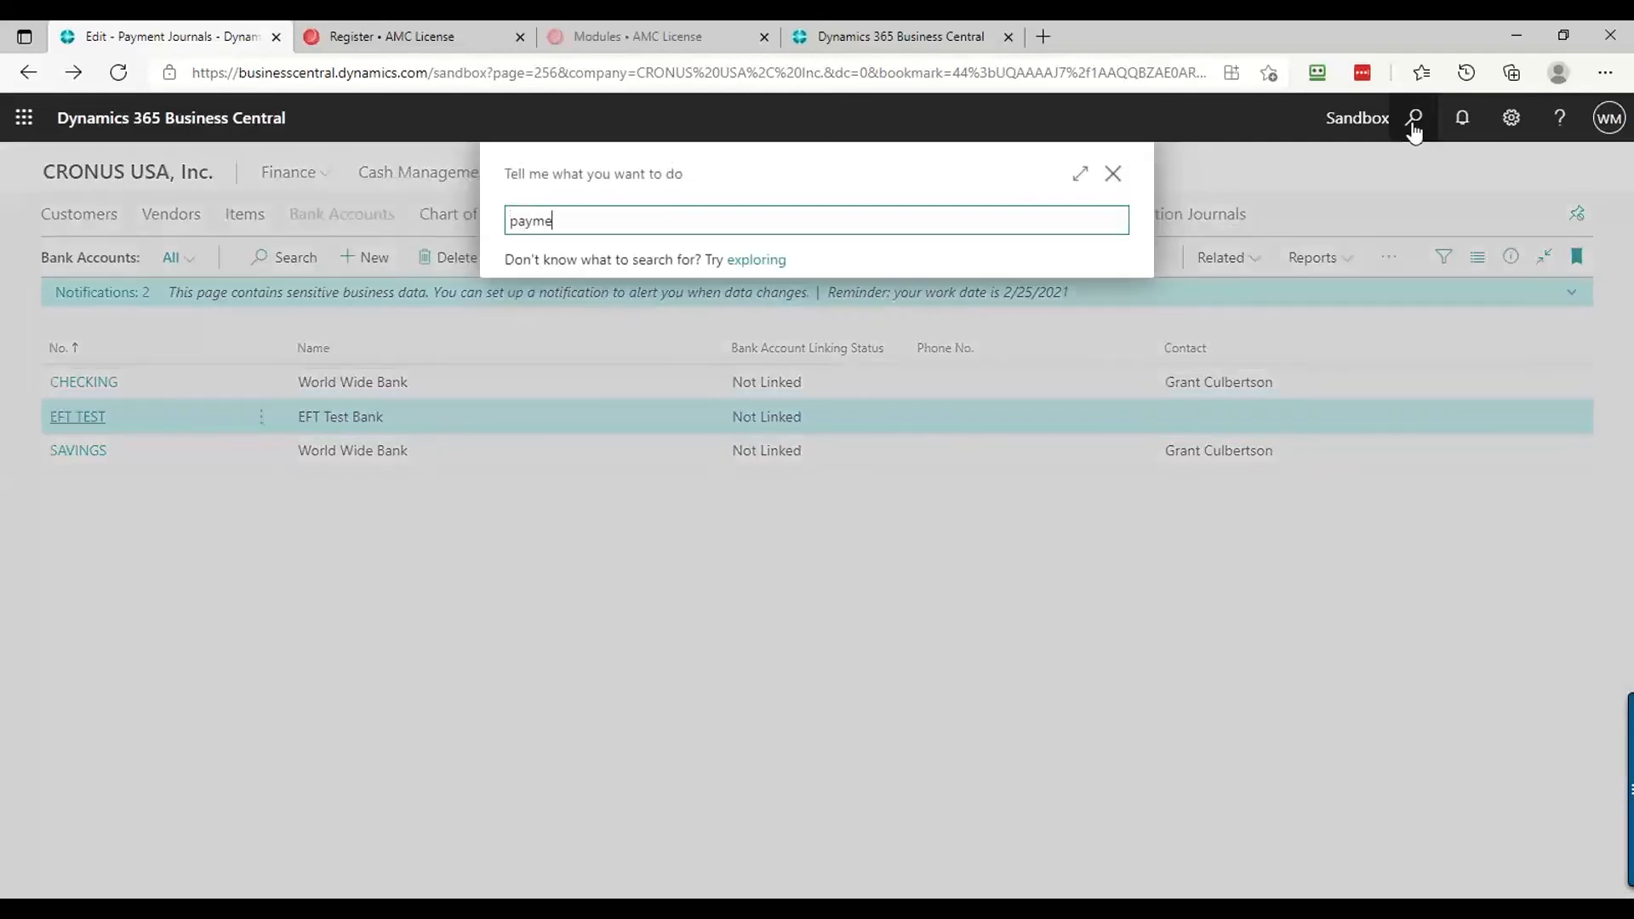
{"action": "type", "text": "mnt jour"}
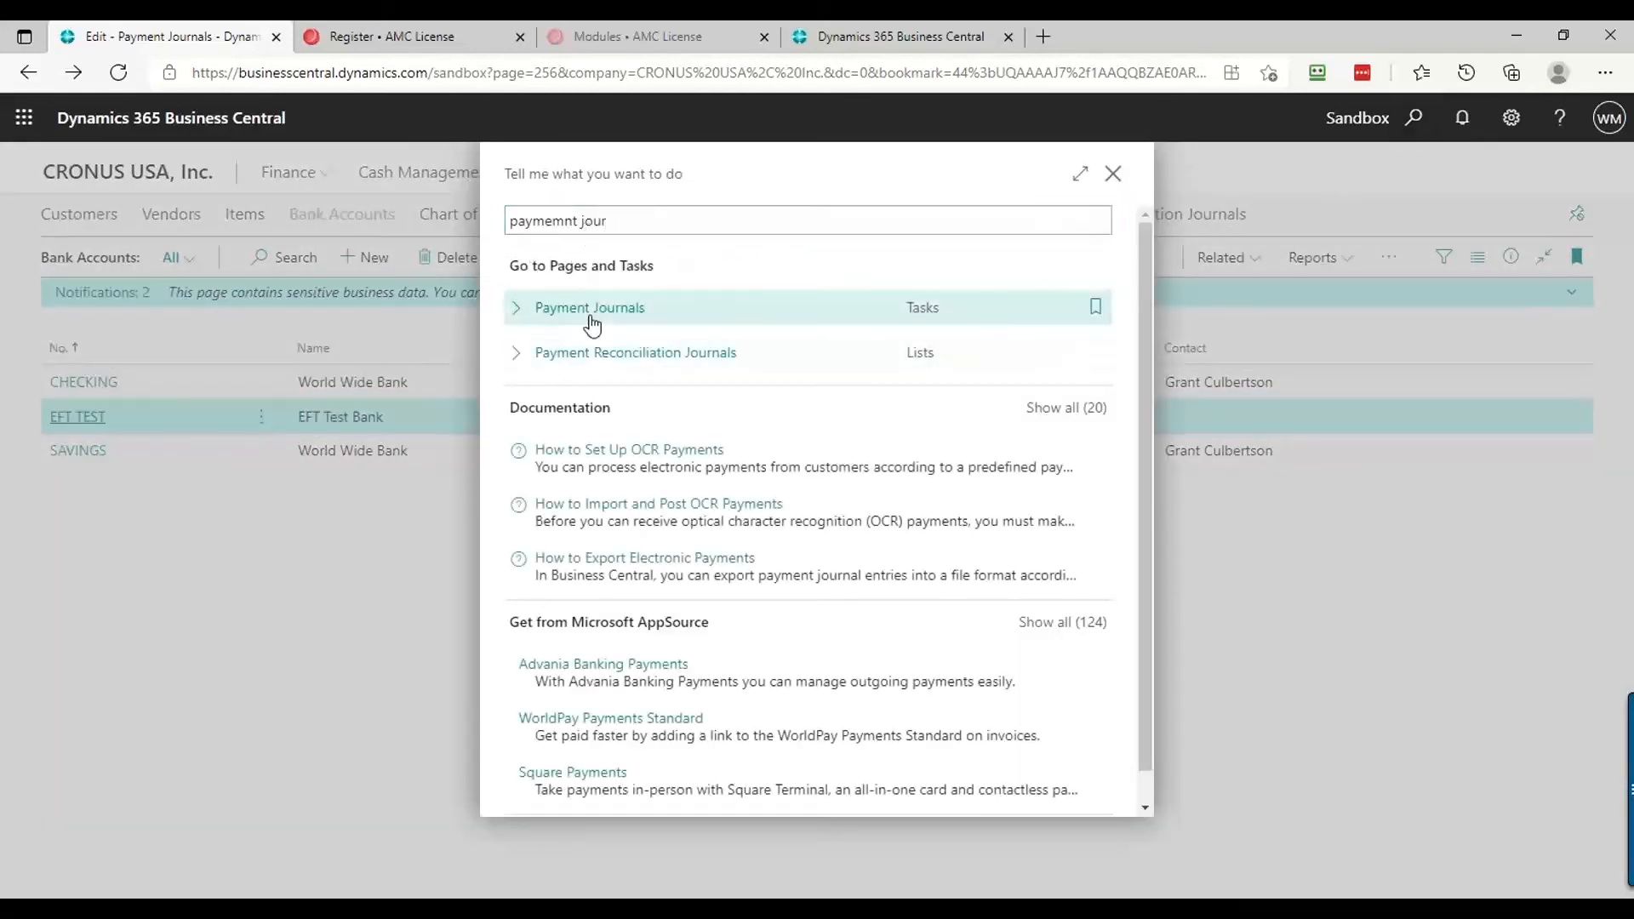
{"action": "left_click", "coordinate": [591, 317]}
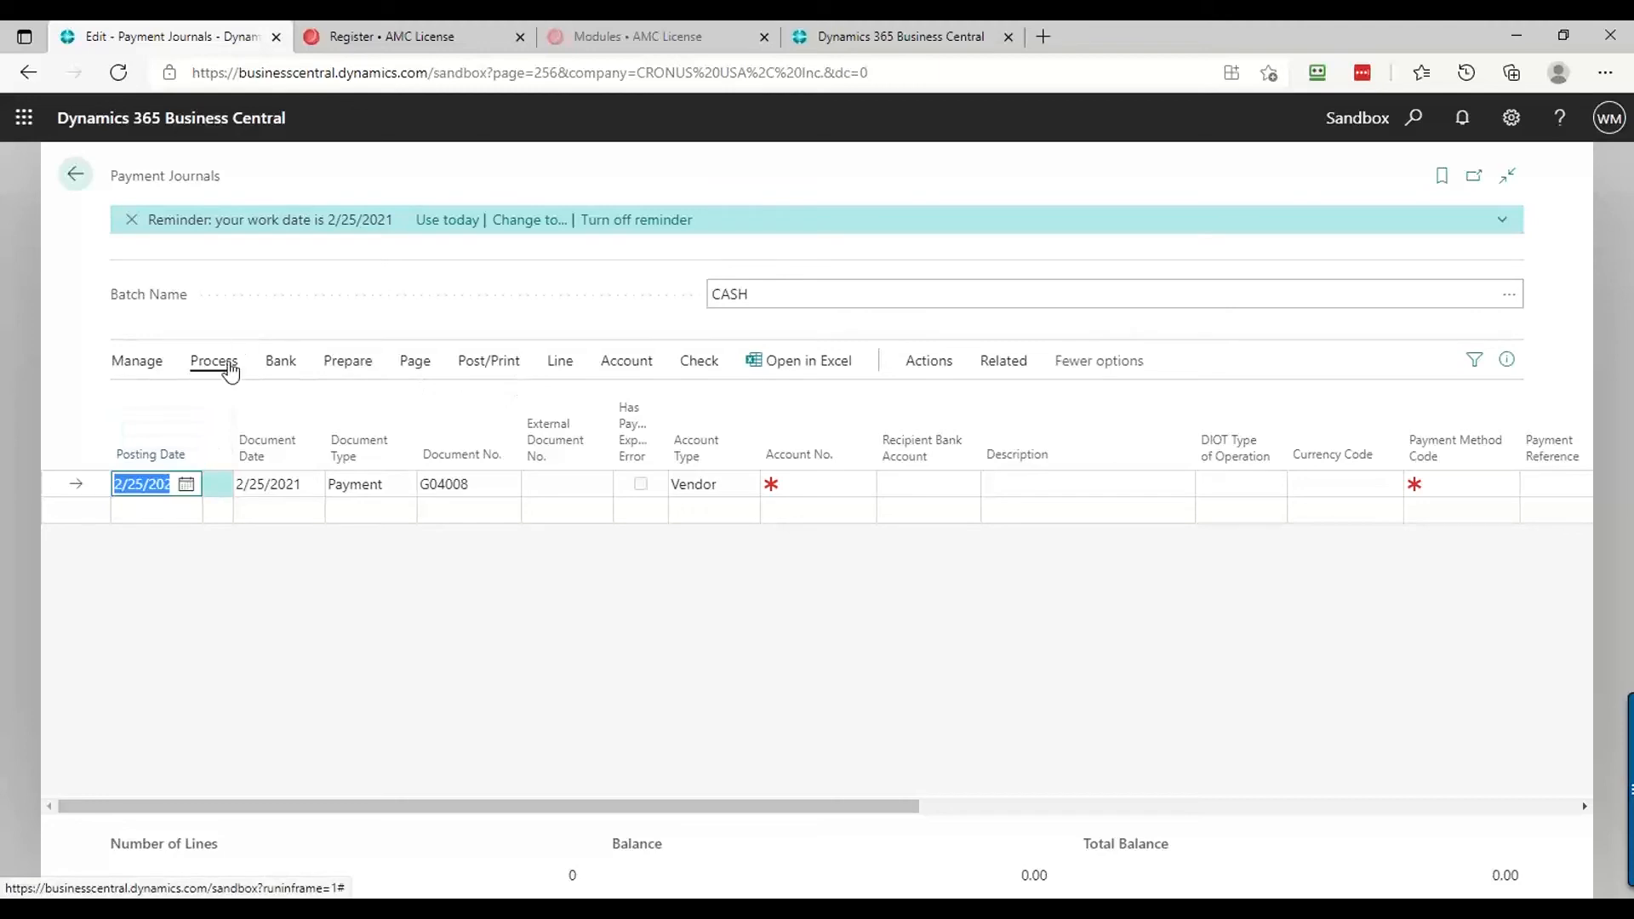
Start Suggest Vendor Payments for the CASH batch and turn on summarizing per vendor
{"action": "left_click", "coordinate": [347, 362]}
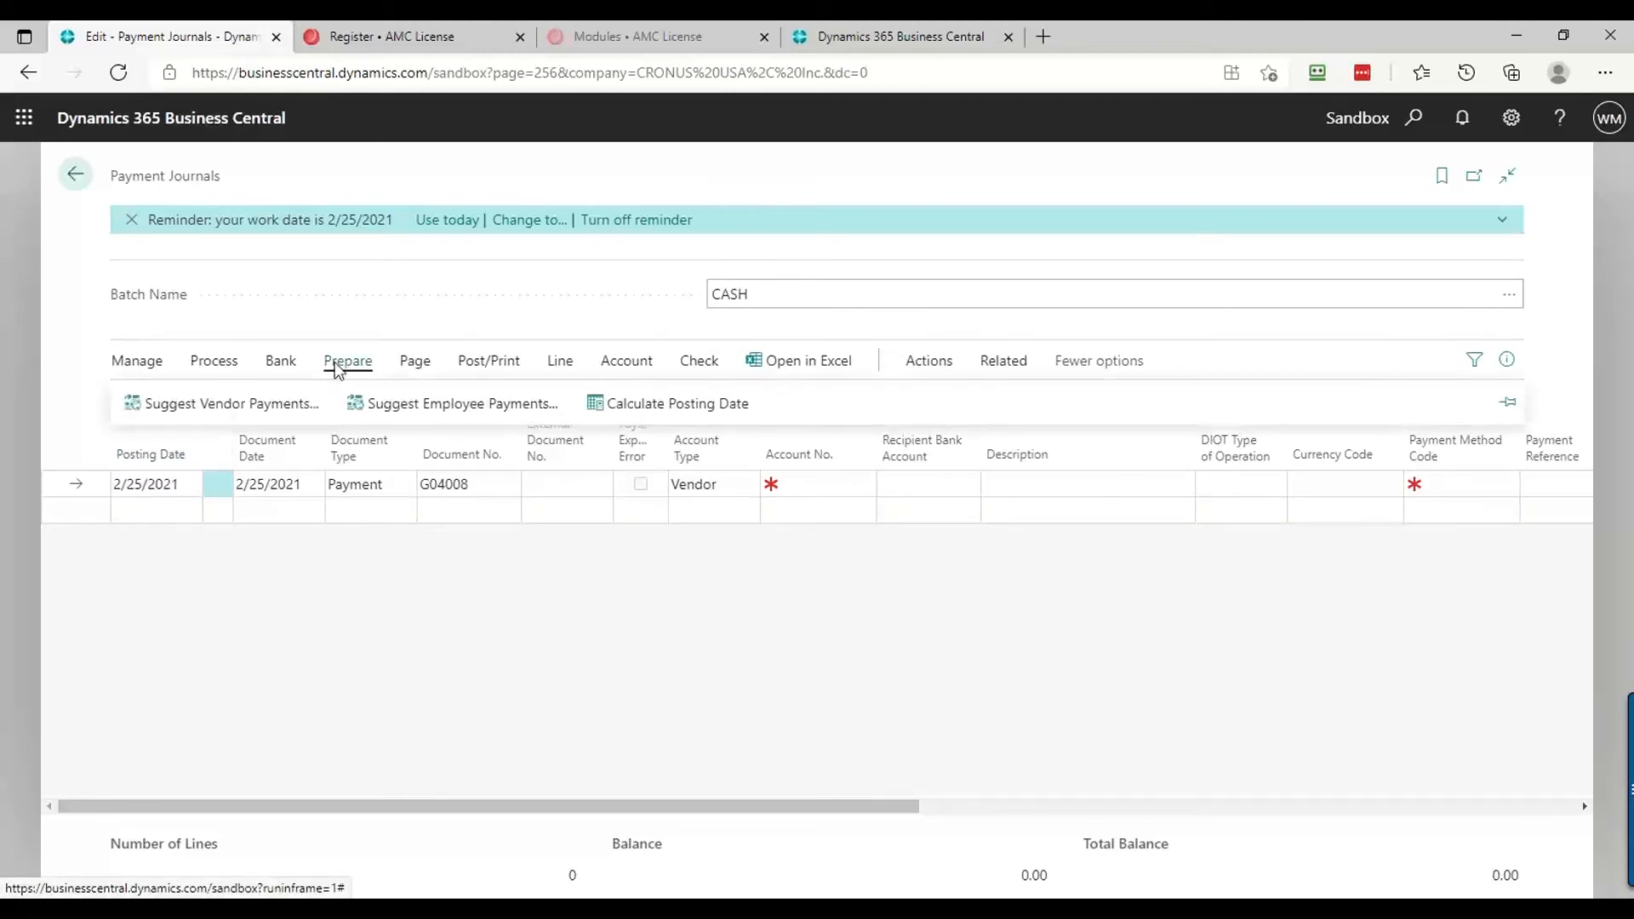
{"action": "left_click", "coordinate": [230, 403]}
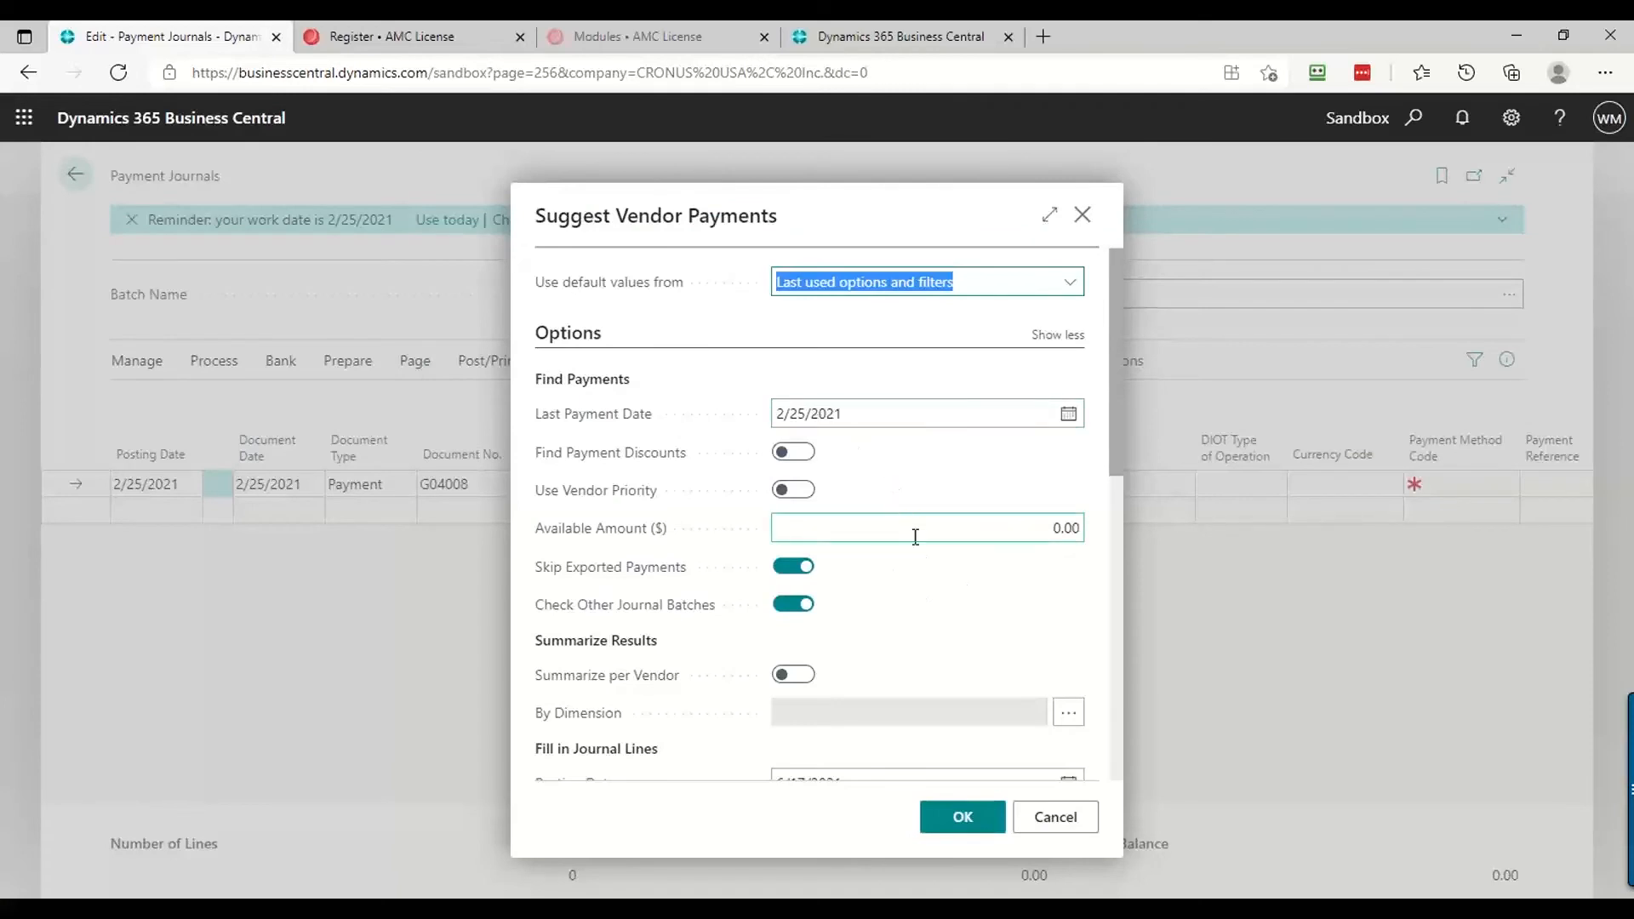
{"action": "scroll", "coordinate": [979, 620], "scroll_direction": "down", "scroll_amount": 2}
{"action": "scroll", "coordinate": [981, 620], "scroll_direction": "down", "scroll_amount": 1}
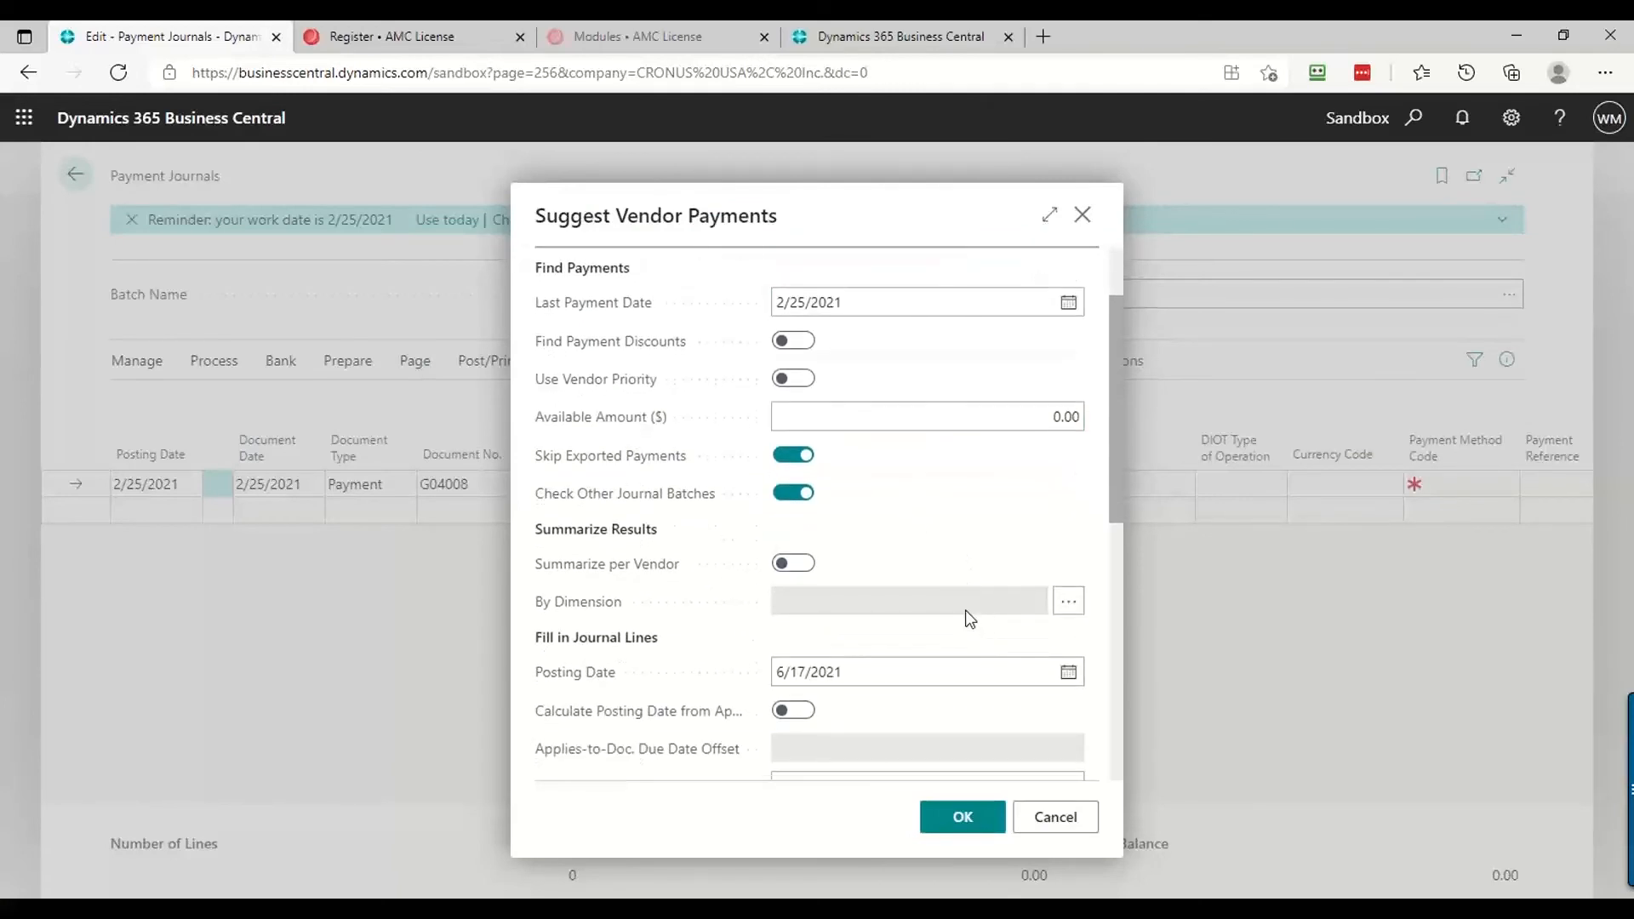
{"action": "left_click", "coordinate": [789, 566]}
Filter the payment suggestion to vendor Nod Publishers, without a payment method filter, and create the suggested payment line
{"action": "scroll", "coordinate": [913, 521], "scroll_direction": "down", "scroll_amount": 1}
{"action": "scroll", "coordinate": [913, 521], "scroll_direction": "down", "scroll_amount": 3}
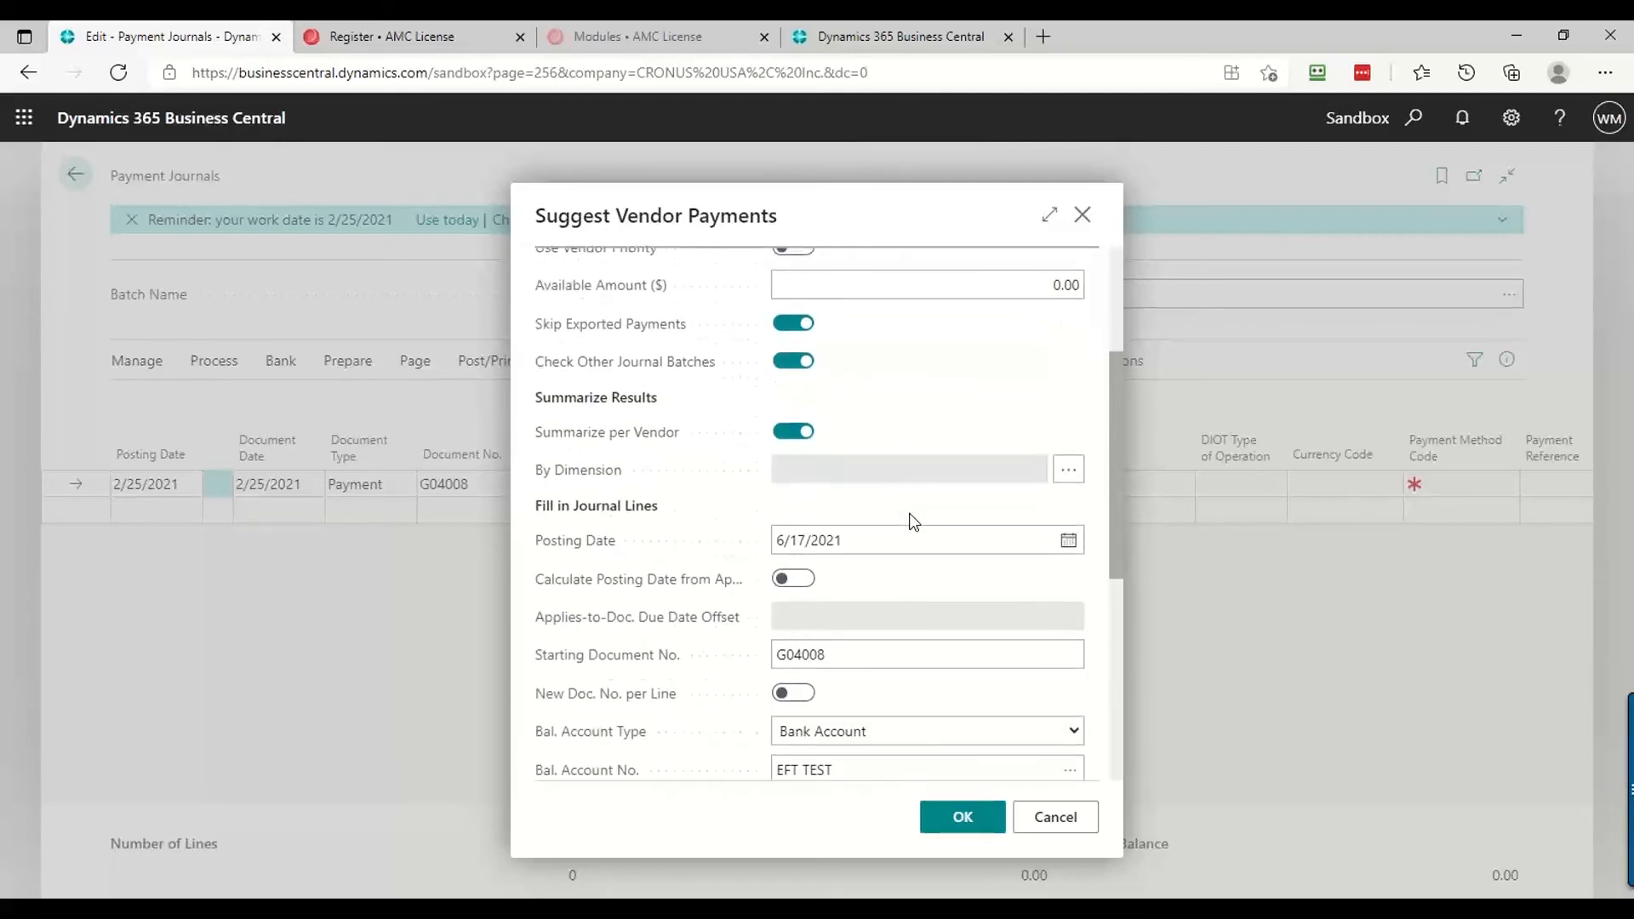
{"action": "scroll", "coordinate": [942, 514], "scroll_direction": "down", "scroll_amount": 3}
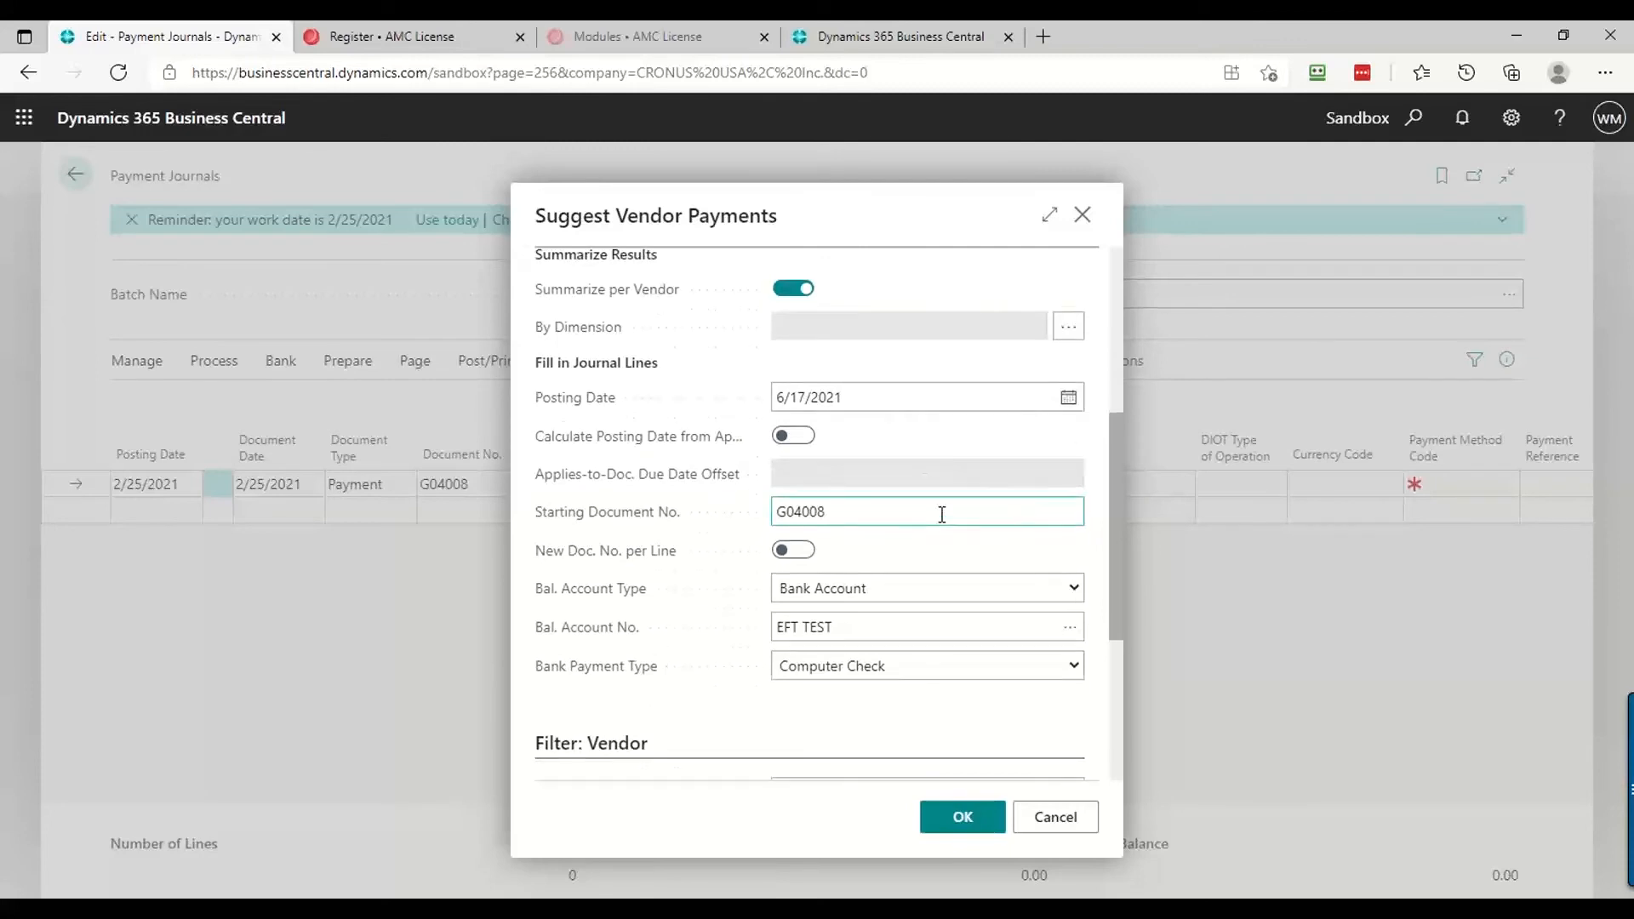
{"action": "scroll", "coordinate": [945, 522], "scroll_direction": "down", "scroll_amount": 2}
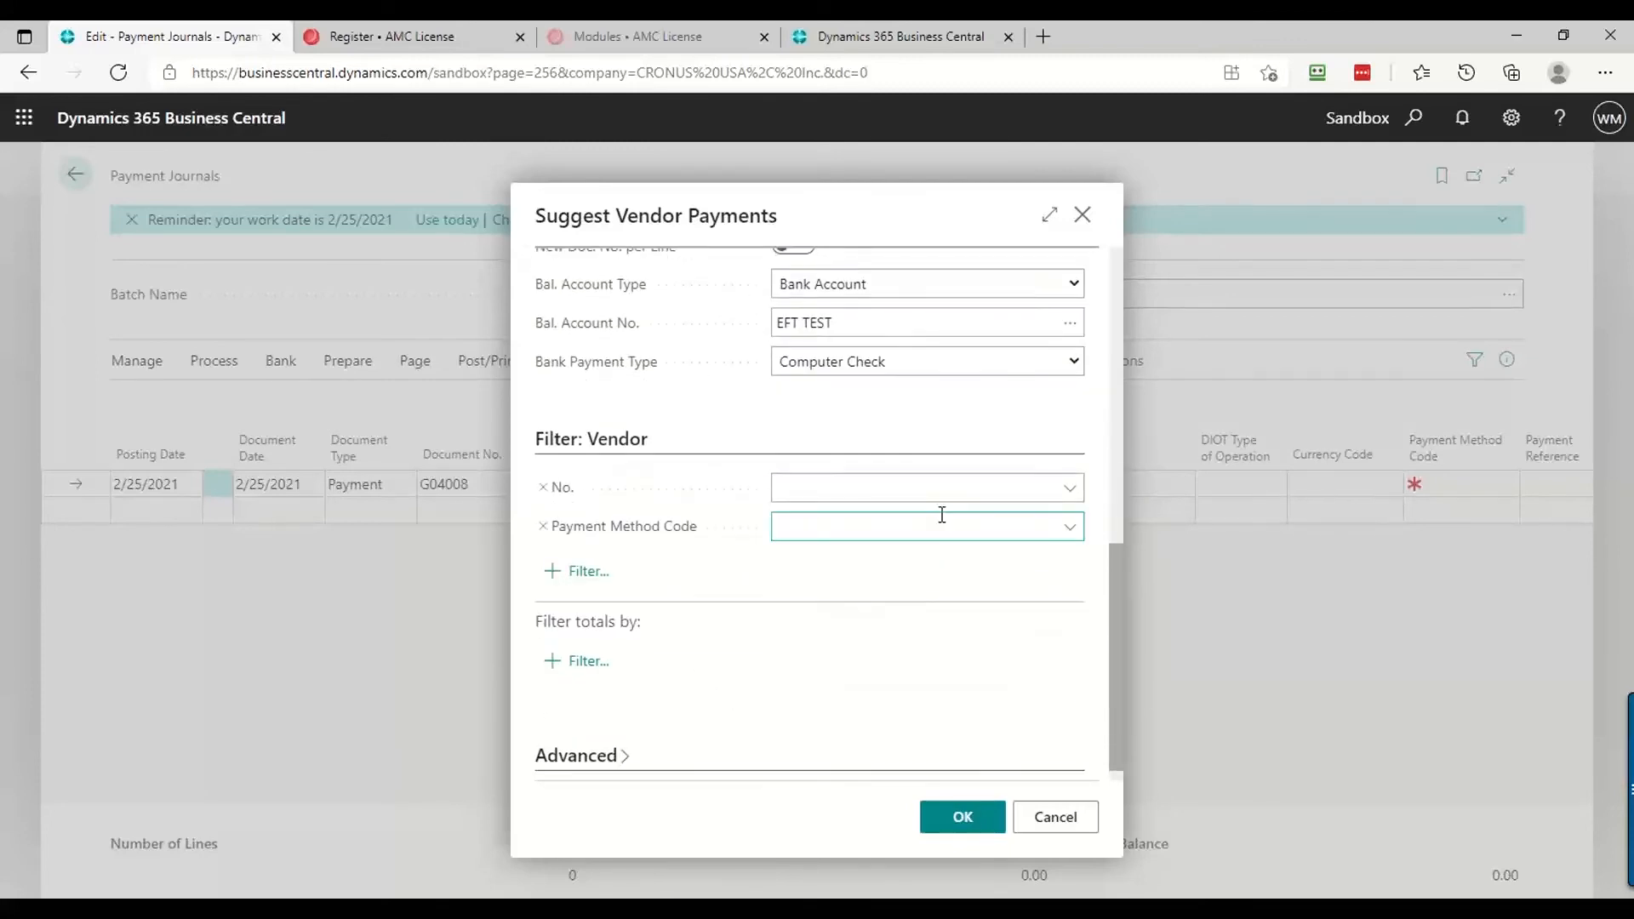
{"action": "left_click", "coordinate": [1026, 491]}
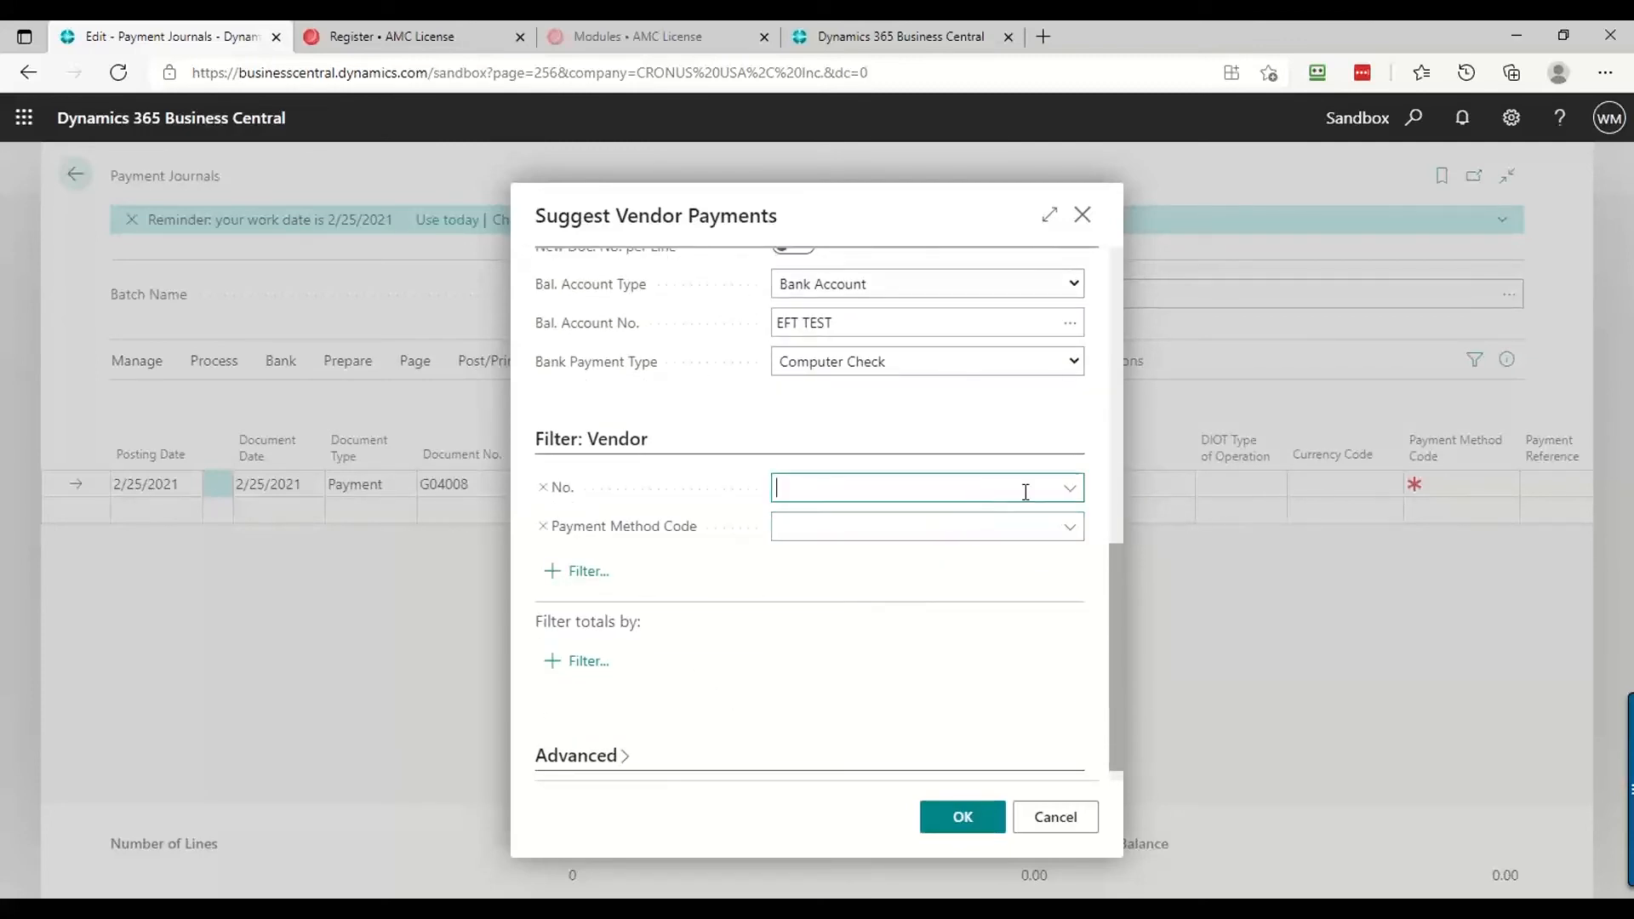
{"action": "left_click", "coordinate": [1071, 495]}
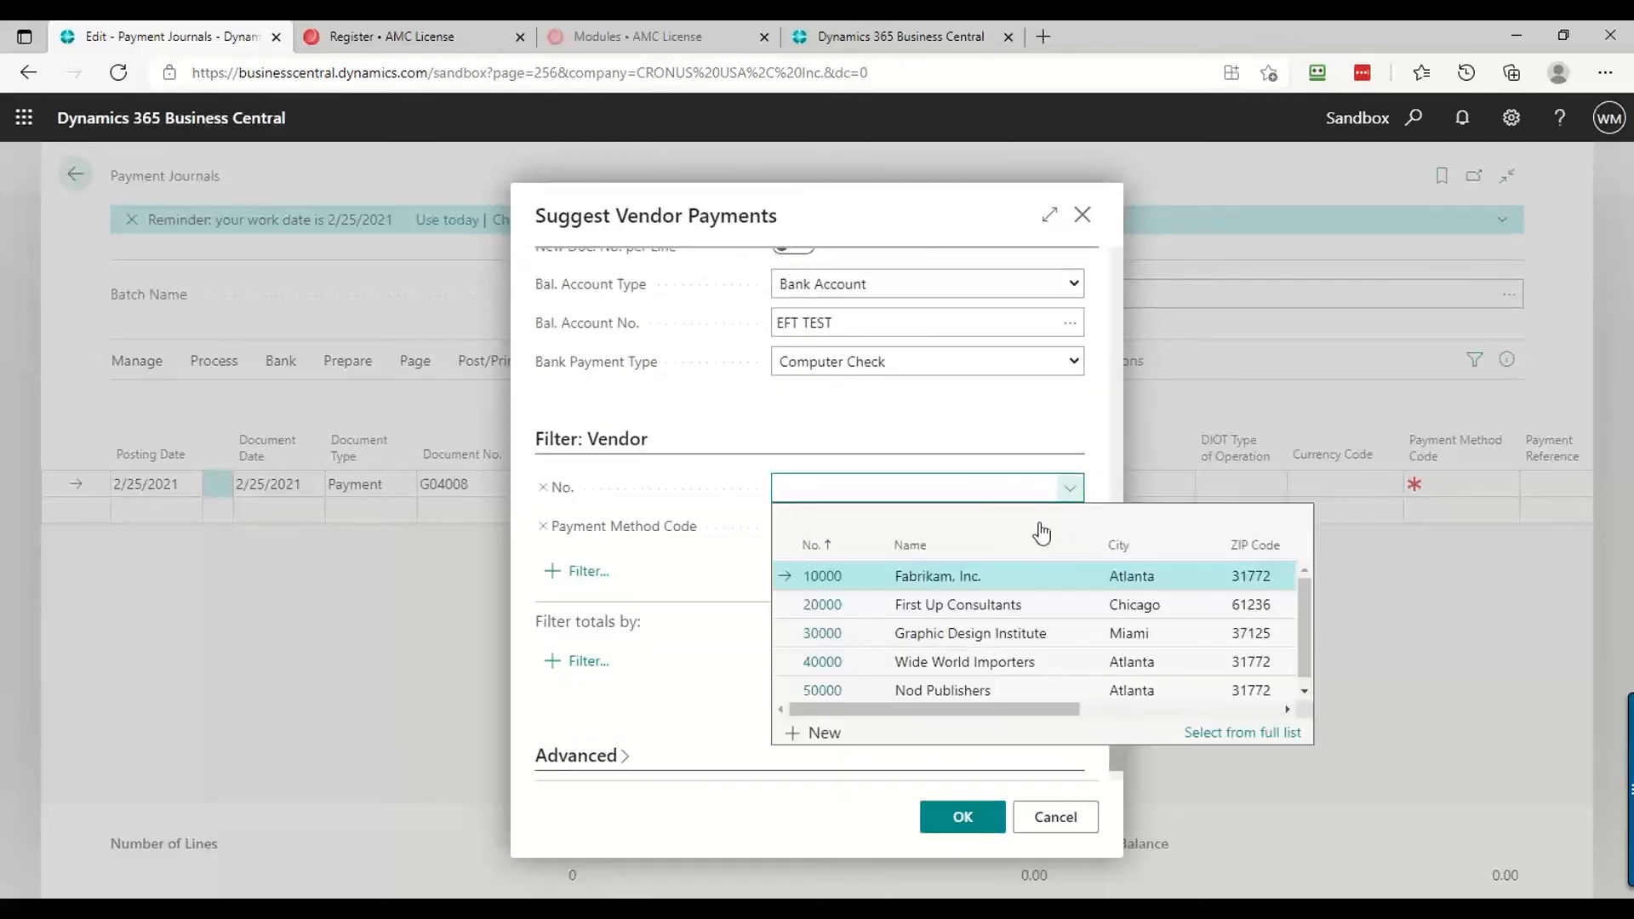
{"action": "left_click", "coordinate": [829, 690]}
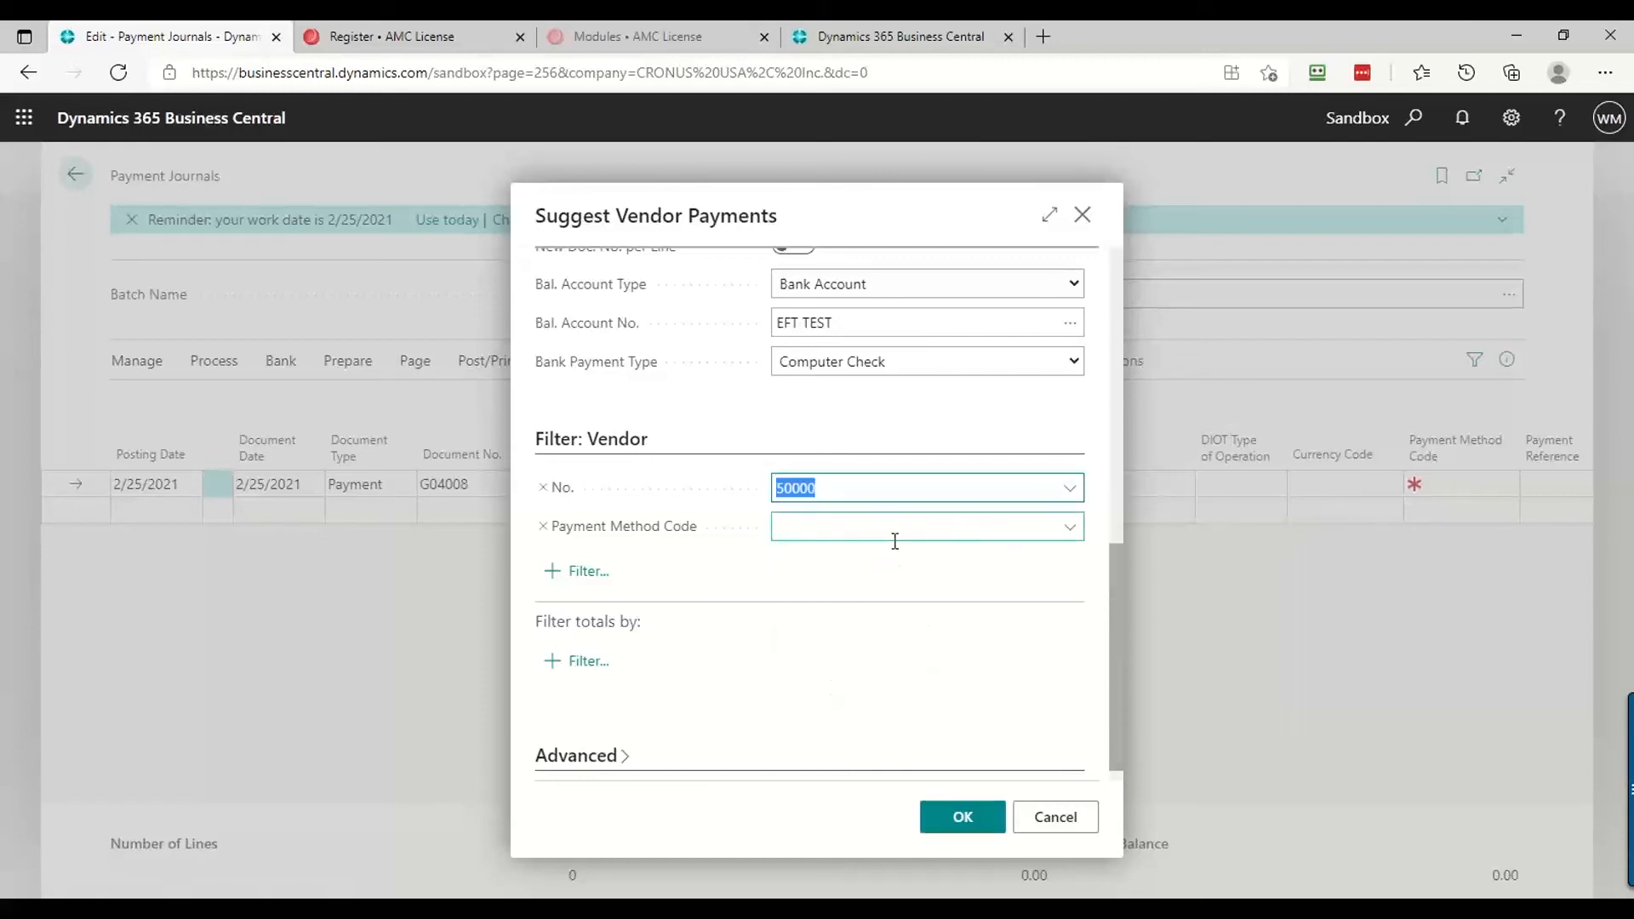
{"action": "key", "text": "Tab"}
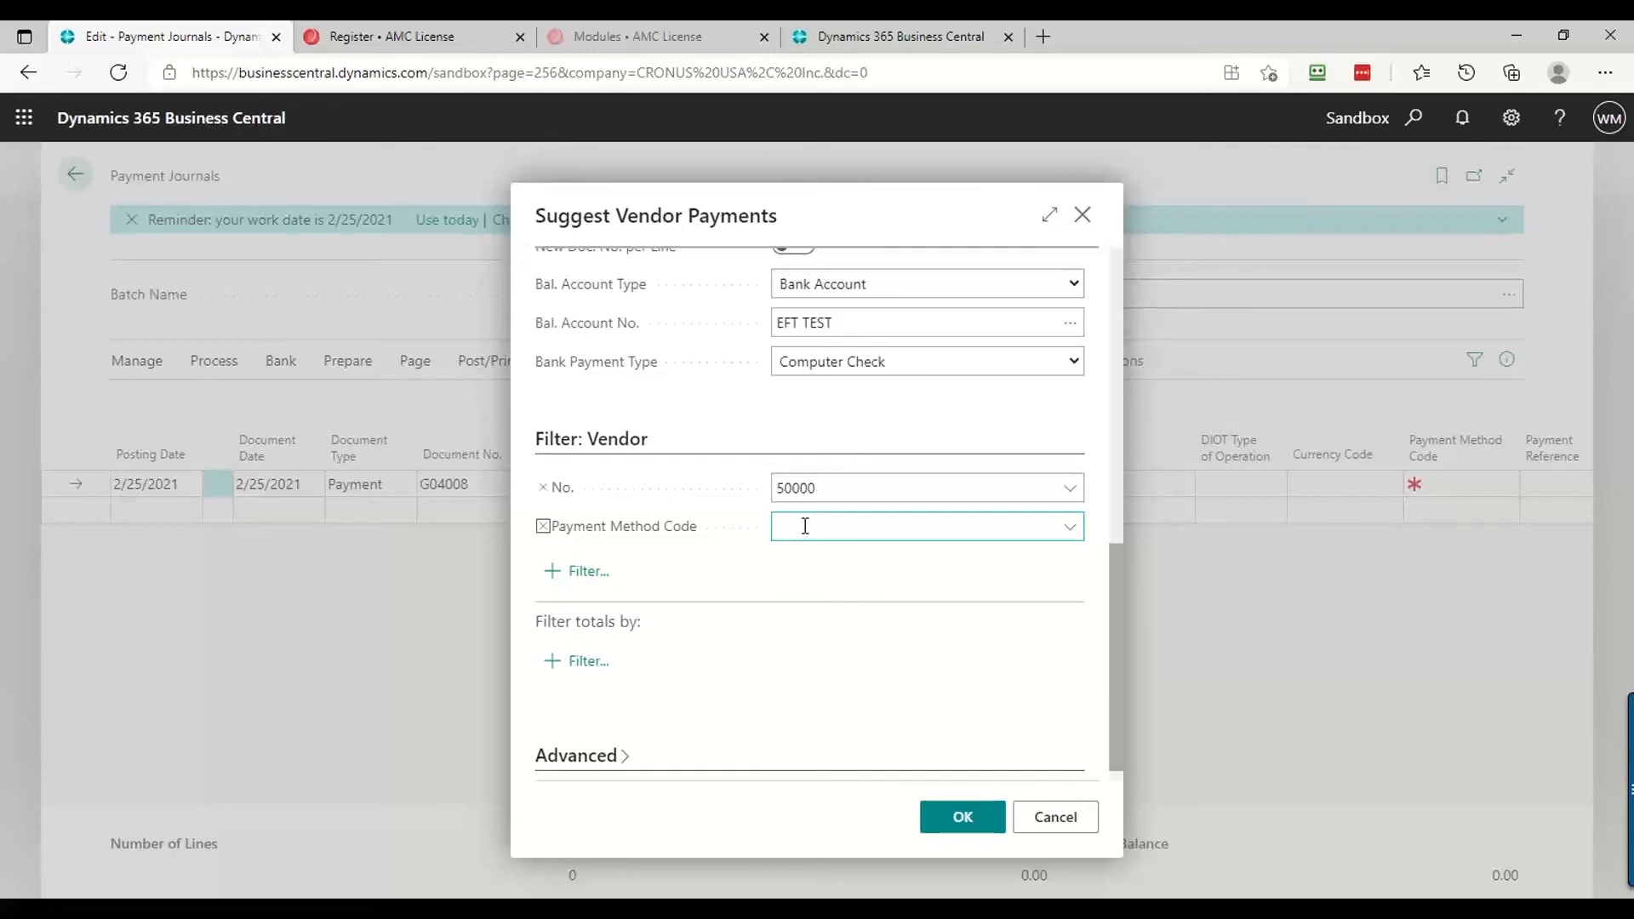
{"action": "left_click", "coordinate": [952, 823]}
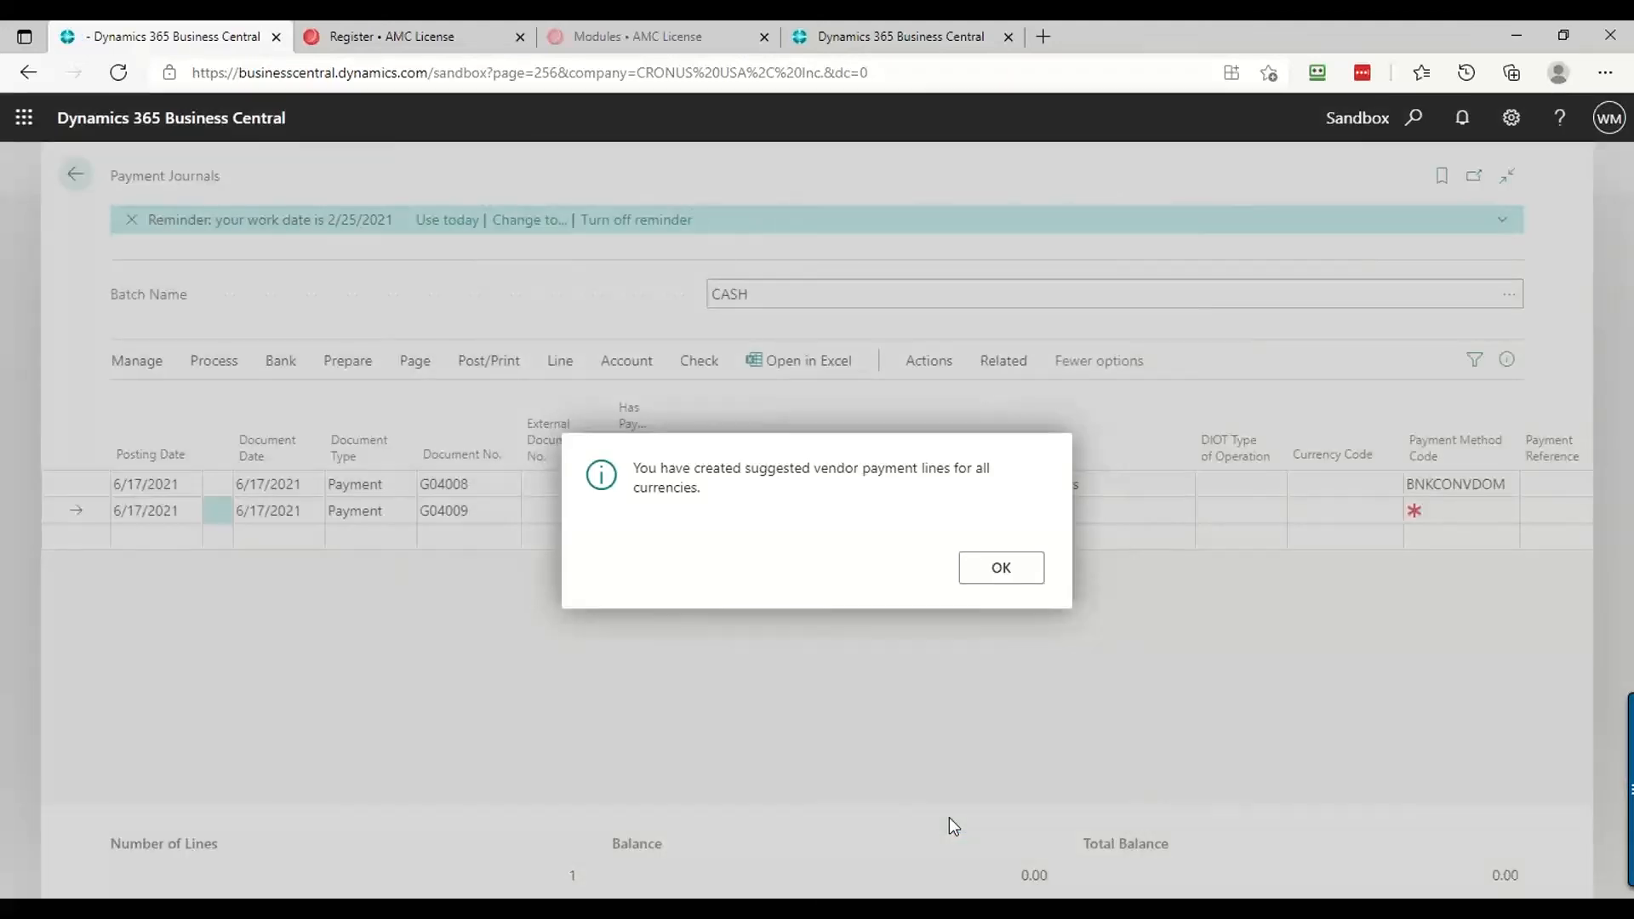
{"action": "left_click", "coordinate": [1004, 577]}
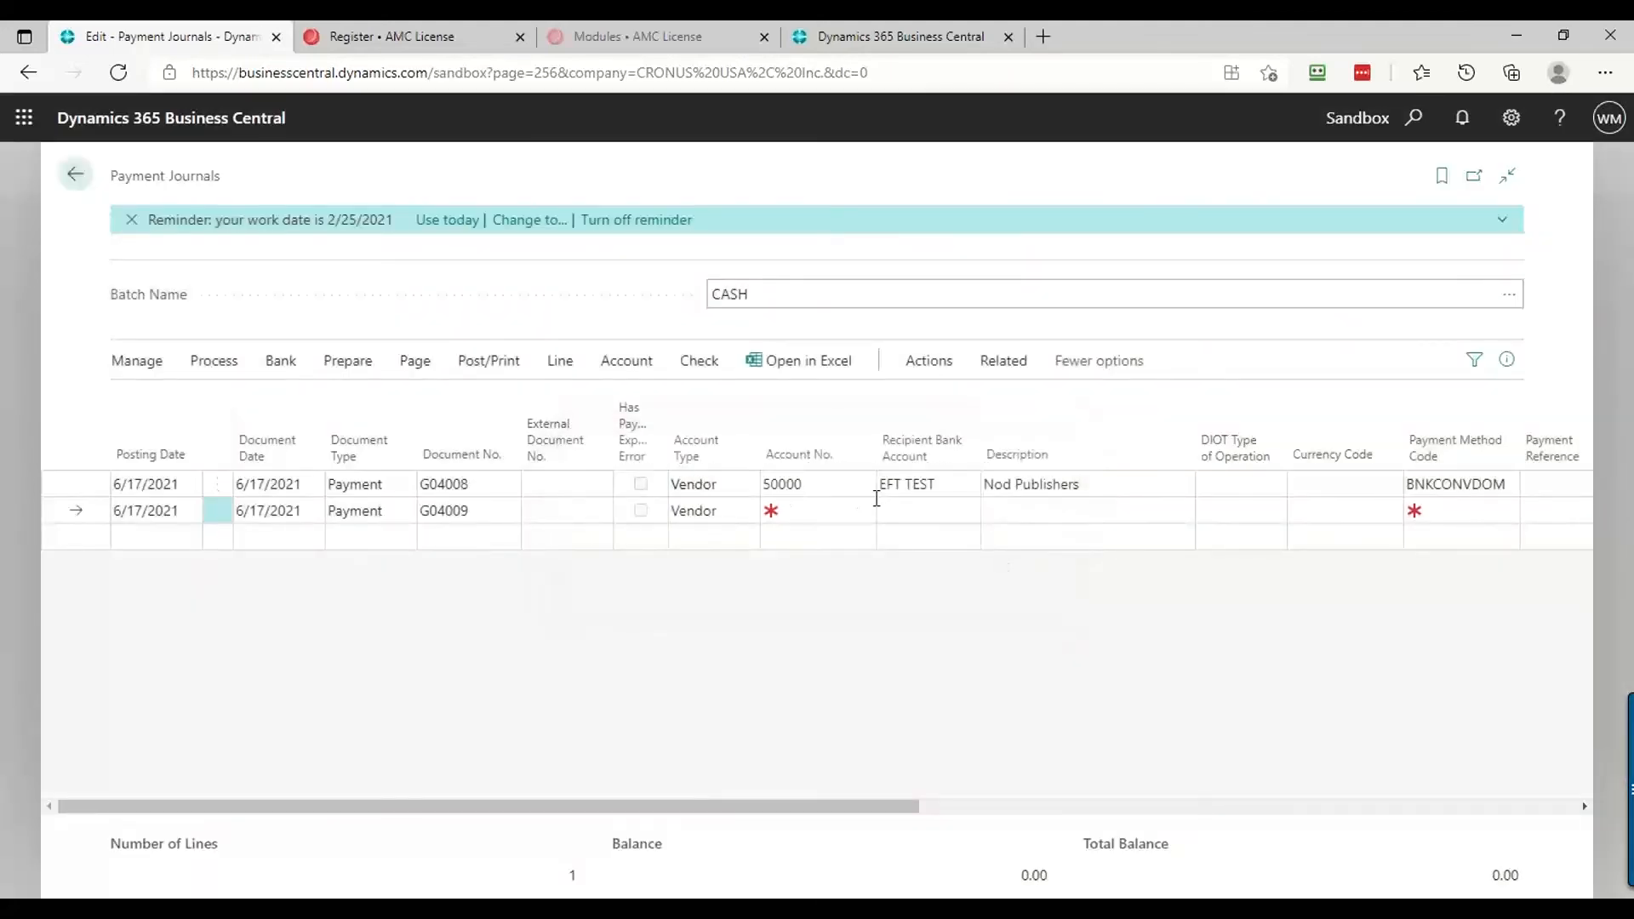
Review the invoices applied to the Nod Publishers payment line and leave the applications without changes
{"action": "left_click", "coordinate": [1109, 492]}
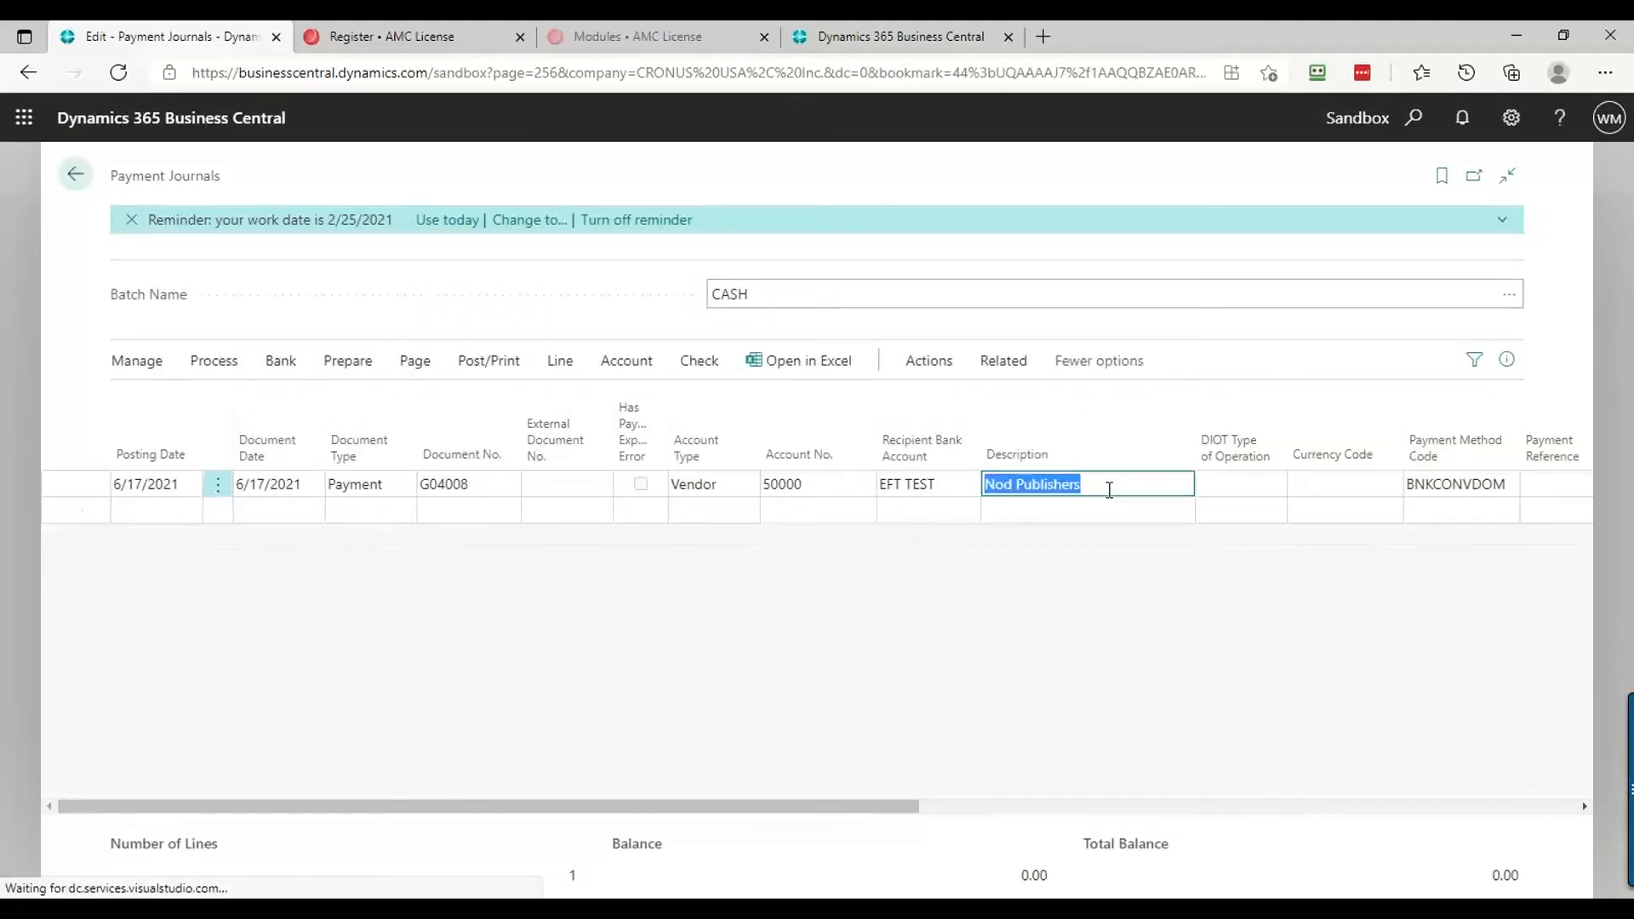
{"action": "left_click", "coordinate": [226, 363]}
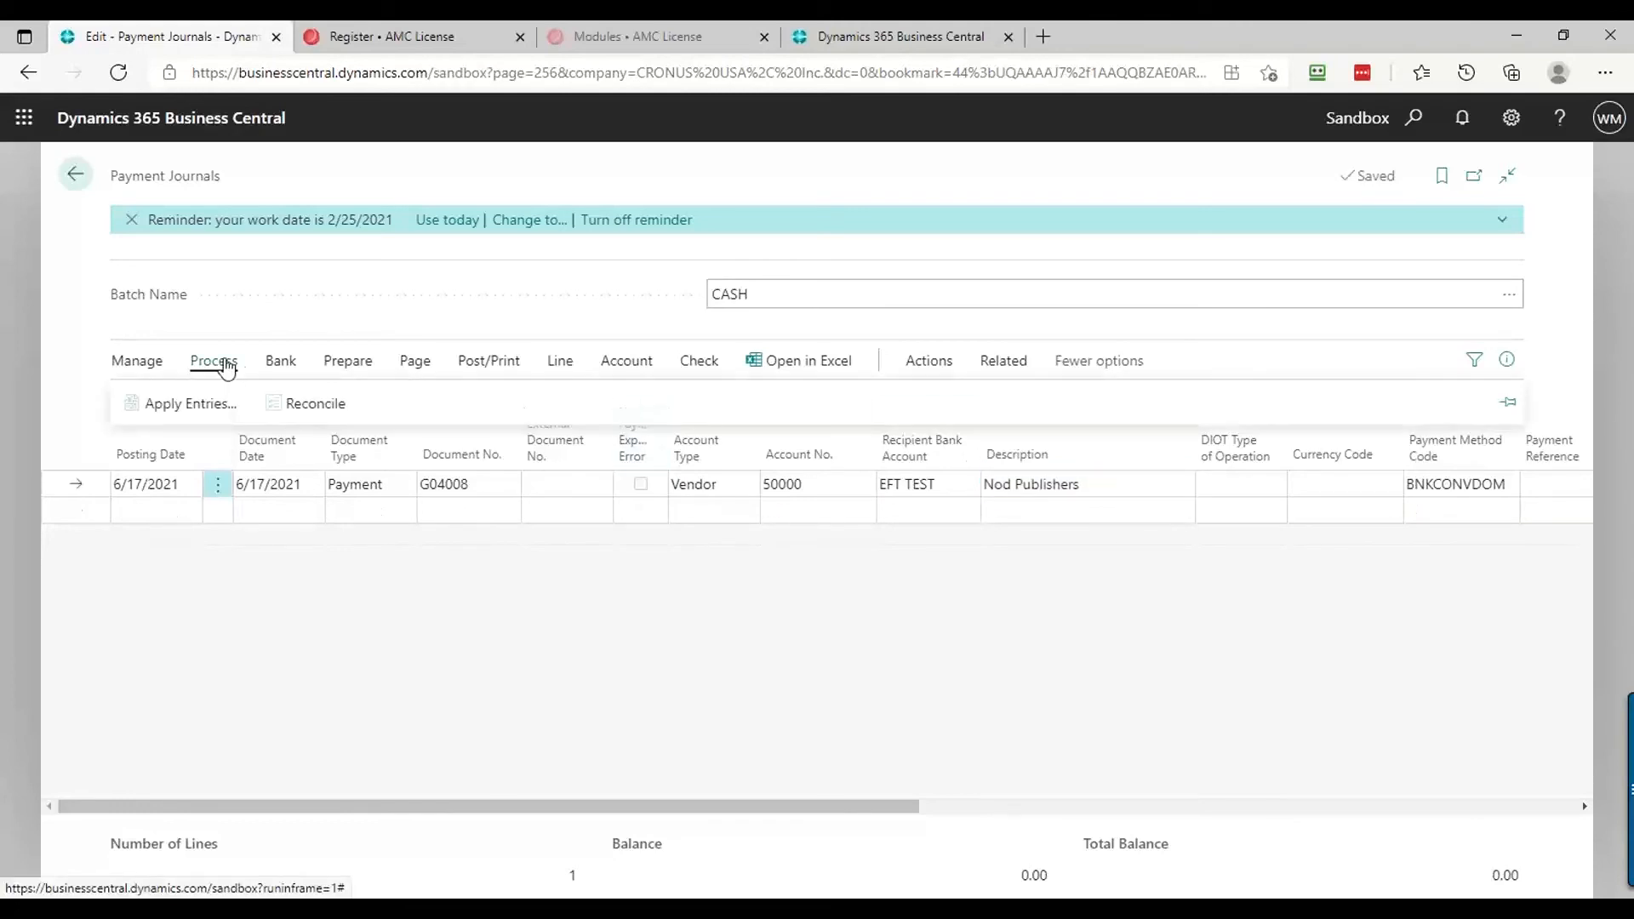
{"action": "left_click", "coordinate": [185, 403]}
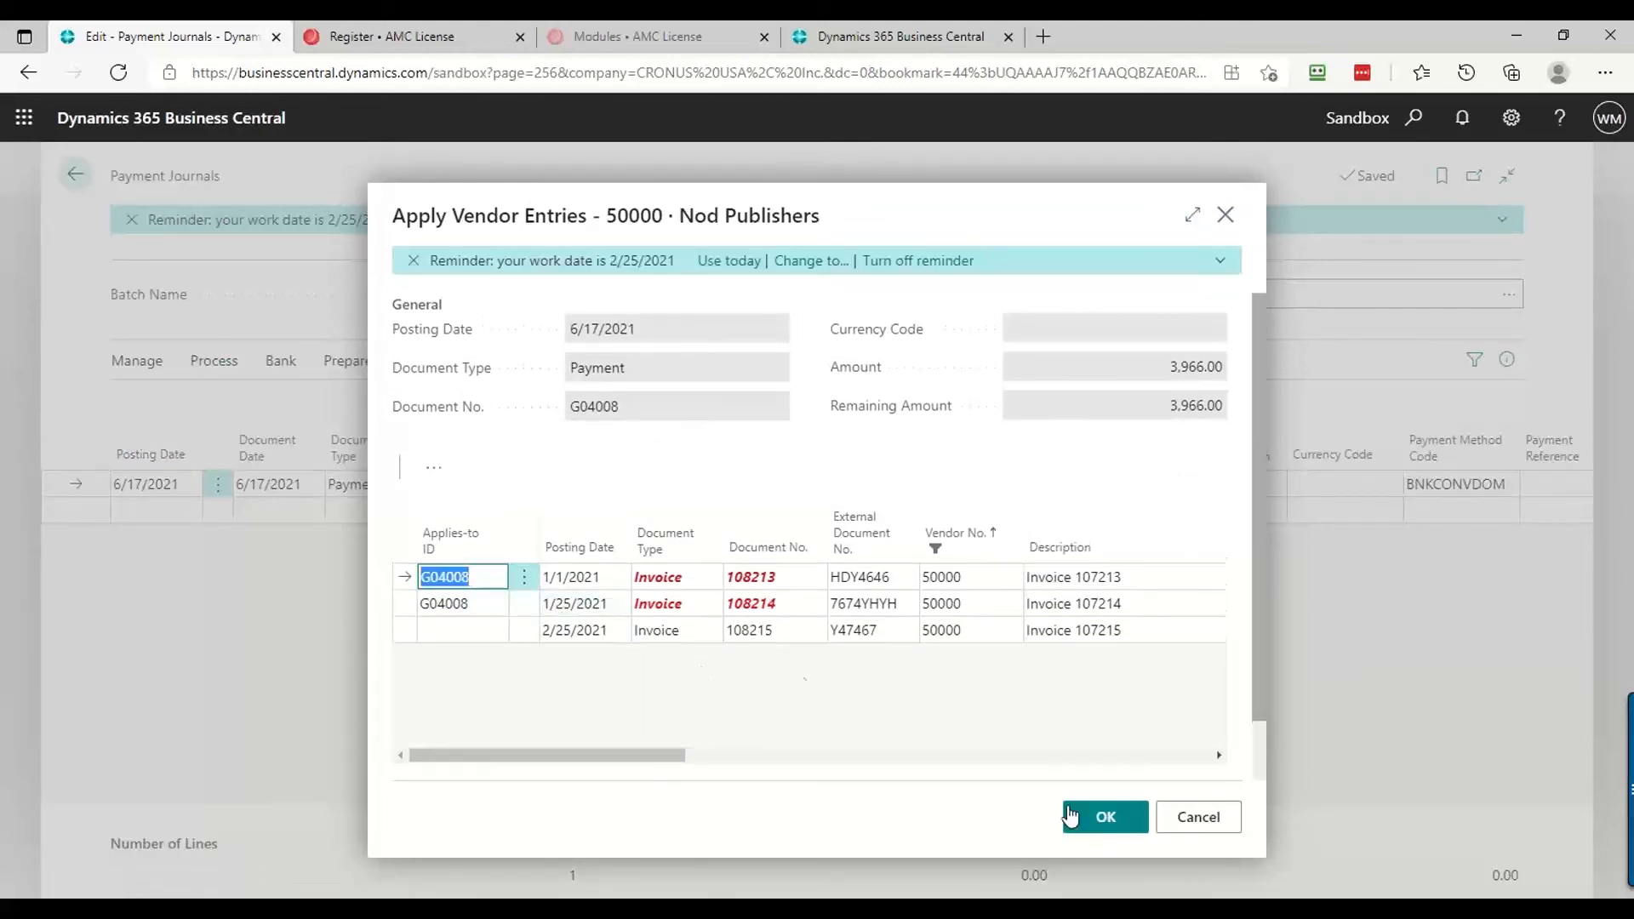
{"action": "left_click", "coordinate": [1207, 817]}
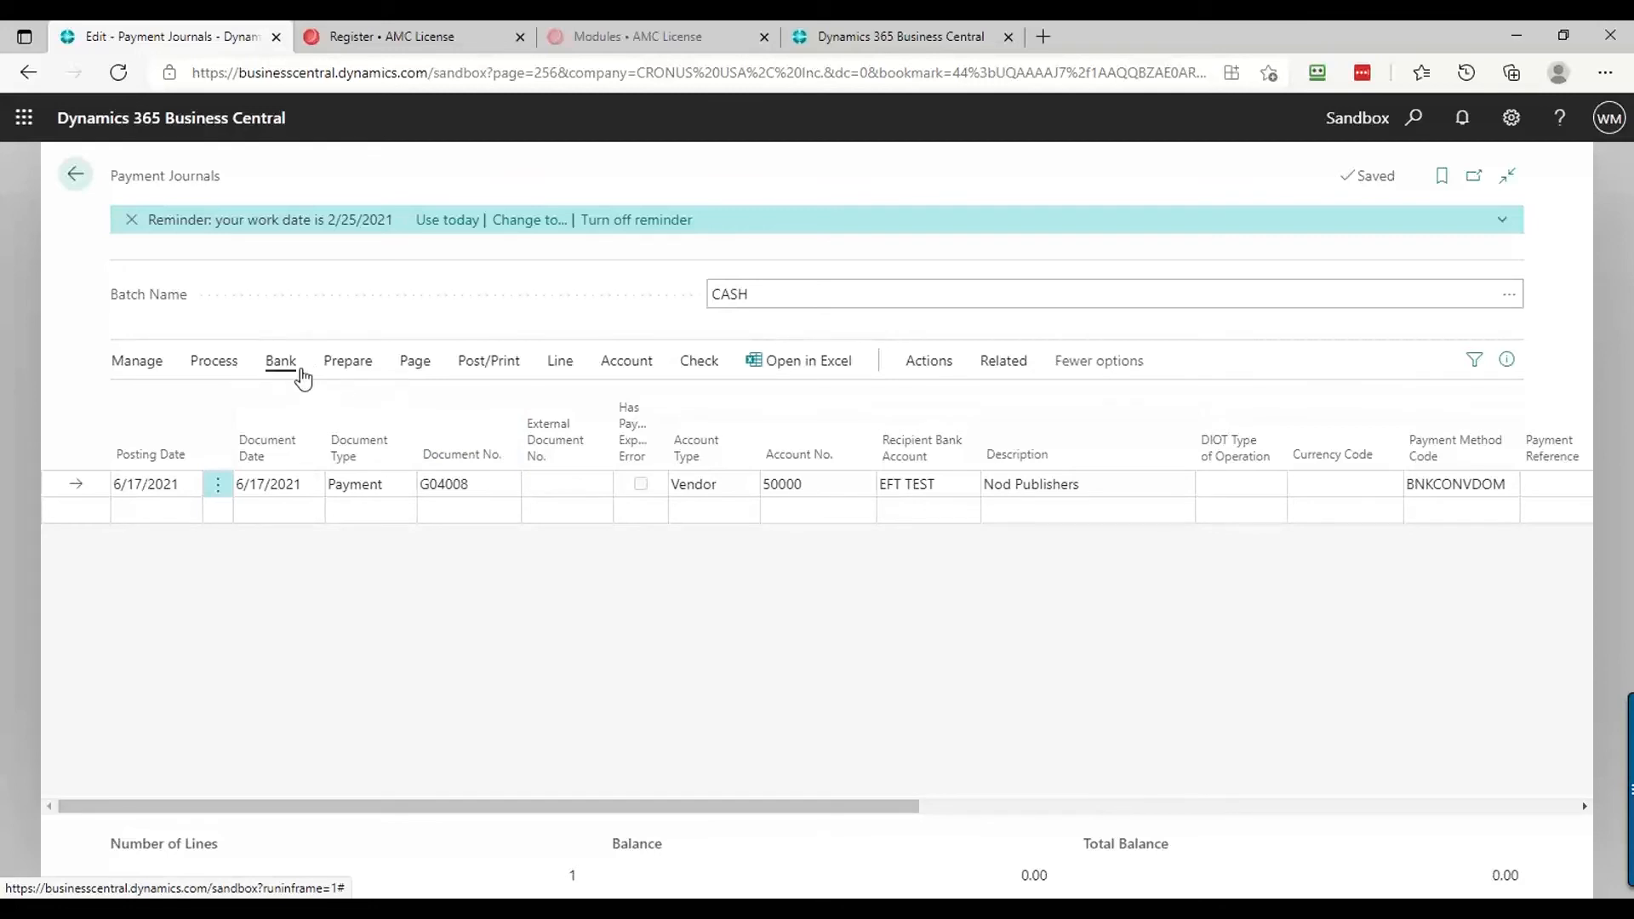
Try to export the Nod Publishers payment line for the bank
{"action": "left_click", "coordinate": [271, 366]}
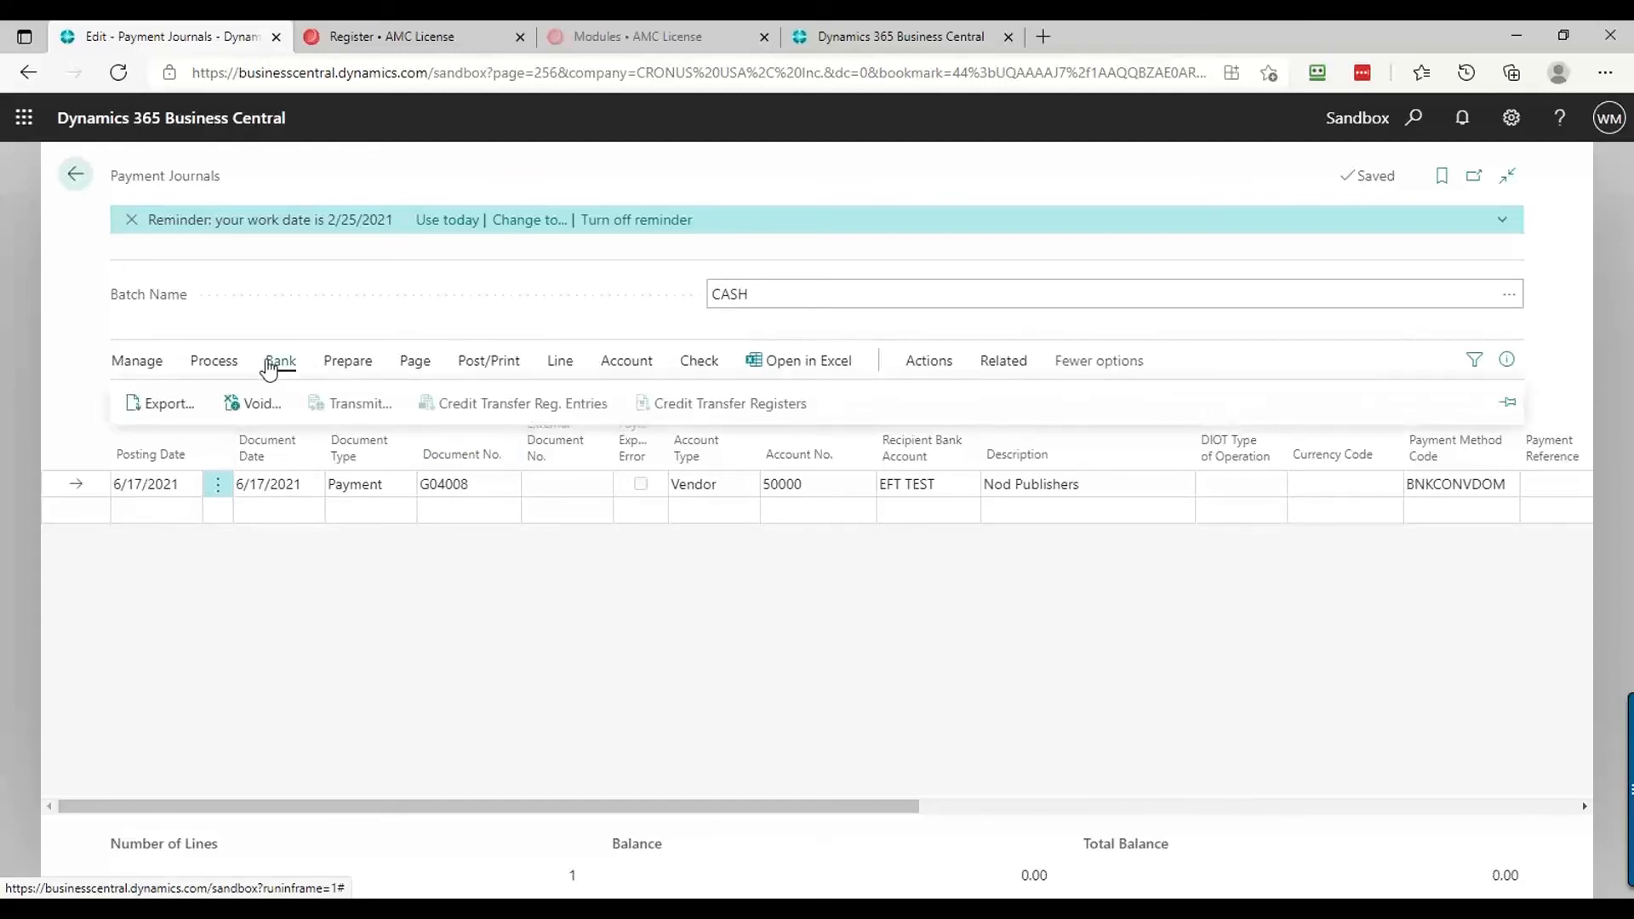
{"action": "left_click", "coordinate": [162, 407]}
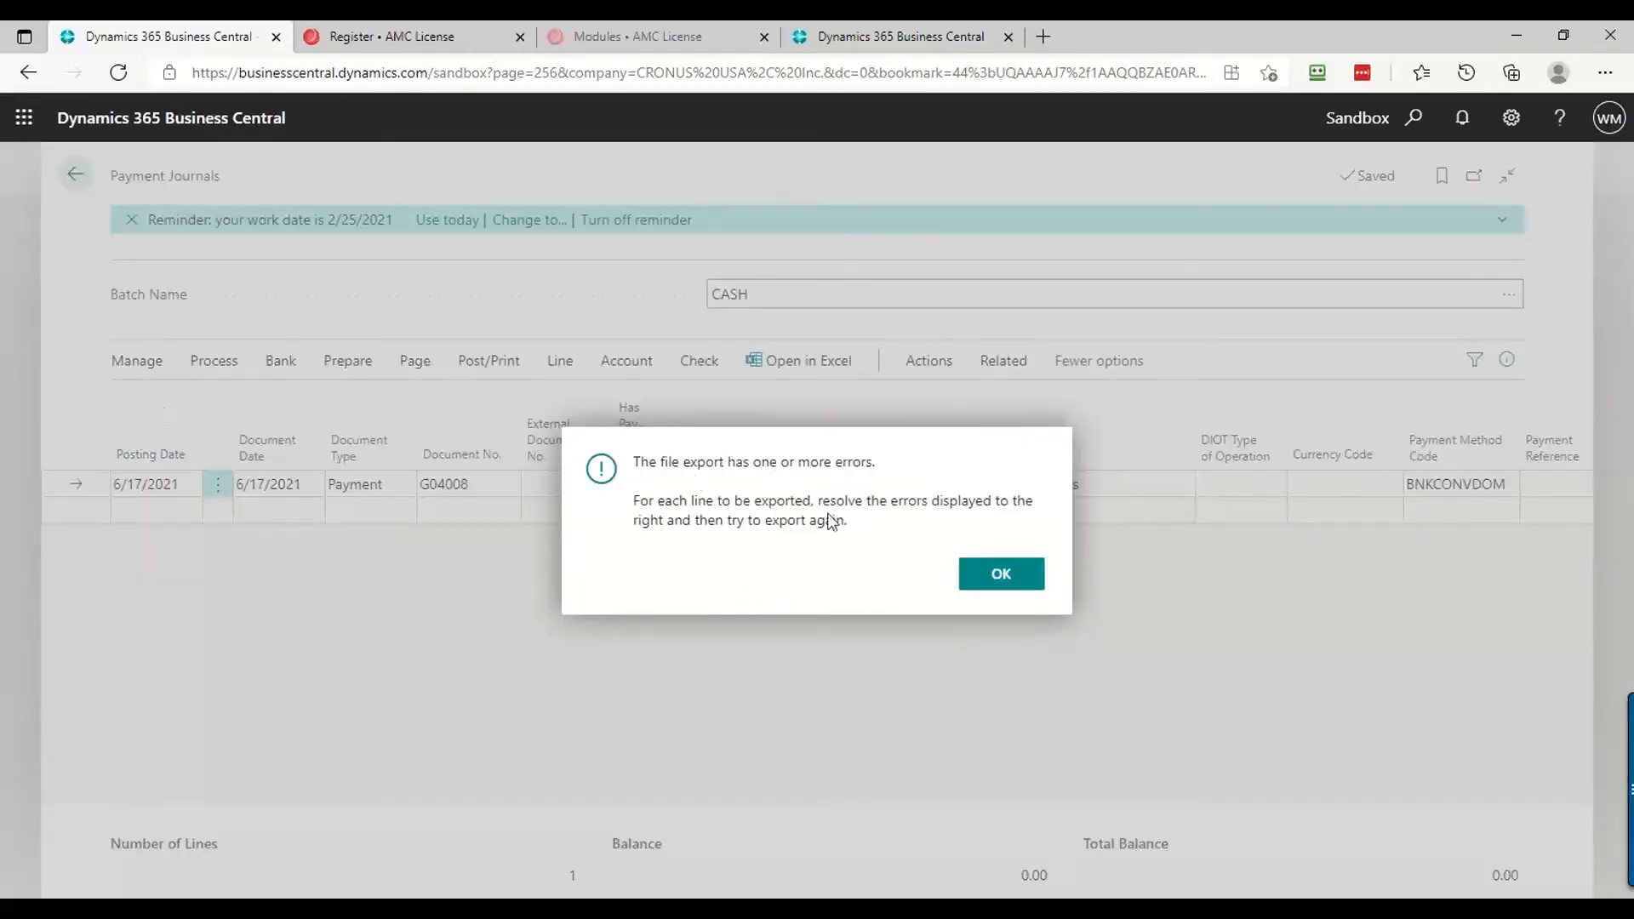
{"action": "left_click", "coordinate": [999, 583]}
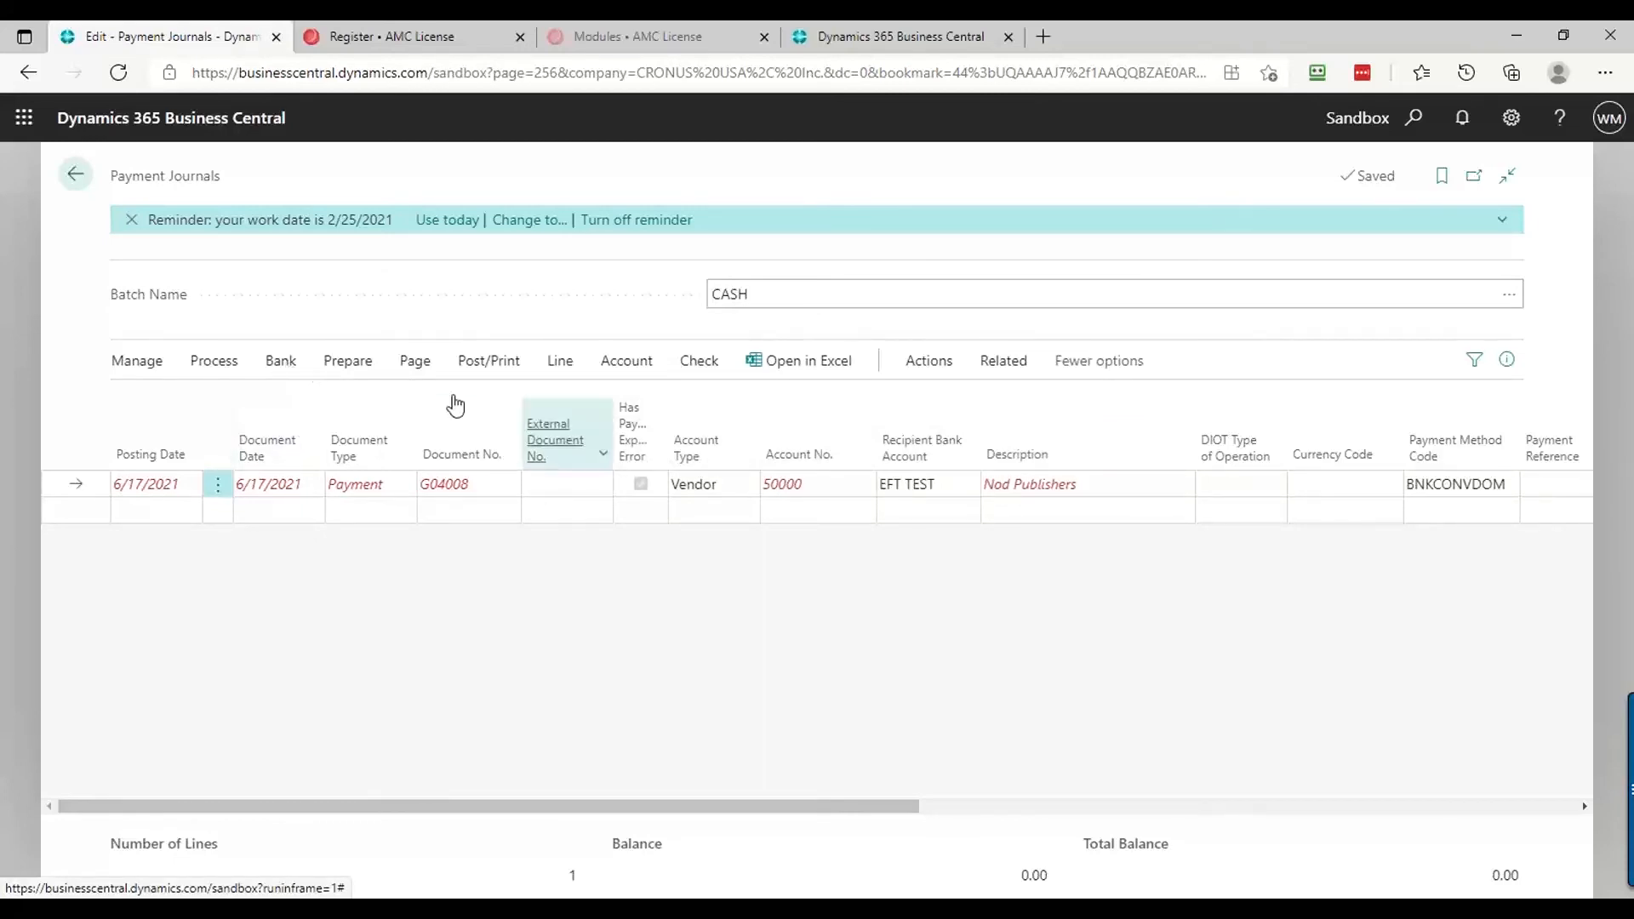
View the Generate EFT Files page for the EFT TEST bank account and return to the payment journal
{"action": "left_click", "coordinate": [930, 364]}
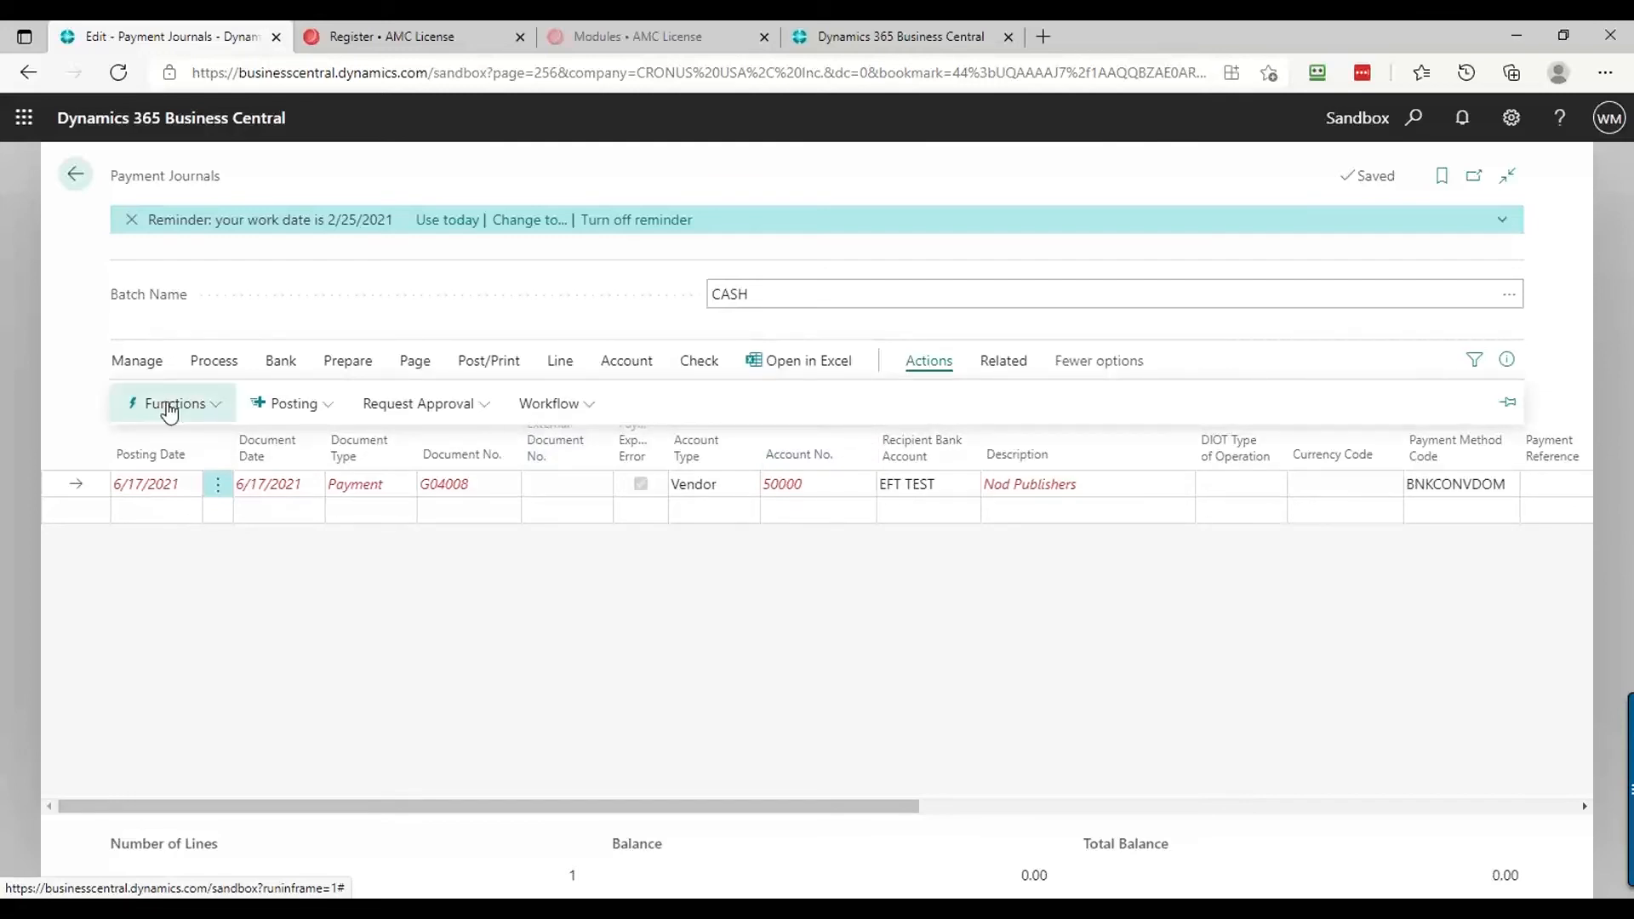
{"action": "left_click", "coordinate": [170, 407]}
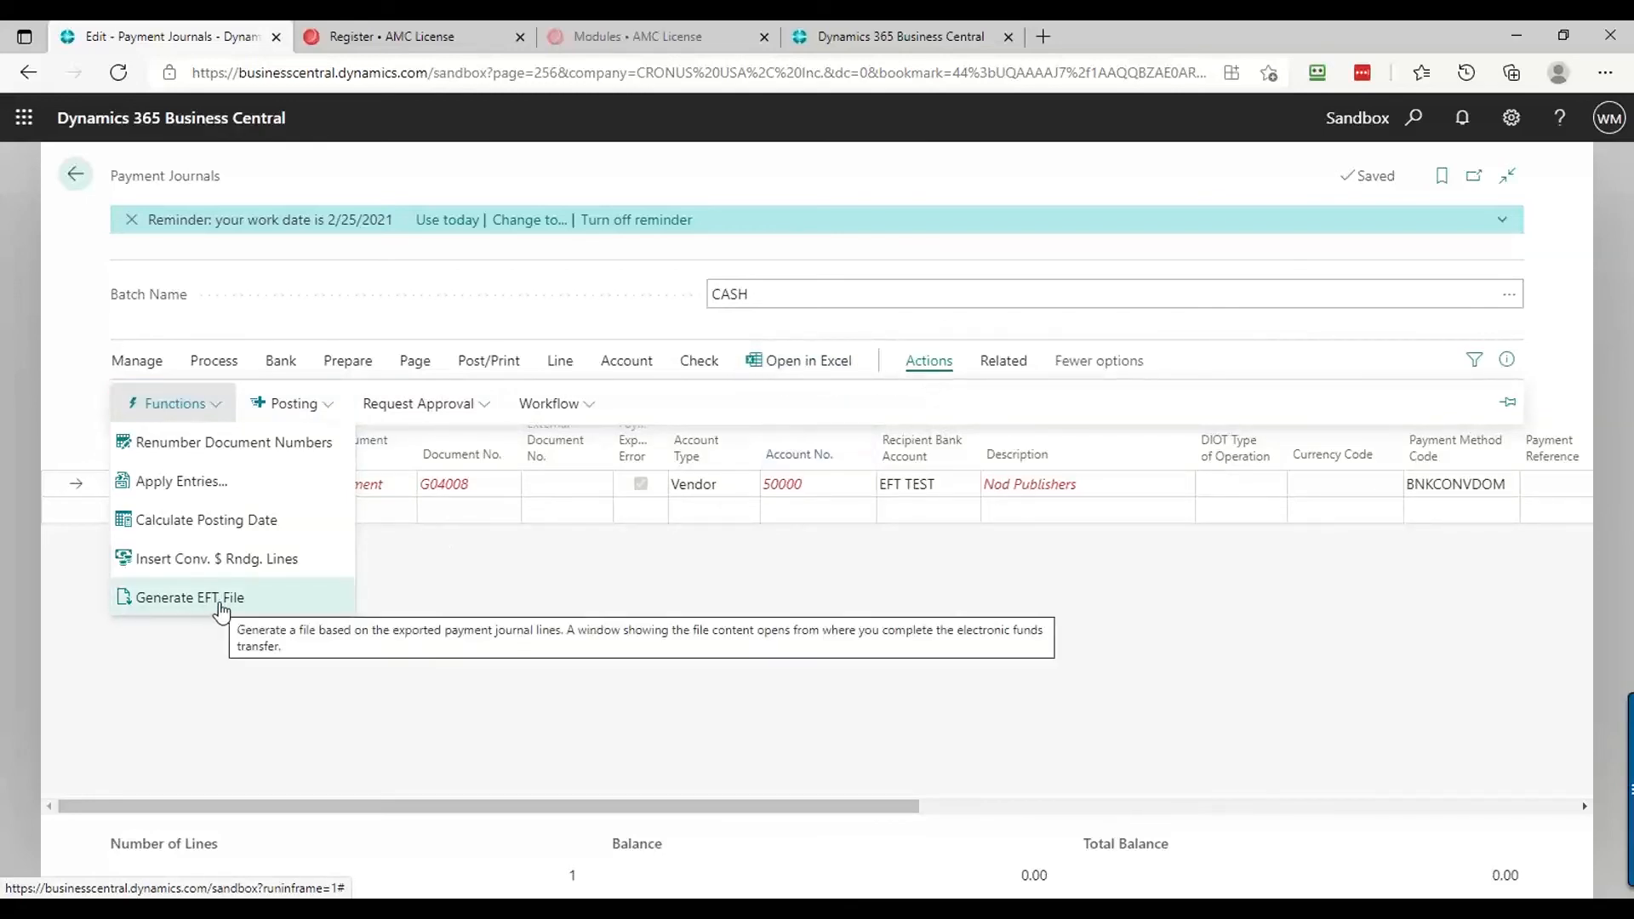
{"action": "left_click", "coordinate": [219, 608]}
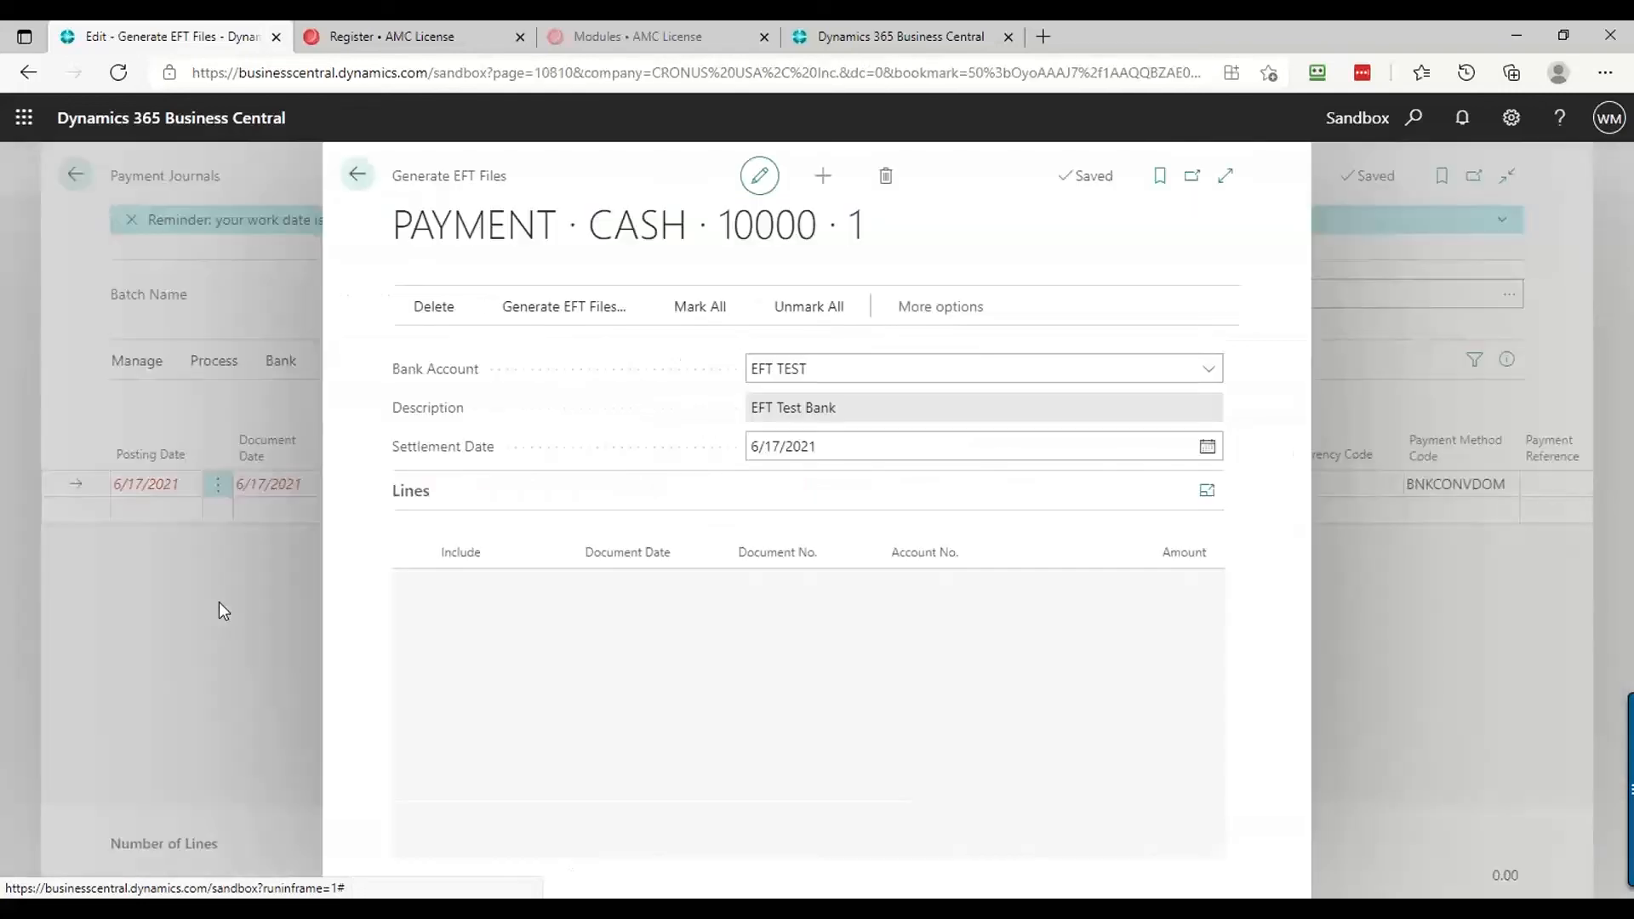
{"action": "key", "text": "Escape"}
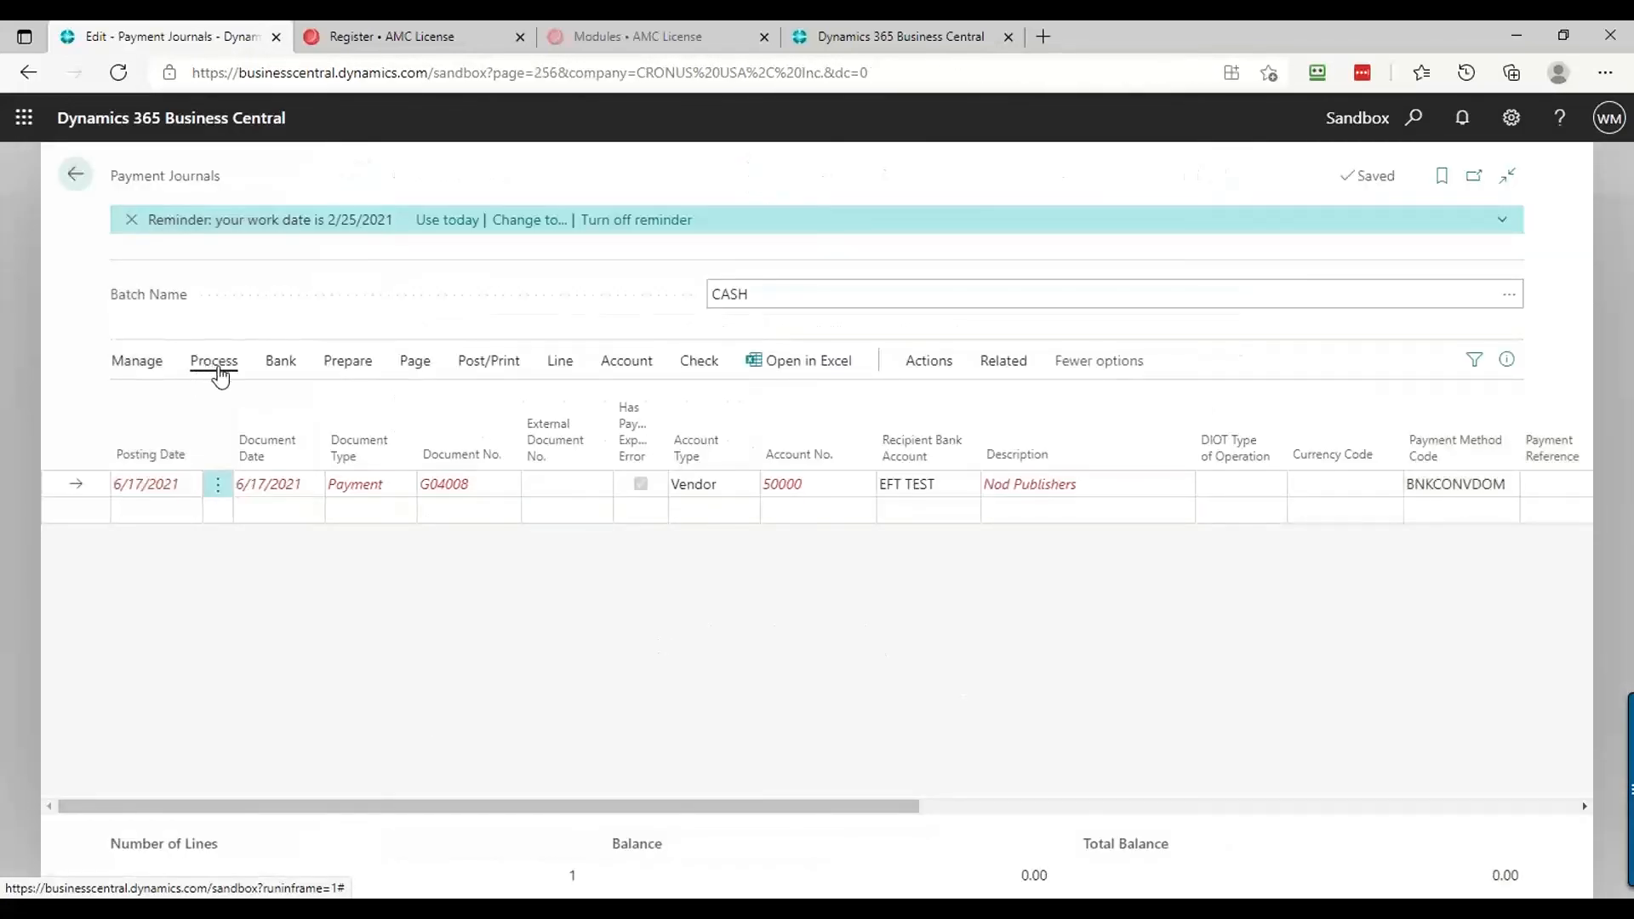
{"action": "left_click", "coordinate": [218, 364]}
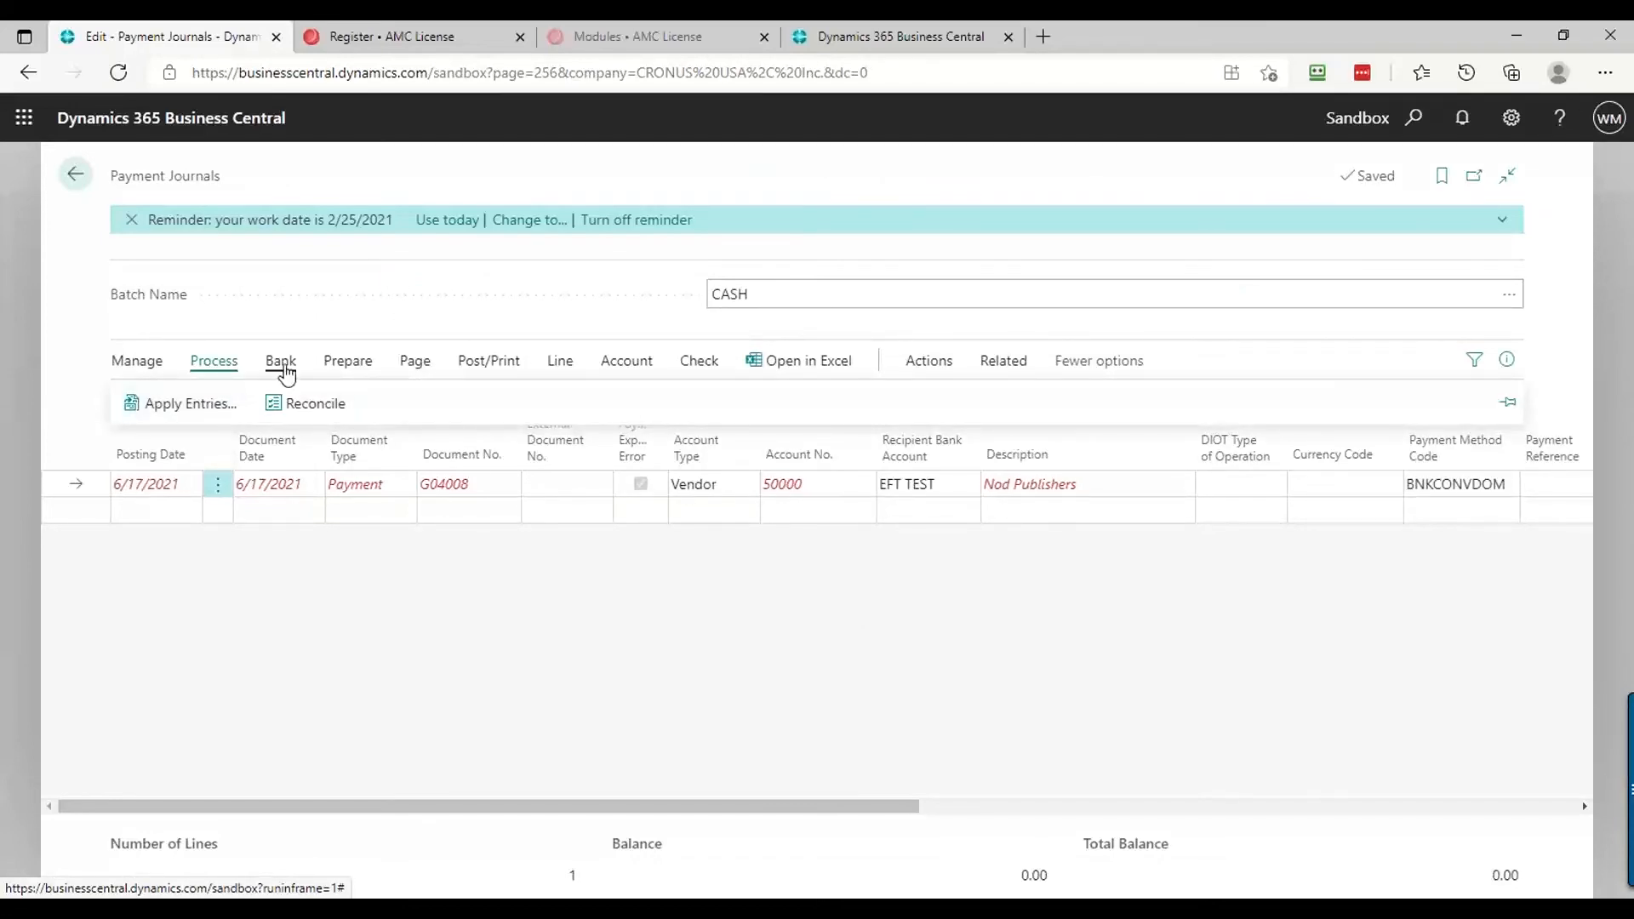
Try again to export the Nod Publishers payment line in the CASH batch for the bank
{"action": "left_click", "coordinate": [284, 369]}
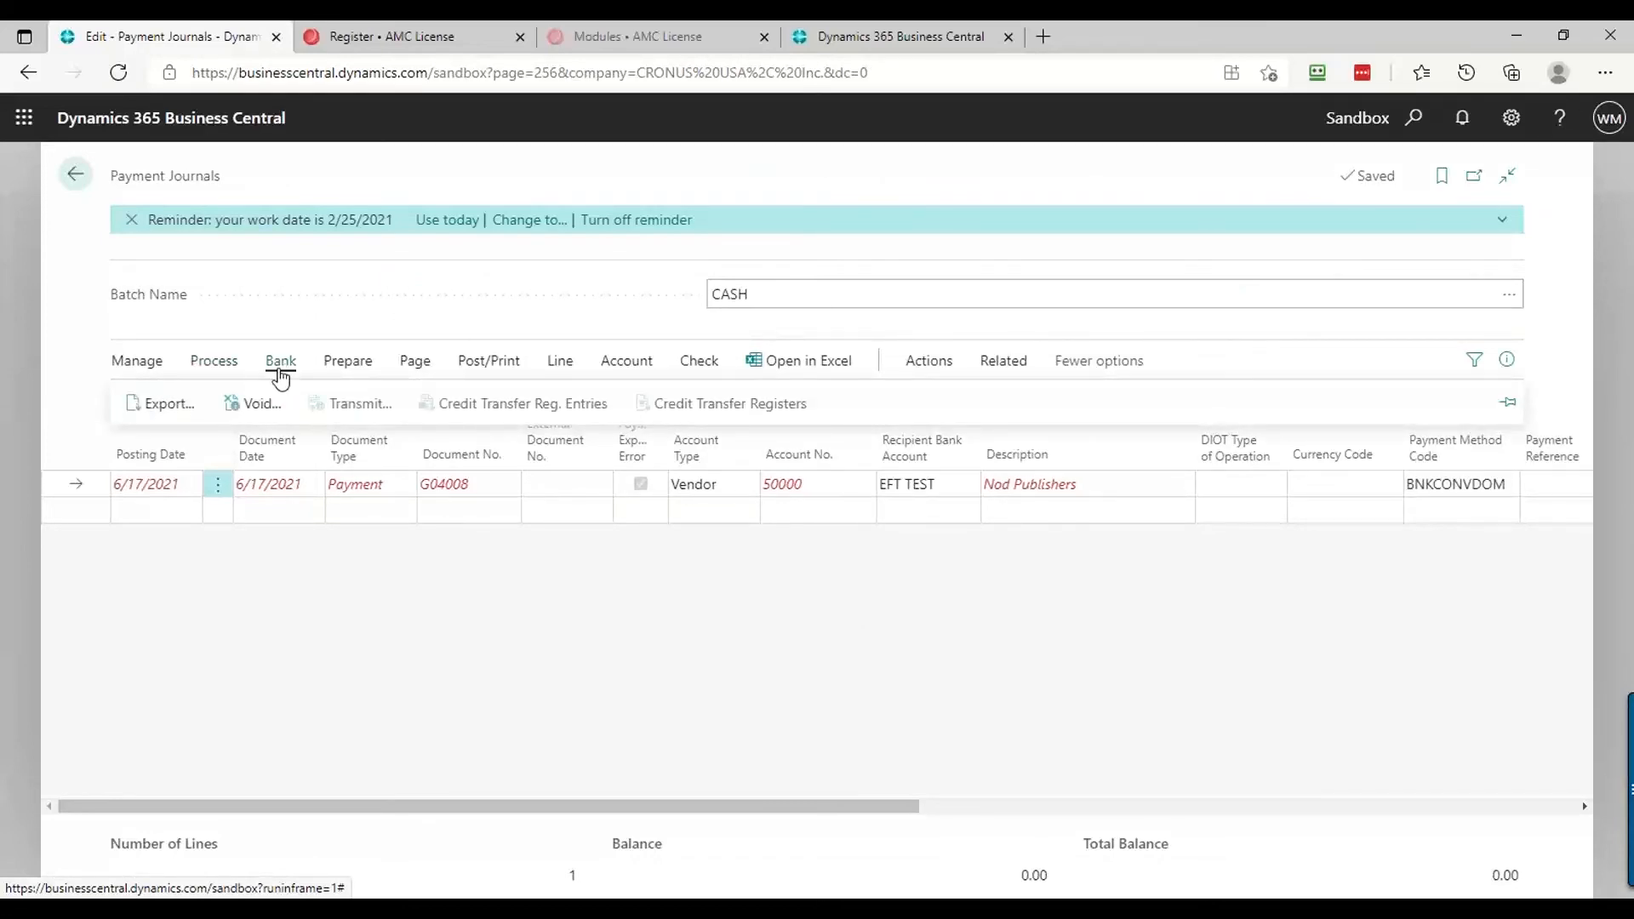
{"action": "left_click", "coordinate": [165, 409]}
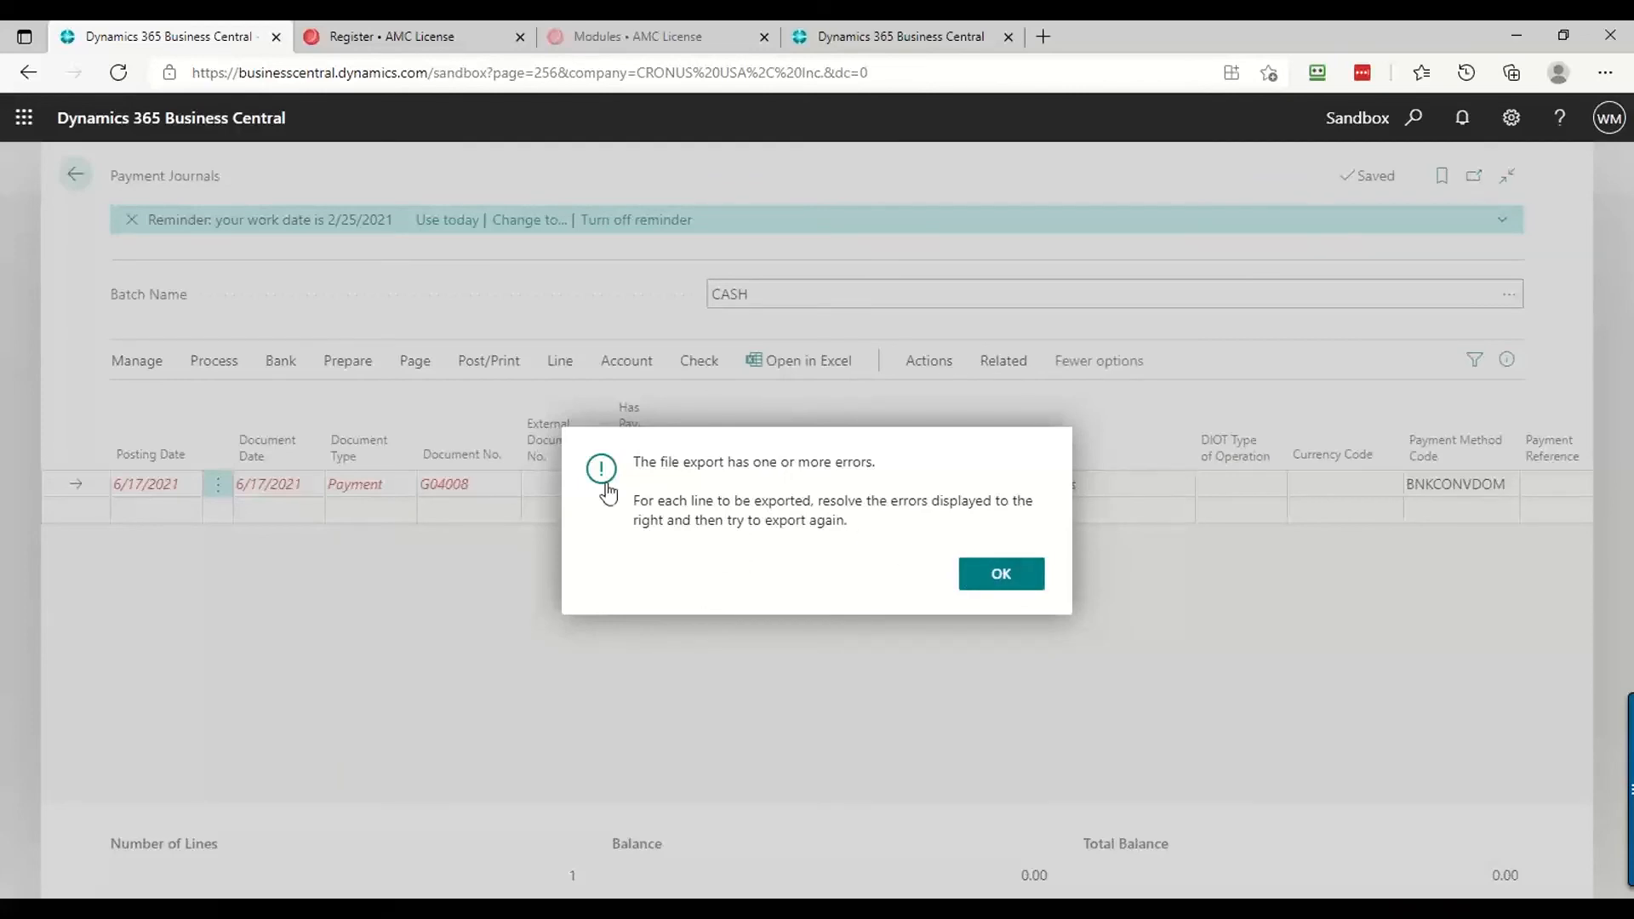
{"action": "left_click", "coordinate": [968, 576]}
Review the Nod Publishers payment line's fields, including payment method, amount, balancing account and bank payment type, for the cause of the export error
{"action": "left_click", "coordinate": [1116, 493]}
{"action": "key", "text": "Tab"}
{"action": "key", "text": "Tab"}
{"action": "key", "text": "Tab"}
{"action": "key", "text": "Tab"}
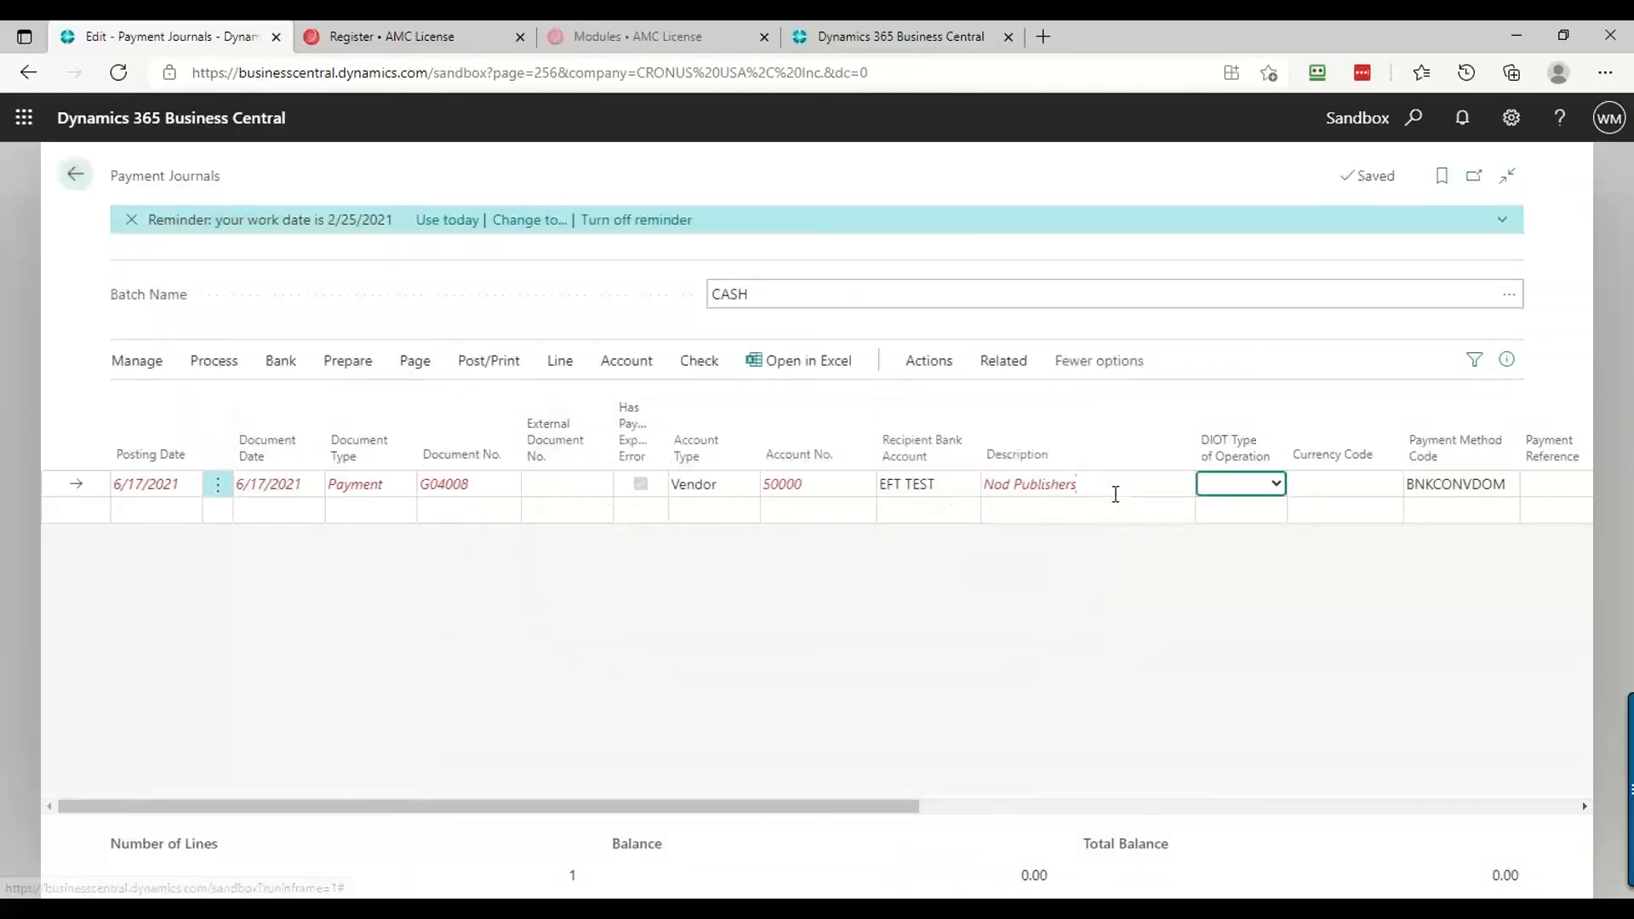
{"action": "key", "text": "Tab"}
{"action": "key", "text": "Tab"}
{"action": "key", "text": "Tab"}
{"action": "key", "text": "Tab"}
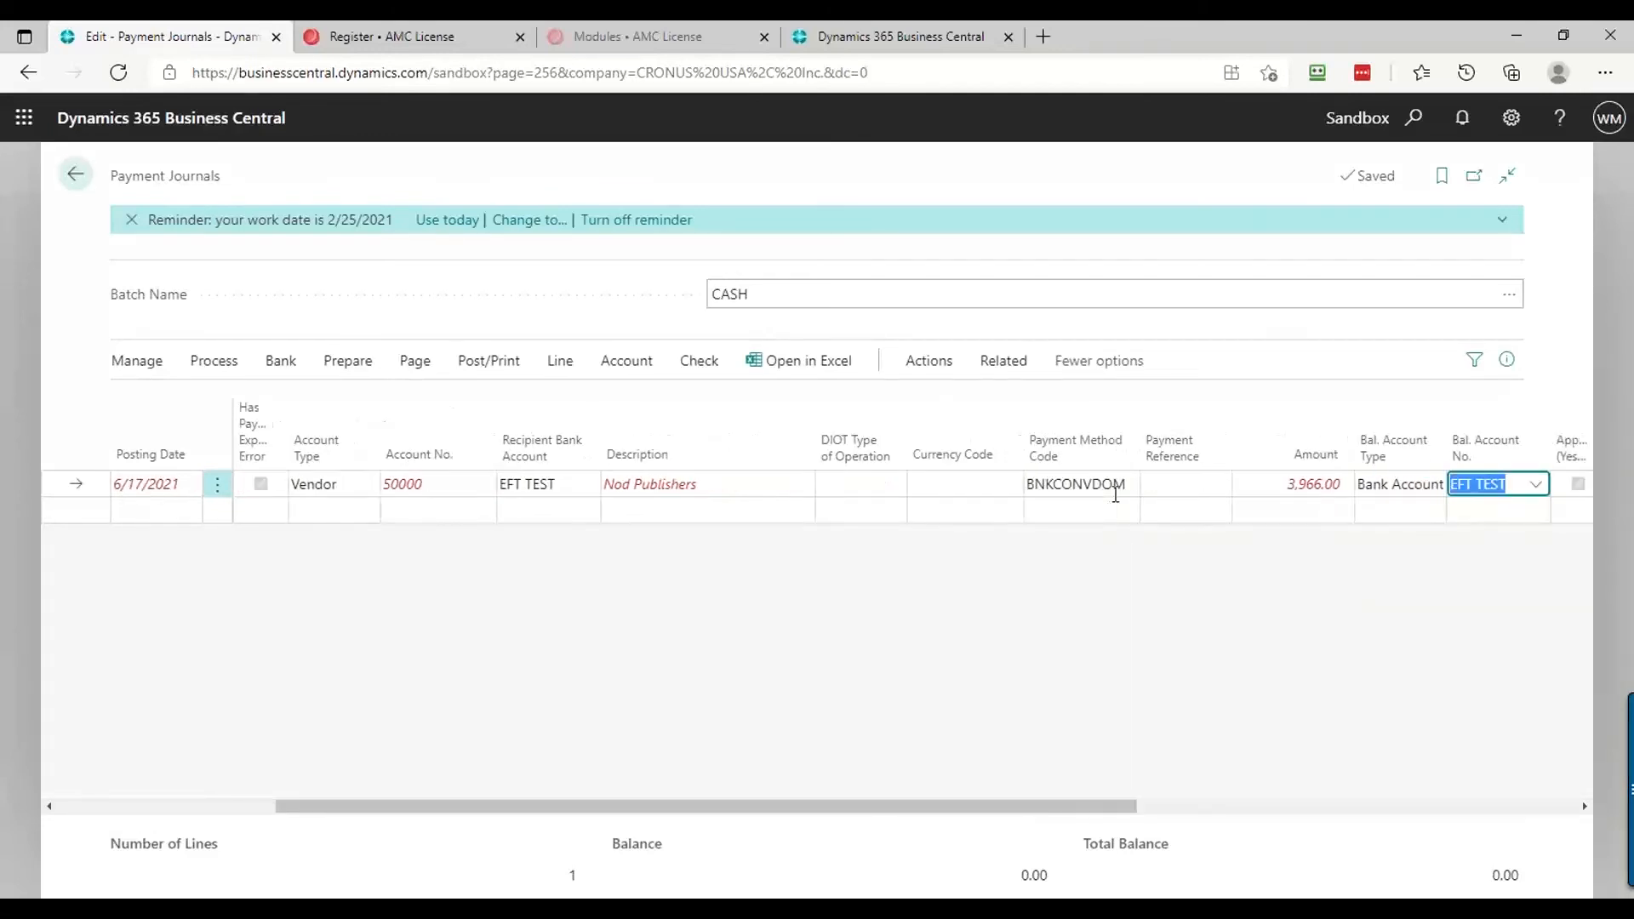
{"action": "key", "text": "Tab"}
{"action": "key", "text": "Tab"}
{"action": "key", "text": "Tab"}
{"action": "key", "text": "Tab"}
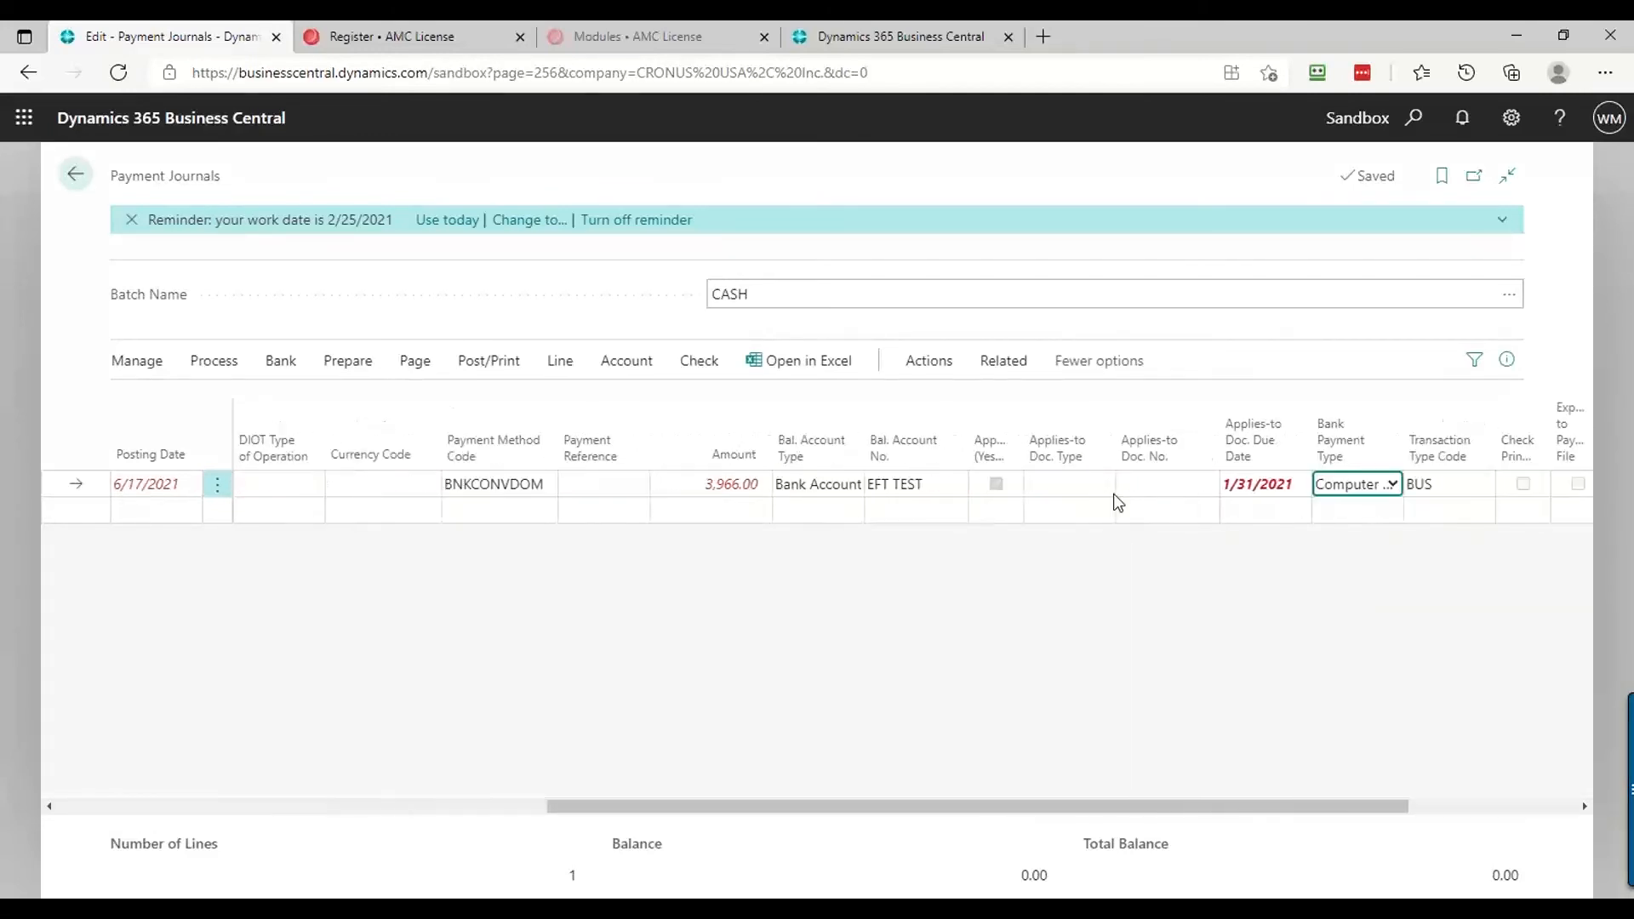
{"action": "key", "text": "shift+Tab"}
{"action": "key", "text": "shift+Tab"}
{"action": "key", "text": "shift+Tab"}
{"action": "key", "text": "shift+Tab"}
{"action": "key", "text": "shift+Tab"}
{"action": "key", "text": "shift+Tab"}
{"action": "key", "text": "shift+Tab"}
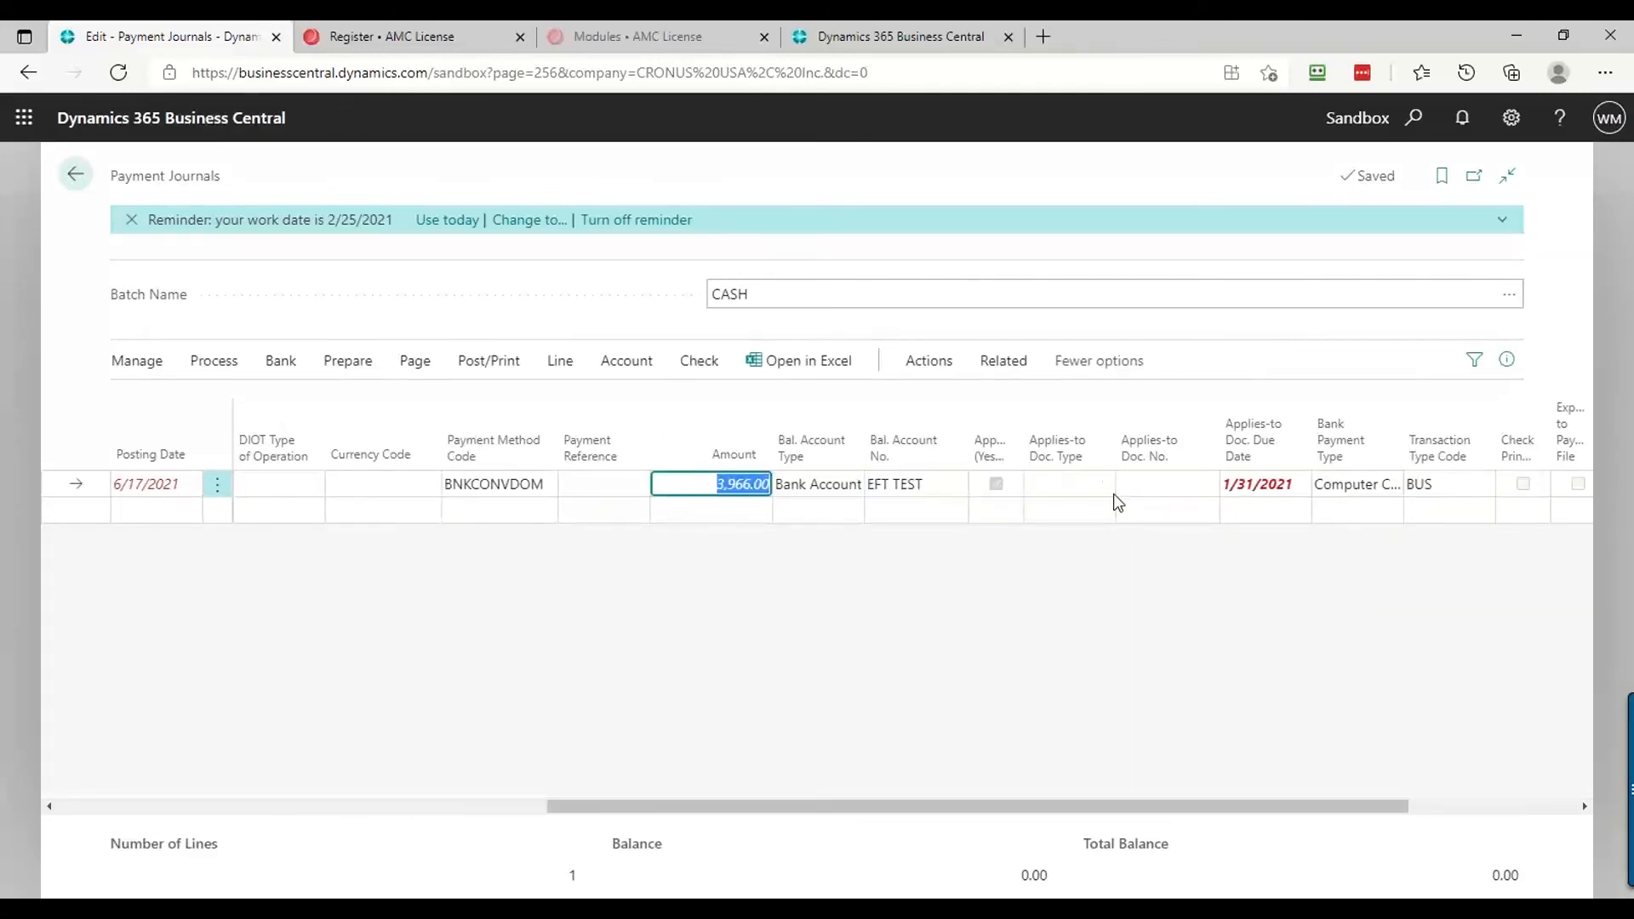
{"action": "key", "text": "shift+Tab"}
{"action": "key", "text": "shift+Tab"}
{"action": "key", "text": "shift+Tab"}
{"action": "key", "text": "shift+Tab"}
{"action": "key", "text": "shift+Tab"}
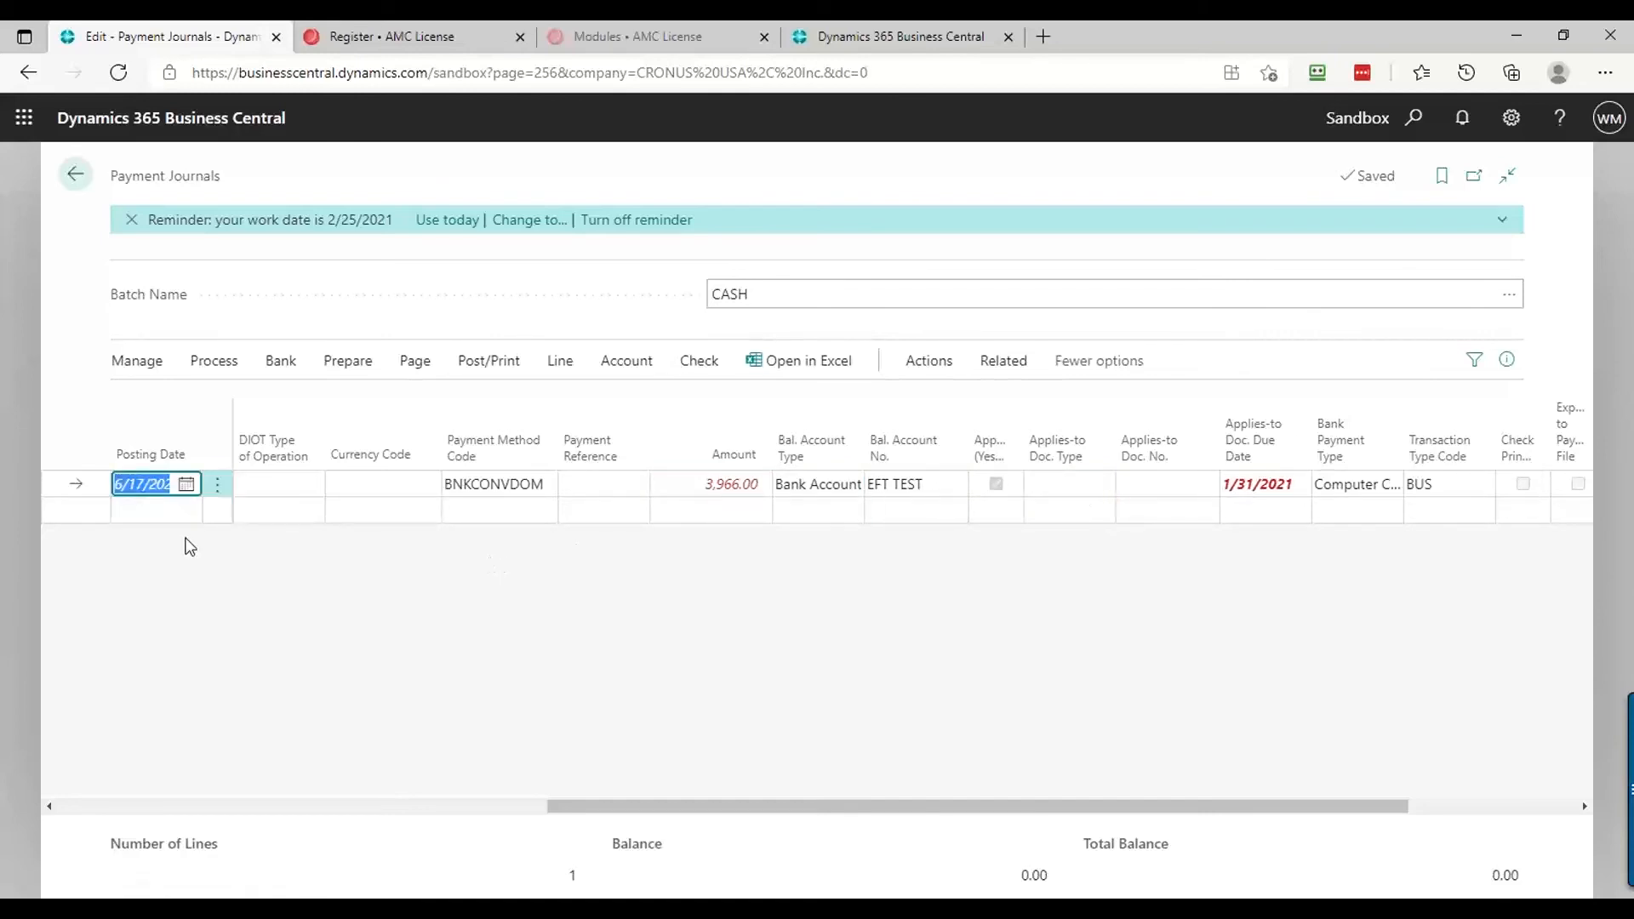
Set the Nod Publishers payment line's posting date to the work date, 2/25/2021
{"action": "key", "text": "Tab"}
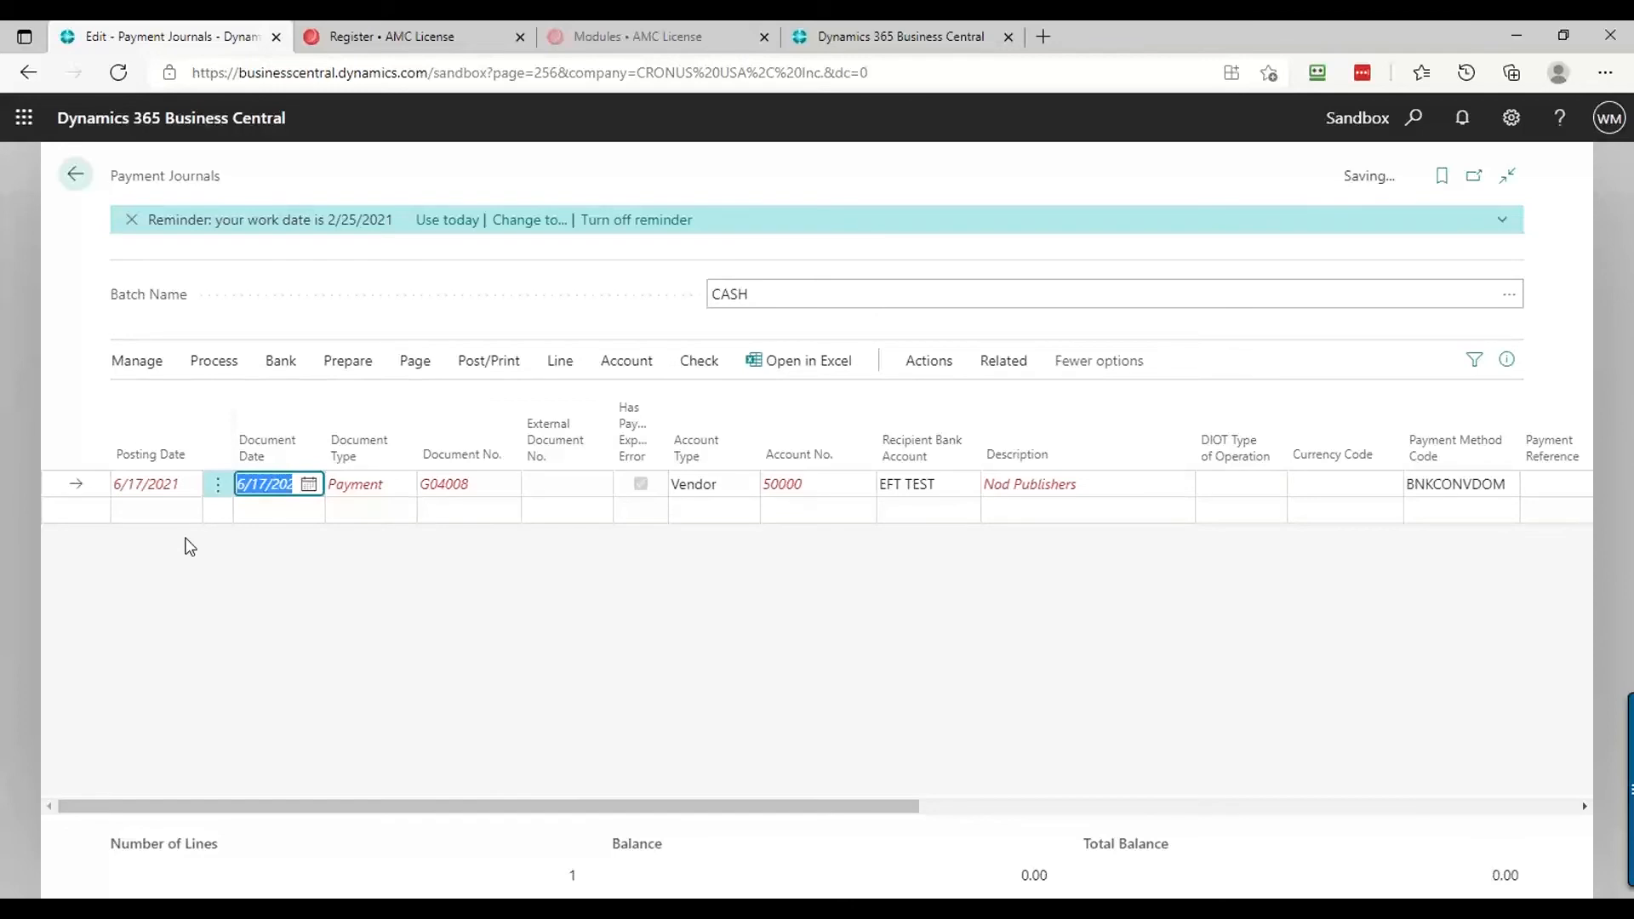
{"action": "key", "text": "shift+Tab"}
{"action": "type", "text": "w"}
{"action": "key", "text": "Tab"}
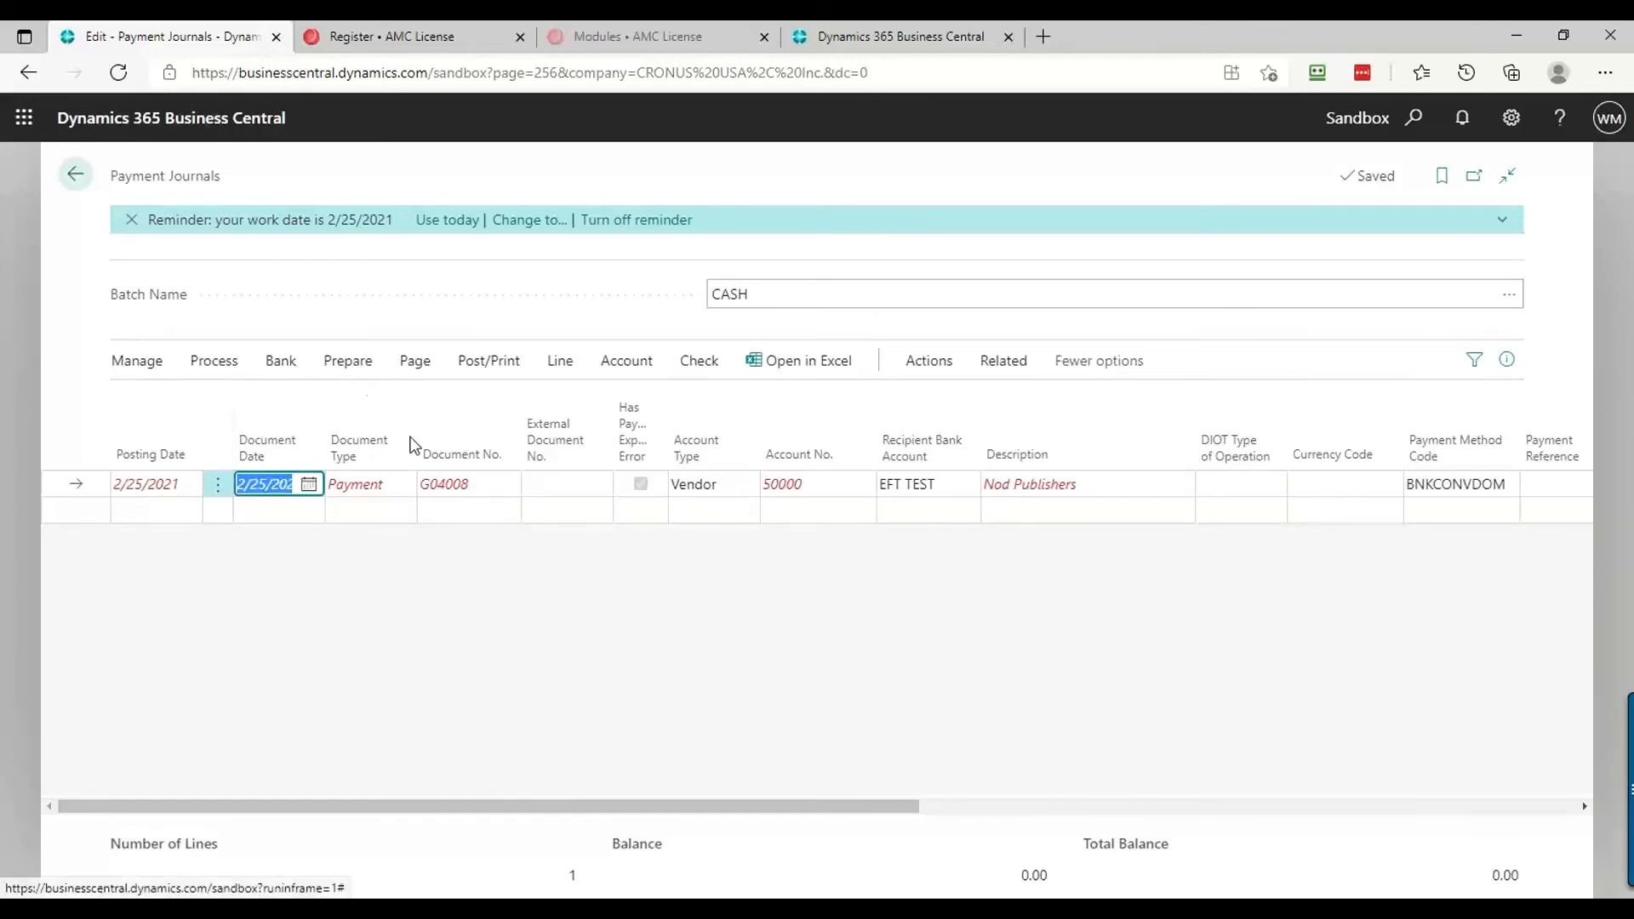
{"action": "key", "text": "Tab"}
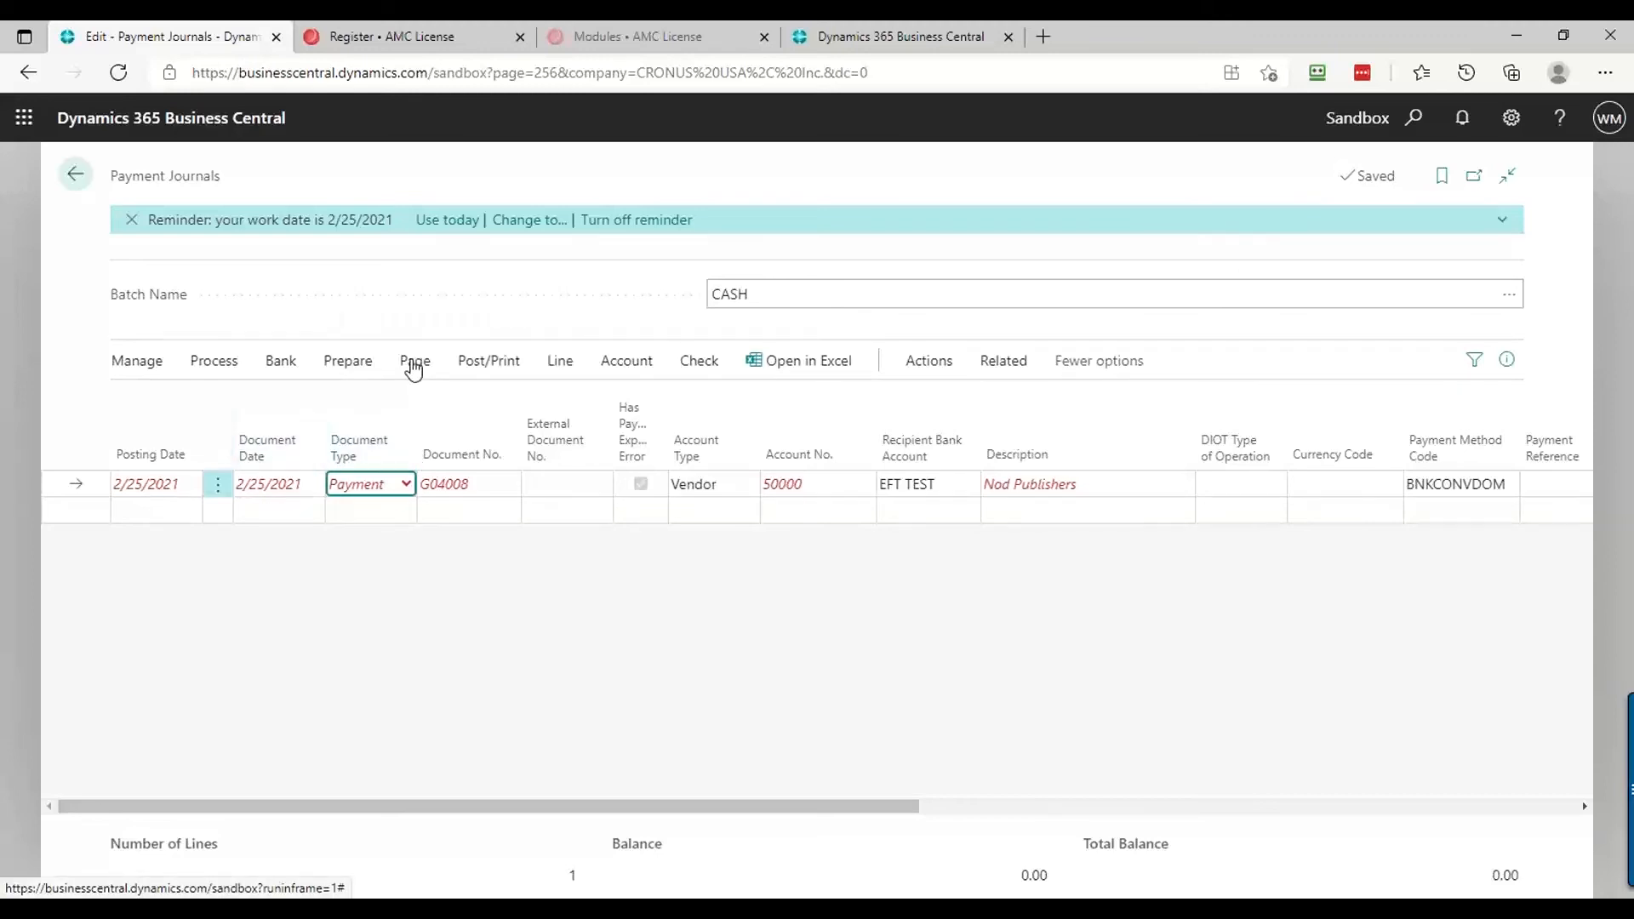
Try to export the Nod Publishers payment line for the bank with the 2/25/2021 posting date
{"action": "left_click", "coordinate": [347, 361]}
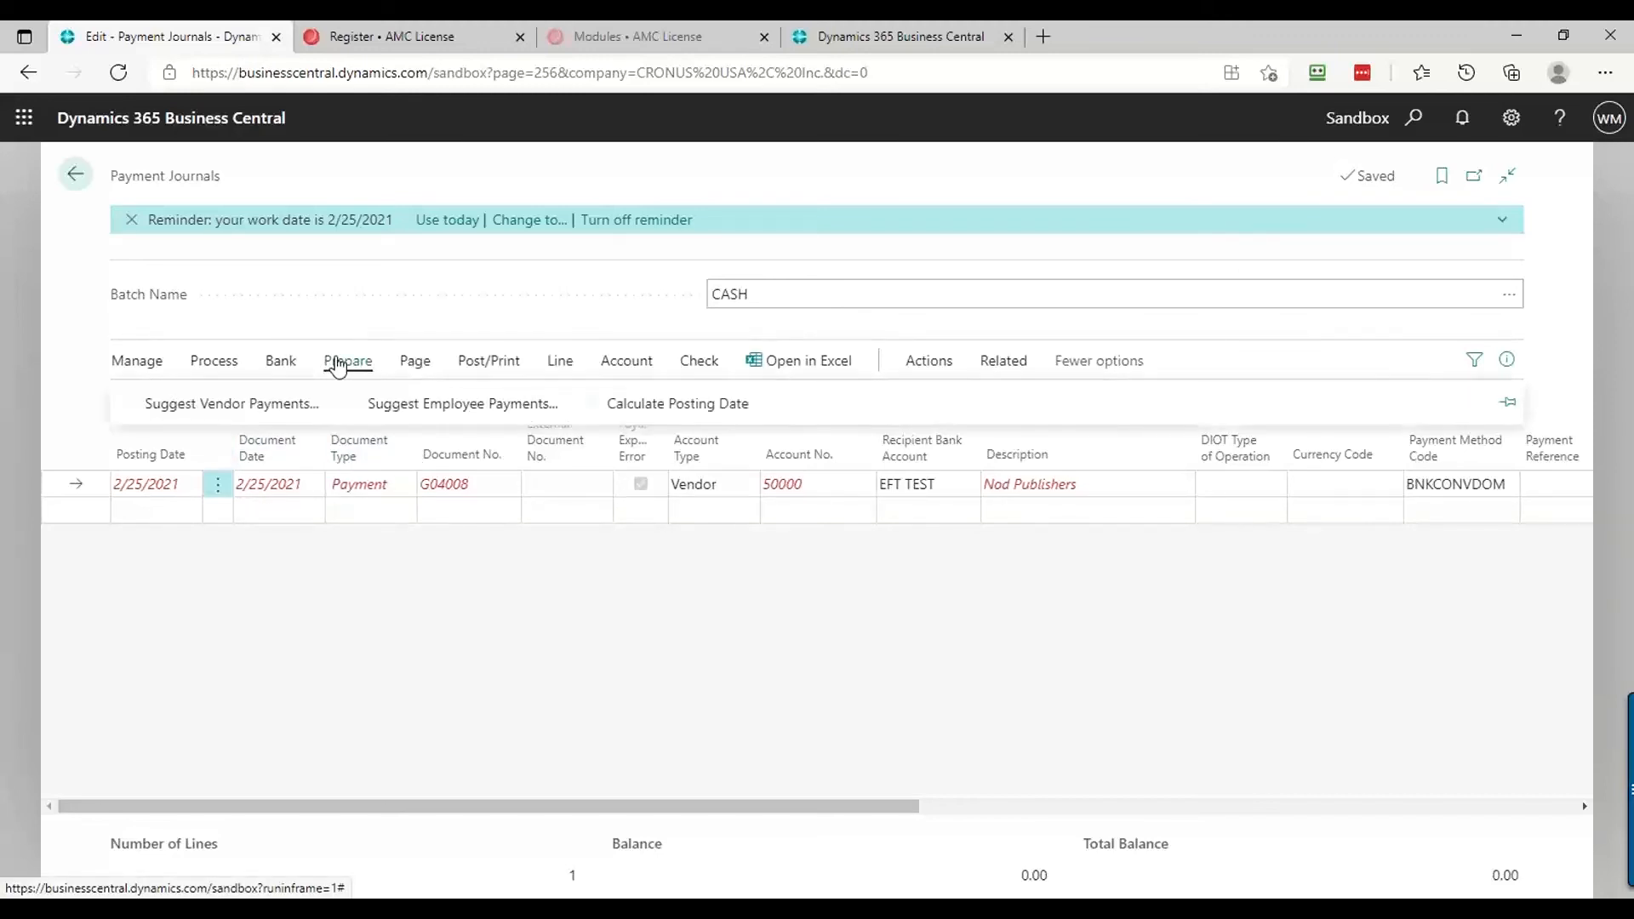
{"action": "left_click", "coordinate": [280, 363]}
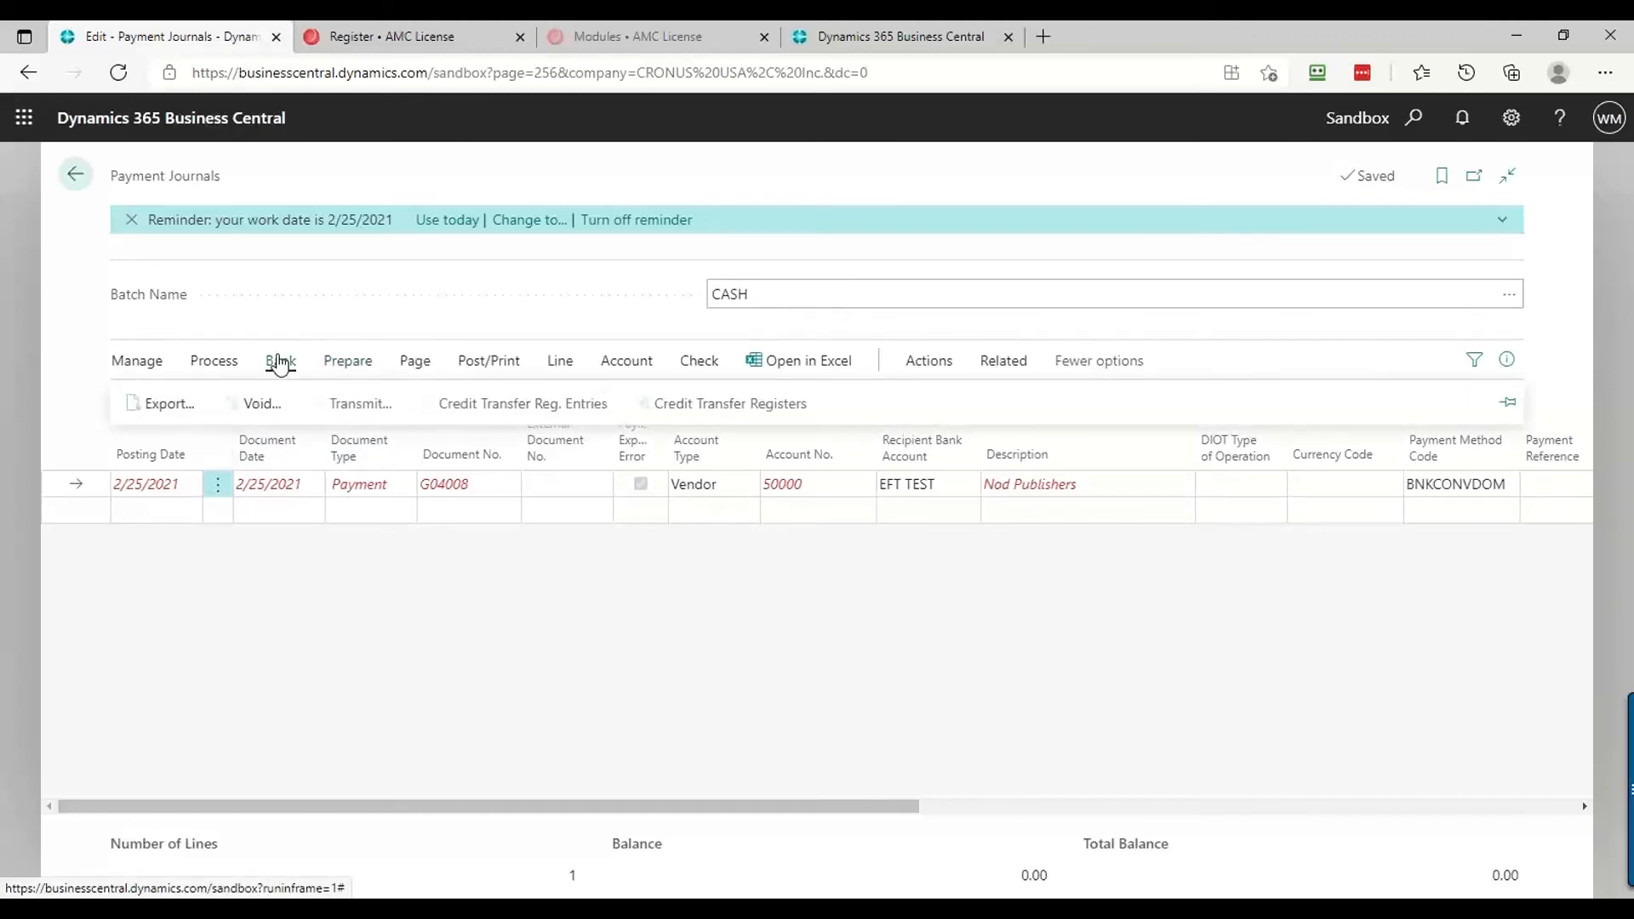
{"action": "left_click", "coordinate": [172, 405]}
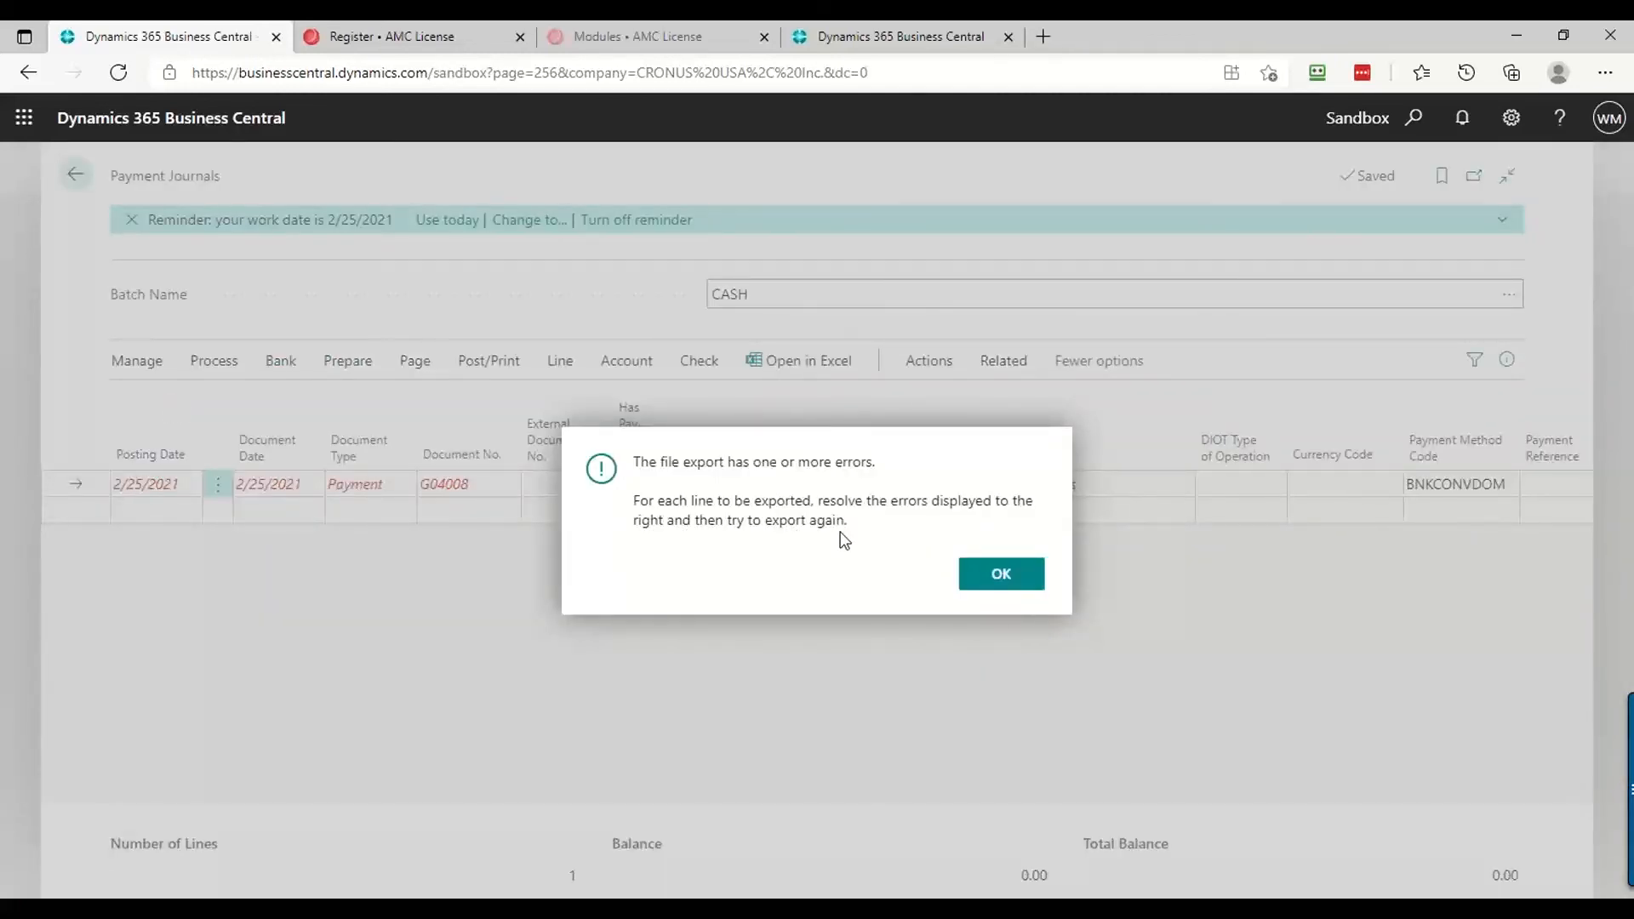
{"action": "left_click", "coordinate": [992, 580]}
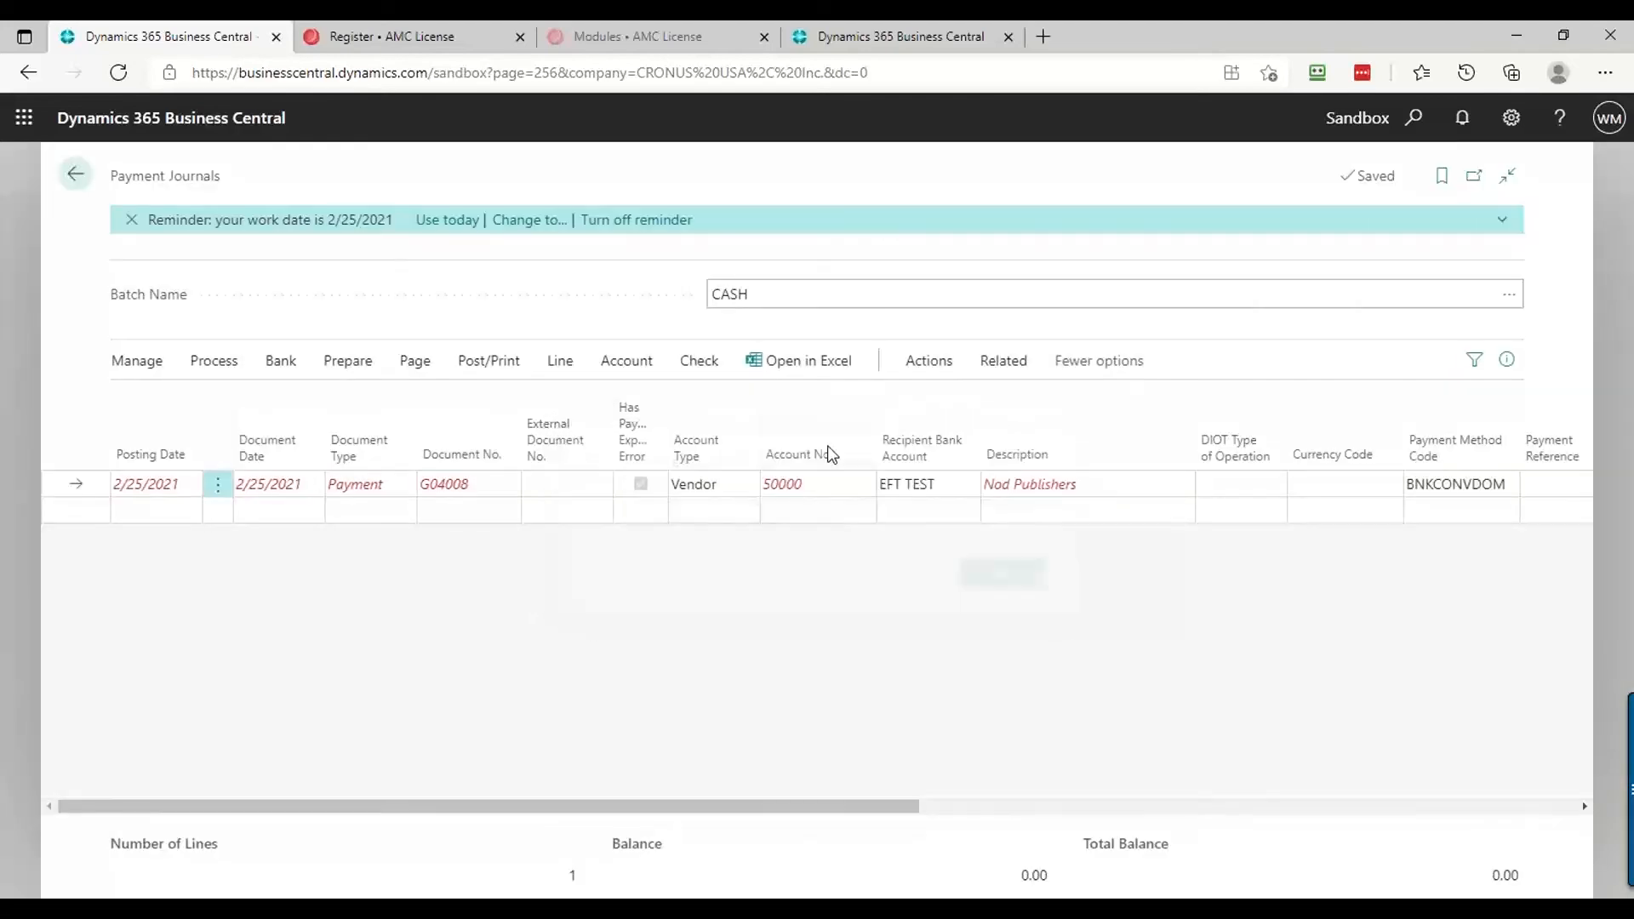
{"action": "left_click", "coordinate": [1001, 364]}
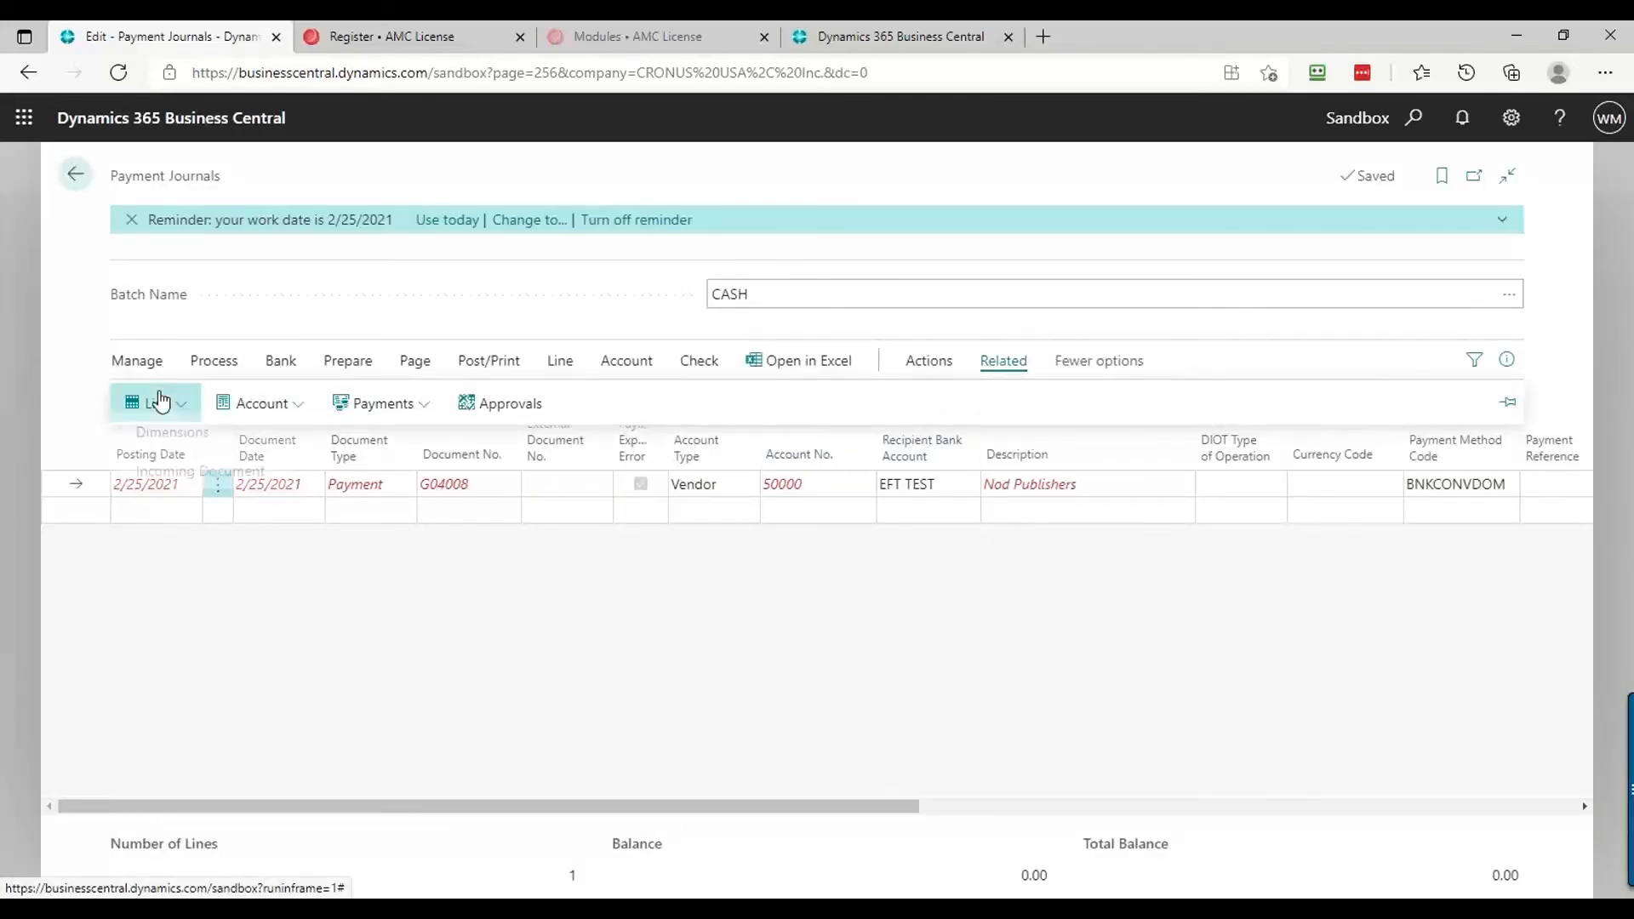
{"action": "left_click", "coordinate": [156, 403]}
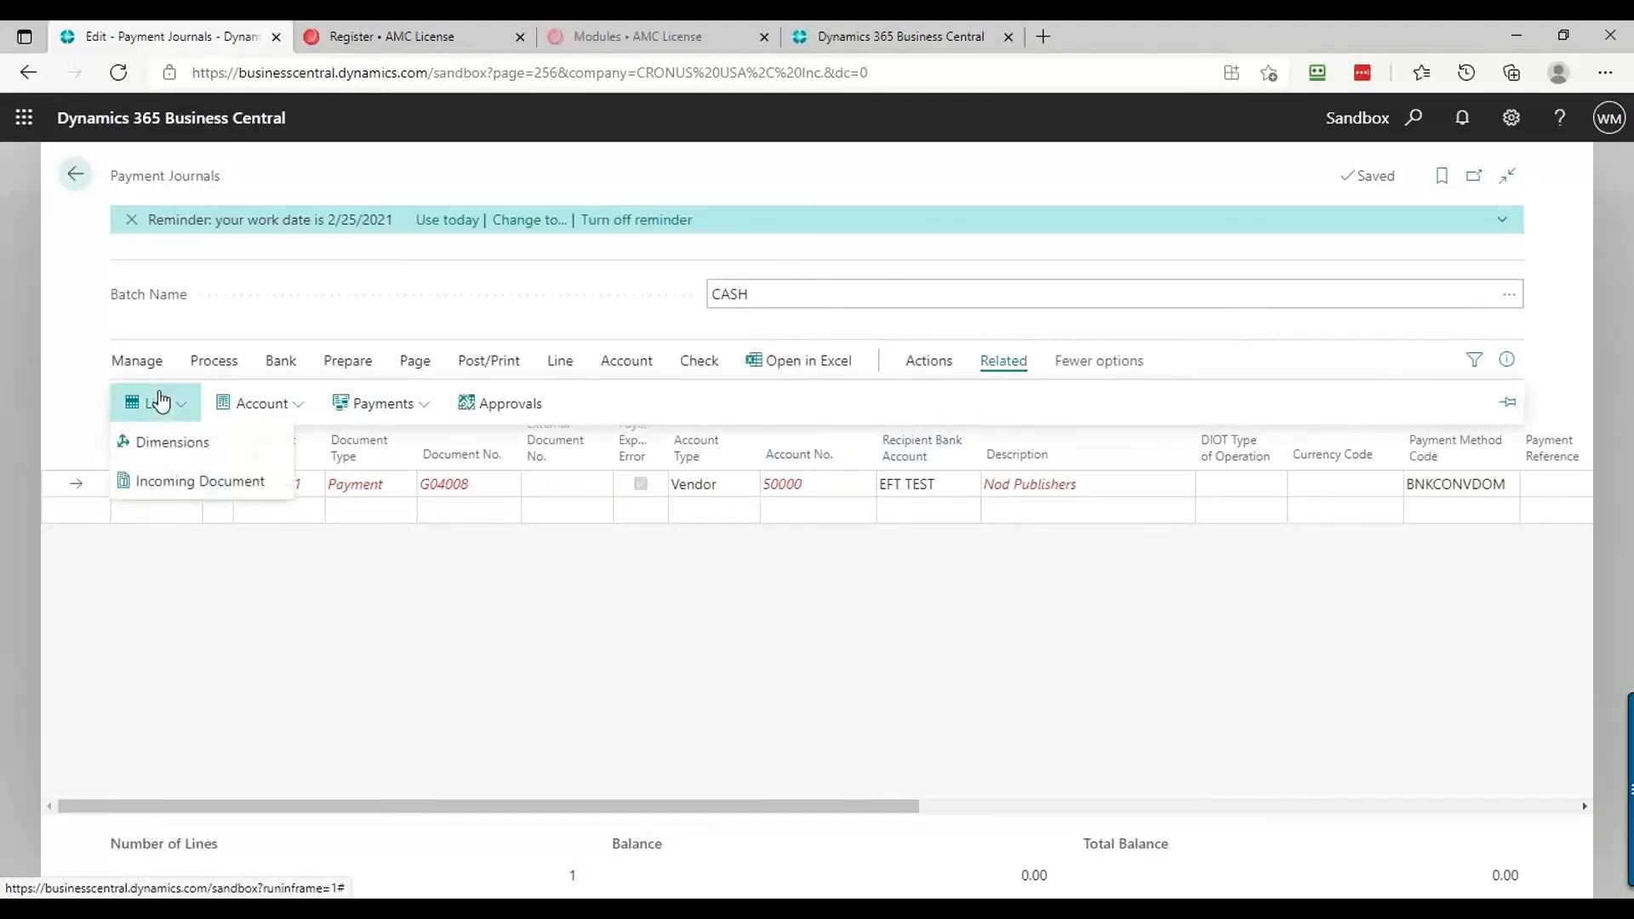
{"action": "left_click", "coordinate": [386, 487]}
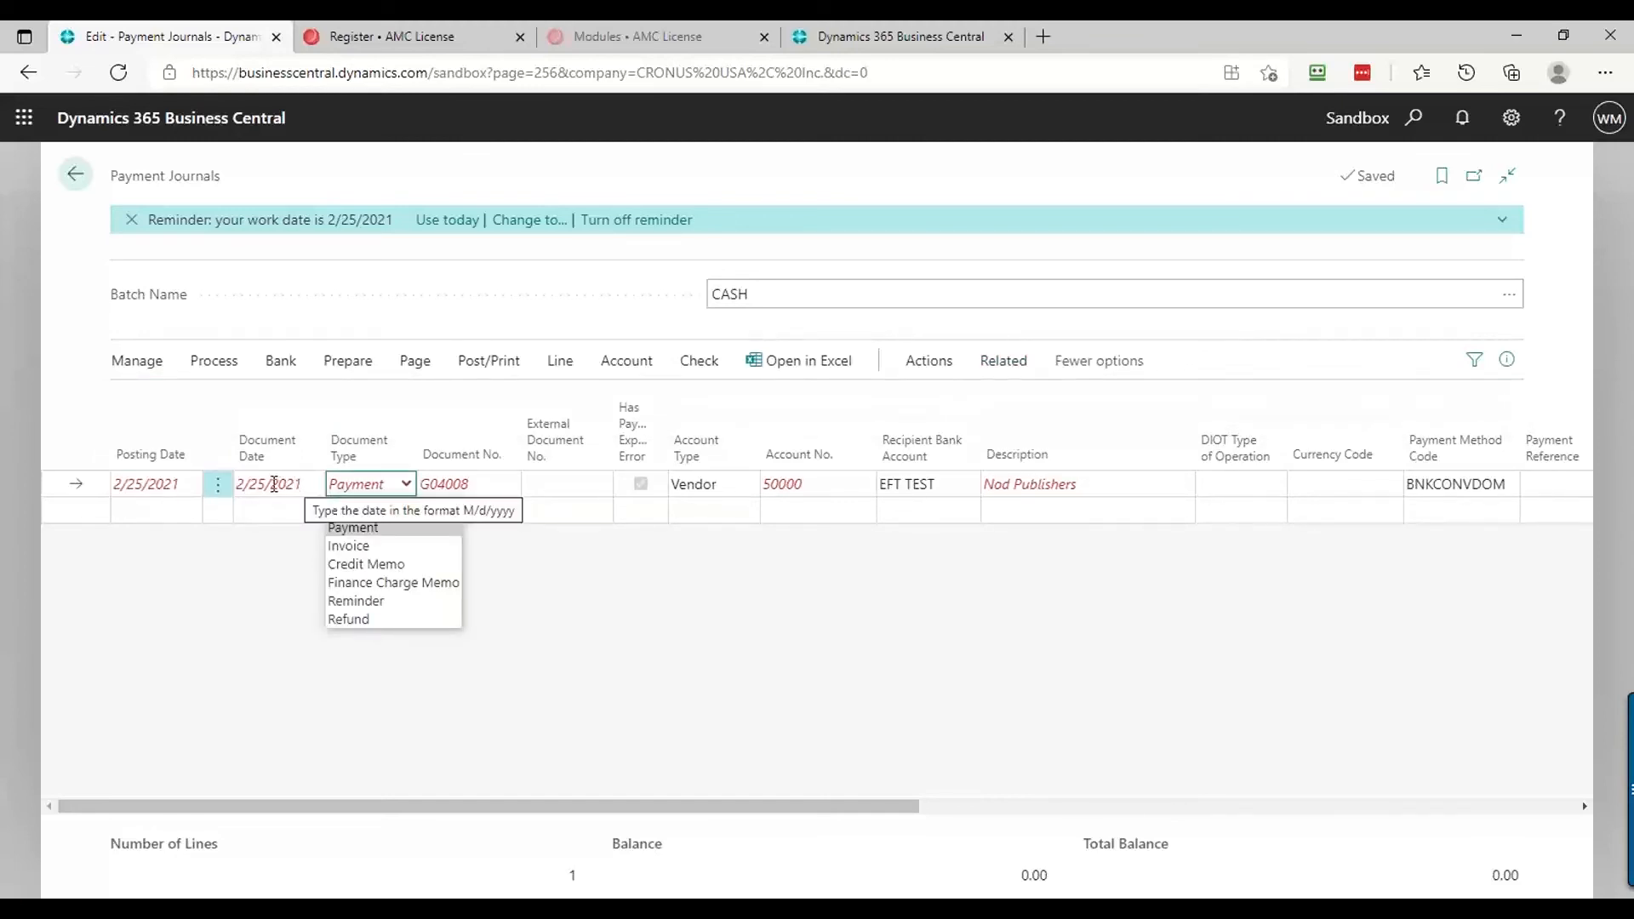
{"action": "left_click", "coordinate": [212, 365]}
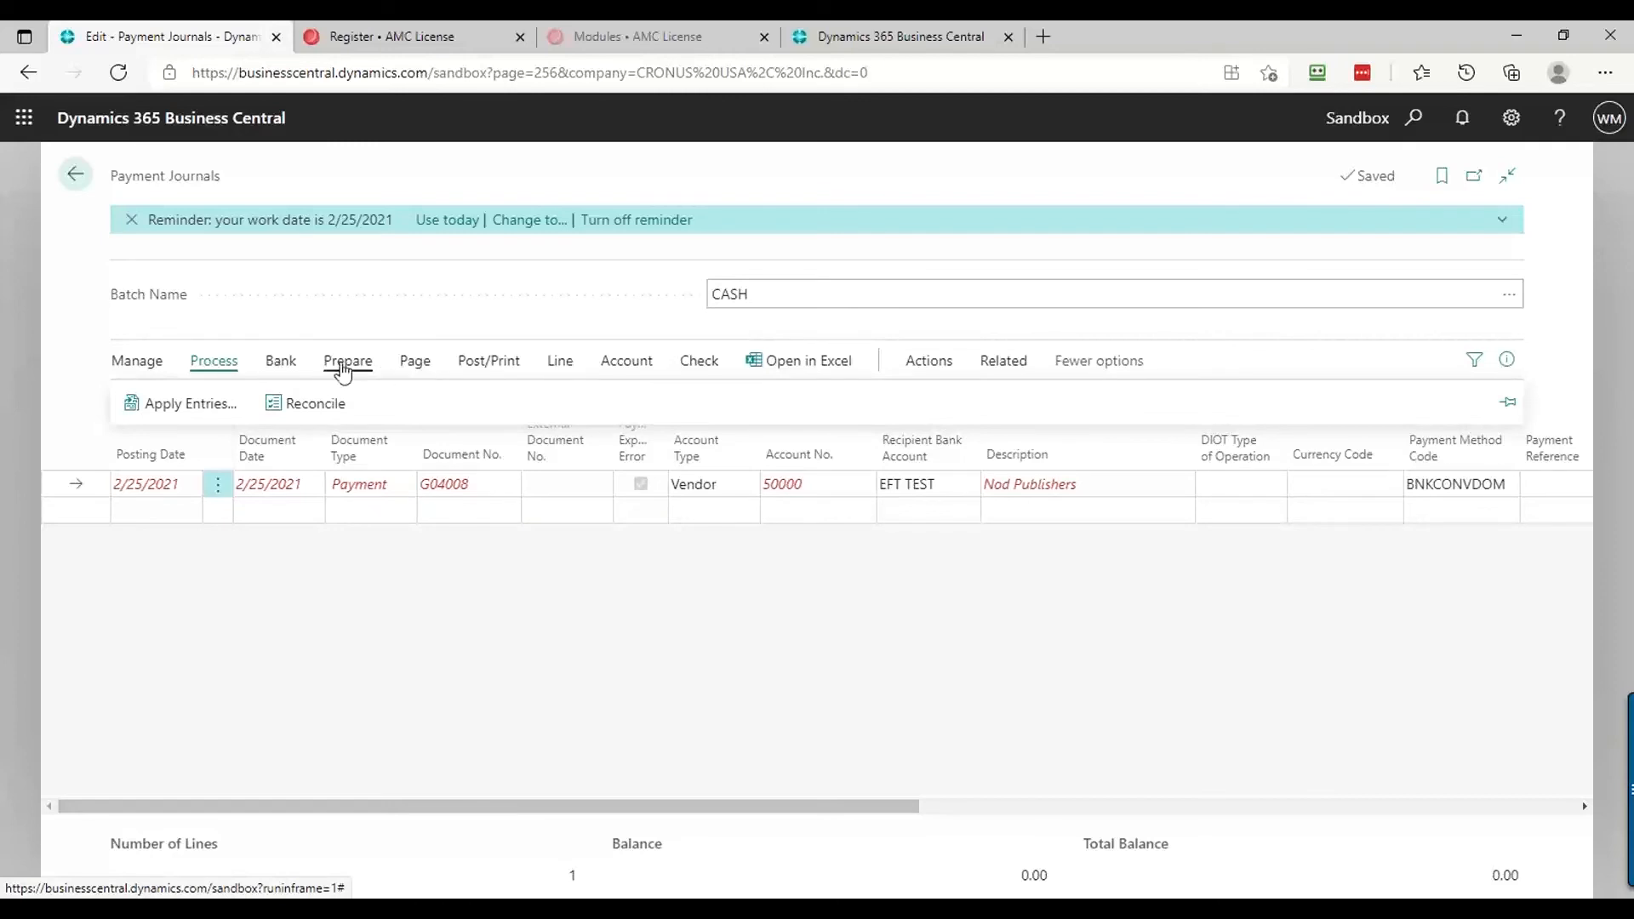
{"action": "left_click", "coordinate": [339, 364]}
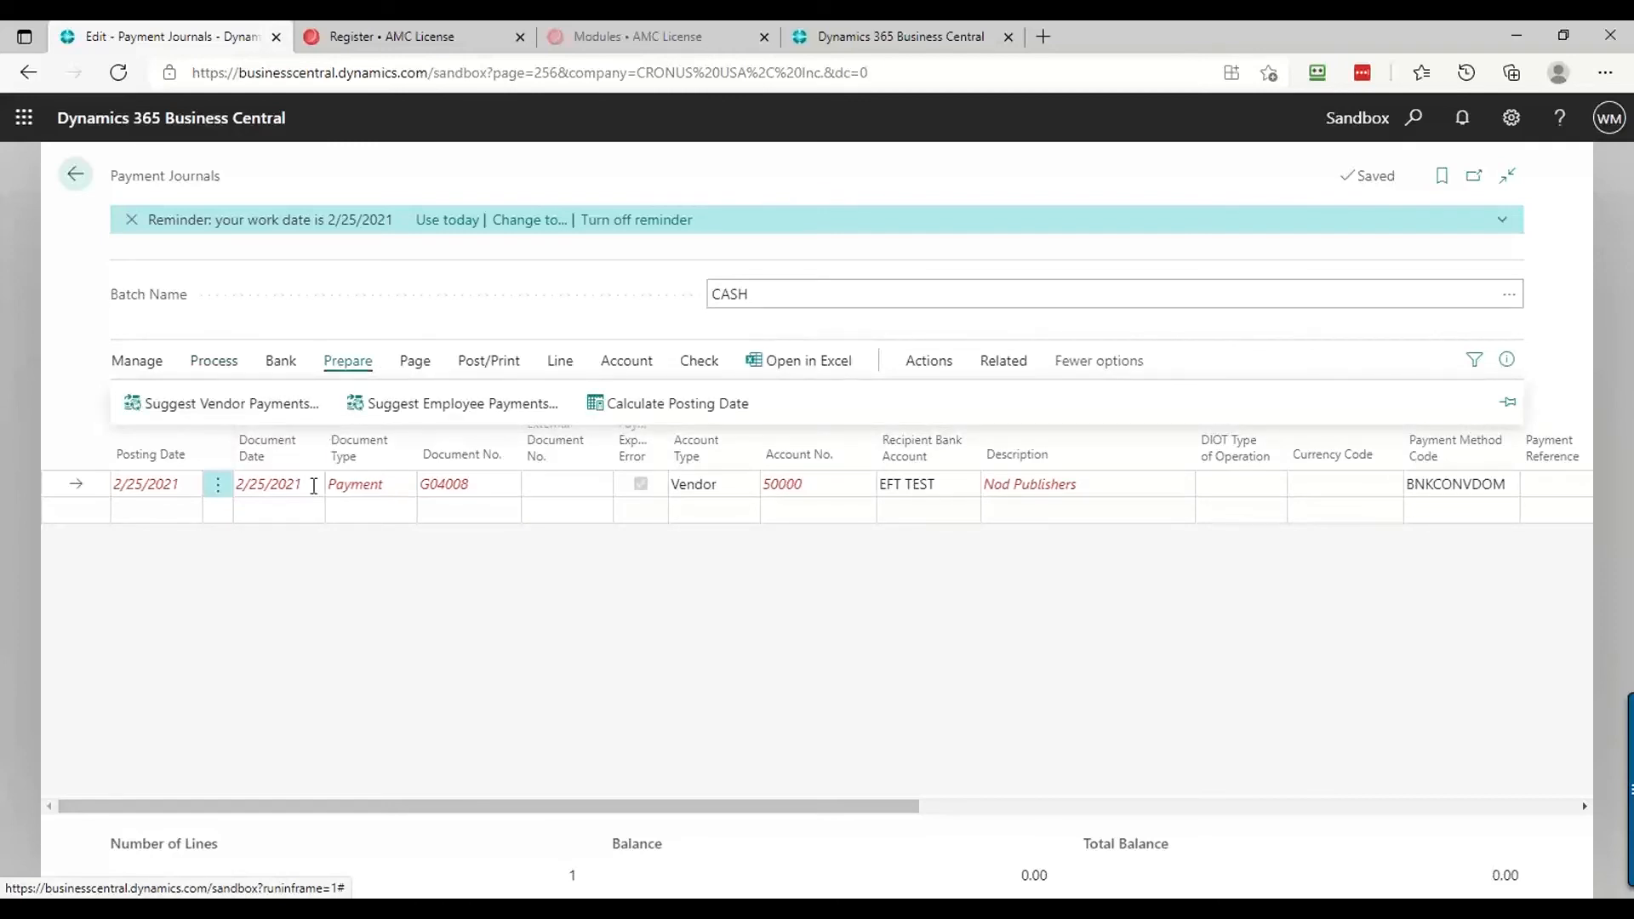
{"action": "left_click", "coordinate": [343, 483]}
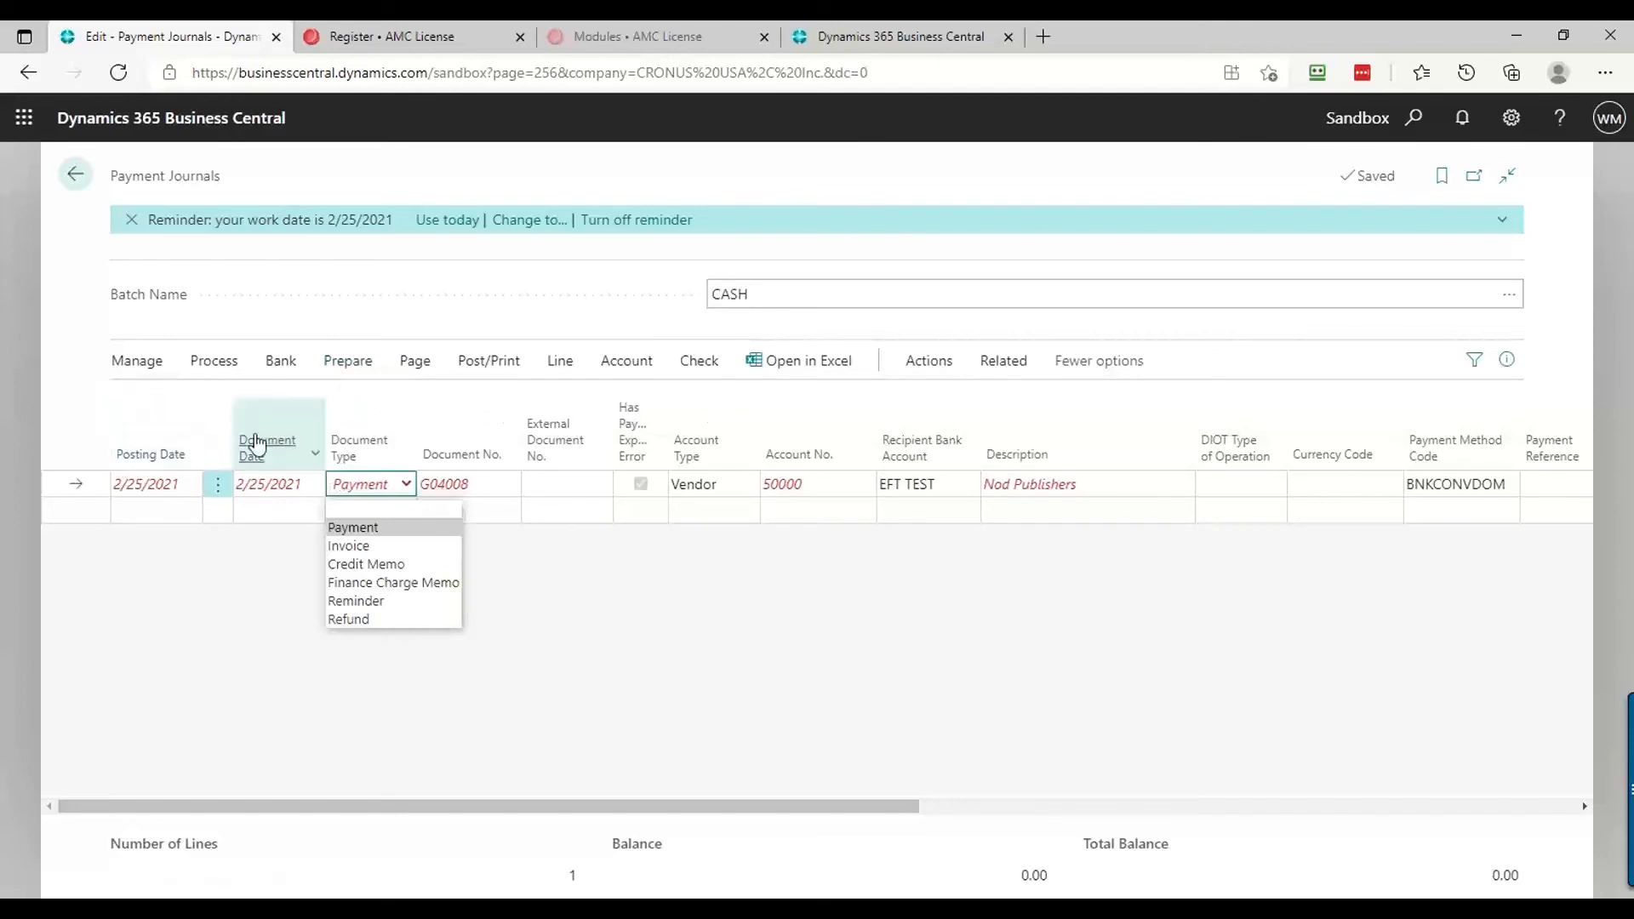
Delete the Nod Publishers payment line from the CASH batch of the payment journal
{"action": "left_click", "coordinate": [223, 491]}
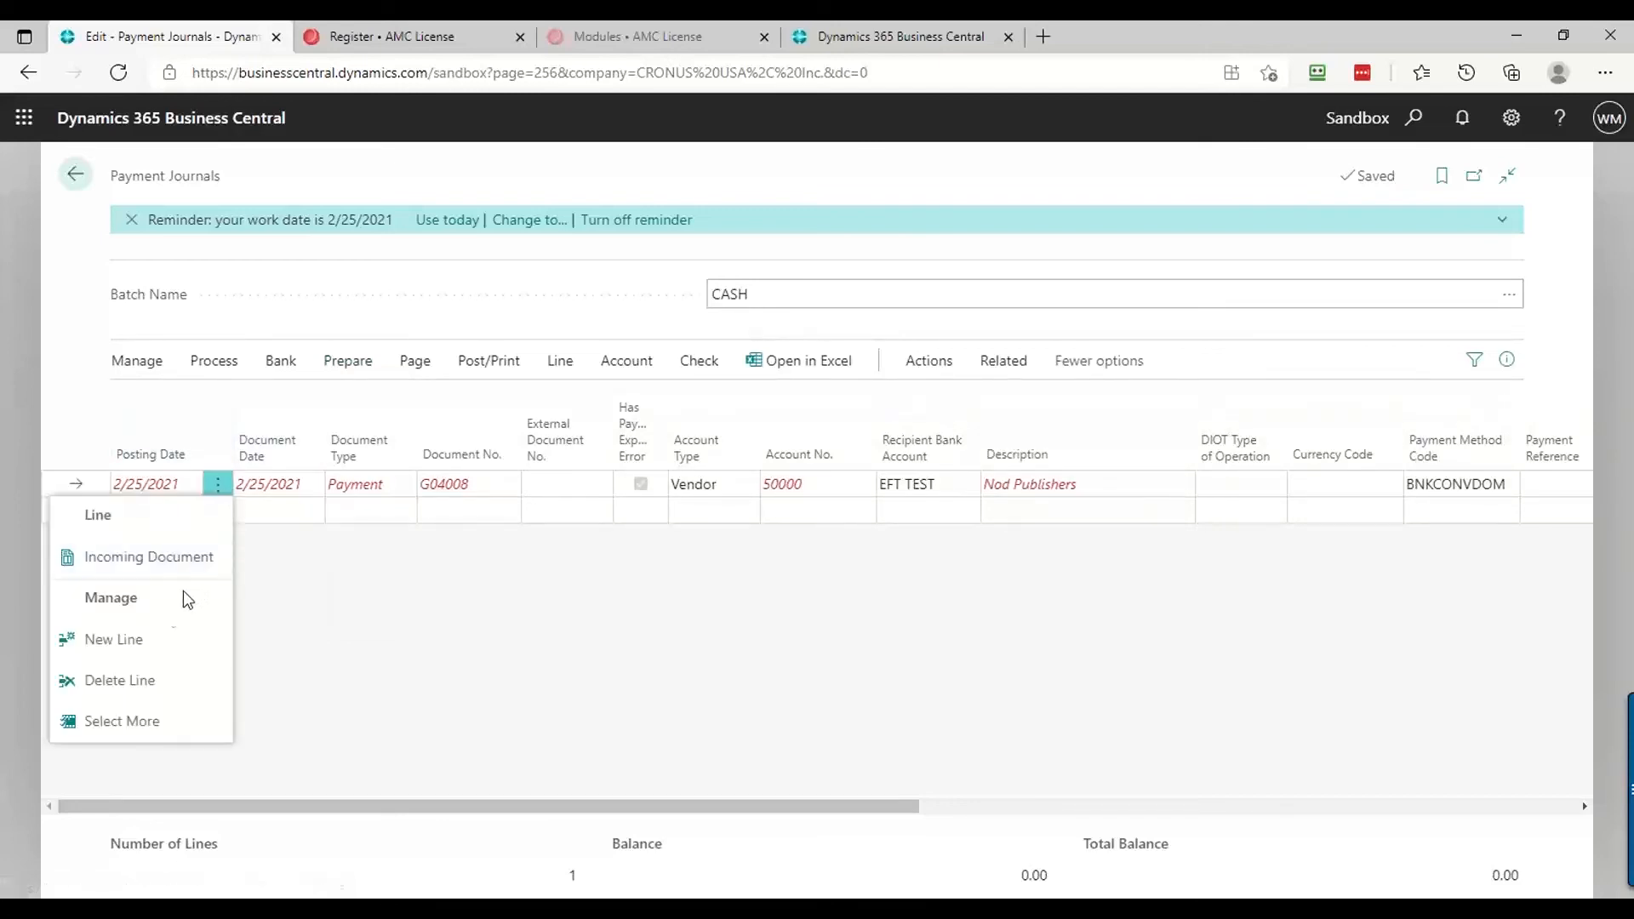
{"action": "left_click", "coordinate": [146, 678]}
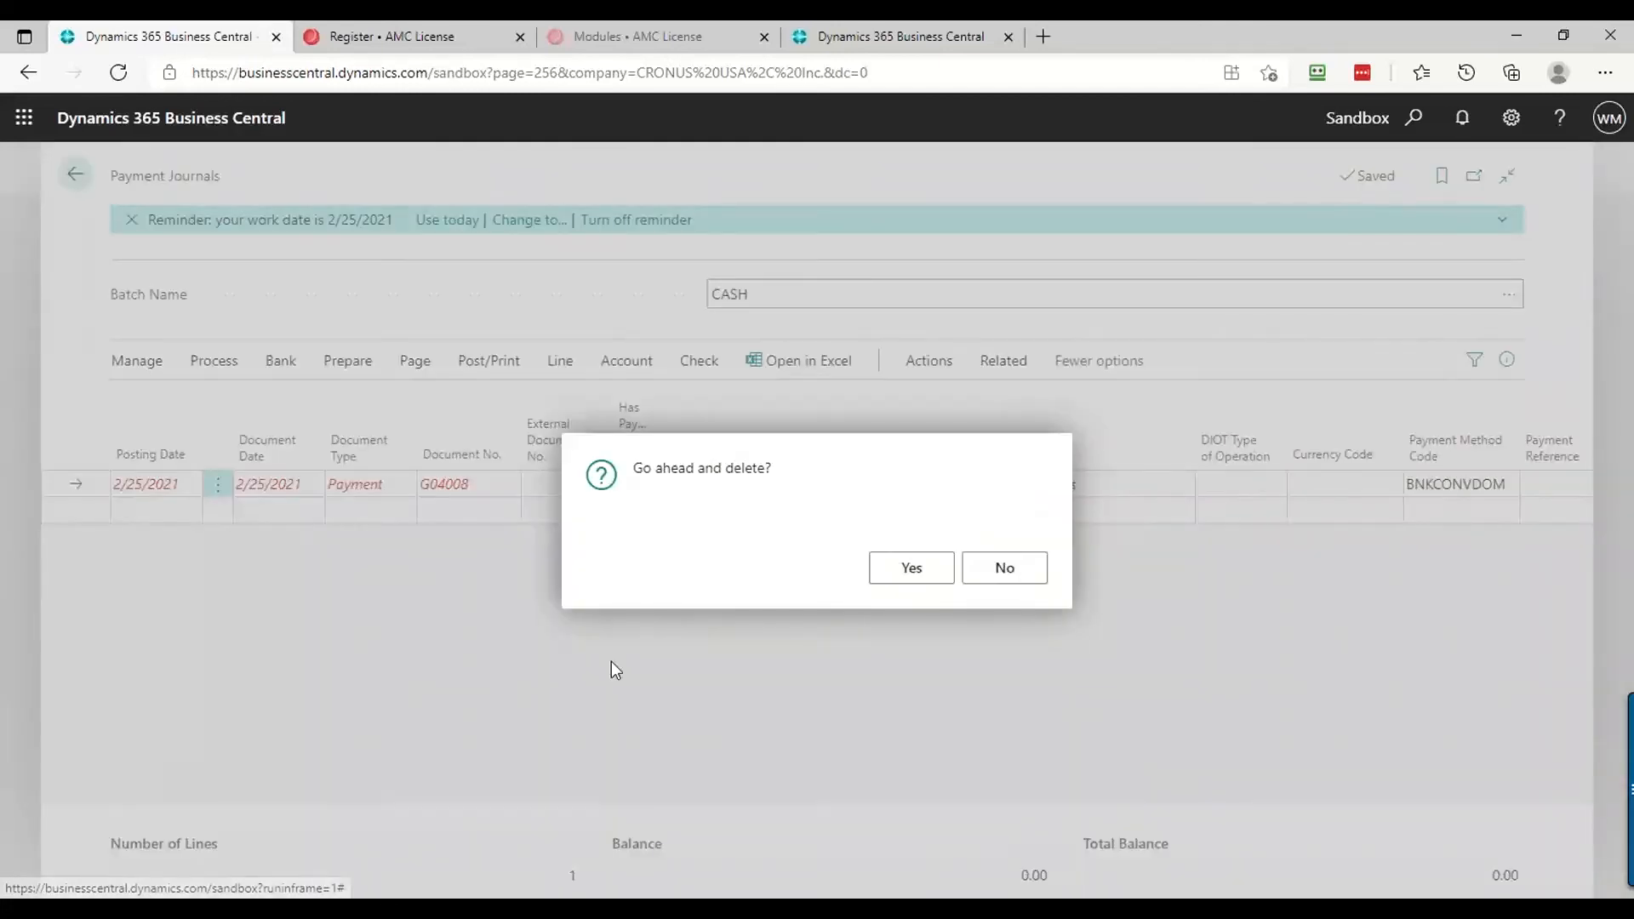
{"action": "left_click", "coordinate": [912, 570]}
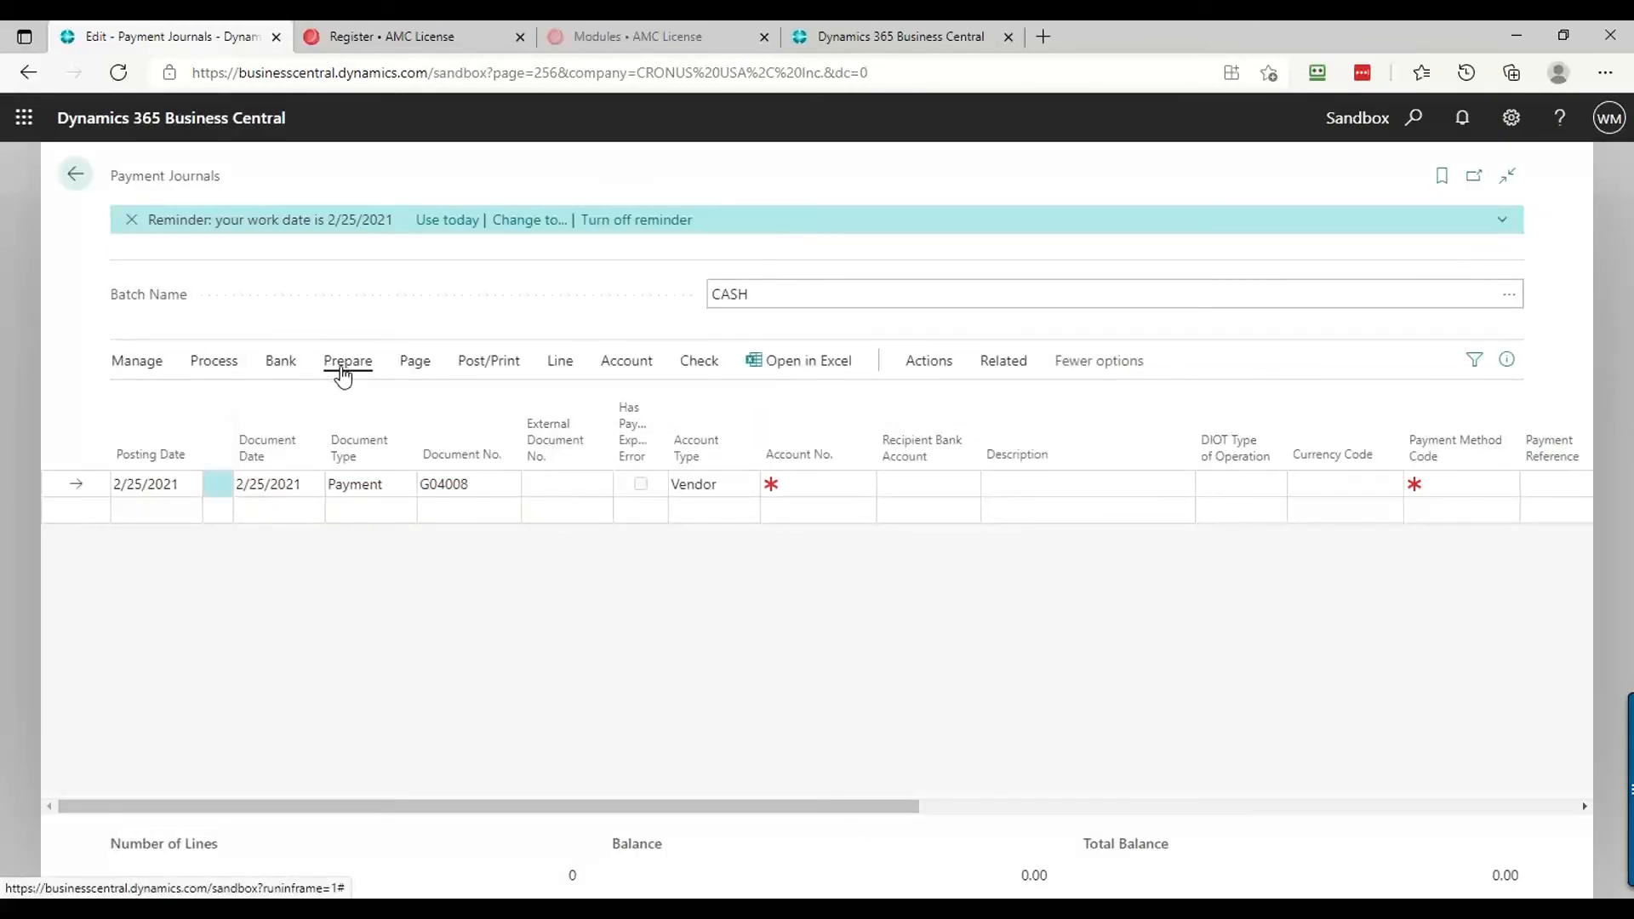
Start a new vendor payment suggestion and set its posting date to the work date, 2/25/2021
{"action": "left_click", "coordinate": [343, 374]}
{"action": "left_click", "coordinate": [269, 398]}
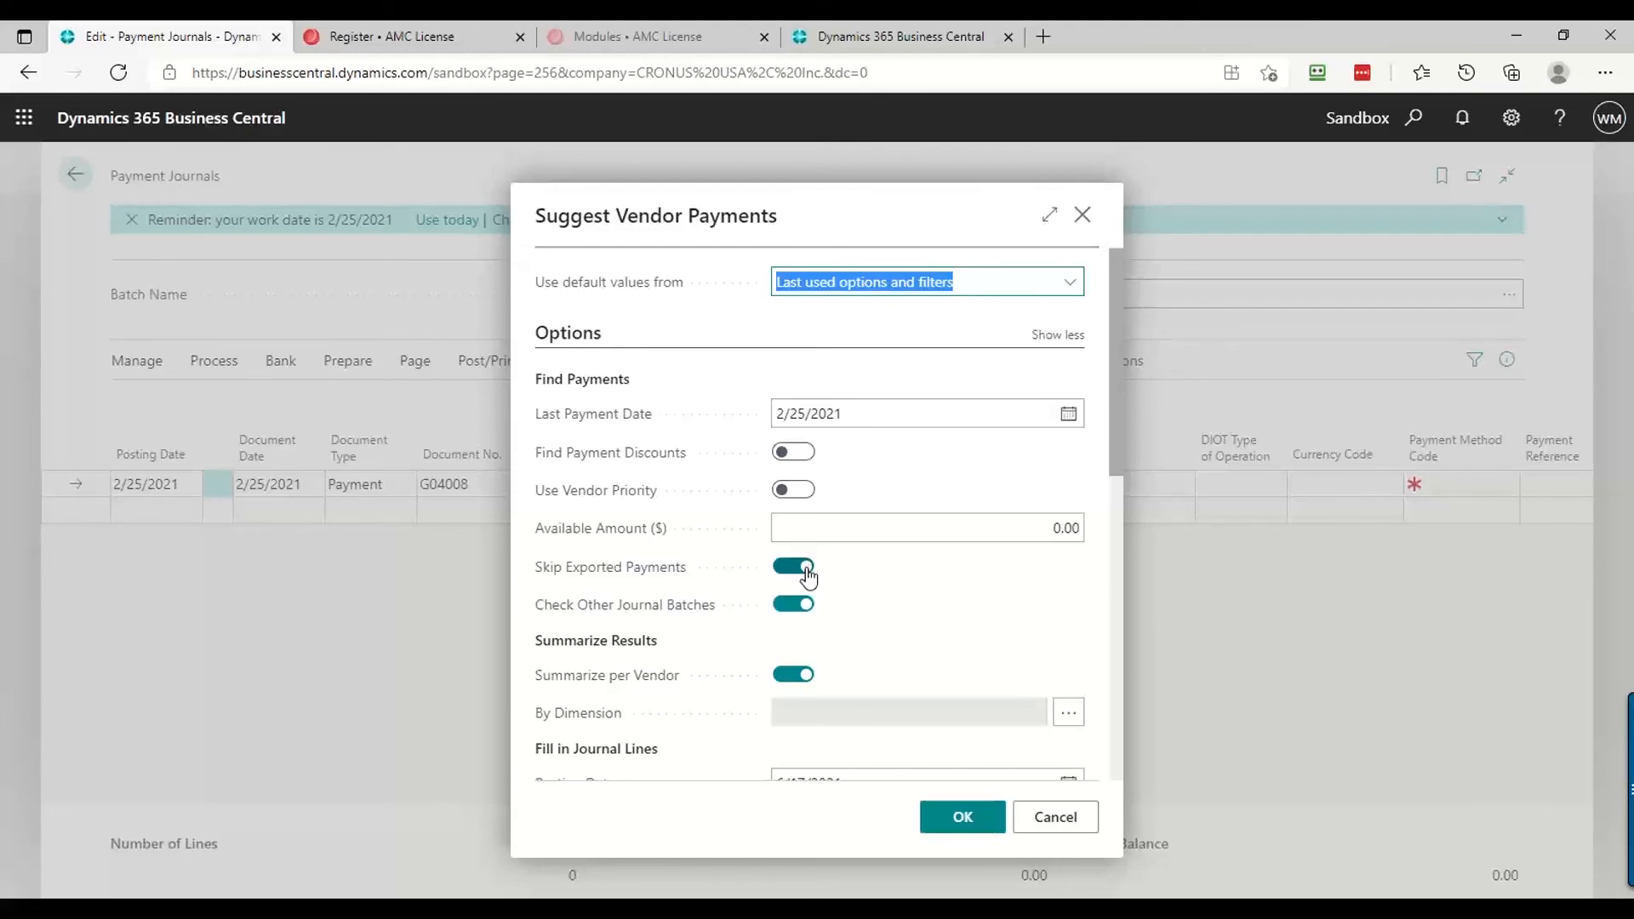
{"action": "scroll", "coordinate": [861, 584], "scroll_direction": "down", "scroll_amount": 2}
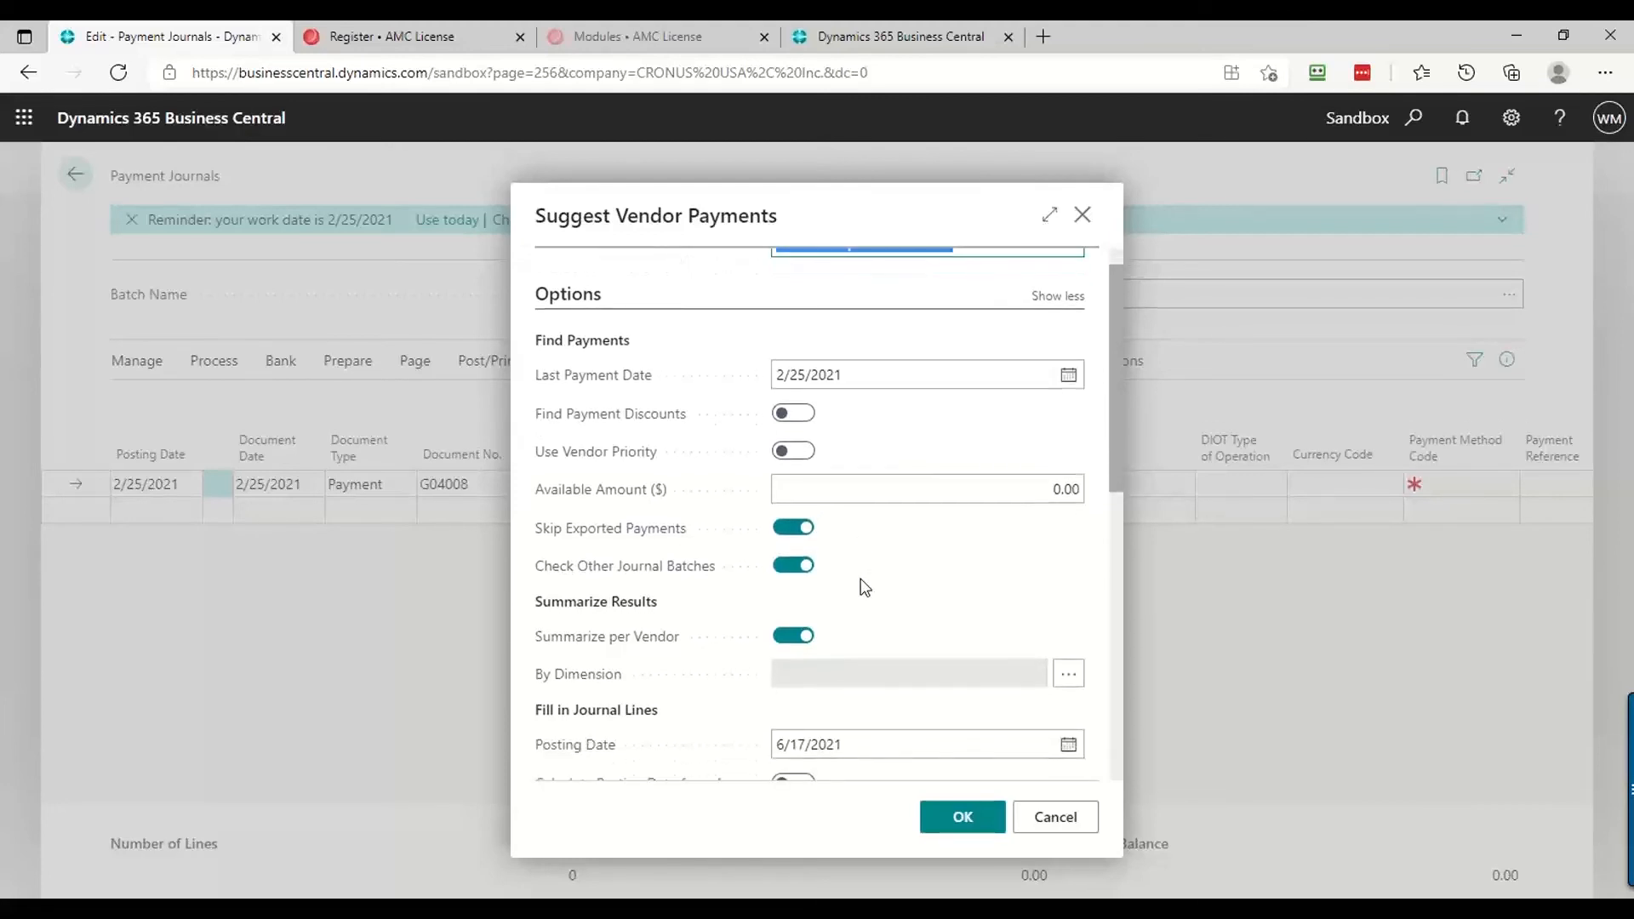
{"action": "scroll", "coordinate": [860, 584], "scroll_direction": "down", "scroll_amount": 1}
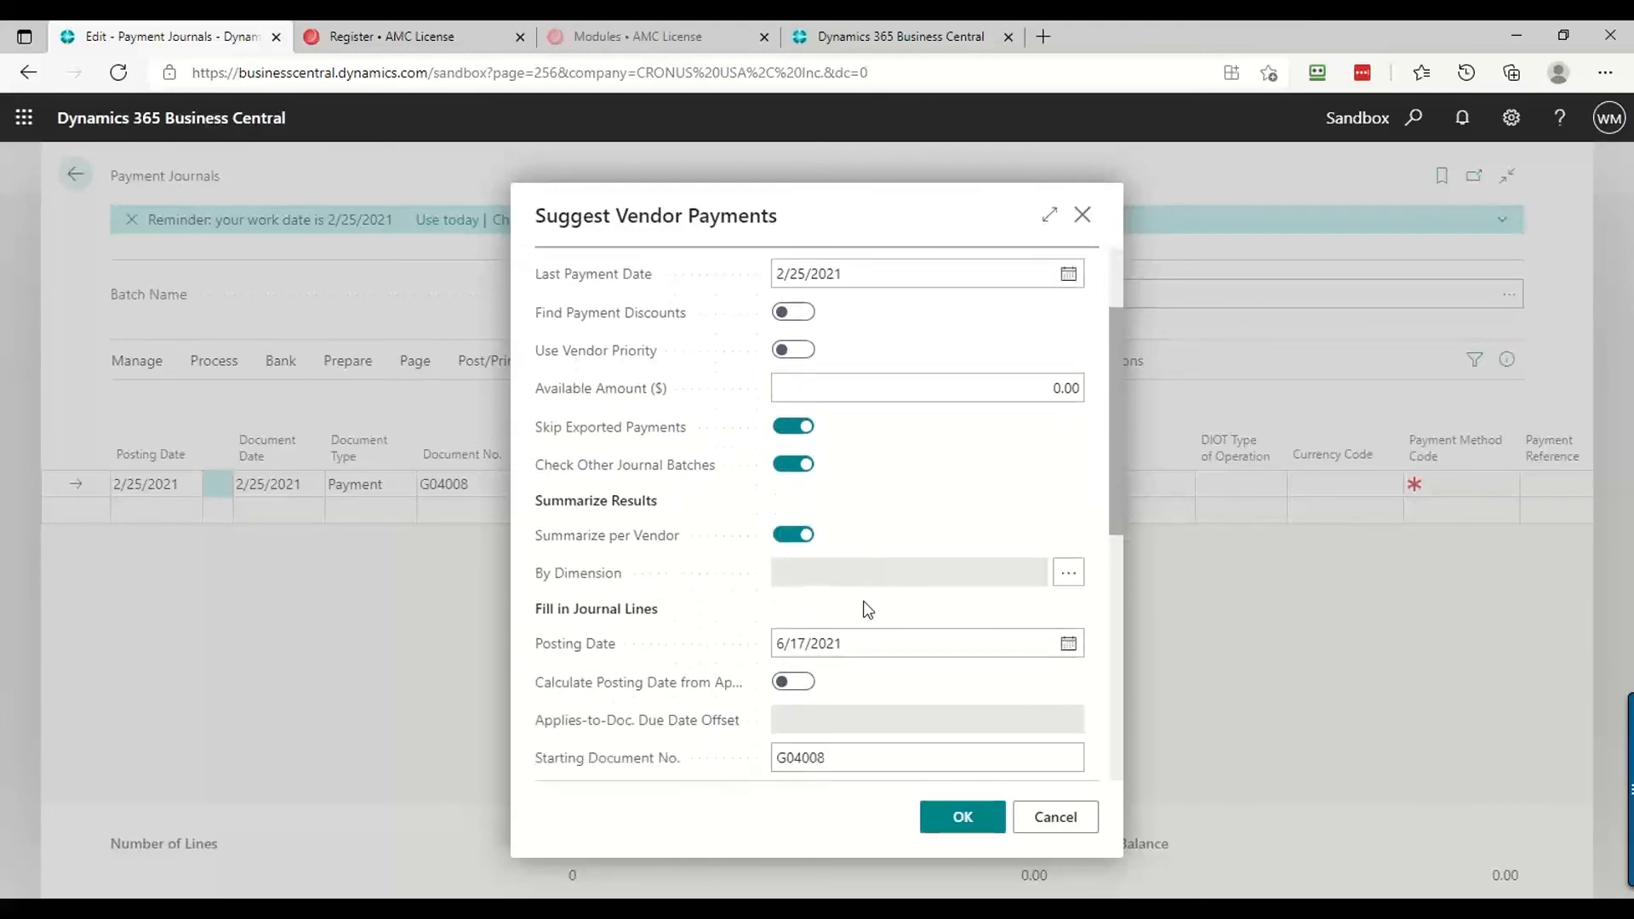
{"action": "left_click", "coordinate": [860, 648]}
{"action": "key", "text": "ctrl+a"}
{"action": "key", "text": "BackSpace"}
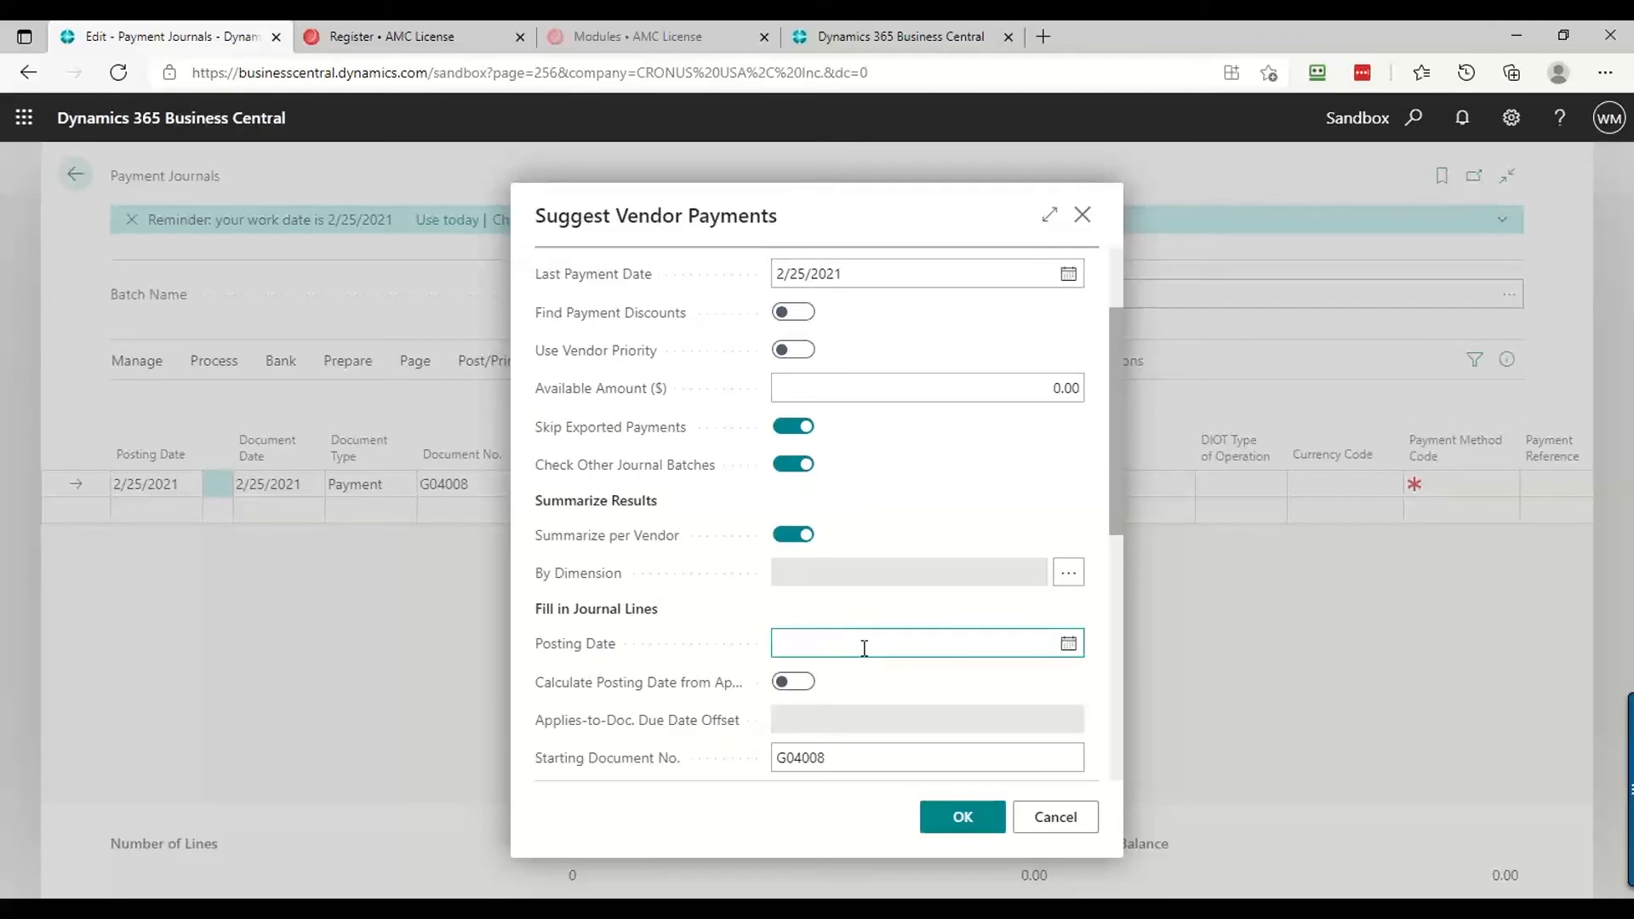
{"action": "type", "text": "w"}
{"action": "key", "text": "Tab"}
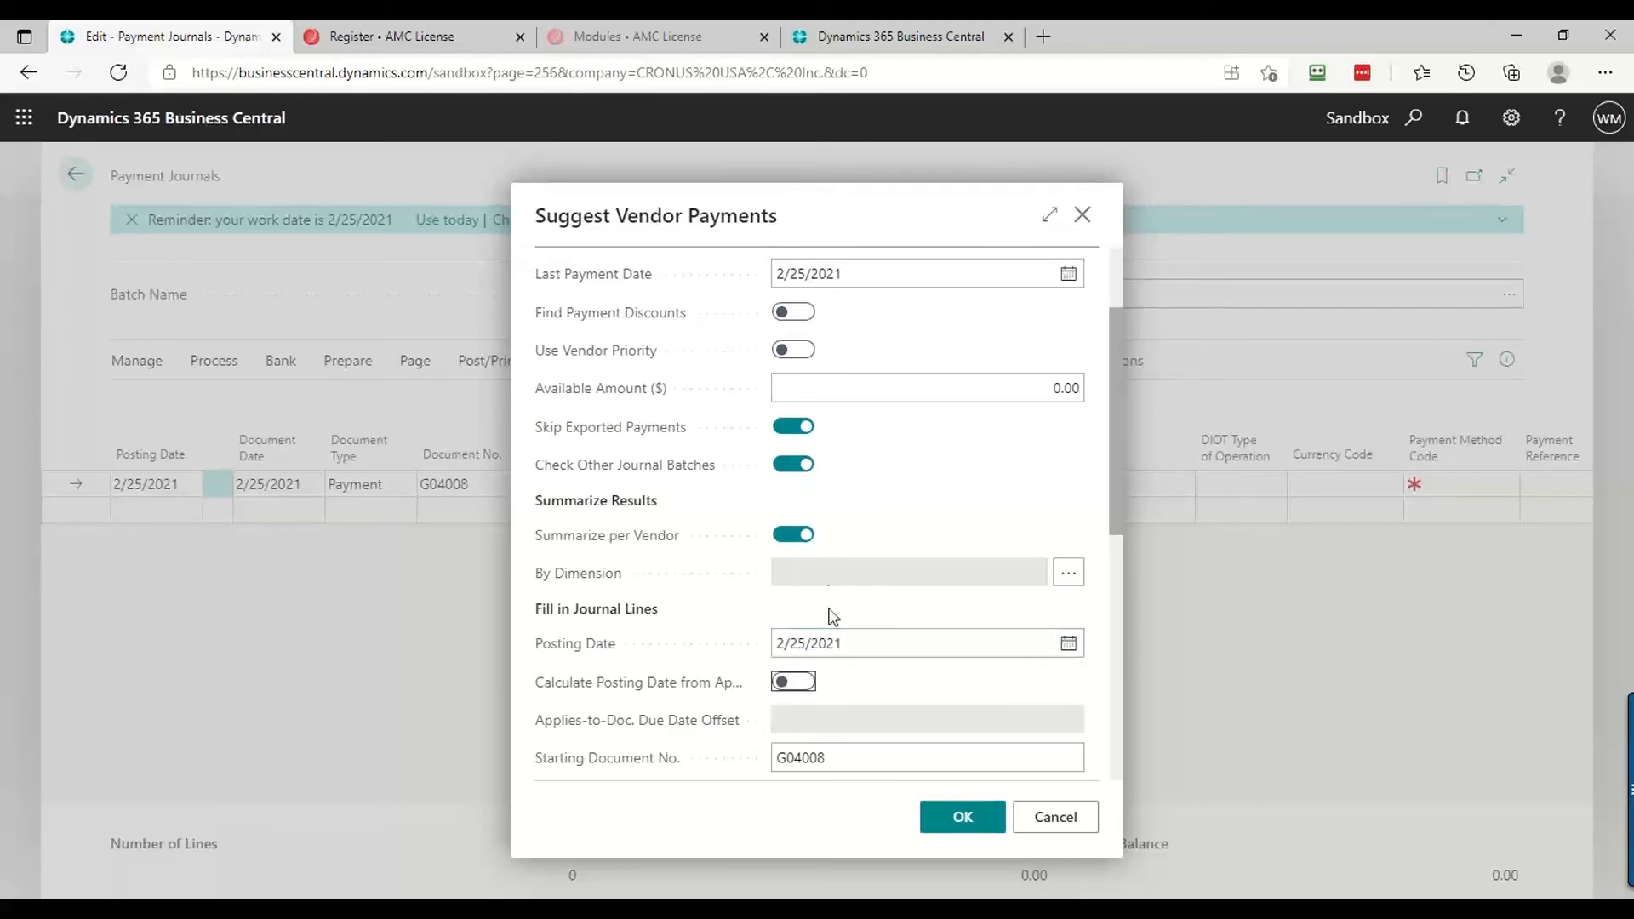
Set the suggestion's bank payment type to Electronic Payment, keeping EFT TEST as balancing account, and create the suggested vendor payment line
{"action": "scroll", "coordinate": [860, 528], "scroll_direction": "down", "scroll_amount": 3}
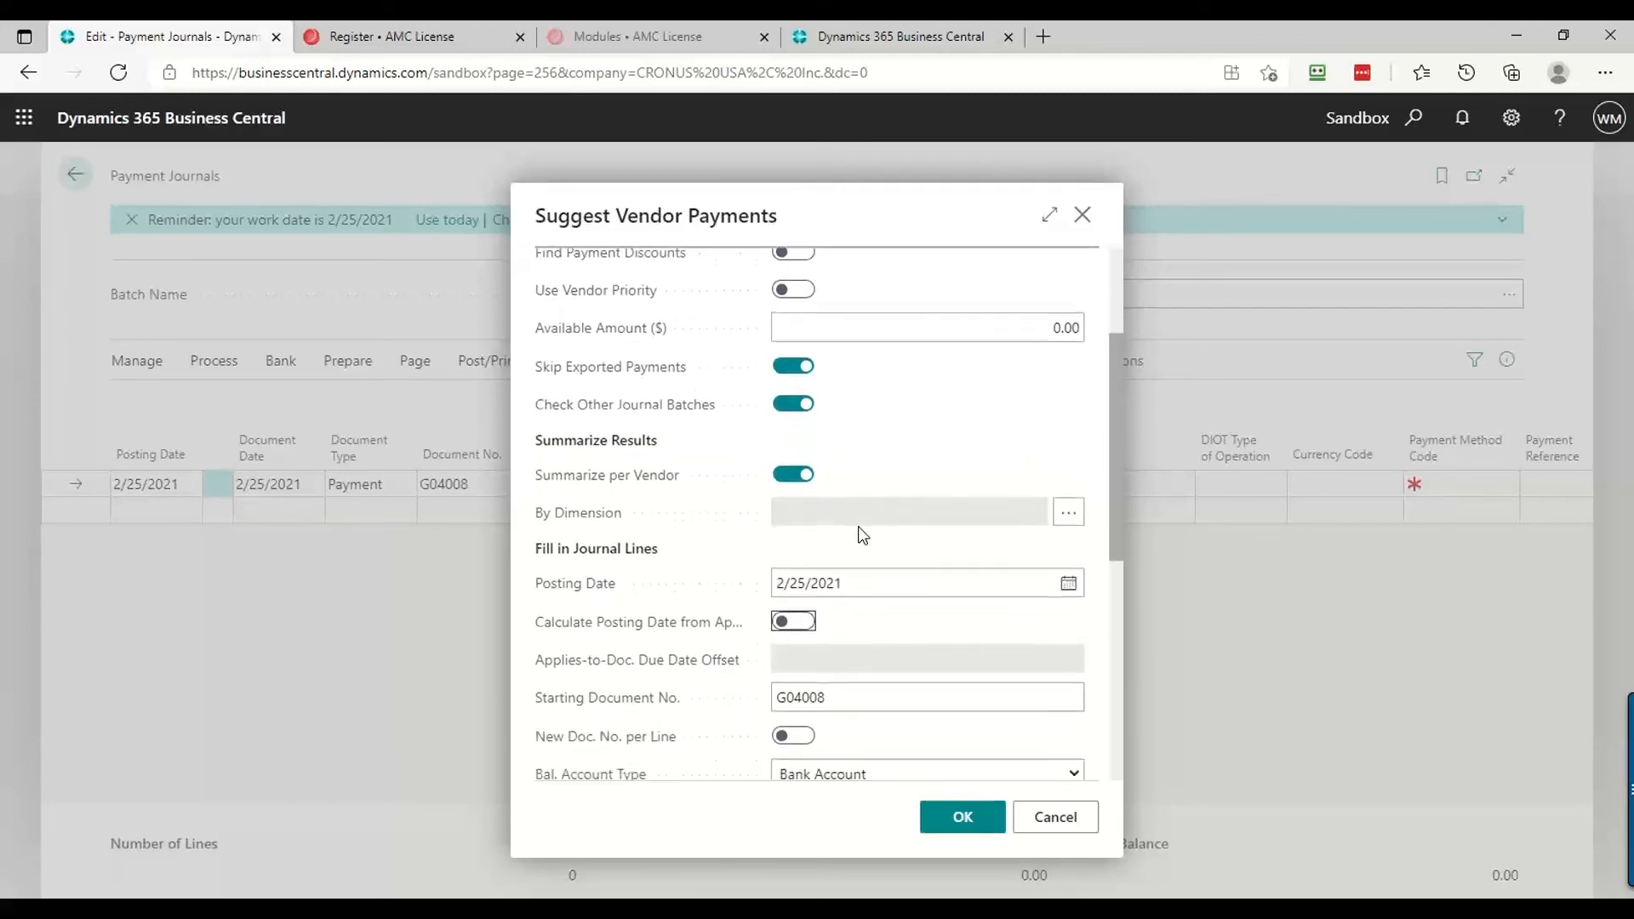
{"action": "scroll", "coordinate": [860, 527], "scroll_direction": "down", "scroll_amount": 3}
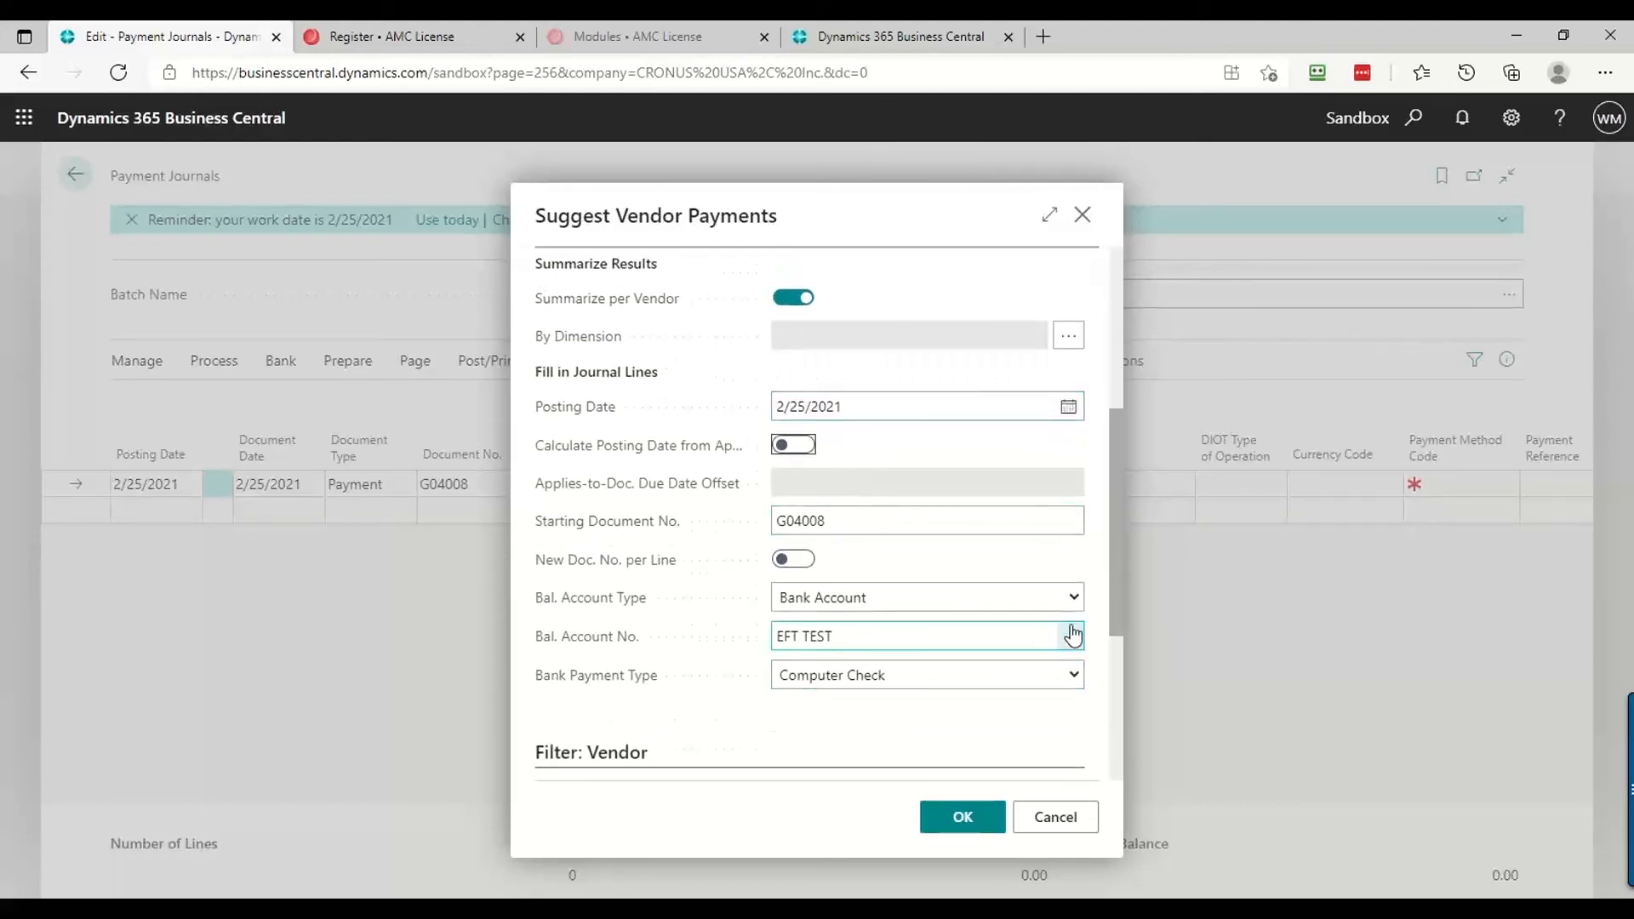
{"action": "left_click", "coordinate": [1074, 675]}
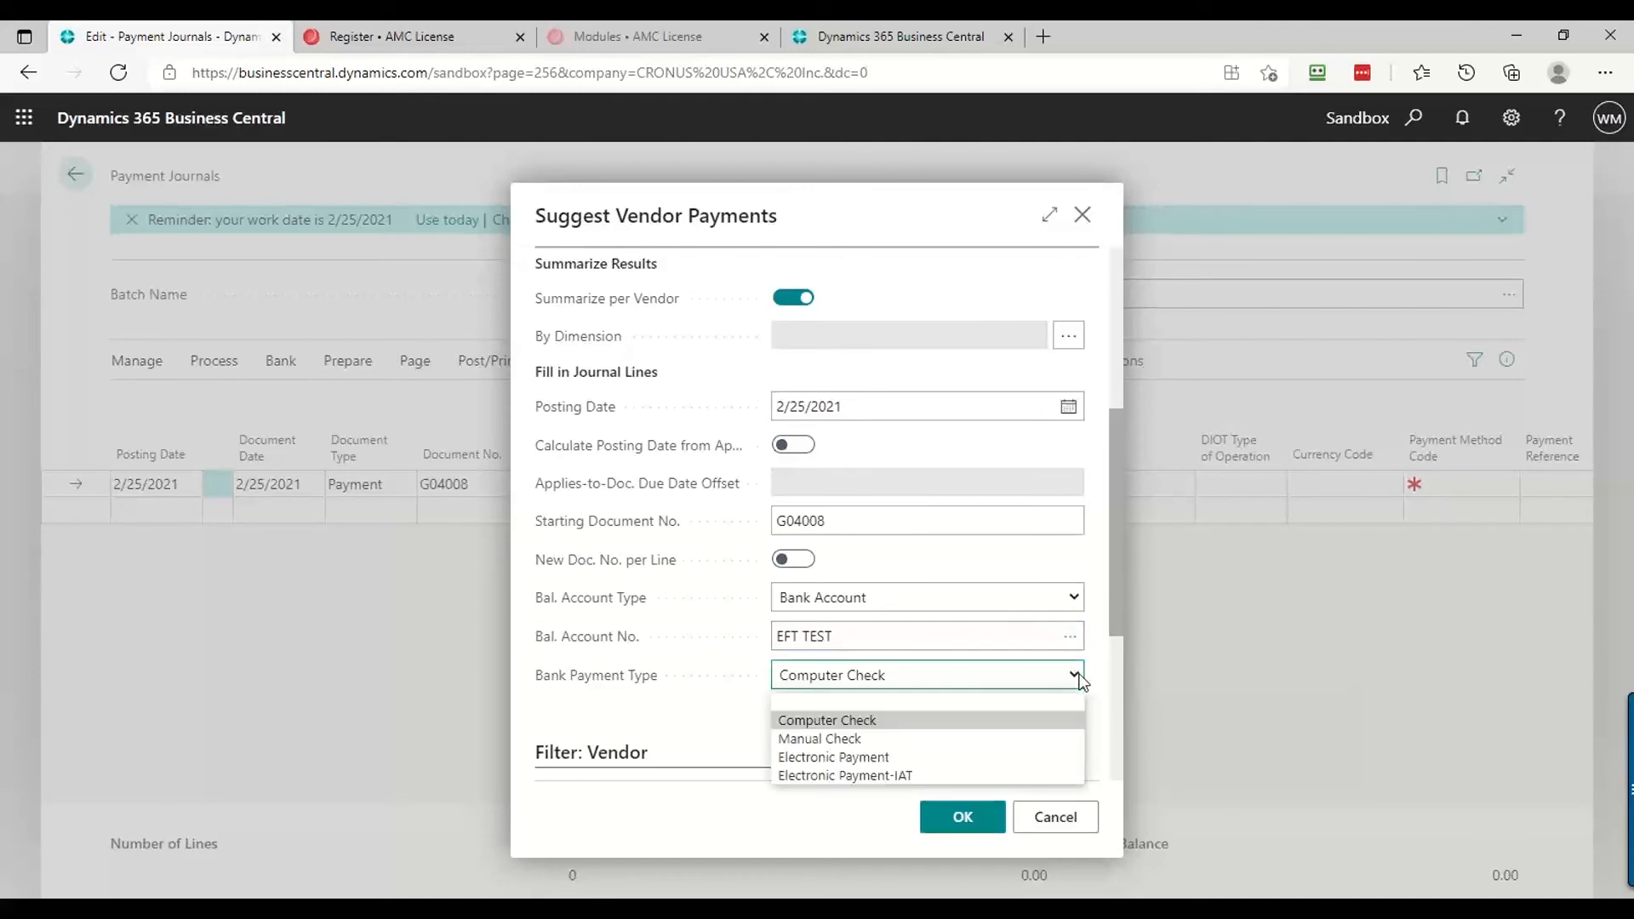
{"action": "left_click", "coordinate": [902, 755]}
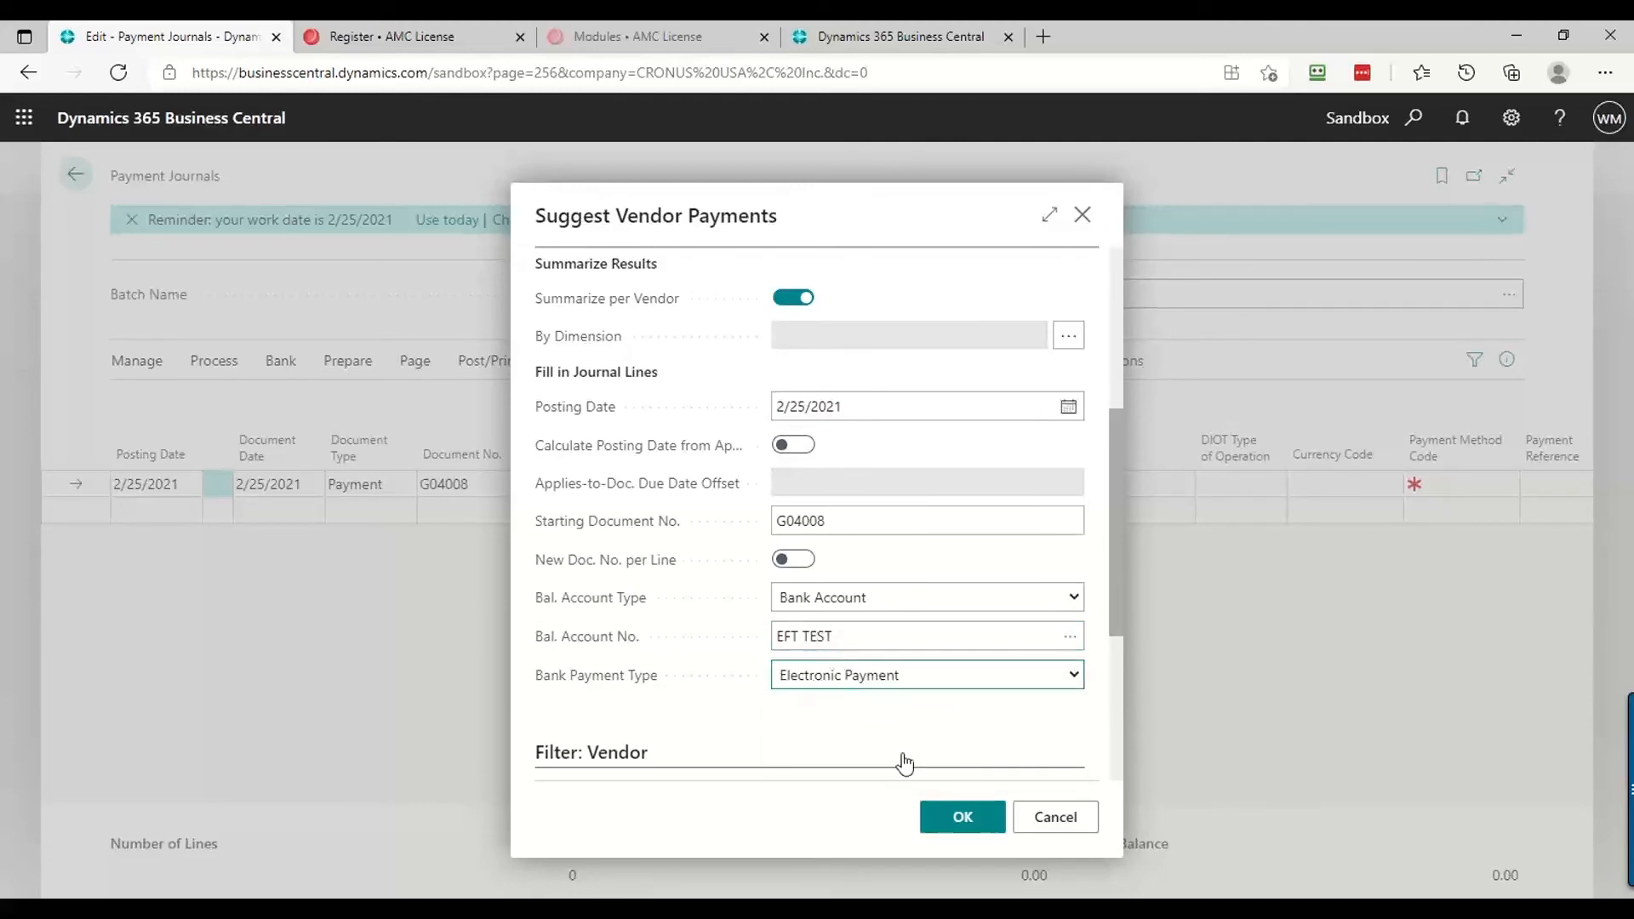
{"action": "left_click", "coordinate": [963, 817]}
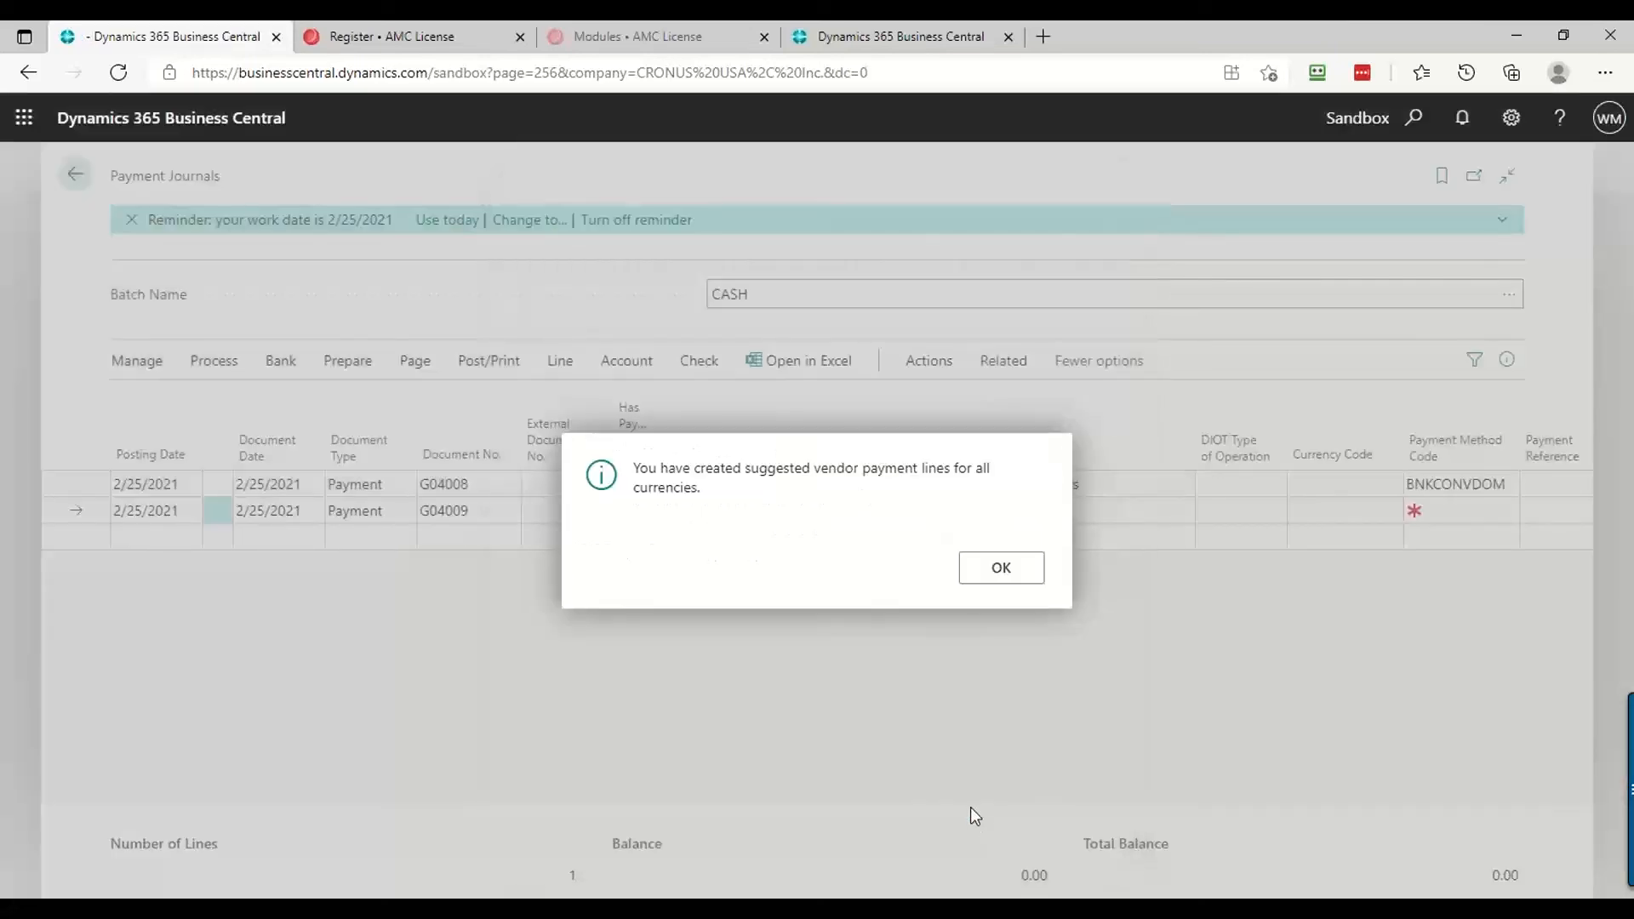
{"action": "left_click", "coordinate": [1016, 576]}
Export the Nod Publishers electronic payment from bank account EFT TEST with PDF output, and view the downloaded remittance advice
{"action": "left_click", "coordinate": [596, 483]}
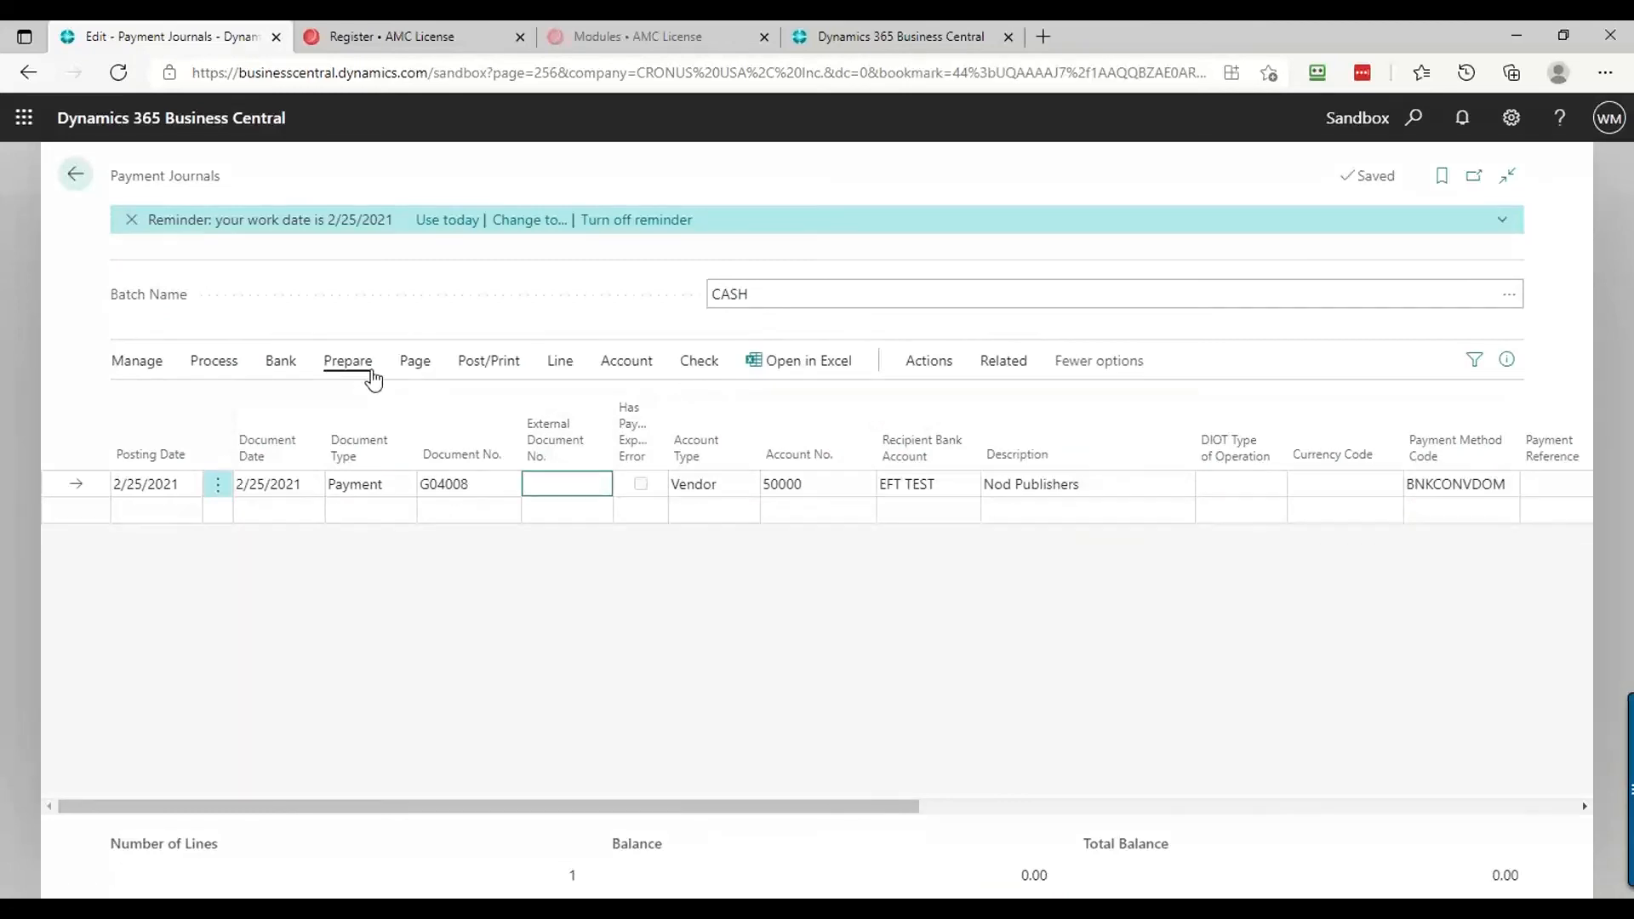
{"action": "left_click", "coordinate": [281, 366]}
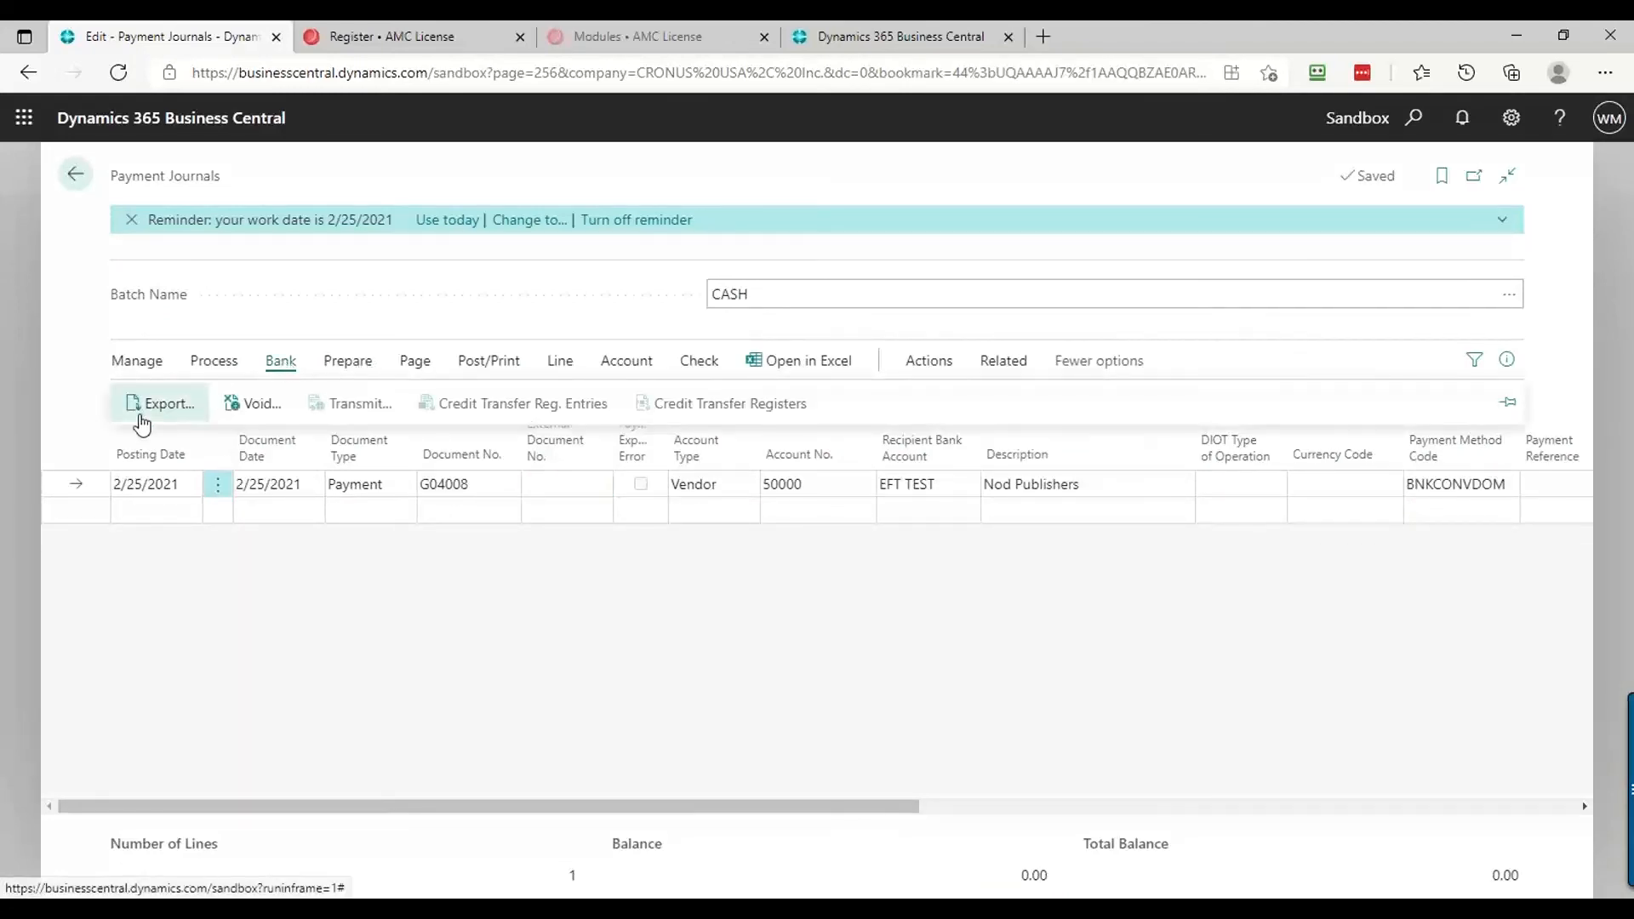
{"action": "left_click", "coordinate": [157, 404]}
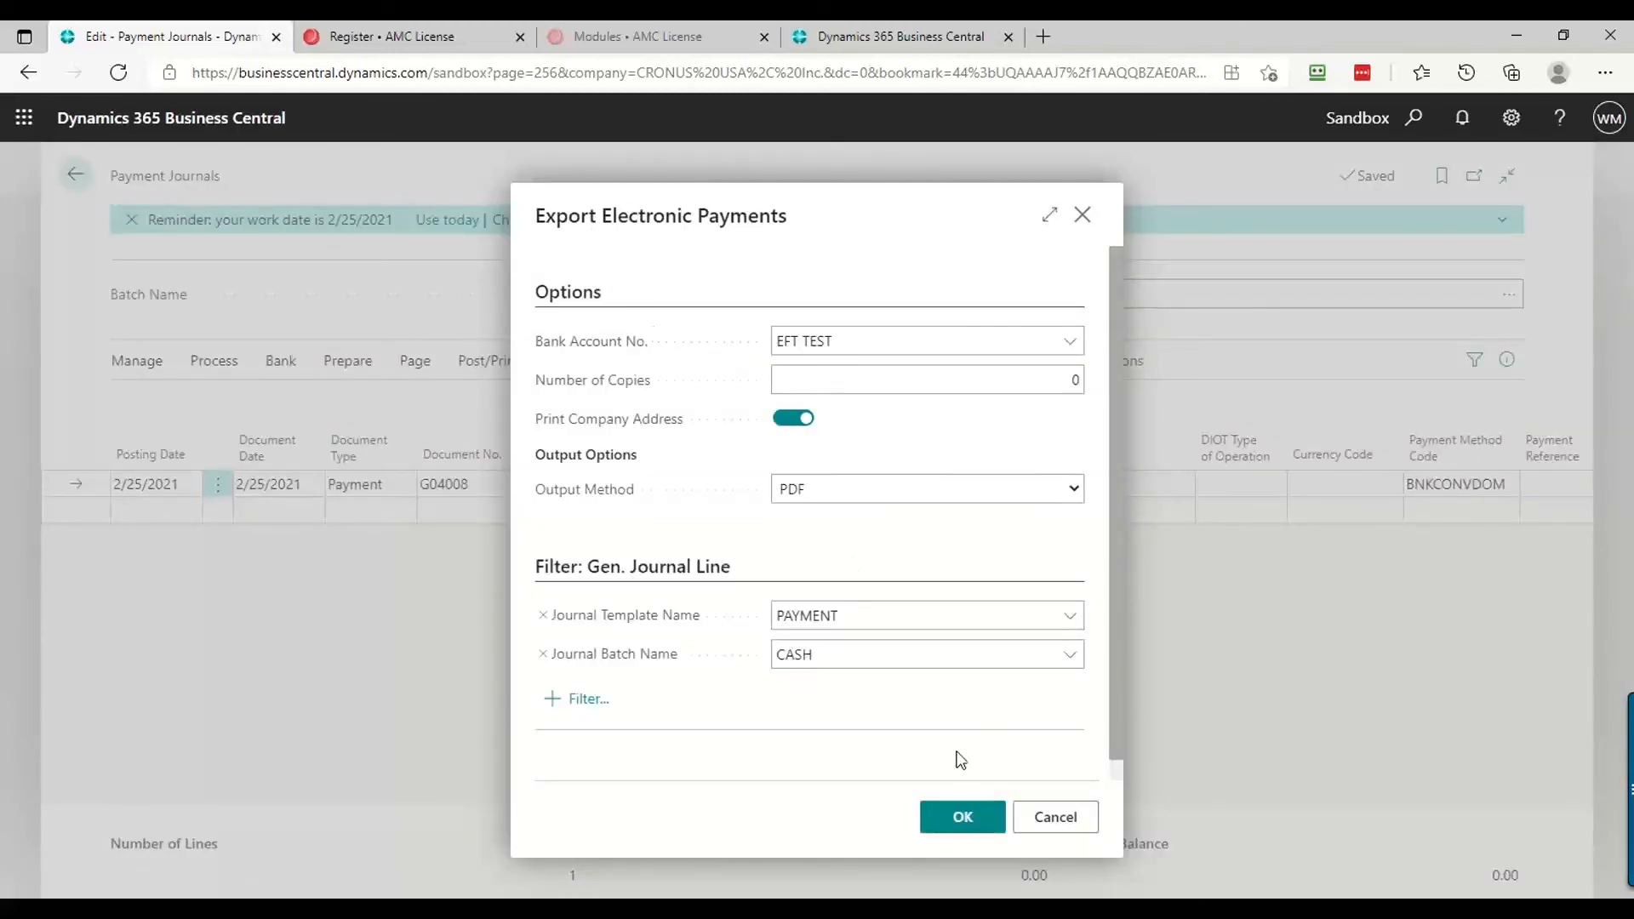
{"action": "left_click", "coordinate": [954, 816]}
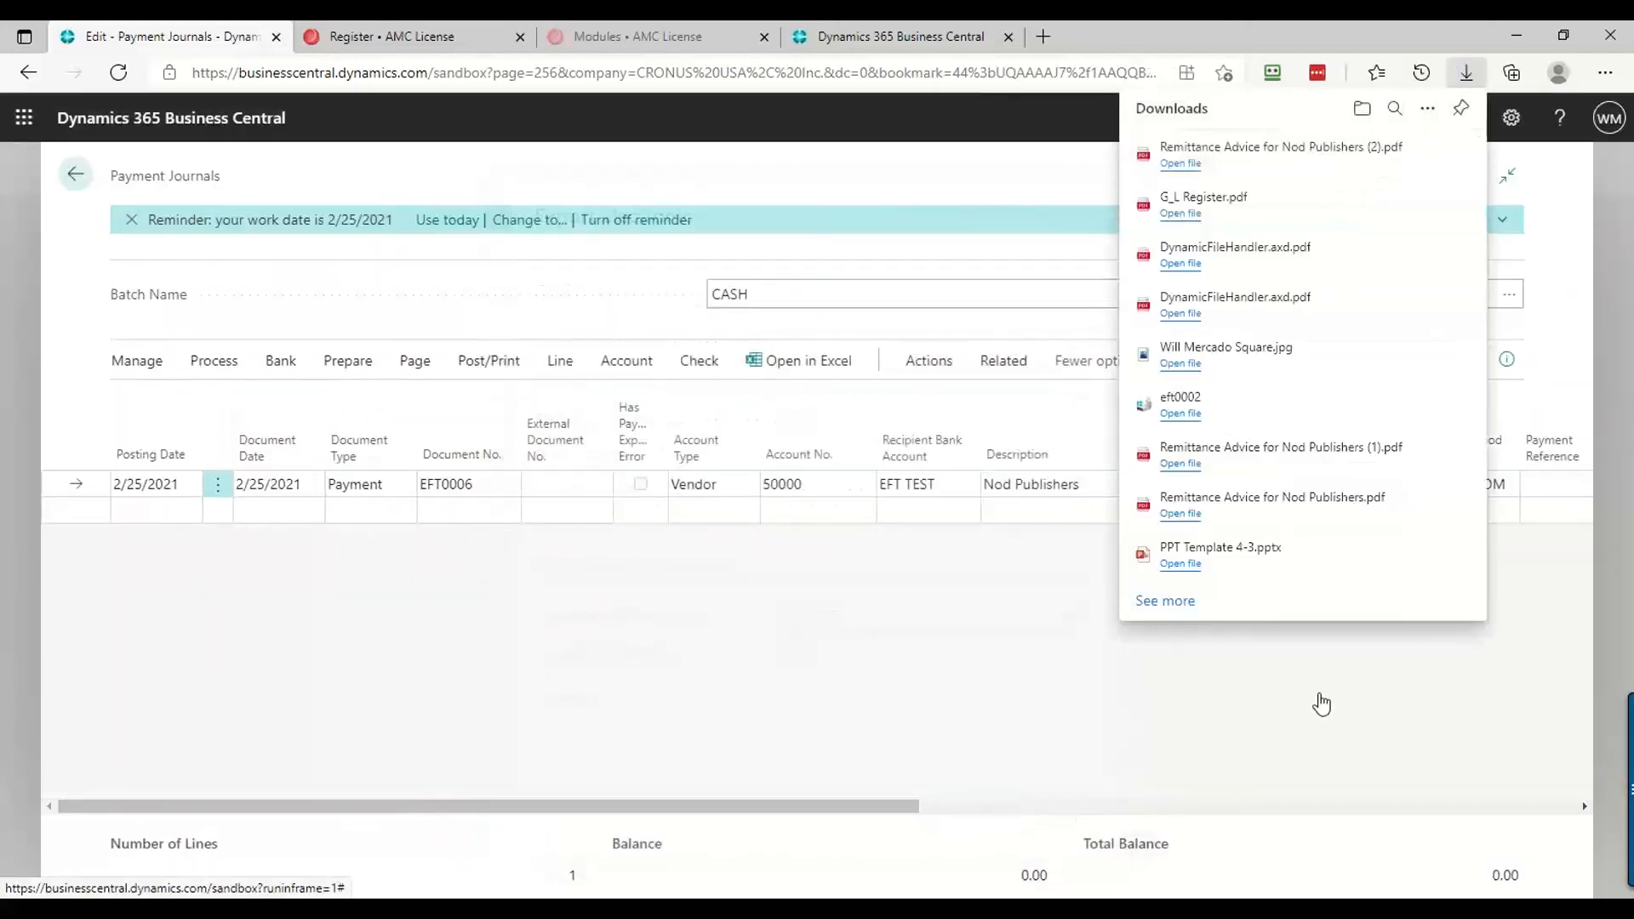
{"action": "left_click", "coordinate": [1275, 153]}
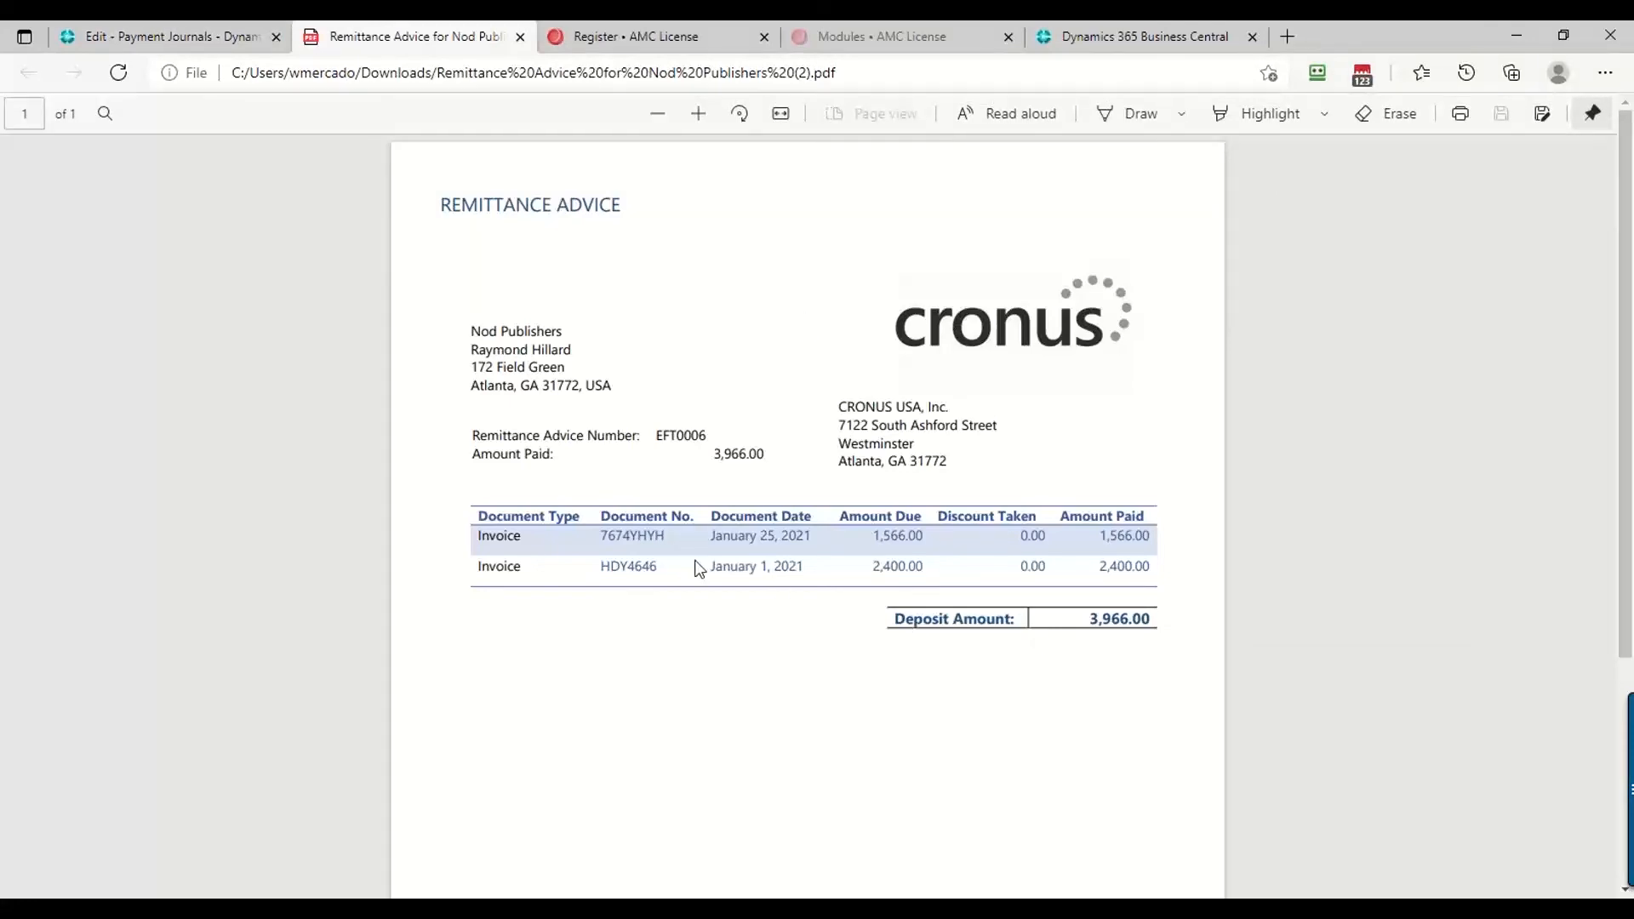
{"action": "left_click", "coordinate": [519, 38]}
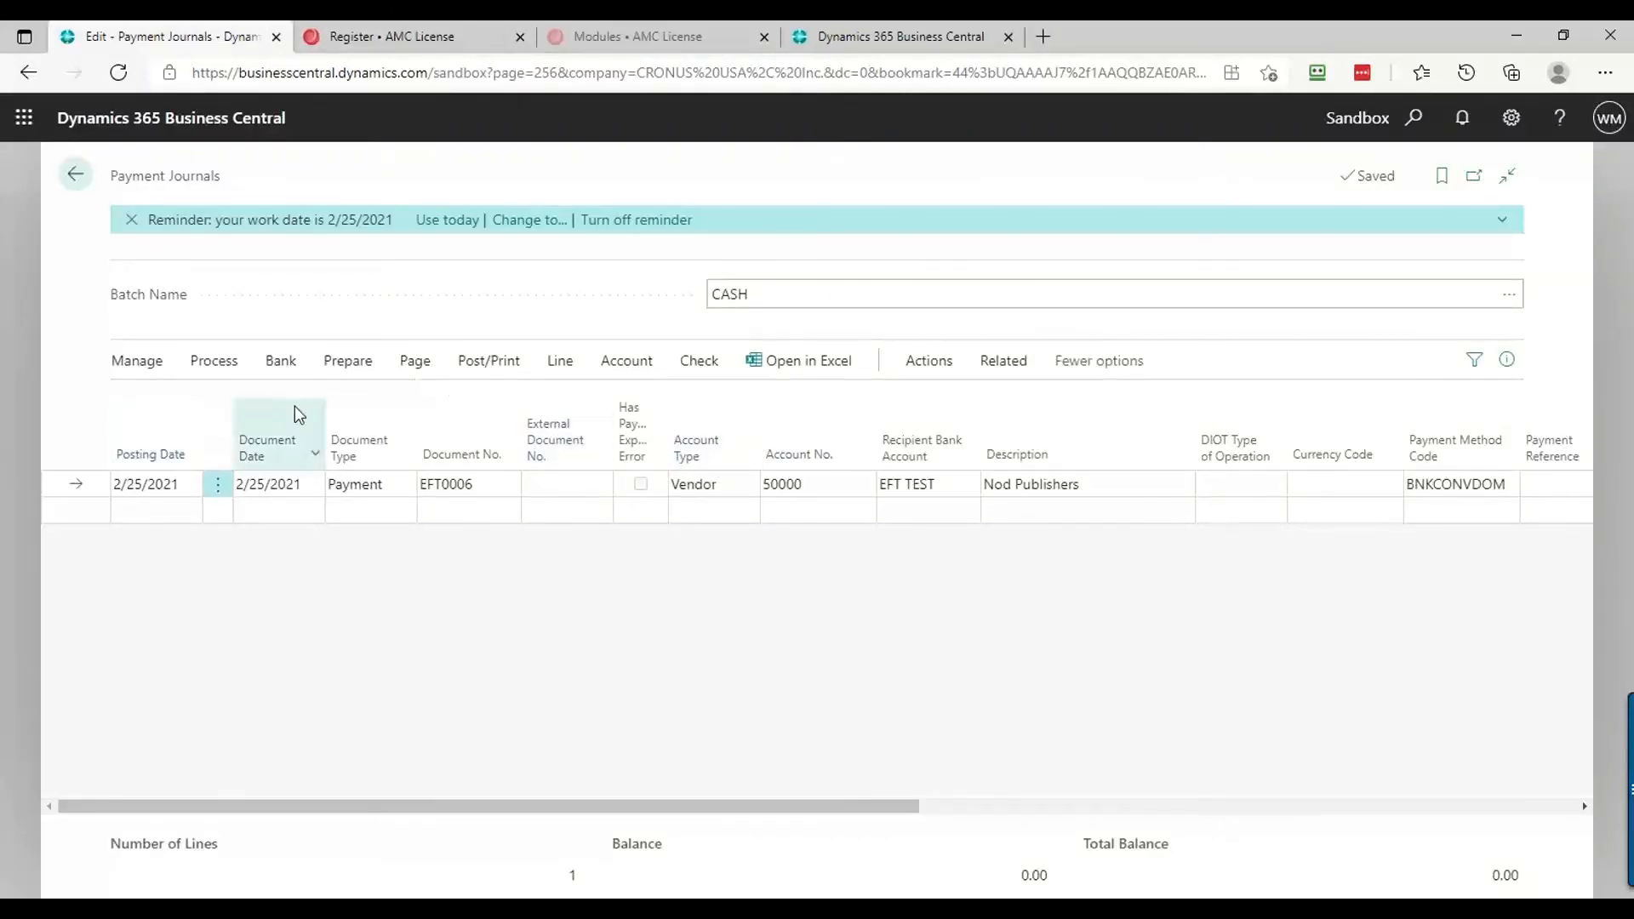
Generate the EFT file for bank account EFT TEST with the Nod Publishers payment line included
{"action": "left_click", "coordinate": [927, 362]}
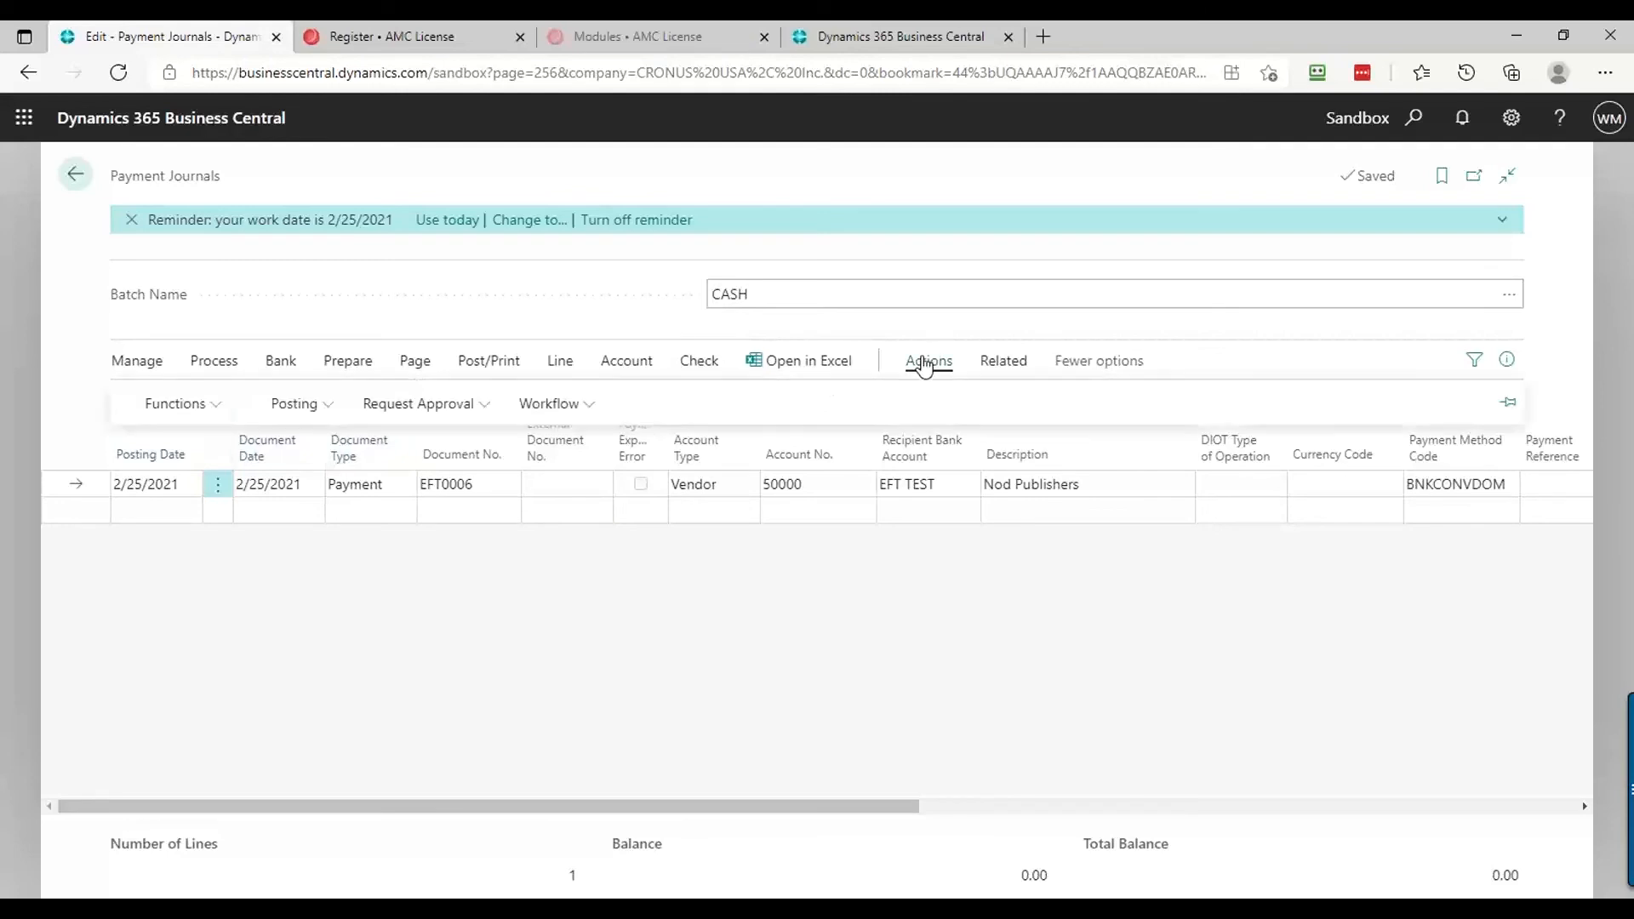
{"action": "left_click", "coordinate": [162, 407]}
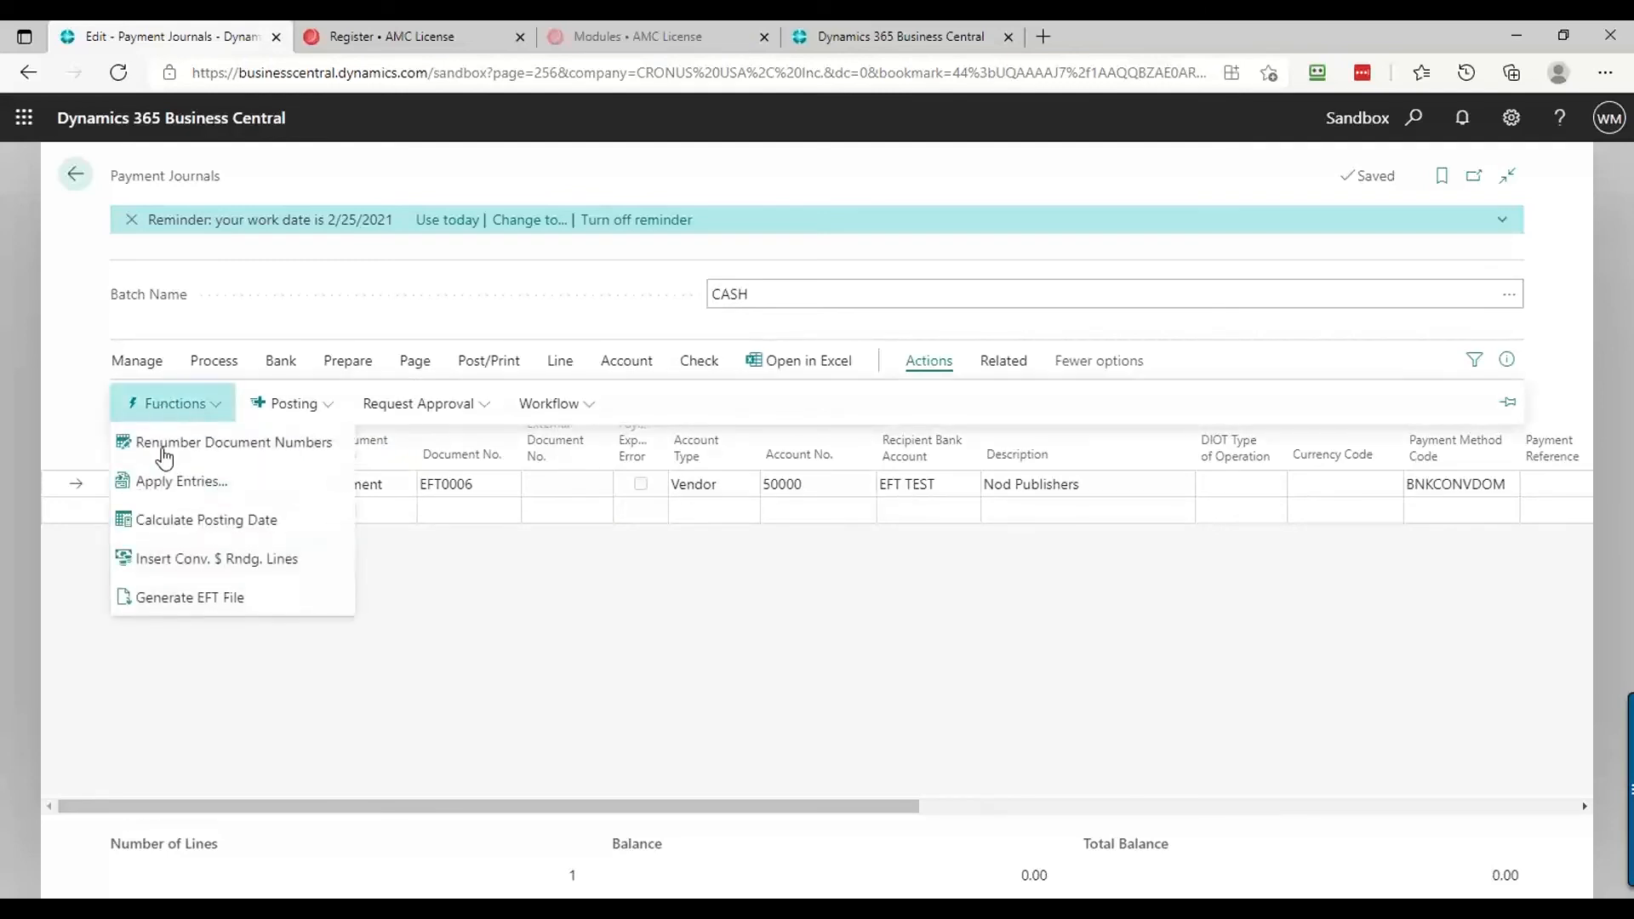
{"action": "left_click", "coordinate": [164, 596]}
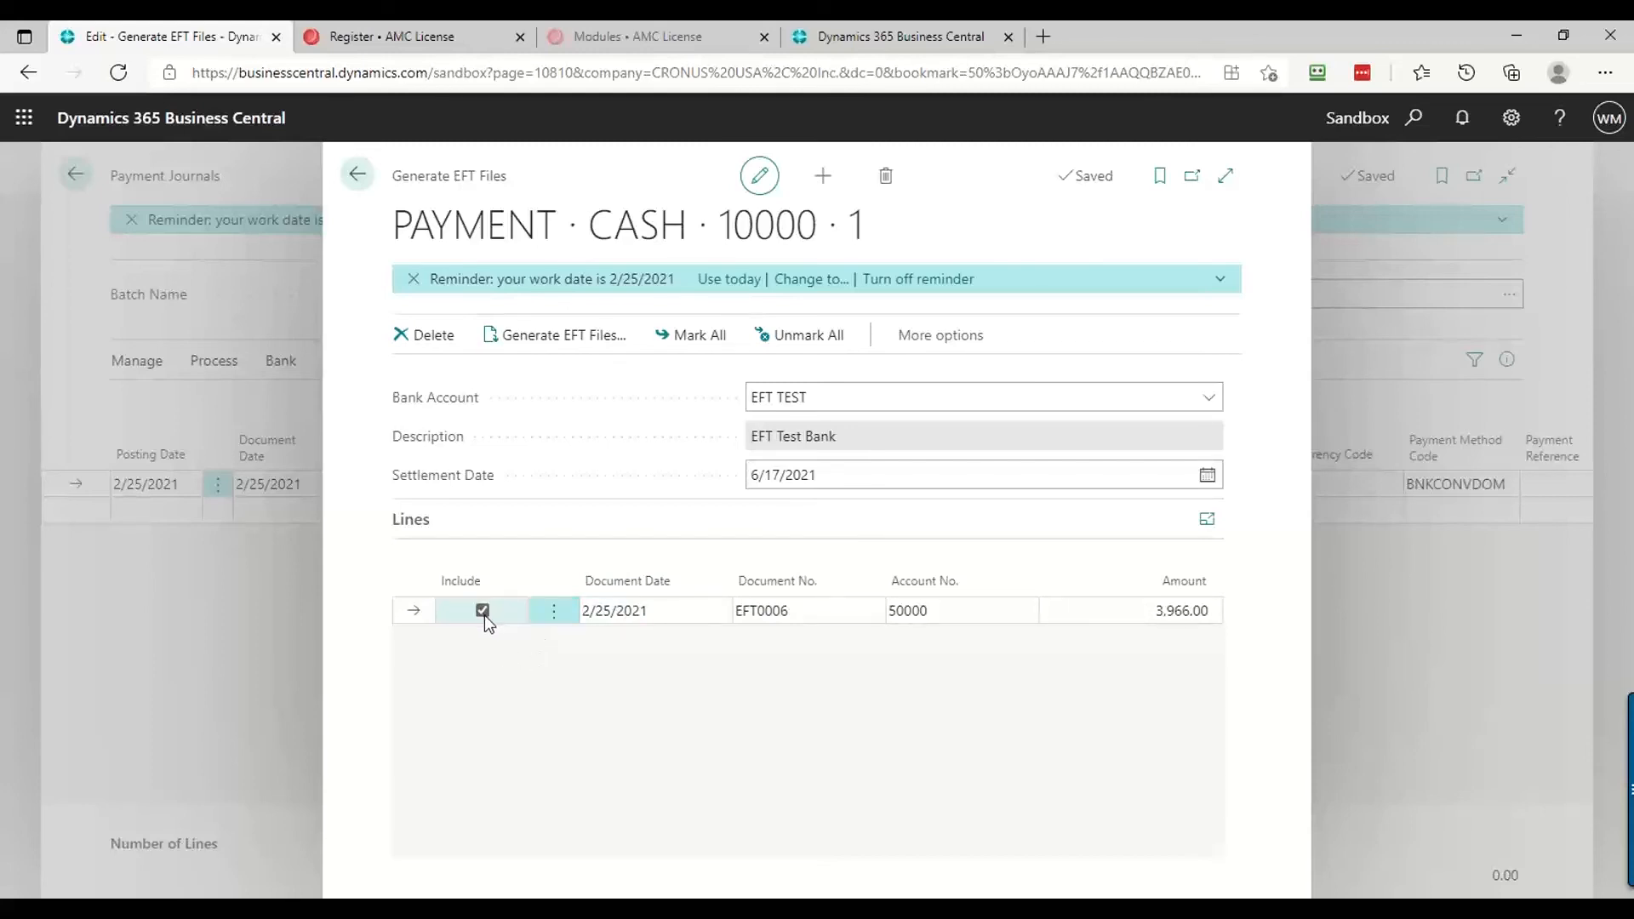
{"action": "left_click", "coordinate": [545, 340]}
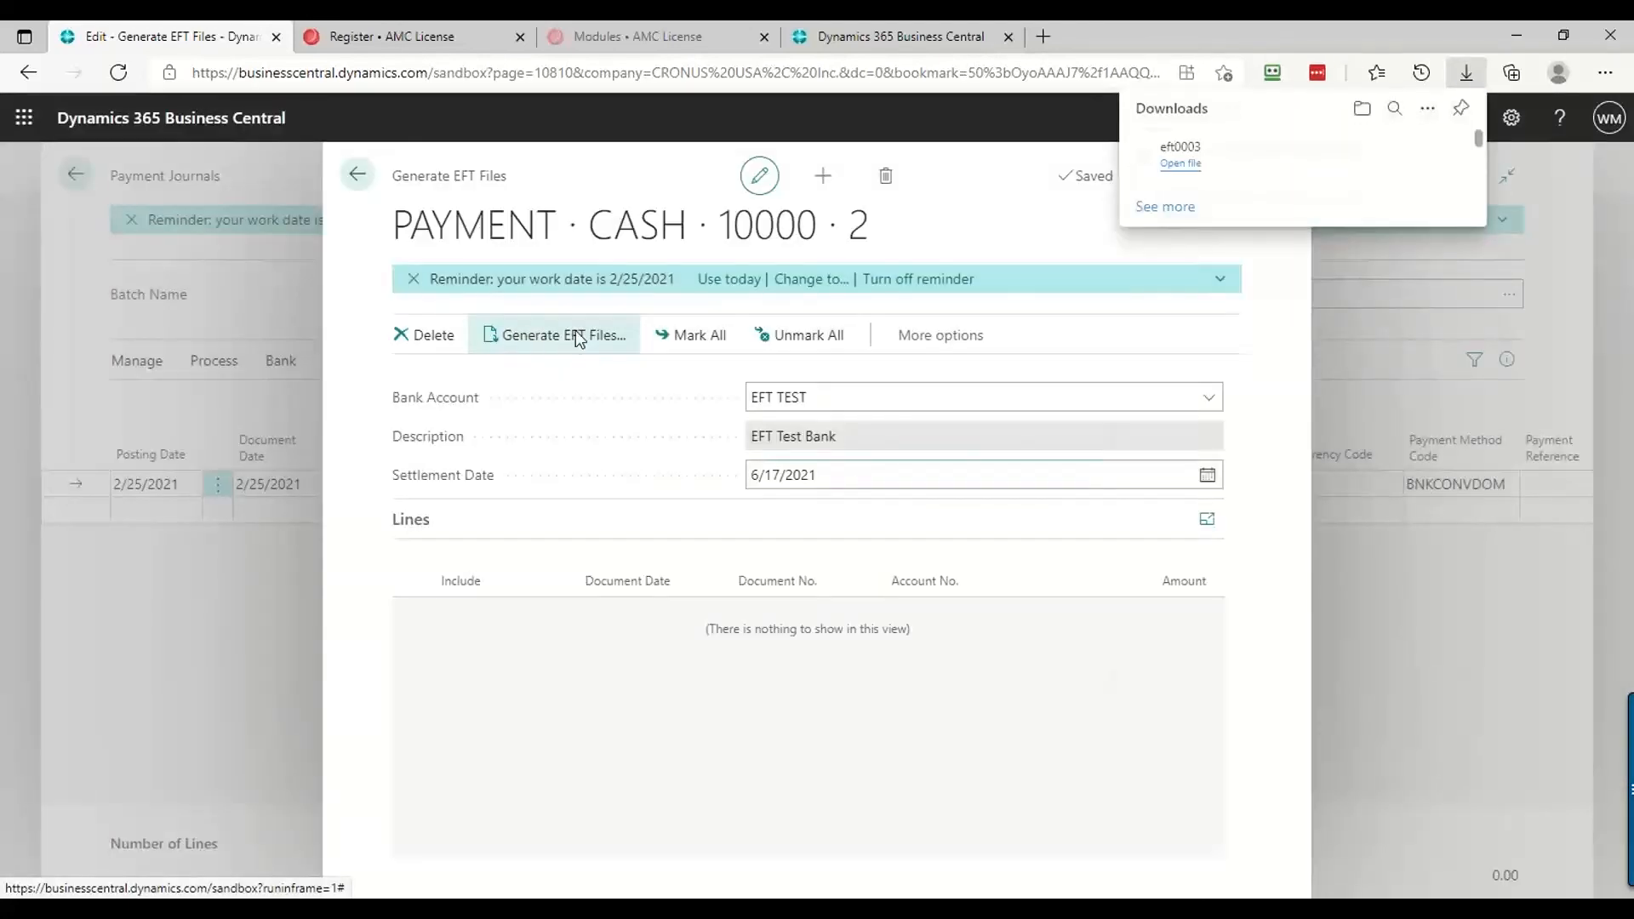
Examine the contents of the downloaded eft0003 file in Notepad, and close it along with the Downloads folder
{"action": "left_click", "coordinate": [1253, 147]}
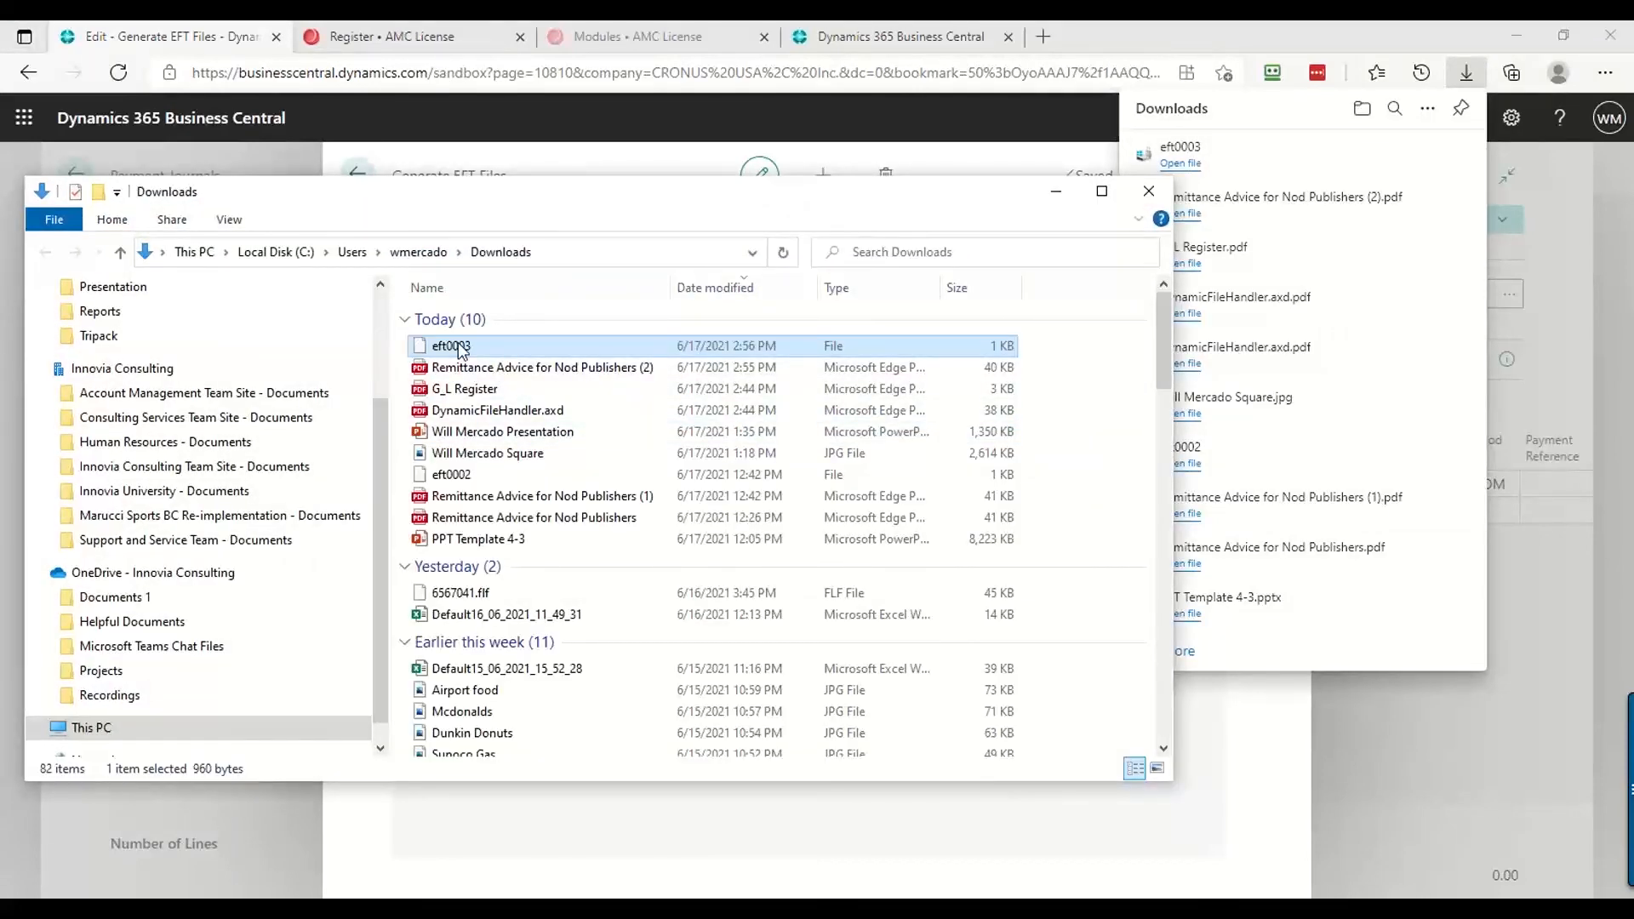
{"action": "double_click", "coordinate": [460, 349]}
{"action": "left_click", "coordinate": [780, 440]}
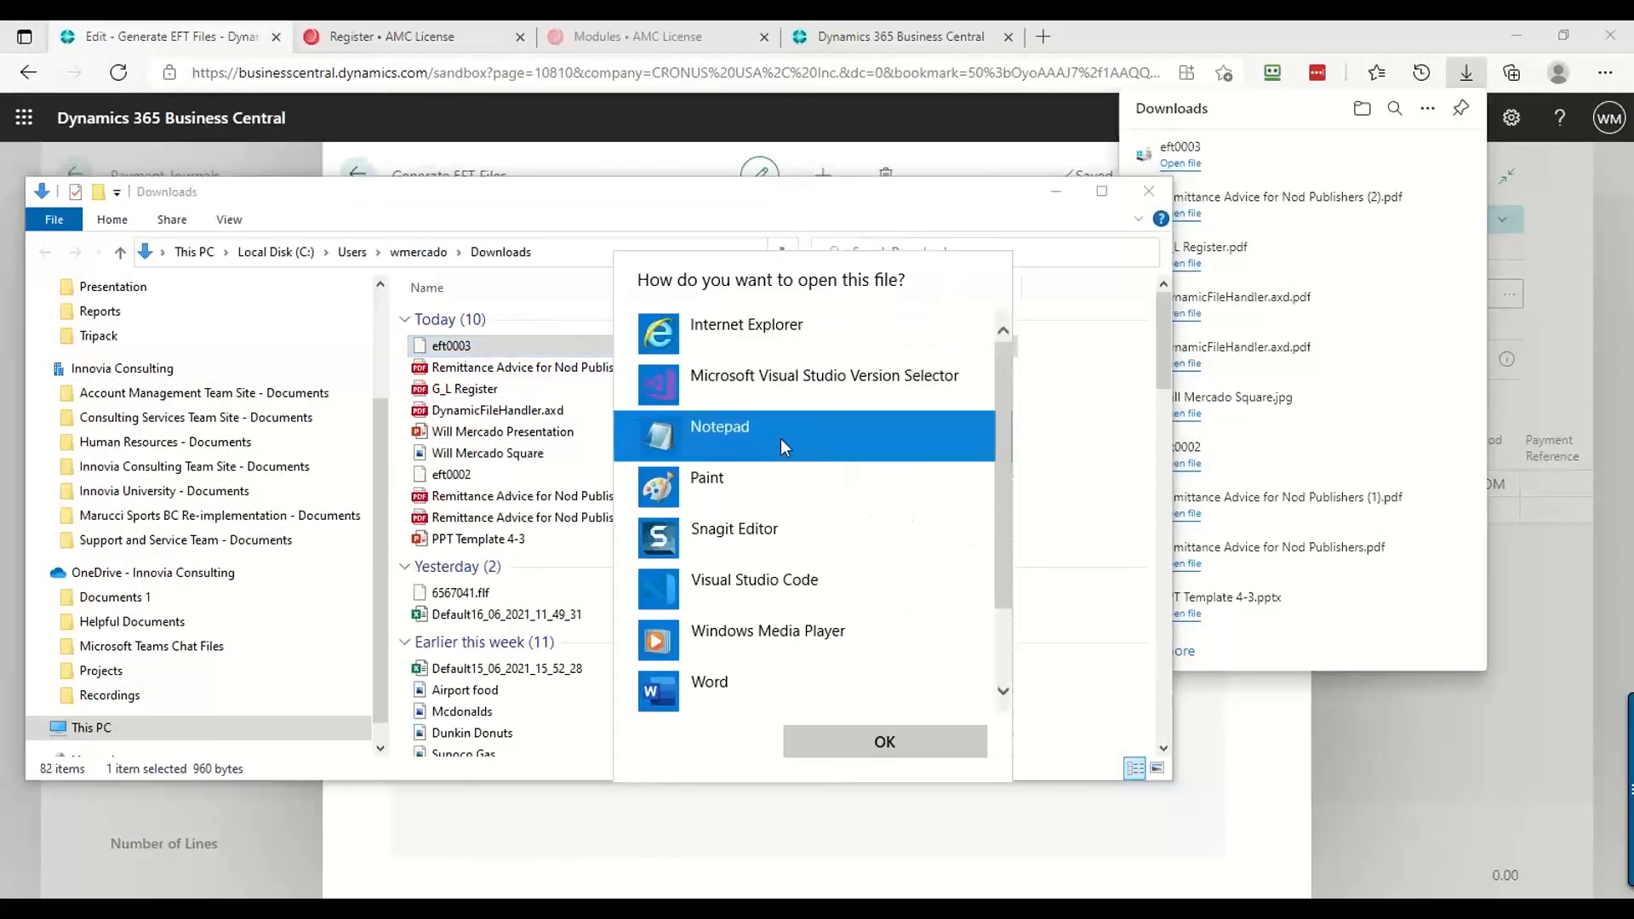
{"action": "left_click", "coordinate": [856, 737]}
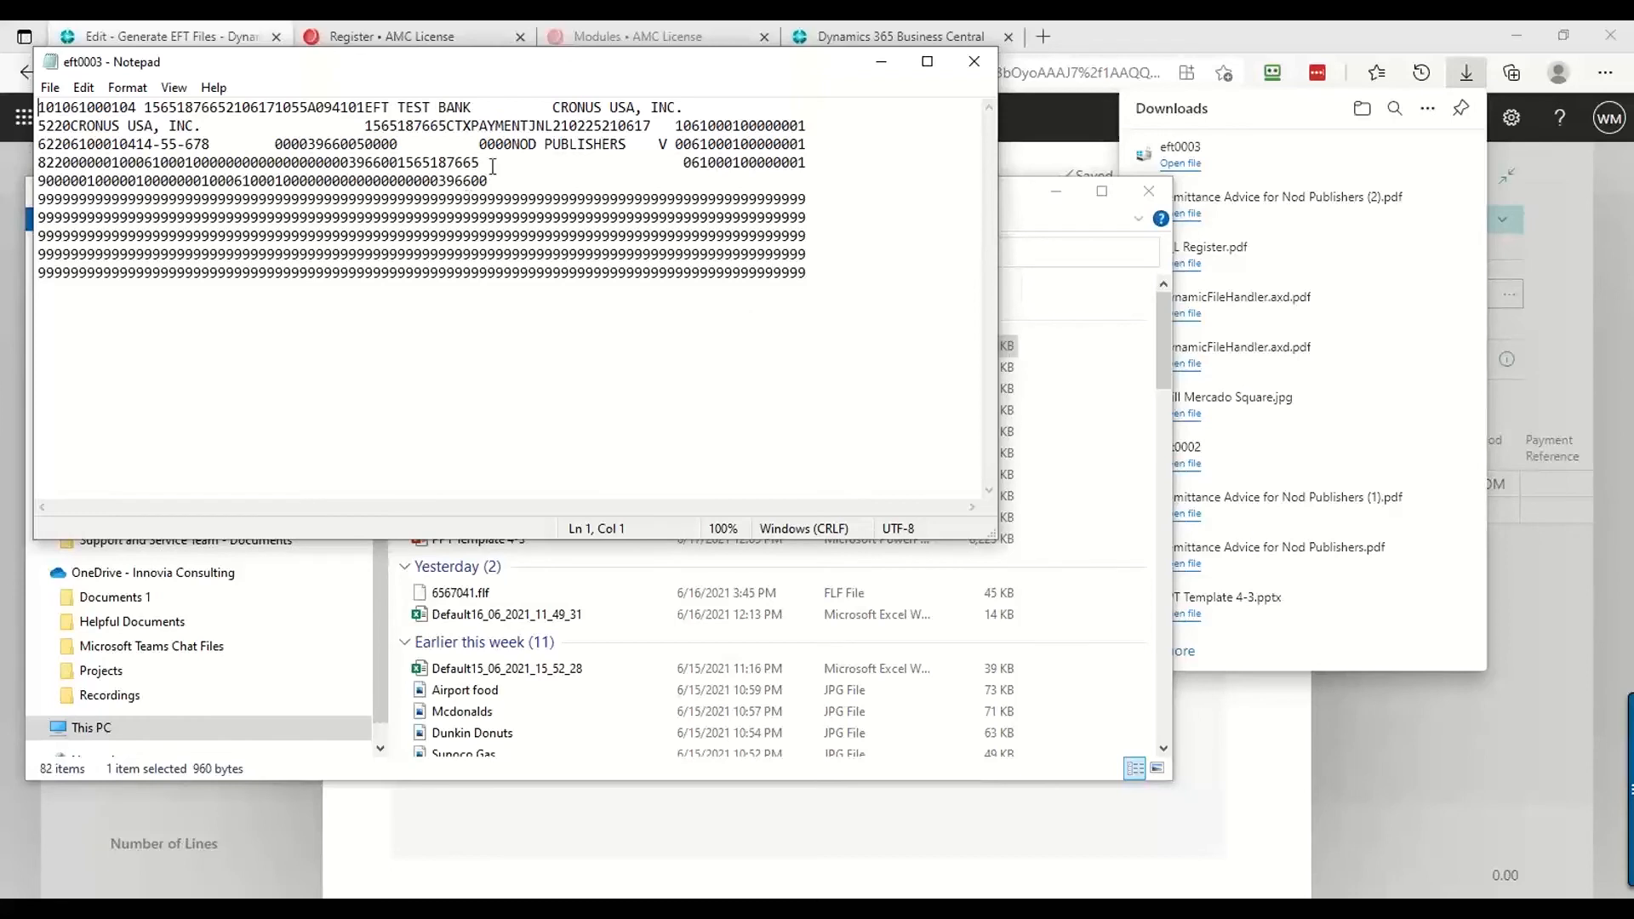
{"action": "left_click", "coordinate": [975, 65]}
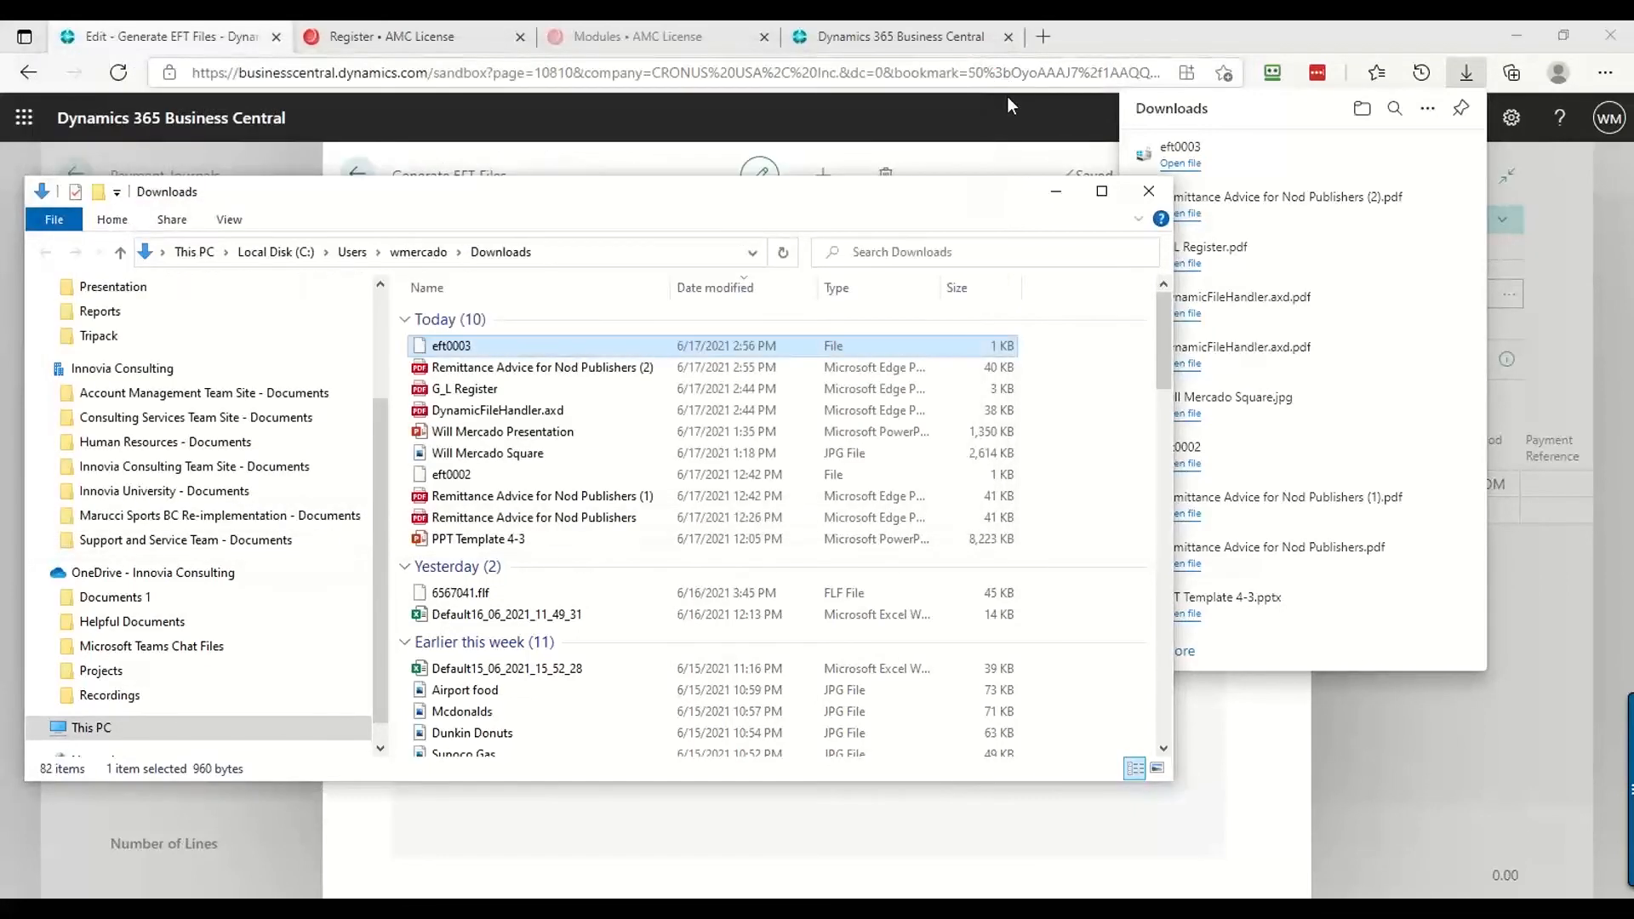
{"action": "left_click", "coordinate": [1150, 192]}
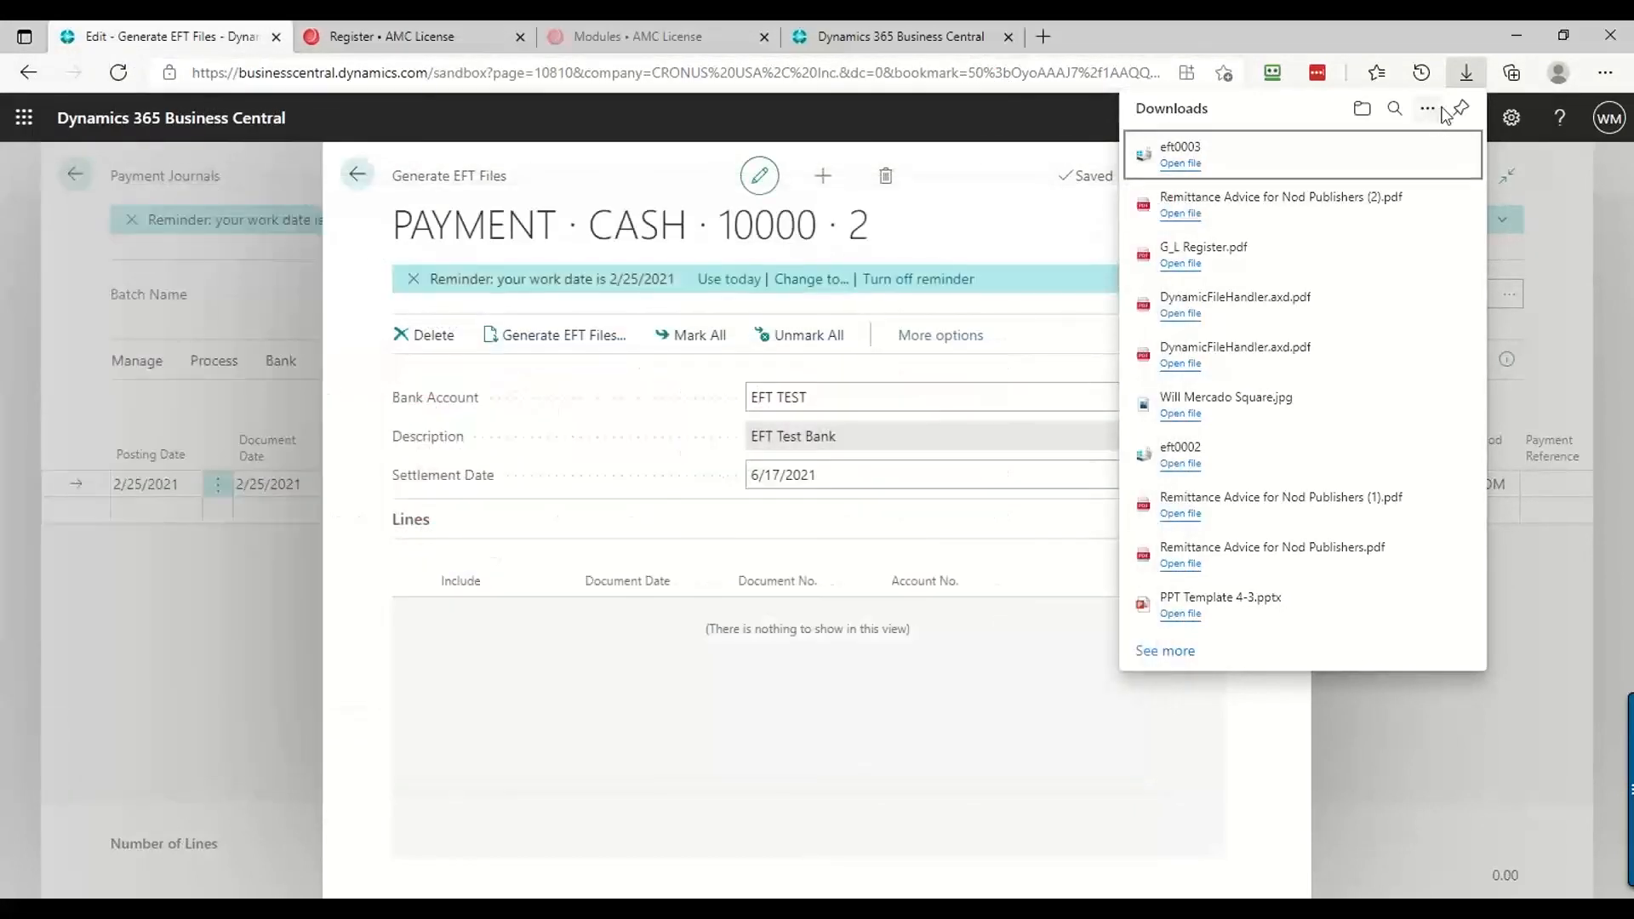
{"action": "left_click", "coordinate": [1528, 747]}
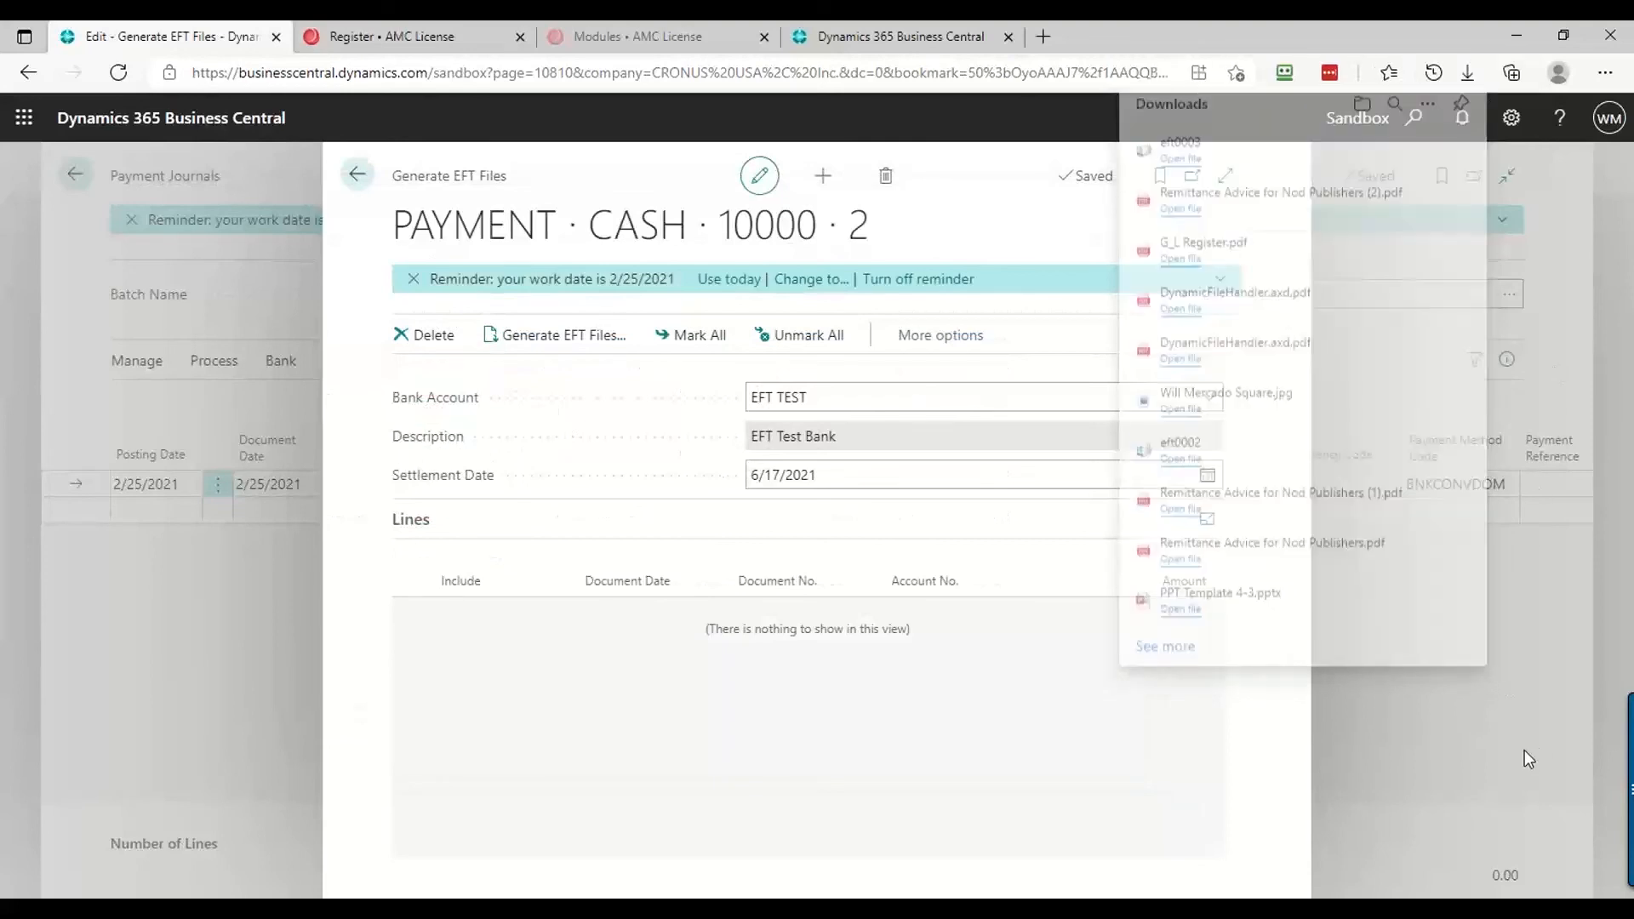
Leave the EFT files page and payment journal, search for "general ledger" and open General Ledger Setup
{"action": "left_click", "coordinate": [357, 174]}
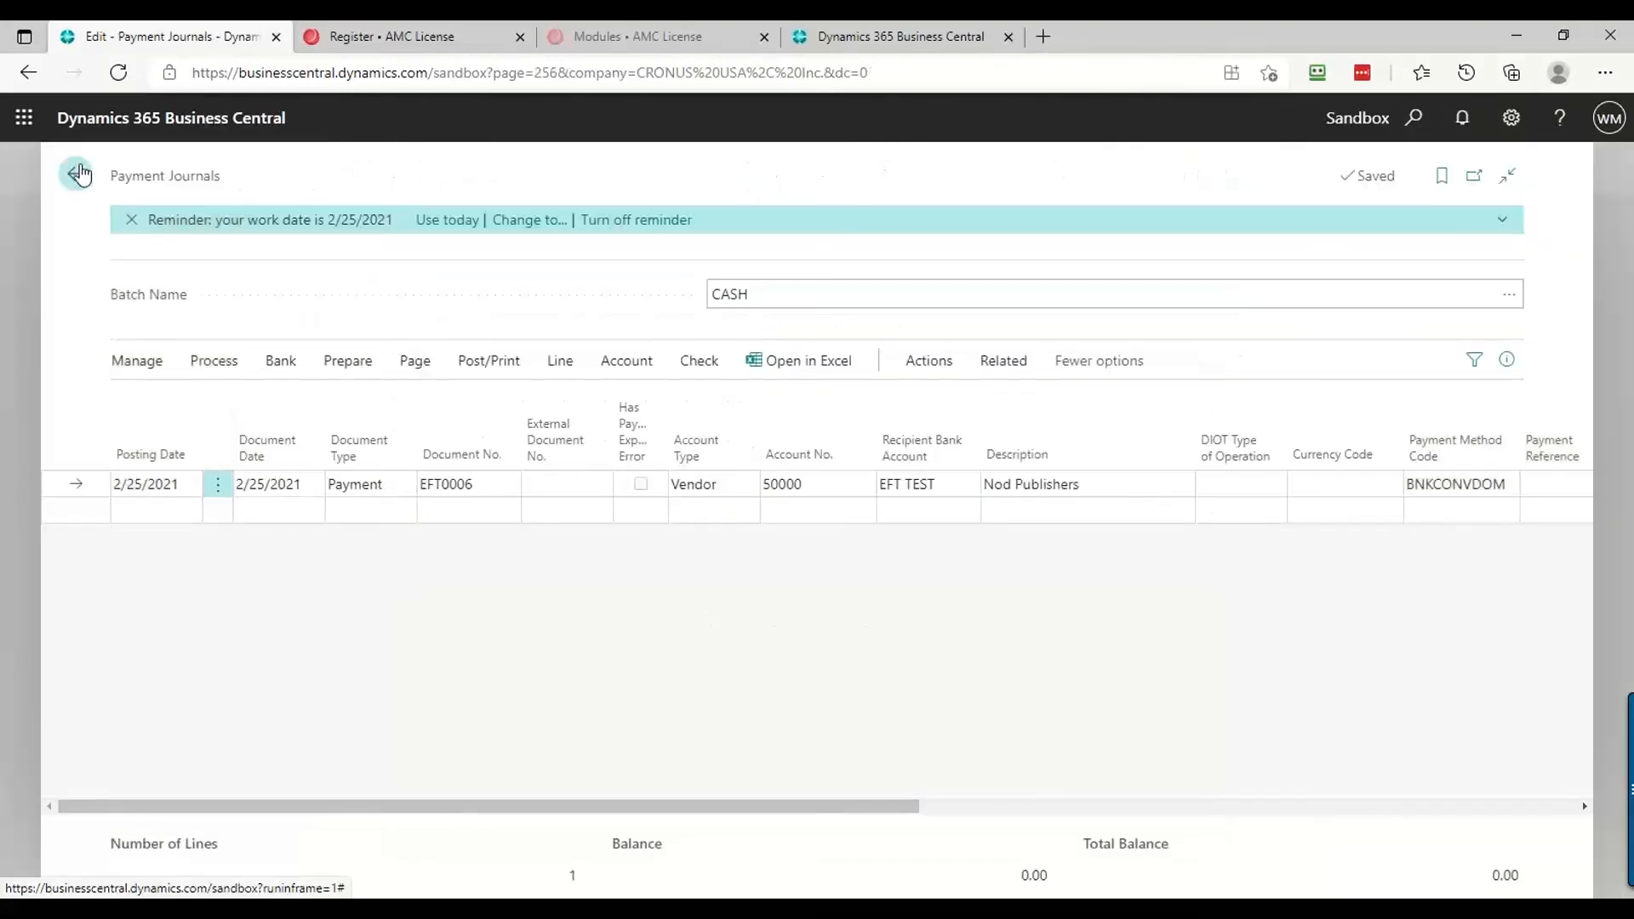
{"action": "left_click", "coordinate": [75, 174]}
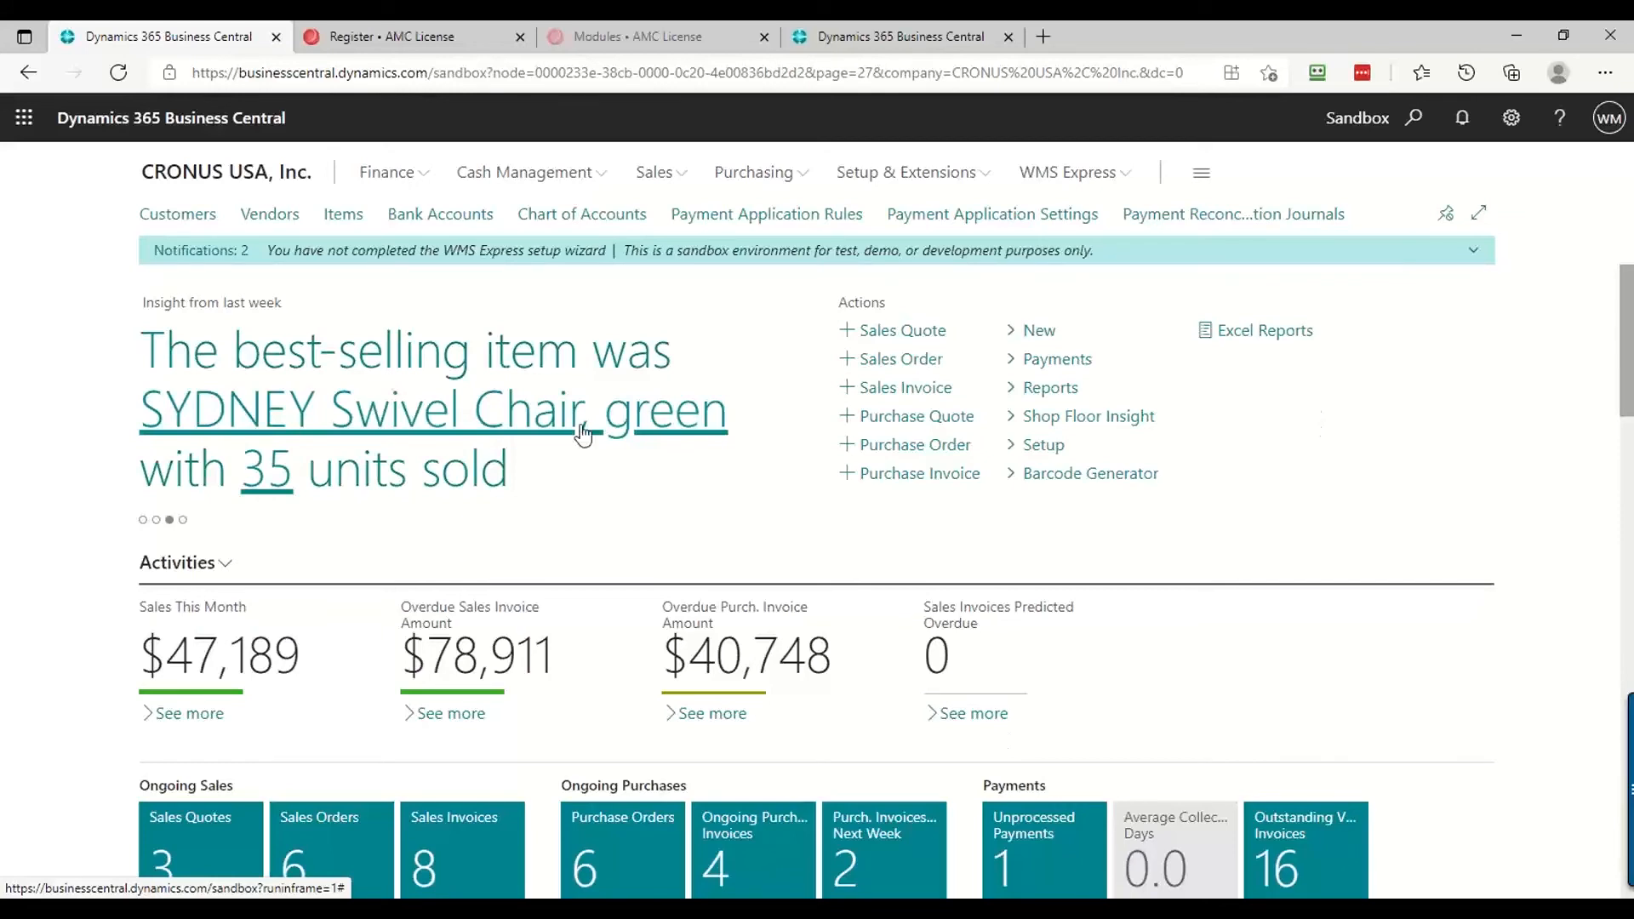
{"action": "left_click", "coordinate": [1413, 119]}
{"action": "type", "text": "g"}
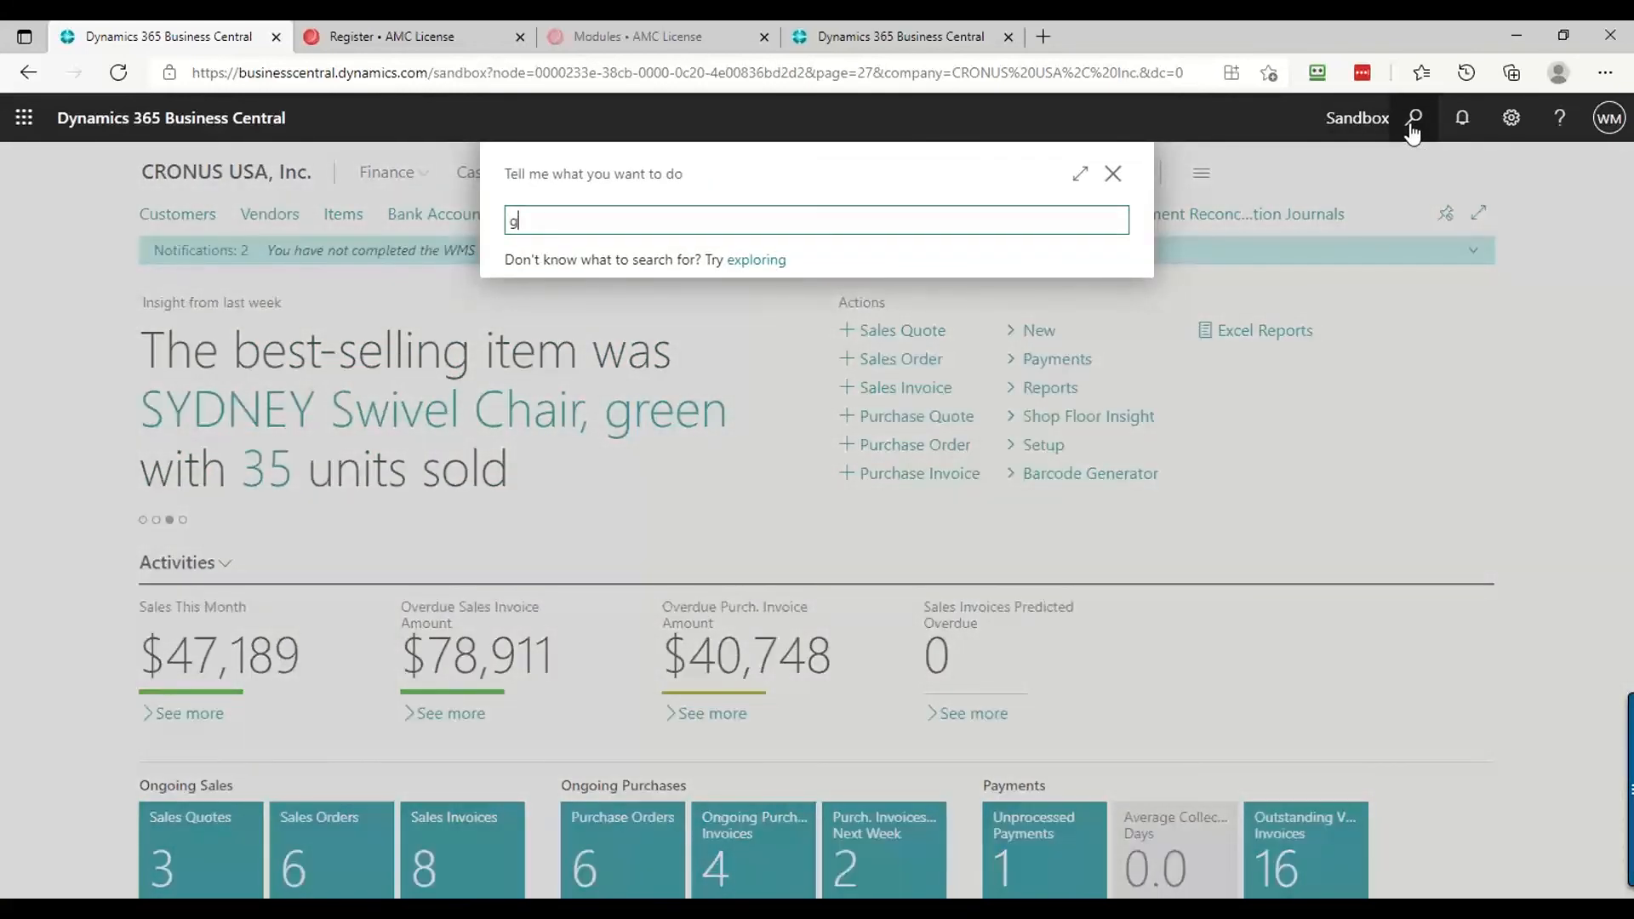
{"action": "type", "text": "eneral ledger"}
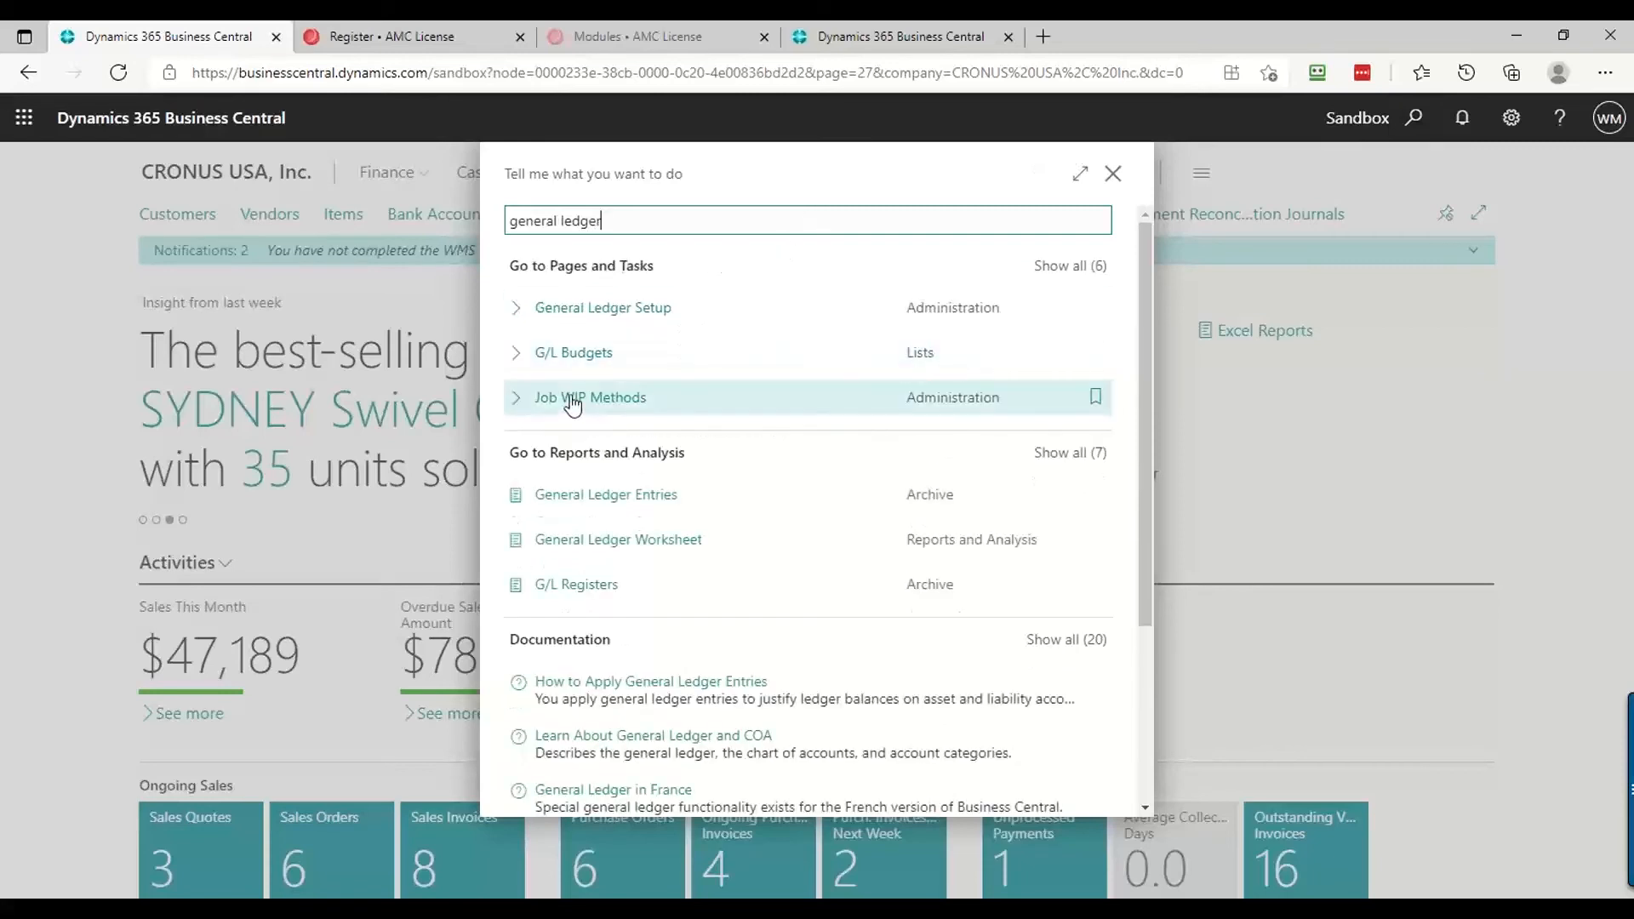
{"action": "left_click", "coordinate": [605, 300]}
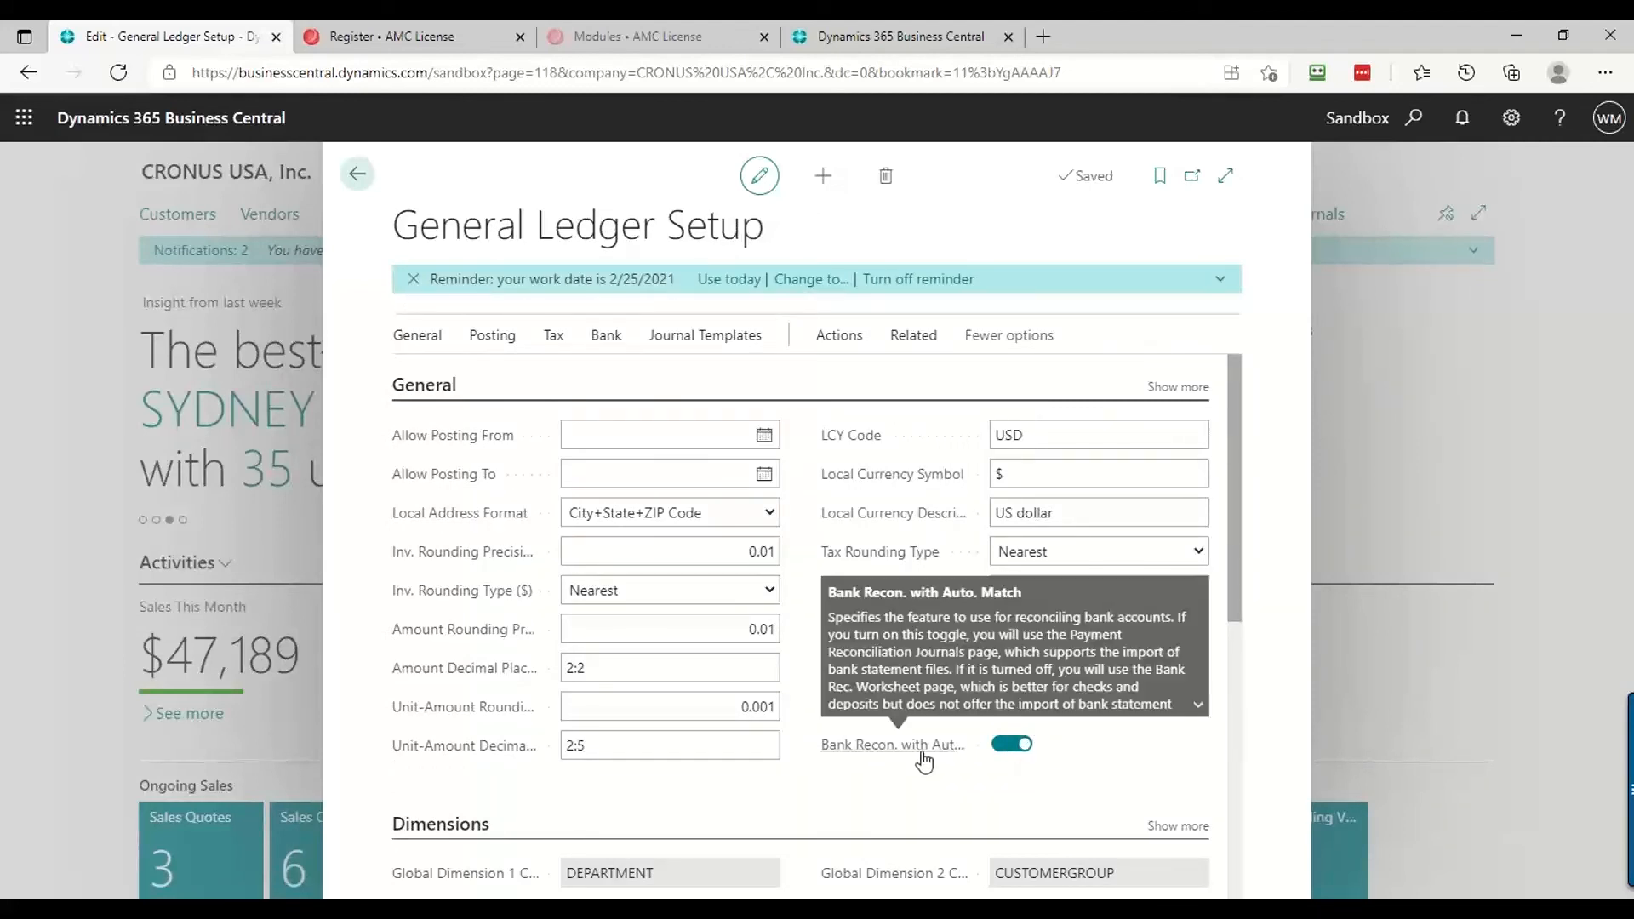
Turn off Bank Recon. with Auto. Match in the General Ledger Setup and leave the page
{"action": "left_click", "coordinate": [1013, 745]}
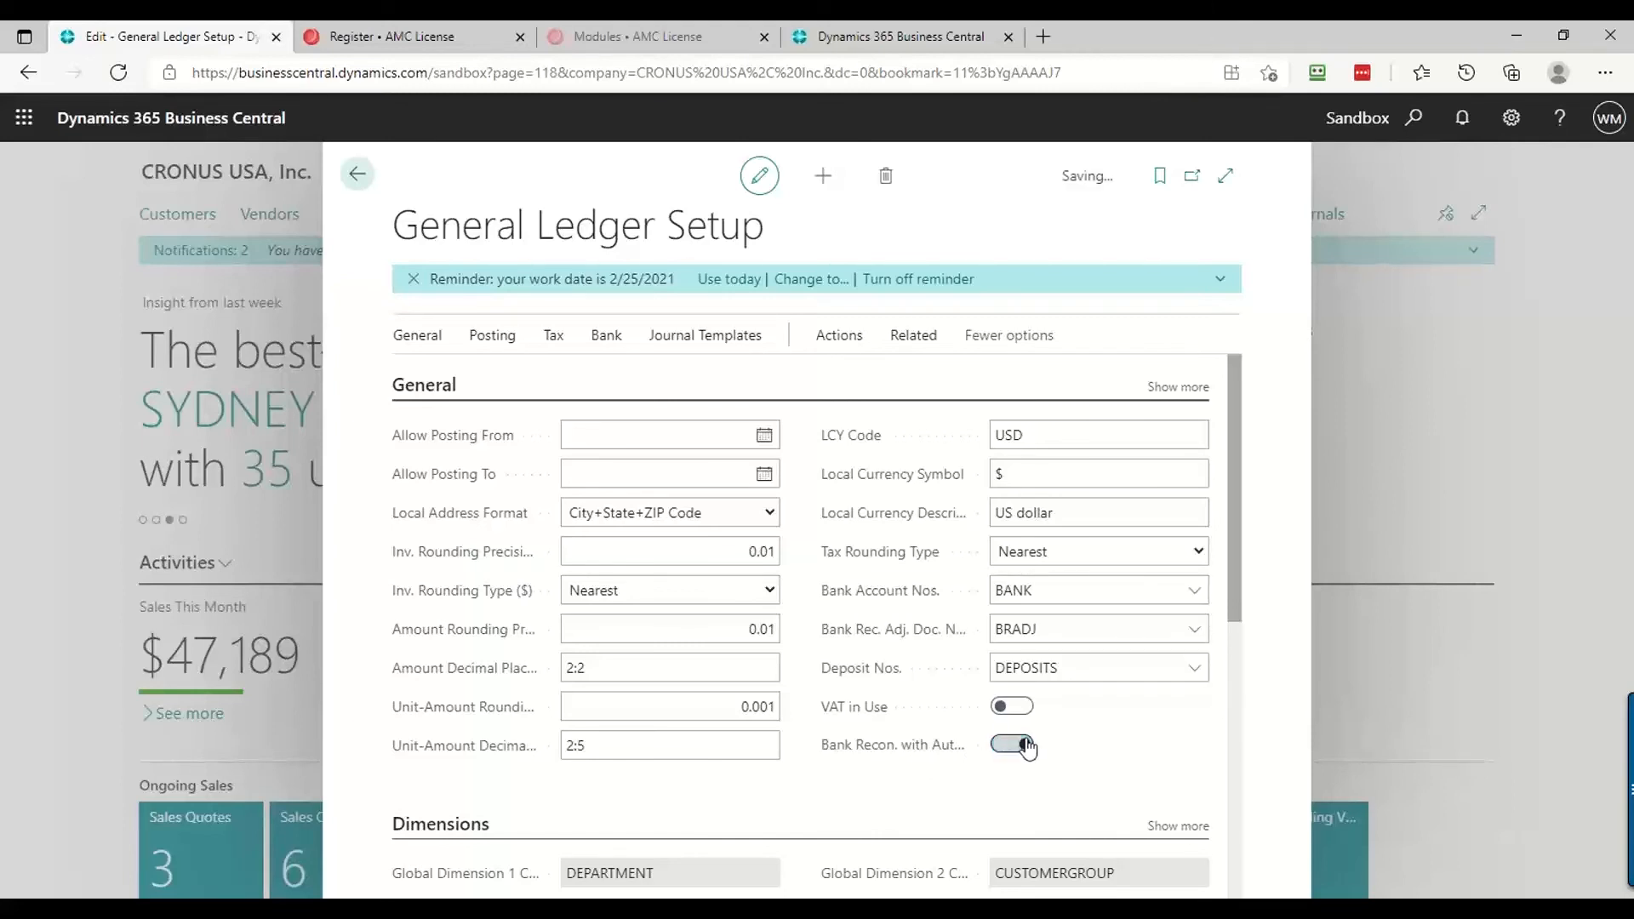
{"action": "left_click", "coordinate": [985, 615]}
{"action": "left_click", "coordinate": [354, 173]}
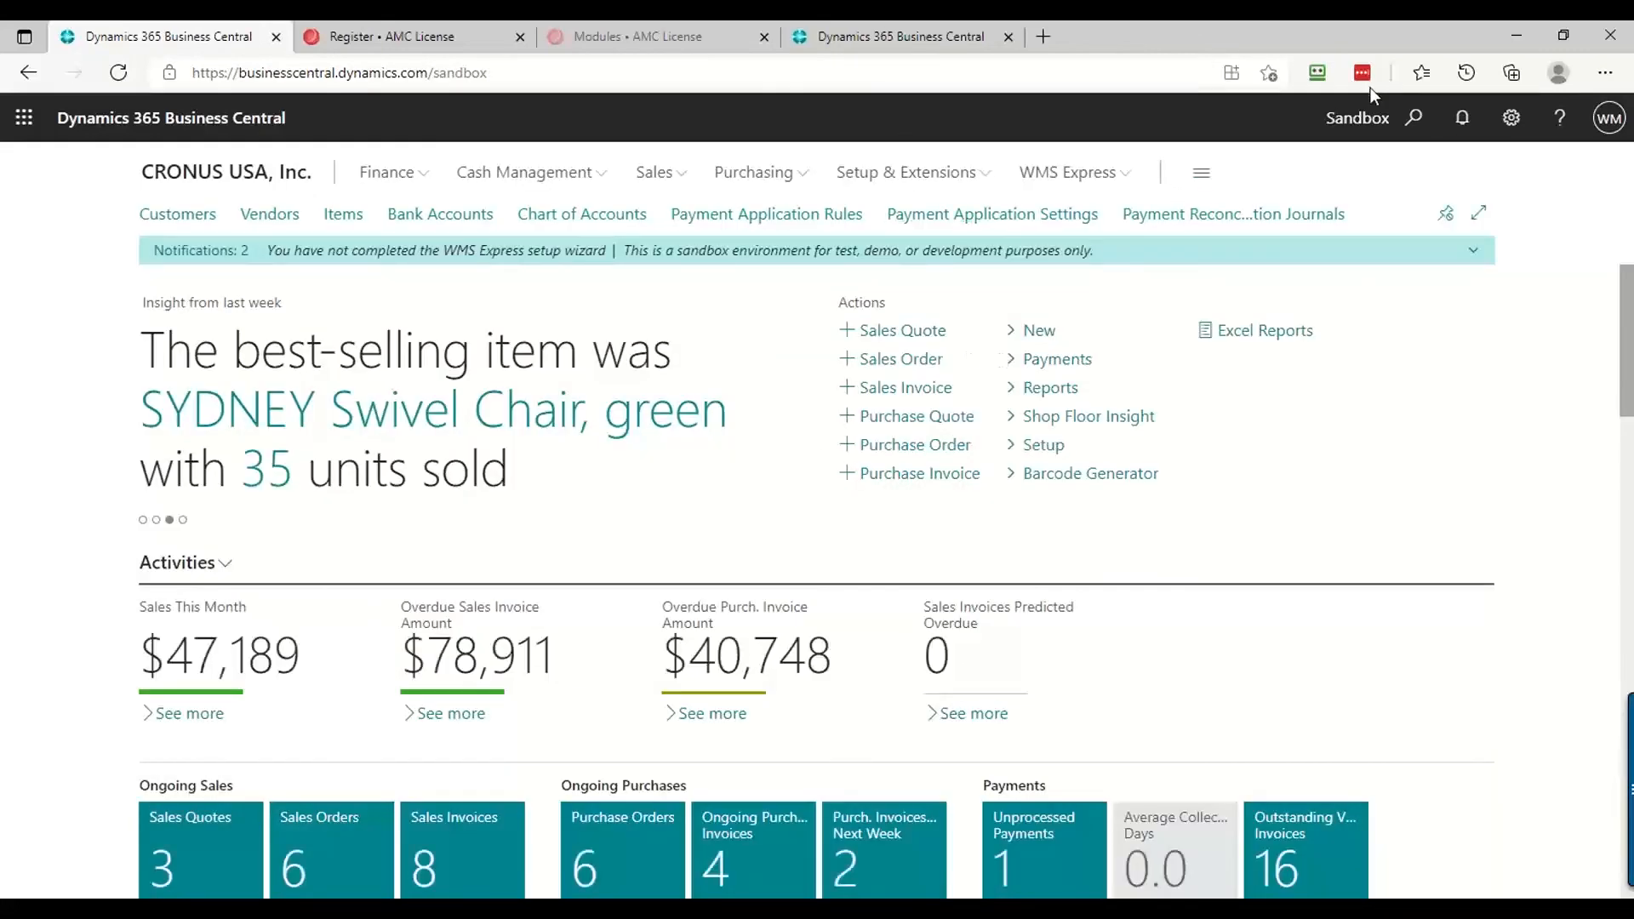
Search for "bank rec" and open the Bank Account Reconciliations list
{"action": "left_click", "coordinate": [1419, 120]}
{"action": "type", "text": "b"}
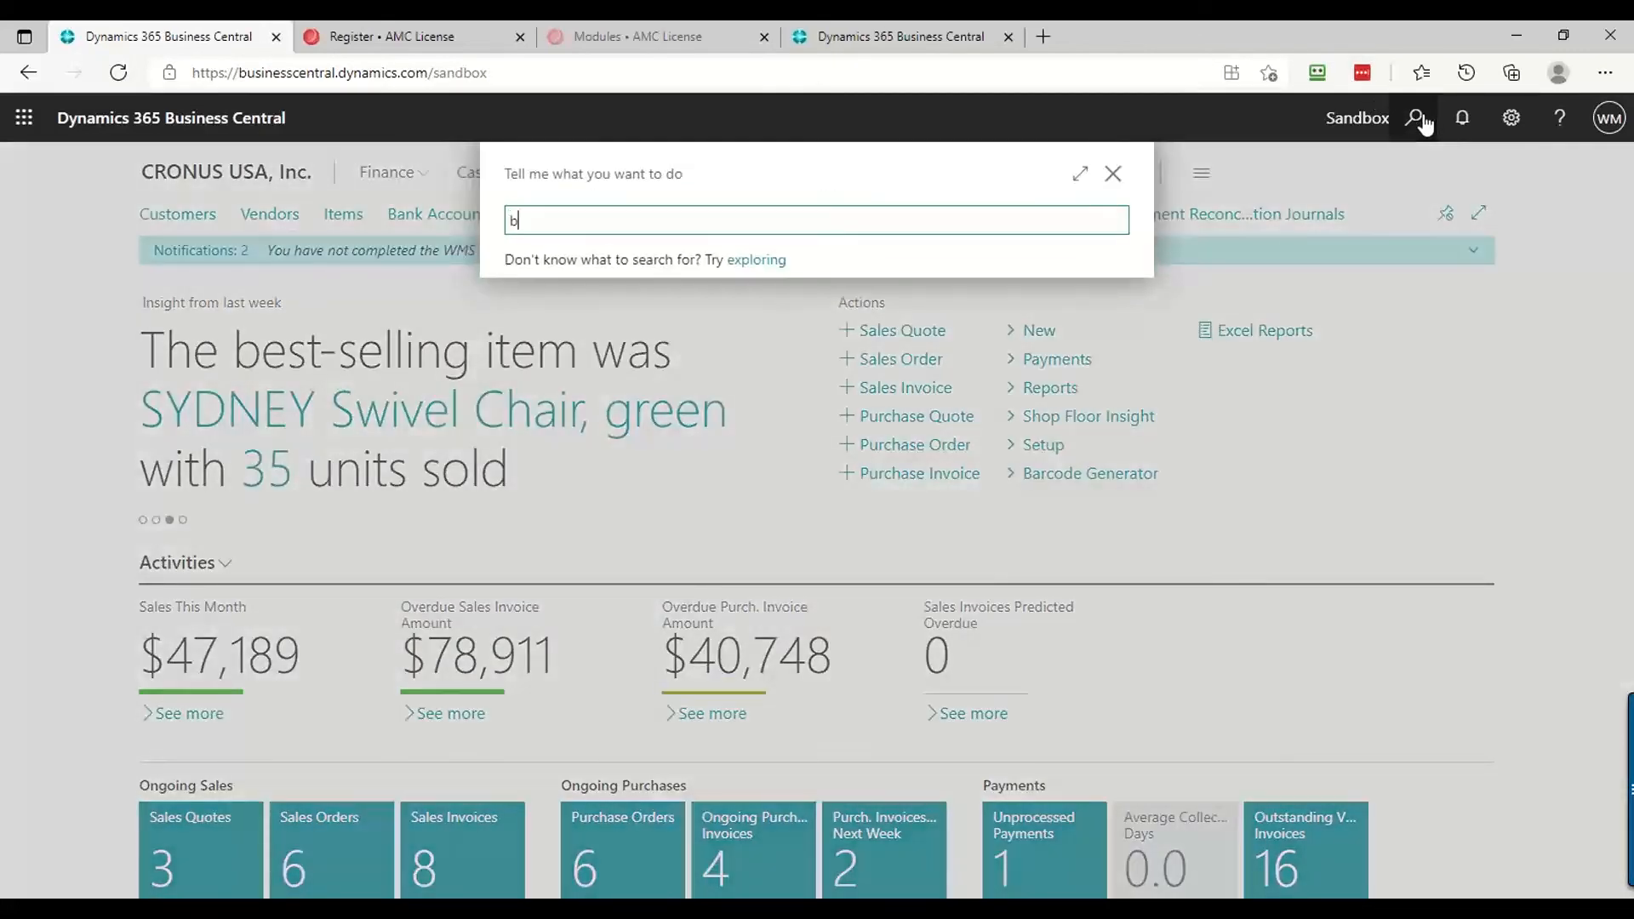
{"action": "type", "text": "ank rec"}
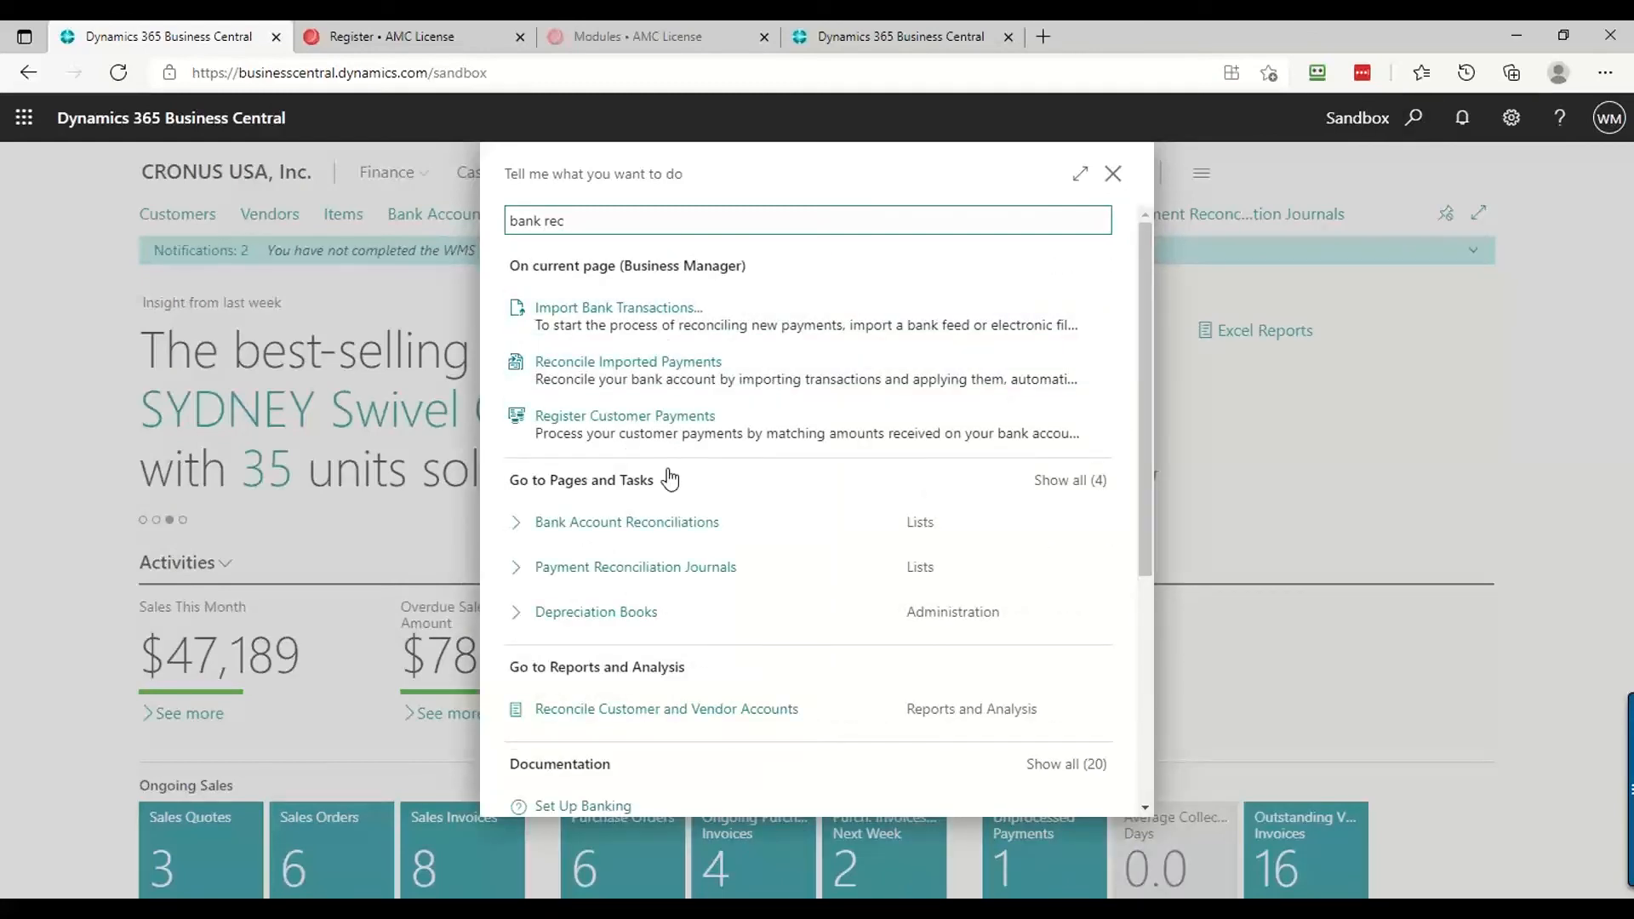
{"action": "left_click", "coordinate": [649, 533]}
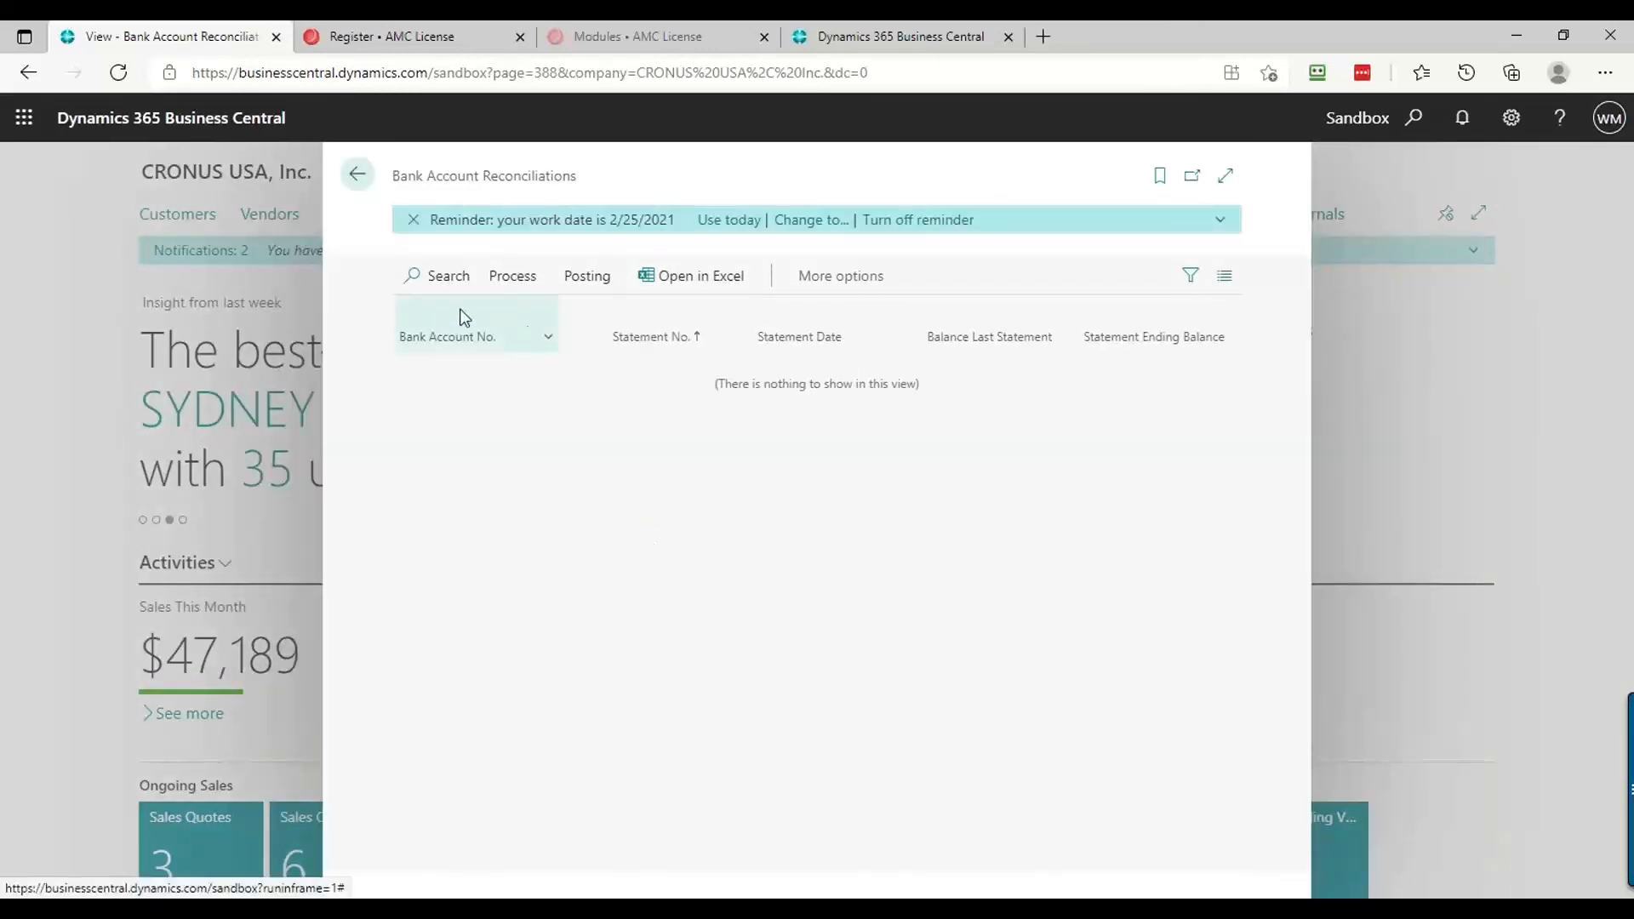
Create a new bank reconciliation for the CHECKING account and hide the notes pane on its worksheet
{"action": "left_click", "coordinate": [510, 281]}
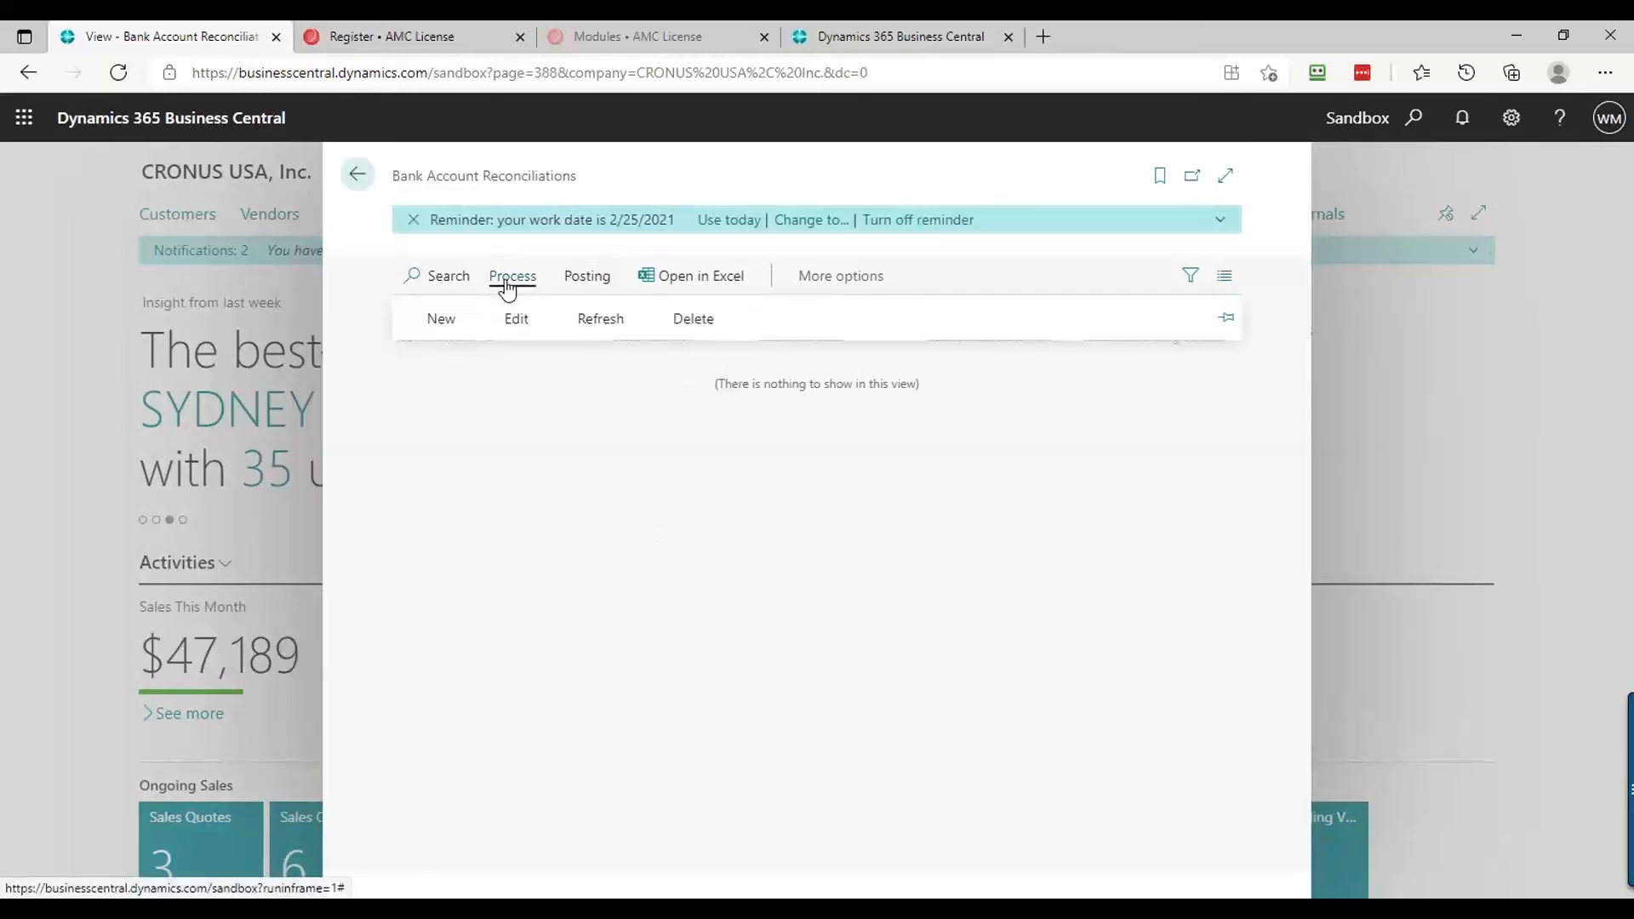
{"action": "left_click", "coordinate": [441, 317]}
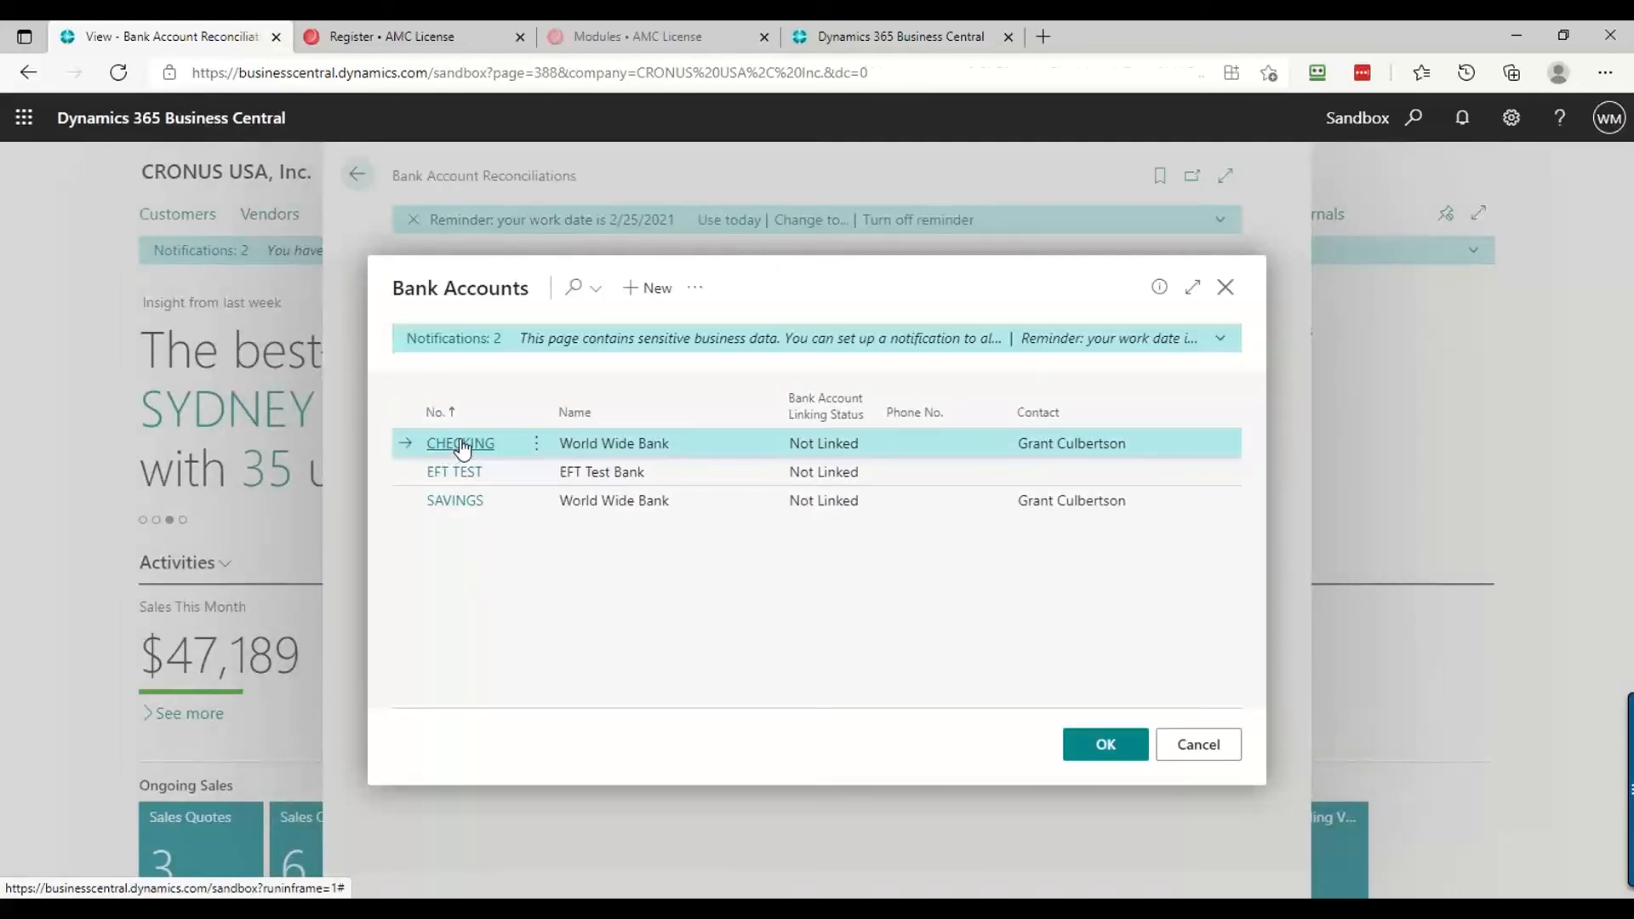
{"action": "left_click", "coordinate": [1100, 750]}
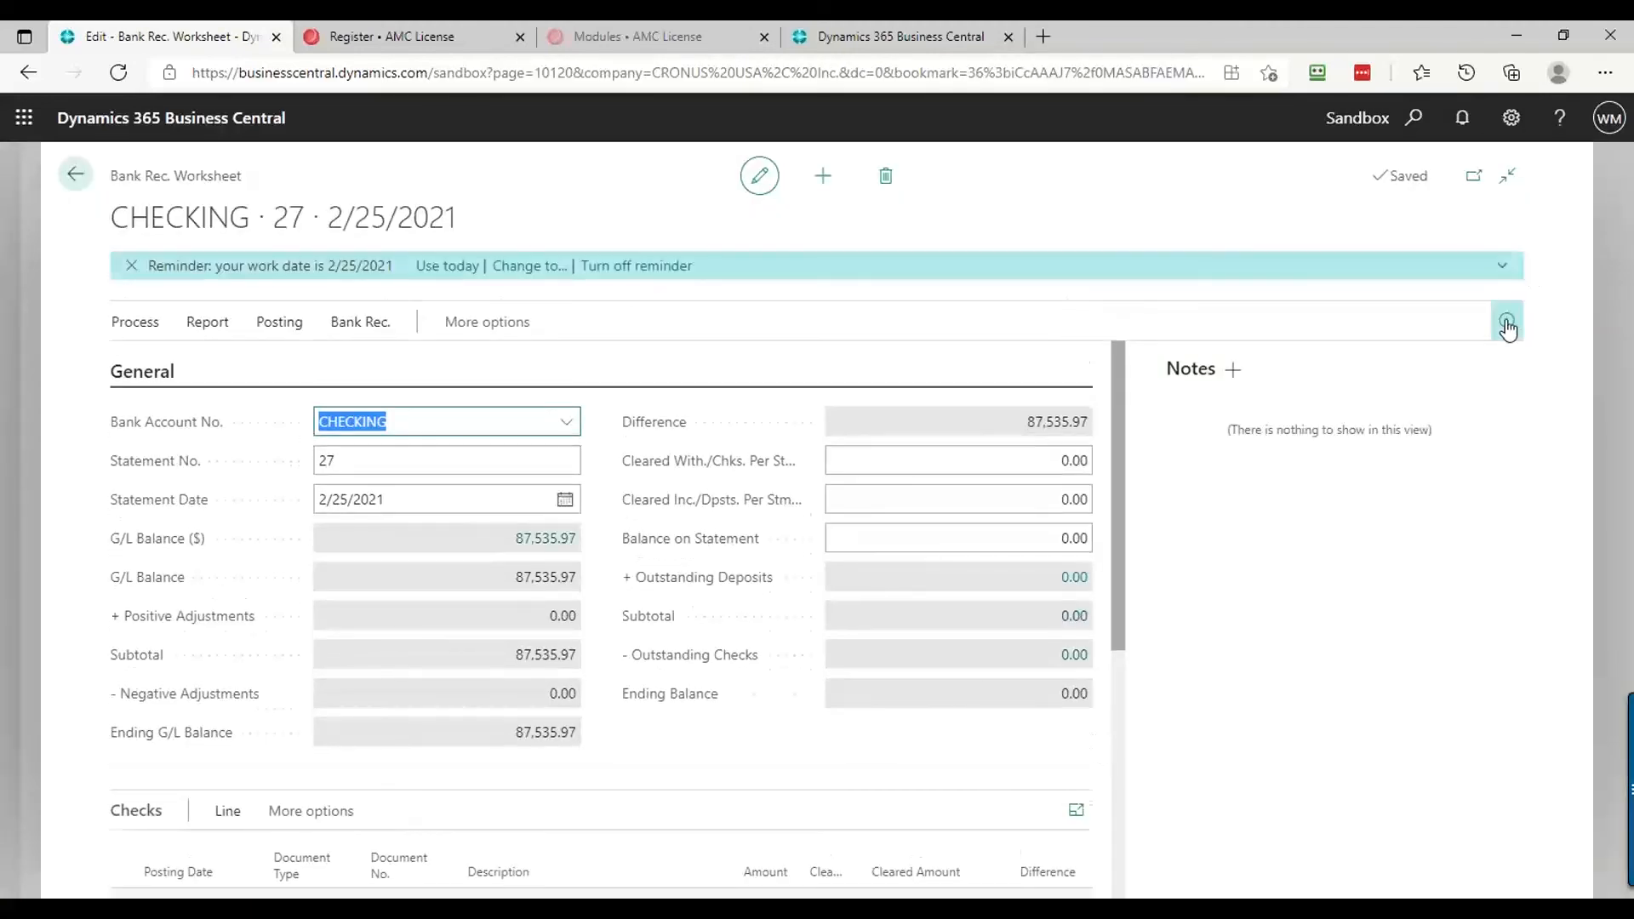
{"action": "left_click", "coordinate": [1506, 325]}
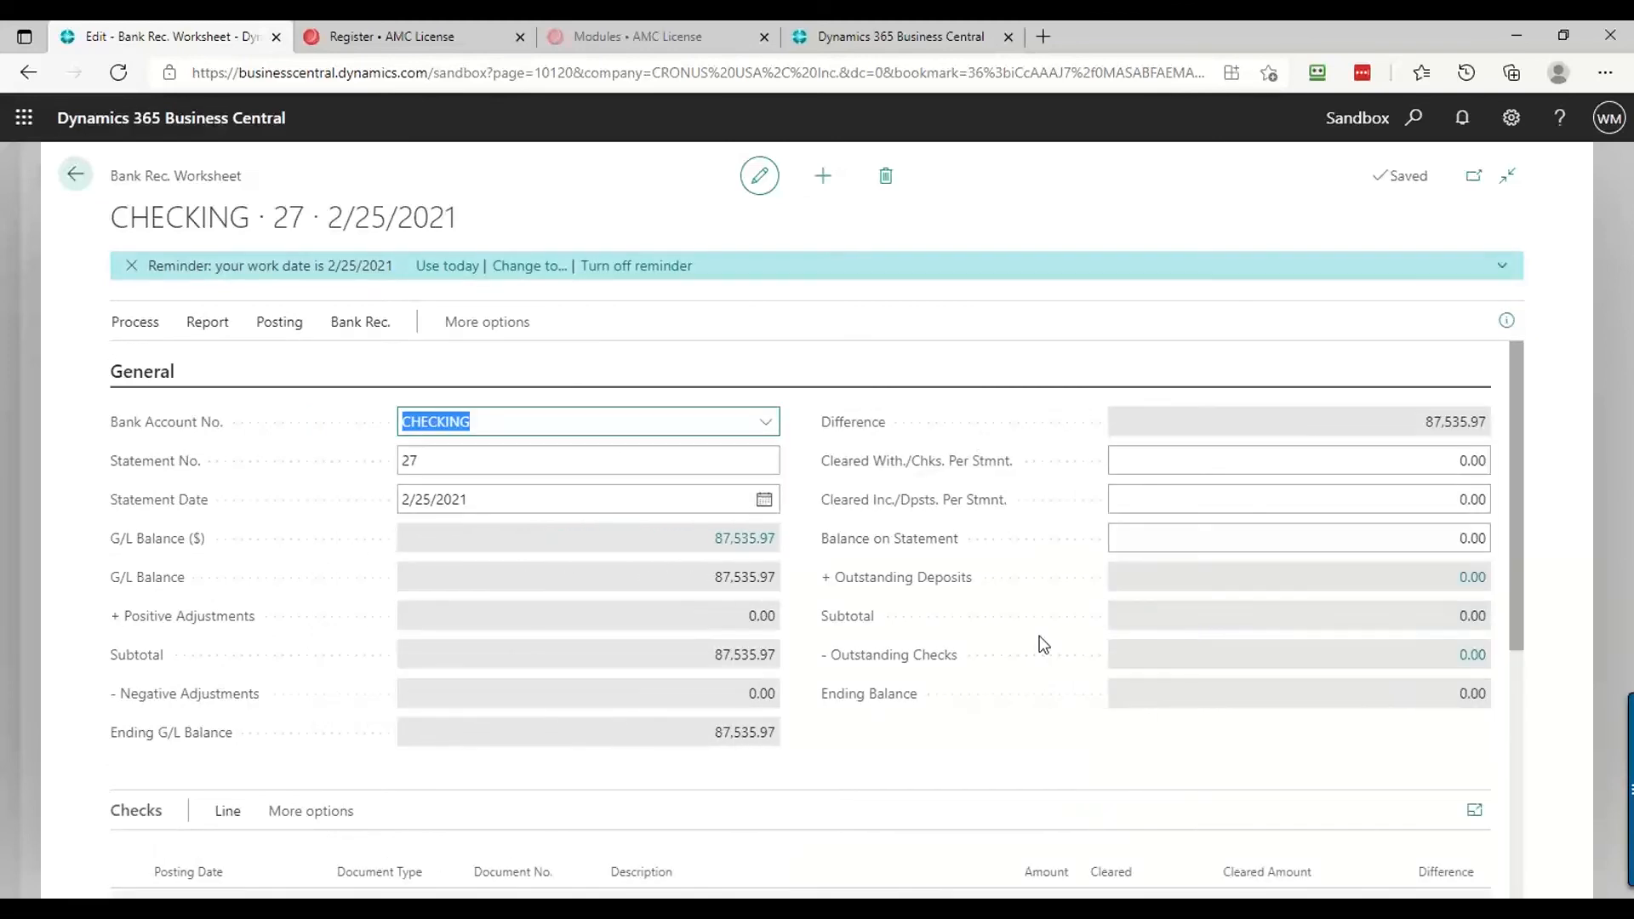
Suggest lines for both checks and deposits on the CHECKING bank rec worksheet, without replacing existing lines
{"action": "scroll", "coordinate": [1044, 645], "scroll_direction": "down", "scroll_amount": 5}
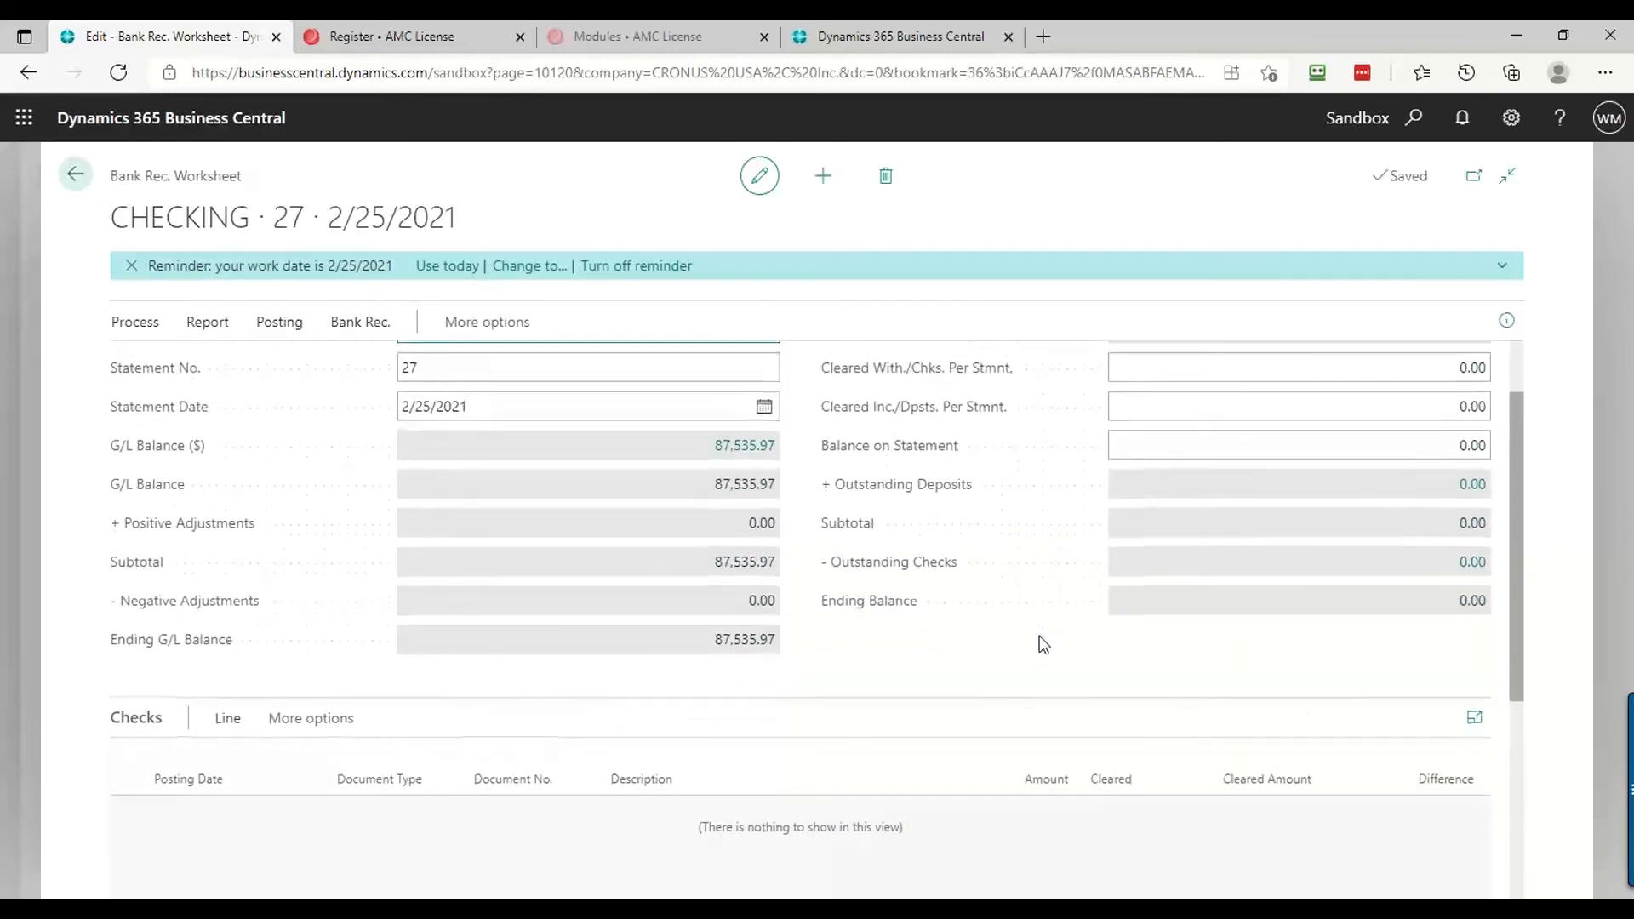
{"action": "scroll", "coordinate": [579, 652], "scroll_direction": "down", "scroll_amount": 2}
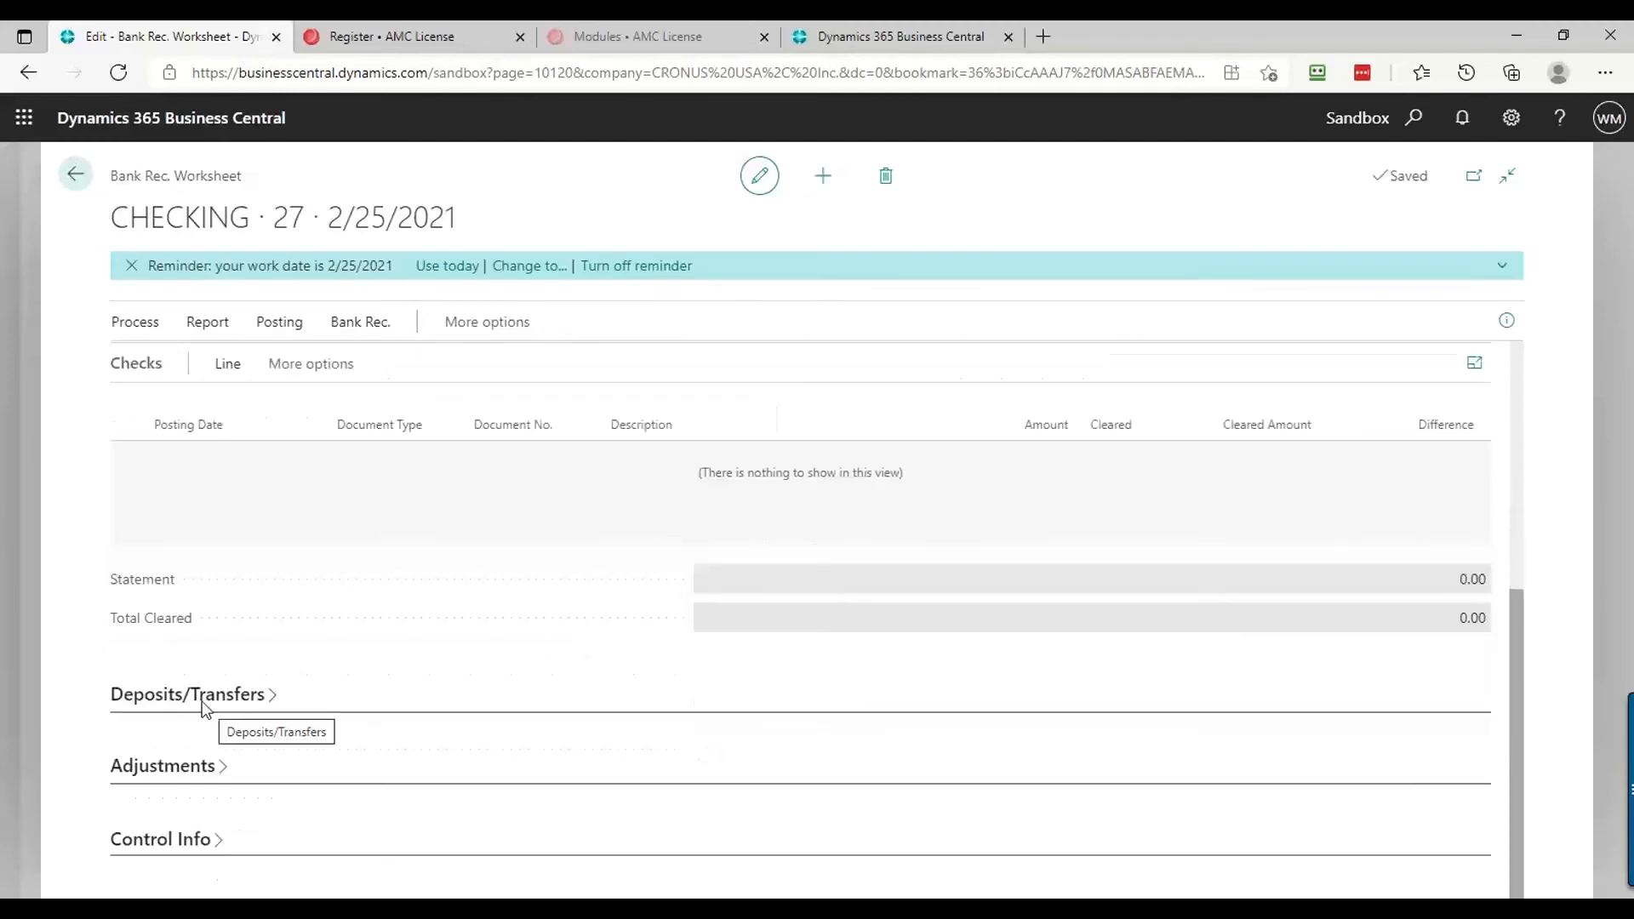
{"action": "scroll", "coordinate": [776, 613], "scroll_direction": "up", "scroll_amount": 6}
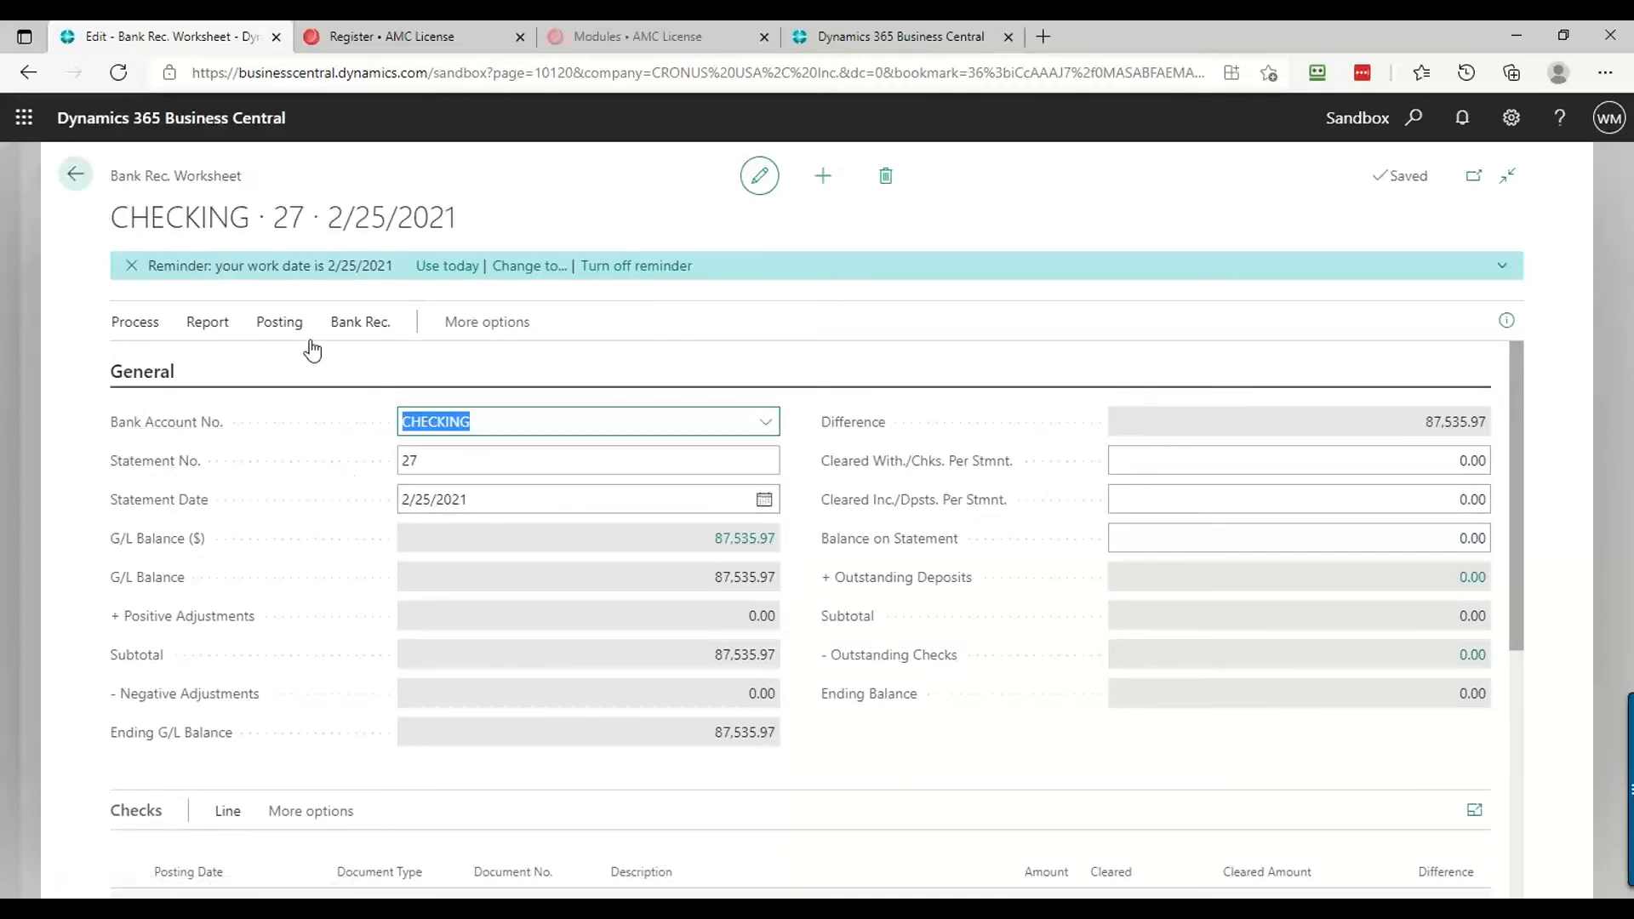
{"action": "left_click", "coordinate": [129, 323]}
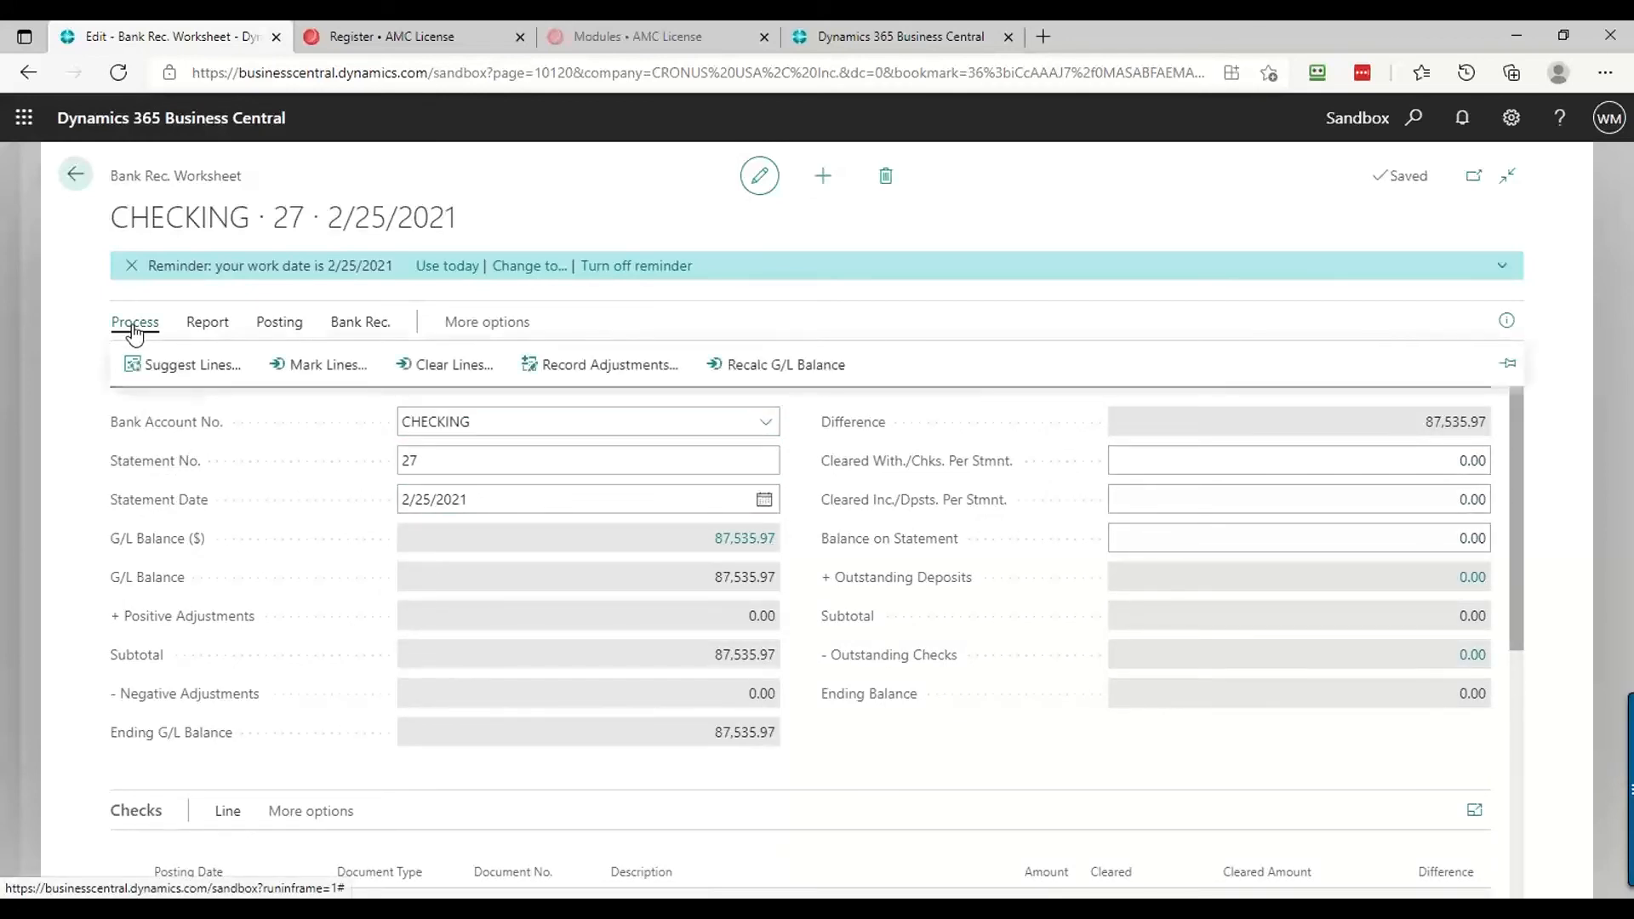
{"action": "left_click", "coordinate": [163, 372]}
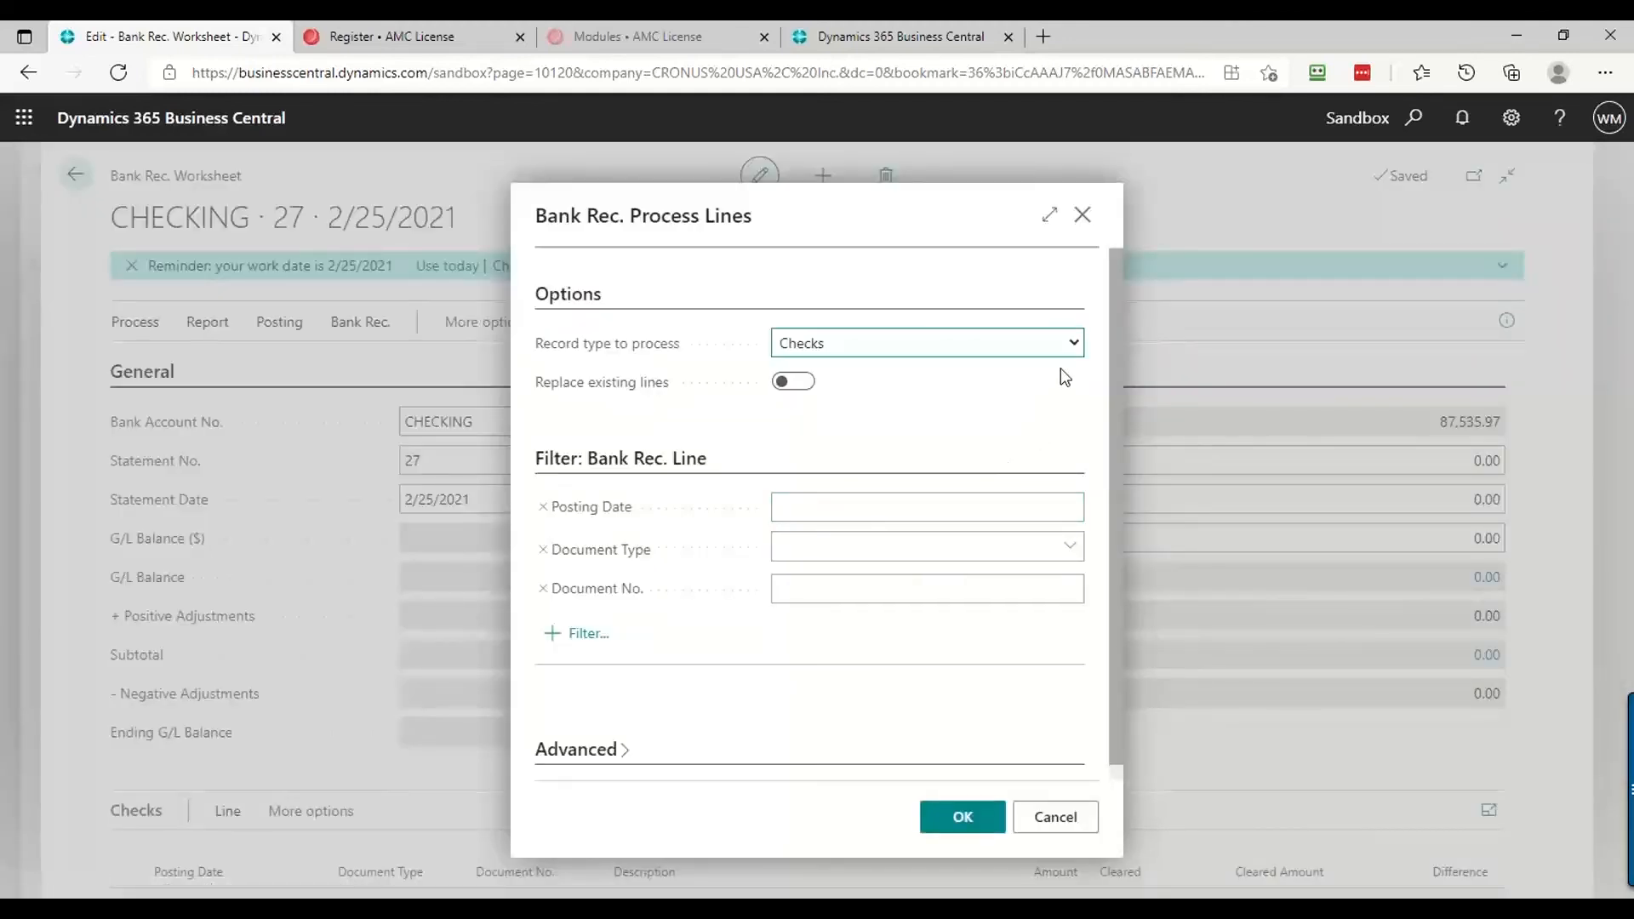
{"action": "left_click", "coordinate": [1072, 349]}
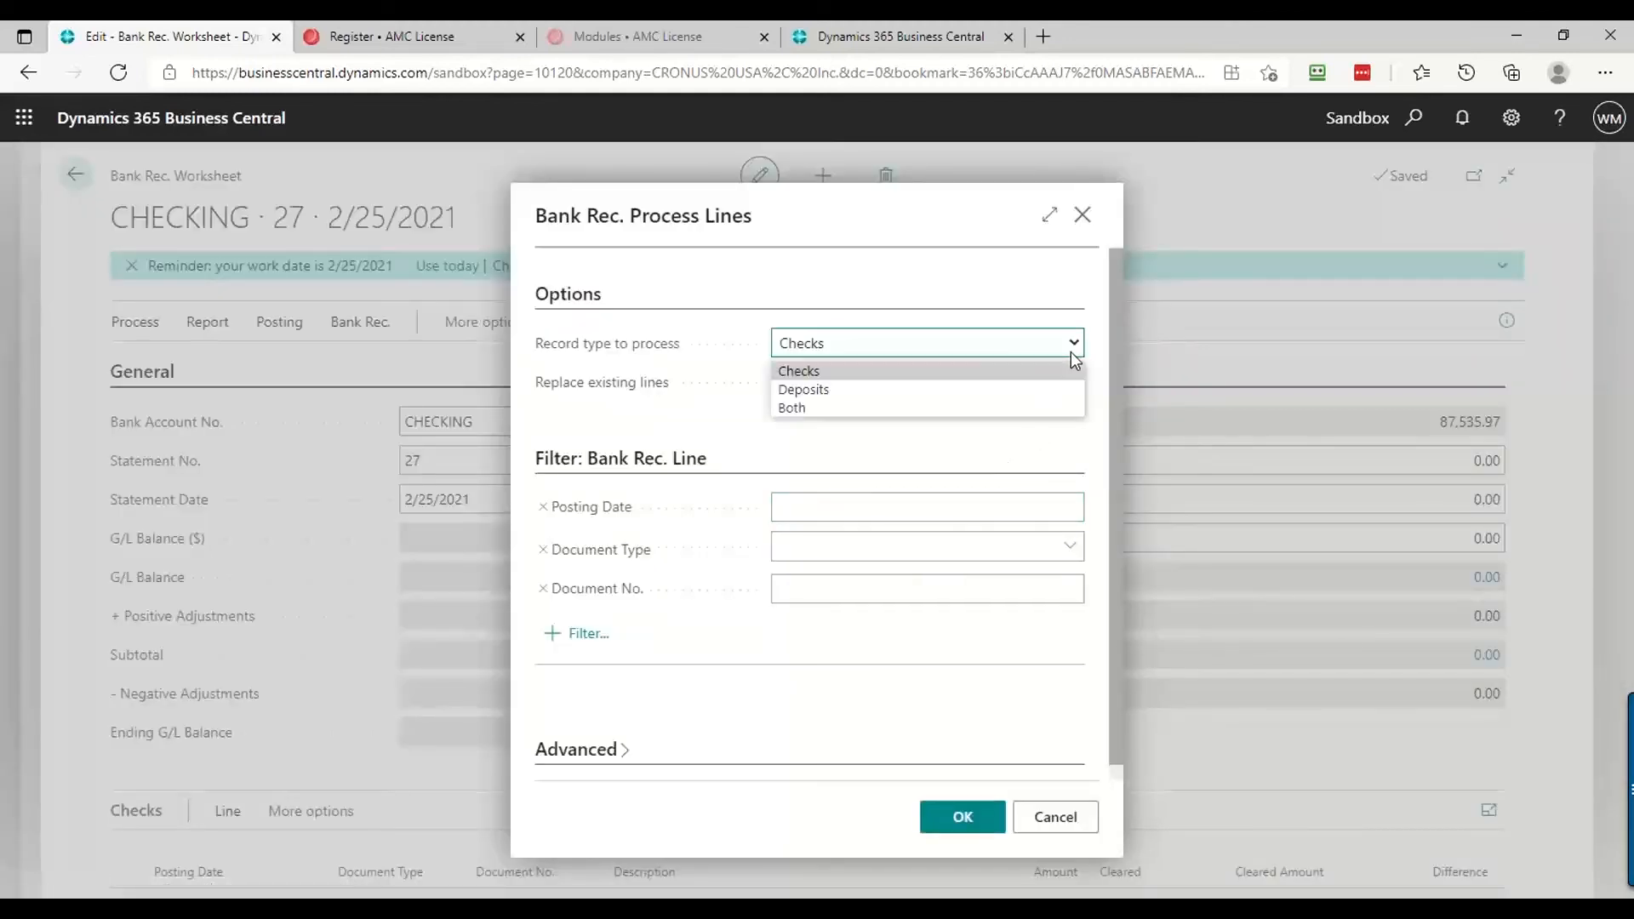
{"action": "left_click", "coordinate": [795, 406]}
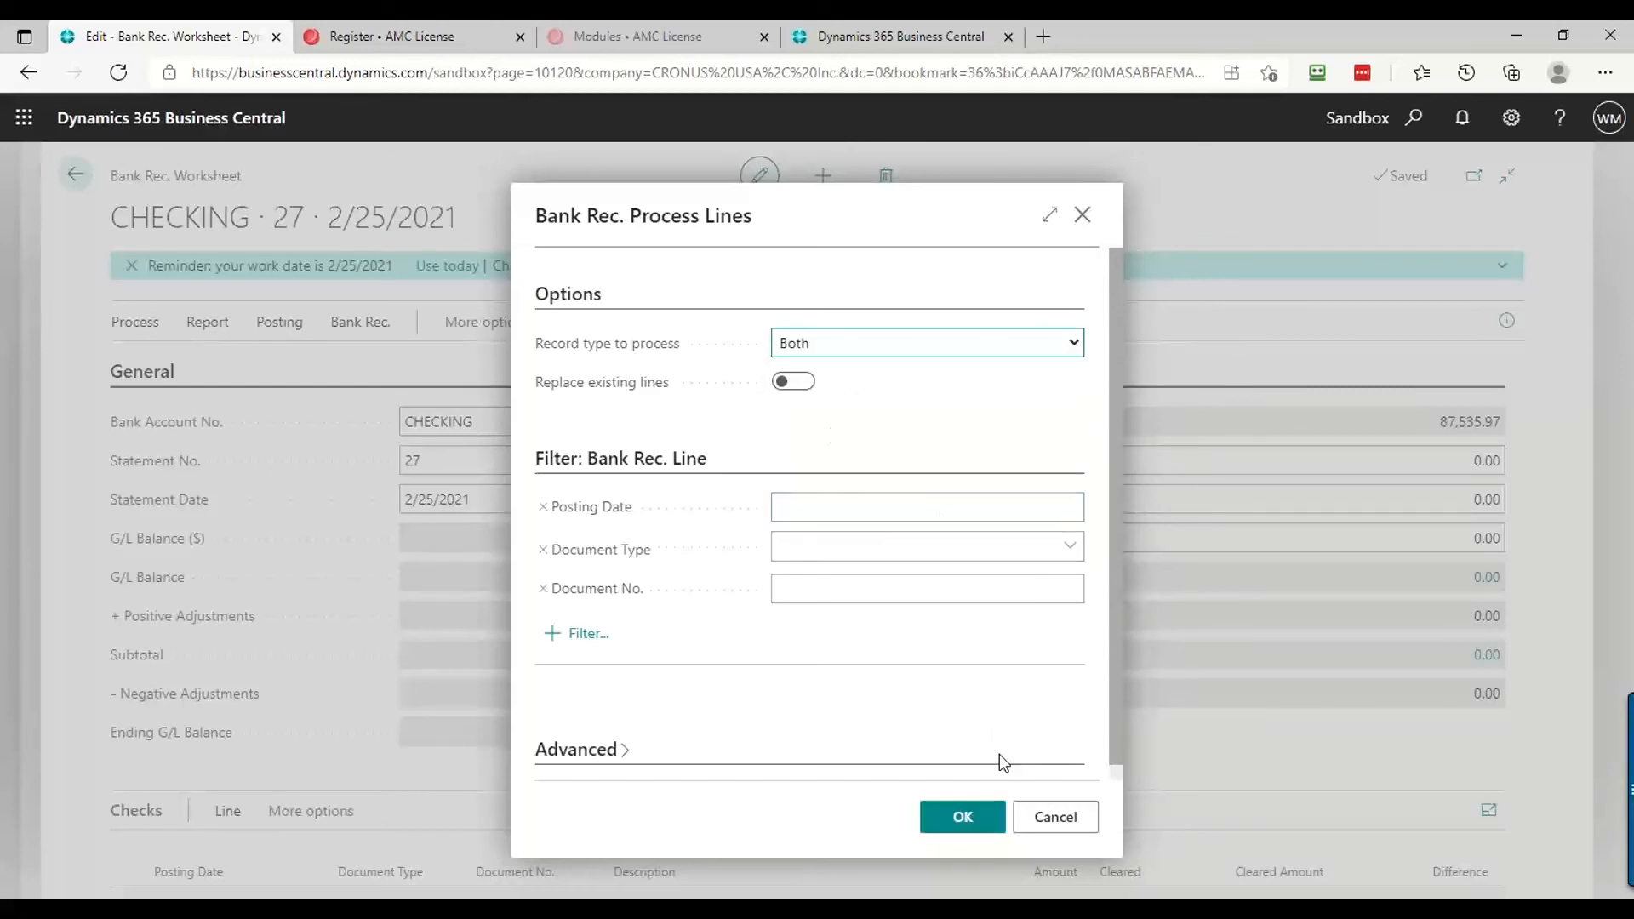
{"action": "left_click", "coordinate": [964, 818]}
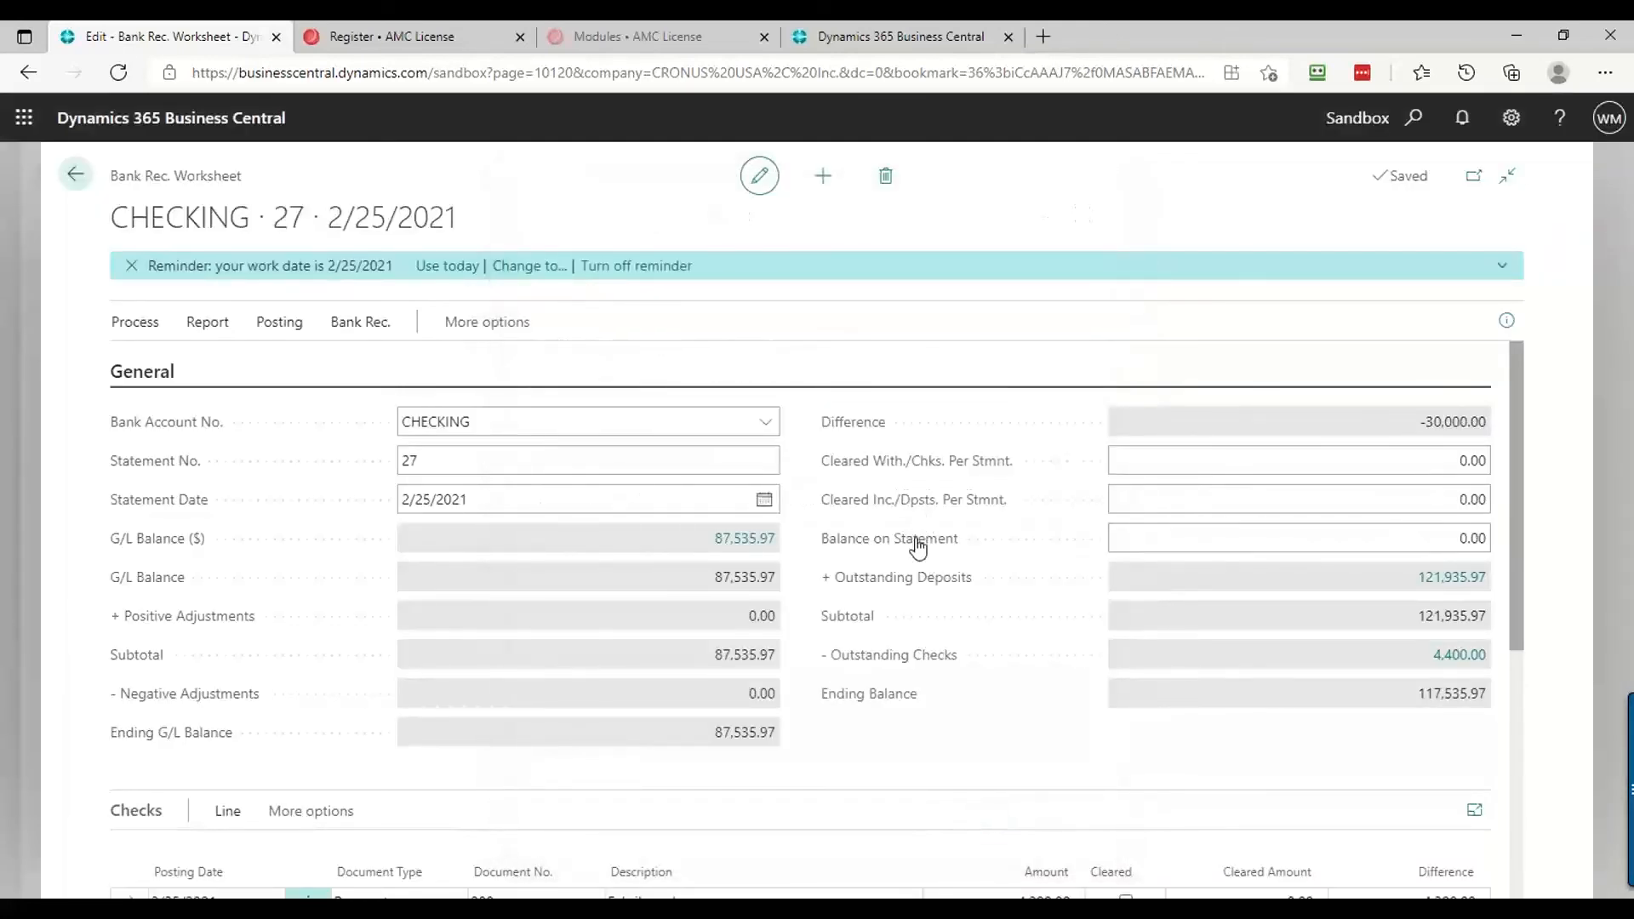
Review the suggested check lines, and expand the Deposits/Transfers section to examine its lines
{"action": "scroll", "coordinate": [475, 492], "scroll_direction": "down", "scroll_amount": 3}
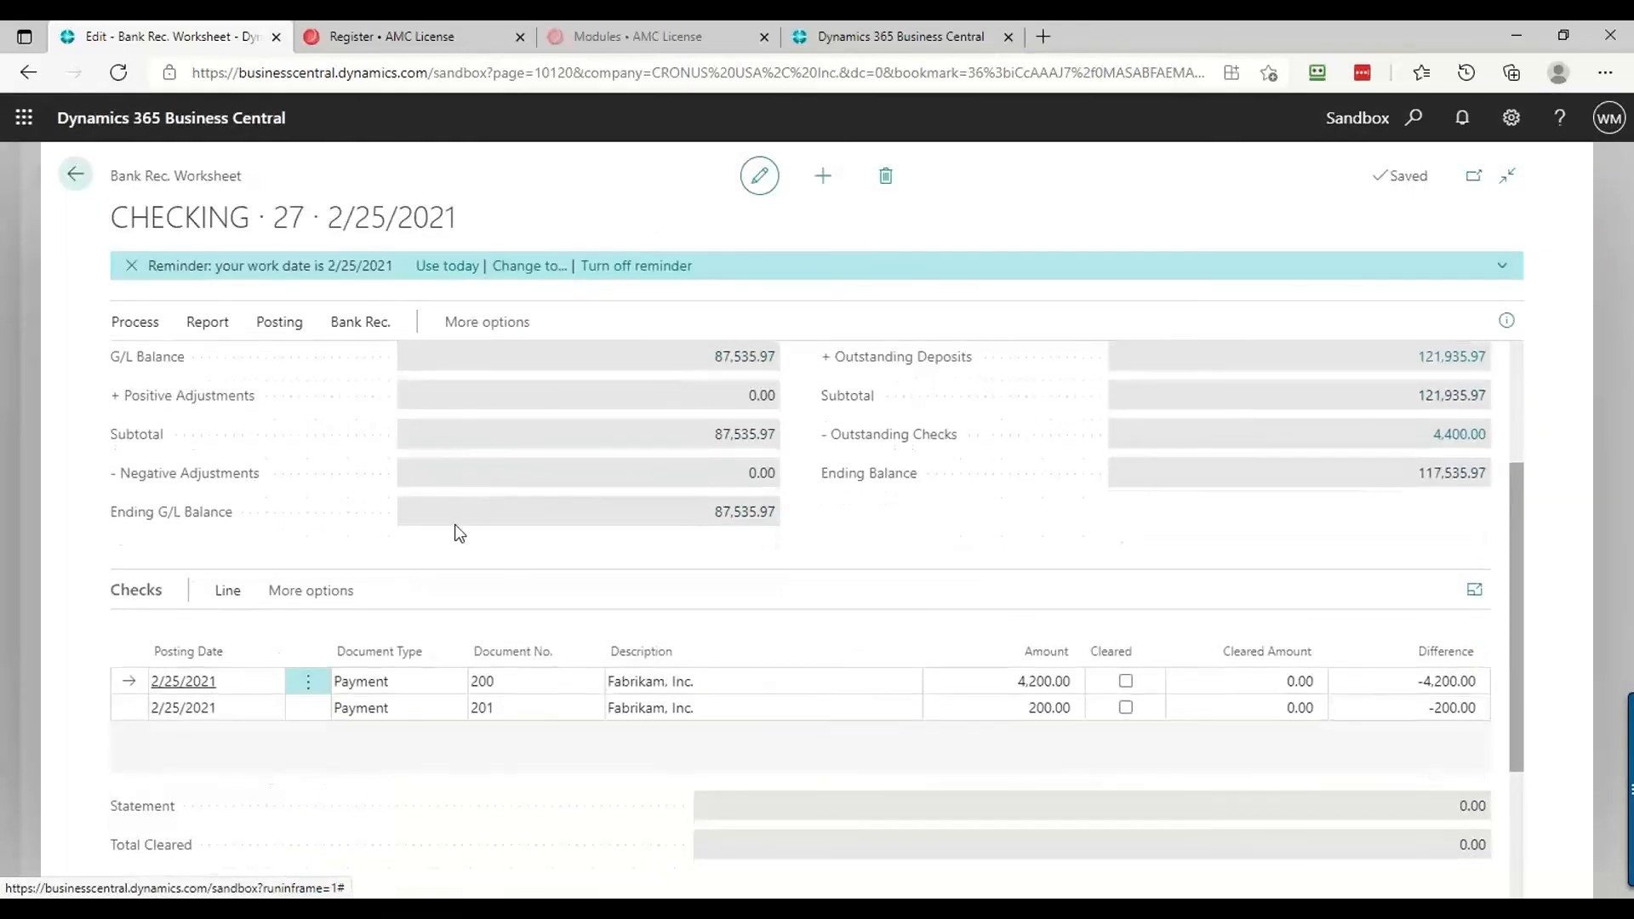
{"action": "scroll", "coordinate": [826, 697], "scroll_direction": "down", "scroll_amount": 1}
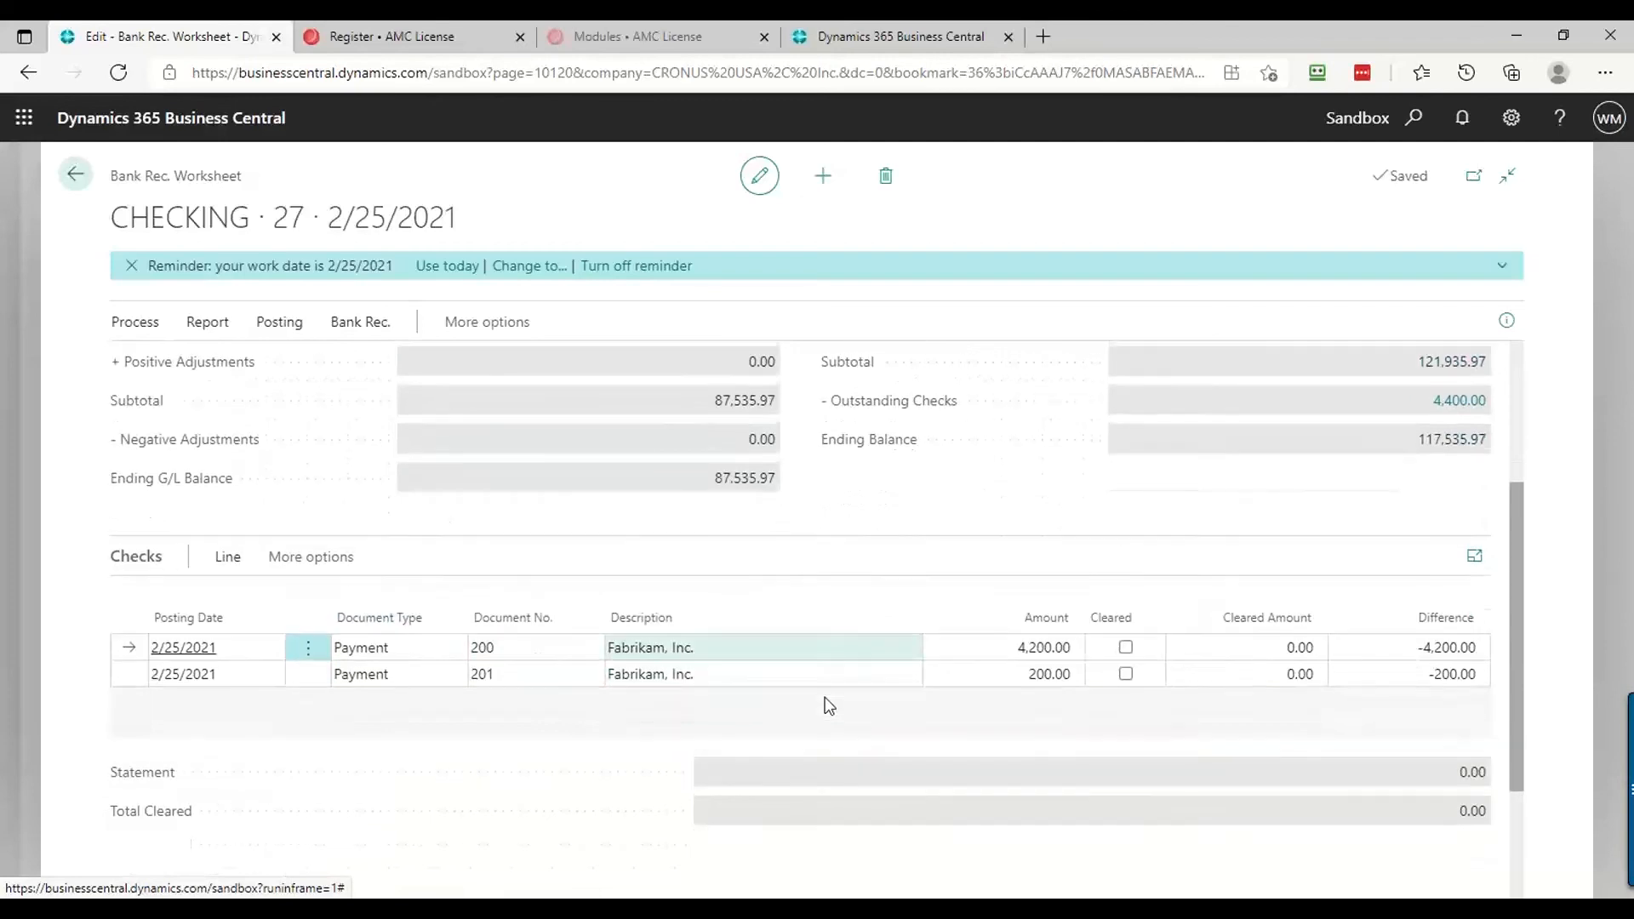
{"action": "scroll", "coordinate": [749, 590], "scroll_direction": "down", "scroll_amount": 1}
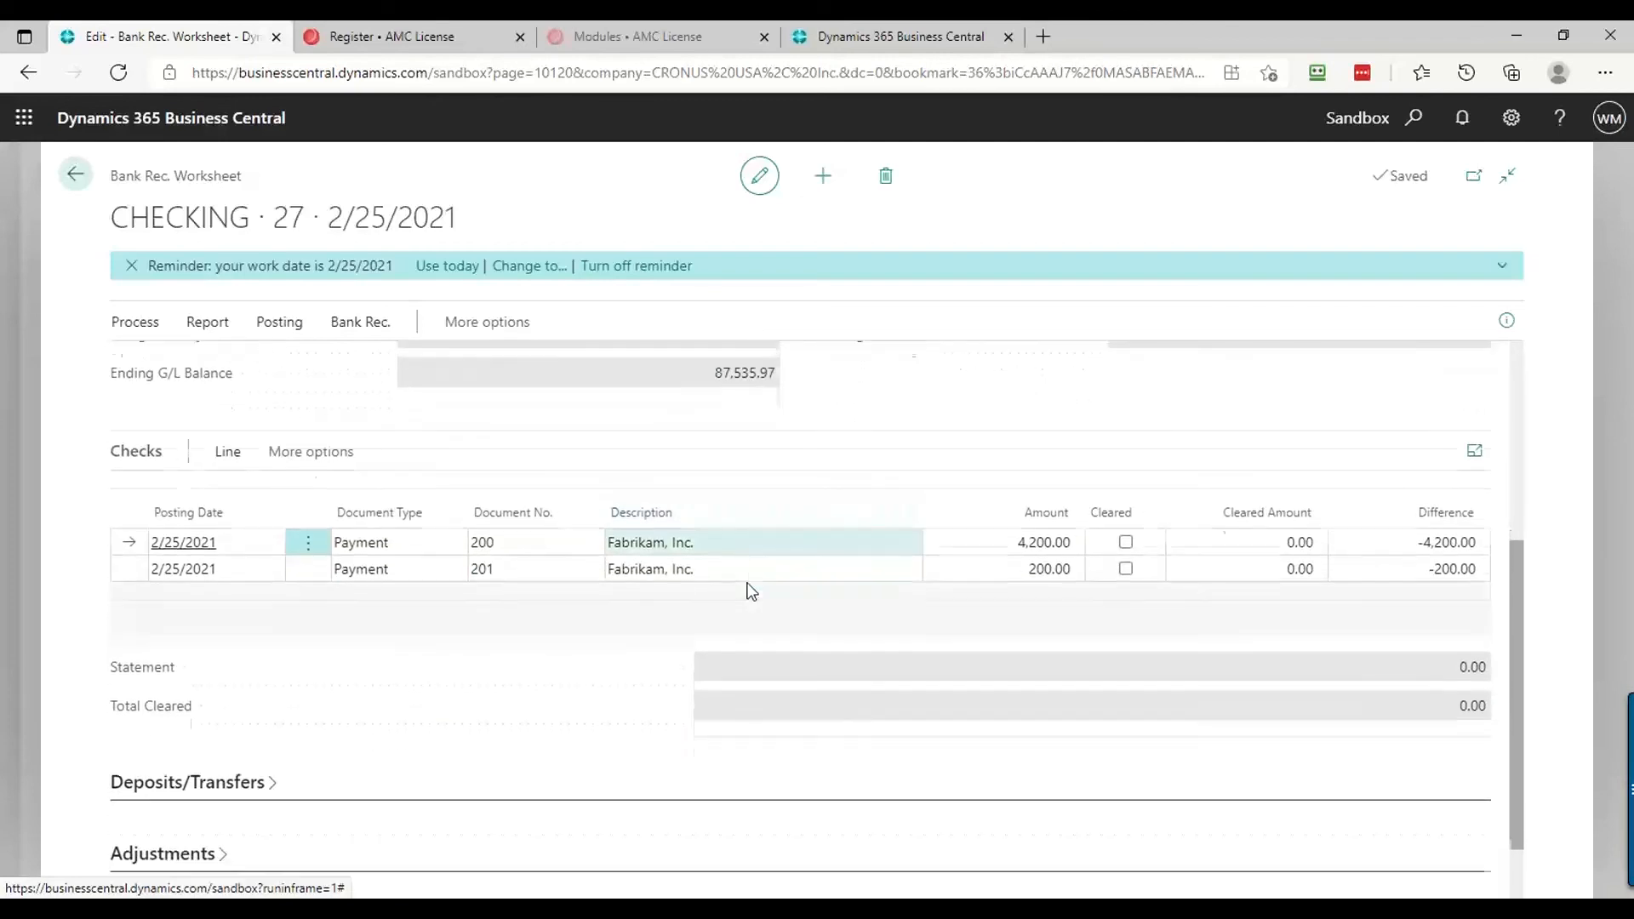
{"action": "left_click", "coordinate": [180, 701]}
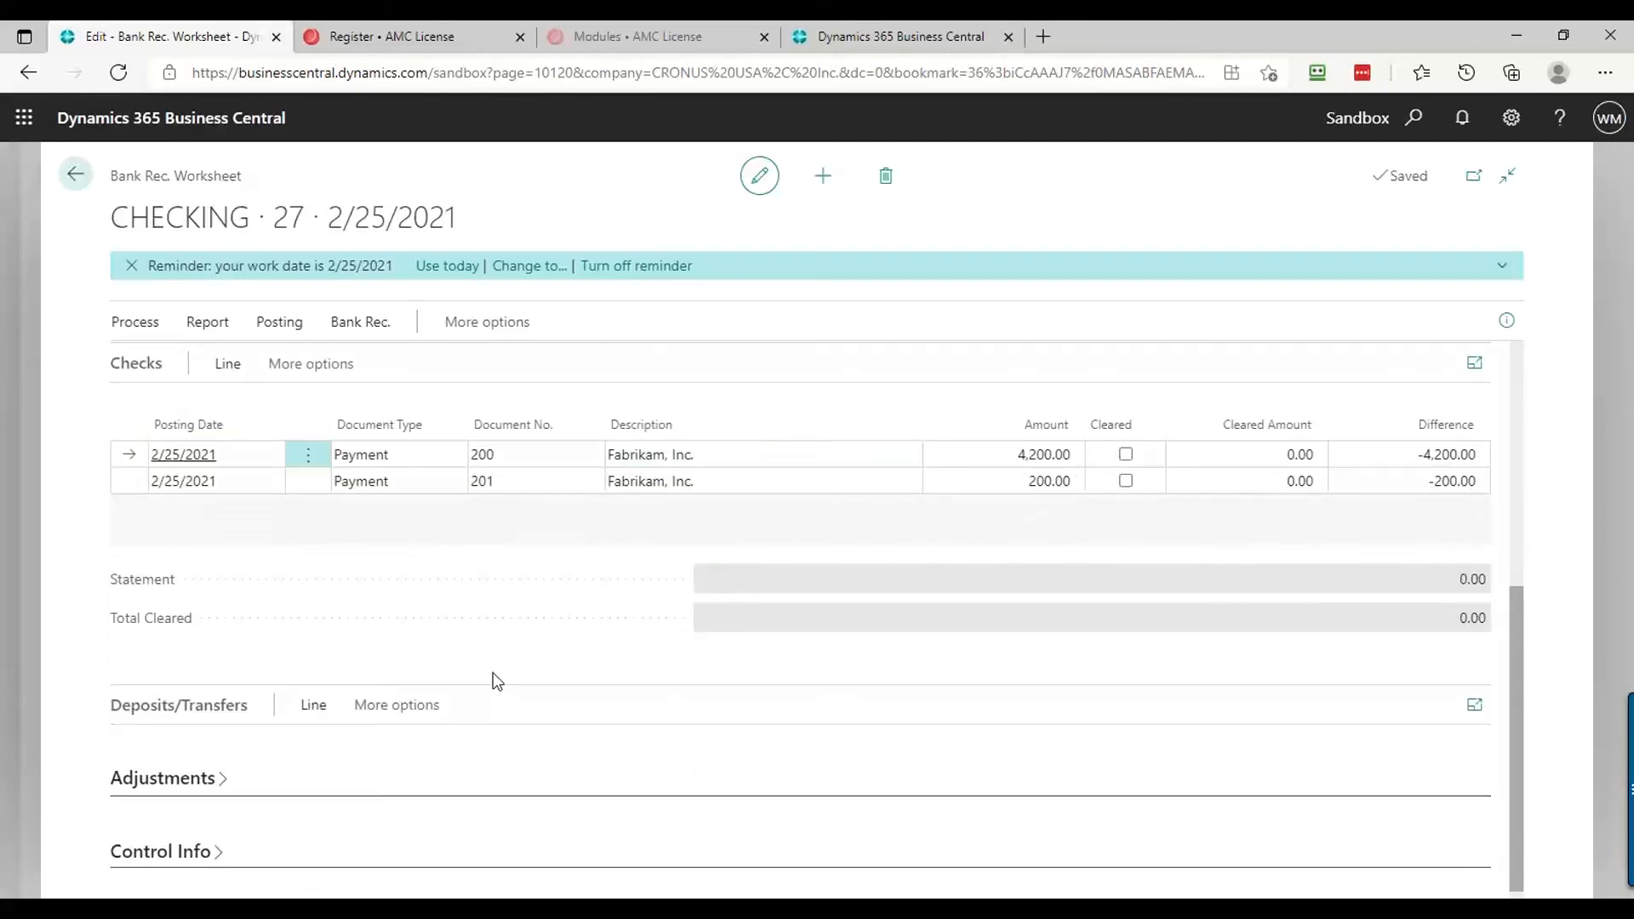
{"action": "scroll", "coordinate": [496, 681], "scroll_direction": "down", "scroll_amount": 2}
{"action": "scroll", "coordinate": [493, 672], "scroll_direction": "down", "scroll_amount": 1}
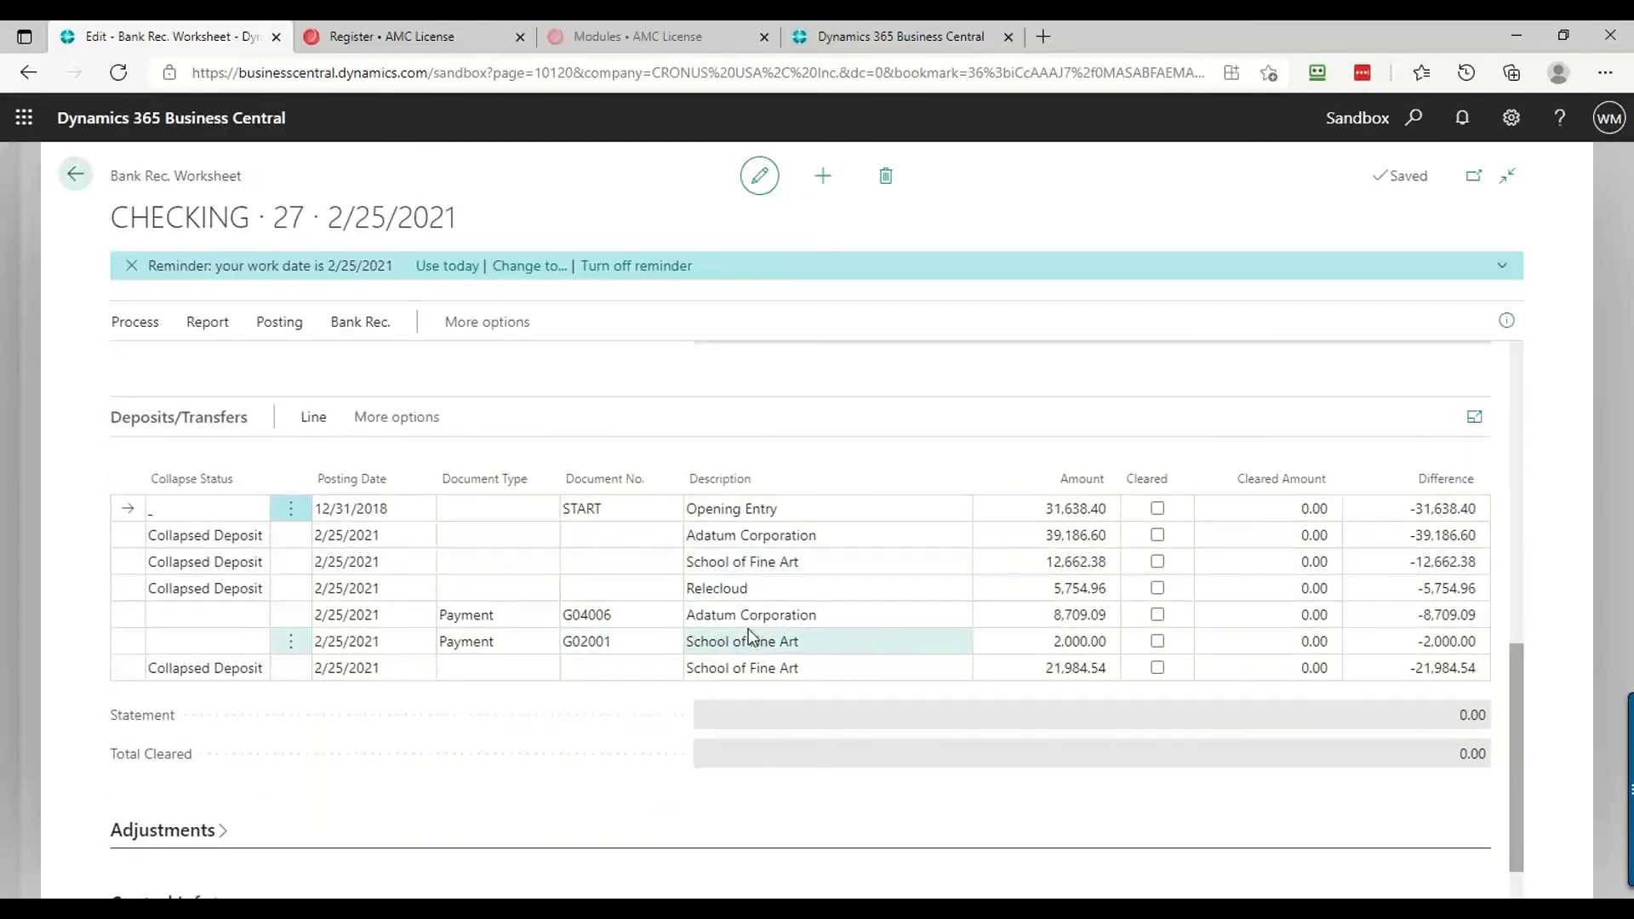
{"action": "scroll", "coordinate": [750, 634], "scroll_direction": "up", "scroll_amount": 5}
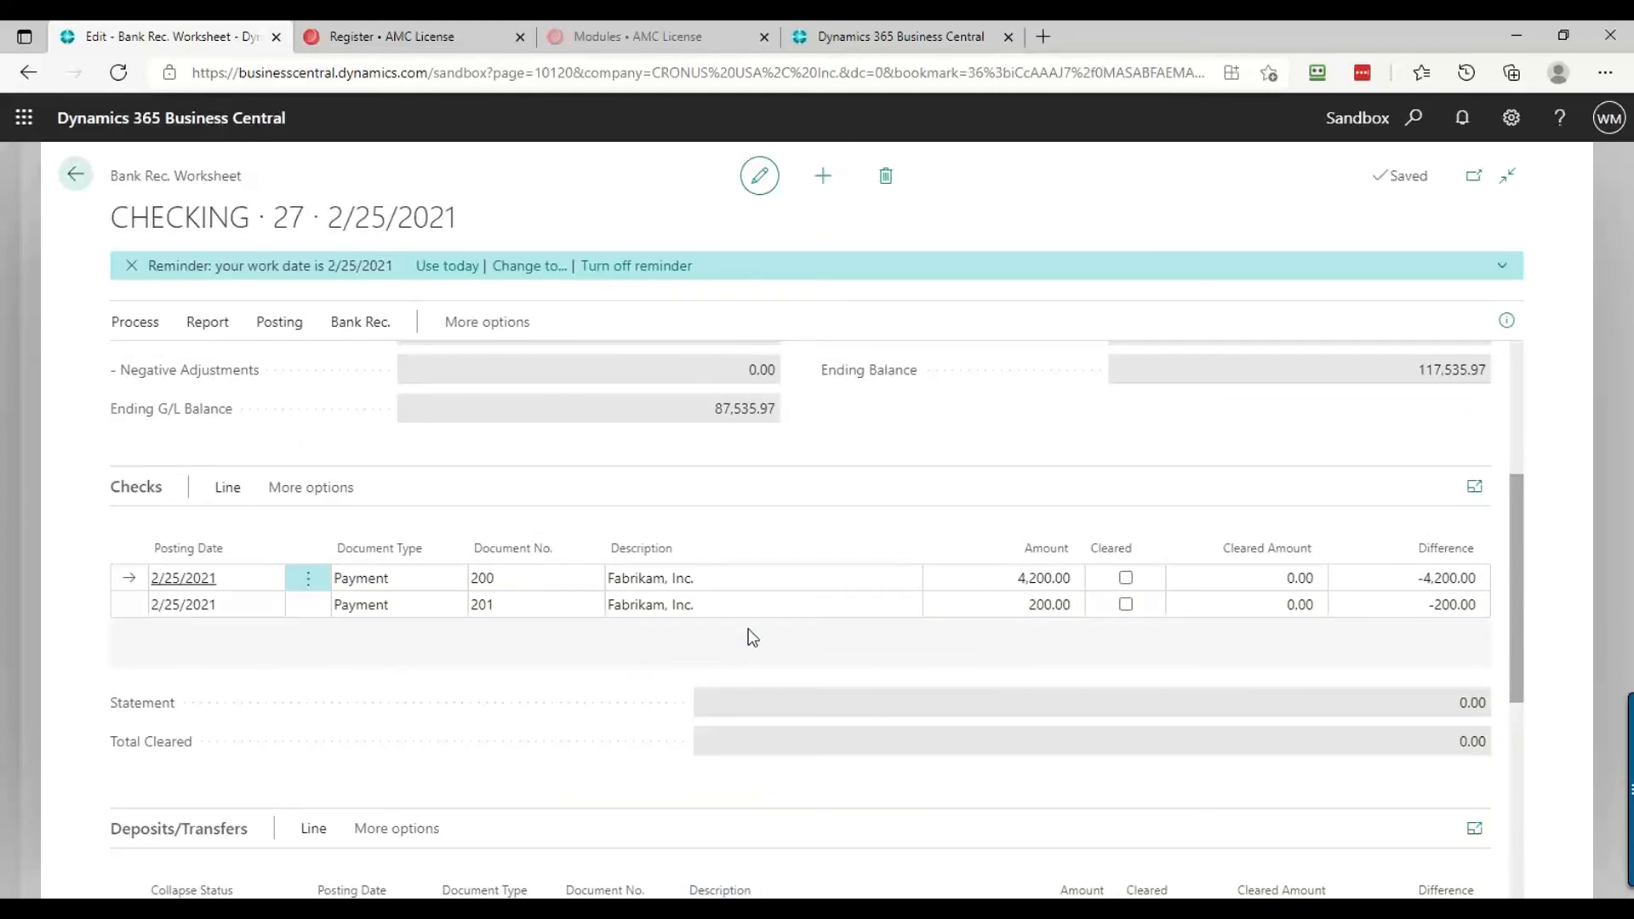
Mark checks 200 and 201 as cleared and remove their cleared marks again
{"action": "left_click", "coordinate": [1129, 580]}
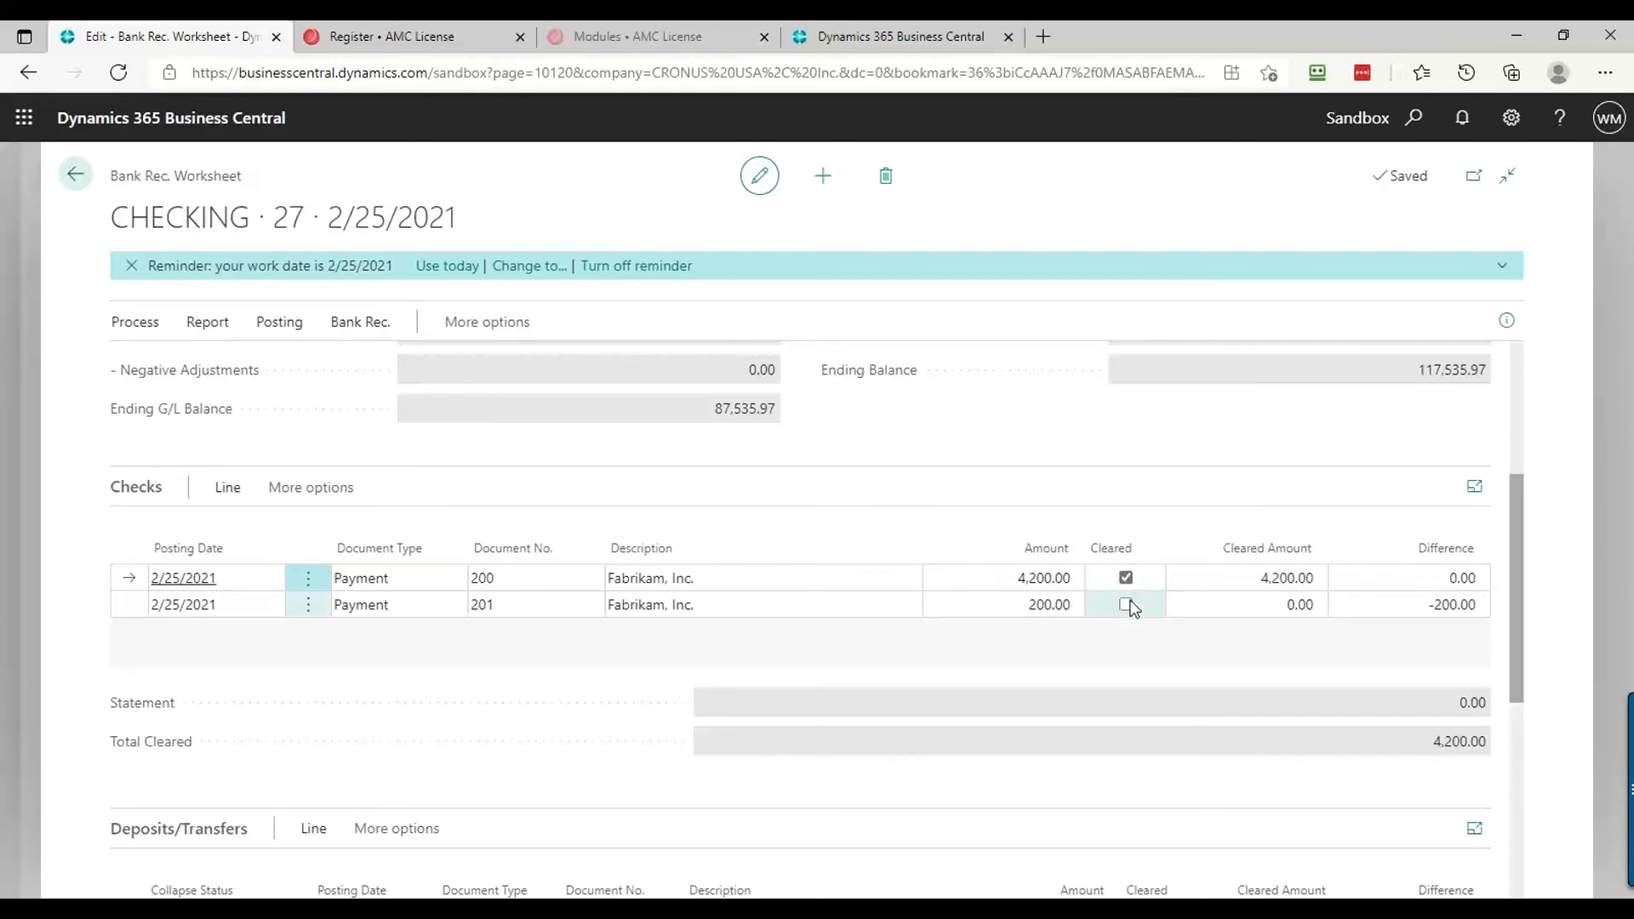
{"action": "left_click", "coordinate": [1129, 605]}
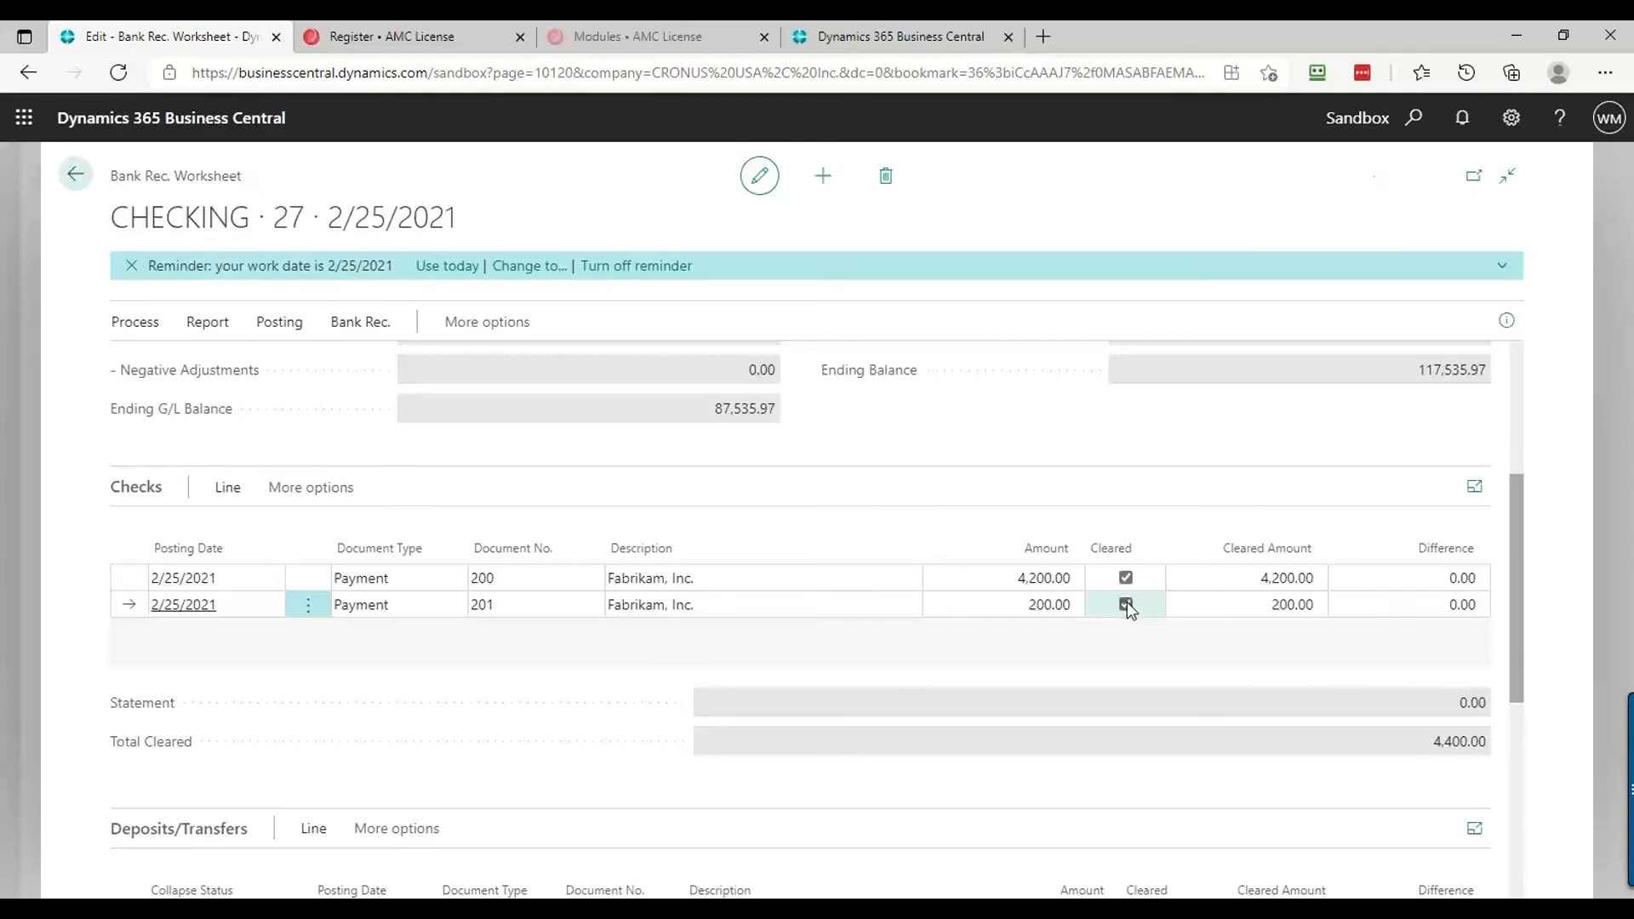
{"action": "left_click", "coordinate": [1126, 580]}
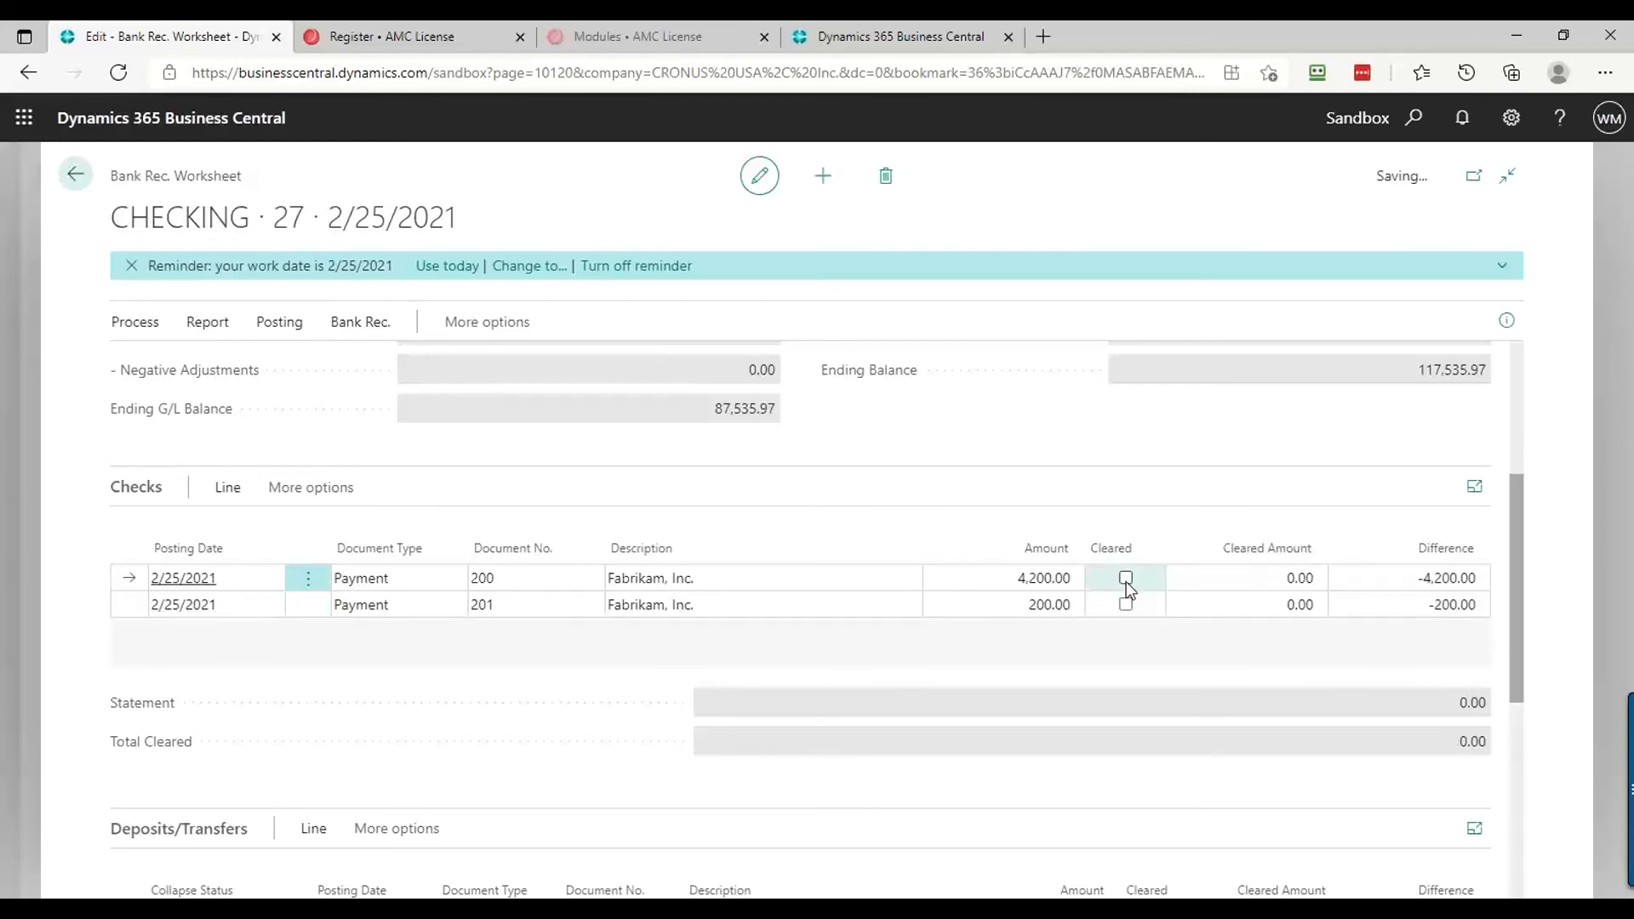
Mark all lines as cleared for both checks and deposits, leaving the line filters empty
{"action": "left_click", "coordinate": [149, 324]}
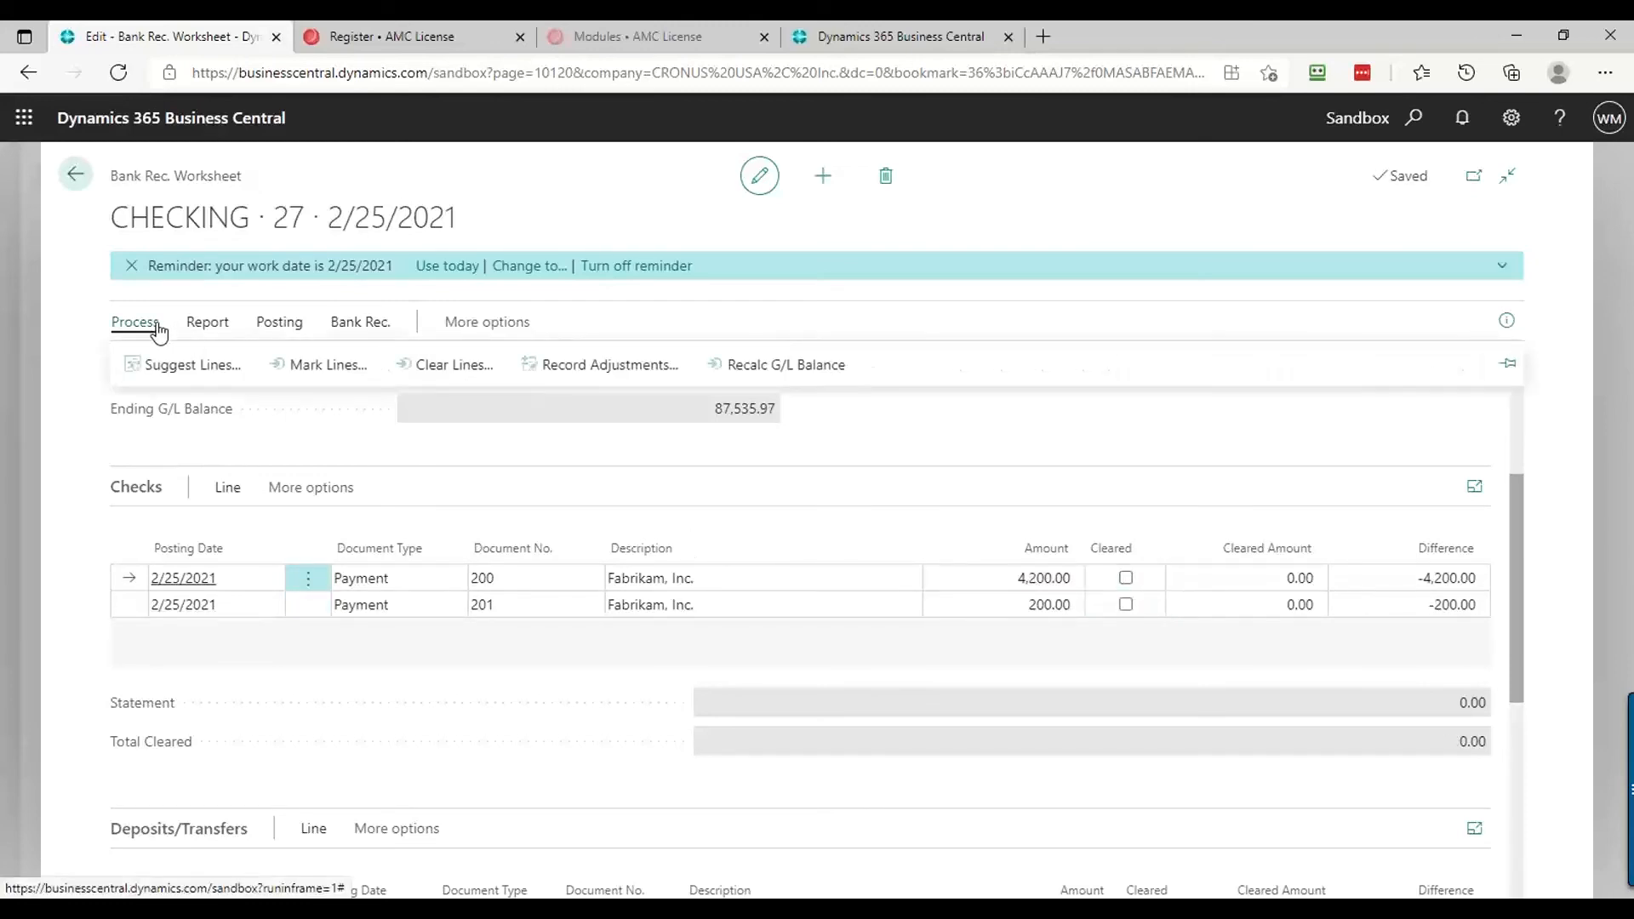
{"action": "left_click", "coordinate": [328, 366]}
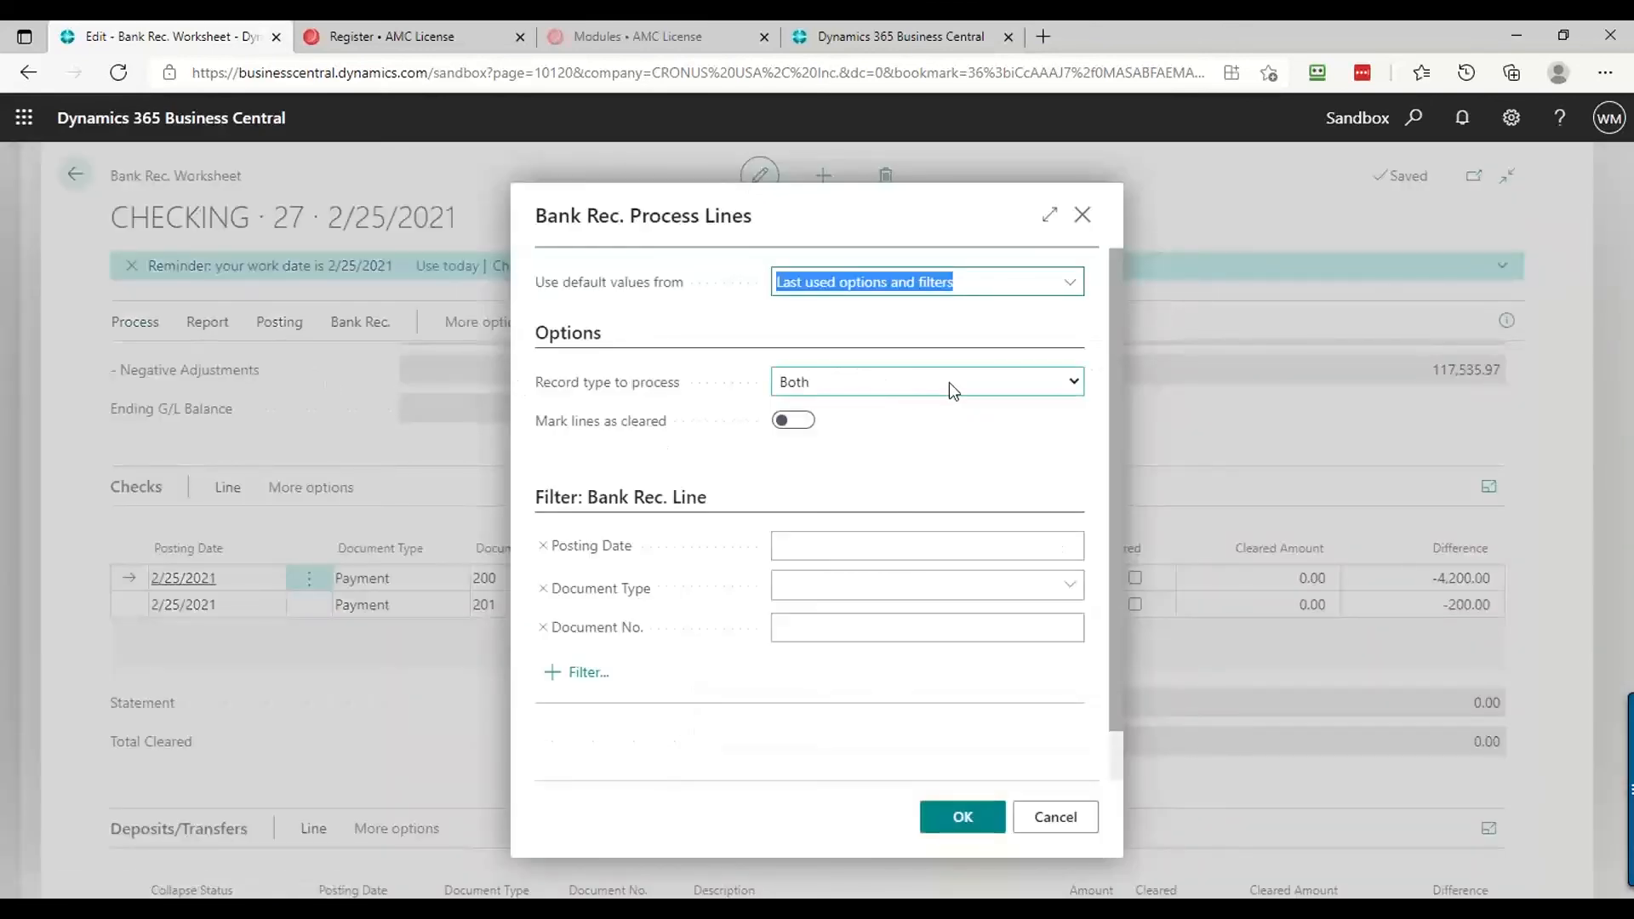
{"action": "left_click", "coordinate": [787, 421]}
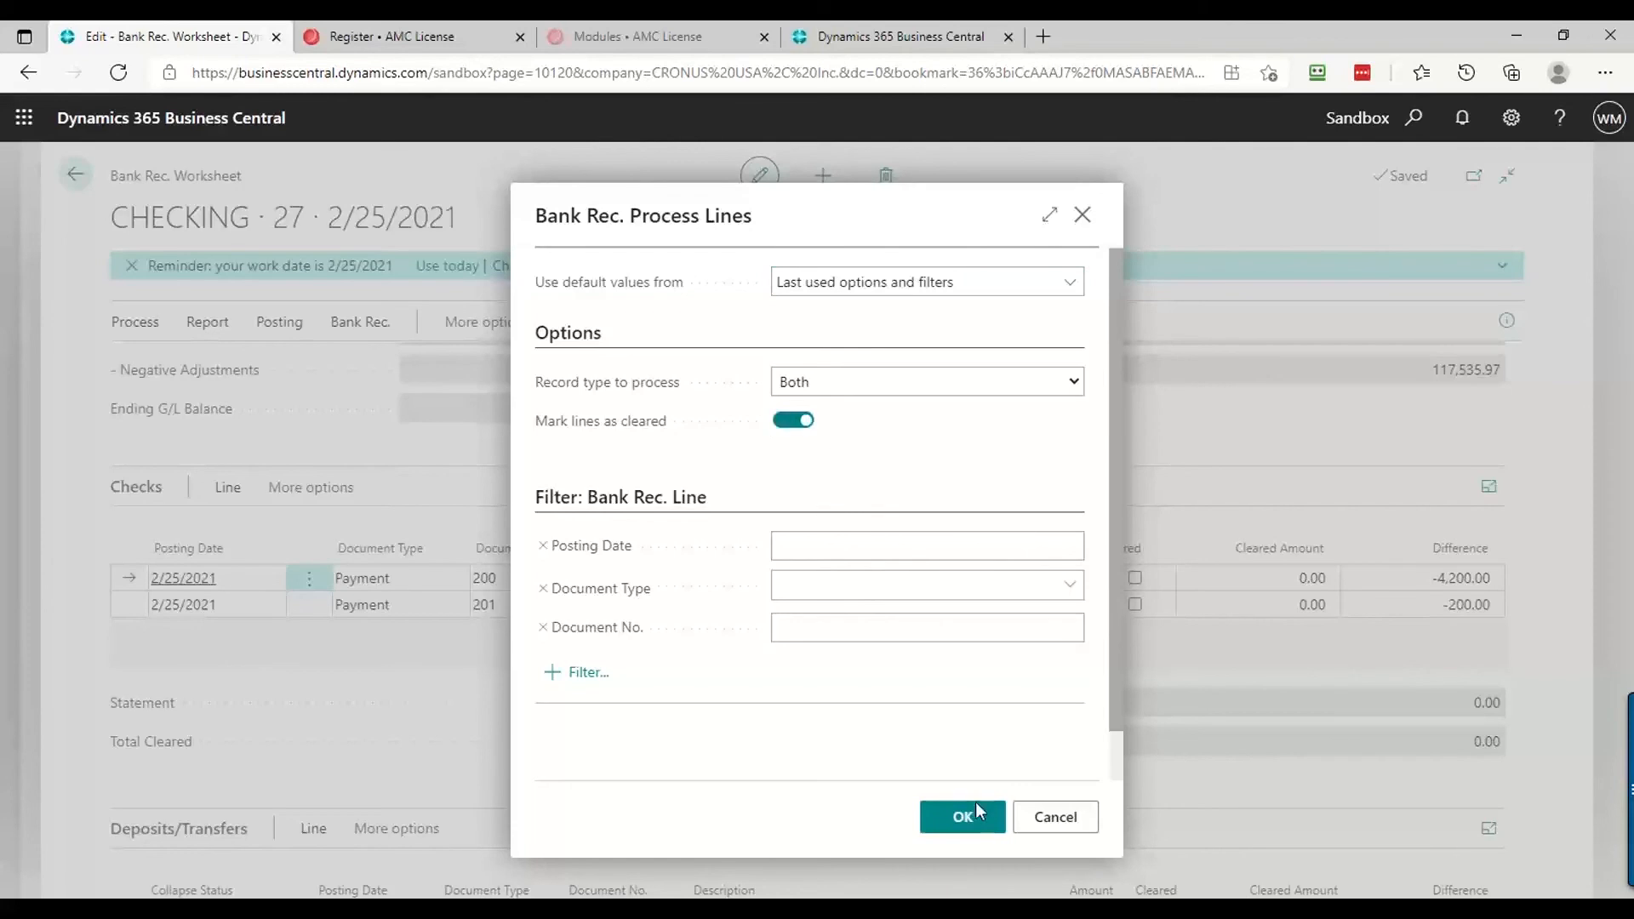
{"action": "left_click", "coordinate": [945, 819]}
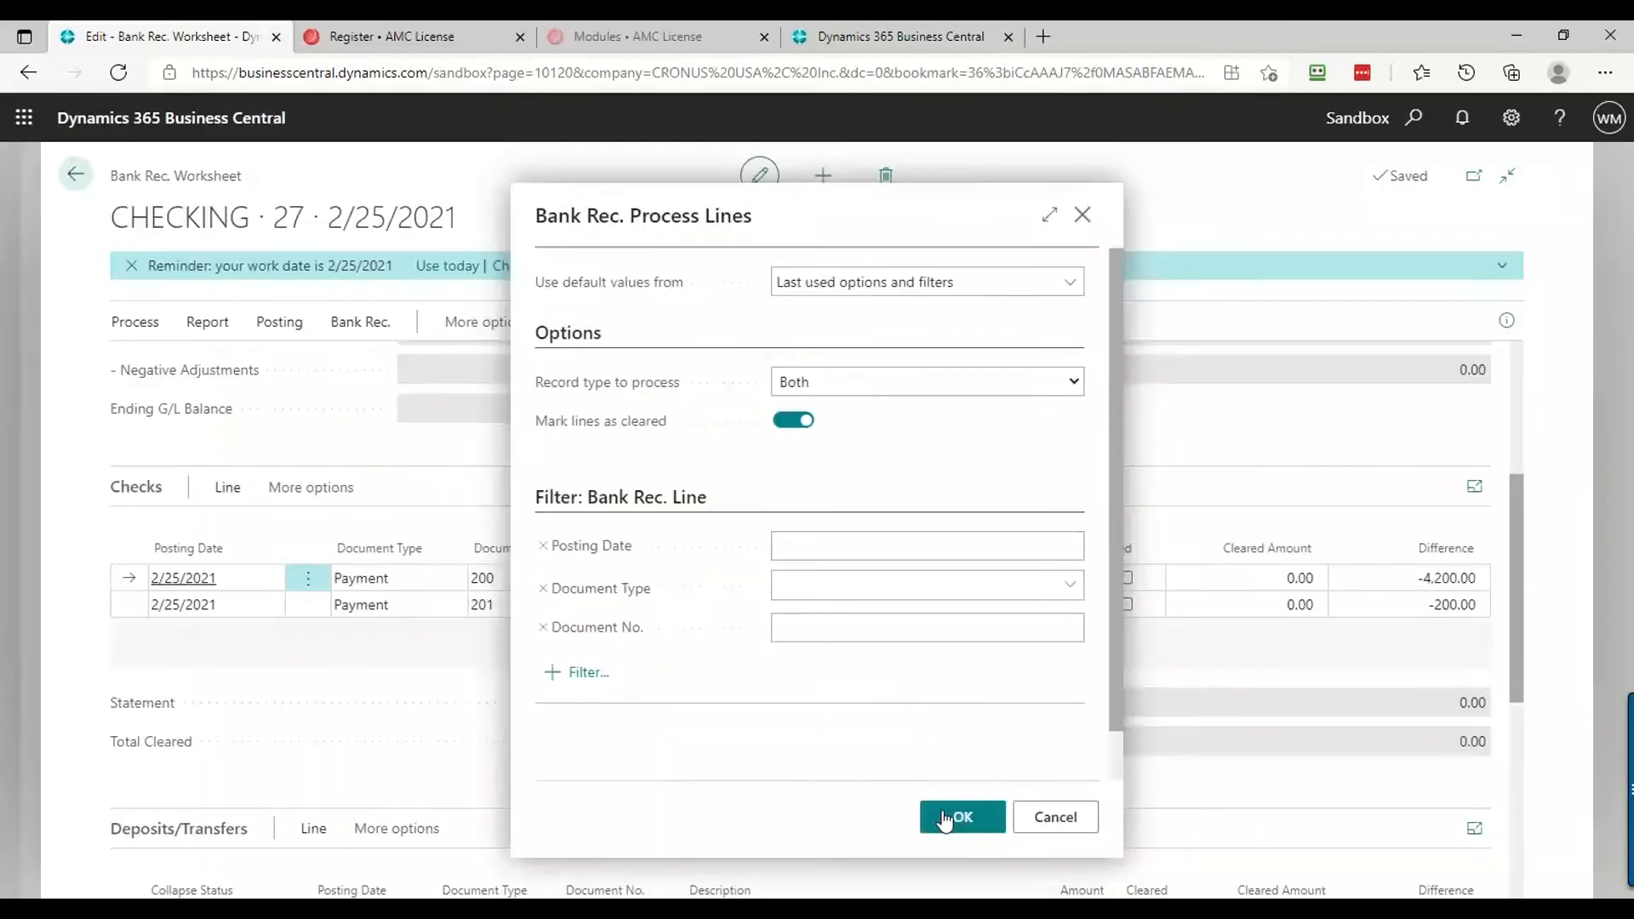
Remove the cleared mark from the Opening Entry and the Relecloud deposit, and return to the General section
{"action": "scroll", "coordinate": [1101, 615], "scroll_direction": "down", "scroll_amount": 3}
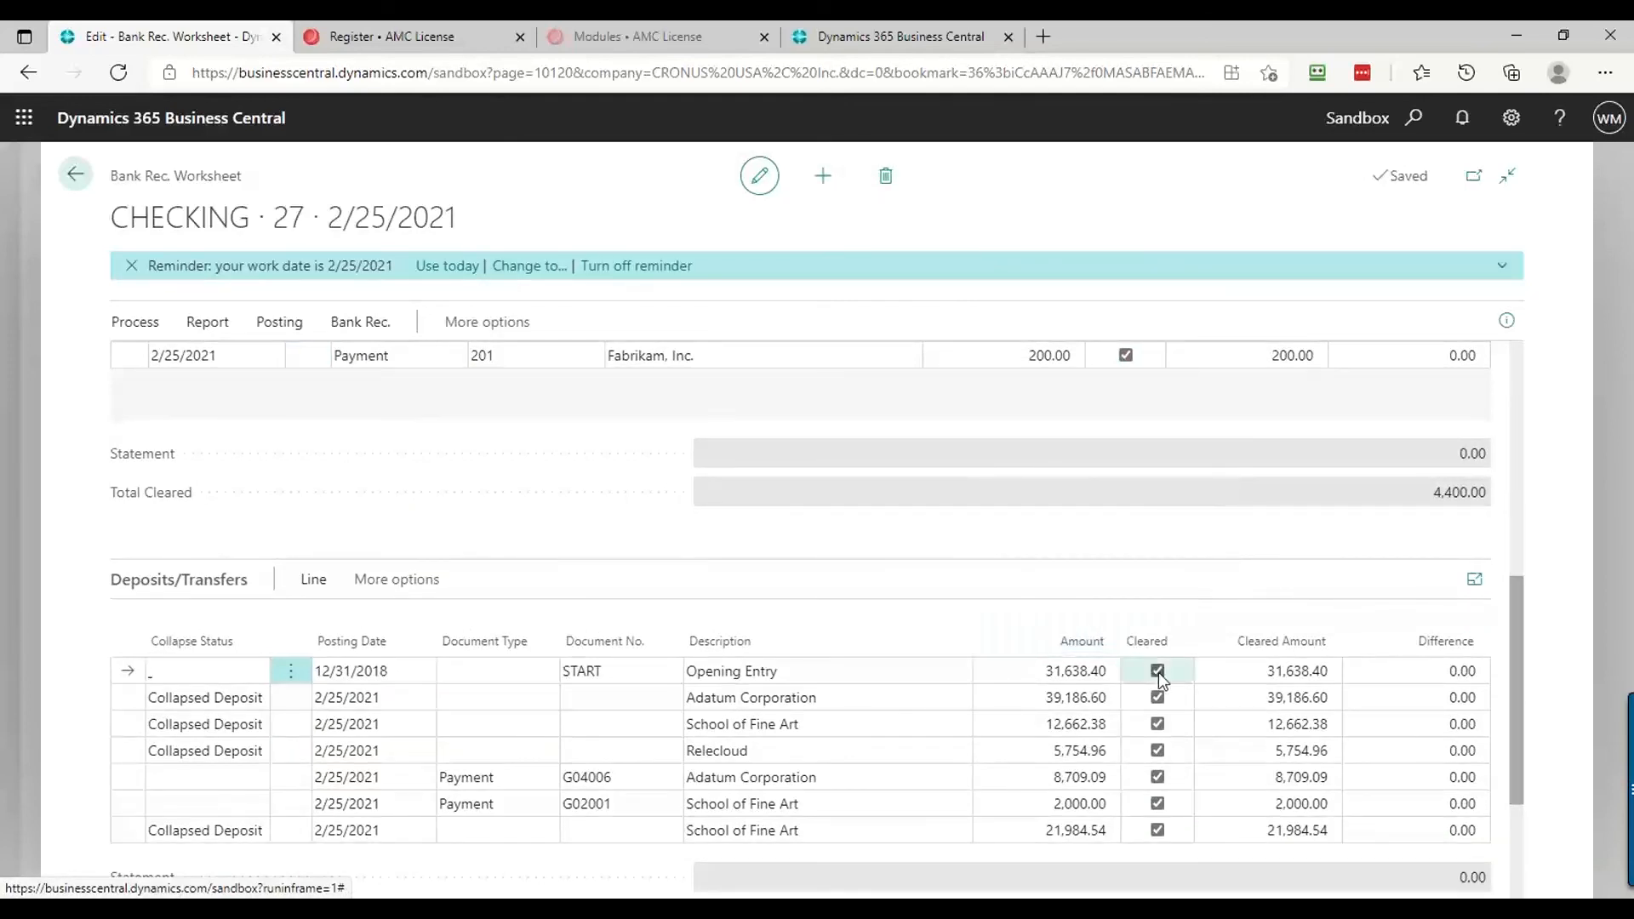
{"action": "left_click", "coordinate": [1157, 671]}
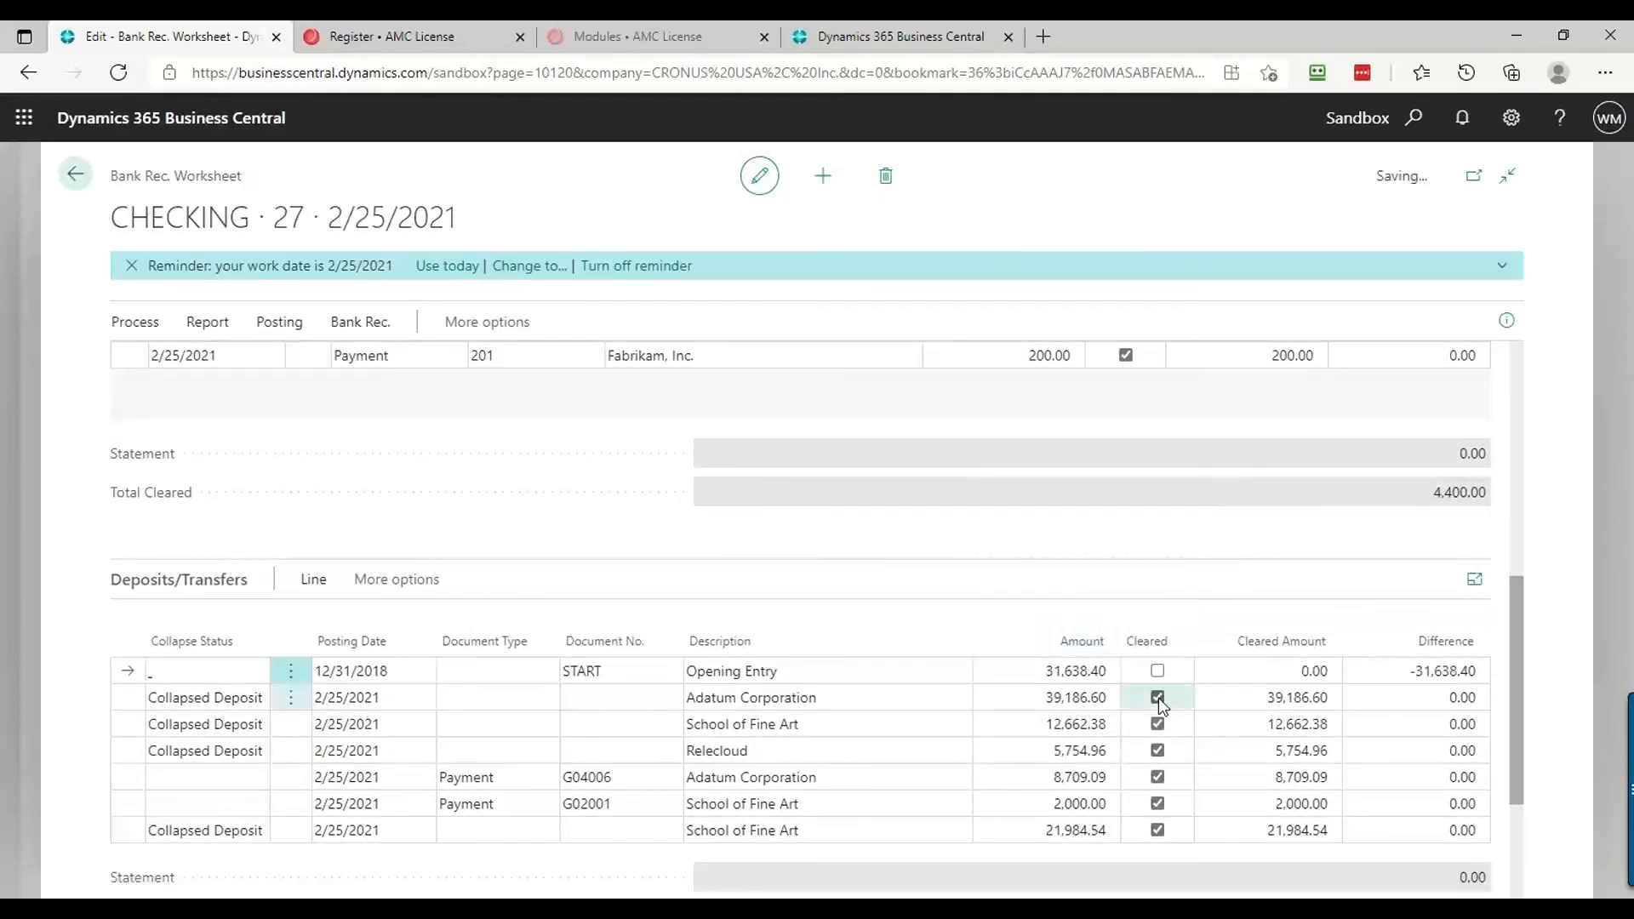
{"action": "left_click", "coordinate": [1158, 751]}
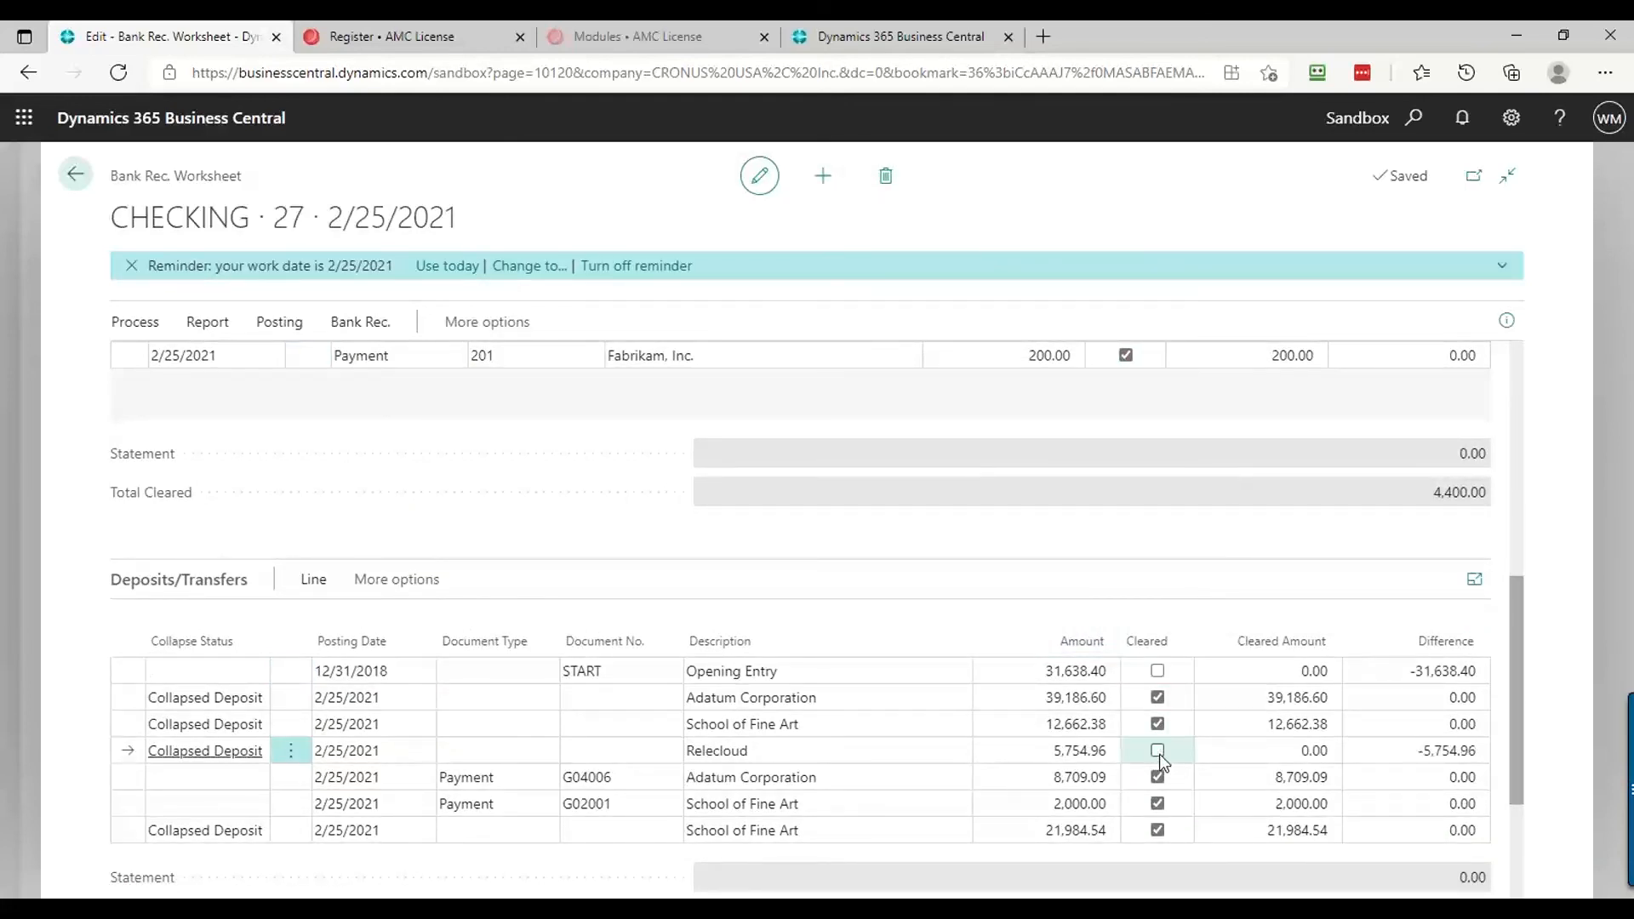
{"action": "scroll", "coordinate": [1033, 537], "scroll_direction": "up", "scroll_amount": 8}
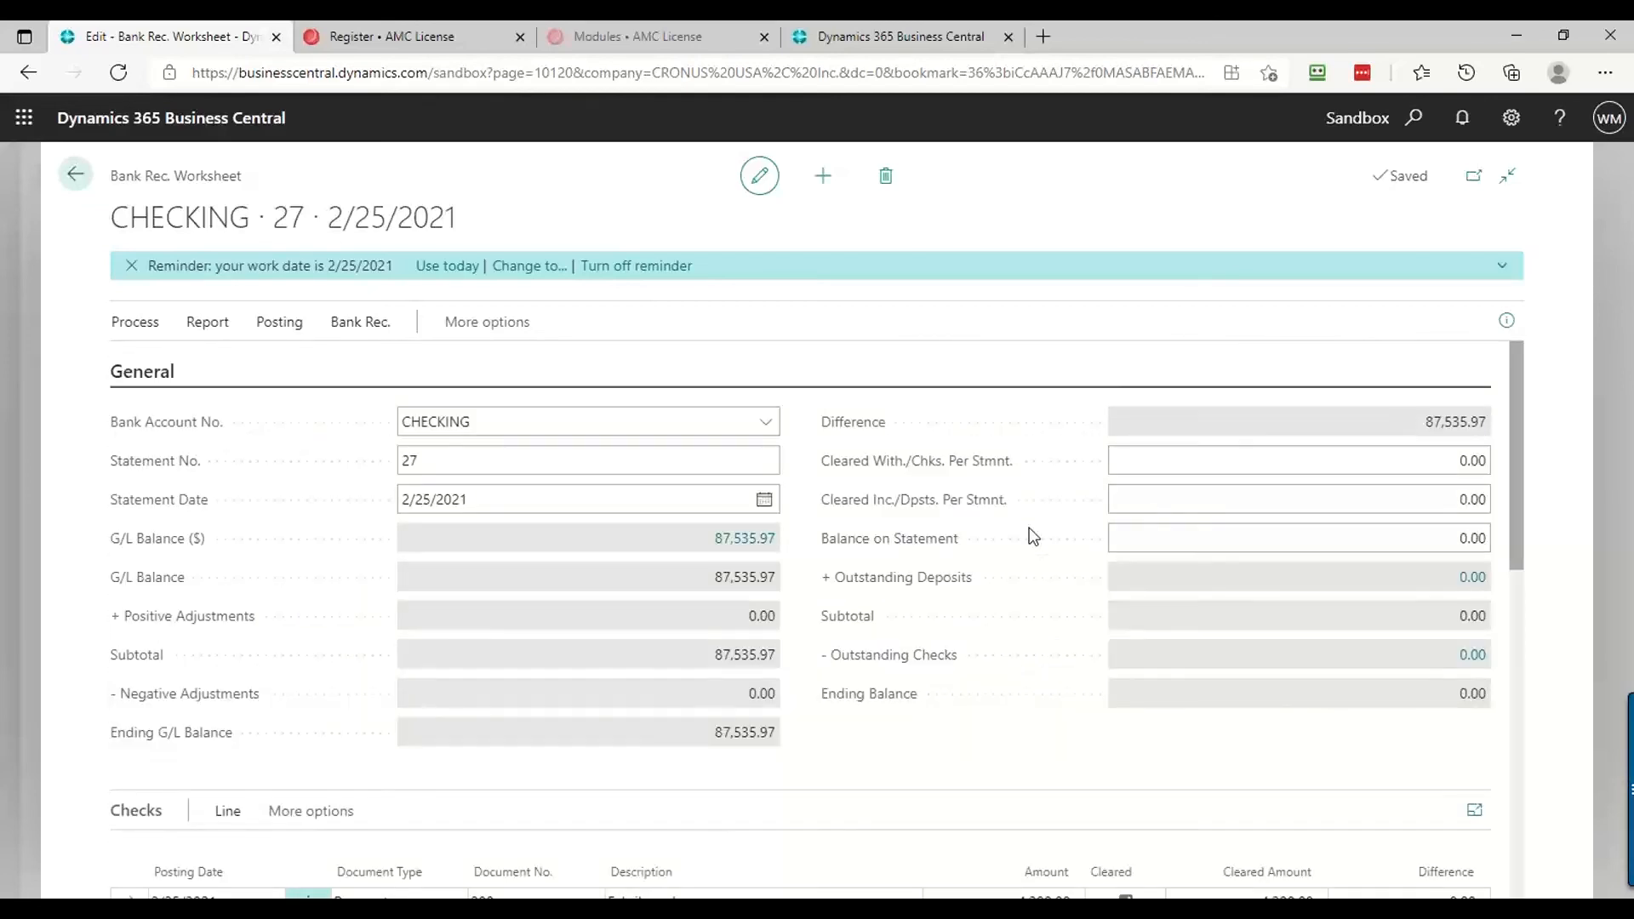
Expand the Adjustments section and set the amount of the CHECKING adjustment line to 80
{"action": "left_click", "coordinate": [1266, 535]}
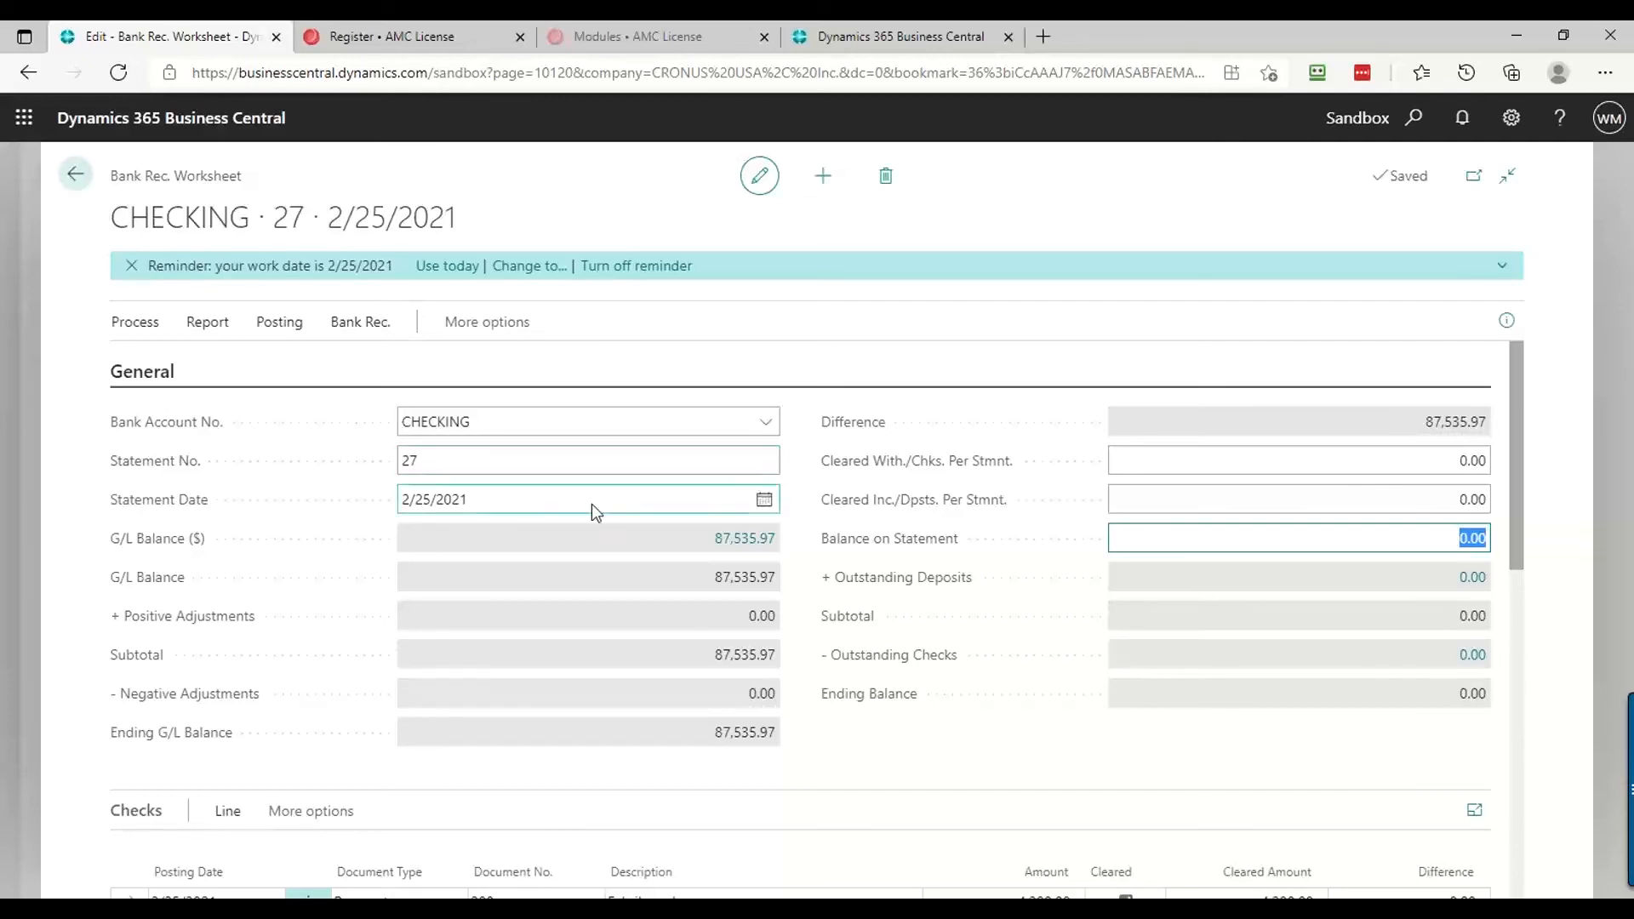
{"action": "scroll", "coordinate": [594, 509], "scroll_direction": "down", "scroll_amount": 10}
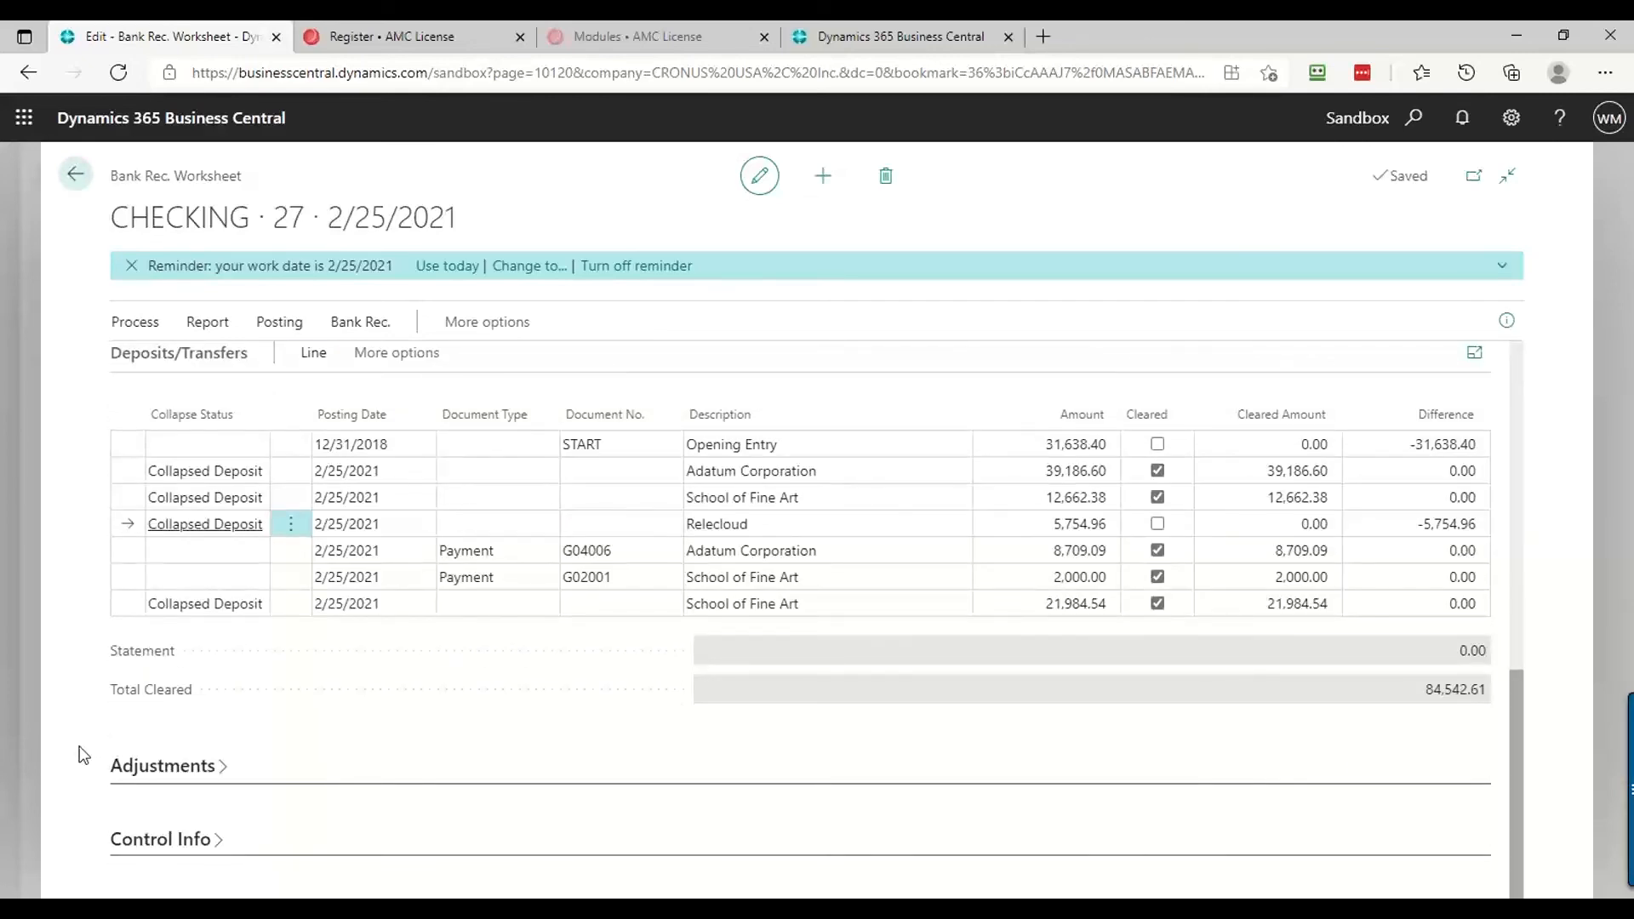
{"action": "left_click", "coordinate": [144, 768]}
{"action": "scroll", "coordinate": [351, 782], "scroll_direction": "down", "scroll_amount": 5}
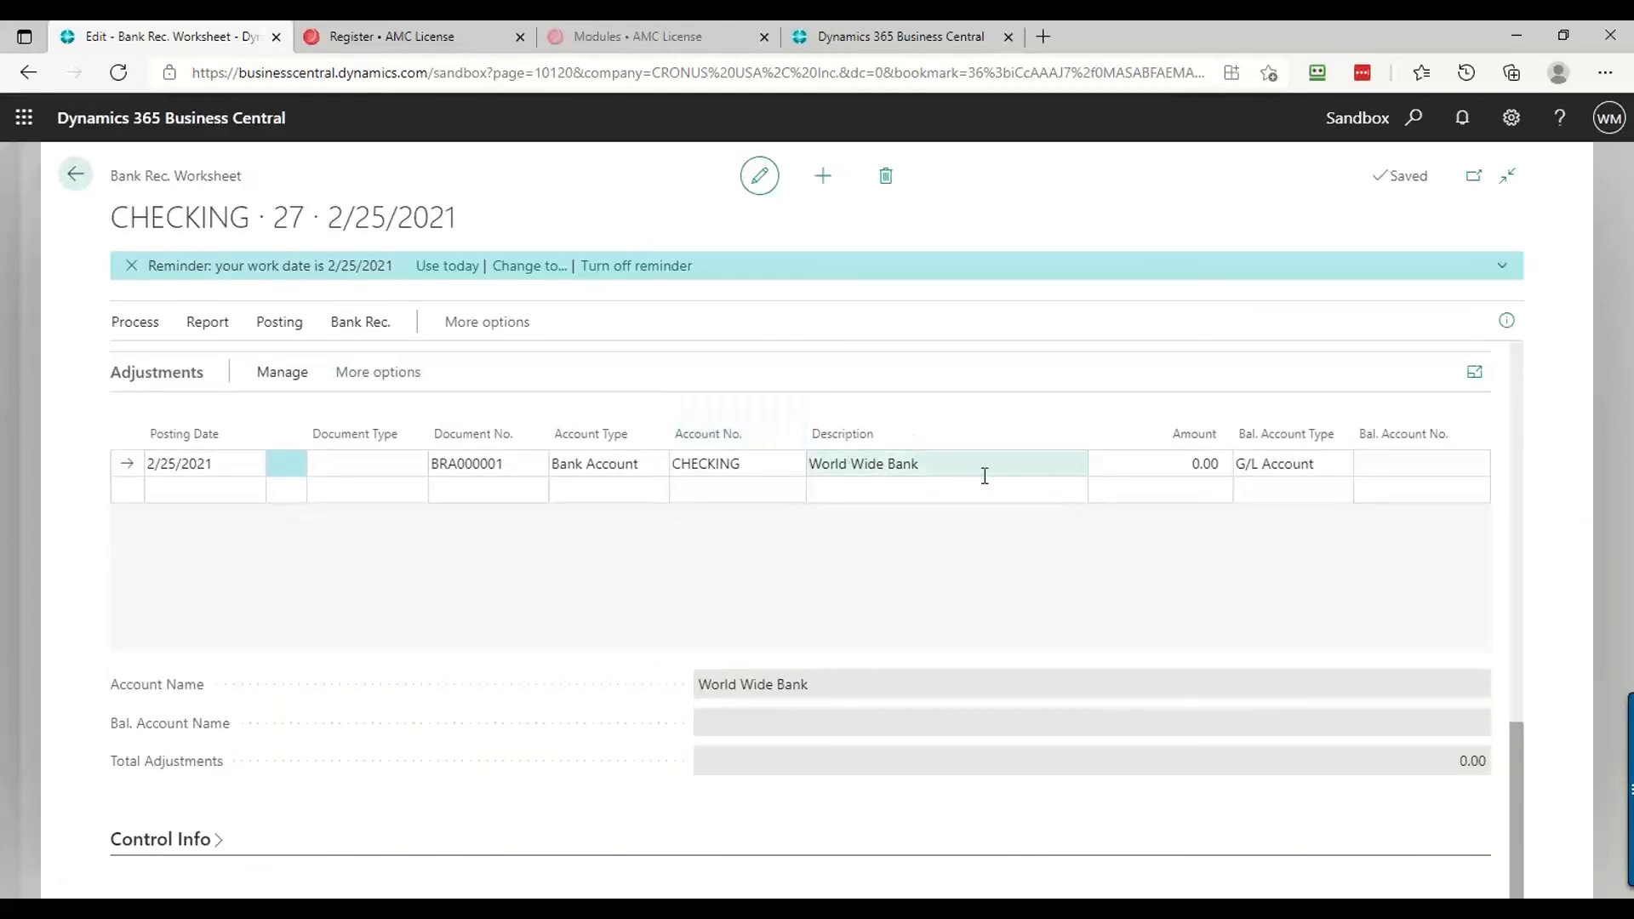
{"action": "left_click", "coordinate": [1168, 469]}
{"action": "type", "text": "80"}
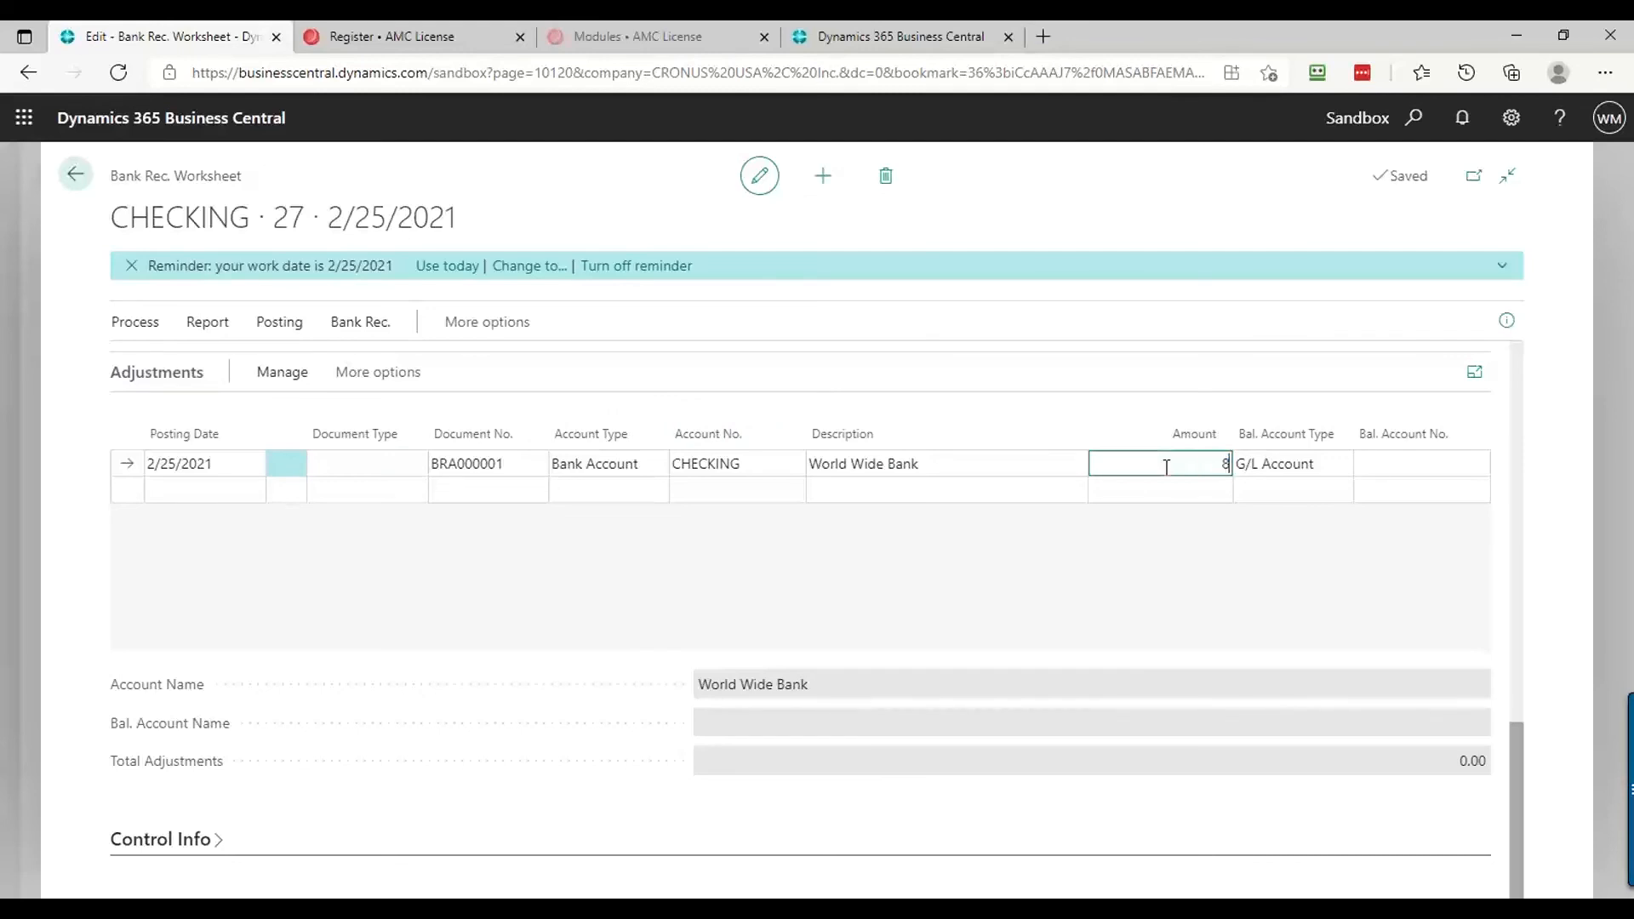
{"action": "key", "text": "Tab"}
Look up G/L accounts containing 6 as the balancing account for the adjustment line
{"action": "left_click", "coordinate": [1428, 466]}
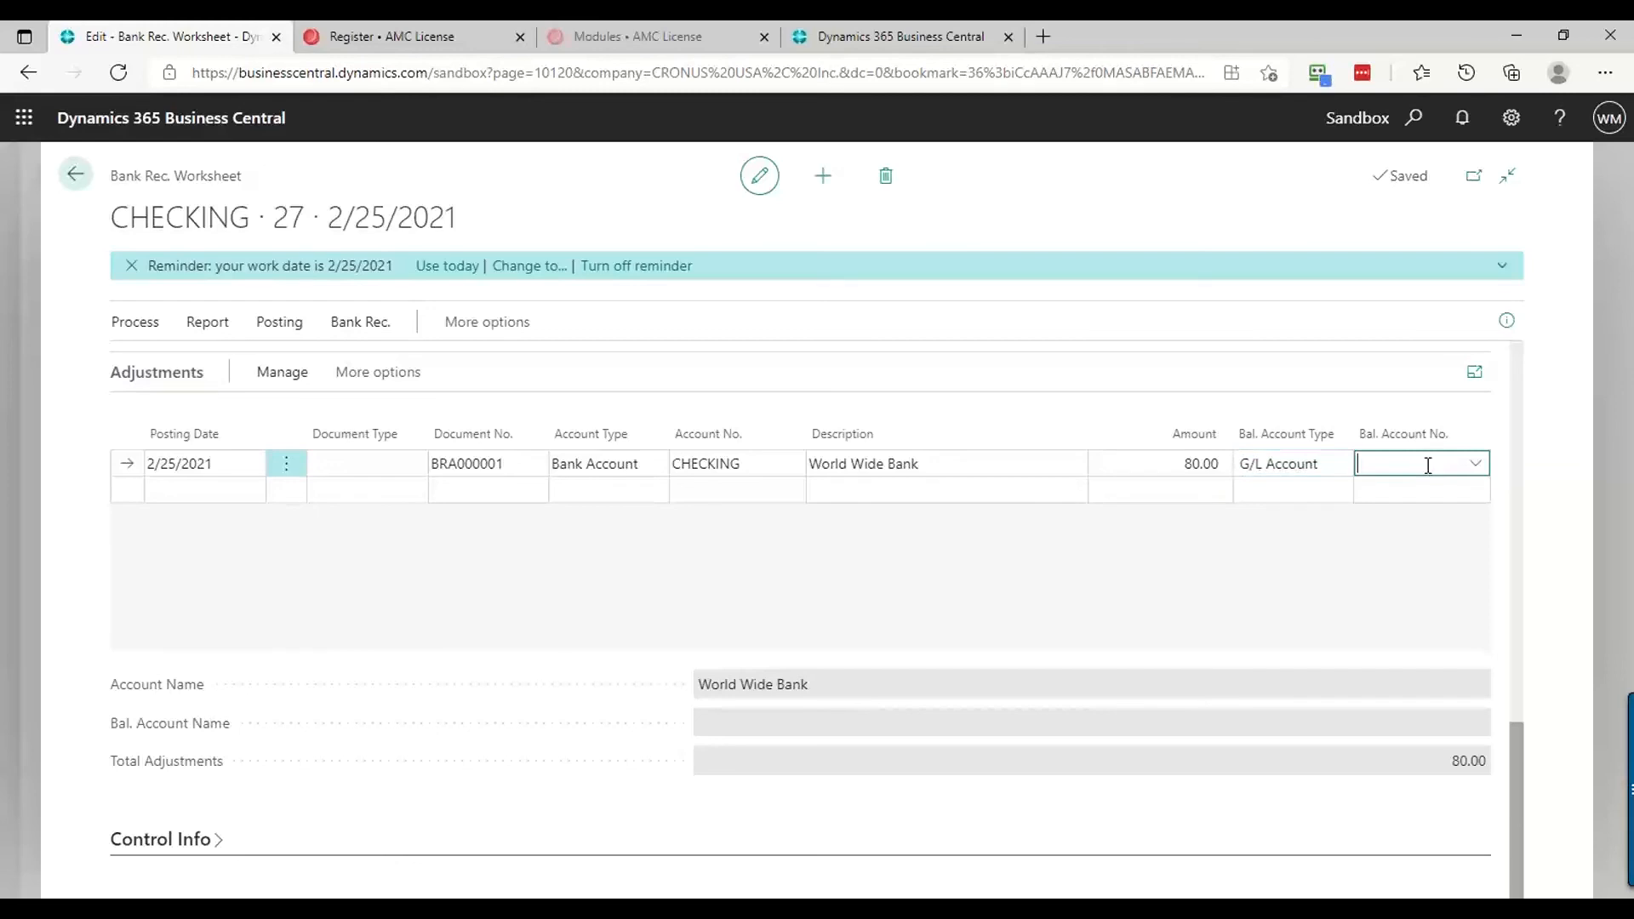
{"action": "type", "text": "6"}
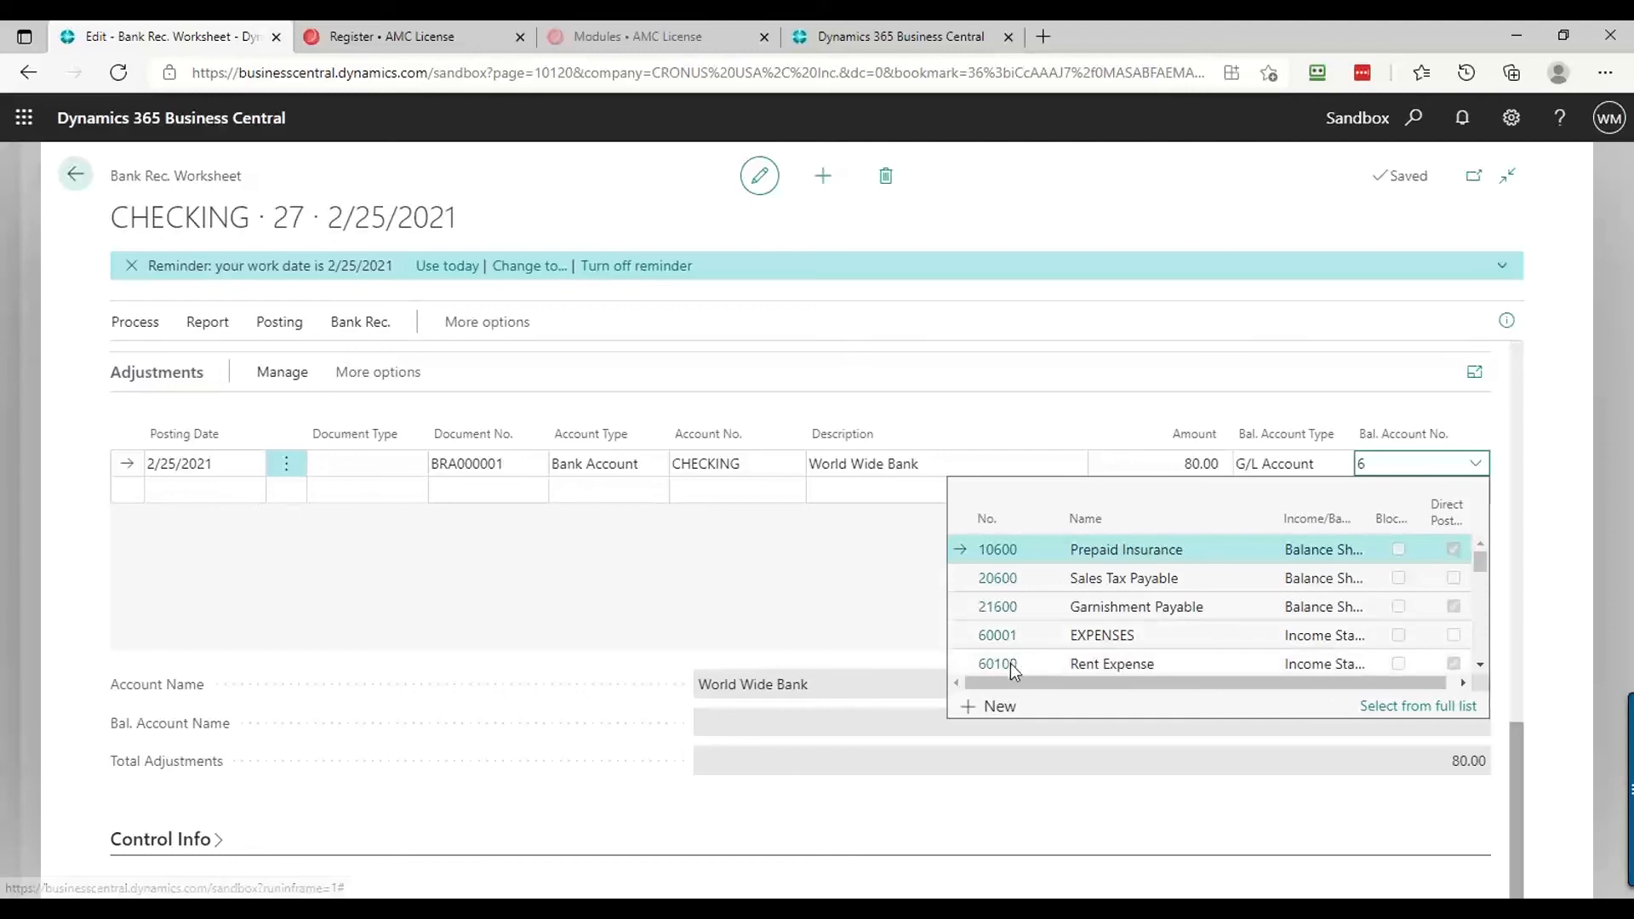
{"action": "scroll", "coordinate": [1056, 647], "scroll_direction": "down", "scroll_amount": 10}
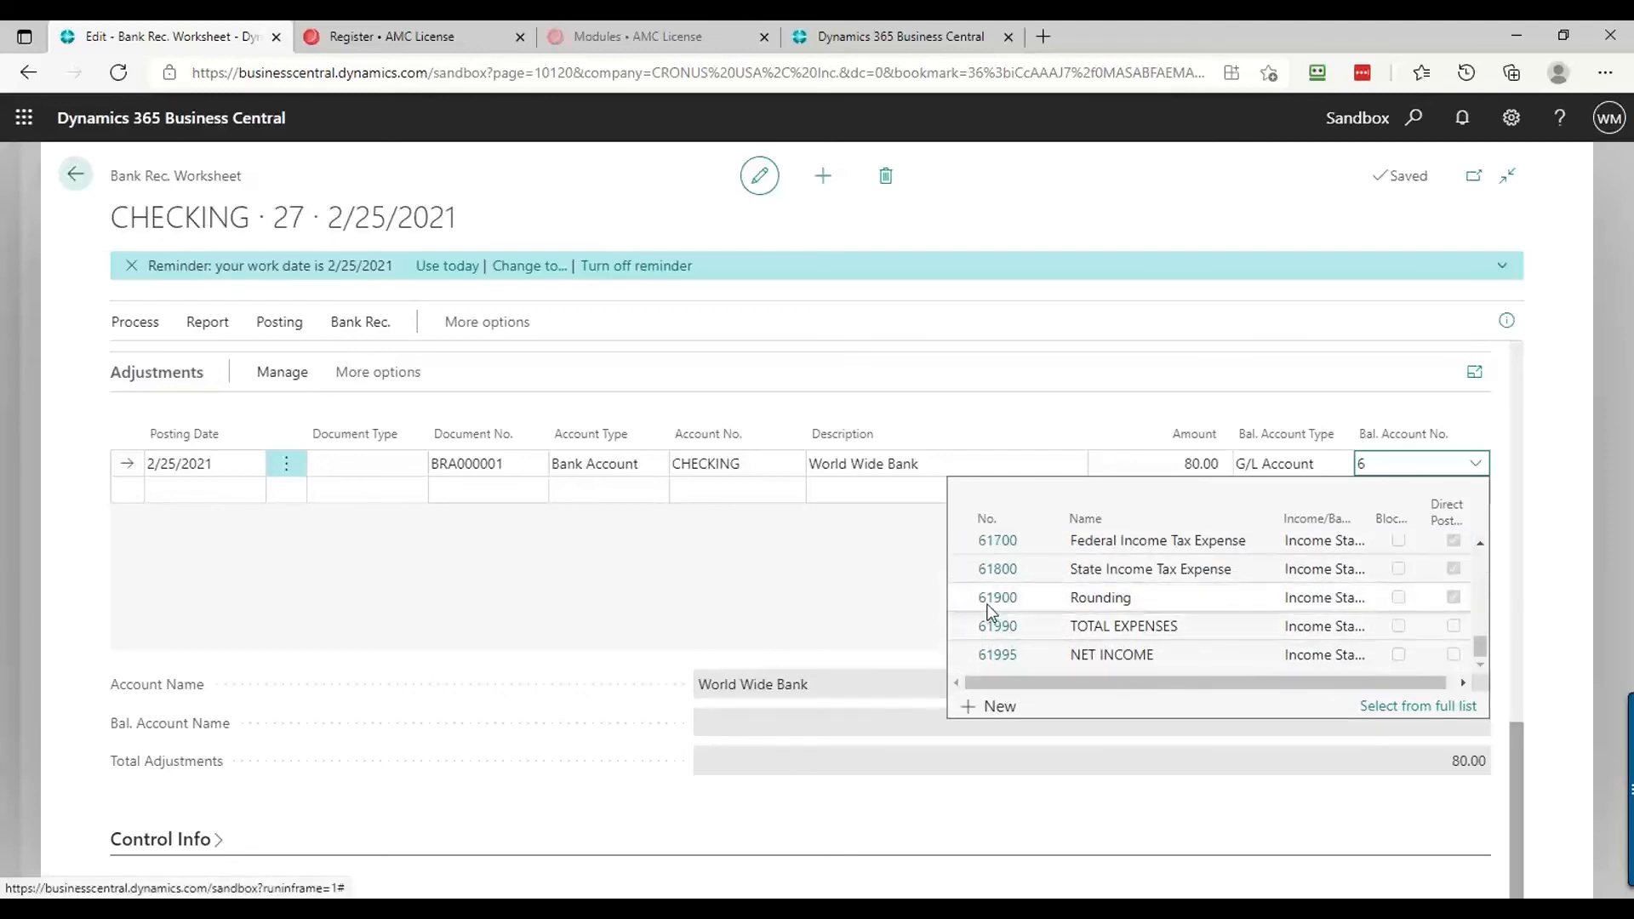
Clear the balancing account entry and delete the CHECKING bank reconciliation for statement 27
{"action": "key", "text": "BackSpace"}
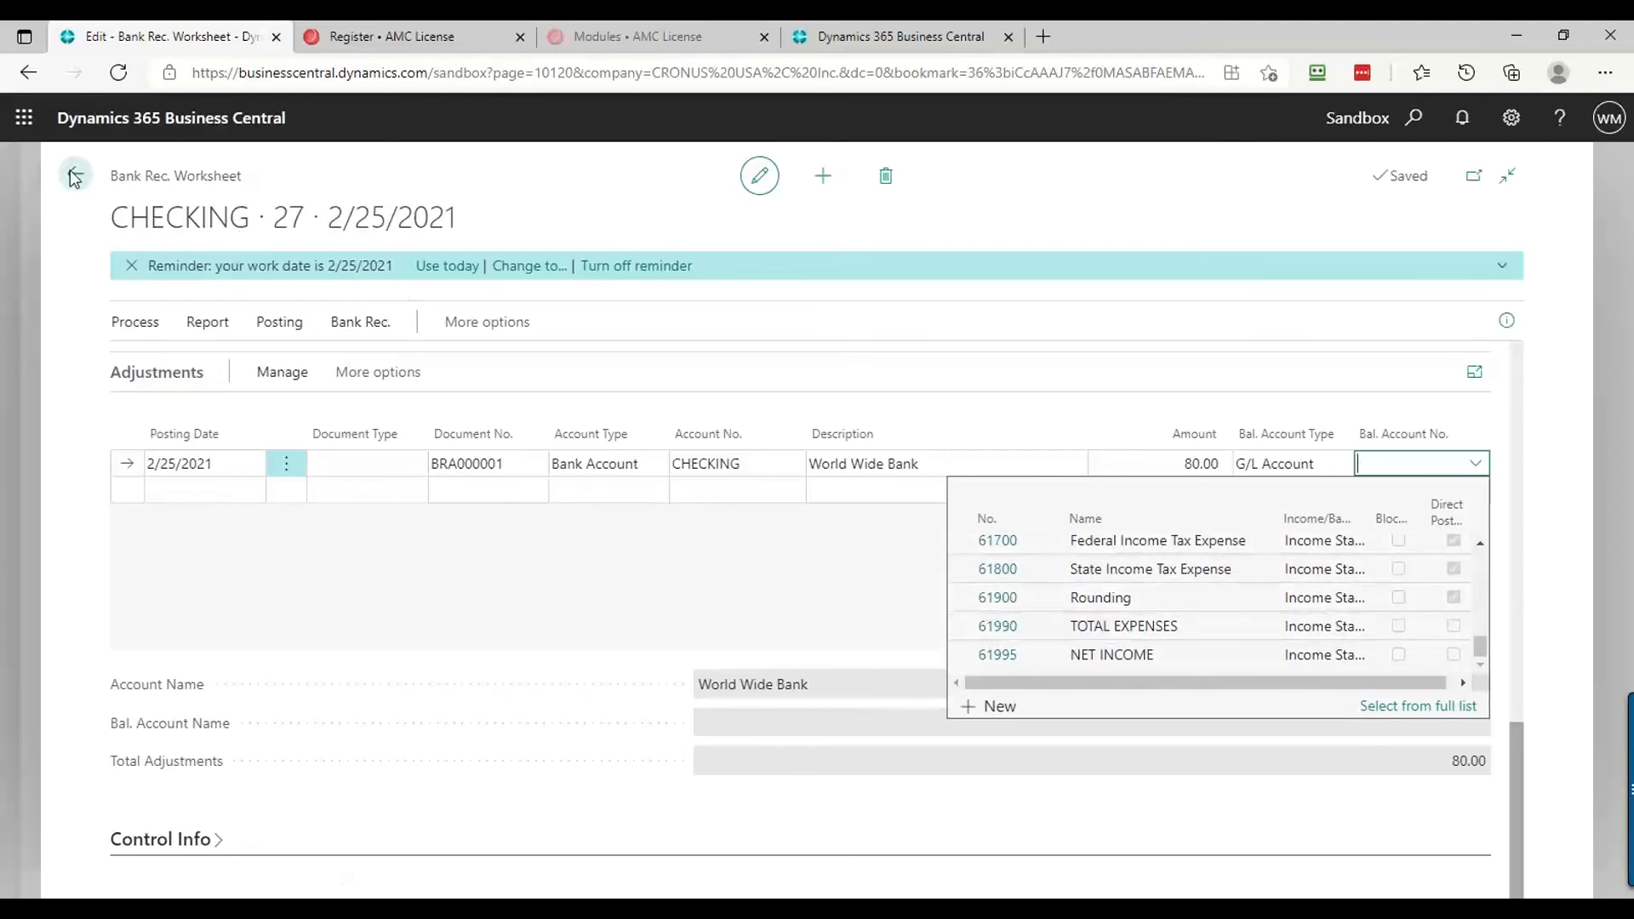
{"action": "left_click", "coordinate": [888, 179]}
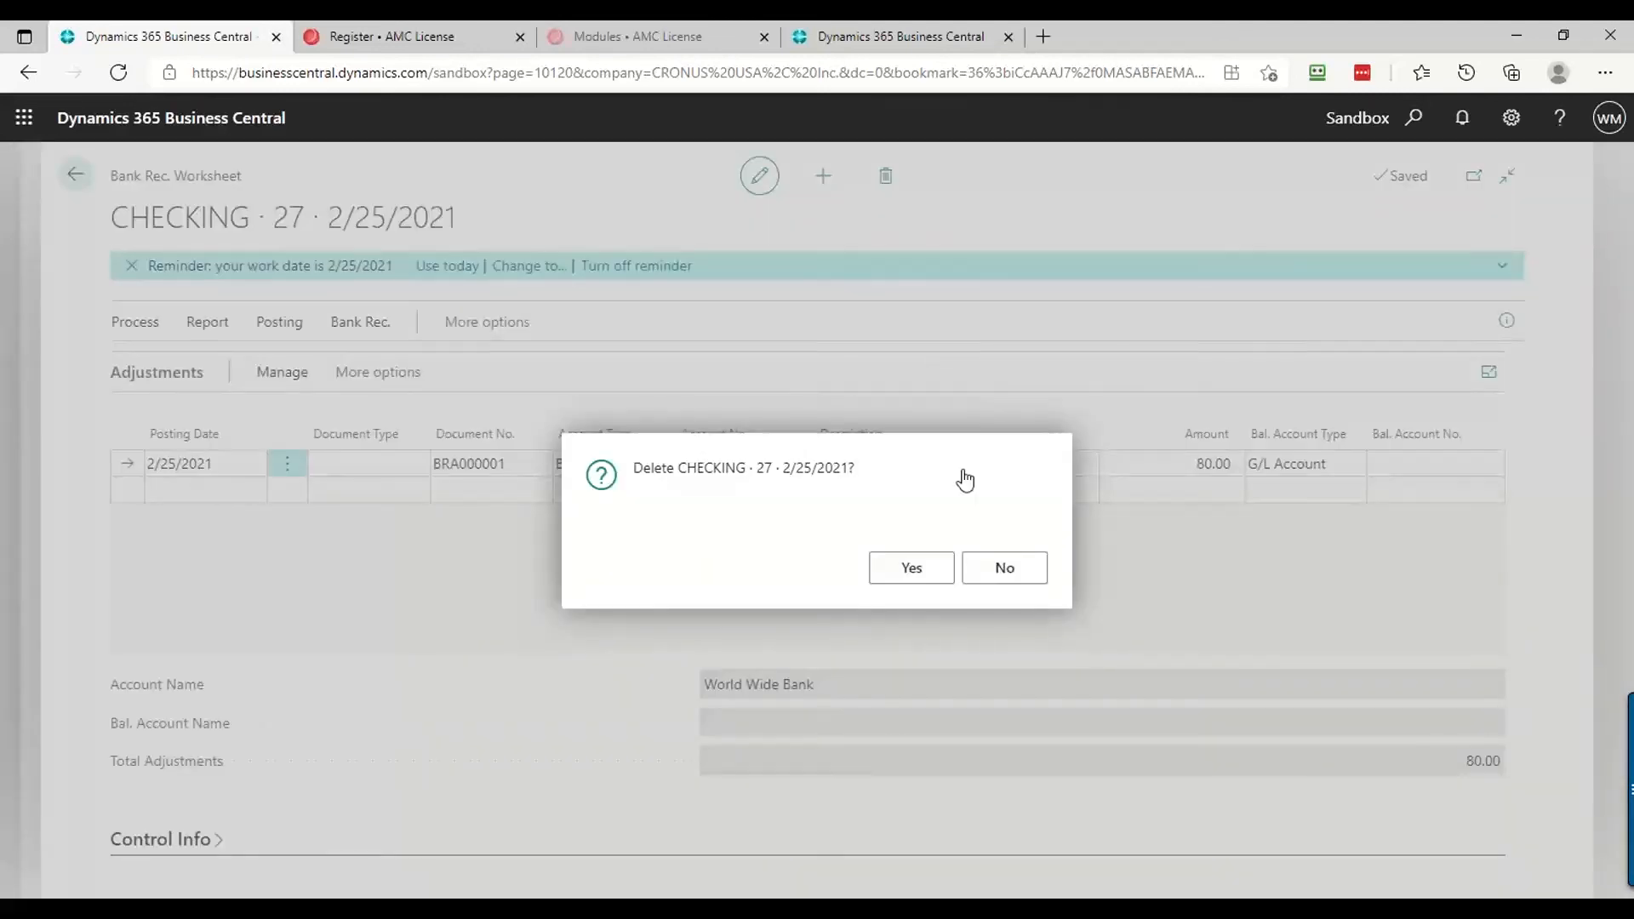
{"action": "left_click", "coordinate": [928, 571]}
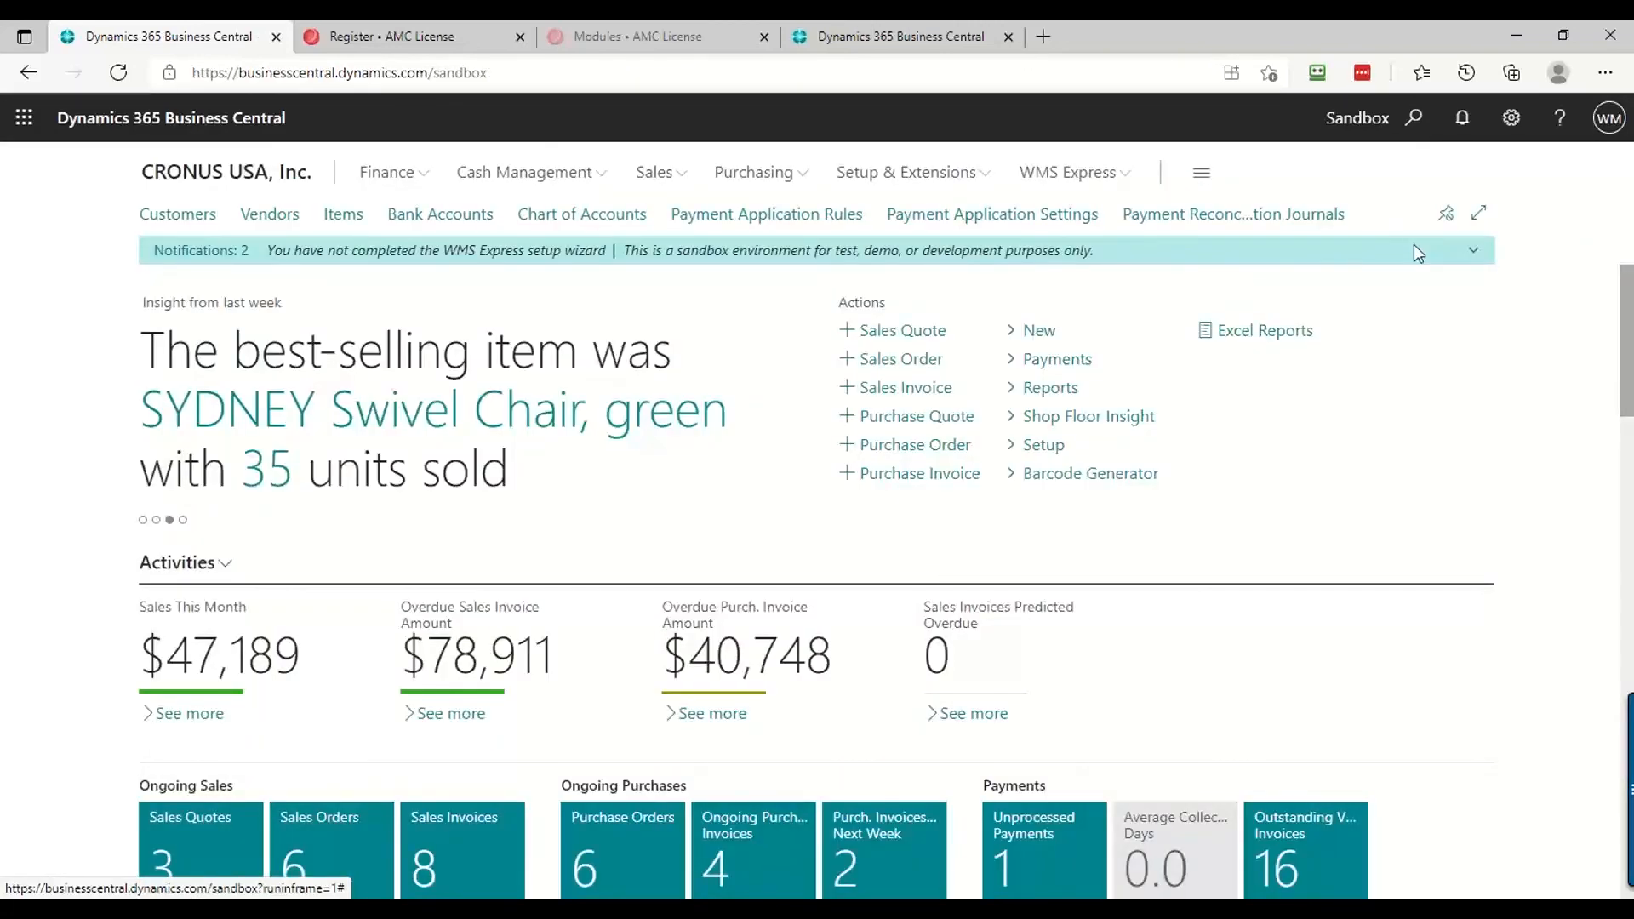
Turn on bank reconciliation with automatic matching in the General Ledger Setup and return to the role center
{"action": "left_click", "coordinate": [1414, 117]}
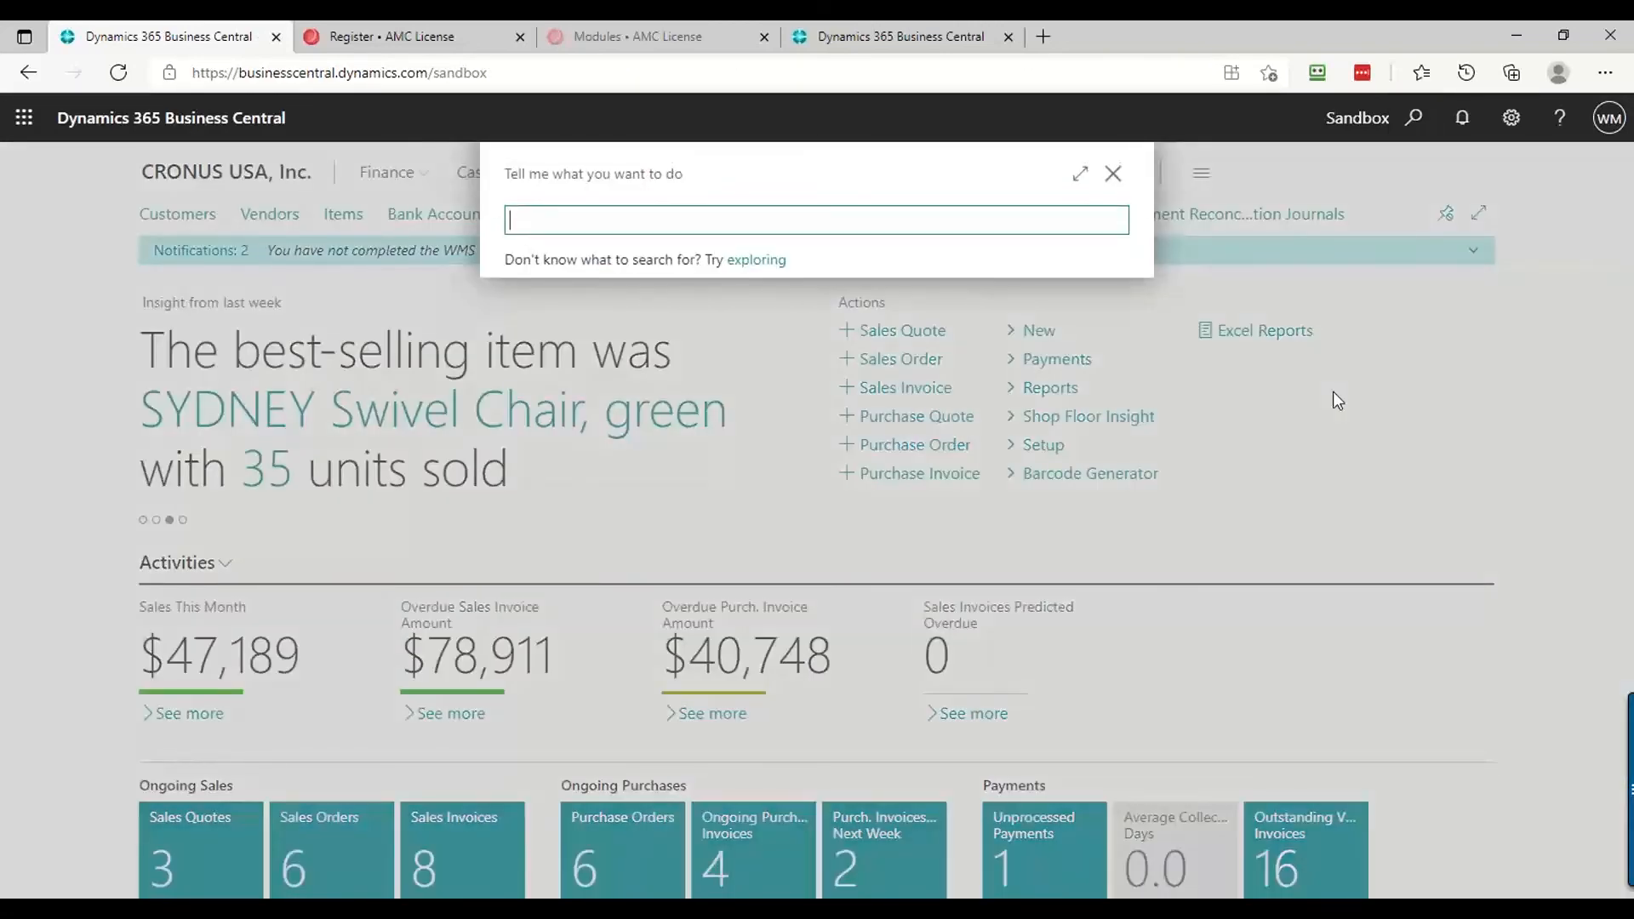
{"action": "type", "text": "generalledg"}
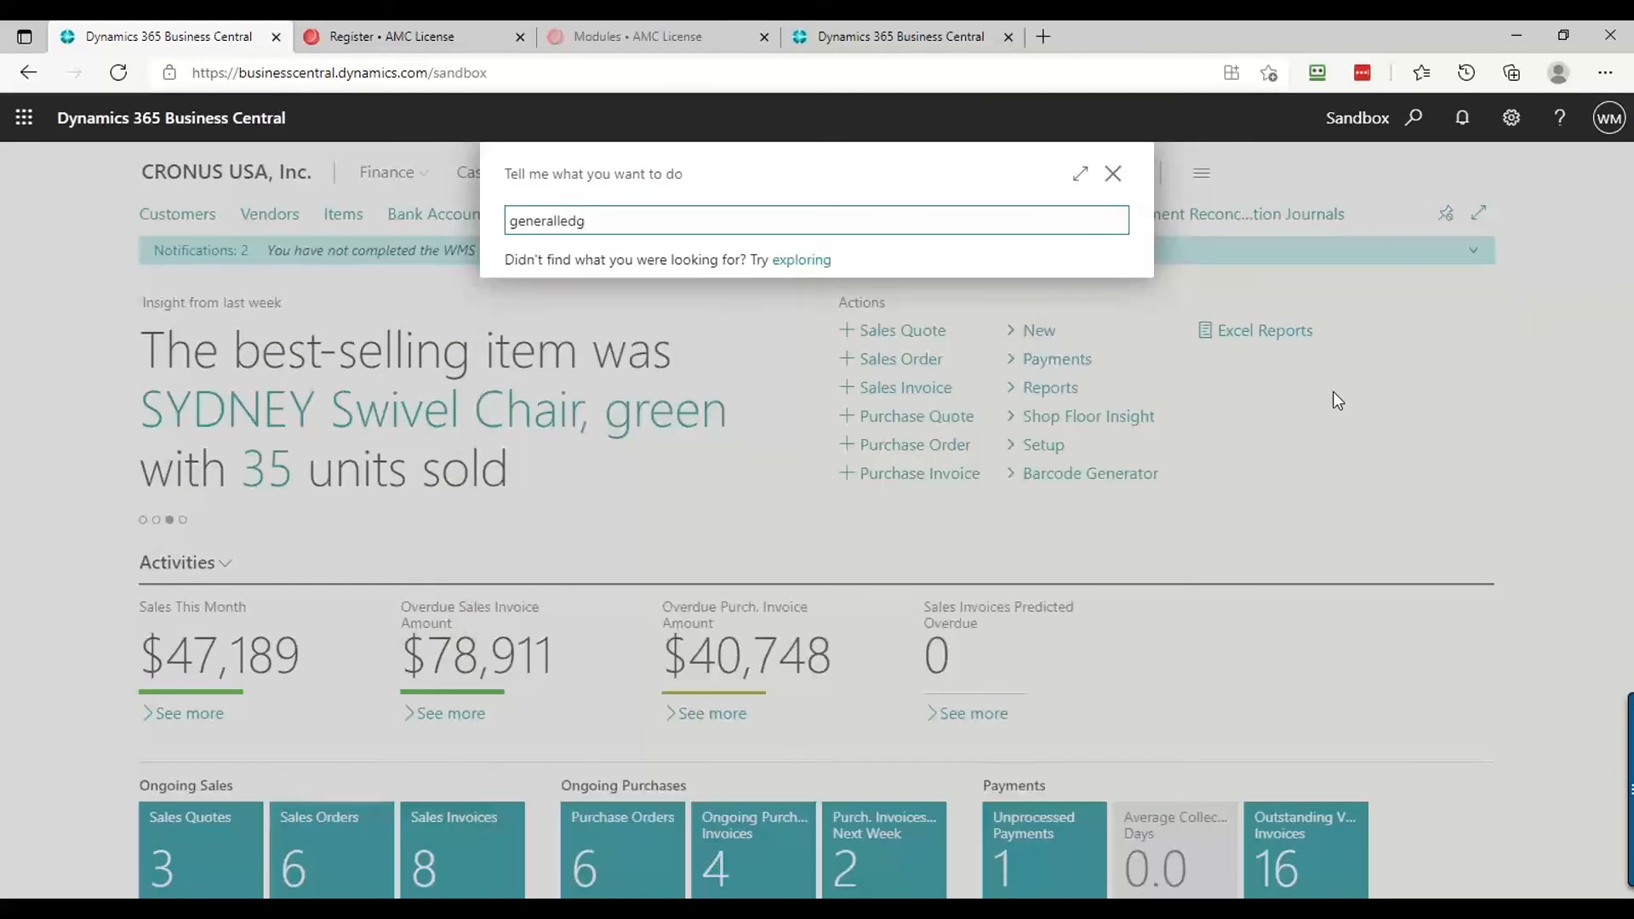
{"action": "key", "text": "BackSpace"}
{"action": "key", "text": "BackSpace"}
{"action": "key", "text": "BackSpace"}
{"action": "key", "text": "BackSpace"}
{"action": "type", "text": "ledg"}
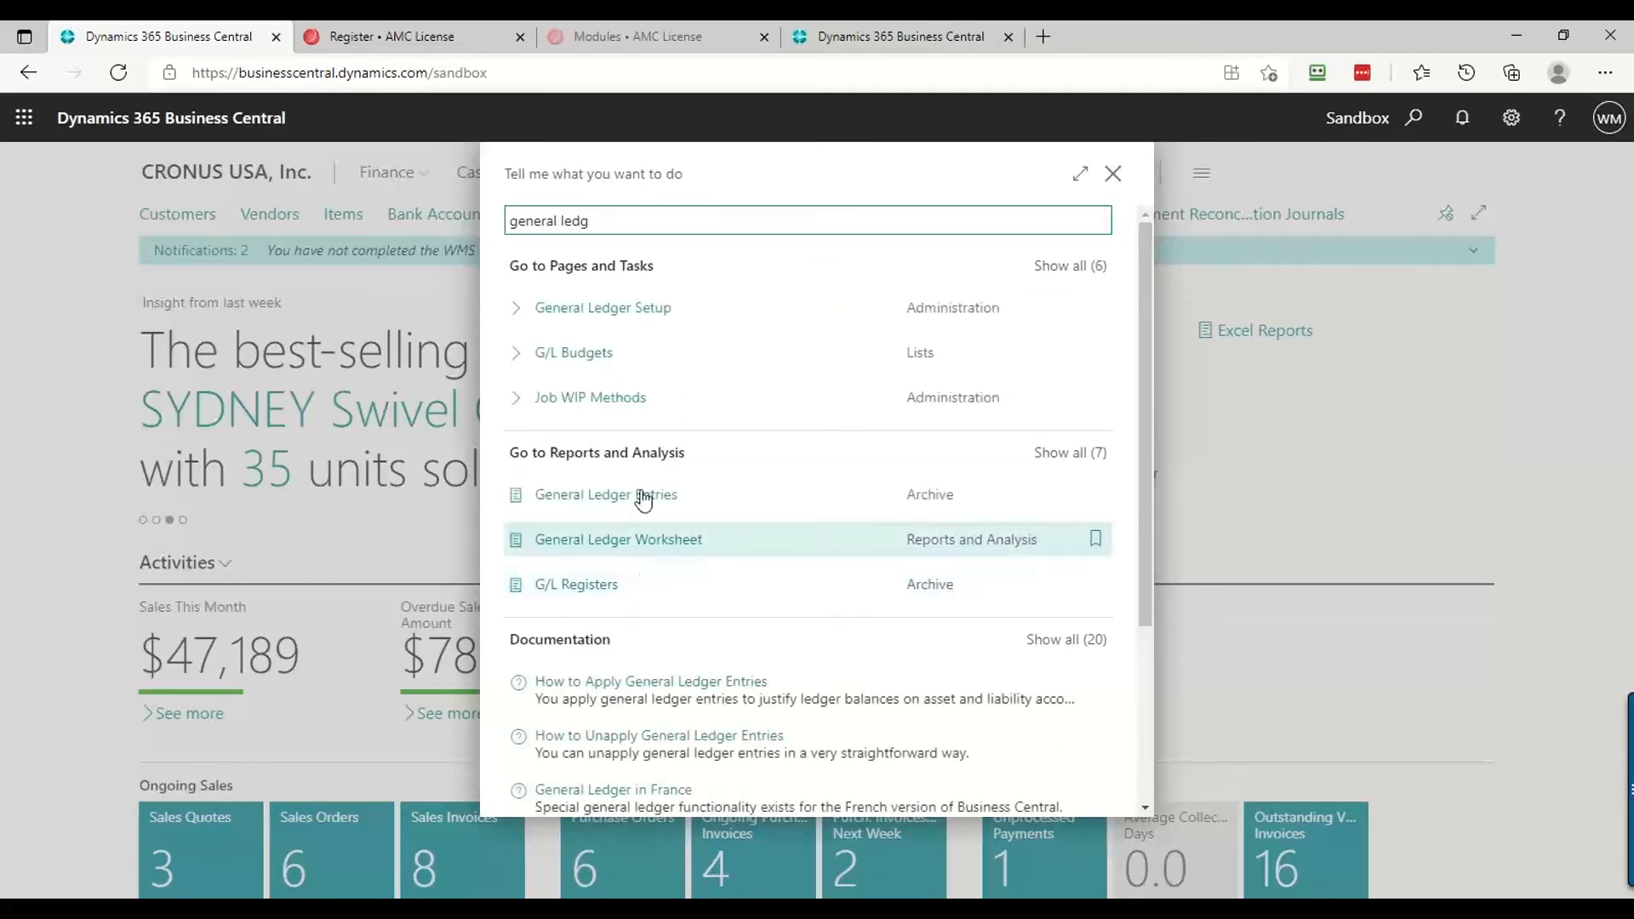
{"action": "left_click", "coordinate": [642, 317]}
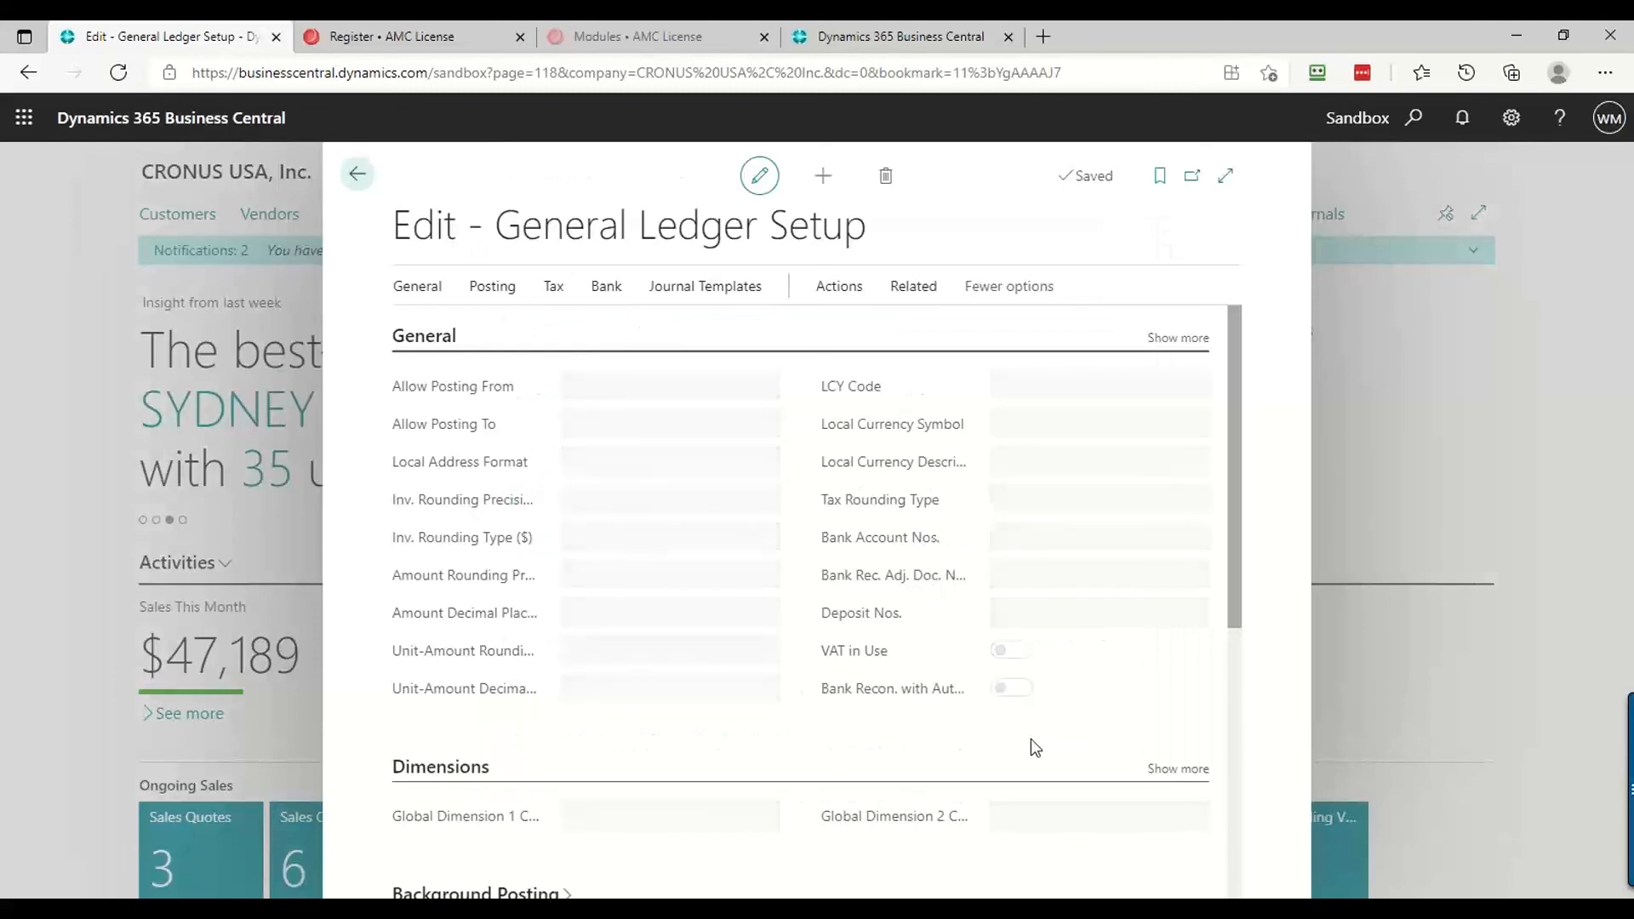
{"action": "left_click", "coordinate": [1012, 746]}
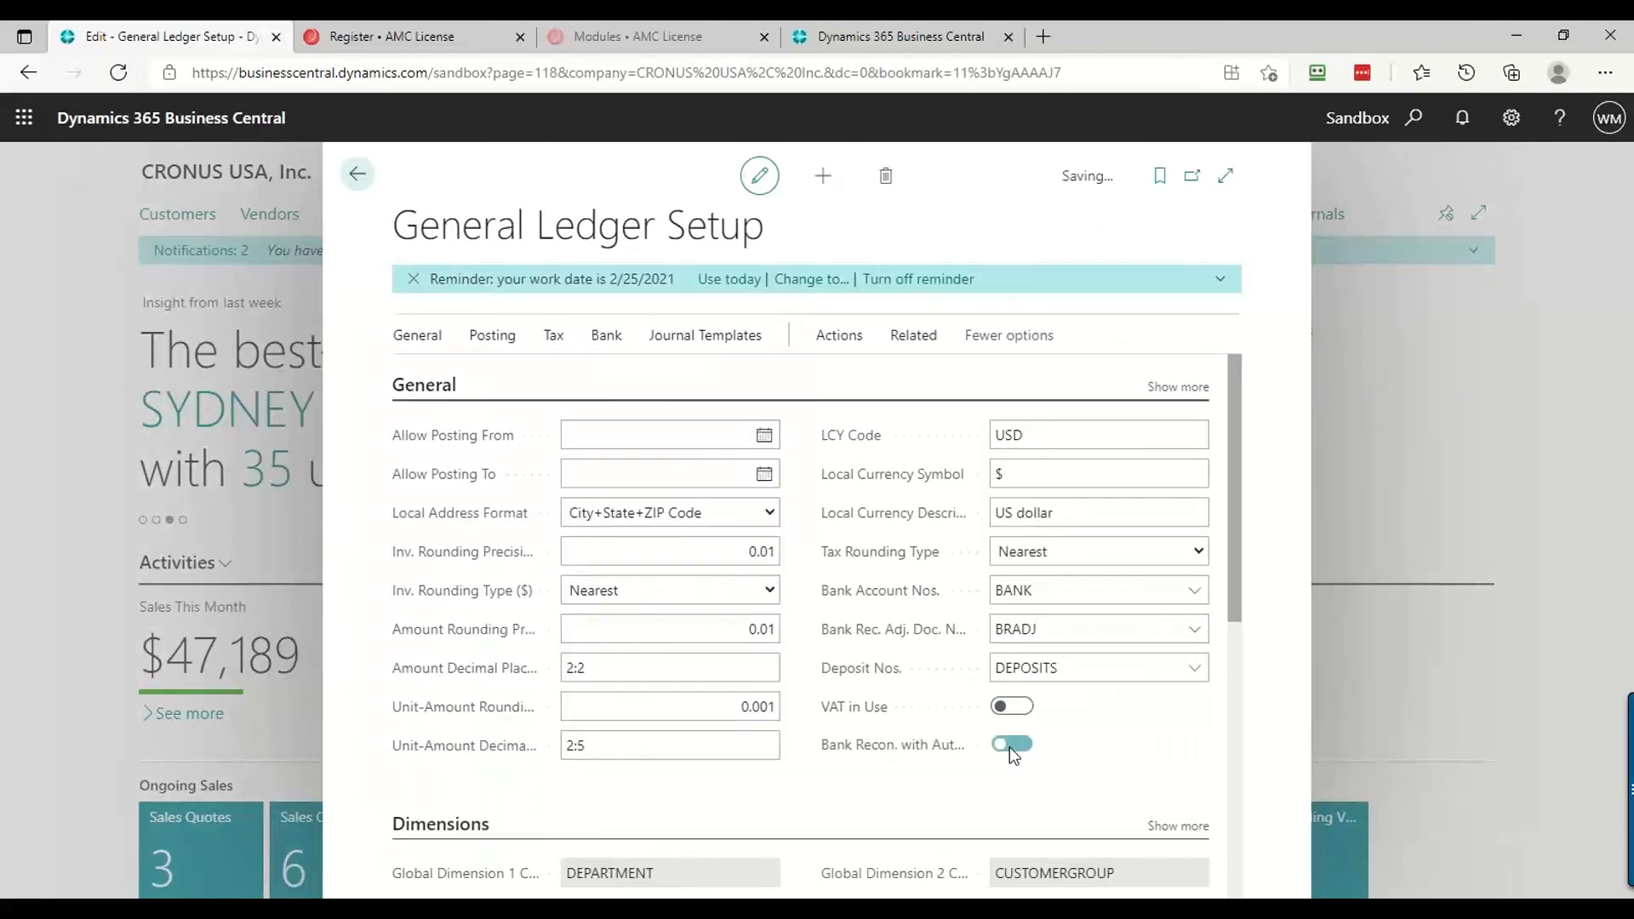
{"action": "left_click", "coordinate": [1001, 615]}
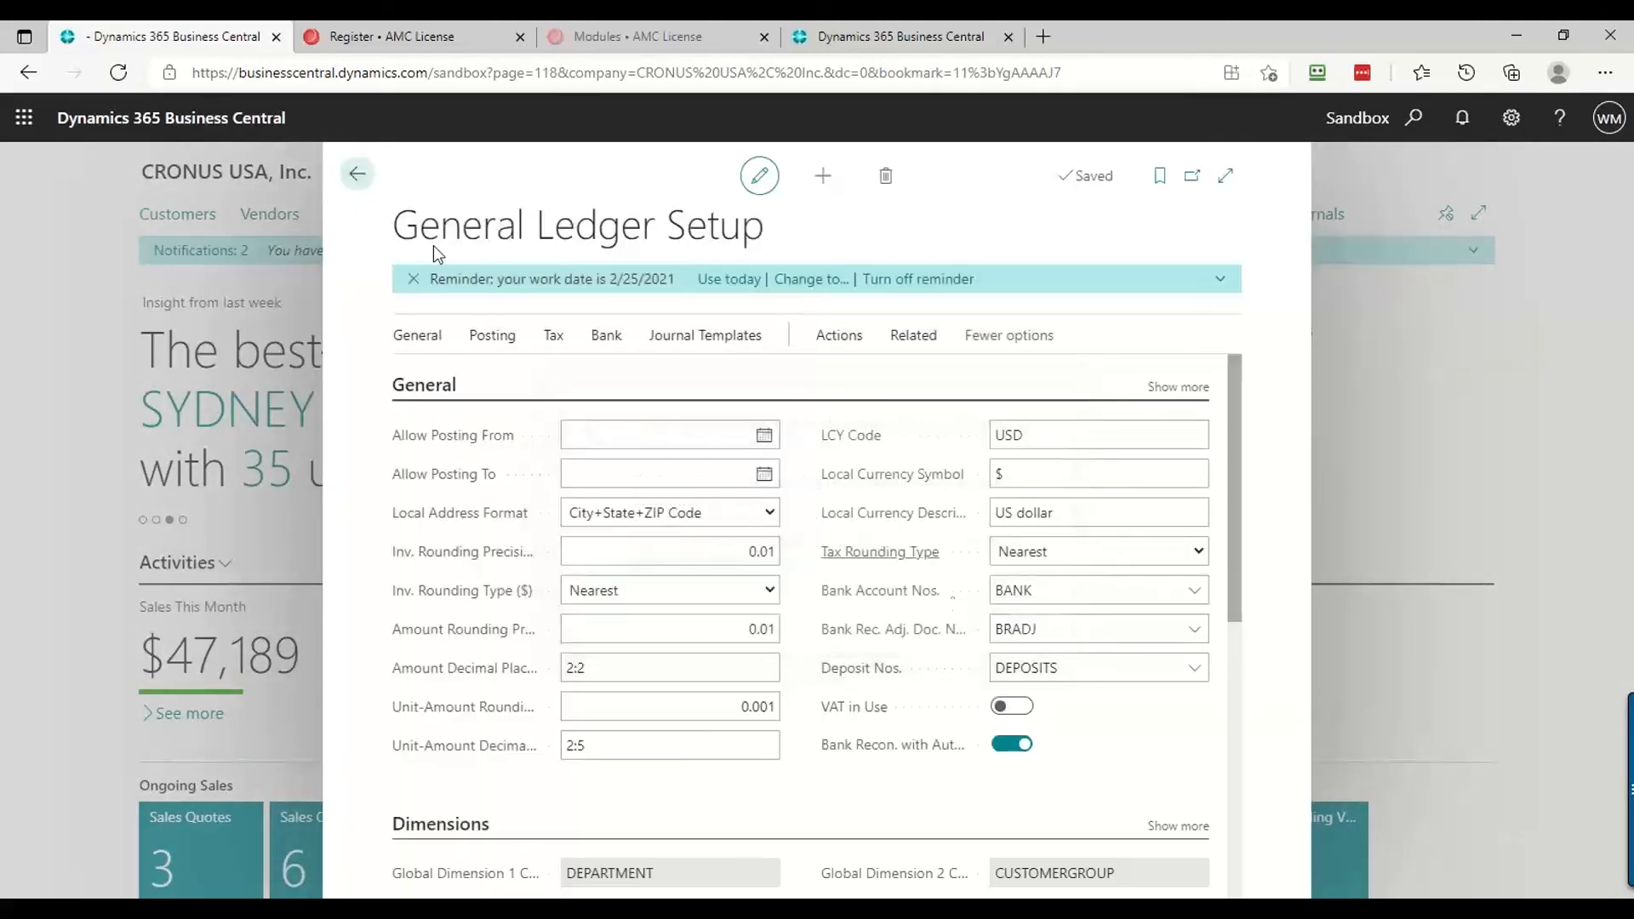
{"action": "left_click", "coordinate": [359, 177]}
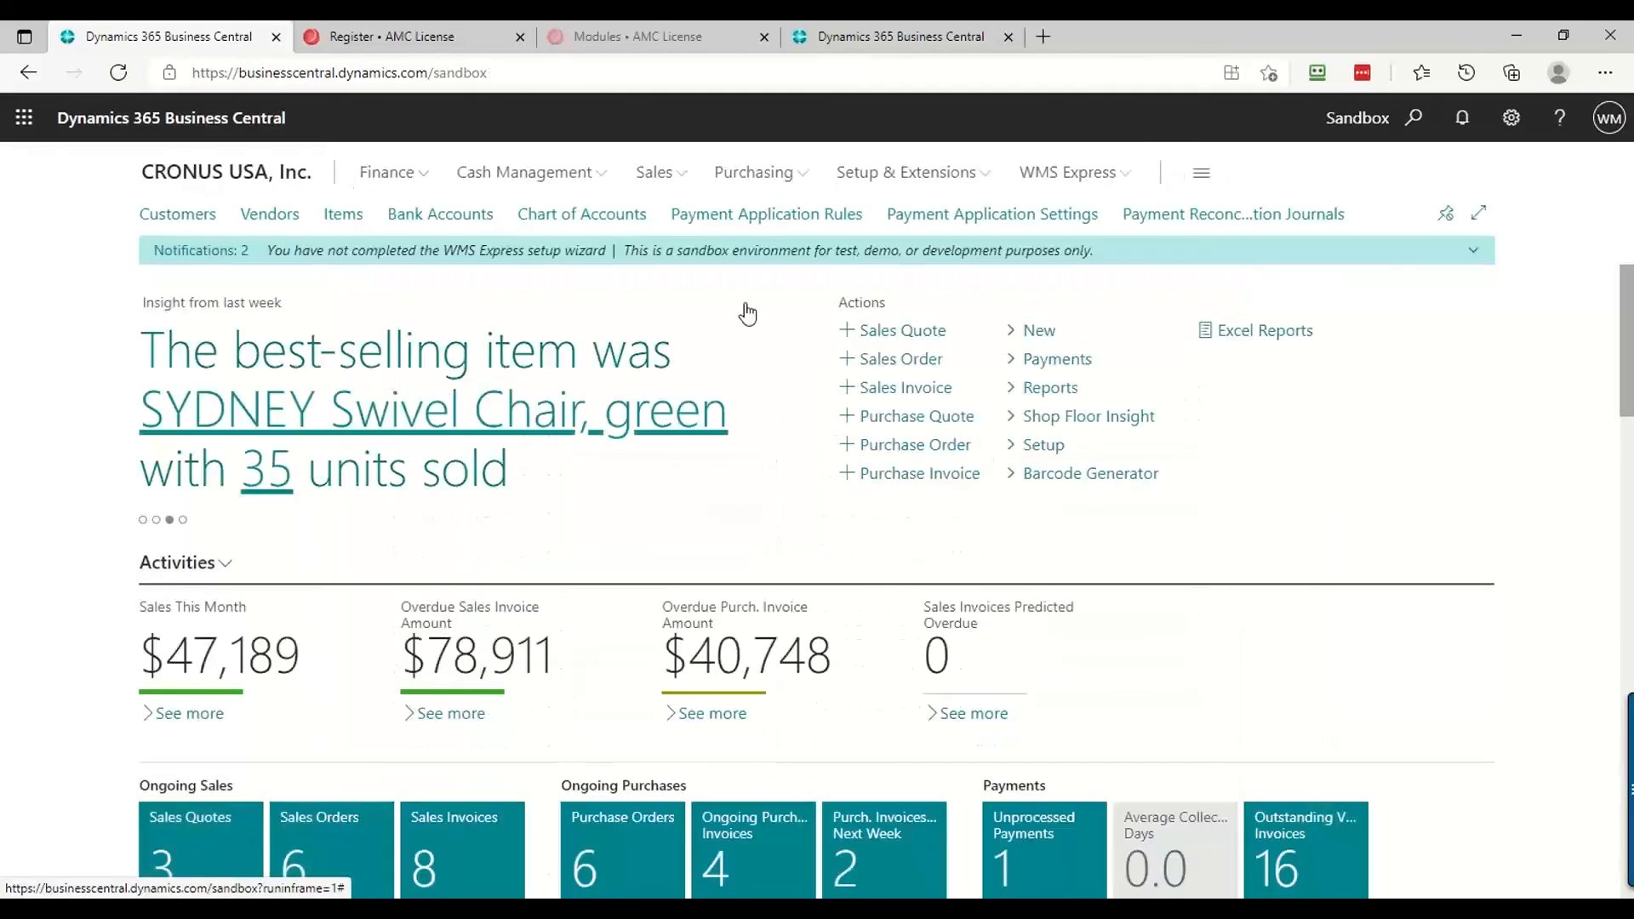
Try to import the bank statement file Bank Export Export (7) into the EFT TEST bank account reconciliation for statement 1
{"action": "left_click", "coordinate": [1402, 137]}
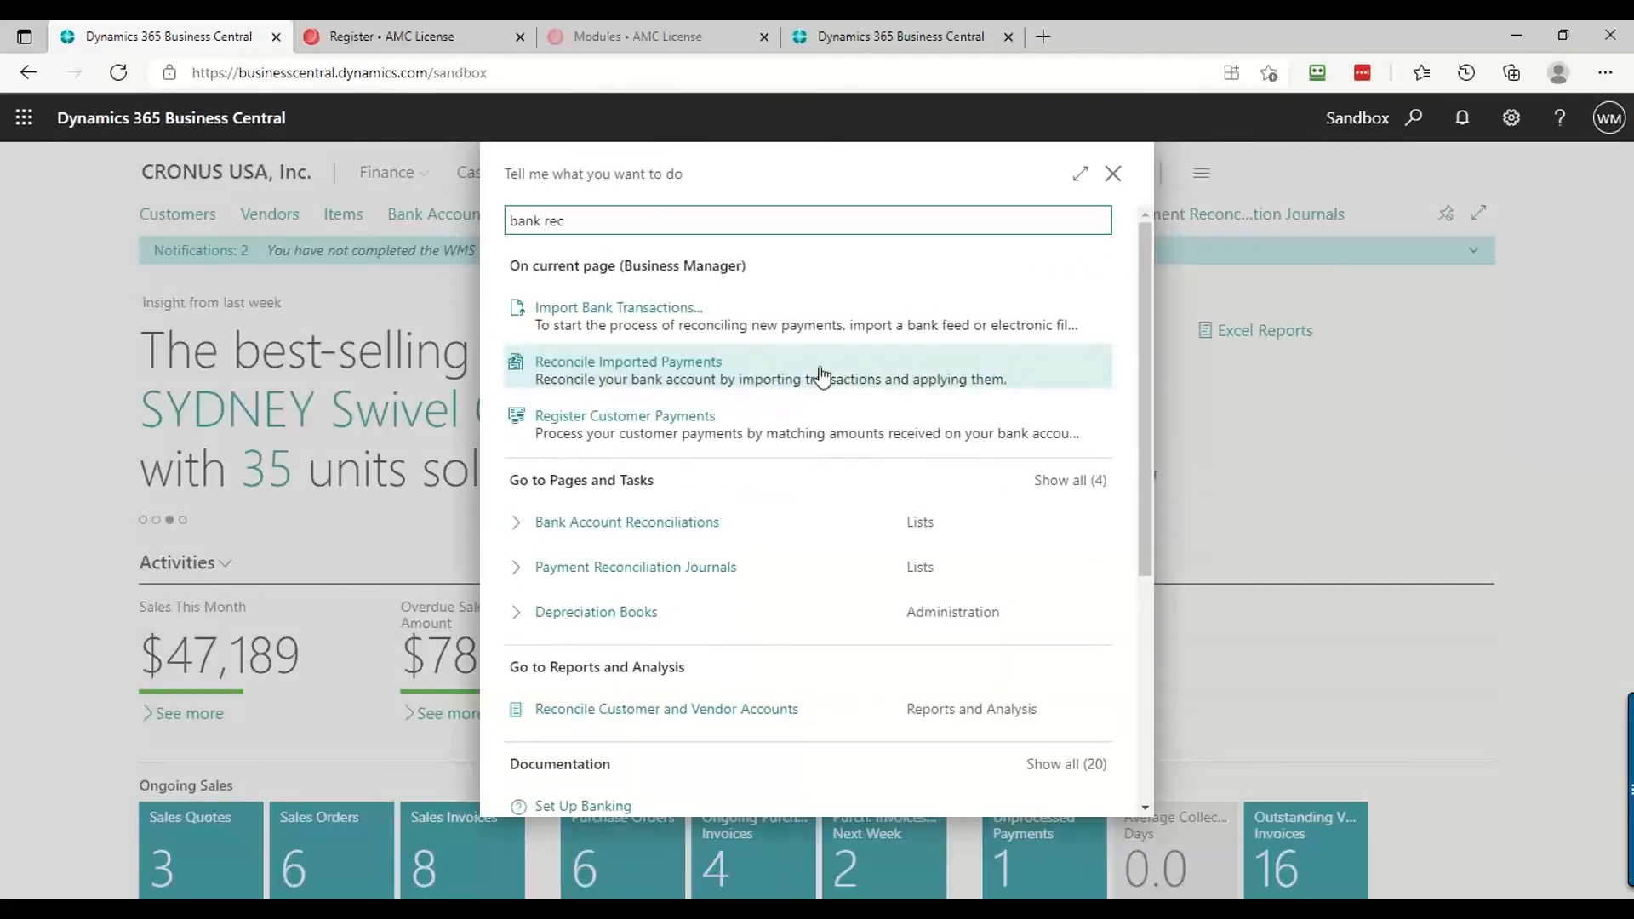
{"action": "left_click", "coordinate": [586, 526]}
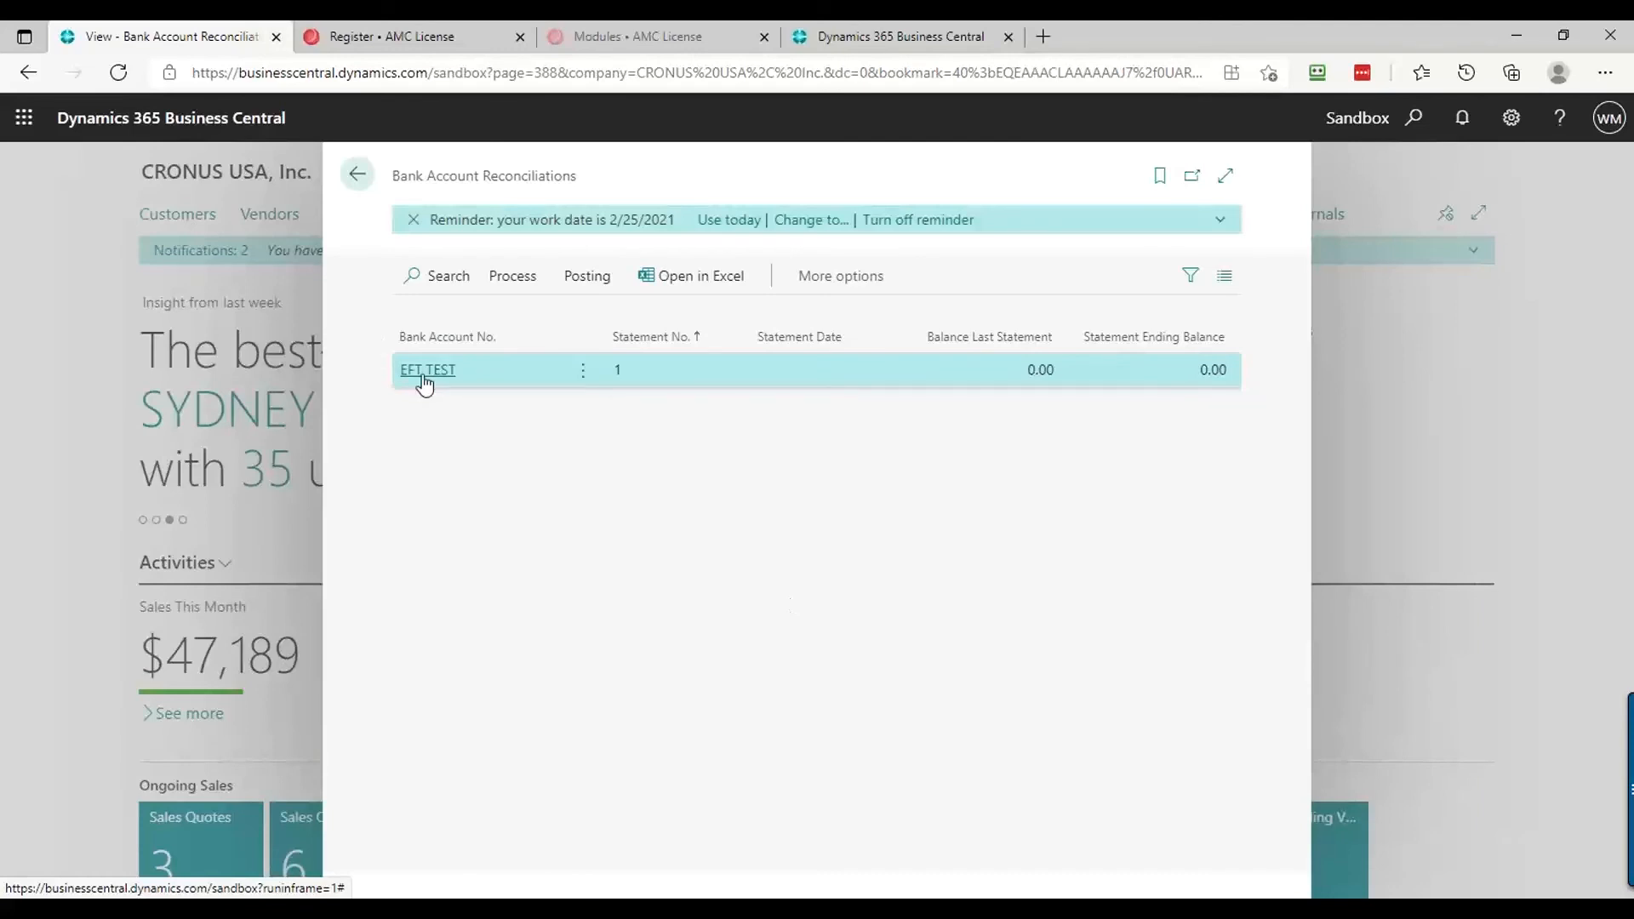
{"action": "left_click", "coordinate": [424, 379]}
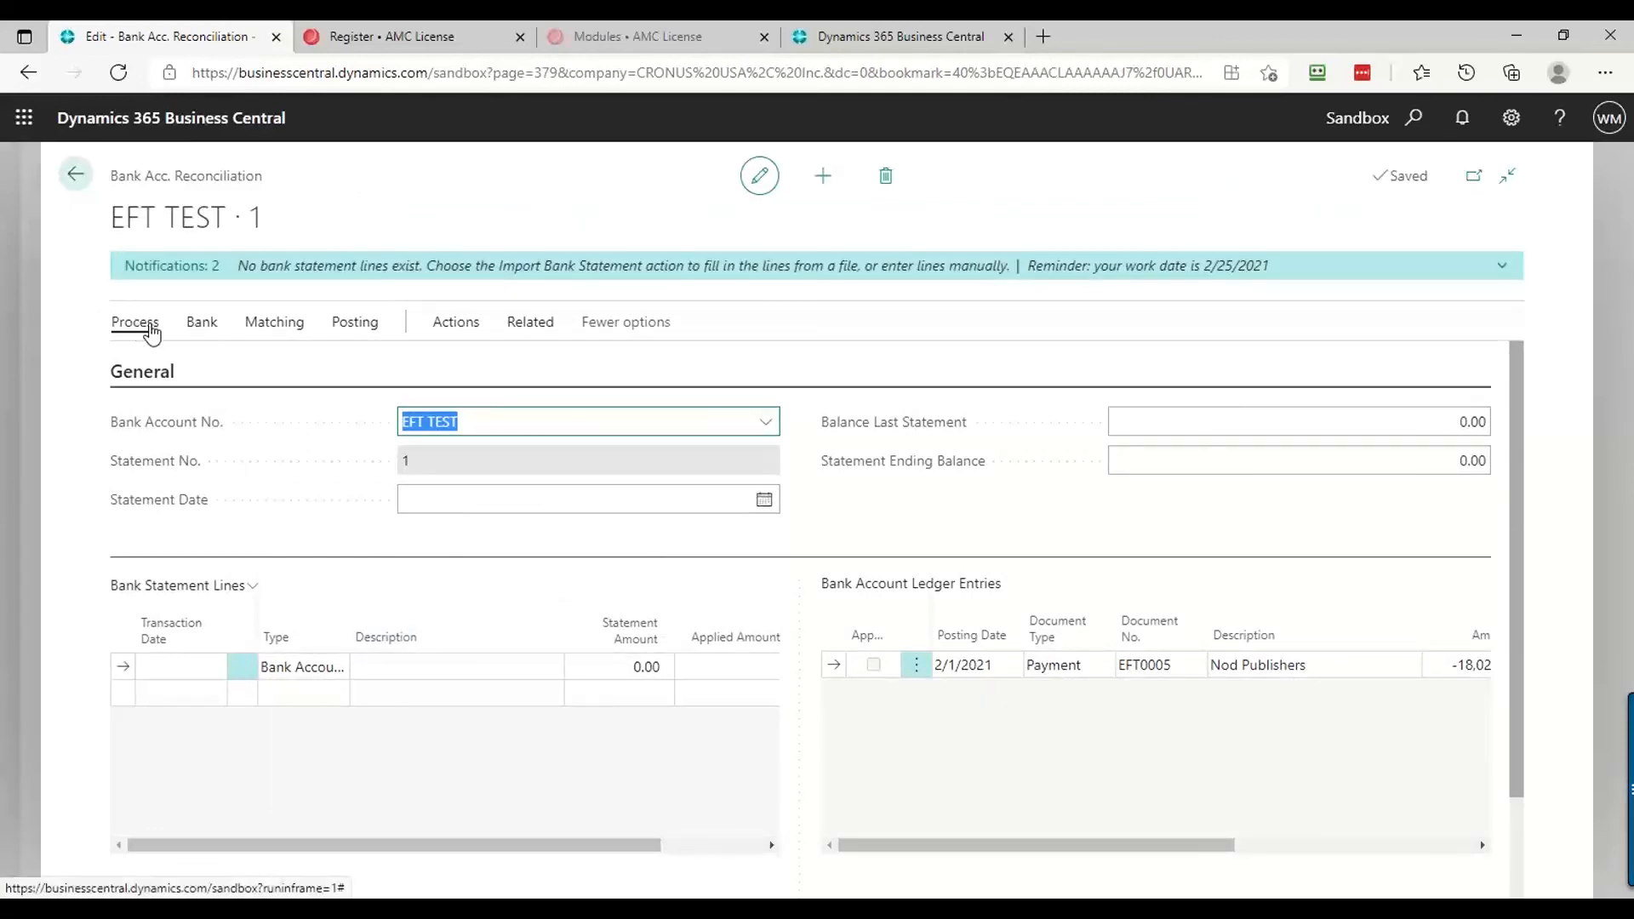
{"action": "left_click", "coordinate": [146, 329]}
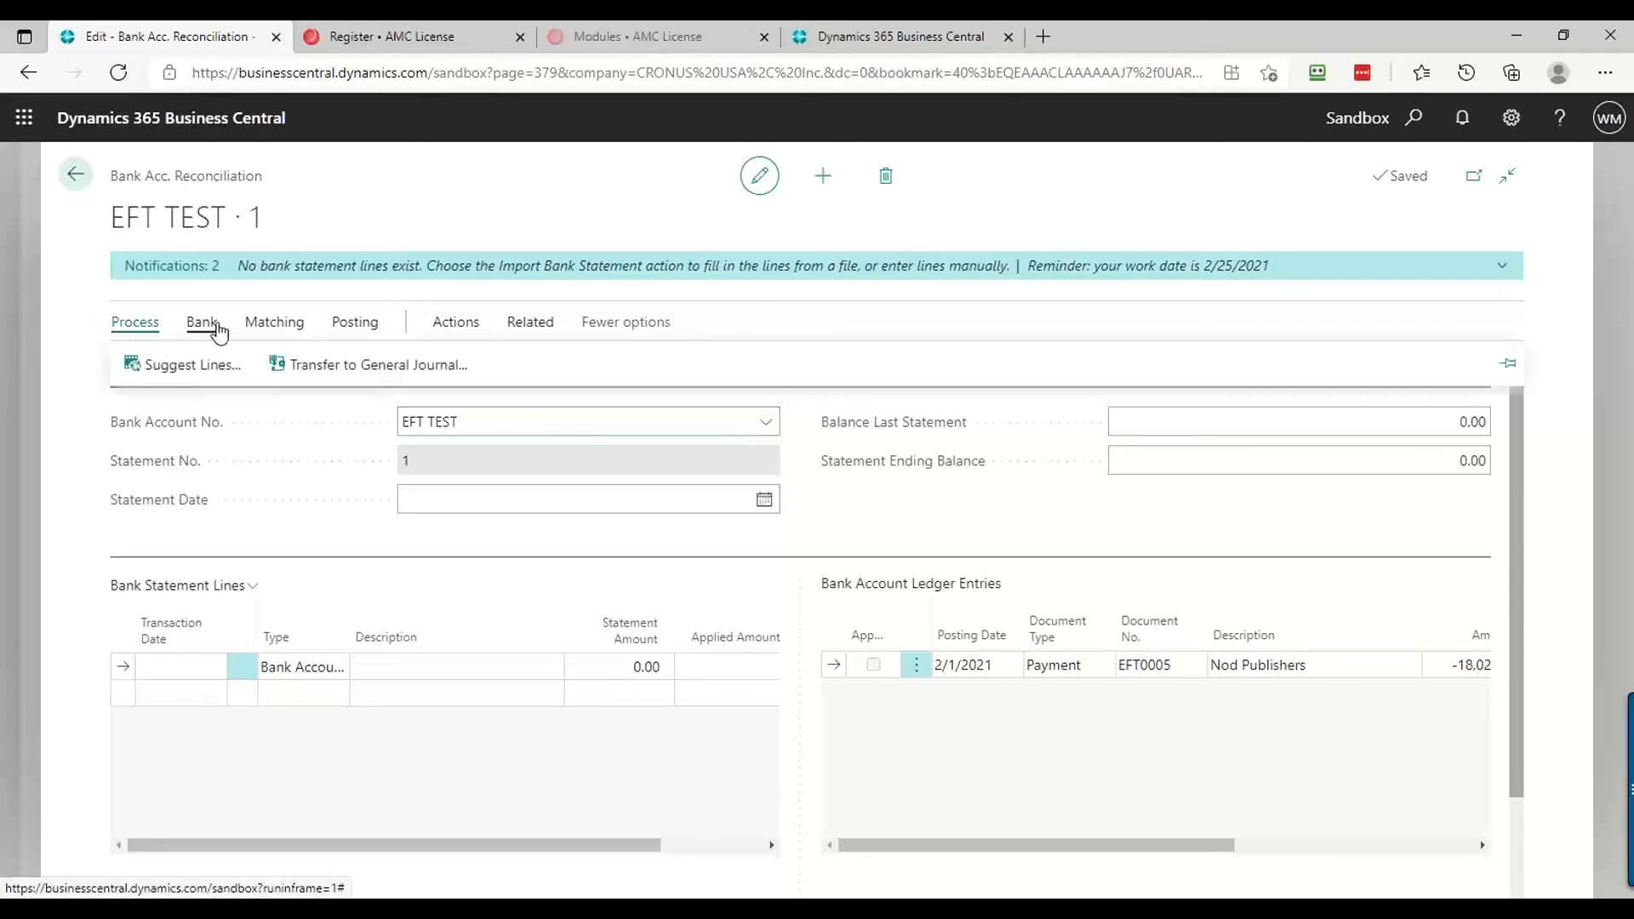
{"action": "left_click", "coordinate": [205, 329]}
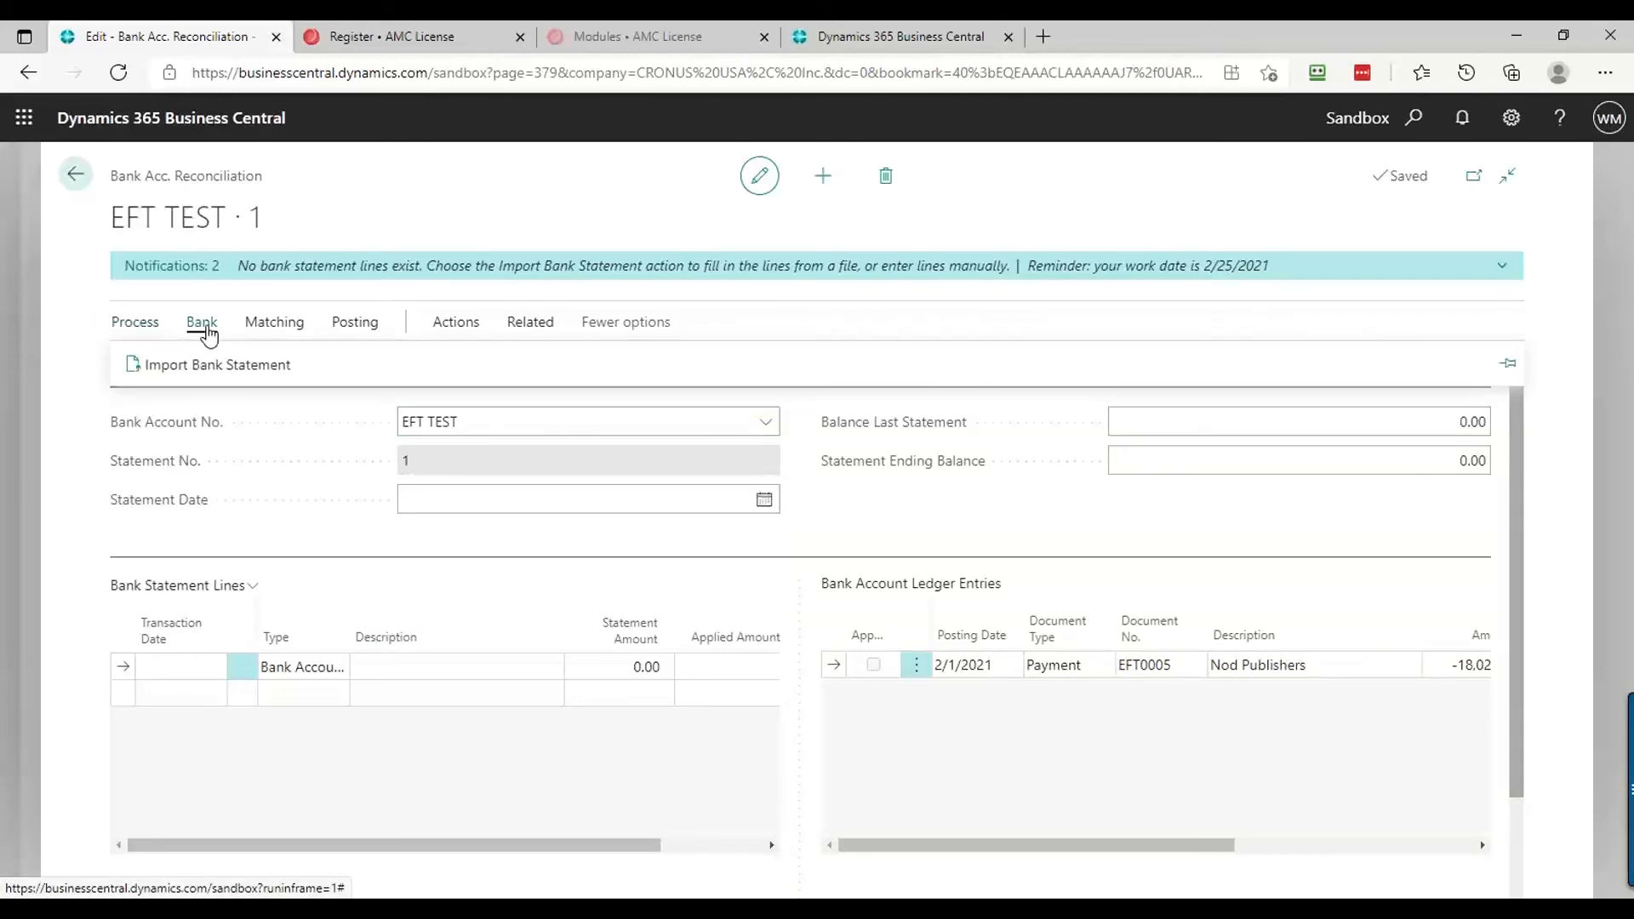
{"action": "left_click", "coordinate": [186, 366]}
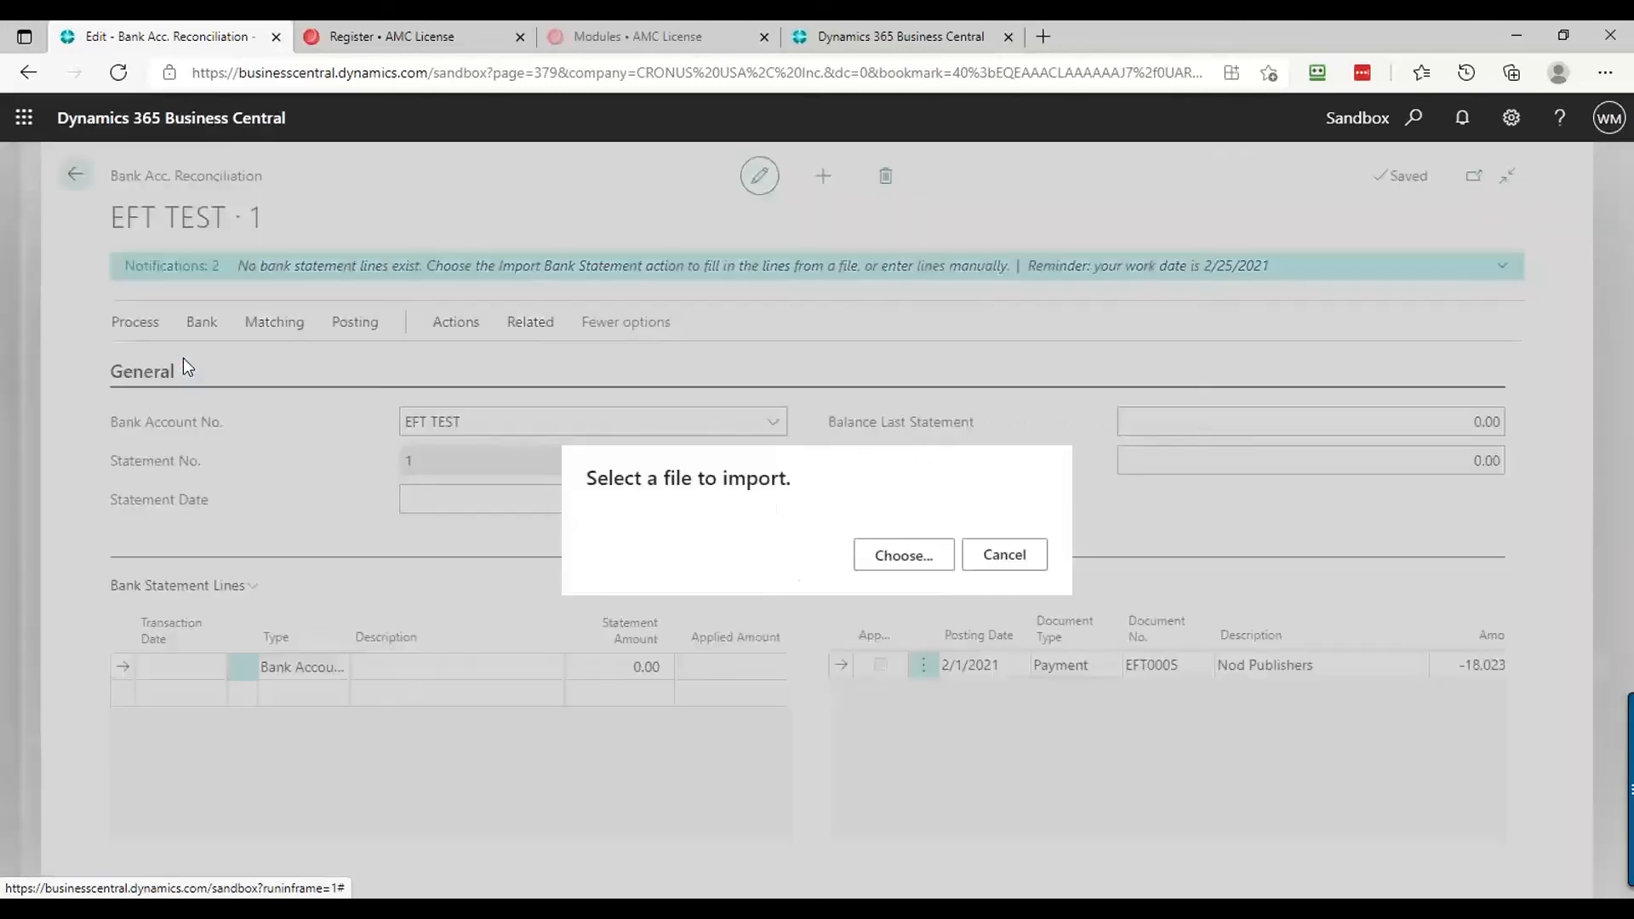
{"action": "left_click", "coordinate": [908, 570]}
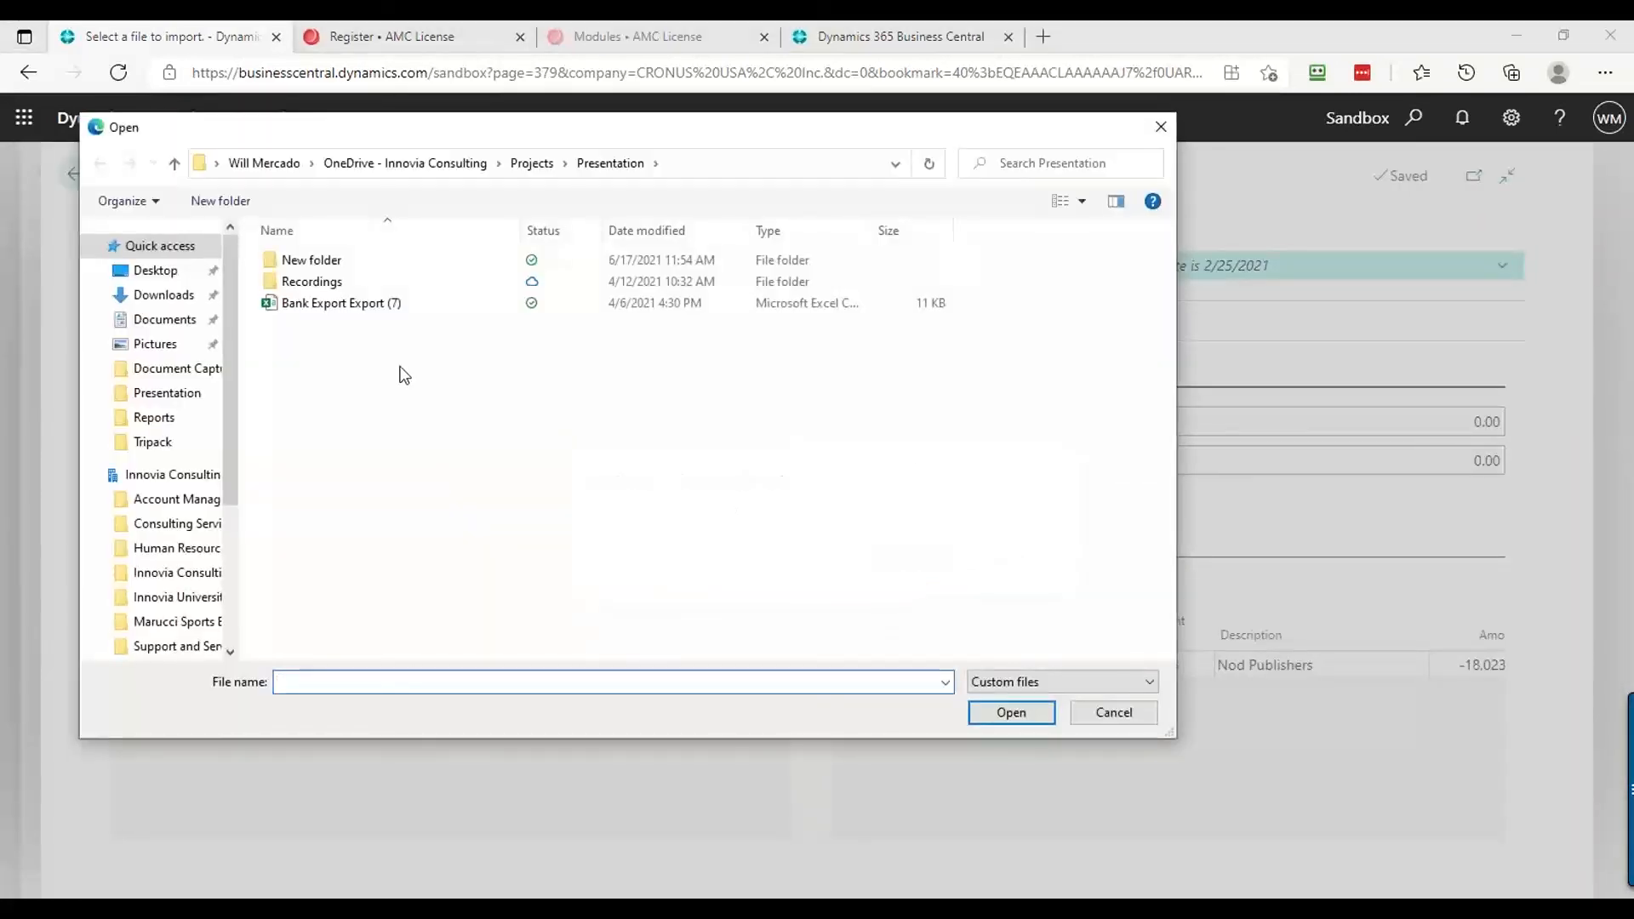
{"action": "double_click", "coordinate": [325, 303]}
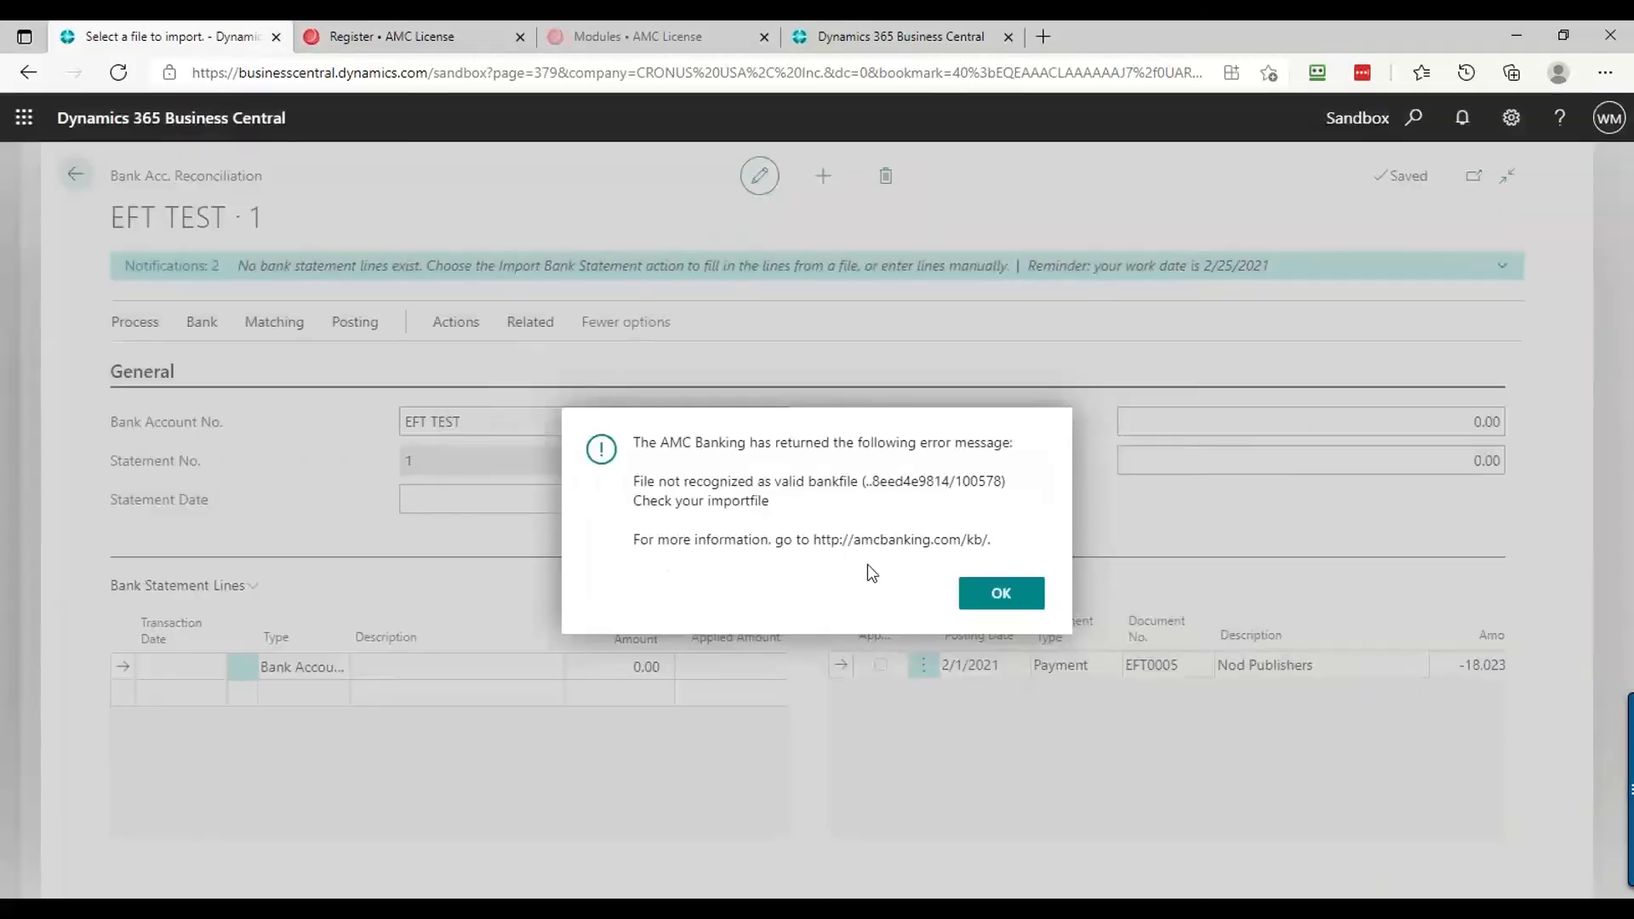
{"action": "left_click", "coordinate": [976, 596]}
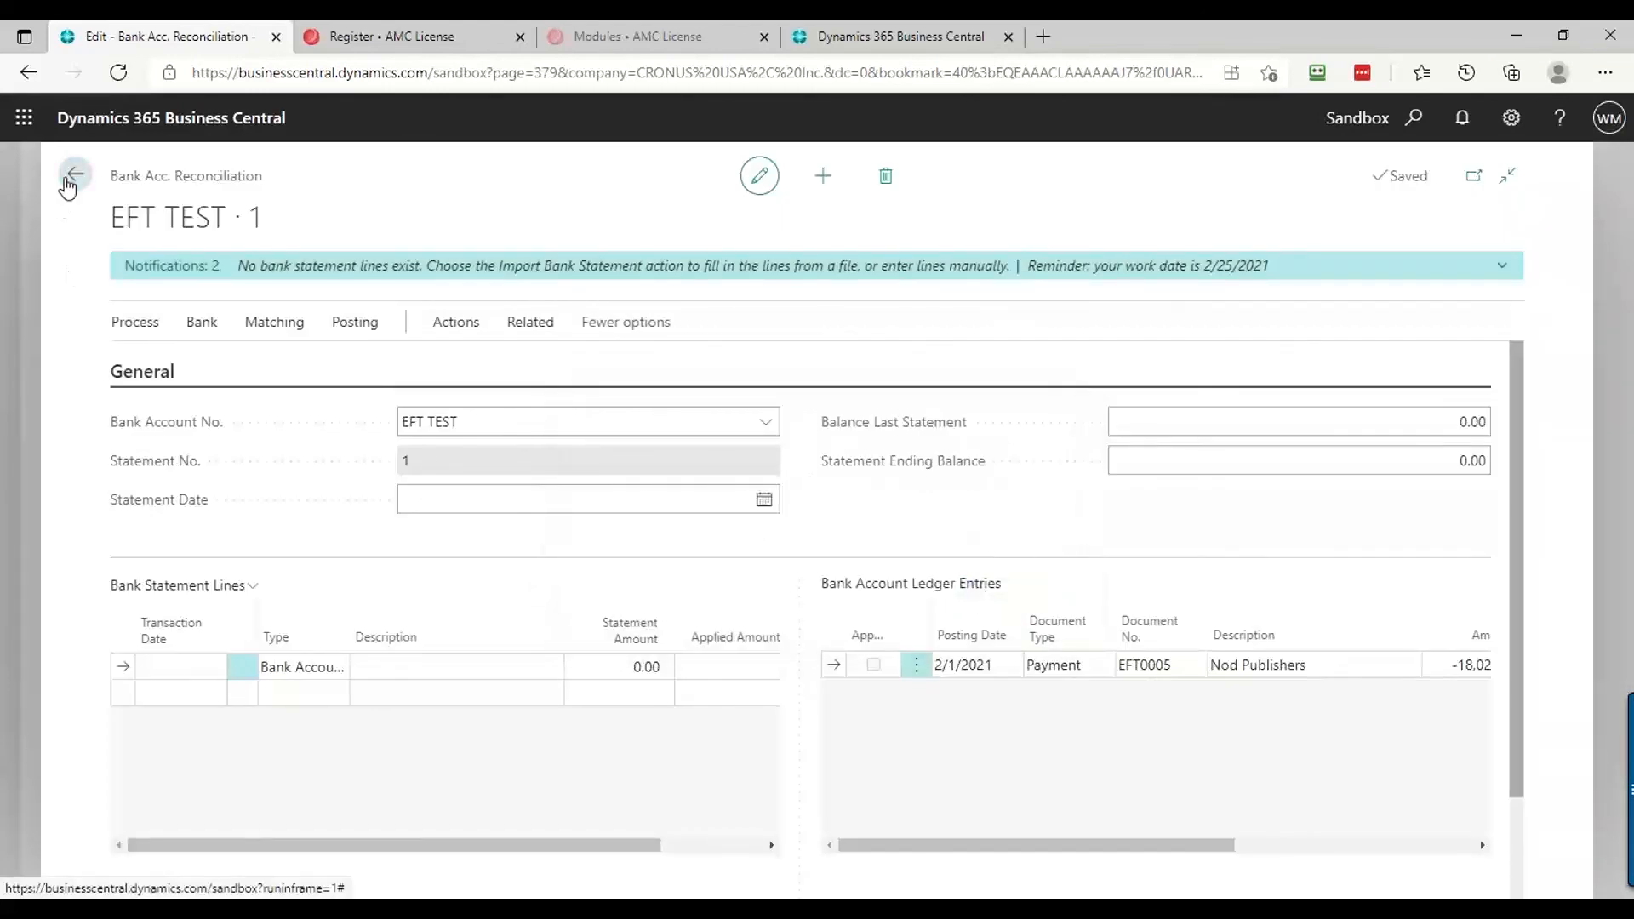
{"action": "left_click", "coordinate": [73, 174]}
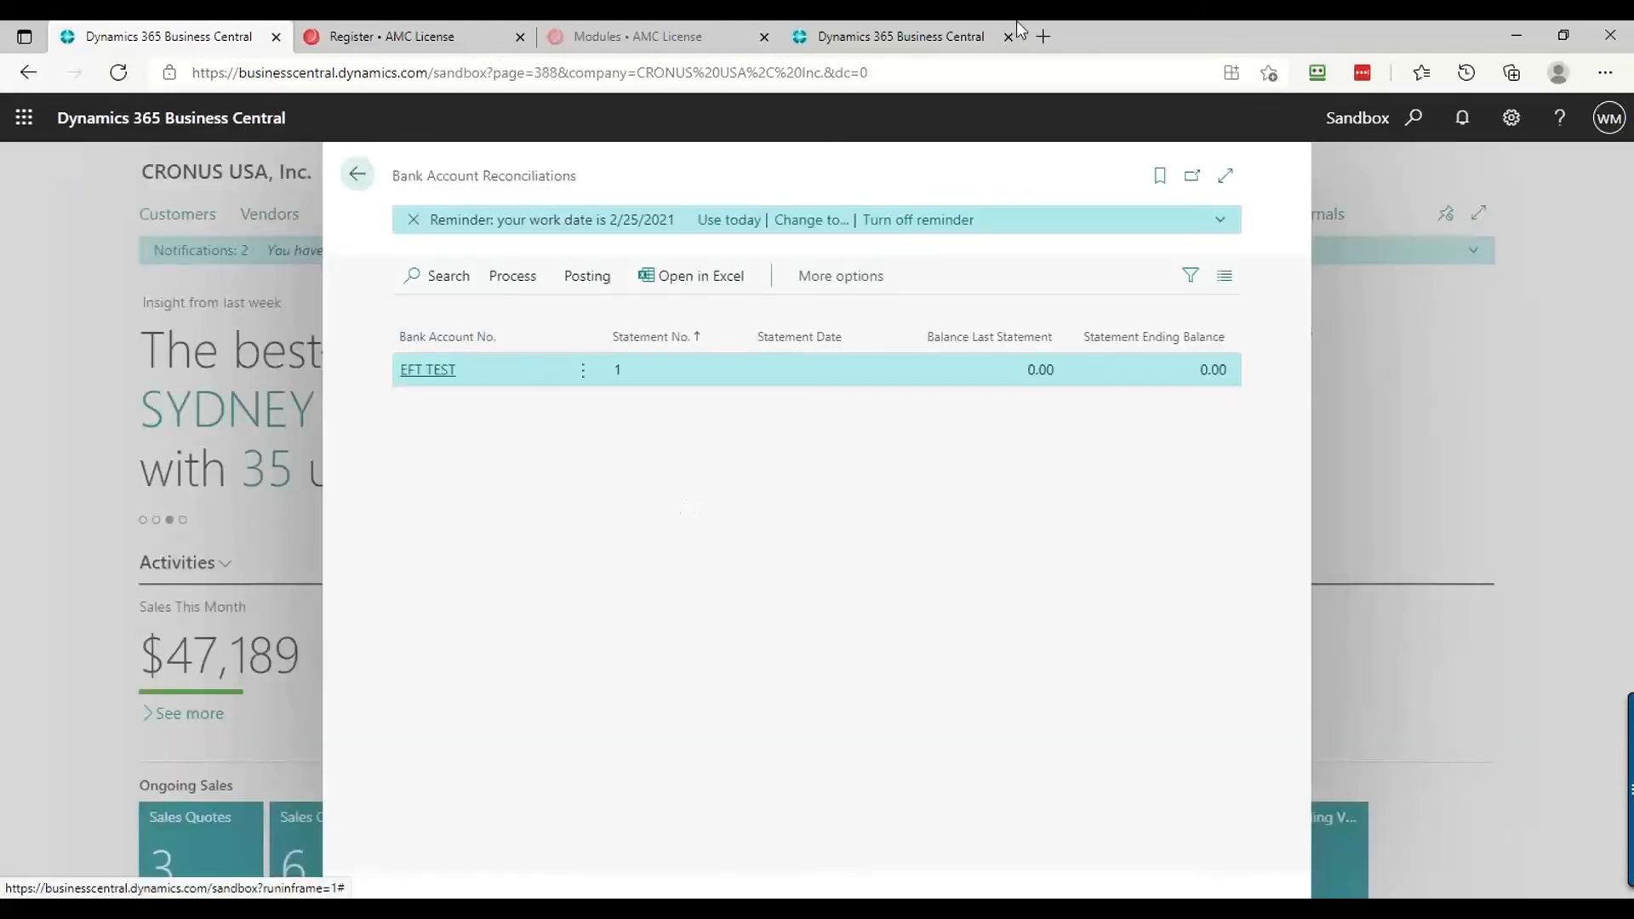
Switch to the Suberizer Test 4-22-21 company and view the bank account card of Homstreet - Checking
{"action": "left_click", "coordinate": [897, 36]}
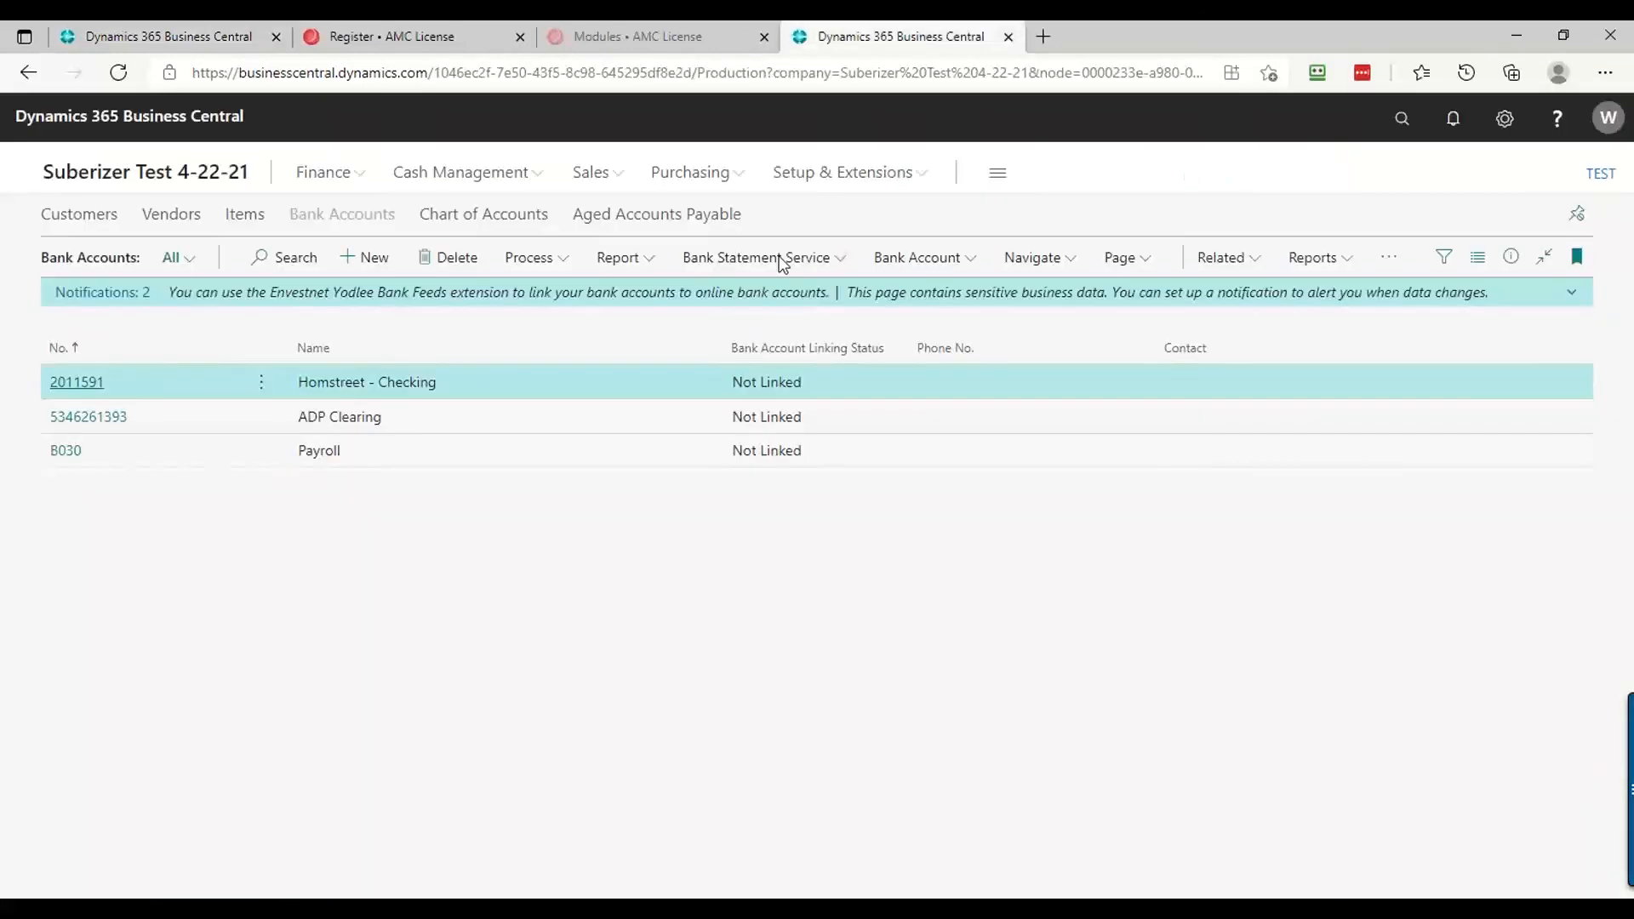
{"action": "left_click", "coordinate": [85, 388]}
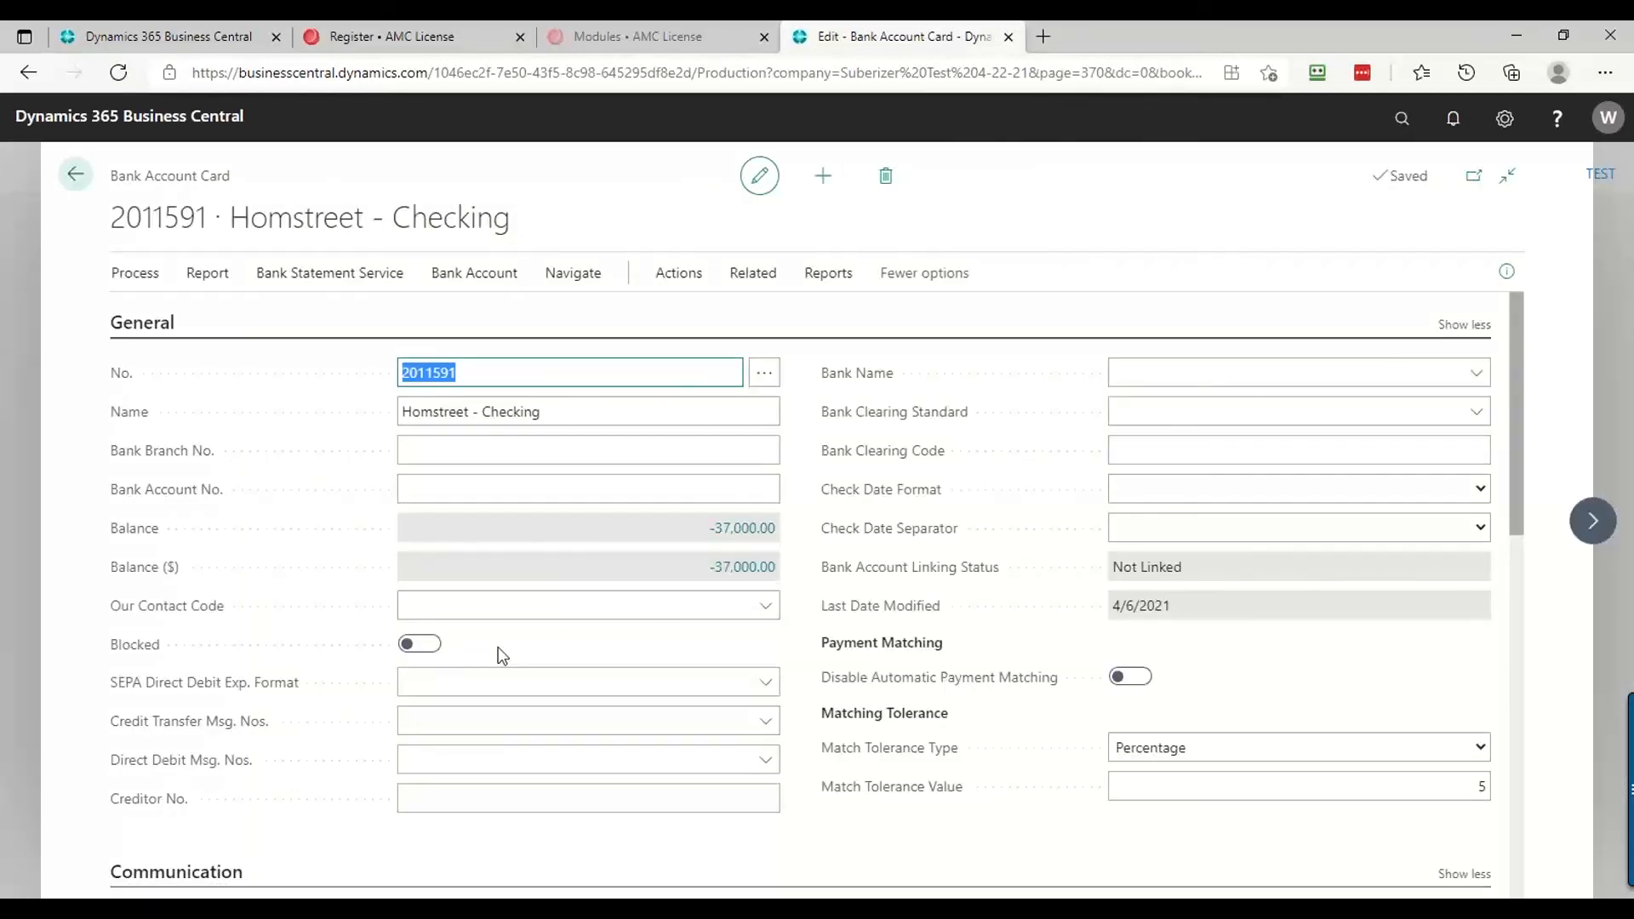
{"action": "key", "text": "Escape"}
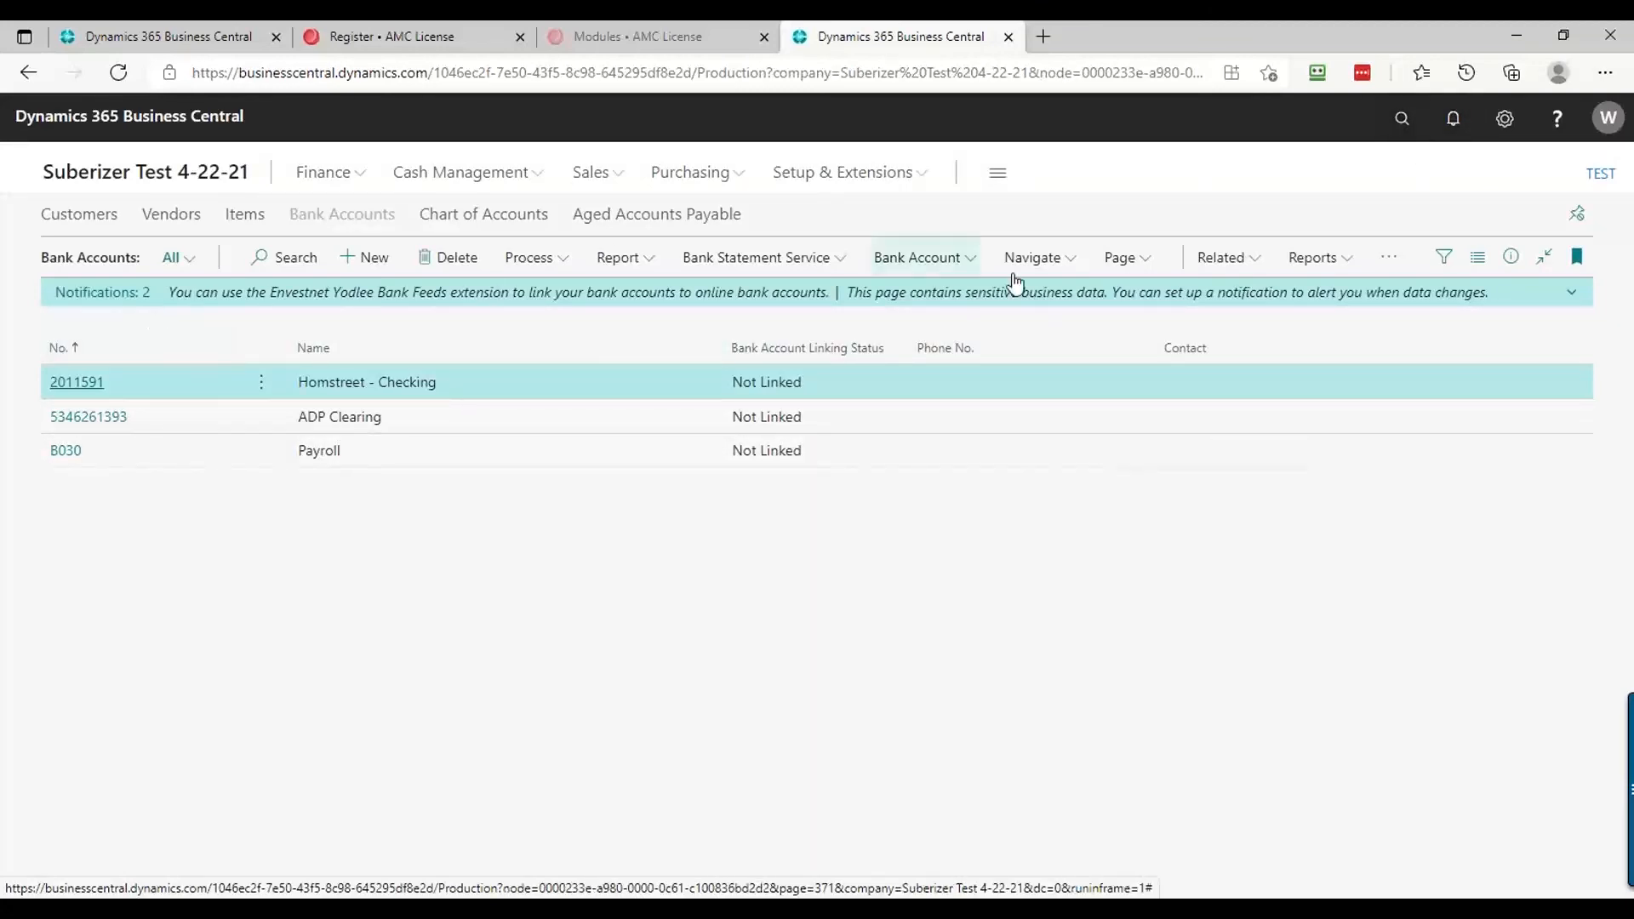
Open the Homstreet - Checking bank account reconciliation for statement 2 from the Bank Account Reconciliations list
{"action": "left_click", "coordinate": [1396, 128]}
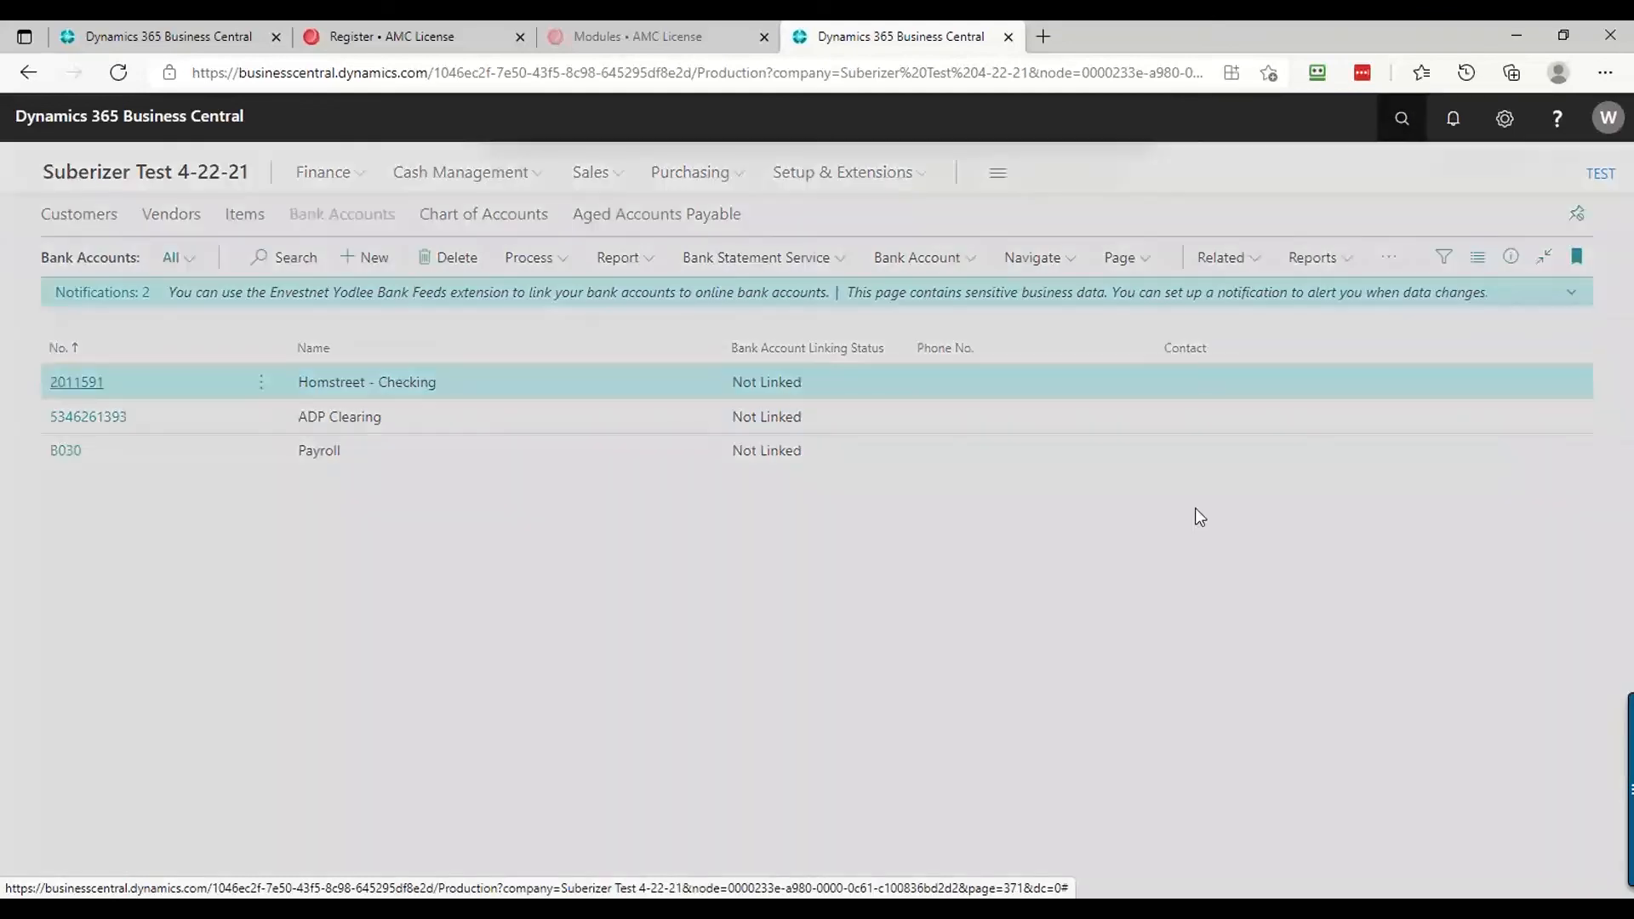
{"action": "type", "text": "bank rec"}
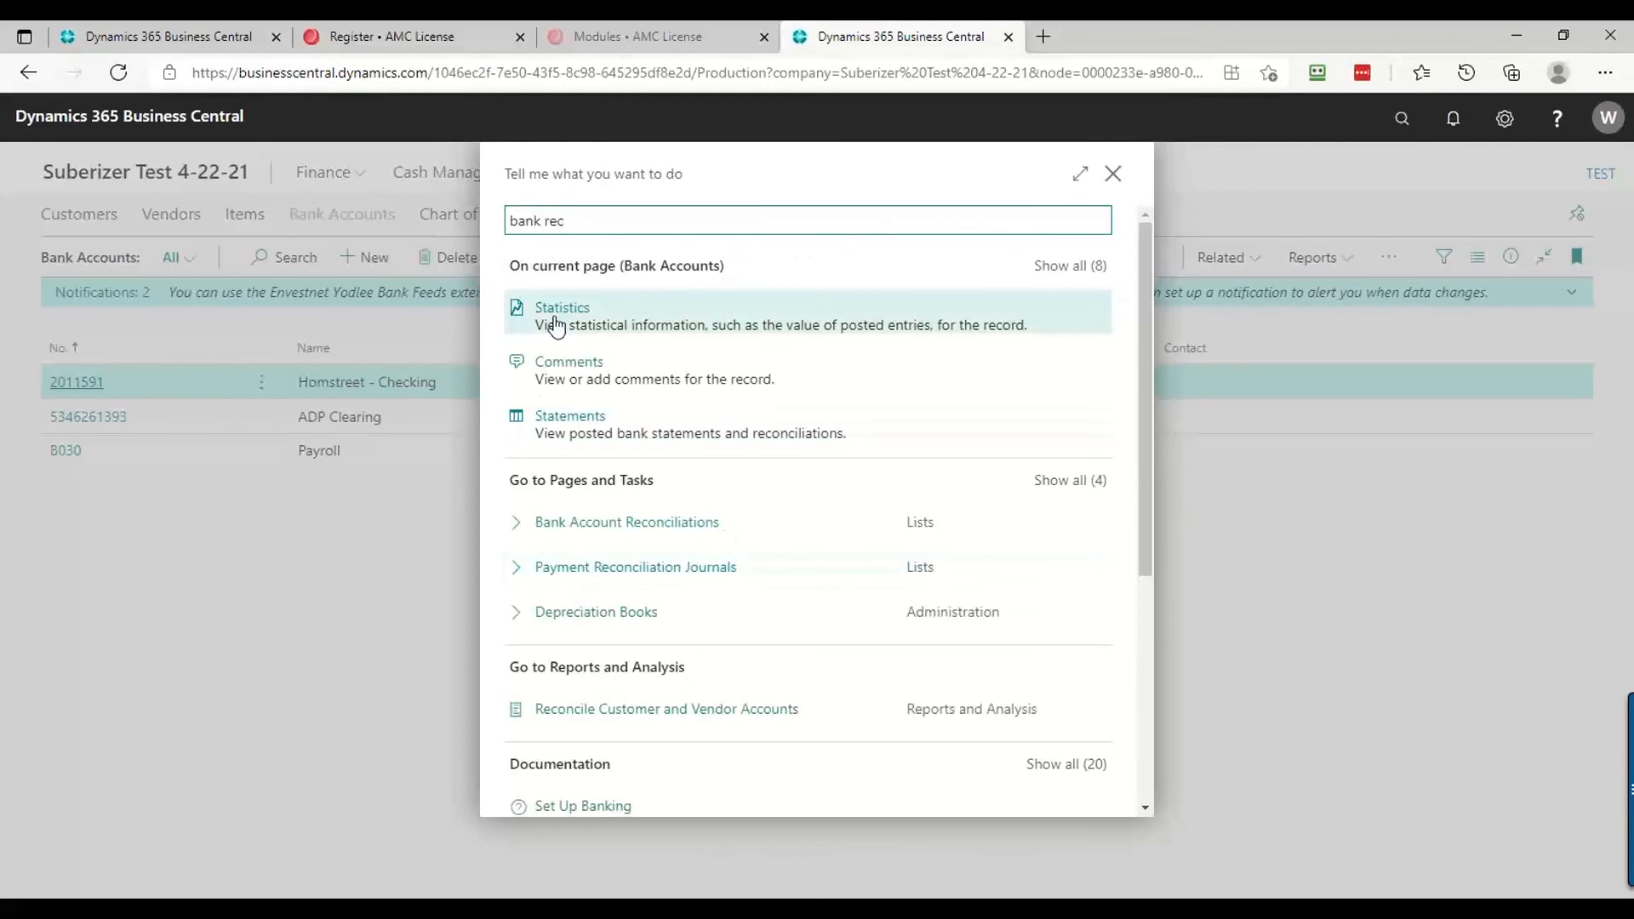
{"action": "left_click", "coordinate": [570, 521]}
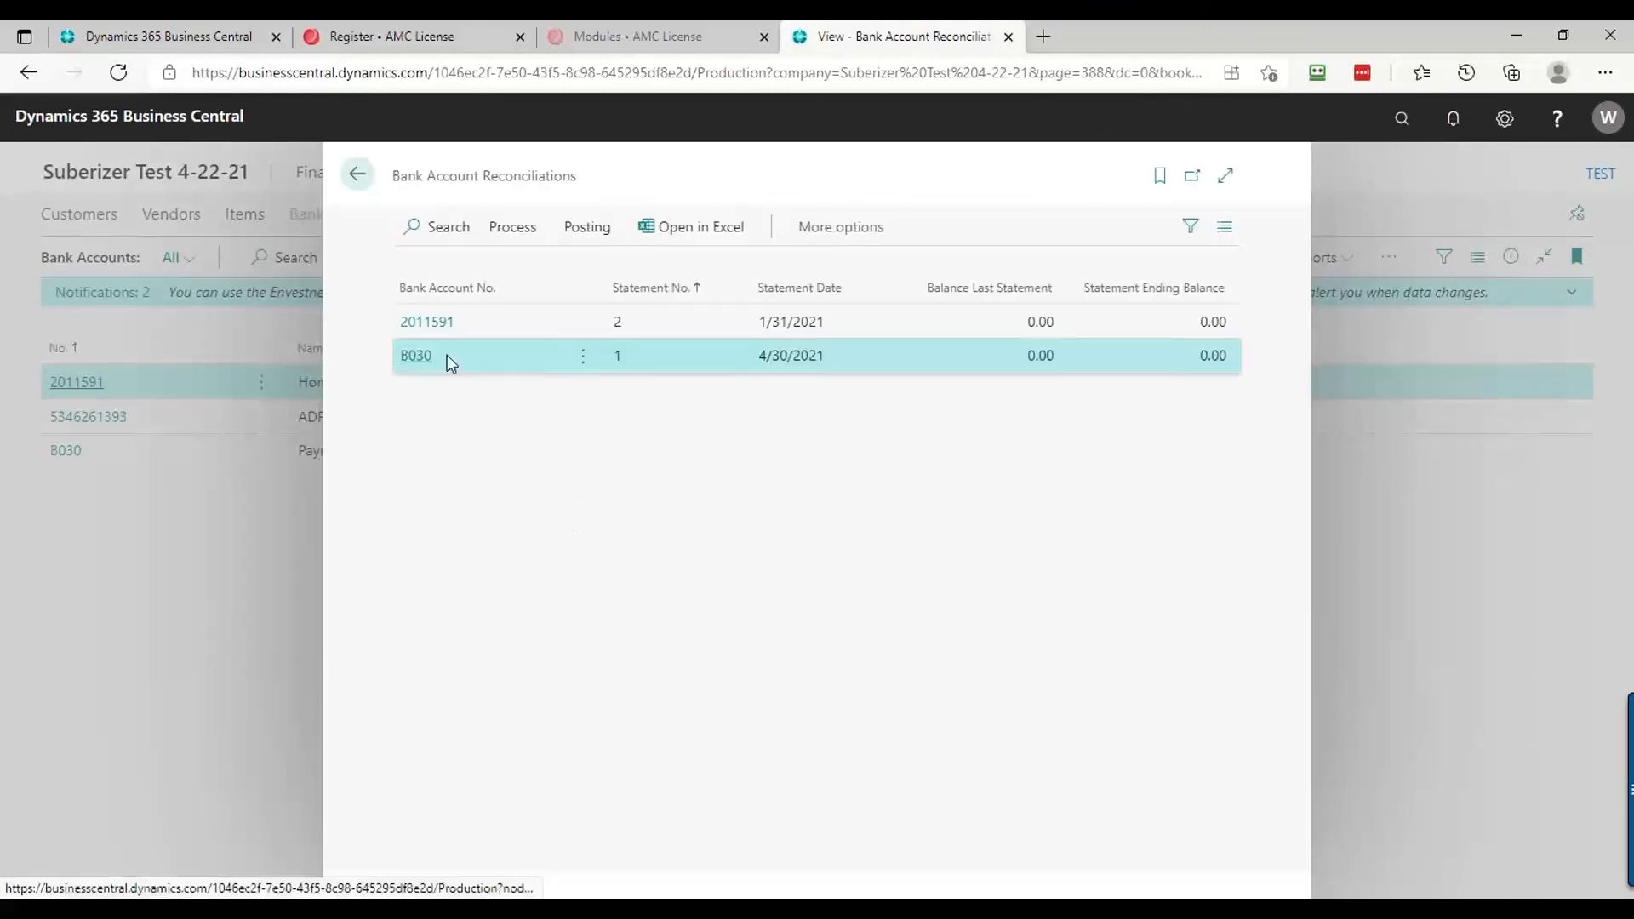
{"action": "left_click", "coordinate": [430, 324]}
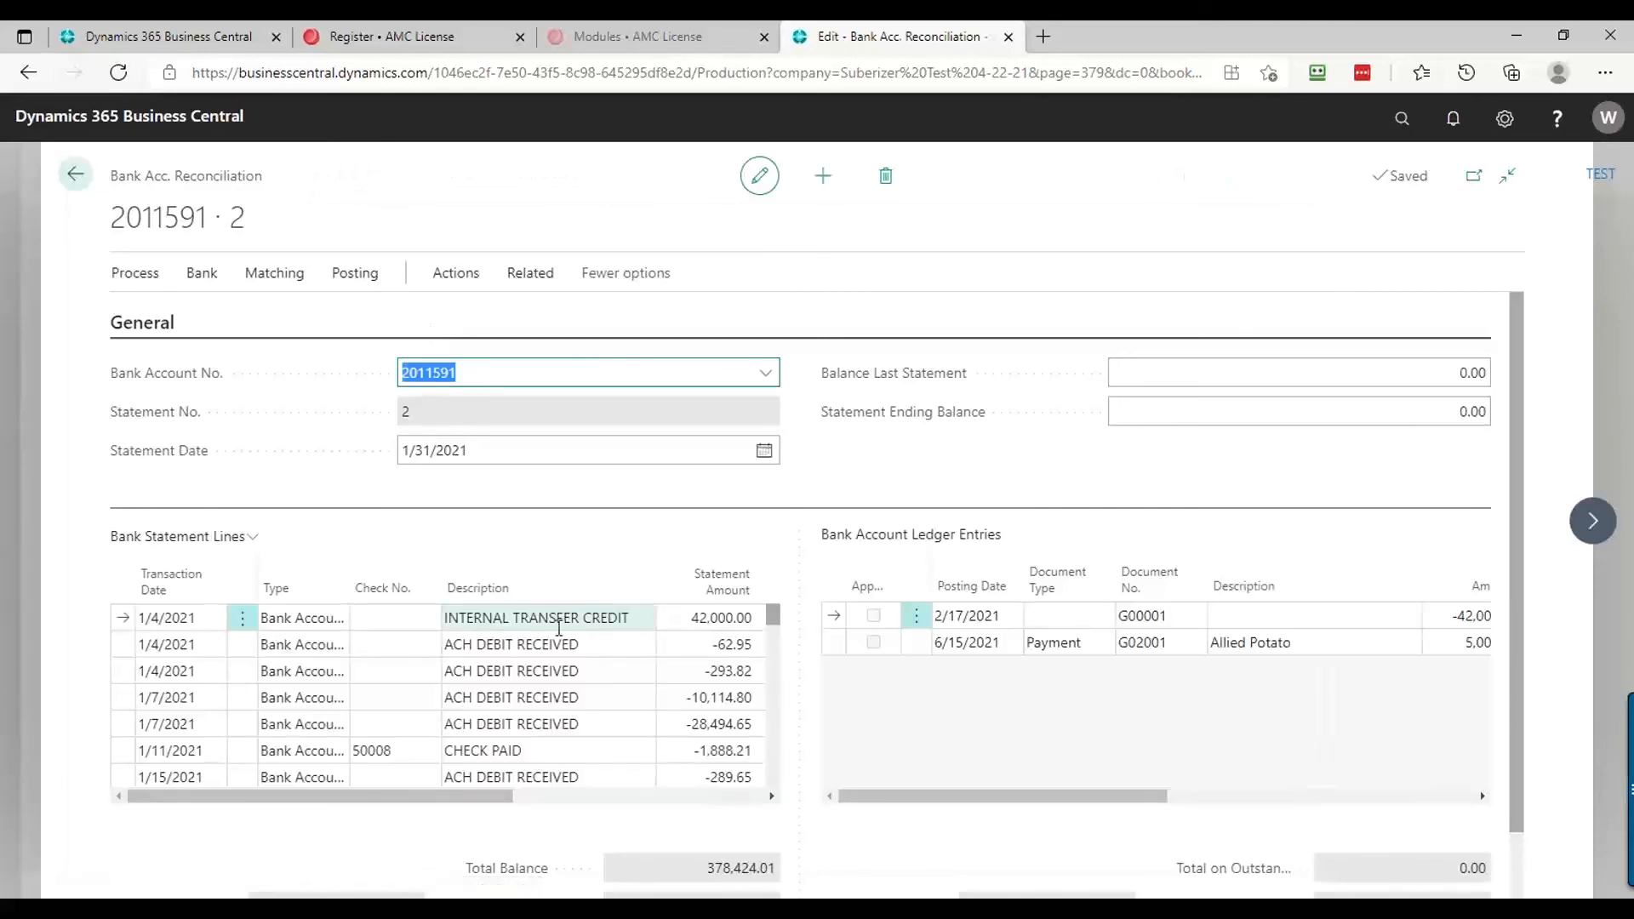
Delete all bank statement lines from the statement 2 reconciliation and dismiss the meeting notification
{"action": "left_click", "coordinate": [242, 619]}
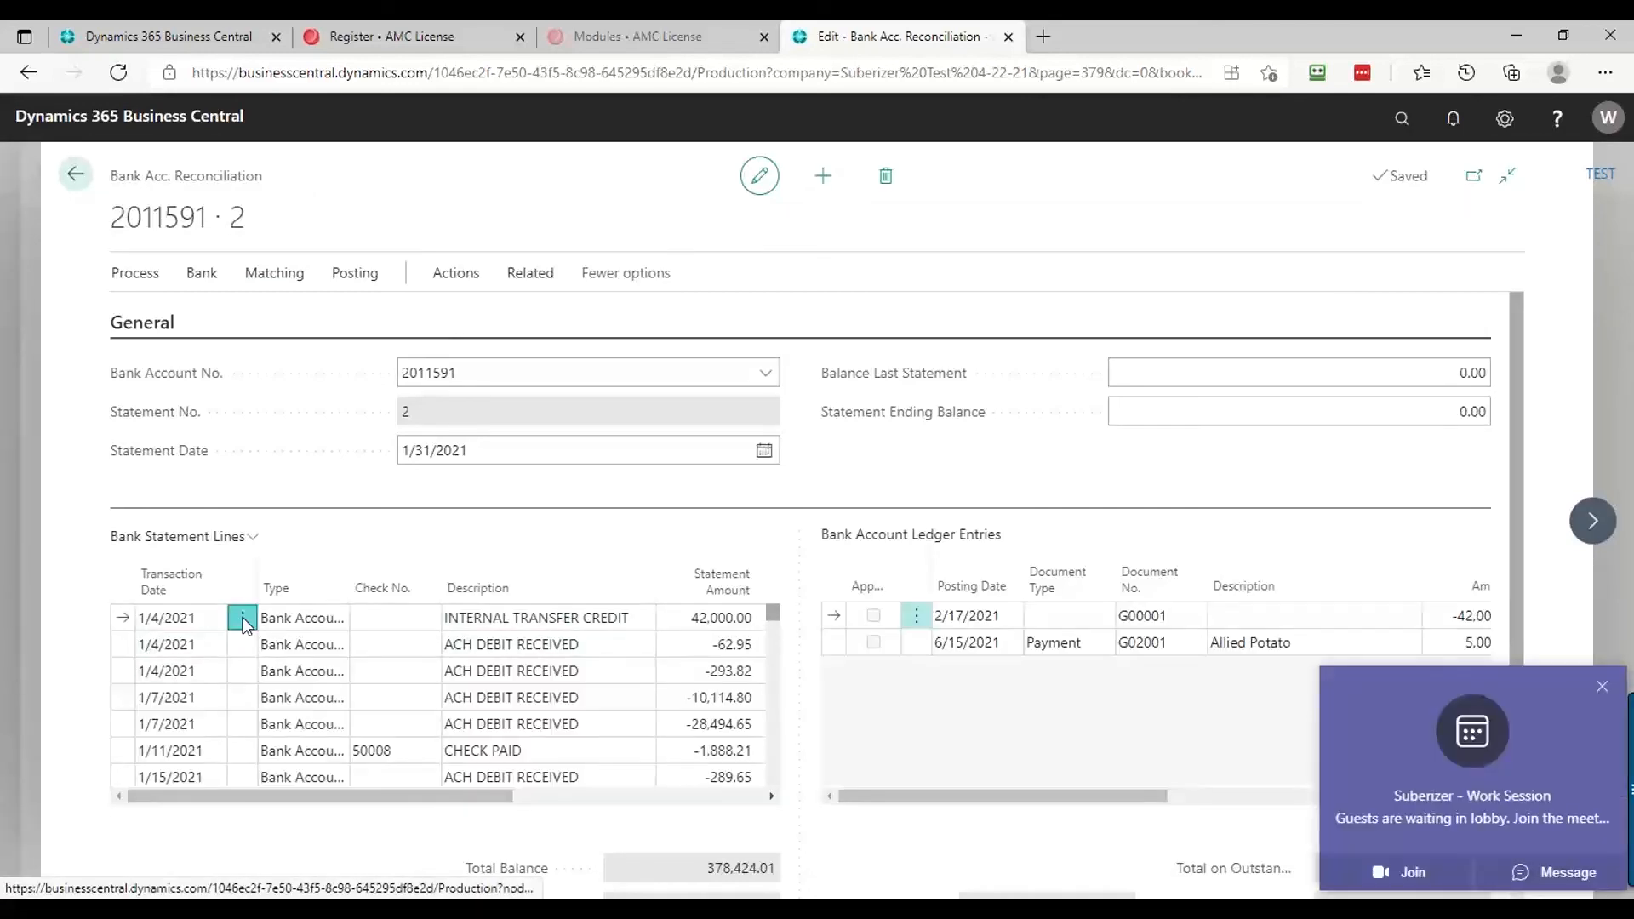
{"action": "left_click", "coordinate": [223, 731]}
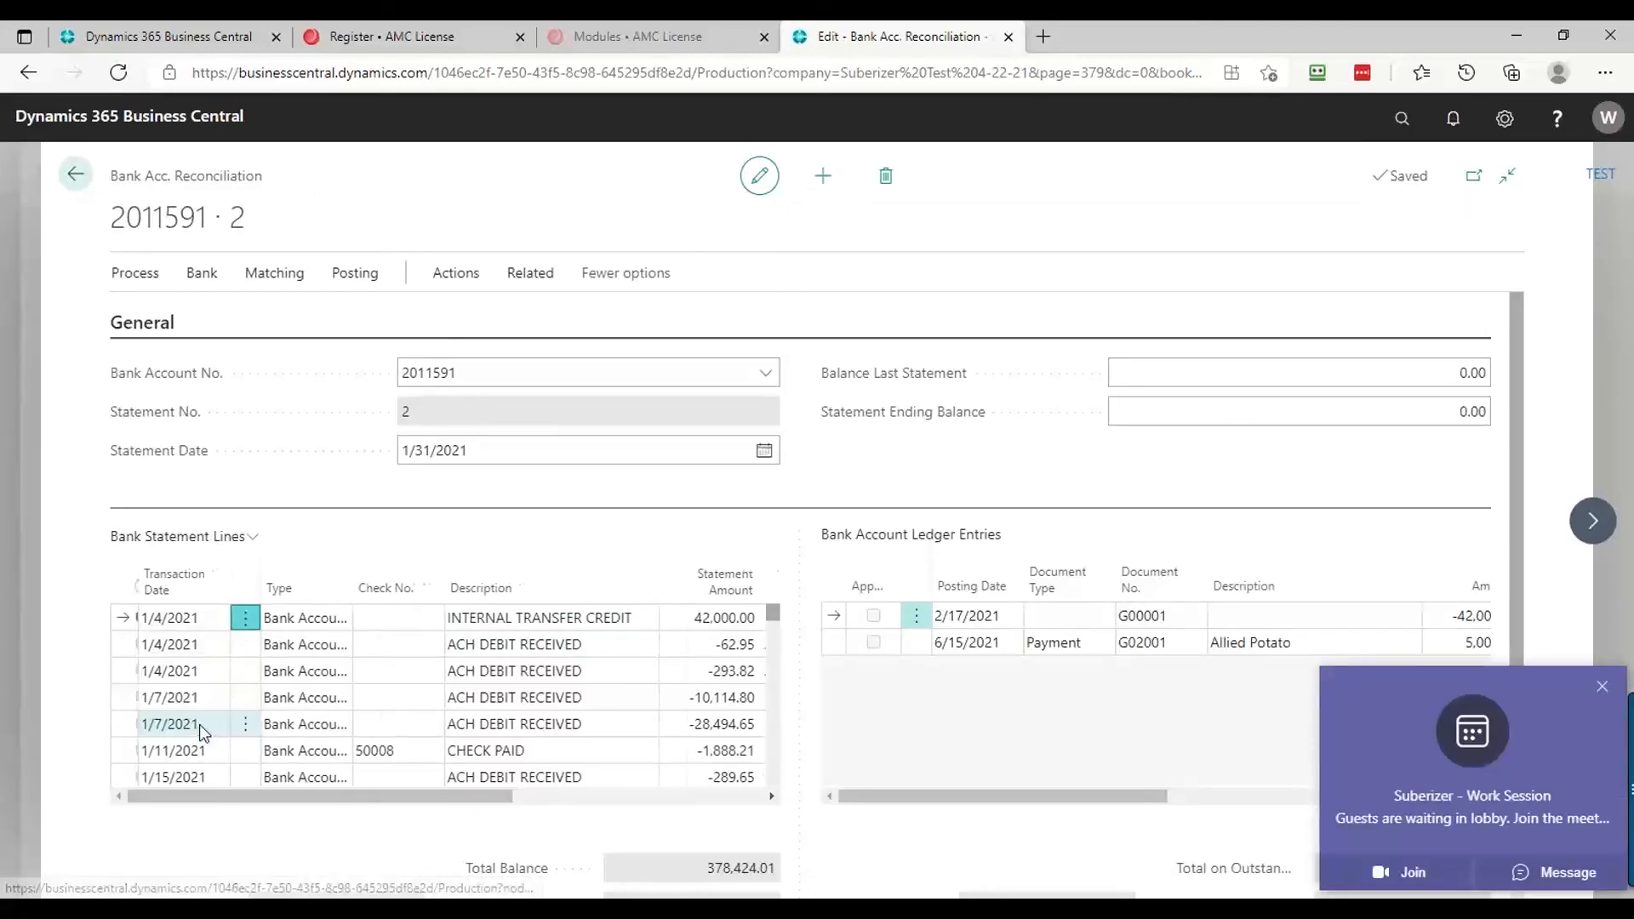
{"action": "left_click", "coordinate": [154, 586]}
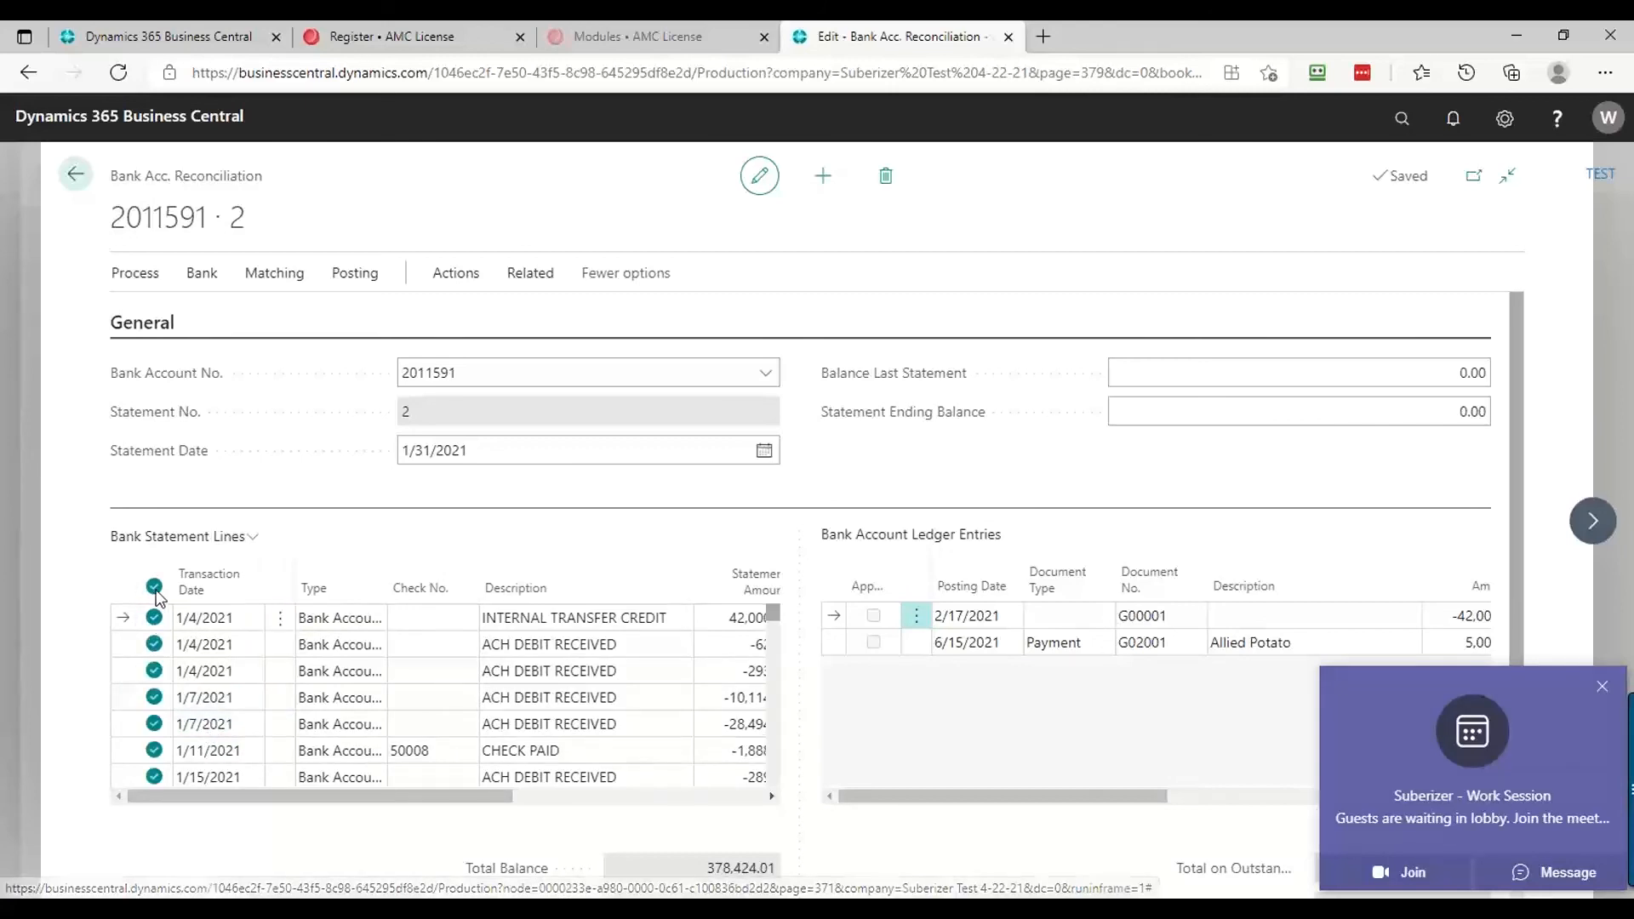
{"action": "key", "text": "ctrl+Delete"}
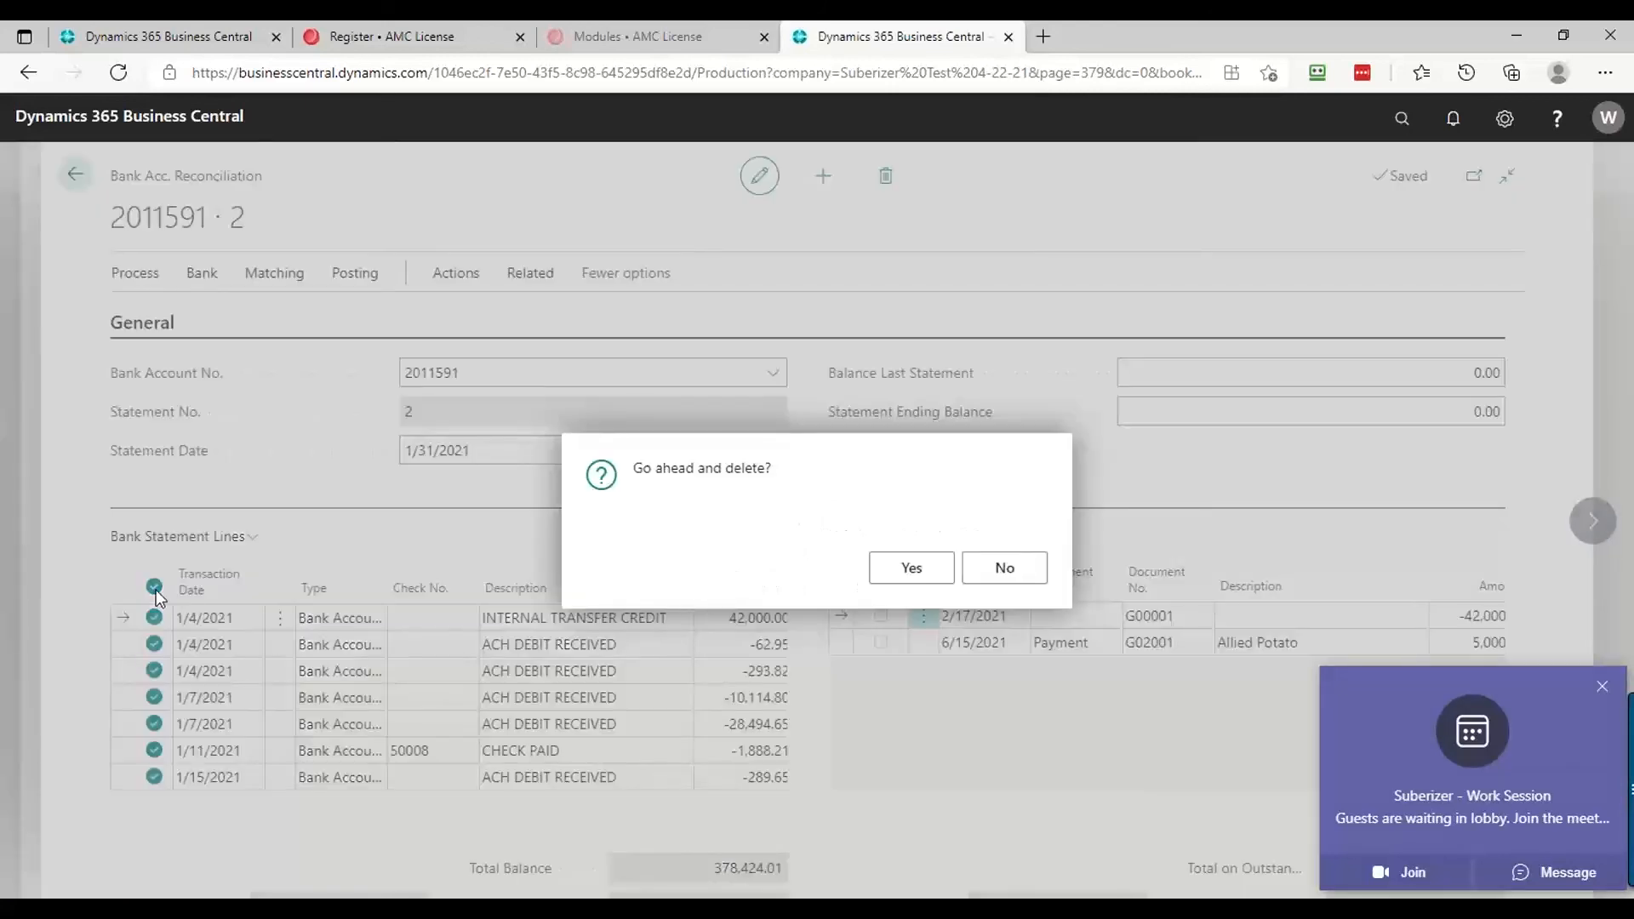
{"action": "left_click", "coordinate": [907, 567]}
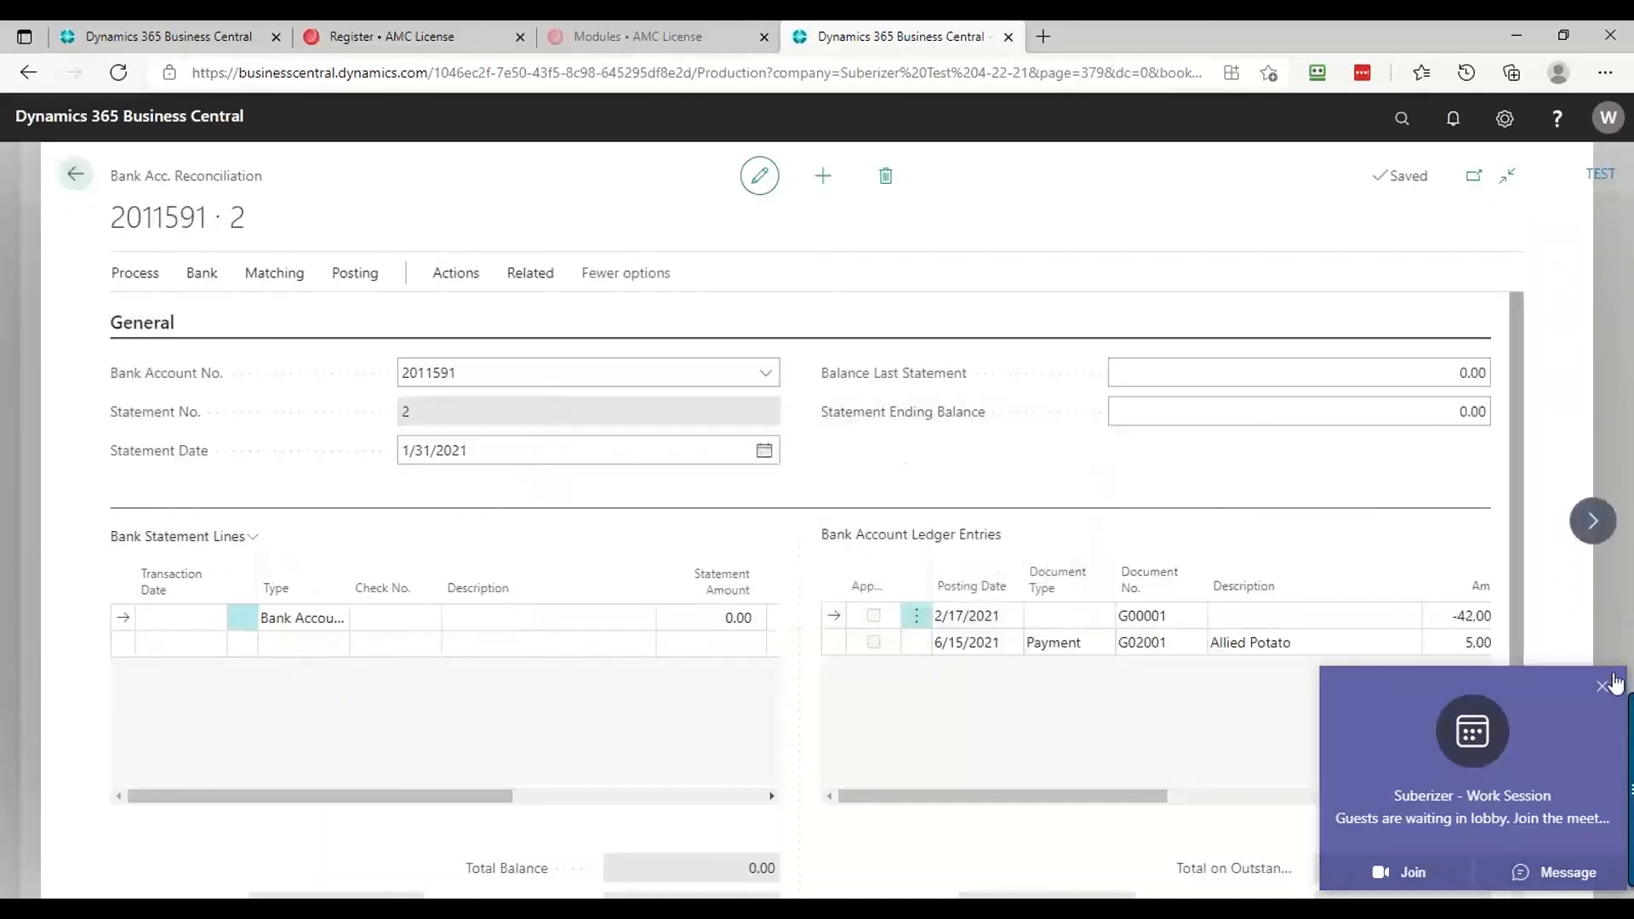
{"action": "left_click", "coordinate": [1611, 682]}
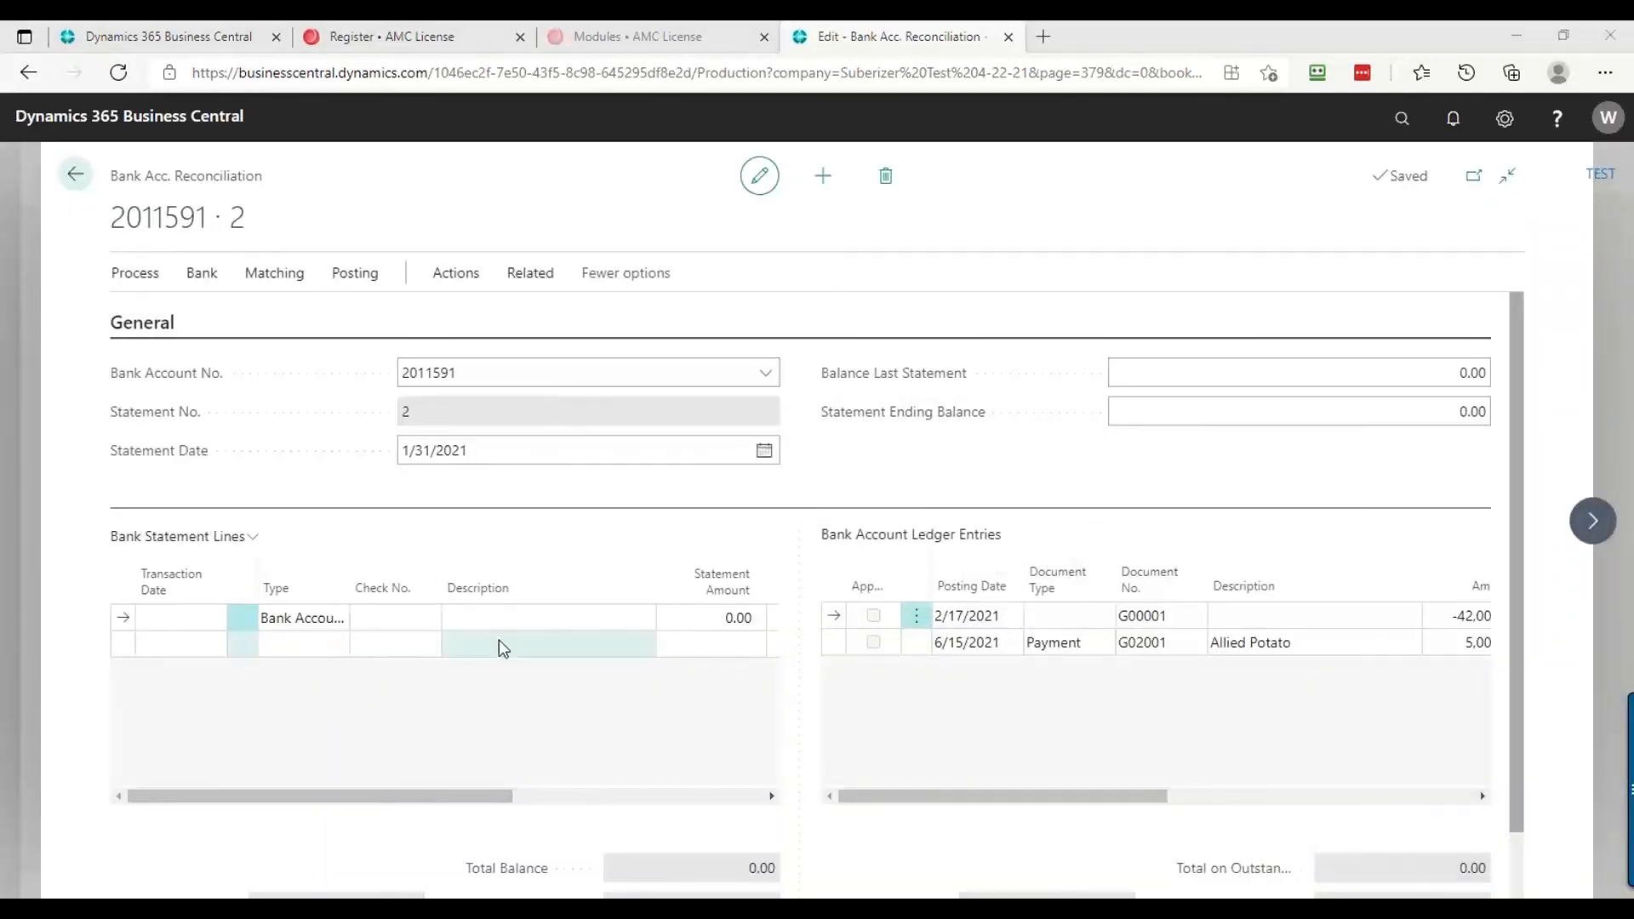
Import the bank statement file Bank Export Export (7) into the statement 2 reconciliation
{"action": "left_click", "coordinate": [145, 283]}
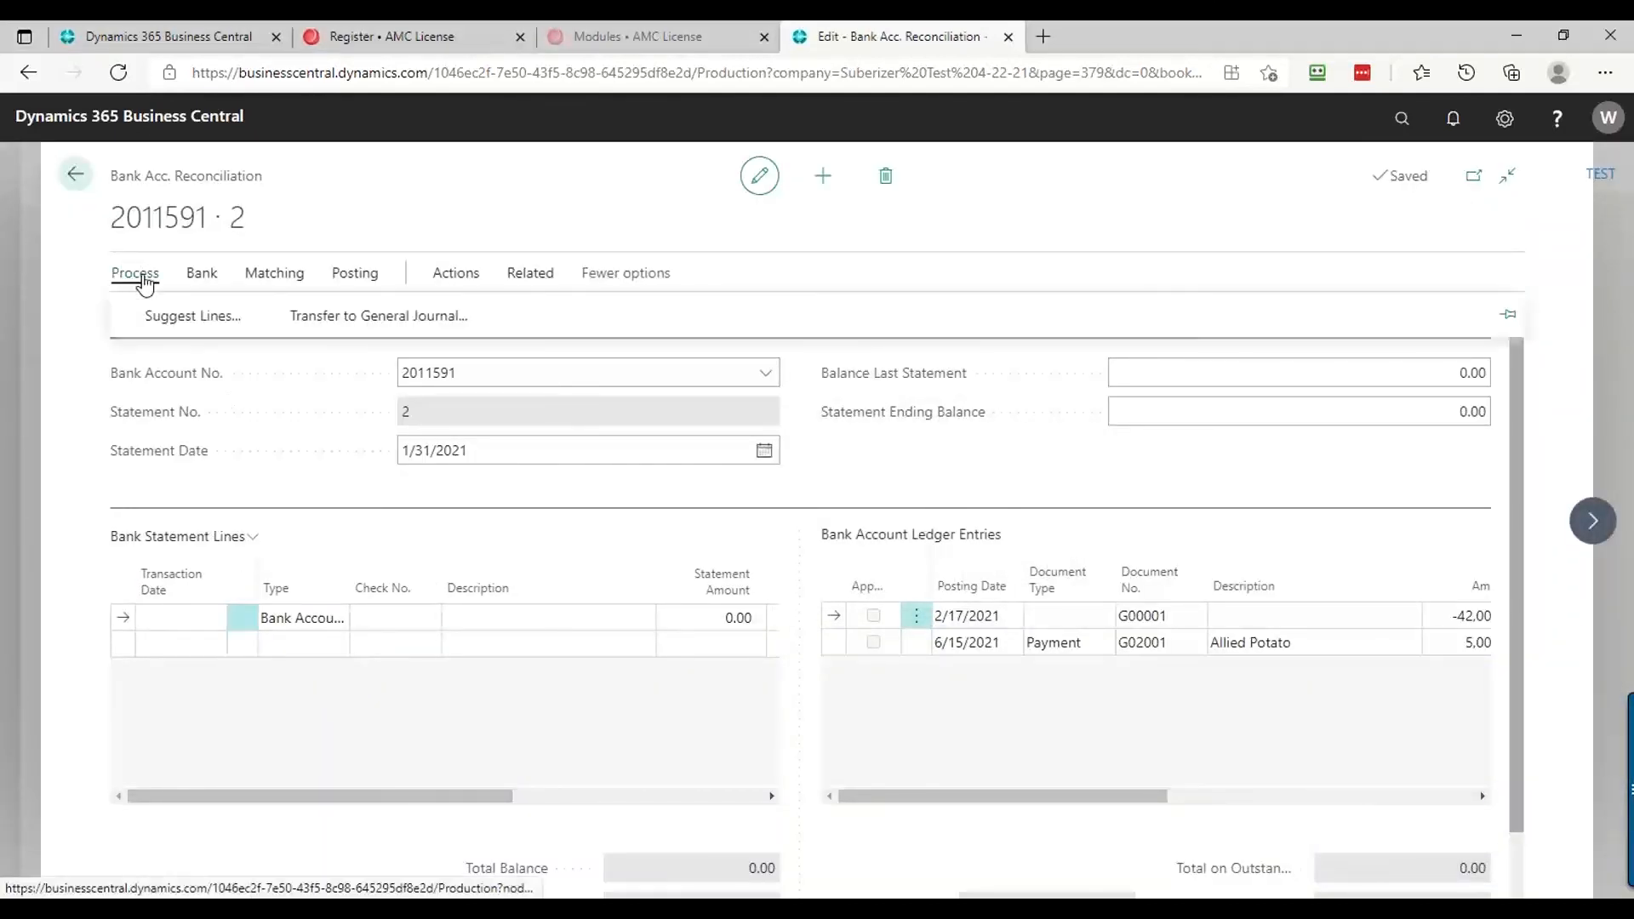
{"action": "left_click", "coordinate": [220, 278]}
{"action": "left_click", "coordinate": [248, 316]}
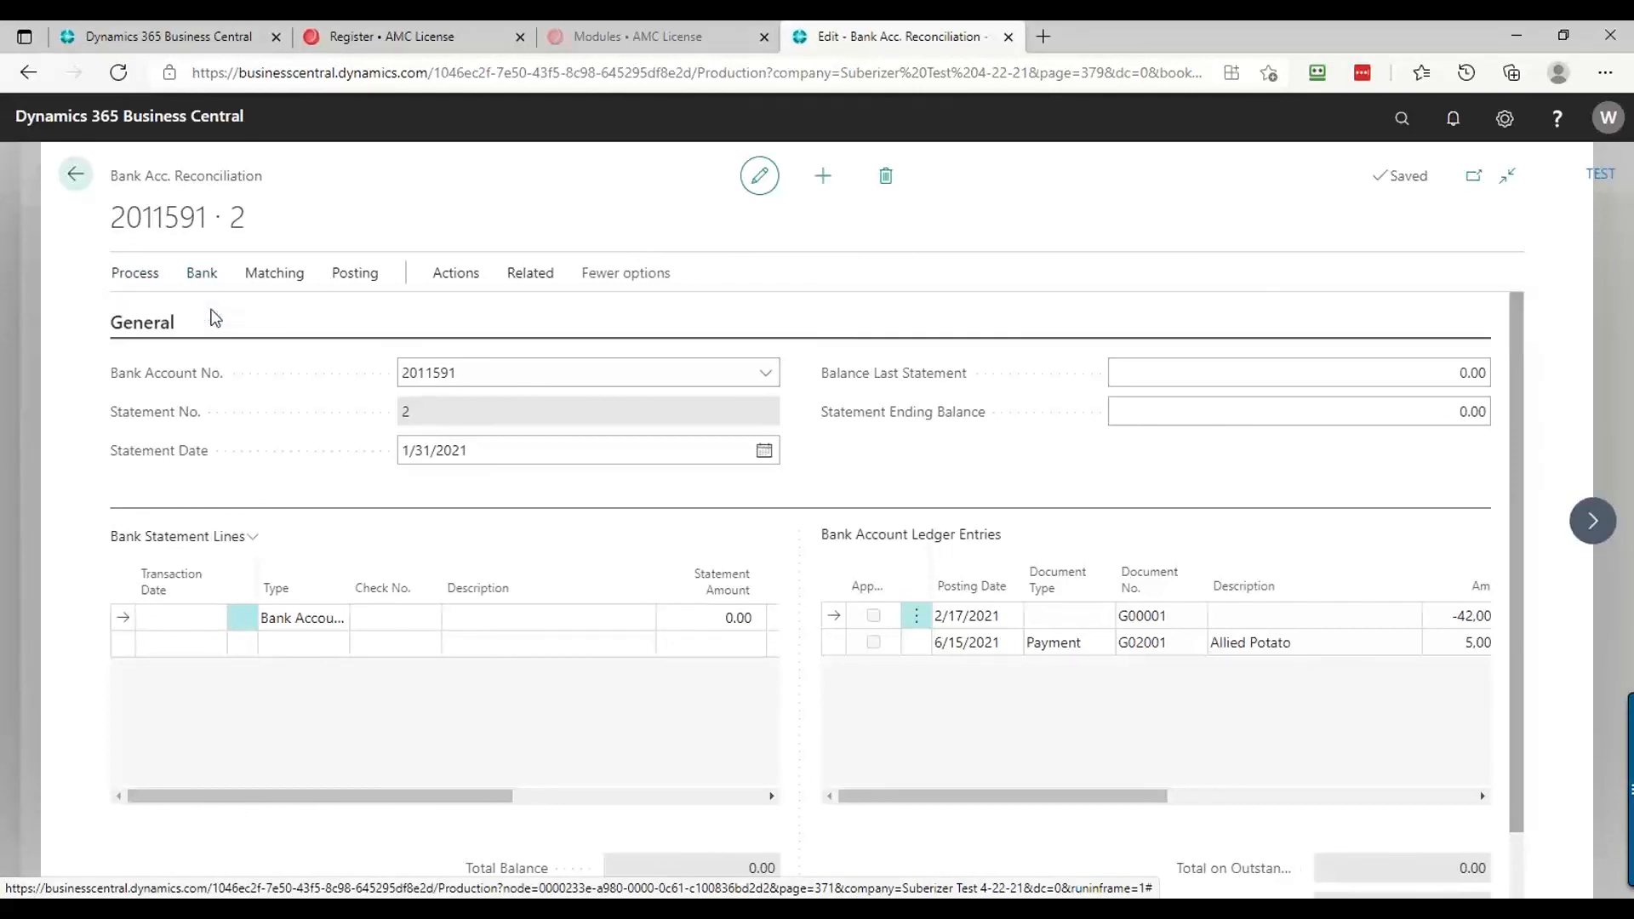
{"action": "left_click", "coordinate": [901, 560]}
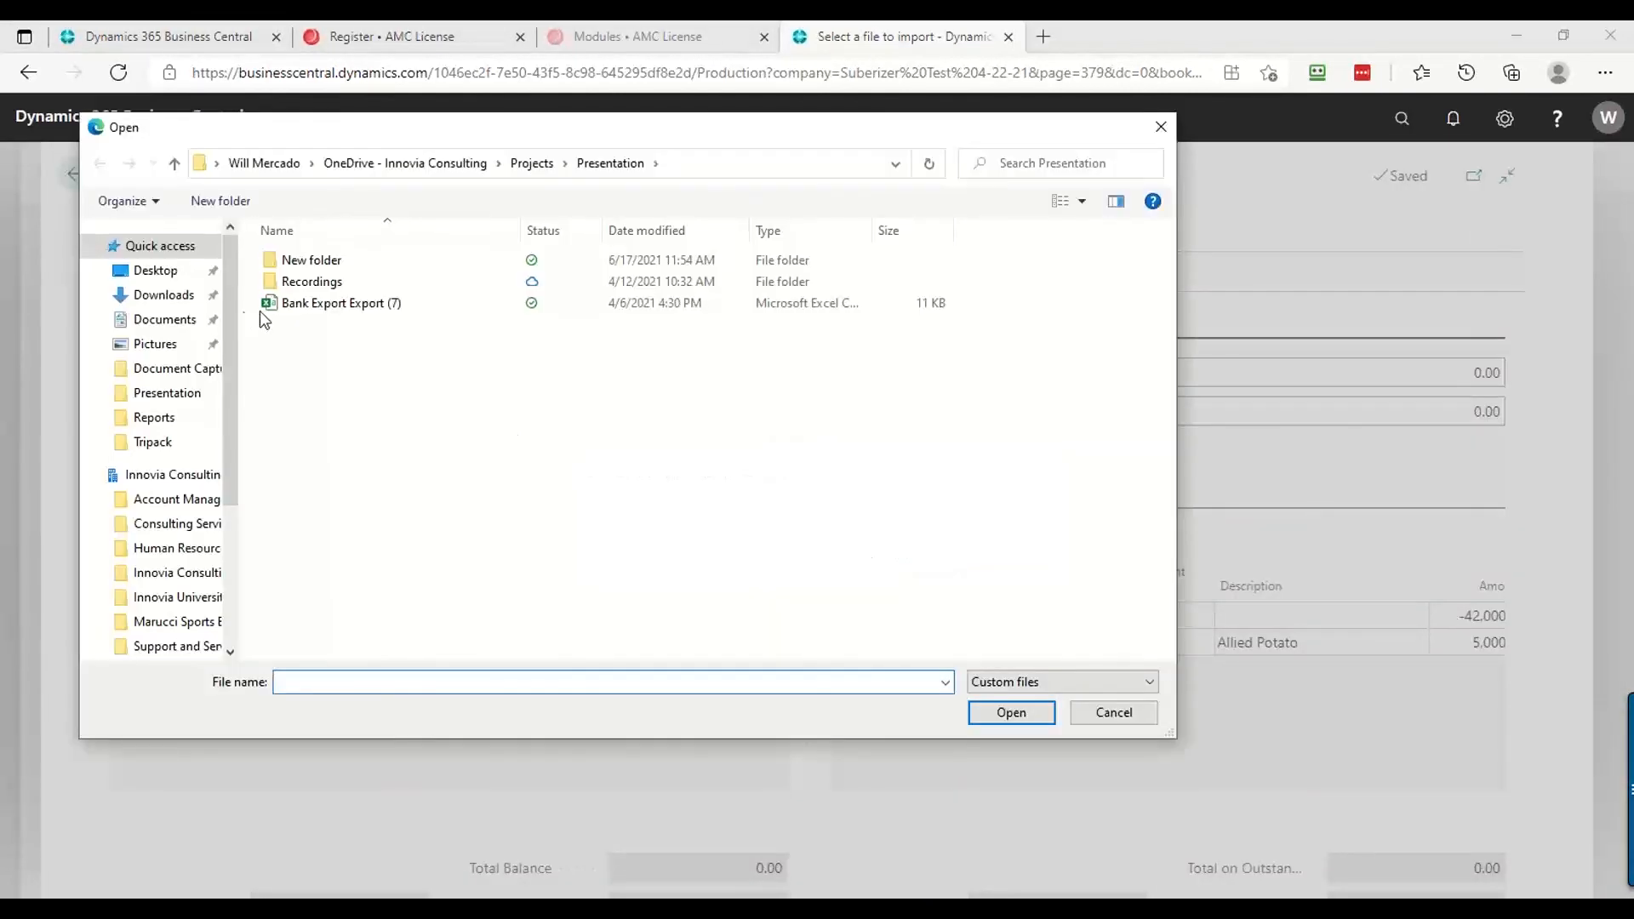
{"action": "double_click", "coordinate": [324, 308]}
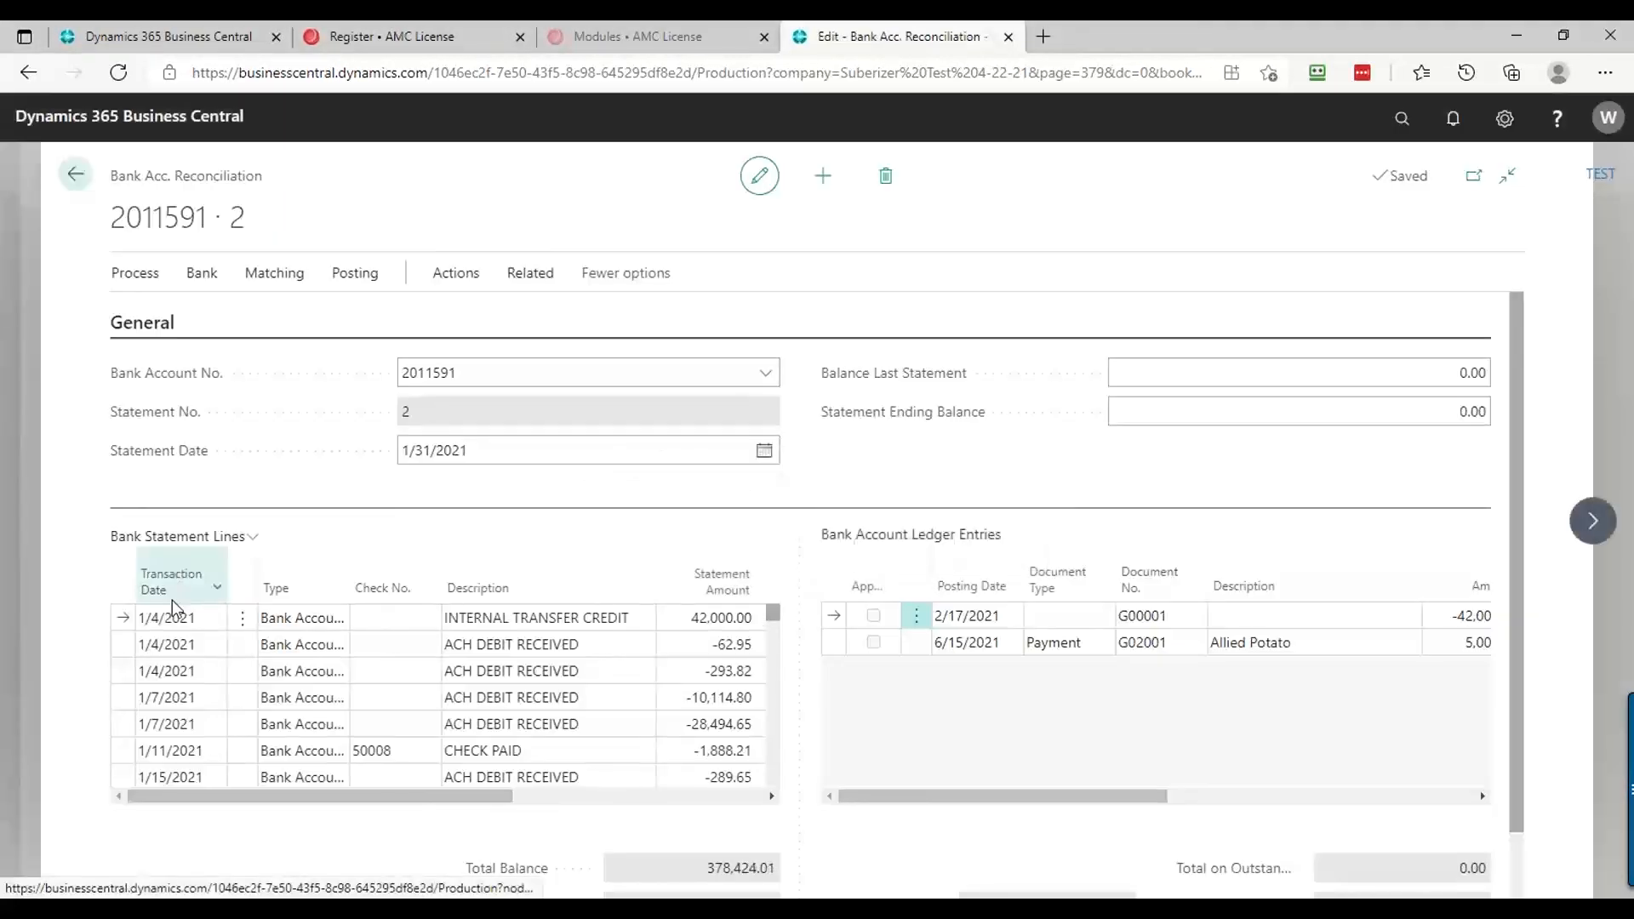
{"action": "left_click", "coordinate": [542, 675]}
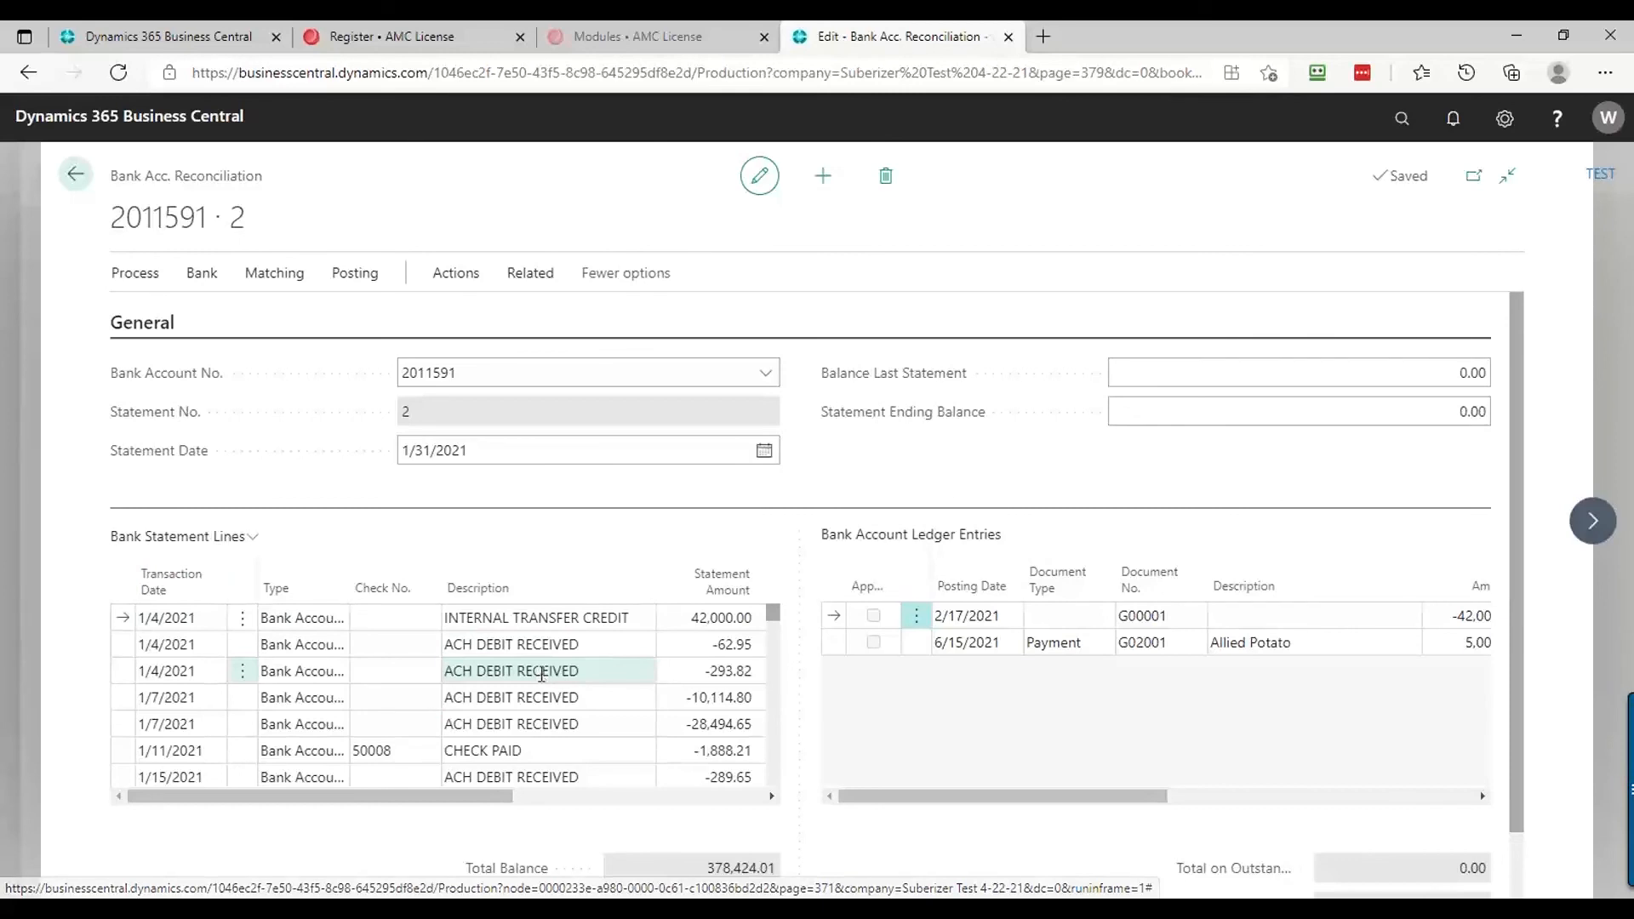
Review the imported statement 2 lines and the reconciliation's process and posting actions, and return to the home page
{"action": "left_click", "coordinate": [541, 676]}
{"action": "key", "text": "Up"}
{"action": "key", "text": "Up"}
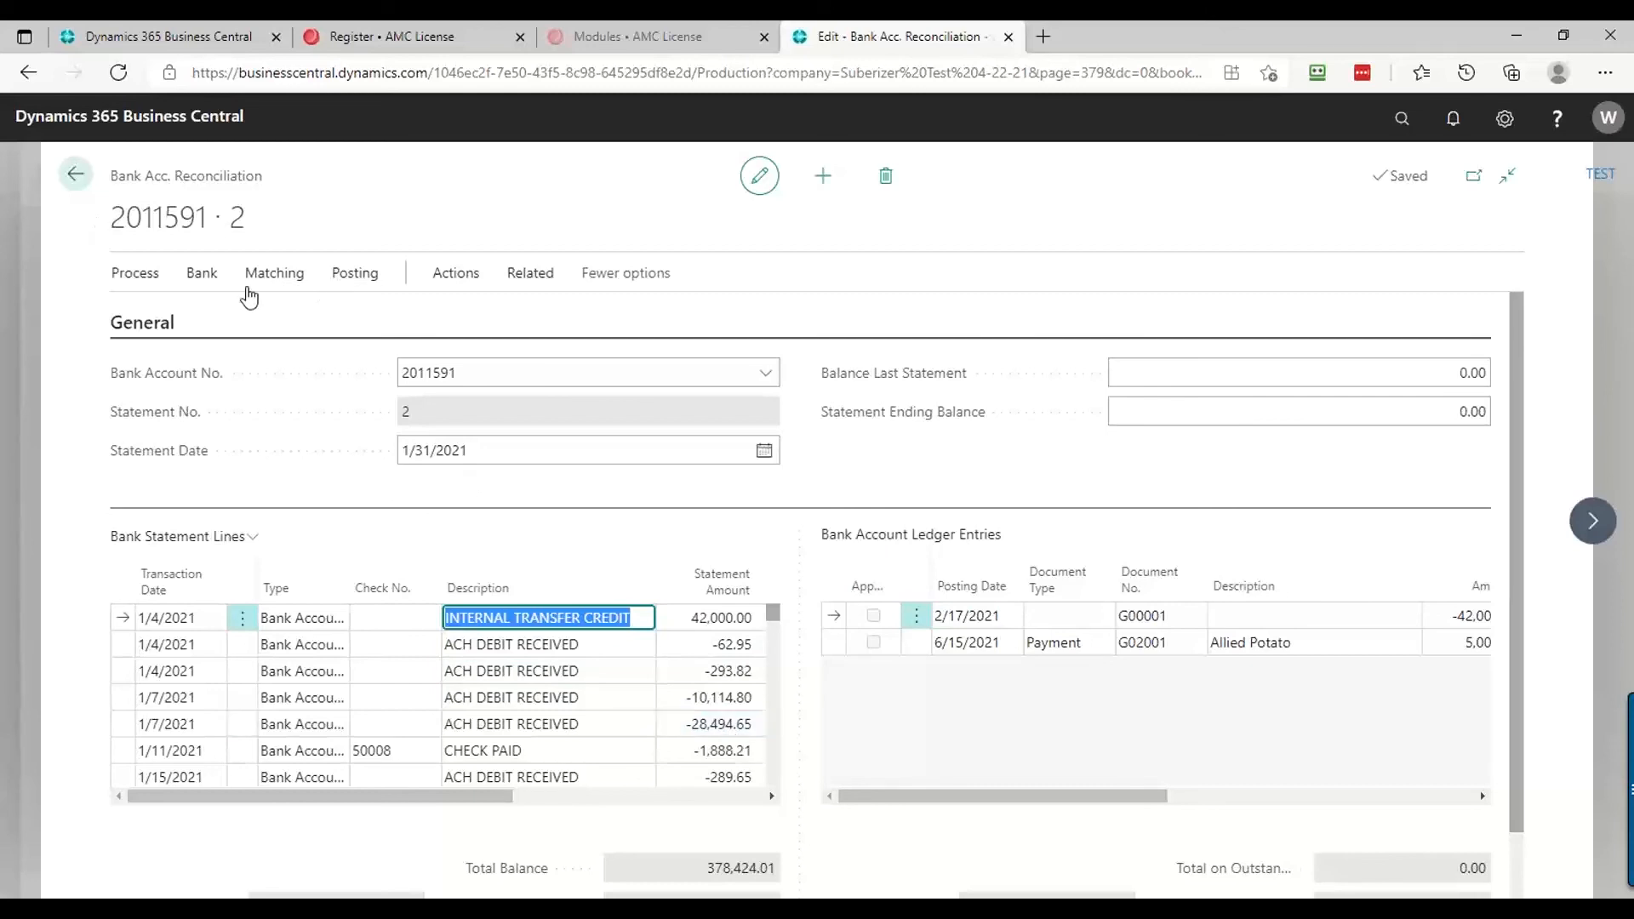
{"action": "left_click", "coordinate": [129, 276]}
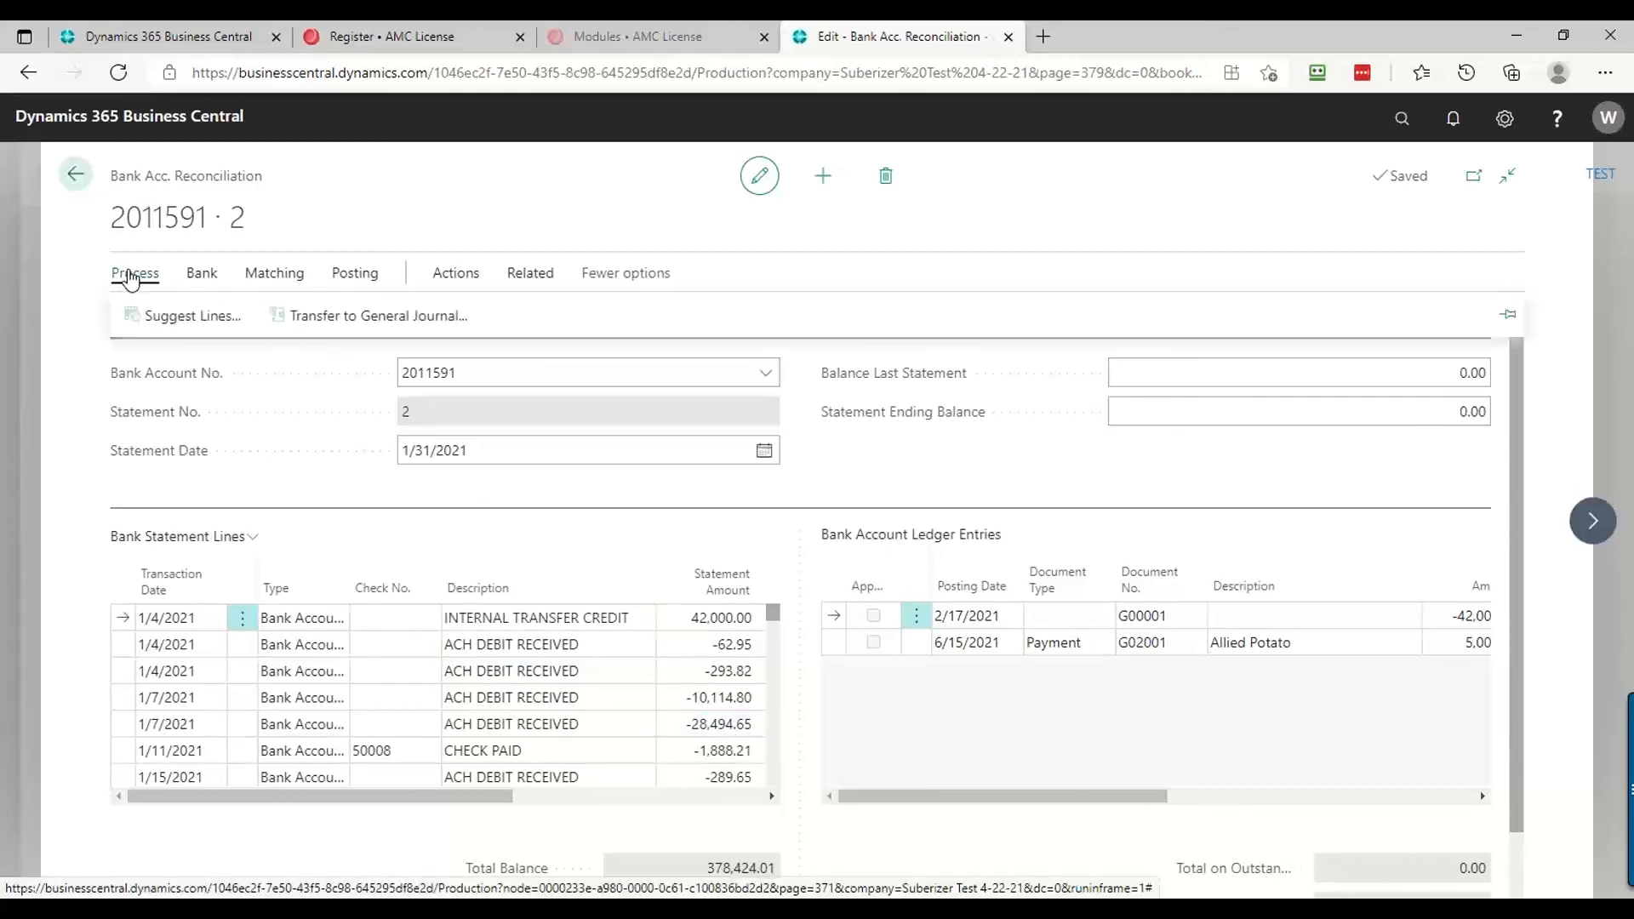
{"action": "left_click", "coordinate": [331, 277]}
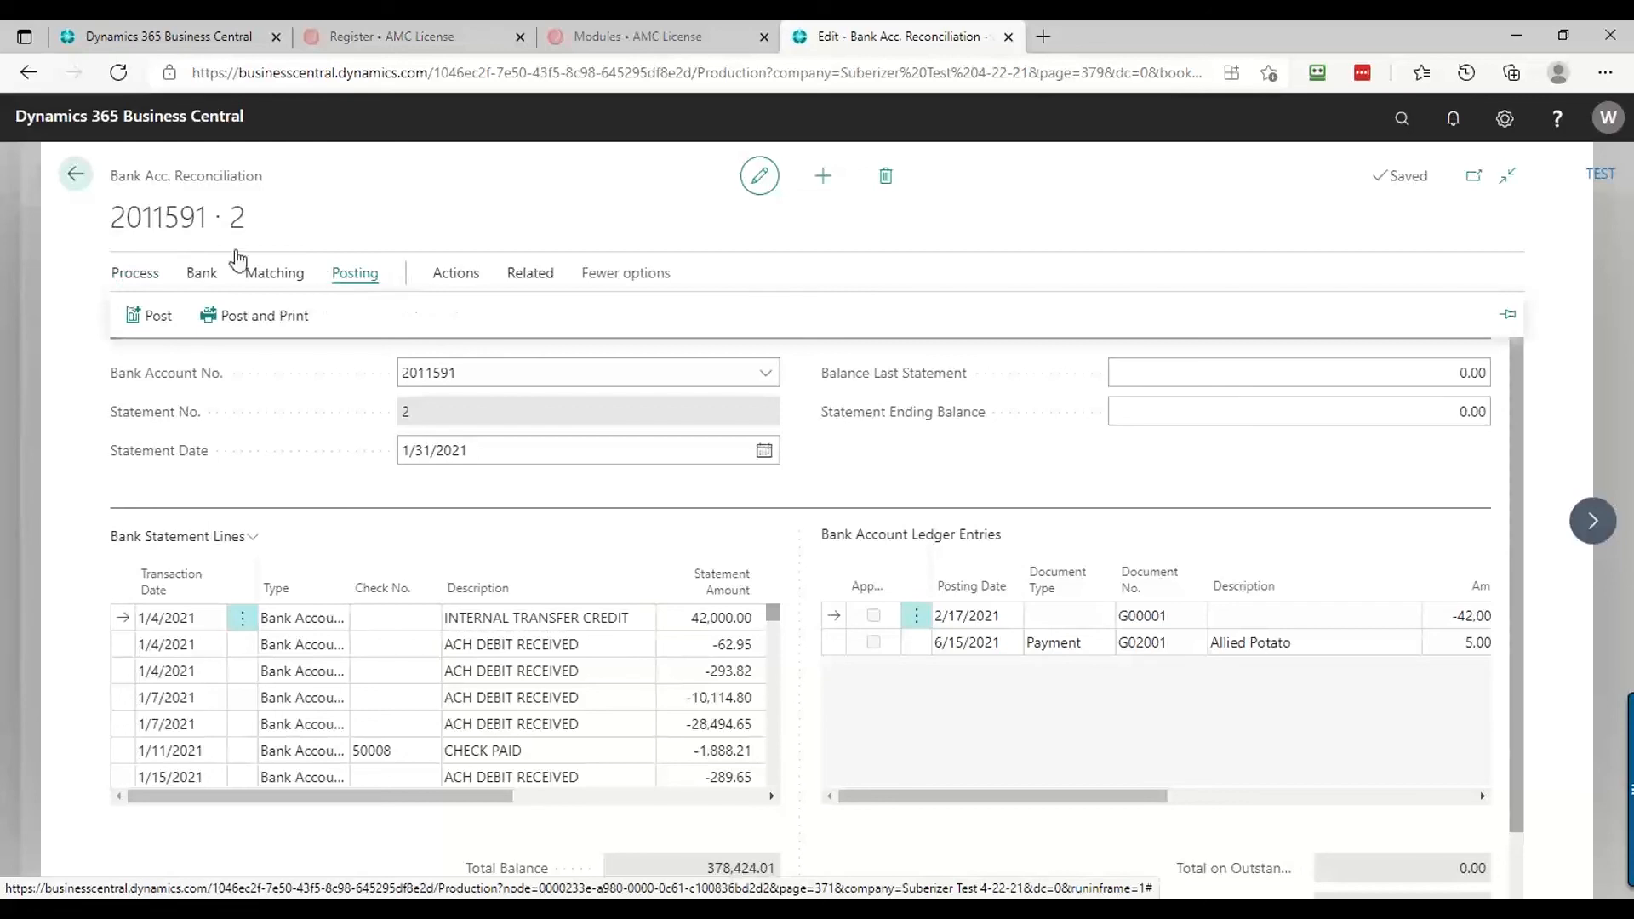
{"action": "left_click", "coordinate": [72, 174]}
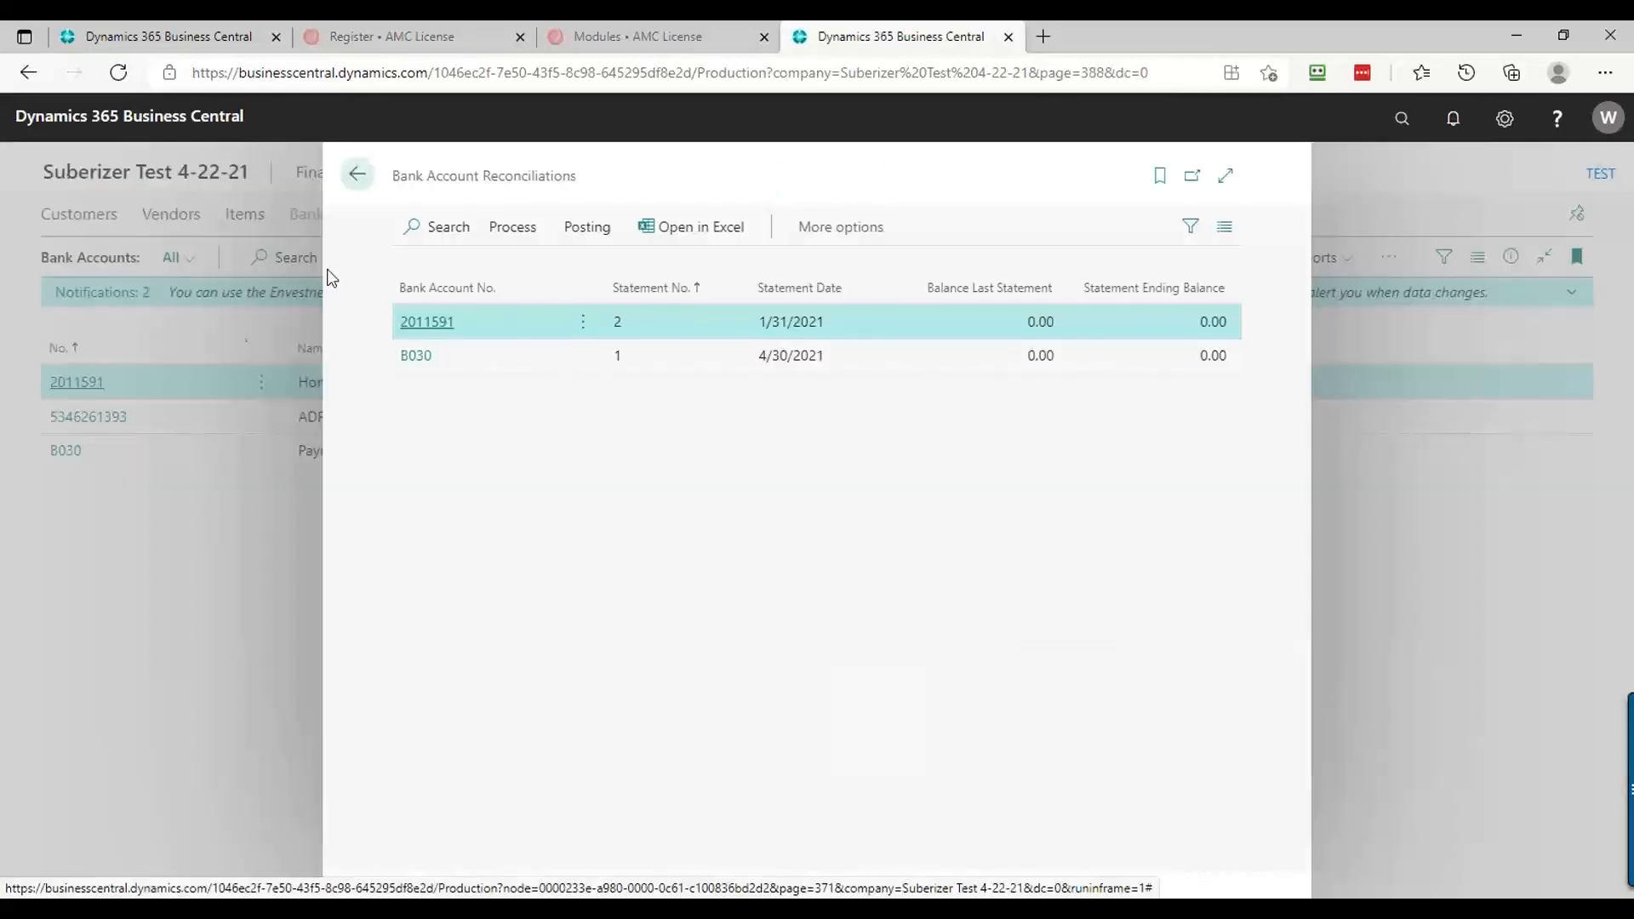
{"action": "left_click", "coordinate": [358, 174]}
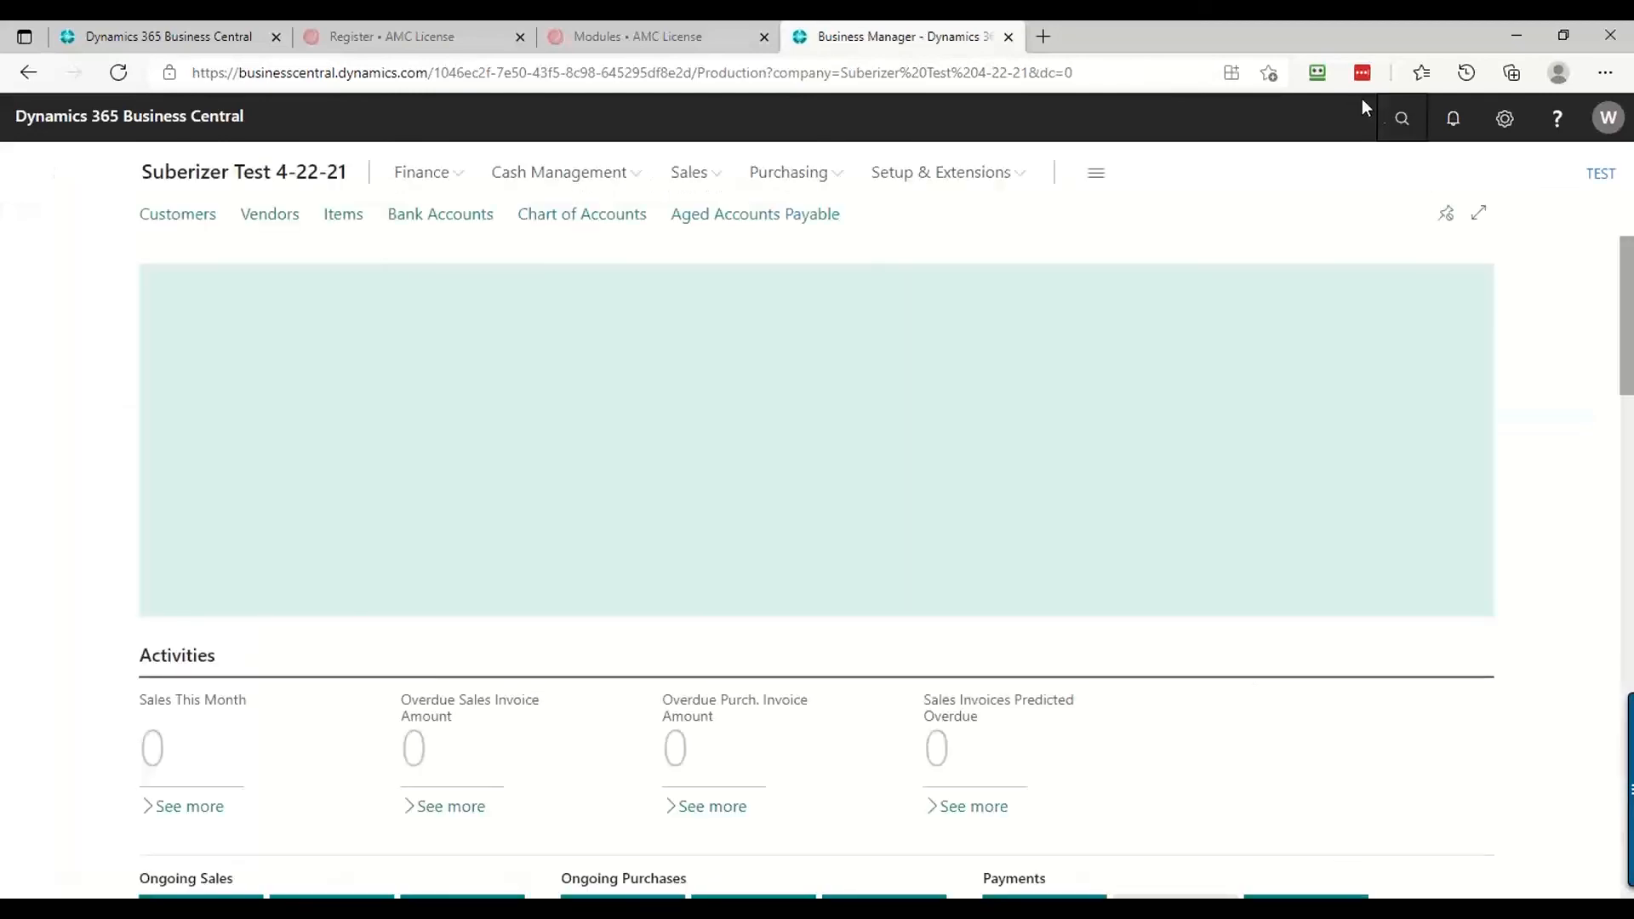
Find the Data Exchange Definitions list and view the line and column definitions of HOMEFEED-IMPORT
{"action": "left_click", "coordinate": [1402, 122]}
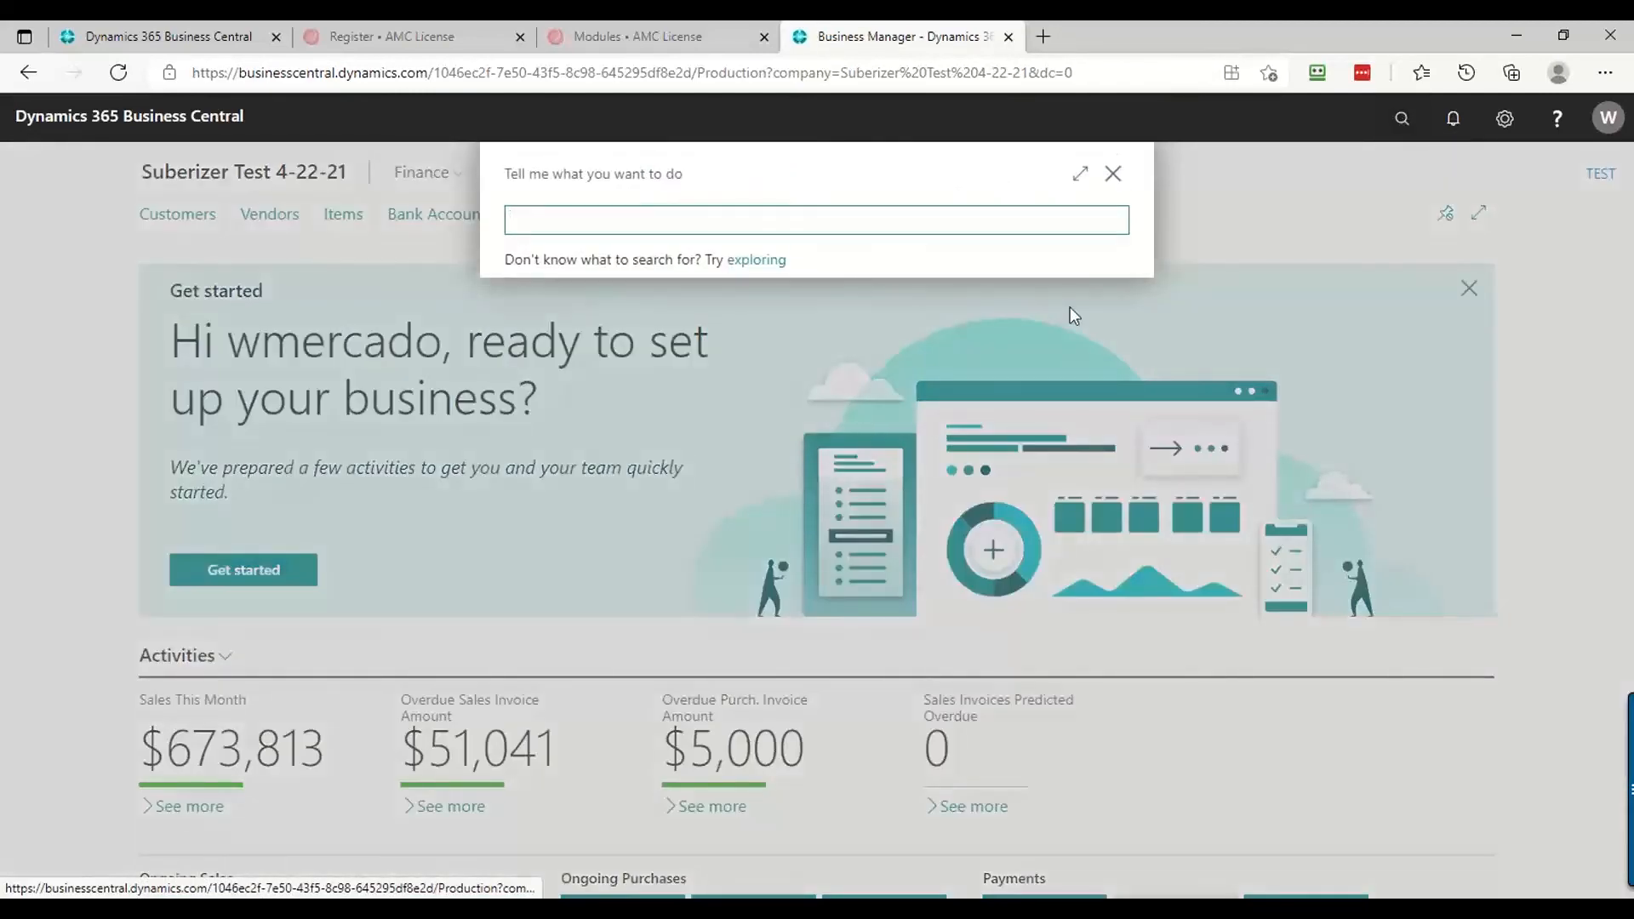
{"action": "type", "text": "data"}
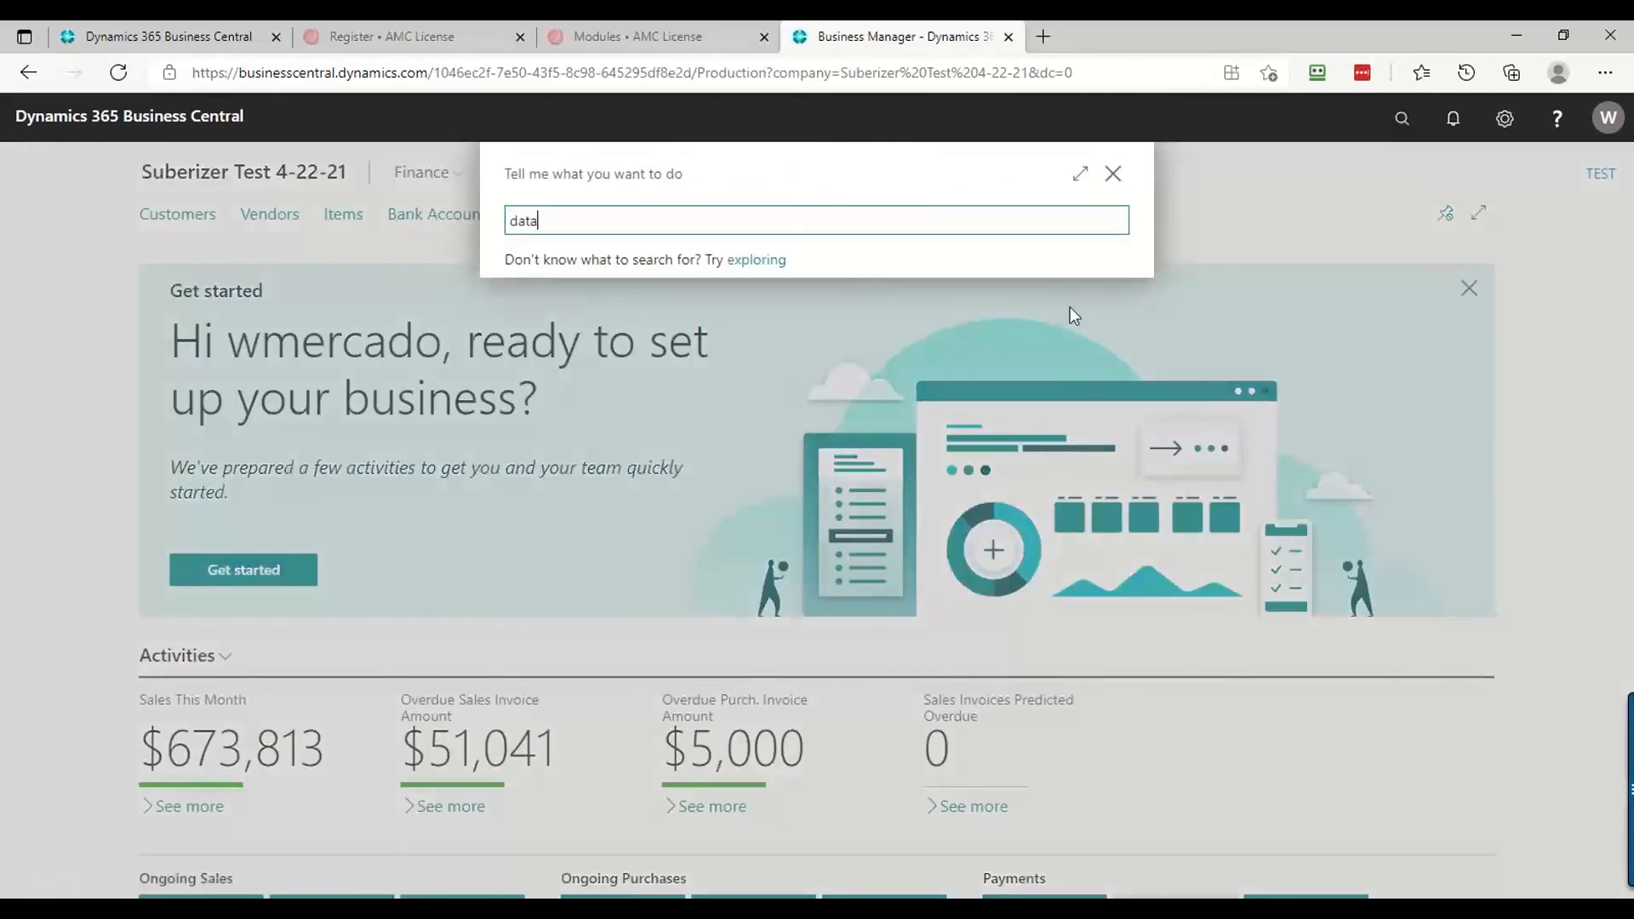
{"action": "type", "text": " ex"}
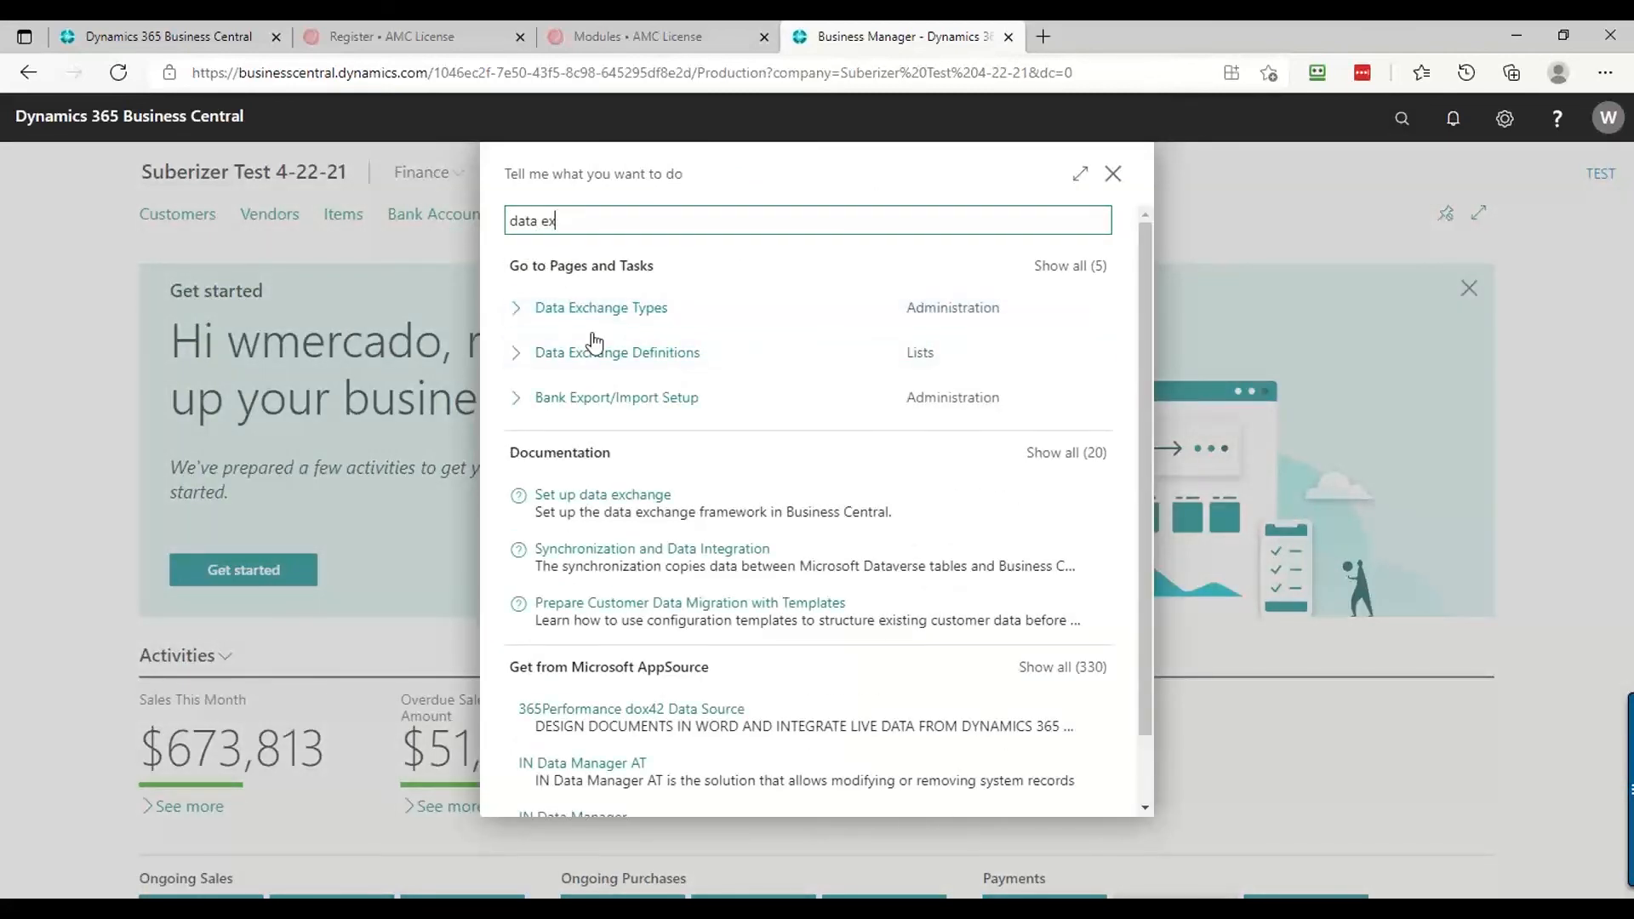
{"action": "left_click", "coordinate": [598, 355]}
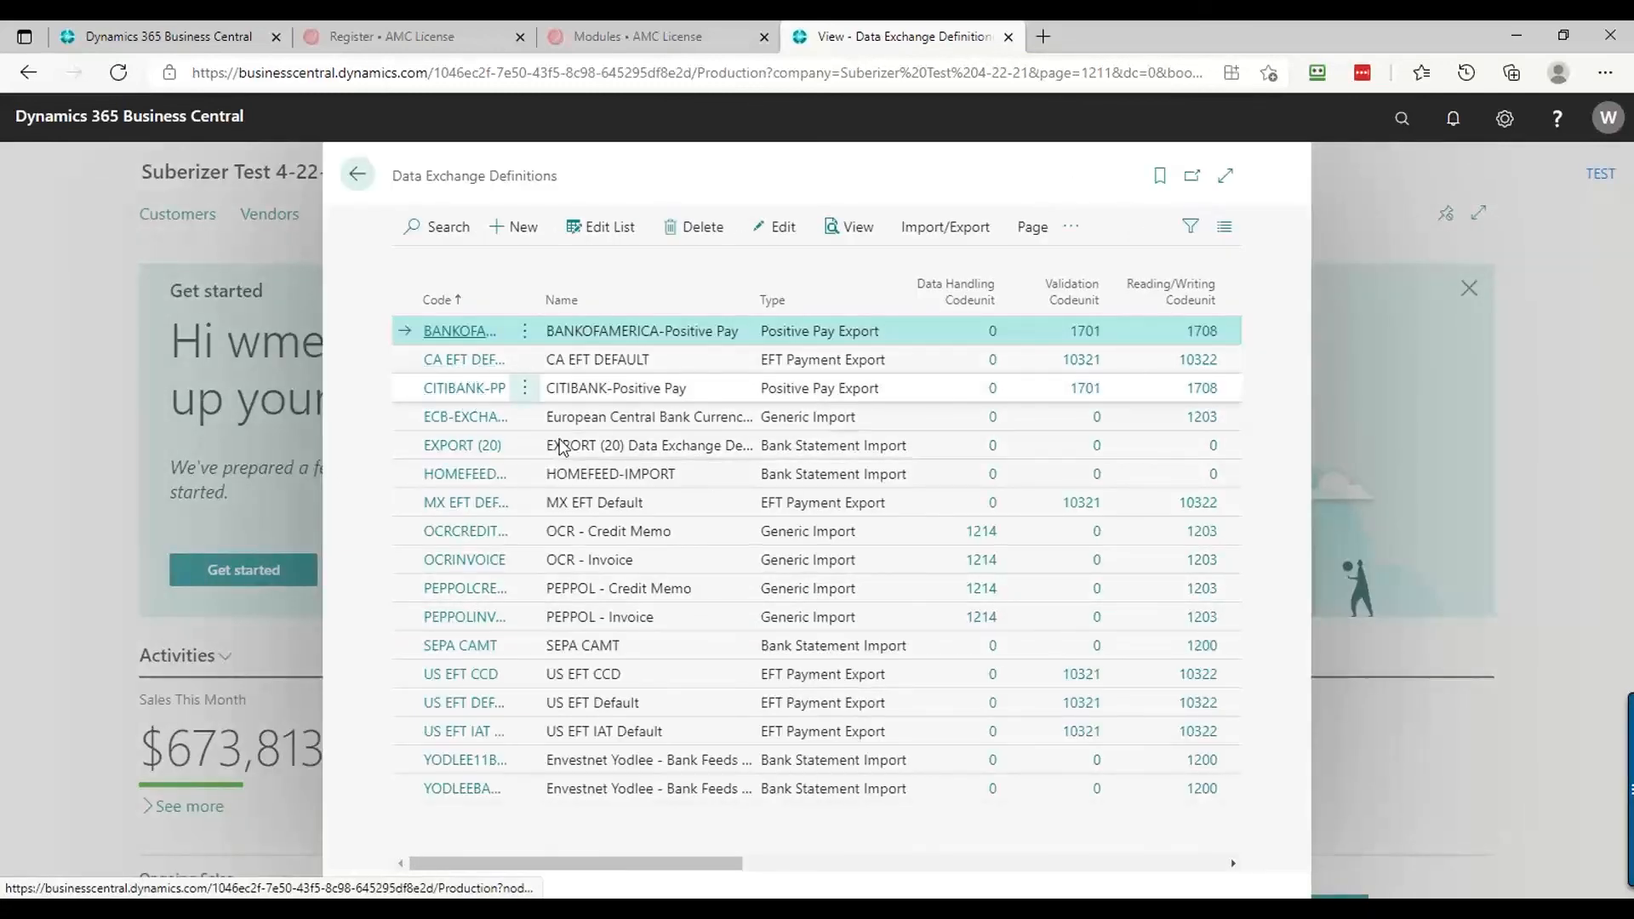
{"action": "left_click", "coordinate": [480, 478]}
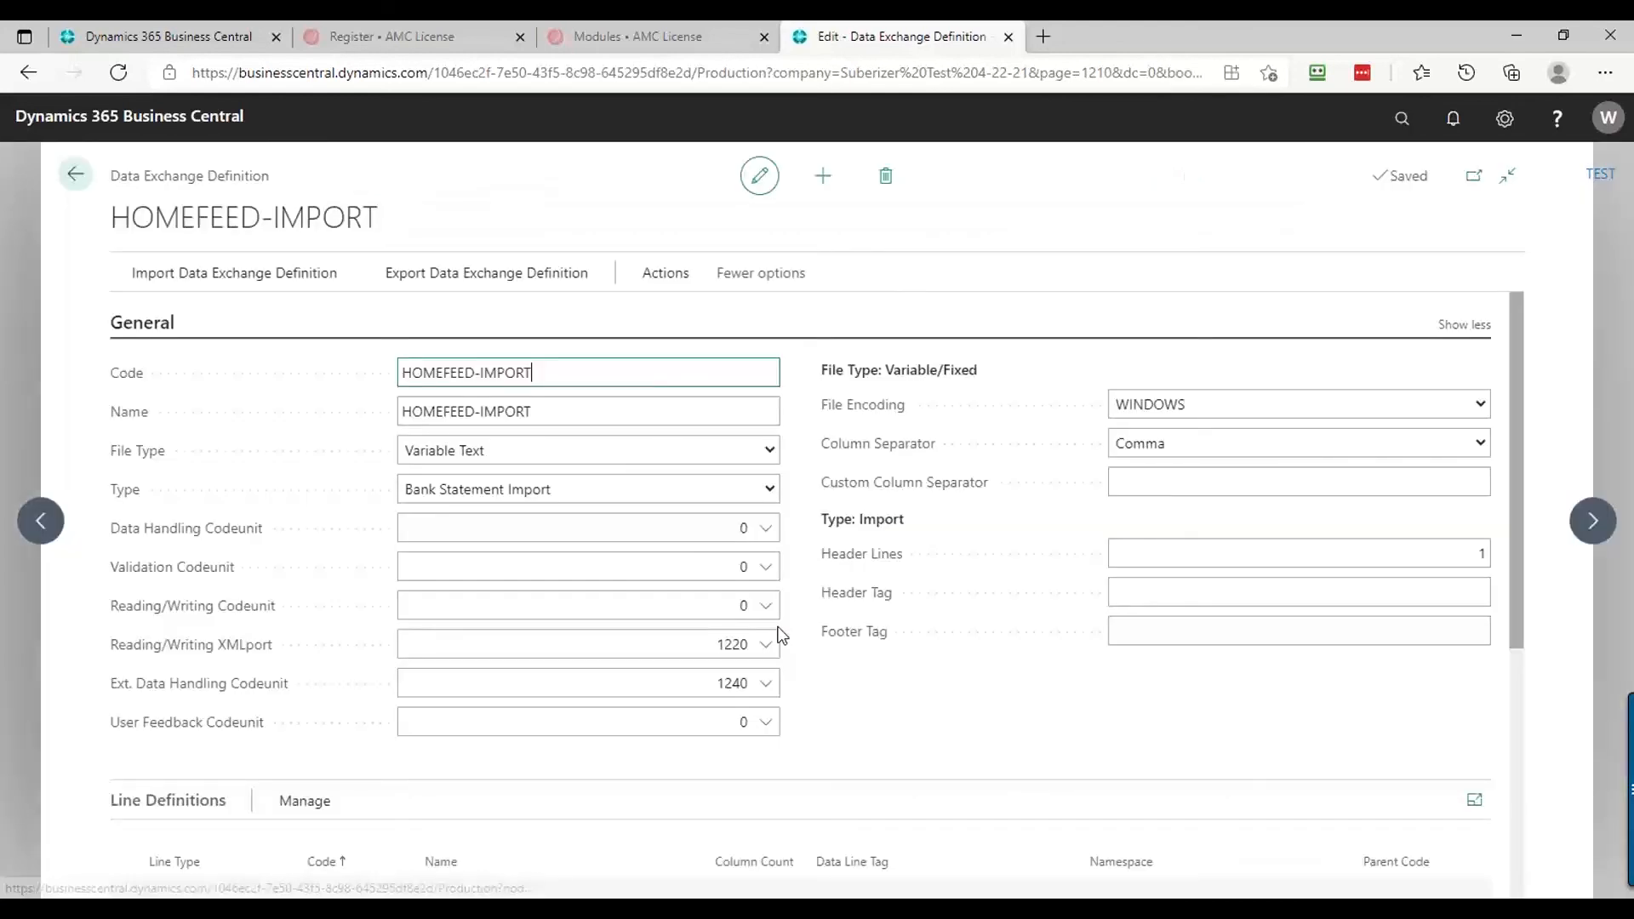
{"action": "scroll", "coordinate": [1011, 651], "scroll_direction": "down", "scroll_amount": 5}
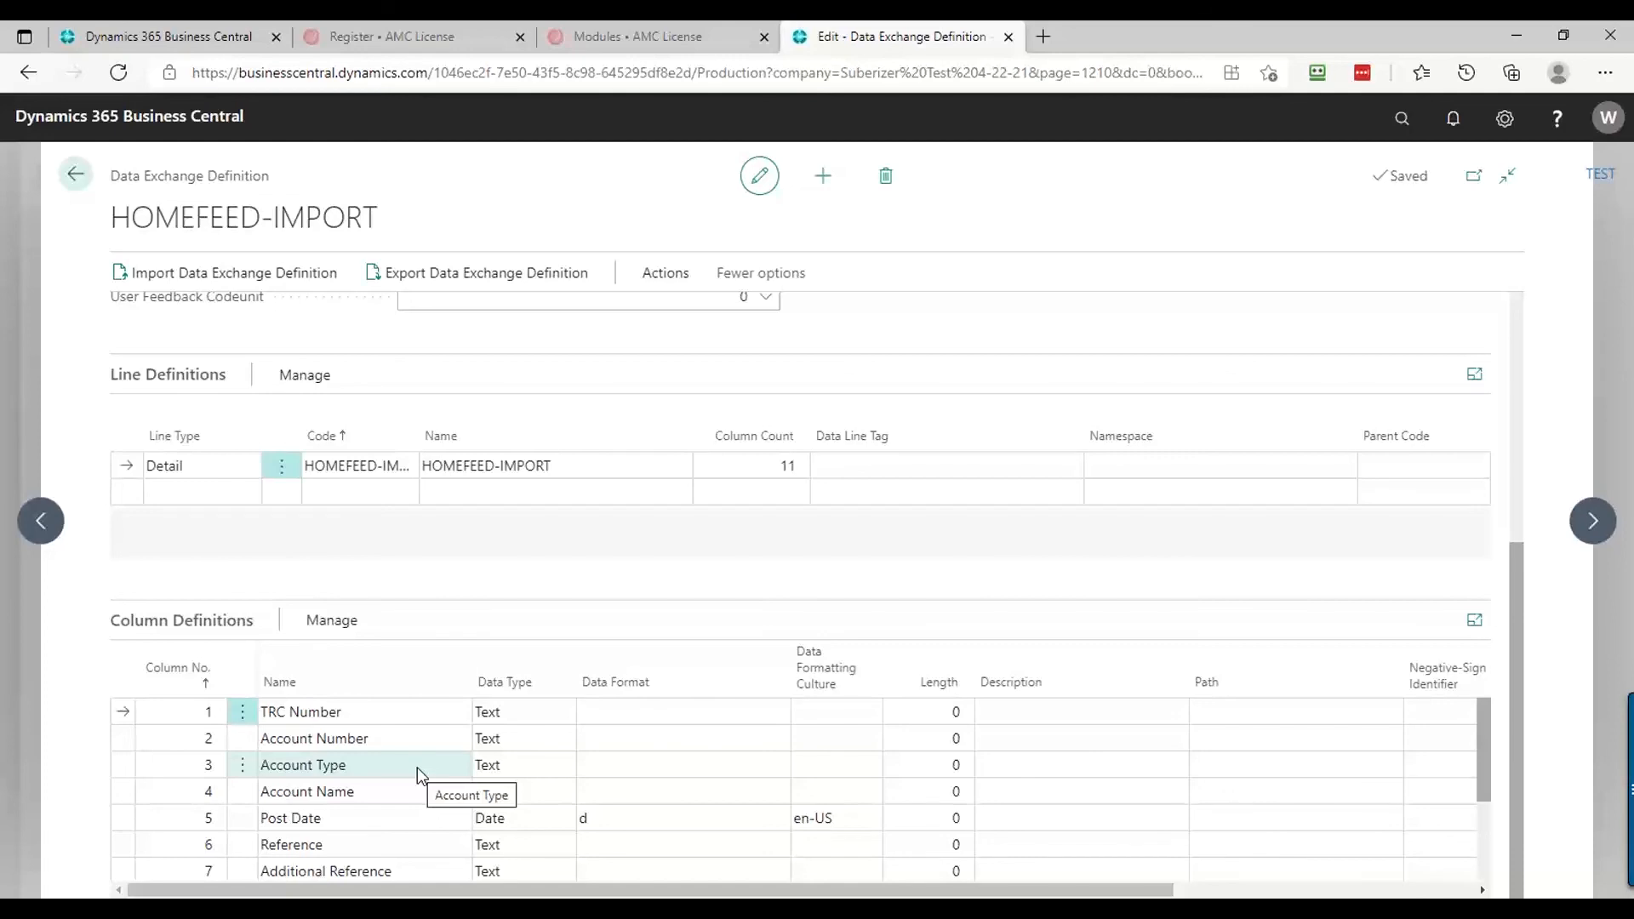
Examine the field mapping of the HOMEFEED-IMPORT line definition, and return to the home page
{"action": "left_click", "coordinate": [526, 471]}
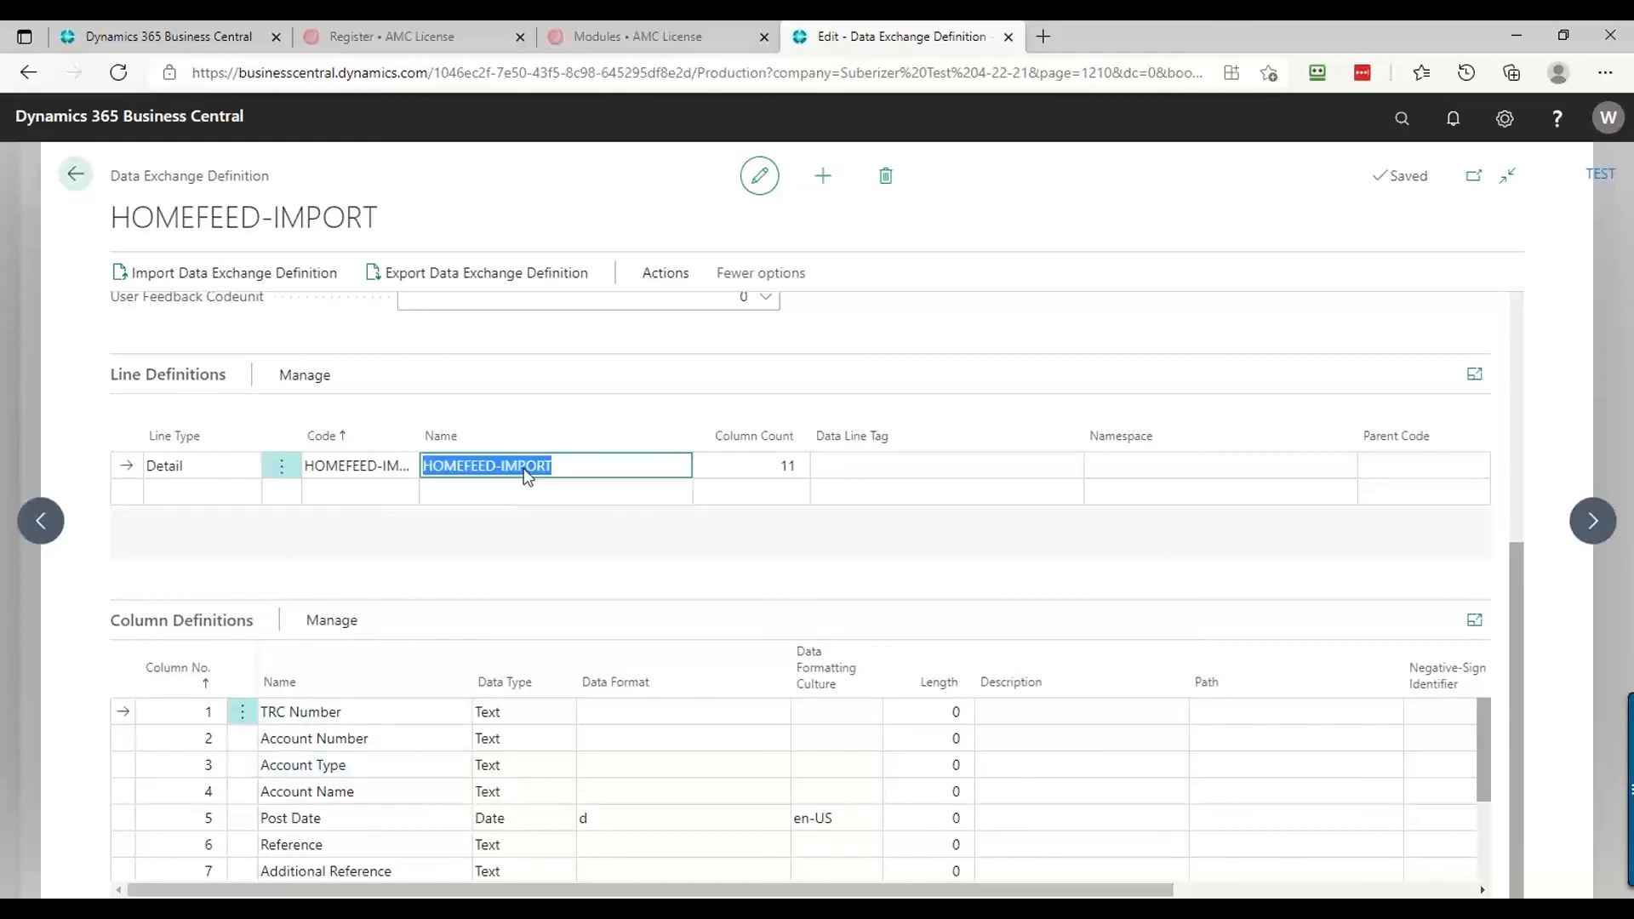
{"action": "left_click", "coordinate": [305, 376]}
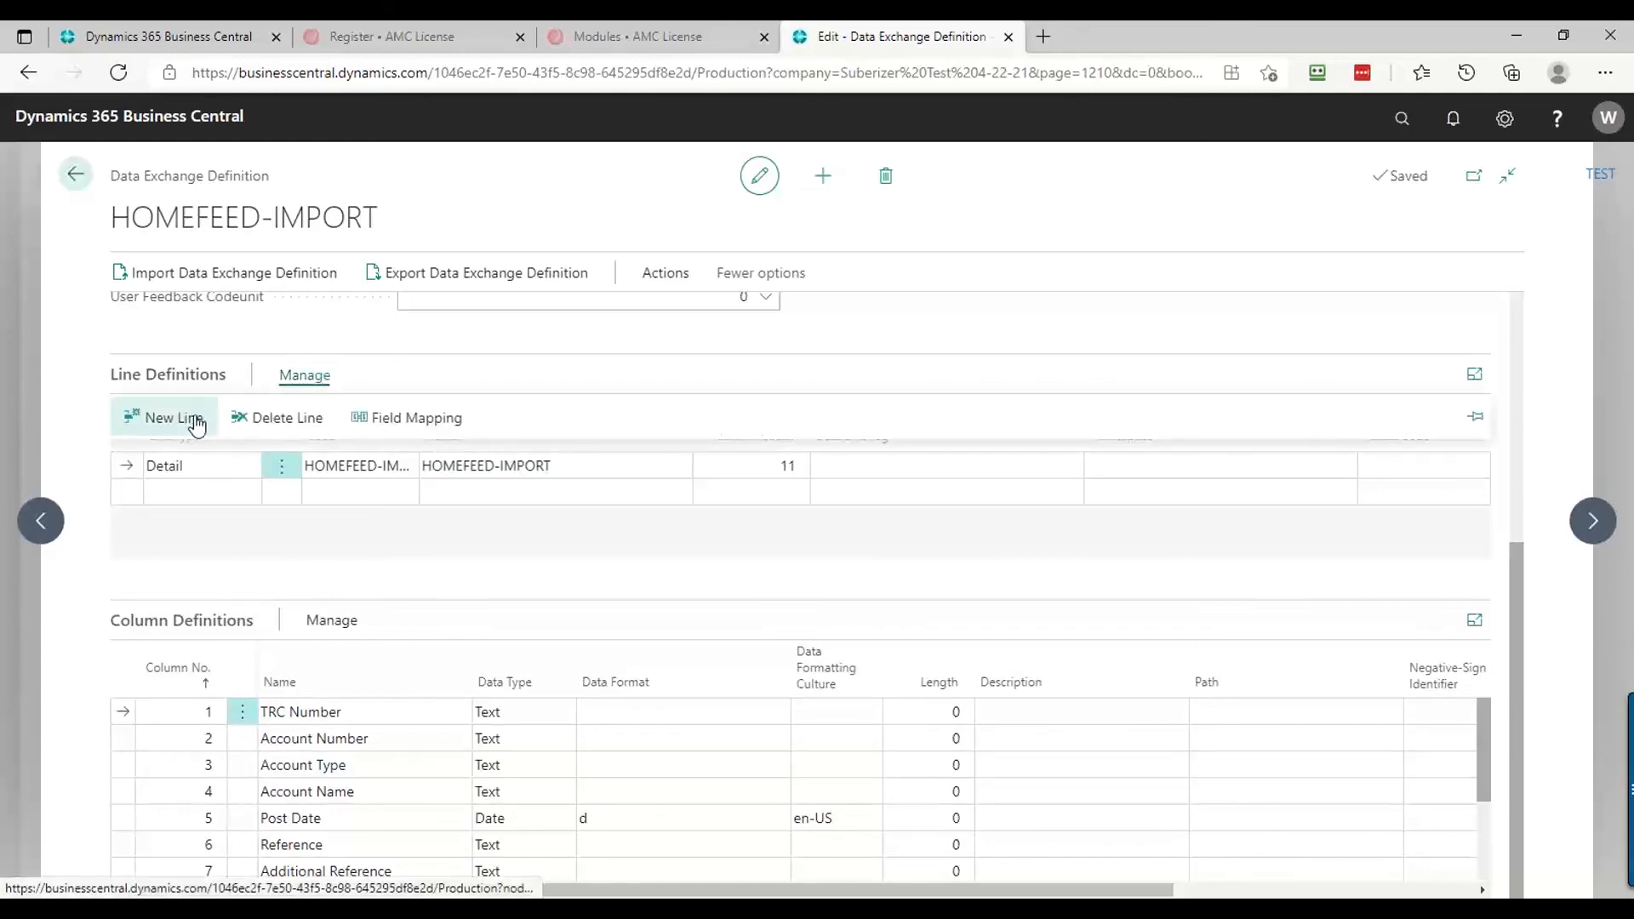
{"action": "left_click", "coordinate": [396, 424]}
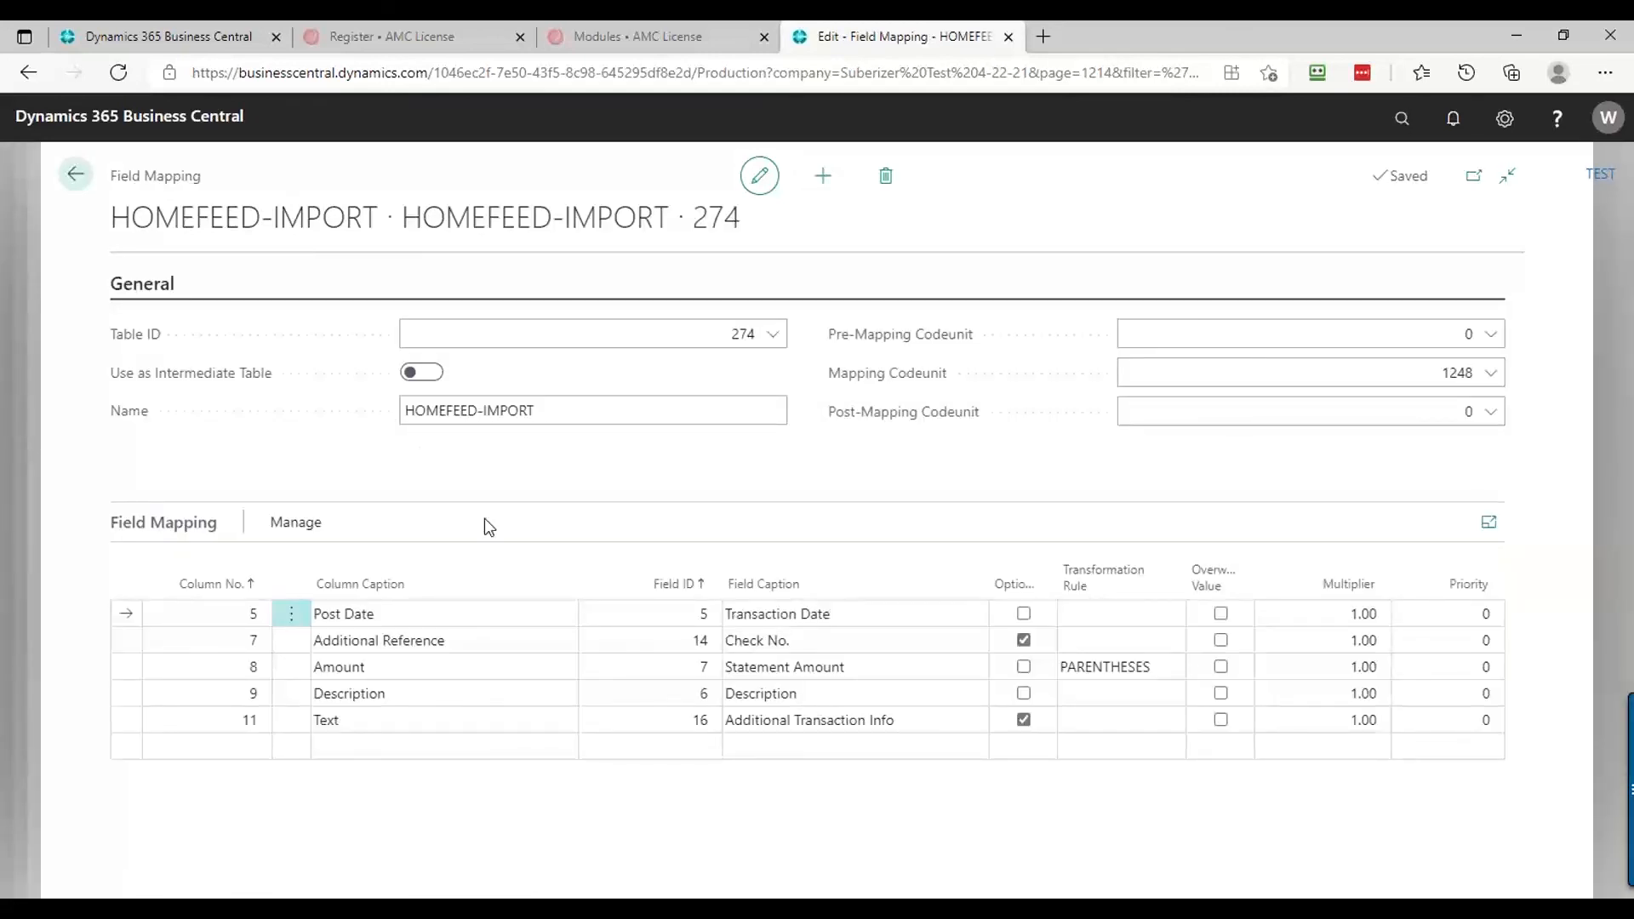
{"action": "mouse_move", "coordinate": [499, 541]}
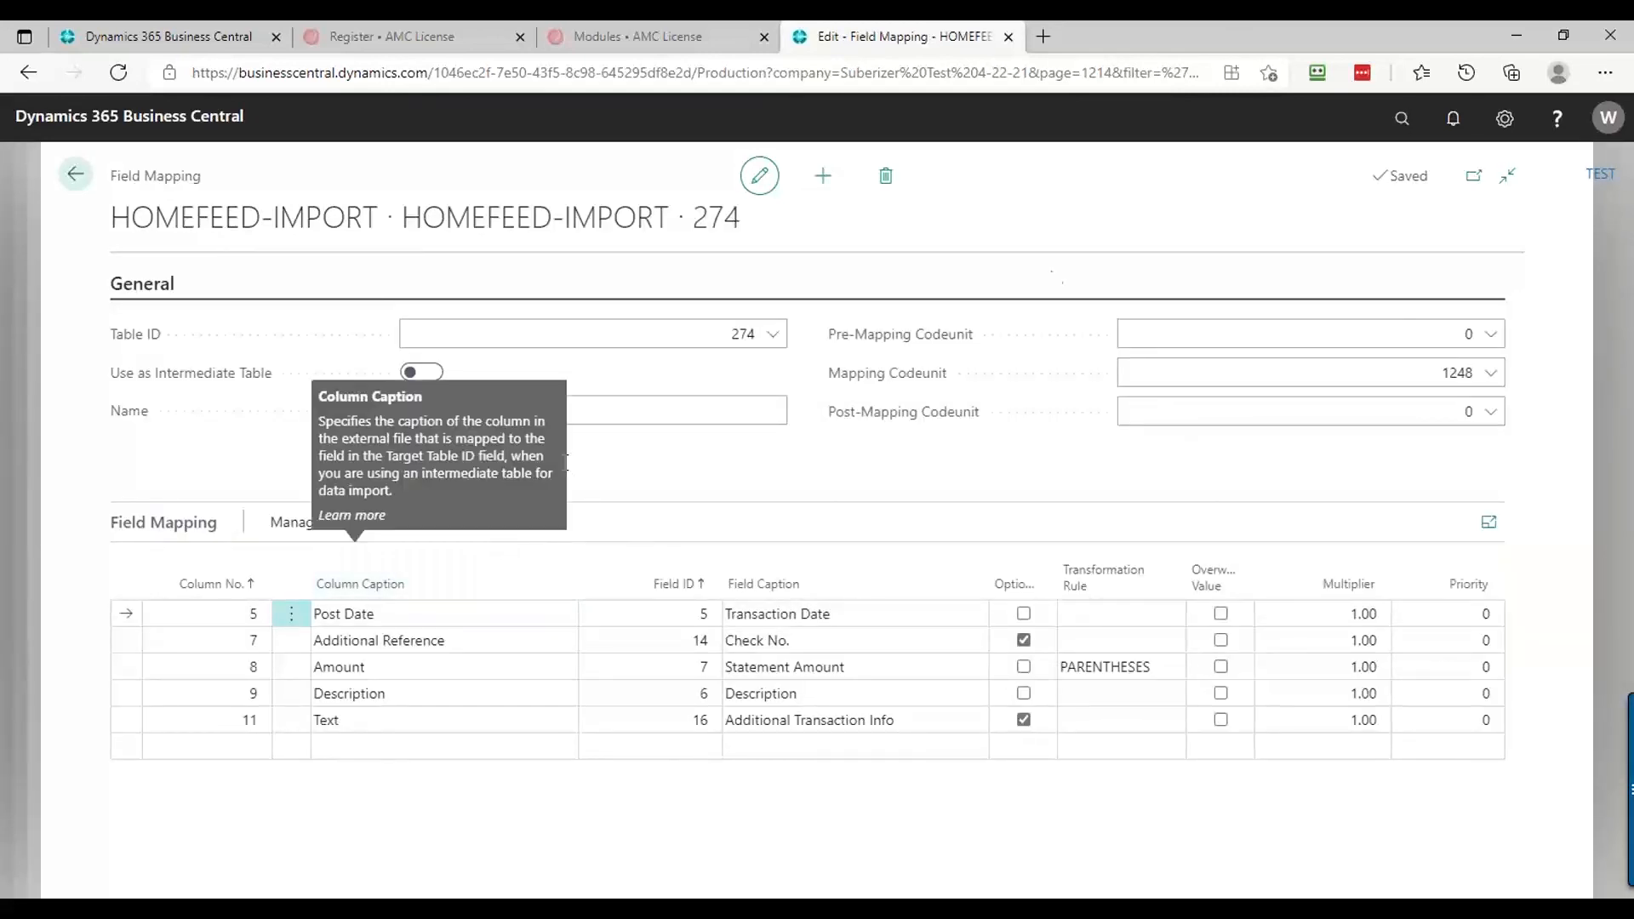
{"action": "mouse_move", "coordinate": [986, 422]}
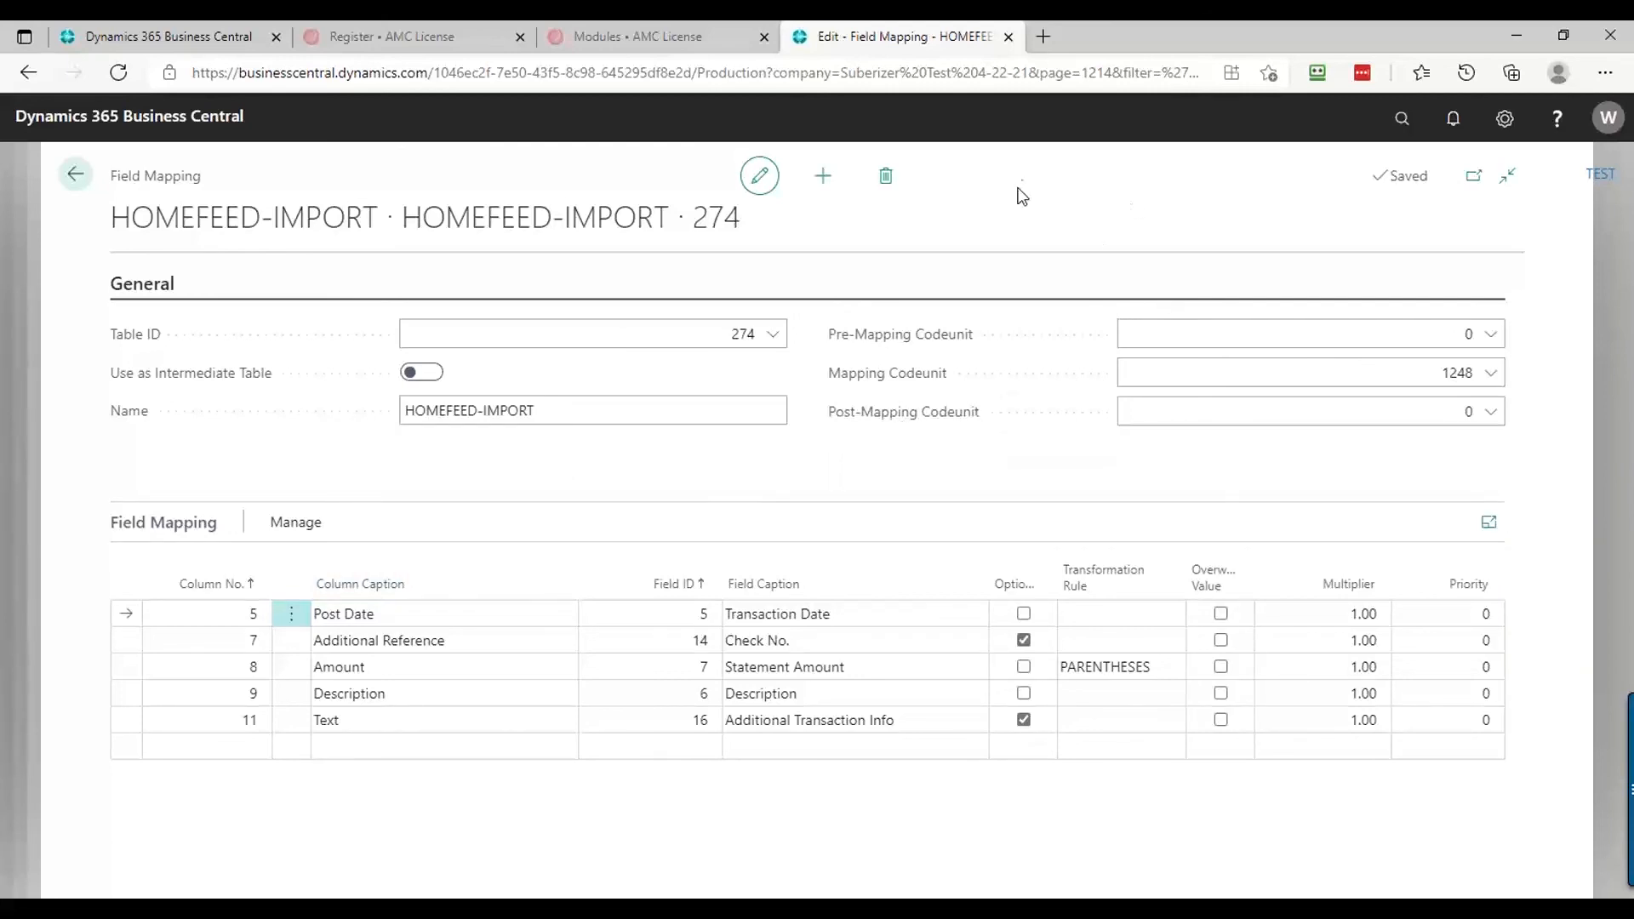
{"action": "left_click", "coordinate": [78, 179]}
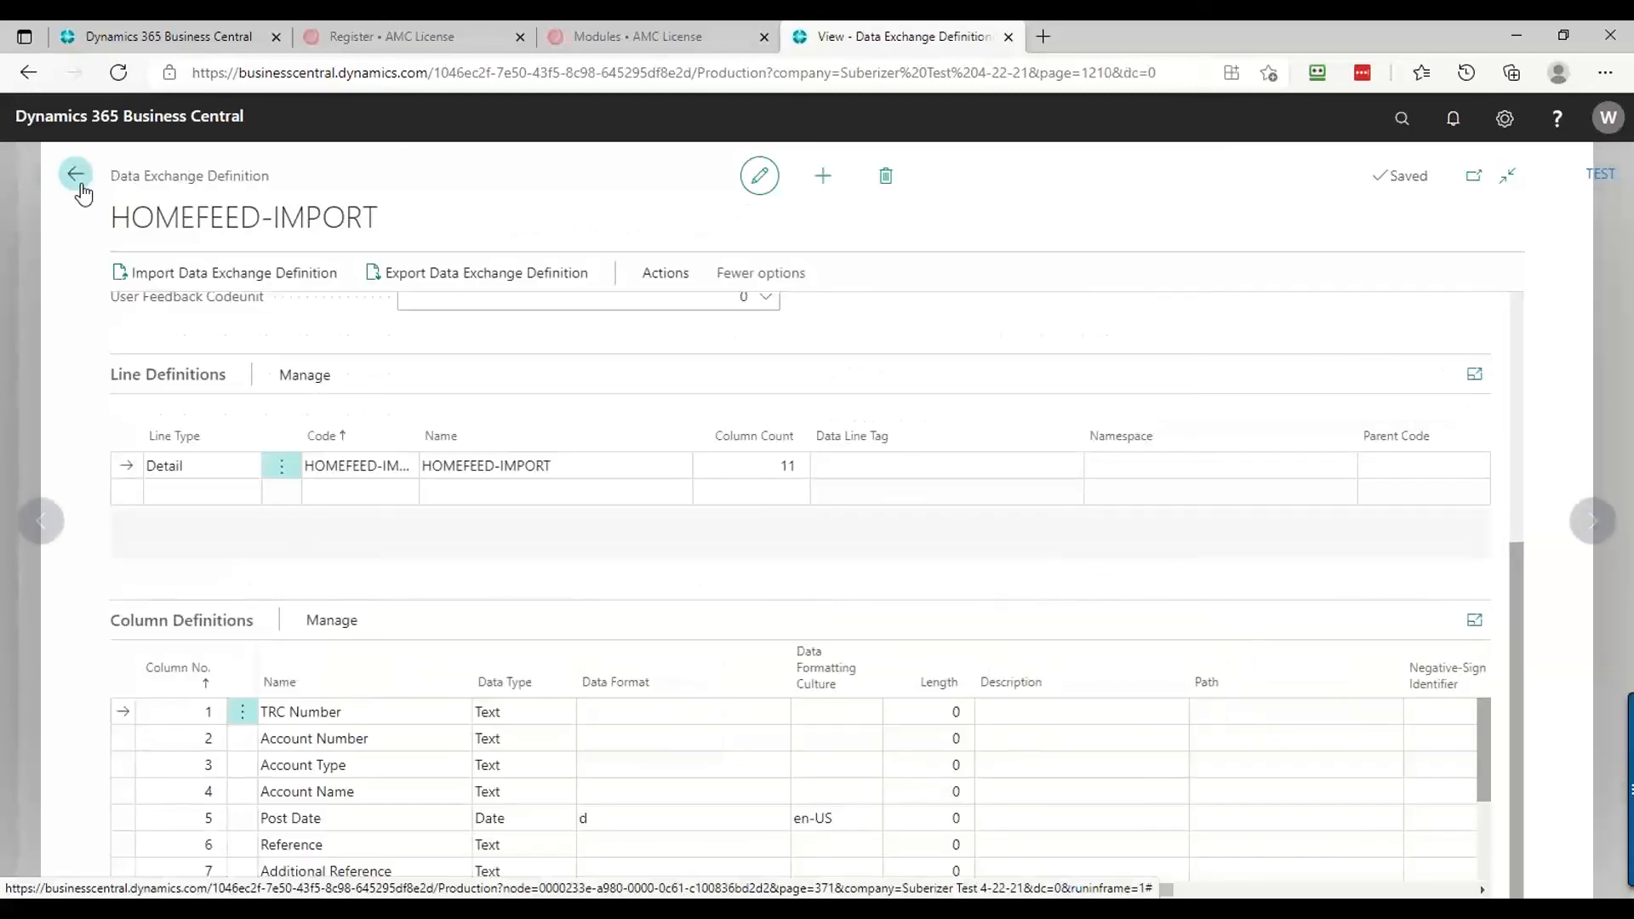
{"action": "left_click", "coordinate": [79, 179]}
{"action": "left_click", "coordinate": [80, 182]}
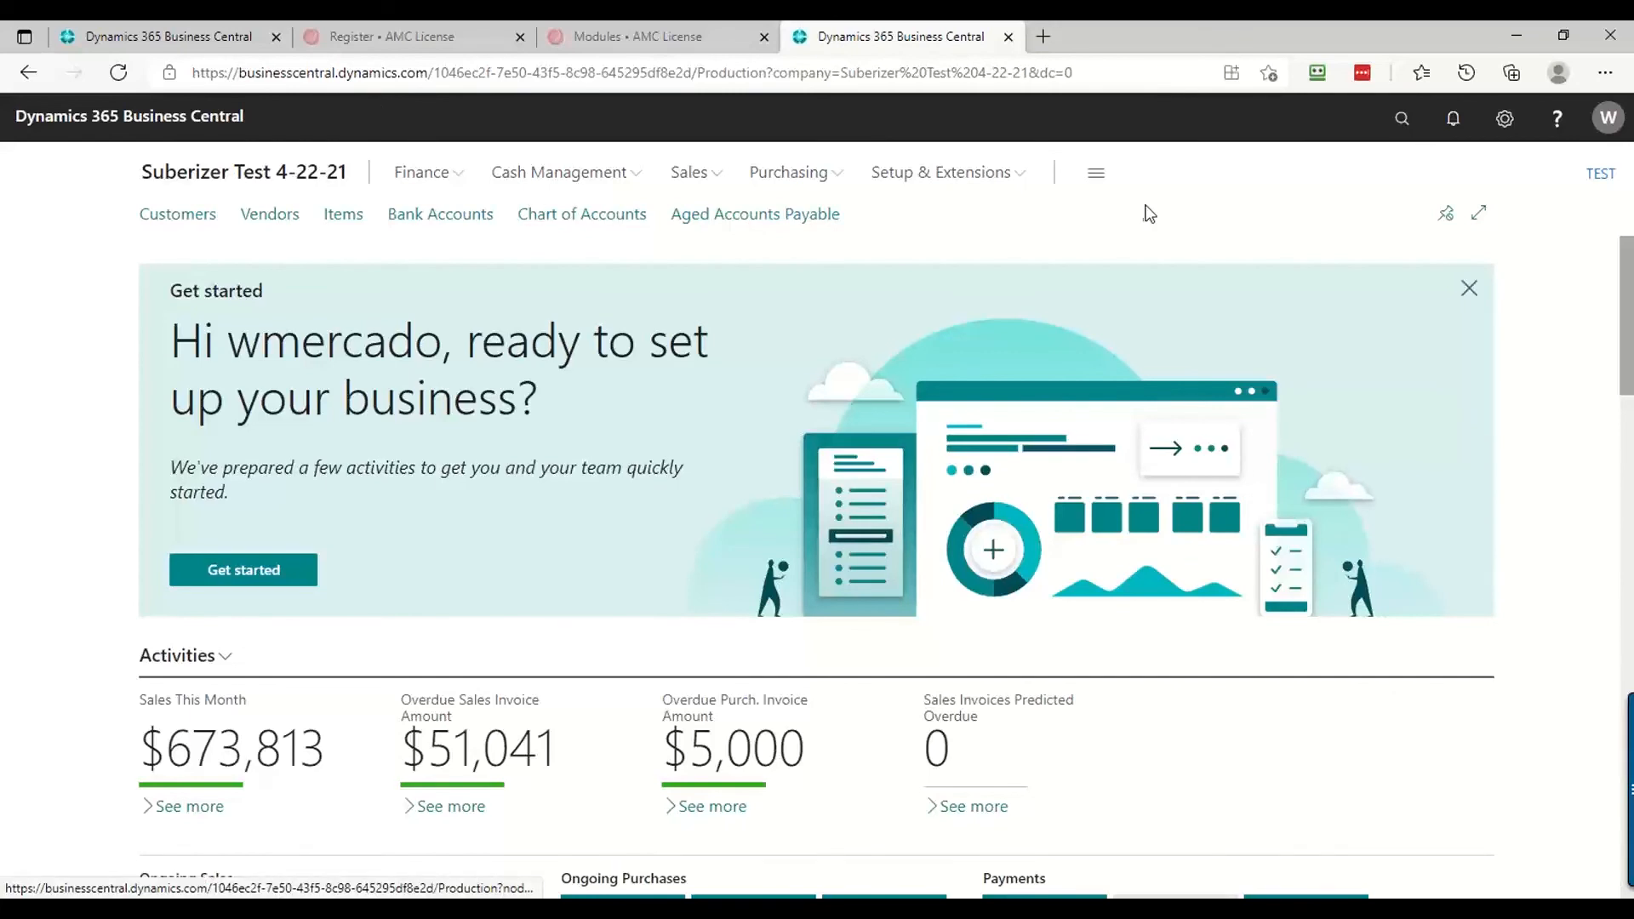
Search for "payment reco" and open the Payment Reconciliation Journals list
{"action": "left_click", "coordinate": [1403, 118]}
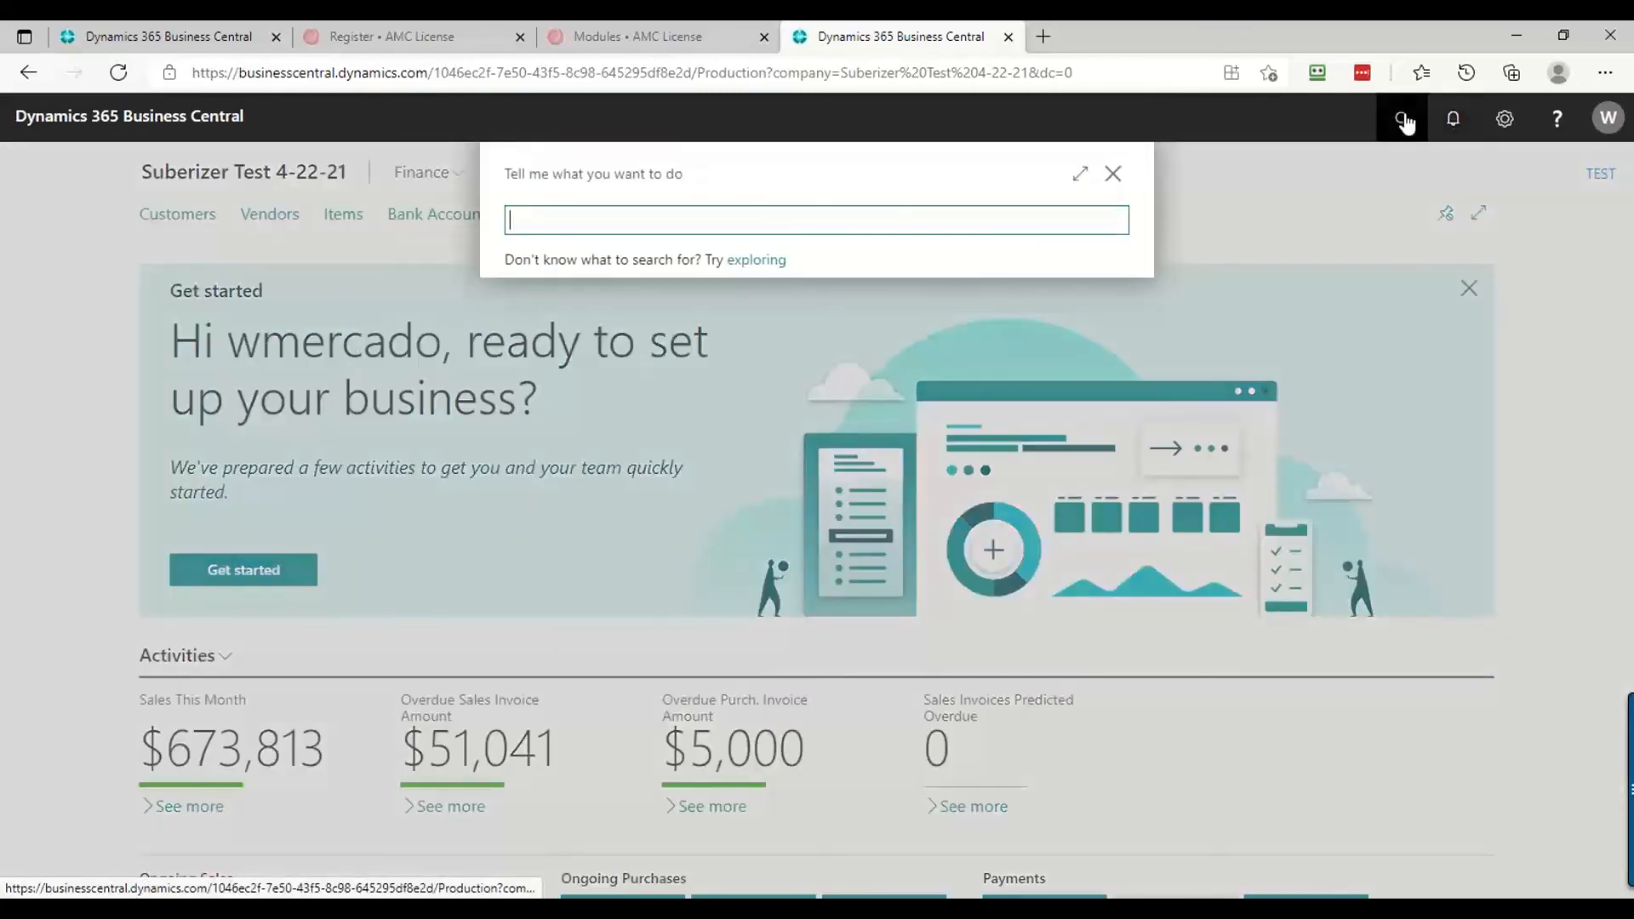
{"action": "type", "text": "payment jou"}
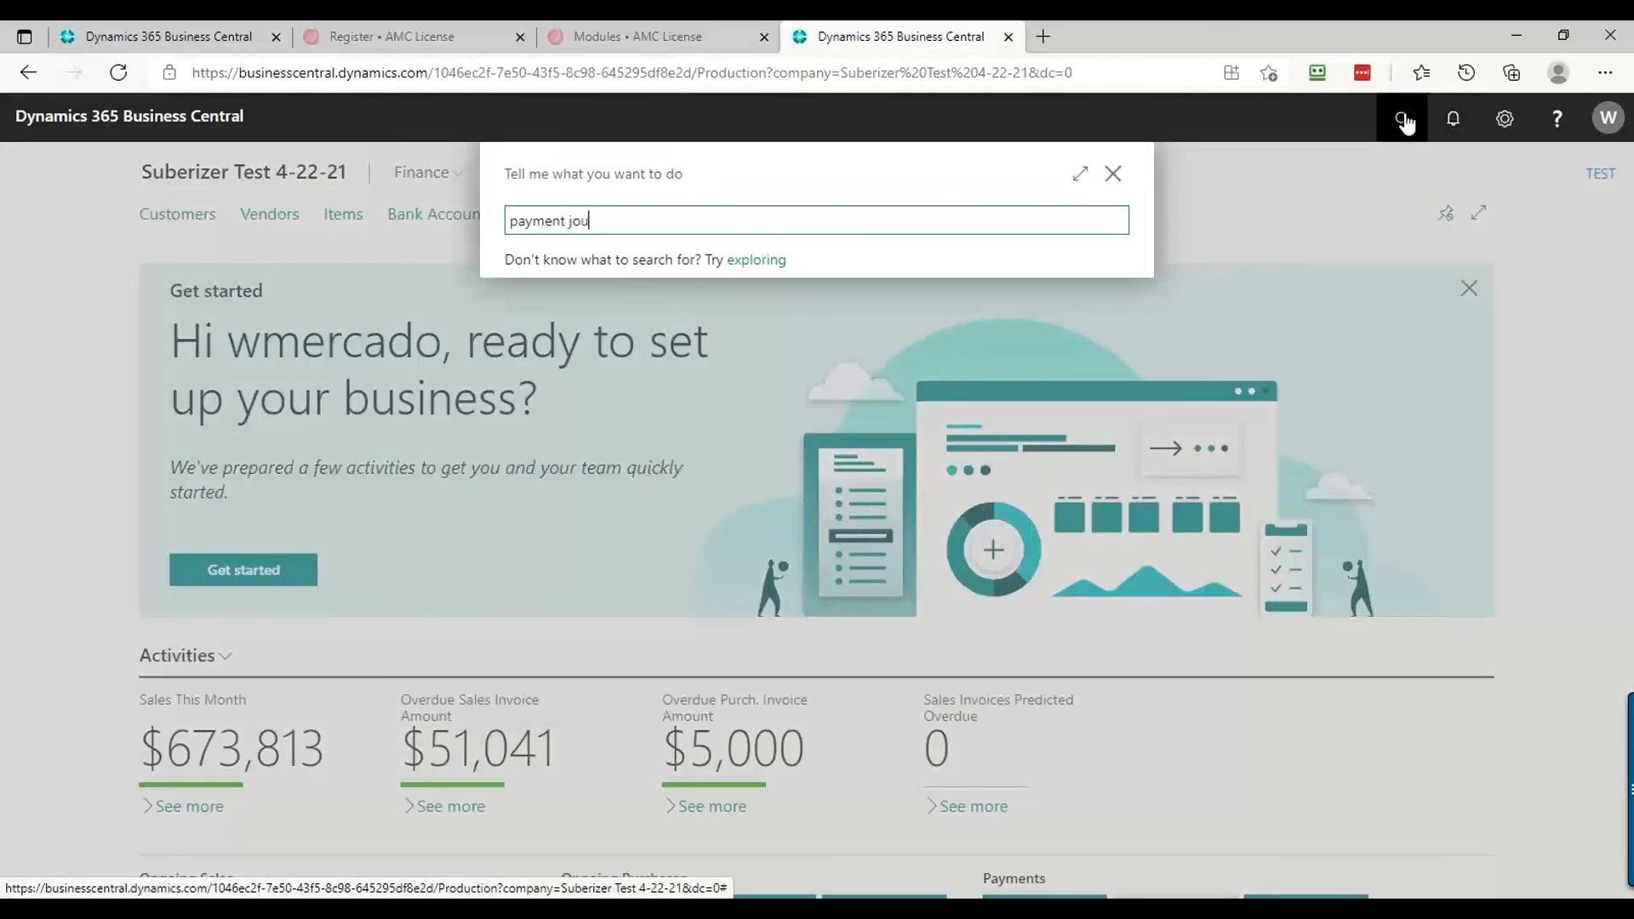
{"action": "key", "text": "BackSpace"}
{"action": "key", "text": "BackSpace"}
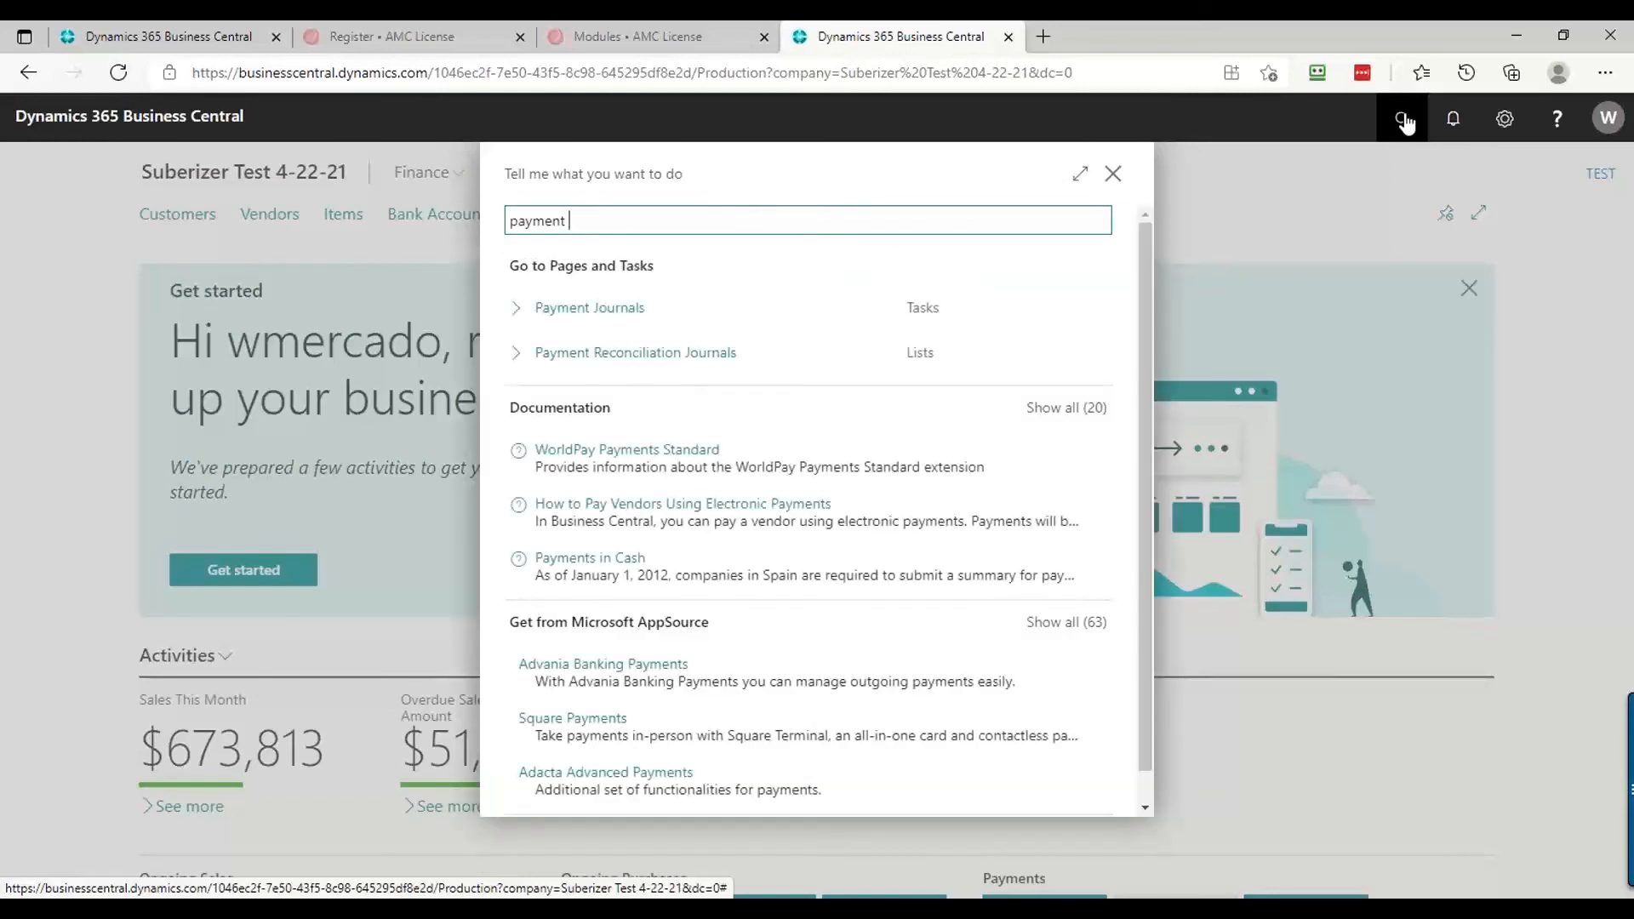
{"action": "type", "text": "recop"}
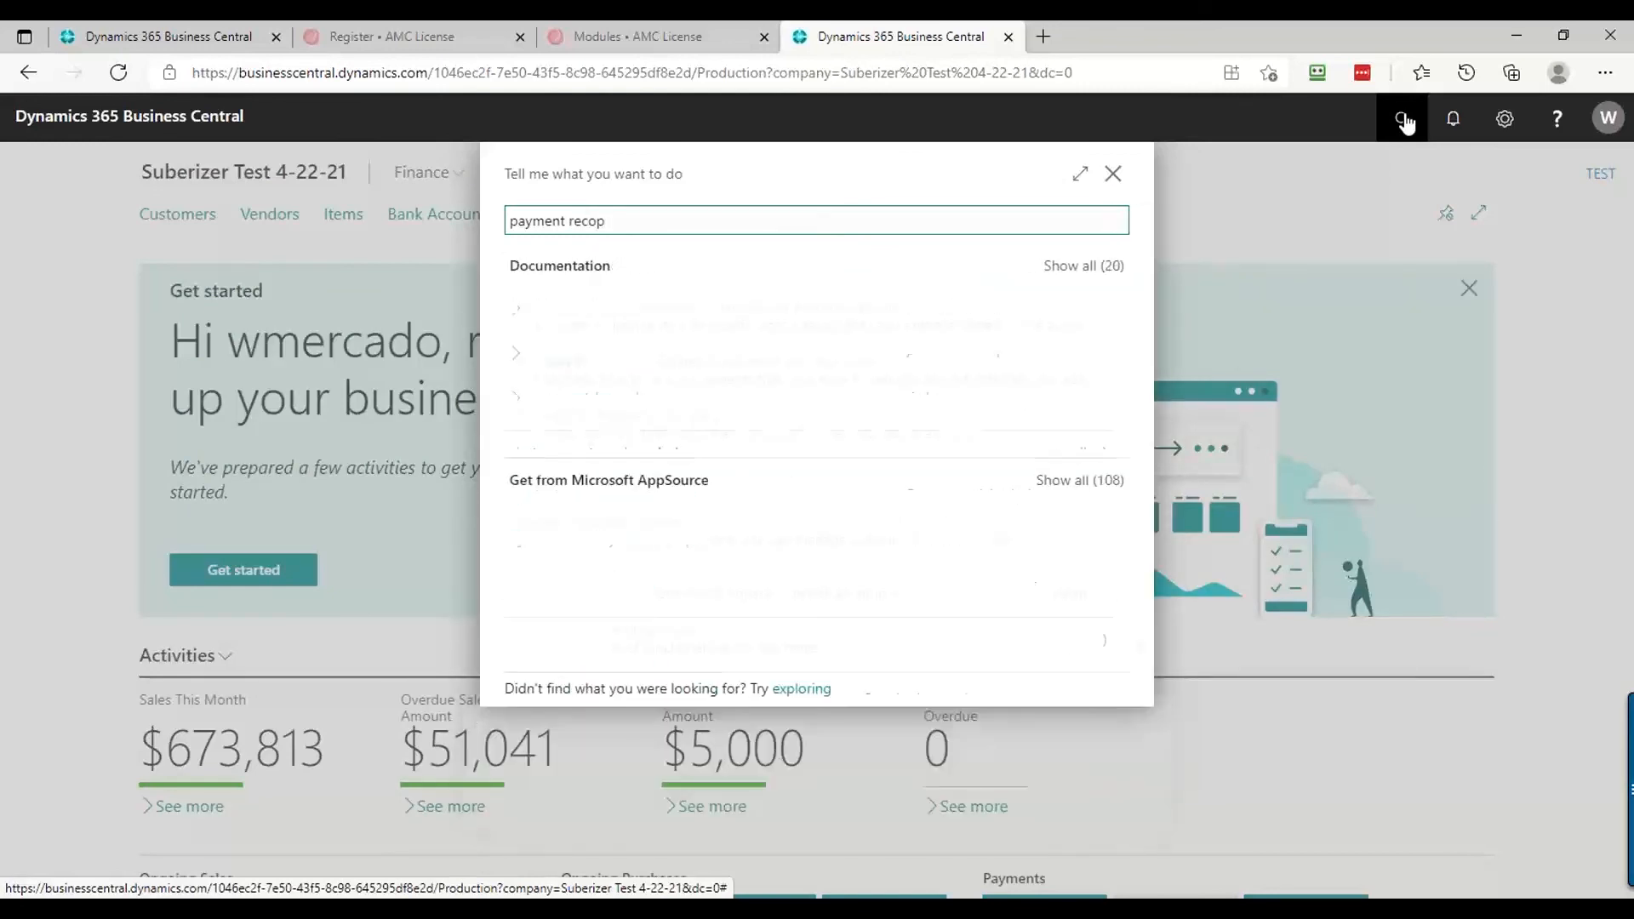
{"action": "key", "text": "BackSpace"}
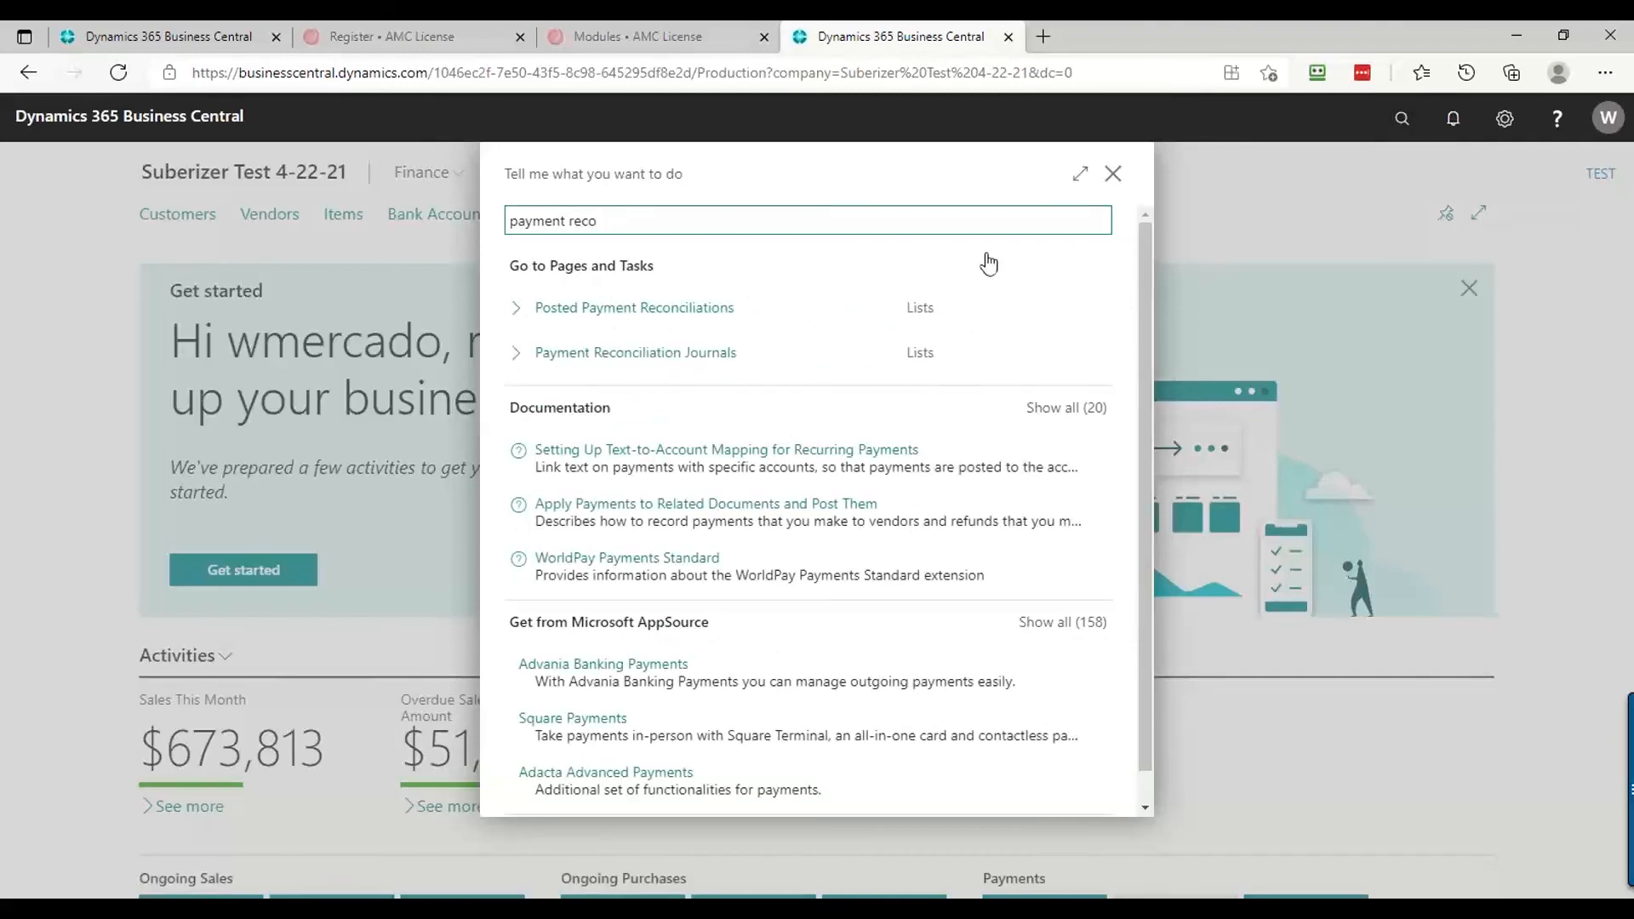
{"action": "left_click", "coordinate": [677, 354]}
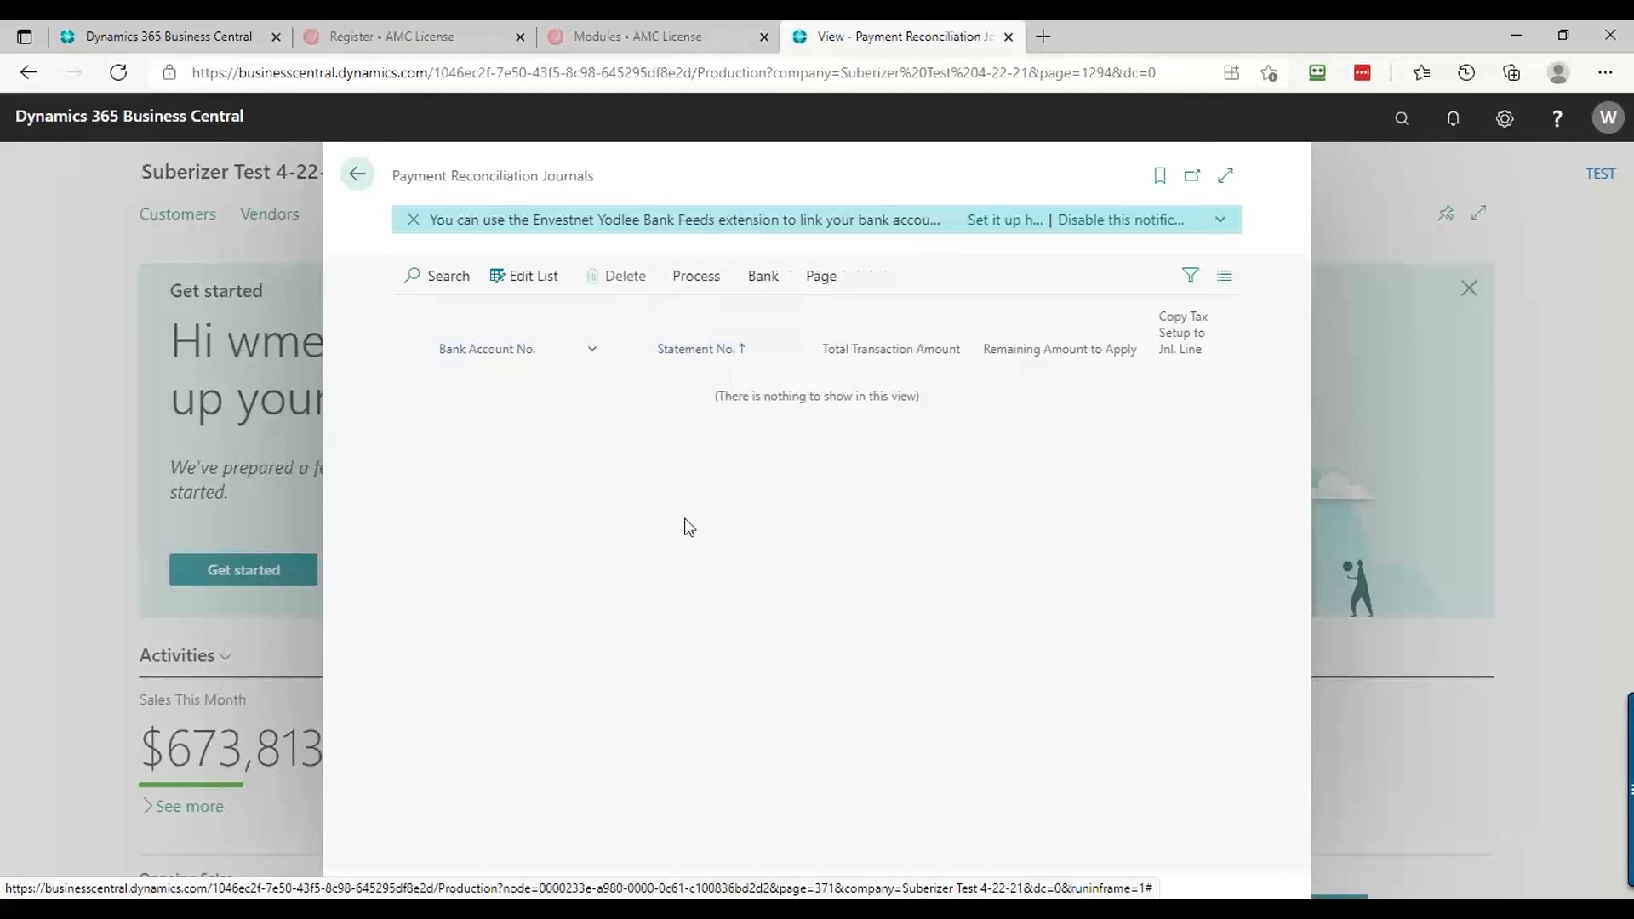
Import the bank transactions file Bank Export Export (7) for Homstreet - Checking into a payment reconciliation journal and acknowledge the result
{"action": "left_click", "coordinate": [707, 292]}
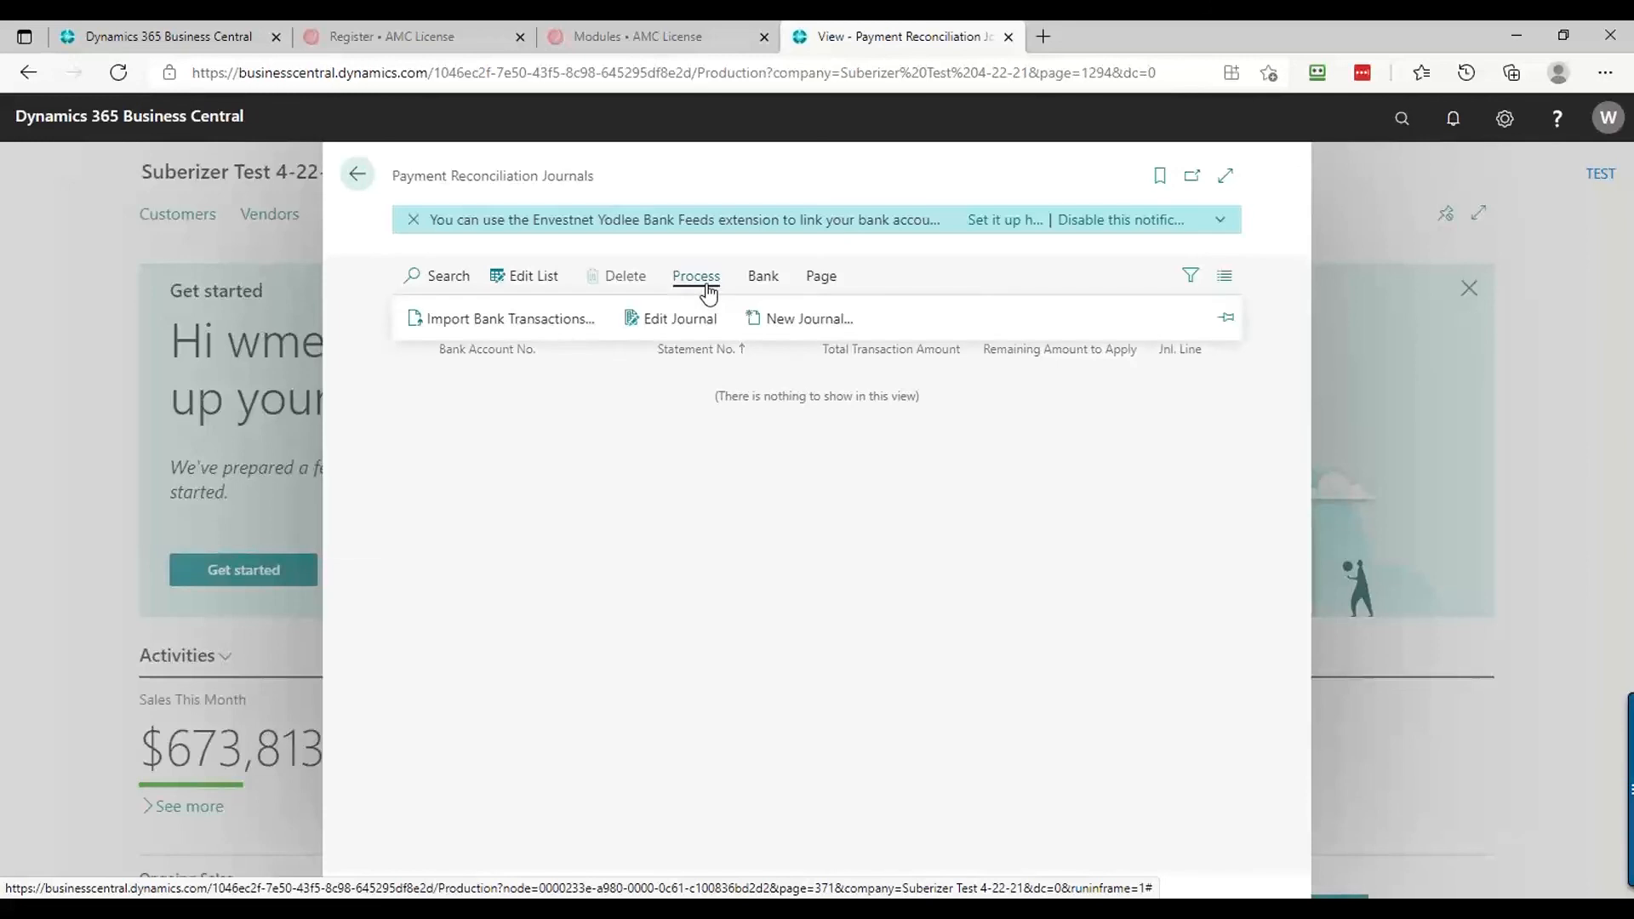
{"action": "left_click", "coordinate": [536, 324]}
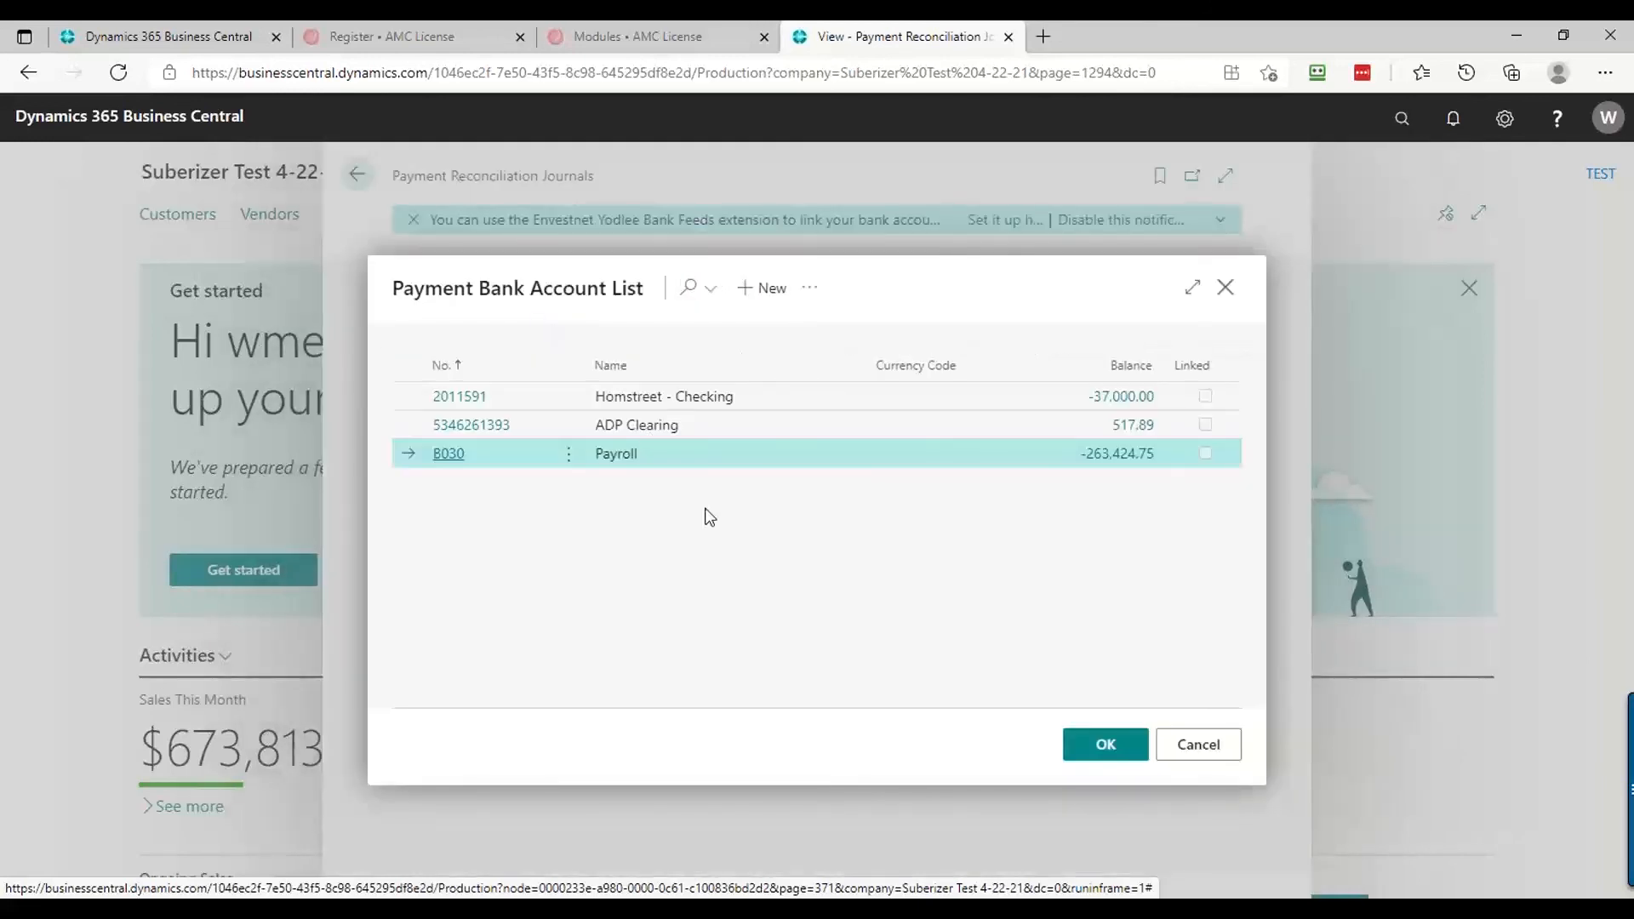
{"action": "left_click", "coordinate": [458, 396]}
{"action": "left_click", "coordinate": [898, 562]}
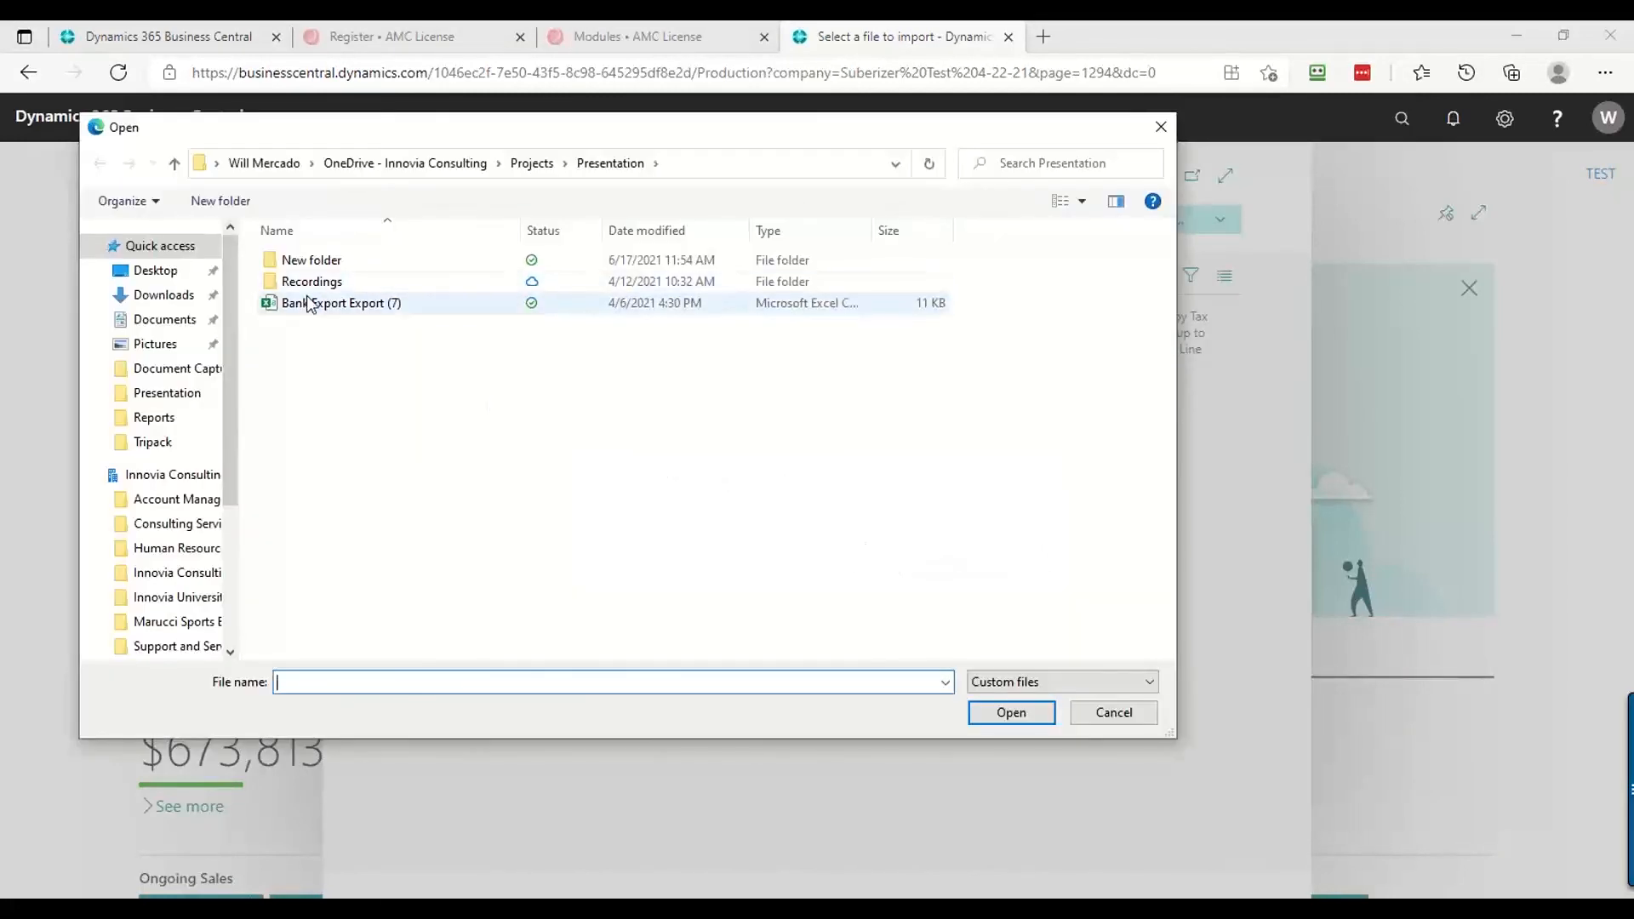
{"action": "double_click", "coordinate": [308, 302]}
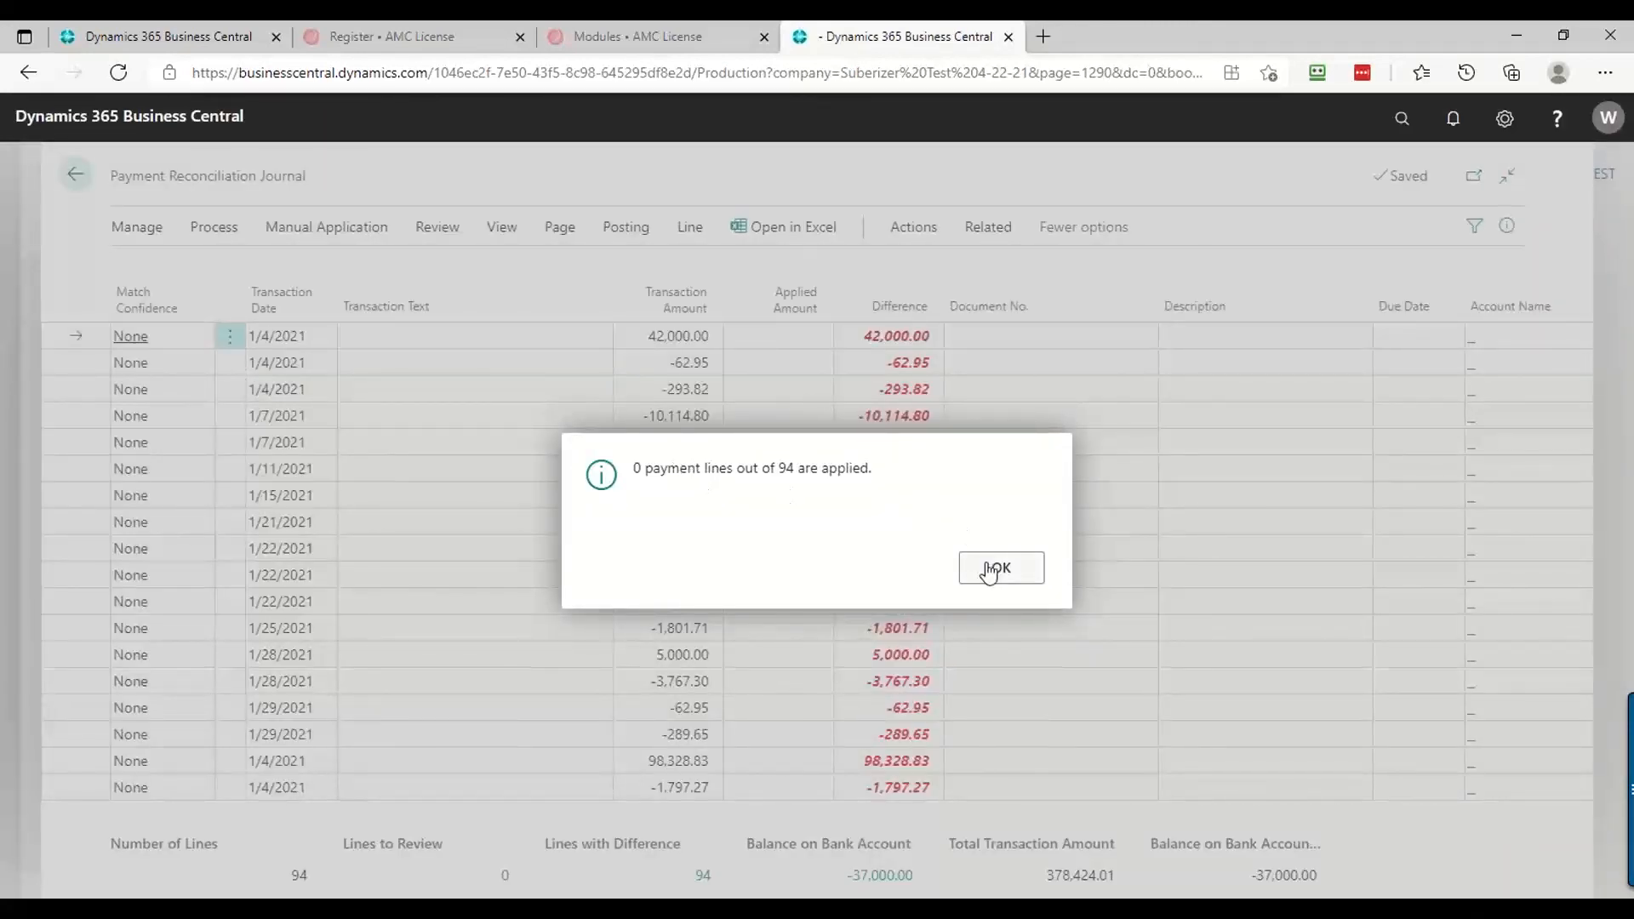
{"action": "left_click", "coordinate": [995, 566]}
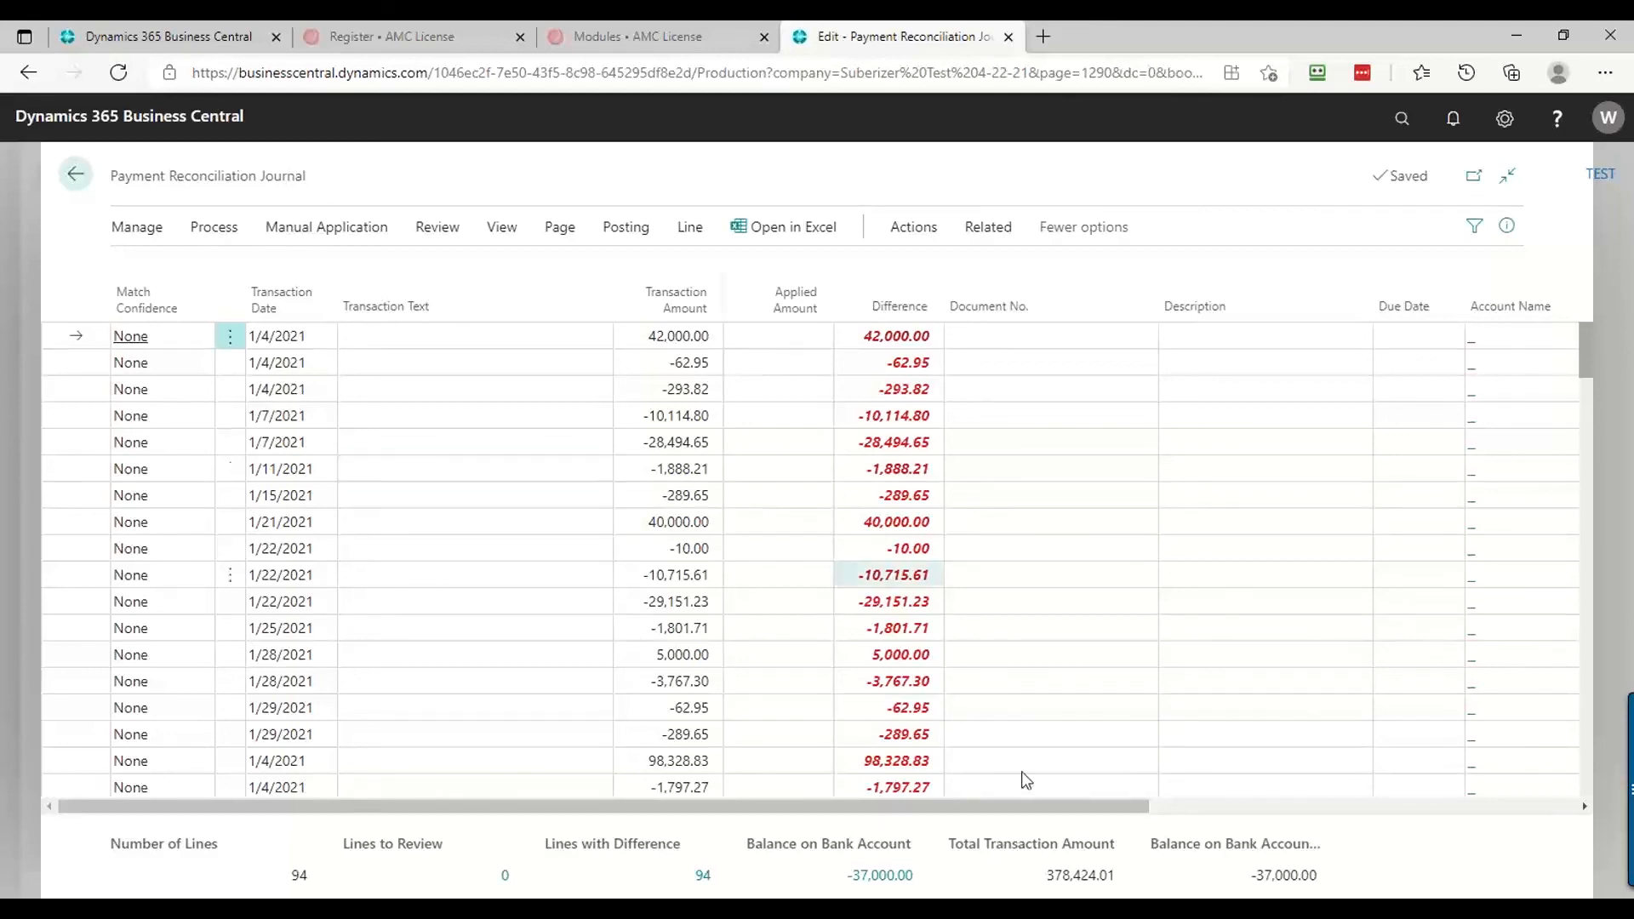
Look through the account, department and project columns of the imported payment reconciliation journal lines
{"action": "left_click_drag", "start_coordinate": [1005, 807], "coordinate": [1388, 813]}
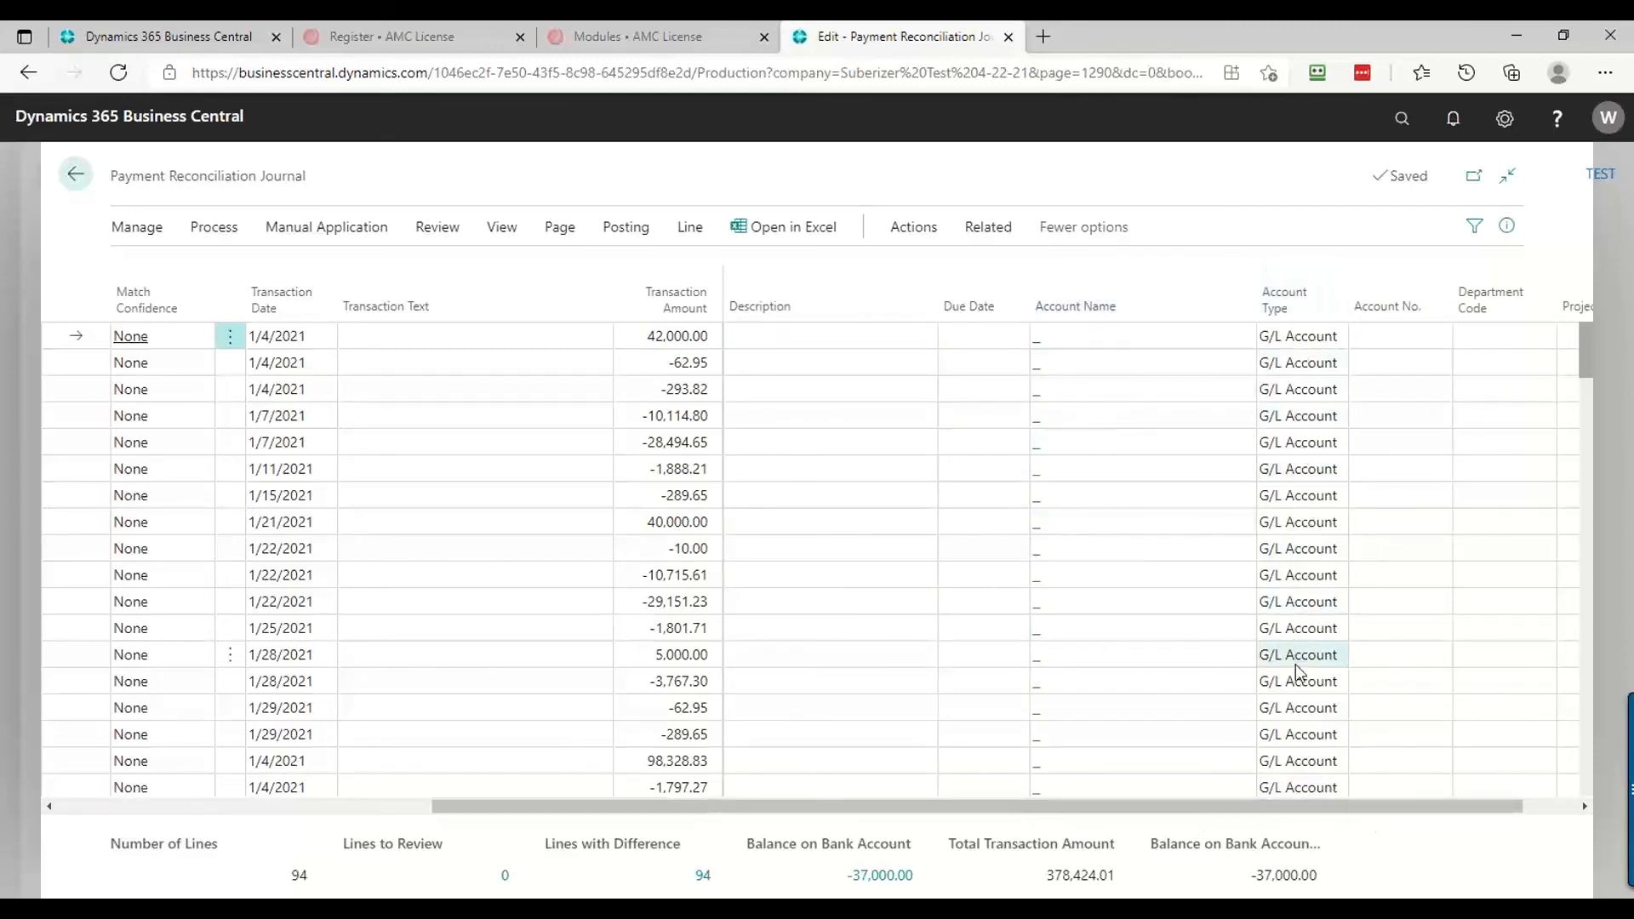
{"action": "left_click_drag", "start_coordinate": [1405, 804], "coordinate": [1458, 809]}
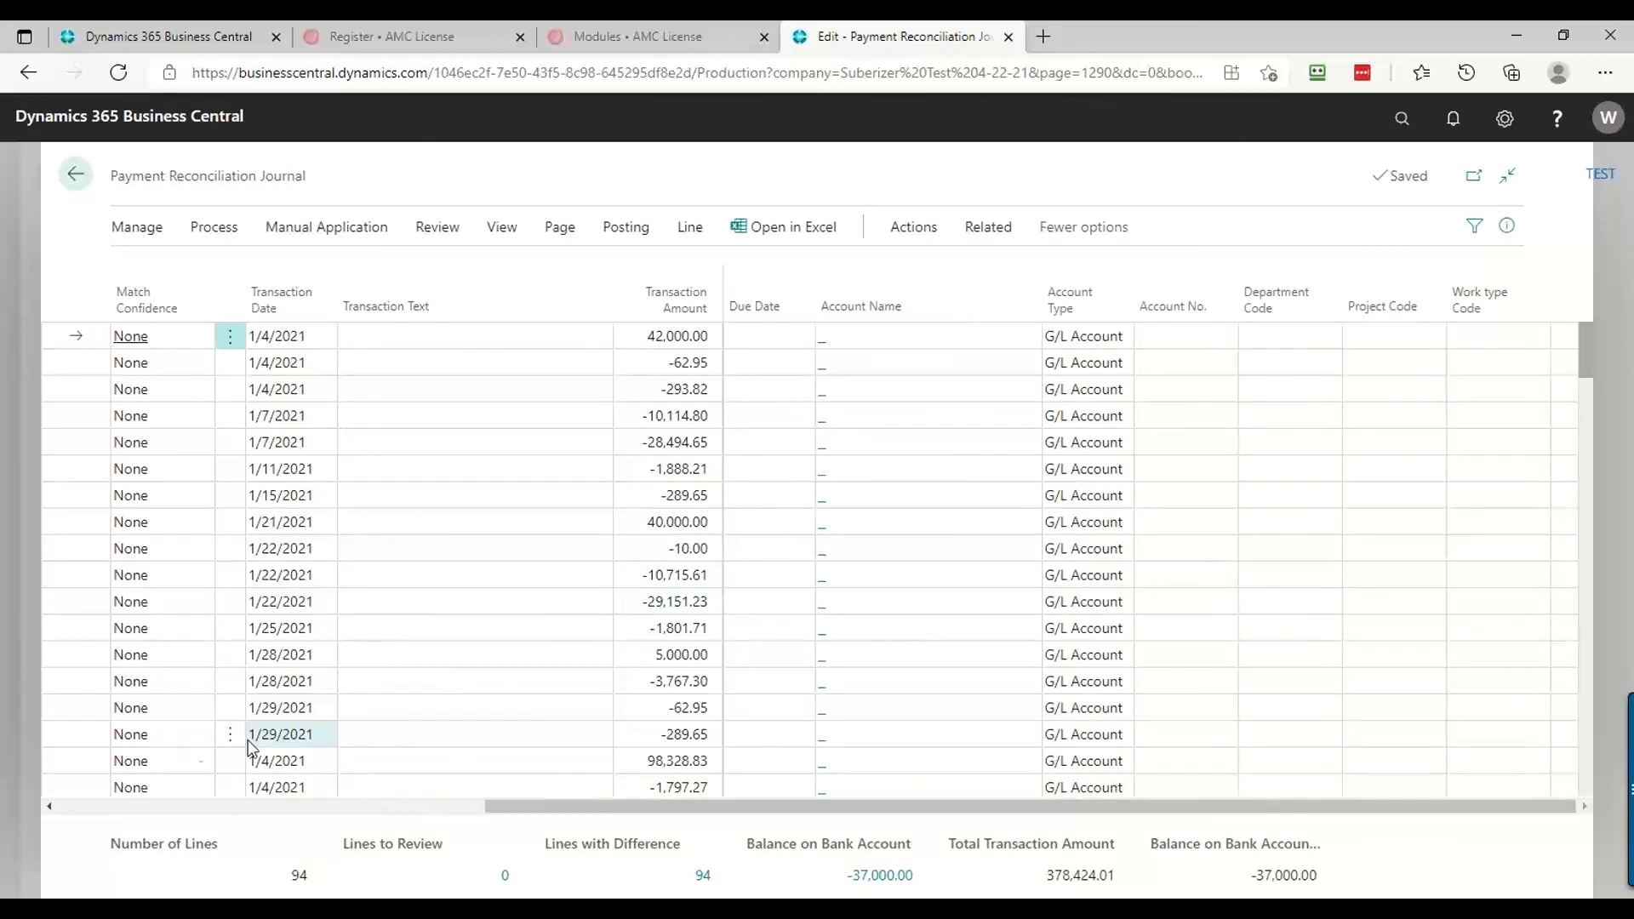
{"action": "left_click", "coordinate": [101, 809]}
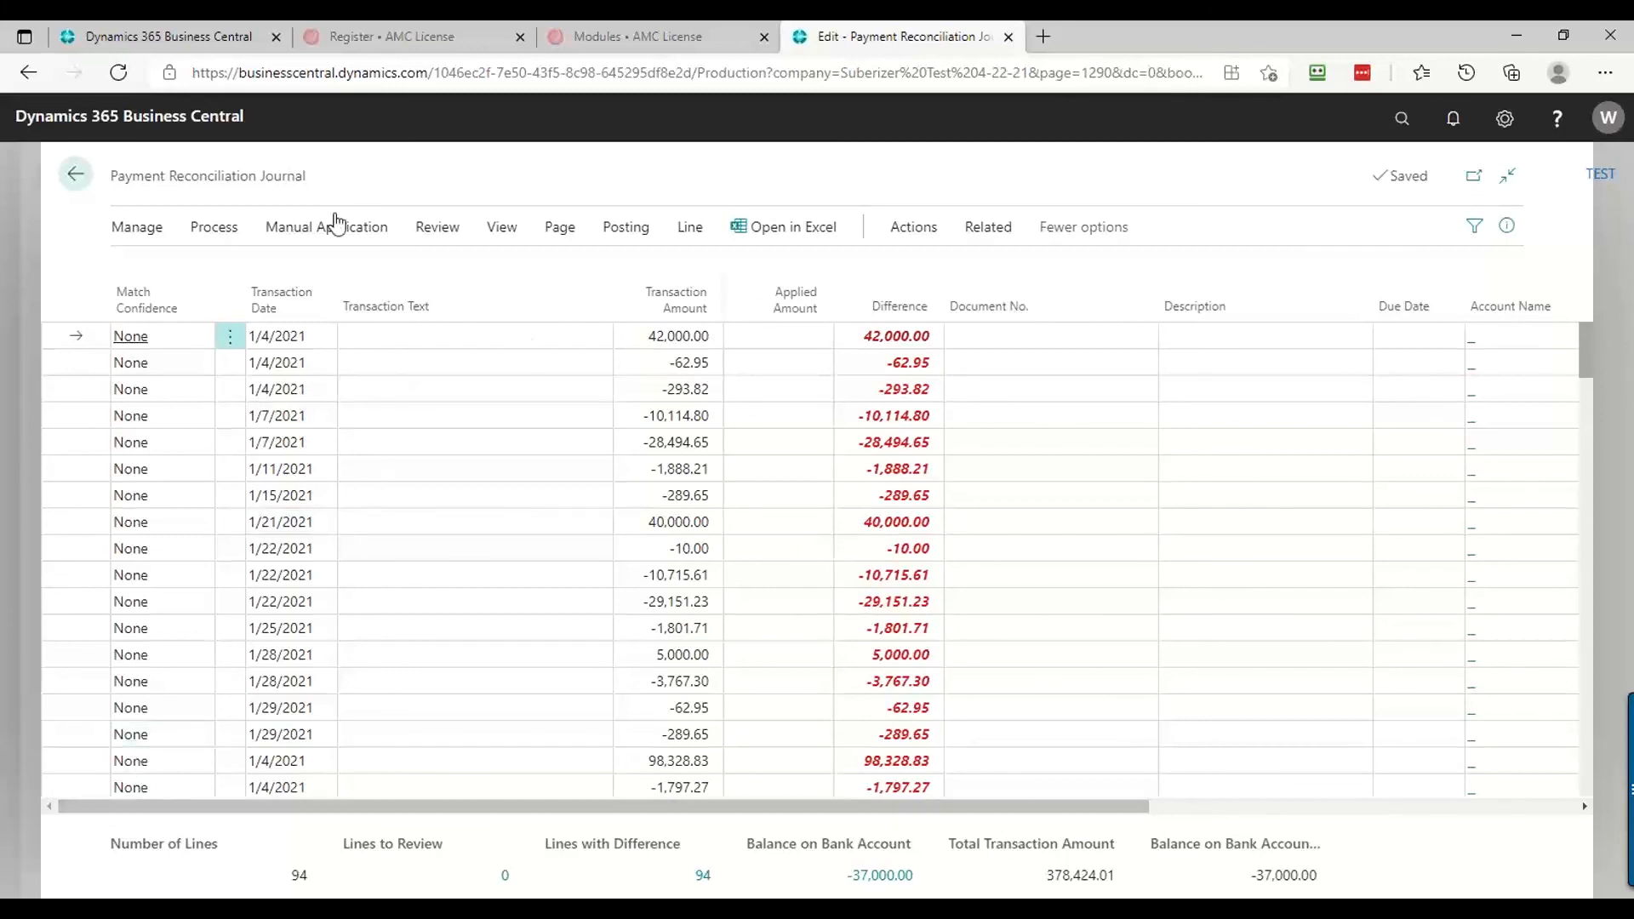
Open Text-to-Account Mapping for the journal, view the balancing source type options, and close it without re-applying the mapping rules
{"action": "left_click", "coordinate": [332, 230]}
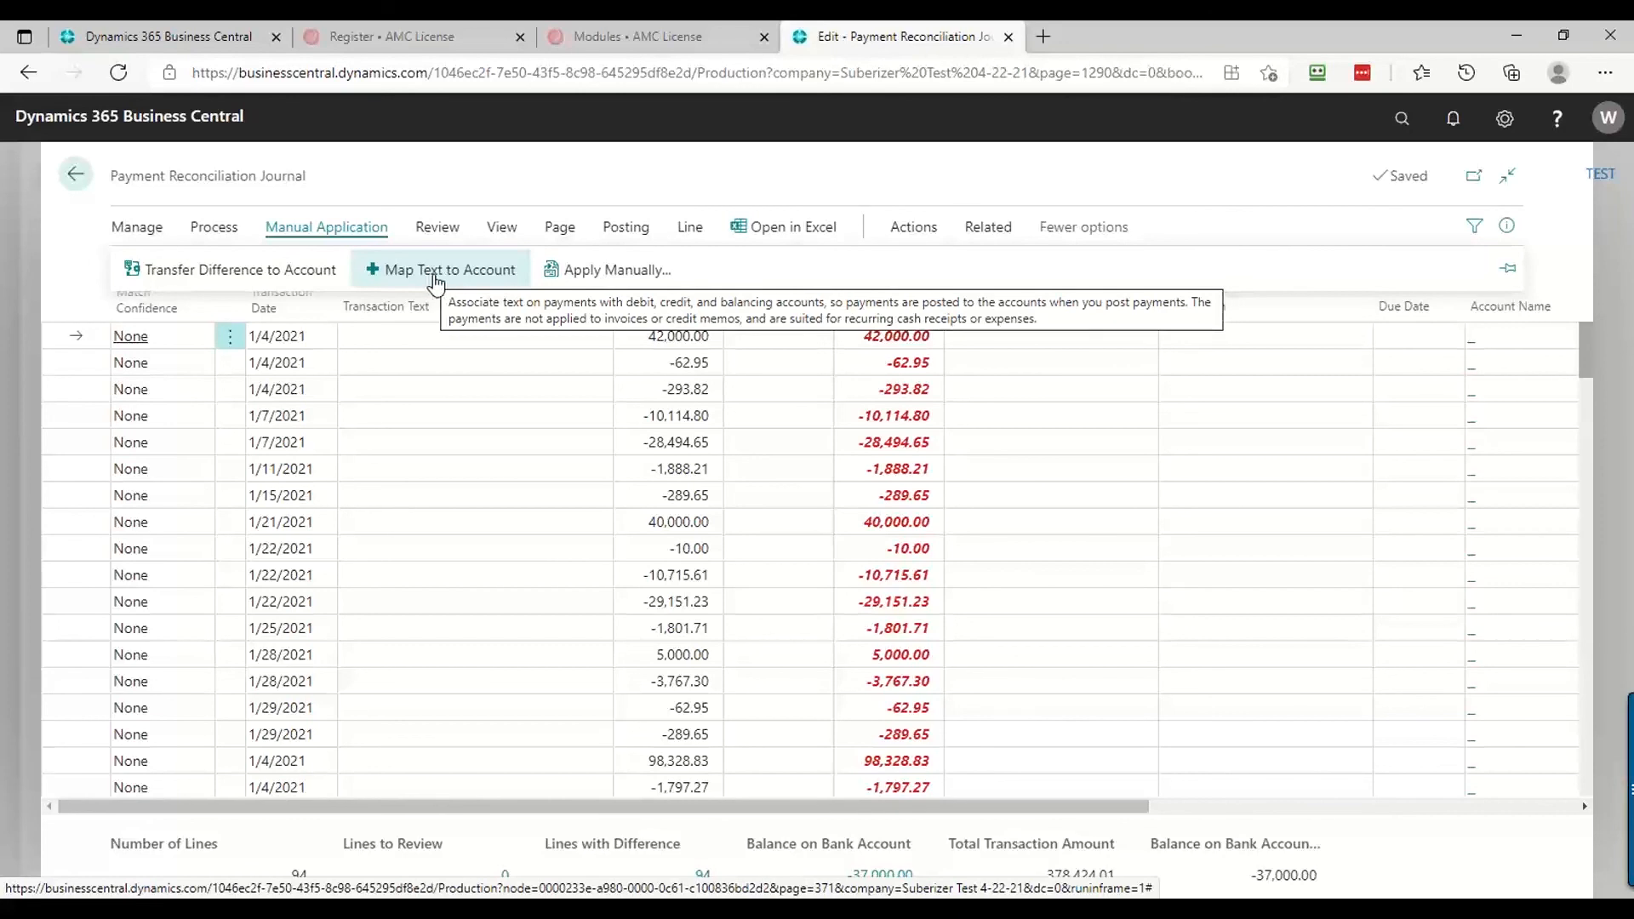
{"action": "left_click", "coordinate": [435, 270]}
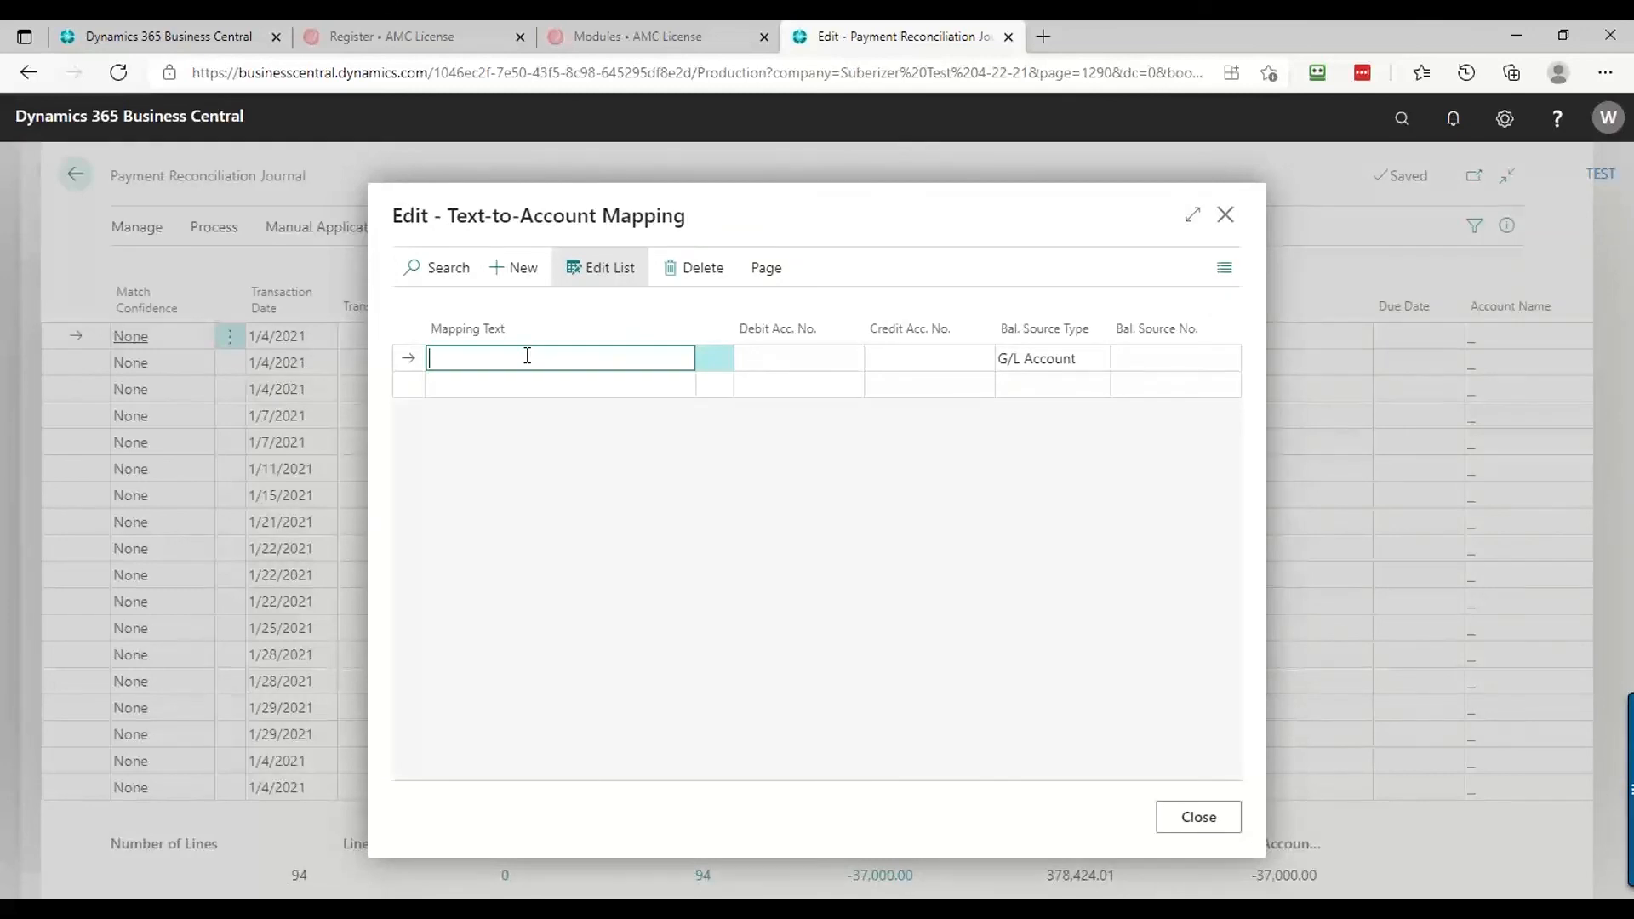
{"action": "type", "text": "w"}
{"action": "left_click", "coordinate": [1075, 364]}
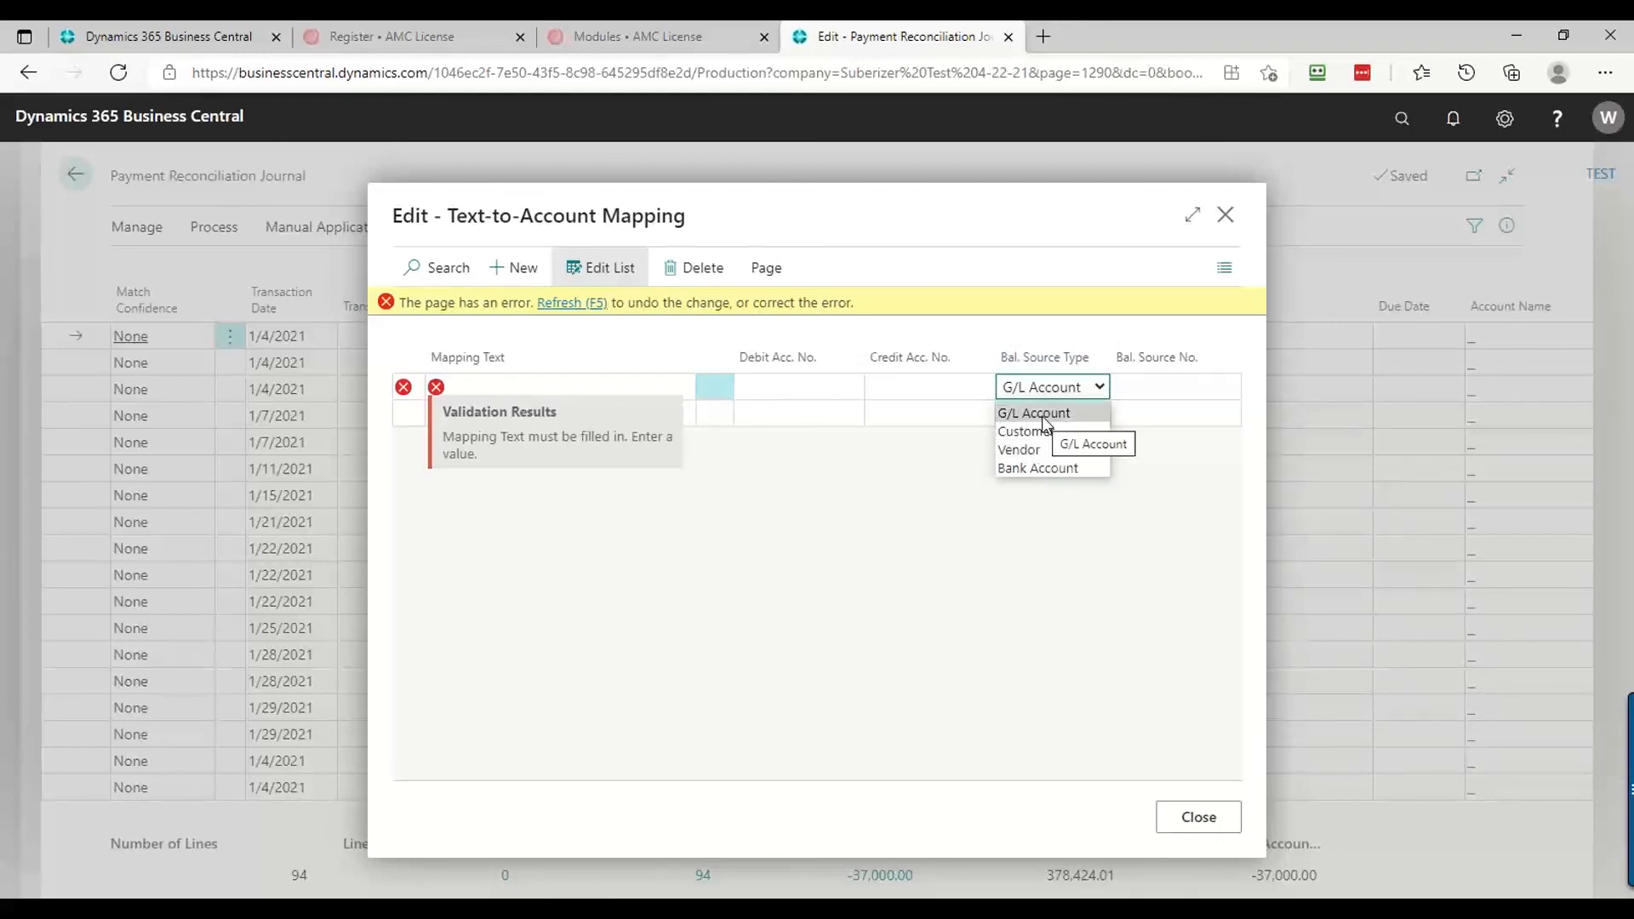
{"action": "left_click", "coordinate": [1045, 419]}
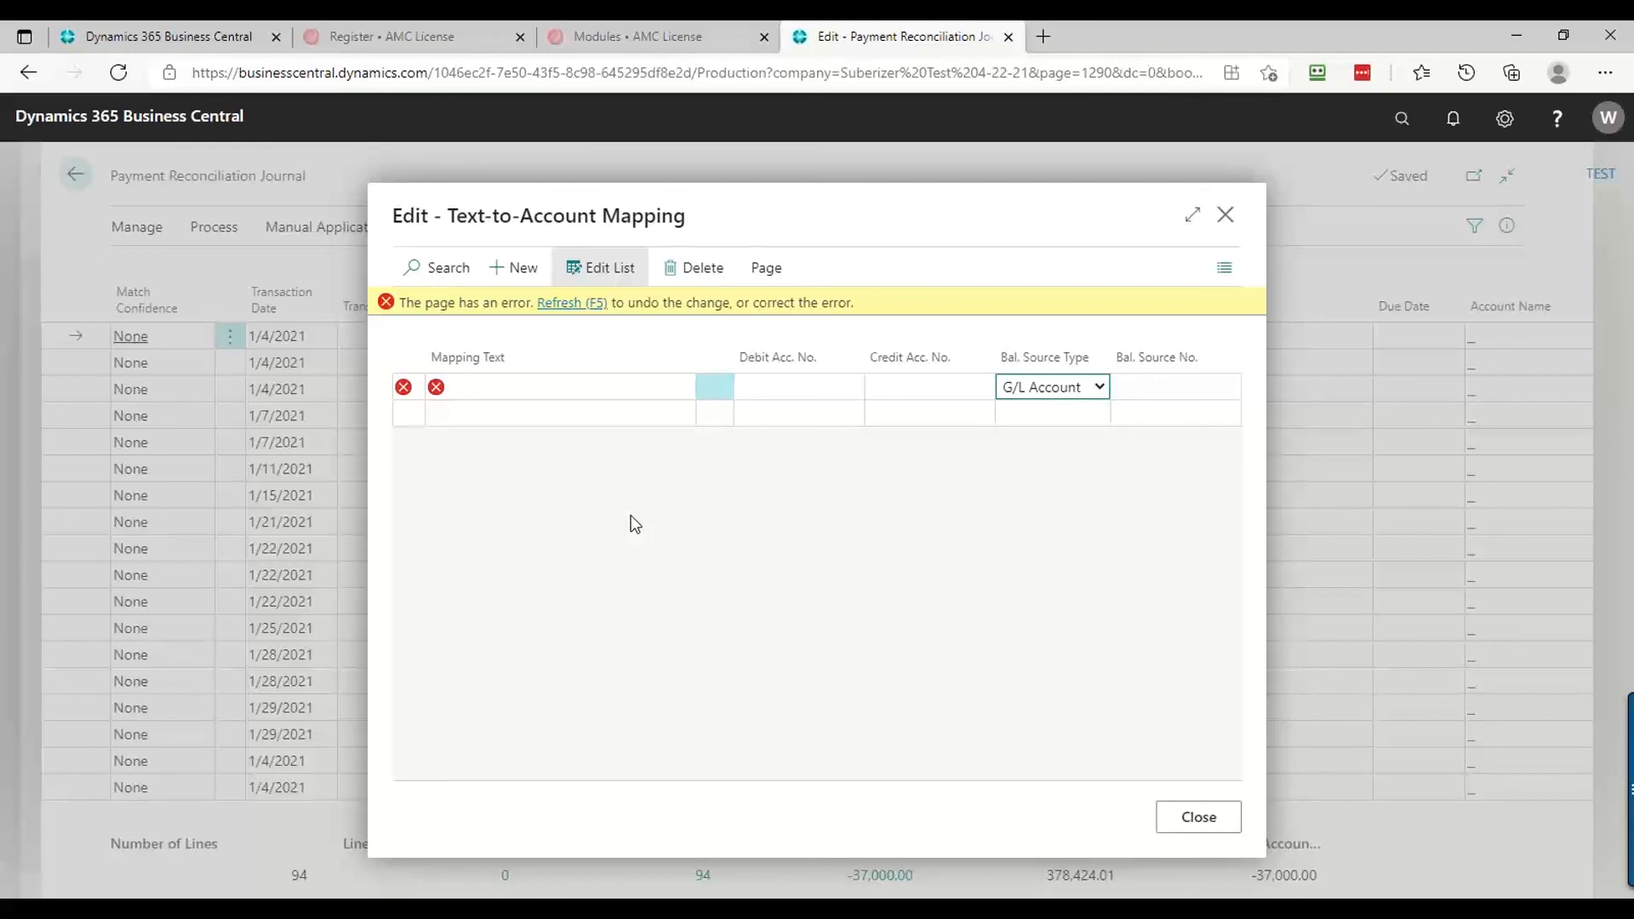
{"action": "key", "text": "Escape"}
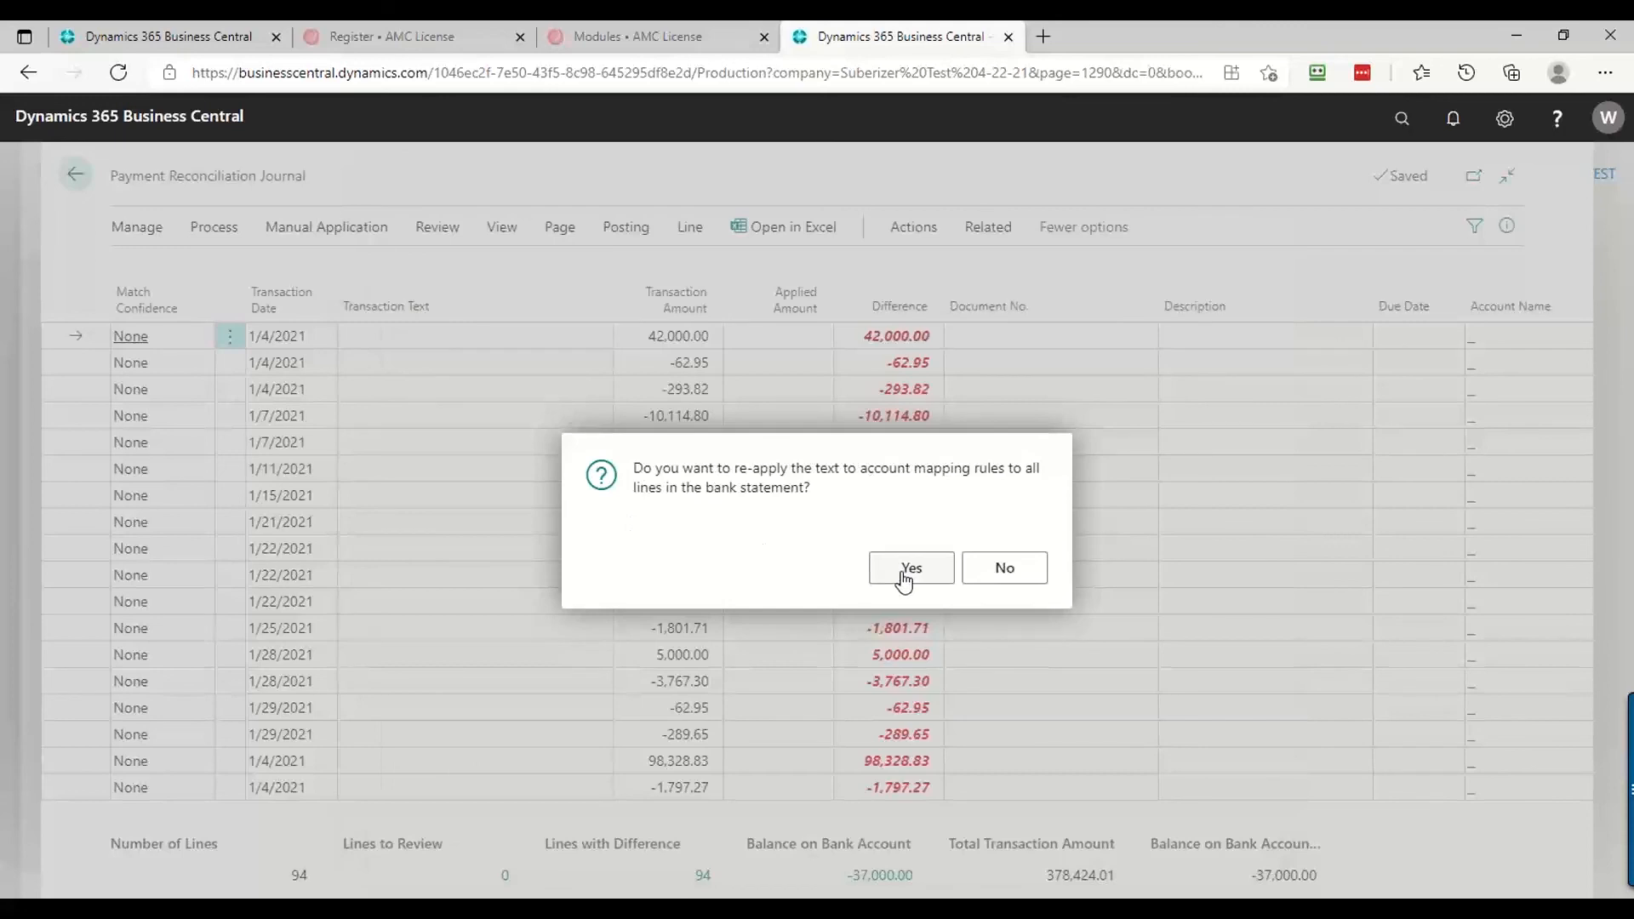
{"action": "left_click", "coordinate": [1005, 576]}
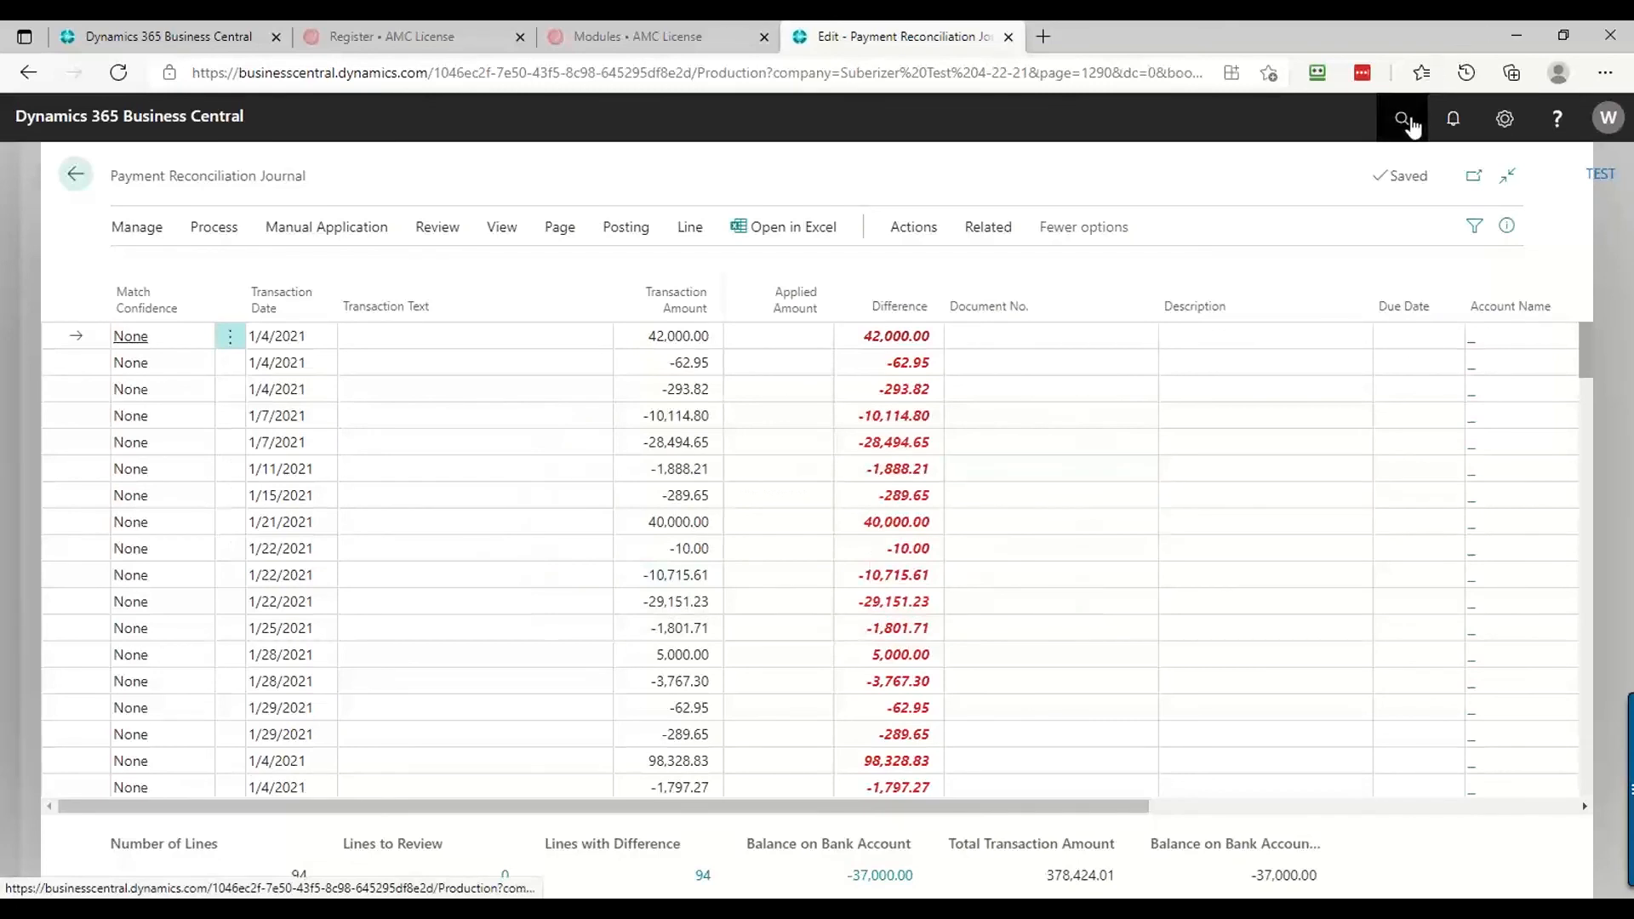
Search for "rules" and open the Payment Application Rules page
{"action": "left_click", "coordinate": [1403, 120]}
{"action": "type", "text": "r"}
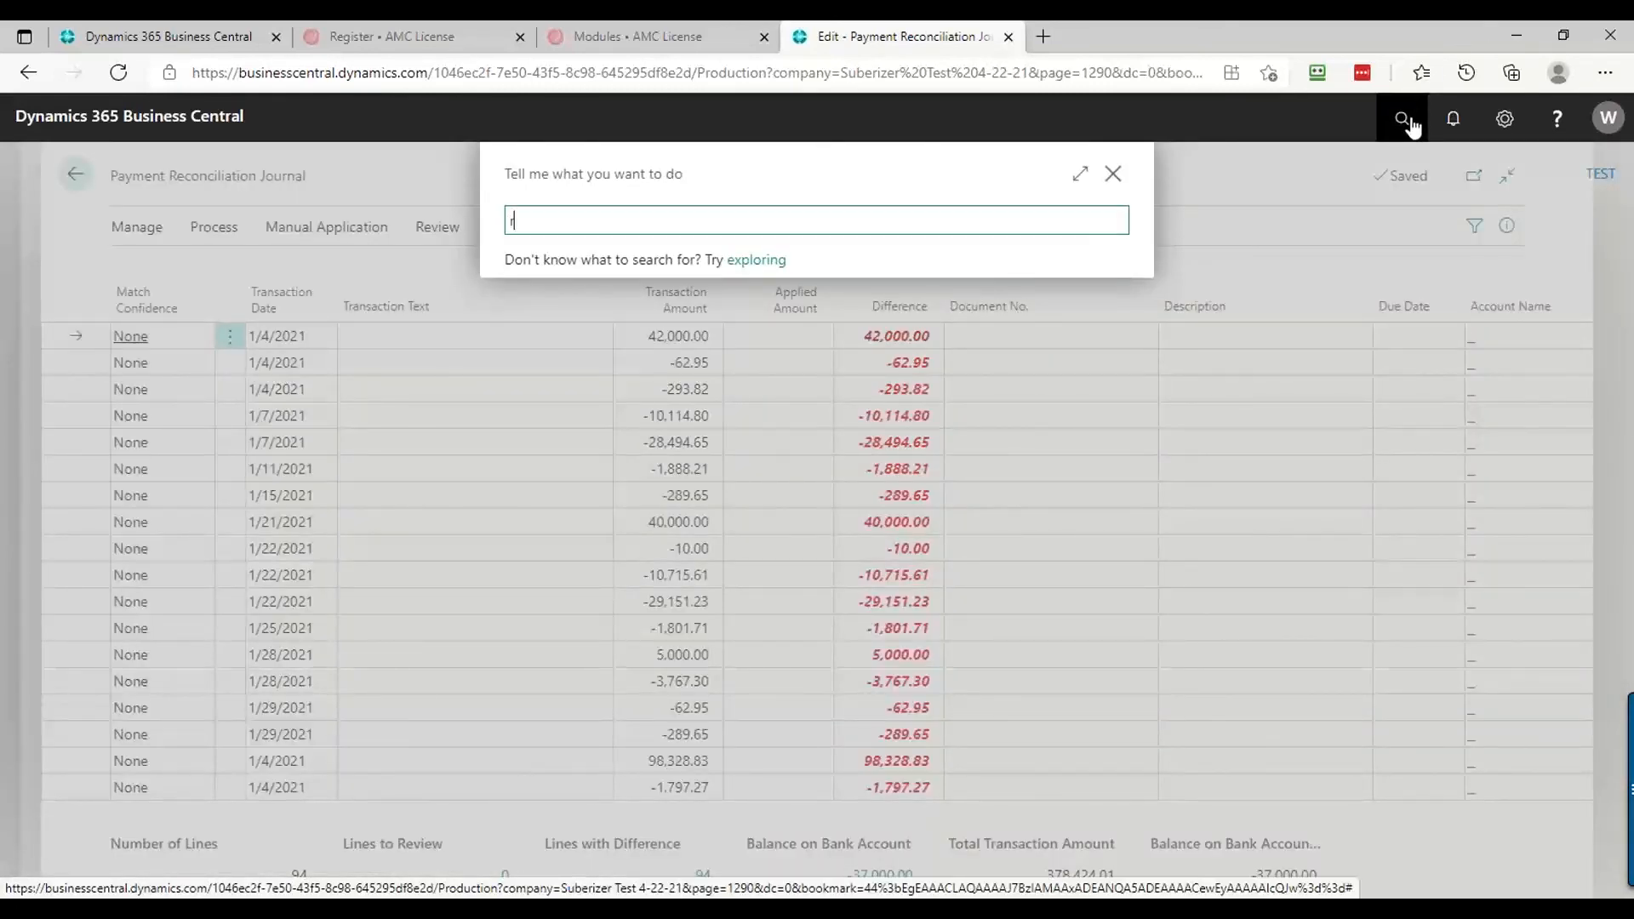
{"action": "type", "text": "ules"}
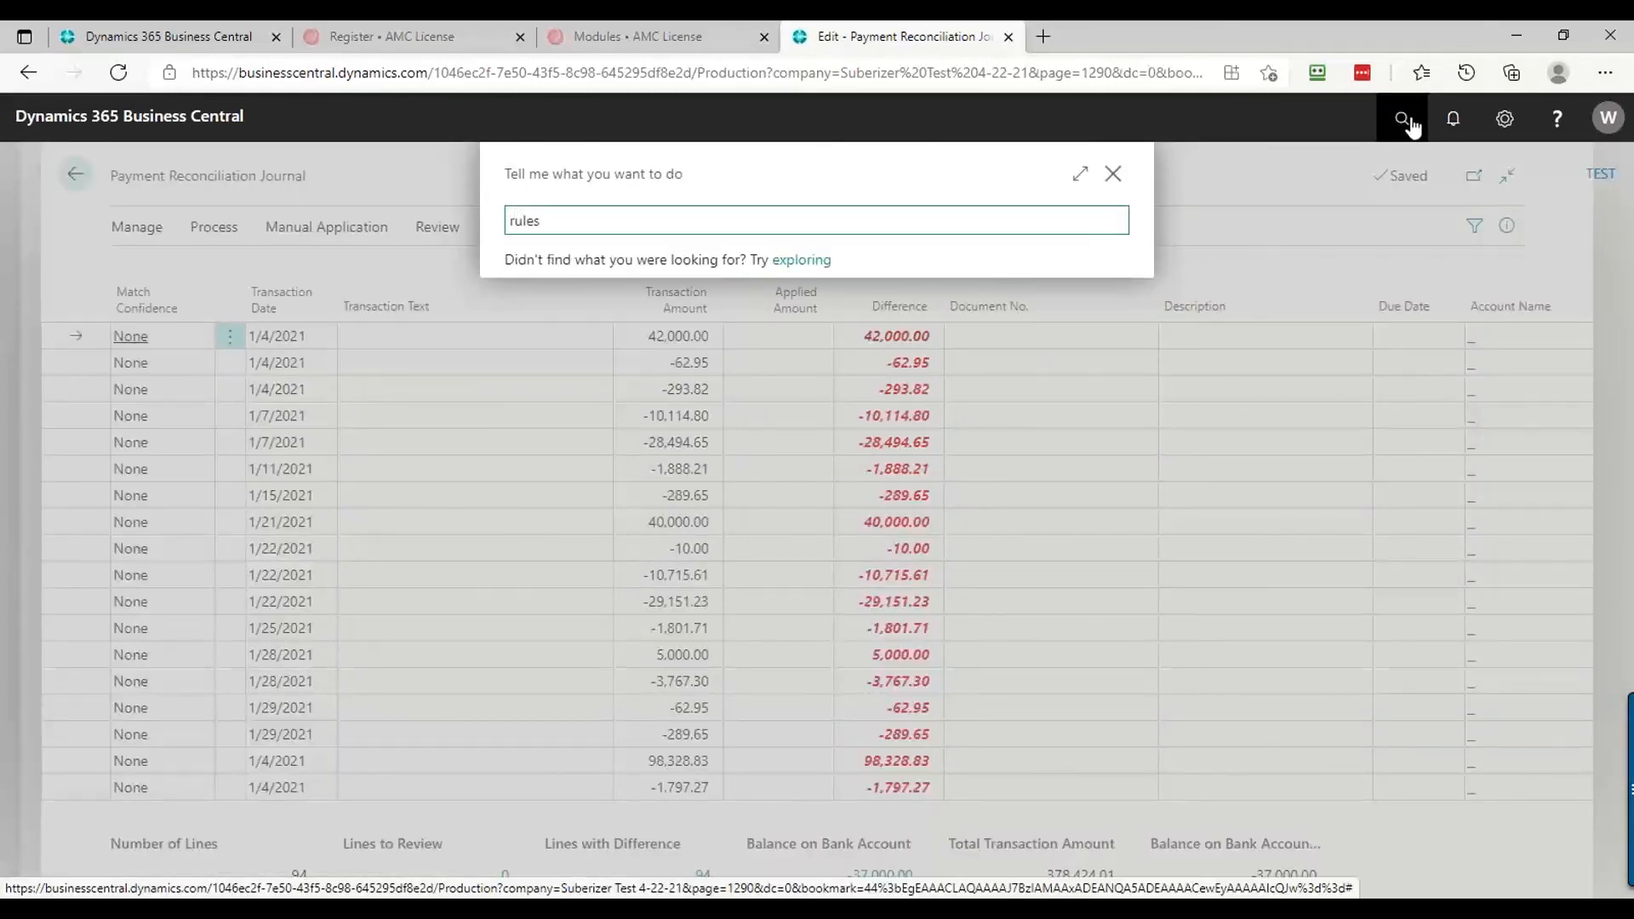
{"action": "left_click", "coordinate": [664, 359]}
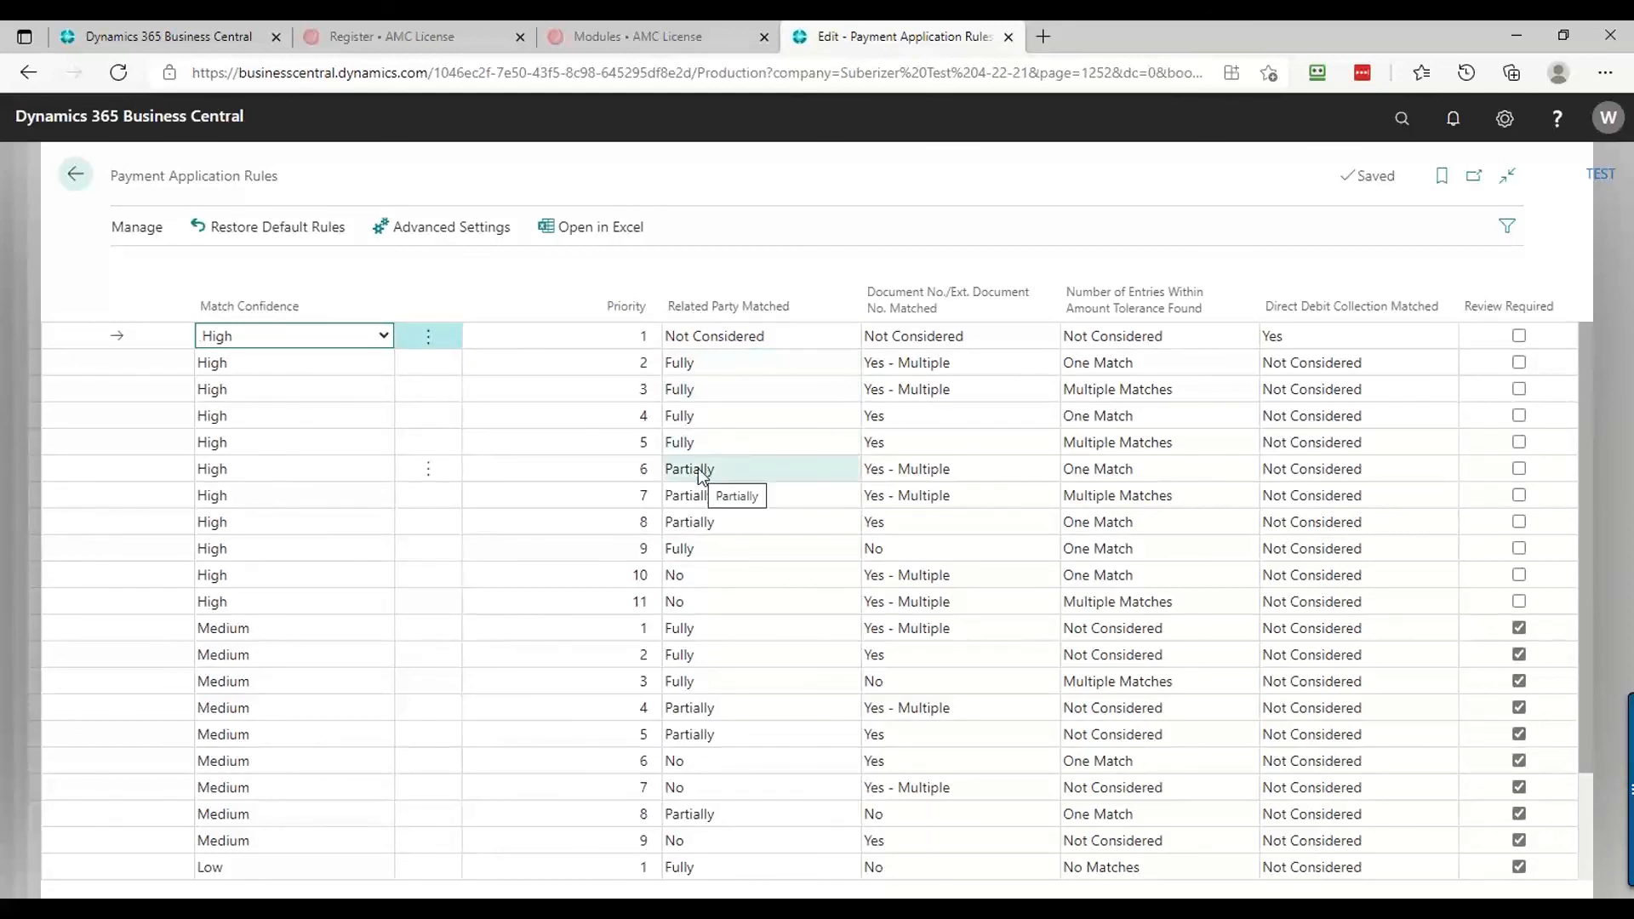
Examine the match confidence, related party, document number and direct debit criteria of the payment application rules, and return to the journal
{"action": "left_click", "coordinate": [766, 339]}
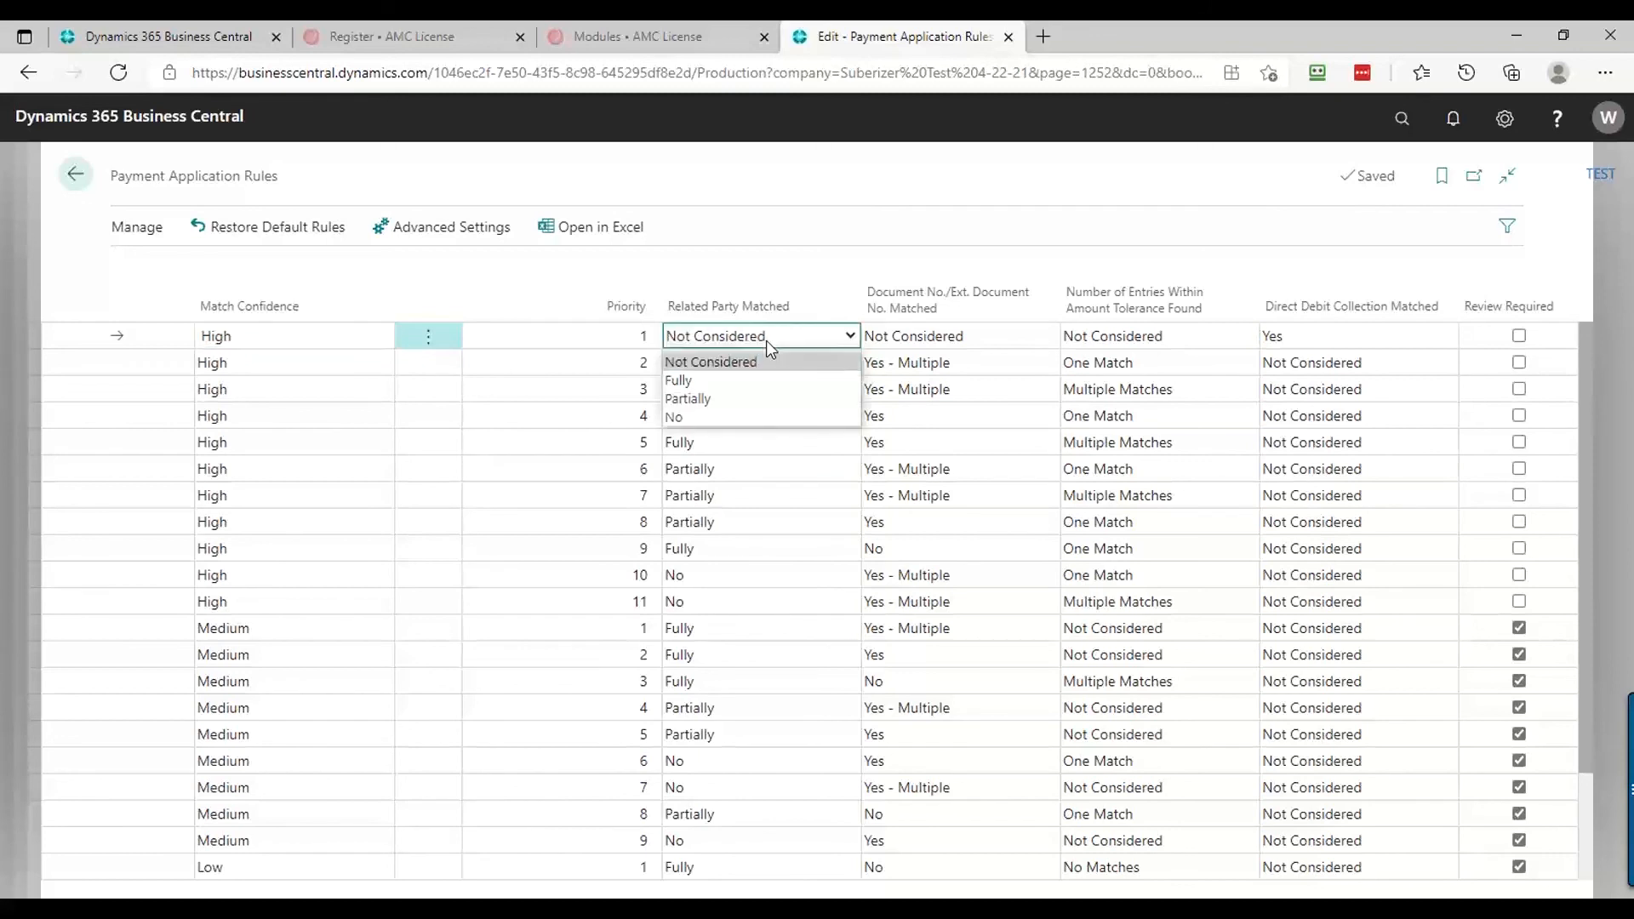
{"action": "left_click", "coordinate": [256, 344]}
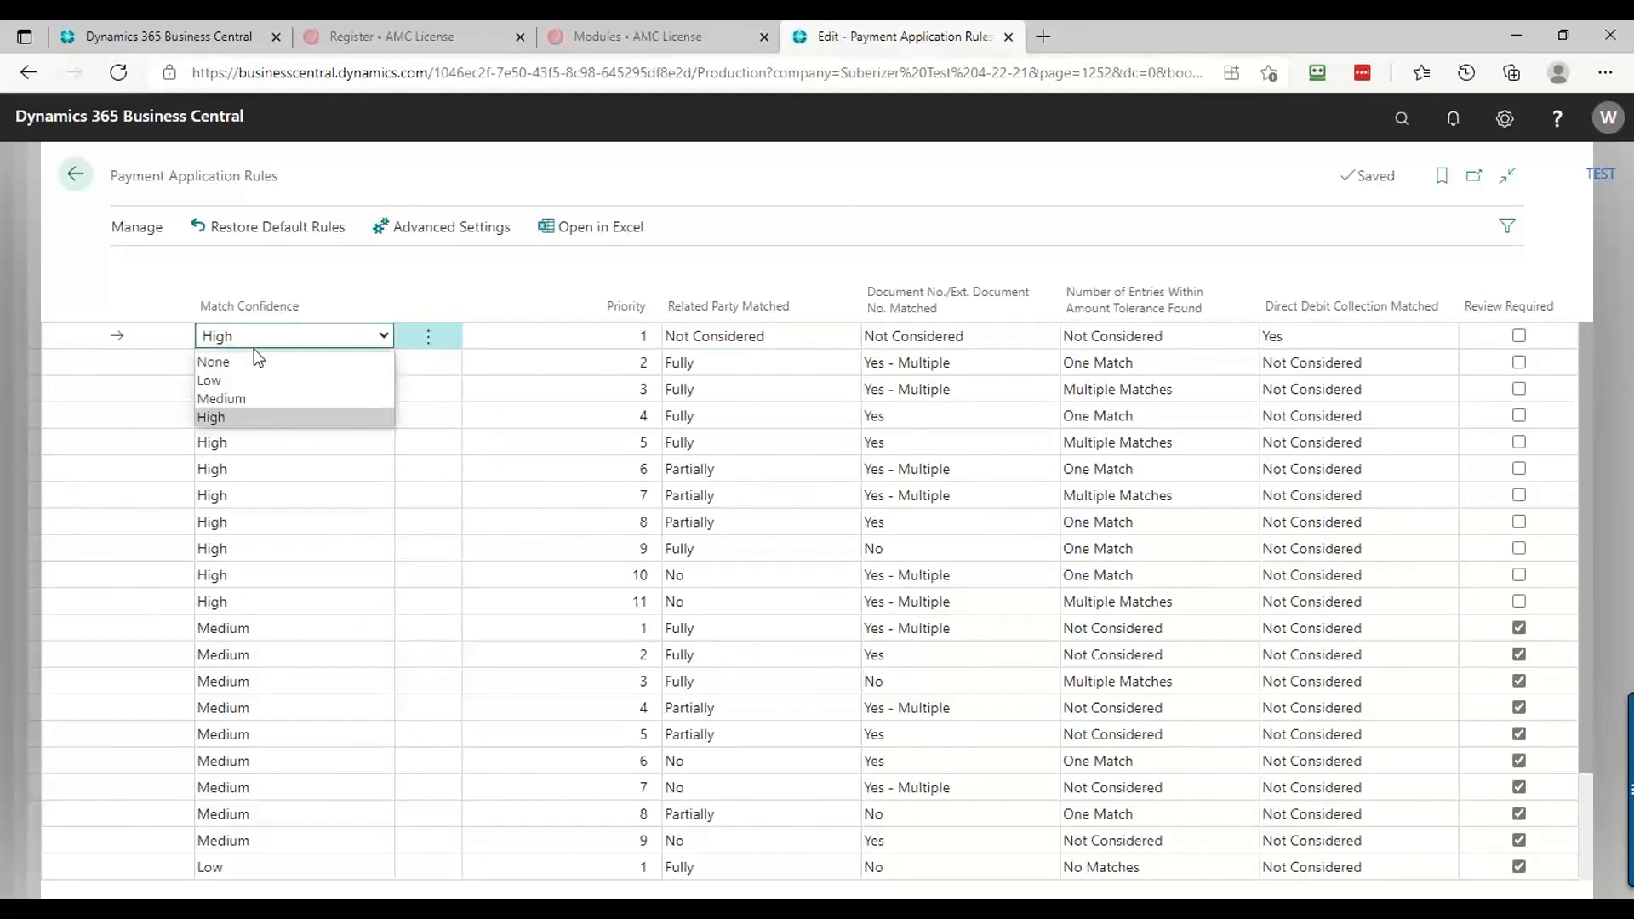
{"action": "left_click", "coordinate": [294, 485]}
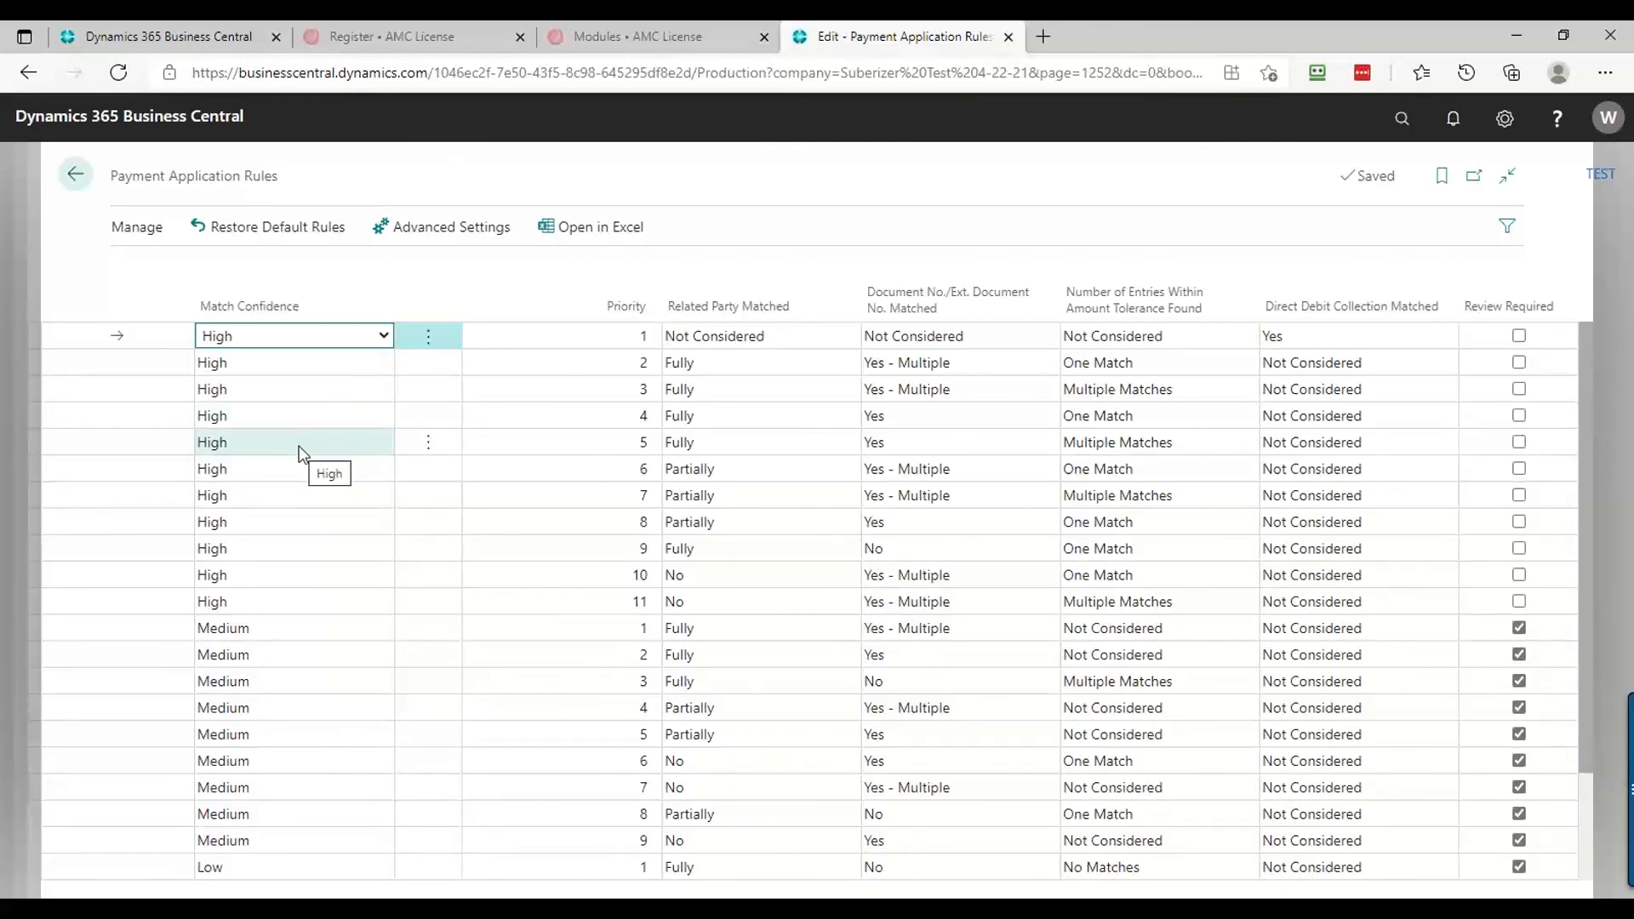
{"action": "key", "text": "Down"}
{"action": "key", "text": "Down"}
{"action": "key", "text": "Down"}
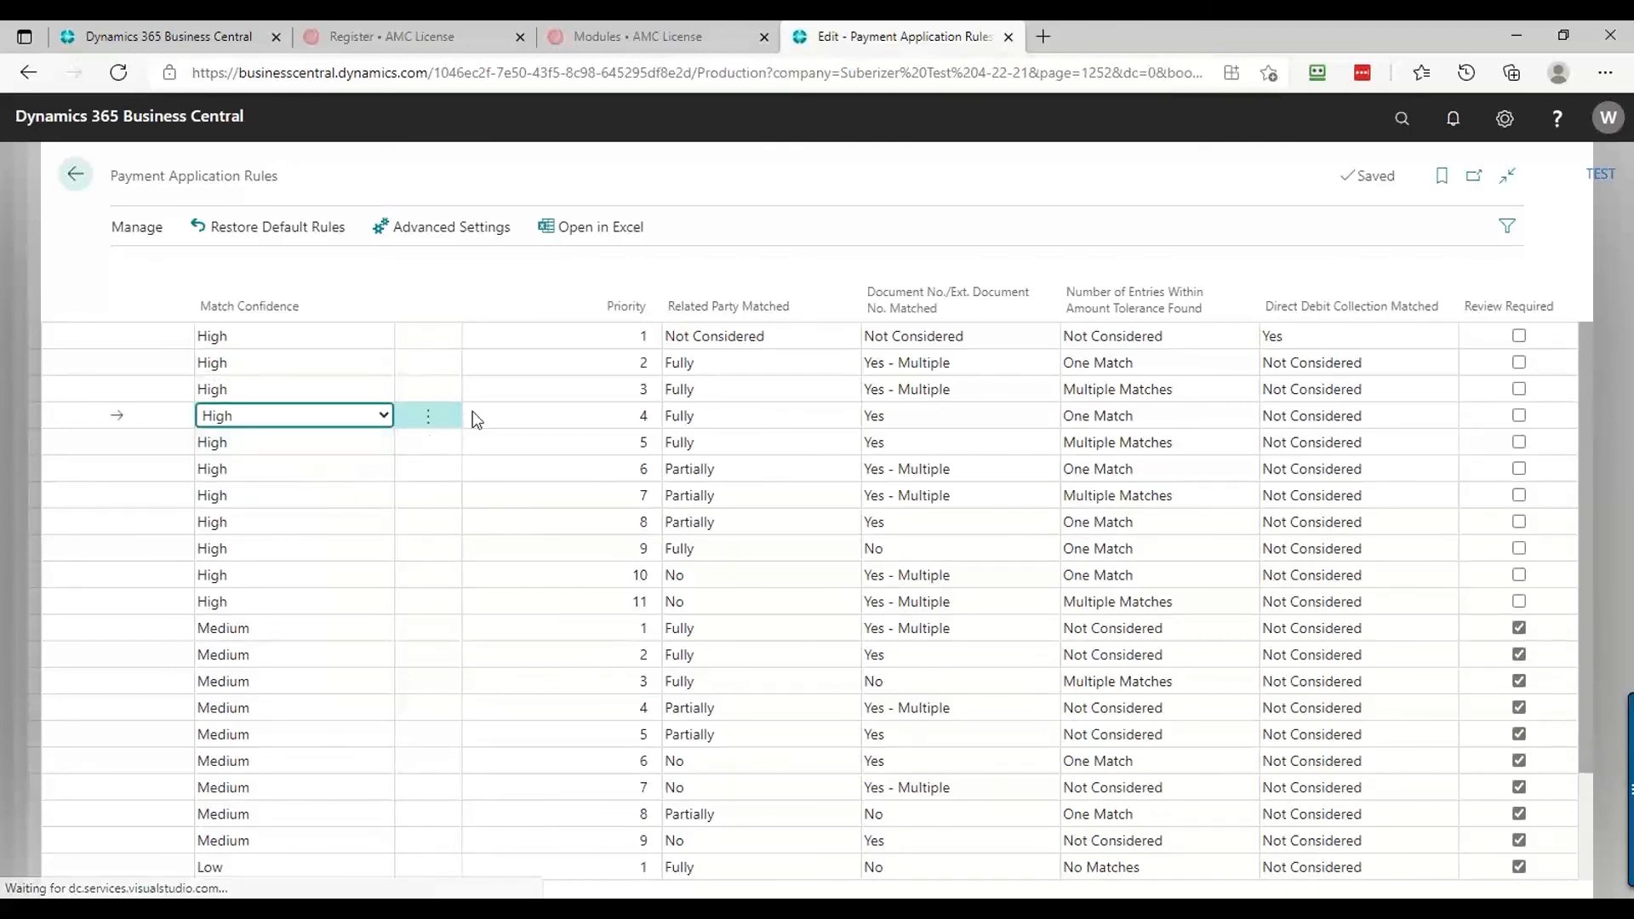
{"action": "left_click", "coordinate": [743, 339]}
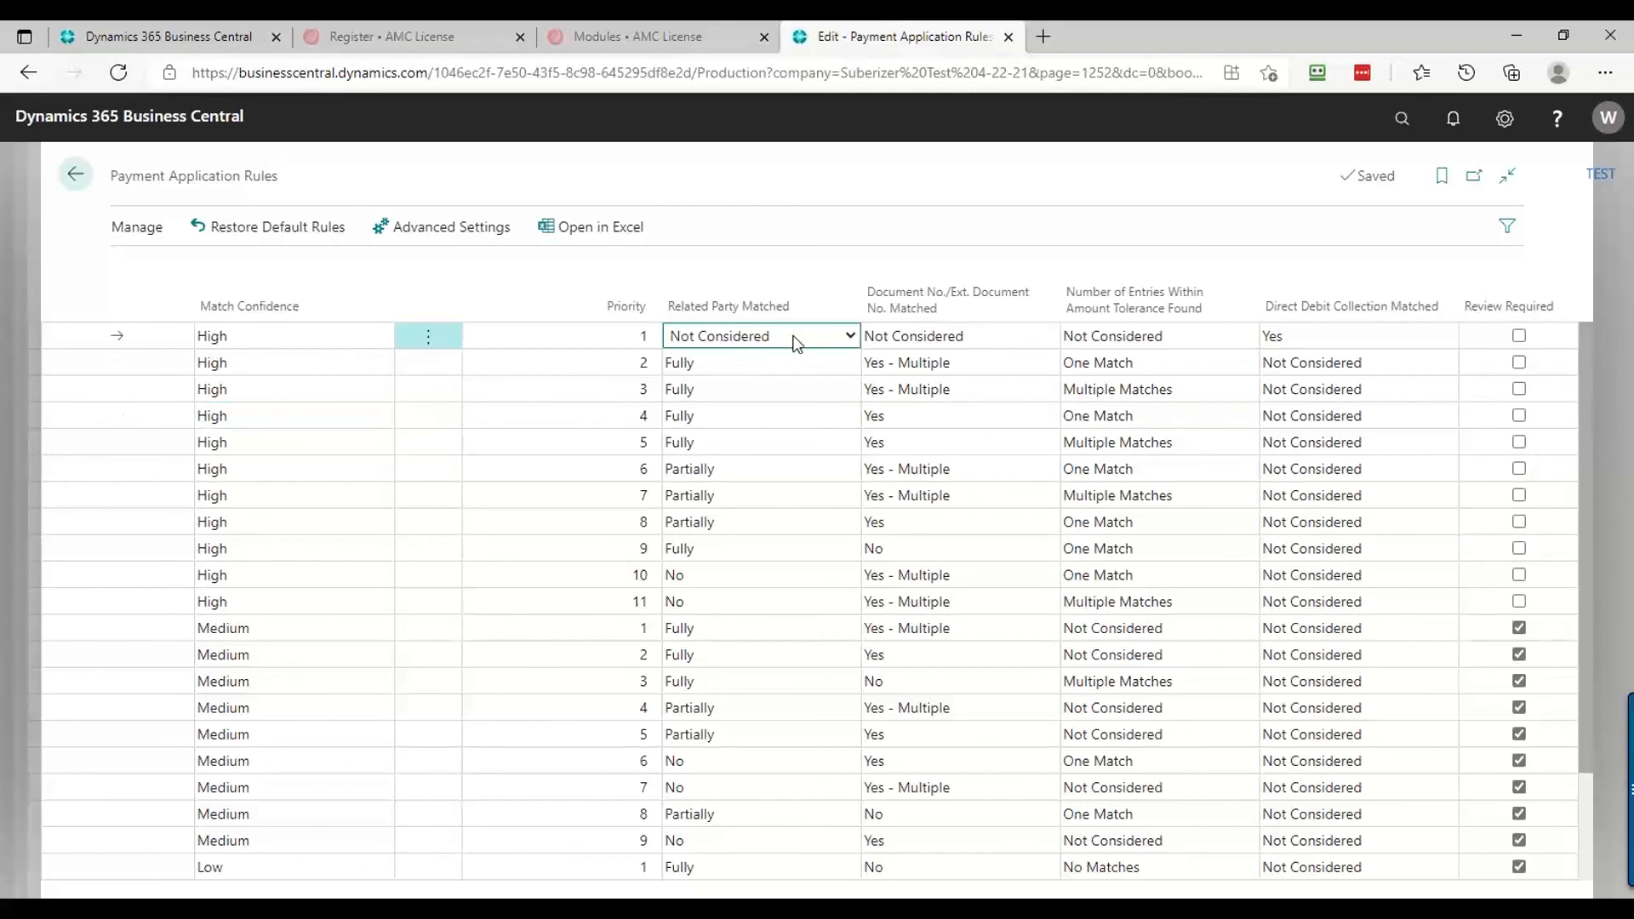
{"action": "left_click", "coordinate": [1359, 340]}
{"action": "left_click", "coordinate": [1358, 340]}
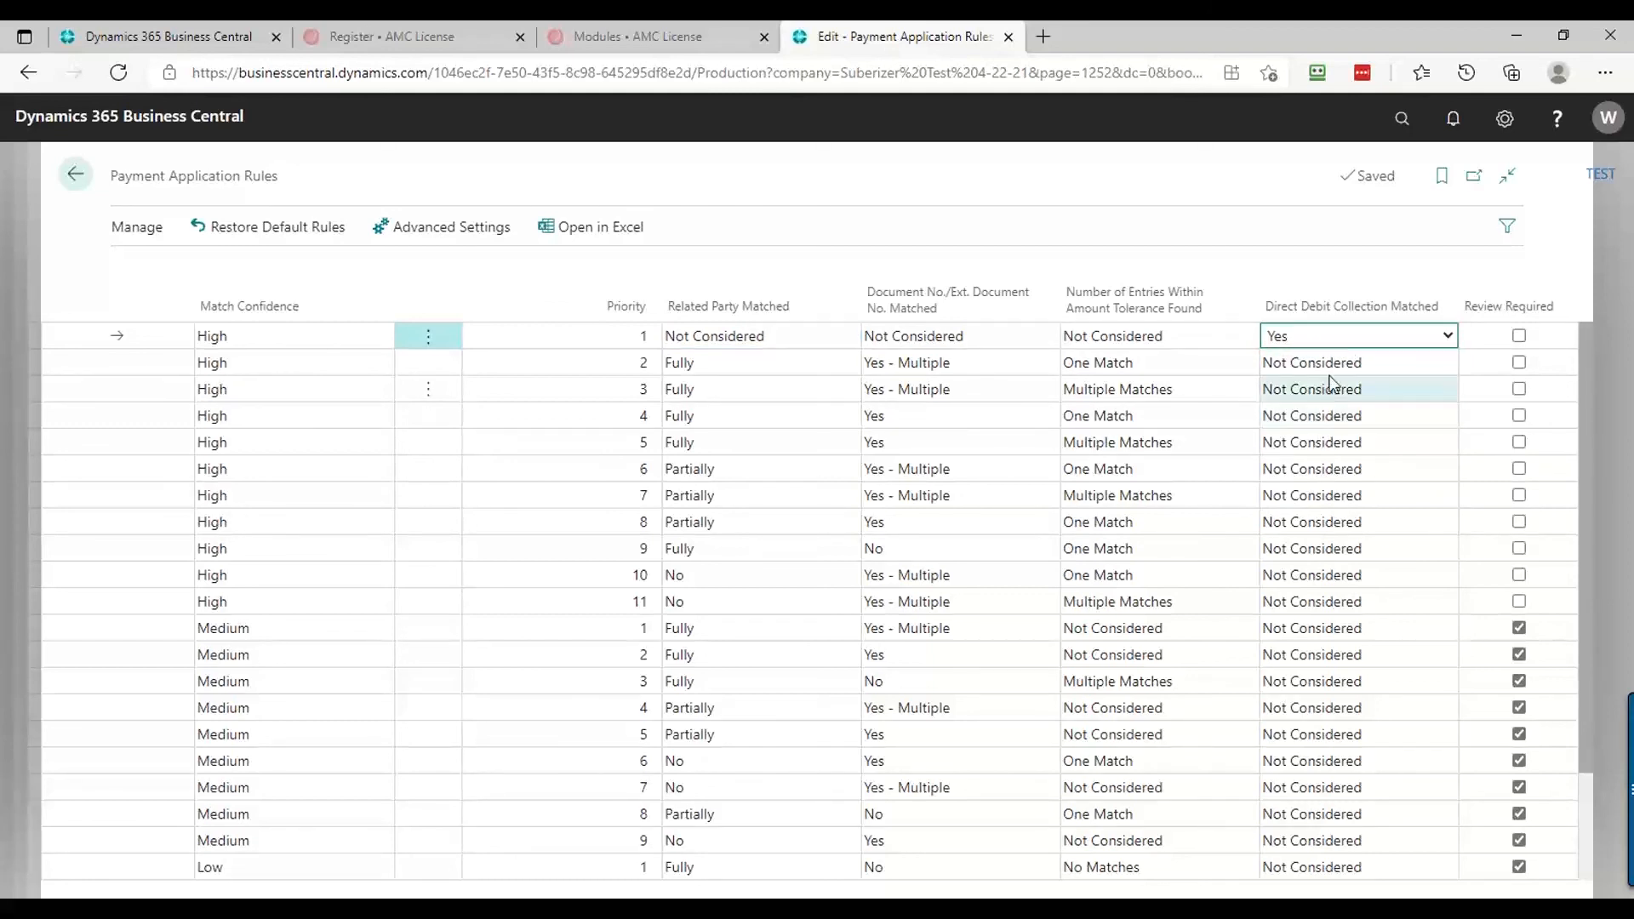
{"action": "left_click", "coordinate": [817, 355]}
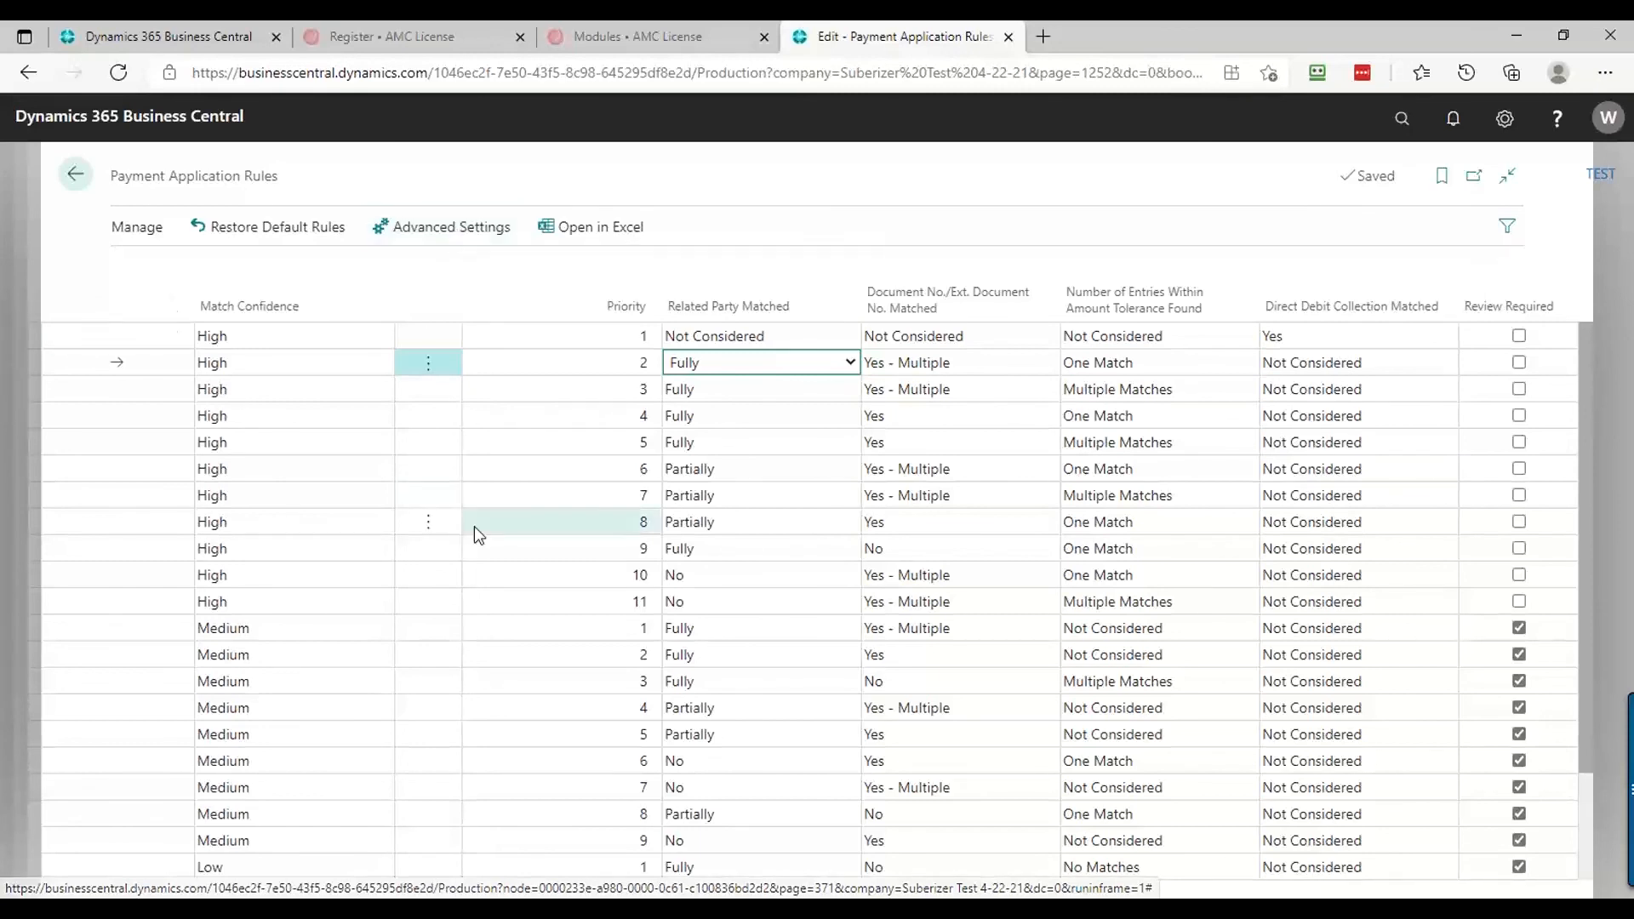
{"action": "key", "text": "Tab"}
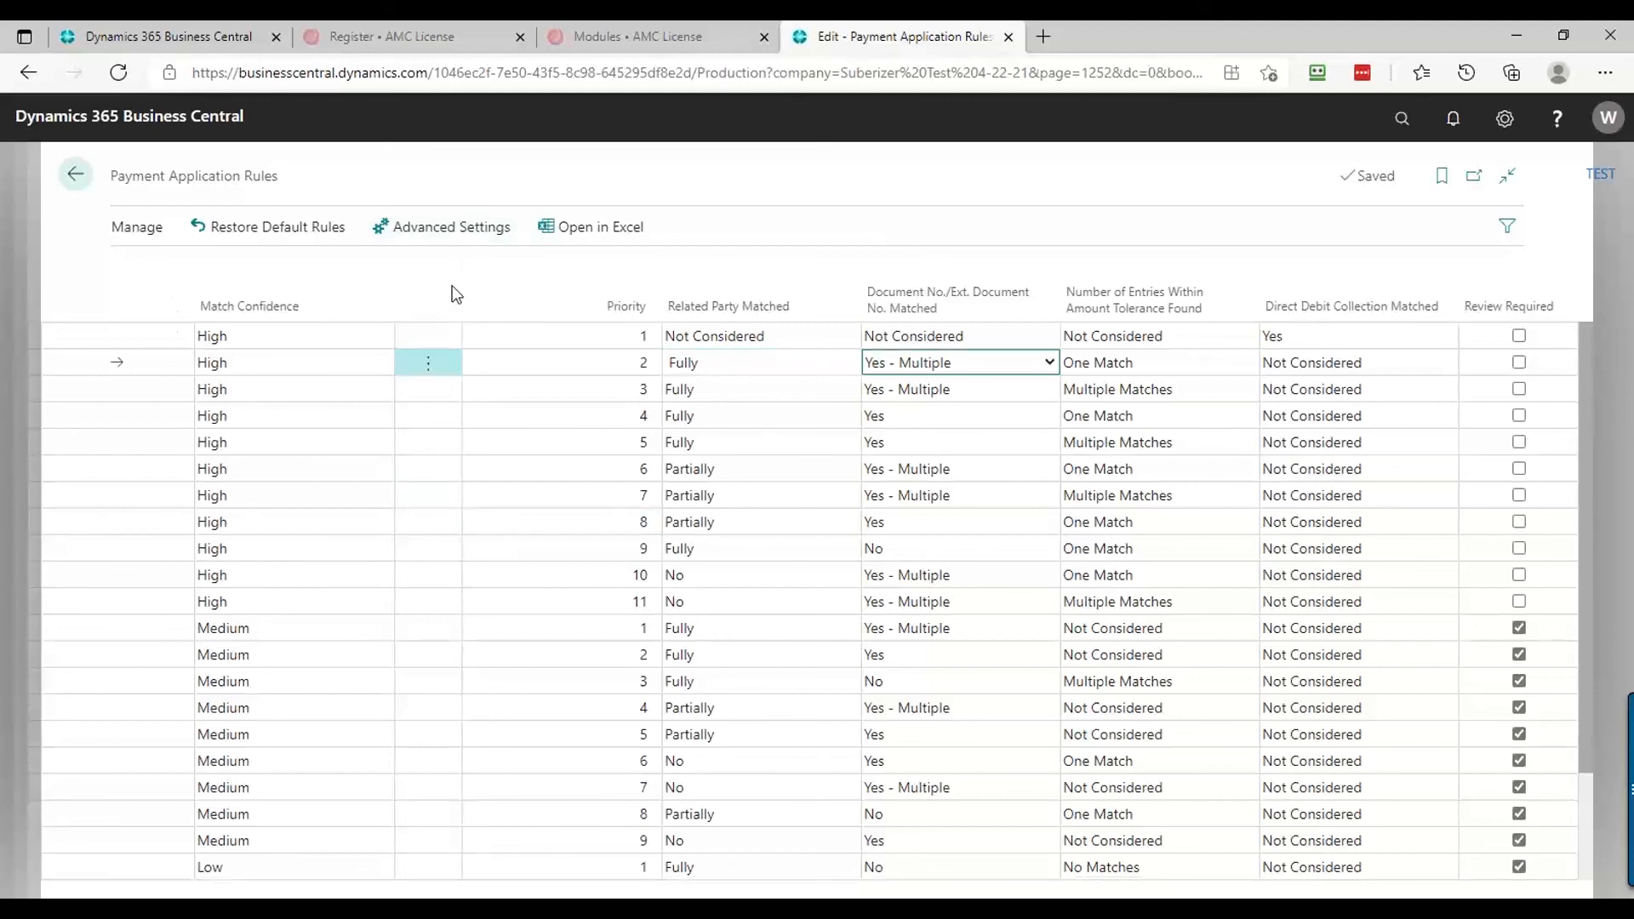
{"action": "key", "text": "Escape"}
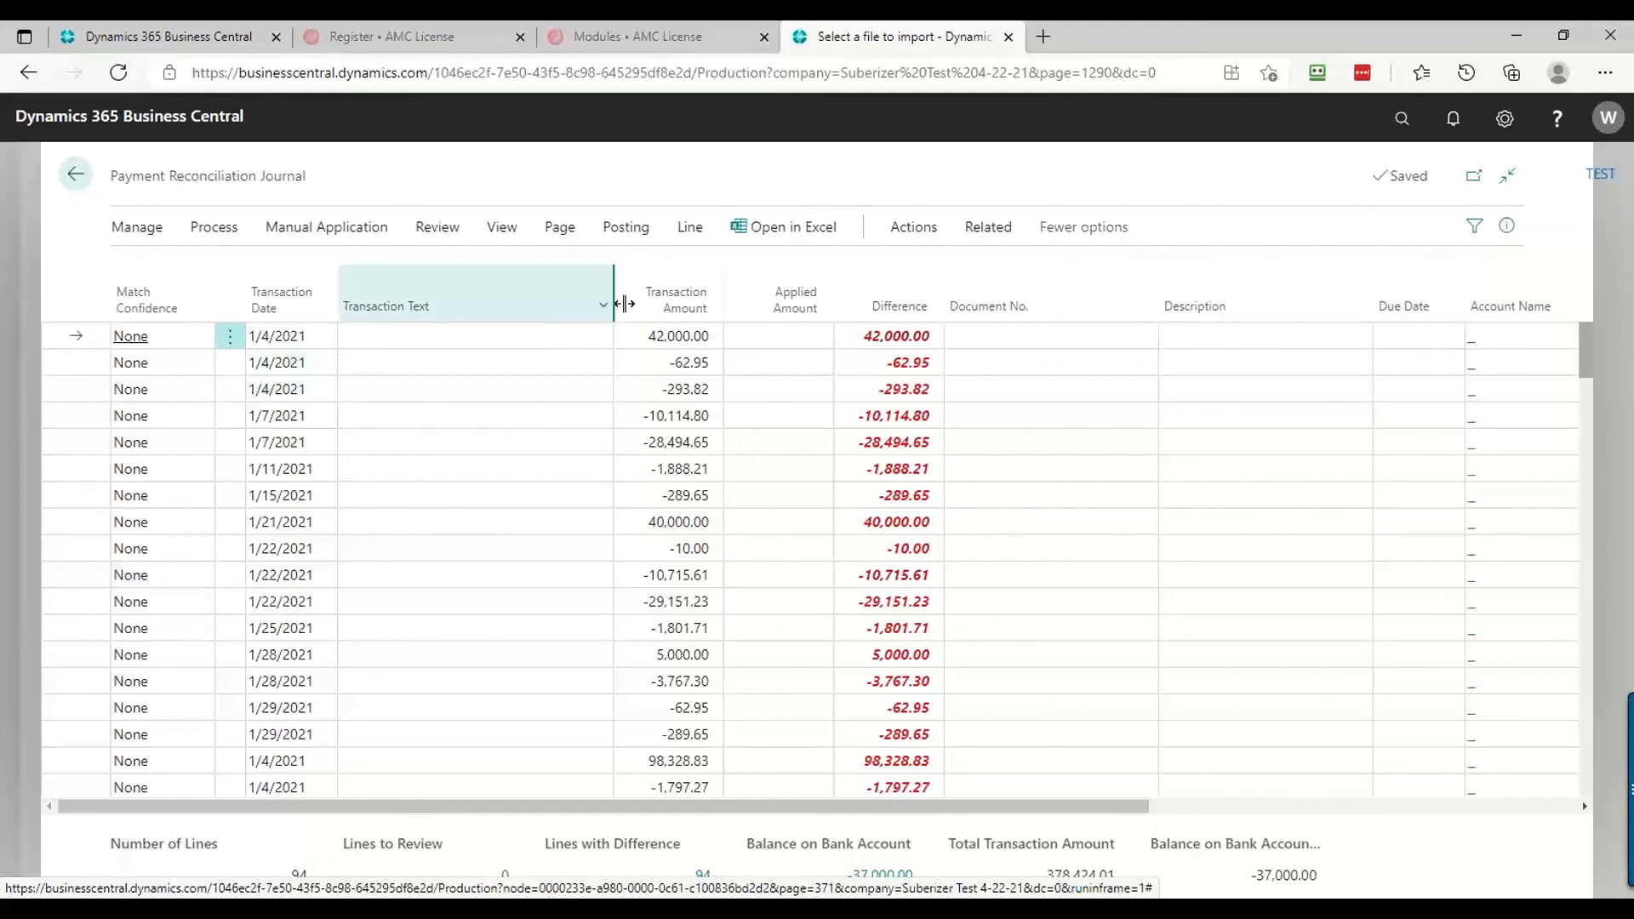
View the posting options of the payment reconciliation journal without posting, and return to the home page
{"action": "left_click", "coordinate": [637, 238]}
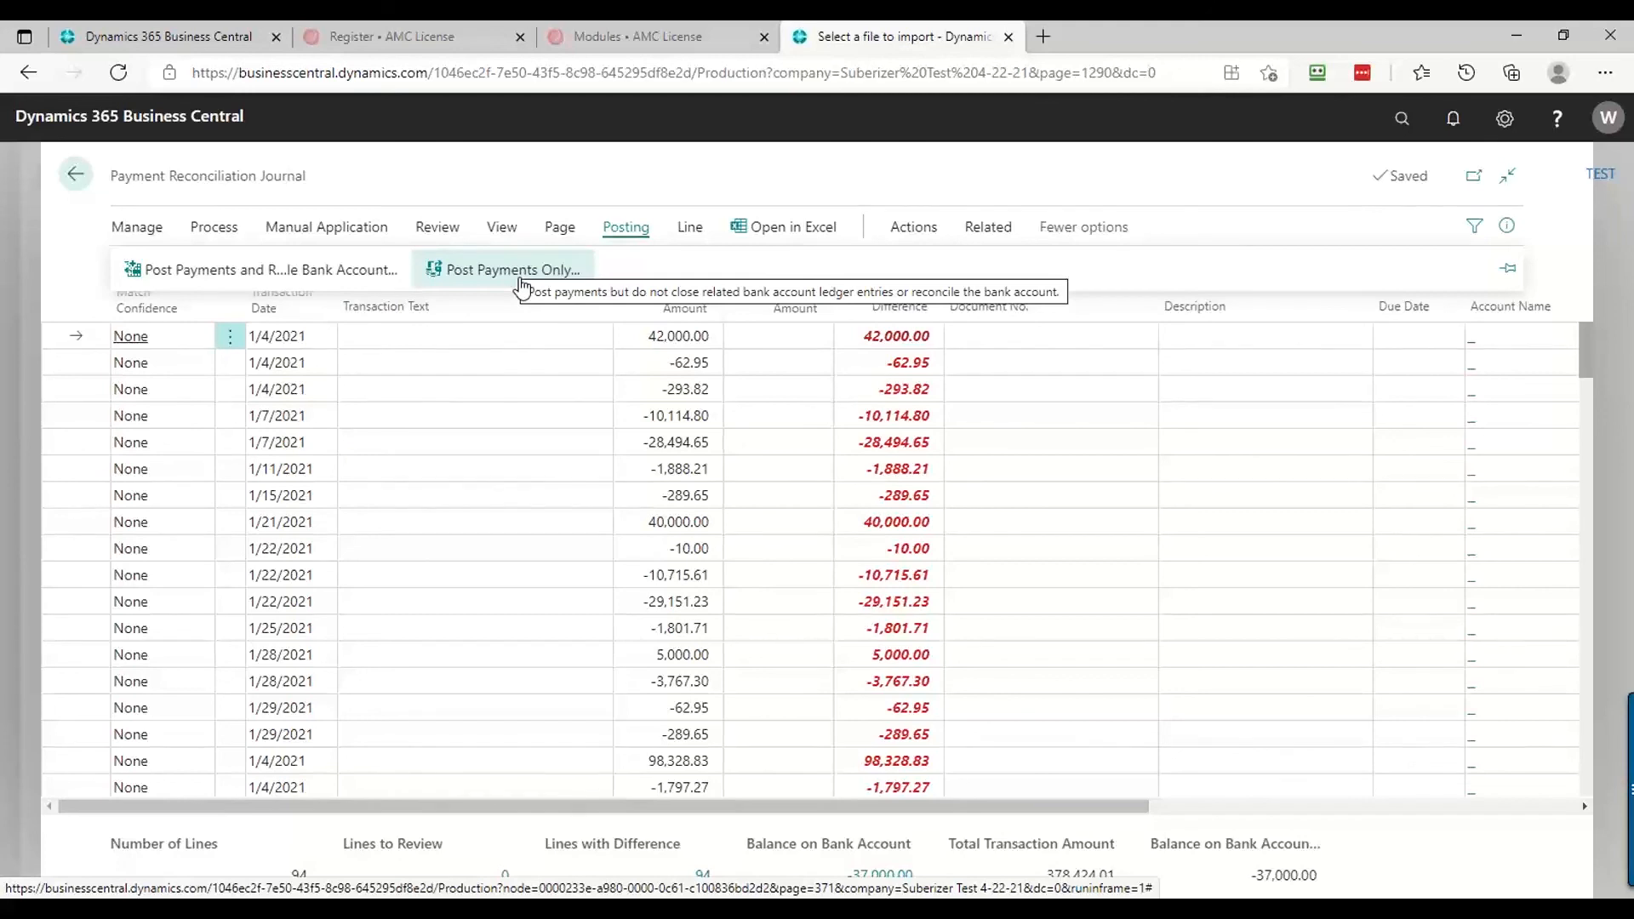
{"action": "left_click", "coordinate": [77, 180]}
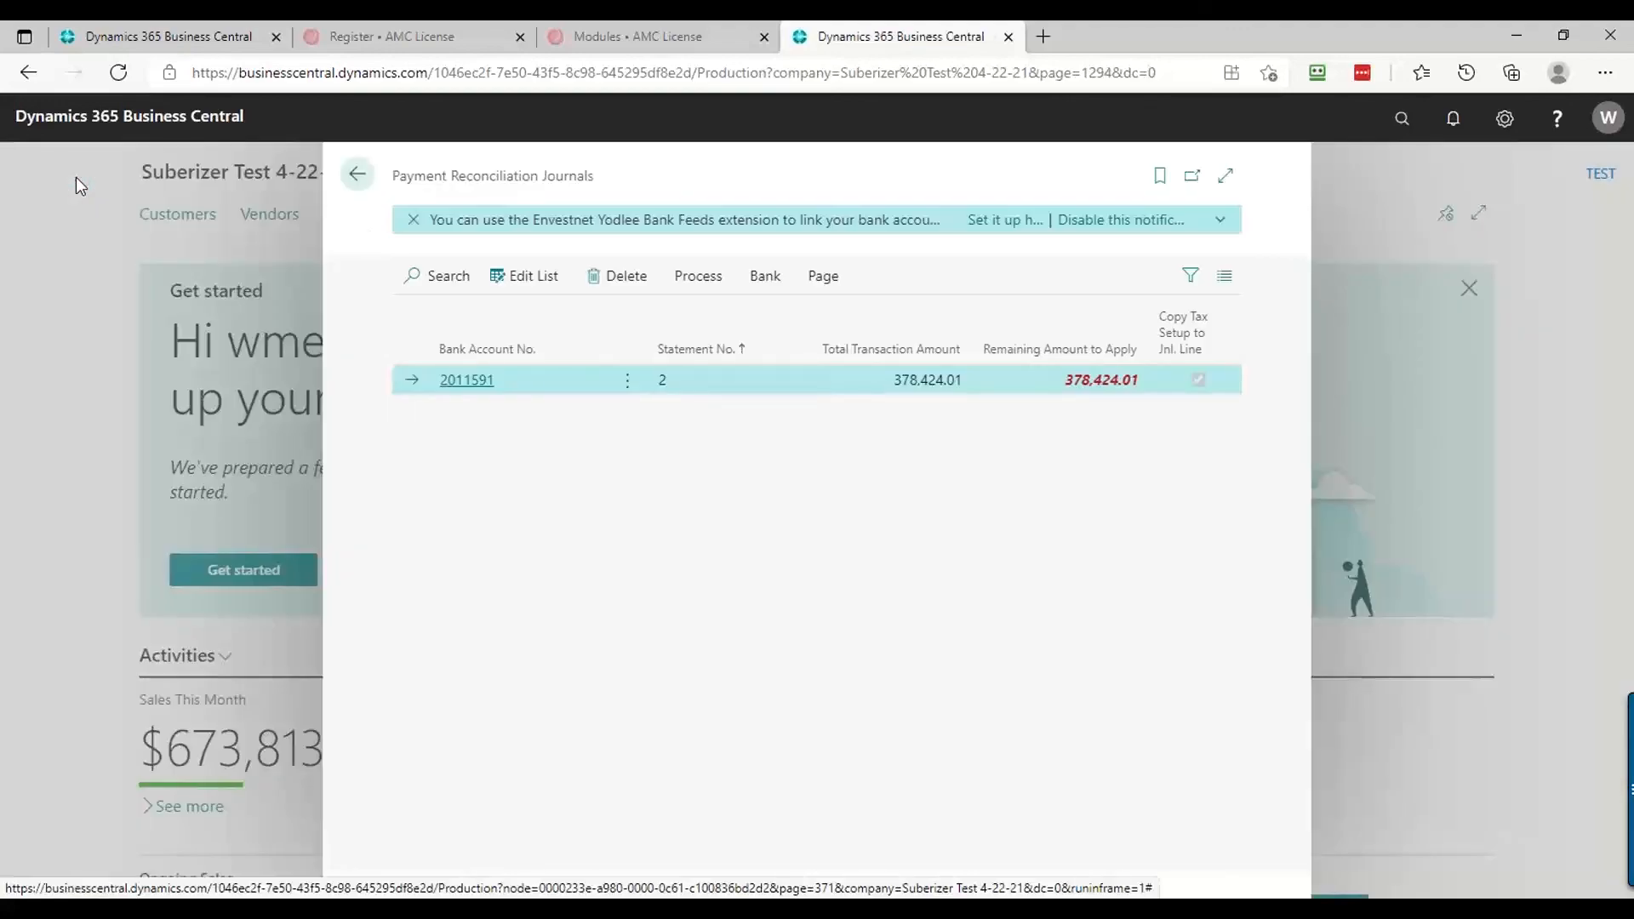
{"action": "left_click", "coordinate": [76, 181]}
{"action": "key", "text": "alt+Tab"}
{"action": "key", "text": "alt+Tab"}
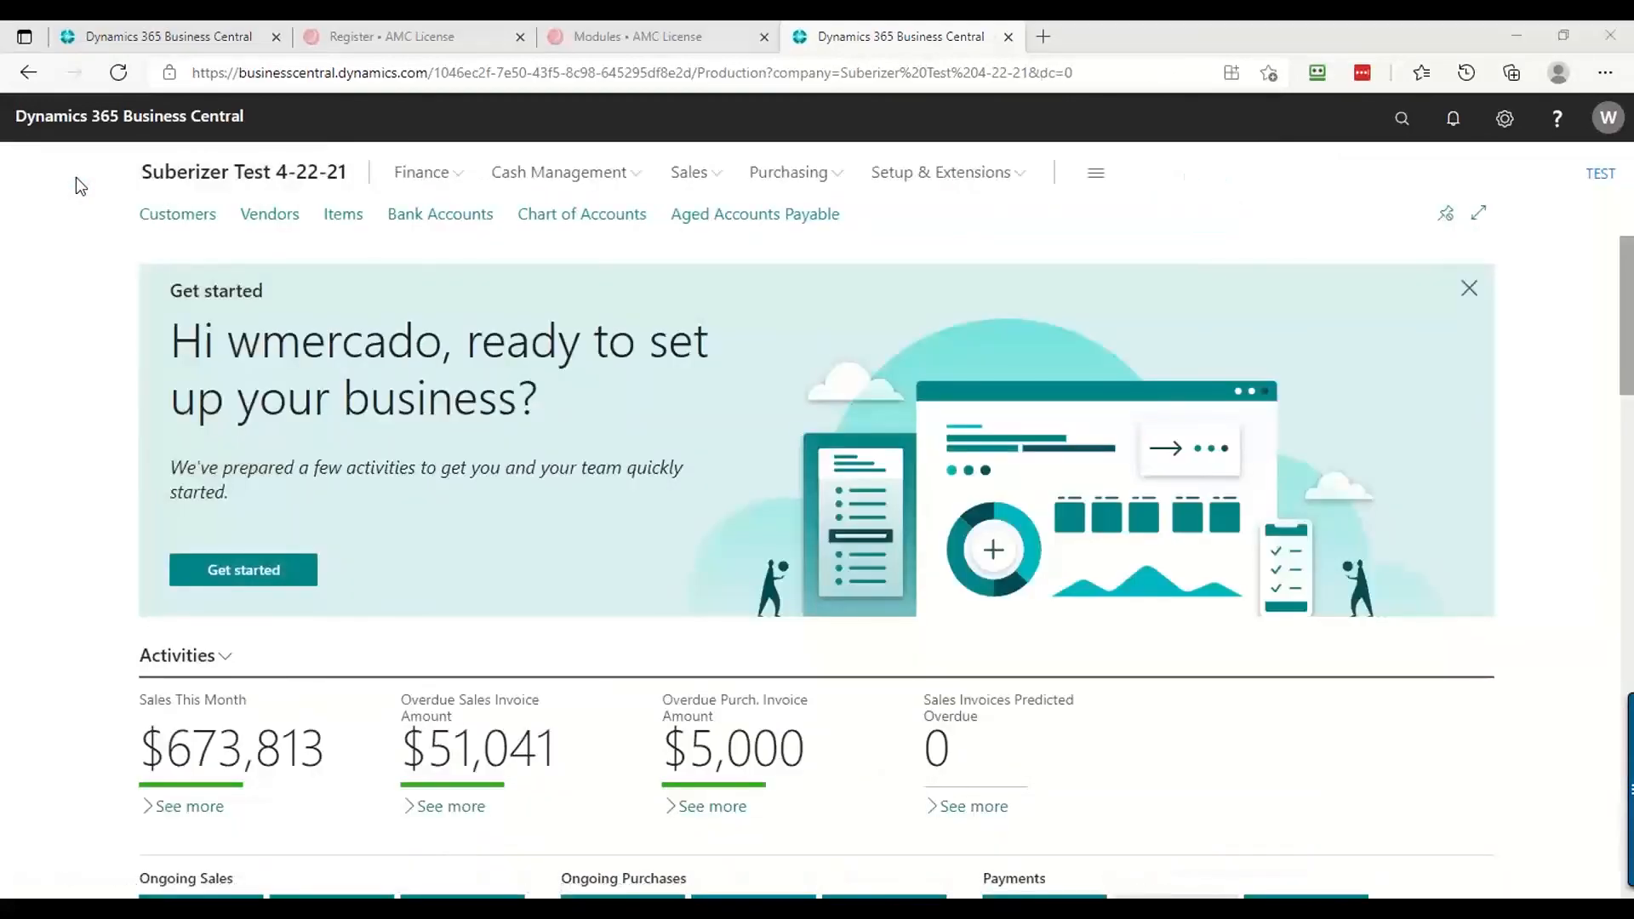